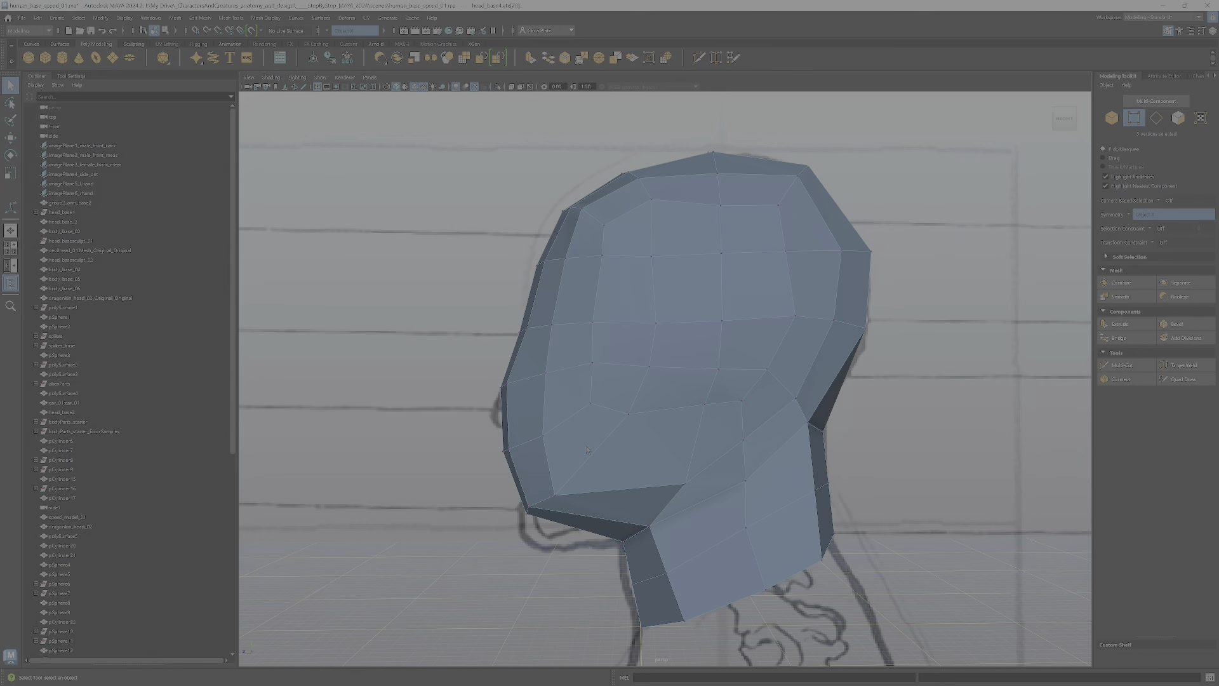
# - Examine the low-poly head and neck from several angles and compare its profile with the skull reference in the side view
pyautogui.keyDown('alt'); pyautogui.moveTo(647, 500); pyautogui.dragTo(726, 499); pyautogui.keyUp('alt')
pyautogui.keyDown('alt'); pyautogui.moveTo(726, 499); pyautogui.dragTo(735, 337, button='middle'); pyautogui.keyUp('alt')
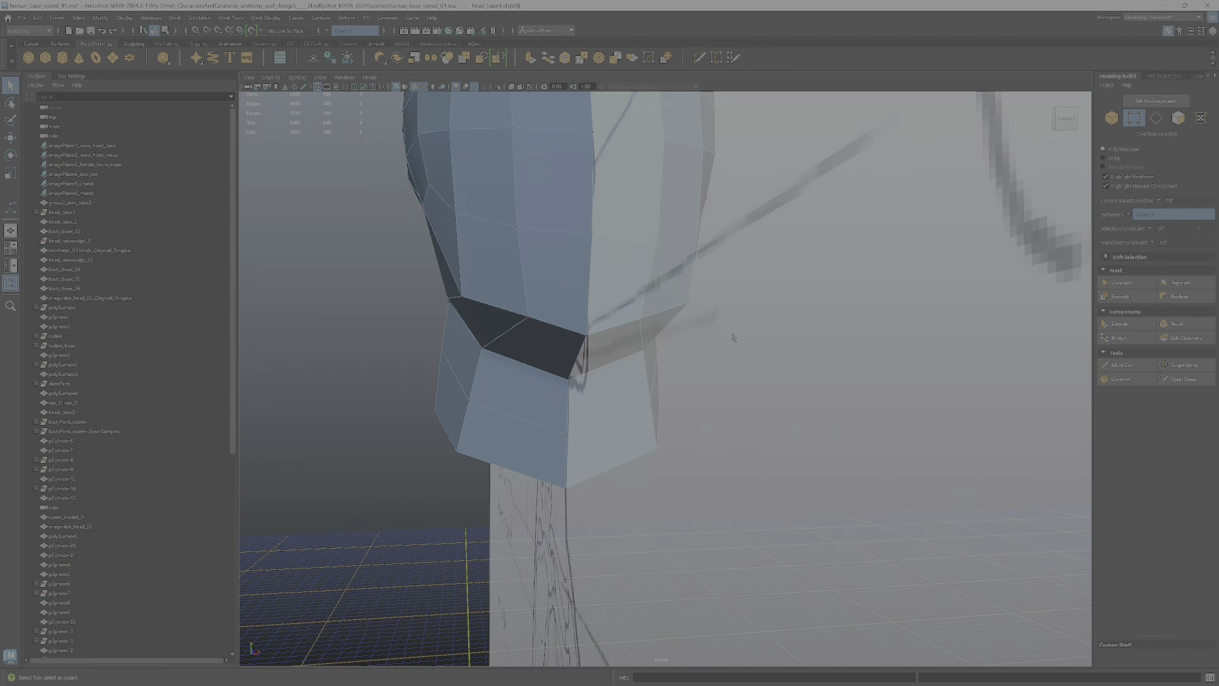
pyautogui.keyDown('alt'); pyautogui.moveTo(735, 338); pyautogui.dragTo(650, 334); pyautogui.keyUp('alt')
pyautogui.keyDown('alt'); pyautogui.moveTo(784, 332); pyautogui.dragTo(454, 93, button='right'); pyautogui.keyUp('alt')
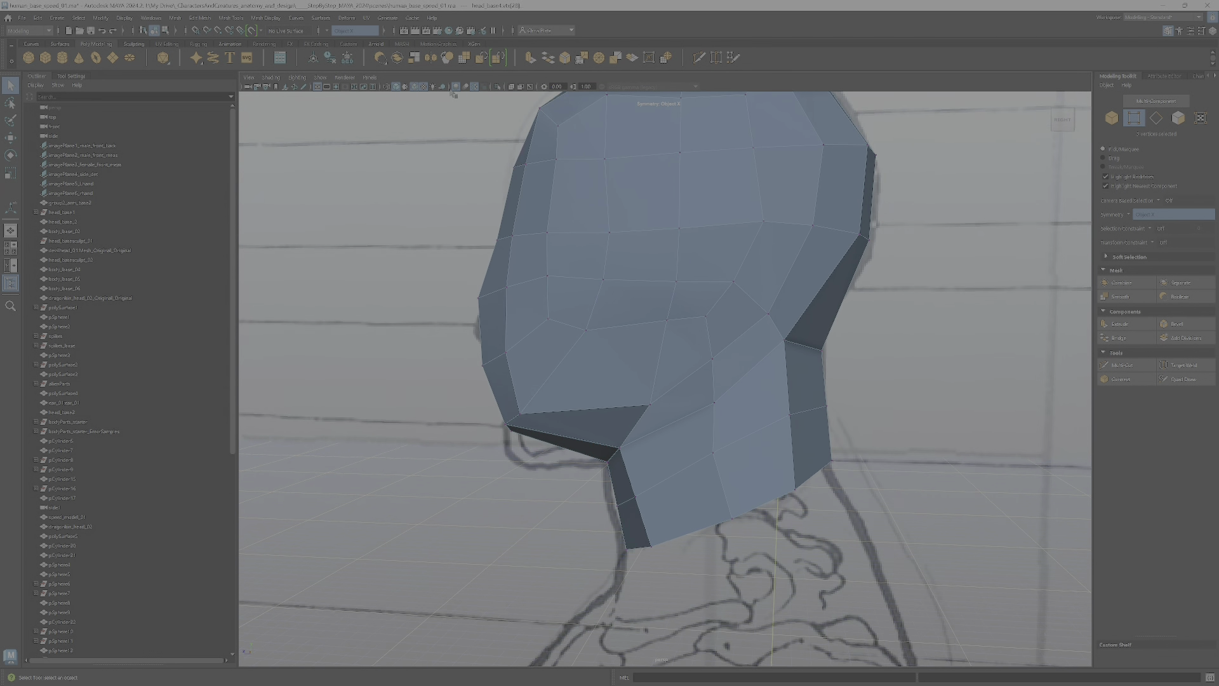
pyautogui.click(513, 88)
pyautogui.keyDown('alt'); pyautogui.moveTo(806, 323); pyautogui.dragTo(753, 336, button='right'); pyautogui.keyUp('alt')
pyautogui.keyDown('alt'); pyautogui.moveTo(754, 336); pyautogui.dragTo(739, 403, button='middle'); pyautogui.keyUp('alt')
pyautogui.press('space')
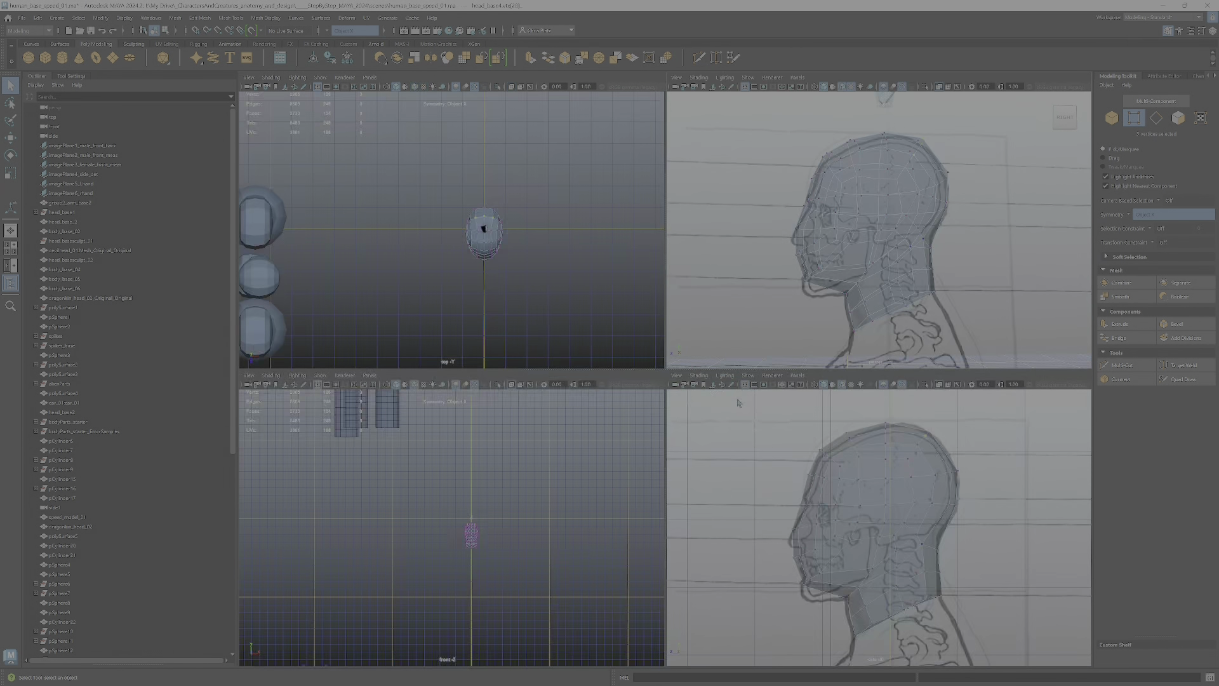
pyautogui.press('space')
pyautogui.scroll(5, 690, 560)
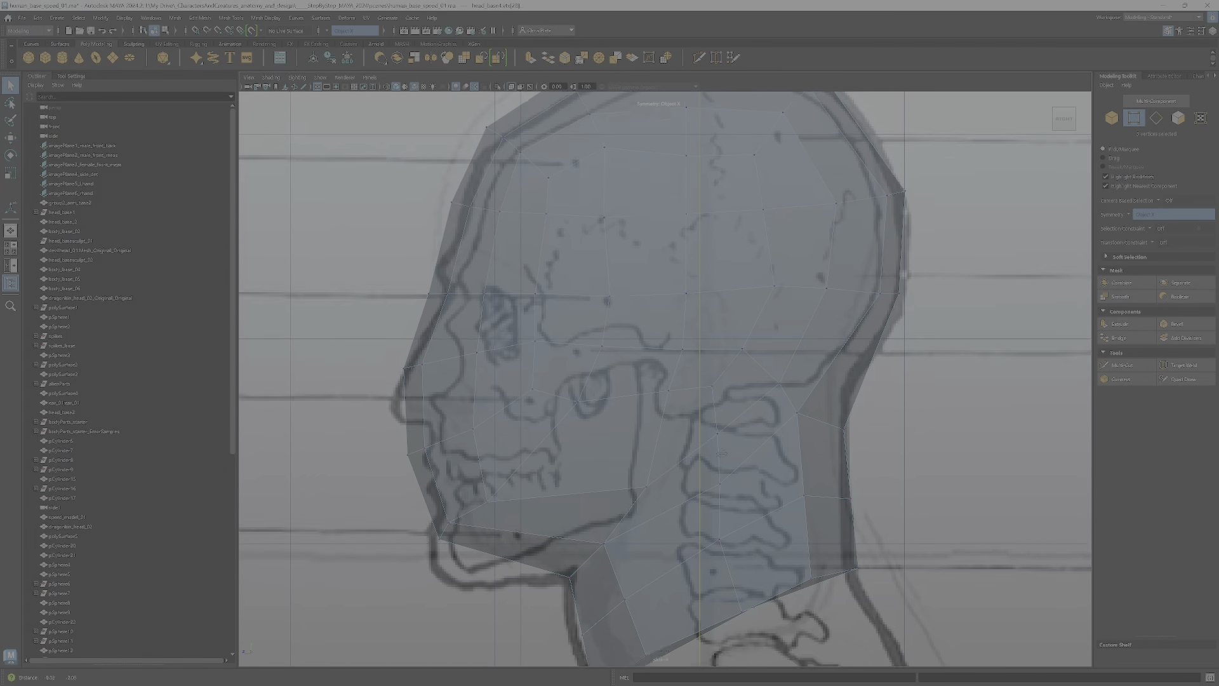
pyautogui.keyDown('alt'); pyautogui.moveTo(671, 97); pyautogui.dragTo(811, 289, button='middle'); pyautogui.keyUp('alt')
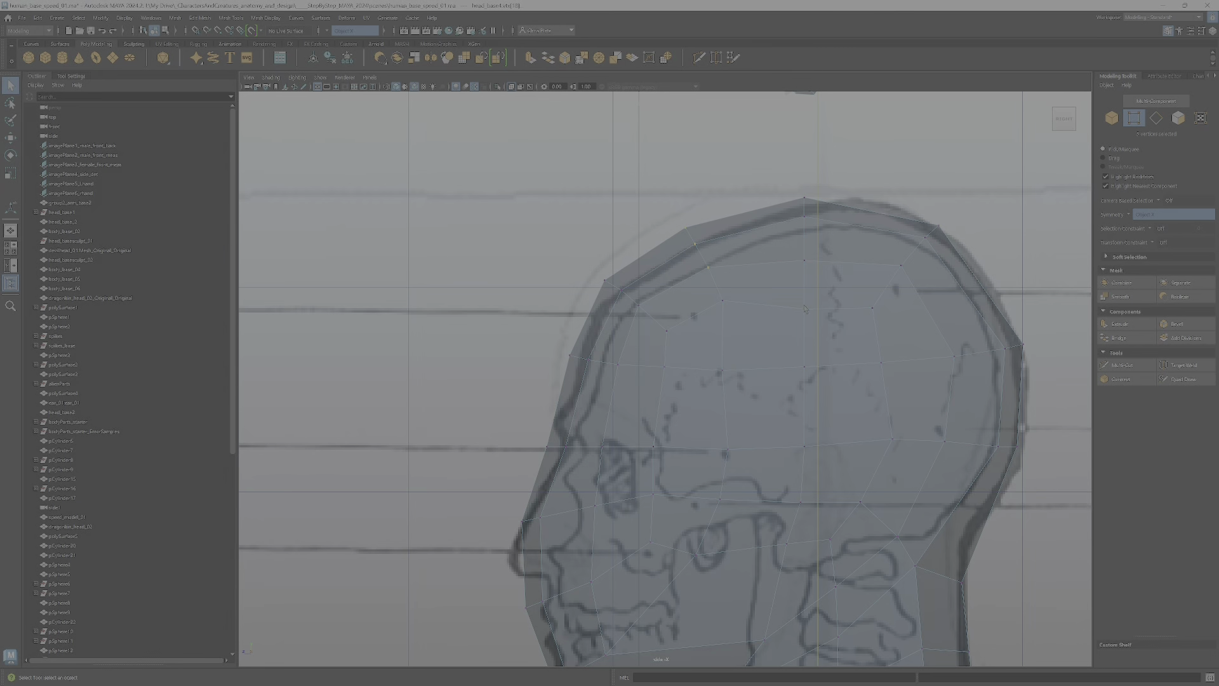
# - Move the middle vertex near the top of the skull's side upward and slightly inward to round the cranium
pyautogui.press('space')
pyautogui.press('w')
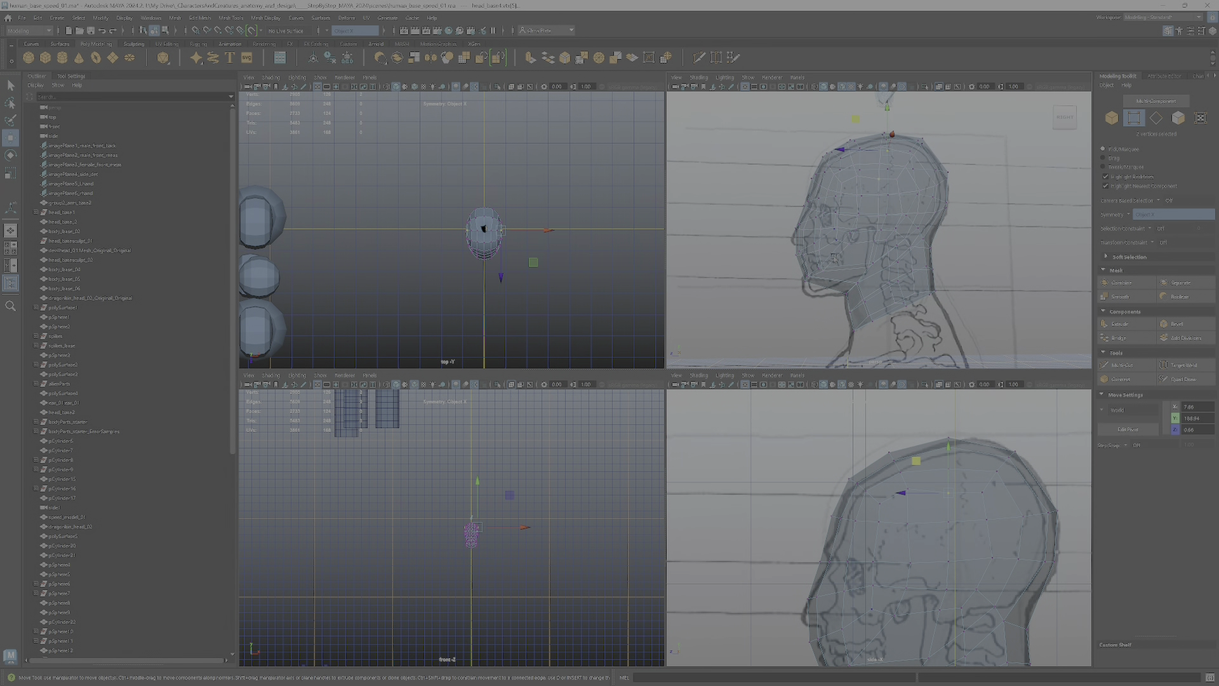
pyautogui.keyDown('alt'); pyautogui.moveTo(921, 228); pyautogui.dragTo(990, 203); pyautogui.keyUp('alt')
pyautogui.scroll(3, 990, 203)
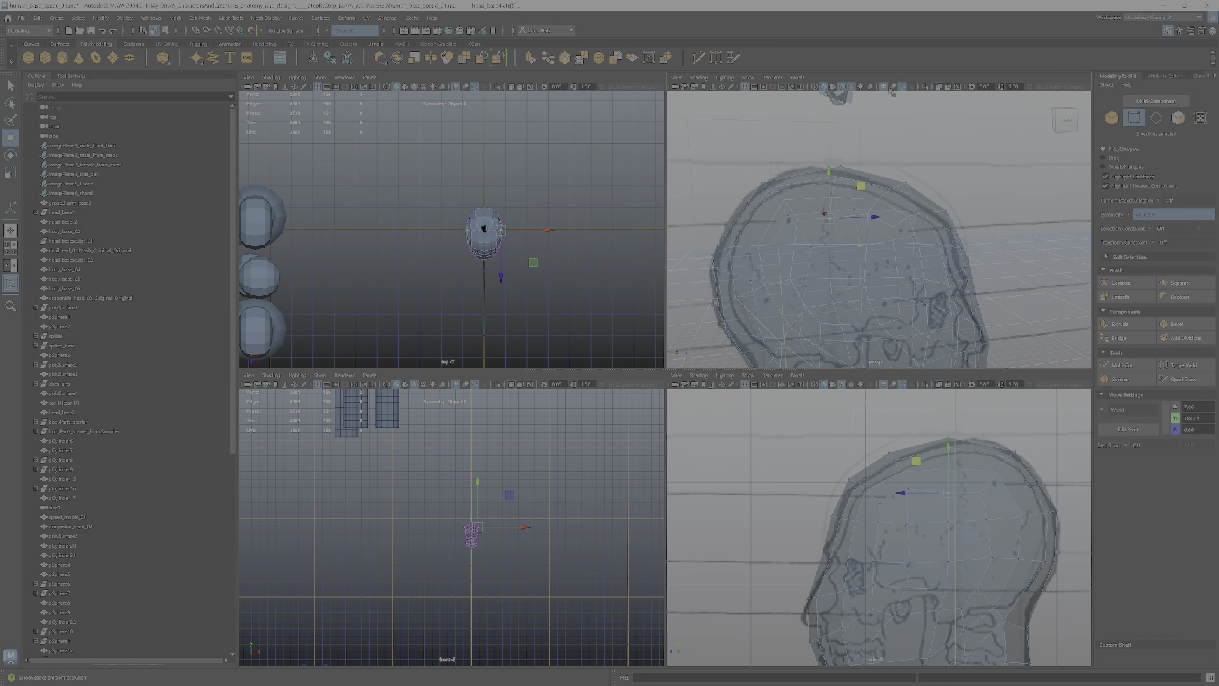
pyautogui.click(939, 91)
pyautogui.keyDown('alt'); pyautogui.moveTo(902, 209); pyautogui.dragTo(825, 232); pyautogui.keyUp('alt')
pyautogui.keyDown('alt'); pyautogui.moveTo(933, 488); pyautogui.dragTo(842, 455, button='middle'); pyautogui.keyUp('alt')
pyautogui.keyDown('alt'); pyautogui.moveTo(793, 244); pyautogui.dragTo(819, 228); pyautogui.keyUp('alt')
pyautogui.keyDown('alt'); pyautogui.moveTo(791, 184); pyautogui.dragTo(704, 180); pyautogui.keyUp('alt')
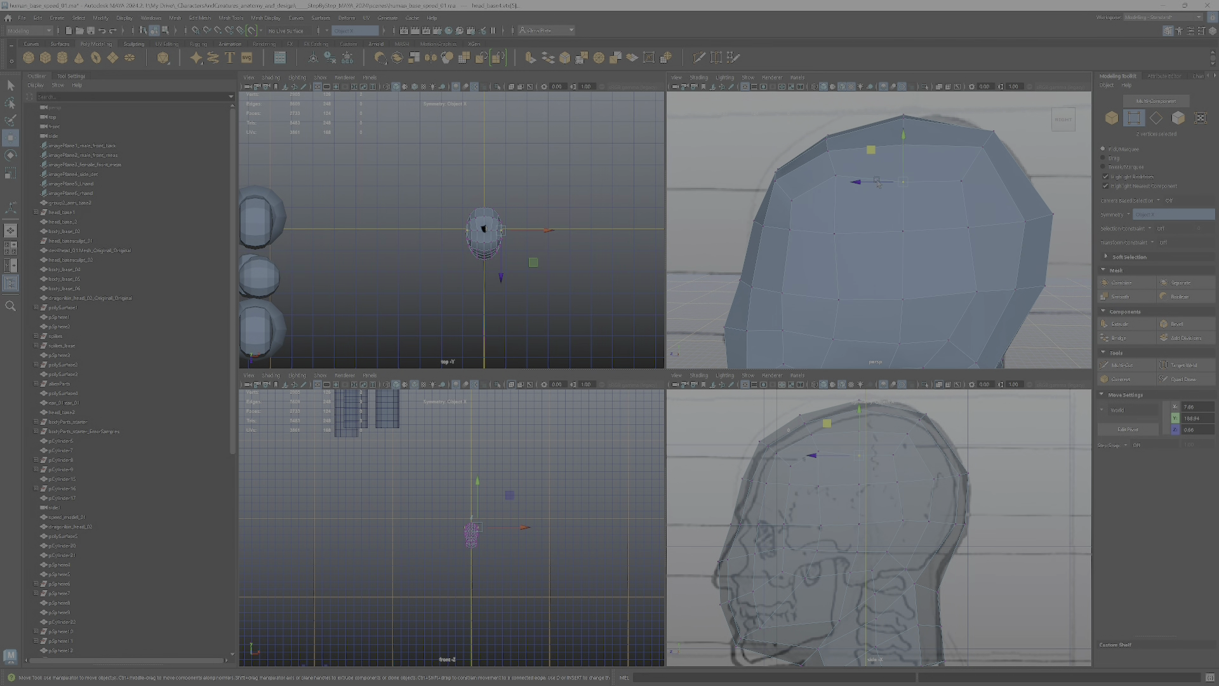
pyautogui.moveTo(901, 157); pyautogui.dragTo(905, 154)
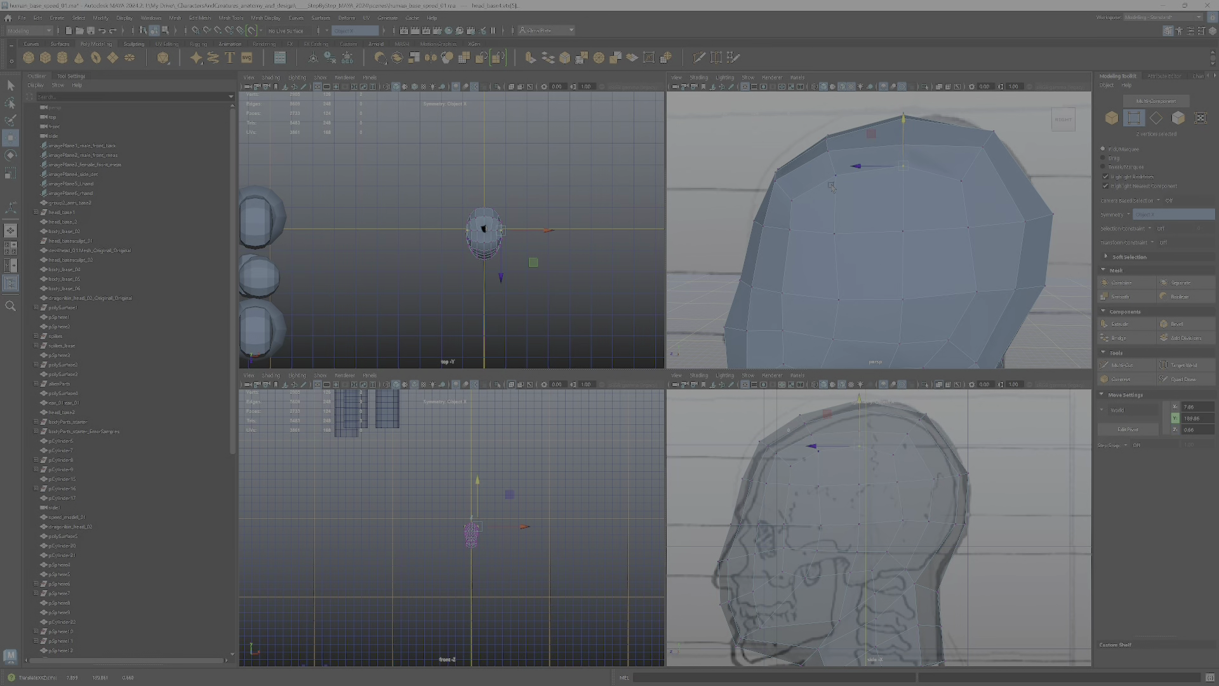
pyautogui.keyDown('alt'); pyautogui.moveTo(939, 211); pyautogui.dragTo(994, 213); pyautogui.keyUp('alt')
pyautogui.moveTo(942, 149); pyautogui.dragTo(929, 254)
pyautogui.scroll(-5, 929, 254)
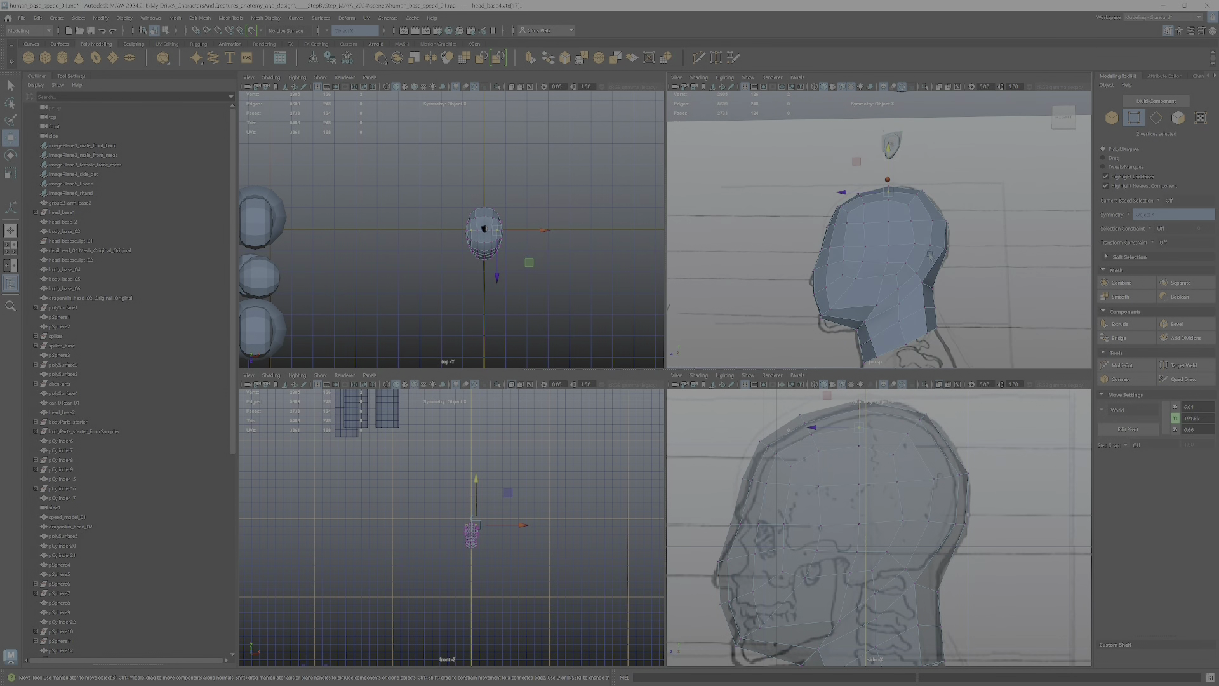
# - Move the upper rear vertex on the side of the skull slightly forward and adjust the vertex below it
pyautogui.scroll(6, 929, 254)
pyautogui.click(1004, 205)
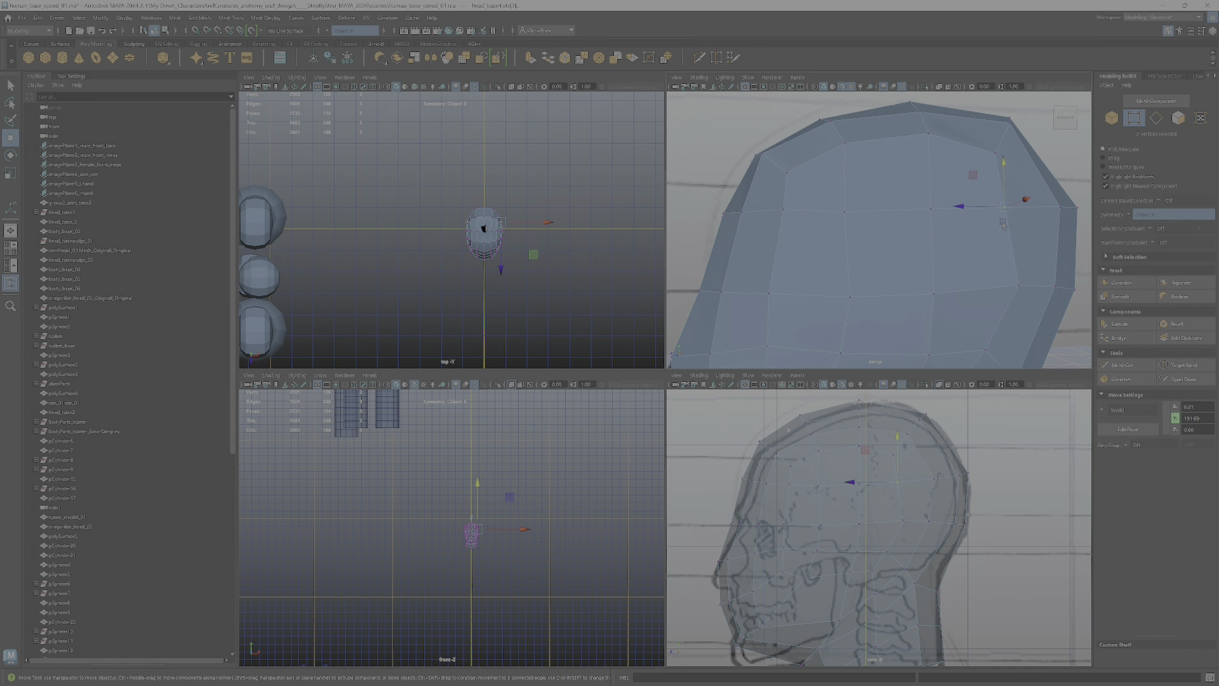
pyautogui.scroll(8, 883, 526)
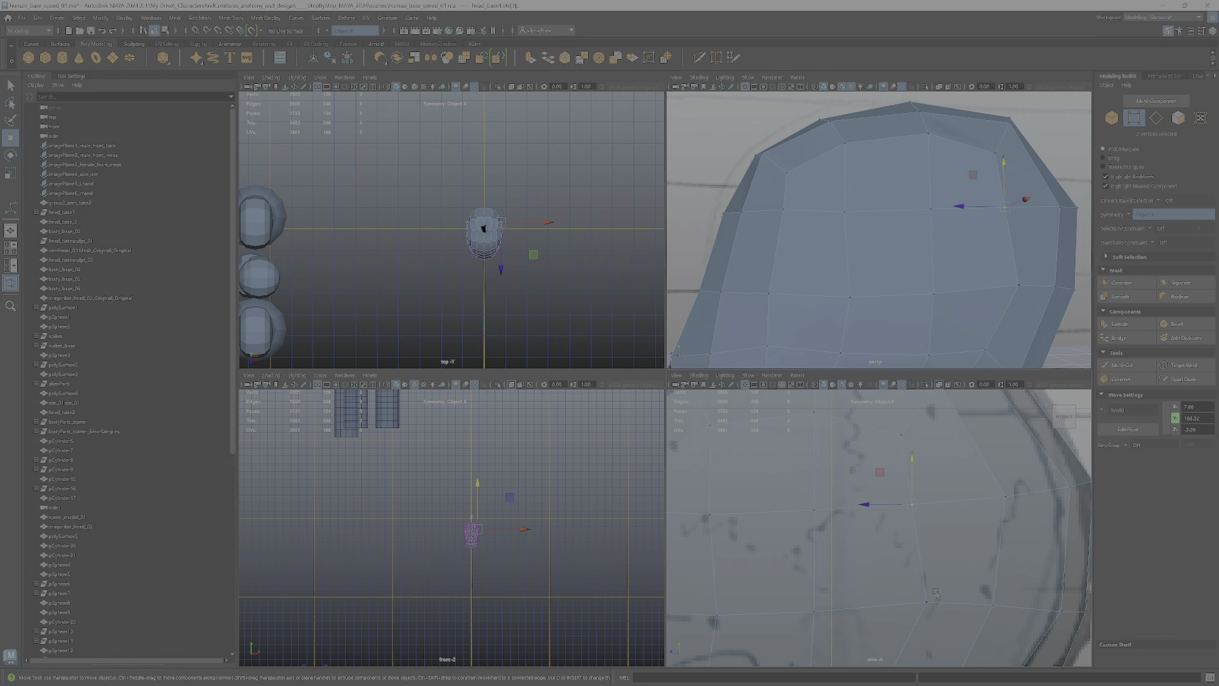
pyautogui.moveTo(891, 511)
pyautogui.mouseDown()
pyautogui.moveTo(914, 505)
pyautogui.moveTo(869, 514)
pyautogui.mouseUp()
pyautogui.scroll(-5, 920, 527)
pyautogui.keyDown('alt'); pyautogui.moveTo(877, 588); pyautogui.dragTo(864, 519, button='middle'); pyautogui.keyUp('alt')
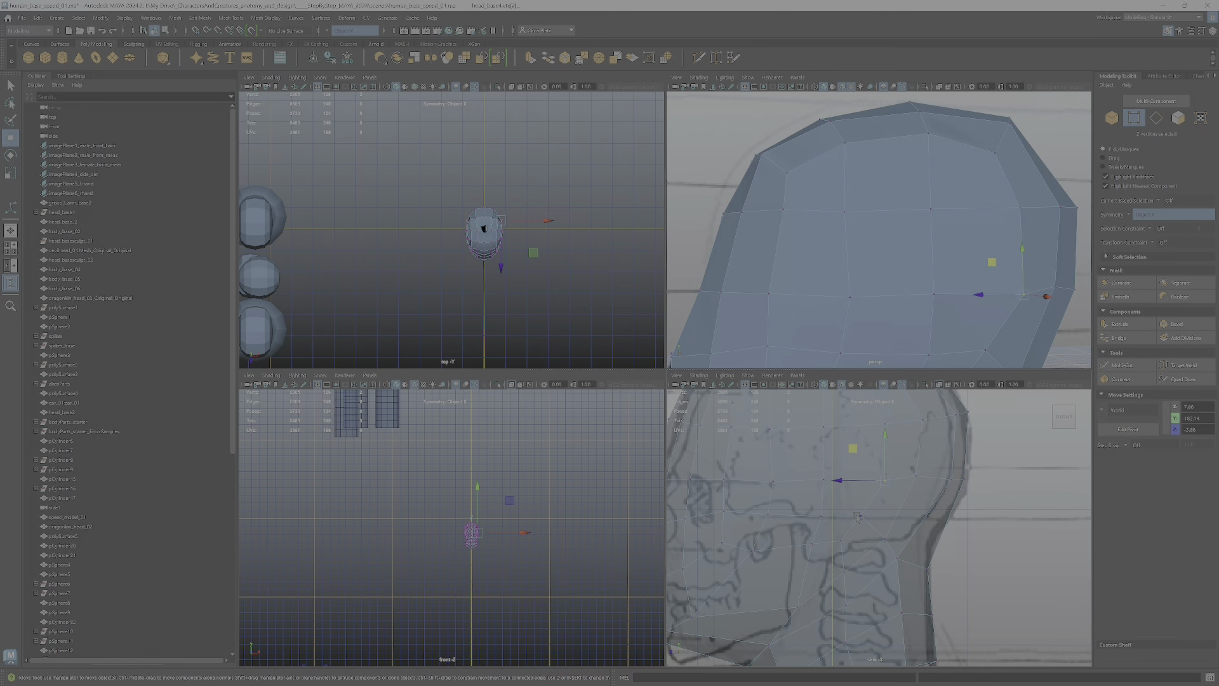
# - Move the side vertex near the base of the skull slightly back and down in the side view
pyautogui.click(858, 516)
pyautogui.scroll(2, 841, 496)
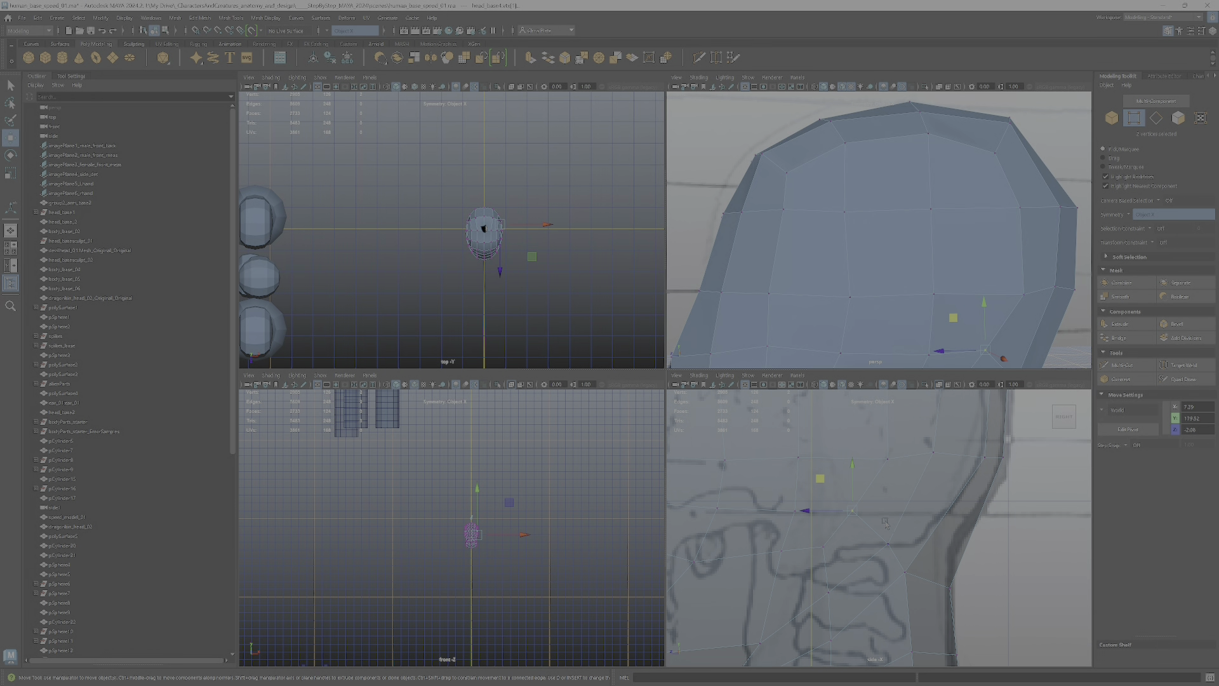
pyautogui.moveTo(820, 479); pyautogui.dragTo(841, 487)
# - Adjust the sideways position of the vertex at the rear side of the neck along the X axis
pyautogui.keyDown('alt'); pyautogui.moveTo(921, 299); pyautogui.dragTo(851, 265); pyautogui.keyUp('alt')
pyautogui.click(863, 302)
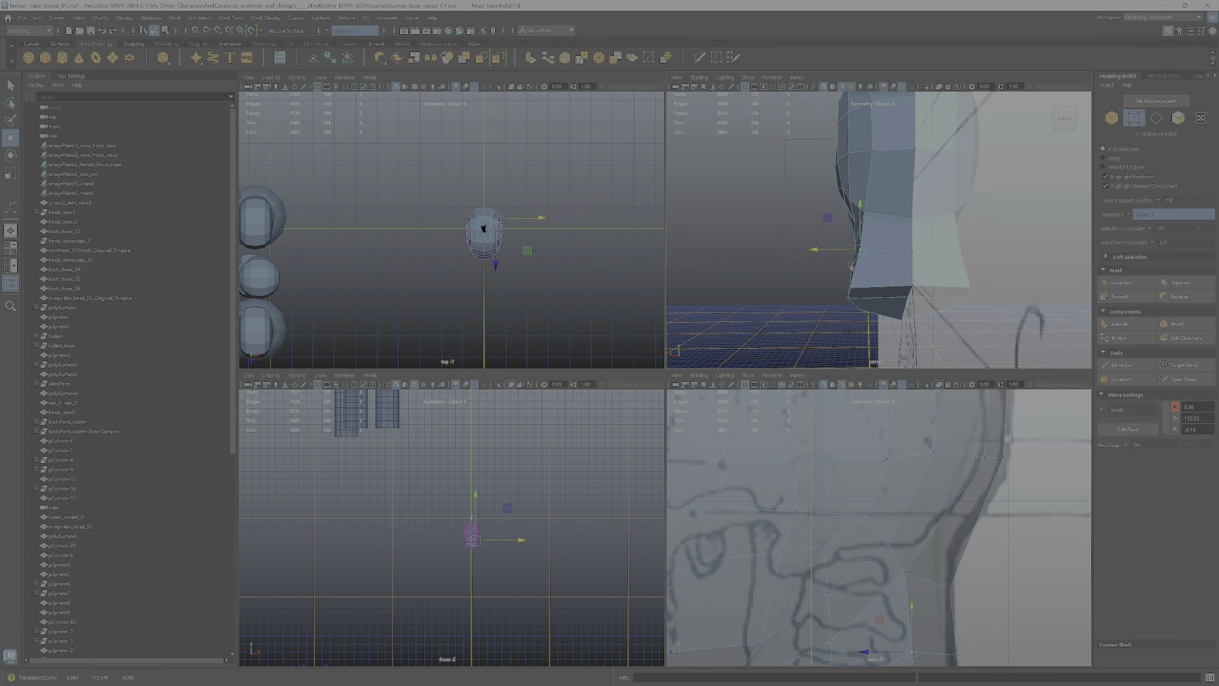
pyautogui.scroll(-5, 971, 562)
pyautogui.keyDown('alt'); pyautogui.moveTo(972, 562); pyautogui.dragTo(960, 499, button='middle'); pyautogui.keyUp('alt')
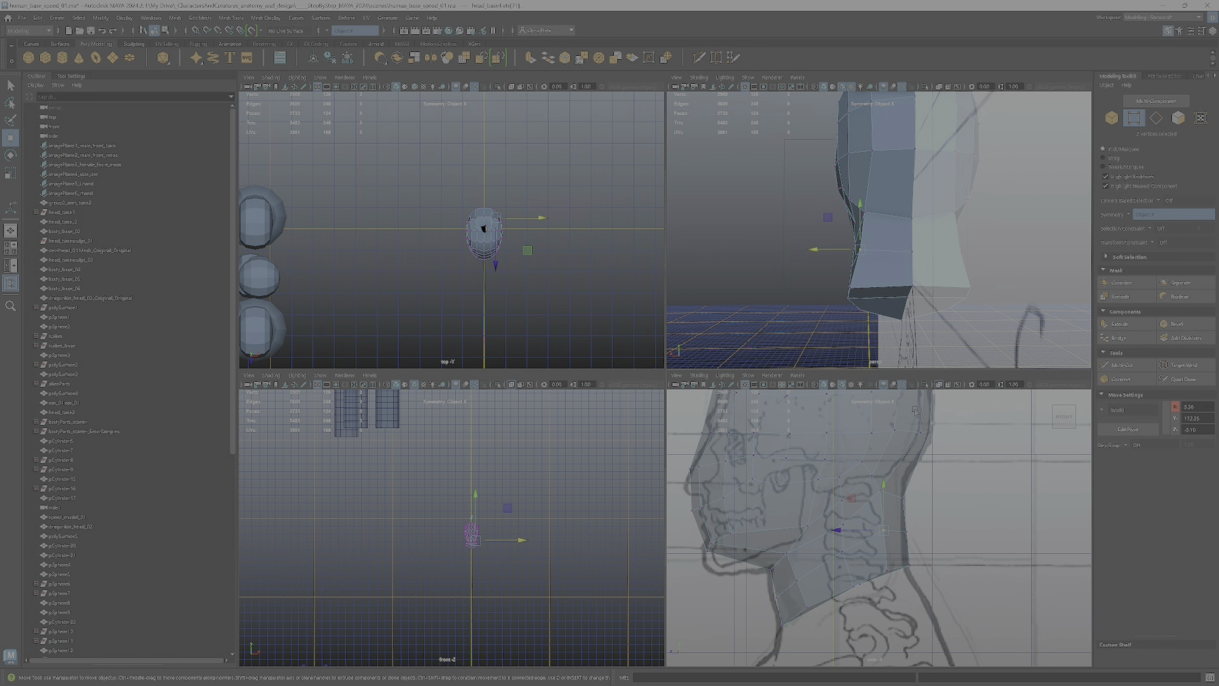
pyautogui.keyDown('alt'); pyautogui.moveTo(761, 241); pyautogui.dragTo(826, 257); pyautogui.keyUp('alt')
pyautogui.press('space')
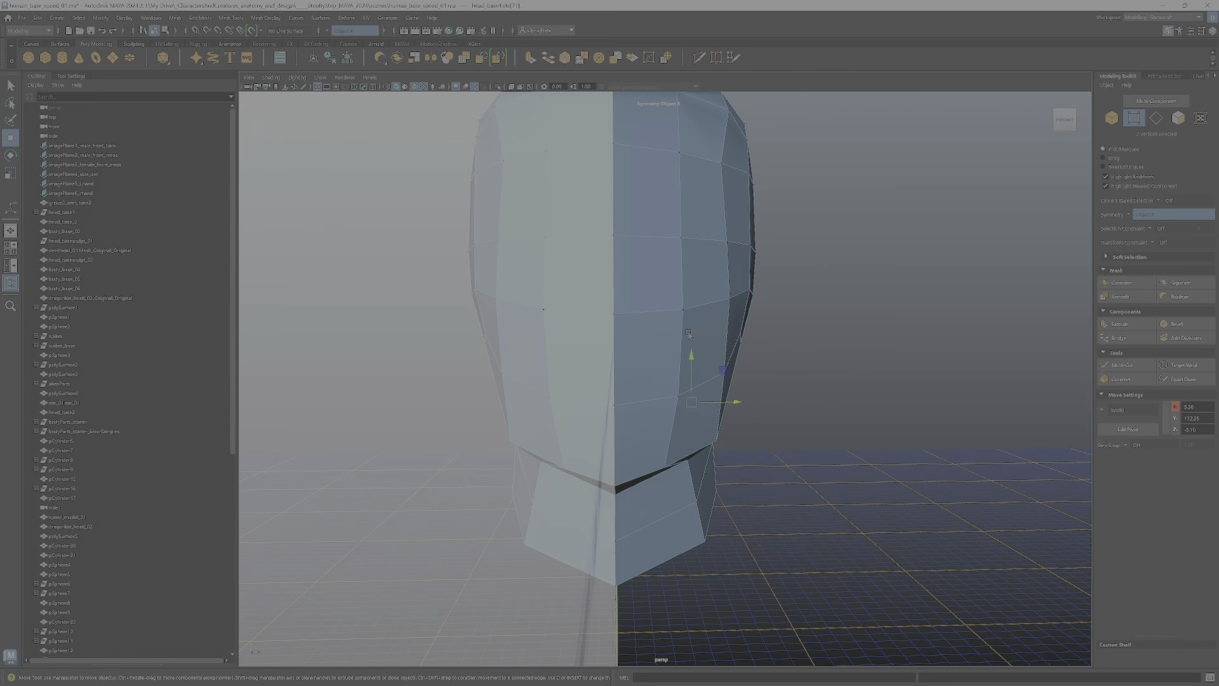
# - Frame the head in the front view and examine its outline and neck width
pyautogui.press('space')
pyautogui.press('f')
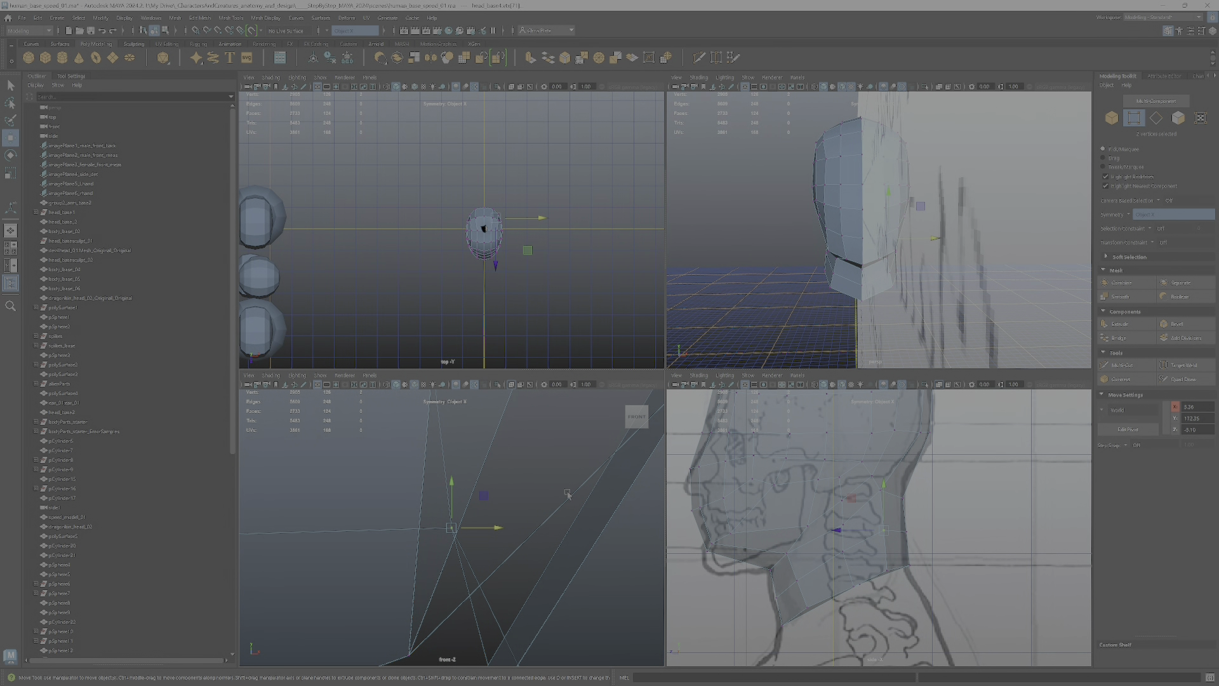
pyautogui.scroll(3, 525, 526)
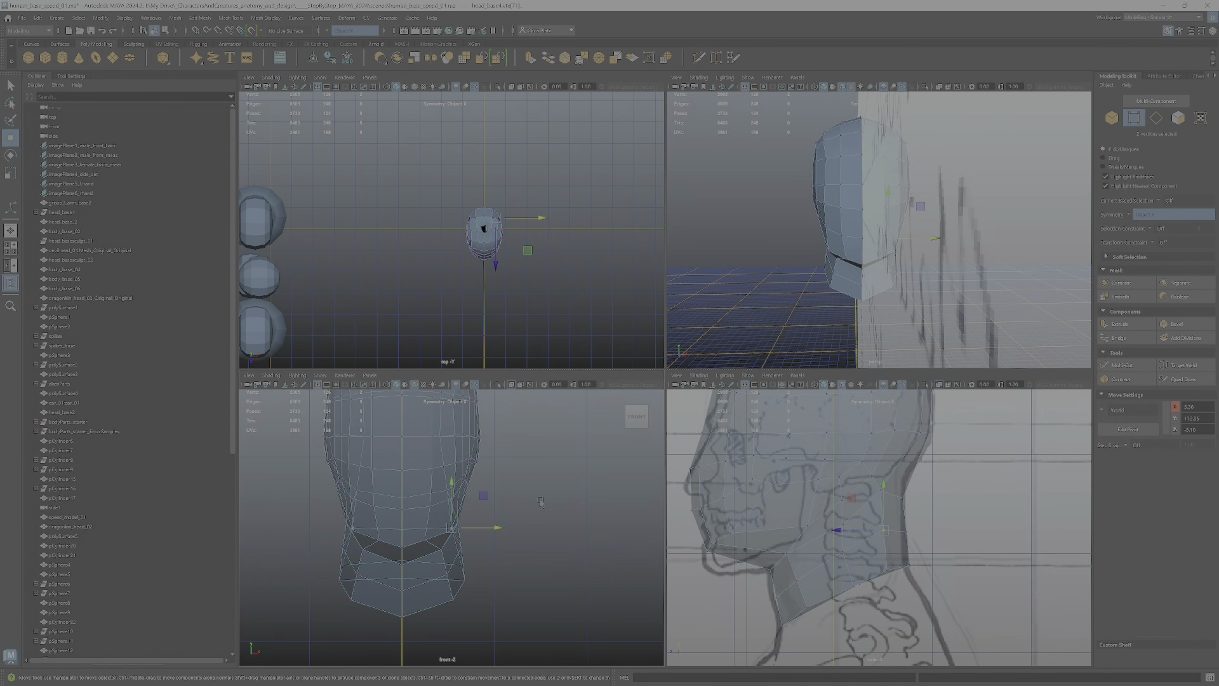
pyautogui.keyDown('alt'); pyautogui.moveTo(547, 493); pyautogui.dragTo(600, 530, button='middle'); pyautogui.keyUp('alt')
pyautogui.scroll(-2, 600, 530)
pyautogui.scroll(1, 600, 530)
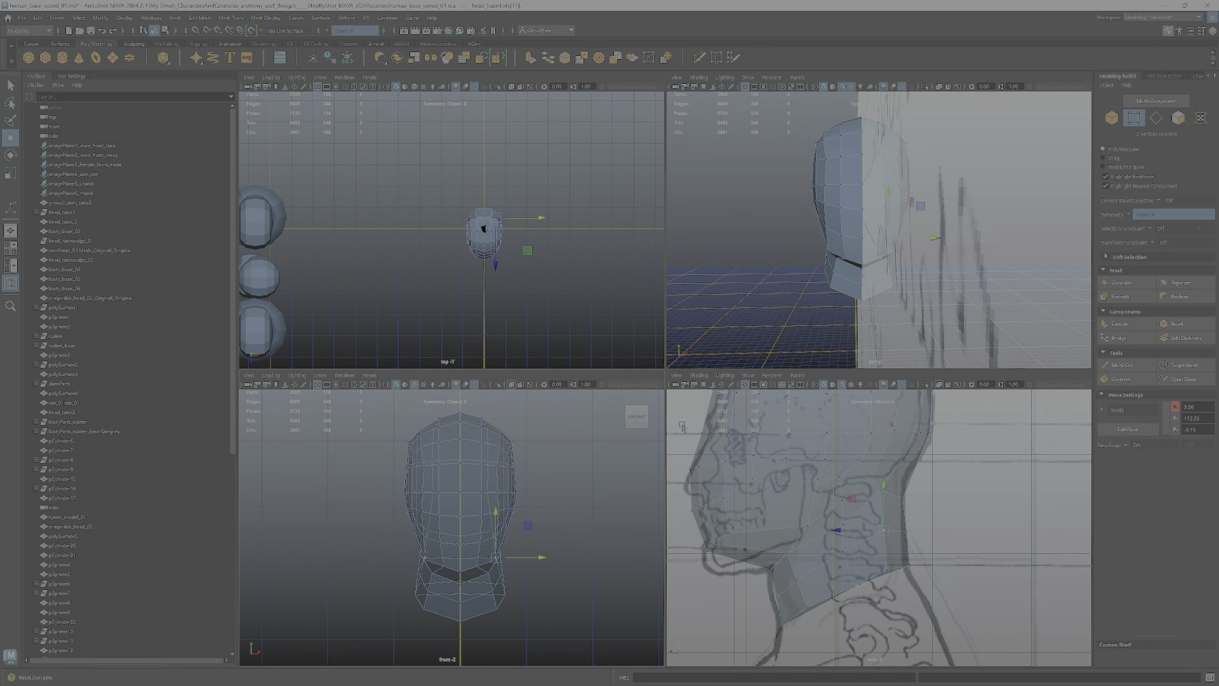
pyautogui.click(498, 385)
pyautogui.click(498, 385)
pyautogui.press('space')
pyautogui.scroll(-4, 875, 419)
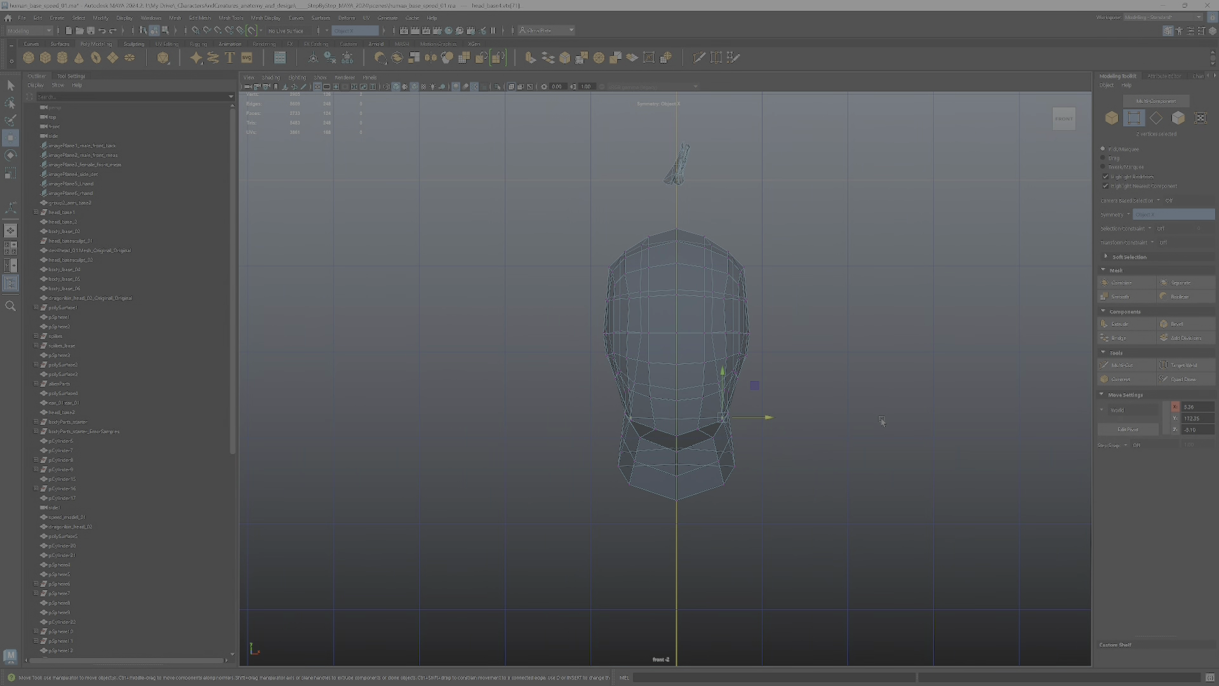
pyautogui.scroll(3, 873, 459)
pyautogui.press('space')
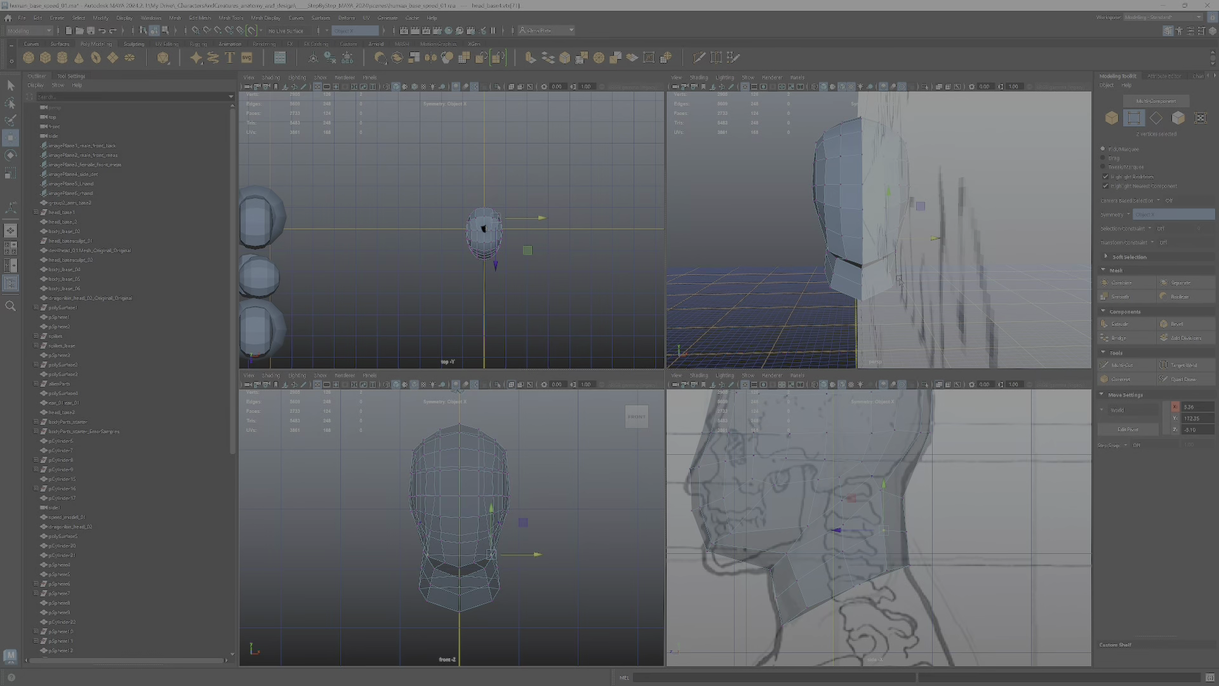
# - Examine the cranium and neck against the side reference and from several perspective angles
pyautogui.keyDown('alt'); pyautogui.moveTo(894, 267); pyautogui.dragTo(870, 265); pyautogui.keyUp('alt')
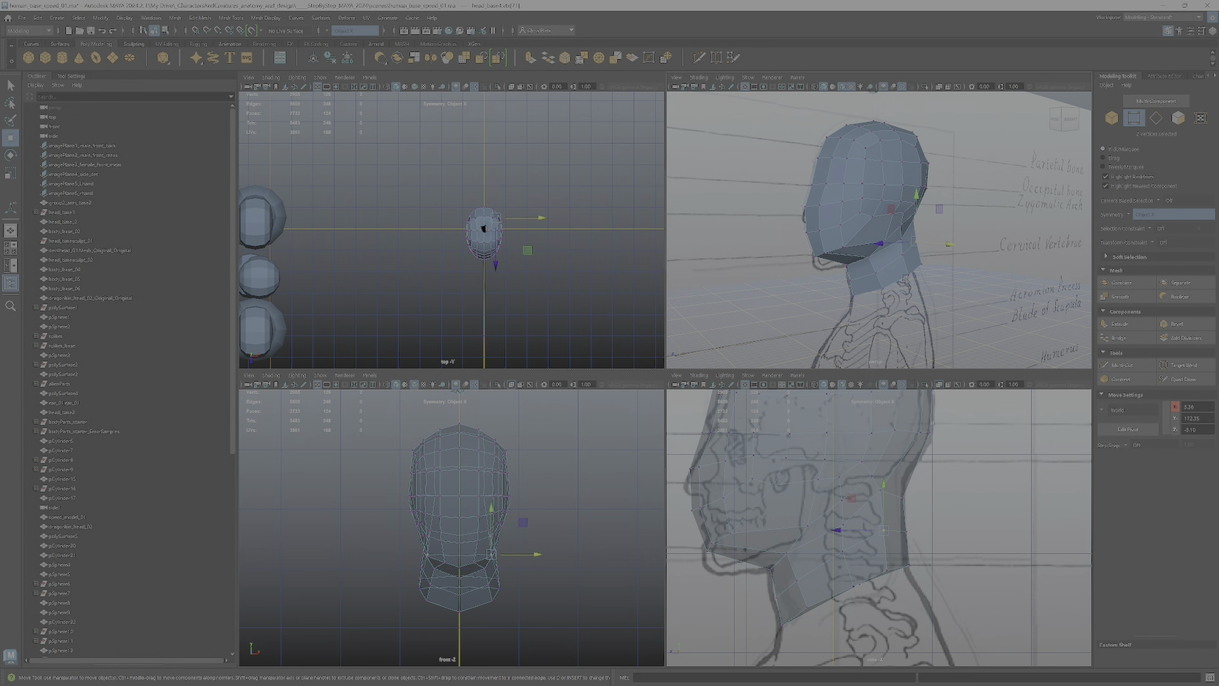
pyautogui.press('space')
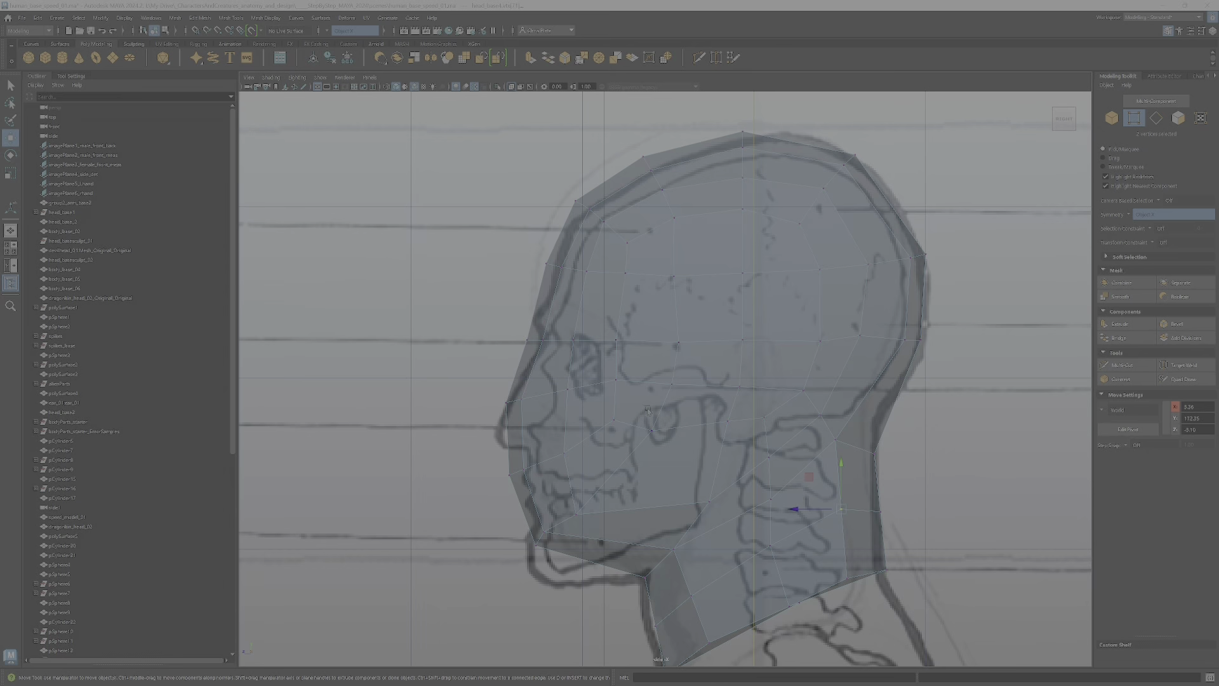
pyautogui.moveTo(647, 411)
pyautogui.keyDown('alt'); pyautogui.mouseDown(button='middle')
pyautogui.moveTo(633, 359)
pyautogui.moveTo(641, 385)
pyautogui.mouseUp(button='middle'); pyautogui.keyUp('alt')
pyautogui.moveTo(858, 453)
pyautogui.keyDown('alt'); pyautogui.mouseDown(button='middle')
pyautogui.moveTo(884, 389)
pyautogui.moveTo(852, 544)
pyautogui.mouseUp(button='middle'); pyautogui.keyUp('alt')
pyautogui.scroll(1, 884, 389)
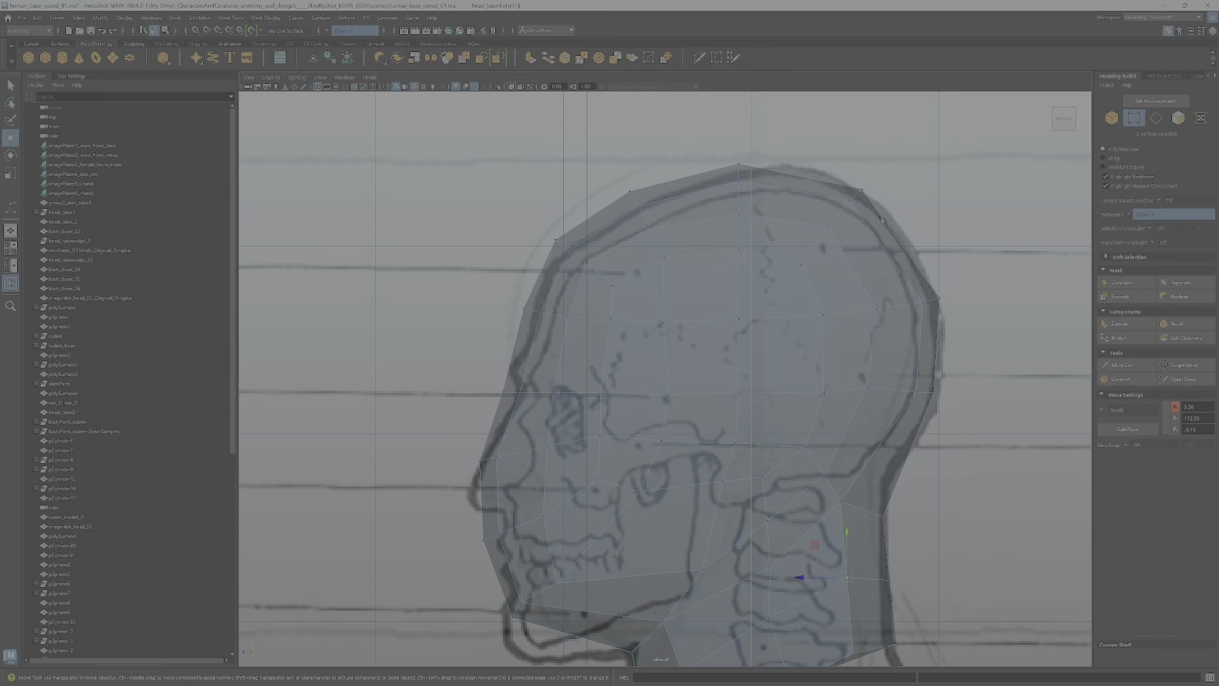
pyautogui.press('space')
pyautogui.keyDown('alt'); pyautogui.moveTo(904, 210); pyautogui.dragTo(943, 243); pyautogui.keyUp('alt')
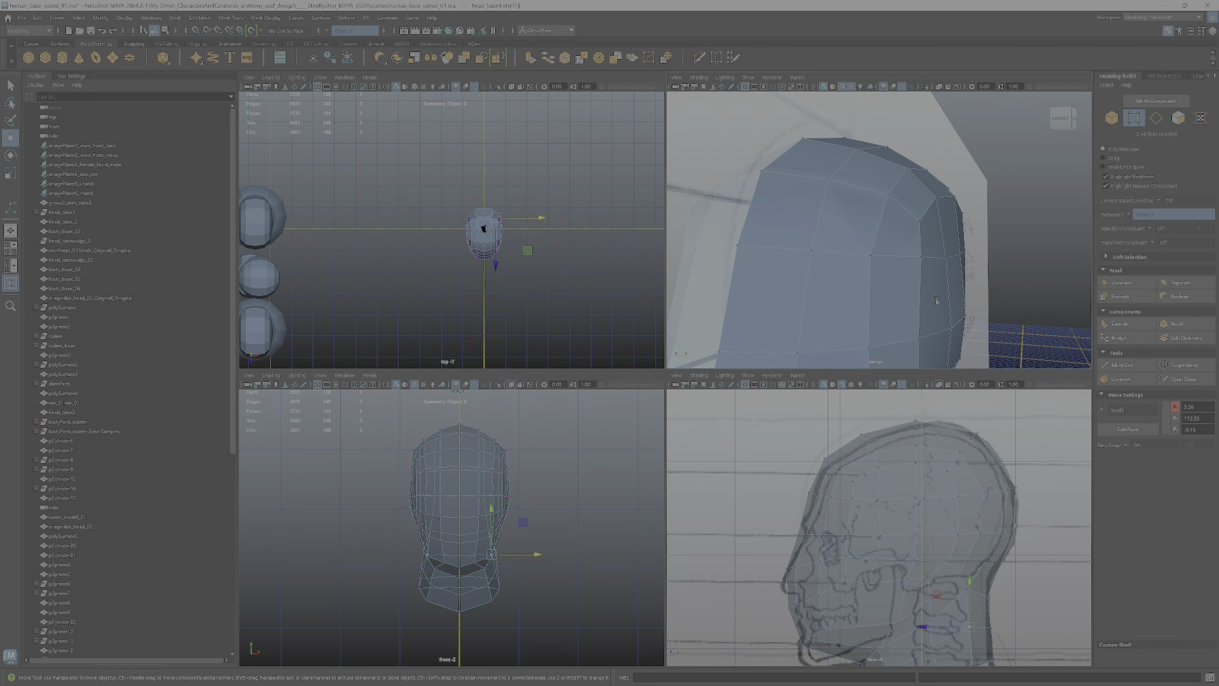
pyautogui.keyDown('alt'); pyautogui.moveTo(936, 301); pyautogui.dragTo(888, 224); pyautogui.keyUp('alt')
pyautogui.scroll(3, 882, 279)
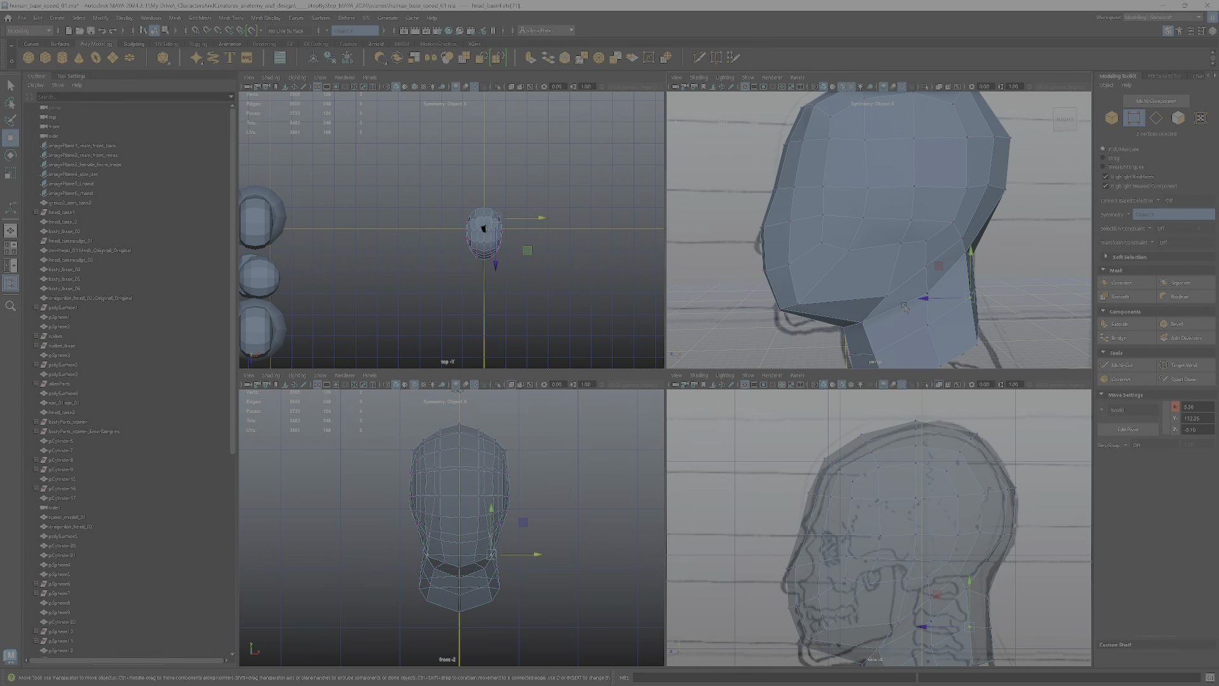
pyautogui.keyDown('alt'); pyautogui.moveTo(883, 279); pyautogui.dragTo(913, 312); pyautogui.keyUp('alt')
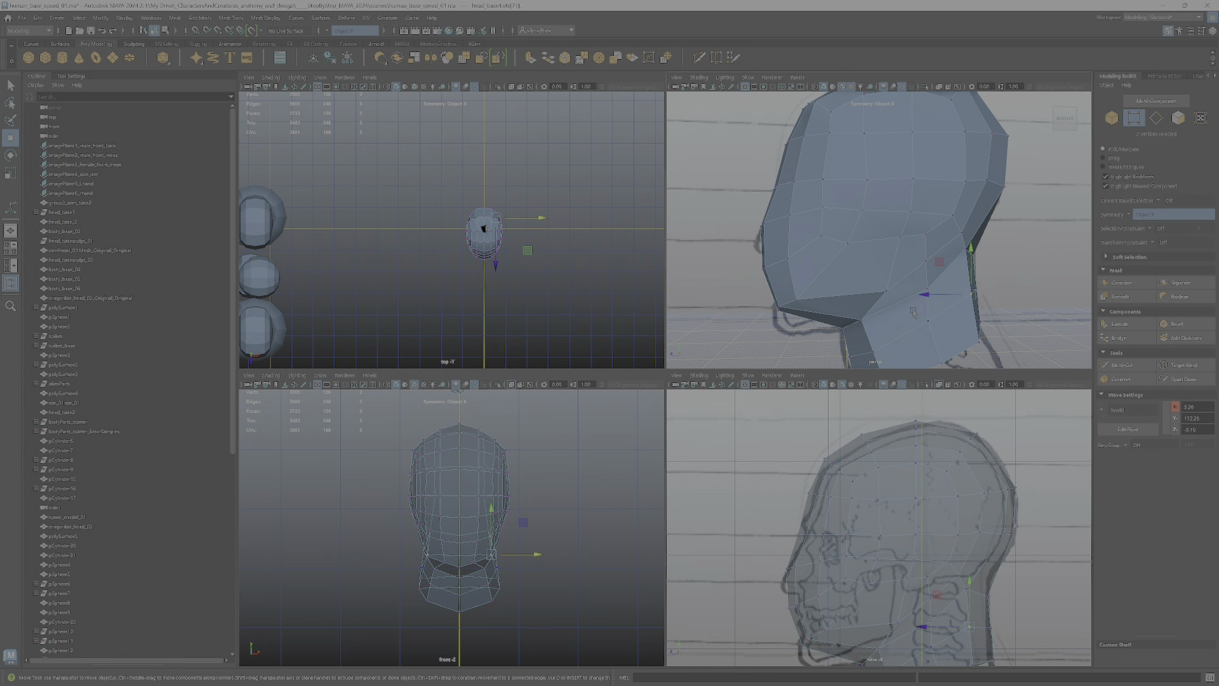
# - Examine the jaw corner and the jaw-to-neck transition up close against the side reference drawing
pyautogui.moveTo(888, 291); pyautogui.dragTo(849, 280, button='right')
pyautogui.rightClick(877, 277)
pyautogui.press('space')
pyautogui.scroll(-2, 724, 499)
pyautogui.keyDown('alt'); pyautogui.moveTo(724, 499); pyautogui.dragTo(790, 381, button='middle'); pyautogui.keyUp('alt')
pyautogui.scroll(2, 790, 381)
pyautogui.press('space')
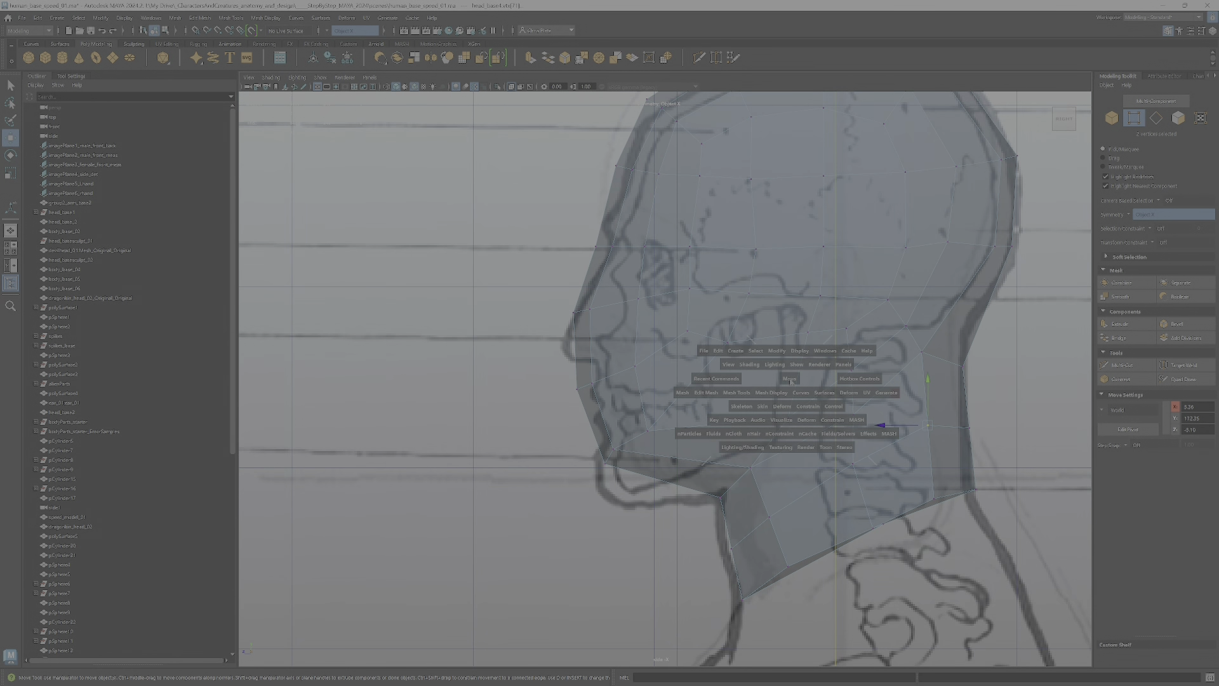
pyautogui.scroll(4, 897, 546)
pyautogui.keyDown('alt'); pyautogui.moveTo(898, 551); pyautogui.dragTo(888, 516, button='middle'); pyautogui.keyUp('alt')
pyautogui.scroll(1, 890, 492)
pyautogui.keyDown('alt'); pyautogui.moveTo(892, 289); pyautogui.dragTo(836, 269); pyautogui.keyUp('alt')
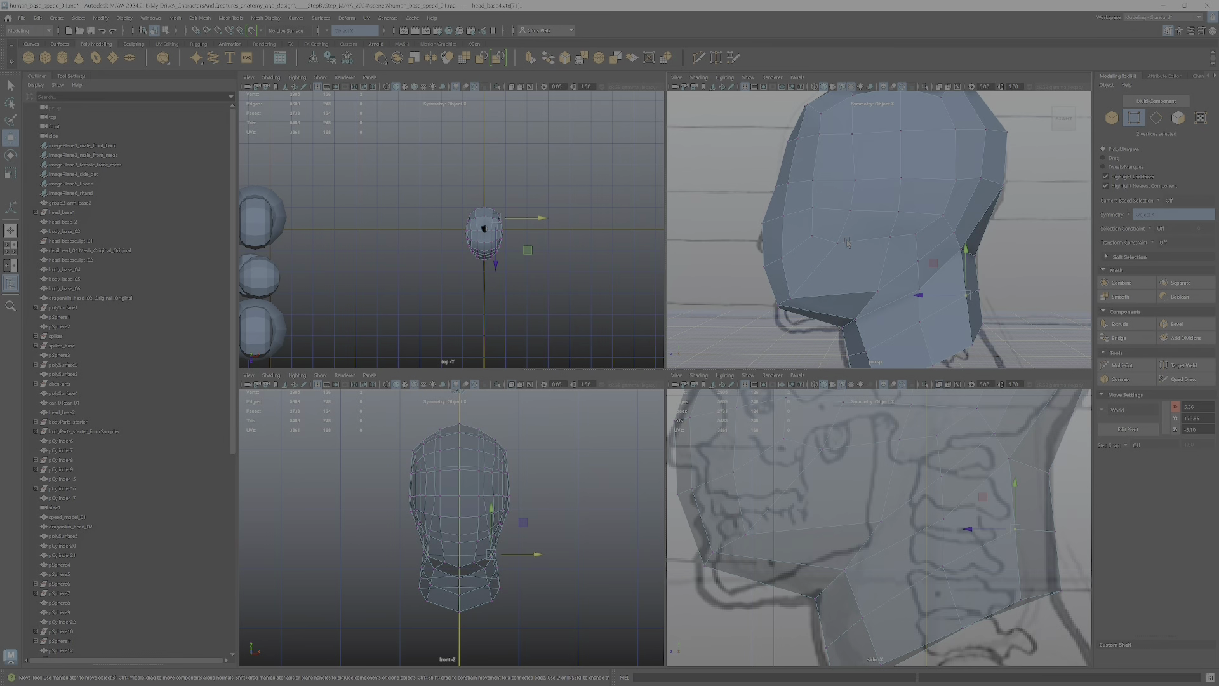
pyautogui.scroll(-2, 883, 532)
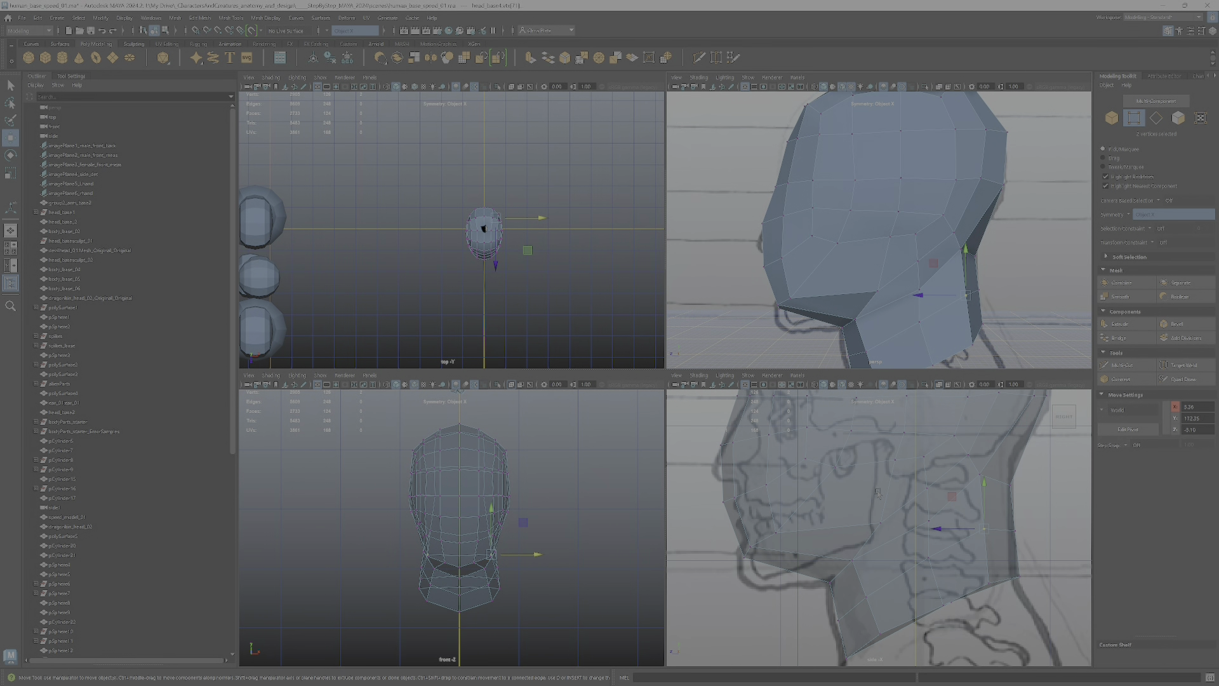
# - Move the side vertices at the front of the neck backward and slightly up in the side view
pyautogui.click(881, 527)
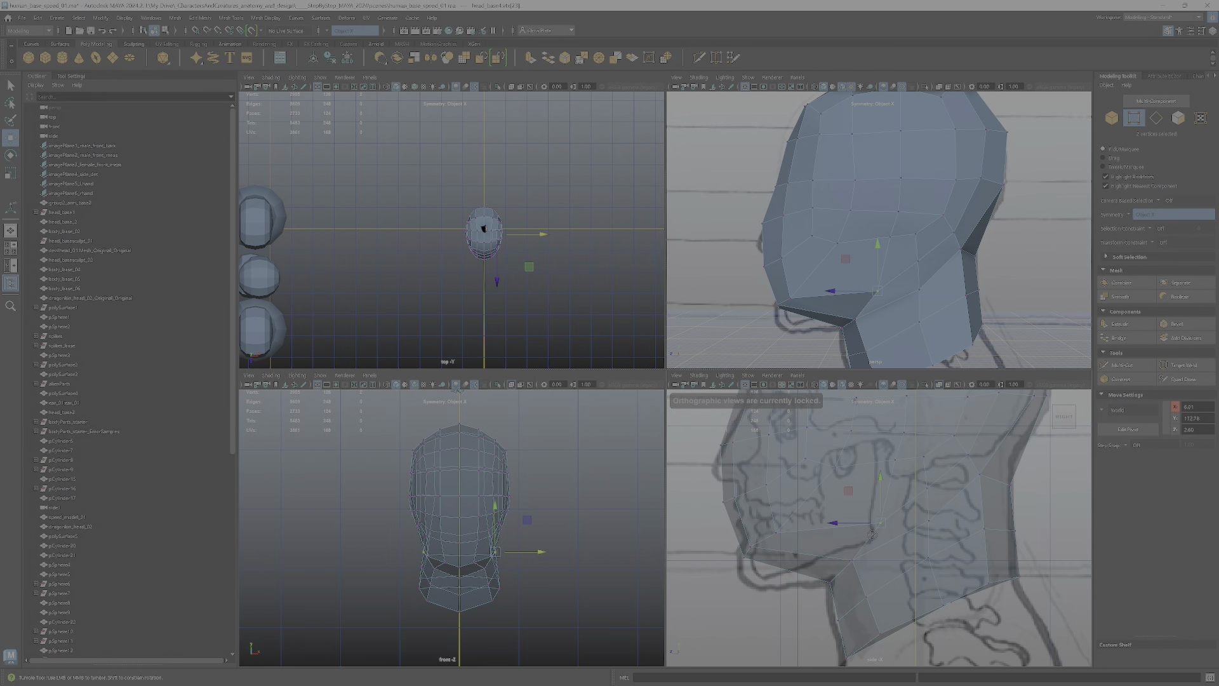
pyautogui.scroll(-2, 883, 532)
pyautogui.keyDown('alt'); pyautogui.moveTo(883, 532); pyautogui.dragTo(855, 495, button='middle'); pyautogui.keyUp('alt')
pyautogui.moveTo(825, 499); pyautogui.dragTo(873, 613)
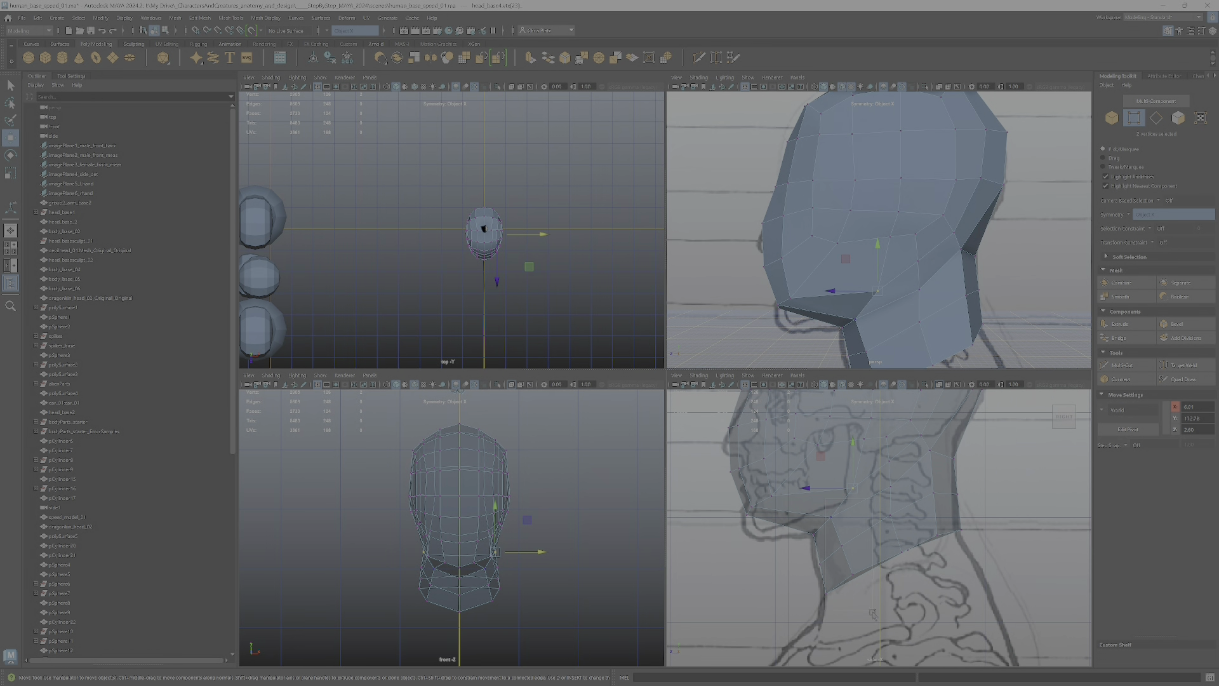
pyautogui.moveTo(875, 569); pyautogui.dragTo(846, 552)
pyautogui.press('e')
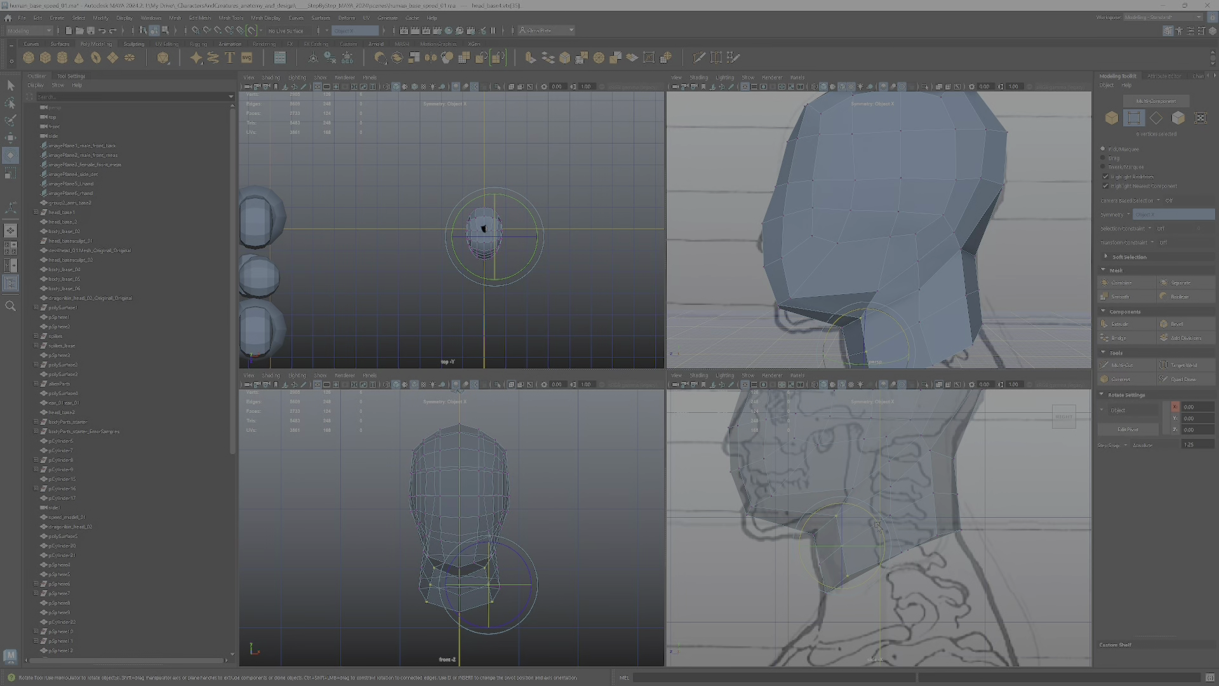
pyautogui.scroll(2, 866, 513)
pyautogui.scroll(1, 866, 522)
pyautogui.press('w')
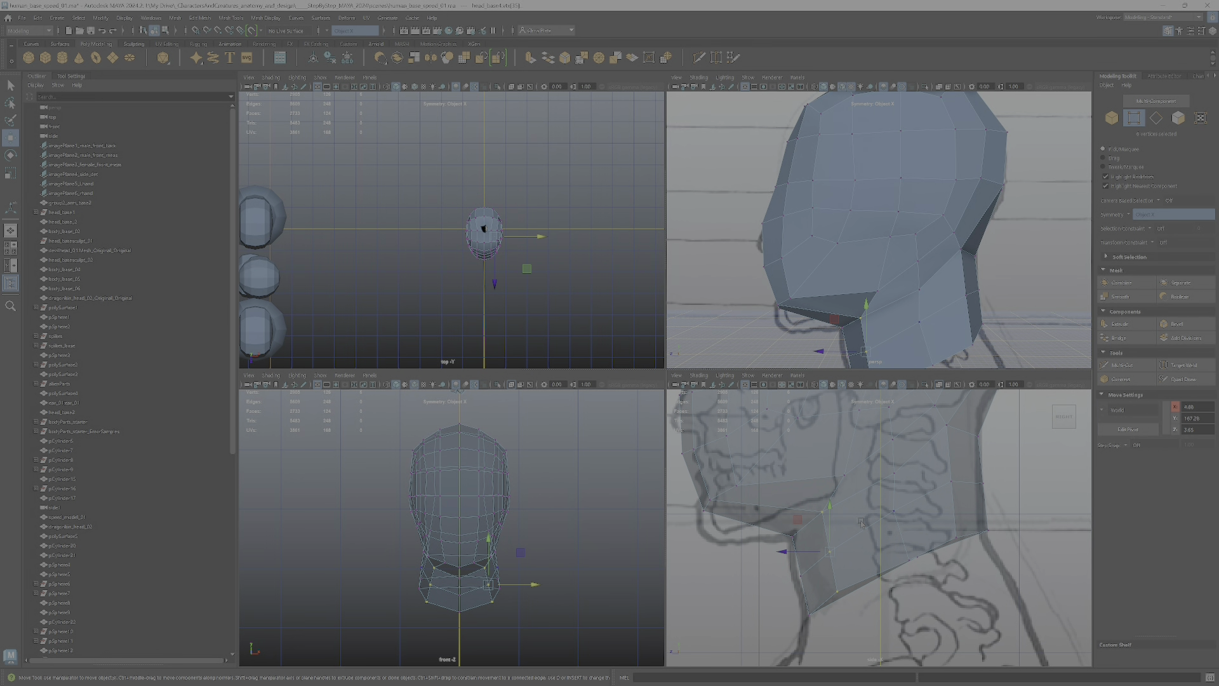
pyautogui.moveTo(798, 523); pyautogui.dragTo(825, 515)
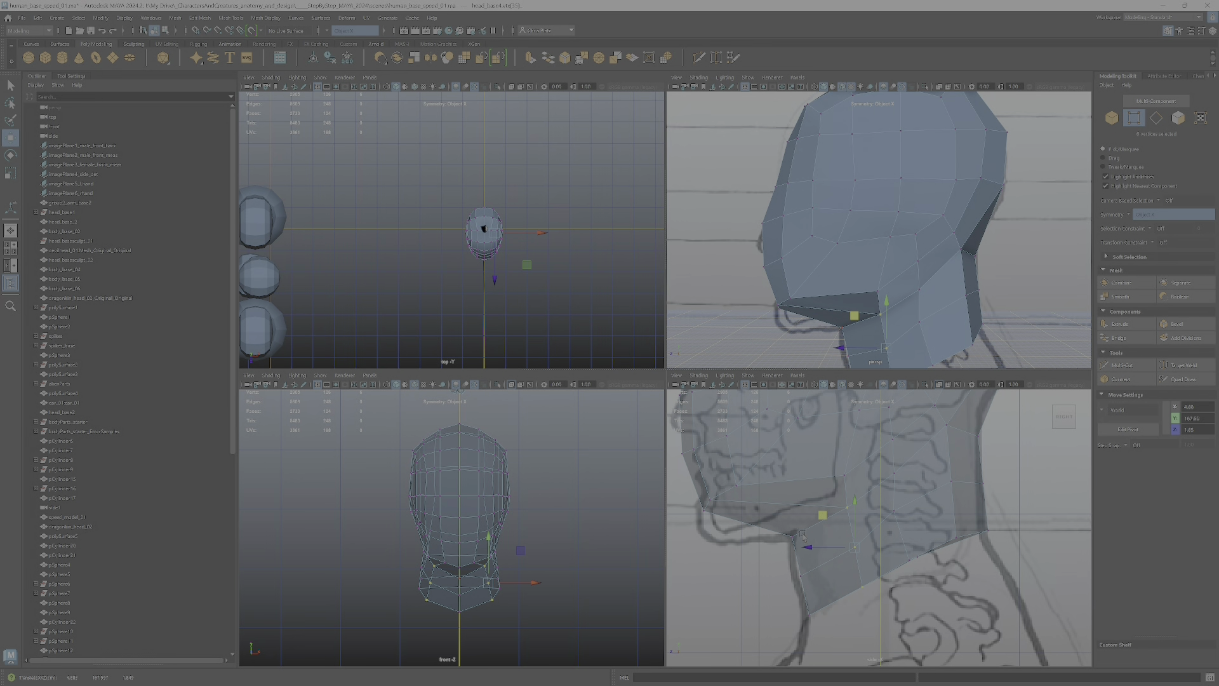
# - Shift the center vertices at the front of the neck slightly forward toward the throat line of the side reference
pyautogui.scroll(-5, 808, 569)
pyautogui.scroll(3, 842, 560)
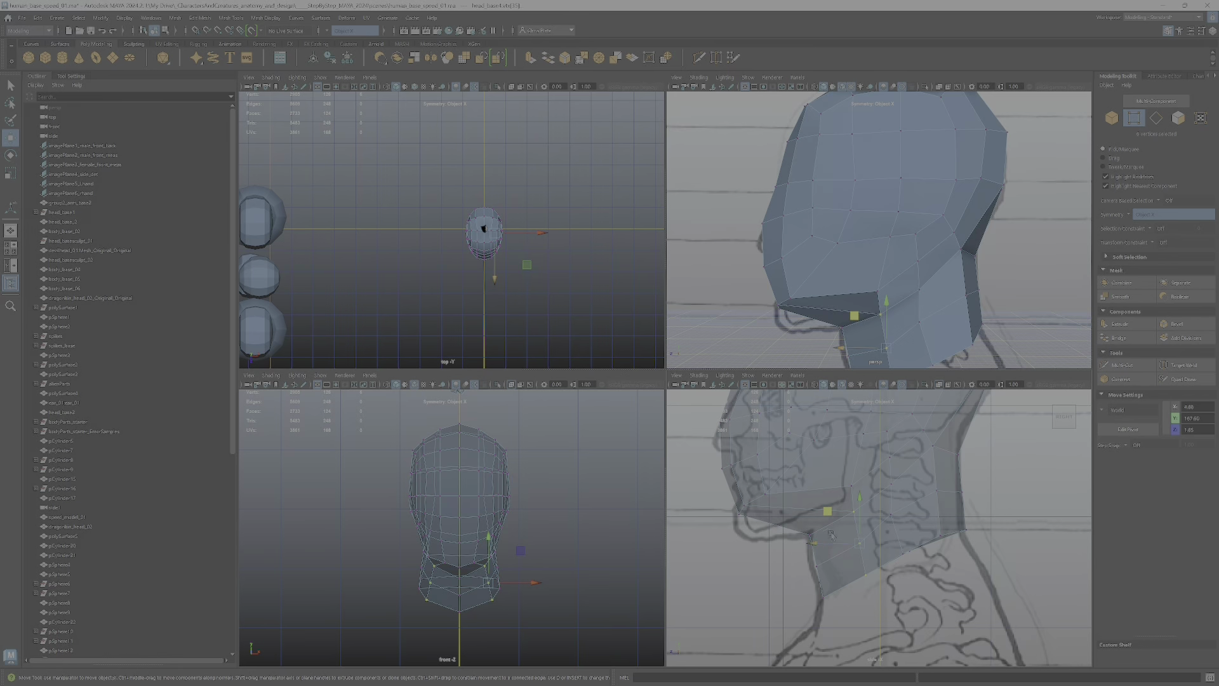
pyautogui.keyDown('alt'); pyautogui.moveTo(839, 536); pyautogui.dragTo(851, 511, button='middle'); pyautogui.keyUp('alt')
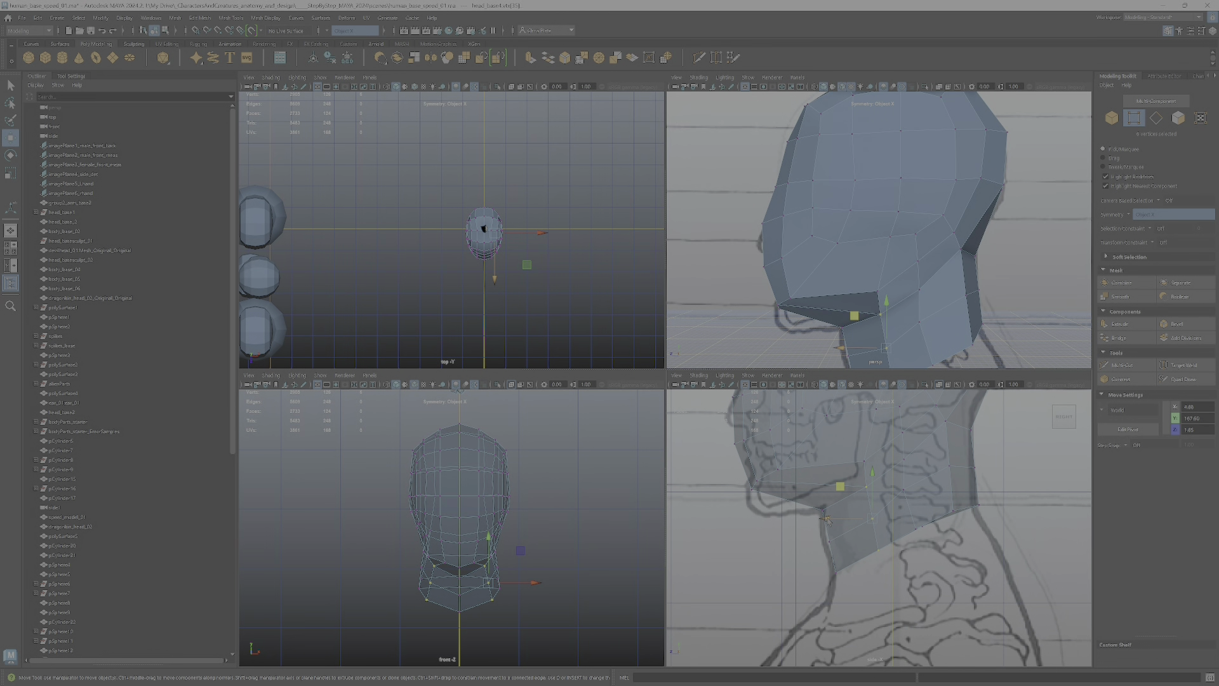
pyautogui.click(825, 546)
pyautogui.moveTo(805, 513); pyautogui.dragTo(809, 515)
pyautogui.press('e')
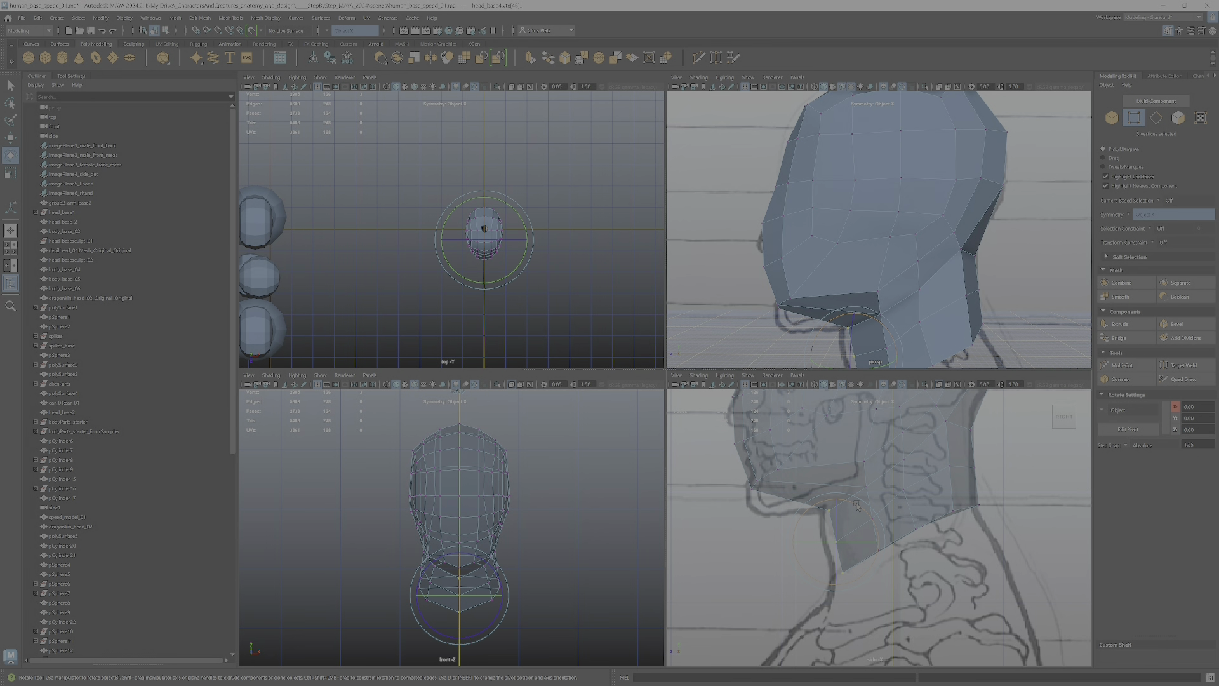
pyautogui.press('w')
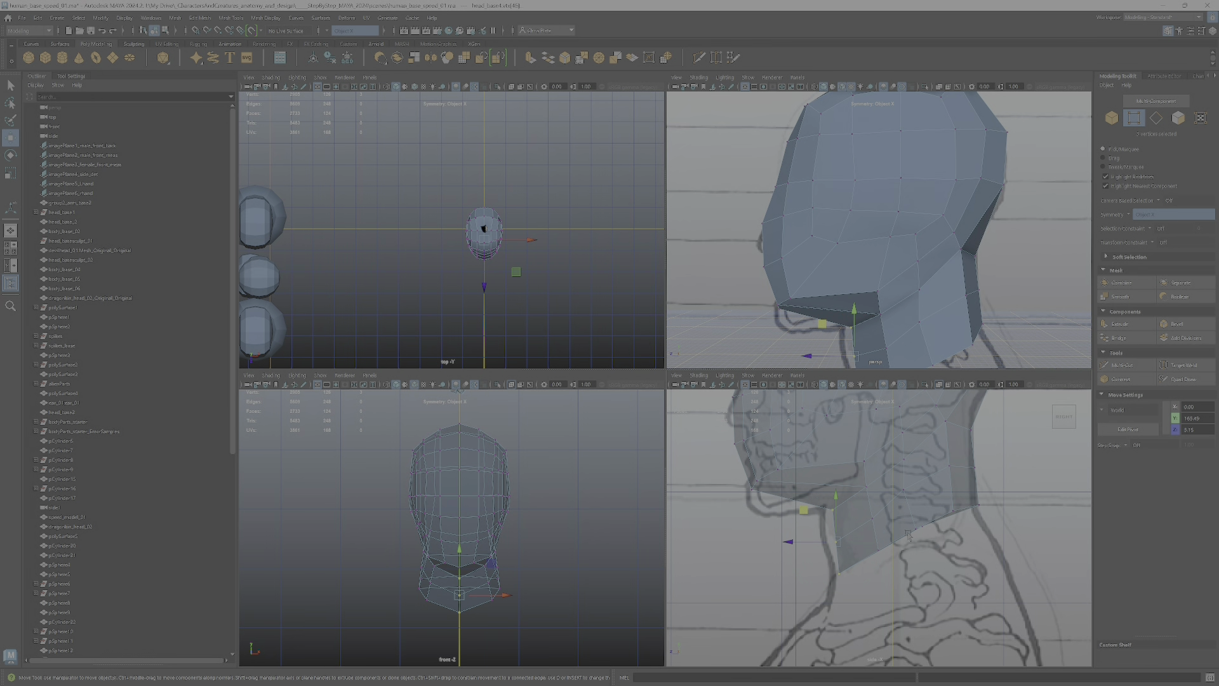
pyautogui.moveTo(809, 513); pyautogui.dragTo(799, 512)
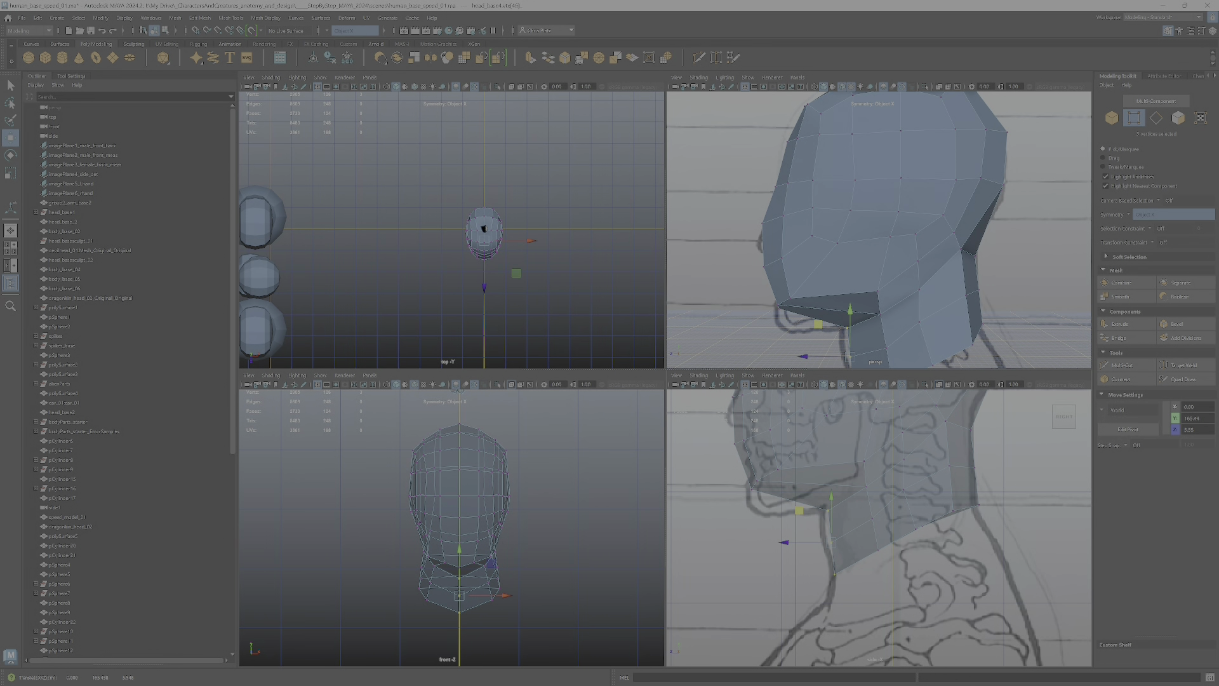
# - Enlarge the side view and reposition the vertex beside the chin down and back onto the reference jawline
pyautogui.hotkey('alt', 'Tab')
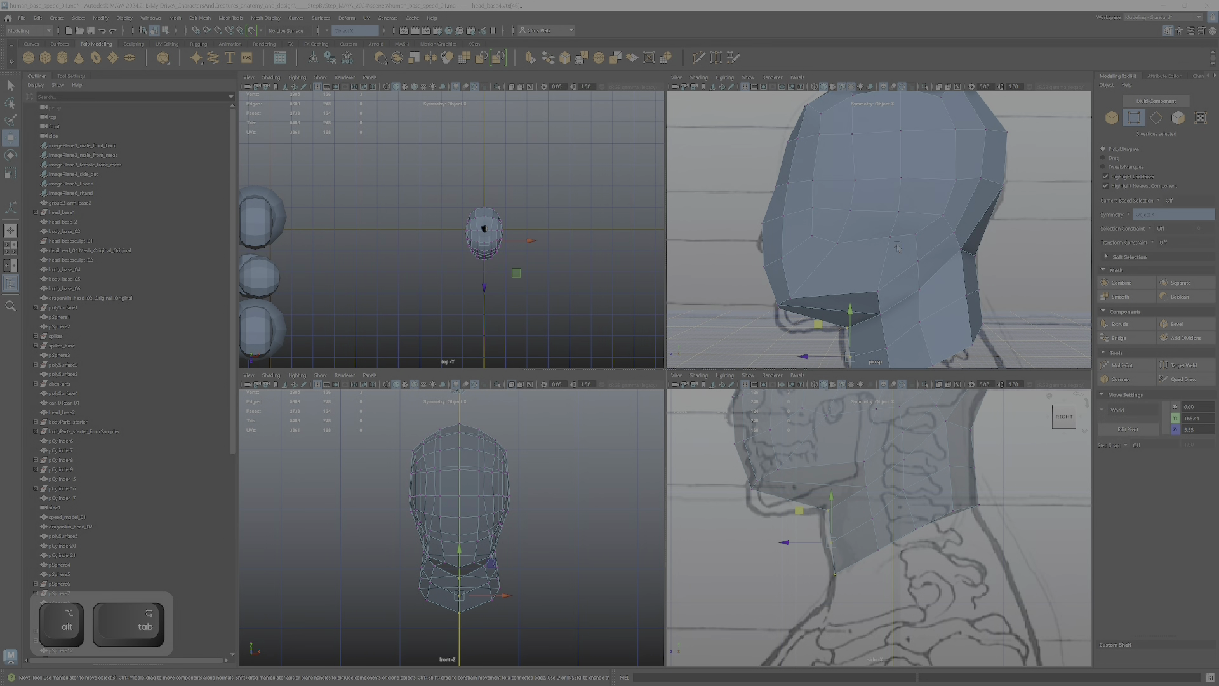
pyautogui.scroll(-4, 875, 286)
pyautogui.scroll(6, 875, 286)
pyautogui.moveTo(875, 286)
pyautogui.keyDown('alt'); pyautogui.mouseDown(button='middle')
pyautogui.moveTo(889, 273)
pyautogui.moveTo(859, 287)
pyautogui.mouseUp(button='middle'); pyautogui.keyUp('alt')
pyautogui.keyDown('alt'); pyautogui.moveTo(889, 241); pyautogui.dragTo(928, 245); pyautogui.keyUp('alt')
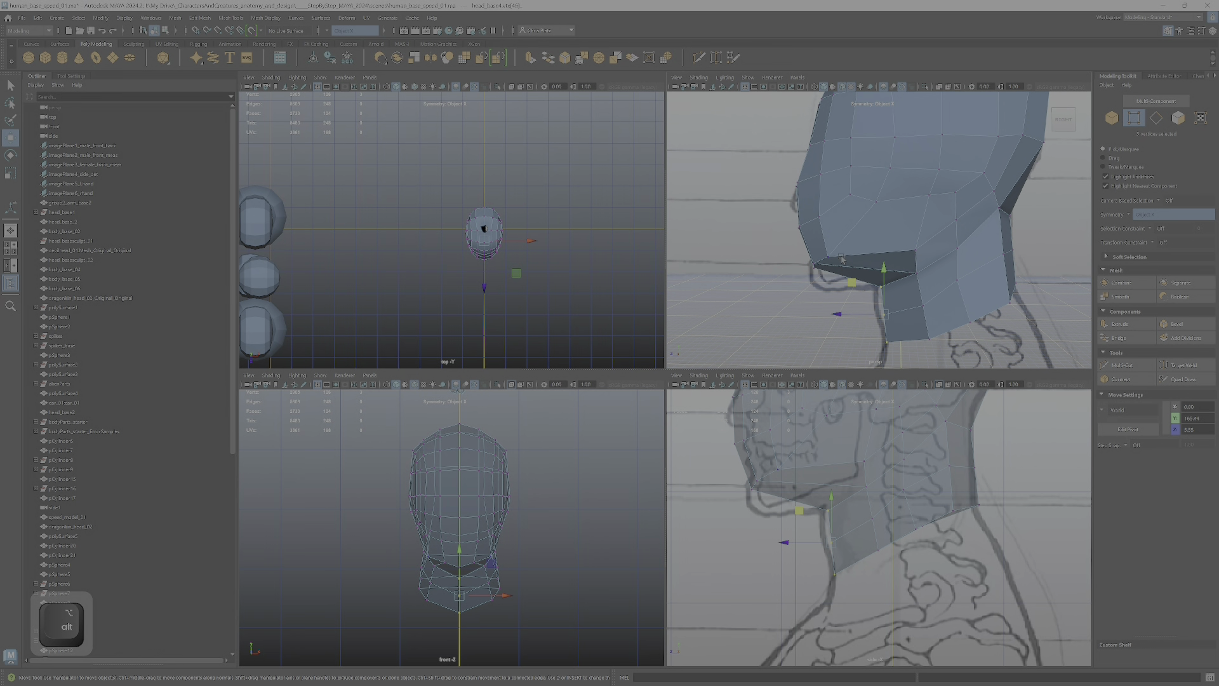
pyautogui.moveTo(839, 283); pyautogui.dragTo(843, 288)
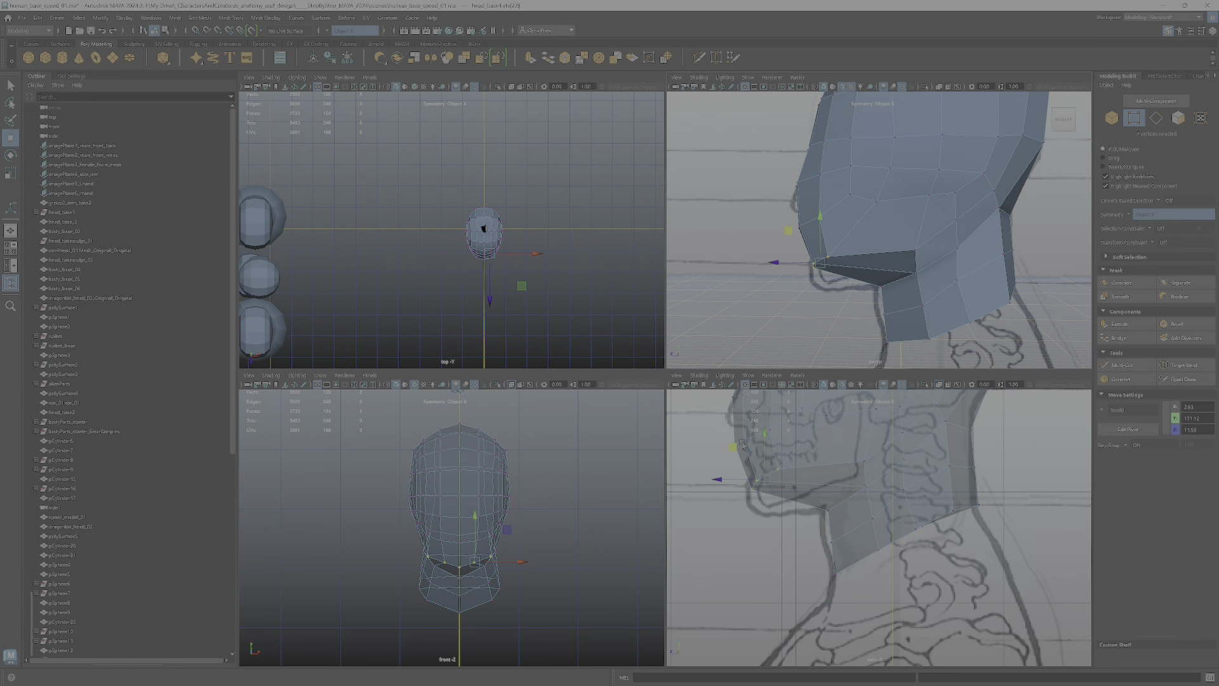
pyautogui.press('space')
pyautogui.keyDown('alt'); pyautogui.moveTo(449, 370); pyautogui.dragTo(633, 481, button='middle'); pyautogui.keyUp('alt')
pyautogui.moveTo(589, 356); pyautogui.dragTo(615, 401)
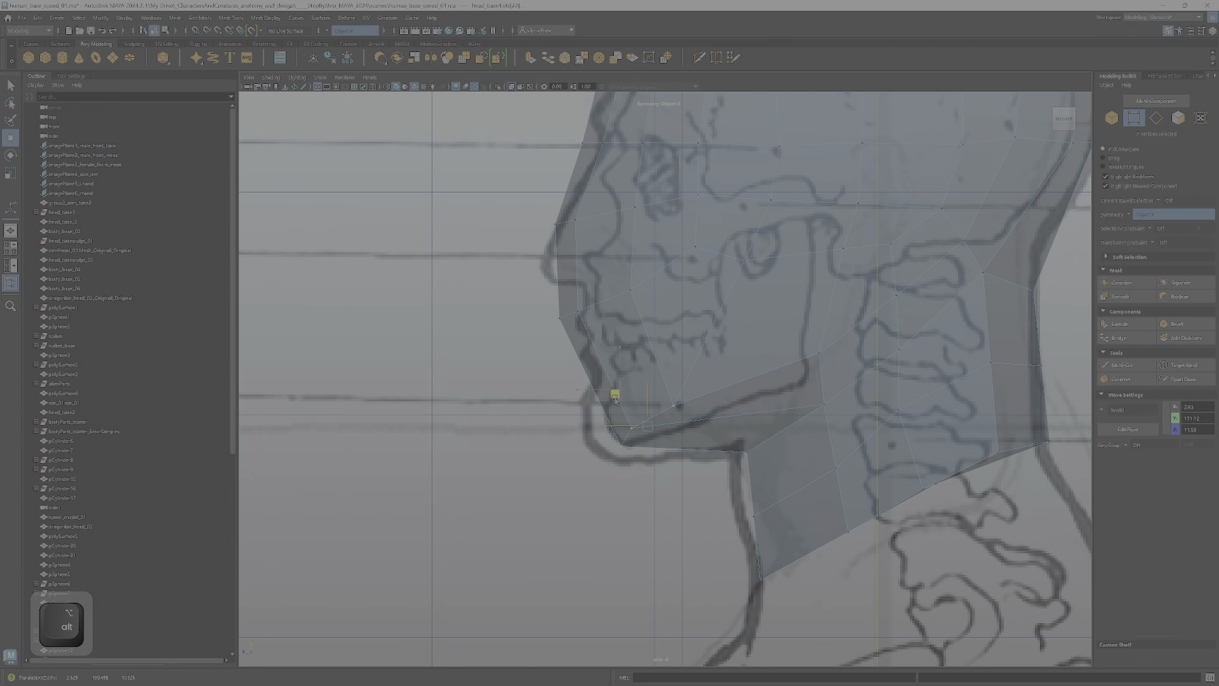
# - Raise the center vertex where the underside of the jaw meets the throat, and nudge the mid-neck side vertex backward
pyautogui.click(747, 446)
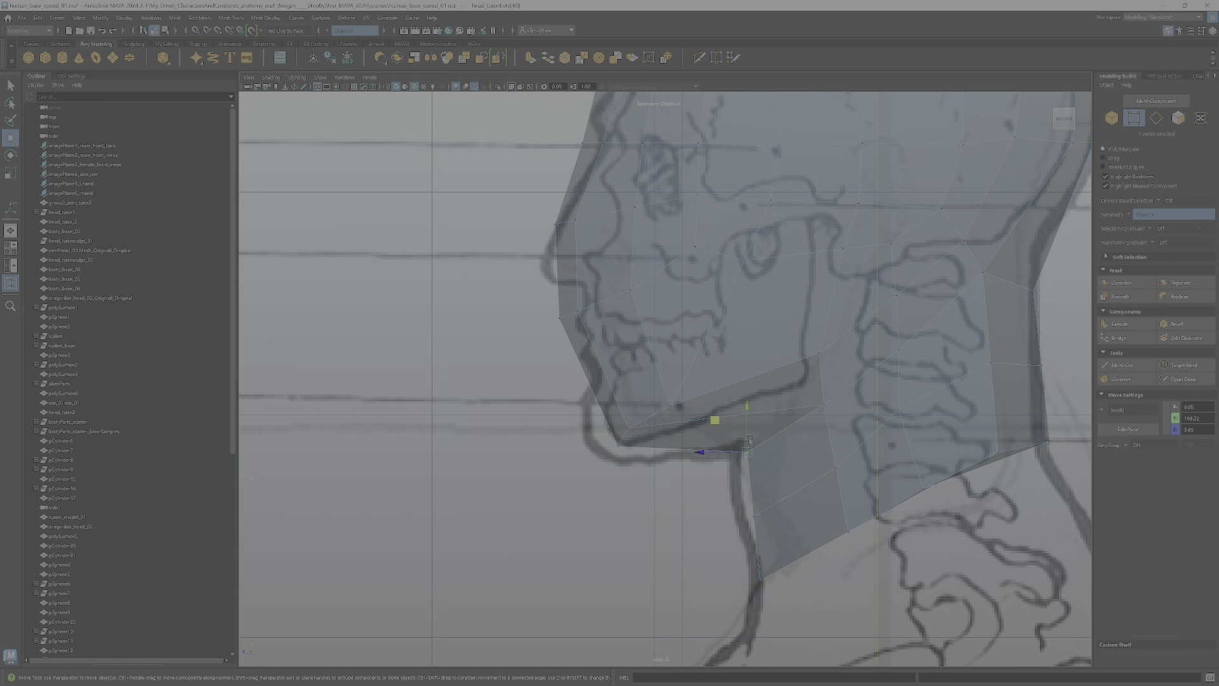
pyautogui.moveTo(748, 413); pyautogui.dragTo(746, 401)
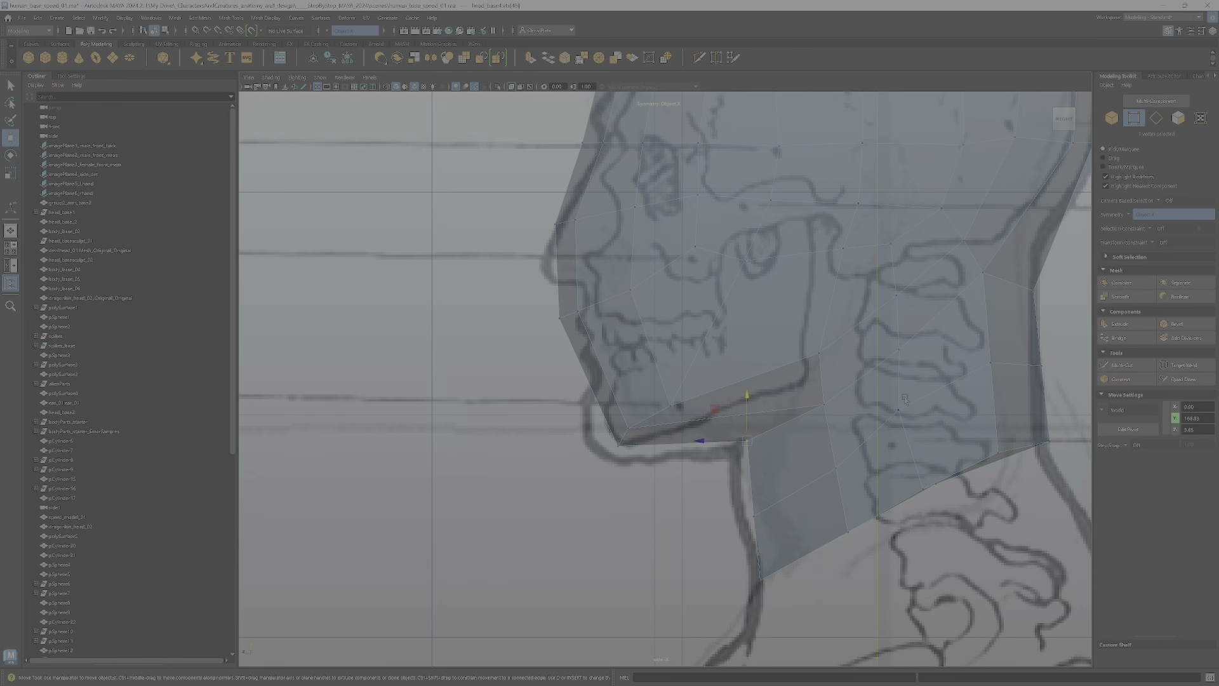
pyautogui.moveTo(868, 379); pyautogui.dragTo(878, 374)
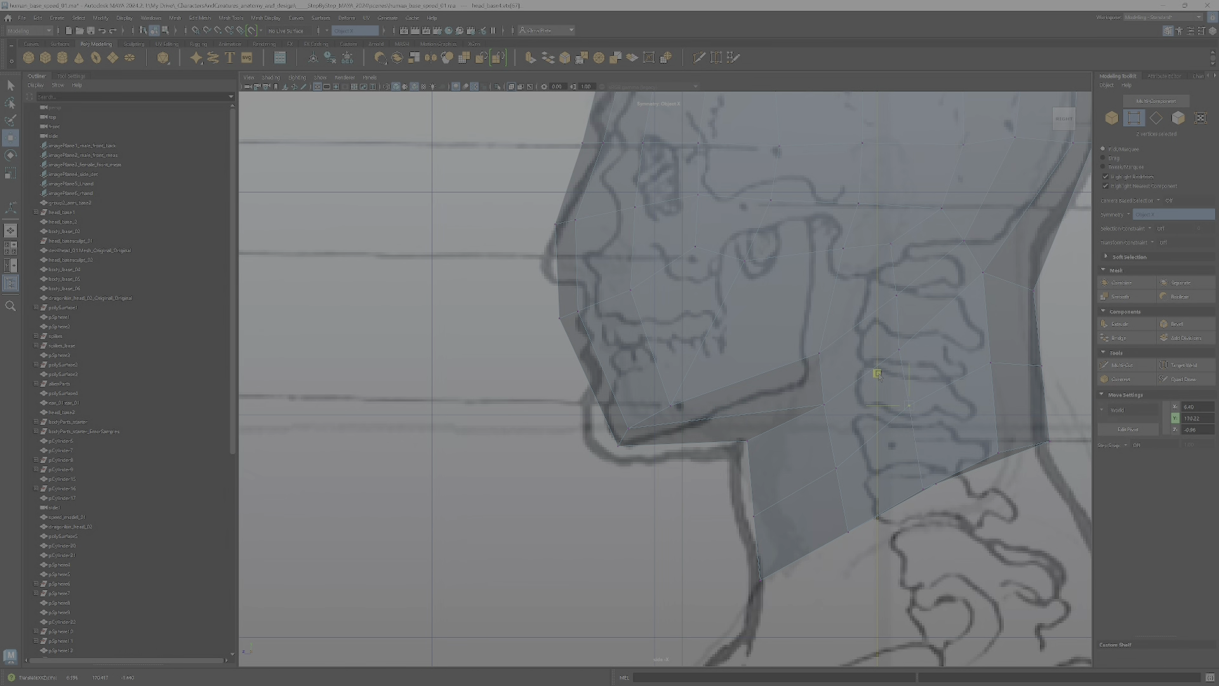
pyautogui.scroll(-2, 952, 329)
pyautogui.keyDown('alt'); pyautogui.moveTo(964, 437); pyautogui.dragTo(857, 480, button='middle'); pyautogui.keyUp('alt')
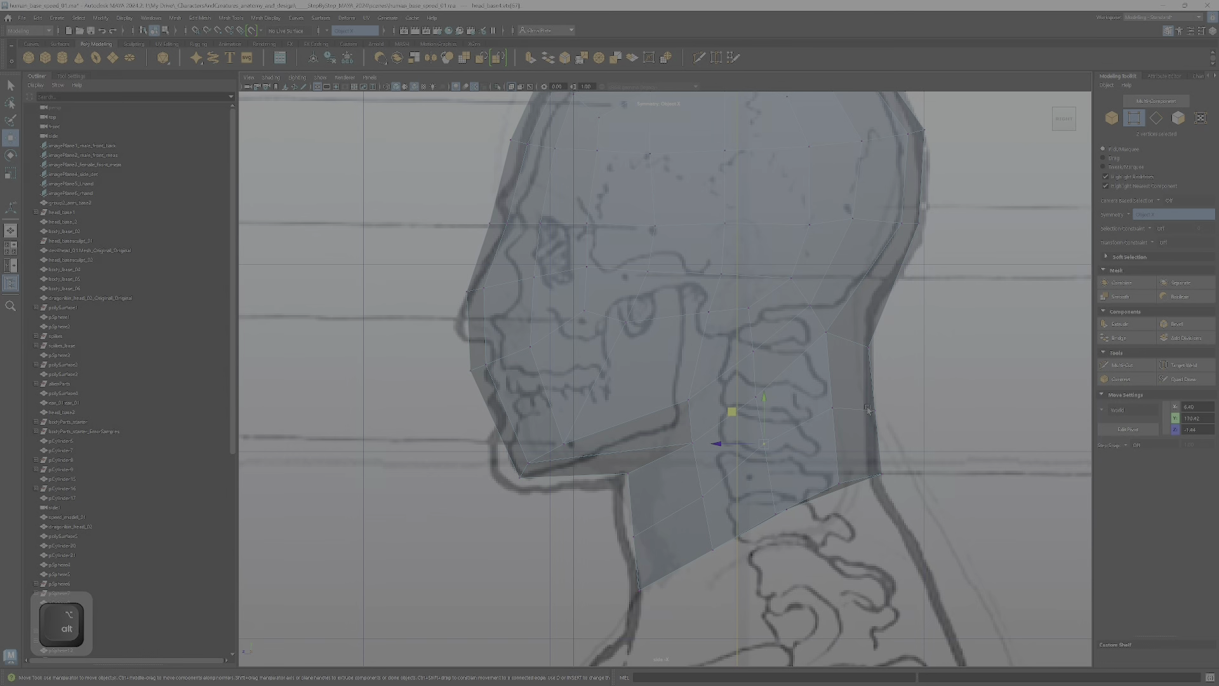
# - Align the center vertex at the back of the neck with the reference outline and adjust the neighboring rear side vertex
pyautogui.keyDown('alt'); pyautogui.moveTo(868, 385); pyautogui.dragTo(925, 405, button='right'); pyautogui.keyUp('alt')
pyautogui.keyDown('alt'); pyautogui.moveTo(925, 405); pyautogui.dragTo(837, 343, button='middle'); pyautogui.keyUp('alt')
pyautogui.click(820, 362)
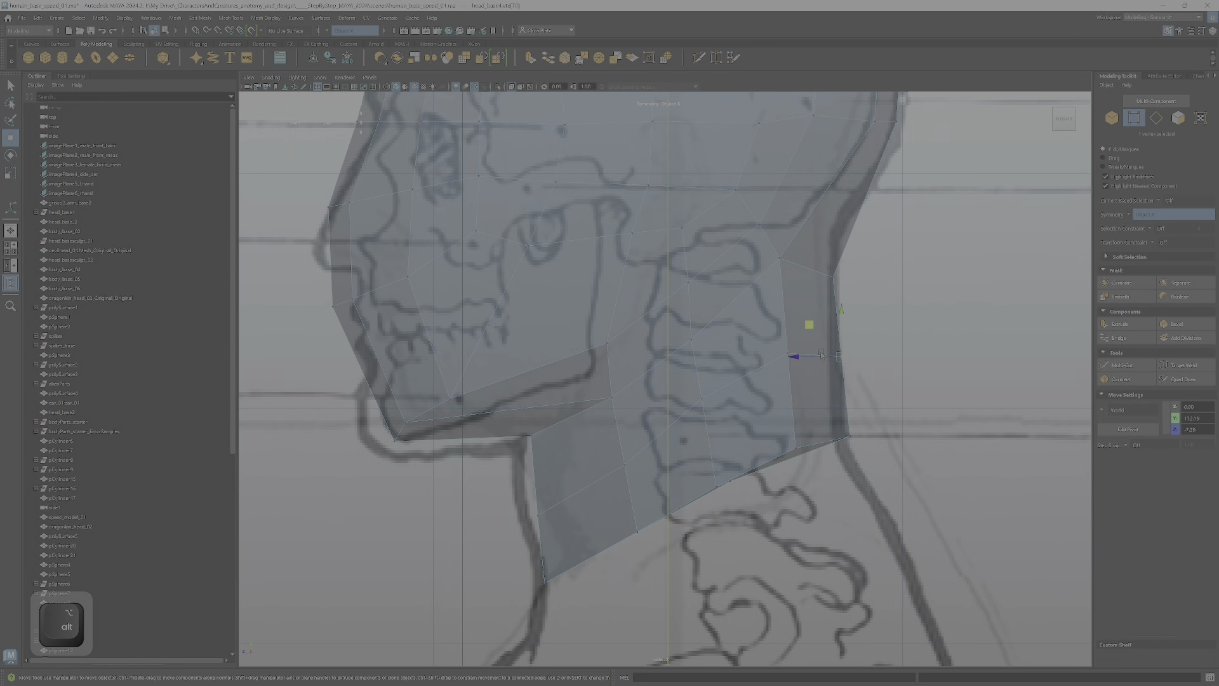
pyautogui.click(821, 354)
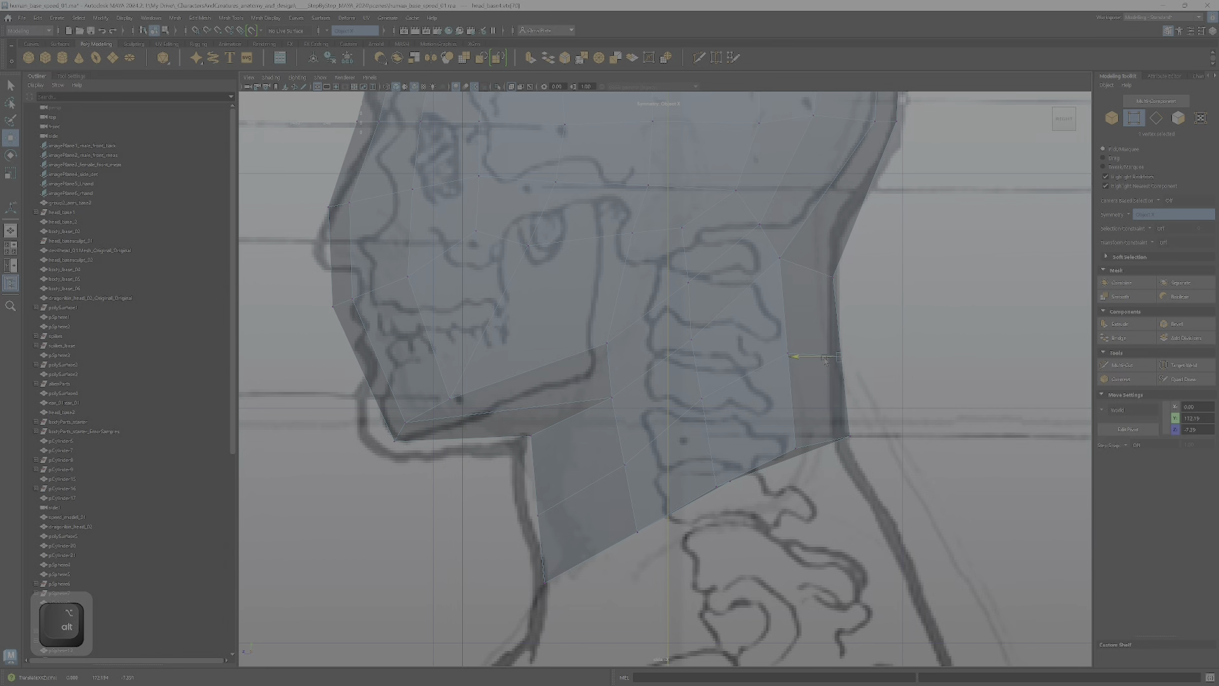
pyautogui.moveTo(825, 360); pyautogui.dragTo(833, 363)
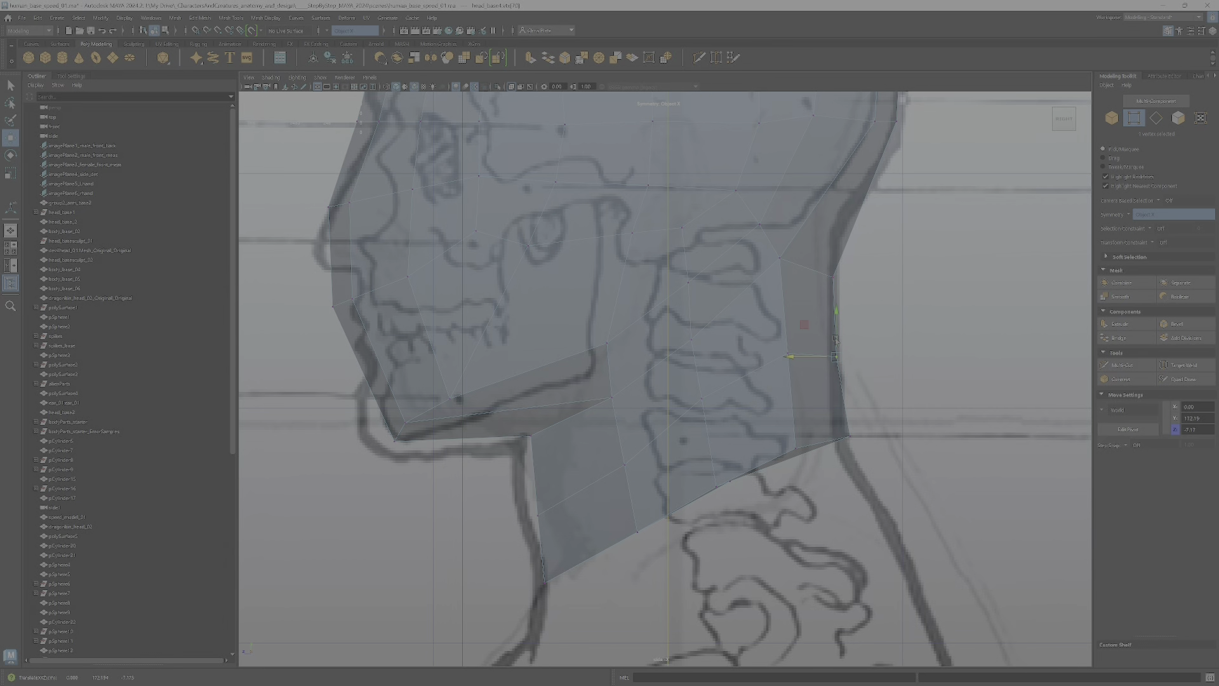
pyautogui.keyDown('shift'); pyautogui.click(769, 360); pyautogui.keyUp('shift')
pyautogui.moveTo(763, 353); pyautogui.dragTo(760, 353)
# - Raise the middle center vertex on the front of the neck along the throat
pyautogui.keyDown('alt'); pyautogui.moveTo(527, 490); pyautogui.dragTo(635, 434, button='middle'); pyautogui.keyUp('alt')
pyautogui.click(648, 440)
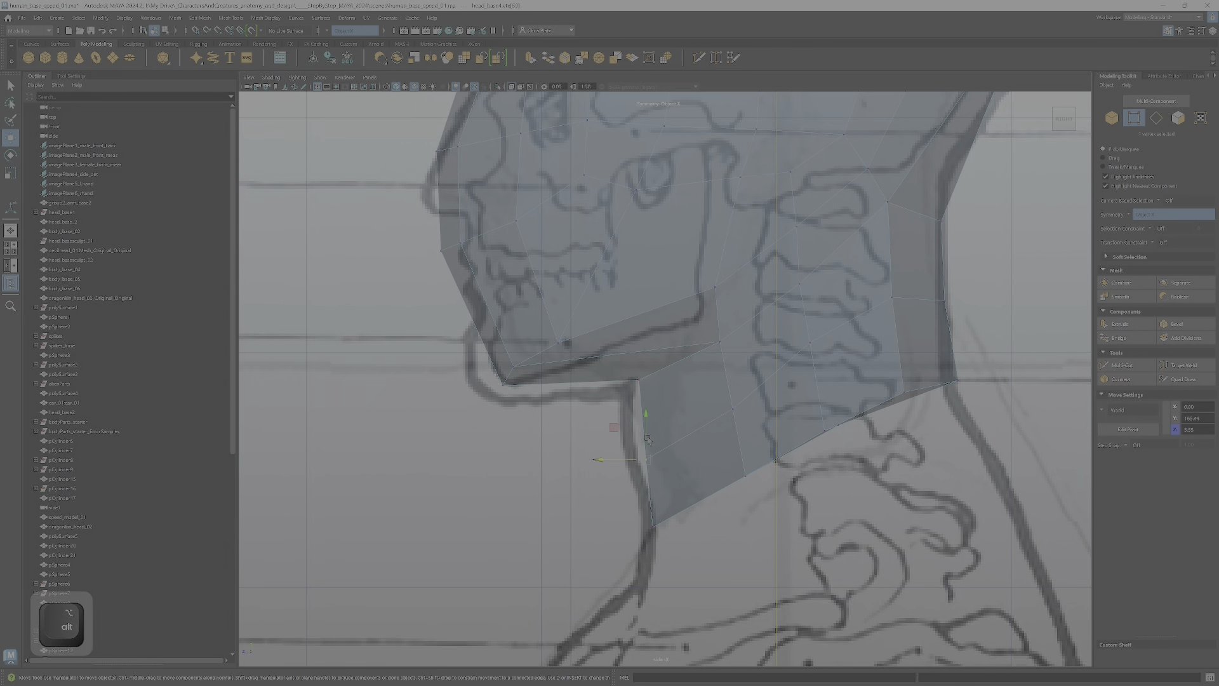
pyautogui.moveTo(619, 430); pyautogui.dragTo(620, 414)
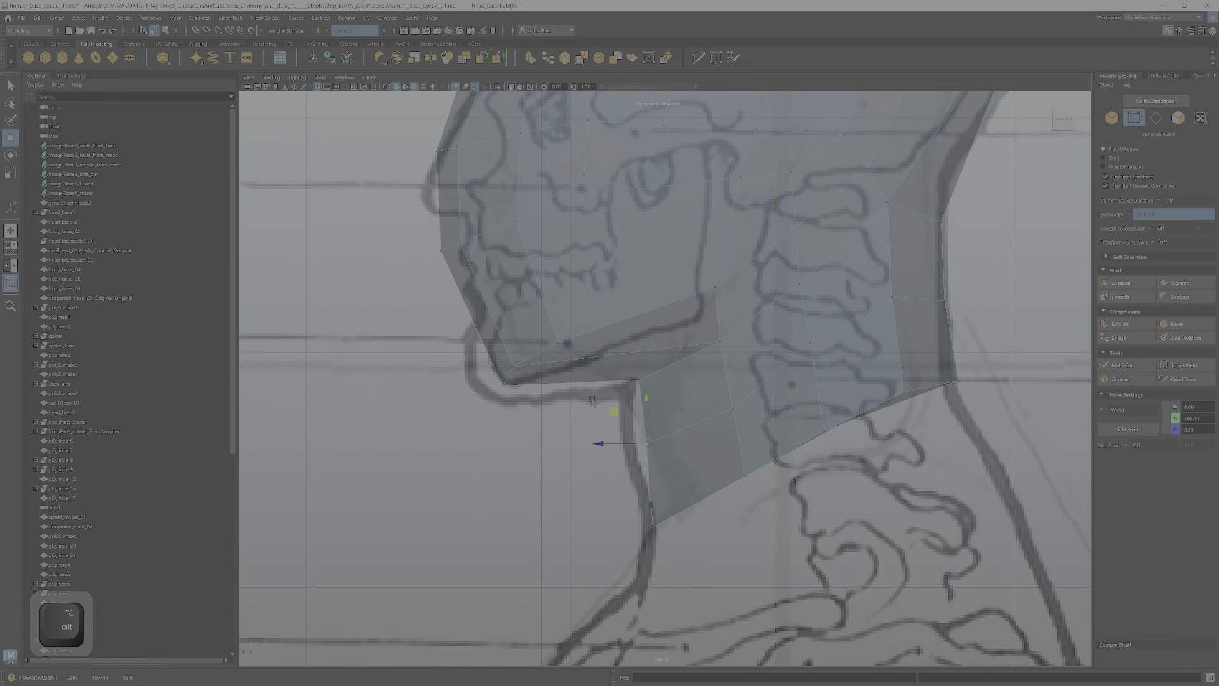
# - Nudge the side vertex at the rear of the cranium slightly back and down in the side view
pyautogui.keyDown('alt'); pyautogui.moveTo(620, 414); pyautogui.dragTo(692, 524, button='middle'); pyautogui.keyUp('alt')
pyautogui.scroll(1, 692, 525)
pyautogui.keyDown('alt'); pyautogui.moveTo(596, 392); pyautogui.dragTo(628, 453, button='middle'); pyautogui.keyUp('alt')
pyautogui.scroll(1, 664, 308)
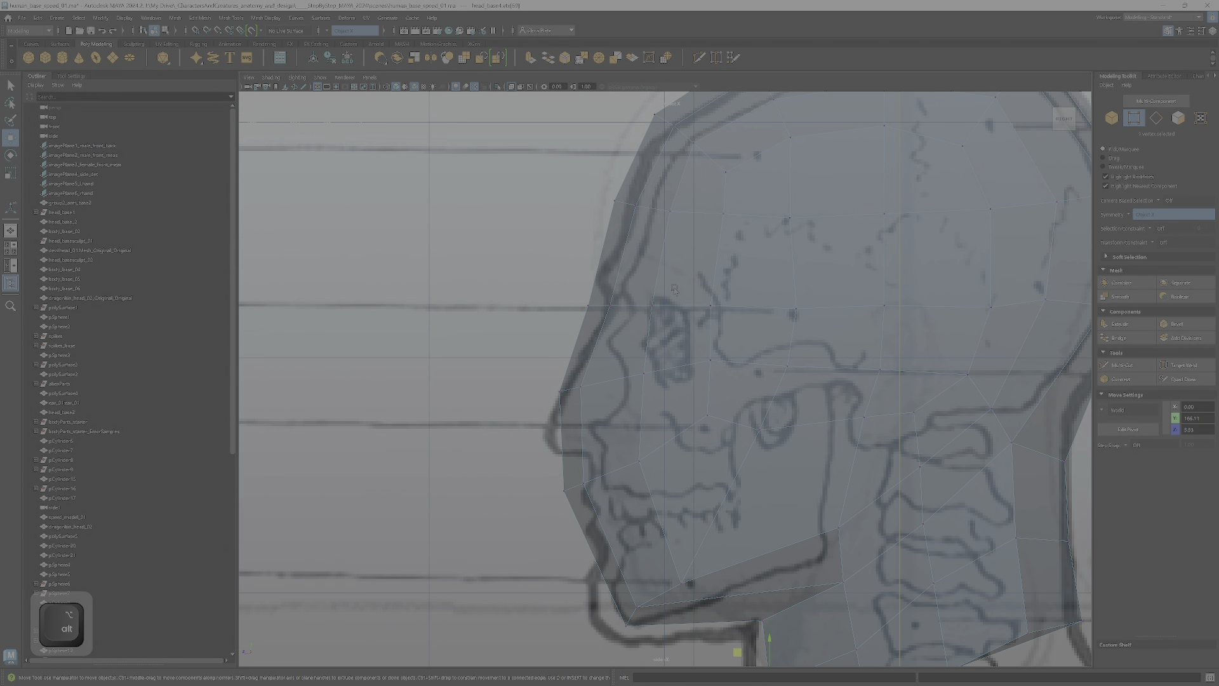
pyautogui.scroll(-5, 674, 289)
pyautogui.scroll(2, 825, 323)
pyautogui.keyDown('alt'); pyautogui.moveTo(857, 332); pyautogui.dragTo(842, 332, button='middle'); pyautogui.keyUp('alt')
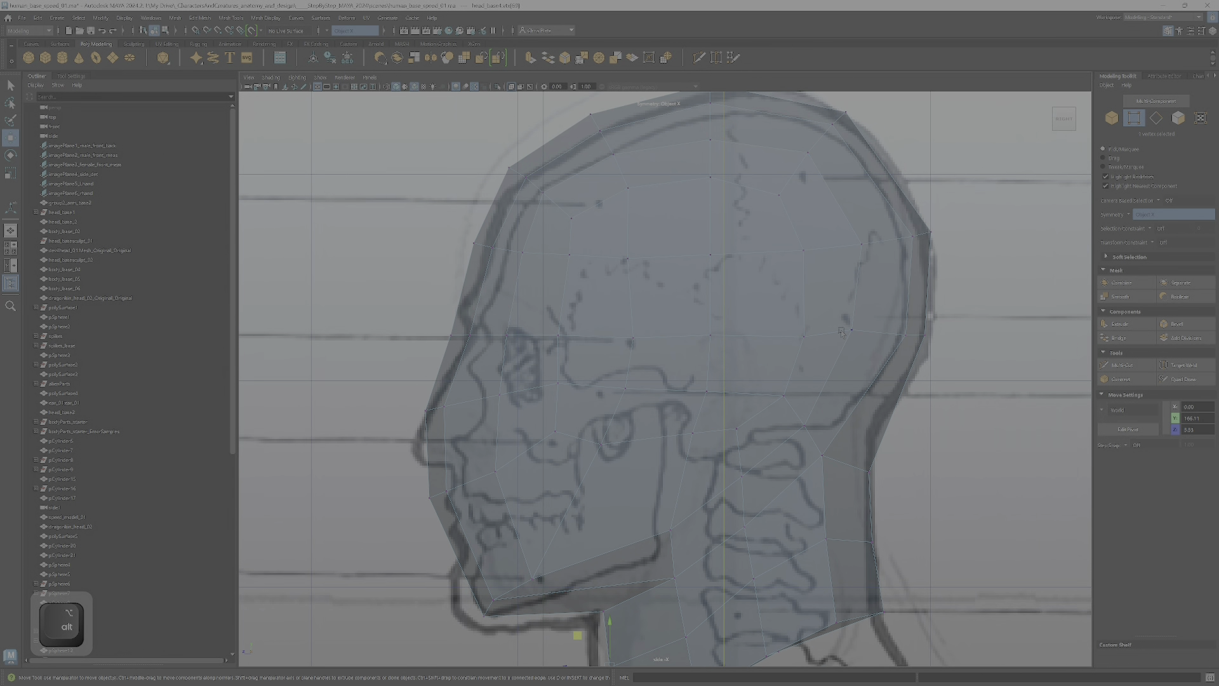
pyautogui.moveTo(867, 348); pyautogui.dragTo(868, 350)
pyautogui.moveTo(819, 298); pyautogui.dragTo(824, 304)
# - Raise the nose-level front vertices to the nose bridge and fit the center vertex to the reference profile
pyautogui.moveTo(452, 364)
pyautogui.keyDown('alt'); pyautogui.mouseDown(button='middle')
pyautogui.moveTo(487, 336)
pyautogui.moveTo(633, 279)
pyautogui.mouseUp(button='middle'); pyautogui.keyUp('alt')
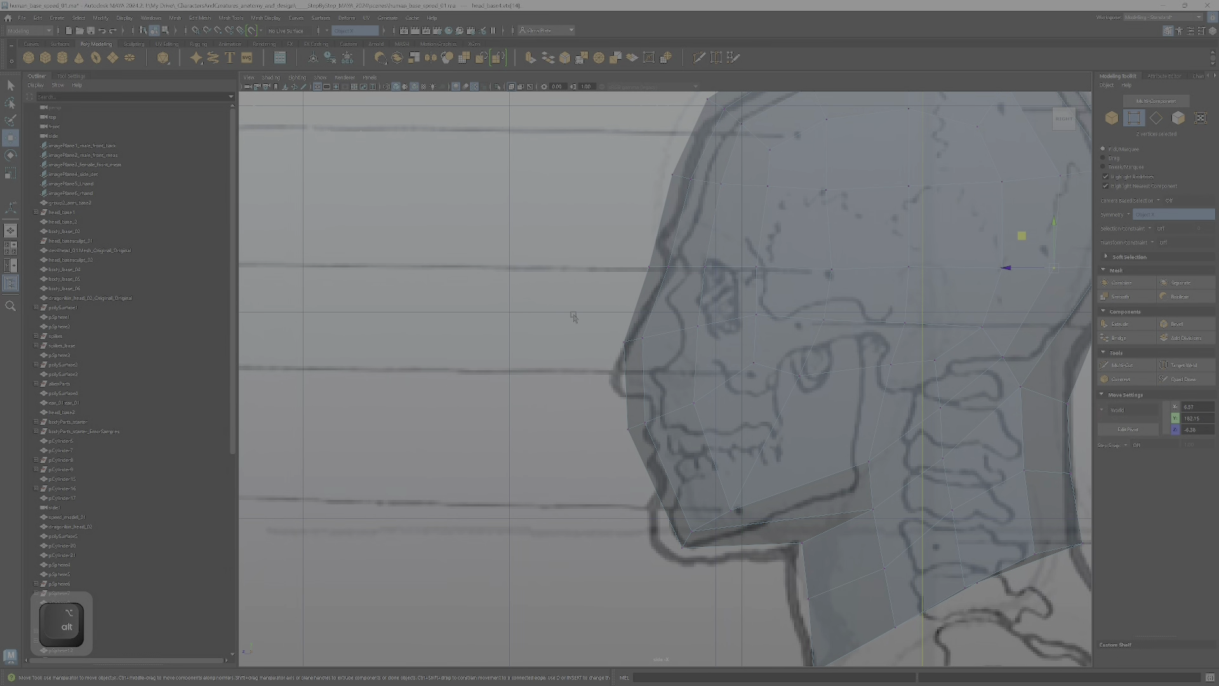
pyautogui.keyDown('alt'); pyautogui.moveTo(617, 231); pyautogui.dragTo(576, 327, button='middle'); pyautogui.keyUp('alt')
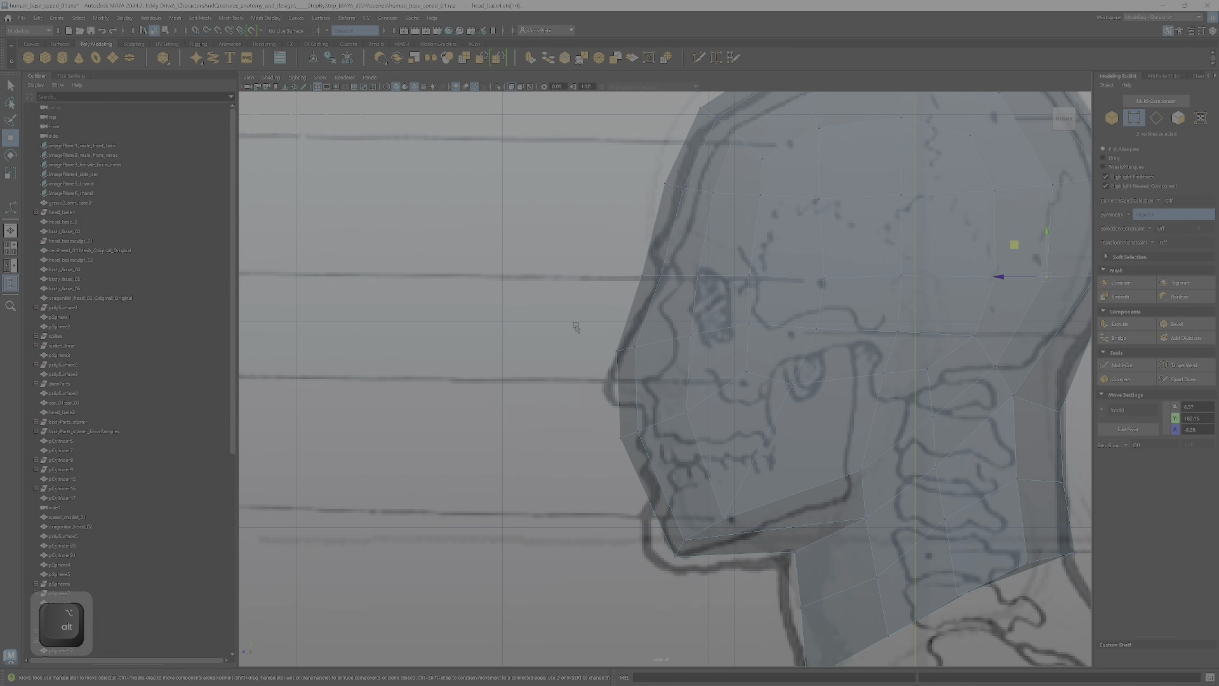
pyautogui.moveTo(644, 371); pyautogui.dragTo(599, 307)
pyautogui.moveTo(599, 308); pyautogui.dragTo(615, 284, button='middle')
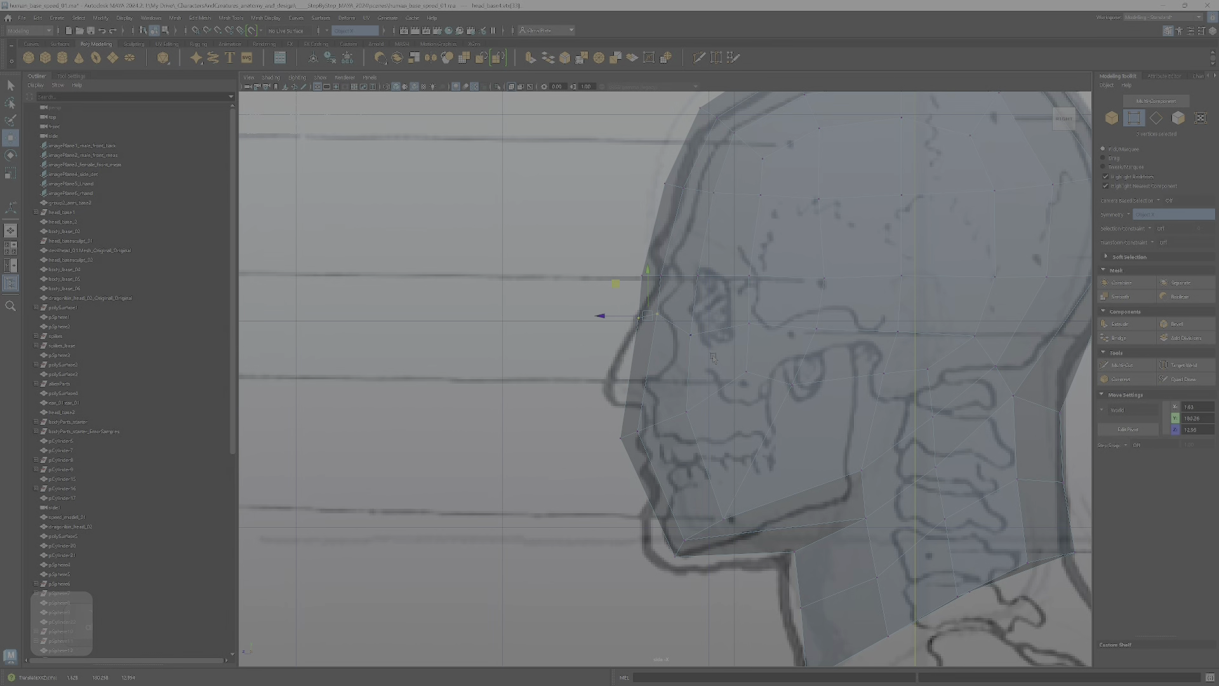
pyautogui.moveTo(671, 312); pyautogui.dragTo(613, 273, button='middle')
pyautogui.click(627, 319)
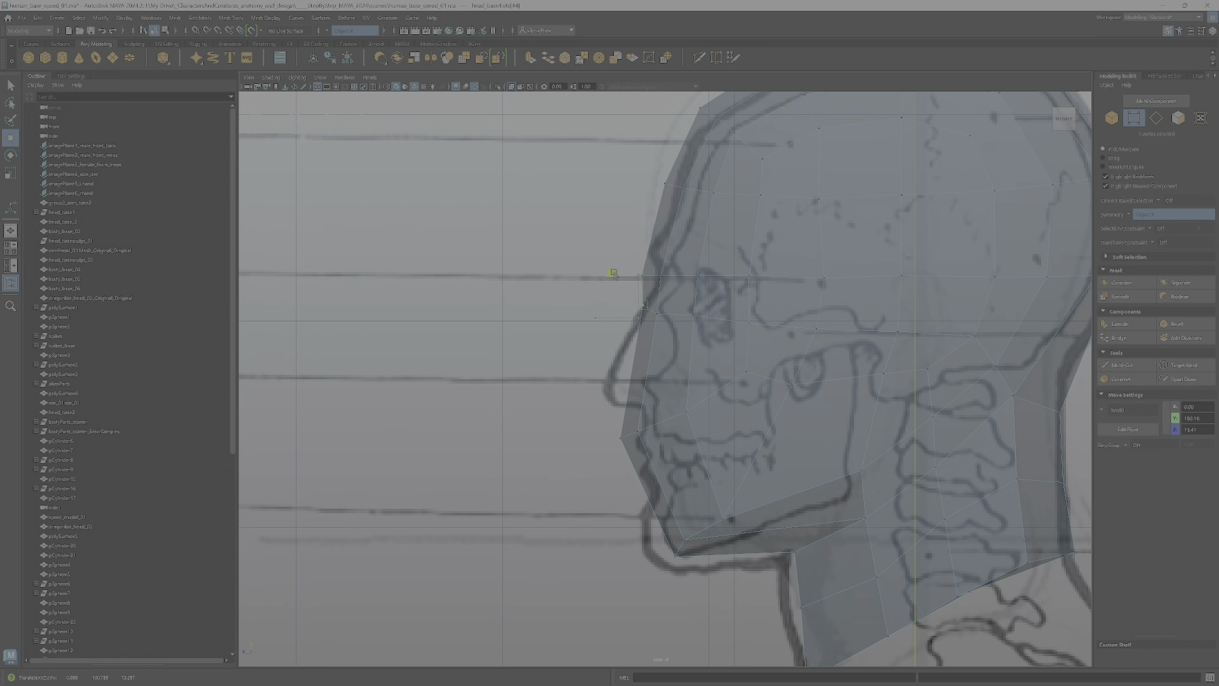
pyautogui.moveTo(613, 275); pyautogui.dragTo(608, 276)
# - Pull the side vertex next to the nose bridge slightly back from the profile
pyautogui.keyDown('alt'); pyautogui.moveTo(610, 275); pyautogui.dragTo(661, 268, button='right'); pyautogui.keyUp('alt')
pyautogui.keyDown('shift'); pyautogui.click(667, 284); pyautogui.keyUp('shift')
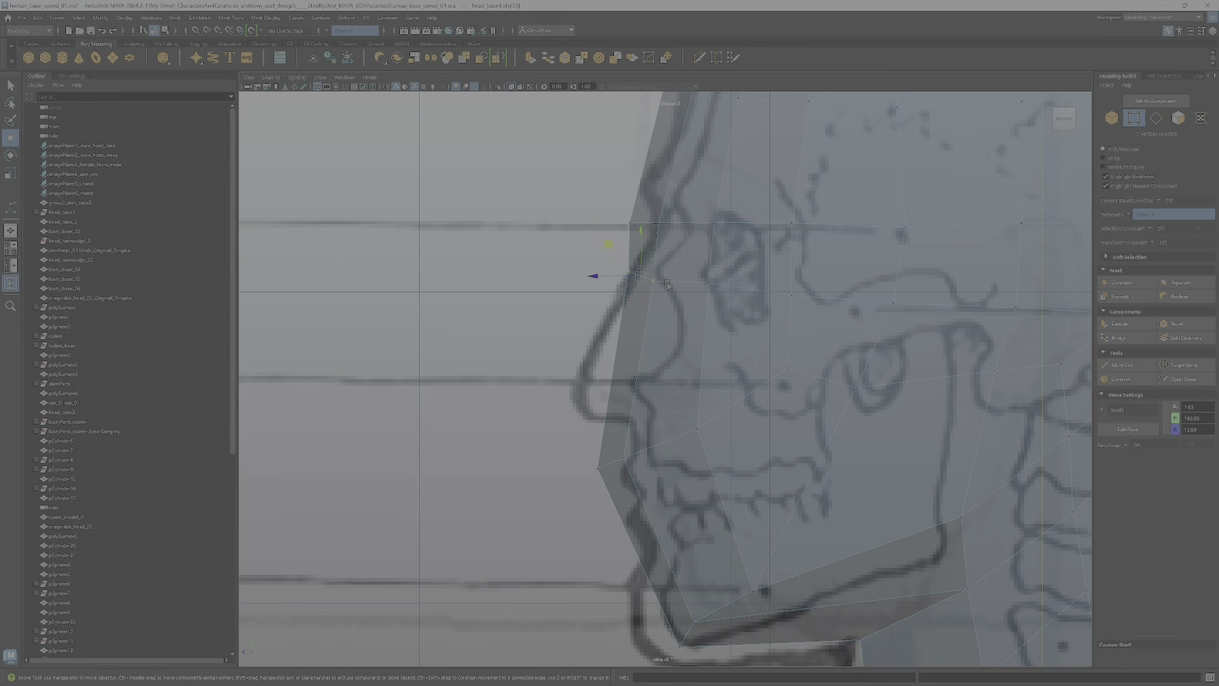
pyautogui.moveTo(608, 244); pyautogui.dragTo(620, 247, button='middle')
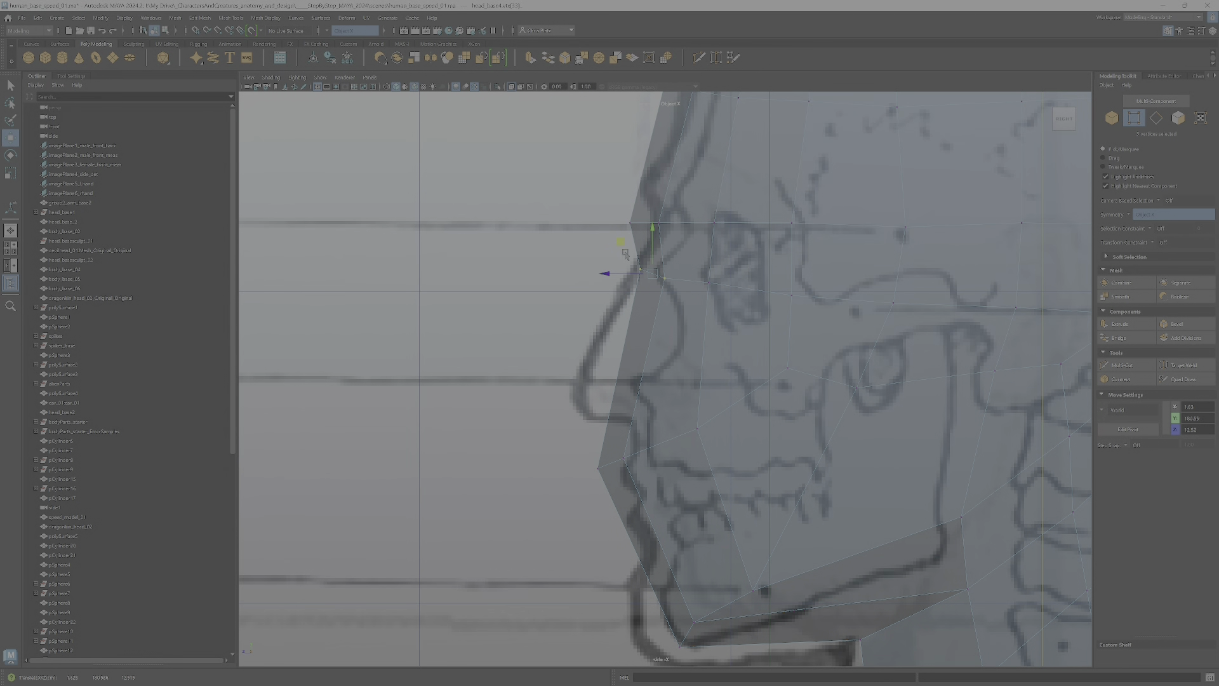
# - Raise the mouth-level front vertices to the base of the nose and pull them back onto the side reference profile
pyautogui.keyDown('alt'); pyautogui.moveTo(625, 254); pyautogui.dragTo(606, 251, button='right'); pyautogui.keyUp('alt')
pyautogui.keyDown('alt'); pyautogui.moveTo(606, 252); pyautogui.dragTo(468, 323, button='middle'); pyautogui.keyUp('alt')
pyautogui.keyDown('alt'); pyautogui.moveTo(468, 322); pyautogui.dragTo(445, 317, button='right'); pyautogui.keyUp('alt')
pyautogui.keyDown('alt'); pyautogui.moveTo(498, 309); pyautogui.dragTo(546, 307, button='middle'); pyautogui.keyUp('alt')
pyautogui.keyDown('alt'); pyautogui.moveTo(547, 307); pyautogui.dragTo(685, 311, button='right'); pyautogui.keyUp('alt')
pyautogui.keyDown('alt'); pyautogui.moveTo(579, 453); pyautogui.dragTo(653, 375, button='middle'); pyautogui.keyUp('alt')
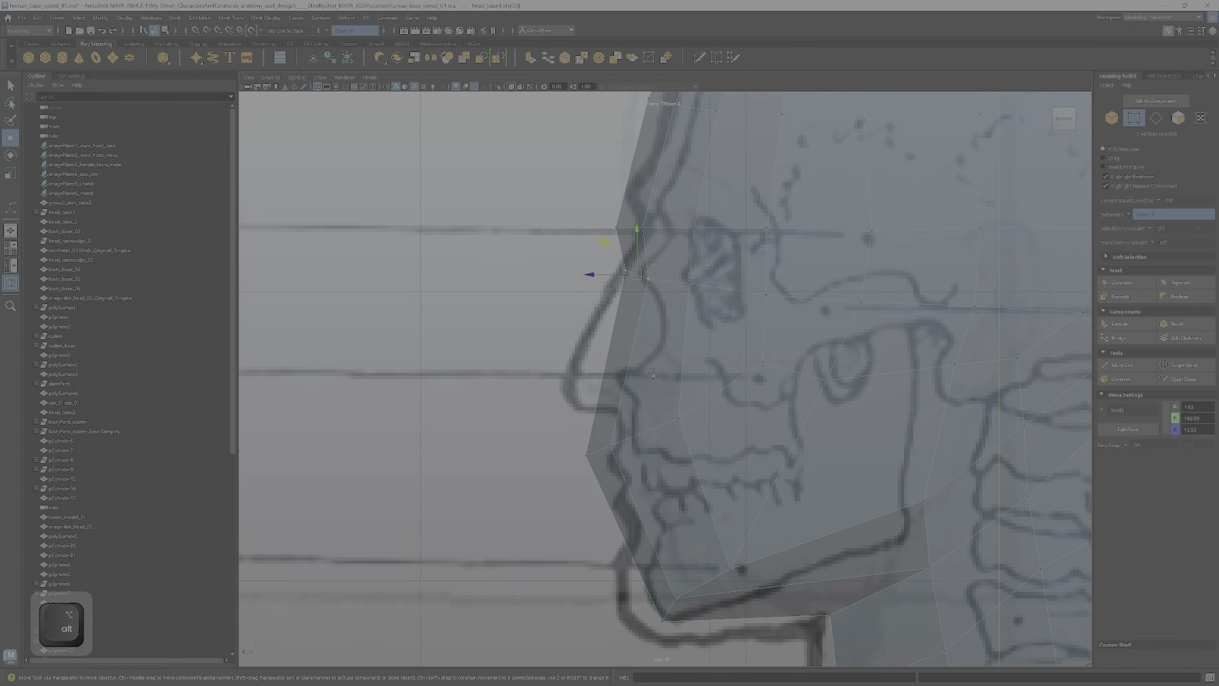
pyautogui.keyDown('alt'); pyautogui.moveTo(653, 374); pyautogui.dragTo(576, 418, button='right'); pyautogui.keyUp('alt')
pyautogui.moveTo(727, 498); pyautogui.dragTo(717, 488)
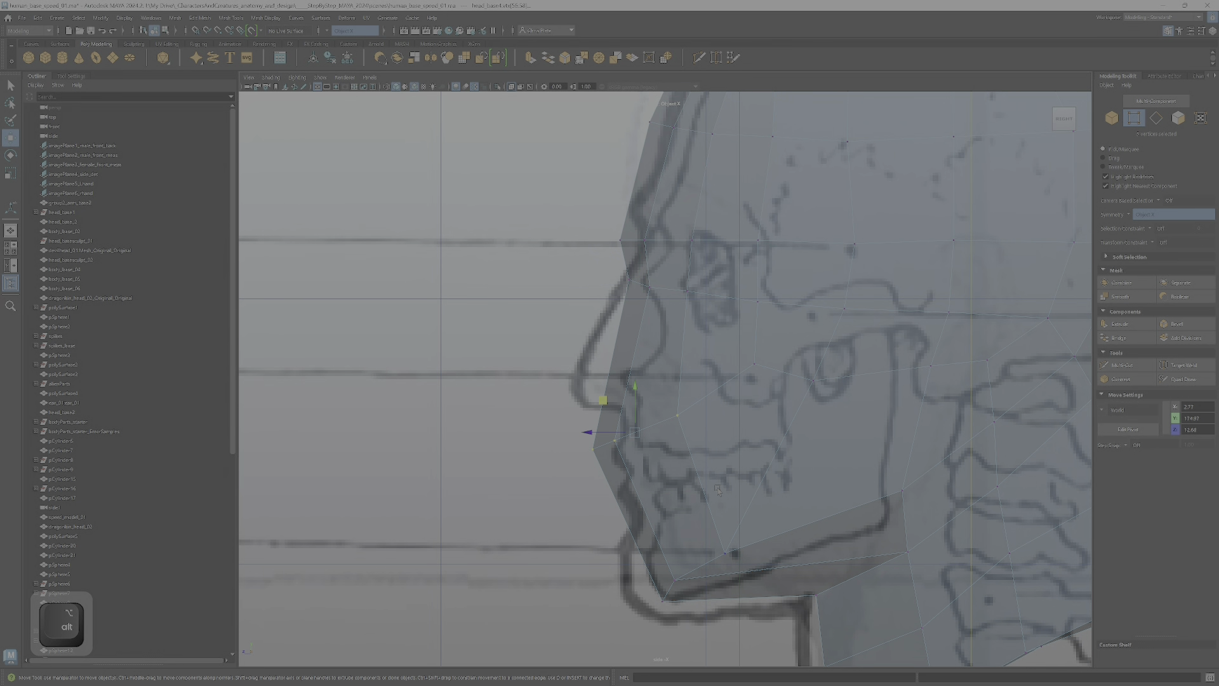
pyautogui.press('e')
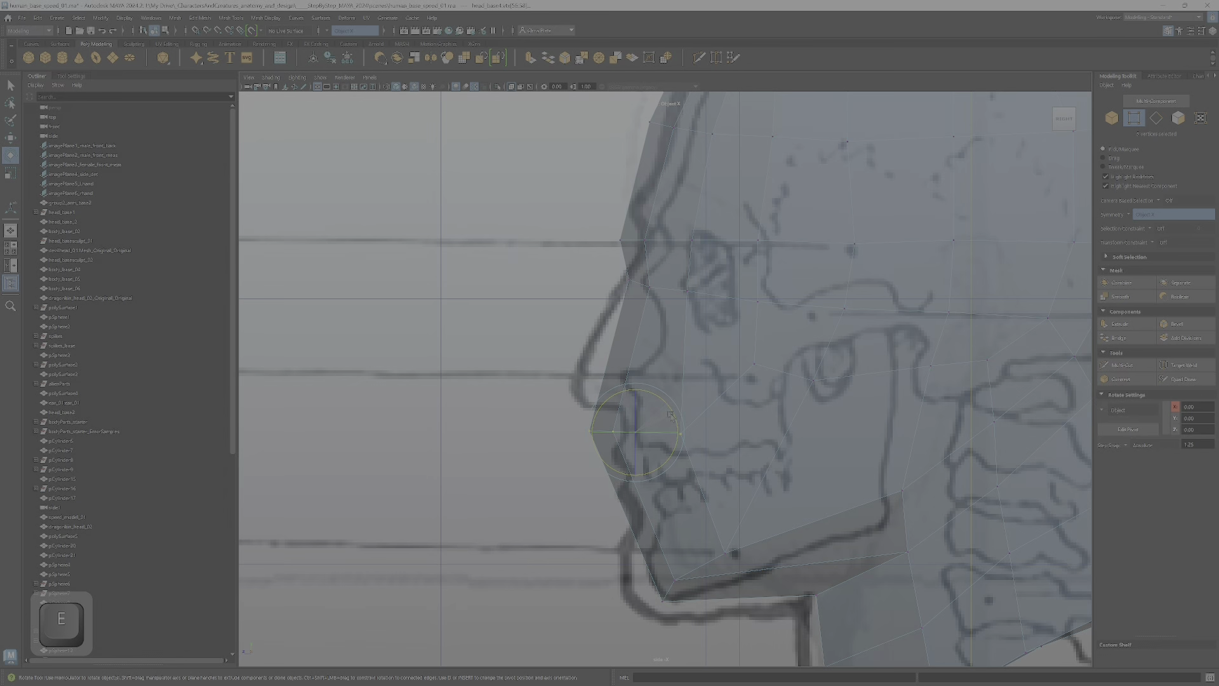
pyautogui.press('w')
pyautogui.moveTo(607, 405); pyautogui.dragTo(781, 410)
# - Raise the side vertex beside the nose base slightly and bring it forward in the side view
pyautogui.press('e')
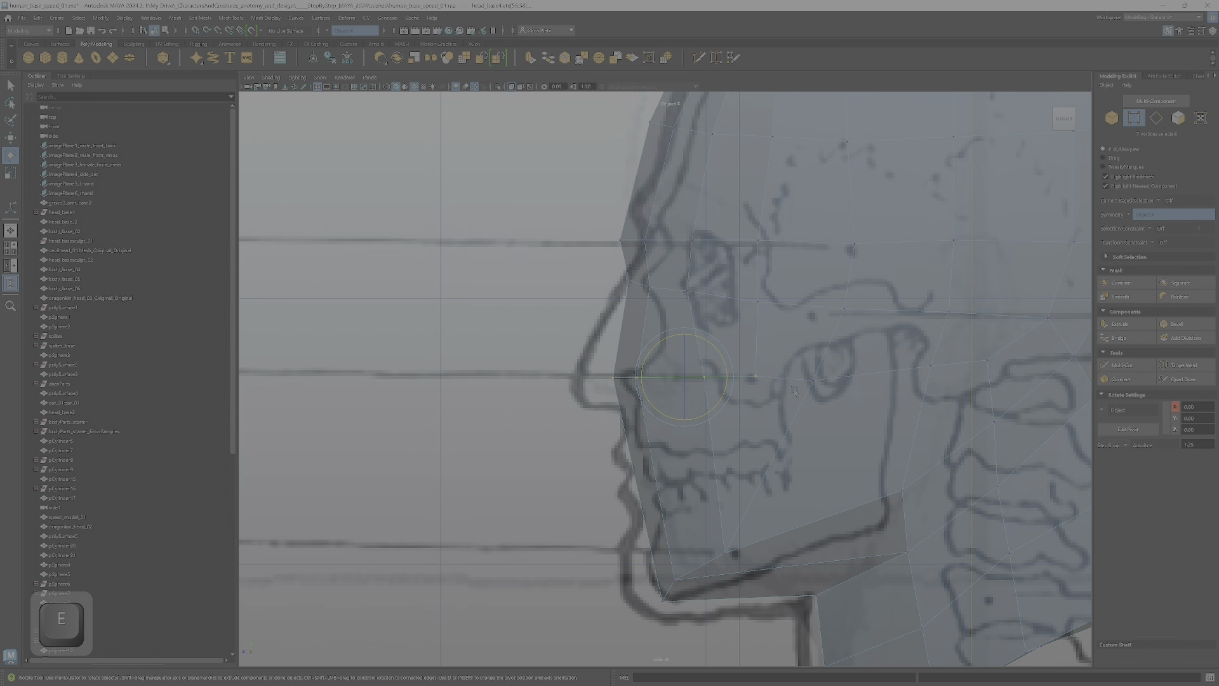
pyautogui.press('w')
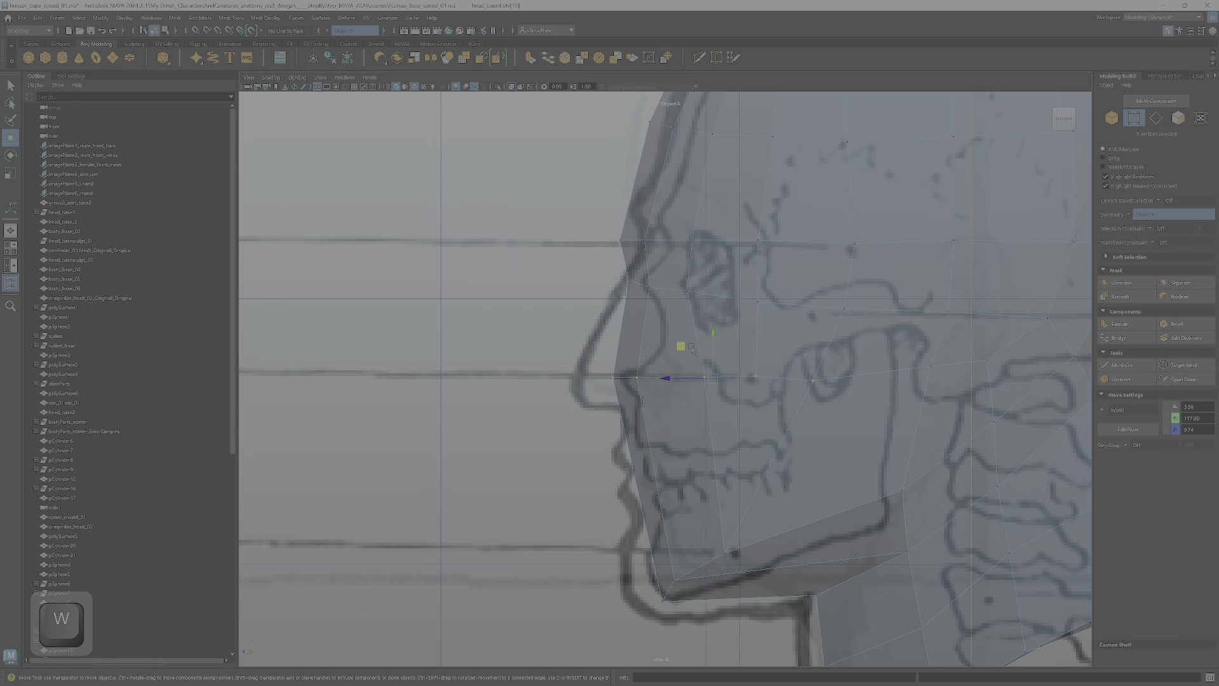
pyautogui.moveTo(682, 347)
pyautogui.mouseDown()
pyautogui.moveTo(696, 323)
pyautogui.moveTo(699, 337)
pyautogui.mouseUp()
pyautogui.scroll(-2, 697, 343)
pyautogui.keyDown('alt'); pyautogui.moveTo(656, 492); pyautogui.dragTo(616, 401, button='middle'); pyautogui.keyUp('alt')
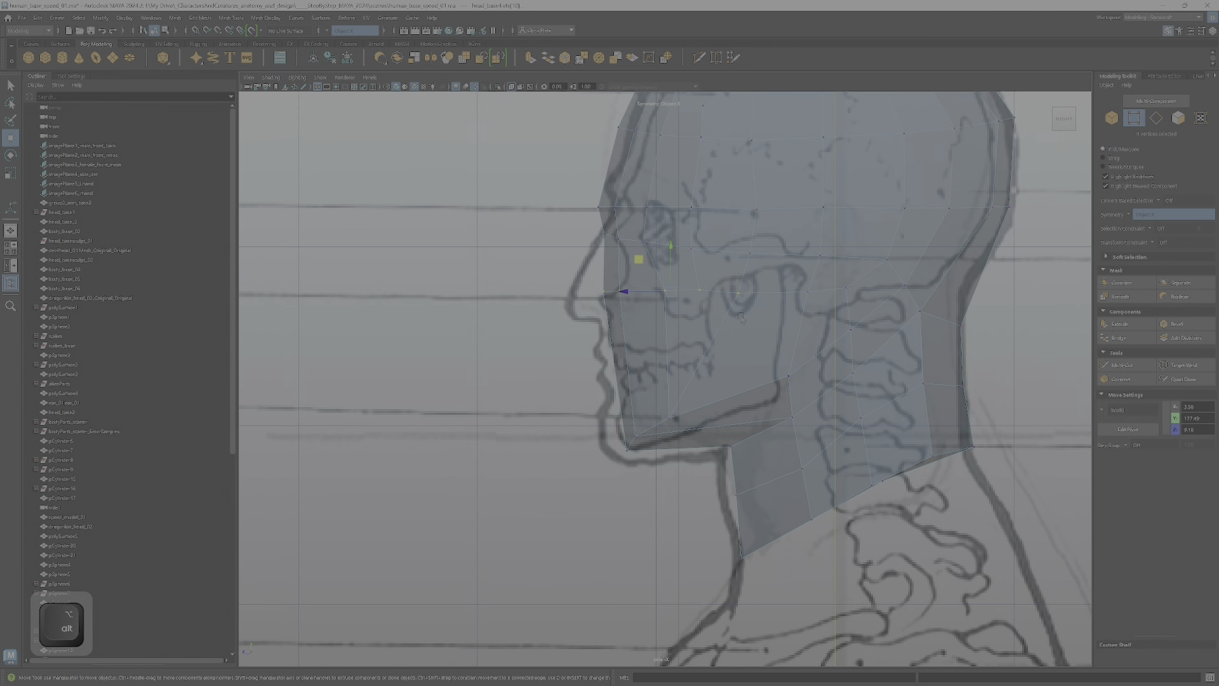
pyautogui.keyDown('alt'); pyautogui.moveTo(677, 249); pyautogui.dragTo(703, 366, button='middle'); pyautogui.keyUp('alt')
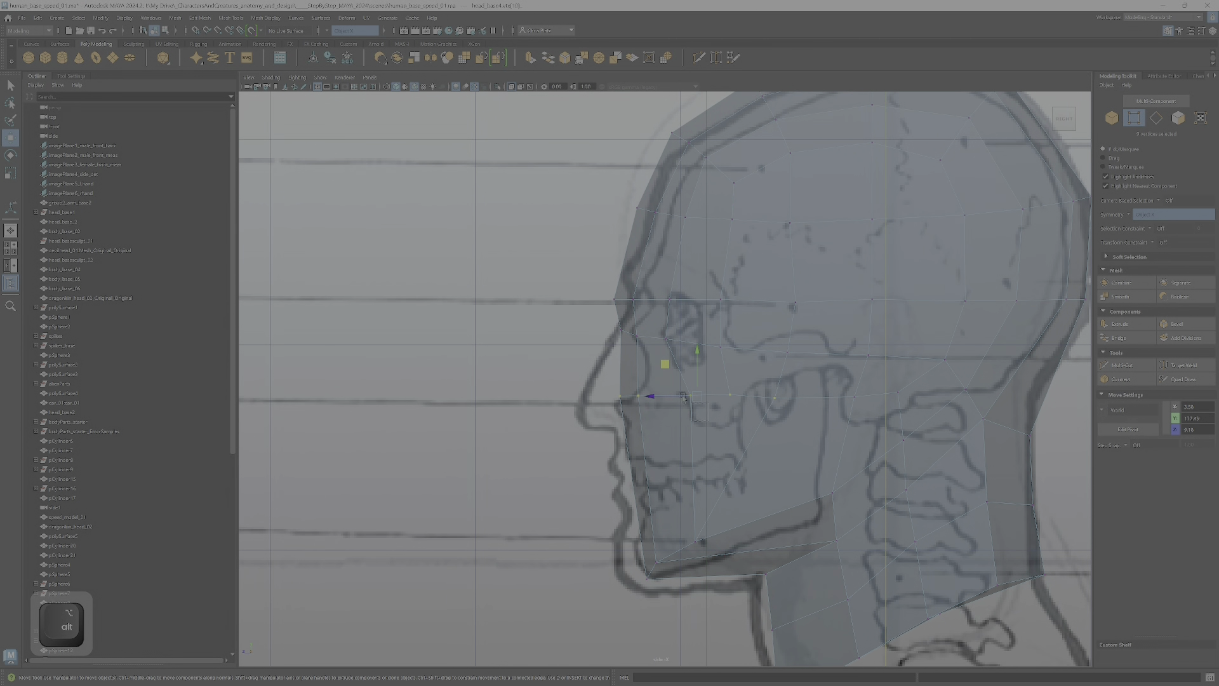
pyautogui.moveTo(682, 394); pyautogui.dragTo(656, 396)
pyautogui.scroll(-3, 816, 419)
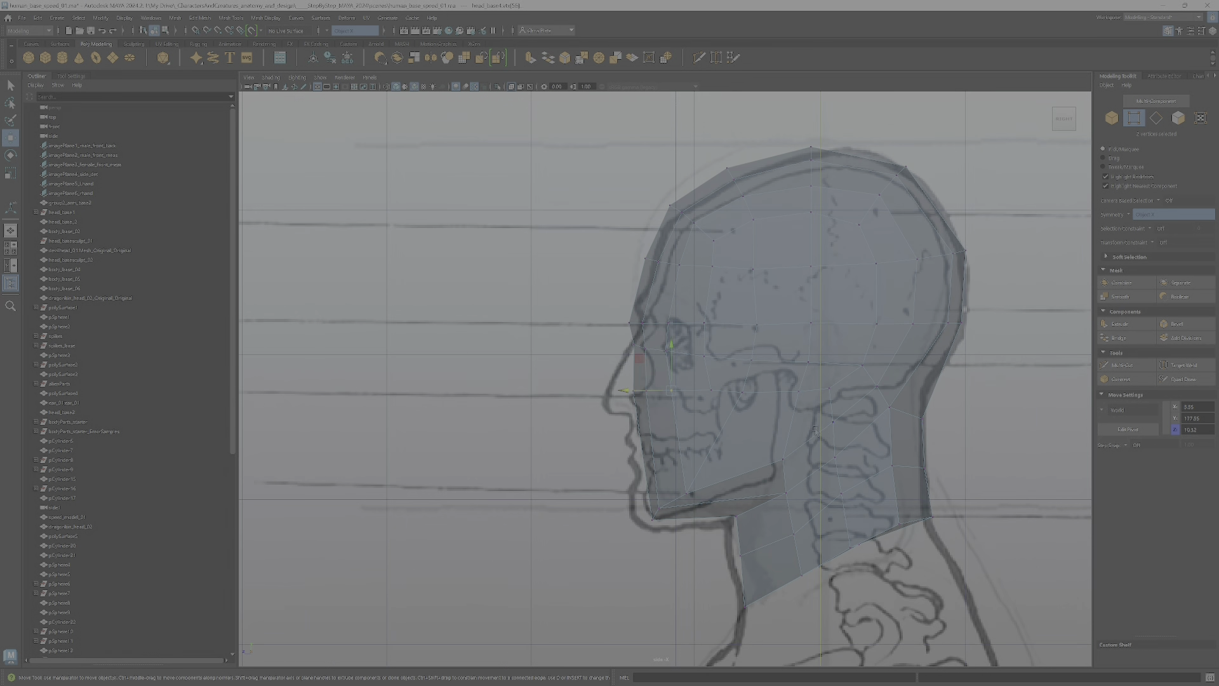
# - Raise the cheek vertex at nose-base level slightly in the side view
pyautogui.moveTo(717, 397); pyautogui.dragTo(702, 380)
pyautogui.scroll(1, 702, 384)
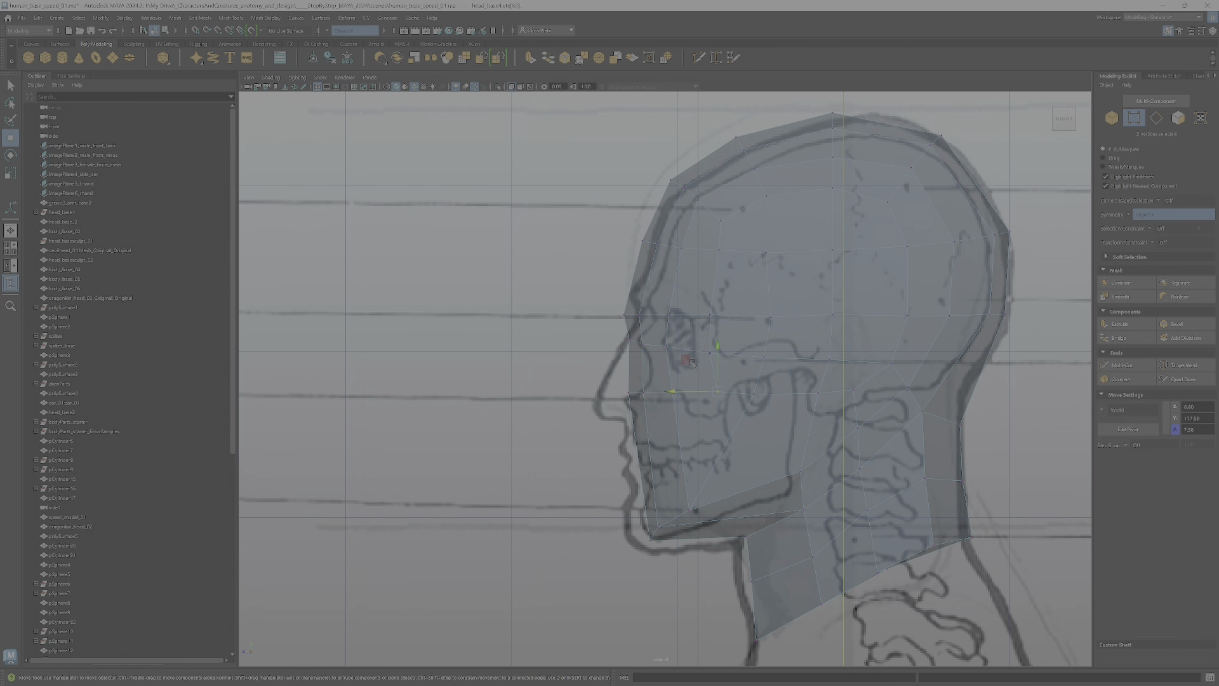
pyautogui.click(689, 360)
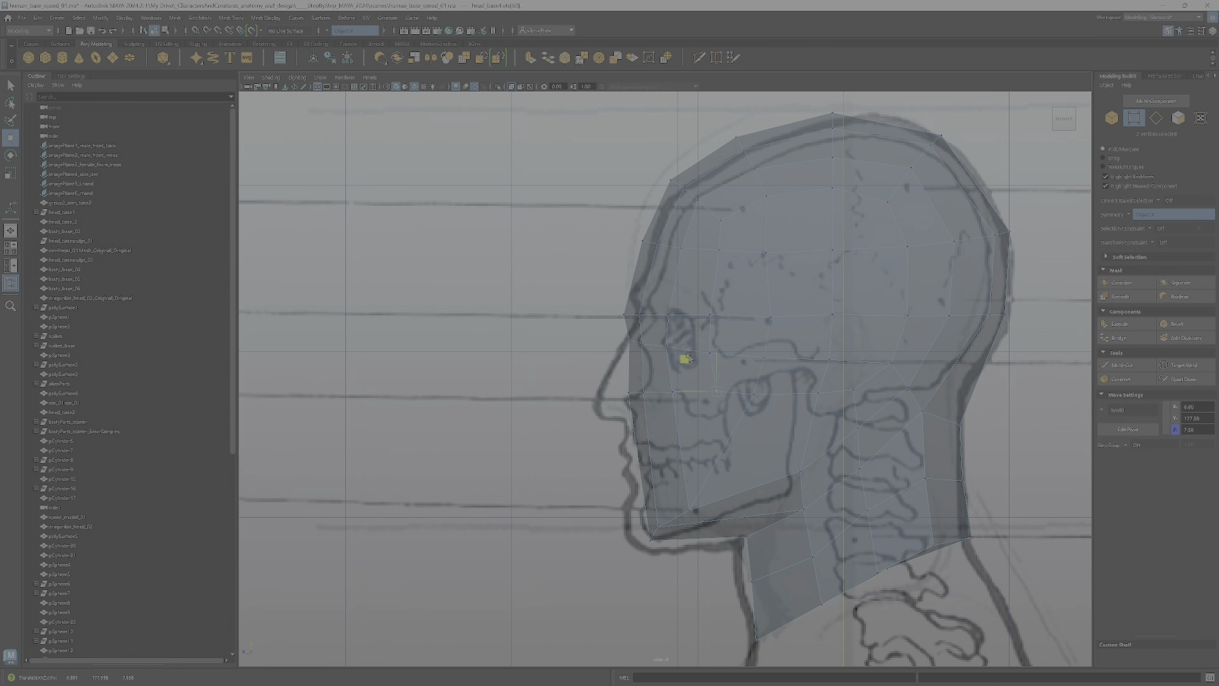
pyautogui.click(681, 357)
# - Examine the head from the front, below and side in perspective, comparing the solid and X-ray mesh with the side reference
pyautogui.press('space')
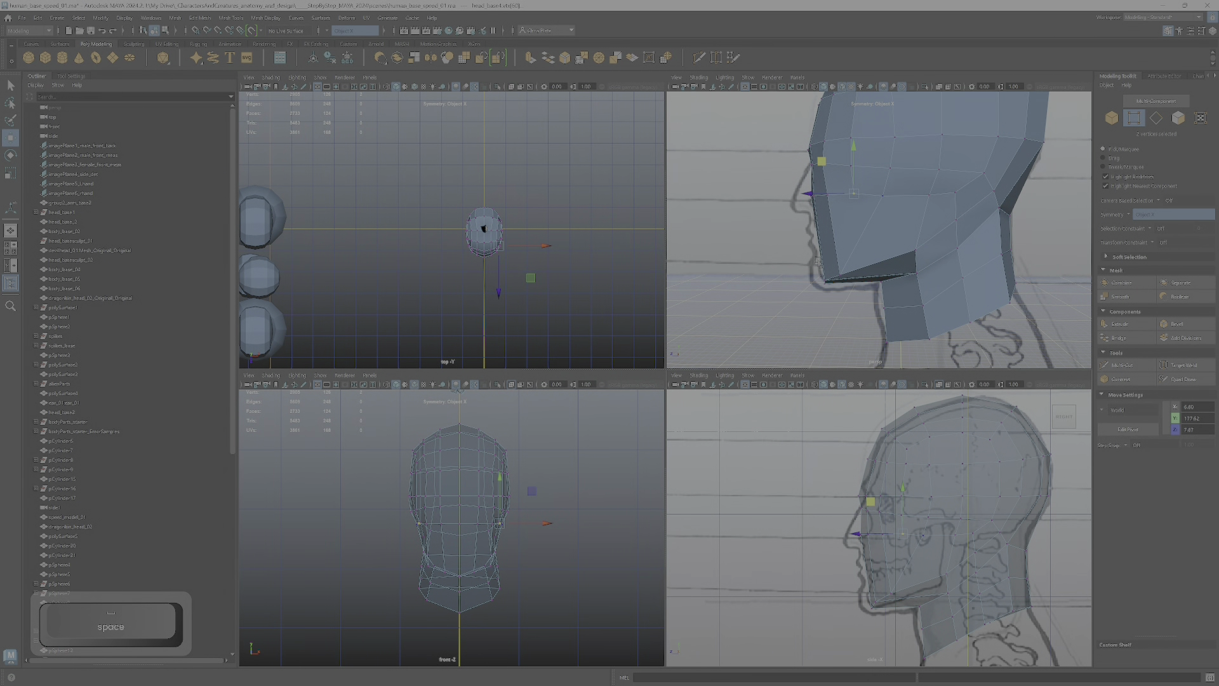
pyautogui.keyDown('alt'); pyautogui.moveTo(825, 319); pyautogui.dragTo(844, 380); pyautogui.keyUp('alt')
pyautogui.press('space')
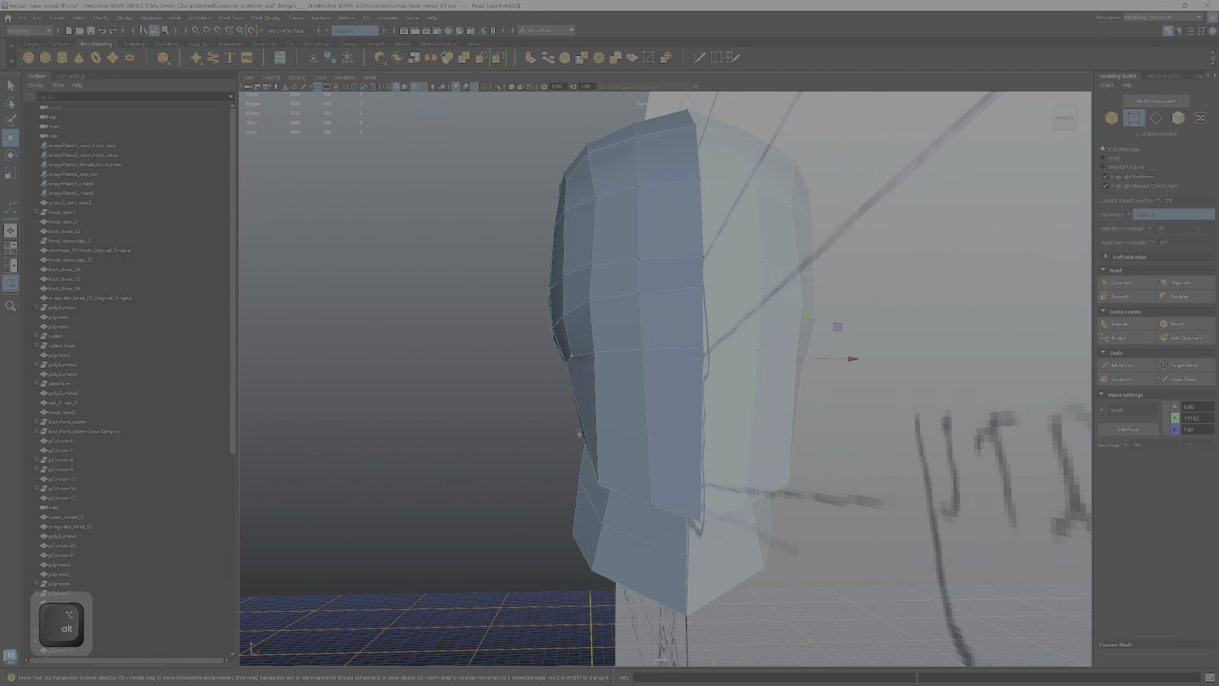
pyautogui.keyDown('alt'); pyautogui.moveTo(578, 433); pyautogui.dragTo(726, 389); pyautogui.keyUp('alt')
pyautogui.keyDown('alt'); pyautogui.moveTo(702, 494); pyautogui.dragTo(746, 317); pyautogui.keyUp('alt')
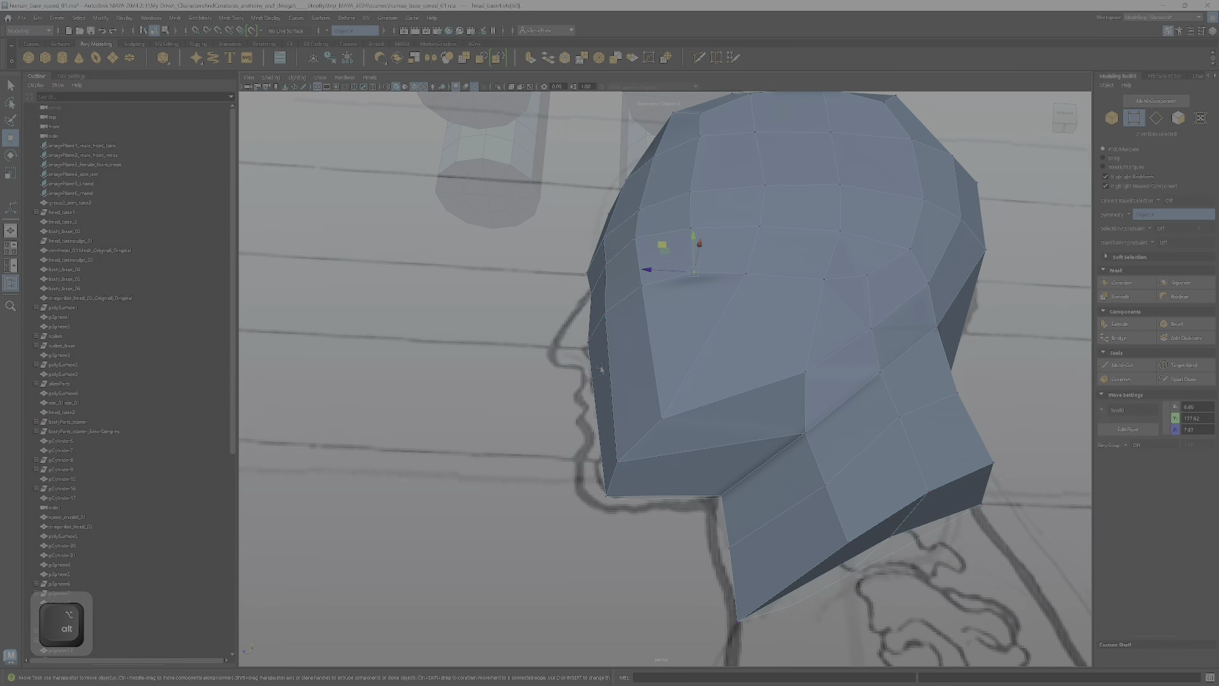
pyautogui.keyDown('alt'); pyautogui.moveTo(783, 388); pyautogui.dragTo(819, 311); pyautogui.keyUp('alt')
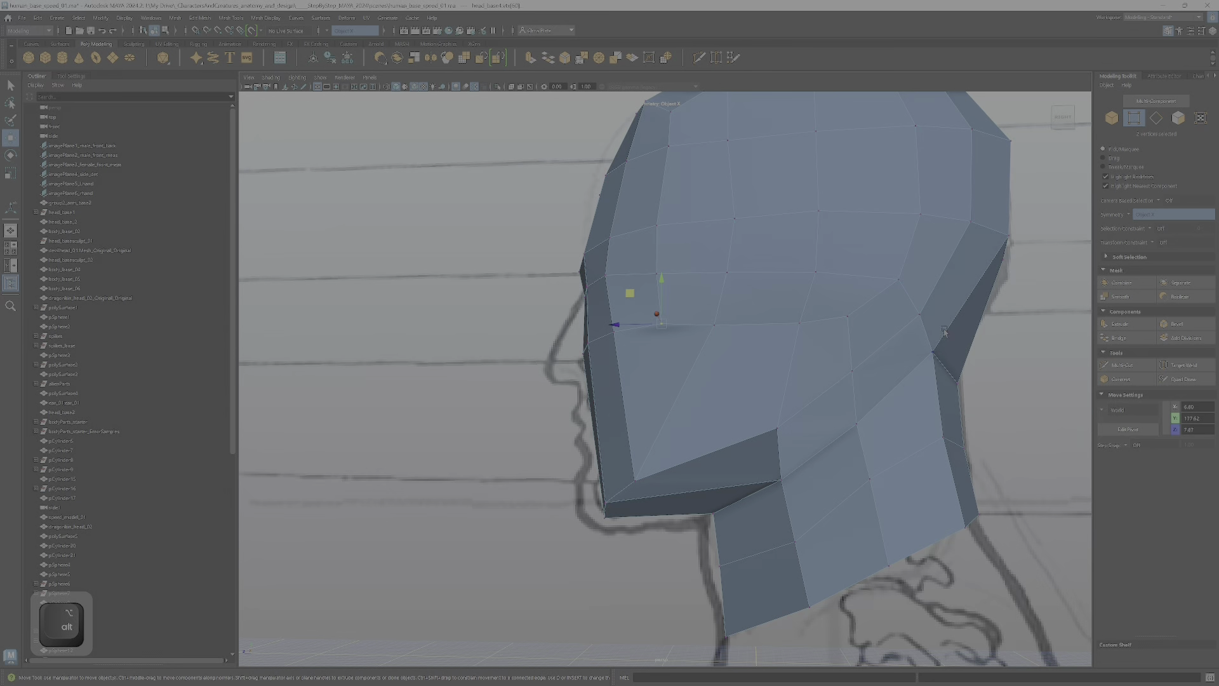
pyautogui.click(512, 88)
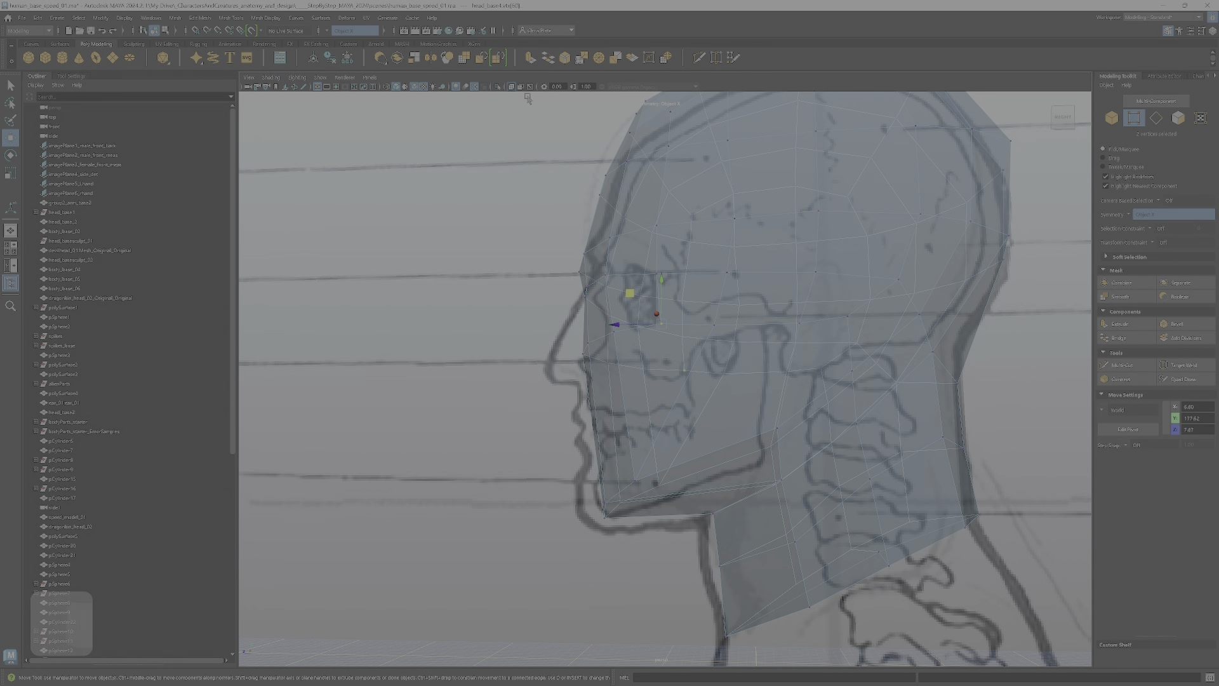
pyautogui.hotkey('alt', 'x')
pyautogui.keyDown('alt'); pyautogui.moveTo(611, 200); pyautogui.dragTo(625, 204); pyautogui.keyUp('alt')
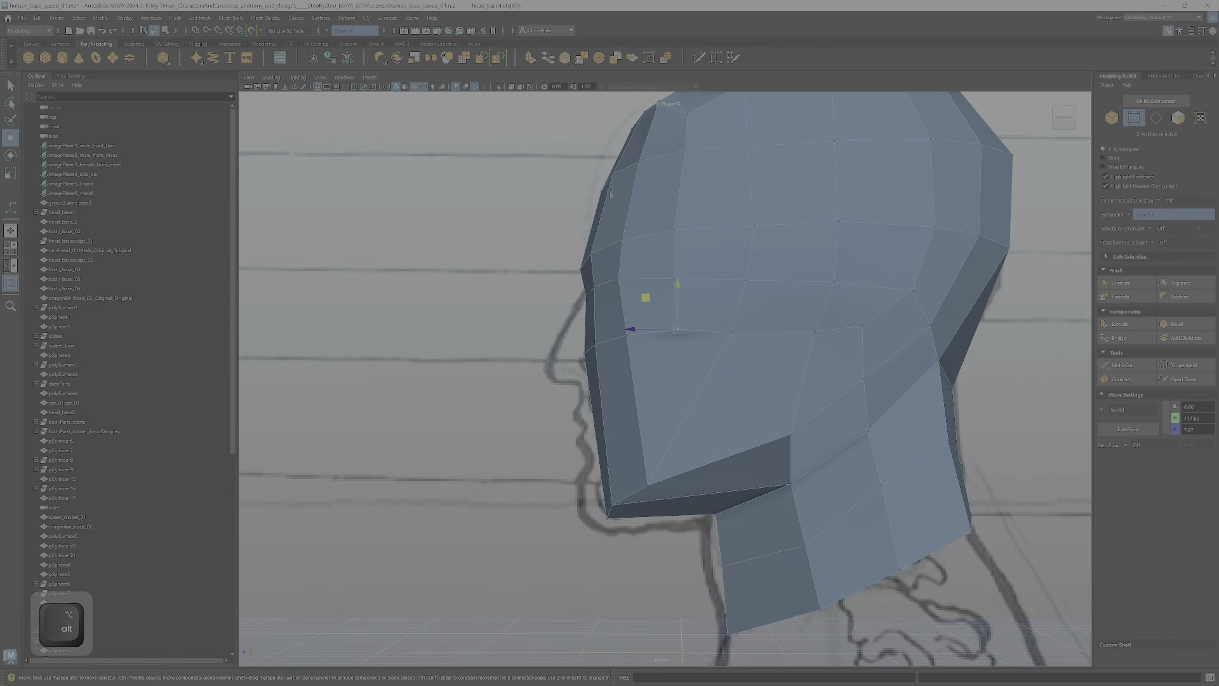
pyautogui.click(512, 87)
pyautogui.keyDown('alt'); pyautogui.moveTo(664, 286); pyautogui.dragTo(534, 289, button='middle'); pyautogui.keyUp('alt')
pyautogui.keyDown('alt'); pyautogui.scroll(2, 534, 289); pyautogui.keyUp('alt')
pyautogui.keyDown('alt'); pyautogui.moveTo(534, 289); pyautogui.dragTo(560, 316); pyautogui.keyUp('alt')
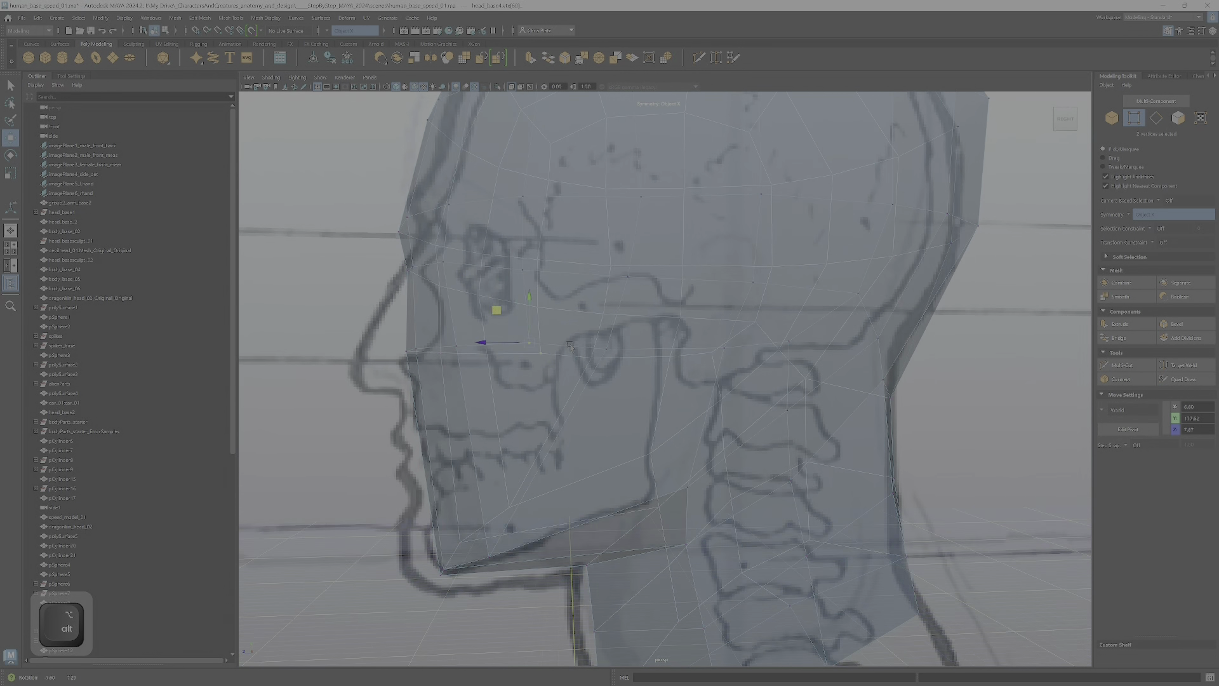
pyautogui.keyDown('alt'); pyautogui.scroll(-3, 654, 390); pyautogui.keyUp('alt')
pyautogui.keyDown('alt'); pyautogui.moveTo(663, 398); pyautogui.dragTo(654, 392); pyautogui.keyUp('alt')
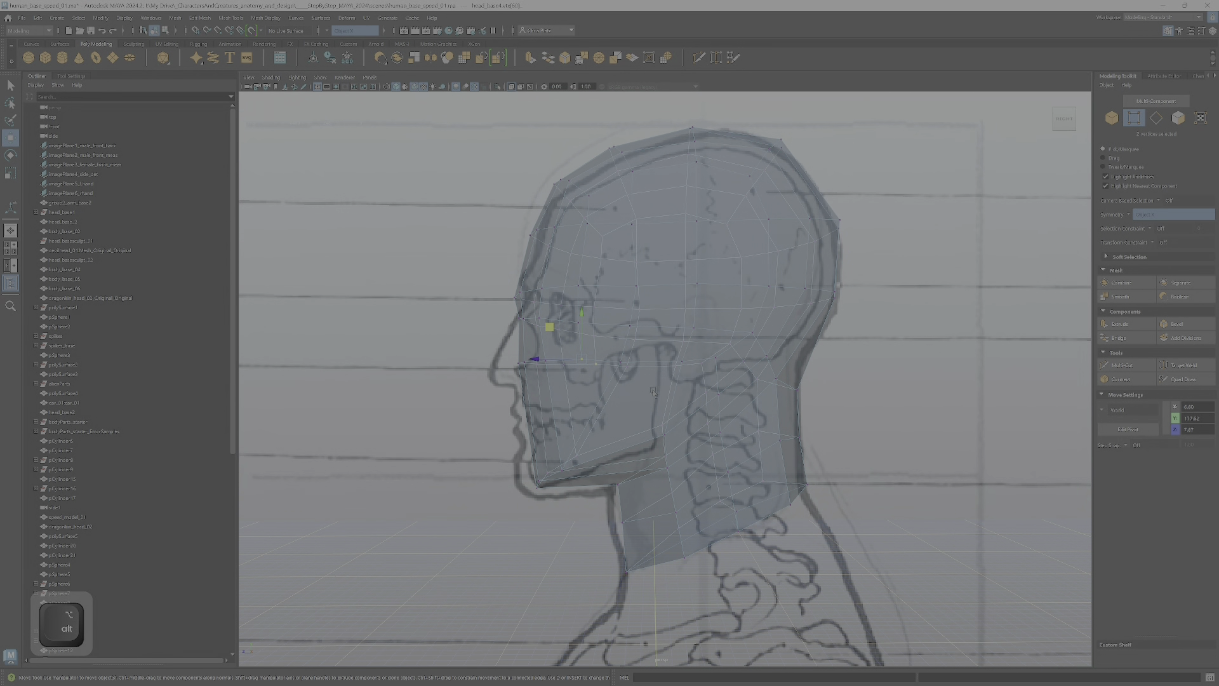
pyautogui.click(512, 87)
pyautogui.keyDown('alt'); pyautogui.scroll(1, 671, 417); pyautogui.keyUp('alt')
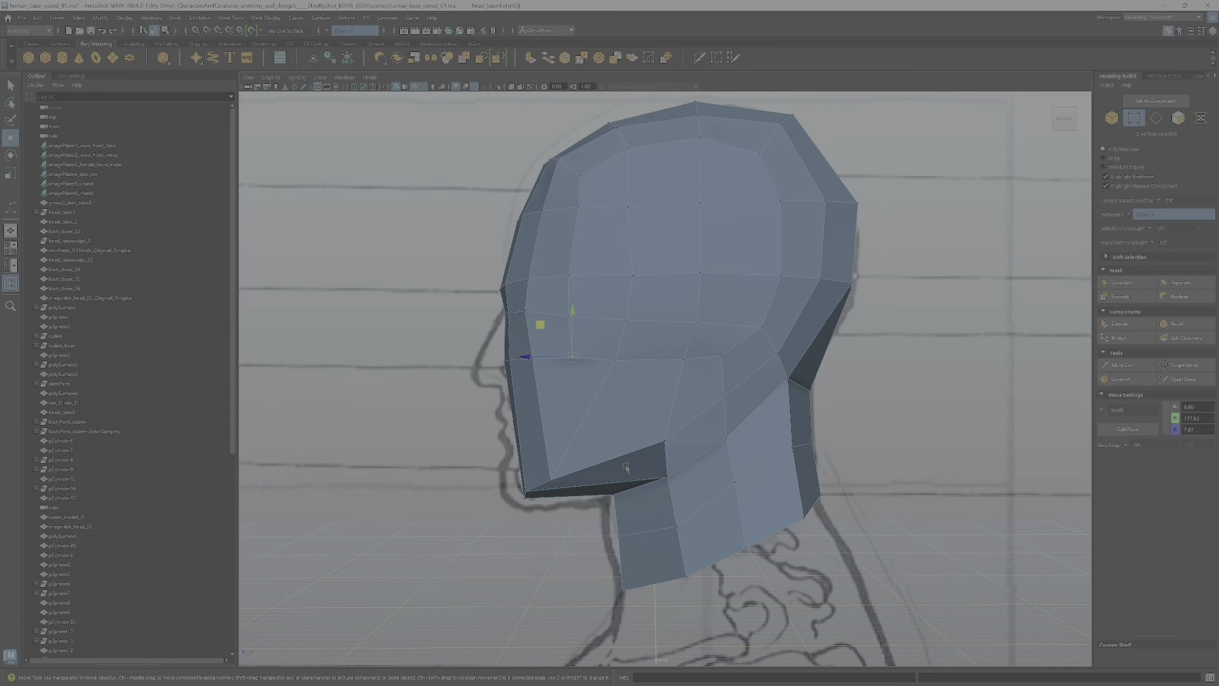
# - Show the male front/back reference image layer and frame the head closely over it in the front view
pyautogui.keyDown('alt'); pyautogui.moveTo(558, 521); pyautogui.dragTo(740, 466); pyautogui.keyUp('alt')
pyautogui.press('space')
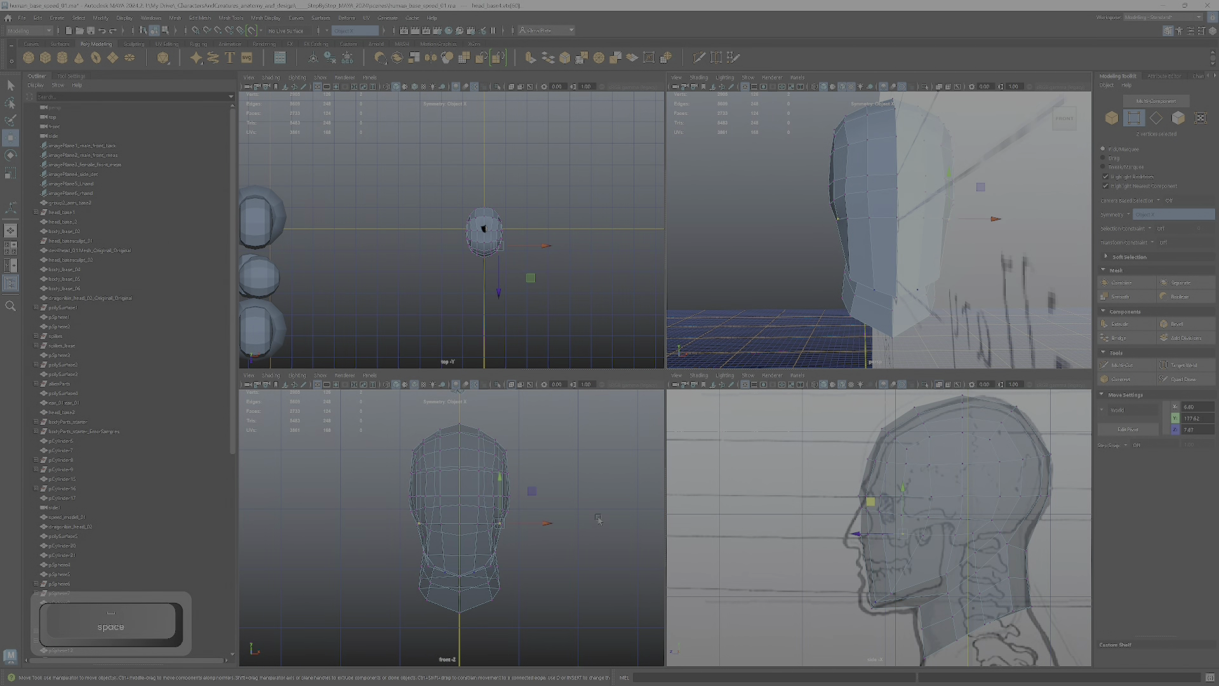
pyautogui.scroll(-3, 598, 520)
pyautogui.scroll(-5, 1049, 233)
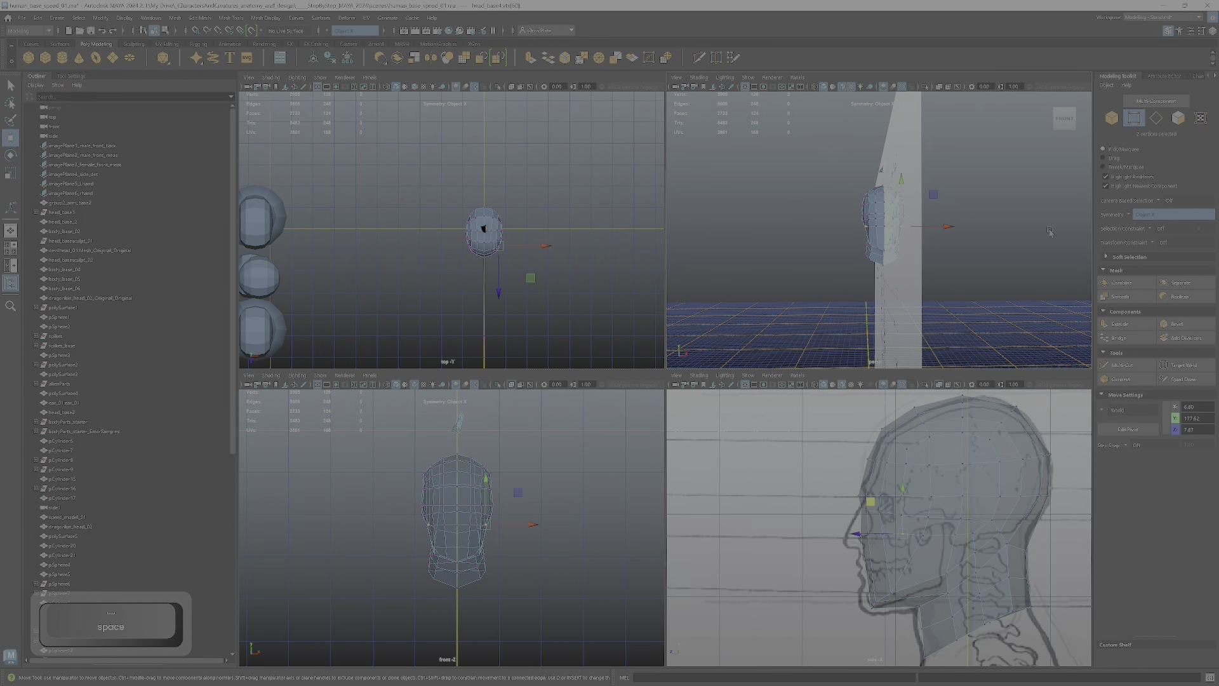
pyautogui.scroll(4, 1050, 233)
pyautogui.scroll(2, 603, 485)
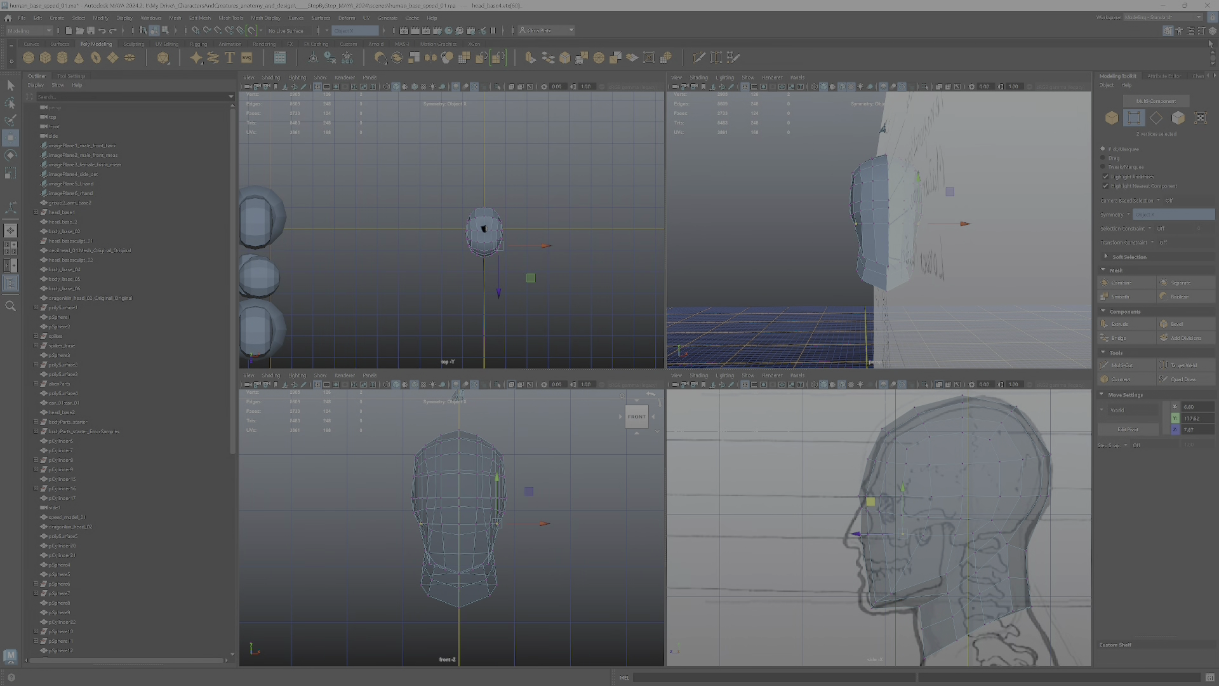
pyautogui.click(1200, 75)
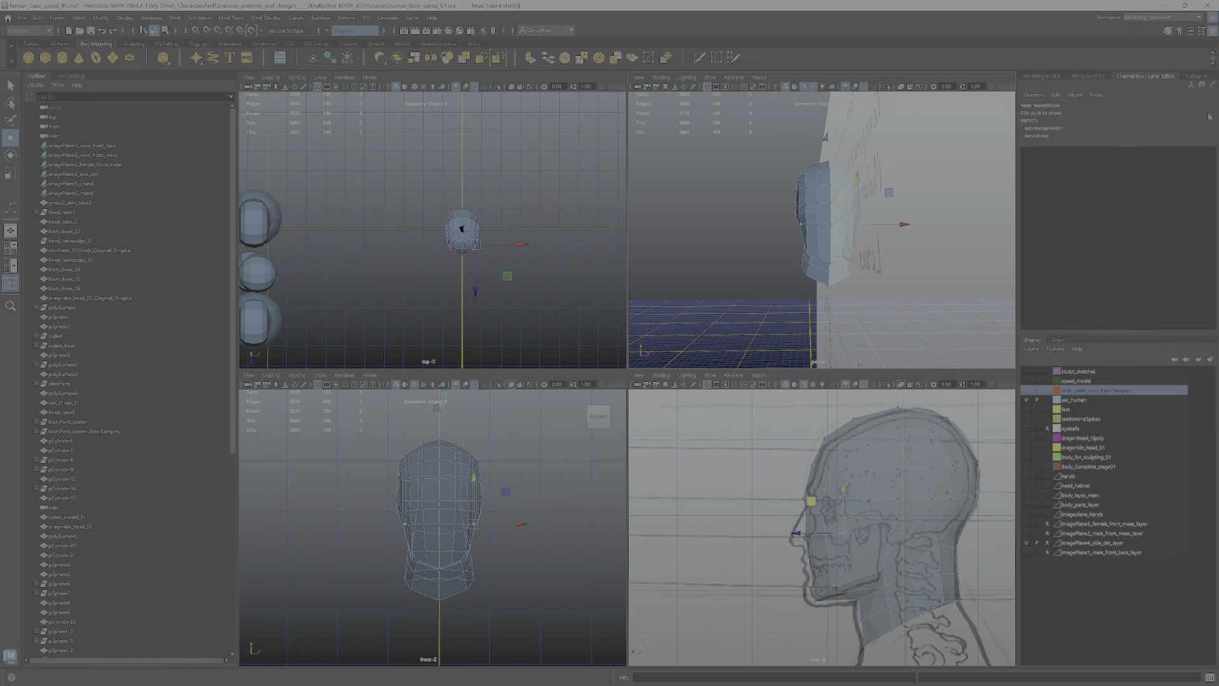
pyautogui.click(1027, 553)
pyautogui.keyDown('alt'); pyautogui.moveTo(483, 501); pyautogui.dragTo(542, 490, button='right'); pyautogui.keyUp('alt')
pyautogui.keyDown('alt'); pyautogui.moveTo(542, 490); pyautogui.dragTo(570, 518, button='middle'); pyautogui.keyUp('alt')
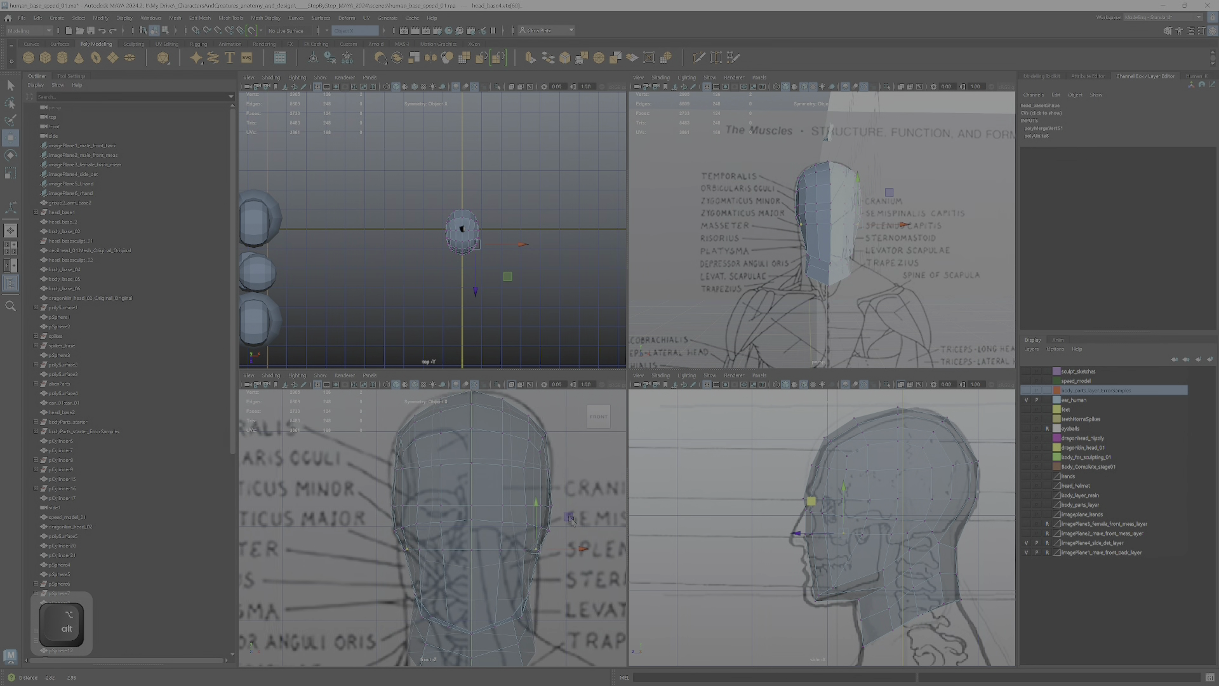
pyautogui.keyDown('alt'); pyautogui.moveTo(420, 453); pyautogui.dragTo(419, 471, button='middle'); pyautogui.keyUp('alt')
pyautogui.keyDown('alt'); pyautogui.moveTo(419, 471); pyautogui.dragTo(455, 471, button='right'); pyautogui.keyUp('alt')
pyautogui.keyDown('alt'); pyautogui.moveTo(456, 471); pyautogui.dragTo(429, 487, button='middle'); pyautogui.keyUp('alt')
pyautogui.keyDown('alt'); pyautogui.moveTo(287, 486); pyautogui.dragTo(329, 486, button='right'); pyautogui.keyUp('alt')
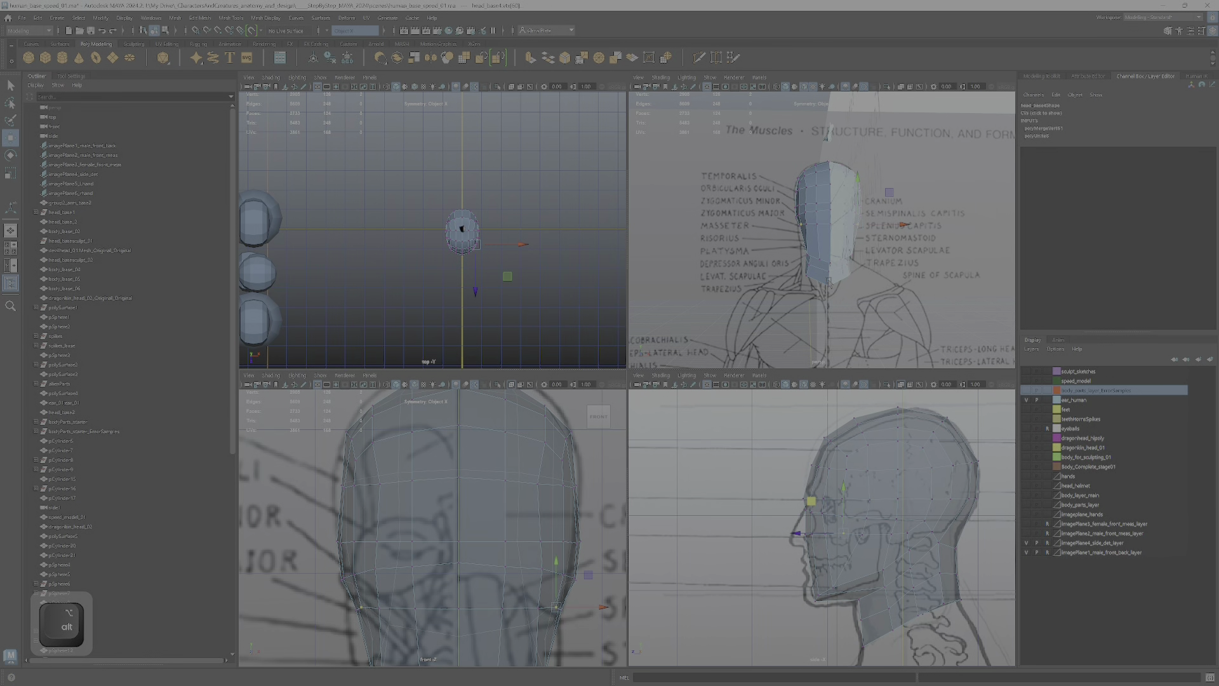
# - Select the vertices along one front outer side of the head in the top view, with symmetry active
pyautogui.keyDown('alt'); pyautogui.moveTo(879, 219); pyautogui.dragTo(816, 334); pyautogui.keyUp('alt')
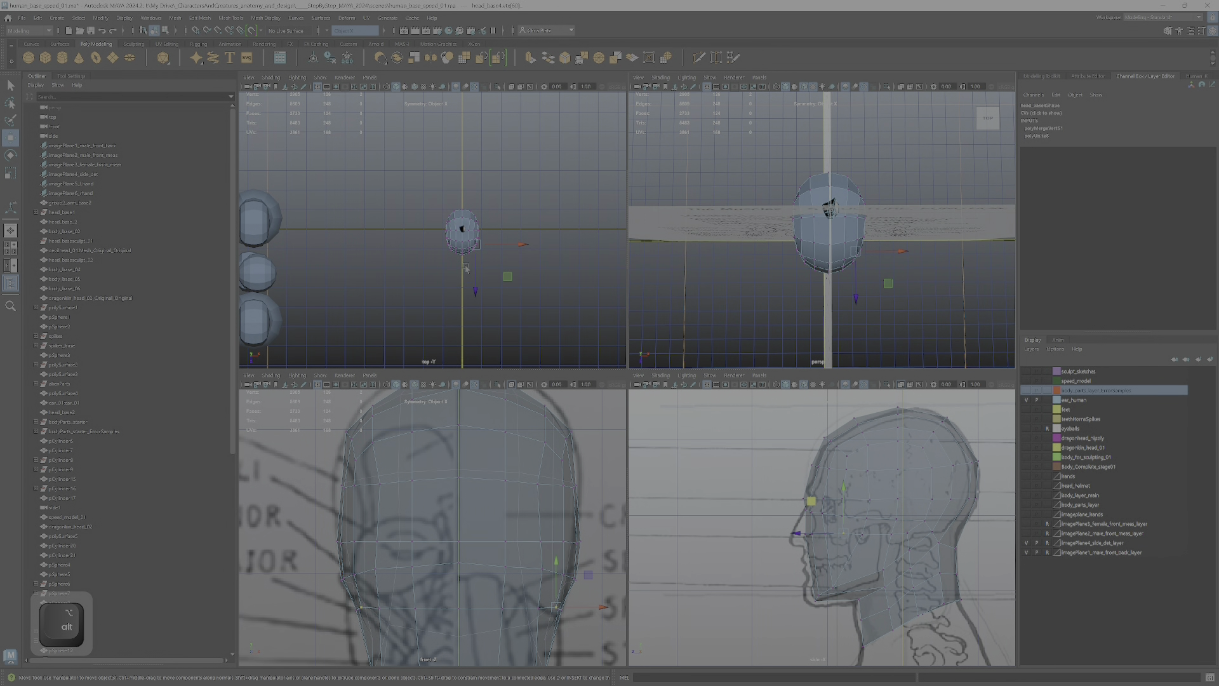
pyautogui.keyDown('alt'); pyautogui.moveTo(355, 238); pyautogui.dragTo(504, 200, button='right'); pyautogui.keyUp('alt')
pyautogui.keyDown('alt'); pyautogui.moveTo(505, 200); pyautogui.dragTo(455, 200, button='middle'); pyautogui.keyUp('alt')
pyautogui.keyDown('alt'); pyautogui.moveTo(455, 200); pyautogui.dragTo(471, 154, button='right'); pyautogui.keyUp('alt')
pyautogui.keyDown('alt'); pyautogui.moveTo(471, 154); pyautogui.dragTo(398, 157, button='middle'); pyautogui.keyUp('alt')
pyautogui.keyDown('alt'); pyautogui.moveTo(398, 156); pyautogui.dragTo(375, 164, button='right'); pyautogui.keyUp('alt')
pyautogui.press('space')
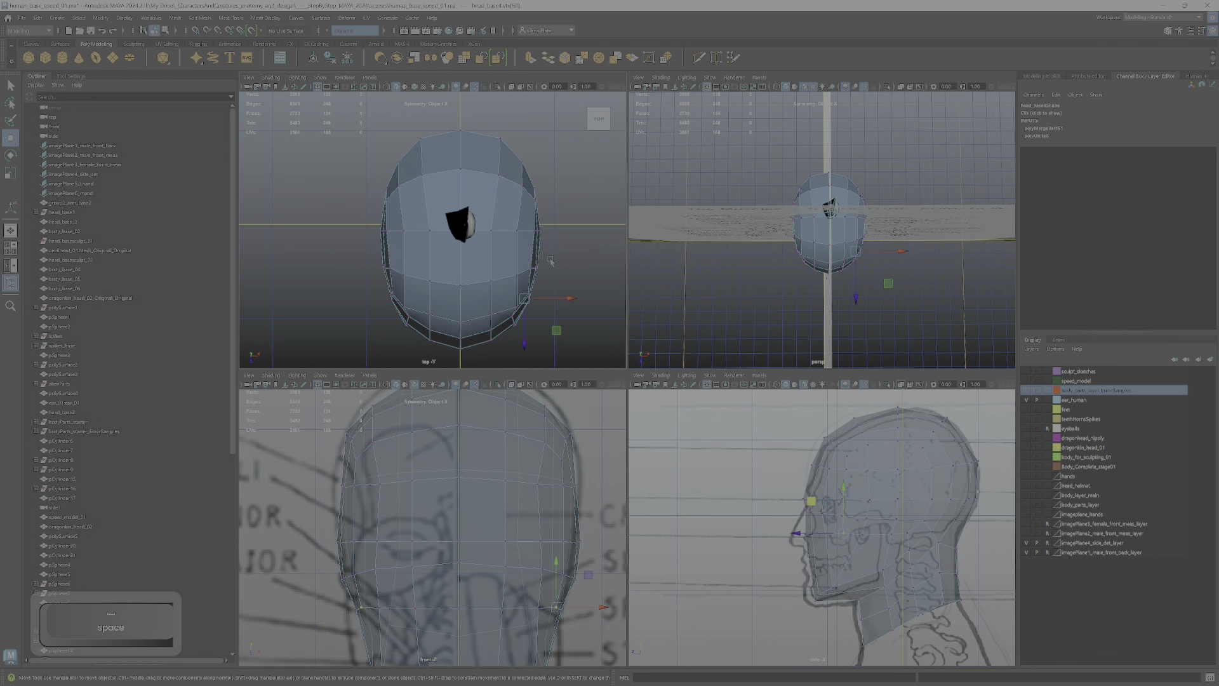
pyautogui.keyDown('alt'); pyautogui.moveTo(751, 362); pyautogui.dragTo(727, 333, button='middle'); pyautogui.keyUp('alt')
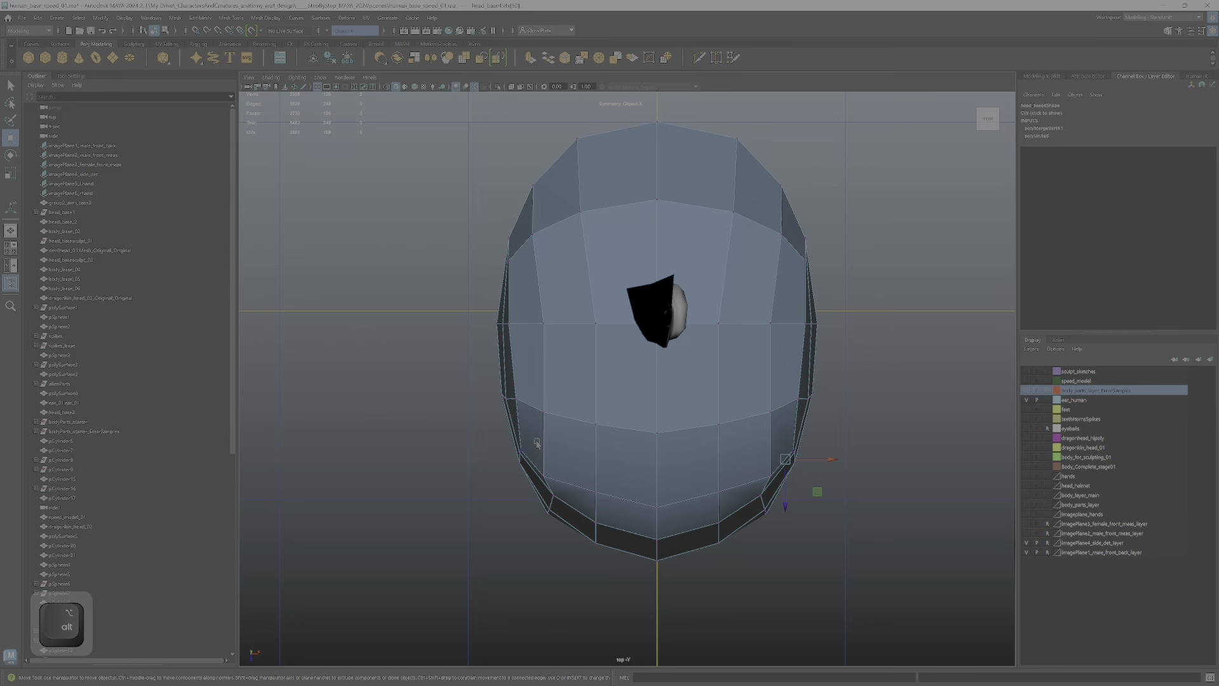
pyautogui.moveTo(505, 437); pyautogui.dragTo(550, 484)
pyautogui.press('space')
pyautogui.scroll(6, 845, 355)
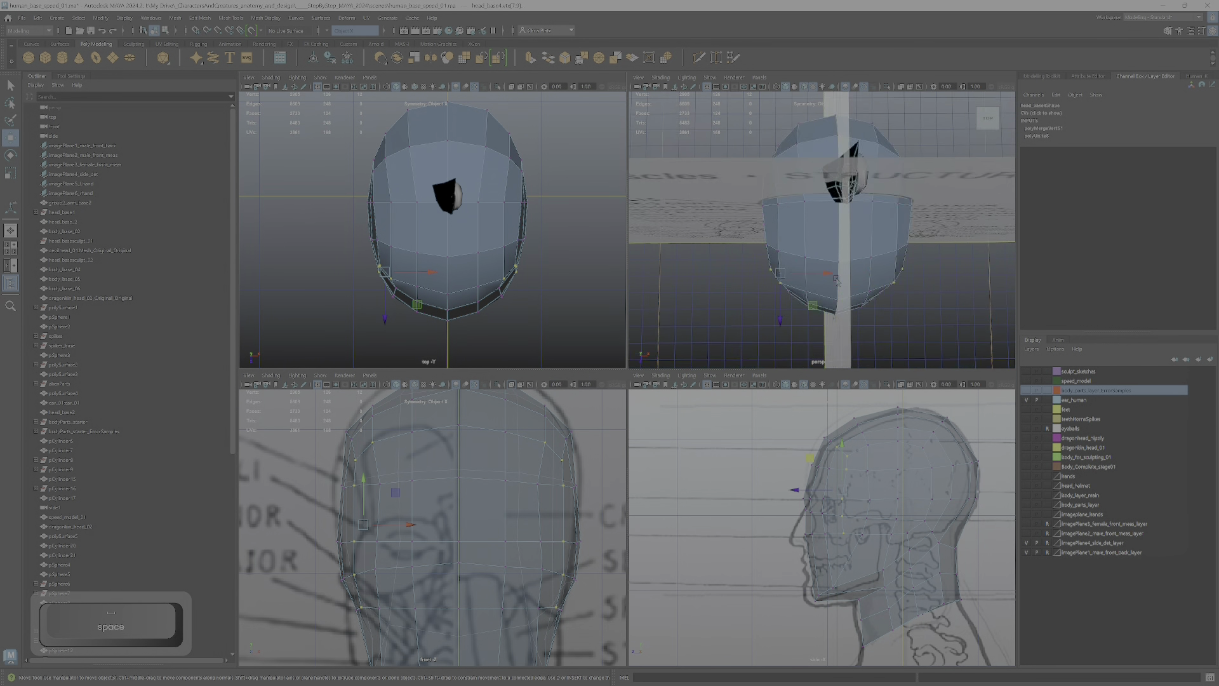
# - Limit the selection to the upper forehead side vertices, move them slightly inward toward the center, and save the scene
pyautogui.scroll(-6, 845, 308)
pyautogui.keyDown('alt'); pyautogui.moveTo(845, 308); pyautogui.dragTo(836, 217); pyautogui.keyUp('alt')
pyautogui.scroll(3, 862, 255)
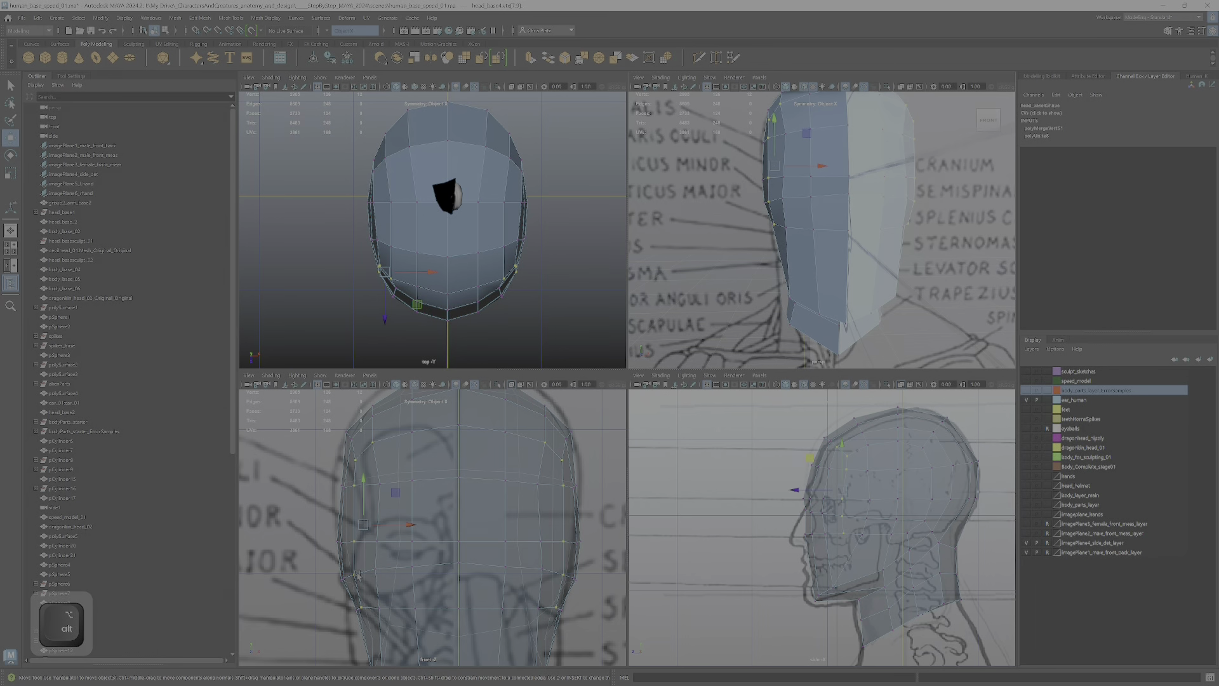
pyautogui.keyDown('alt'); pyautogui.moveTo(398, 267); pyautogui.dragTo(417, 248); pyautogui.keyUp('alt')
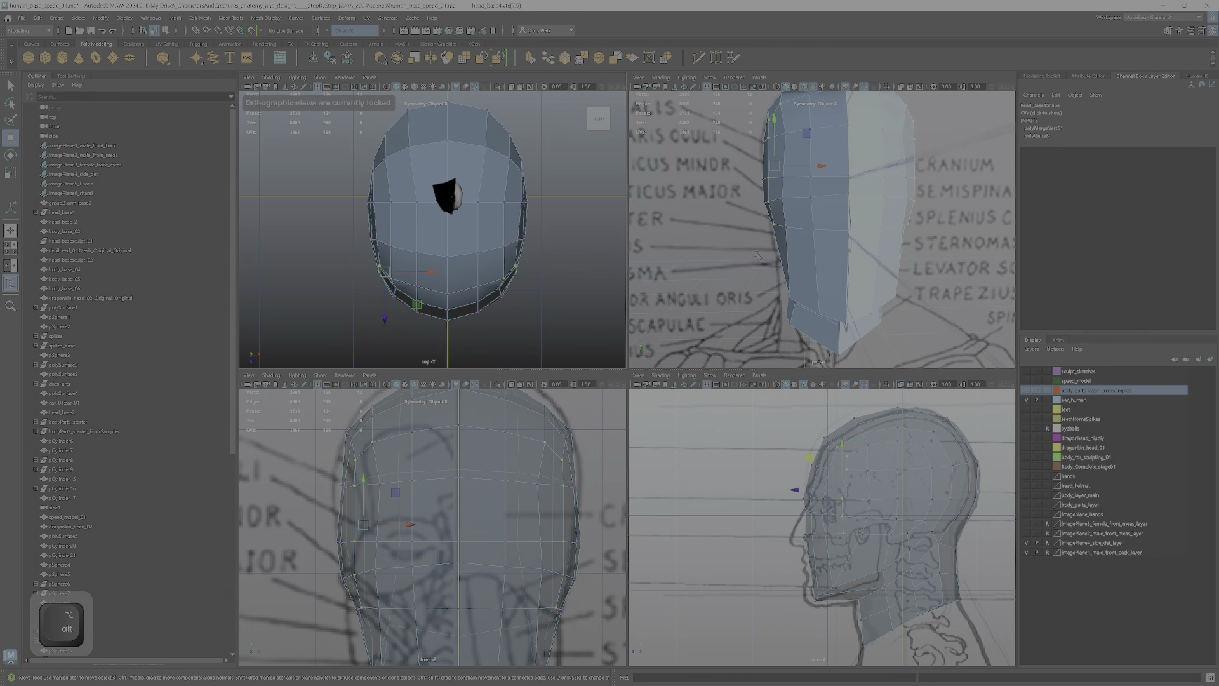
pyautogui.scroll(3, 758, 256)
pyautogui.scroll(-3, 757, 255)
pyautogui.keyDown('ctrl'); pyautogui.moveTo(792, 253); pyautogui.dragTo(746, 196); pyautogui.keyUp('ctrl')
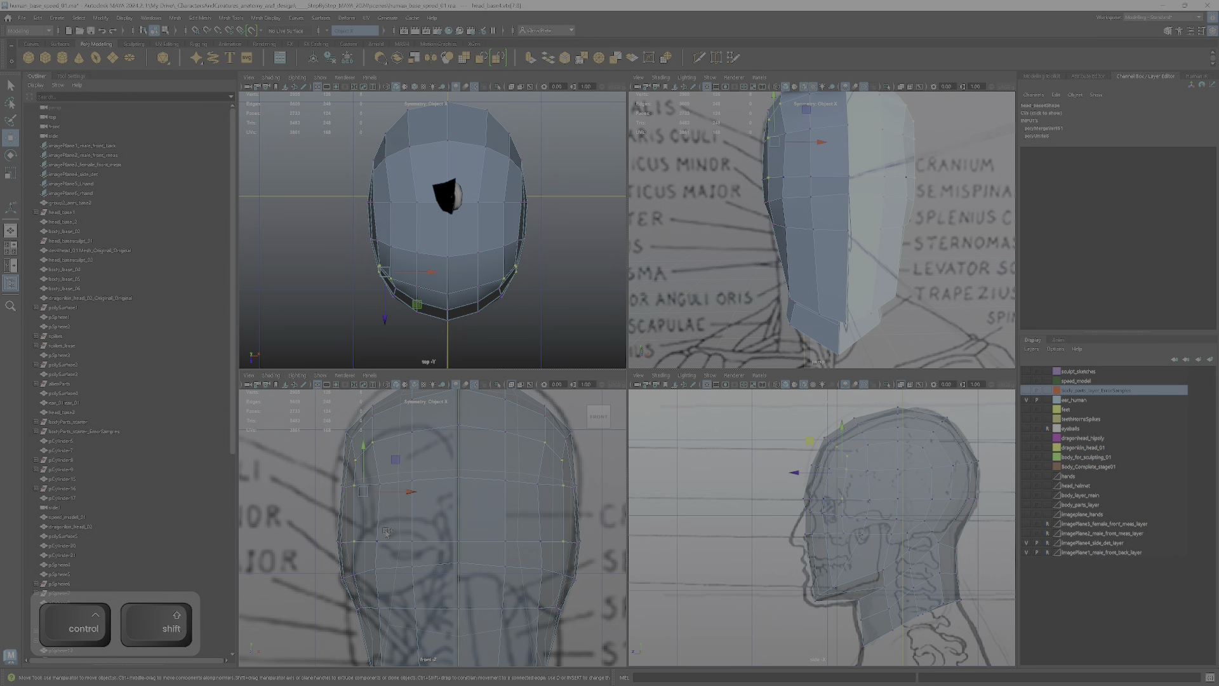
pyautogui.keyDown('ctrl'); pyautogui.keyDown('shift'); pyautogui.click(383, 486); pyautogui.keyUp('shift'); pyautogui.keyUp('ctrl')
pyautogui.keyDown('alt'); pyautogui.moveTo(553, 286); pyautogui.dragTo(473, 266); pyautogui.keyUp('alt')
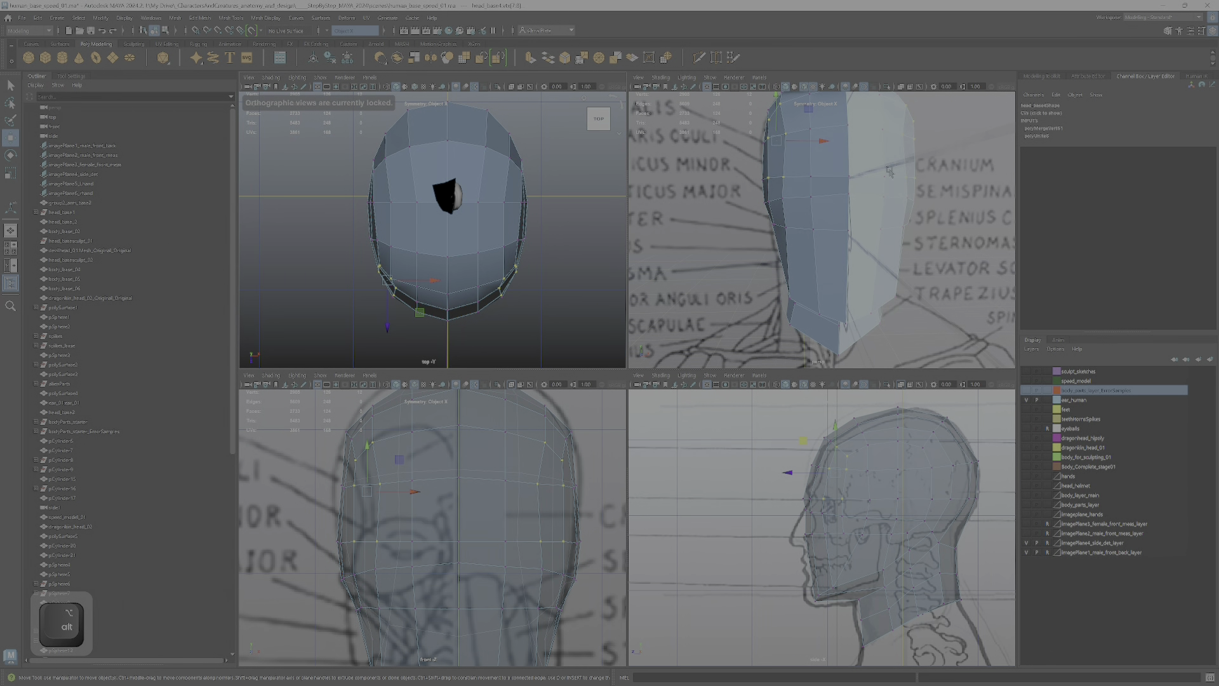
pyautogui.moveTo(863, 278)
pyautogui.keyDown('alt'); pyautogui.mouseDown()
pyautogui.moveTo(825, 94)
pyautogui.moveTo(848, 292)
pyautogui.mouseUp(); pyautogui.keyUp('alt')
pyautogui.moveTo(812, 203); pyautogui.dragTo(818, 203)
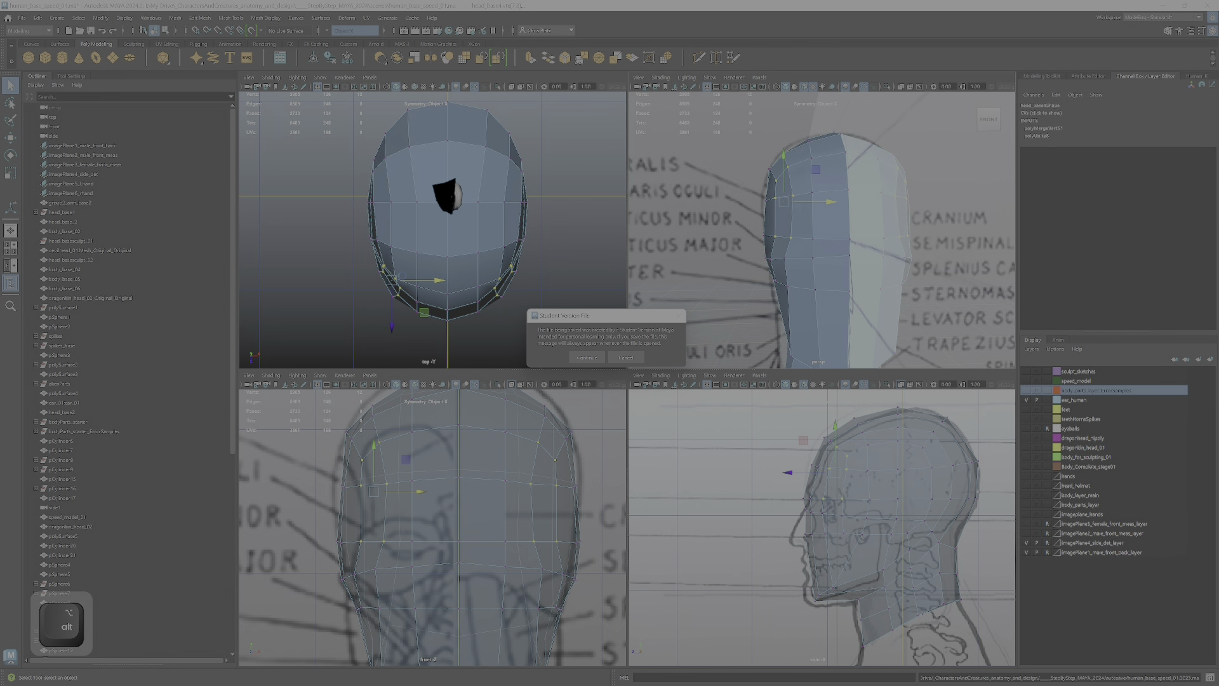
pyautogui.click(587, 358)
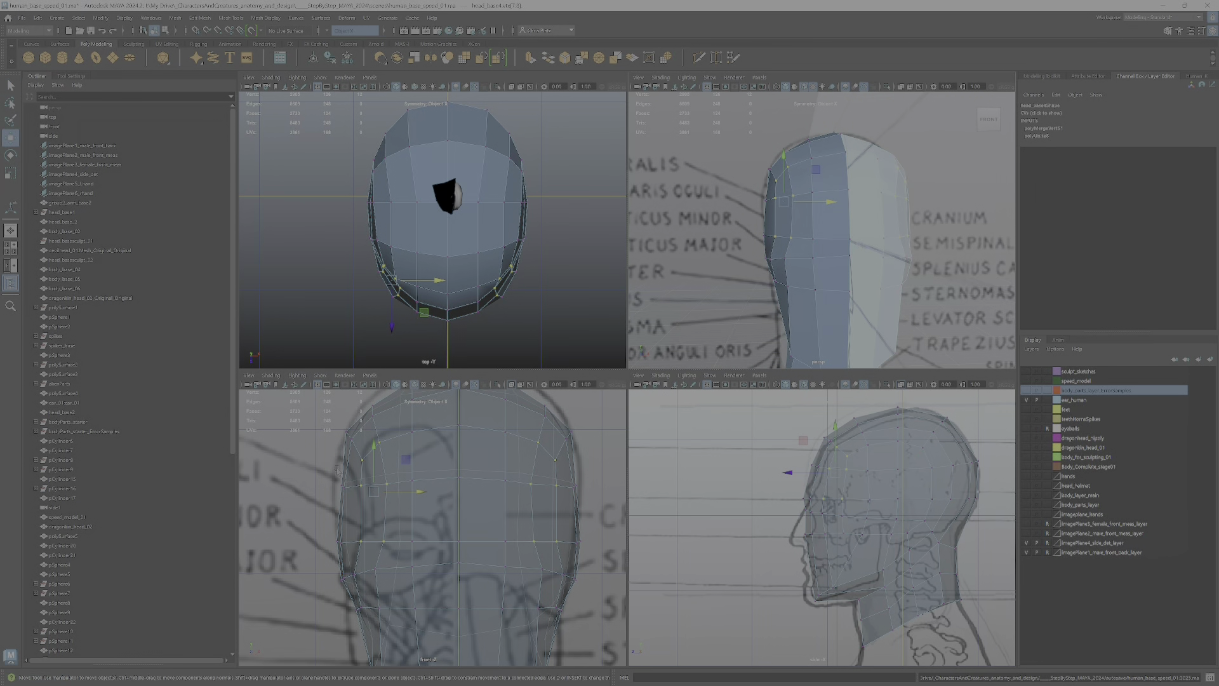
# - Slide the upper forehead side vertex slightly inward in the top view, keeping symmetry active
pyautogui.keyDown('alt'); pyautogui.moveTo(379, 240); pyautogui.dragTo(396, 279, button='middle'); pyautogui.keyUp('alt')
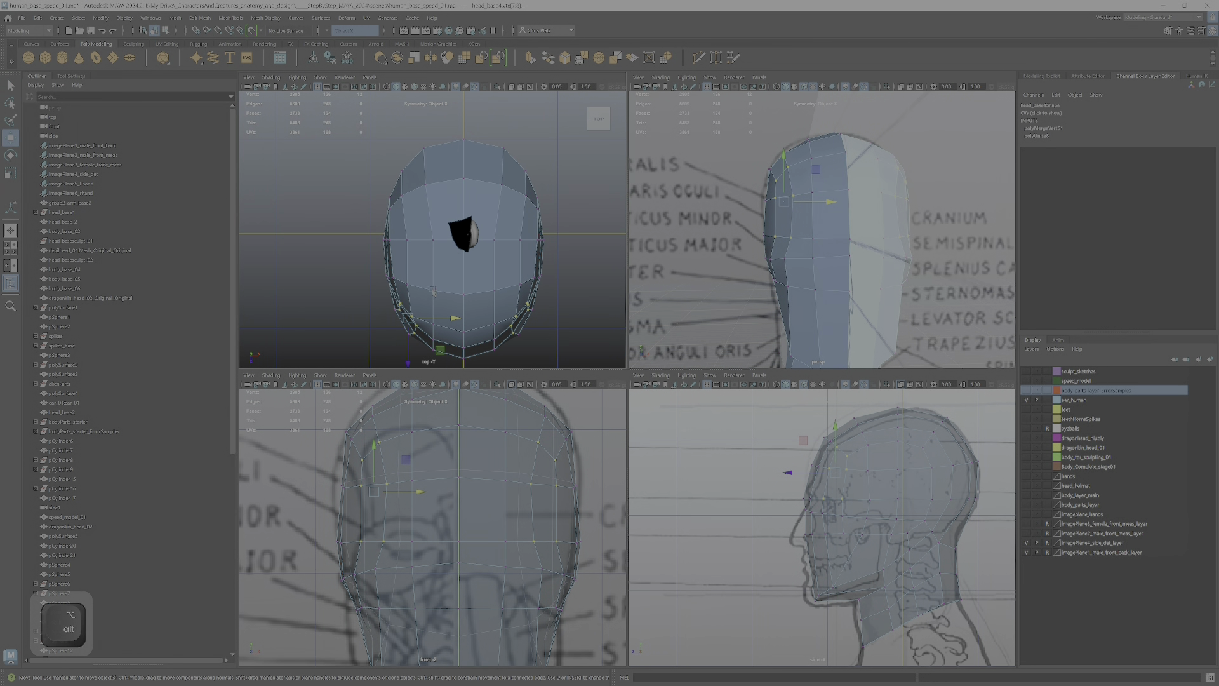
pyautogui.click(398, 284)
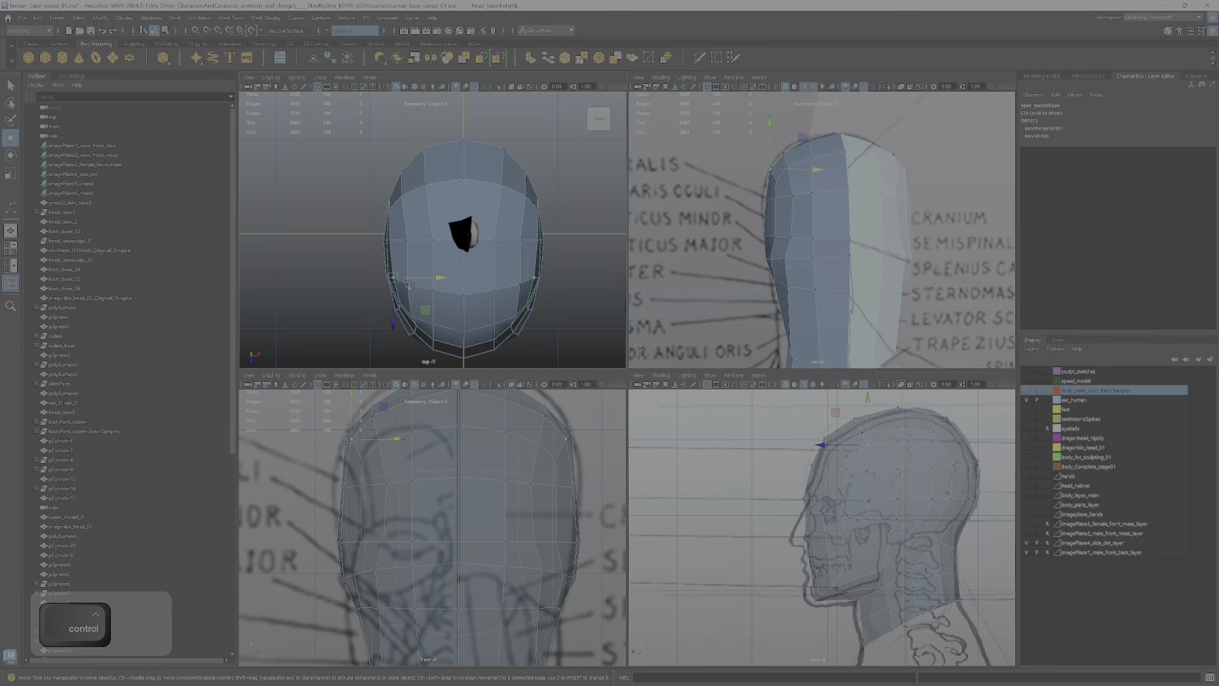
pyautogui.keyDown('ctrl'); pyautogui.keyDown('shift'); pyautogui.moveTo(416, 280); pyautogui.dragTo(430, 286); pyautogui.keyUp('shift'); pyautogui.keyUp('ctrl')
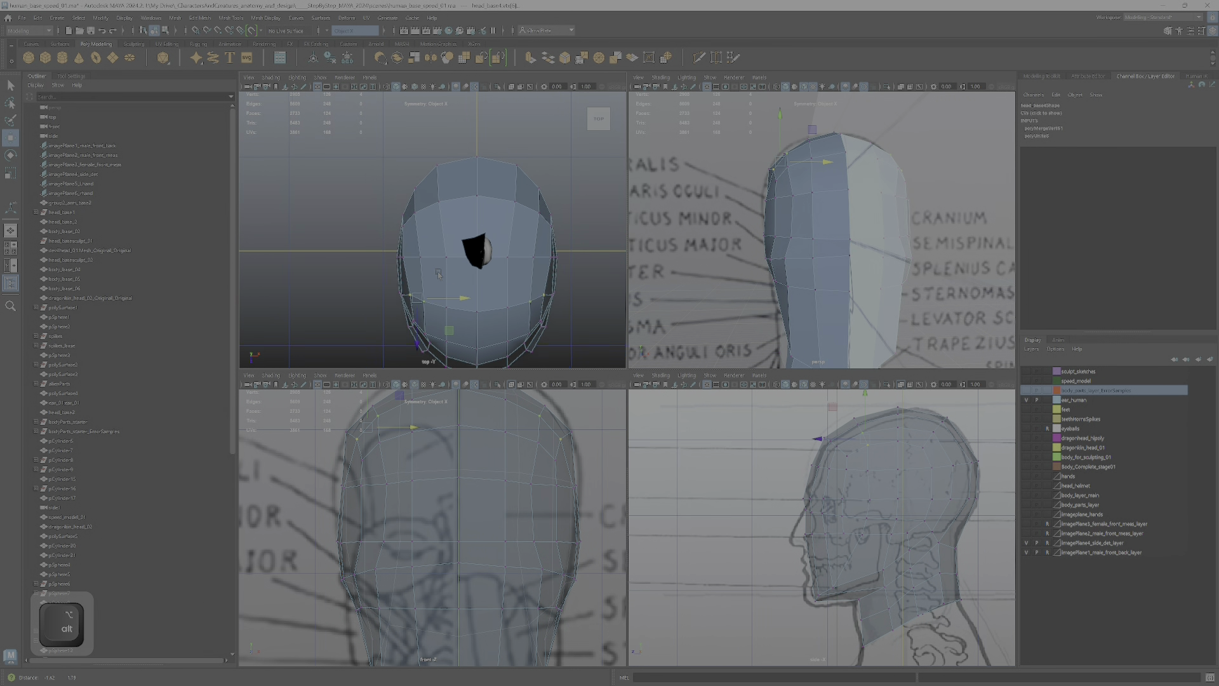
pyautogui.keyDown('alt'); pyautogui.moveTo(431, 285); pyautogui.dragTo(460, 316, button='middle'); pyautogui.keyUp('alt')
pyautogui.keyDown('alt'); pyautogui.moveTo(441, 214); pyautogui.dragTo(468, 252); pyautogui.keyUp('alt')
# - Select the central eye-level vertices on the front of the face in the perspective view and lower them slightly
pyautogui.keyDown('alt'); pyautogui.moveTo(762, 255); pyautogui.dragTo(828, 251); pyautogui.keyUp('alt')
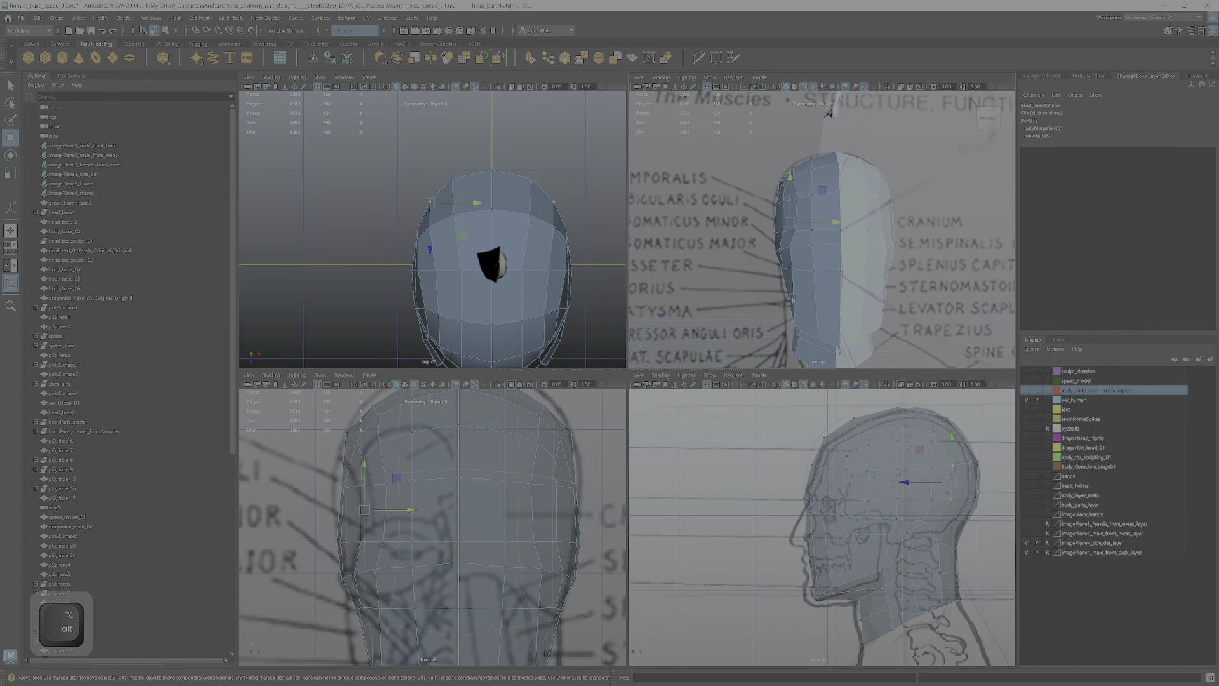
pyautogui.keyDown('alt'); pyautogui.moveTo(826, 252); pyautogui.dragTo(909, 292, button='right'); pyautogui.keyUp('alt')
pyautogui.click(813, 264)
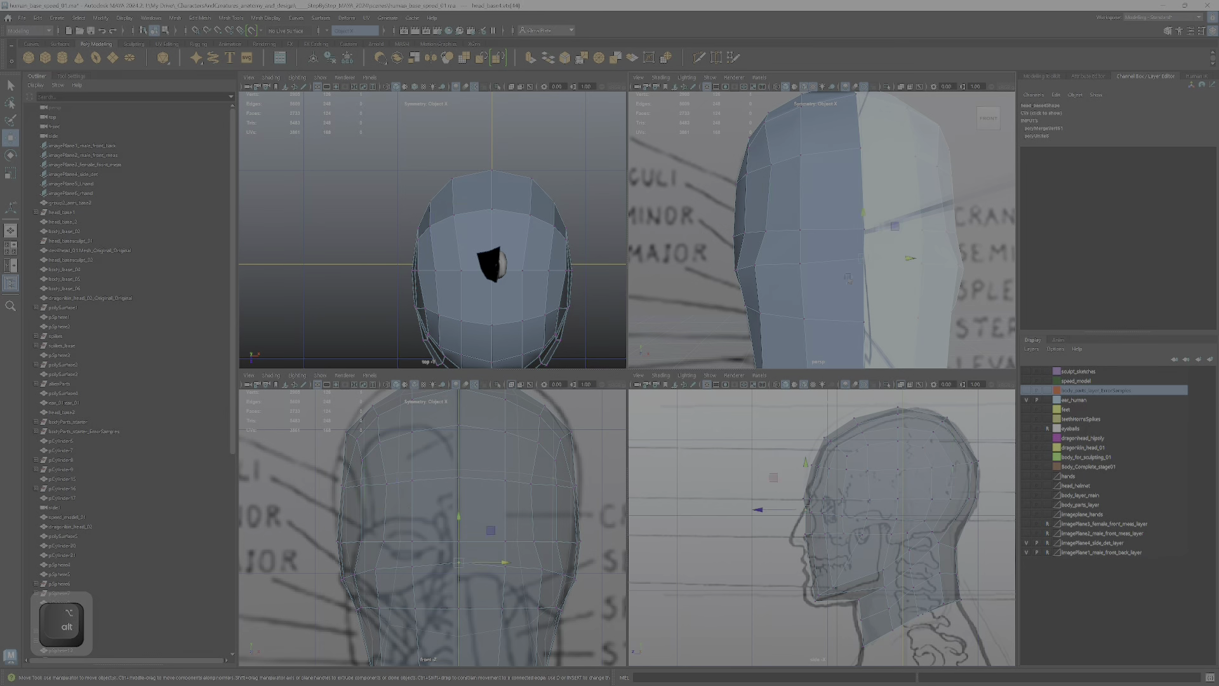
pyautogui.press('w')
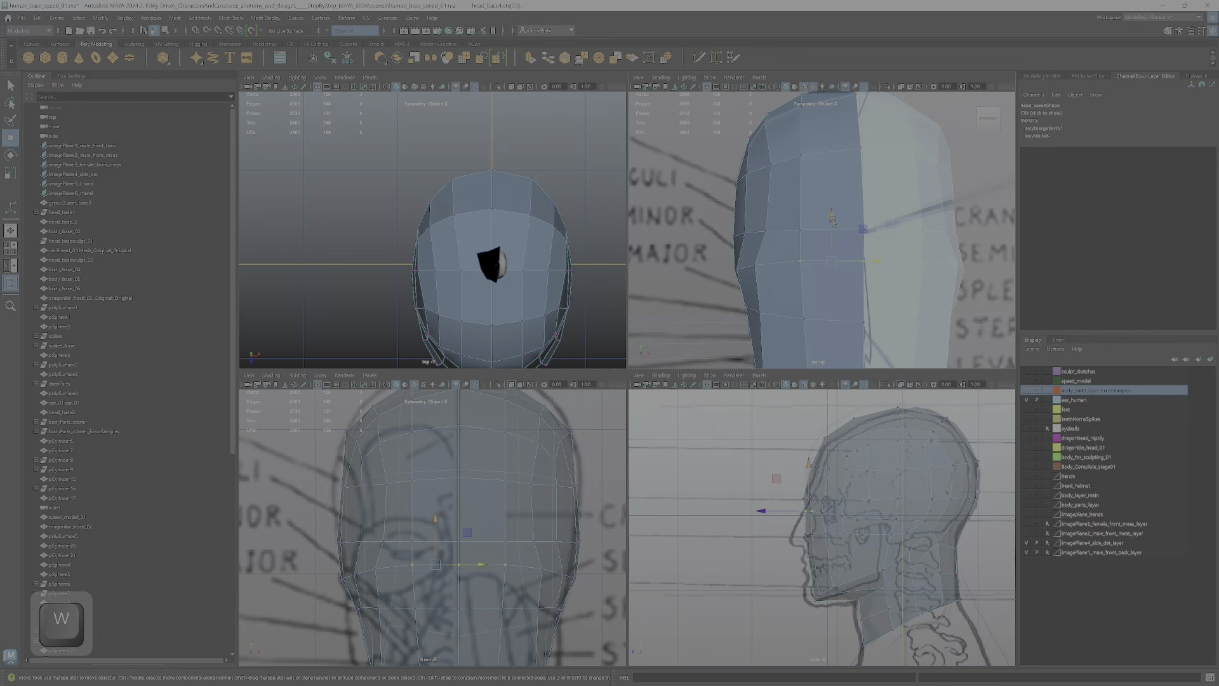
pyautogui.moveTo(832, 220); pyautogui.dragTo(832, 227)
# - Select the two outer eye-level vertices on the front of the face and shift them slightly sideways
pyautogui.click(755, 266)
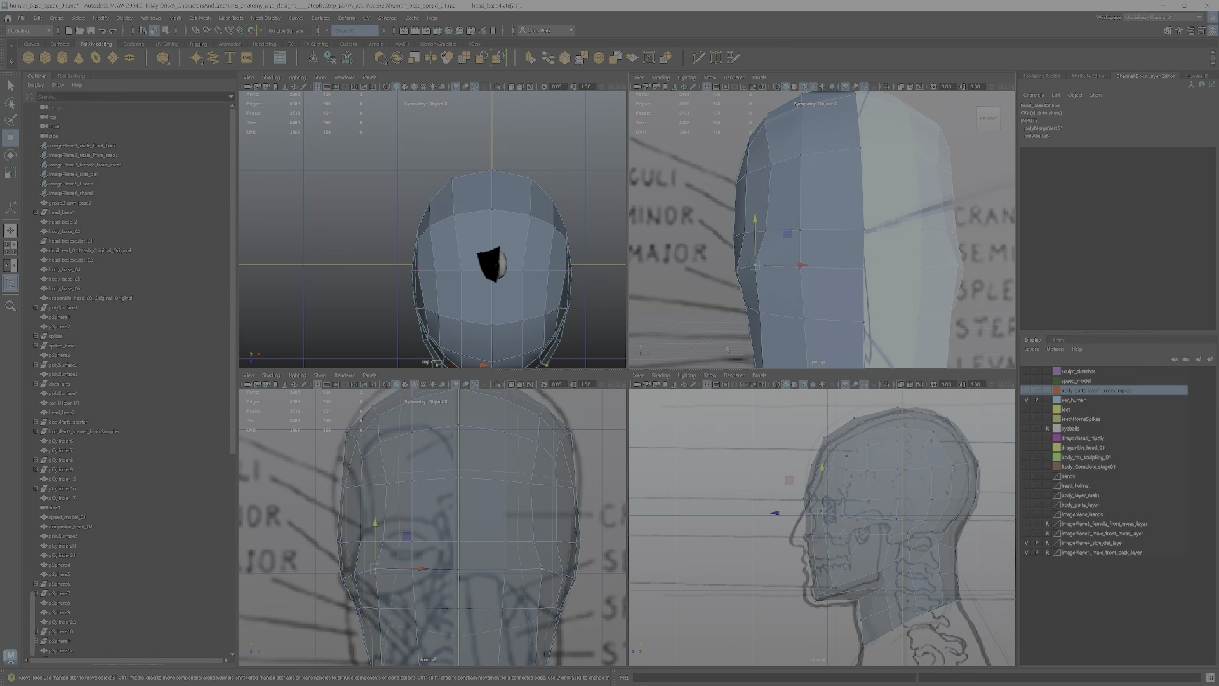
pyautogui.keyDown('alt'); pyautogui.moveTo(817, 269); pyautogui.dragTo(841, 279, button='right'); pyautogui.keyUp('alt')
pyautogui.keyDown('shift'); pyautogui.click(781, 308); pyautogui.keyUp('shift')
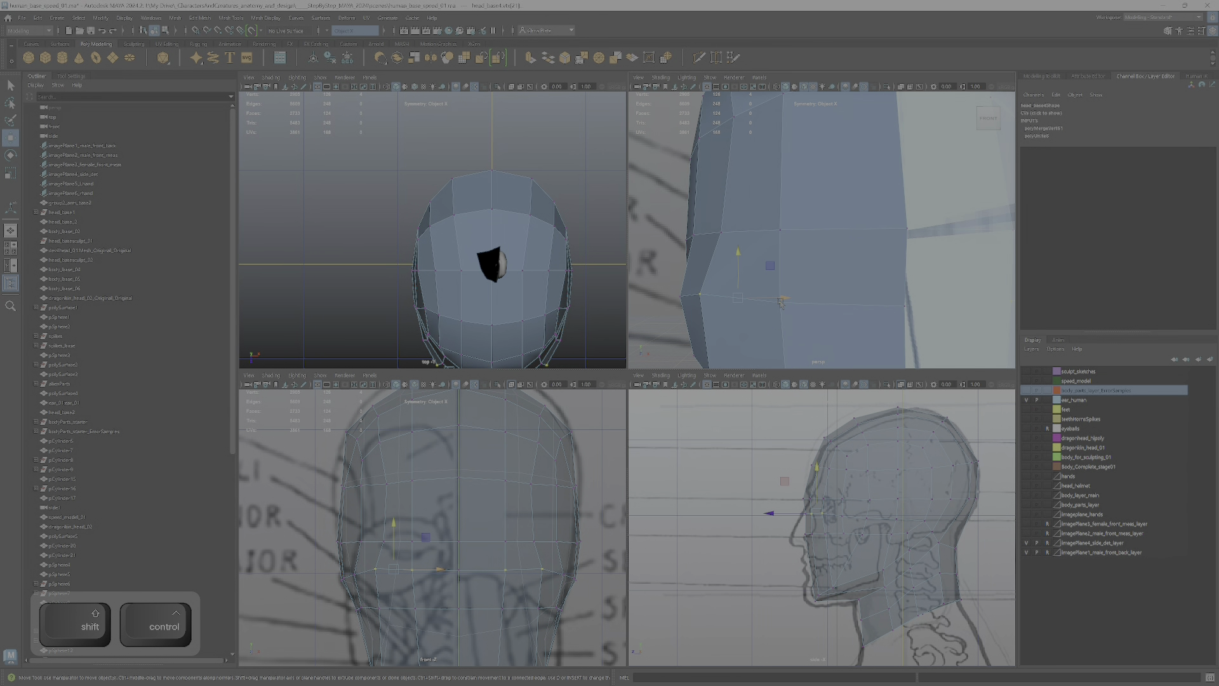
pyautogui.scroll(-3, 784, 296)
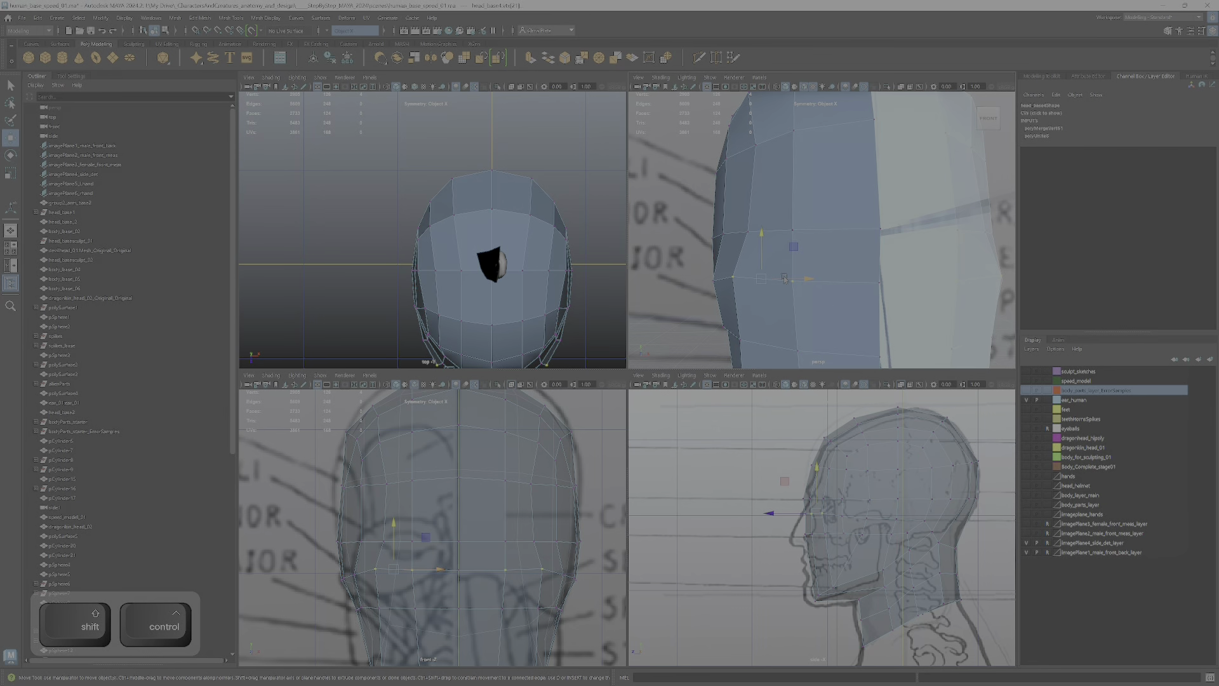
pyautogui.keyDown('ctrl'); pyautogui.keyDown('shift'); pyautogui.moveTo(785, 280); pyautogui.dragTo(661, 322); pyautogui.keyUp('shift'); pyautogui.keyUp('ctrl')
# - Delete the diagonal edge crossing the large cheek area above the jaw in the enlarged perspective view
pyautogui.scroll(5, 853, 255)
pyautogui.press('space')
pyautogui.rightClick(660, 322)
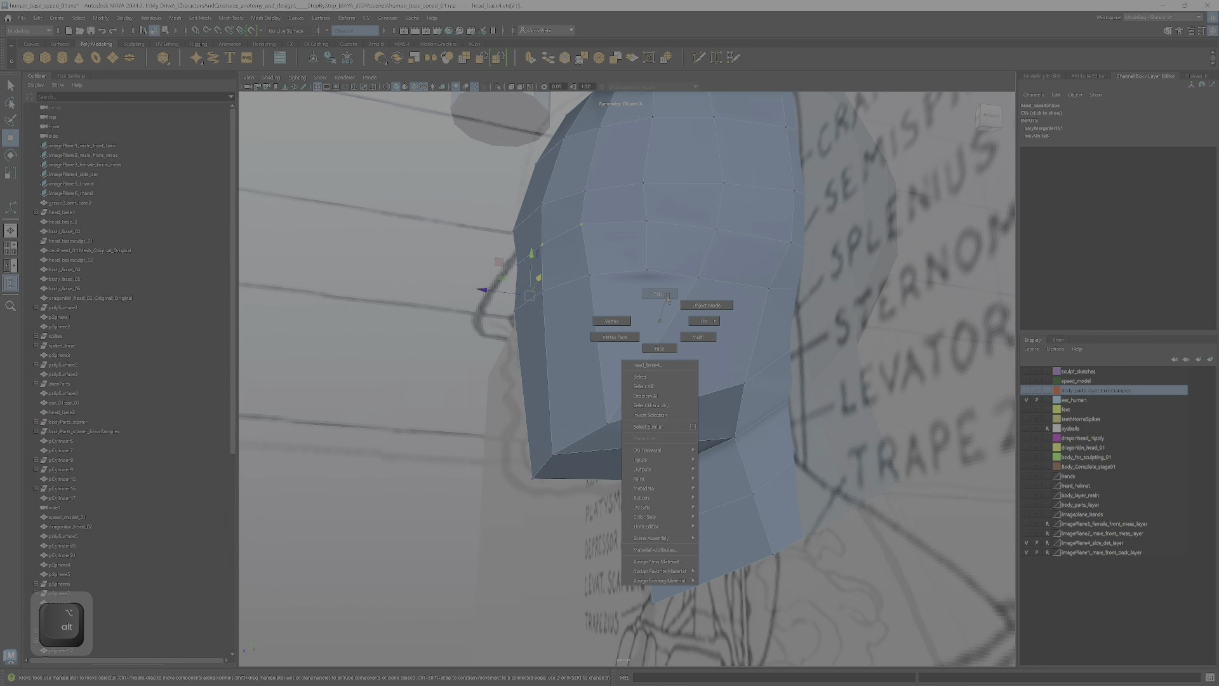
pyautogui.click(661, 294)
pyautogui.click(673, 323)
pyautogui.click(886, 283)
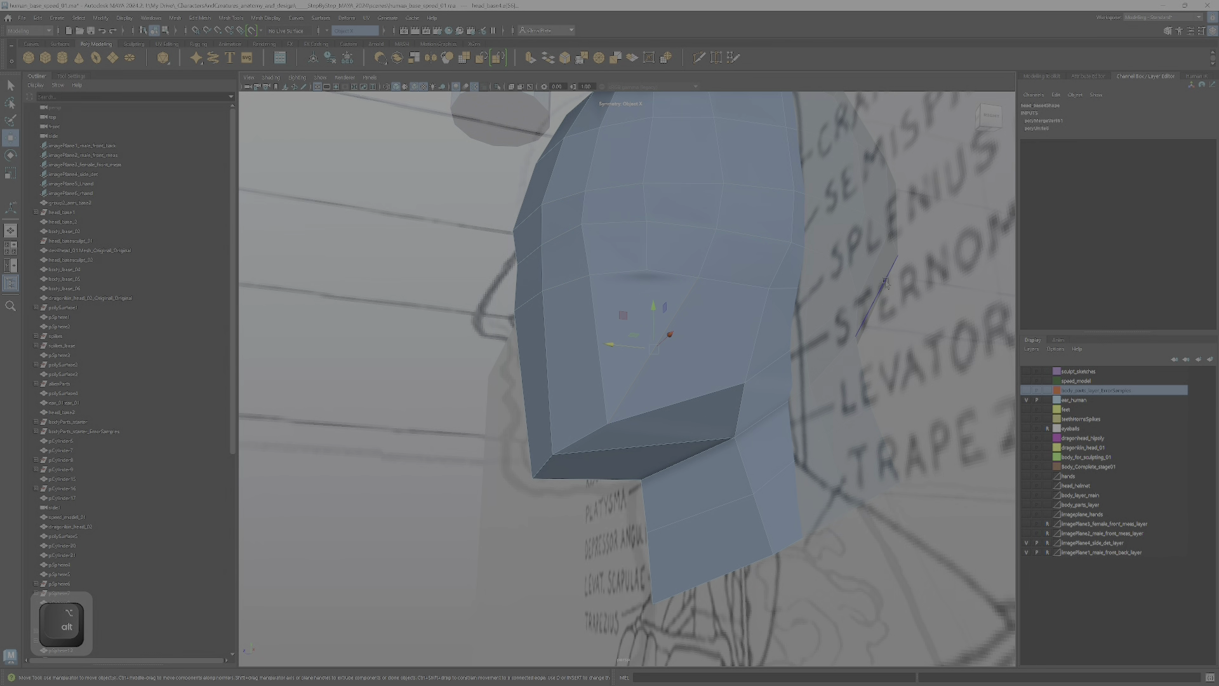
pyautogui.press('Delete')
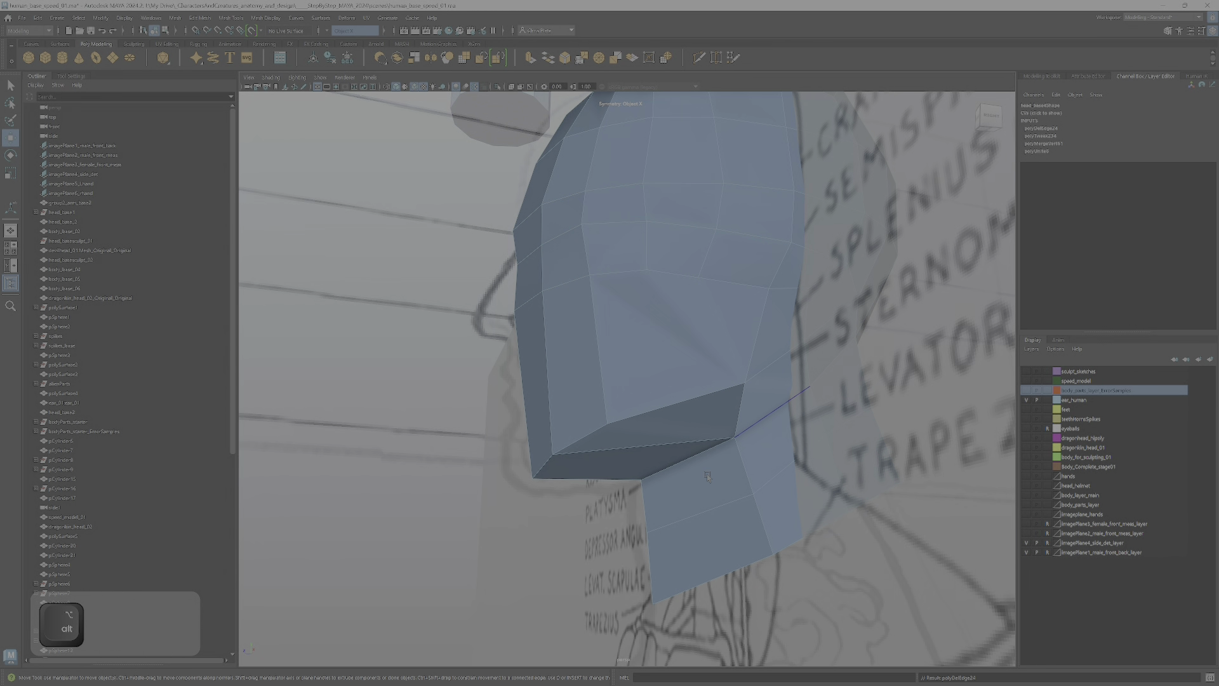
# - Select the vertex on the side of the cheek and move it slightly back toward the ear in the side view
pyautogui.keyDown('alt'); pyautogui.moveTo(707, 473); pyautogui.dragTo(660, 386); pyautogui.keyUp('alt')
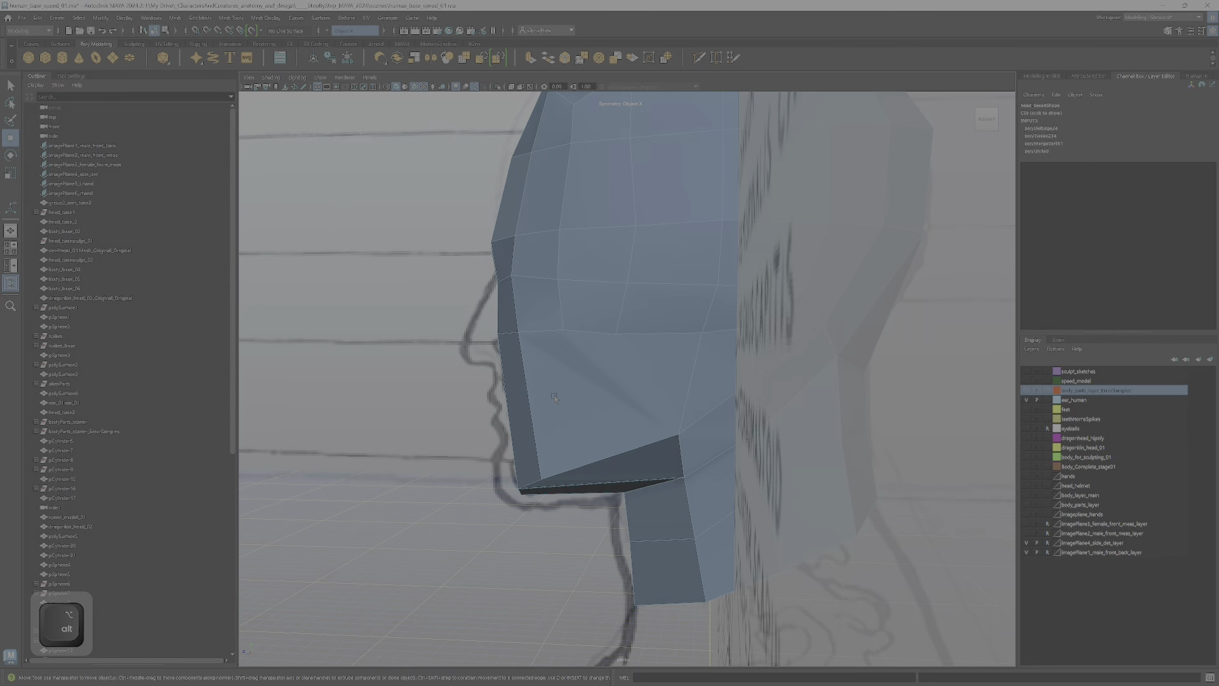
pyautogui.keyDown('alt'); pyautogui.moveTo(780, 400); pyautogui.dragTo(703, 348); pyautogui.keyUp('alt')
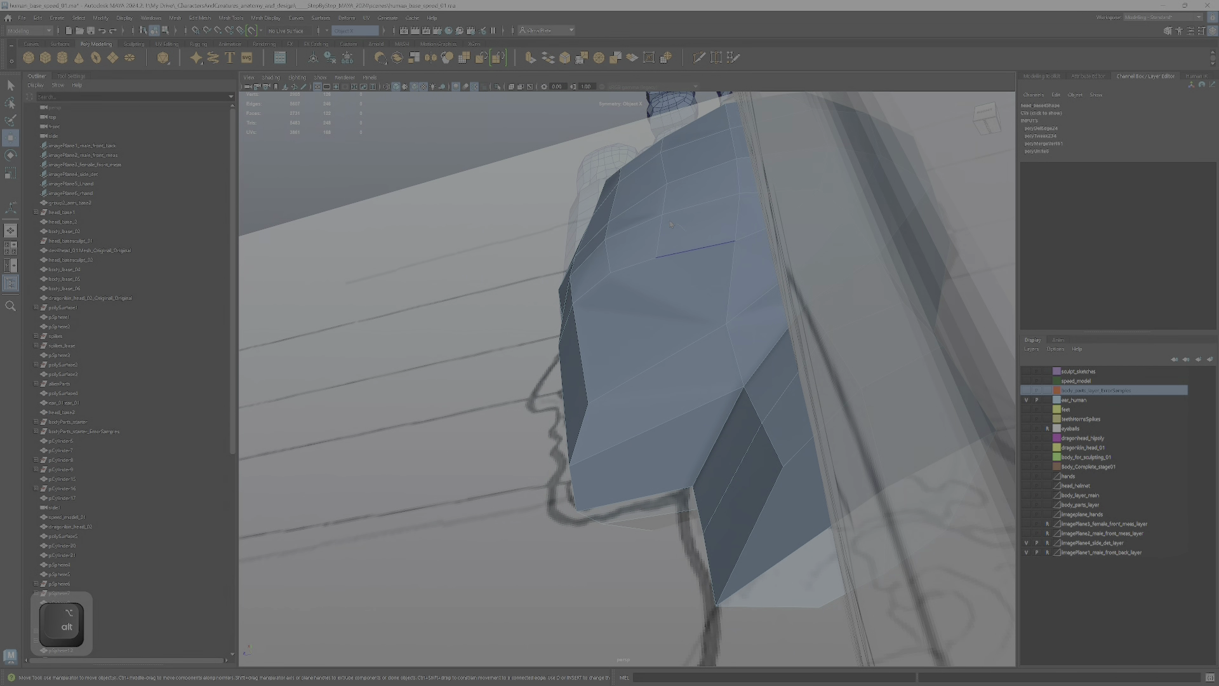
pyautogui.moveTo(671, 224); pyautogui.dragTo(656, 240, button='right')
pyautogui.click(657, 263)
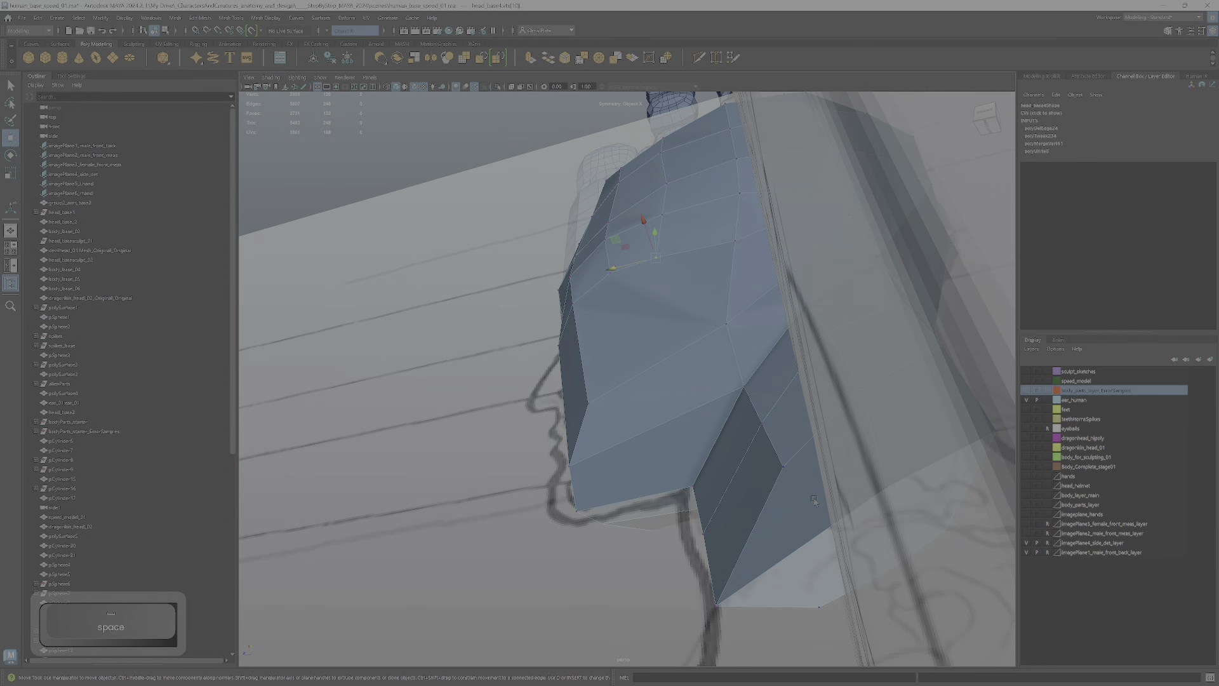
pyautogui.press('space')
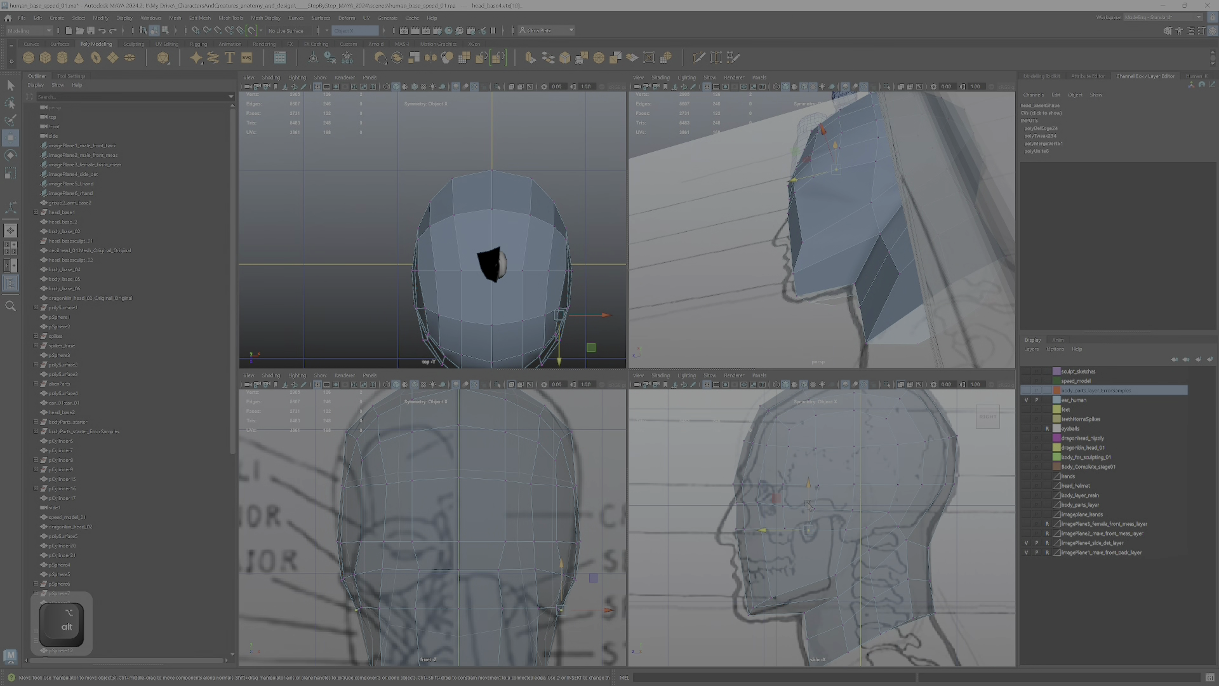
pyautogui.press('space')
pyautogui.keyDown('alt'); pyautogui.moveTo(582, 382); pyautogui.dragTo(614, 365, button='middle'); pyautogui.keyUp('alt')
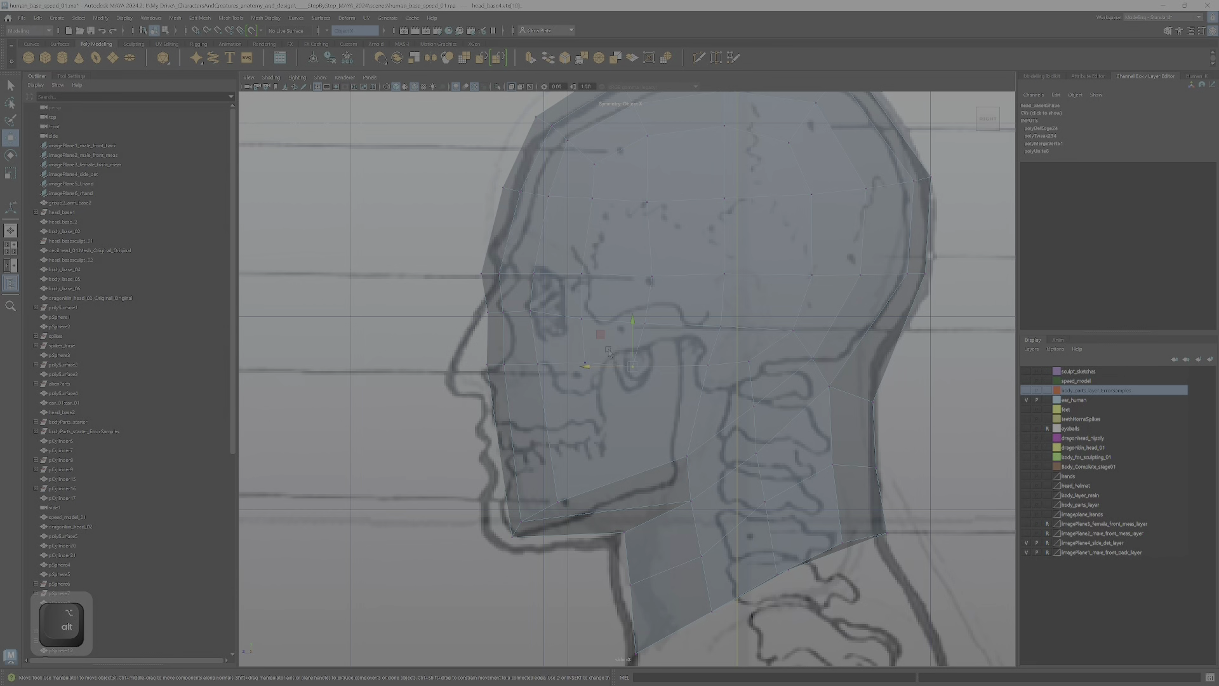
pyautogui.moveTo(608, 350)
pyautogui.mouseDown()
pyautogui.moveTo(610, 312)
pyautogui.moveTo(626, 343)
pyautogui.mouseUp()
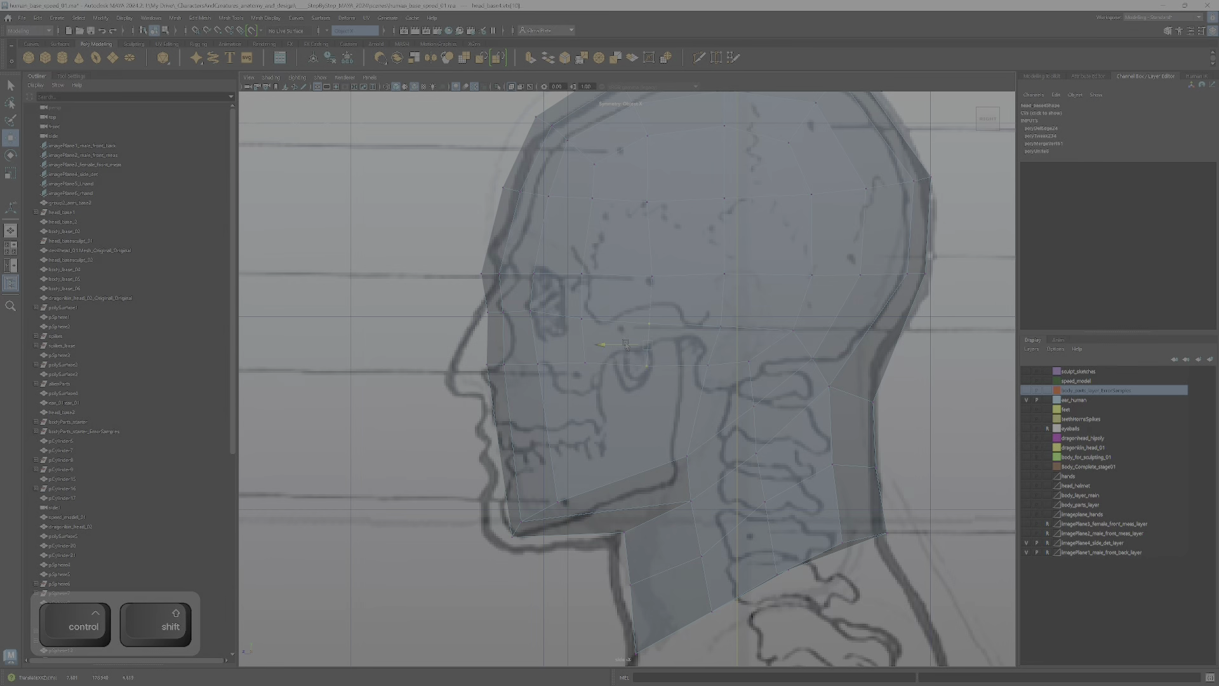
# - Add the vertices above the cheek point to the selection and shift the column slightly toward the back of the head
pyautogui.keyDown('shift'); pyautogui.click(647, 202); pyautogui.keyUp('shift')
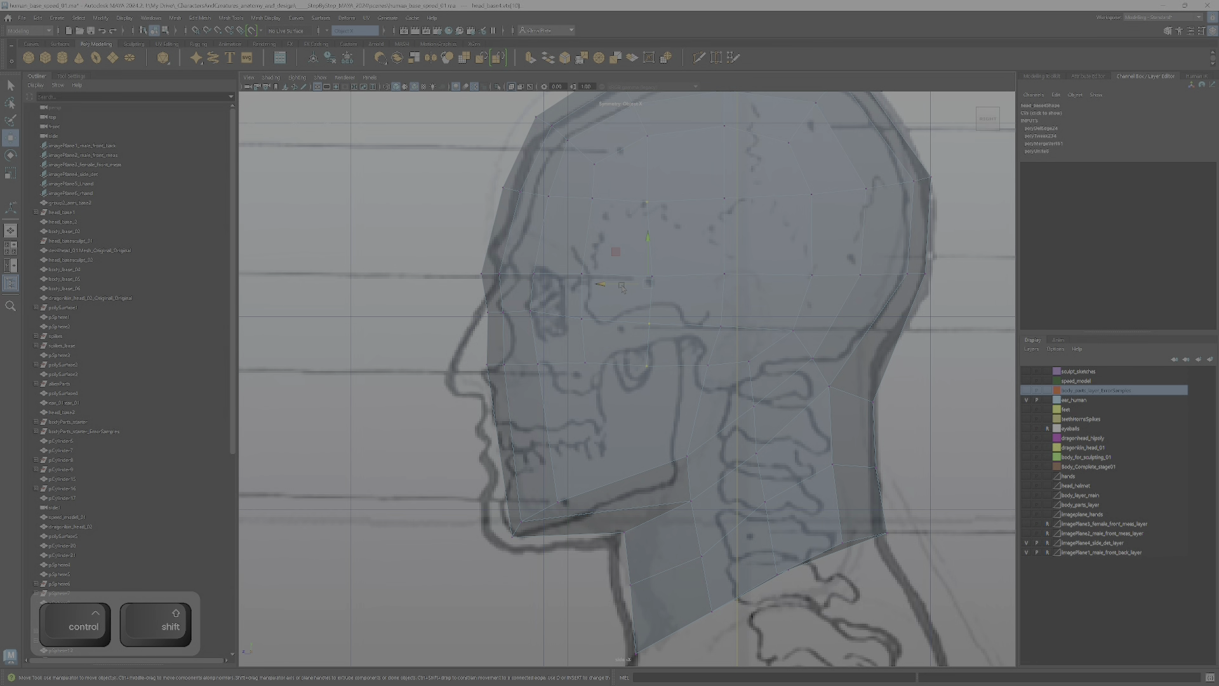
pyautogui.keyDown('ctrl'); pyautogui.keyDown('shift'); pyautogui.moveTo(621, 284); pyautogui.dragTo(629, 285); pyautogui.keyUp('shift'); pyautogui.keyUp('ctrl')
pyautogui.hotkey('ctrl', 'z')
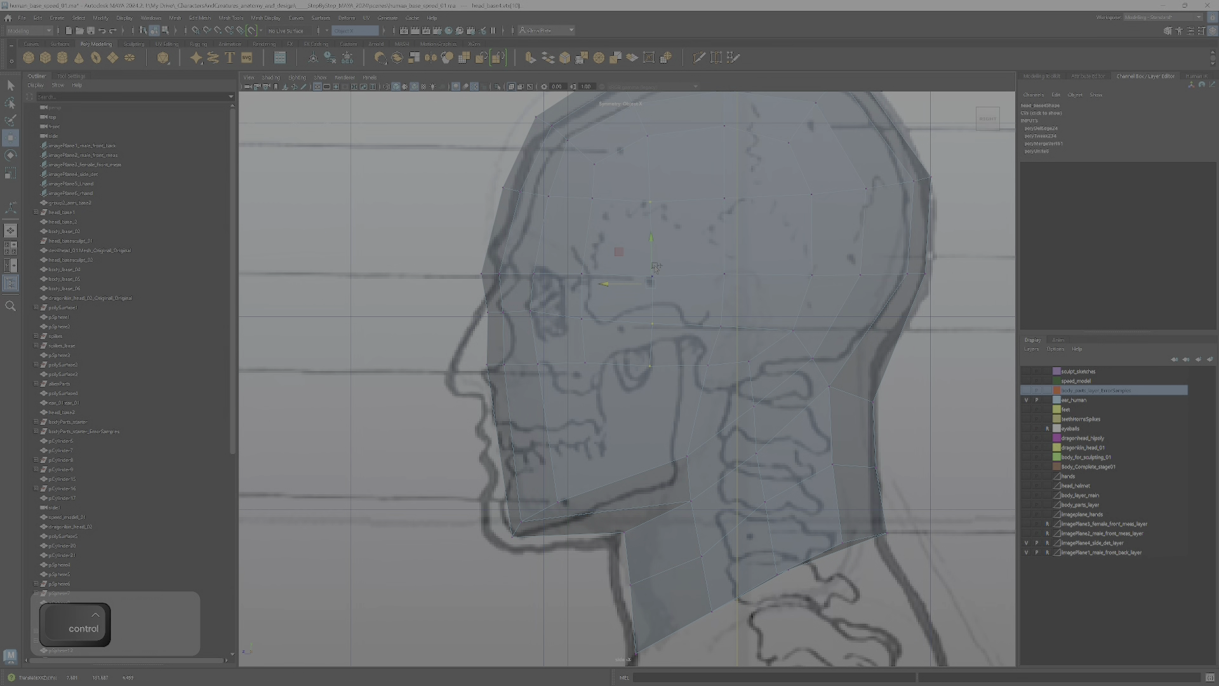
pyautogui.keyDown('ctrl'); pyautogui.keyDown('shift'); pyautogui.moveTo(626, 285); pyautogui.dragTo(634, 284); pyautogui.keyUp('shift'); pyautogui.keyUp('ctrl')
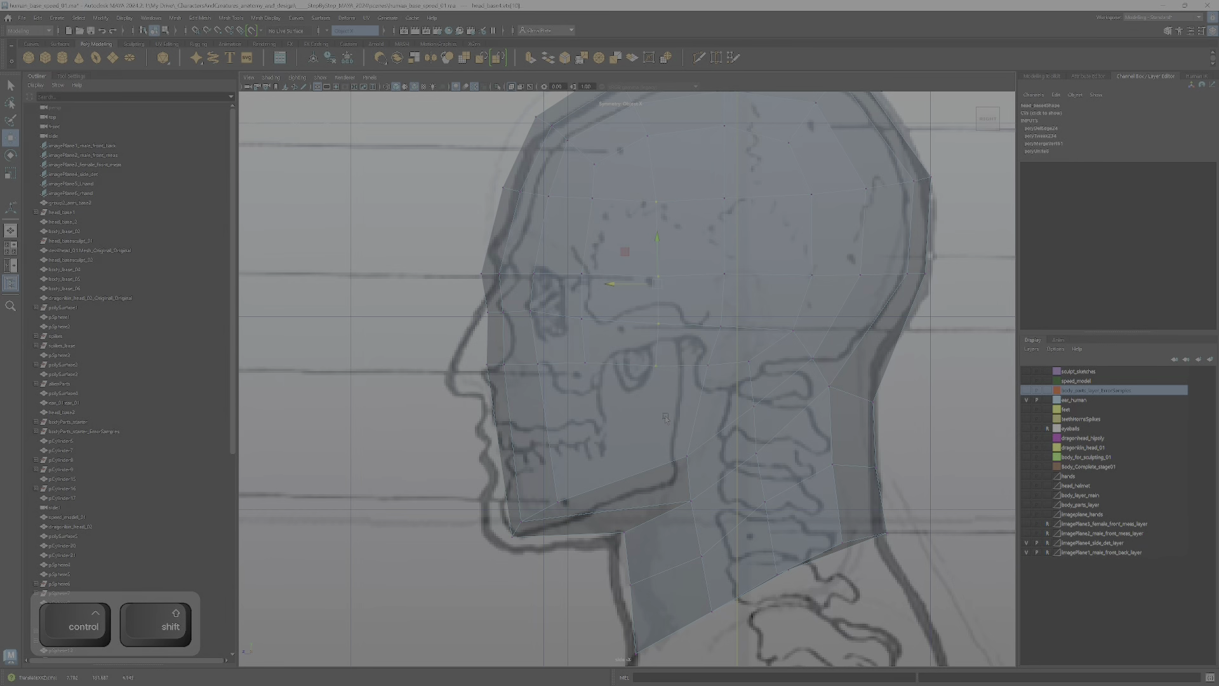
# - Cut a new edge line with Multi-Cut from the rear cheek vertex down across the jaw edge to the underside of the jaw
pyautogui.click(1040, 76)
pyautogui.click(1121, 365)
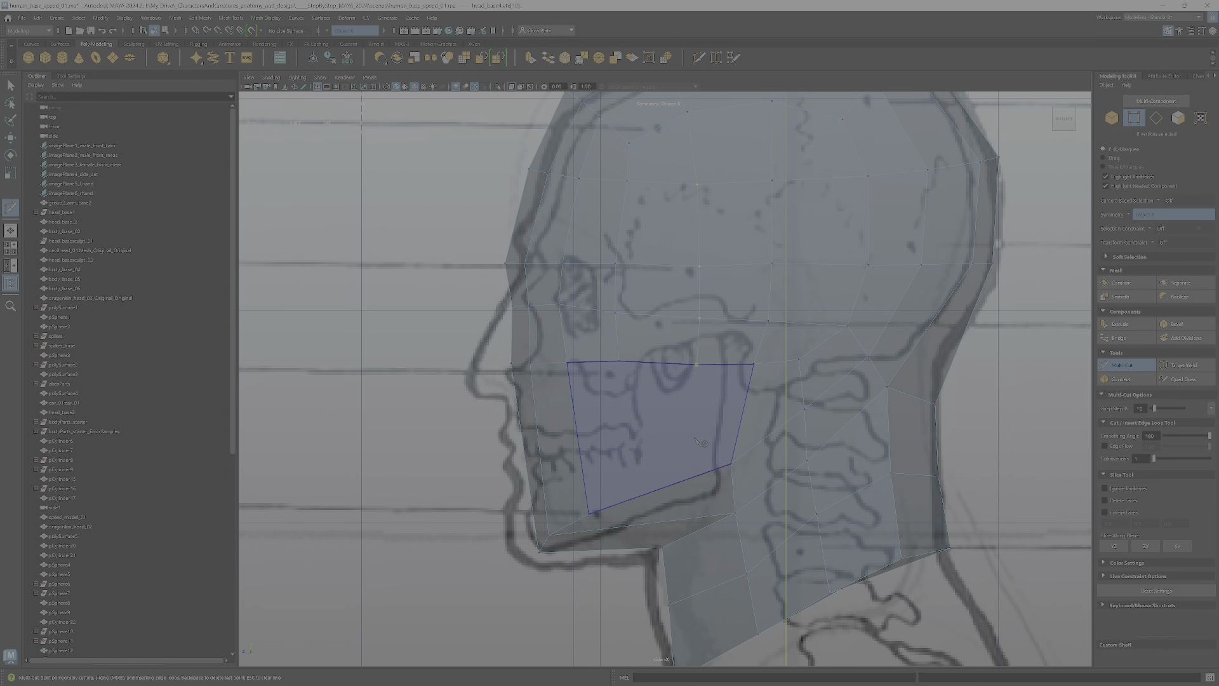
pyautogui.click(682, 481)
pyautogui.press('space')
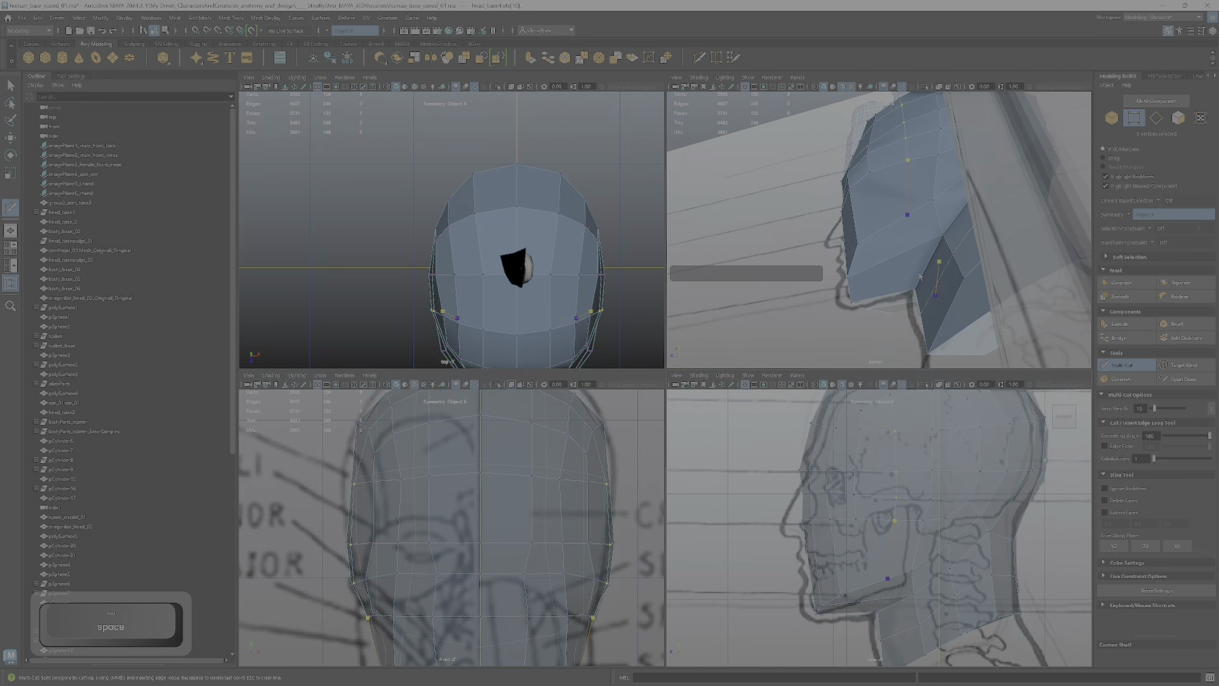
pyautogui.keyDown('alt'); pyautogui.moveTo(919, 277); pyautogui.dragTo(920, 244); pyautogui.keyUp('alt')
pyautogui.keyDown('alt'); pyautogui.moveTo(921, 244); pyautogui.dragTo(1016, 206, button='right'); pyautogui.keyUp('alt')
pyautogui.keyDown('alt'); pyautogui.moveTo(1016, 207); pyautogui.dragTo(936, 227, button='middle'); pyautogui.keyUp('alt')
pyautogui.keyDown('alt'); pyautogui.moveTo(936, 227); pyautogui.dragTo(914, 237, button='right'); pyautogui.keyUp('alt')
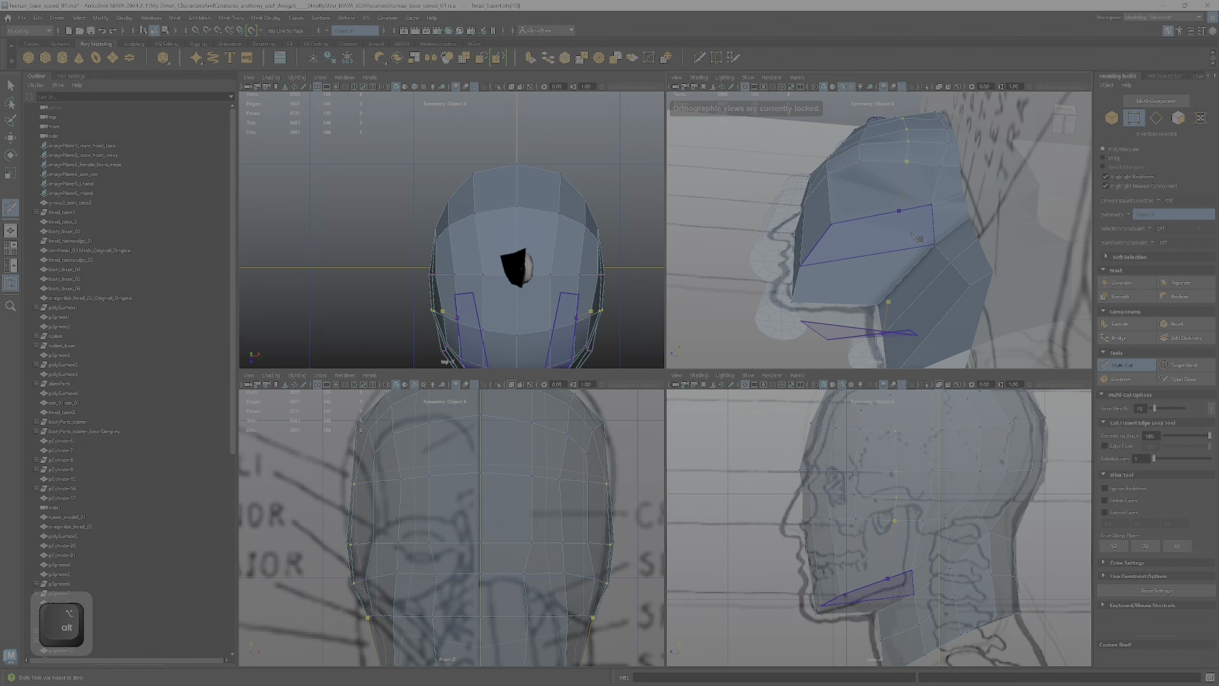
pyautogui.press('space')
pyautogui.keyDown('alt'); pyautogui.moveTo(721, 355); pyautogui.dragTo(746, 357); pyautogui.keyUp('alt')
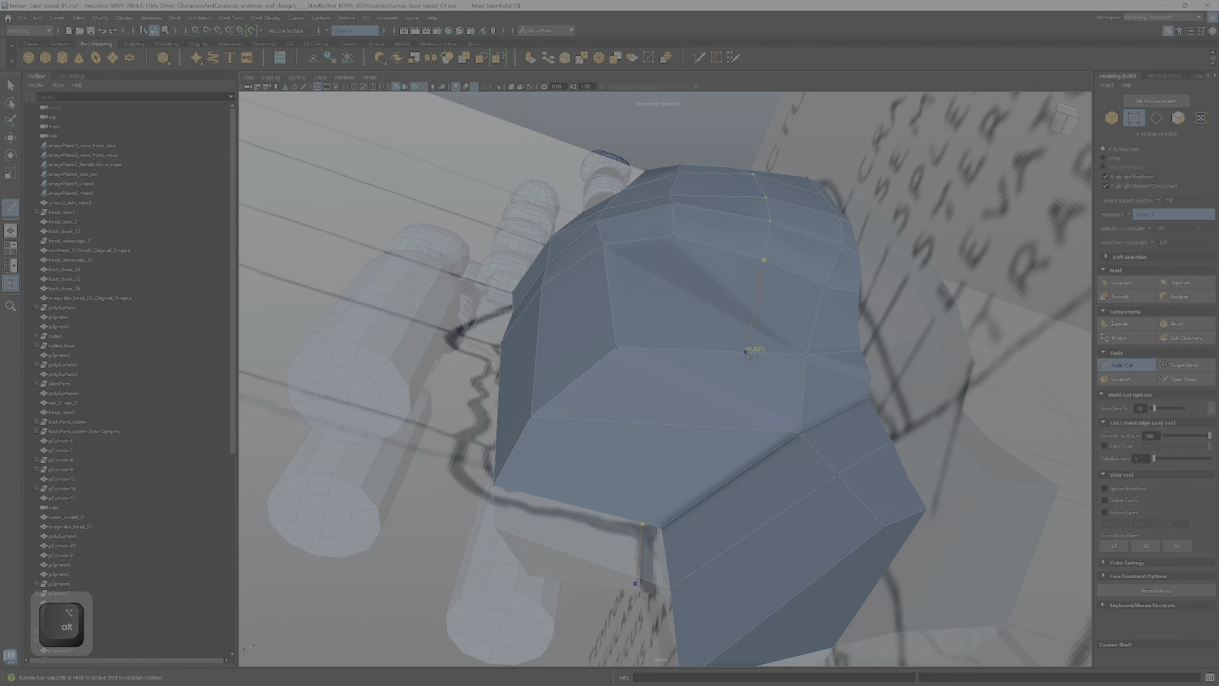
pyautogui.keyDown('alt'); pyautogui.moveTo(748, 354); pyautogui.dragTo(672, 436); pyautogui.keyUp('alt')
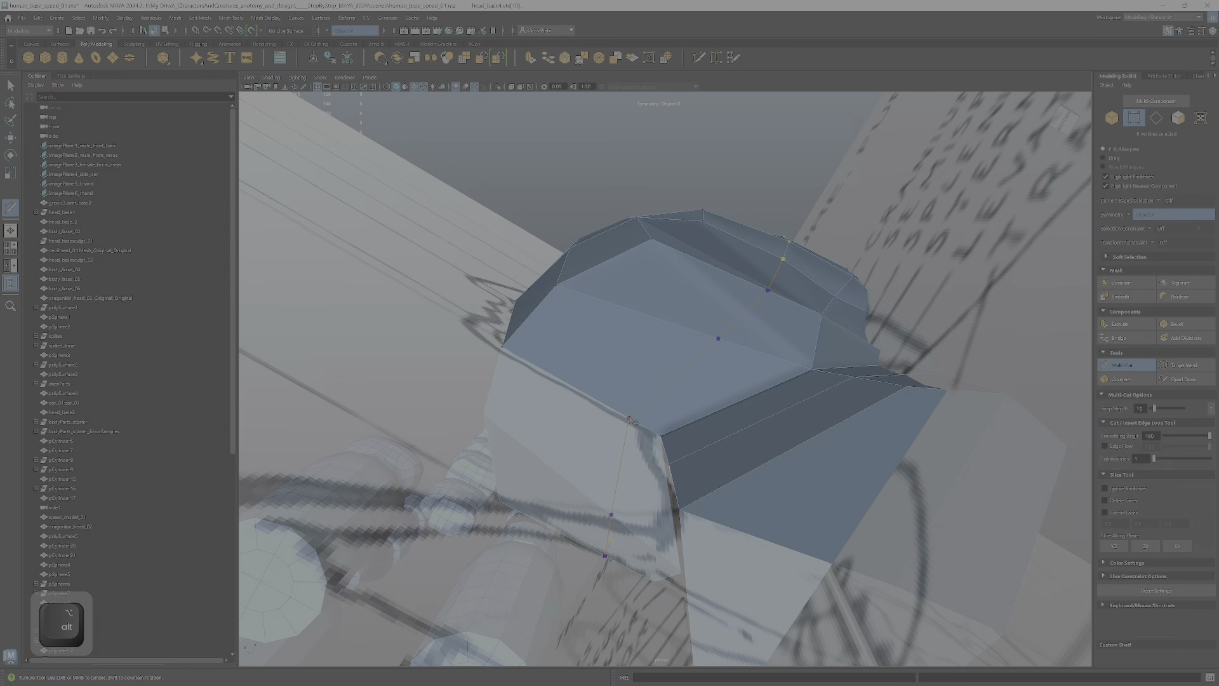
pyautogui.keyDown('alt'); pyautogui.moveTo(705, 340); pyautogui.dragTo(651, 255); pyautogui.keyUp('alt')
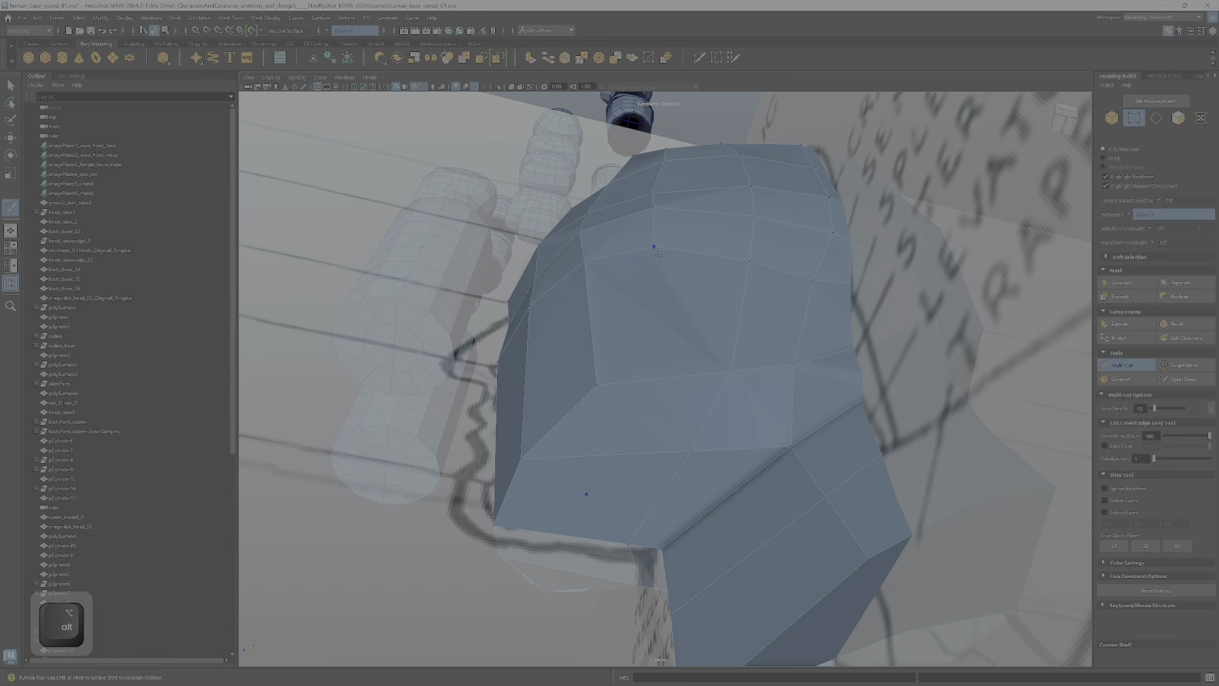
# - Cut a second edge line from the front cheek vertex down across the jaw edge to the jaw's underside
pyautogui.click(654, 247)
pyautogui.click(658, 378)
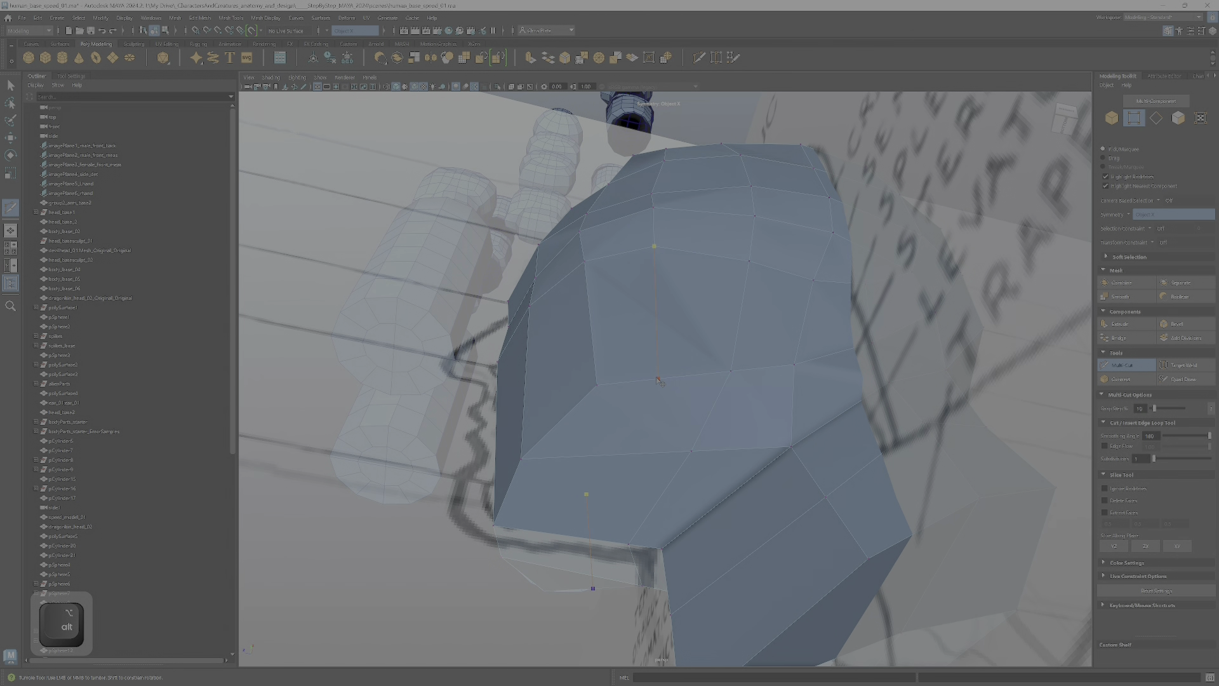
pyautogui.click(611, 455)
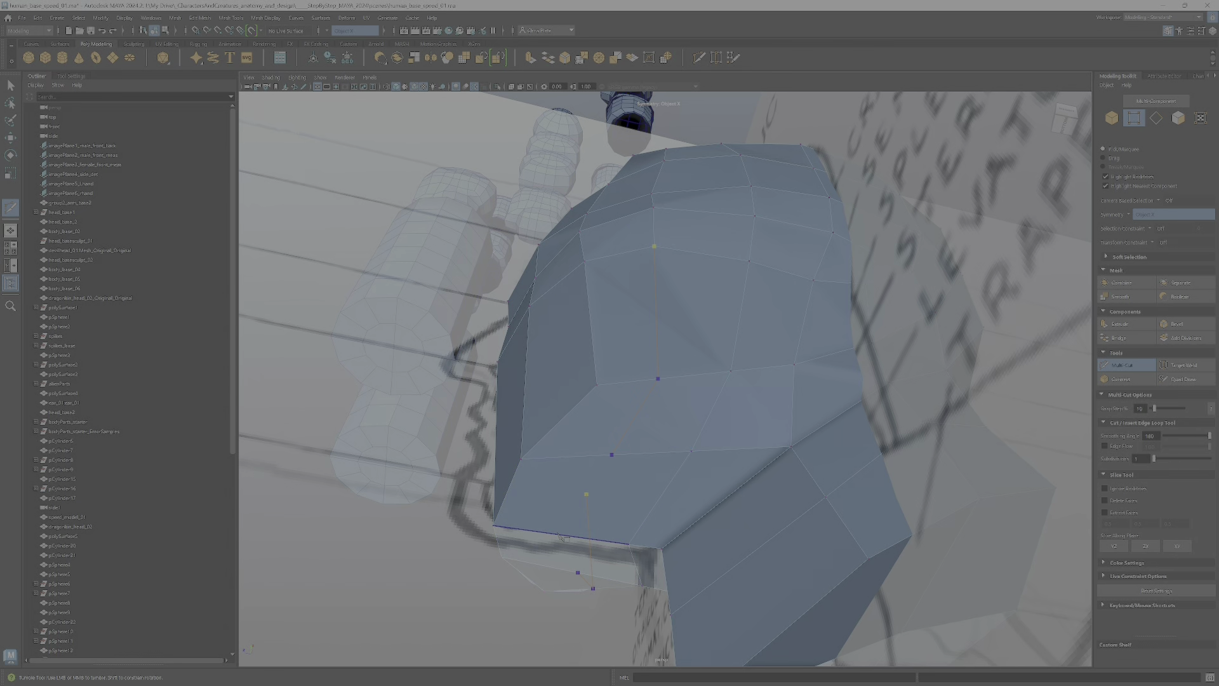
pyautogui.press('Return')
# - Cut a horizontal edge at mouth level across the front of the lower face, from the center line to the front side edge
pyautogui.keyDown('alt'); pyautogui.moveTo(800, 413); pyautogui.dragTo(780, 496); pyautogui.keyUp('alt')
pyautogui.keyDown('alt'); pyautogui.moveTo(781, 496); pyautogui.dragTo(747, 486, button='right'); pyautogui.keyUp('alt')
pyautogui.keyDown('alt'); pyautogui.moveTo(748, 487); pyautogui.dragTo(751, 355); pyautogui.keyUp('alt')
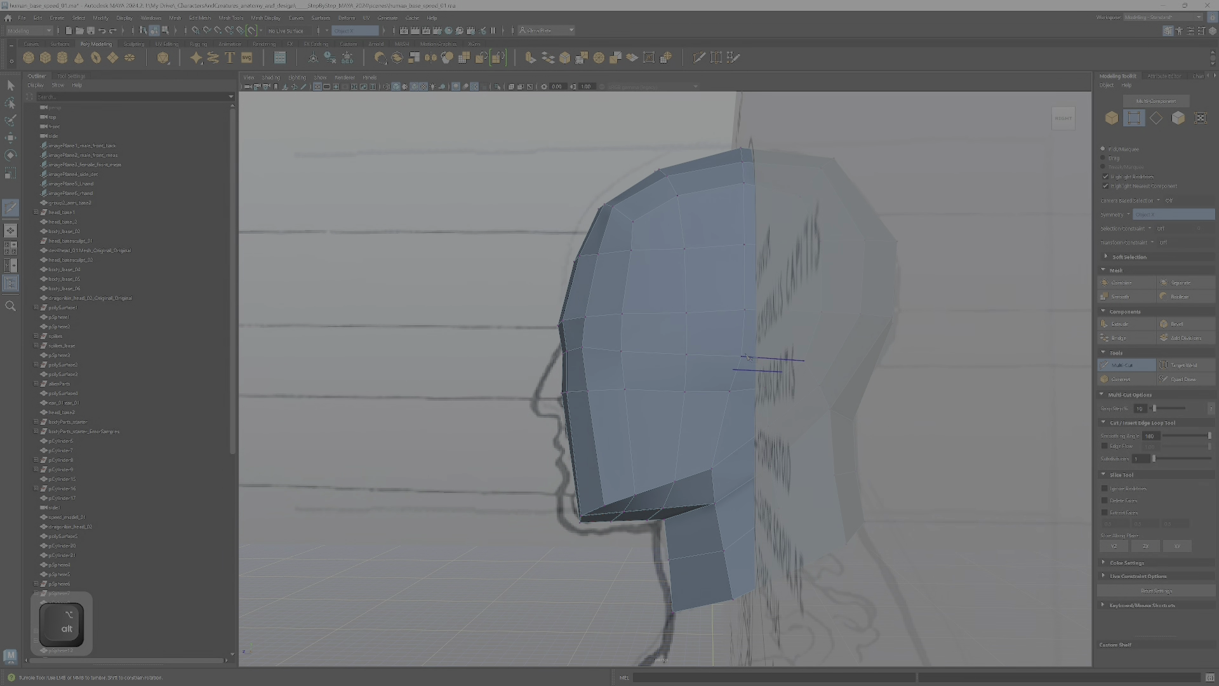
pyautogui.moveTo(609, 468)
pyautogui.keyDown('alt'); pyautogui.mouseDown()
pyautogui.moveTo(625, 462)
pyautogui.moveTo(616, 466)
pyautogui.mouseUp(); pyautogui.keyUp('alt')
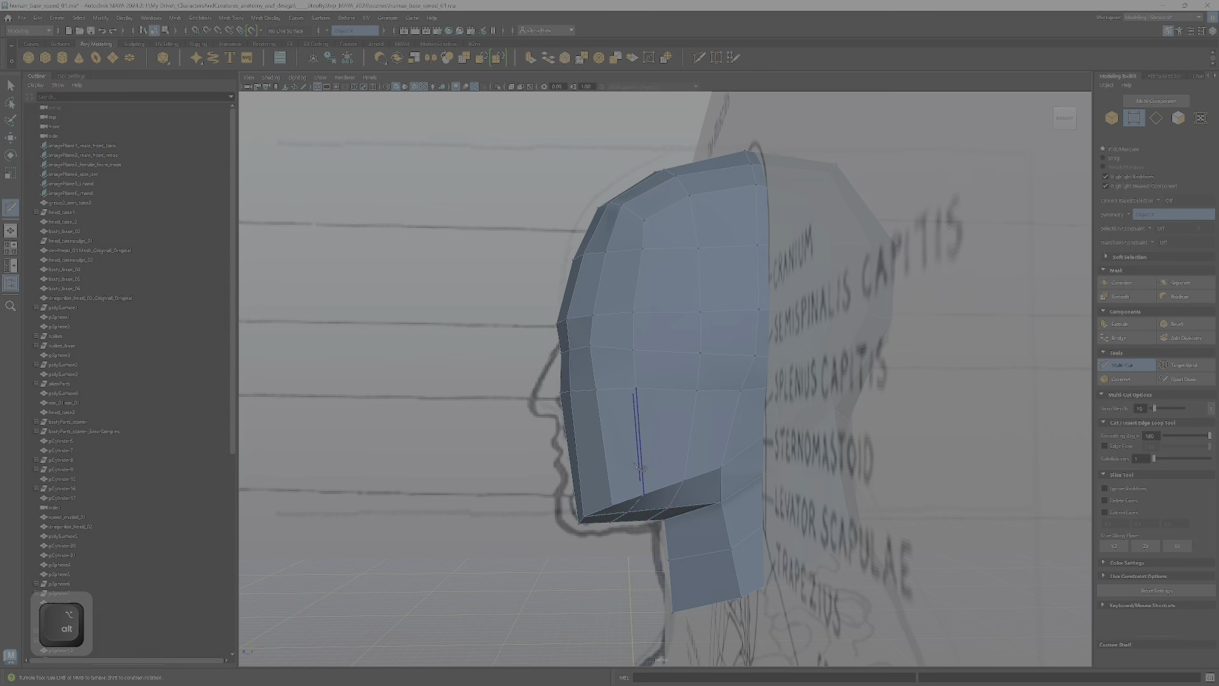
pyautogui.keyDown('alt'); pyautogui.moveTo(627, 417); pyautogui.dragTo(569, 450); pyautogui.keyUp('alt')
pyautogui.keyDown('alt'); pyautogui.moveTo(568, 450); pyautogui.dragTo(563, 443, button='middle'); pyautogui.keyUp('alt')
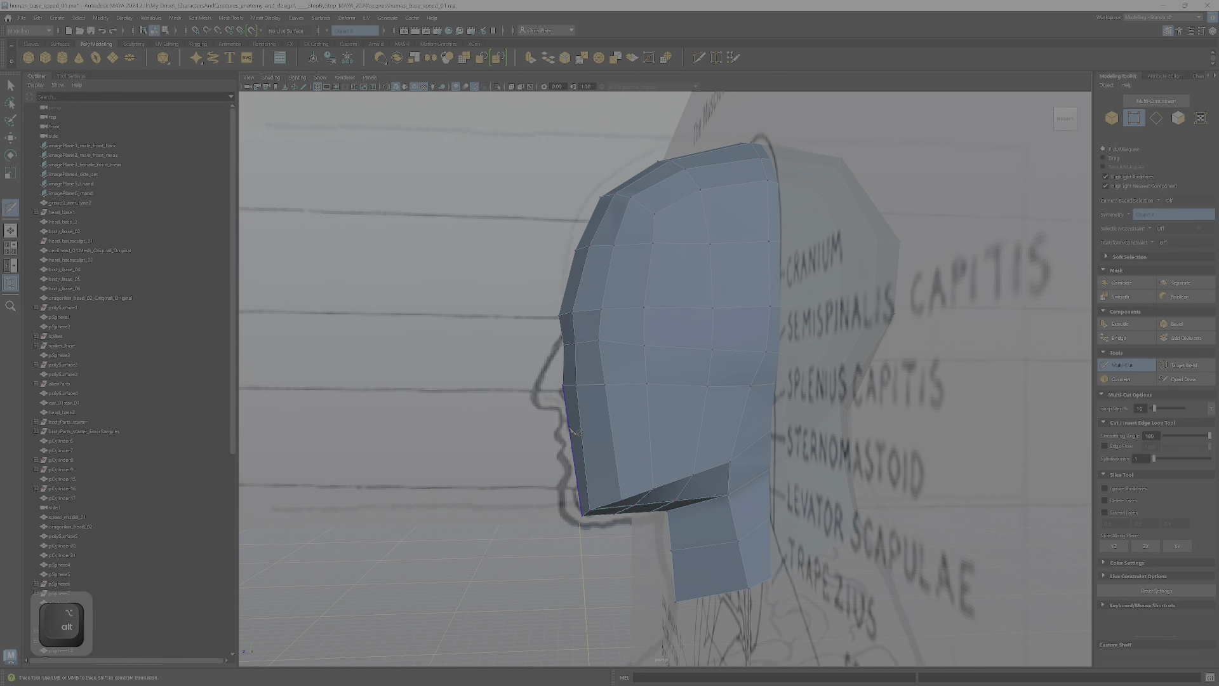
pyautogui.keyDown('alt'); pyautogui.moveTo(600, 434); pyautogui.dragTo(587, 439); pyautogui.keyUp('alt')
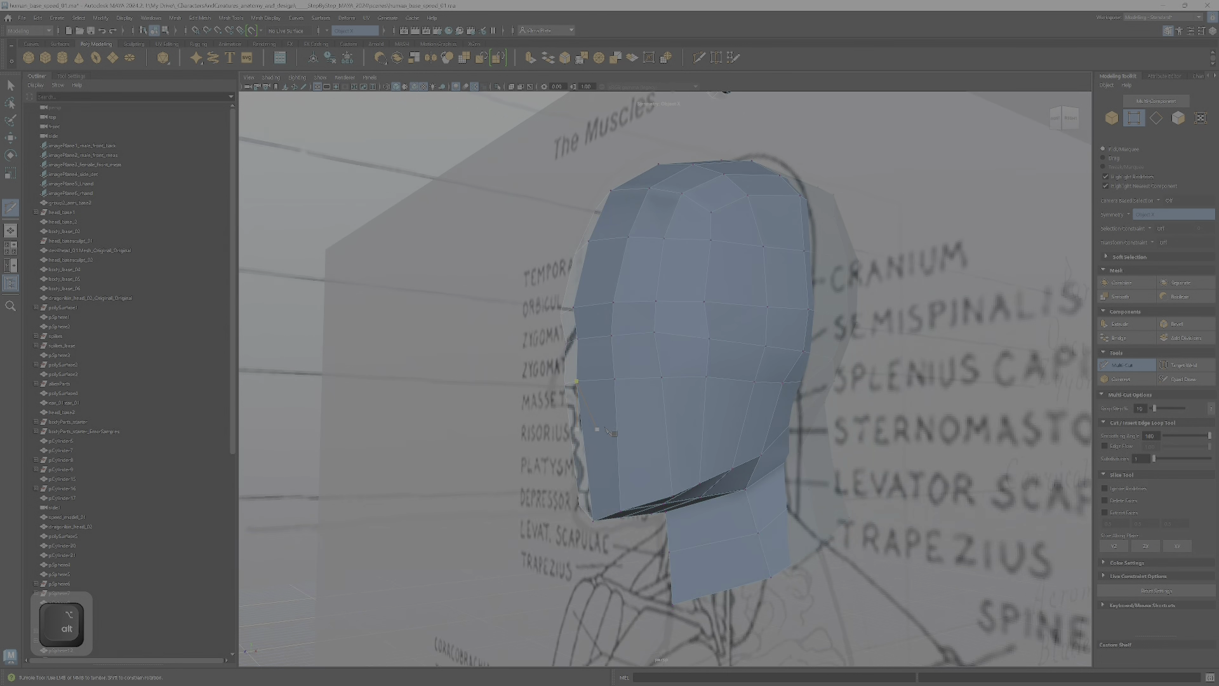
pyautogui.keyDown('alt'); pyautogui.moveTo(588, 439); pyautogui.dragTo(579, 445, button='right'); pyautogui.keyUp('alt')
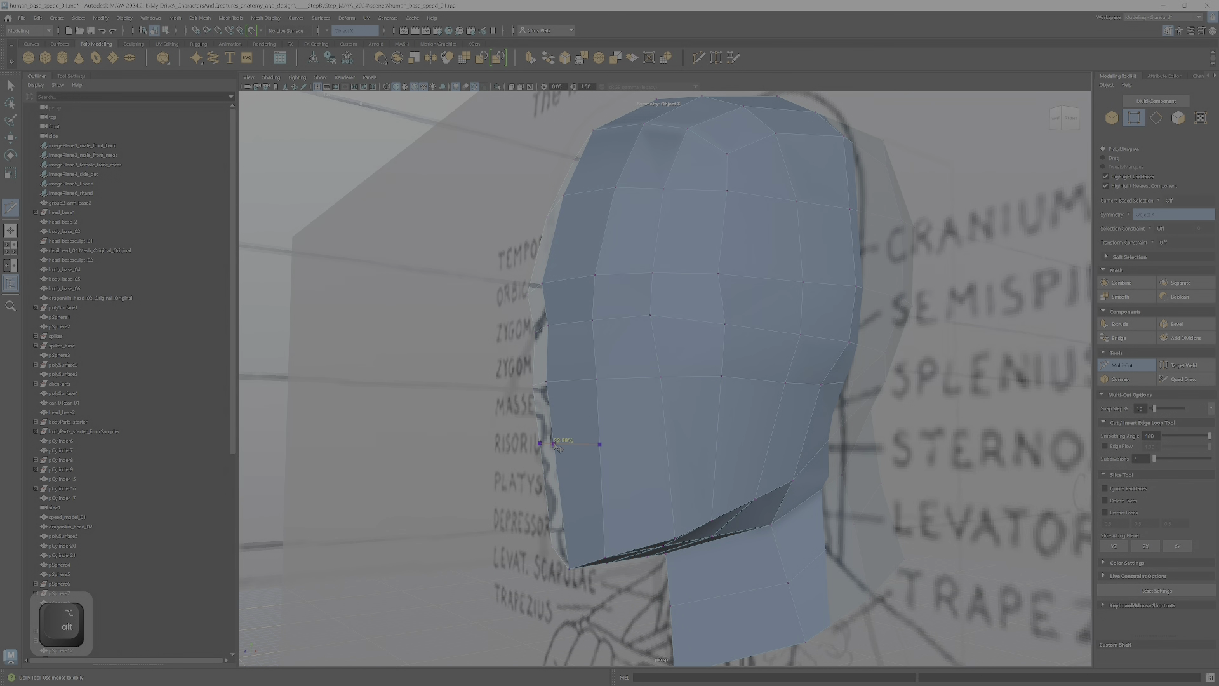
pyautogui.press('Return')
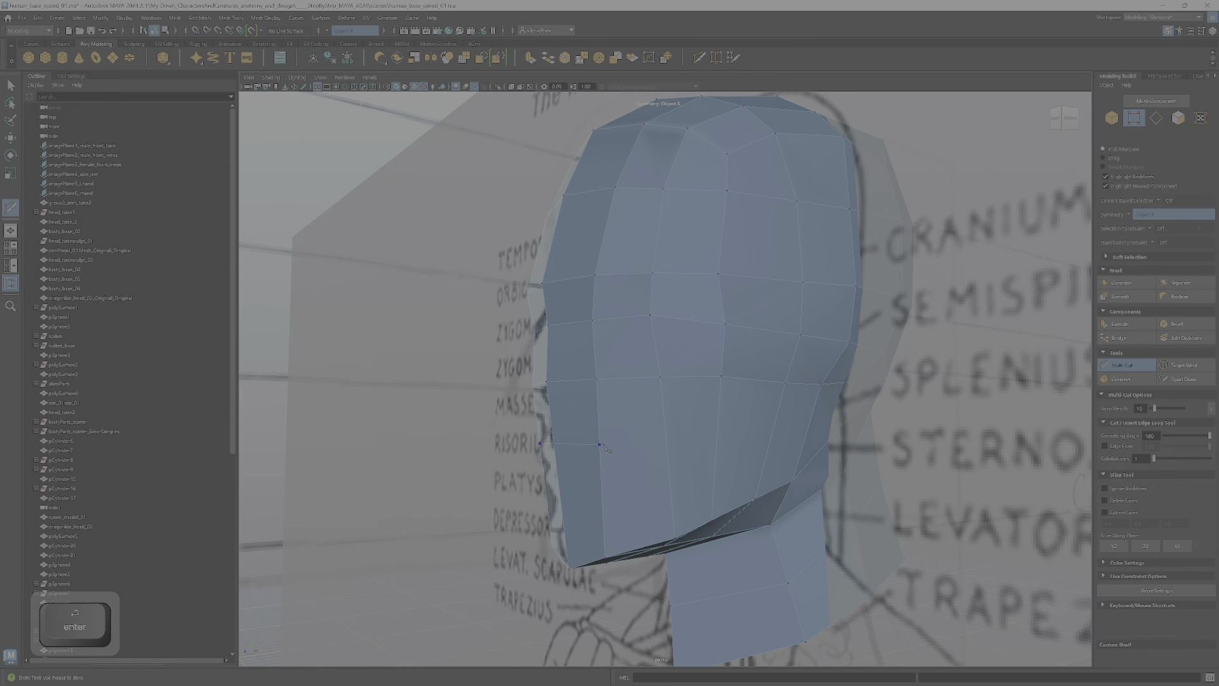
# - Extend the mouth-level edge cut from the front side edge back across the cheek with Multi-Cut
pyautogui.click(600, 444)
pyautogui.click(666, 442)
pyautogui.keyDown('alt'); pyautogui.moveTo(722, 438); pyautogui.dragTo(713, 432); pyautogui.keyUp('alt')
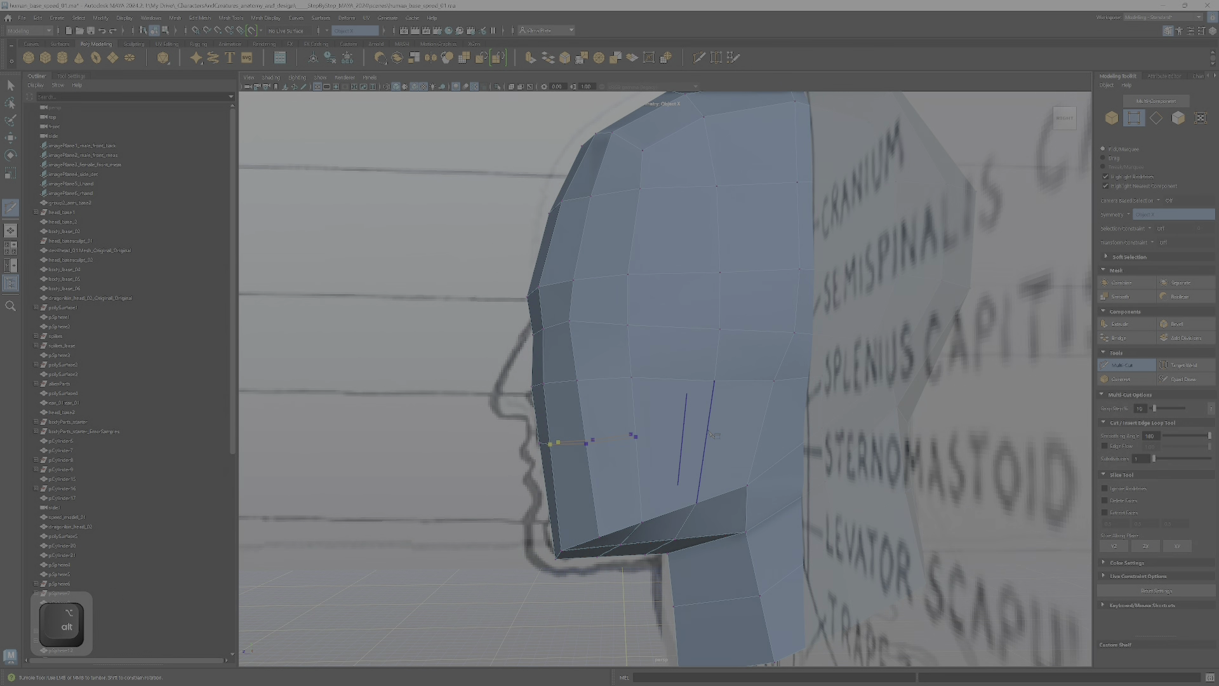
pyautogui.click(713, 432)
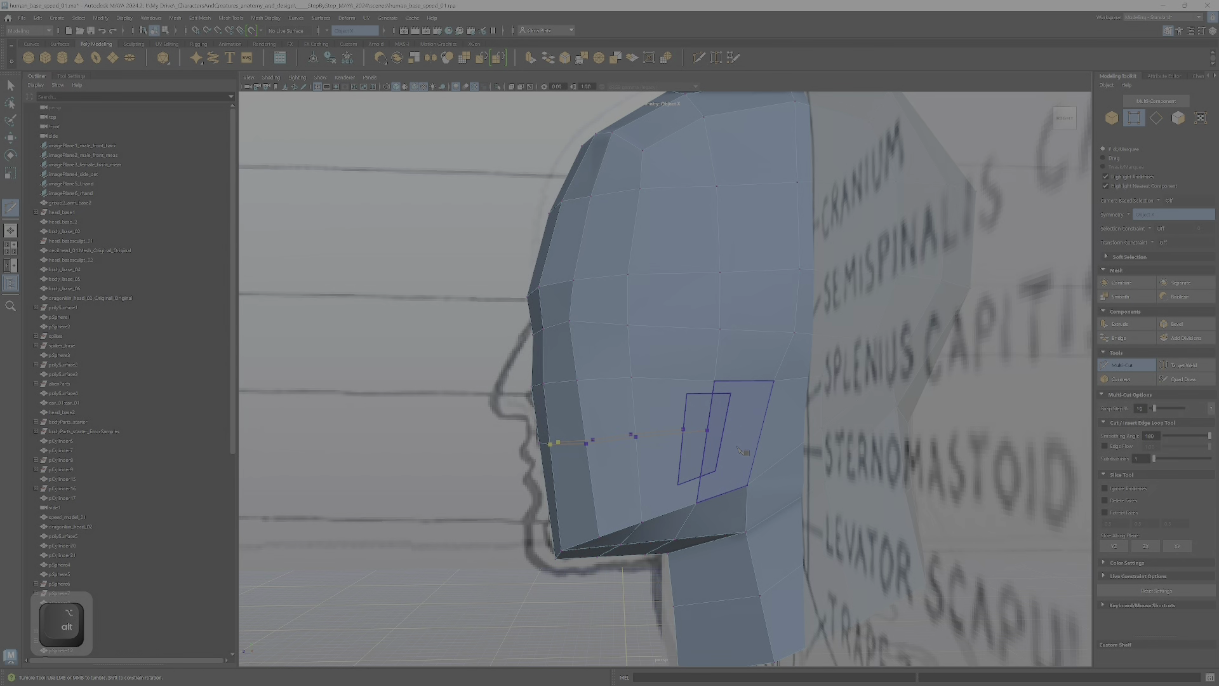
pyautogui.press('Return')
# - Cut a second horizontal edge below the mouth line, from the face's center line back to the cheek edge
pyautogui.keyDown('alt'); pyautogui.moveTo(692, 424); pyautogui.dragTo(597, 491); pyautogui.keyUp('alt')
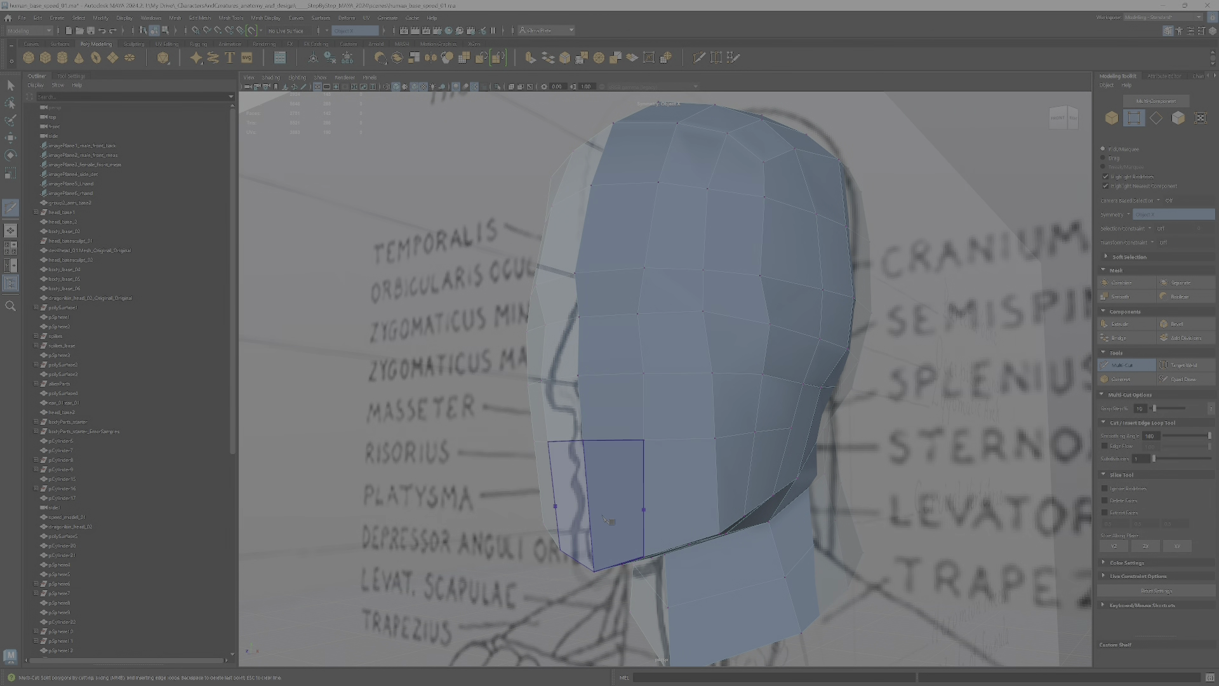
pyautogui.press('Return')
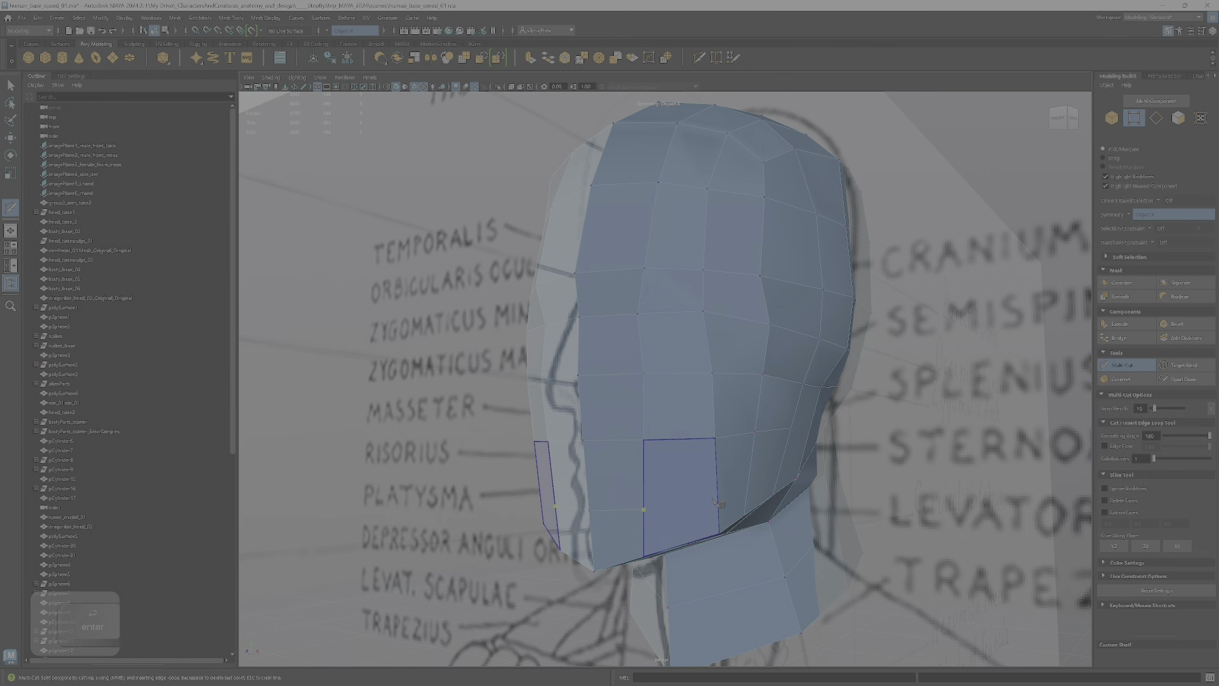
pyautogui.keyDown('alt'); pyautogui.moveTo(646, 512); pyautogui.dragTo(673, 495); pyautogui.keyUp('alt')
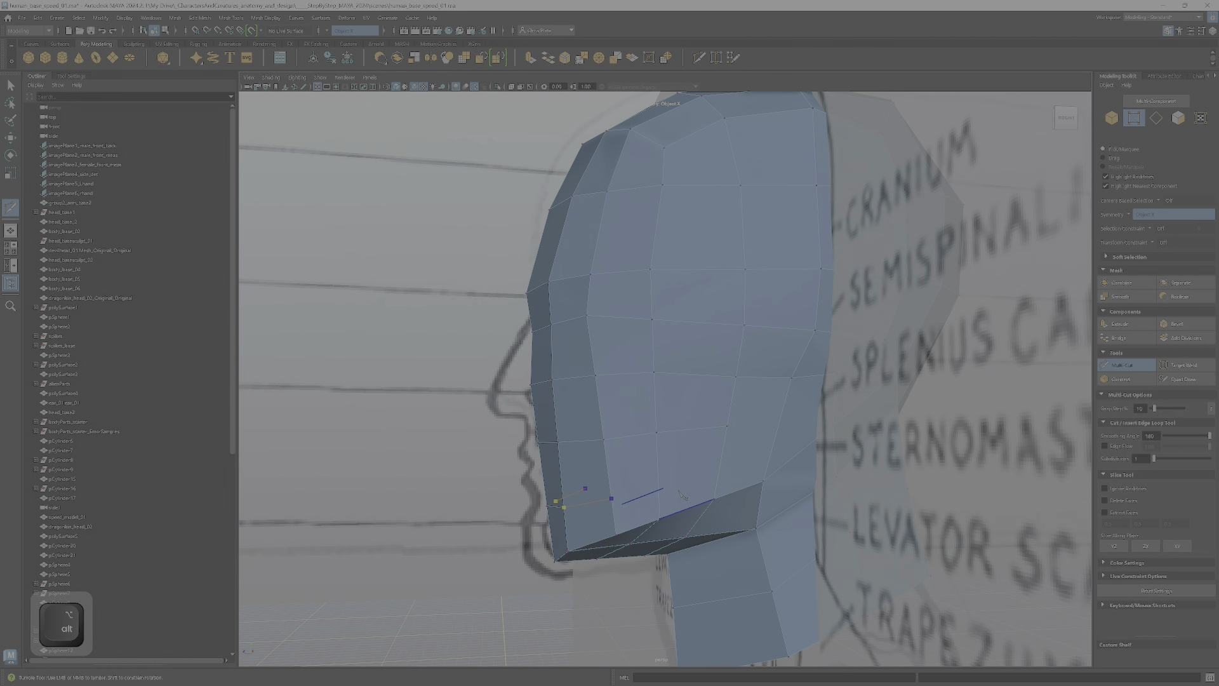
pyautogui.click(659, 487)
# - Examine the jaw, neck and back-of-head topology from the side, rear and underneath
pyautogui.keyDown('alt'); pyautogui.moveTo(553, 478); pyautogui.dragTo(508, 495); pyautogui.keyUp('alt')
pyautogui.keyDown('alt'); pyautogui.moveTo(507, 495); pyautogui.dragTo(687, 526, button='right'); pyautogui.keyUp('alt')
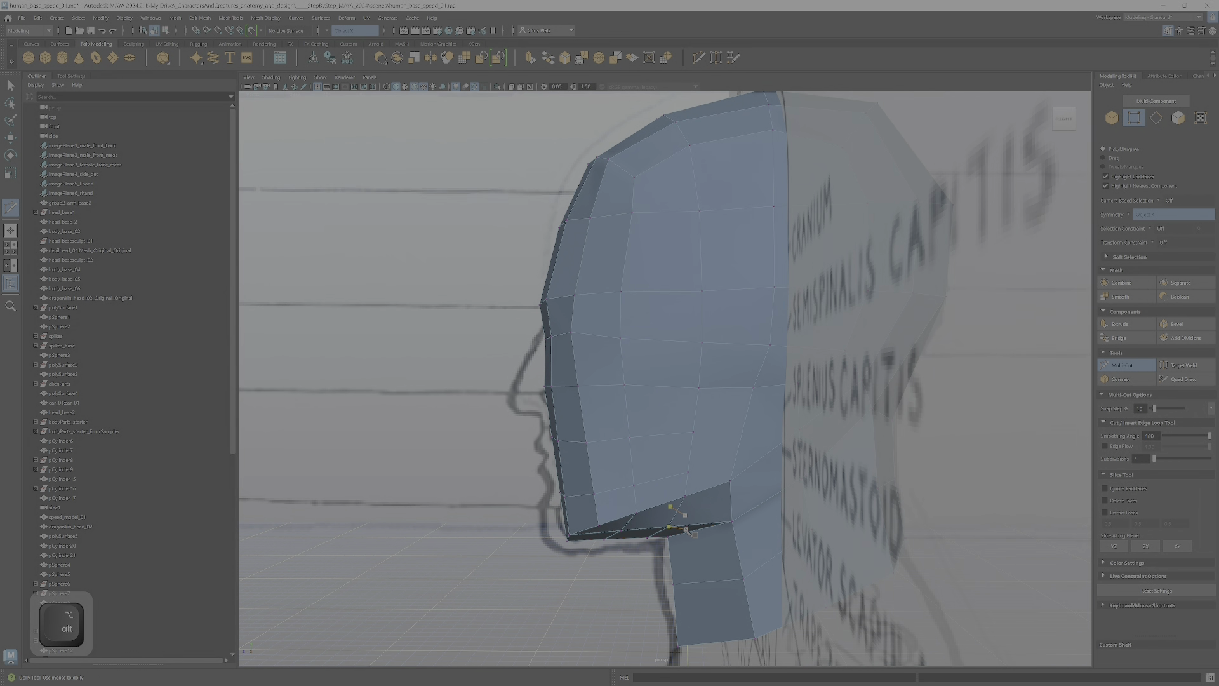
pyautogui.keyDown('alt'); pyautogui.moveTo(690, 532); pyautogui.dragTo(762, 431); pyautogui.keyUp('alt')
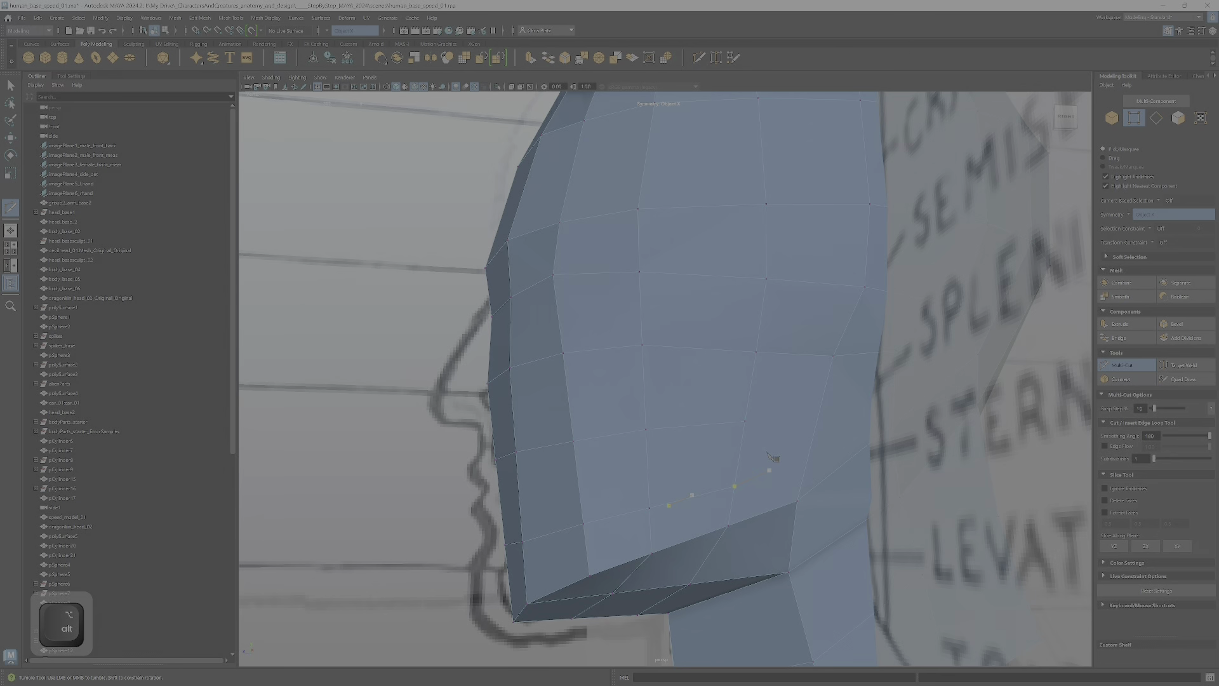
pyautogui.keyDown('alt'); pyautogui.moveTo(626, 505); pyautogui.dragTo(724, 476); pyautogui.keyUp('alt')
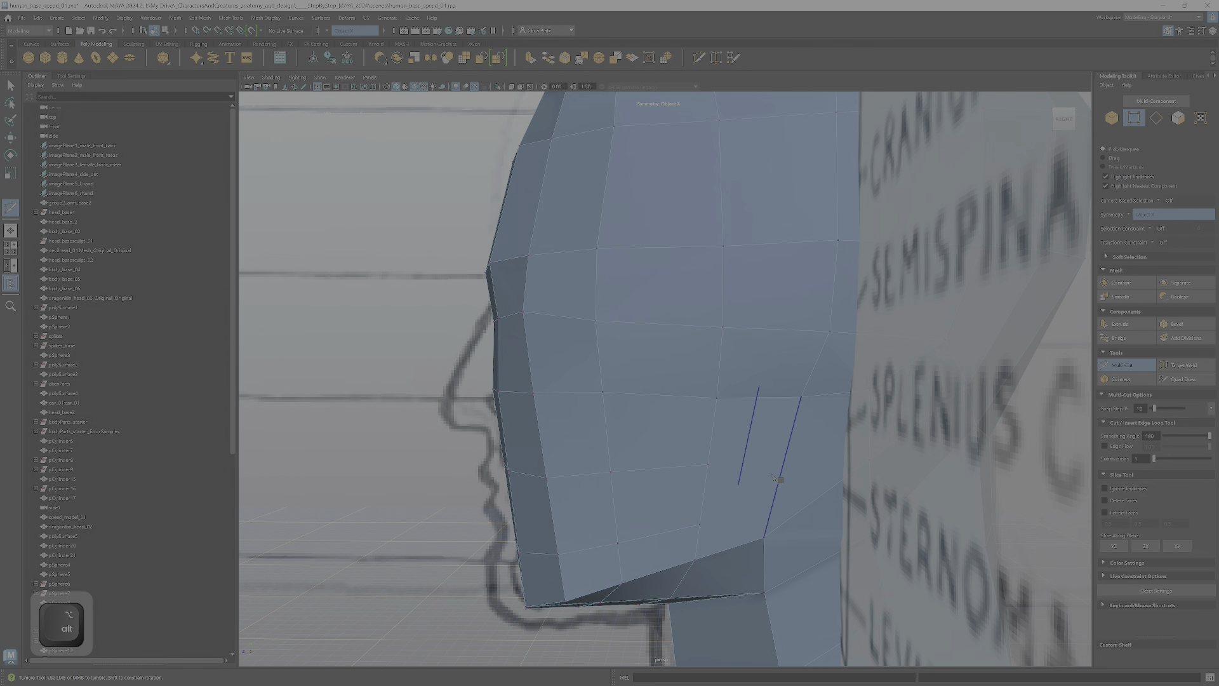
pyautogui.keyDown('alt'); pyautogui.moveTo(829, 464); pyautogui.dragTo(869, 457); pyautogui.keyUp('alt')
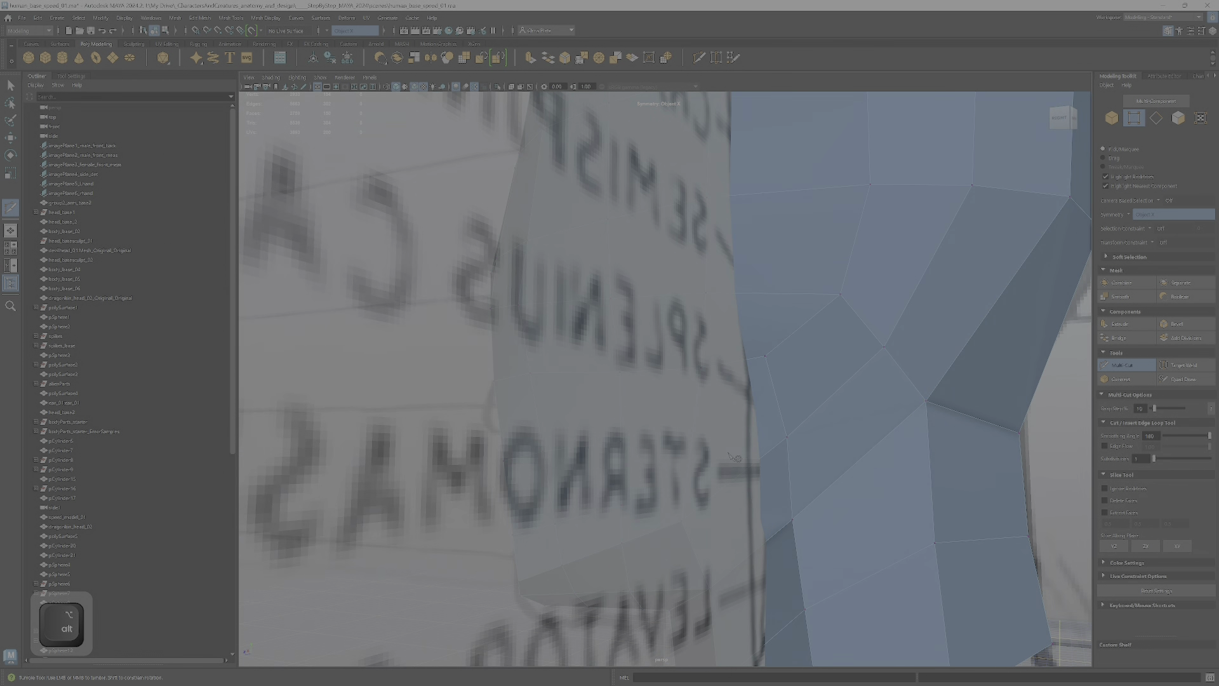
pyautogui.keyDown('alt'); pyautogui.moveTo(772, 447); pyautogui.dragTo(800, 452); pyautogui.keyUp('alt')
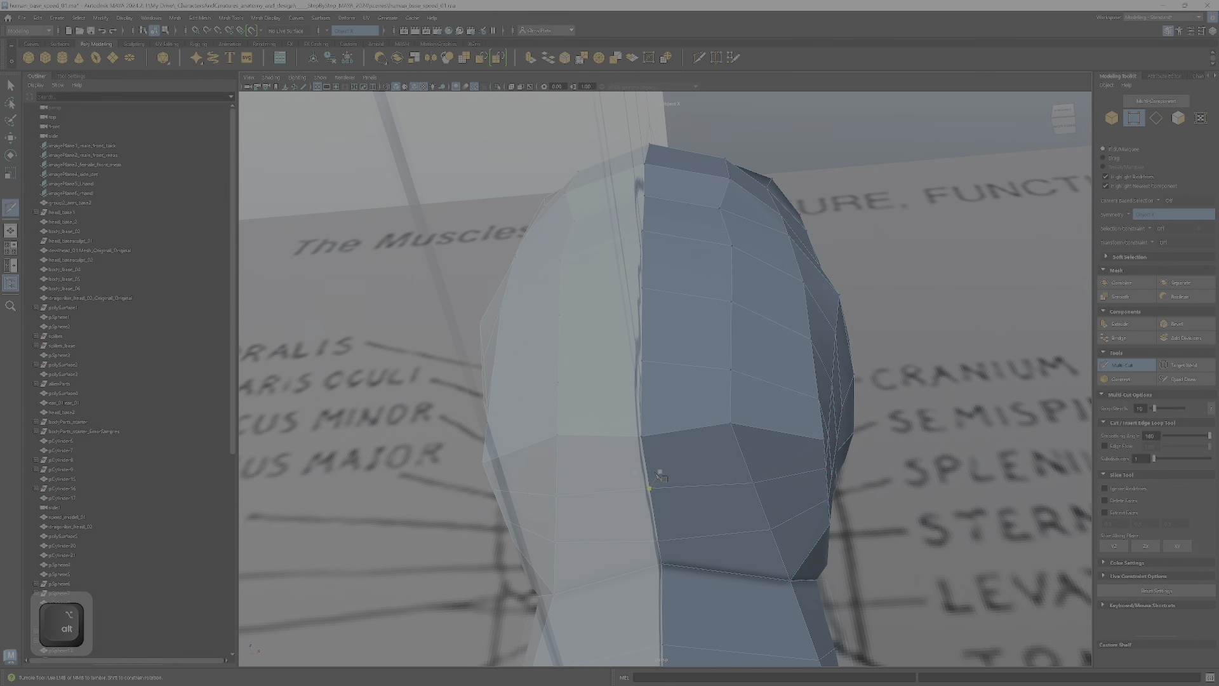
pyautogui.keyDown('alt'); pyautogui.moveTo(661, 473); pyautogui.dragTo(722, 449); pyautogui.keyUp('alt')
pyautogui.keyDown('alt'); pyautogui.moveTo(806, 388); pyautogui.dragTo(726, 400); pyautogui.keyUp('alt')
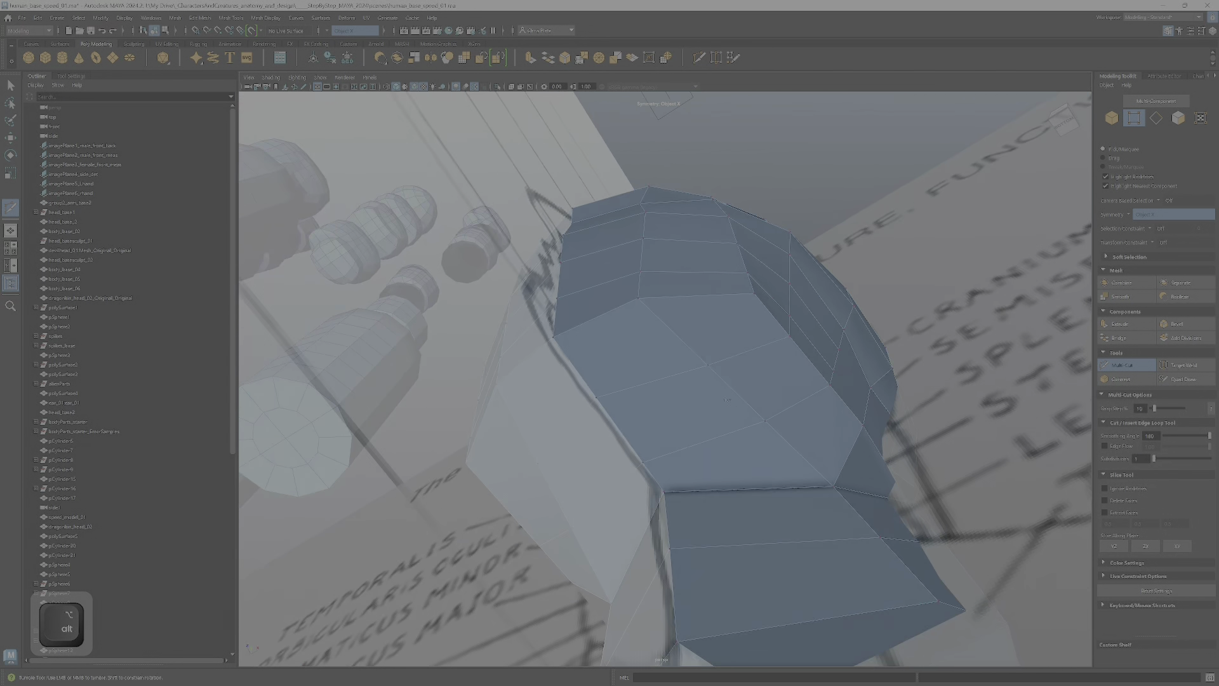
pyautogui.keyDown('alt'); pyautogui.moveTo(729, 456); pyautogui.dragTo(656, 507); pyautogui.keyUp('alt')
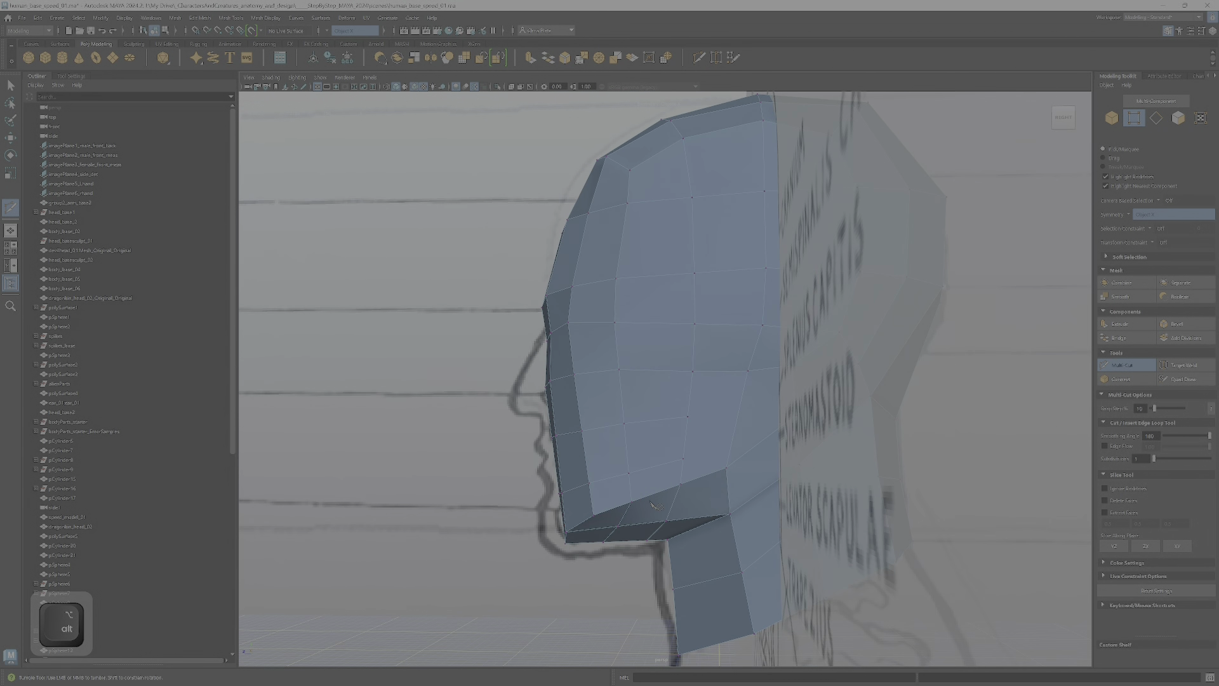
pyautogui.press('w')
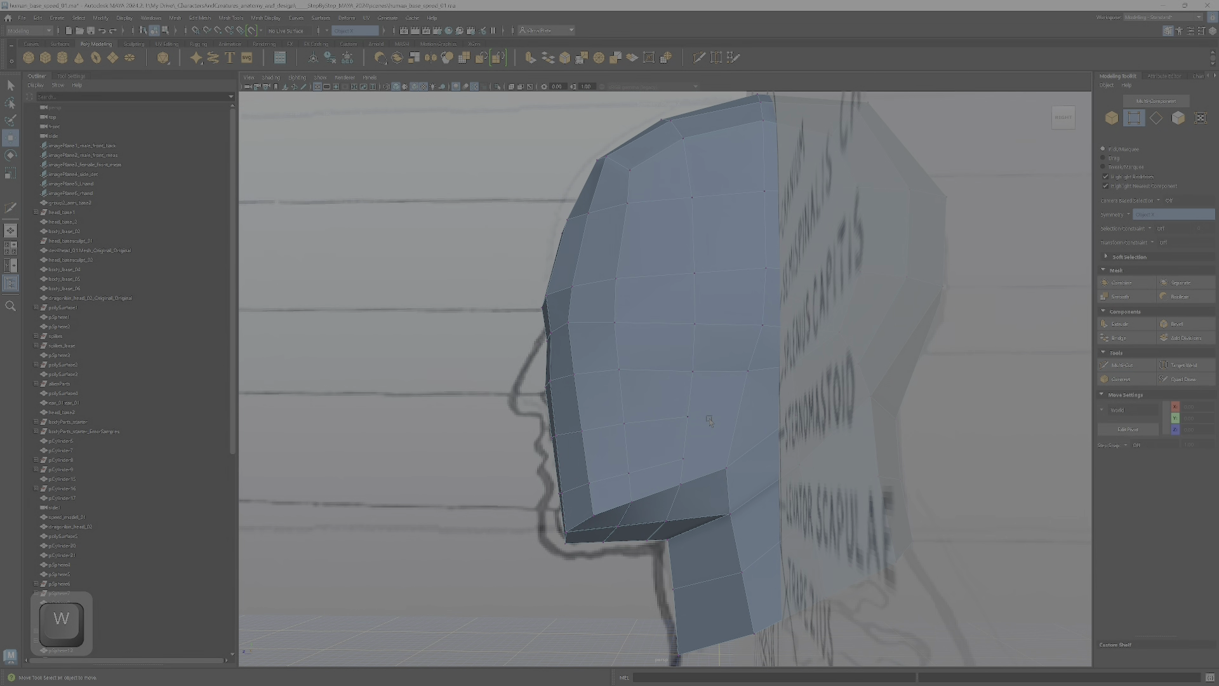
pyautogui.keyDown('alt'); pyautogui.moveTo(716, 433); pyautogui.dragTo(735, 453); pyautogui.keyUp('alt')
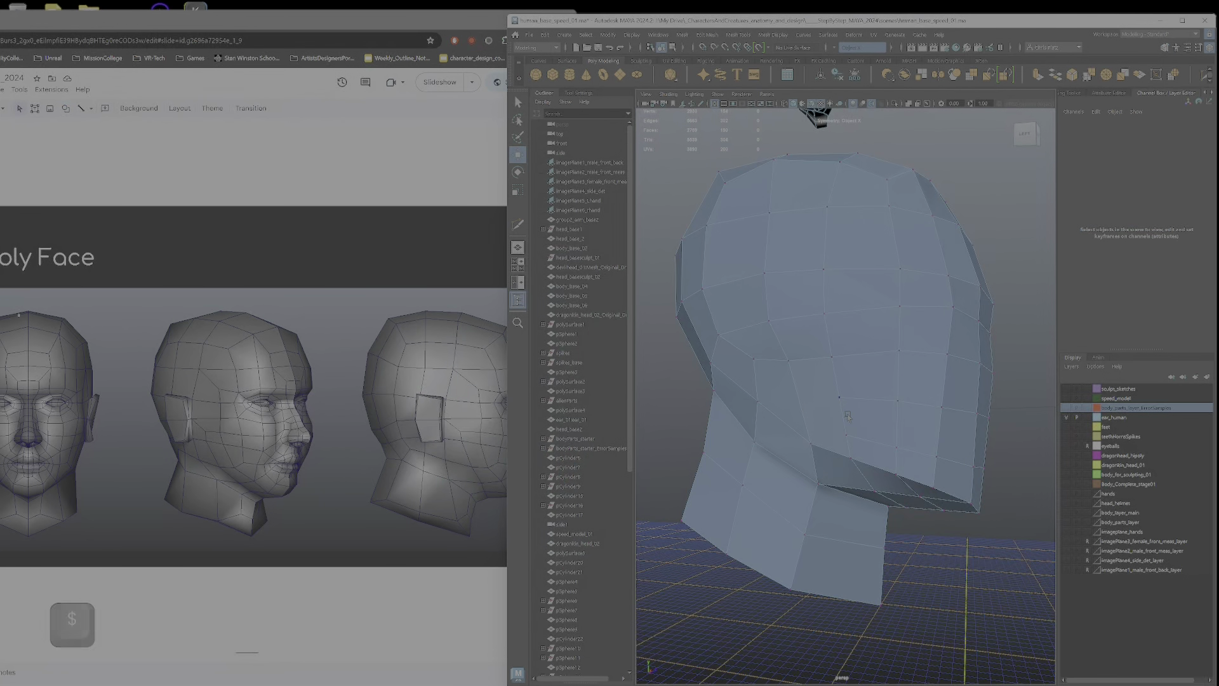
pyautogui.keyDown('alt'); pyautogui.moveTo(856, 411); pyautogui.dragTo(744, 420, button='right'); pyautogui.keyUp('alt')
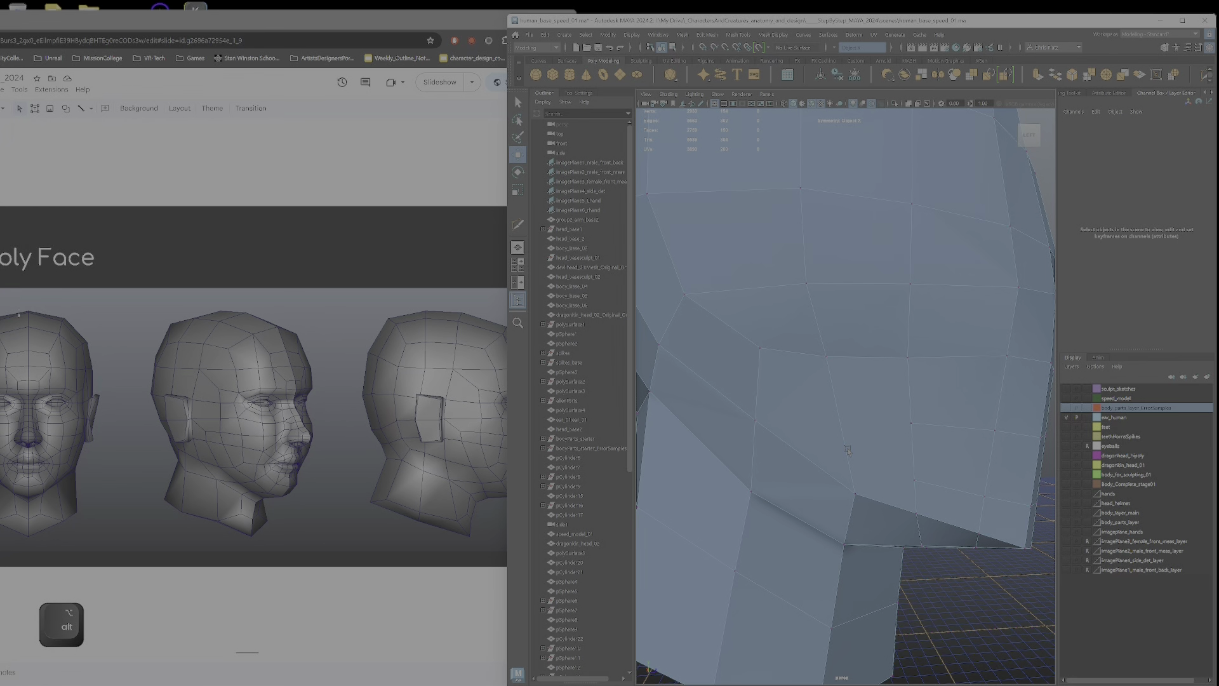
# - Delete the rear cheek edges running down toward the jaw corner
pyautogui.press('q')
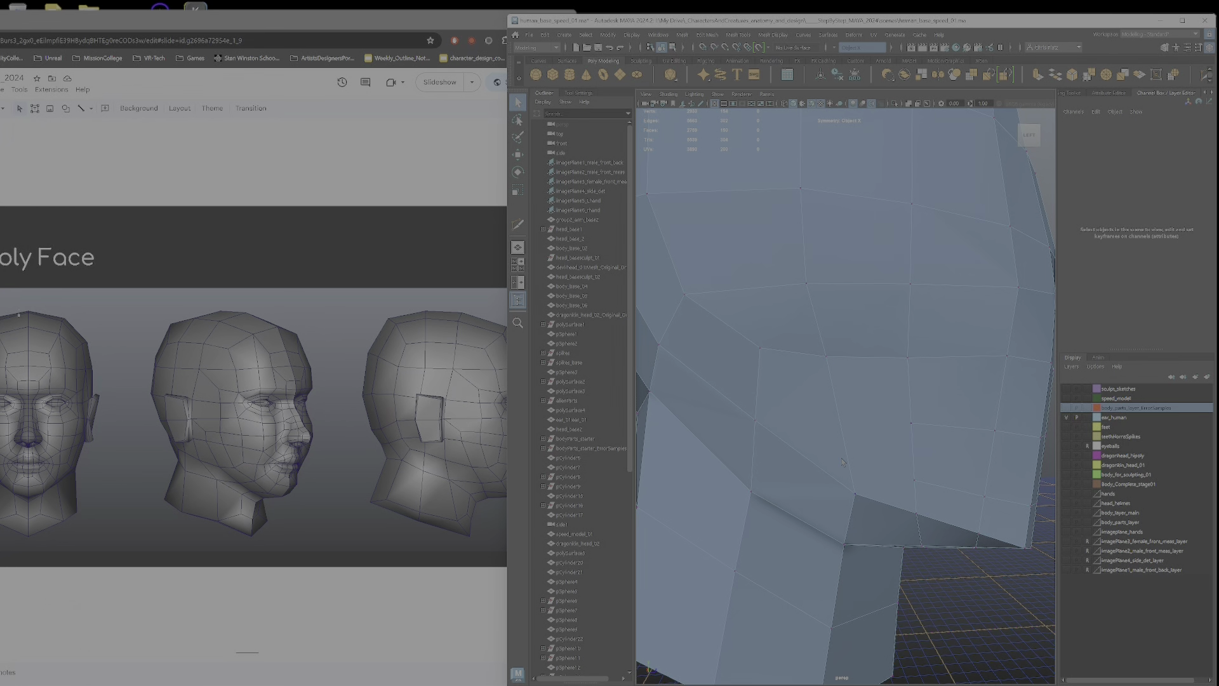
pyautogui.moveTo(887, 419); pyautogui.dragTo(887, 391, button='right')
pyautogui.click(839, 411)
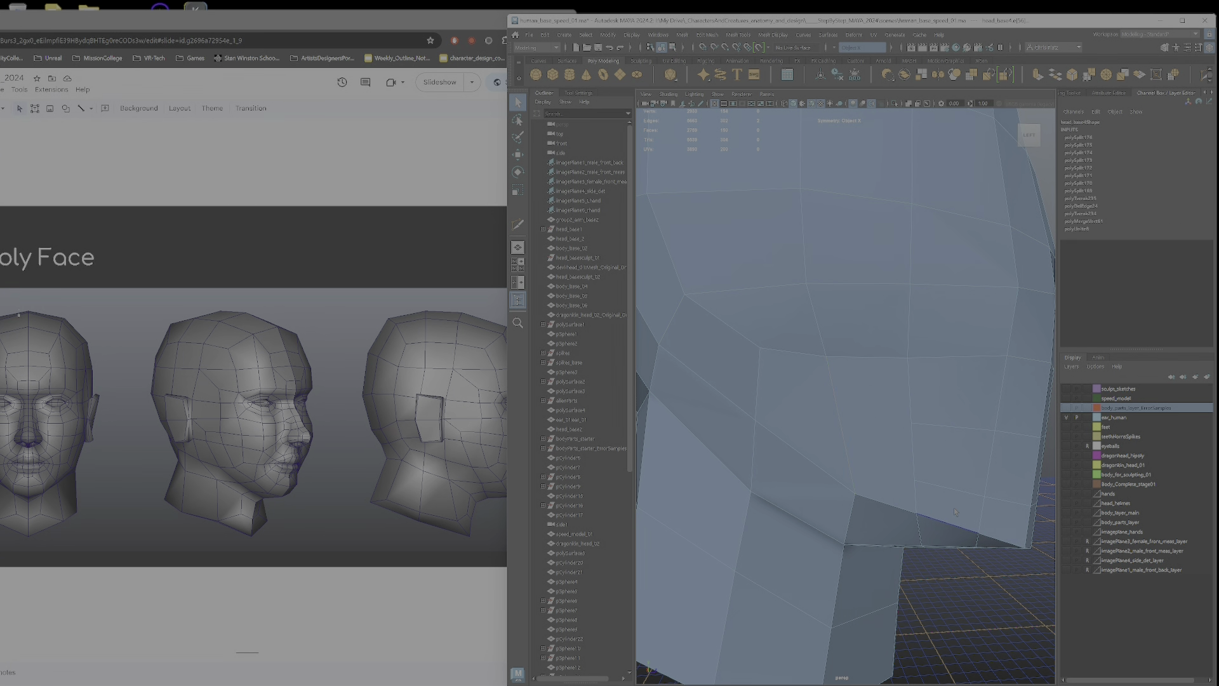
pyautogui.press('Delete')
pyautogui.press('Delete')
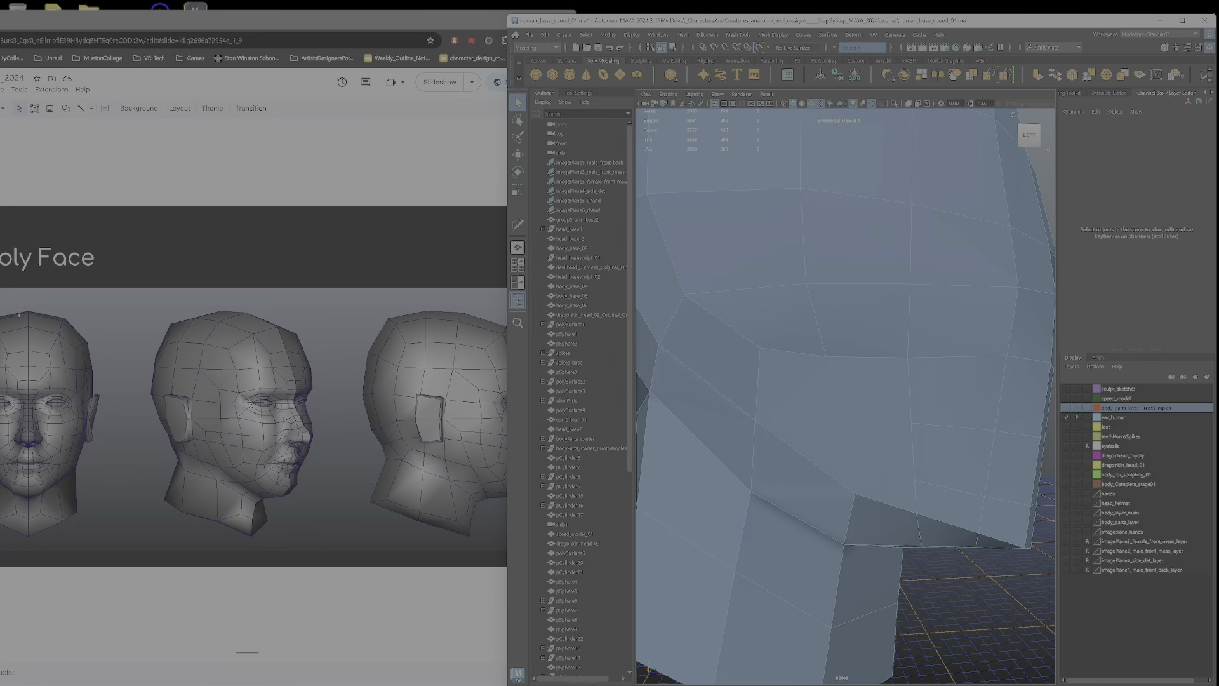
# - Cut an edge with Multi-Cut that extends the mouth-level line from the cheek back to the rear jaw edge
pyautogui.click(1165, 48)
pyautogui.click(1118, 381)
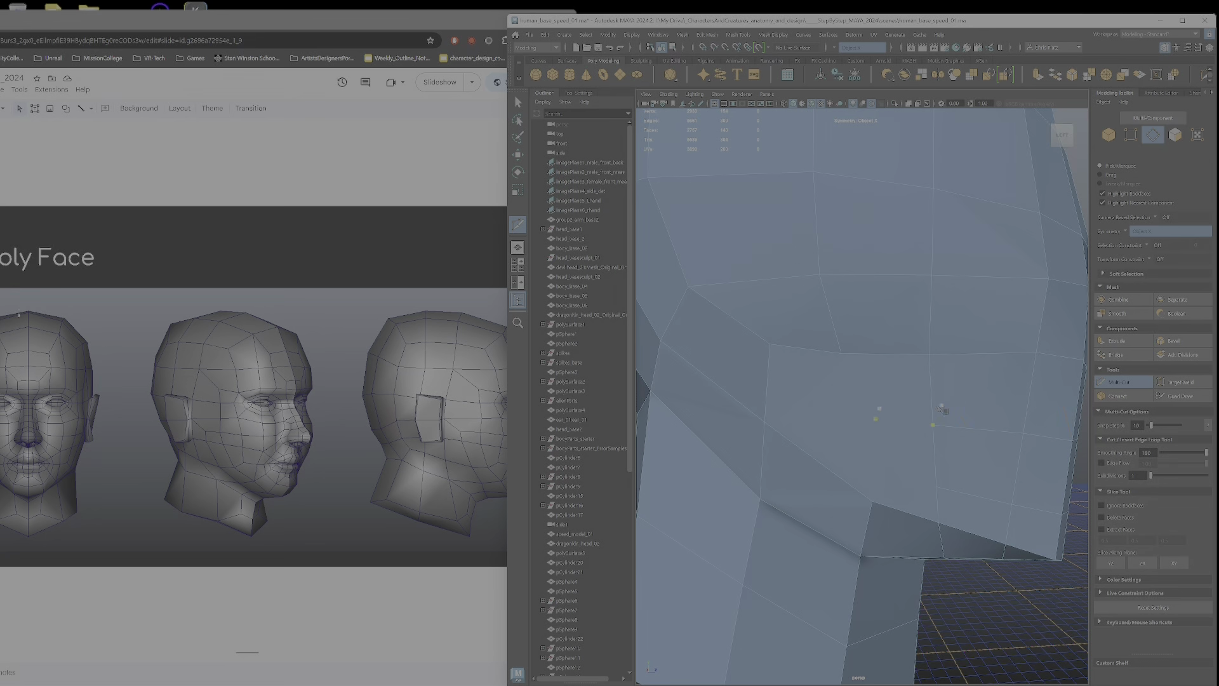
pyautogui.click(932, 425)
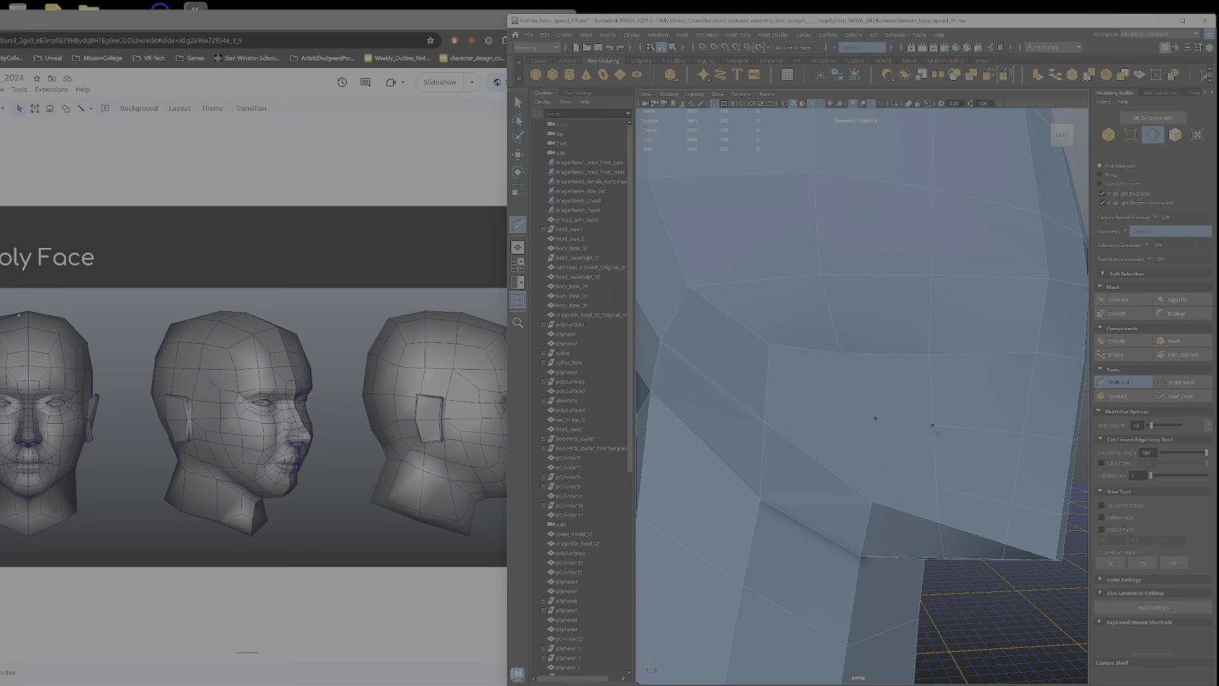
pyautogui.click(765, 424)
pyautogui.keyDown('alt'); pyautogui.moveTo(765, 423); pyautogui.dragTo(874, 439); pyautogui.keyUp('alt')
# - Cut a vertical edge from the rear cheek vertex down across the mouth-level line toward the jaw corner
pyautogui.click(787, 347)
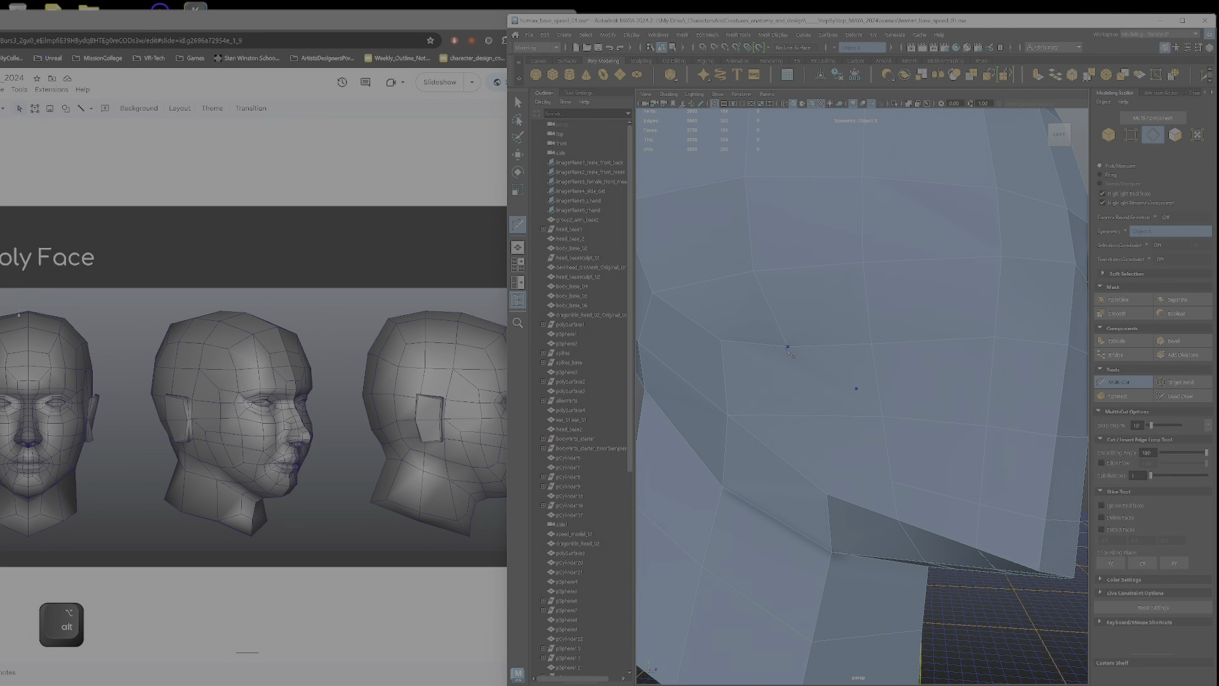
pyautogui.click(809, 417)
pyautogui.click(810, 440)
pyautogui.keyDown('alt'); pyautogui.moveTo(815, 440); pyautogui.dragTo(830, 401); pyautogui.keyUp('alt')
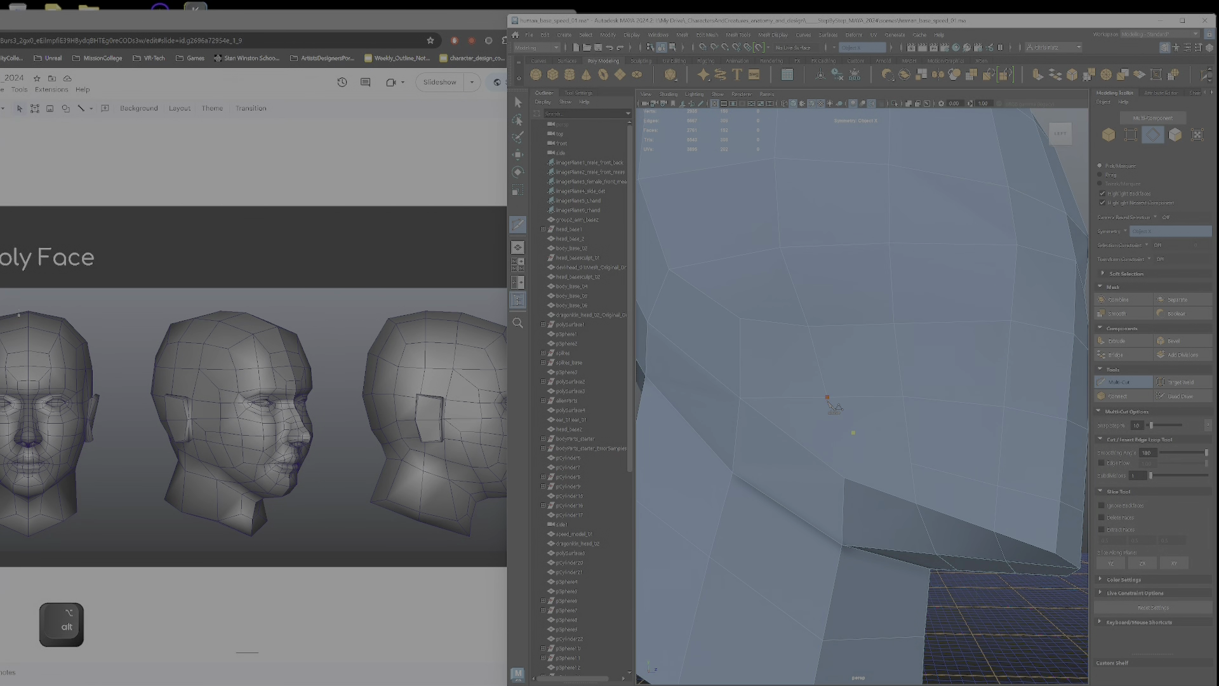
pyautogui.click(828, 400)
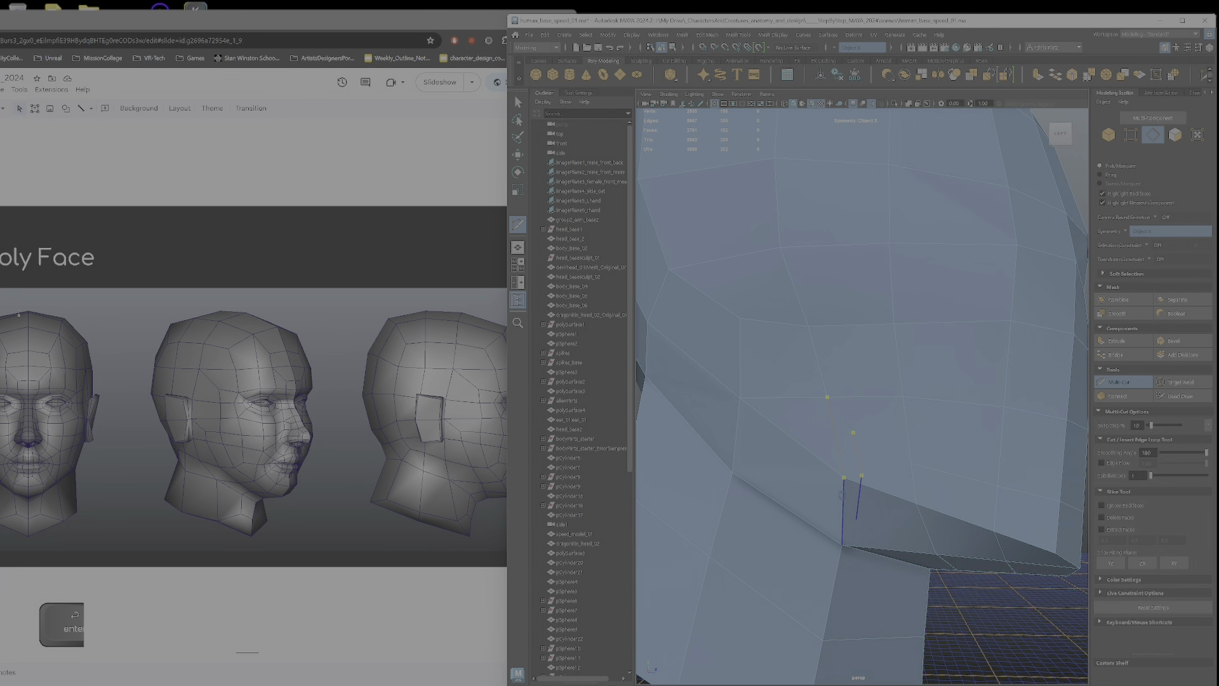
# - Select the face loop across the cheek and mouth area, then single jaw faces, to check the edge flow
pyautogui.keyDown('alt'); pyautogui.moveTo(846, 481); pyautogui.dragTo(911, 444); pyautogui.keyUp('alt')
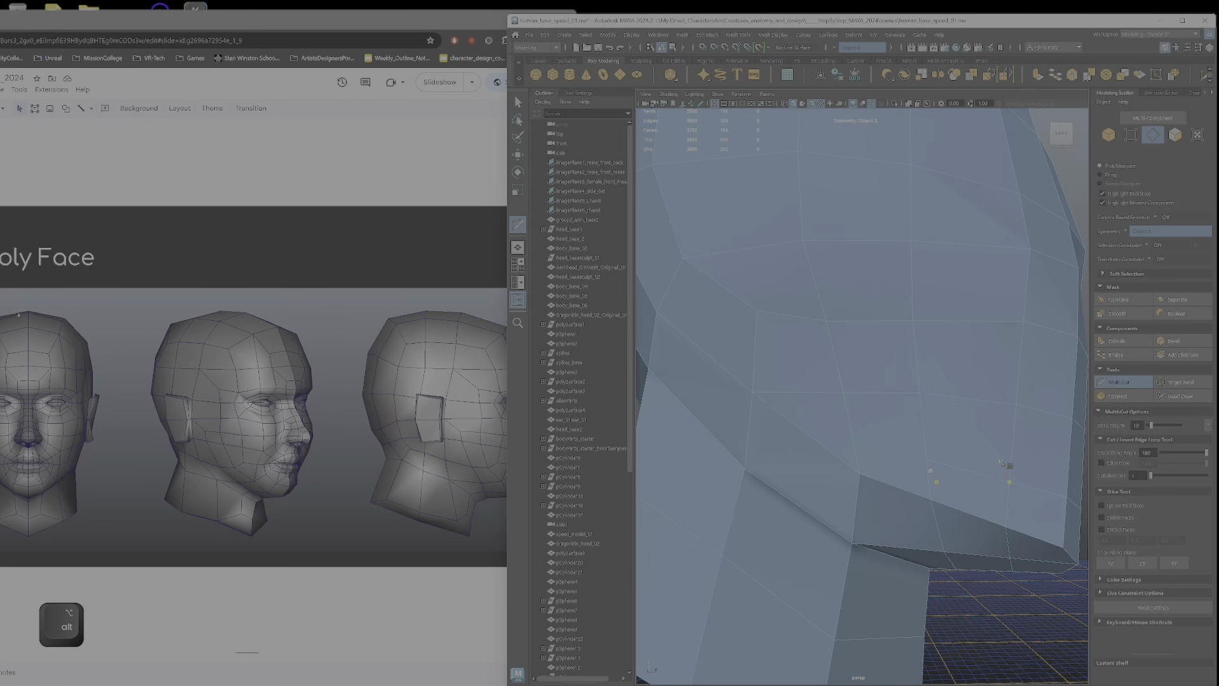
pyautogui.moveTo(1008, 459); pyautogui.dragTo(1002, 450, button='right')
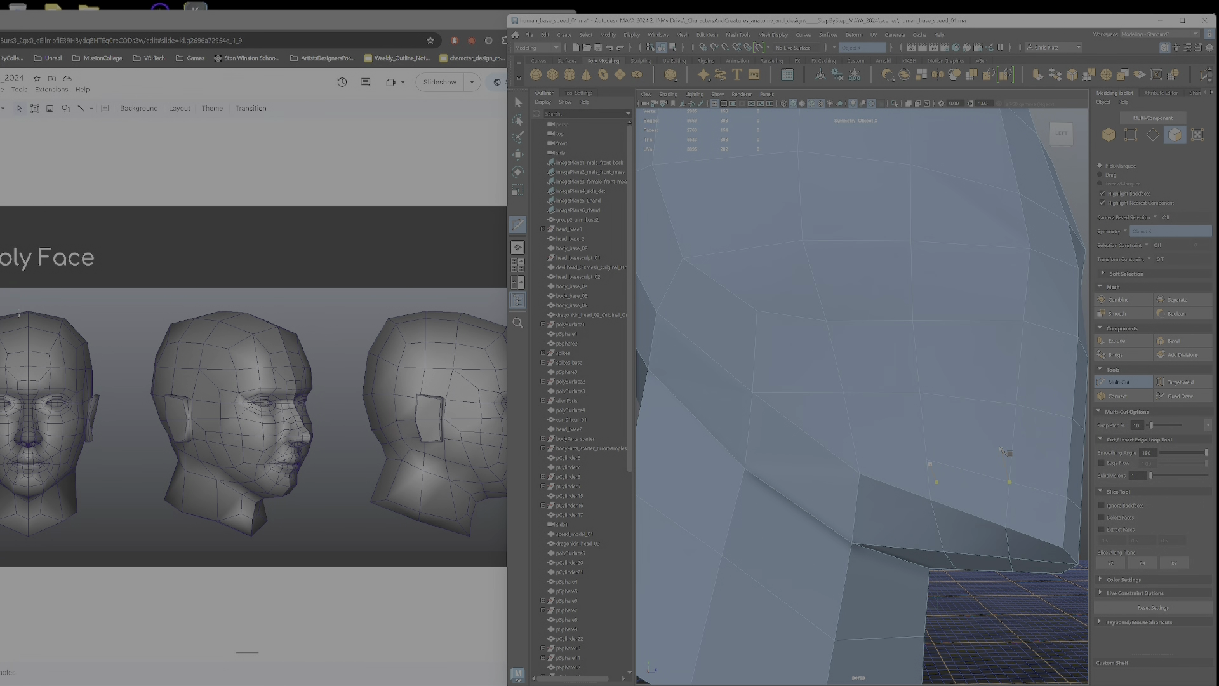
pyautogui.hotkey('ctrl', 'z')
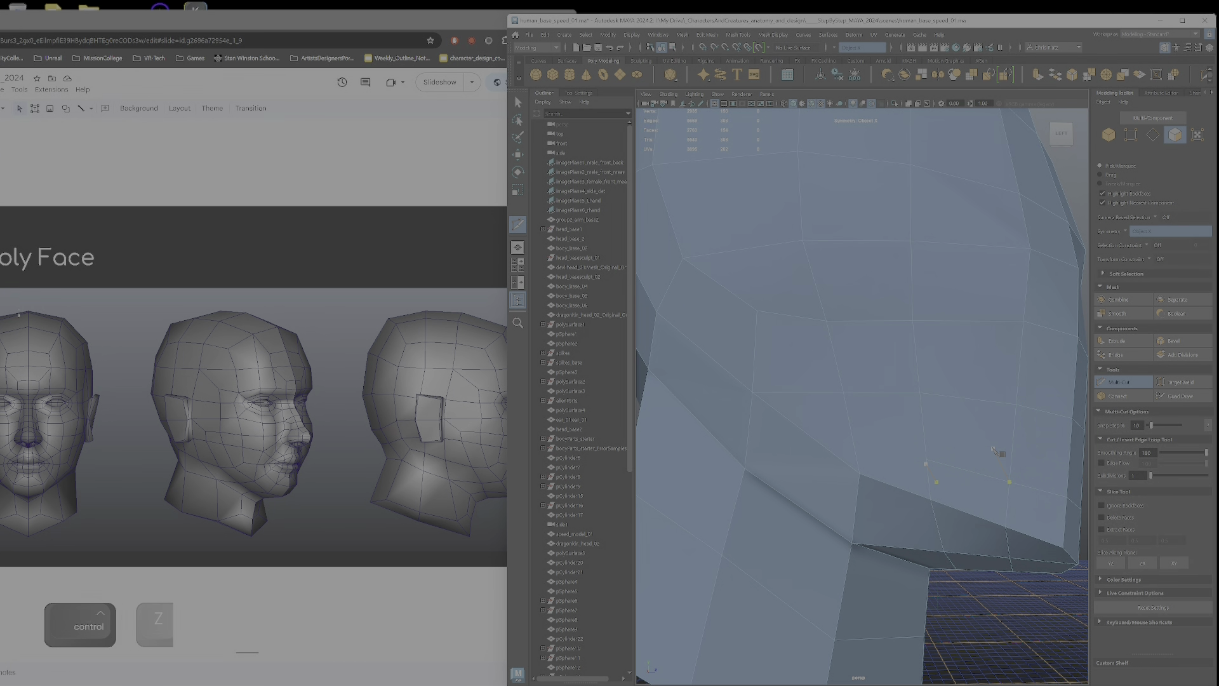
pyautogui.press('q')
pyautogui.click(978, 432)
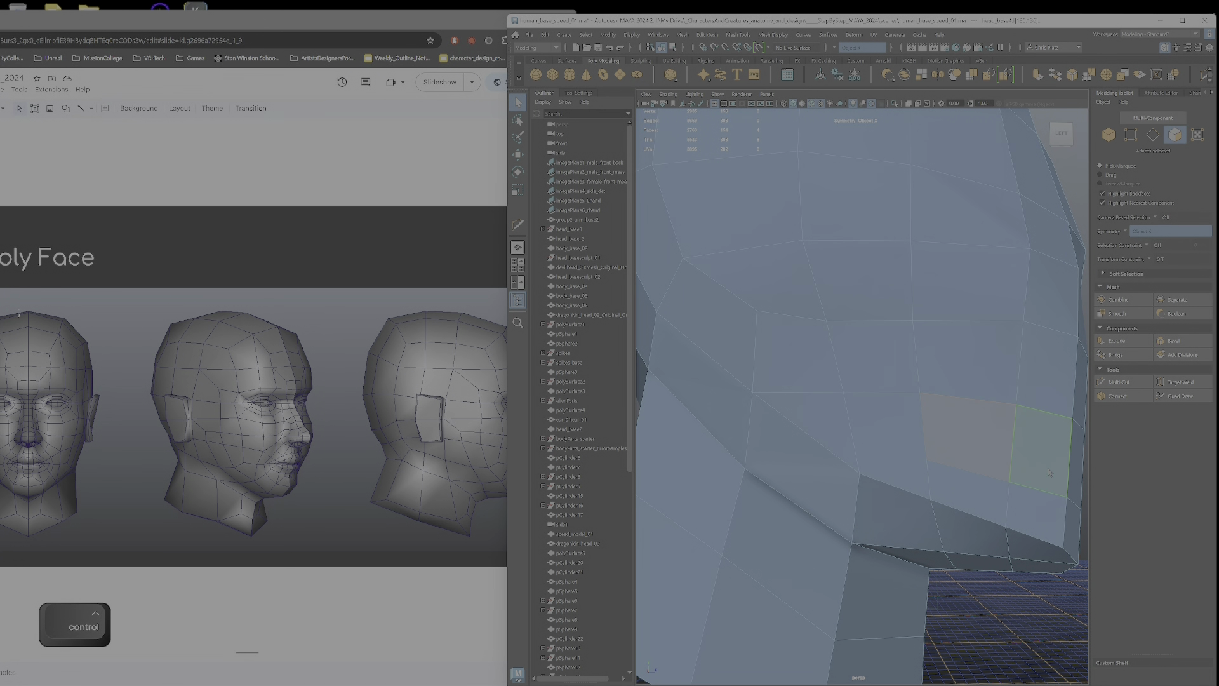
pyautogui.moveTo(1009, 445)
pyautogui.keyDown('alt'); pyautogui.mouseDown()
pyautogui.moveTo(1002, 465)
pyautogui.moveTo(993, 448)
pyautogui.mouseUp(); pyautogui.keyUp('alt')
pyautogui.keyDown('shift'); pyautogui.doubleClick(993, 399); pyautogui.keyUp('shift')
pyautogui.keyDown('alt'); pyautogui.moveTo(1009, 406); pyautogui.dragTo(889, 419, button='right'); pyautogui.keyUp('alt')
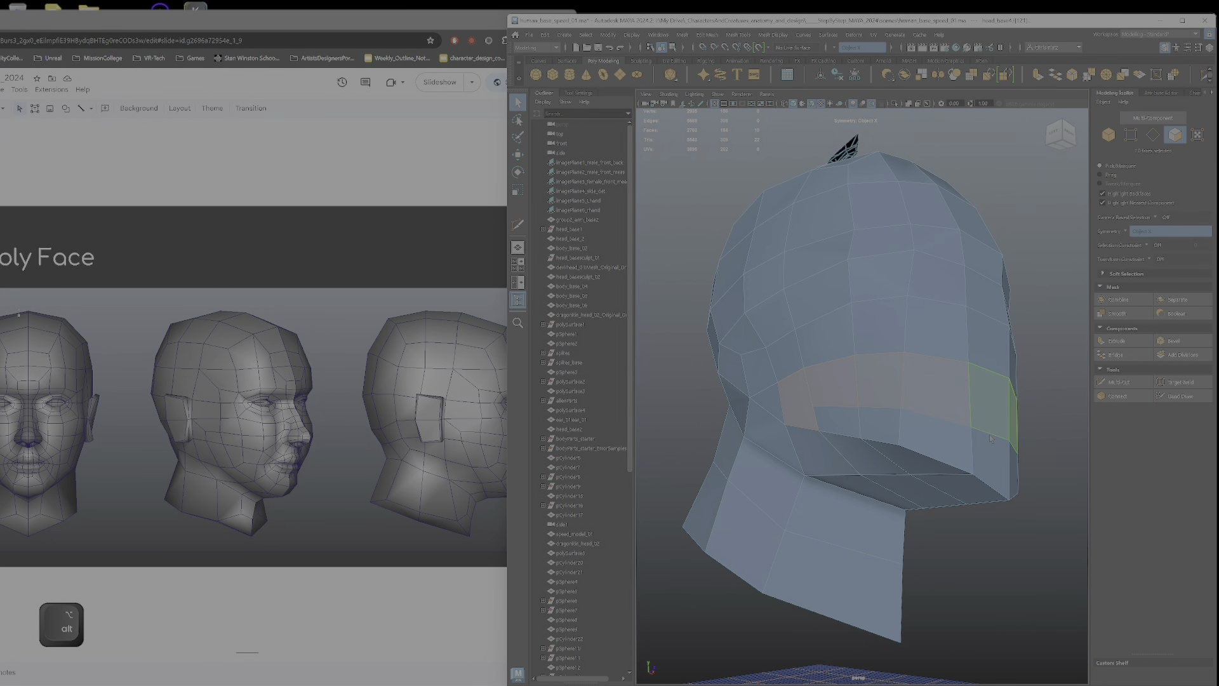
pyautogui.keyDown('ctrl'); pyautogui.click(798, 403); pyautogui.keyUp('ctrl')
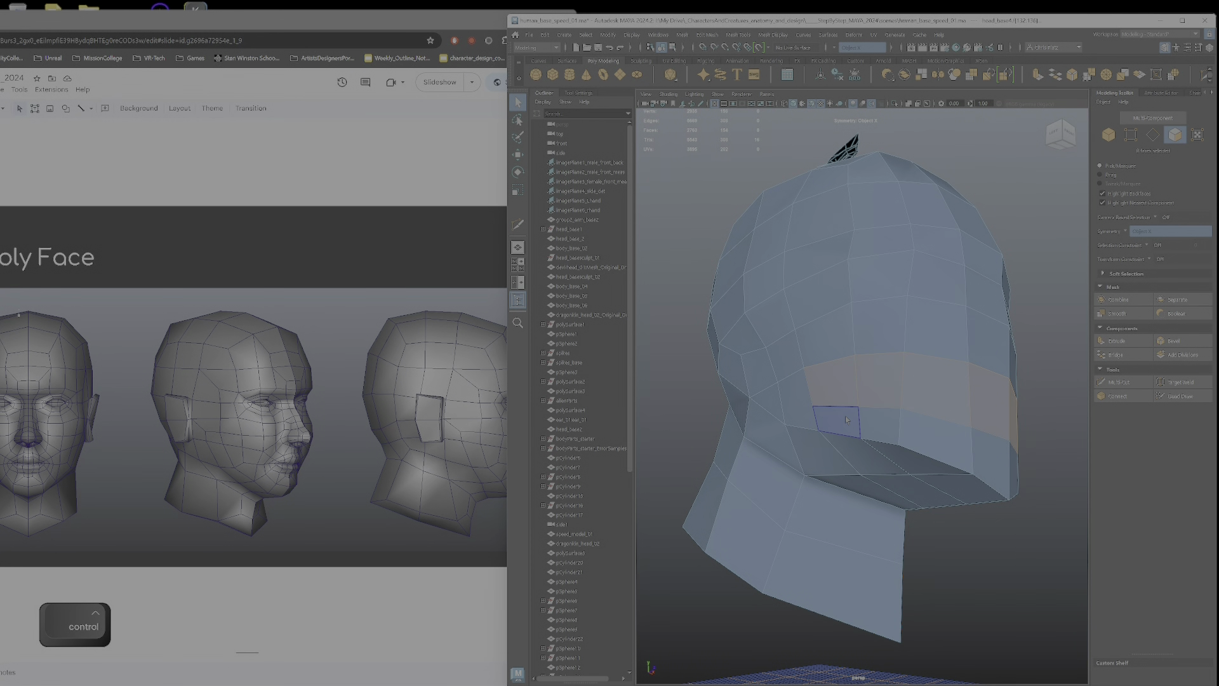
pyautogui.click(841, 424)
pyautogui.click(878, 426)
pyautogui.keyDown('alt'); pyautogui.moveTo(826, 387); pyautogui.dragTo(847, 403); pyautogui.keyUp('alt')
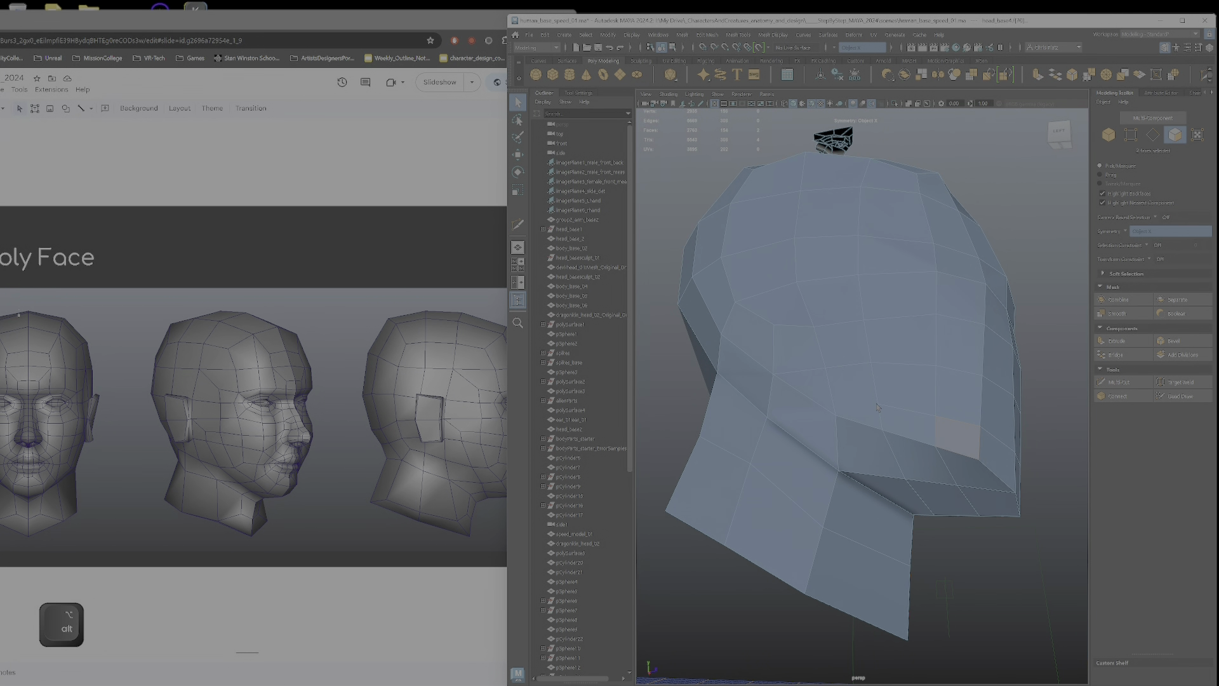
pyautogui.keyDown('alt'); pyautogui.moveTo(841, 406); pyautogui.dragTo(879, 426, button='right'); pyautogui.keyUp('alt')
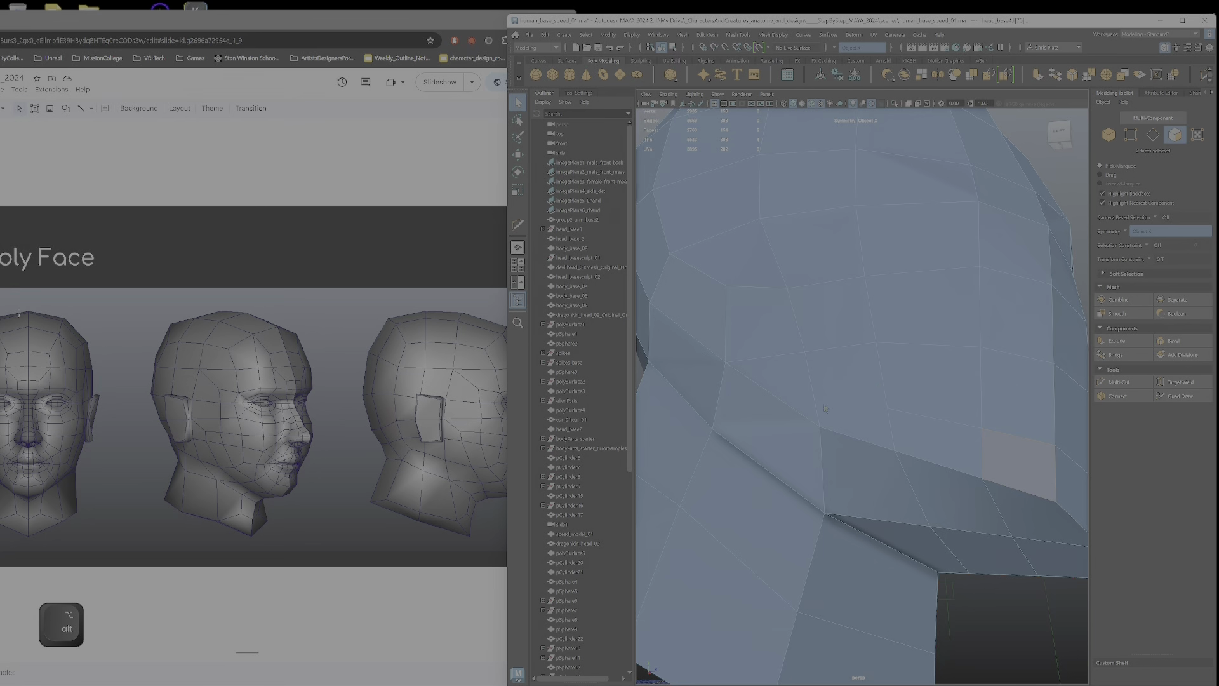
# - Cut an edge extending the lower horizontal line back to the vertical rear cheek edge, and select the new vertex
pyautogui.moveTo(868, 409); pyautogui.dragTo(835, 412, button='right')
pyautogui.hotkey('ctrl', 'shift', 'x')
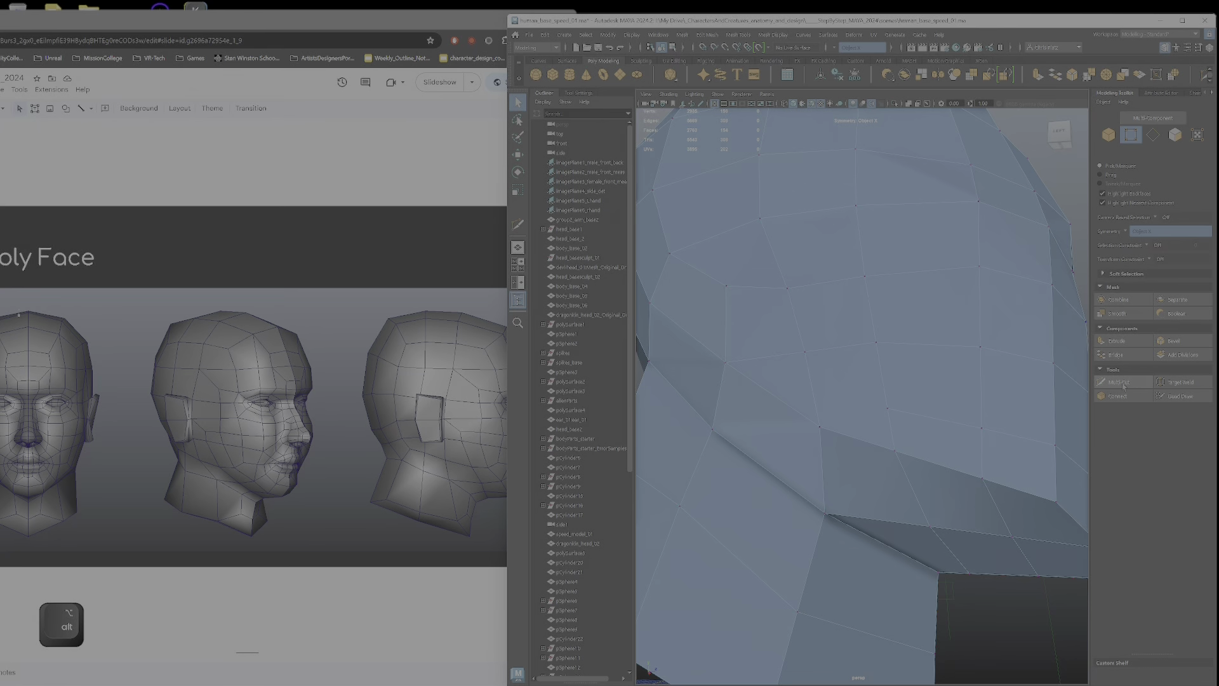
pyautogui.click(888, 408)
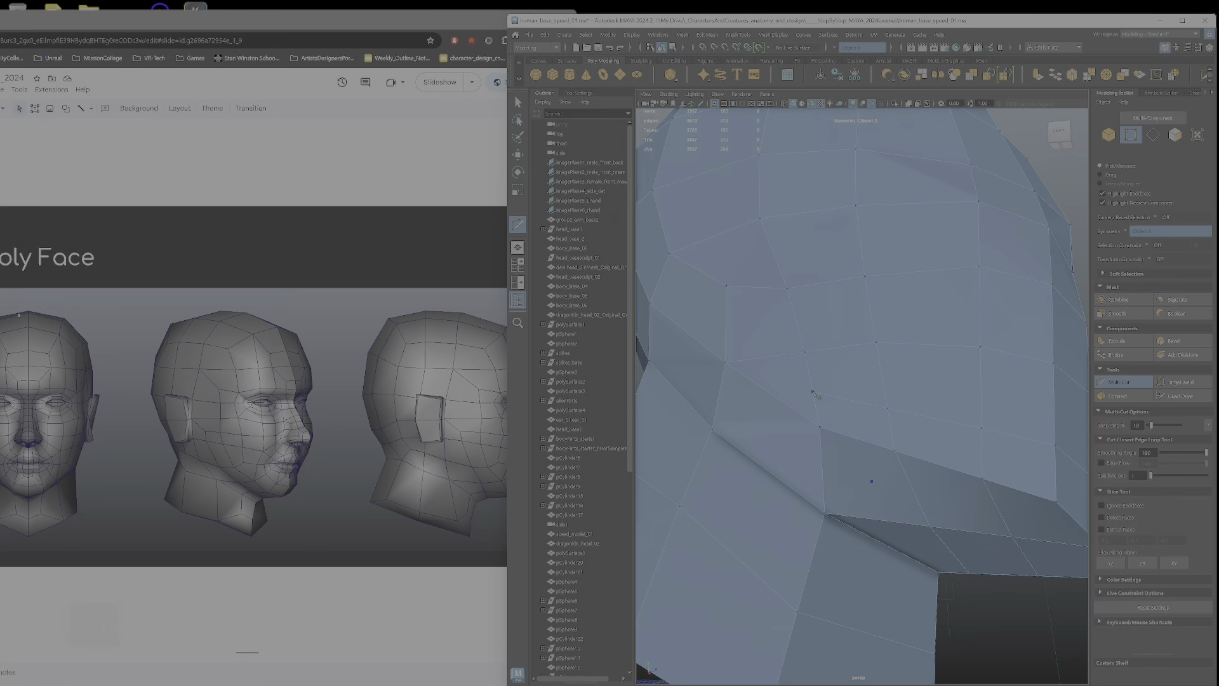
pyautogui.press('w')
pyautogui.click(813, 391)
# - Examine the selected rear jaw vertex and surrounding jaw surface from the side and from underneath
pyautogui.keyDown('alt'); pyautogui.moveTo(827, 408); pyautogui.dragTo(810, 176); pyautogui.keyUp('alt')
pyautogui.keyDown('alt'); pyautogui.moveTo(912, 489); pyautogui.dragTo(809, 422, button='right'); pyautogui.keyUp('alt')
pyautogui.keyDown('alt'); pyautogui.moveTo(810, 423); pyautogui.dragTo(819, 470, button='middle'); pyautogui.keyUp('alt')
pyautogui.keyDown('alt'); pyautogui.moveTo(819, 470); pyautogui.dragTo(861, 484, button='right'); pyautogui.keyUp('alt')
pyautogui.keyDown('alt'); pyautogui.moveTo(861, 484); pyautogui.dragTo(754, 247); pyautogui.keyUp('alt')
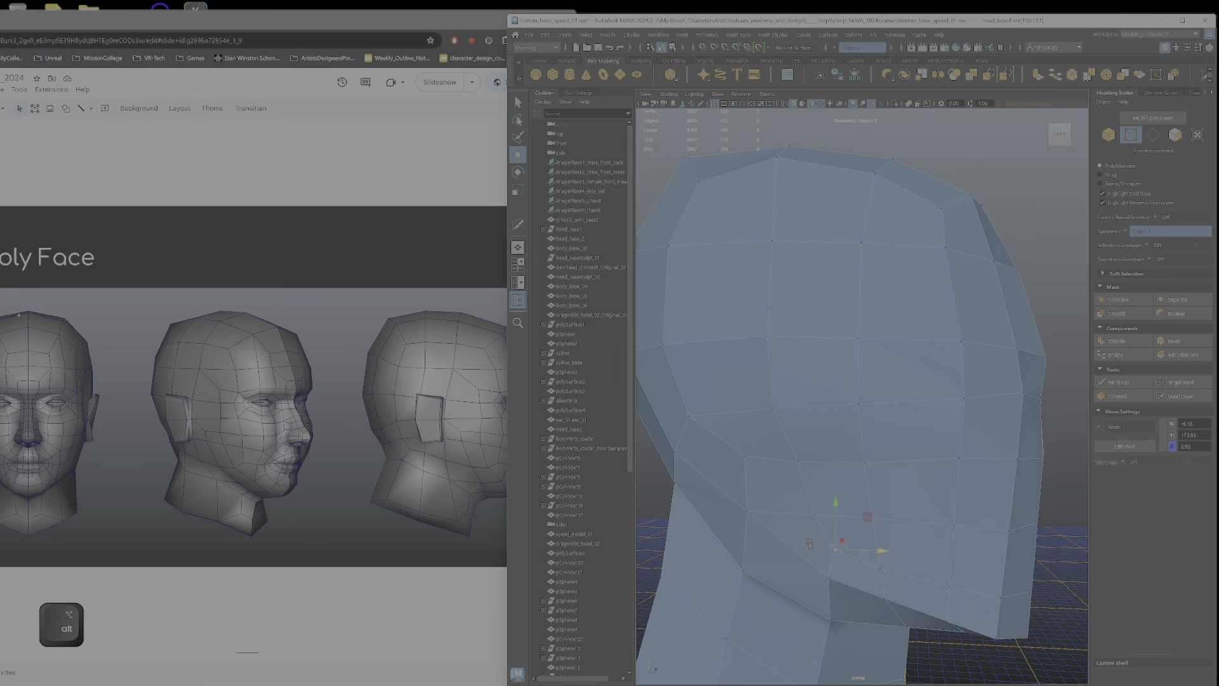
pyautogui.keyDown('alt'); pyautogui.moveTo(958, 605); pyautogui.dragTo(858, 600); pyautogui.keyUp('alt')
pyautogui.keyDown('alt'); pyautogui.moveTo(858, 600); pyautogui.dragTo(826, 584, button='right'); pyautogui.keyUp('alt')
pyautogui.keyDown('alt'); pyautogui.moveTo(825, 584); pyautogui.dragTo(839, 466); pyautogui.keyUp('alt')
pyautogui.keyDown('alt'); pyautogui.moveTo(840, 467); pyautogui.dragTo(914, 489, button='right'); pyautogui.keyUp('alt')
pyautogui.keyDown('alt'); pyautogui.moveTo(914, 489); pyautogui.dragTo(857, 425); pyautogui.keyUp('alt')
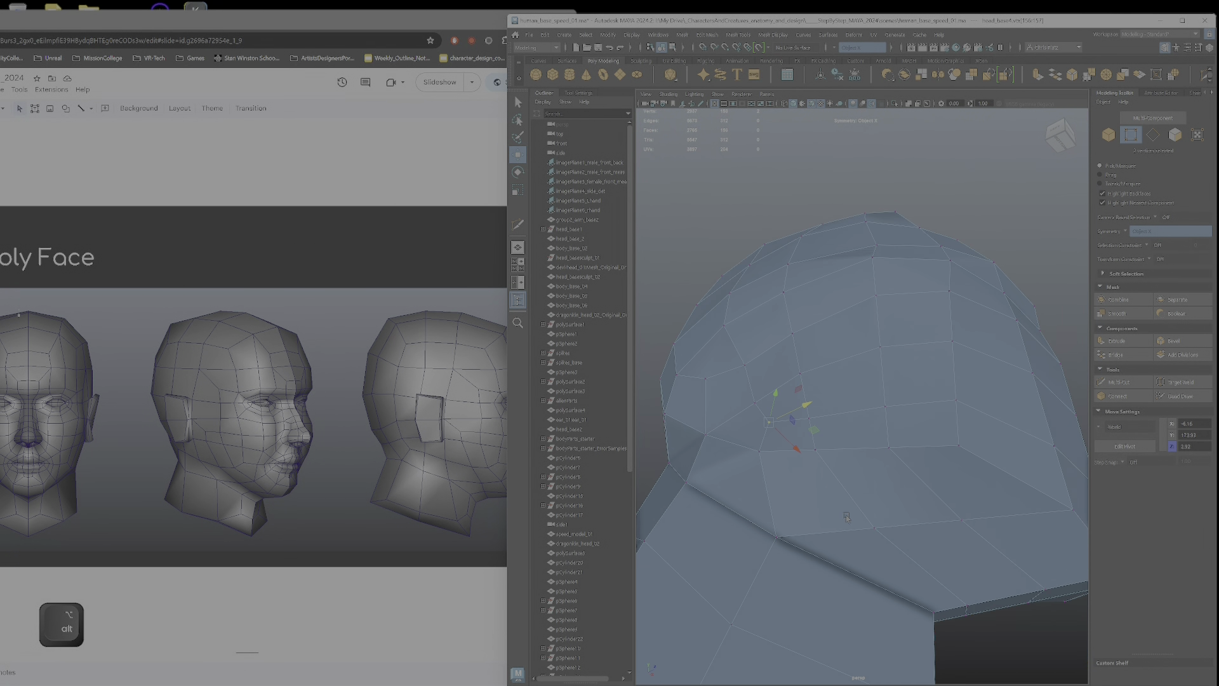
# - Examine the cheek and jaw surface of the head from underneath, the front and the side
pyautogui.keyDown('alt'); pyautogui.moveTo(857, 425); pyautogui.dragTo(970, 482, button='right'); pyautogui.keyUp('alt')
pyautogui.keyDown('alt'); pyautogui.moveTo(969, 481); pyautogui.dragTo(847, 313); pyautogui.keyUp('alt')
pyautogui.keyDown('alt'); pyautogui.moveTo(848, 313); pyautogui.dragTo(887, 412, button='right'); pyautogui.keyUp('alt')
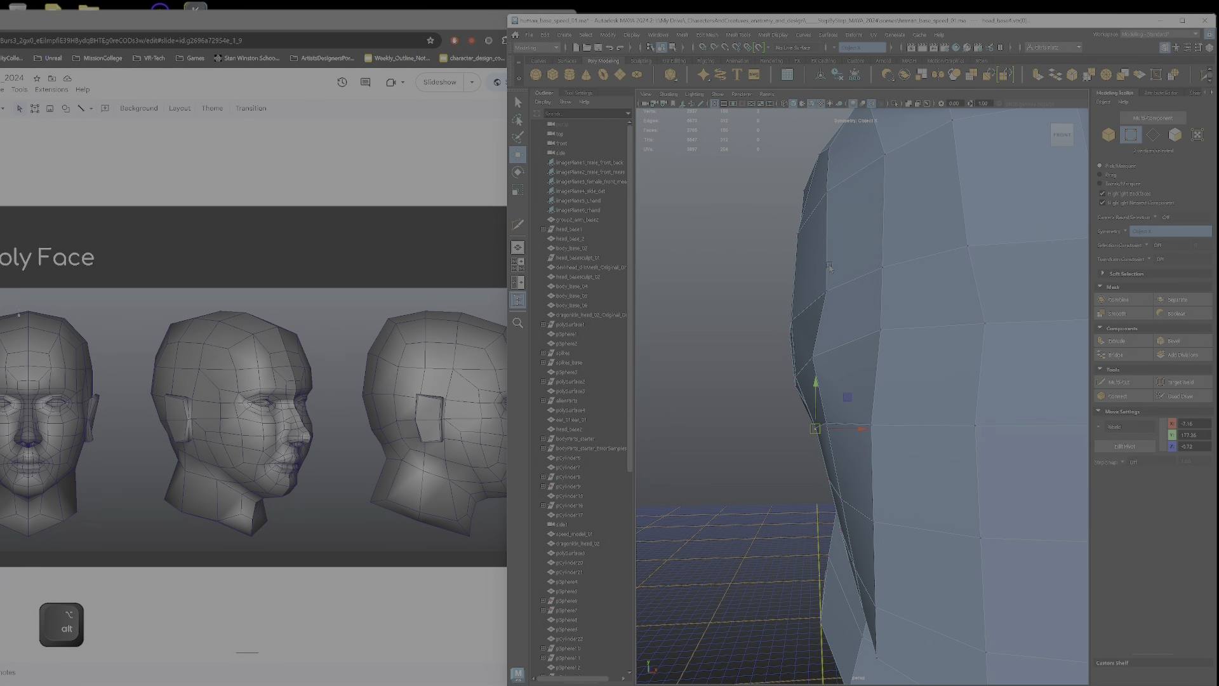
pyautogui.keyDown('alt'); pyautogui.moveTo(857, 405); pyautogui.dragTo(879, 402); pyautogui.keyUp('alt')
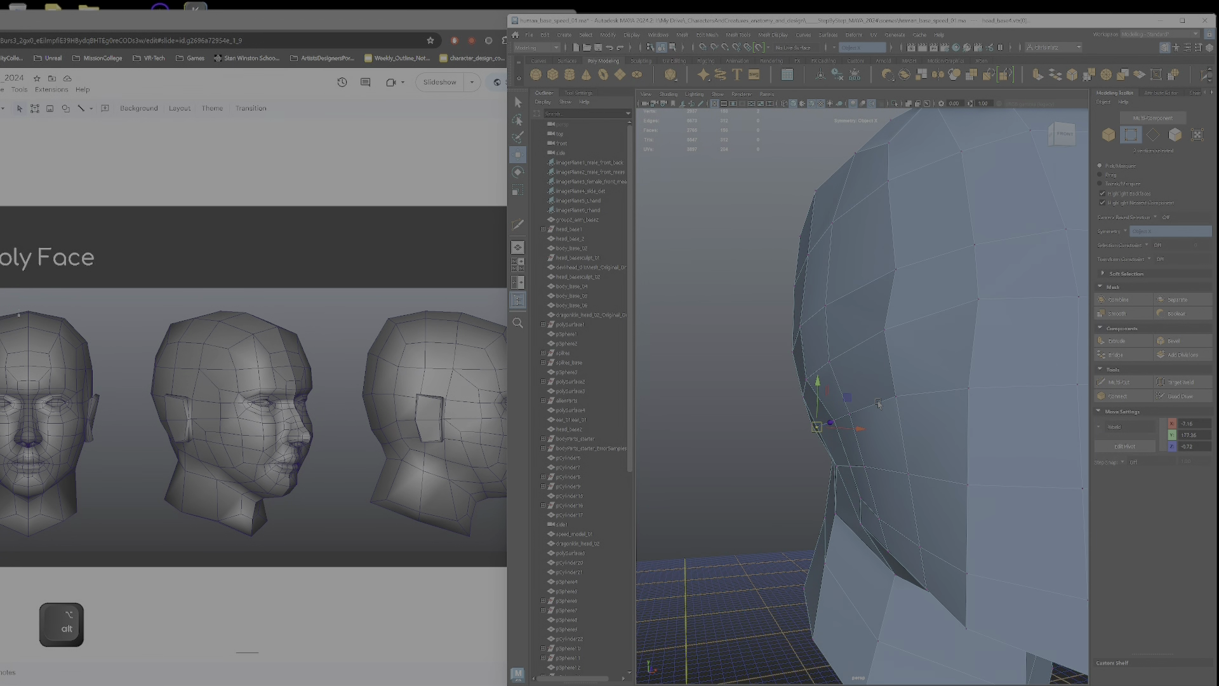
pyautogui.keyDown('alt'); pyautogui.moveTo(774, 270); pyautogui.dragTo(730, 295); pyautogui.keyUp('alt')
pyautogui.keyDown('alt'); pyautogui.moveTo(914, 261); pyautogui.dragTo(868, 221, button='right'); pyautogui.keyUp('alt')
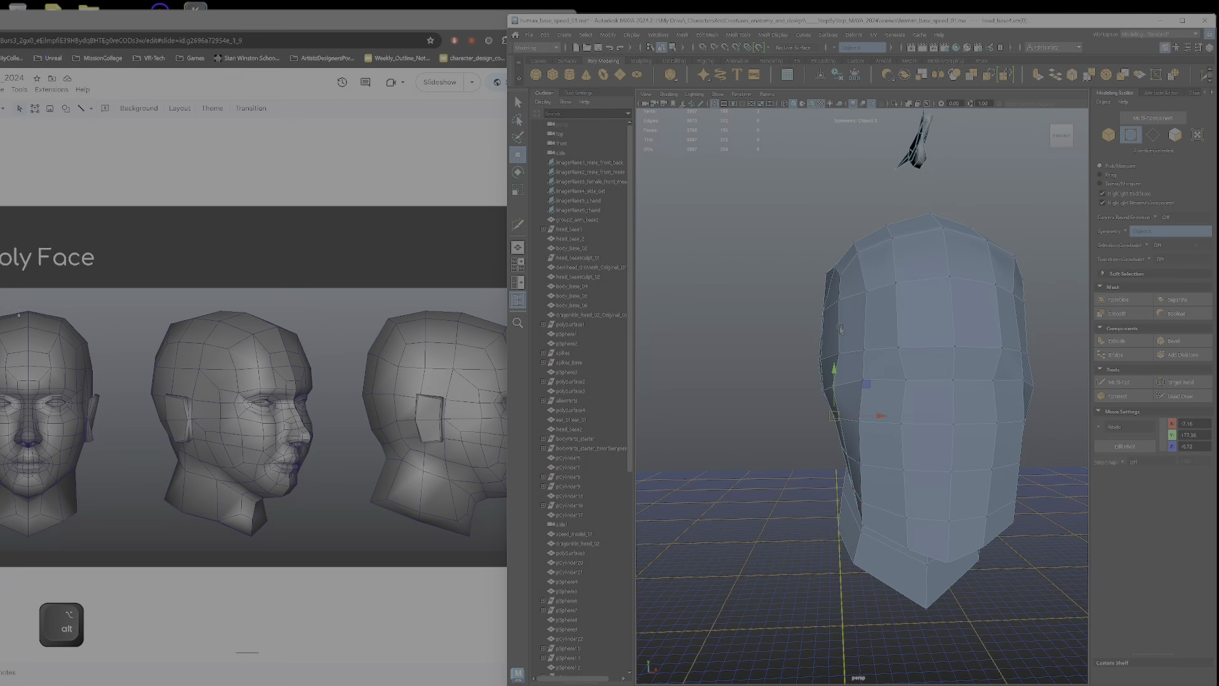
pyautogui.keyDown('alt'); pyautogui.moveTo(849, 429); pyautogui.dragTo(881, 350); pyautogui.keyUp('alt')
pyautogui.keyDown('alt'); pyautogui.moveTo(881, 349); pyautogui.dragTo(940, 333, button='right'); pyautogui.keyUp('alt')
pyautogui.keyDown('alt'); pyautogui.moveTo(940, 334); pyautogui.dragTo(878, 346); pyautogui.keyUp('alt')
pyautogui.keyDown('alt'); pyautogui.moveTo(878, 346); pyautogui.dragTo(860, 414, button='middle'); pyautogui.keyUp('alt')
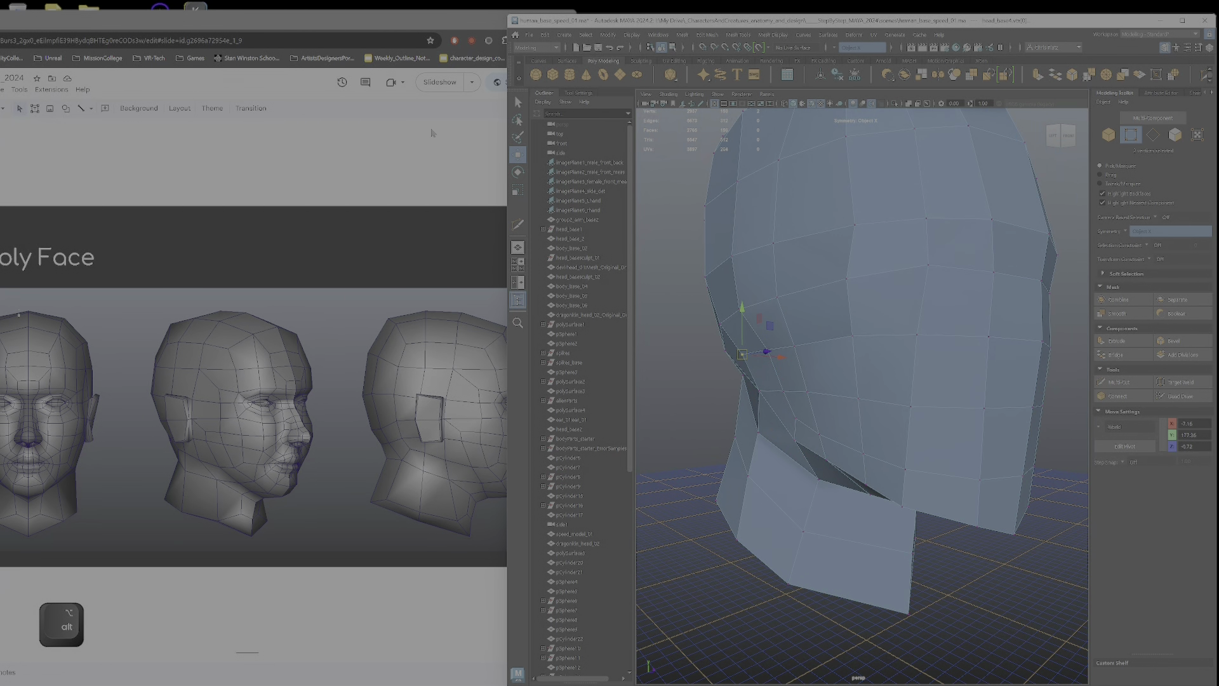
# - Consult the full LoPoly Face slide in the browser, and return to Maya with its window maximized
pyautogui.click(468, 427)
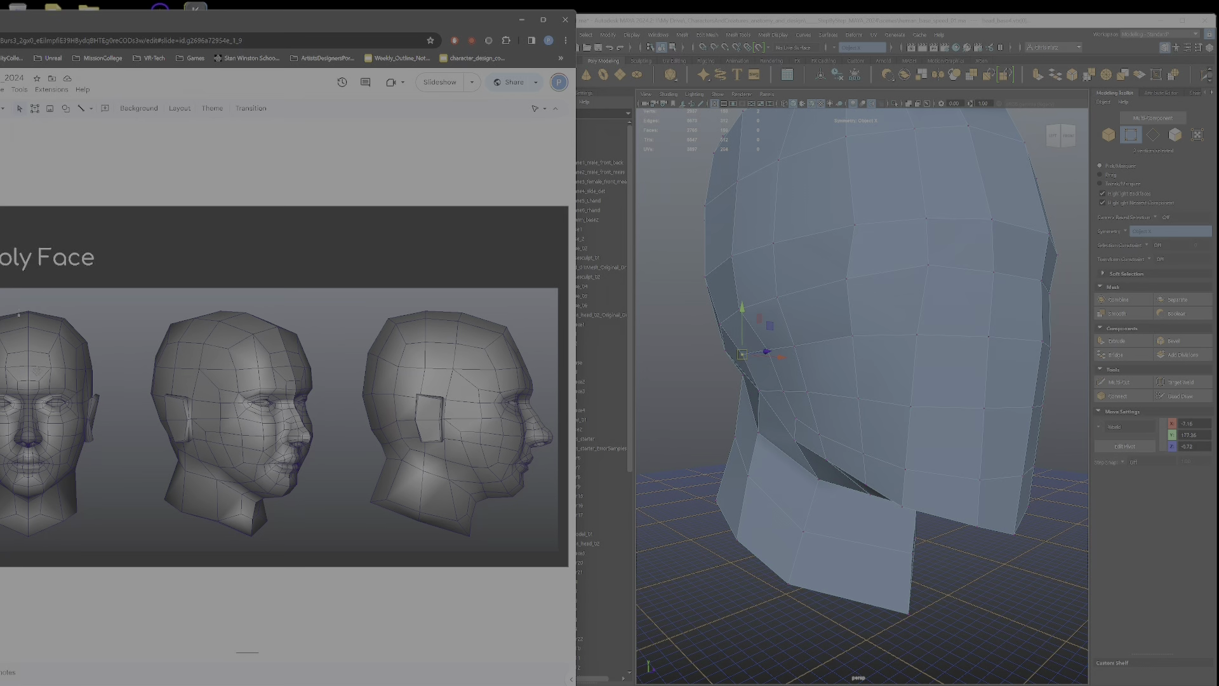
pyautogui.moveTo(344, 12); pyautogui.dragTo(544, 8)
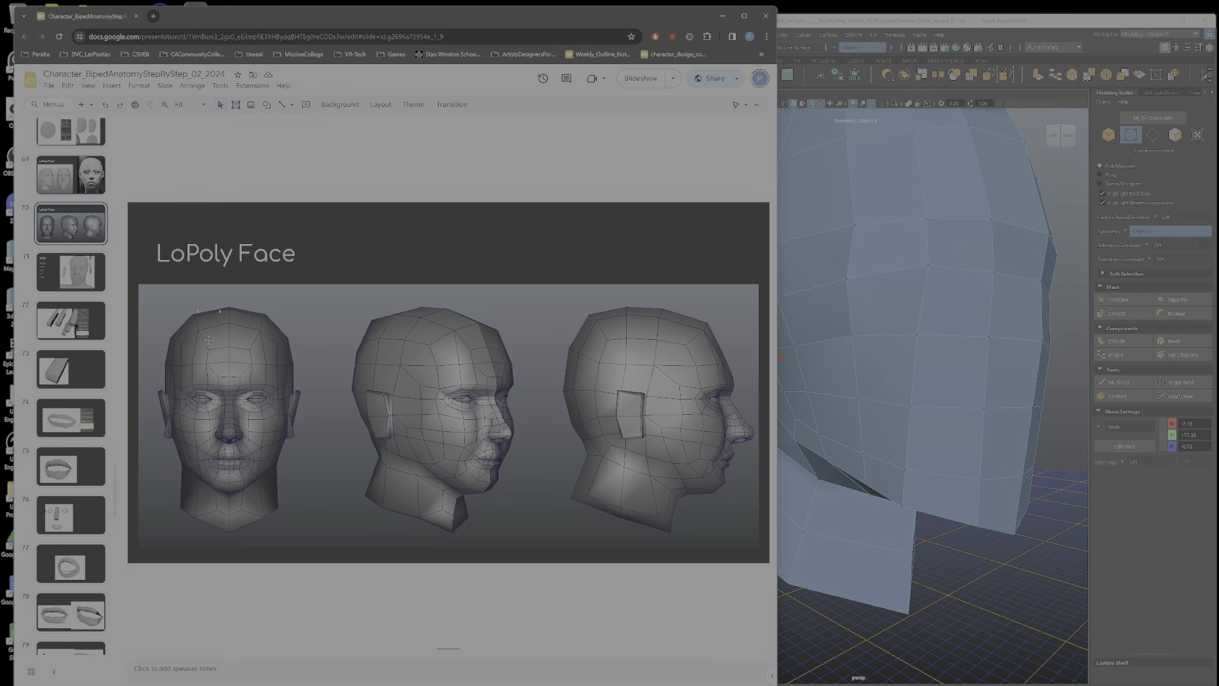
pyautogui.click(1035, 15)
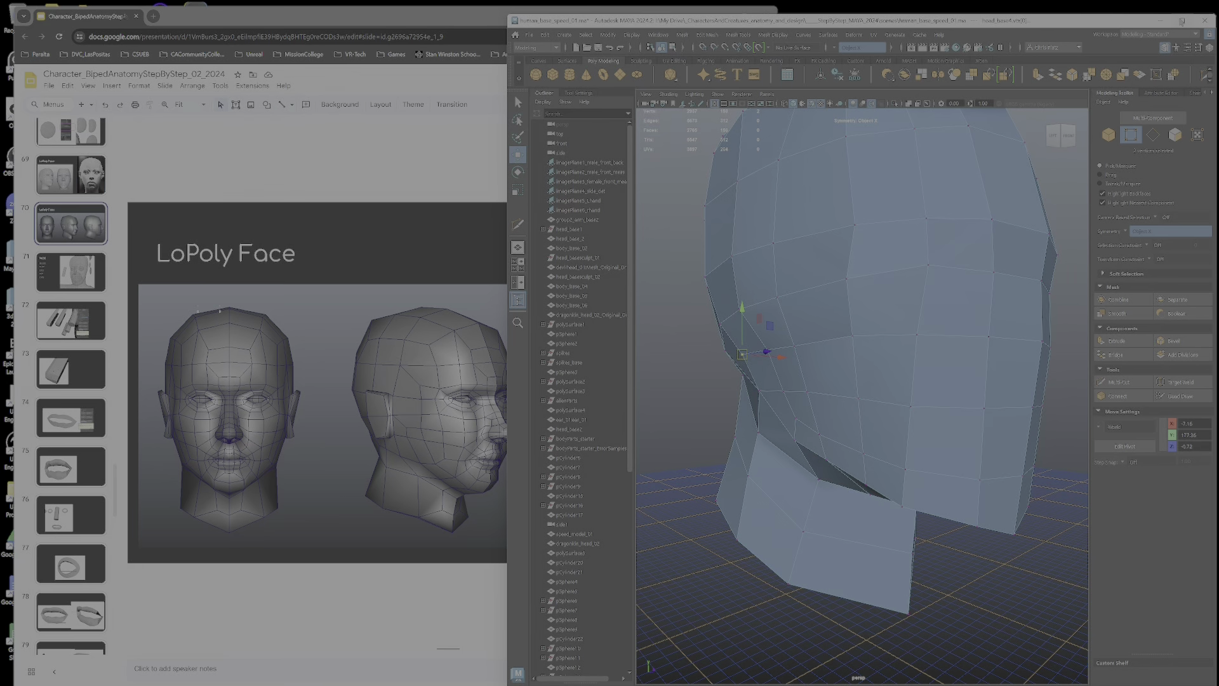
pyautogui.click(1182, 21)
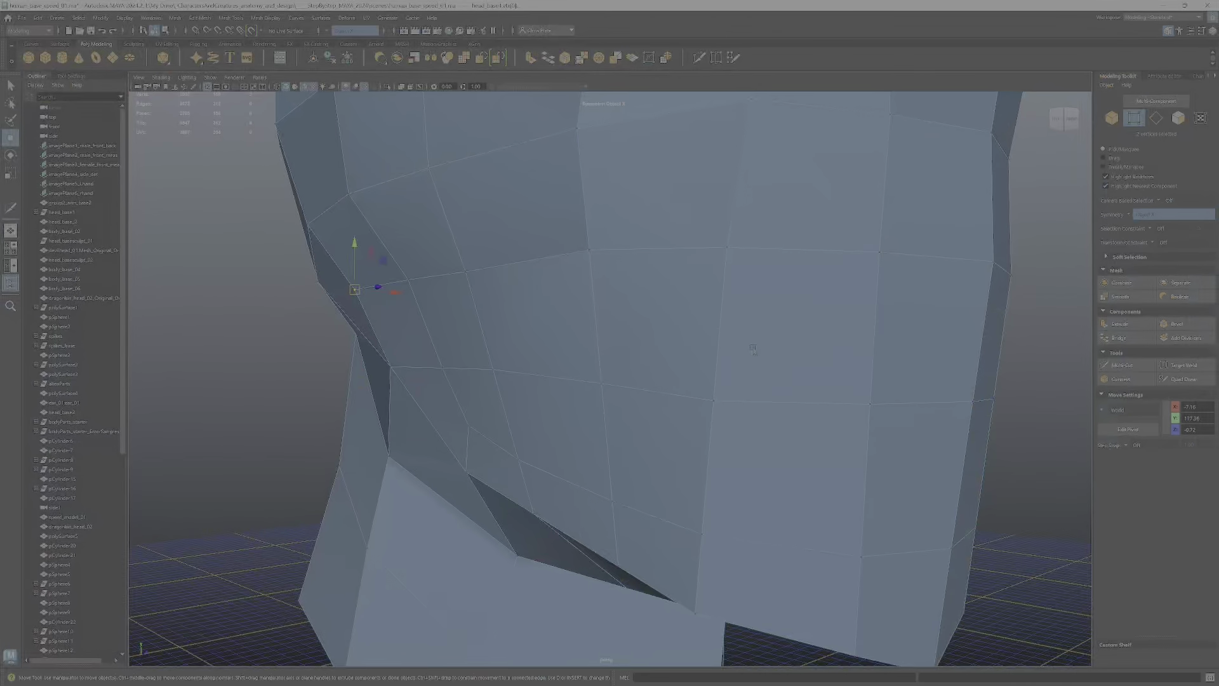
# - Switch to the four-view layout and show the side reference drawing layer imagePlane4_side_det_layer, keeping the front/back reference layer hidden
pyautogui.press('space')
pyautogui.scroll(-5, 805, 516)
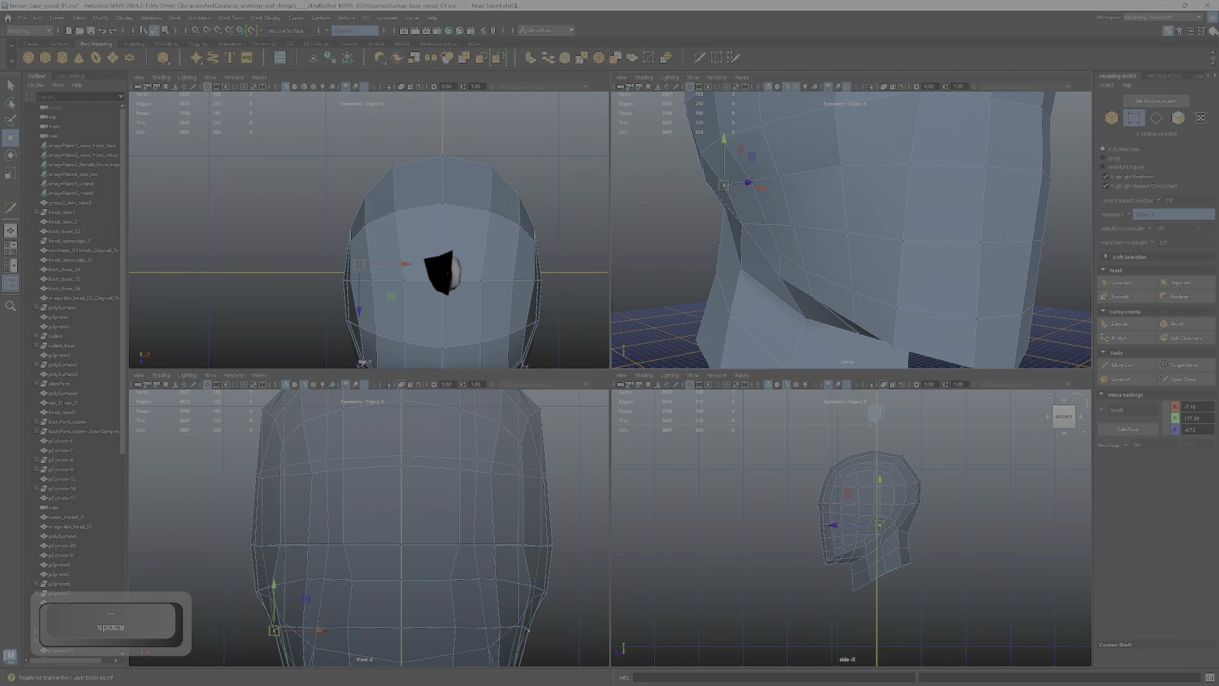
pyautogui.click(1206, 77)
pyautogui.click(1070, 552)
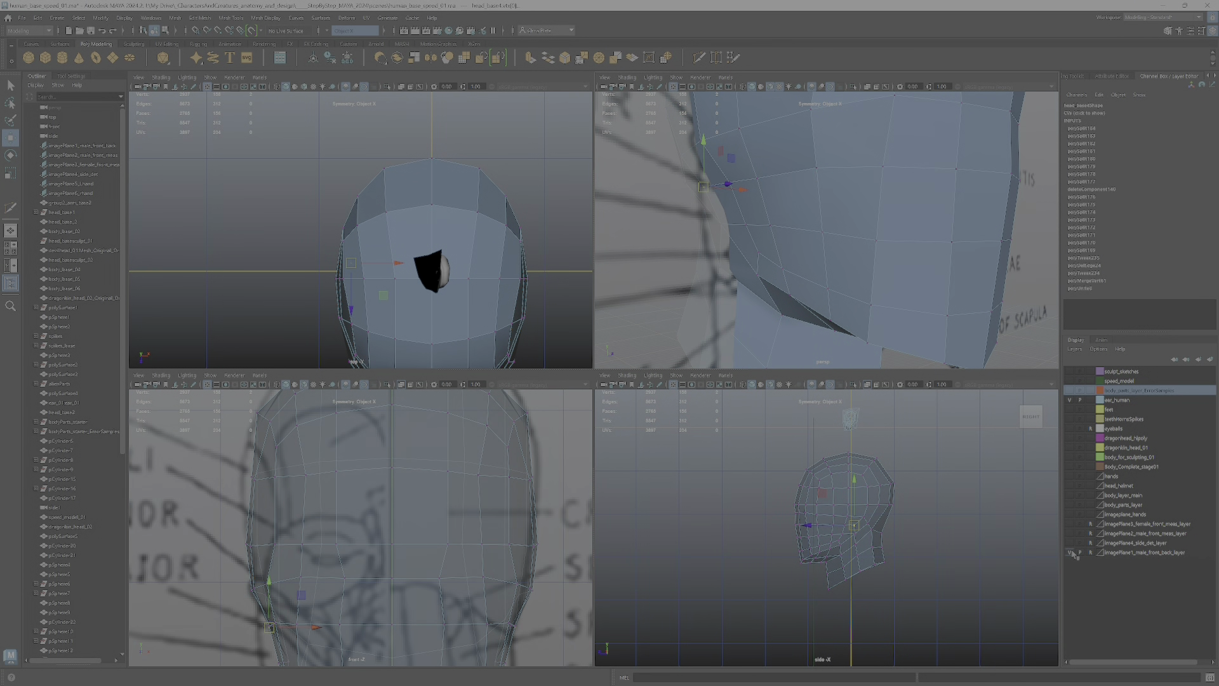
pyautogui.click(1070, 552)
pyautogui.click(1070, 543)
# - Compare the mesh's jaw and chin line with the skull drawing in the side and perspective views
pyautogui.keyDown('alt'); pyautogui.moveTo(842, 520); pyautogui.dragTo(886, 569, button='right'); pyautogui.keyUp('alt')
pyautogui.moveTo(886, 568)
pyautogui.keyDown('alt'); pyautogui.mouseDown(button='middle')
pyautogui.moveTo(818, 508)
pyautogui.moveTo(867, 565)
pyautogui.mouseUp(button='middle'); pyautogui.keyUp('alt')
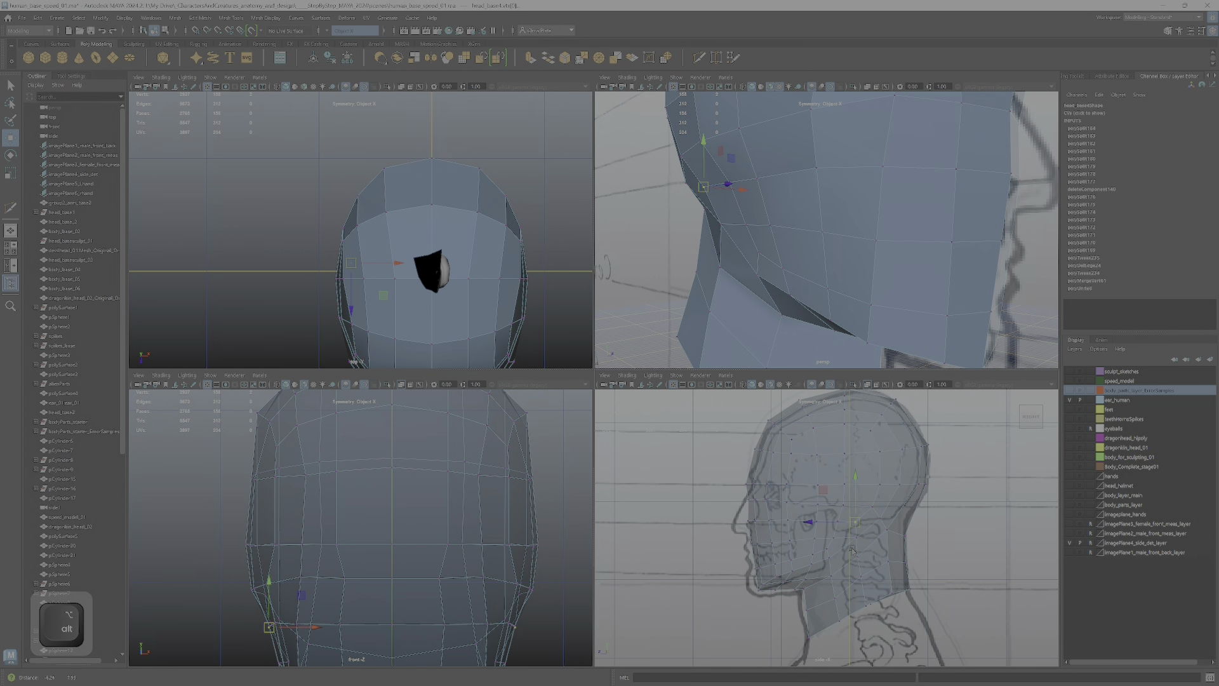
pyautogui.keyDown('alt'); pyautogui.moveTo(787, 524); pyautogui.dragTo(801, 530, button='right'); pyautogui.keyUp('alt')
pyautogui.keyDown('alt'); pyautogui.moveTo(802, 530); pyautogui.dragTo(820, 508, button='middle'); pyautogui.keyUp('alt')
pyautogui.keyDown('alt'); pyautogui.moveTo(762, 515); pyautogui.dragTo(793, 533, button='right'); pyautogui.keyUp('alt')
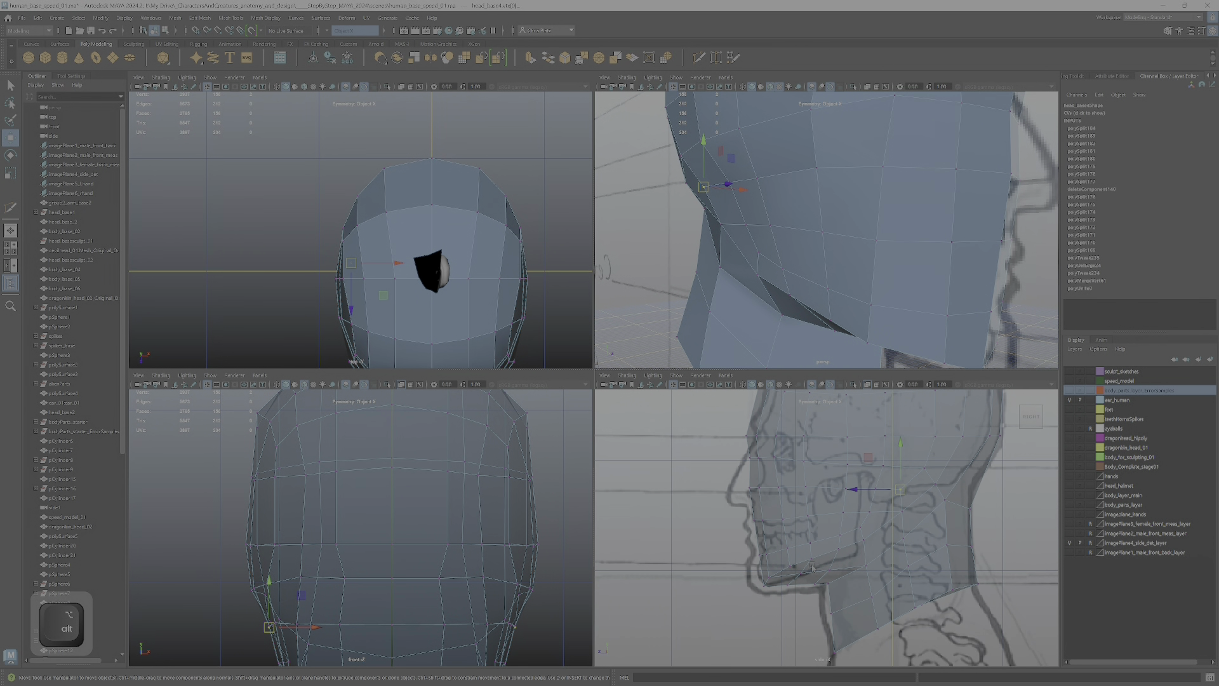
pyautogui.keyDown('alt'); pyautogui.moveTo(812, 565); pyautogui.dragTo(802, 567, button='middle'); pyautogui.keyUp('alt')
pyautogui.keyDown('alt'); pyautogui.moveTo(760, 584); pyautogui.dragTo(774, 581, button='right'); pyautogui.keyUp('alt')
pyautogui.keyDown('alt'); pyautogui.moveTo(773, 581); pyautogui.dragTo(805, 582, button='middle'); pyautogui.keyUp('alt')
pyautogui.keyDown('alt'); pyautogui.moveTo(775, 574); pyautogui.dragTo(790, 576, button='right'); pyautogui.keyUp('alt')
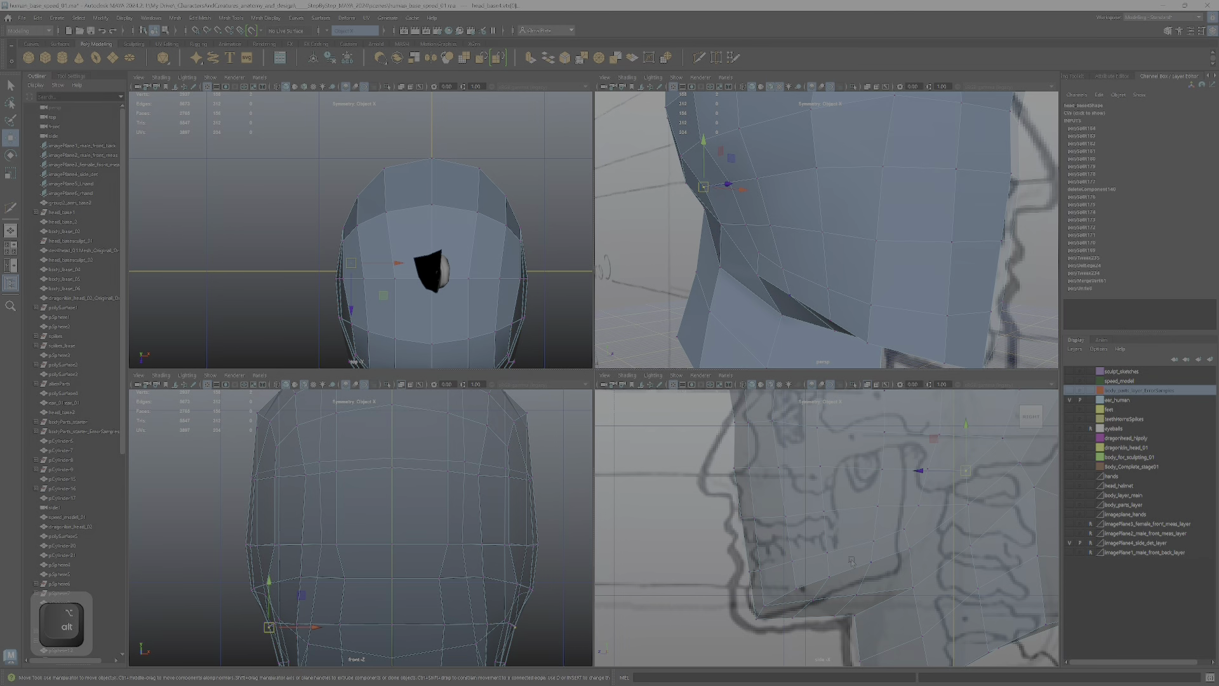
pyautogui.scroll(-7, 836, 235)
pyautogui.keyDown('alt'); pyautogui.moveTo(811, 258); pyautogui.dragTo(803, 220); pyautogui.keyUp('alt')
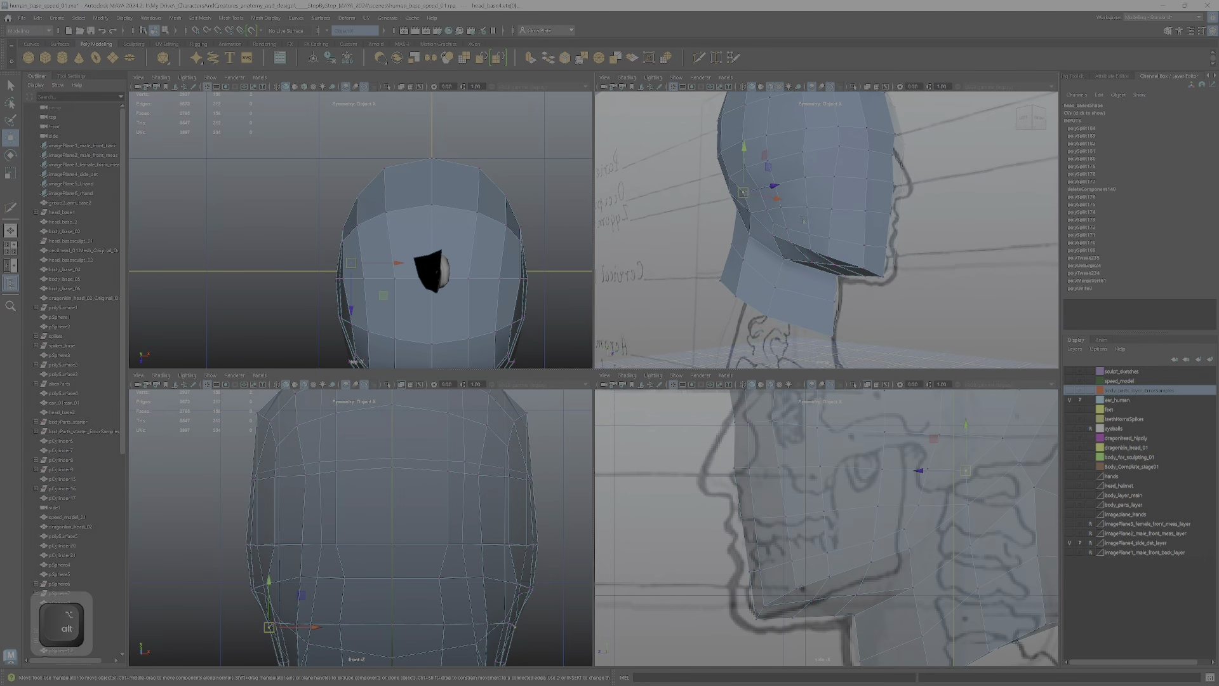
# - Relax the vertices on the side of the head, cheek and jaw with Quad Draw in the full-size perspective view
pyautogui.click(1168, 31)
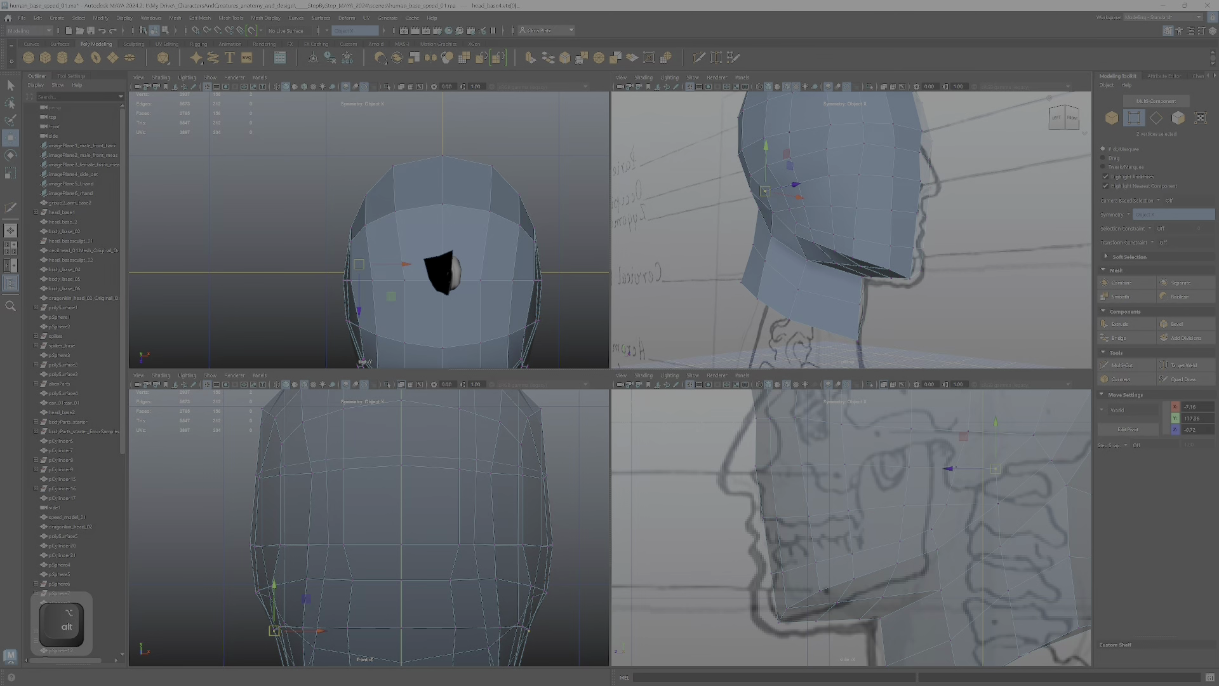
pyautogui.click(1183, 379)
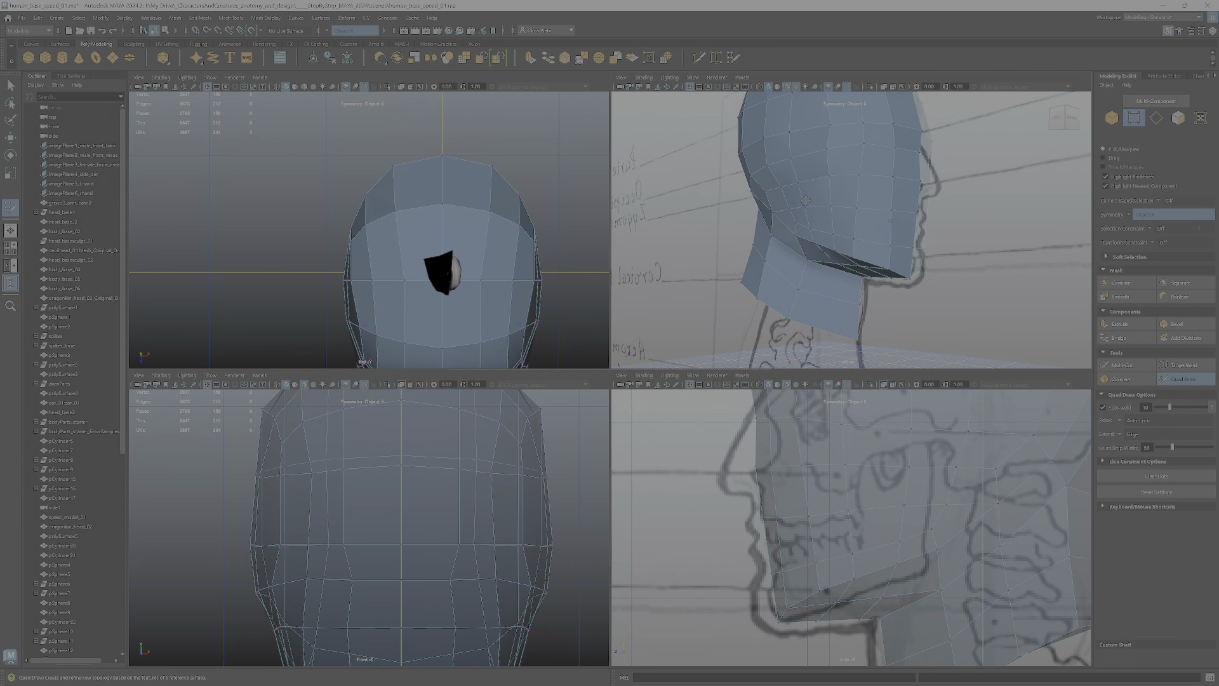
pyautogui.keyDown('alt'); pyautogui.moveTo(817, 230); pyautogui.dragTo(784, 254); pyautogui.keyUp('alt')
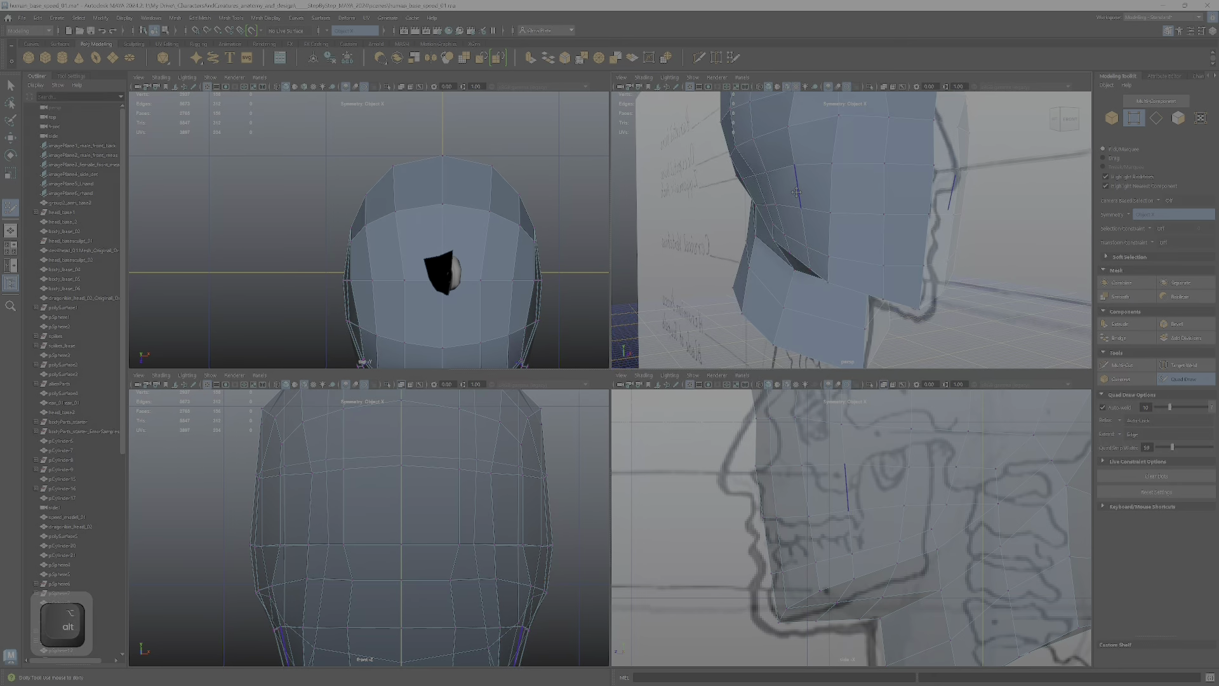
pyautogui.press('space')
pyautogui.keyDown('alt'); pyautogui.moveTo(794, 285); pyautogui.dragTo(600, 284, button='right'); pyautogui.keyUp('alt')
pyautogui.scroll(-3, 502, 273)
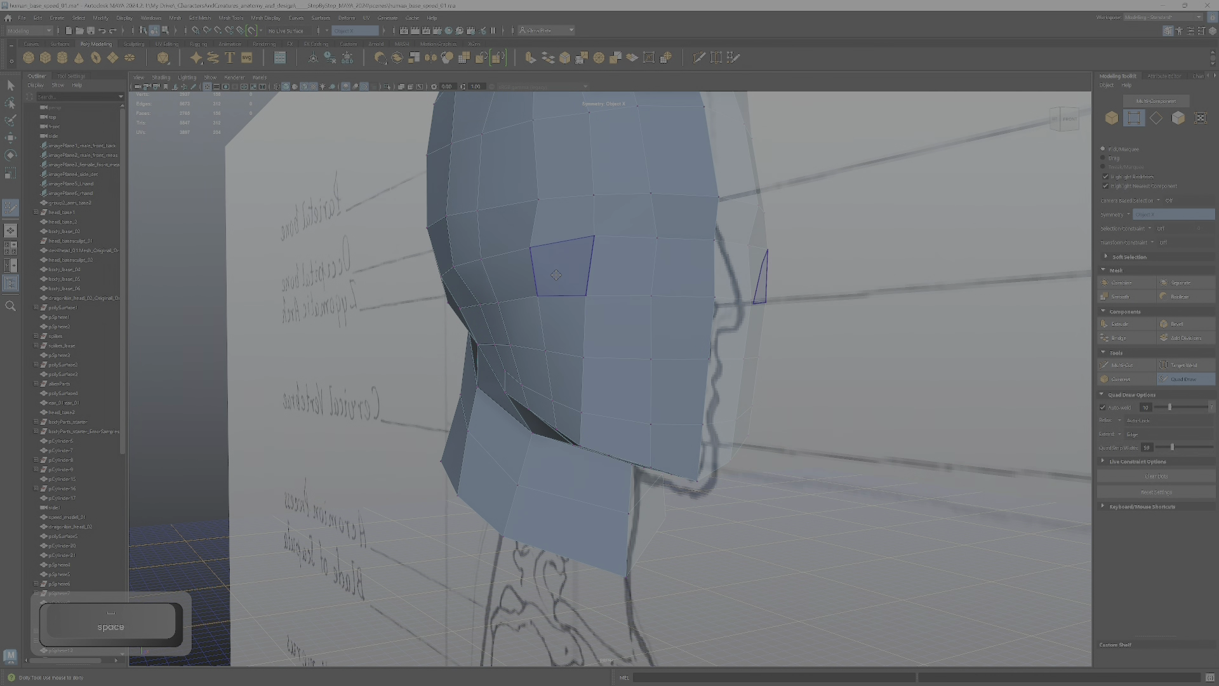
pyautogui.moveTo(479, 283)
pyautogui.keyDown('shift'); pyautogui.mouseDown()
pyautogui.moveTo(448, 217)
pyautogui.moveTo(457, 298)
pyautogui.moveTo(483, 313)
pyautogui.mouseUp(); pyautogui.keyUp('shift')
pyautogui.moveTo(550, 375)
pyautogui.keyDown('shift'); pyautogui.mouseDown()
pyautogui.moveTo(493, 254)
pyautogui.moveTo(674, 208)
pyautogui.mouseUp(); pyautogui.keyUp('shift')
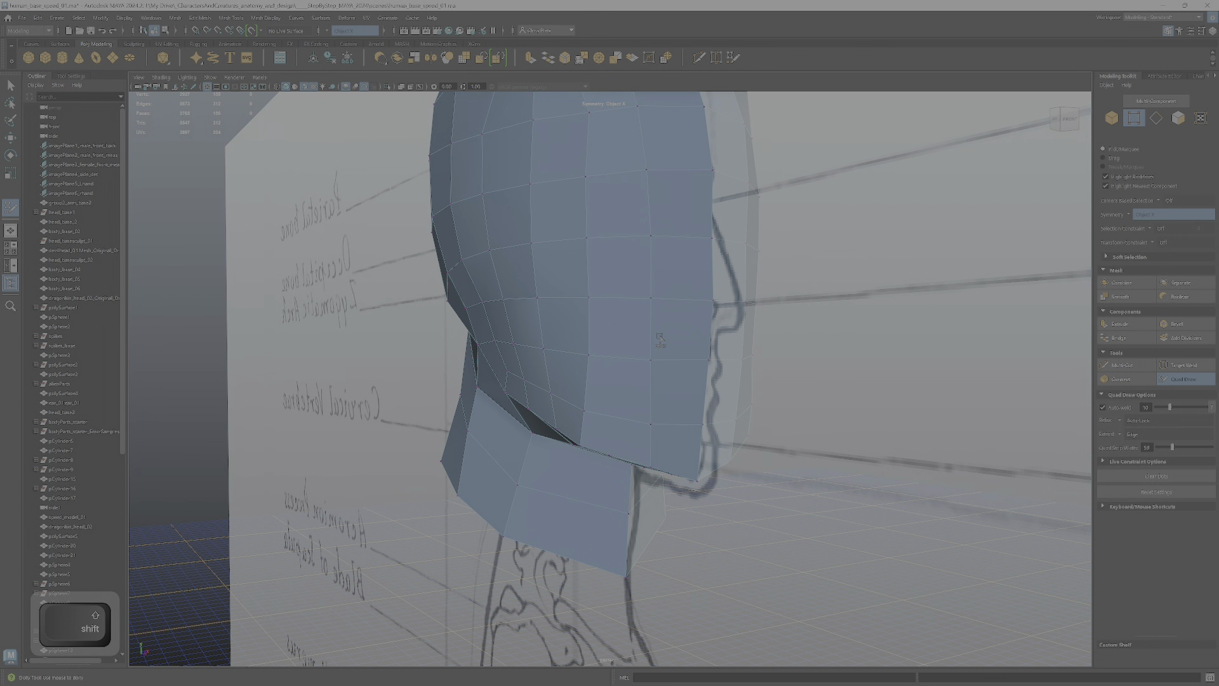
pyautogui.keyDown('shift'); pyautogui.moveTo(454, 293); pyautogui.dragTo(517, 368); pyautogui.keyUp('shift')
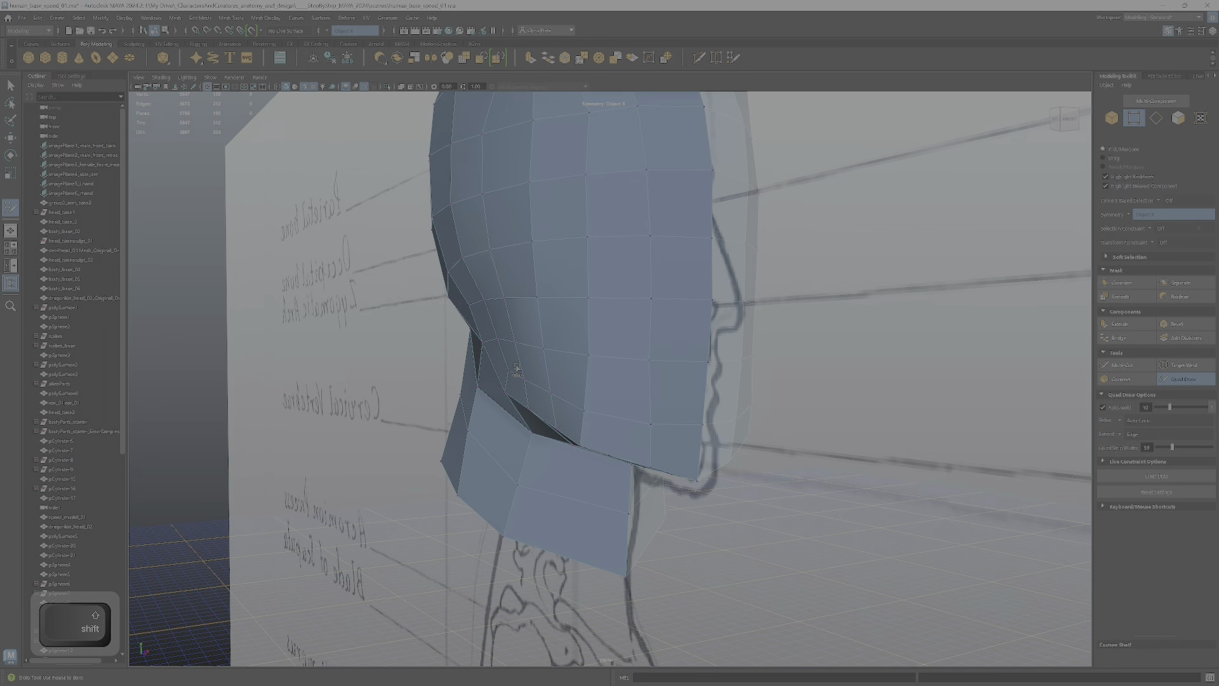
# - Examine the relaxed head shape and edge spacing from the side, front and back against the reference
pyautogui.keyDown('alt'); pyautogui.keyDown('shift'); pyautogui.moveTo(615, 408); pyautogui.dragTo(540, 305); pyautogui.keyUp('shift'); pyautogui.keyUp('alt')
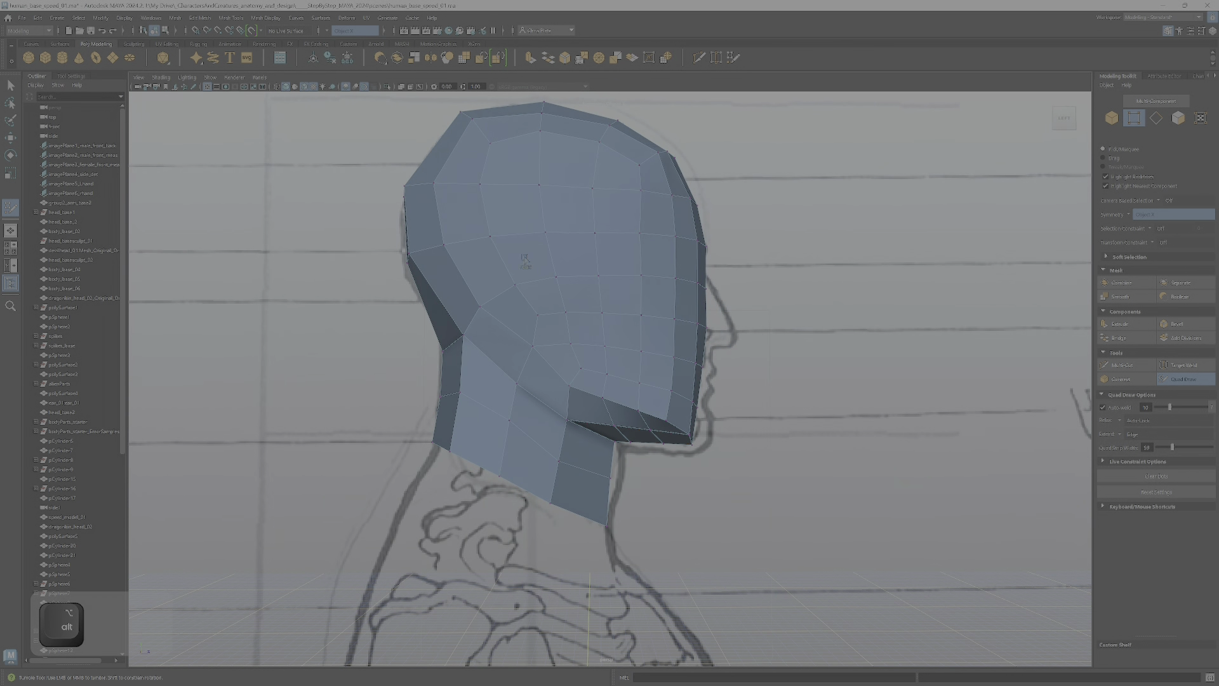
pyautogui.keyDown('alt'); pyautogui.moveTo(613, 286); pyautogui.dragTo(556, 181); pyautogui.keyUp('alt')
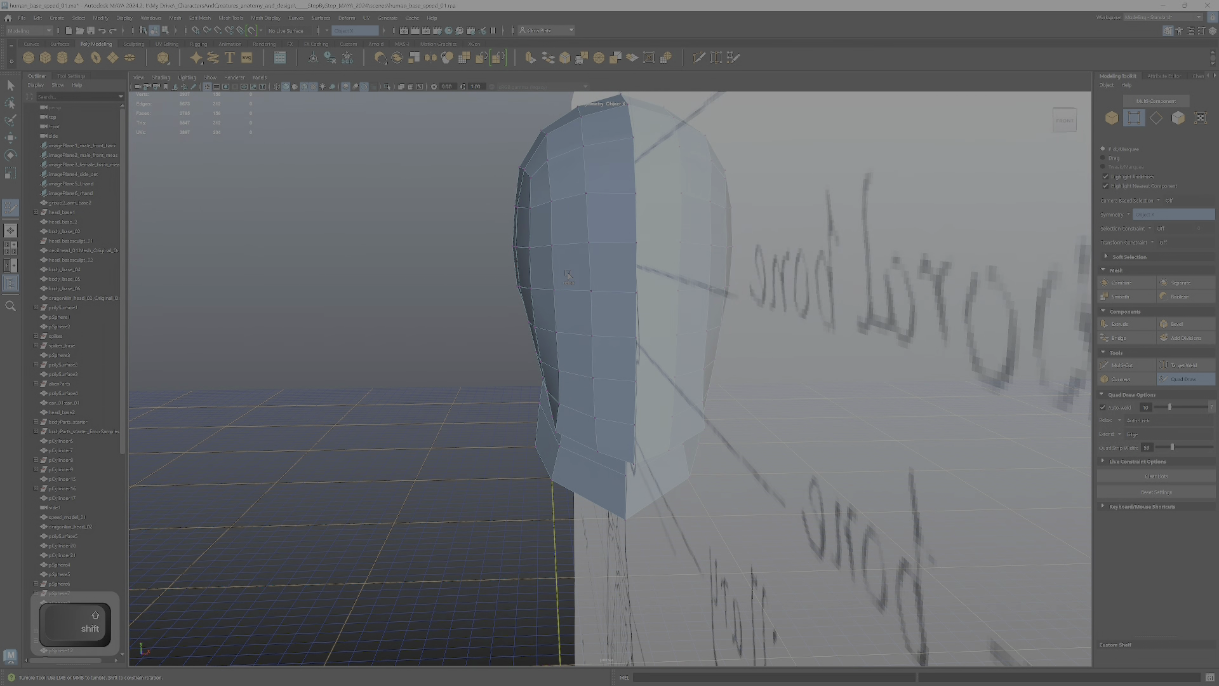
pyautogui.keyDown('alt'); pyautogui.moveTo(572, 314); pyautogui.dragTo(555, 352); pyautogui.keyUp('alt')
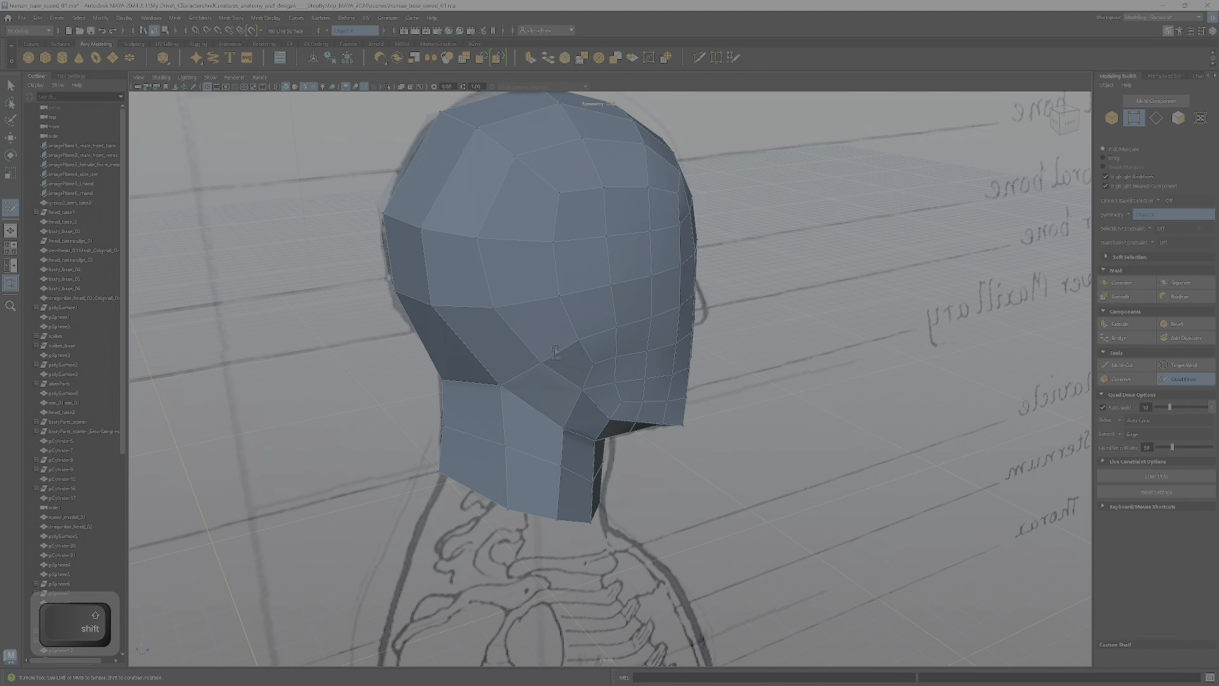
pyautogui.keyDown('alt'); pyautogui.moveTo(637, 401); pyautogui.dragTo(680, 373); pyautogui.keyUp('alt')
pyautogui.keyDown('alt'); pyautogui.scroll(1, 624, 355); pyautogui.keyUp('alt')
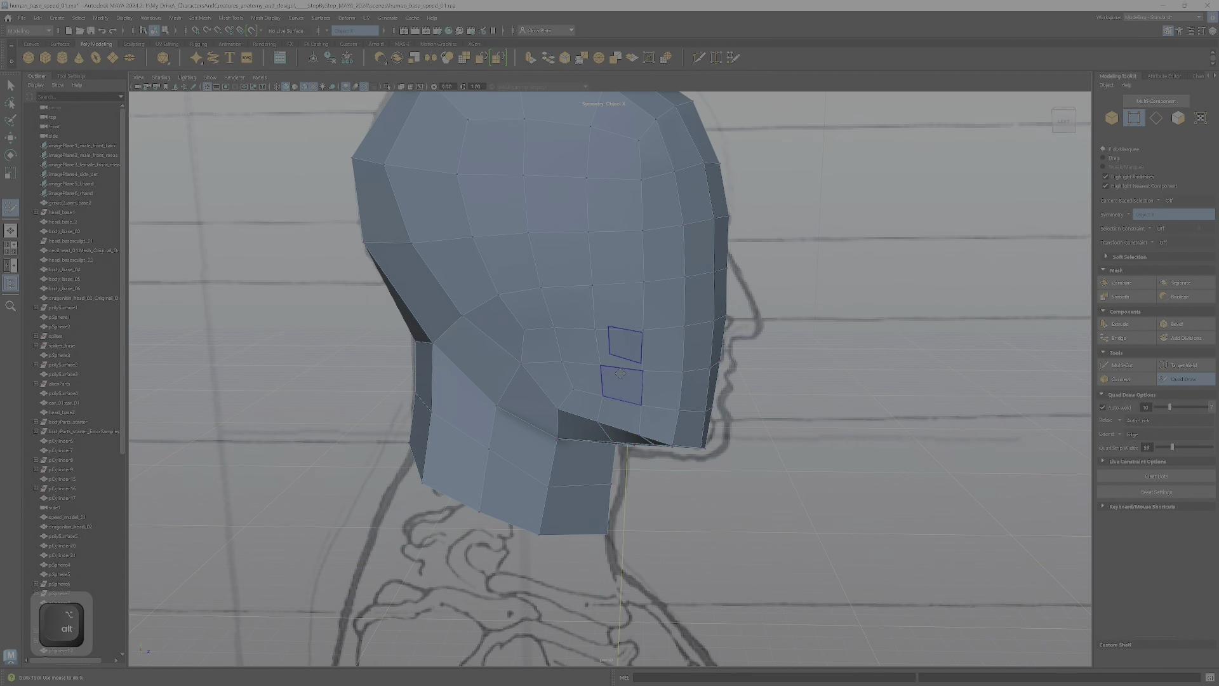
pyautogui.keyDown('alt'); pyautogui.moveTo(616, 349); pyautogui.dragTo(722, 329, button='middle'); pyautogui.keyUp('alt')
pyautogui.keyDown('alt'); pyautogui.moveTo(723, 329); pyautogui.dragTo(700, 320); pyautogui.keyUp('alt')
pyautogui.keyDown('alt'); pyautogui.moveTo(700, 321); pyautogui.dragTo(704, 389, button='right'); pyautogui.keyUp('alt')
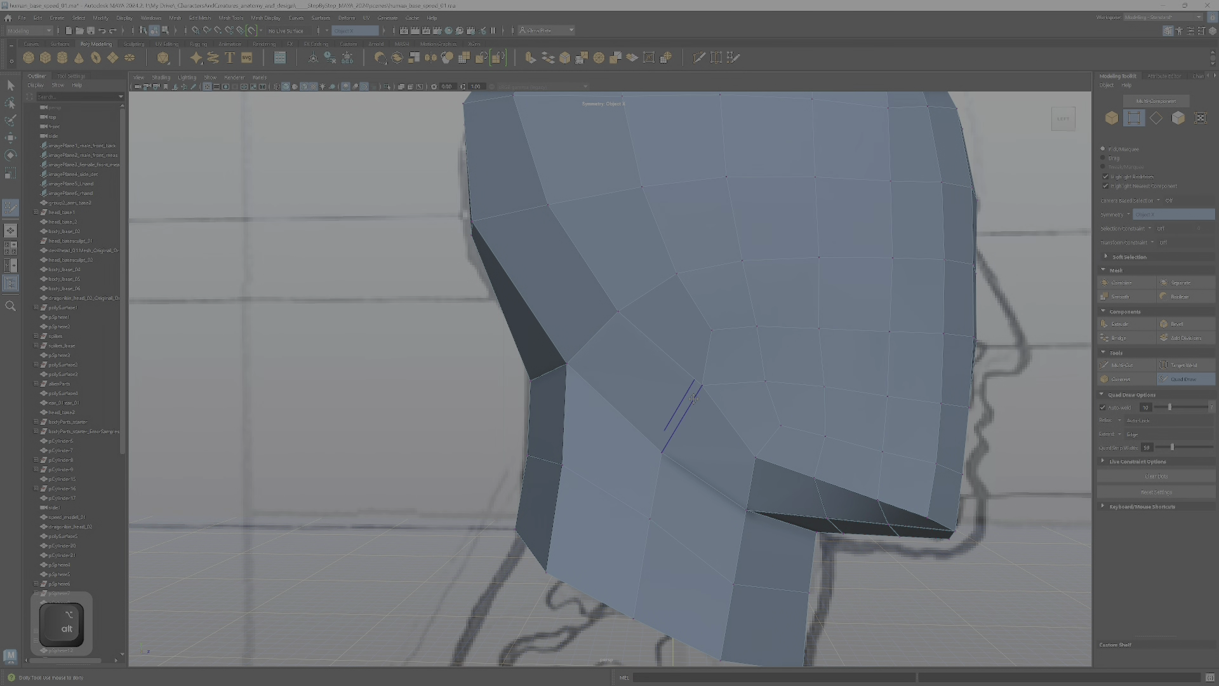
# - Preview the head mesh smoothed, restore the unsmoothed display, and inspect the faces around the jaw corner
pyautogui.keyDown('alt'); pyautogui.moveTo(704, 389); pyautogui.dragTo(662, 399); pyautogui.keyUp('alt')
pyautogui.scroll(-3, 662, 400)
pyautogui.press('3')
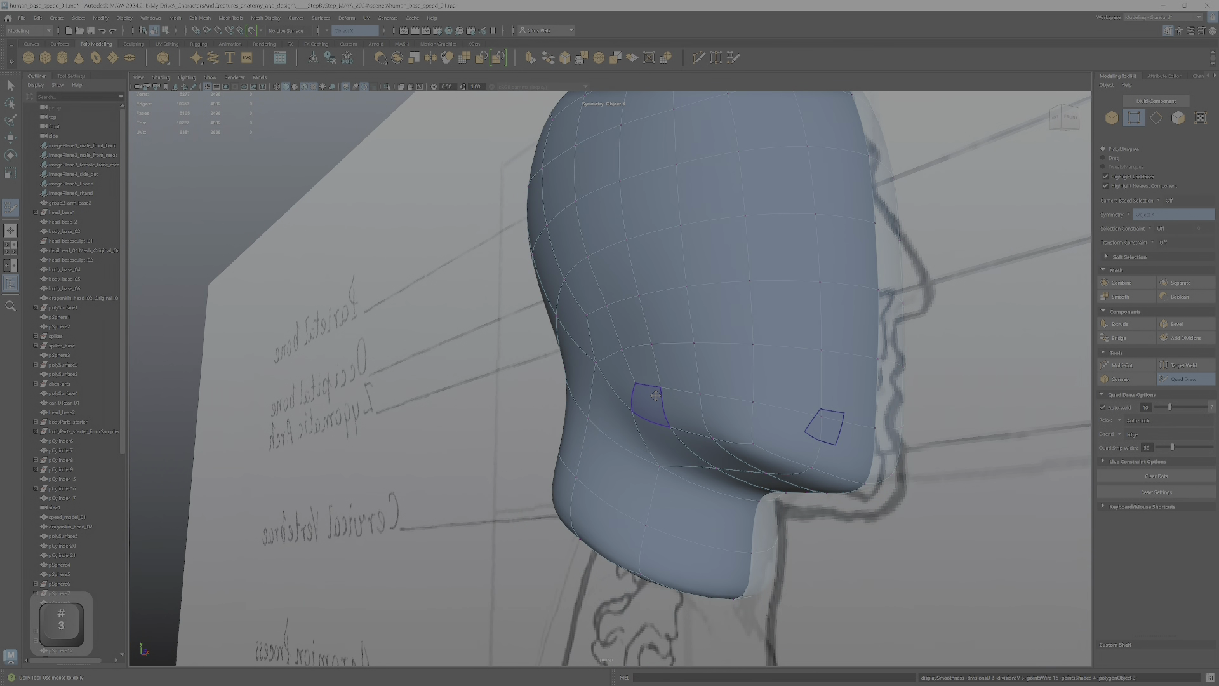
pyautogui.scroll(-2, 663, 387)
pyautogui.press('1')
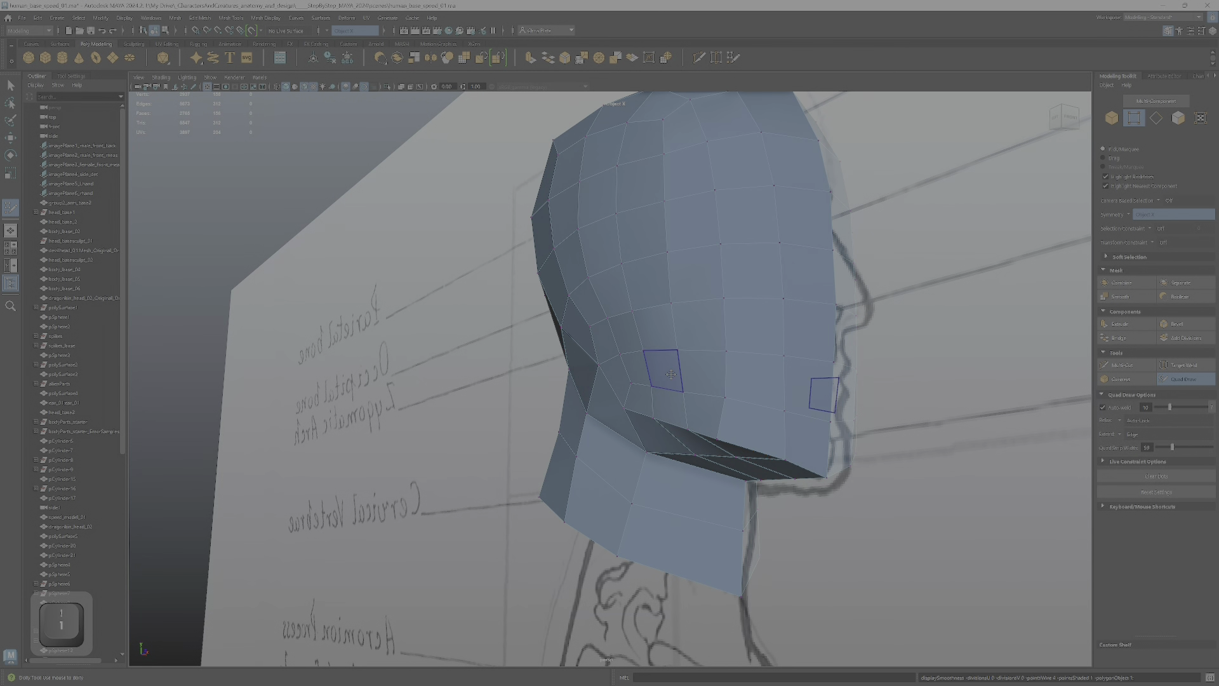
pyautogui.keyDown('alt'); pyautogui.moveTo(670, 386); pyautogui.dragTo(677, 362); pyautogui.keyUp('alt')
pyautogui.keyDown('alt'); pyautogui.moveTo(677, 362); pyautogui.dragTo(700, 357, button='right'); pyautogui.keyUp('alt')
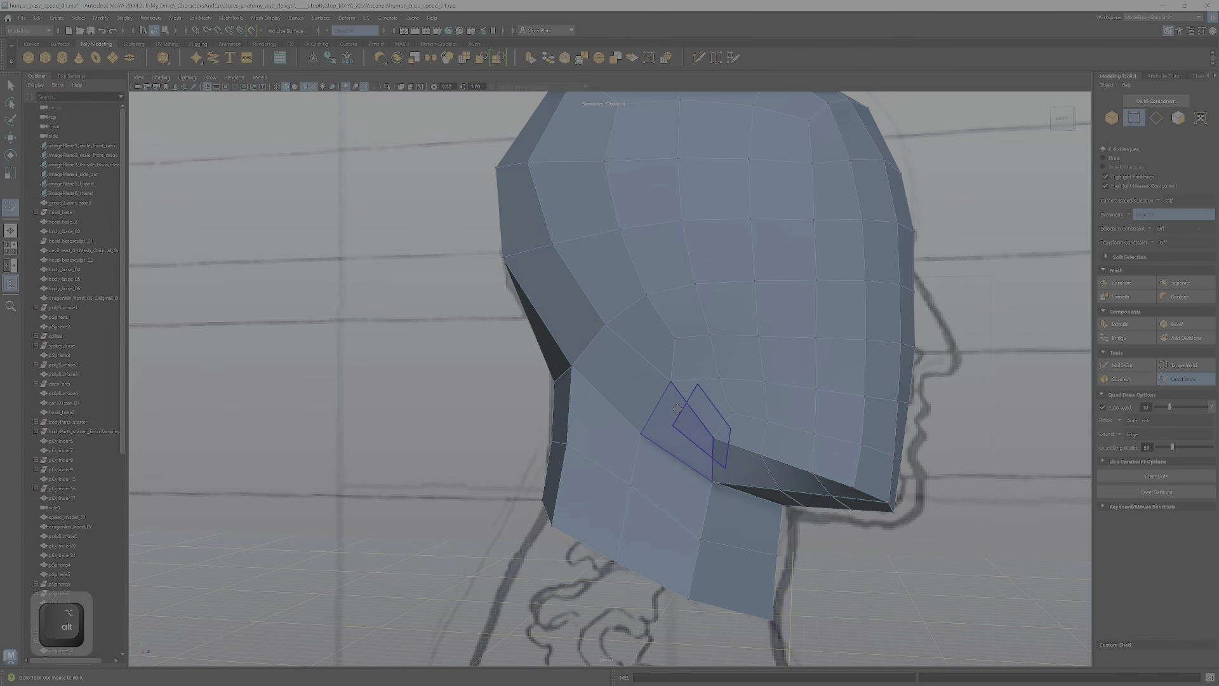
pyautogui.click(1121, 365)
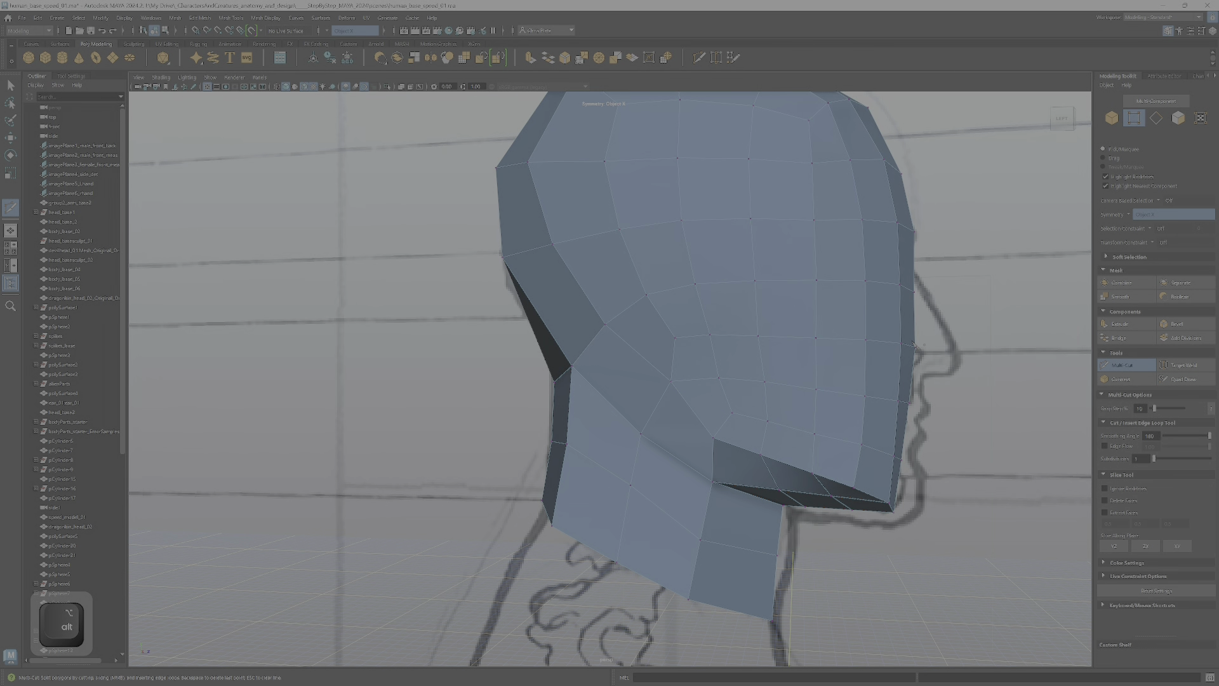
pyautogui.click(671, 381)
pyautogui.rightClick(671, 381)
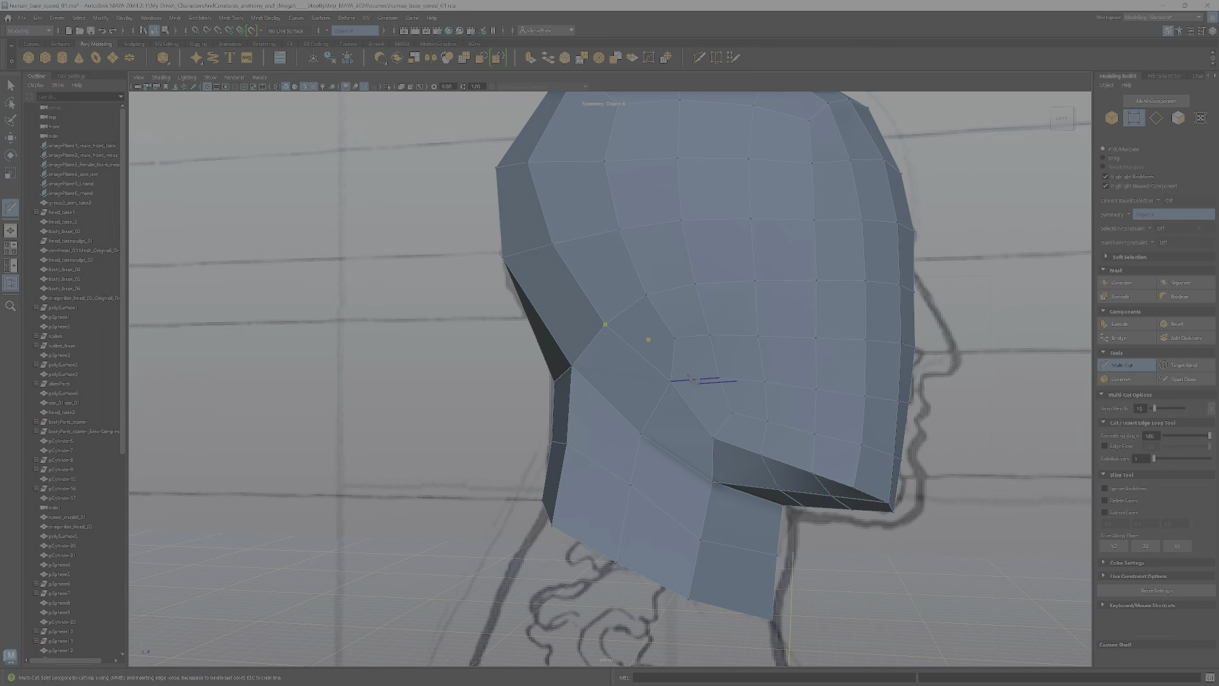
pyautogui.press('Escape')
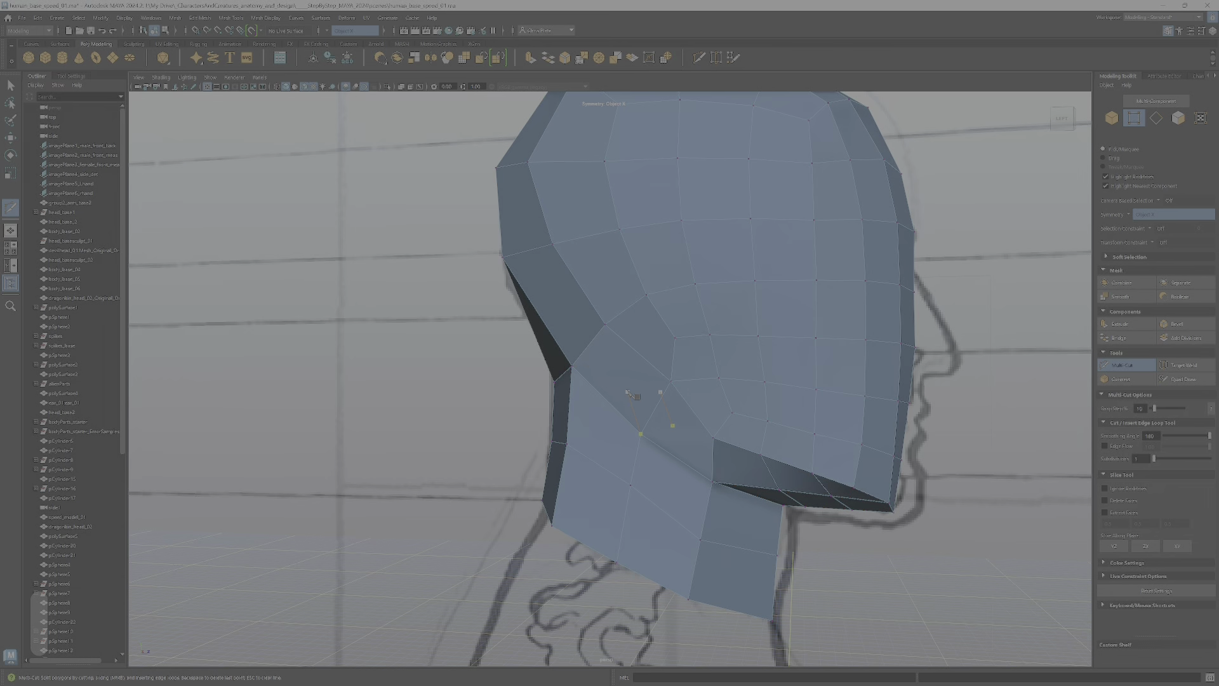
# - Check the smoothed shape of the jaw and neck, restore the low-poly display, and inspect the edge flow behind the jaw
pyautogui.keyDown('alt'); pyautogui.moveTo(689, 429); pyautogui.dragTo(612, 404); pyautogui.keyUp('alt')
pyautogui.press('3')
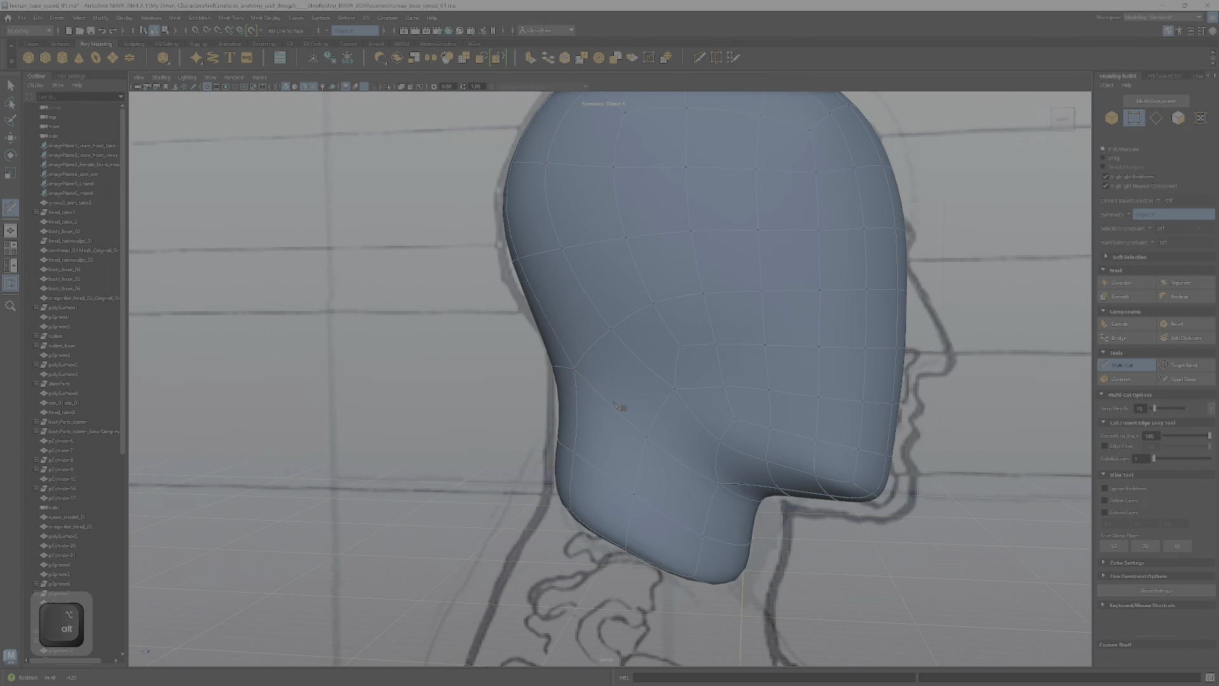
pyautogui.press('1')
pyautogui.keyDown('alt'); pyautogui.moveTo(620, 409); pyautogui.dragTo(721, 416, button='right'); pyautogui.keyUp('alt')
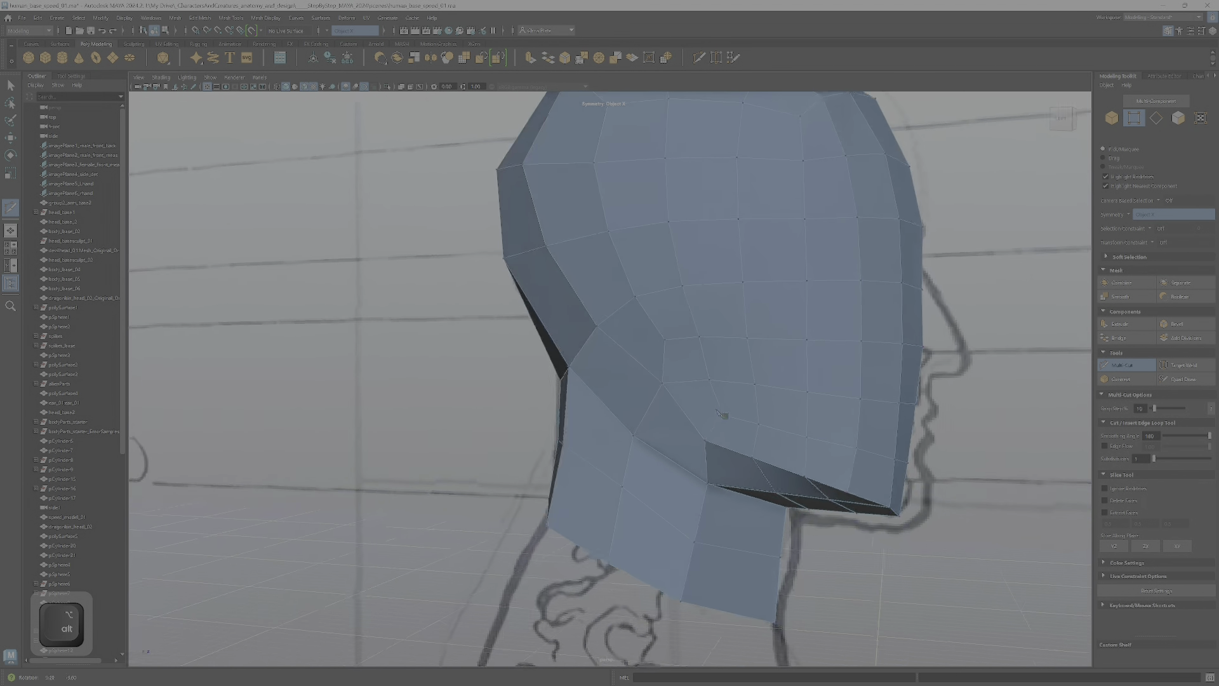
pyautogui.keyDown('alt'); pyautogui.moveTo(720, 416); pyautogui.dragTo(729, 403); pyautogui.keyUp('alt')
pyautogui.keyDown('alt'); pyautogui.moveTo(728, 402); pyautogui.dragTo(721, 435, button='middle'); pyautogui.keyUp('alt')
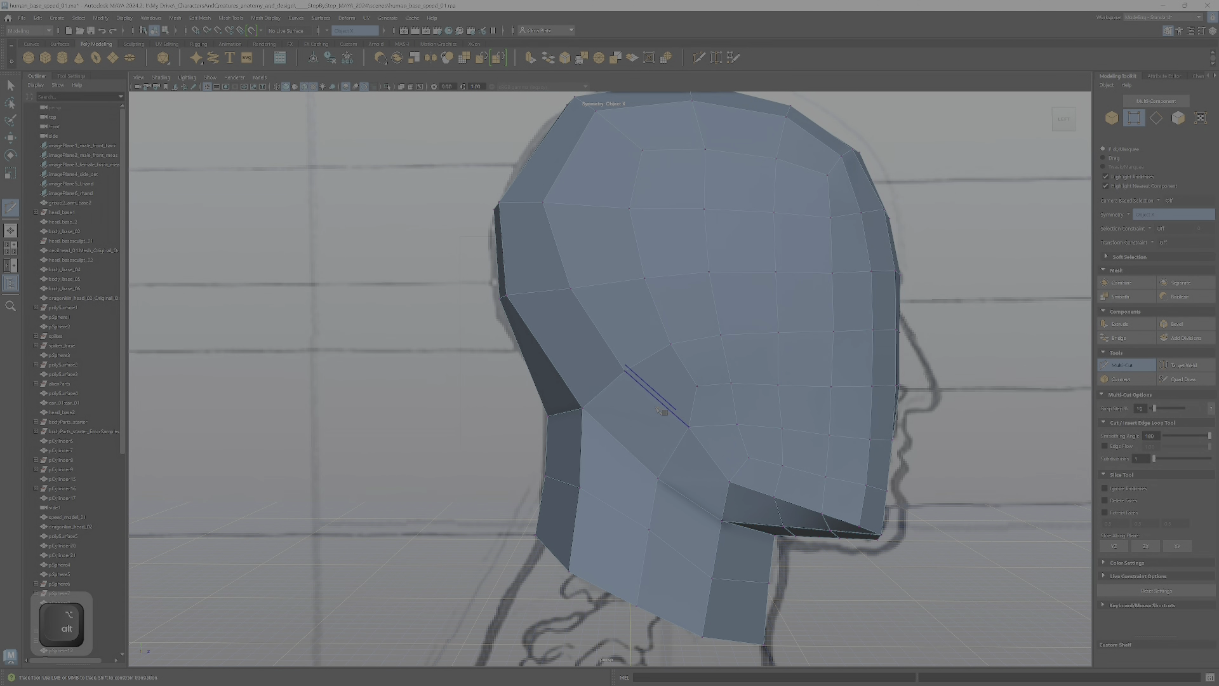
pyautogui.keyDown('alt'); pyautogui.moveTo(642, 386); pyautogui.dragTo(788, 416); pyautogui.keyUp('alt')
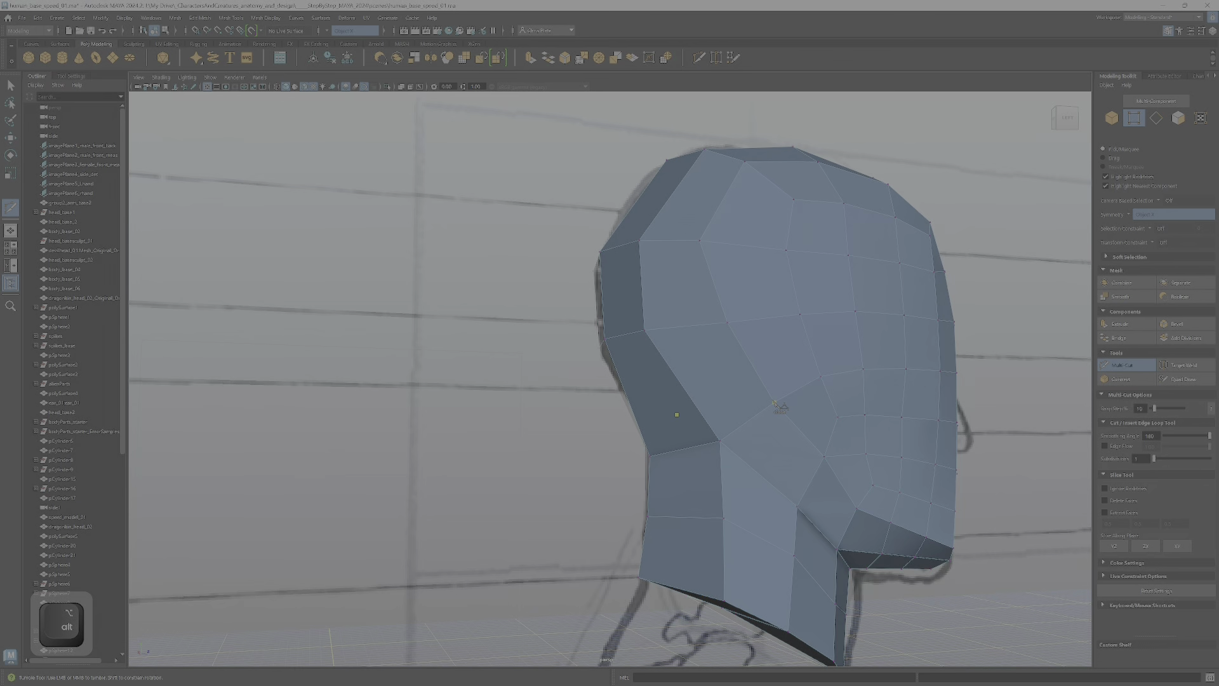
# - Complete the Multi-Cut edge across the faces above the nape, from behind the jaw to the back centre line
pyautogui.keyDown('alt'); pyautogui.moveTo(660, 407); pyautogui.dragTo(608, 407); pyautogui.keyUp('alt')
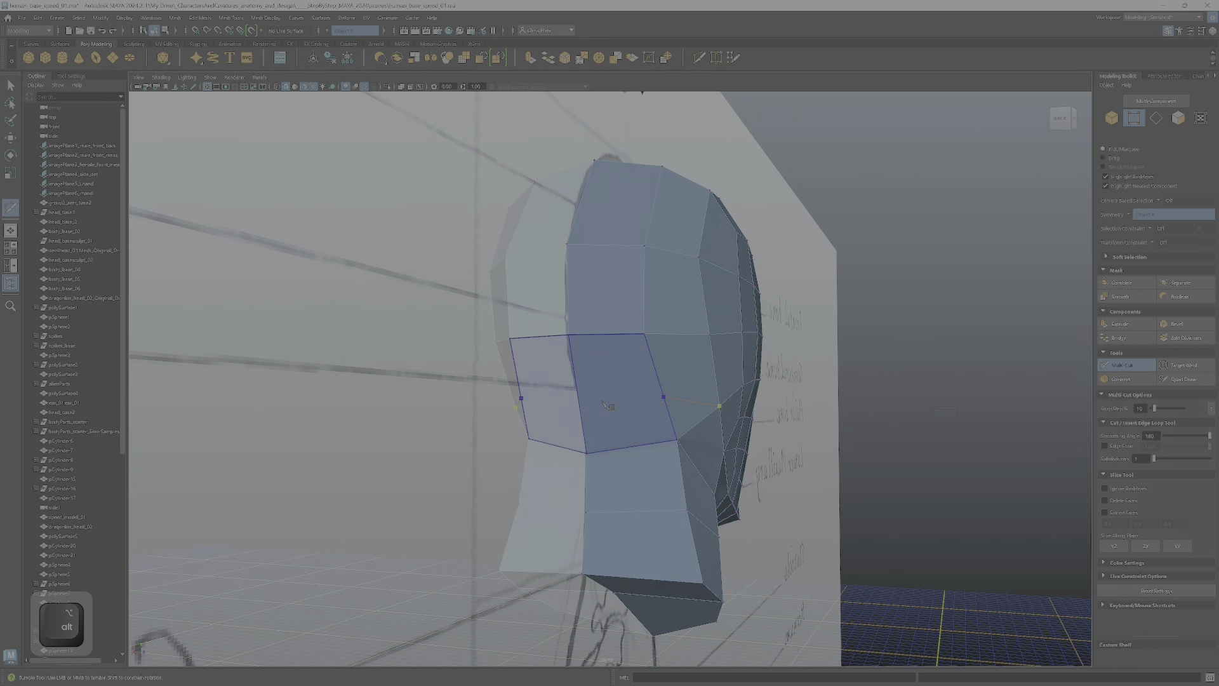
pyautogui.press('Return')
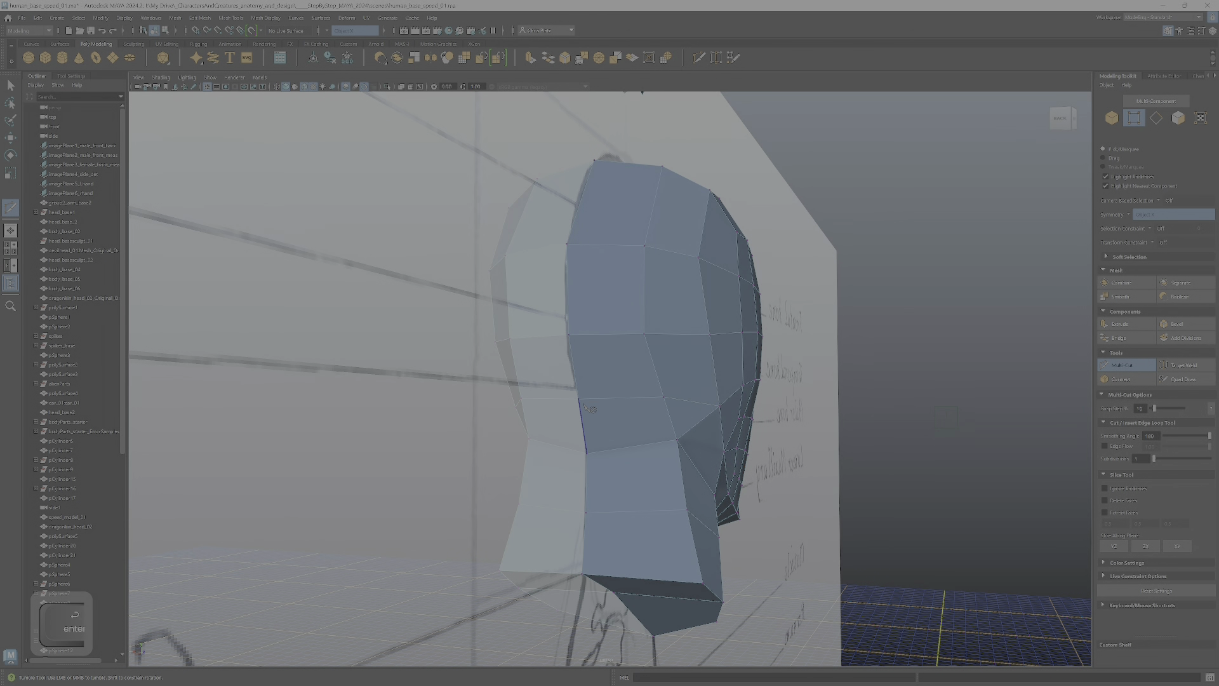
# - Try to move the vertex at the front end of the new cut behind the jaw, and undo the move
pyautogui.rightClick(648, 396)
pyautogui.press('w')
pyautogui.keyDown('alt'); pyautogui.moveTo(719, 412); pyautogui.dragTo(748, 370); pyautogui.keyUp('alt')
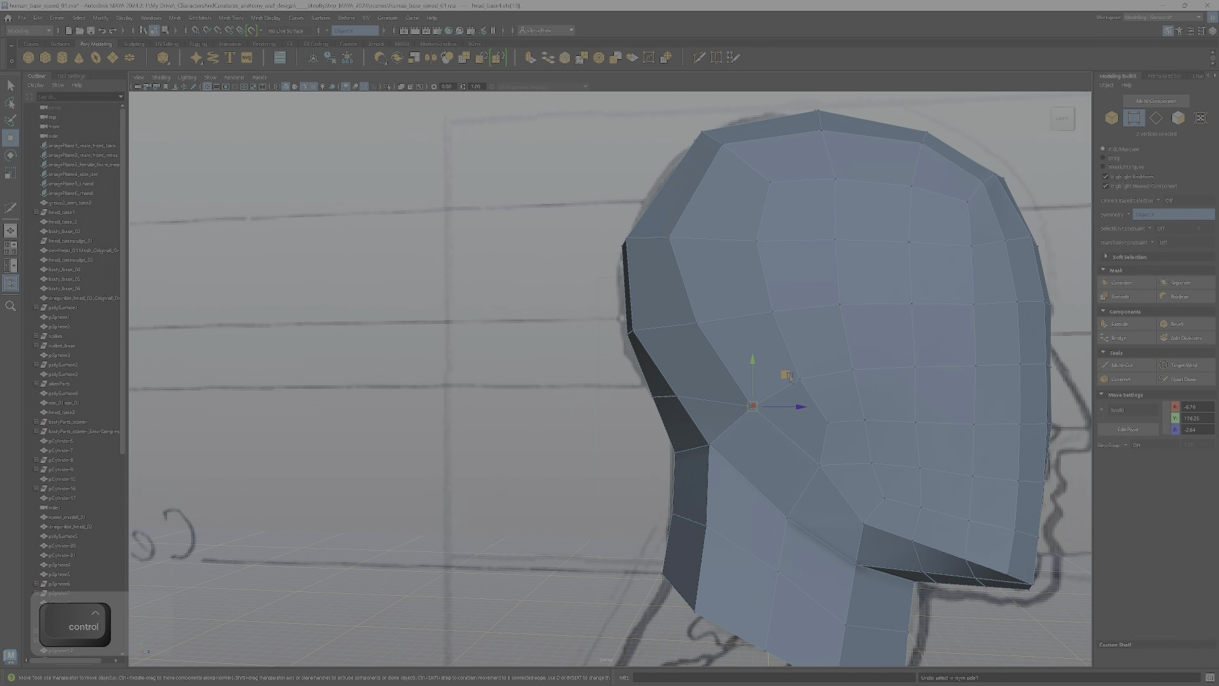
pyautogui.hotkey('ctrl', 'z')
# - Delete the diagonal edge running from behind the jaw to the jaw corner and the short edge below it
pyautogui.moveTo(770, 408); pyautogui.dragTo(770, 384, button='right')
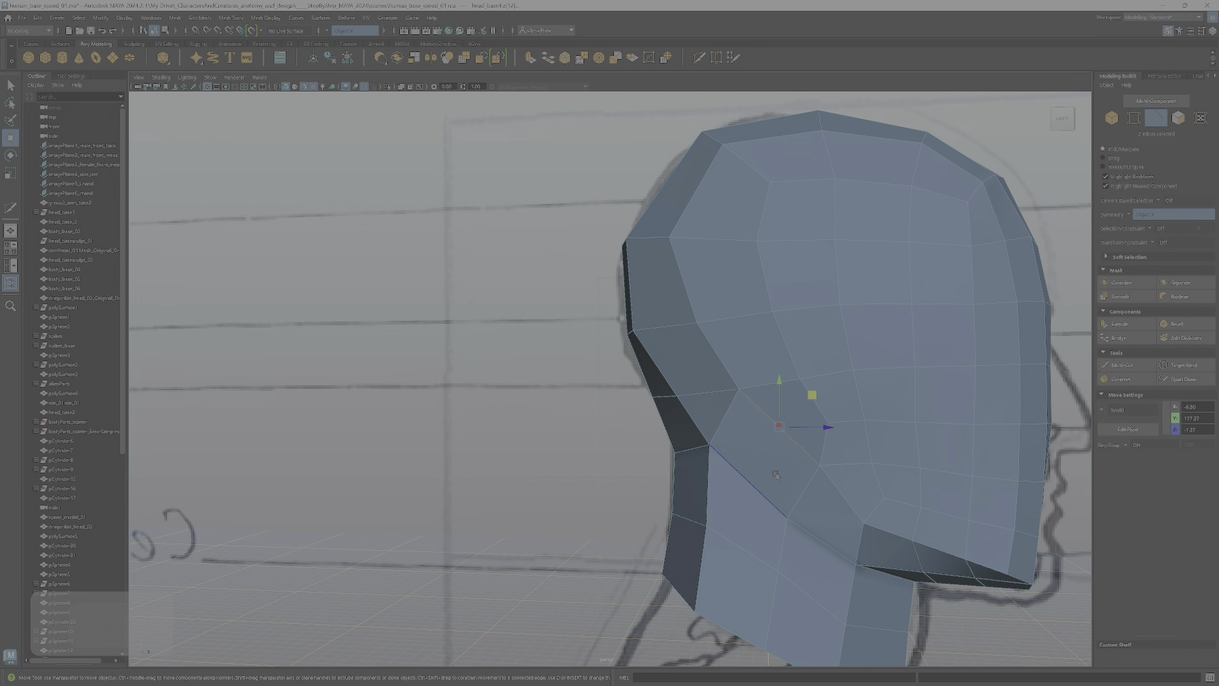
pyautogui.press('Delete')
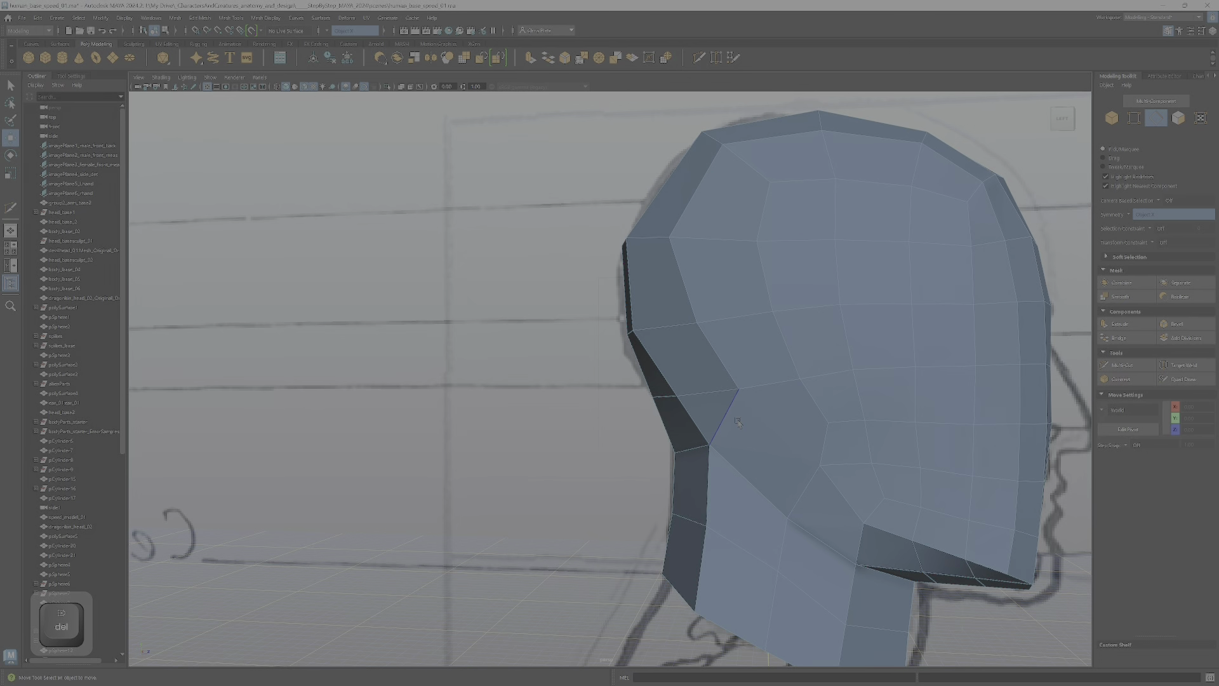
pyautogui.hotkey('ctrl', 'z')
pyautogui.hotkey('ctrl', 'z')
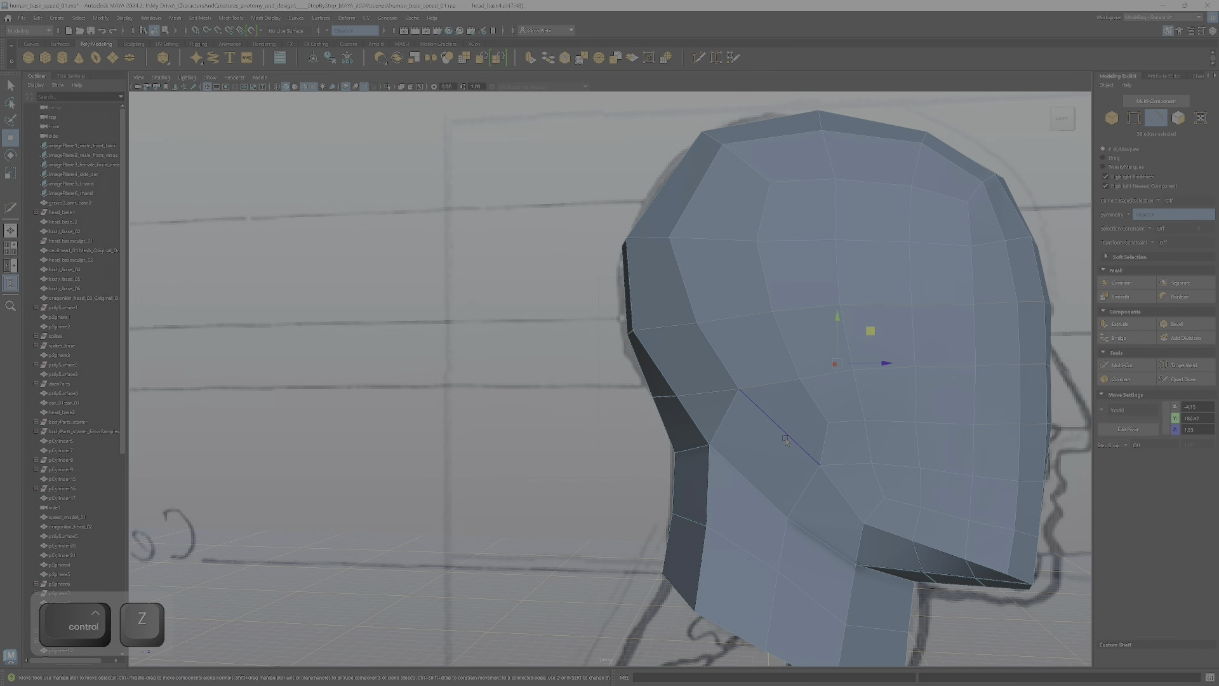
pyautogui.hotkey('ctrl', 'z')
pyautogui.press('Delete')
pyautogui.click(808, 482)
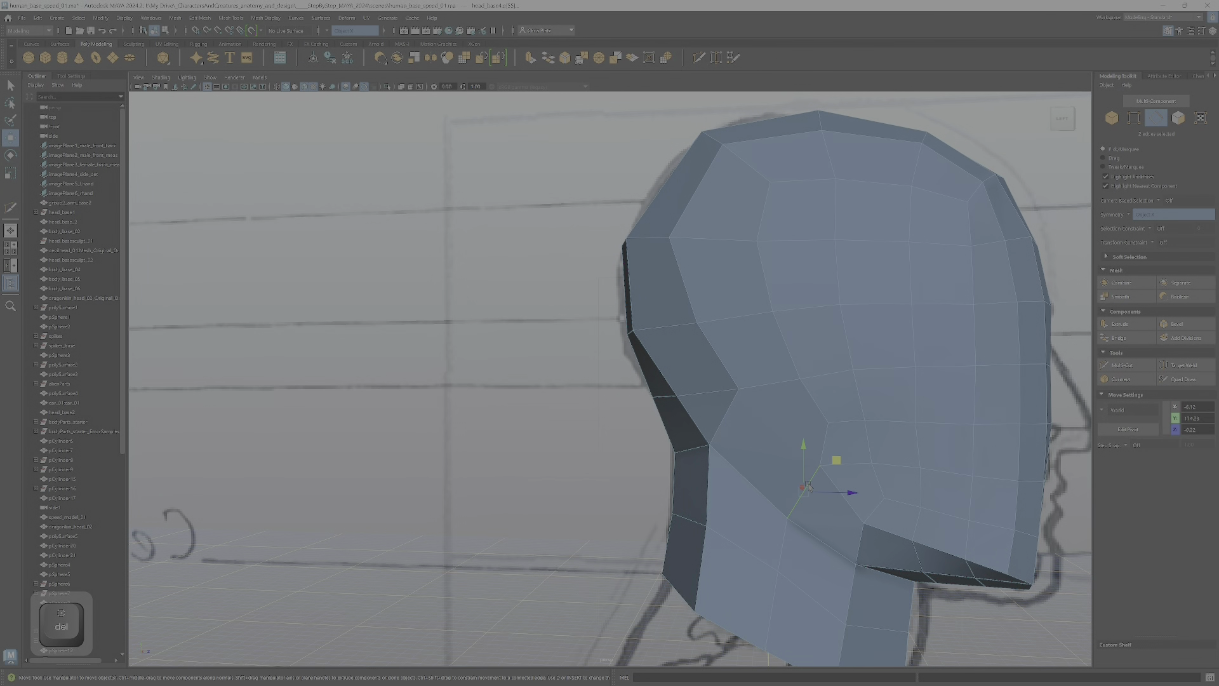
pyautogui.press('Delete')
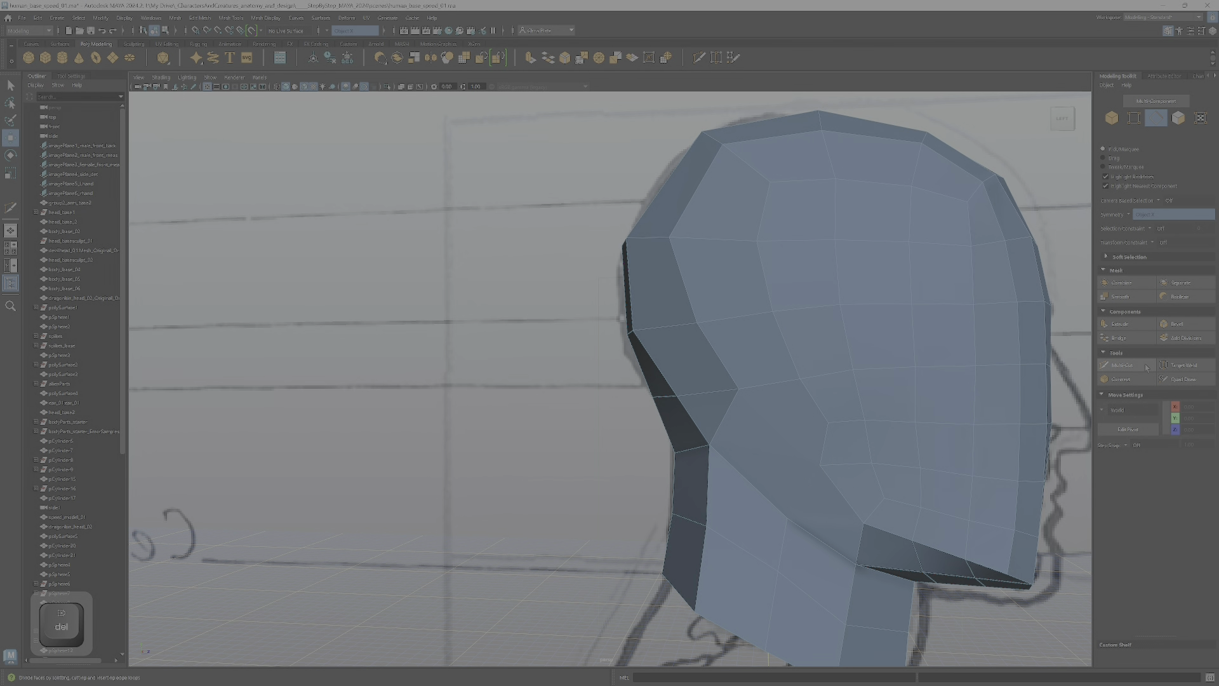
pyautogui.click(1143, 368)
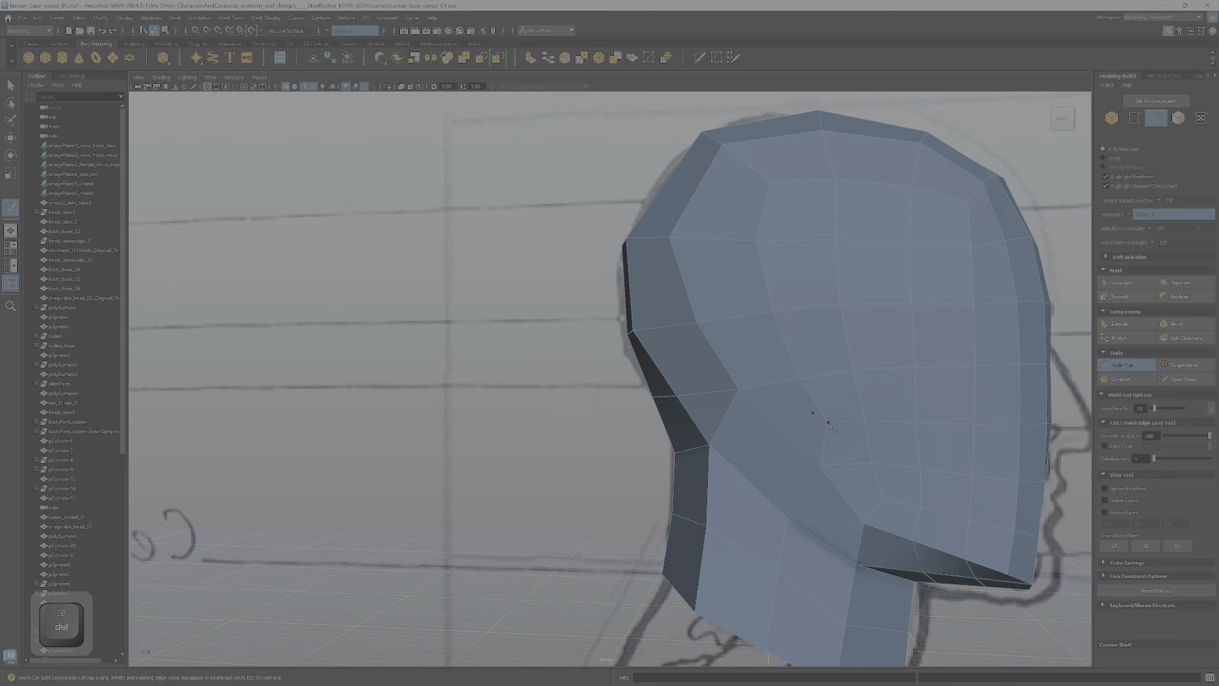
pyautogui.keyDown('alt'); pyautogui.moveTo(739, 384); pyautogui.dragTo(765, 402); pyautogui.keyUp('alt')
pyautogui.press('Escape')
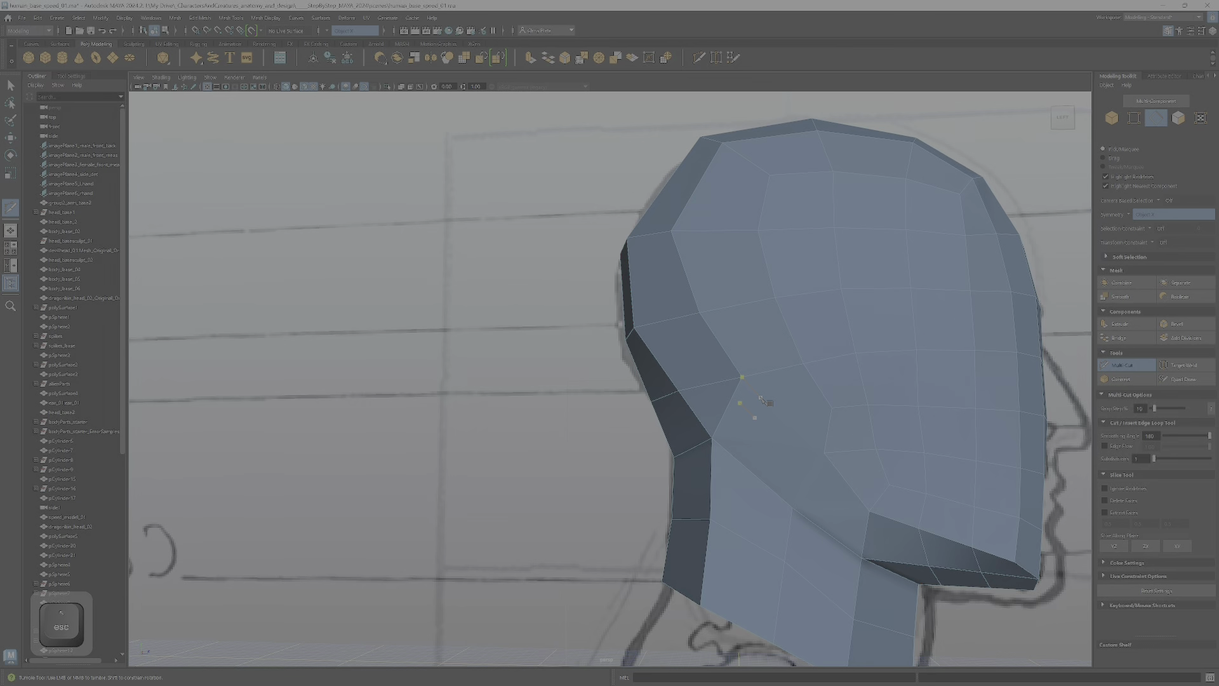
# - Delete the short edge above the neck's upper corner and Multi-Cut an edge from the jaw-corner vertex to that neck corner
pyautogui.press('q')
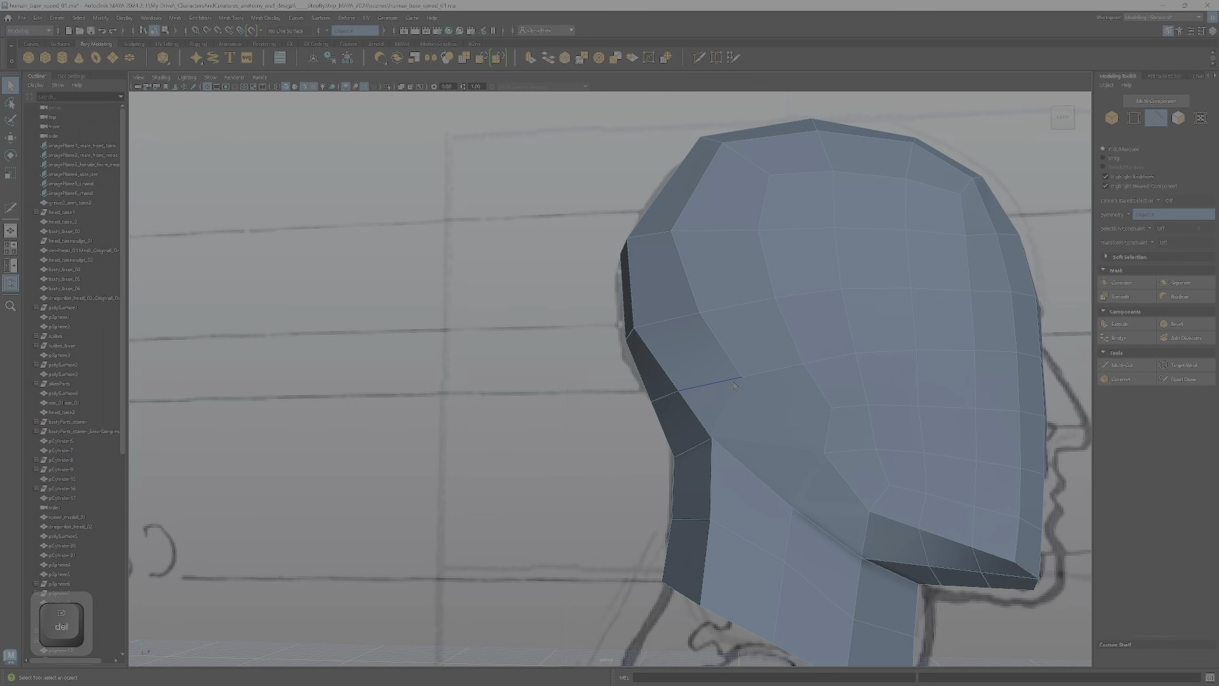
pyautogui.click(1122, 366)
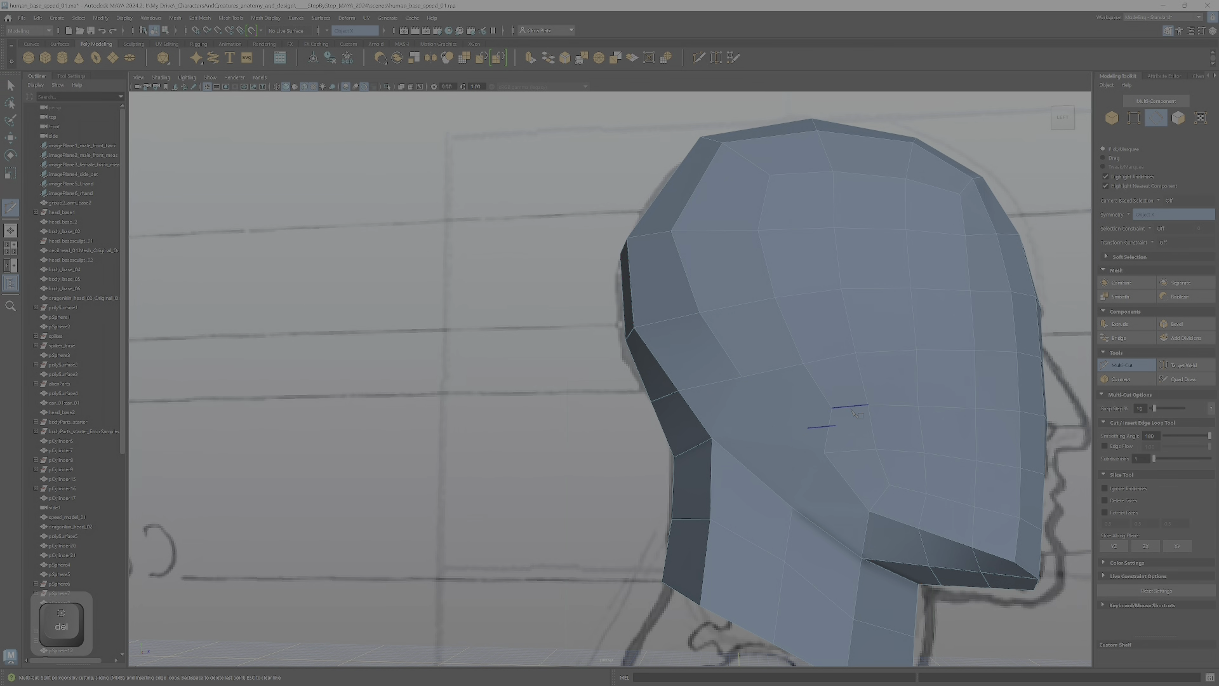
pyautogui.keyDown('alt'); pyautogui.moveTo(829, 473); pyautogui.dragTo(822, 431); pyautogui.keyUp('alt')
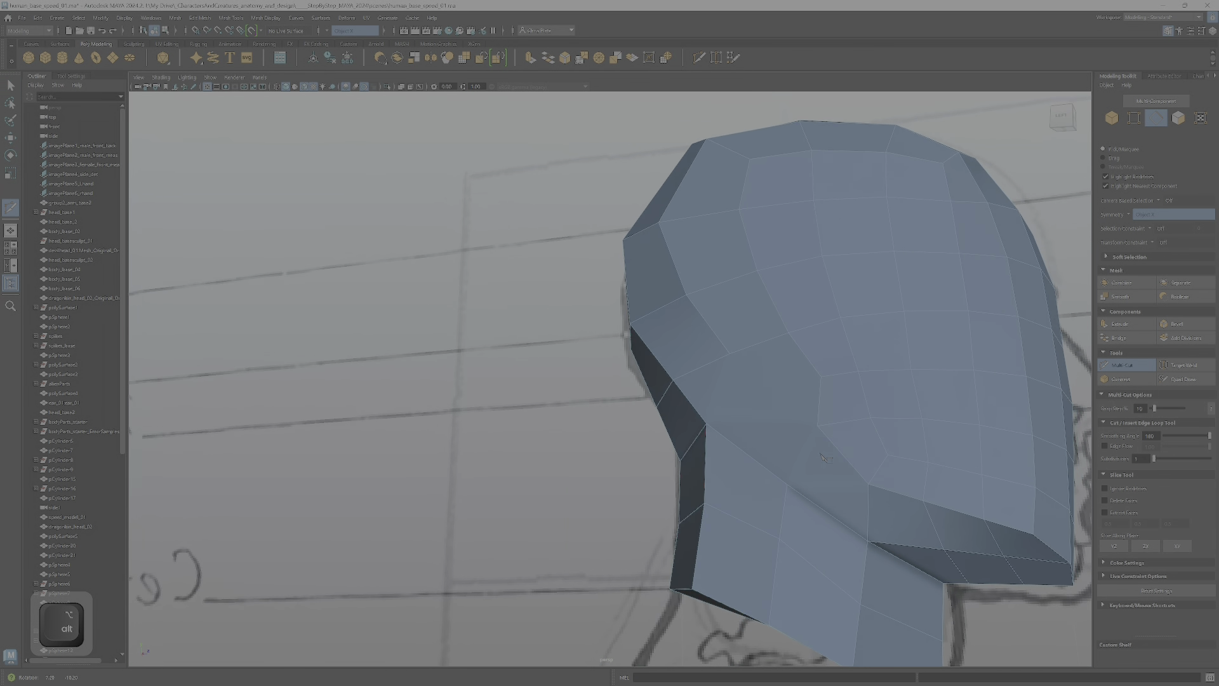
pyautogui.click(818, 426)
pyautogui.keyDown('alt'); pyautogui.moveTo(824, 444); pyautogui.dragTo(827, 462); pyautogui.keyUp('alt')
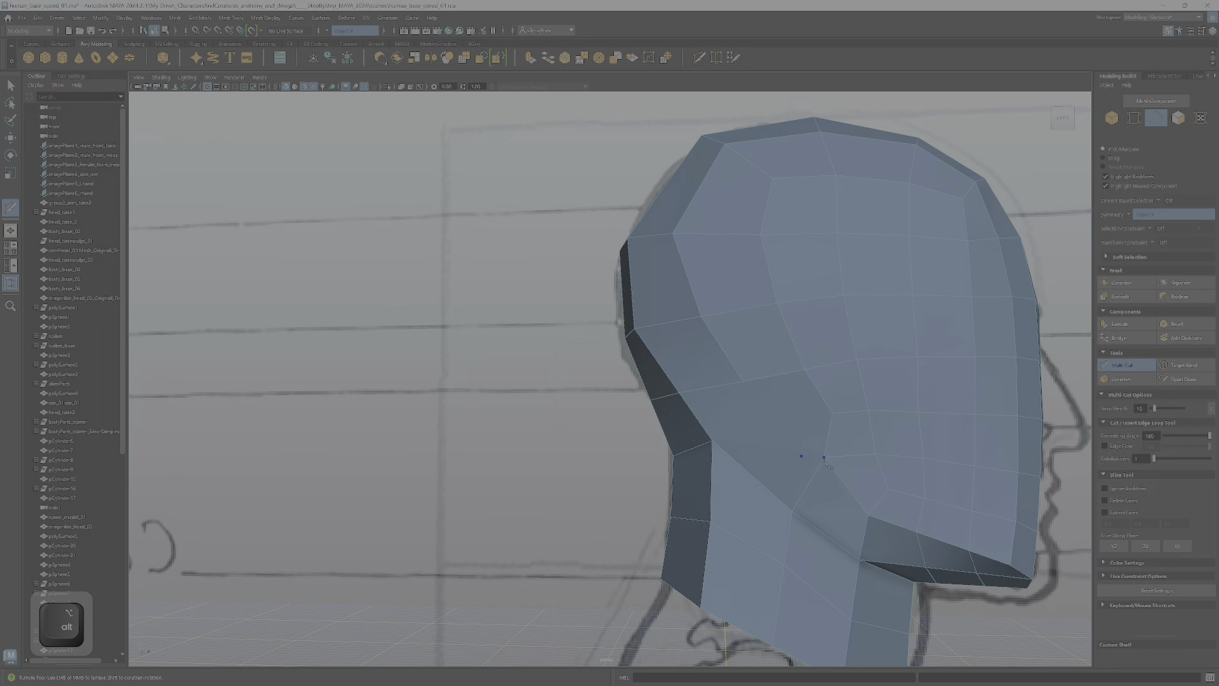
pyautogui.click(712, 441)
pyautogui.press('Return')
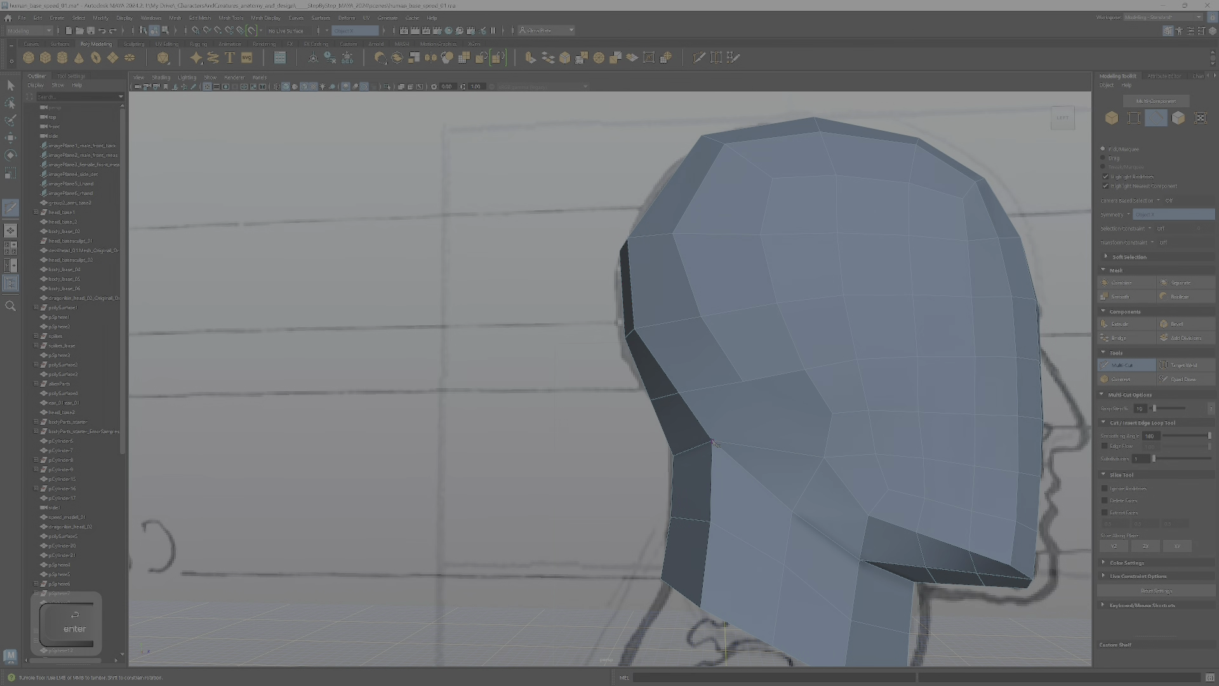
# - Cut a connecting edge from the vertex above the neck corner down to the middle of the new jaw edge
pyautogui.moveTo(827, 432)
pyautogui.keyDown('alt'); pyautogui.mouseDown()
pyautogui.moveTo(786, 432)
pyautogui.moveTo(811, 422)
pyautogui.mouseUp(); pyautogui.keyUp('alt')
pyautogui.hotkey('ctrl', 'z')
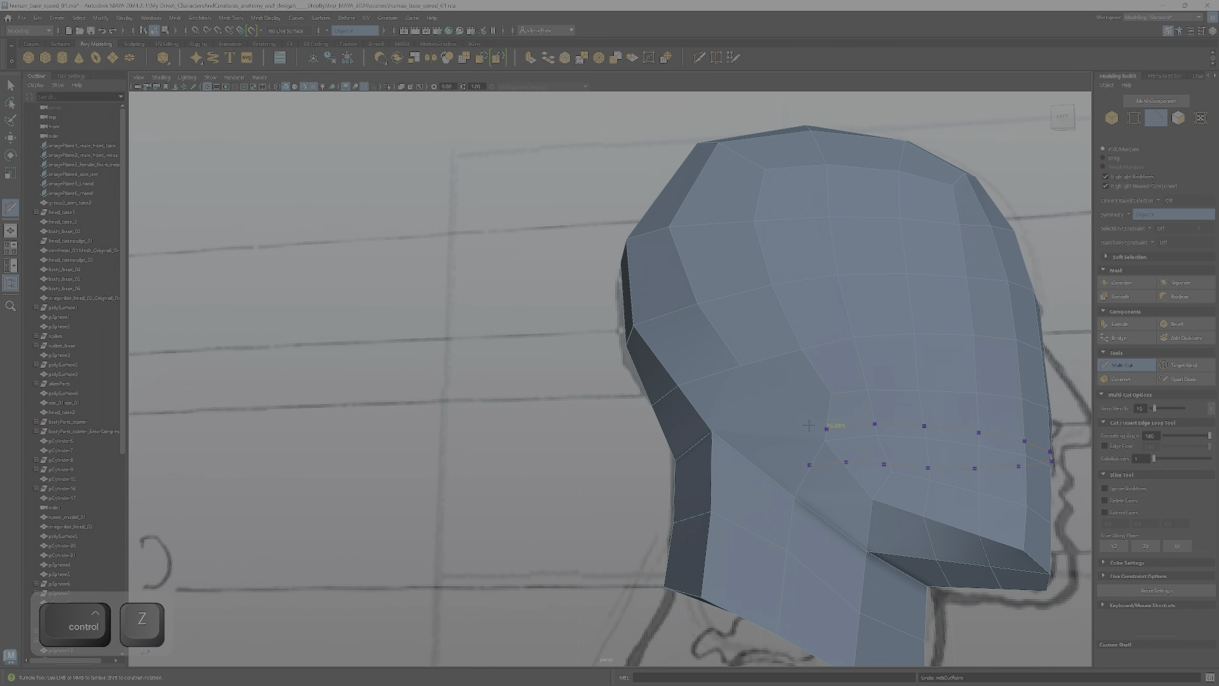
pyautogui.hotkey('ctrl', 'y')
pyautogui.hotkey('ctrl', 'y')
pyautogui.press('Return')
# - Move the new vertex in the middle of the jaw edge slightly upward to even out the surrounding faces
pyautogui.press('w')
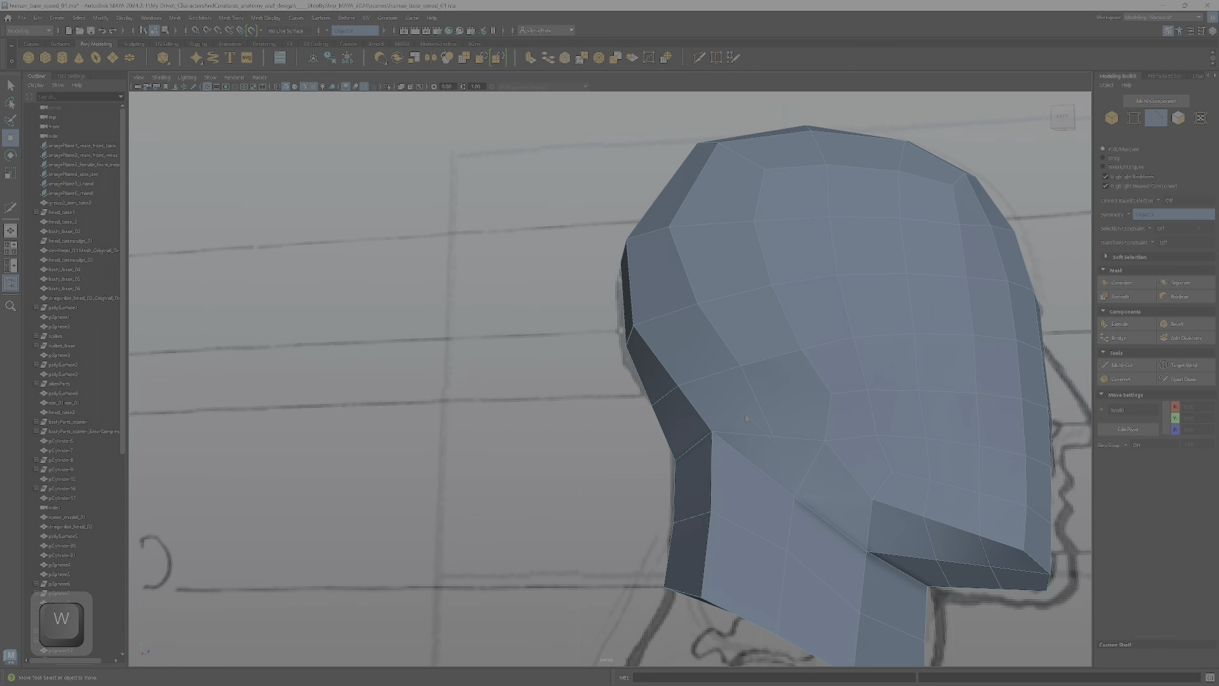
pyautogui.moveTo(777, 443); pyautogui.dragTo(778, 439, button='right')
pyautogui.click(774, 436)
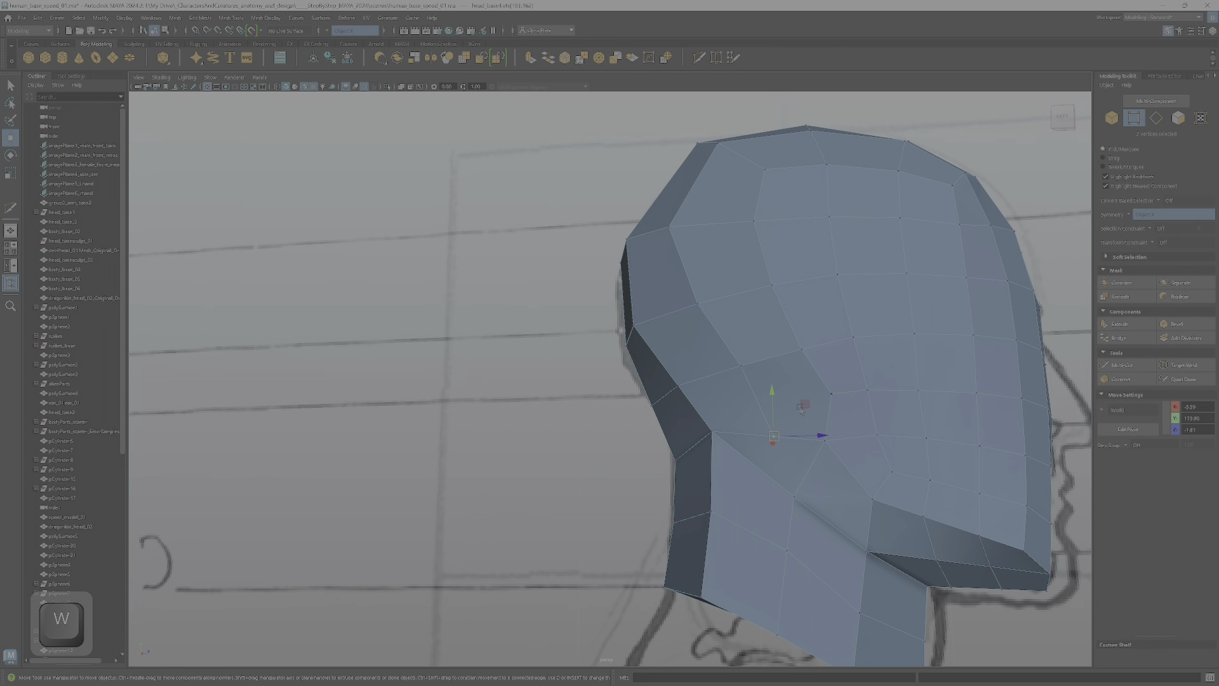
pyautogui.click(802, 408)
pyautogui.hotkey('ctrl', 'z')
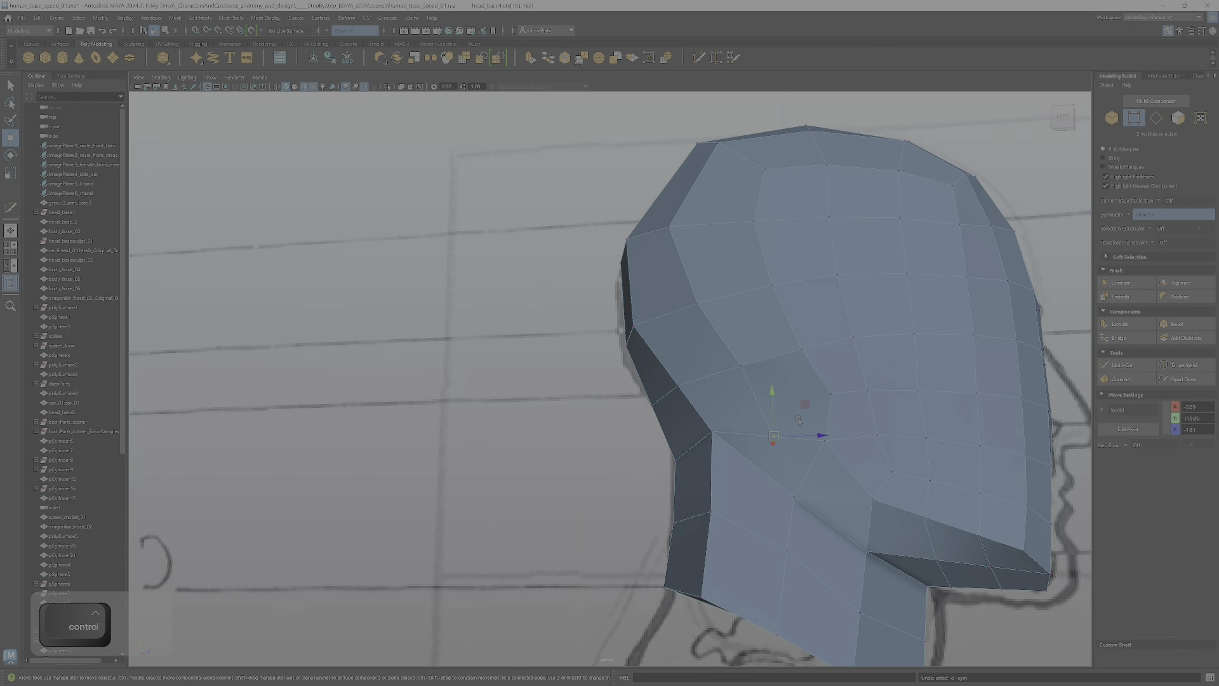
pyautogui.moveTo(773, 436); pyautogui.dragTo(914, 393)
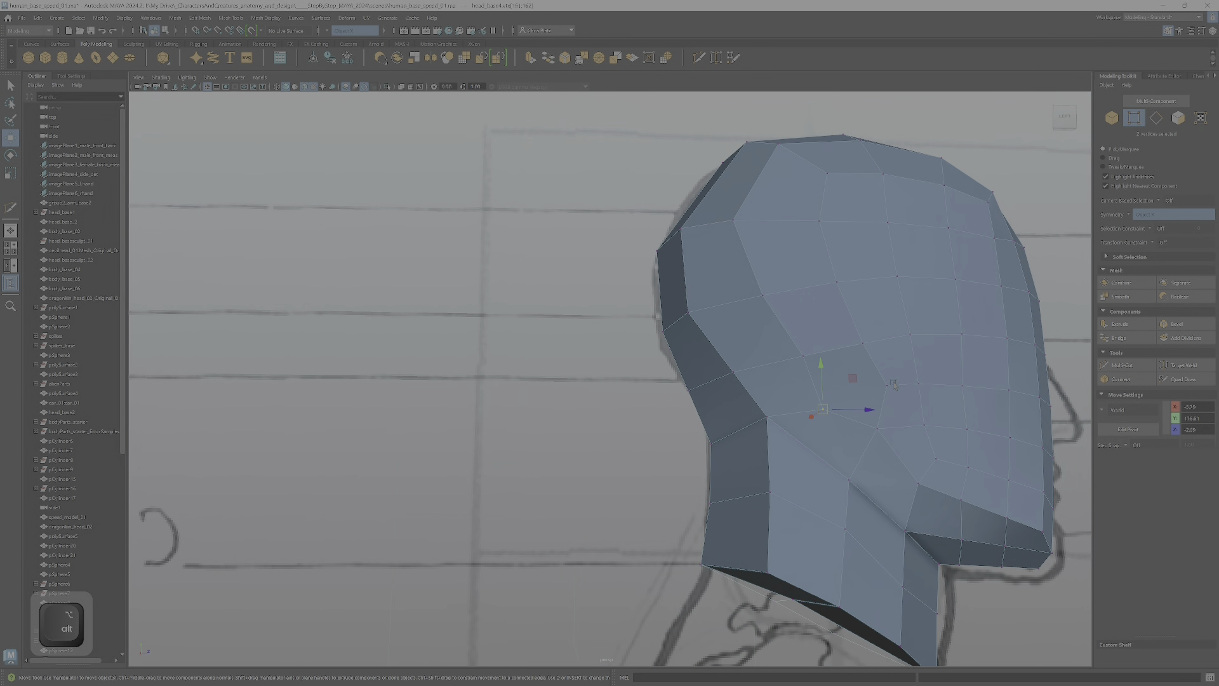
# - Multi-Cut a row of edges from the rear cheek vertex across the faces behind the jaw to the back centre line
pyautogui.click(1122, 366)
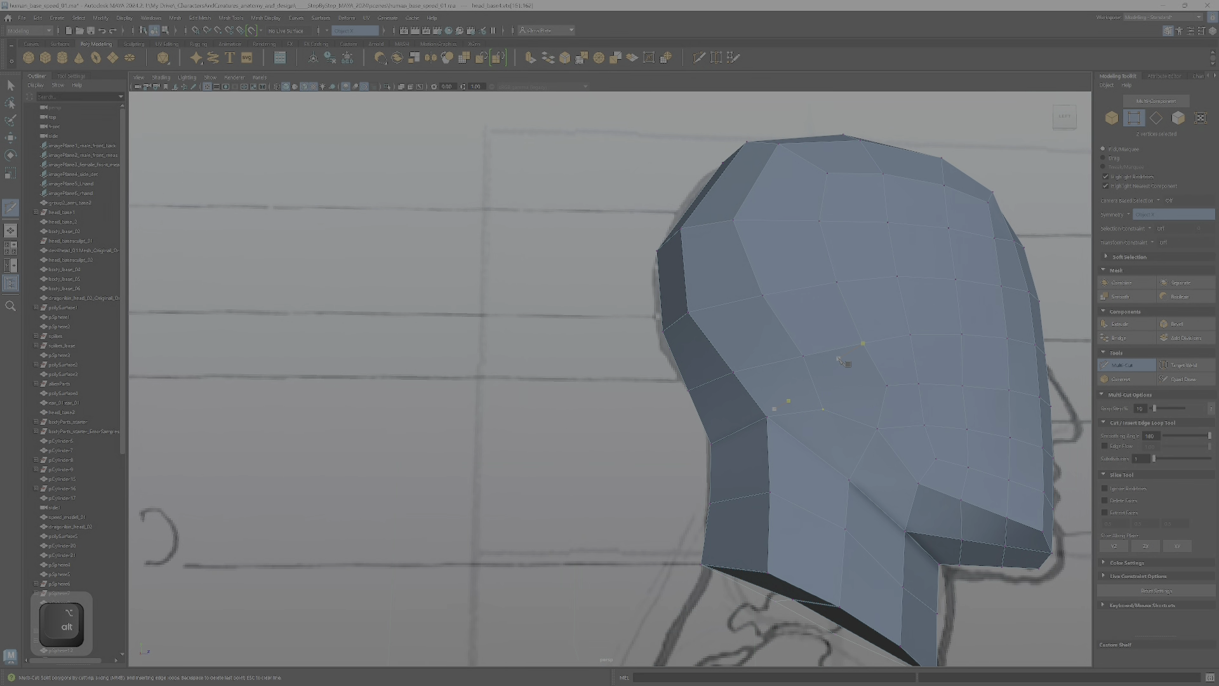
pyautogui.click(887, 385)
pyautogui.click(751, 396)
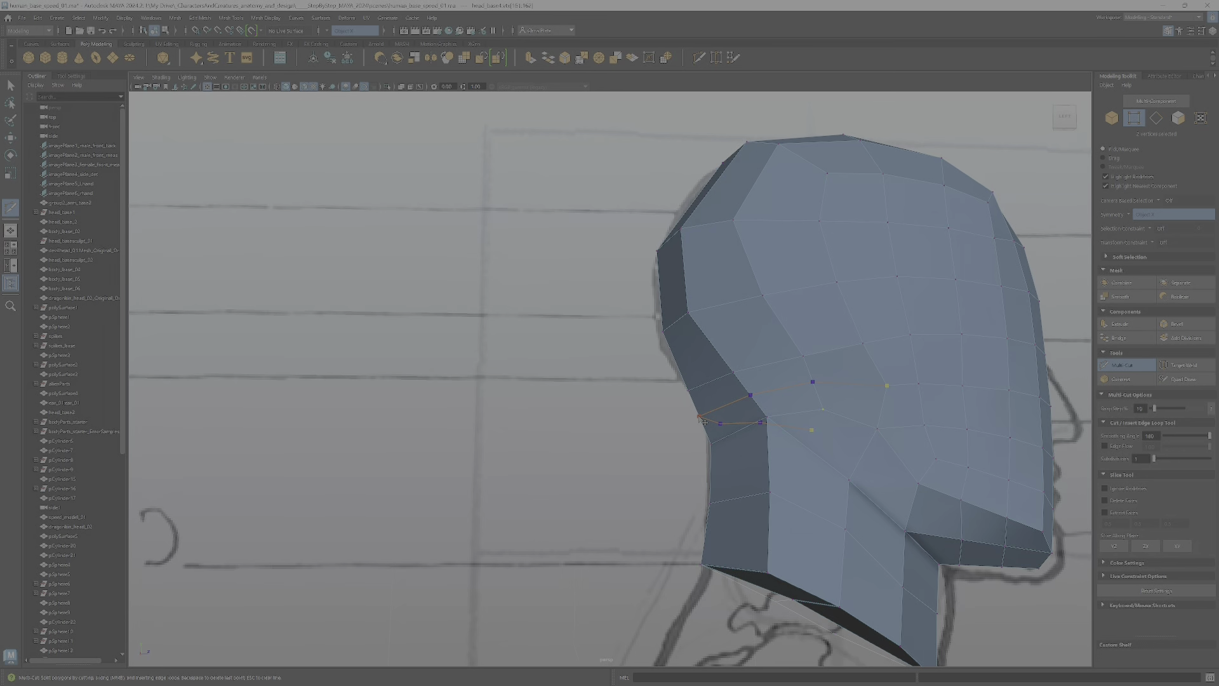
pyautogui.press('Return')
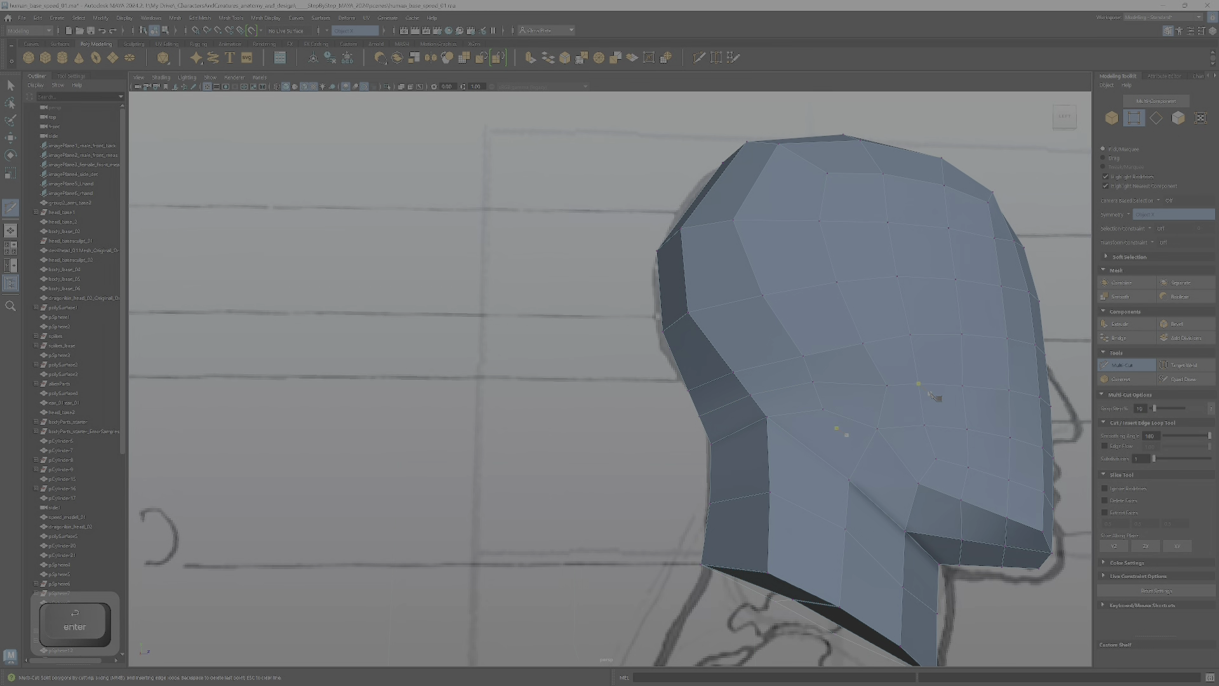
# - Relax the vertices on the side of the head and behind the jaw with Quad Draw, undoing the last strokes
pyautogui.click(1182, 379)
pyautogui.press('shift')
pyautogui.moveTo(794, 374)
pyautogui.keyDown('shift'); pyautogui.mouseDown()
pyautogui.moveTo(838, 397)
pyautogui.moveTo(875, 390)
pyautogui.mouseUp(); pyautogui.keyUp('shift')
pyautogui.moveTo(758, 283)
pyautogui.keyDown('shift'); pyautogui.mouseDown()
pyautogui.moveTo(711, 266)
pyautogui.moveTo(731, 317)
pyautogui.moveTo(698, 254)
pyautogui.moveTo(660, 266)
pyautogui.mouseUp(); pyautogui.keyUp('shift')
pyautogui.keyDown('alt'); pyautogui.moveTo(780, 352); pyautogui.dragTo(898, 410); pyautogui.keyUp('alt')
pyautogui.hotkey('ctrl', 'z')
pyautogui.hotkey('ctrl', 'z')
# - Accept the autosave prompt and examine the relaxed head and neck shape from several angles against the side reference
pyautogui.scroll(-3, 861, 389)
pyautogui.scroll(3, 857, 401)
pyautogui.keyDown('alt'); pyautogui.moveTo(855, 400); pyautogui.dragTo(761, 383, button='middle'); pyautogui.keyUp('alt')
pyautogui.keyDown('alt'); pyautogui.moveTo(760, 383); pyautogui.dragTo(797, 421); pyautogui.keyUp('alt')
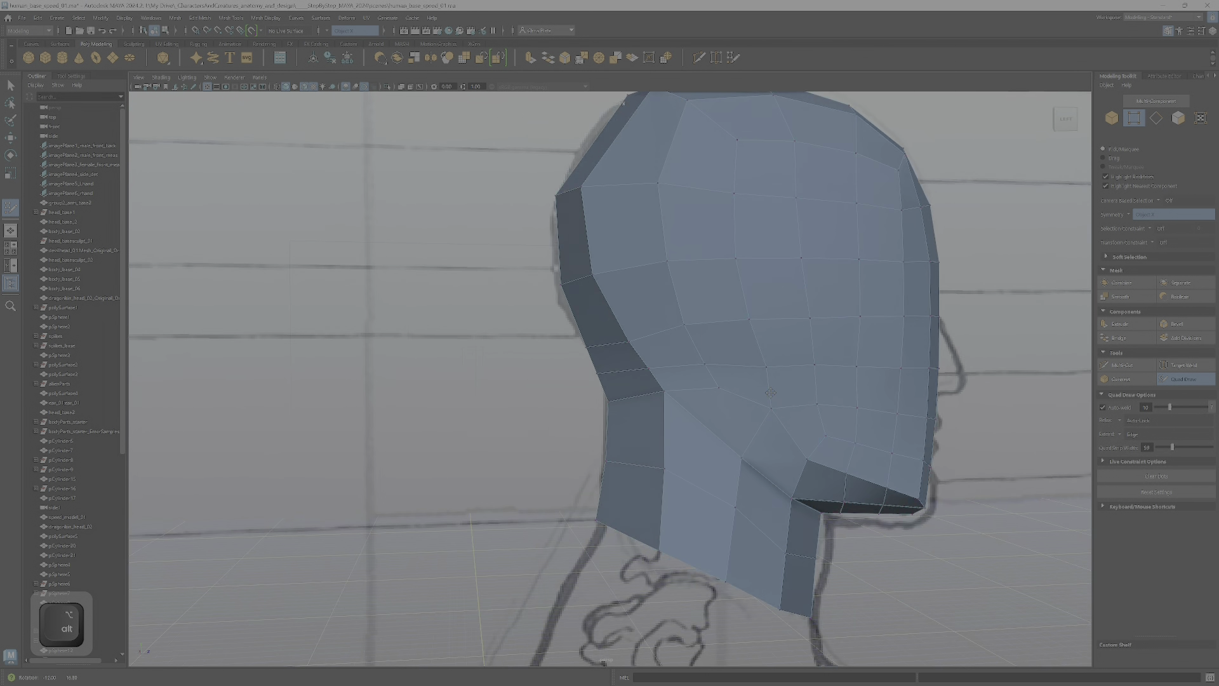
pyautogui.click(596, 361)
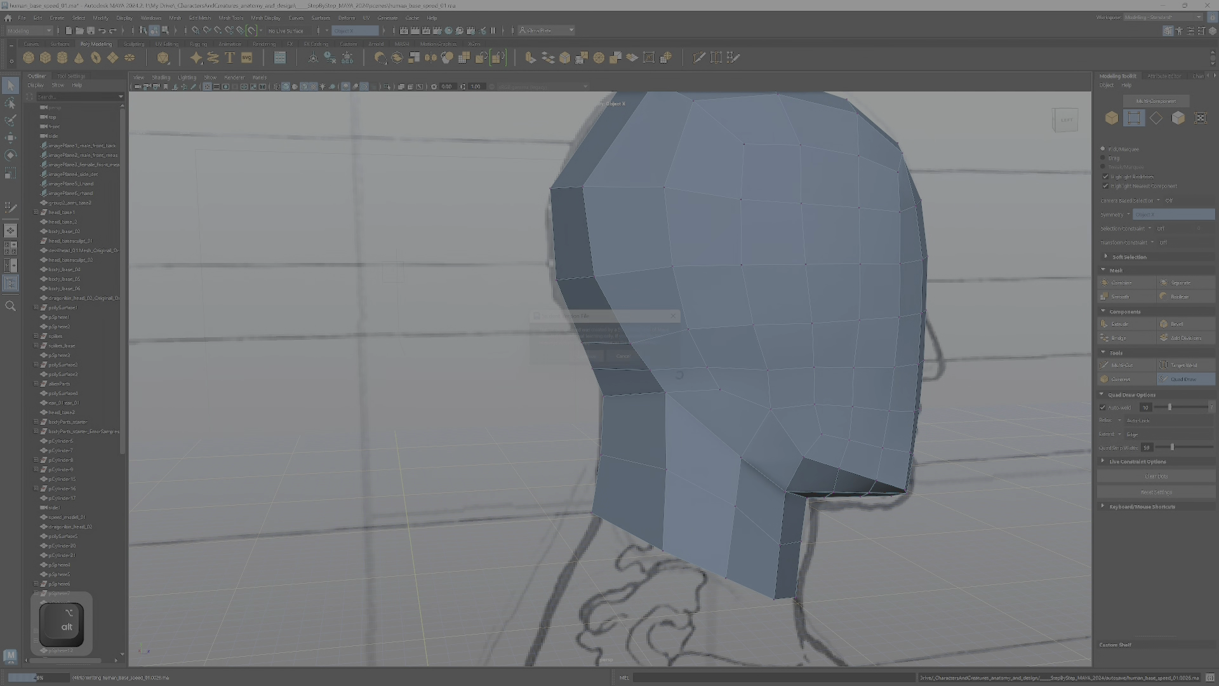
pyautogui.keyDown('alt'); pyautogui.moveTo(635, 393); pyautogui.dragTo(688, 370); pyautogui.keyUp('alt')
pyautogui.keyDown('alt'); pyautogui.moveTo(789, 383); pyautogui.dragTo(718, 399); pyautogui.keyUp('alt')
pyautogui.keyDown('alt'); pyautogui.moveTo(711, 249); pyautogui.dragTo(699, 276); pyautogui.keyUp('alt')
pyautogui.keyDown('alt'); pyautogui.moveTo(633, 310); pyautogui.dragTo(637, 285); pyautogui.keyUp('alt')
# - Switch to vertex editing and move the vertex at the top of the skull slightly forward
pyautogui.rightClick(637, 284)
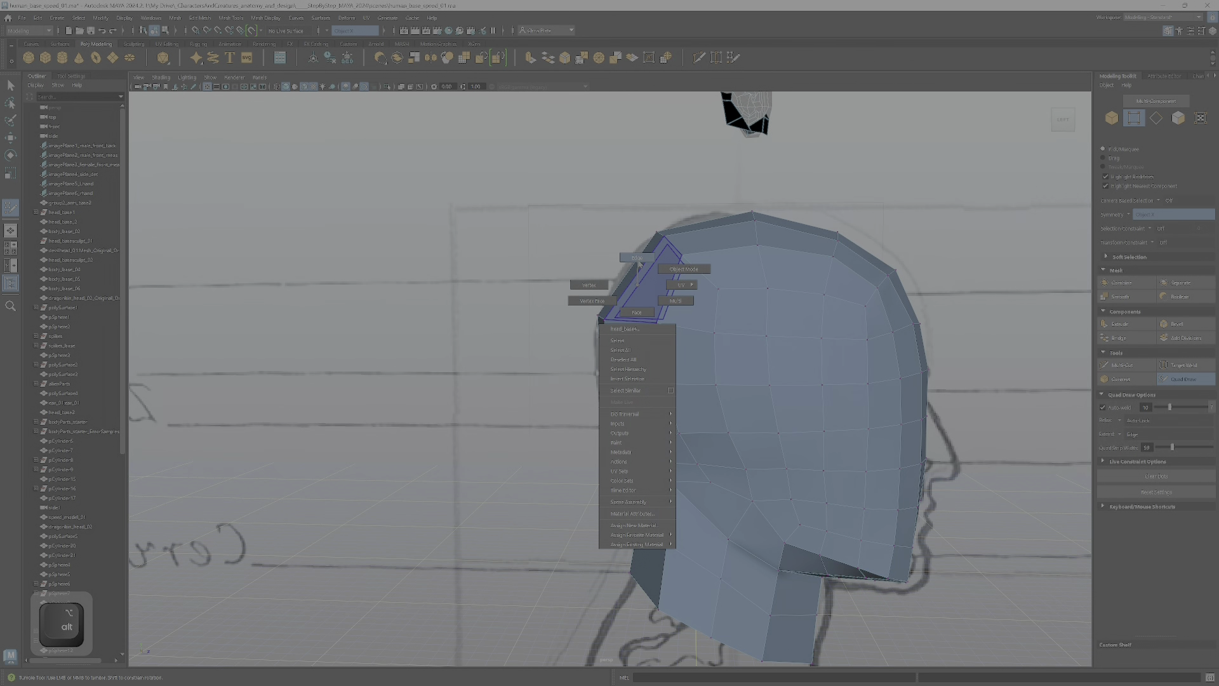
pyautogui.click(638, 258)
pyautogui.rightClick(752, 240)
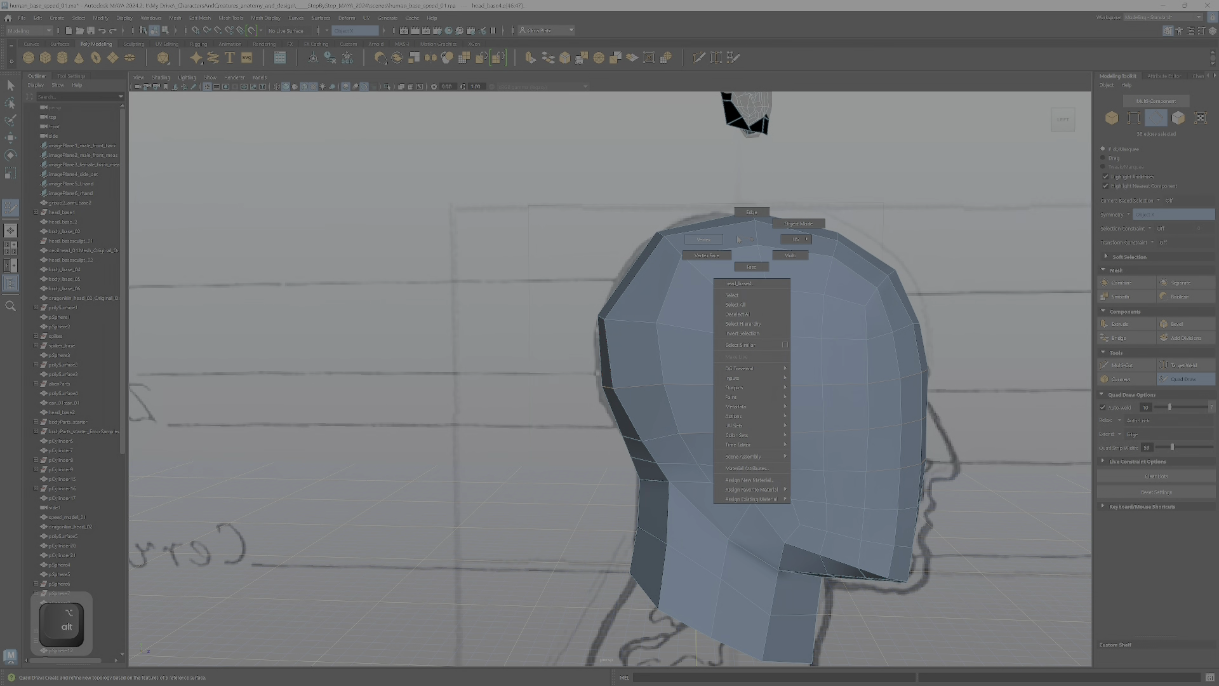
pyautogui.click(703, 240)
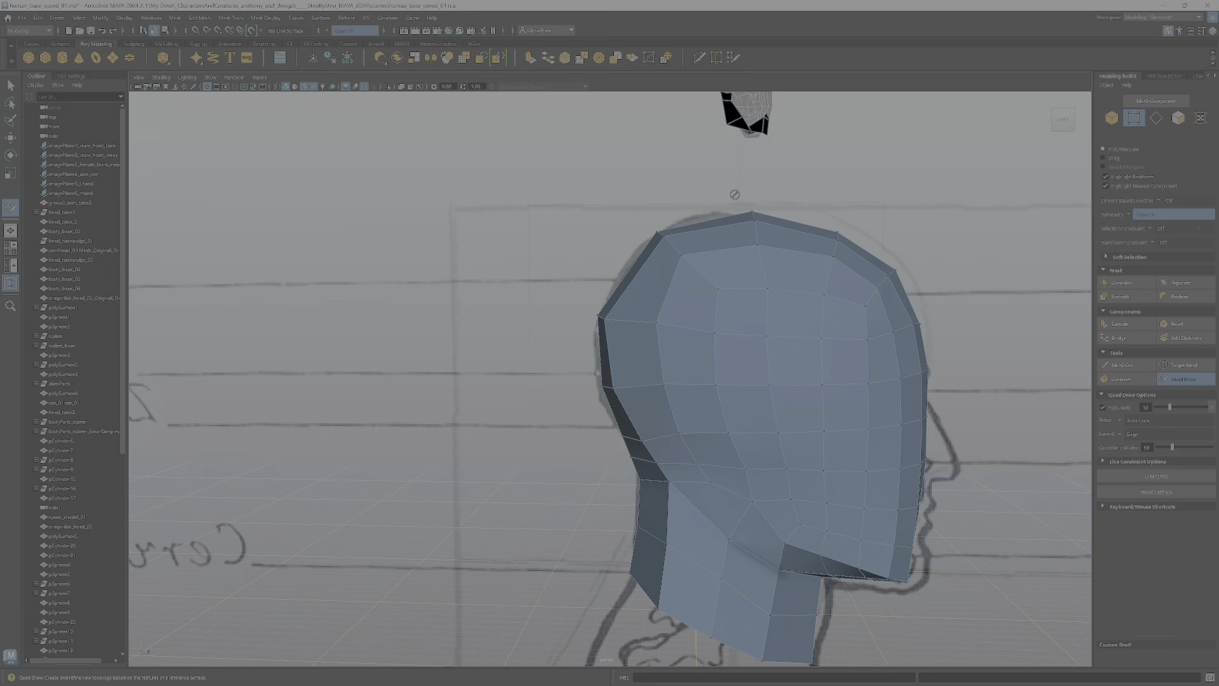
pyautogui.press('q')
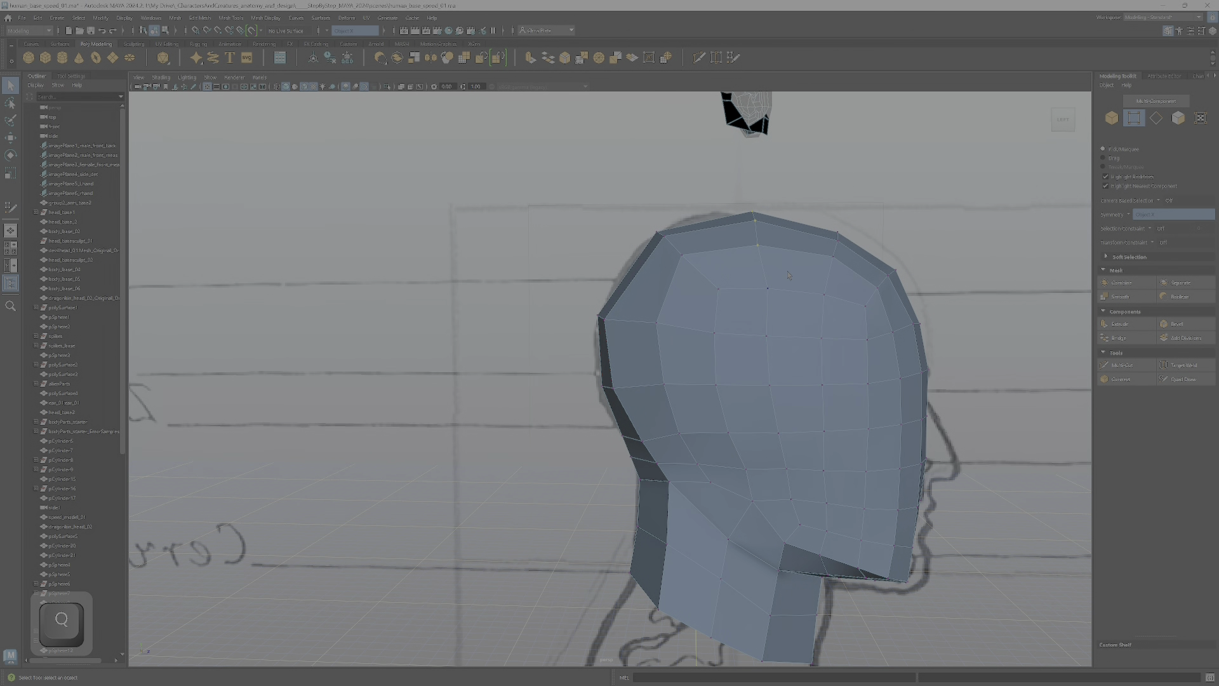
pyautogui.press('w')
pyautogui.keyDown('alt'); pyautogui.moveTo(782, 266); pyautogui.dragTo(760, 244); pyautogui.keyUp('alt')
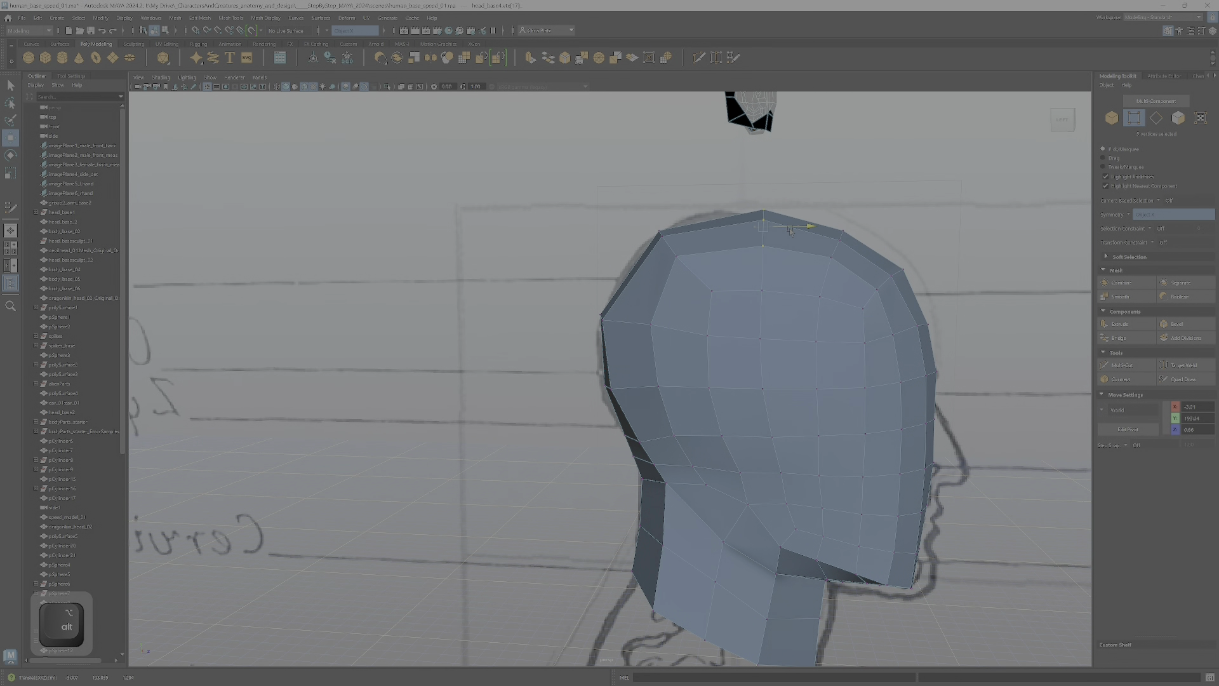
pyautogui.keyDown('alt'); pyautogui.moveTo(630, 219); pyautogui.dragTo(627, 219); pyautogui.keyUp('alt')
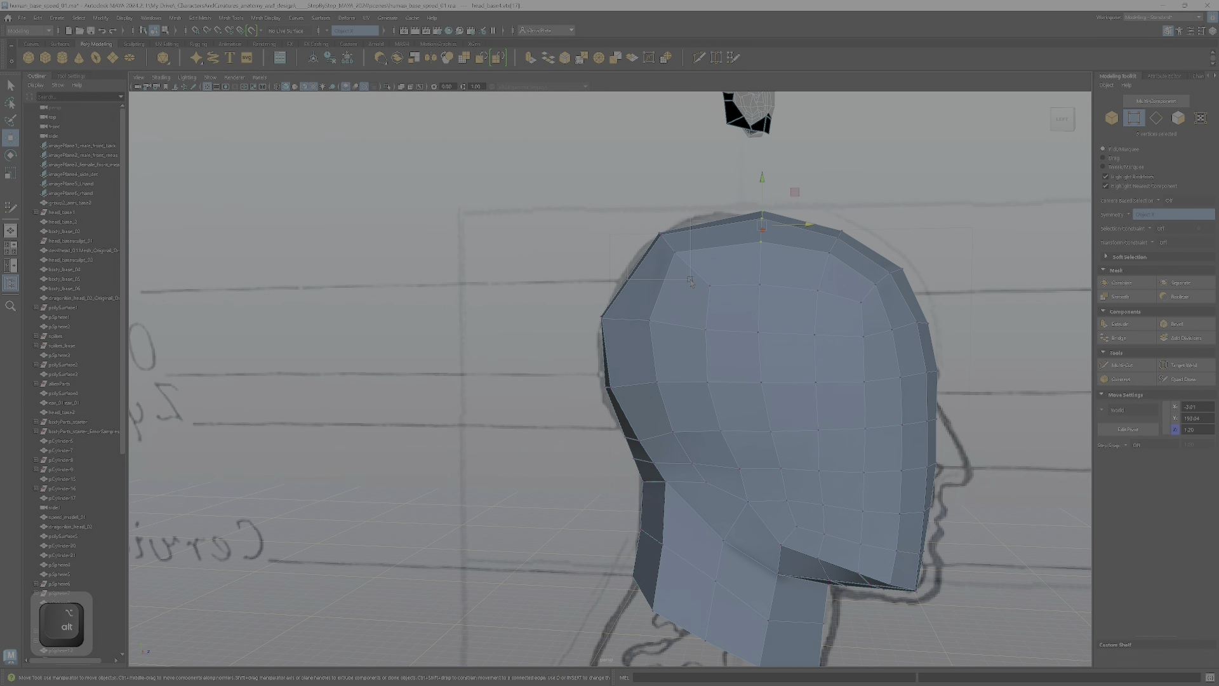
# - Move the vertices at the rear of the crown upward and forward toward the skull outline
pyautogui.press('e')
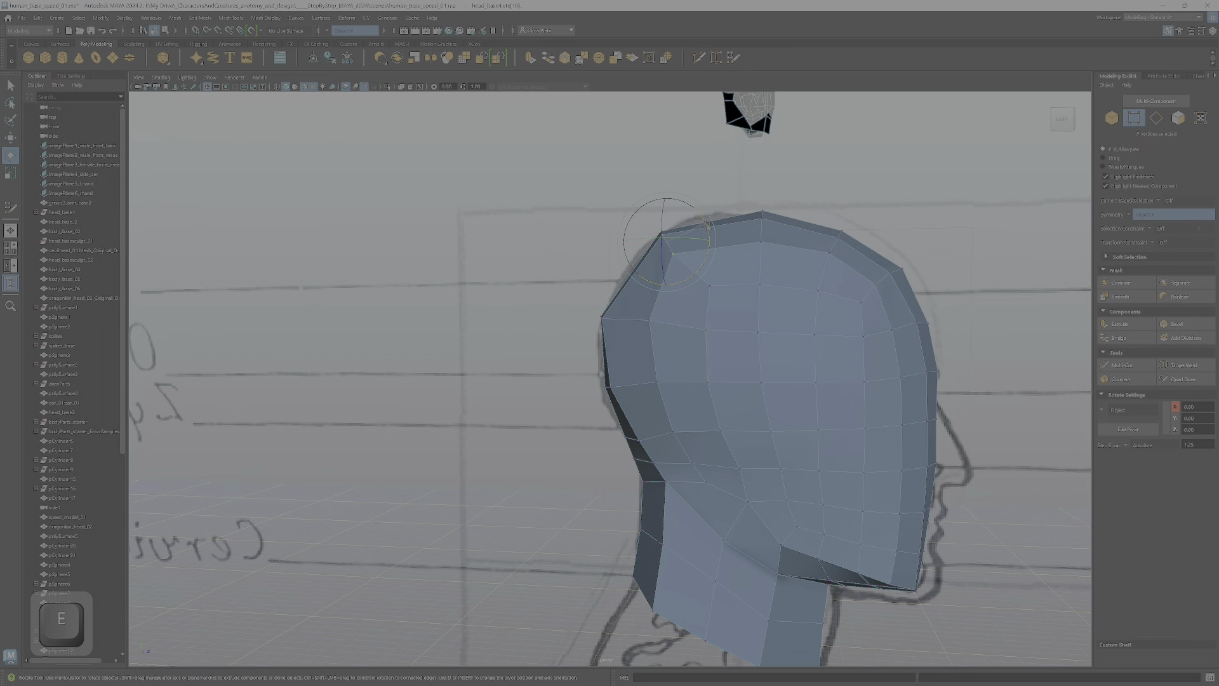
pyautogui.press('w')
pyautogui.moveTo(694, 210); pyautogui.dragTo(711, 201)
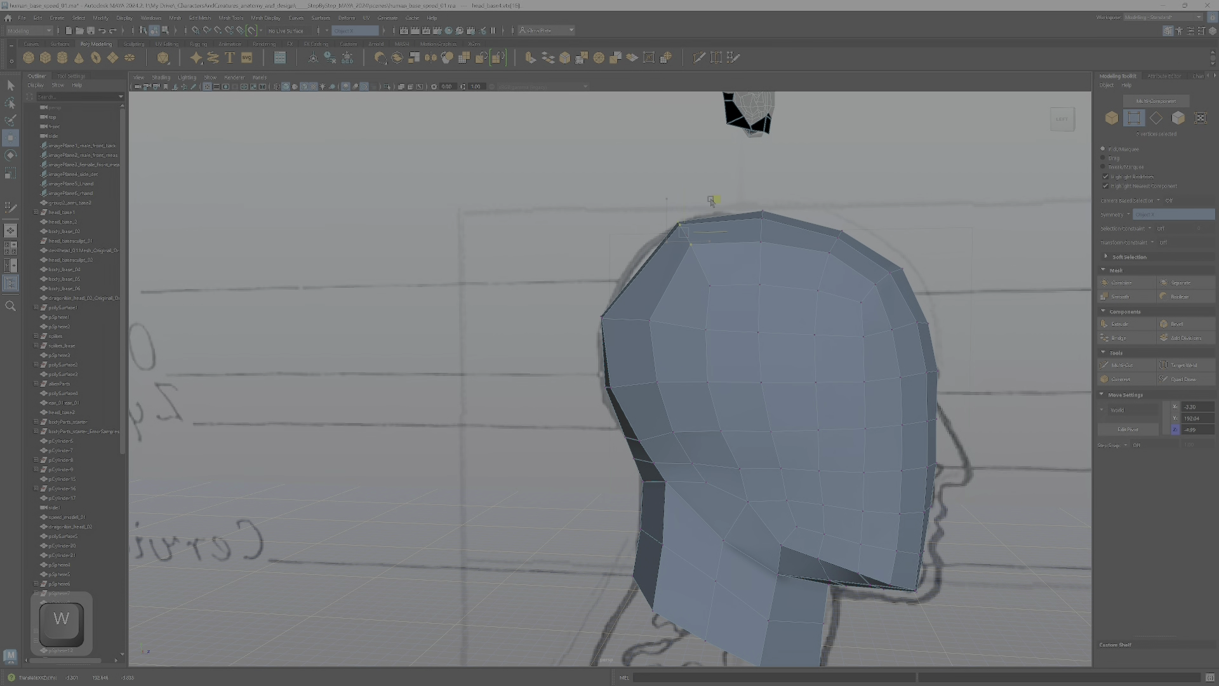
# - Slide the cross edges at the upper back of the skull upward along the surface with Slide Edge
pyautogui.moveTo(572, 281); pyautogui.dragTo(665, 319)
pyautogui.press('super')
pyautogui.moveTo(666, 319); pyautogui.dragTo(671, 291, button='right')
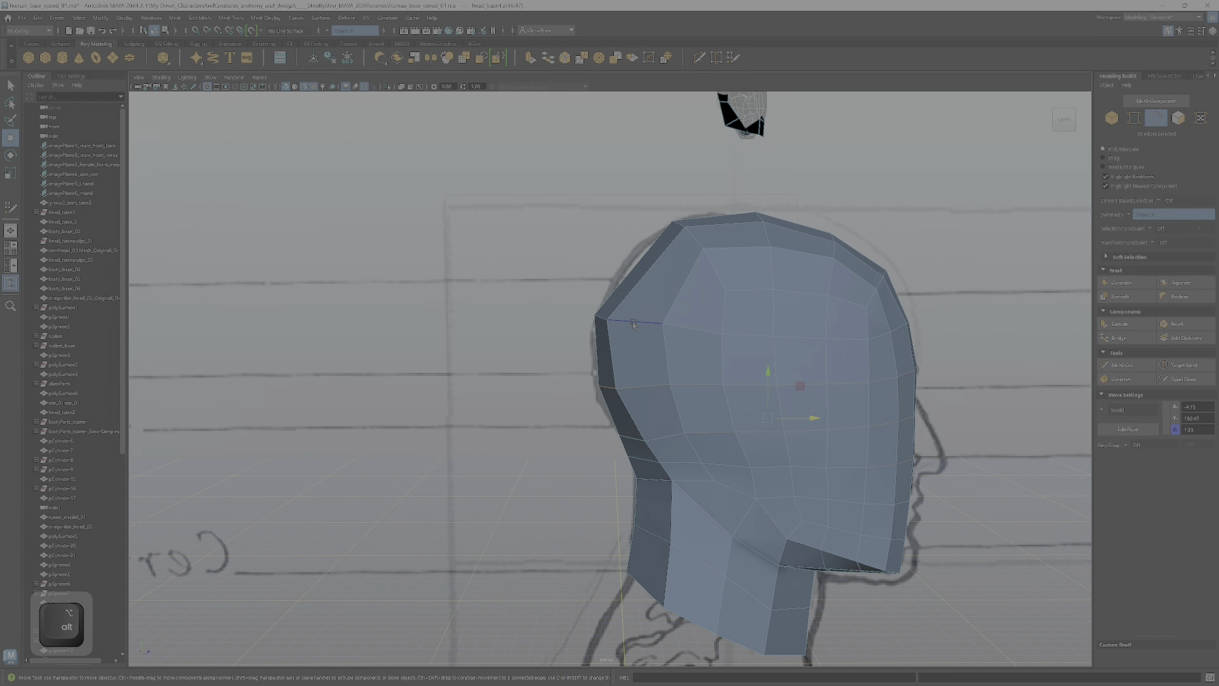
pyautogui.keyDown('shift'); pyautogui.click(601, 317); pyautogui.keyUp('shift')
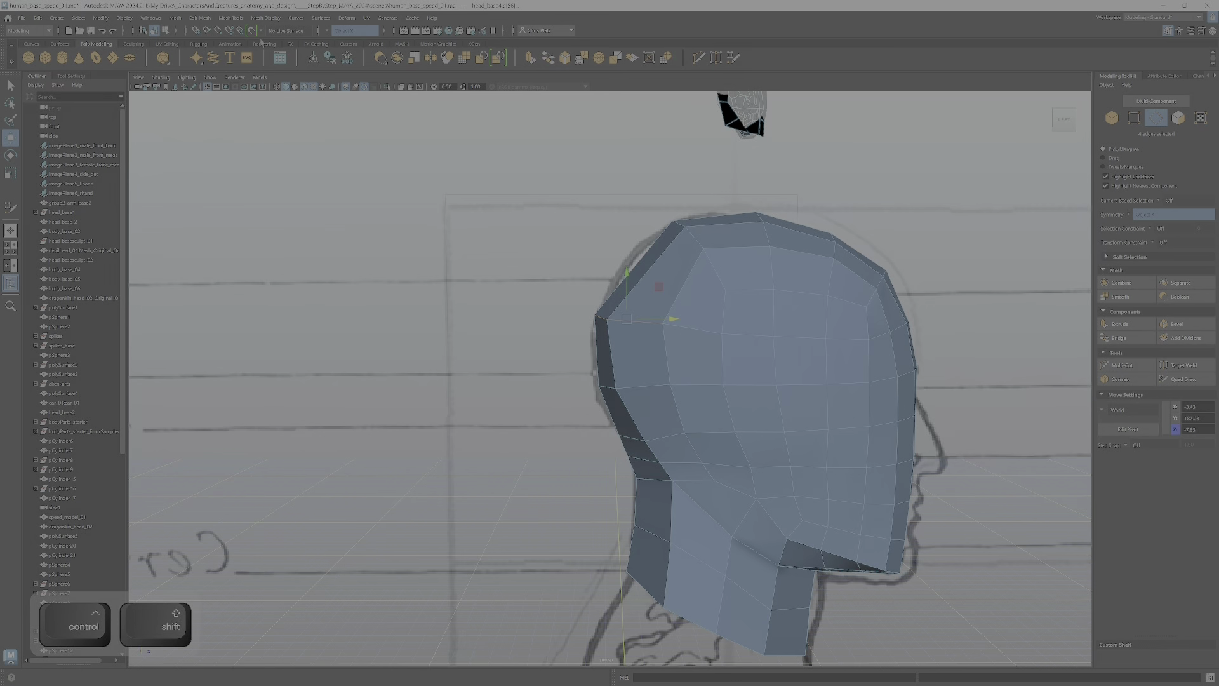
pyautogui.click(231, 18)
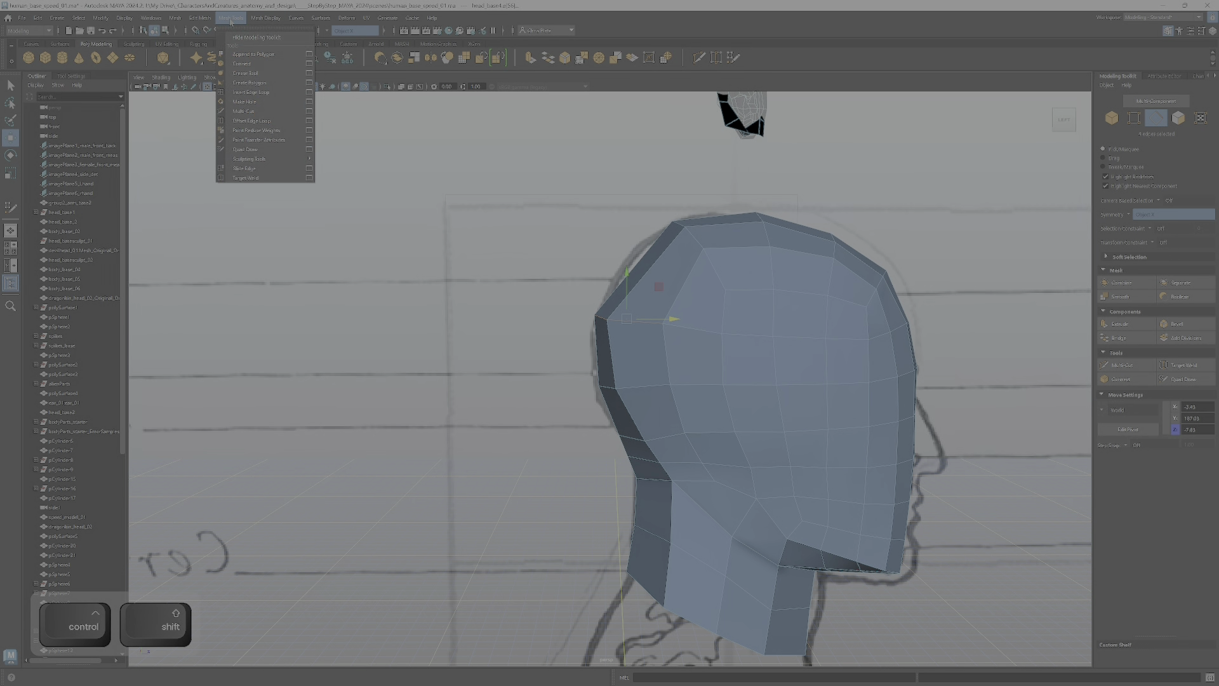
pyautogui.click(254, 168)
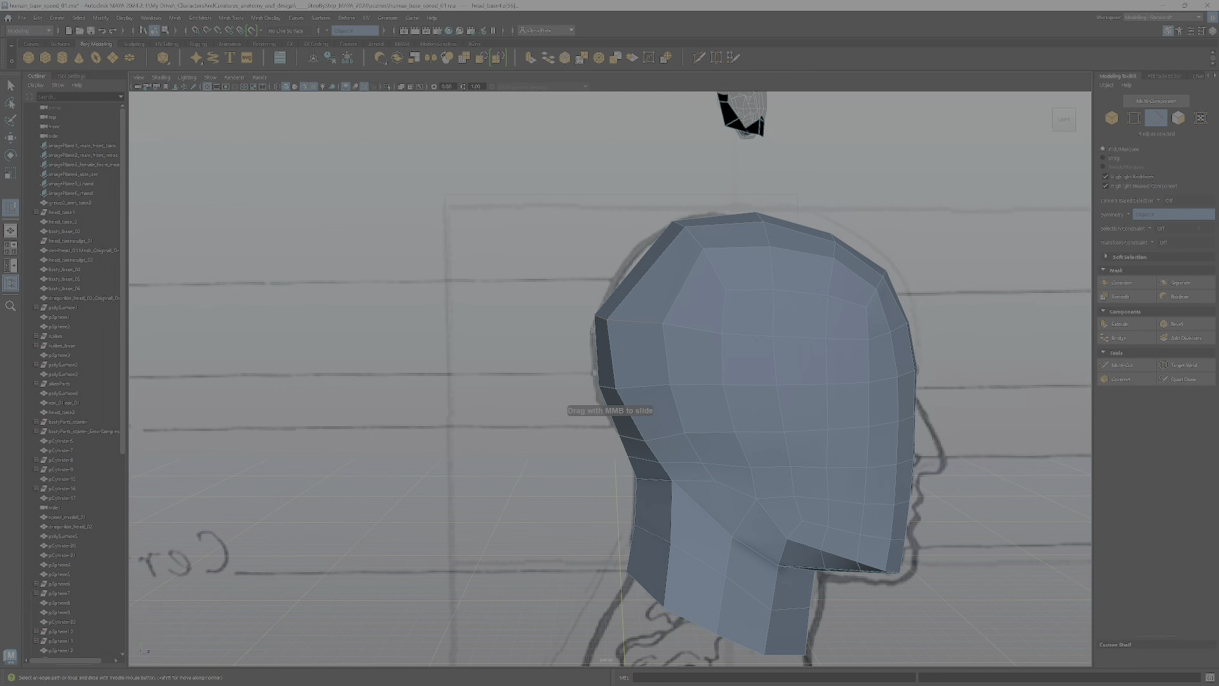
pyautogui.keyDown('ctrl'); pyautogui.click(614, 325); pyautogui.keyUp('ctrl')
pyautogui.moveTo(614, 326); pyautogui.dragTo(641, 302, button='middle')
pyautogui.keyDown('ctrl'); pyautogui.keyDown('shift'); pyautogui.click(639, 320); pyautogui.keyUp('shift'); pyautogui.keyUp('ctrl')
pyautogui.press('w')
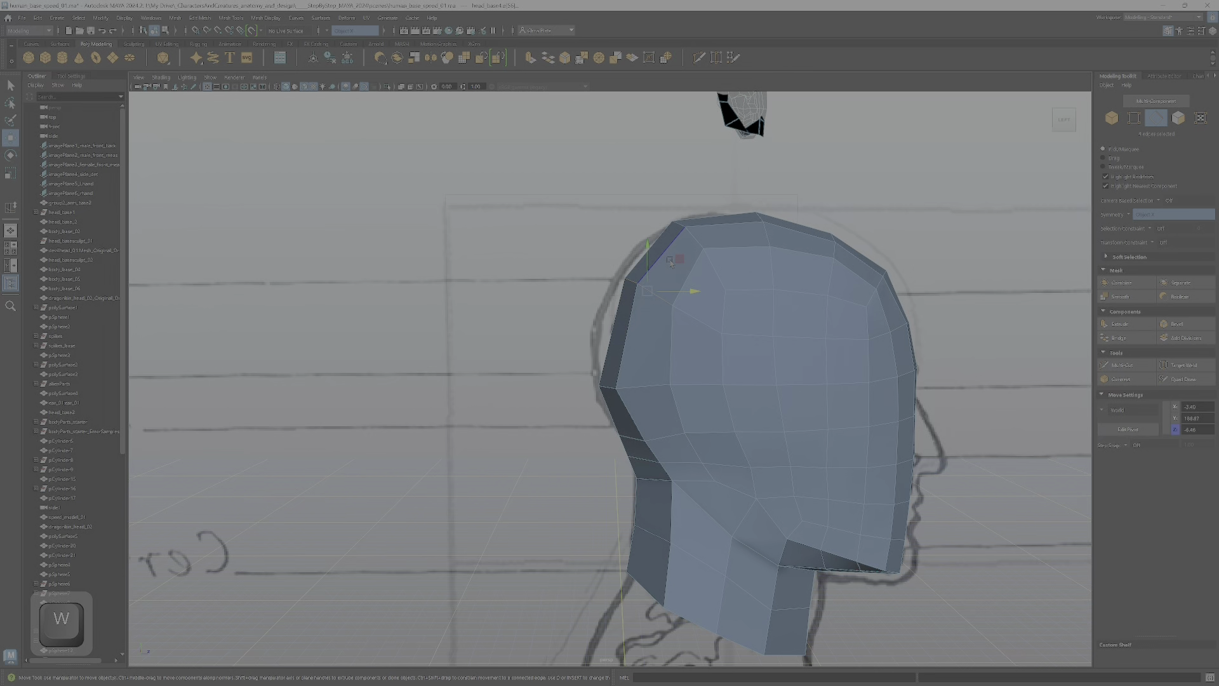
# - Move the next lower cross edges at the back of the skull upward and slightly backward toward the reference outline
pyautogui.click(611, 386)
pyautogui.keyDown('shift'); pyautogui.click(638, 386); pyautogui.keyUp('shift')
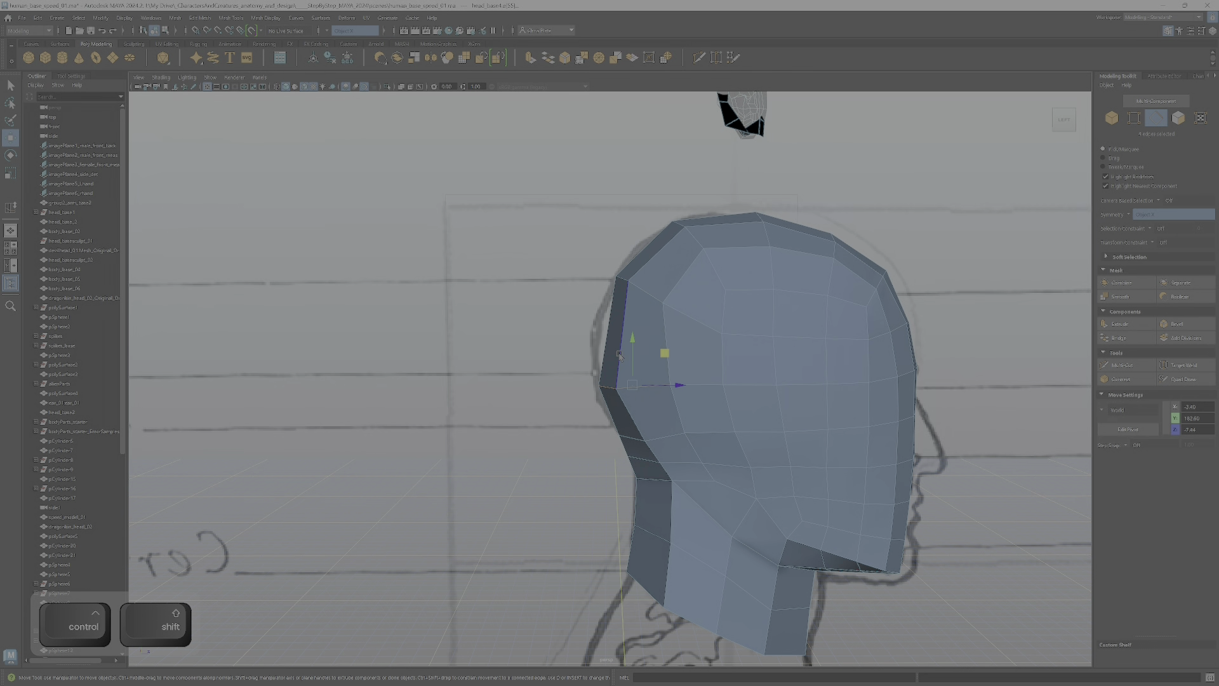
pyautogui.keyDown('alt'); pyautogui.moveTo(671, 419); pyautogui.dragTo(673, 380); pyautogui.keyUp('alt')
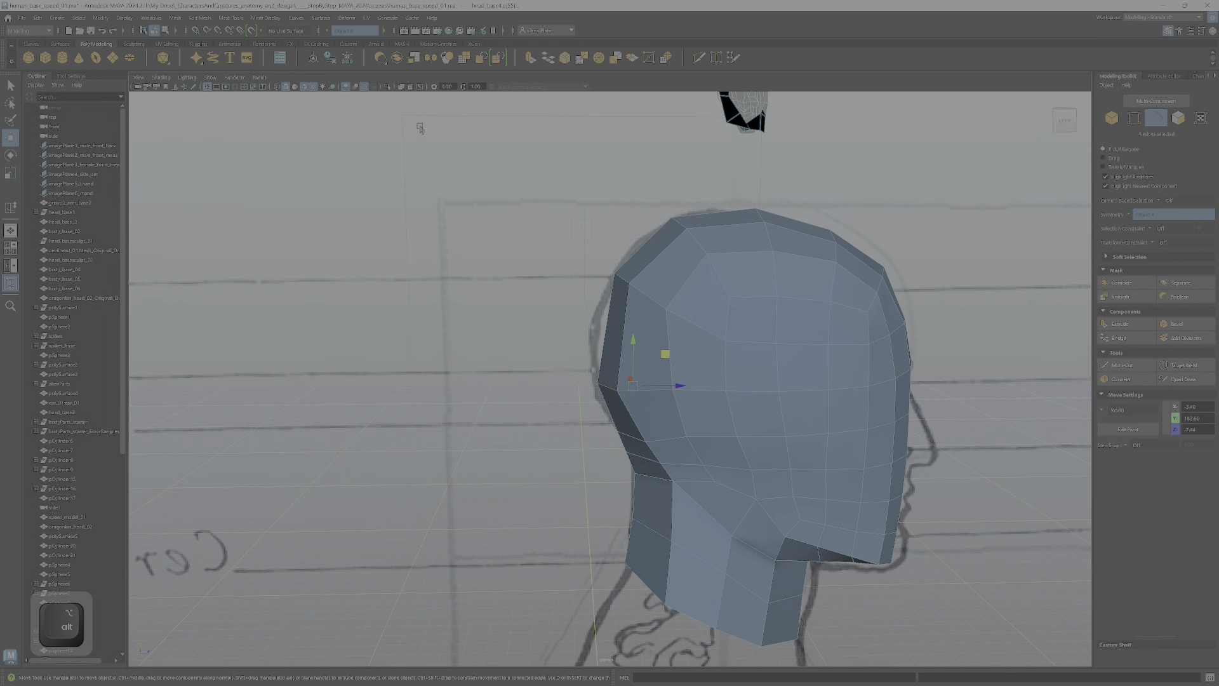
pyautogui.moveTo(664, 386); pyautogui.dragTo(588, 405)
pyautogui.moveTo(660, 353); pyautogui.dragTo(657, 325)
pyautogui.press('e')
pyautogui.press('w')
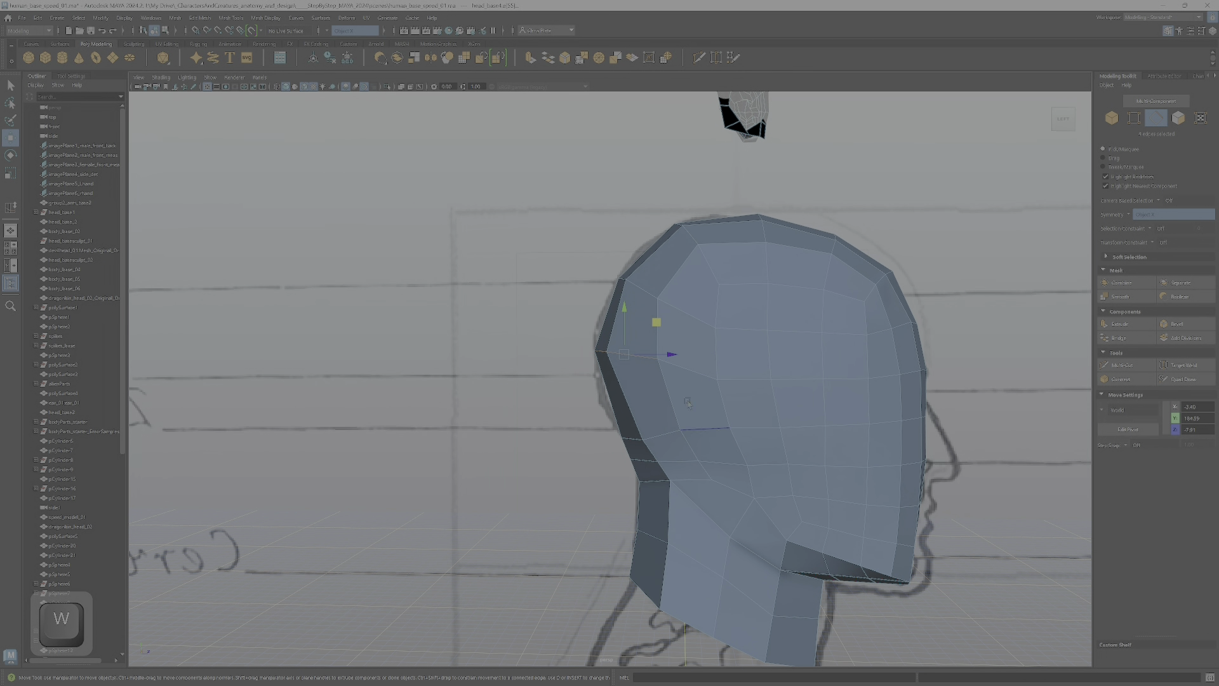
# - Switch to vertex editing and move the vertices on the upper rear side of the skull upward and backward to even the spacing
pyautogui.scroll(1, 671, 419)
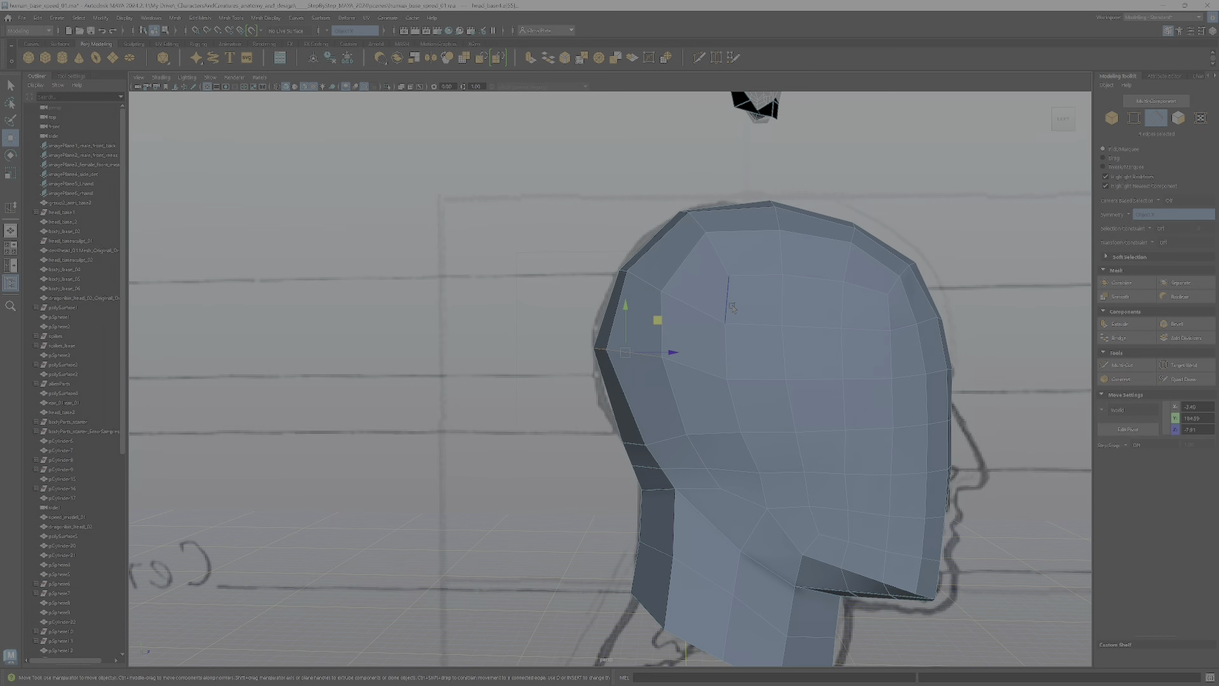
pyautogui.moveTo(732, 305); pyautogui.dragTo(692, 304, button='right')
pyautogui.moveTo(757, 291); pyautogui.dragTo(767, 240)
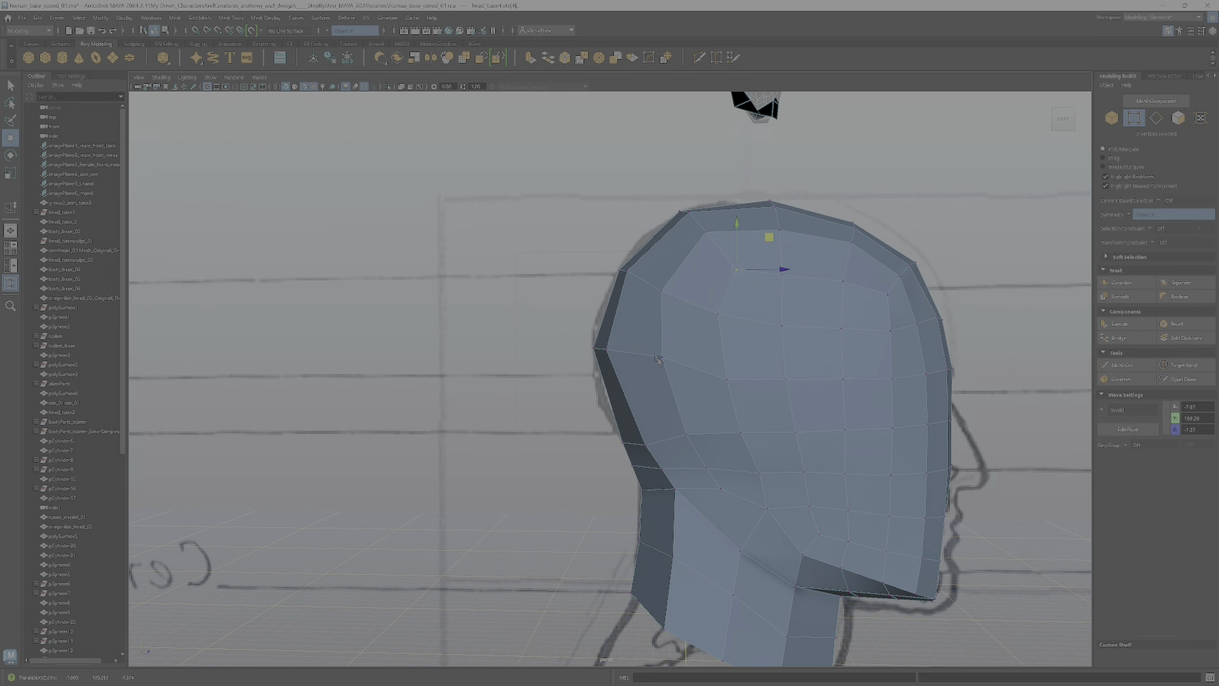
pyautogui.moveTo(758, 350); pyautogui.dragTo(606, 406)
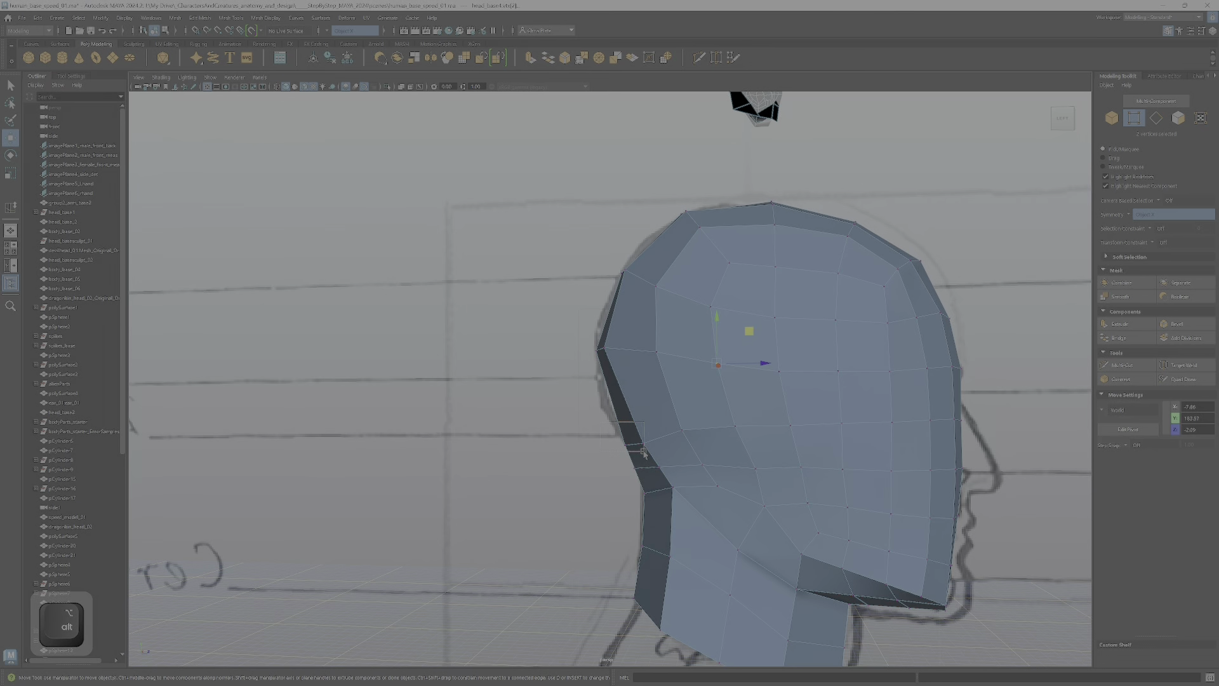
# - Move the vertices at the lower back and side of the skull upward to even out the rows above the nape
pyautogui.moveTo(644, 452); pyautogui.dragTo(646, 456)
pyautogui.moveTo(668, 413); pyautogui.dragTo(644, 376)
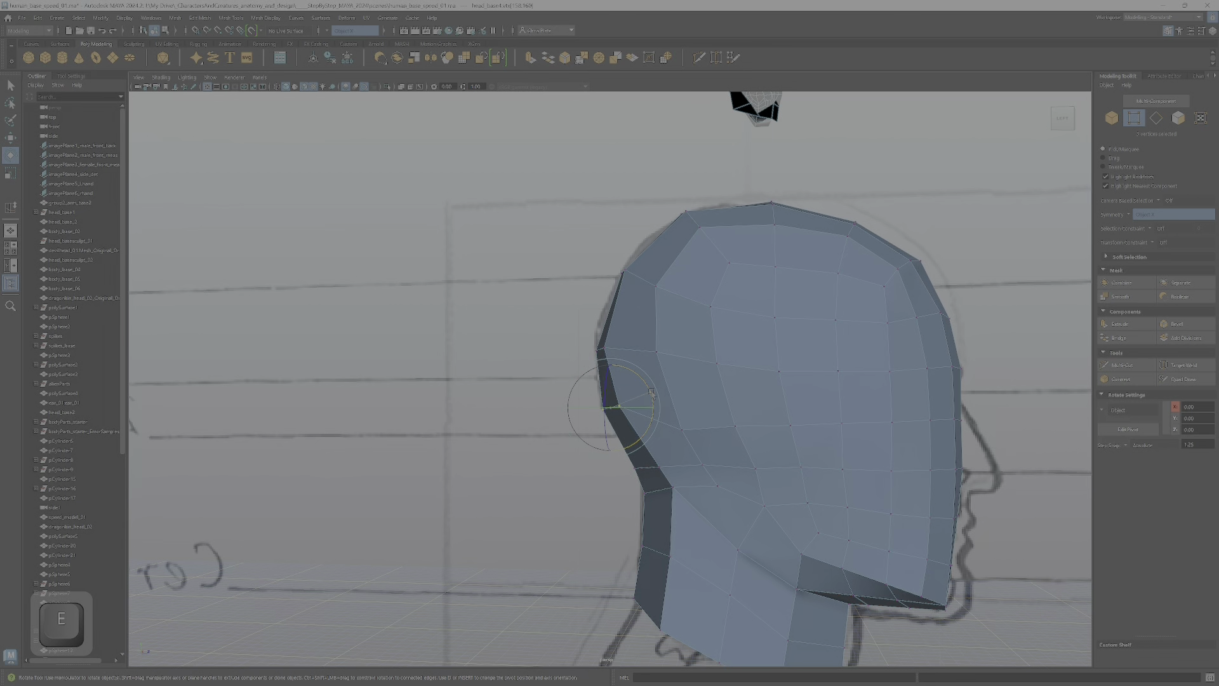
pyautogui.press('w')
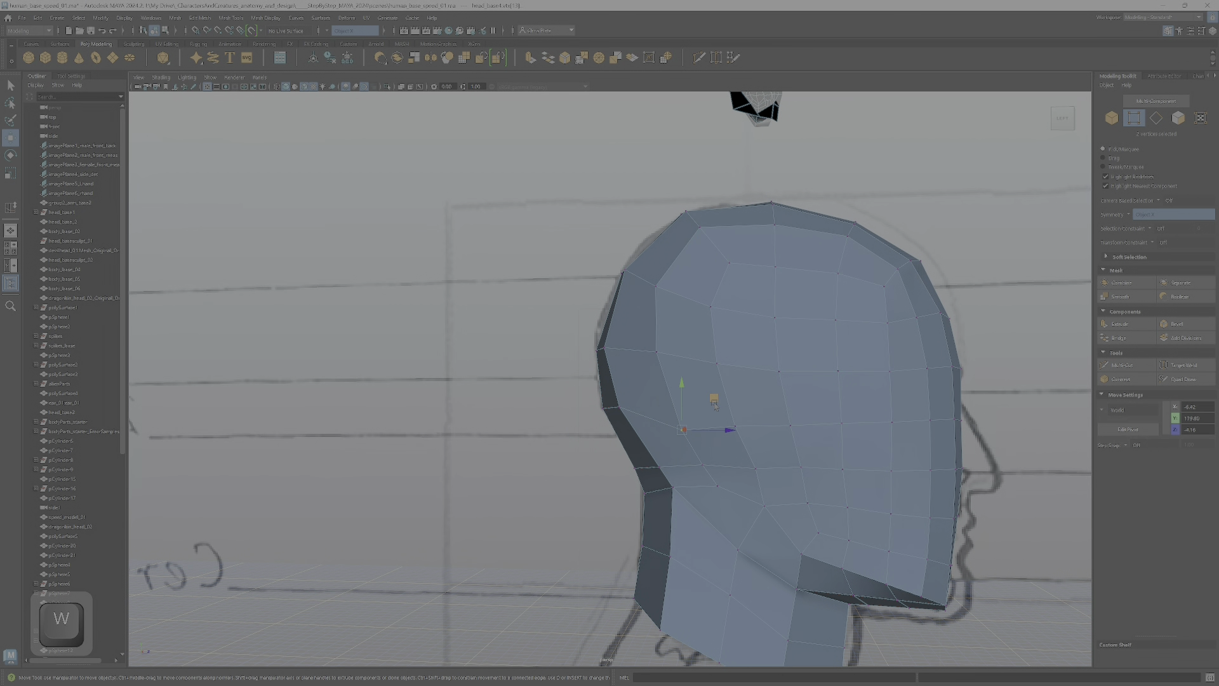
pyautogui.click(756, 402)
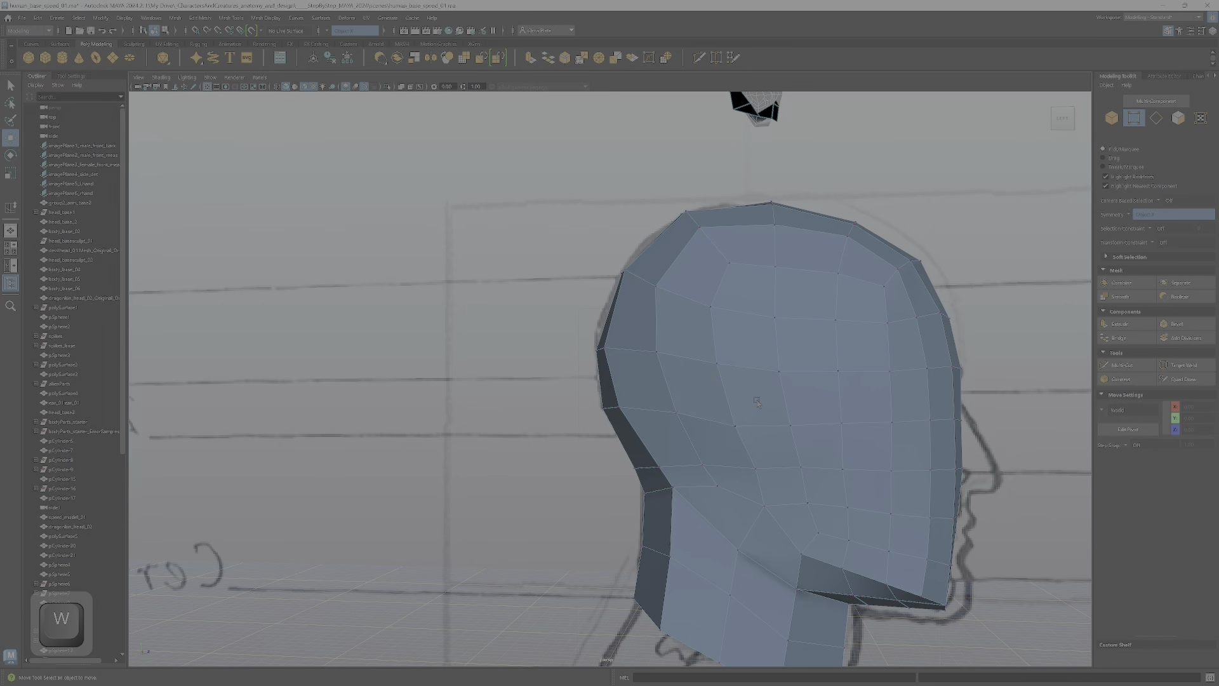
pyautogui.hotkey('ctrl', 'z')
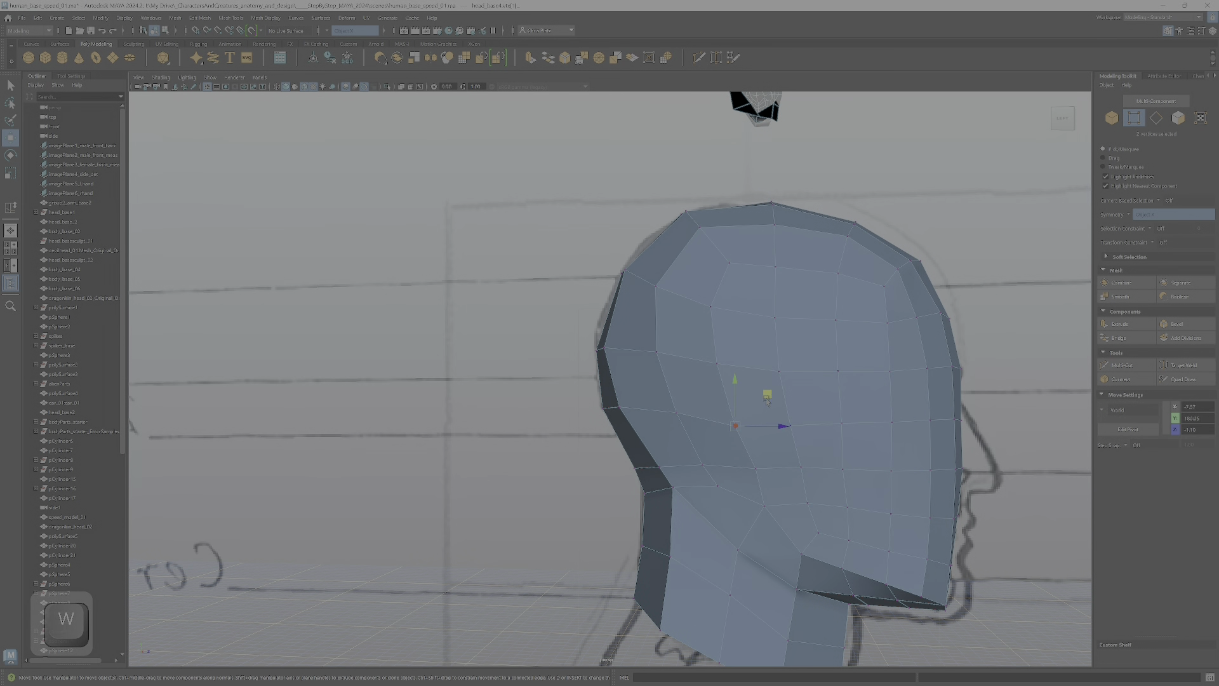
pyautogui.moveTo(616, 443); pyautogui.dragTo(740, 438)
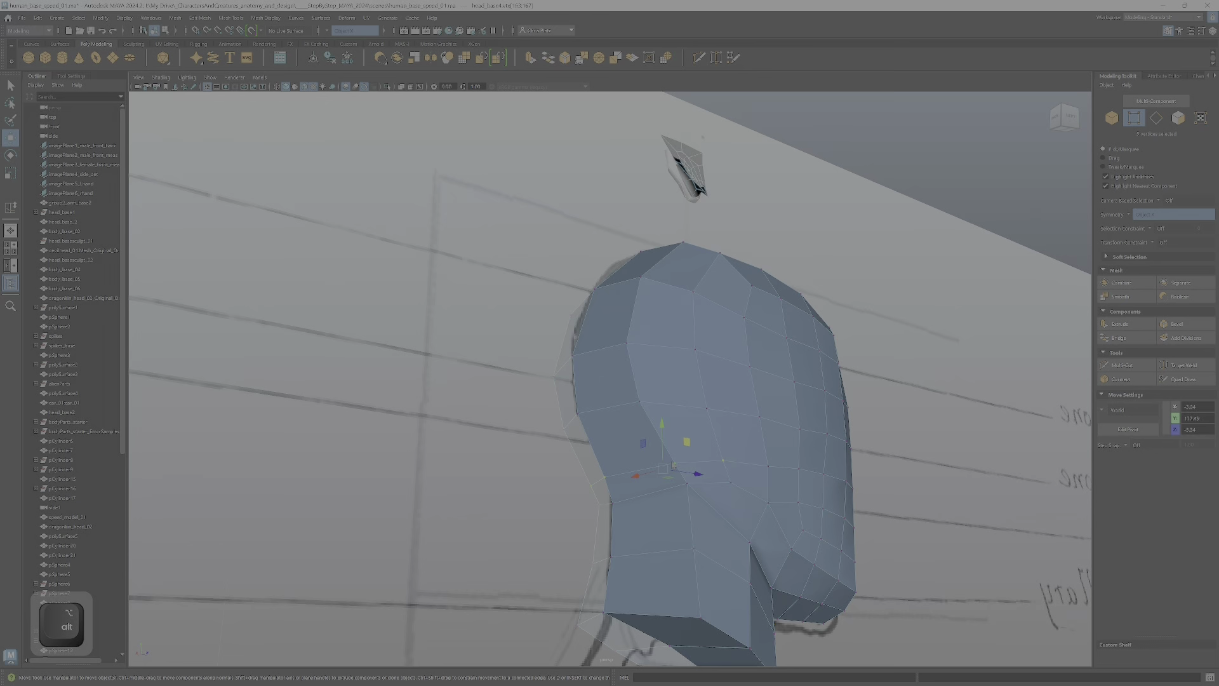
# - Select the cross edges just above the nape and slide them up the back of the head with Slide Edge
pyautogui.moveTo(672, 419); pyautogui.dragTo(670, 392, button='right')
pyautogui.click(657, 473)
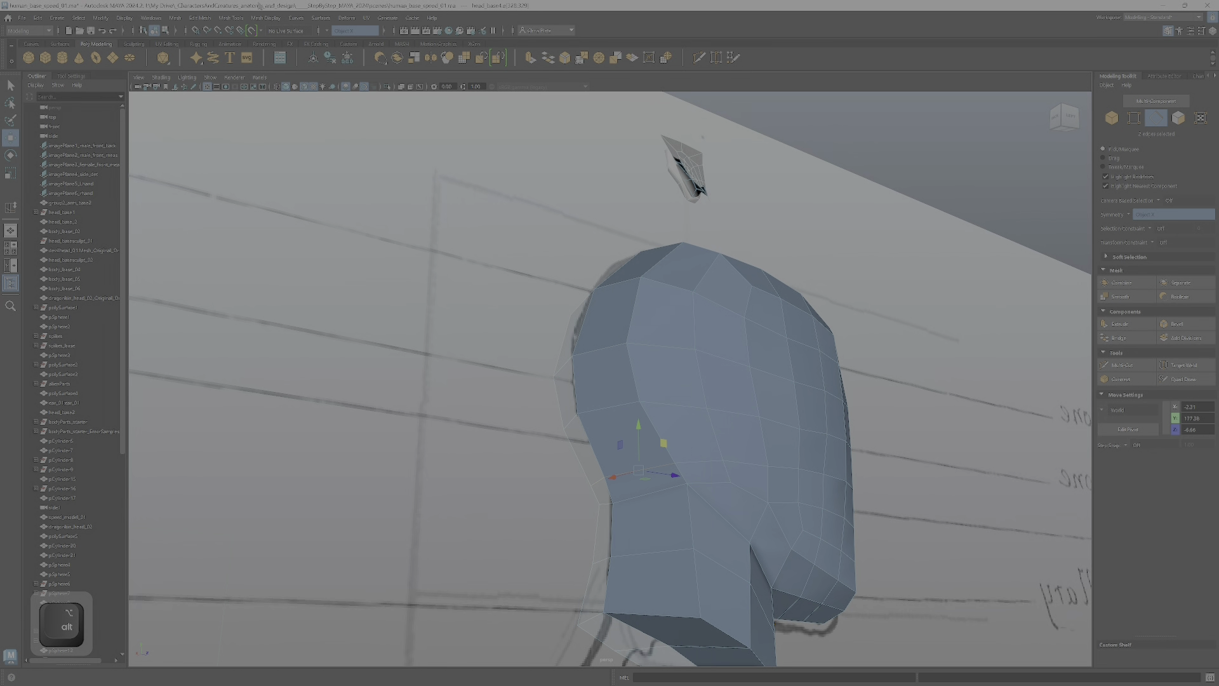
pyautogui.click(230, 18)
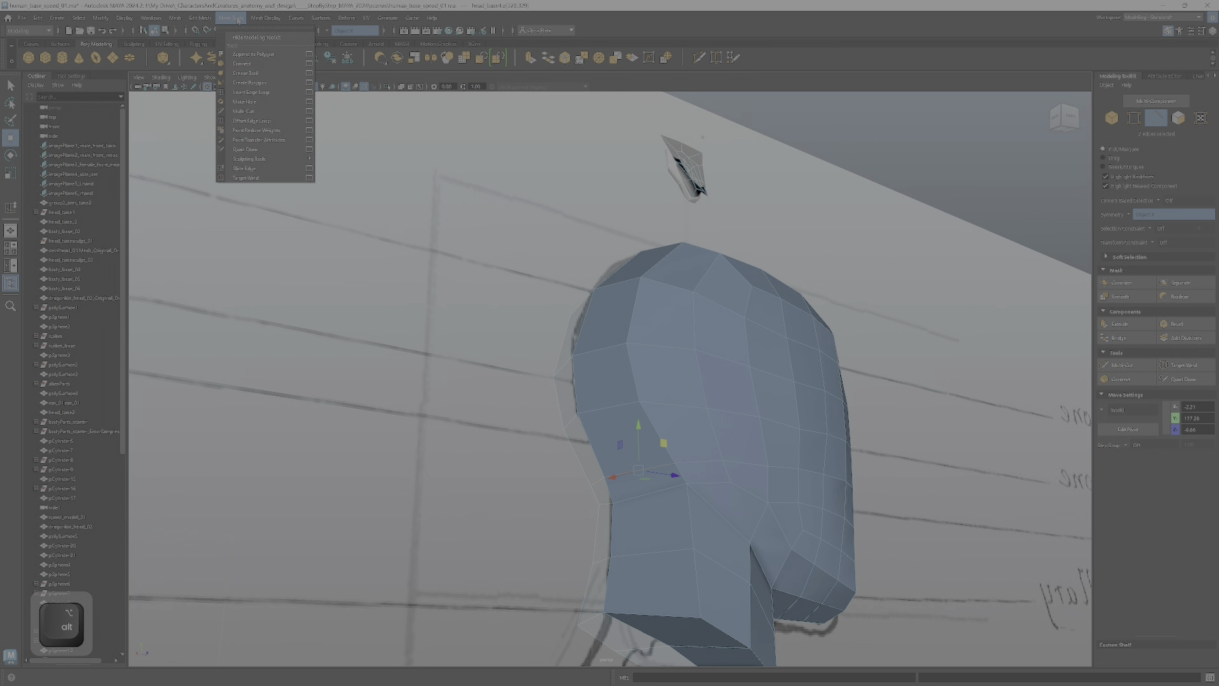
pyautogui.click(266, 169)
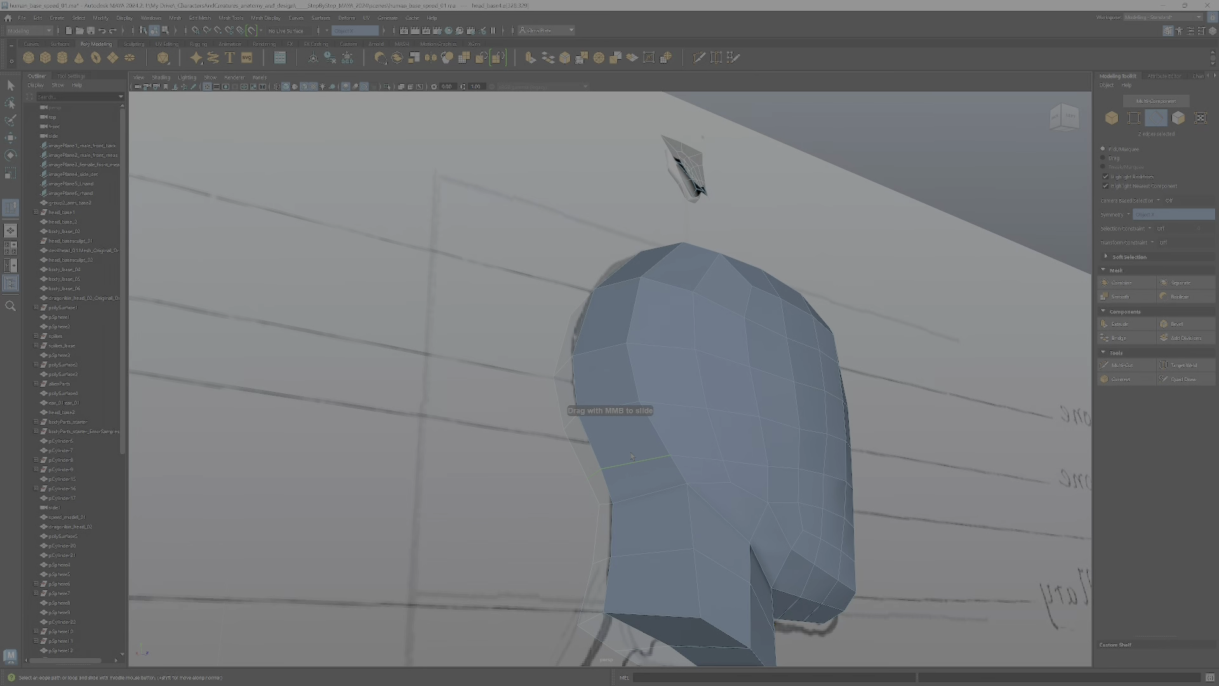
pyautogui.keyDown('ctrl'); pyautogui.keyDown('shift'); pyautogui.click(667, 477); pyautogui.keyUp('shift'); pyautogui.keyUp('ctrl')
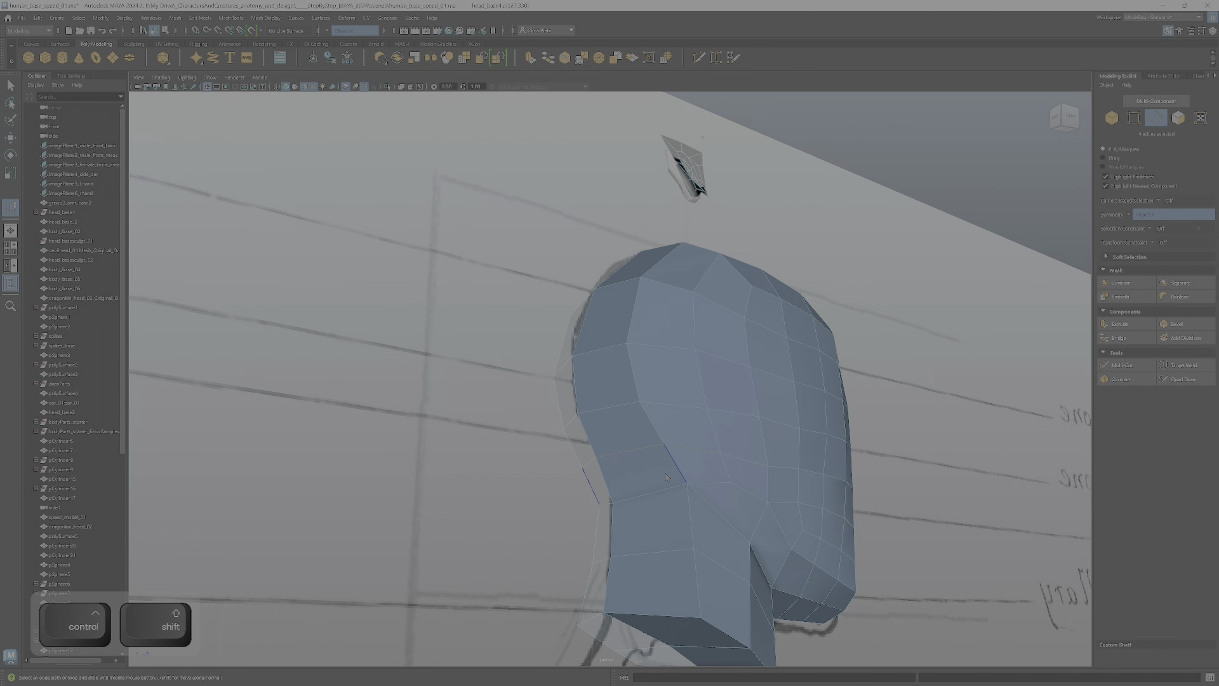
# - Delete the short edge linking the side of the head behind the jaw to the top of the neck
pyautogui.keyDown('alt'); pyautogui.moveTo(665, 478); pyautogui.dragTo(734, 454); pyautogui.keyUp('alt')
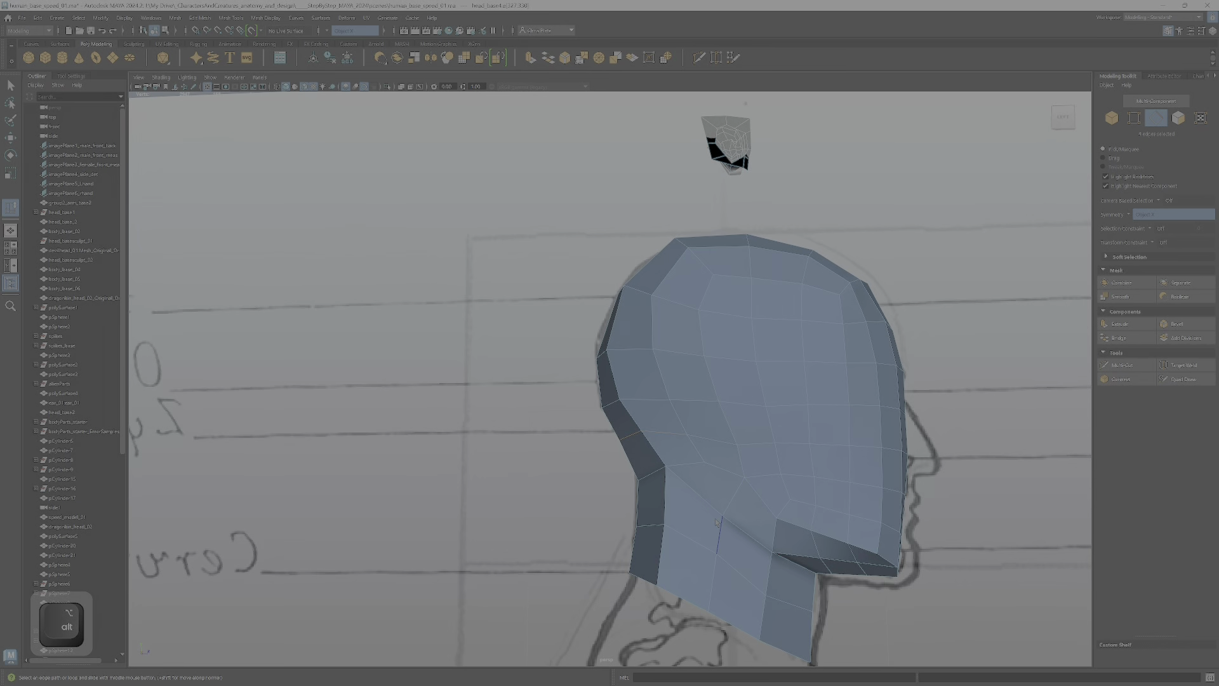
pyautogui.keyDown('alt'); pyautogui.moveTo(781, 502); pyautogui.dragTo(813, 540); pyautogui.keyUp('alt')
pyautogui.scroll(2, 770, 484)
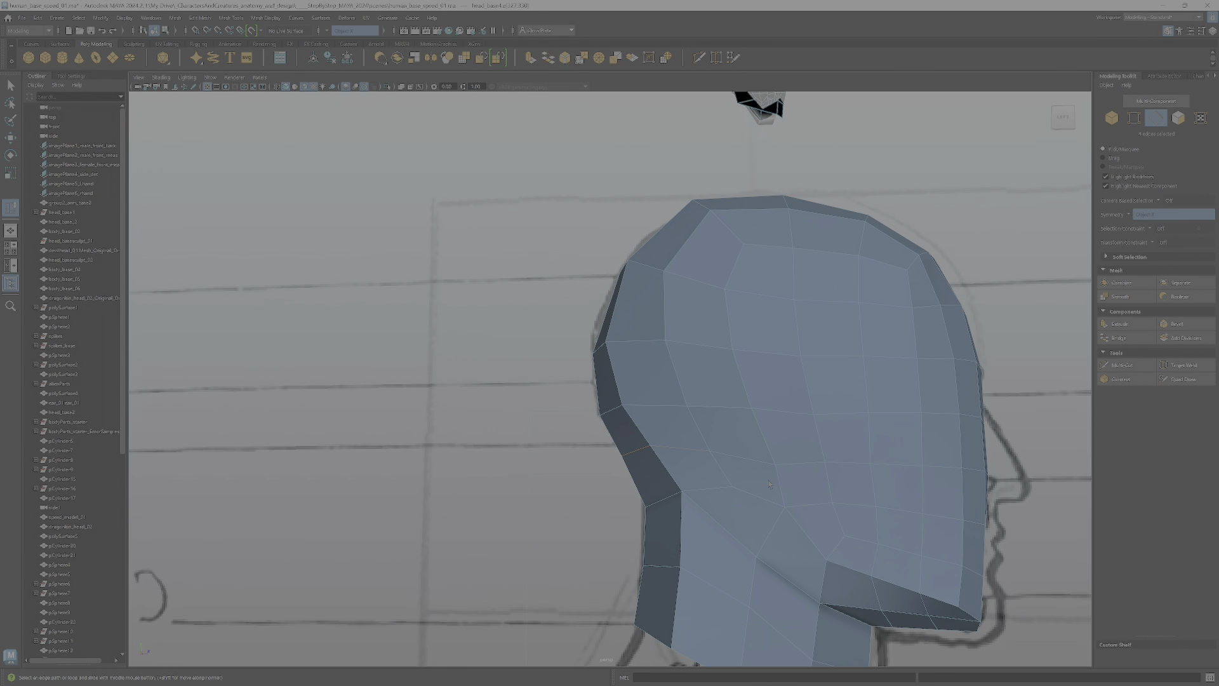
pyautogui.keyDown('alt'); pyautogui.moveTo(798, 532); pyautogui.dragTo(667, 464, button='middle'); pyautogui.keyUp('alt')
pyautogui.keyDown('shift'); pyautogui.rightClick(667, 465); pyautogui.keyUp('shift')
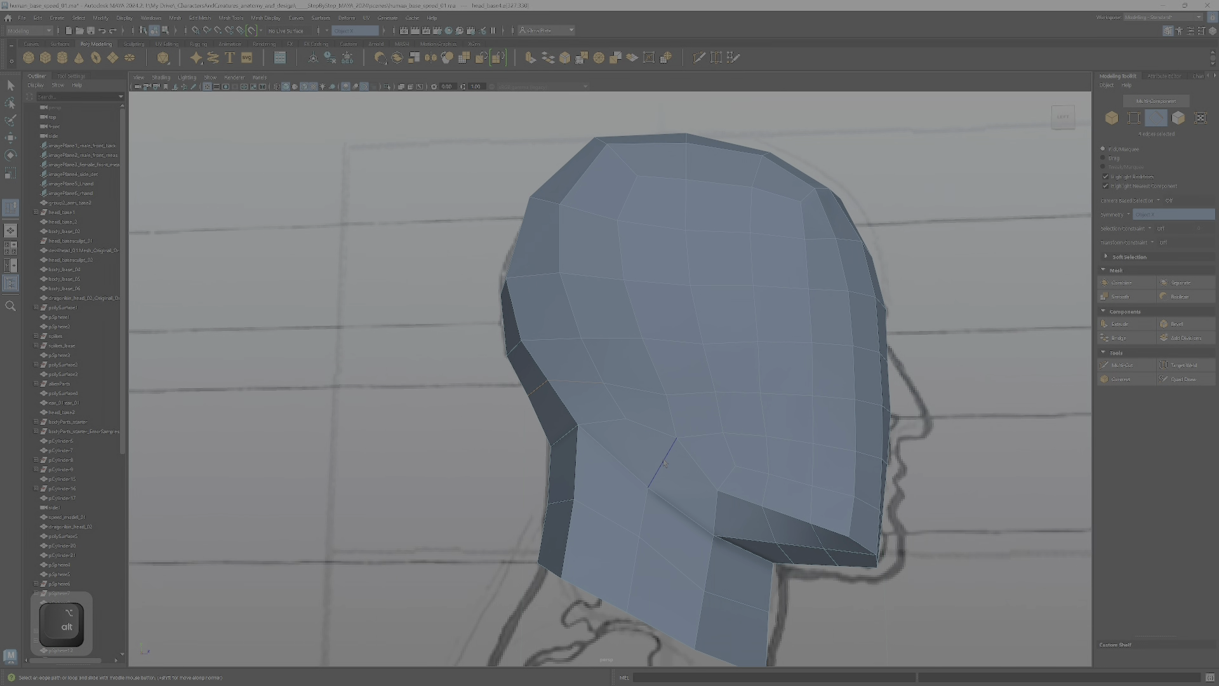
pyautogui.press('Delete')
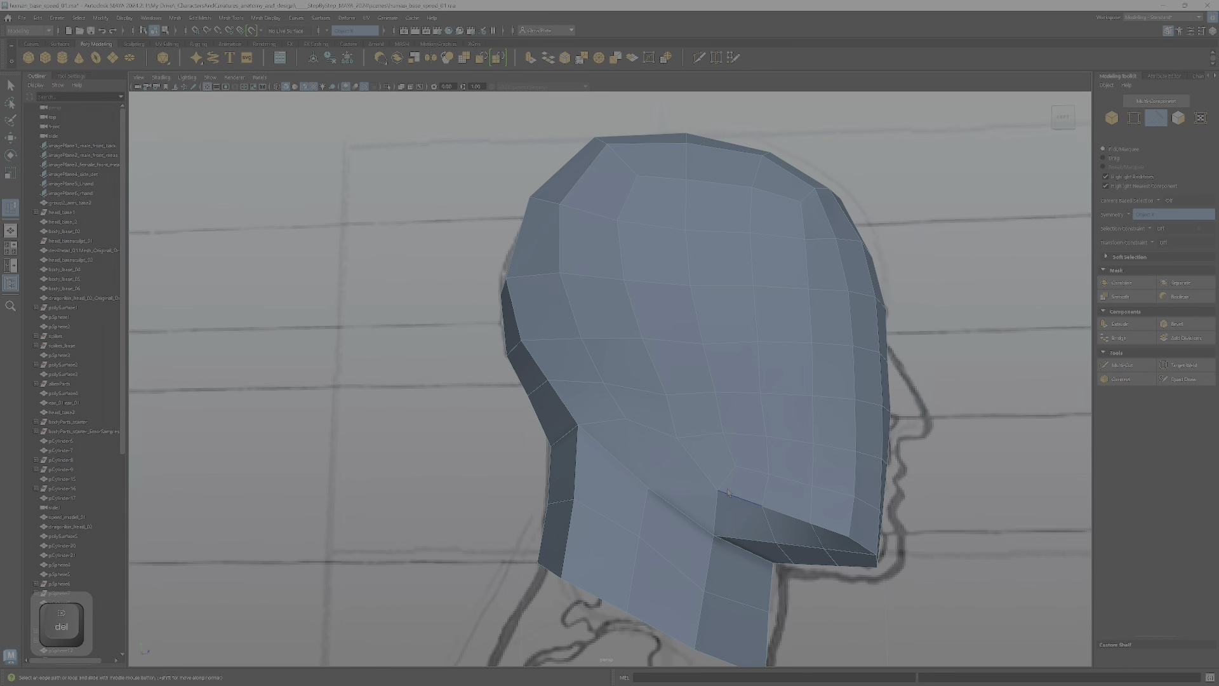
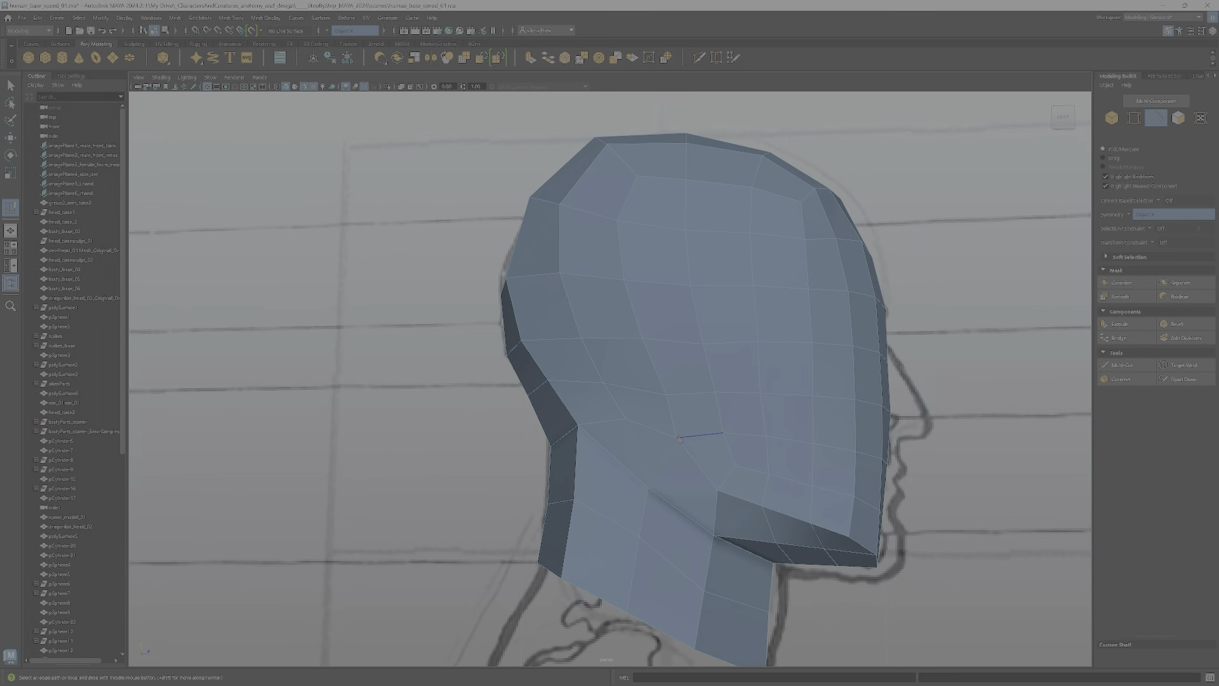
# - Move the vertices behind the jaw on the lower side of the head upward and slightly backward
pyautogui.press('F9')
pyautogui.click(714, 395)
pyautogui.press('w')
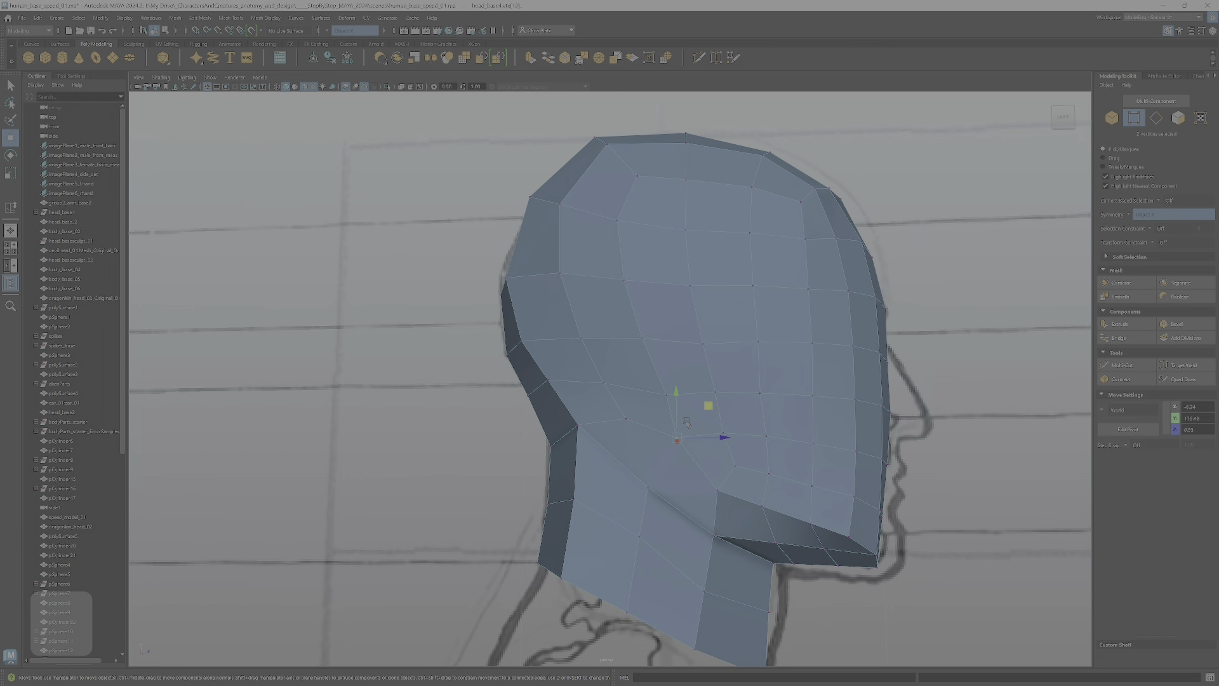
pyautogui.moveTo(692, 395); pyautogui.dragTo(701, 363)
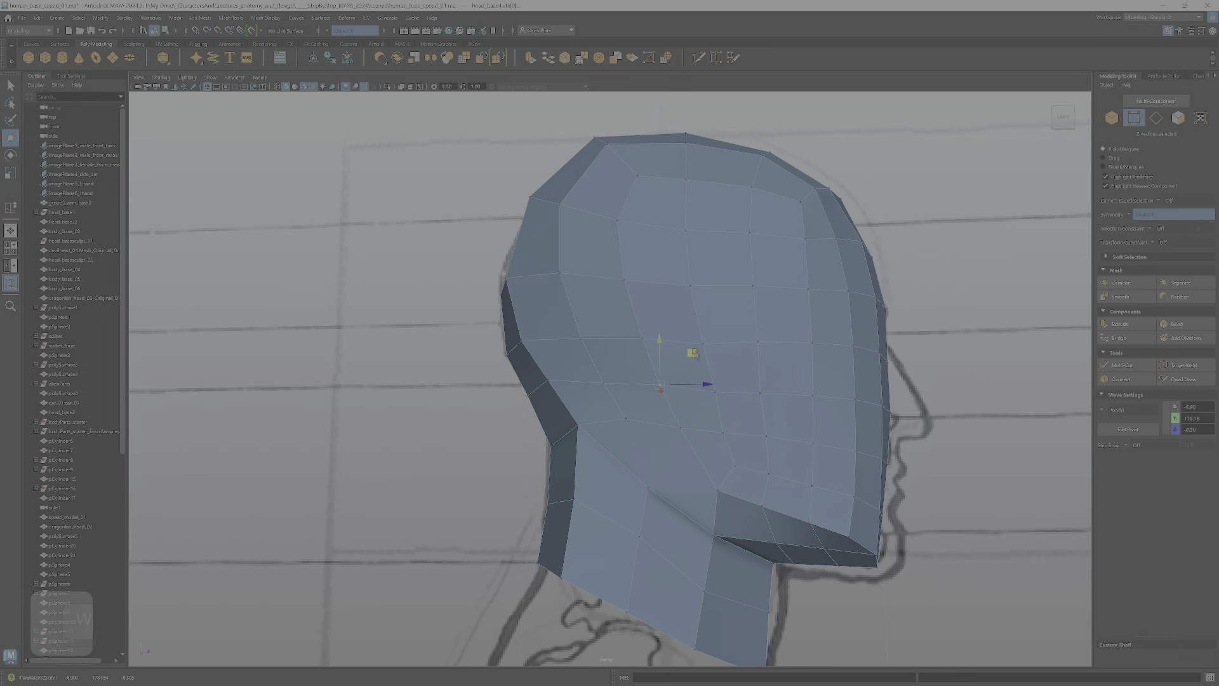
pyautogui.keyDown('alt'); pyautogui.moveTo(695, 356); pyautogui.dragTo(704, 473); pyautogui.keyUp('alt')
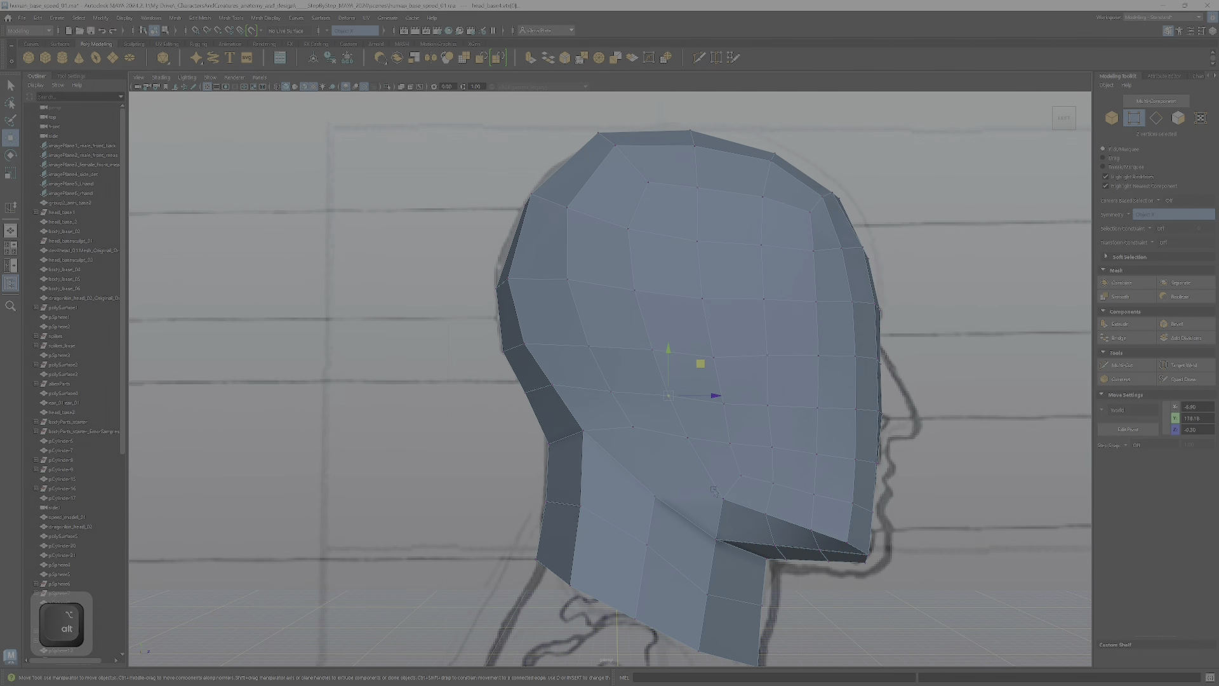
# - Delete the diagonal edge between the skull base and neck, and Multi-Cut a replacement edge down to the neck corner behind the jaw
pyautogui.moveTo(650, 412); pyautogui.dragTo(654, 390, button='right')
pyautogui.click(624, 468)
pyautogui.press('Delete')
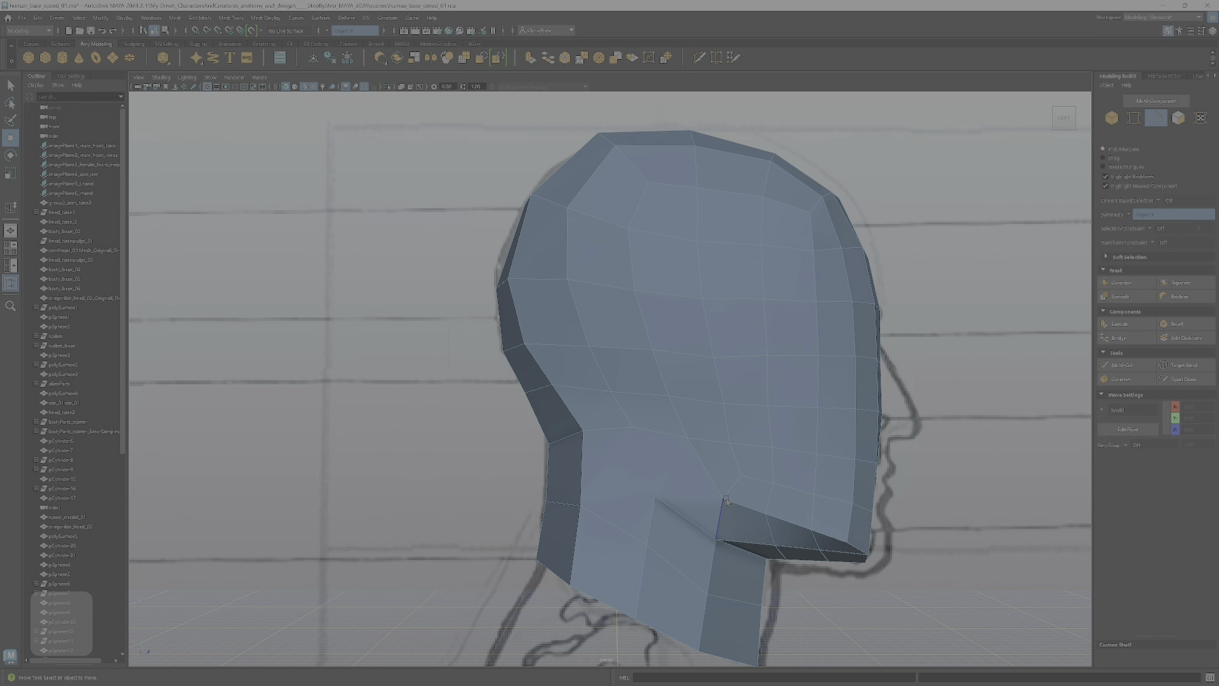
pyautogui.click(1143, 365)
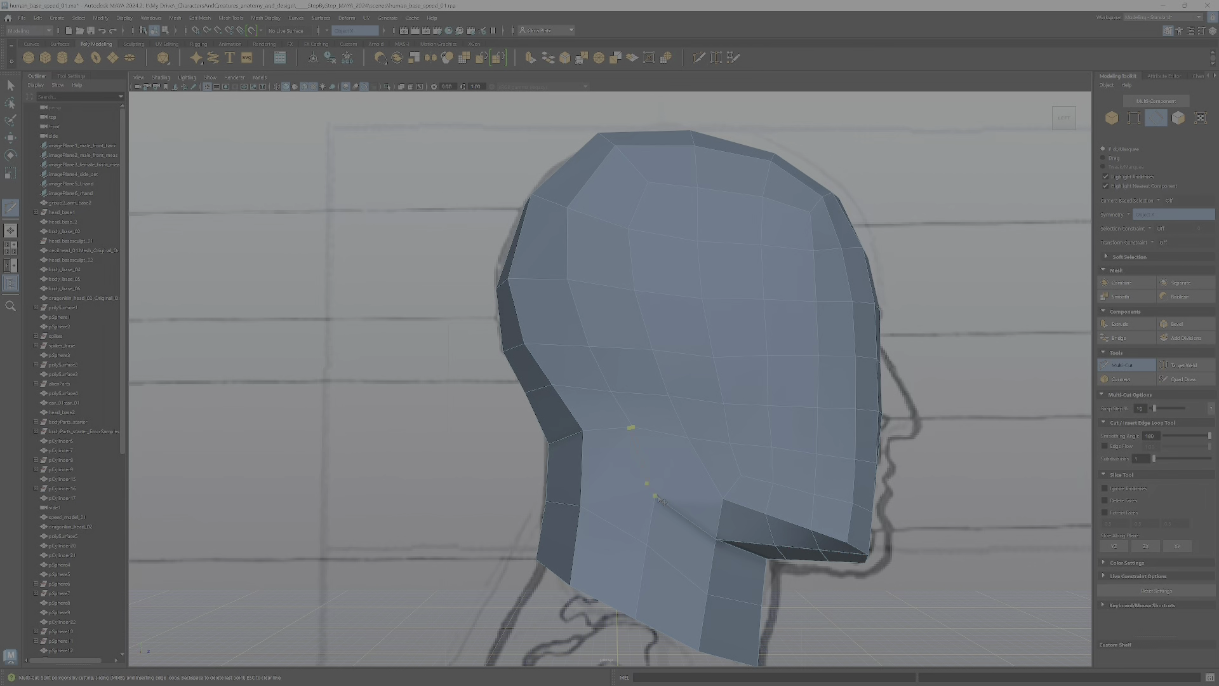
pyautogui.press('Return')
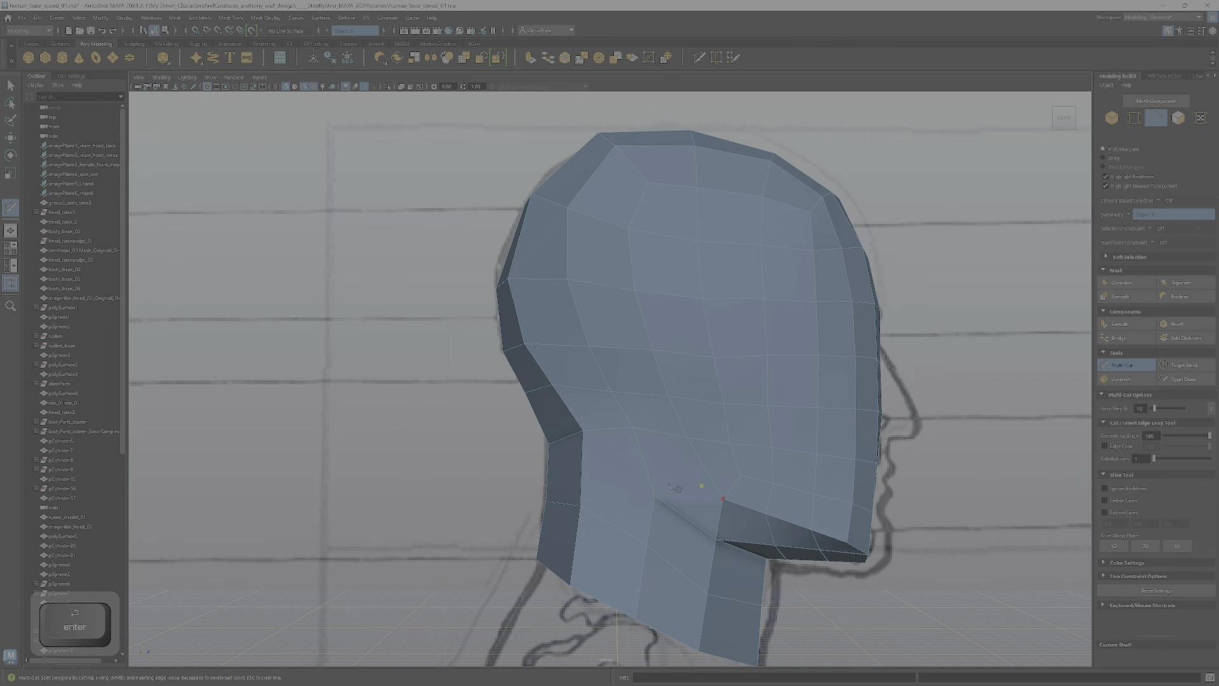
# - Multi-Cut an edge from the rear jaw corner back across the upper neck to the nape's centre edge
pyautogui.click(725, 500)
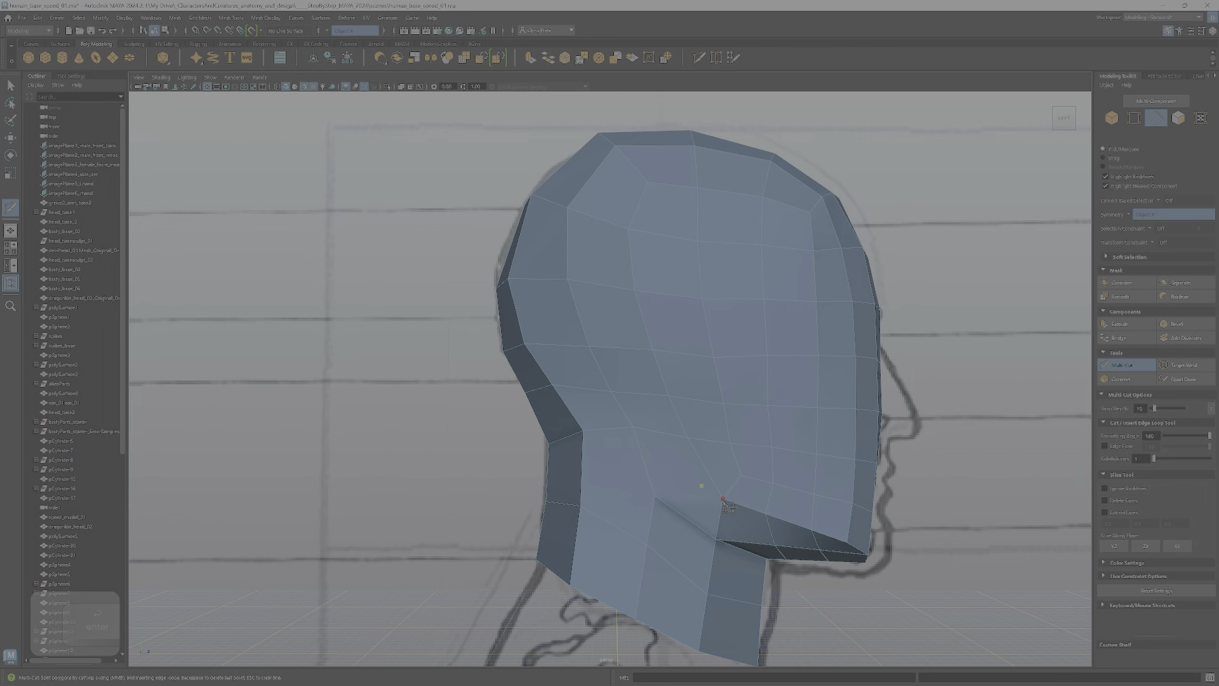
pyautogui.click(643, 461)
pyautogui.click(585, 463)
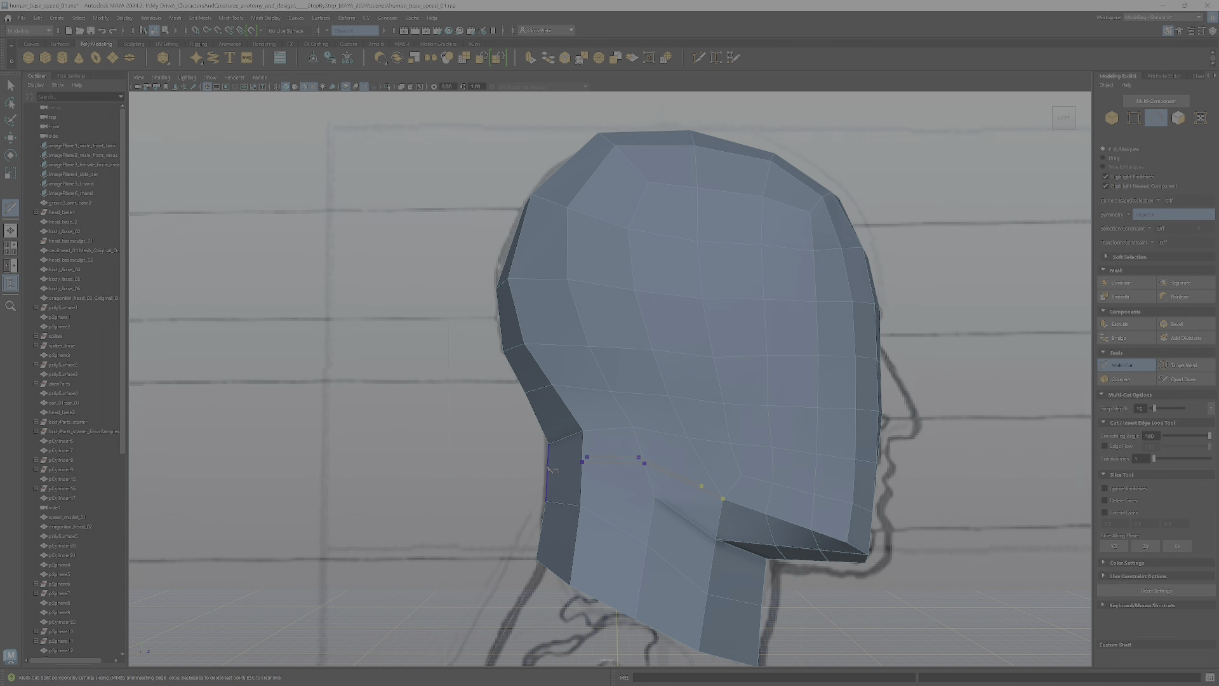
pyautogui.click(549, 463)
pyautogui.press('Return')
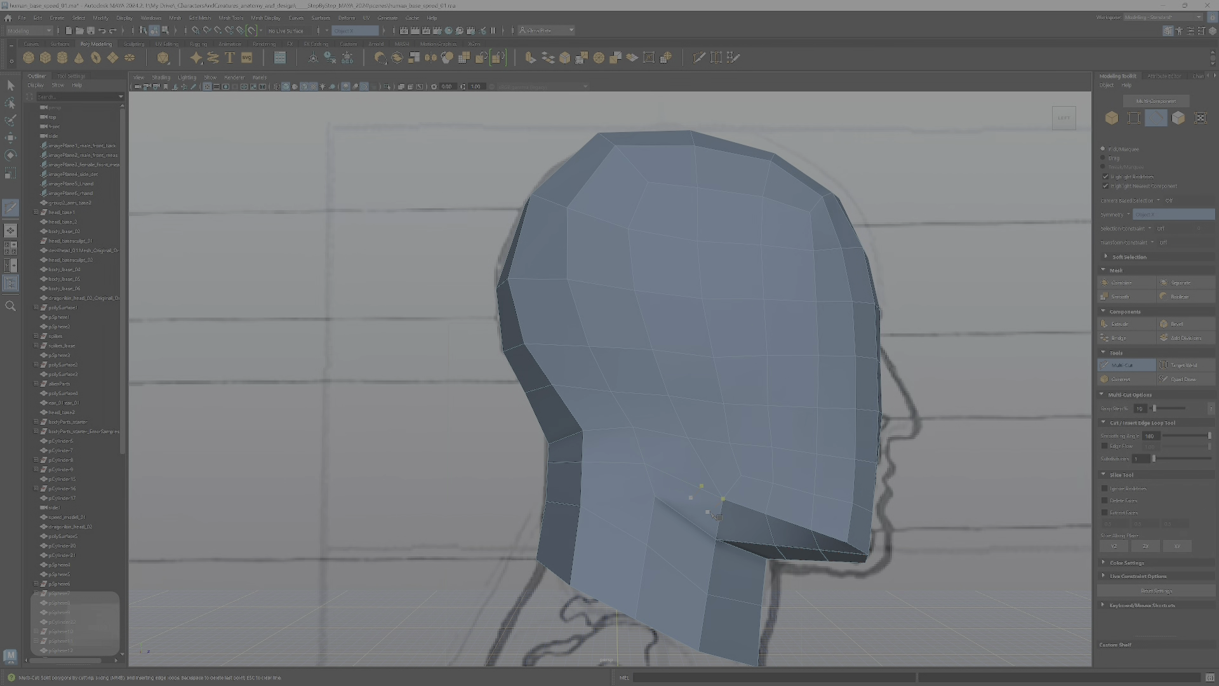
# - Multi-Cut a second edge below it, from the neck corner behind the jaw to the nape
pyautogui.click(586, 488)
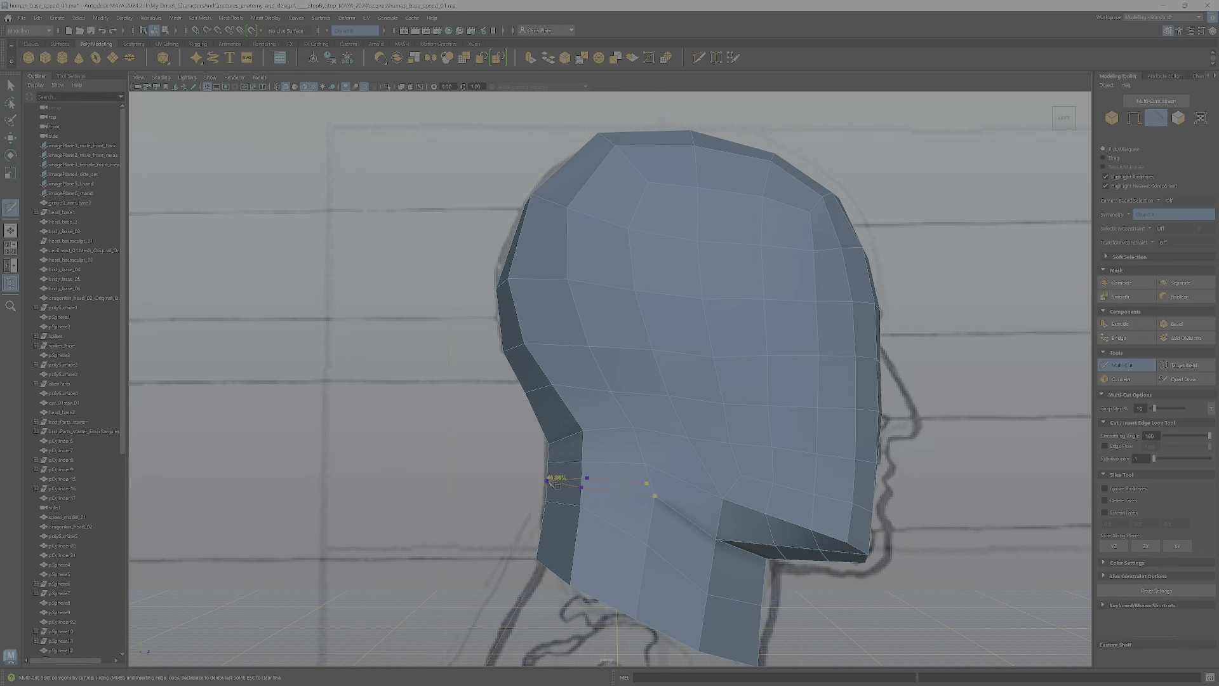
pyautogui.click(548, 483)
pyautogui.press('Return')
# - Select the horizontal neck edges below the new cuts and slide them downward along the neck surface
pyautogui.moveTo(635, 419); pyautogui.dragTo(565, 396, button='right')
pyautogui.press('w')
pyautogui.click(577, 491)
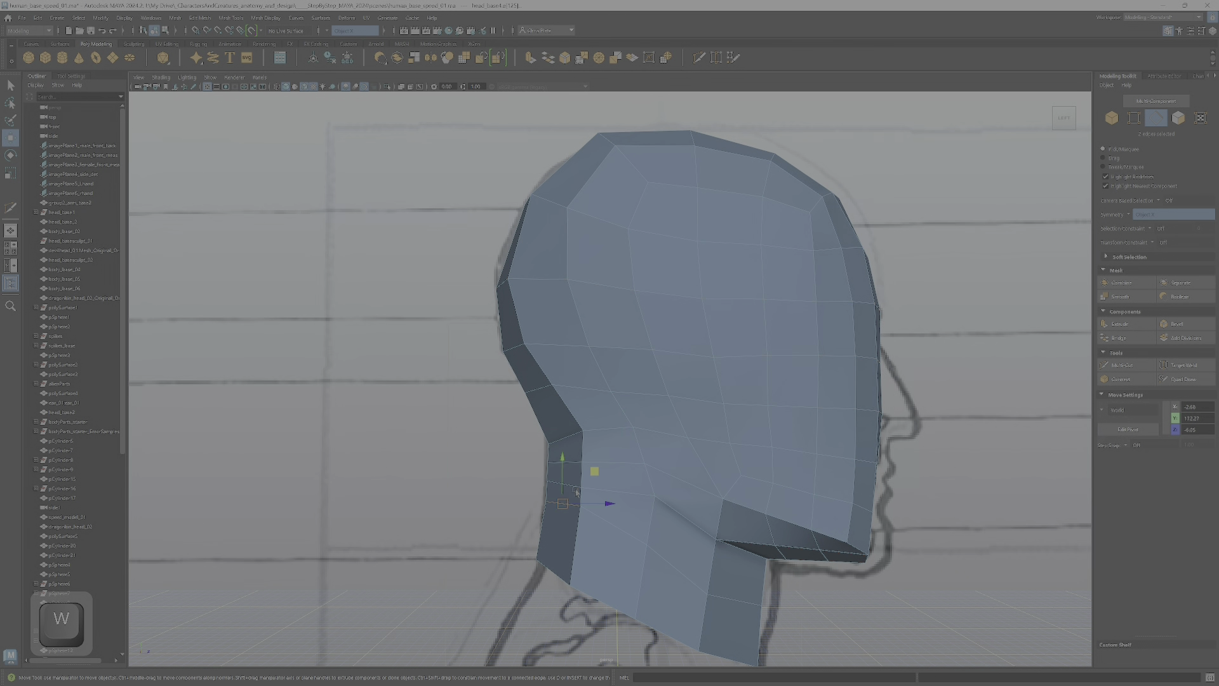
pyautogui.moveTo(596, 475); pyautogui.dragTo(597, 489)
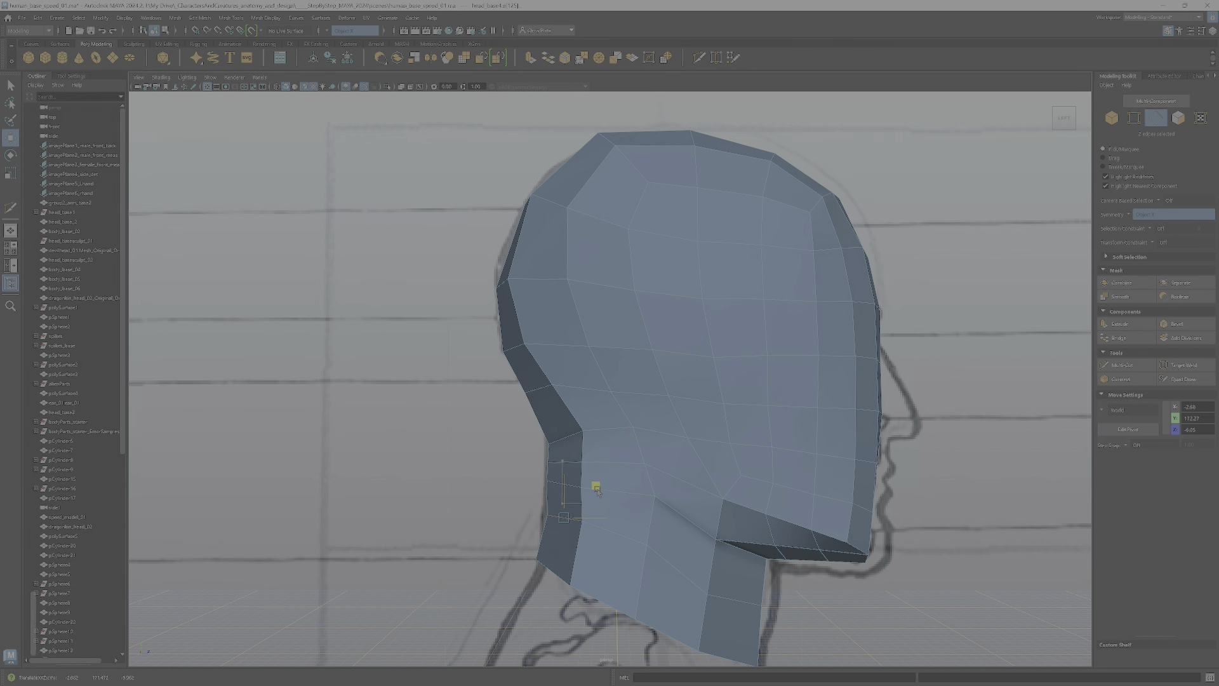
pyautogui.keyDown('ctrl'); pyautogui.keyDown('shift'); pyautogui.click(625, 503); pyautogui.keyUp('shift'); pyautogui.keyUp('ctrl')
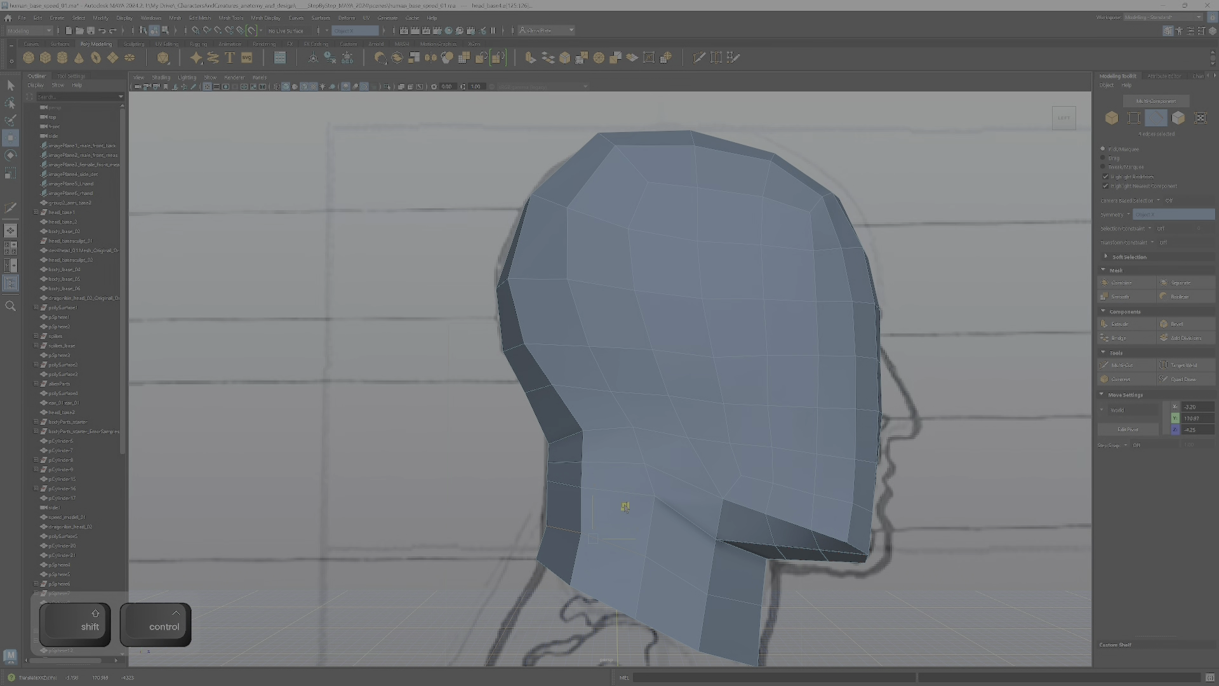
# - Select the lower cut's vertices from the nape to the neck corner, adjust their height and slide them down to even the spacing
pyautogui.moveTo(623, 506); pyautogui.dragTo(529, 470, button='right')
pyautogui.moveTo(528, 470); pyautogui.dragTo(603, 510)
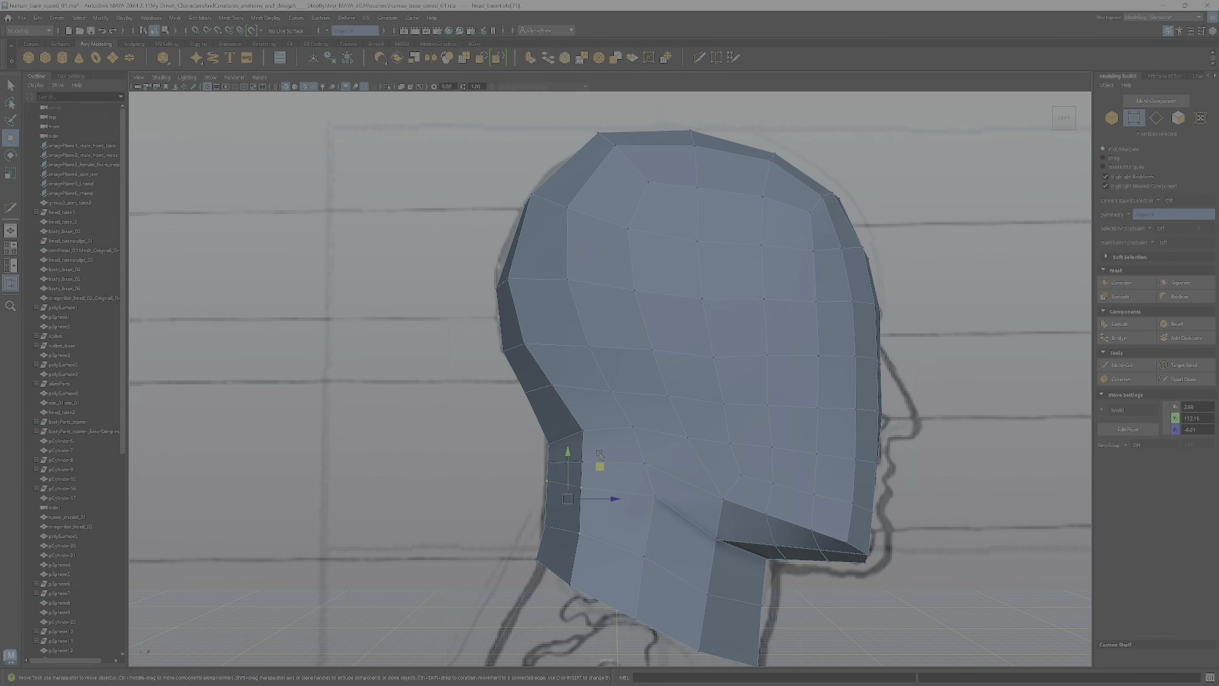
pyautogui.press('r')
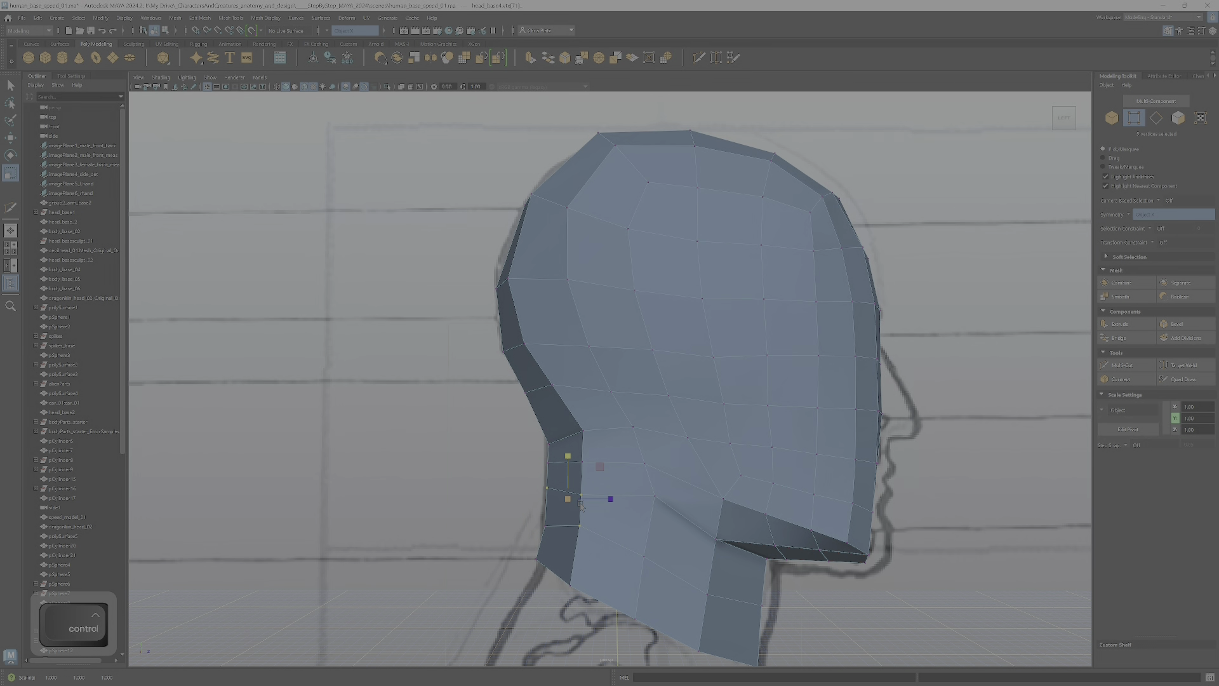
pyautogui.hotkey('ctrl', 'z')
pyautogui.keyDown('ctrl'); pyautogui.moveTo(558, 517); pyautogui.dragTo(598, 548); pyautogui.keyUp('ctrl')
pyautogui.moveTo(569, 438); pyautogui.dragTo(568, 462)
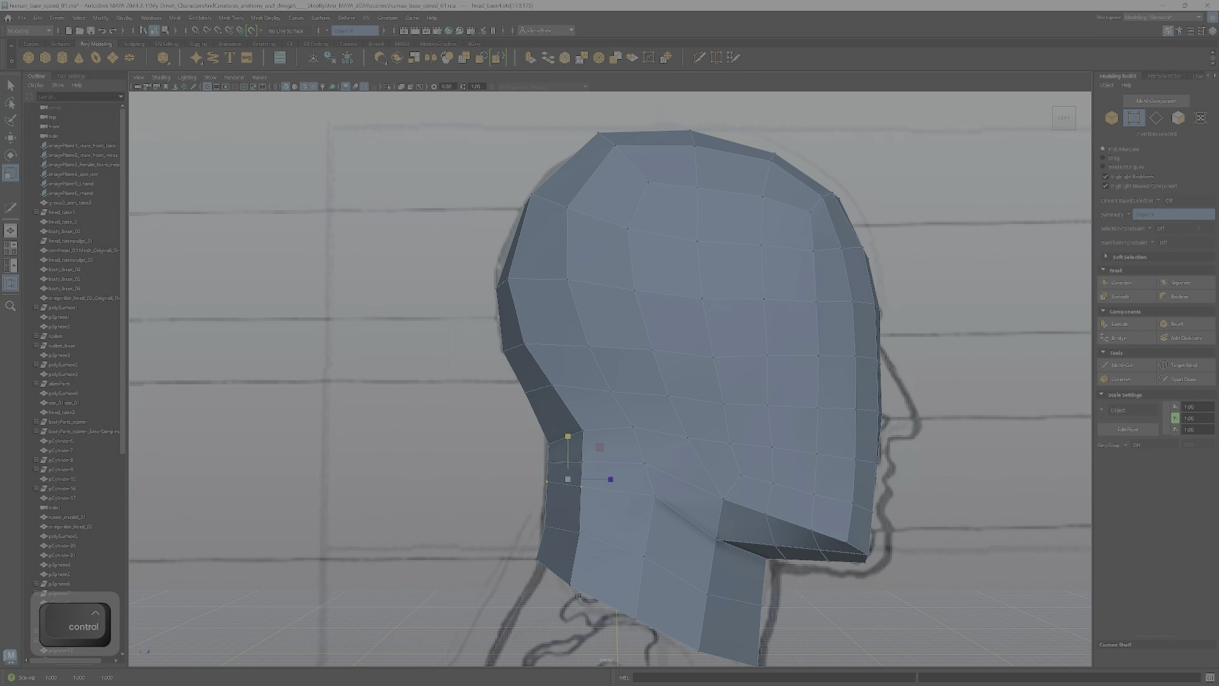
pyautogui.press('w')
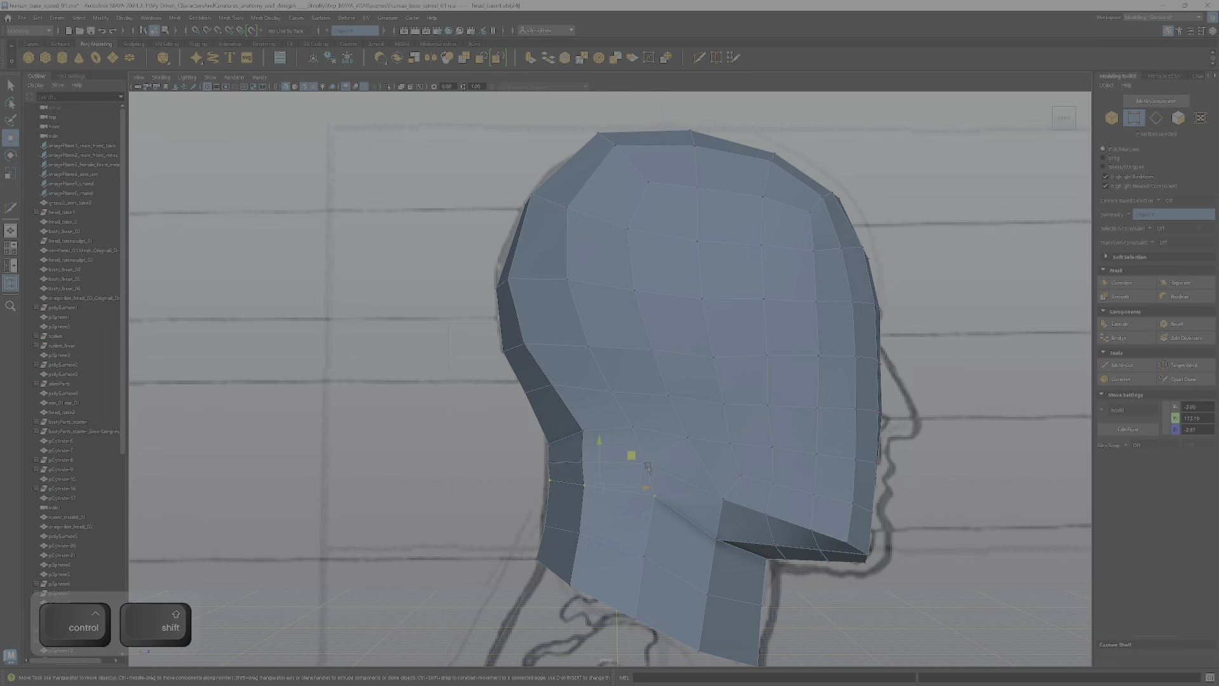
pyautogui.keyDown('ctrl'); pyautogui.keyDown('shift'); pyautogui.click(630, 457); pyautogui.keyUp('shift'); pyautogui.keyUp('ctrl')
pyautogui.moveTo(630, 456); pyautogui.dragTo(631, 464)
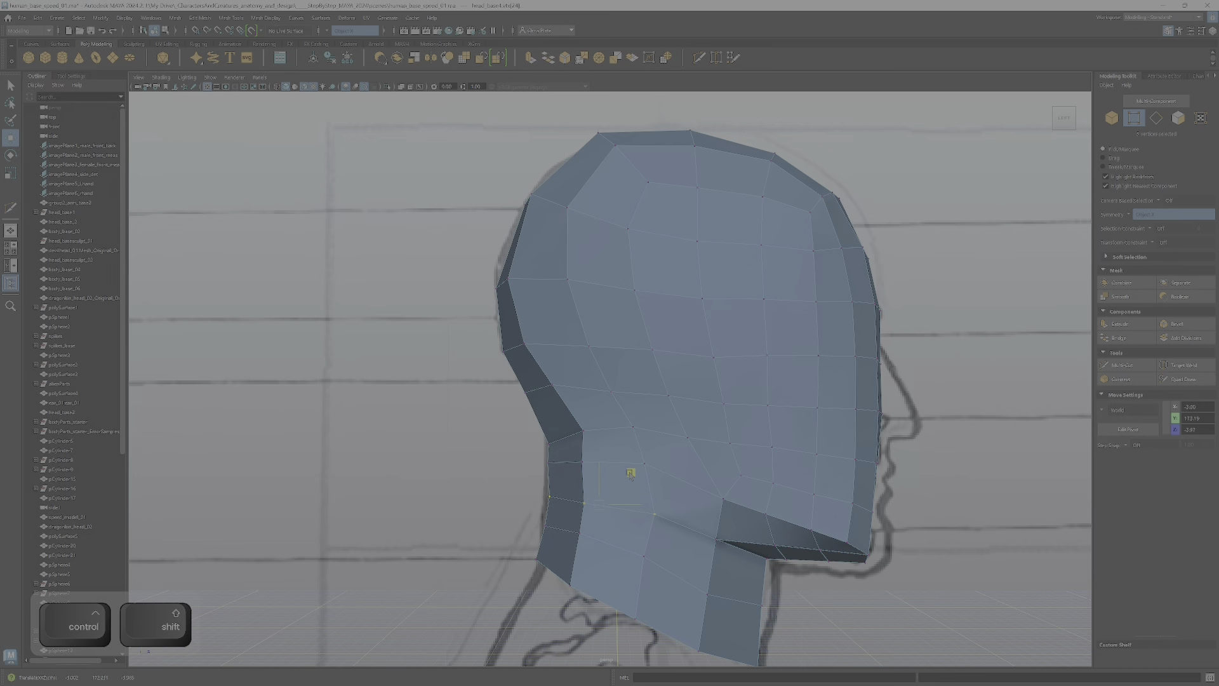
# - Adjust the sideways position of the vertex on the jaw's lower border
pyautogui.keyDown('alt'); pyautogui.moveTo(774, 549); pyautogui.dragTo(671, 231); pyautogui.keyUp('alt')
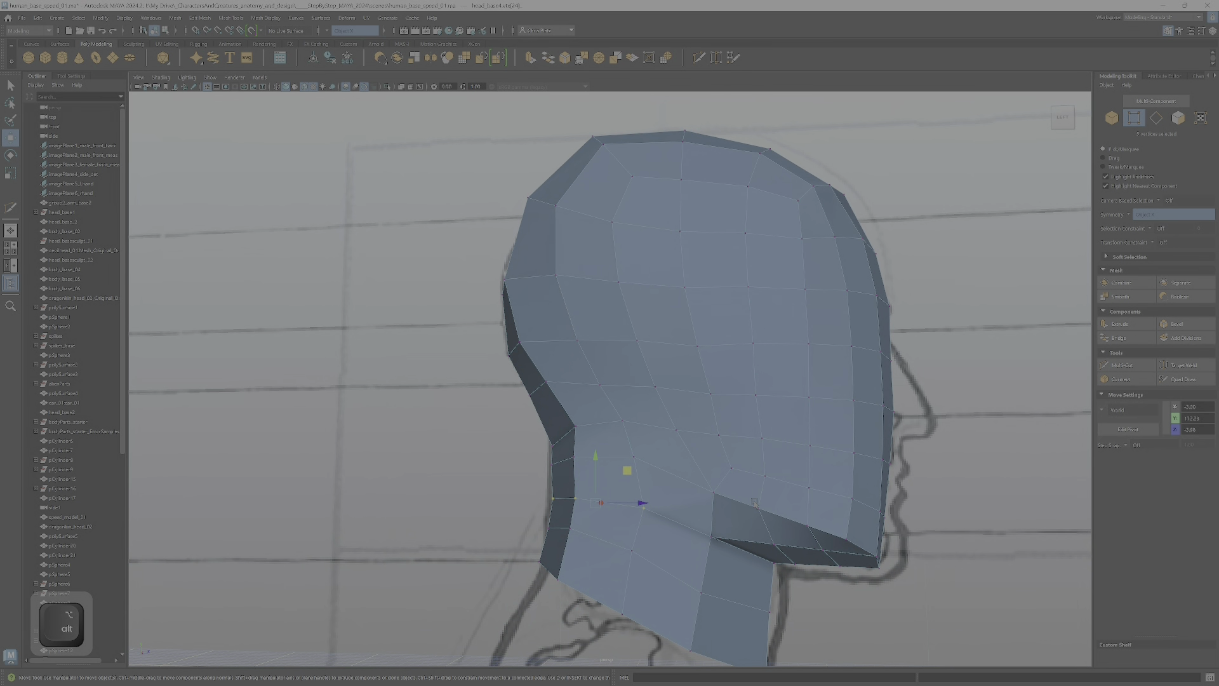
pyautogui.keyDown('alt'); pyautogui.moveTo(754, 503); pyautogui.dragTo(725, 501, button='right'); pyautogui.keyUp('alt')
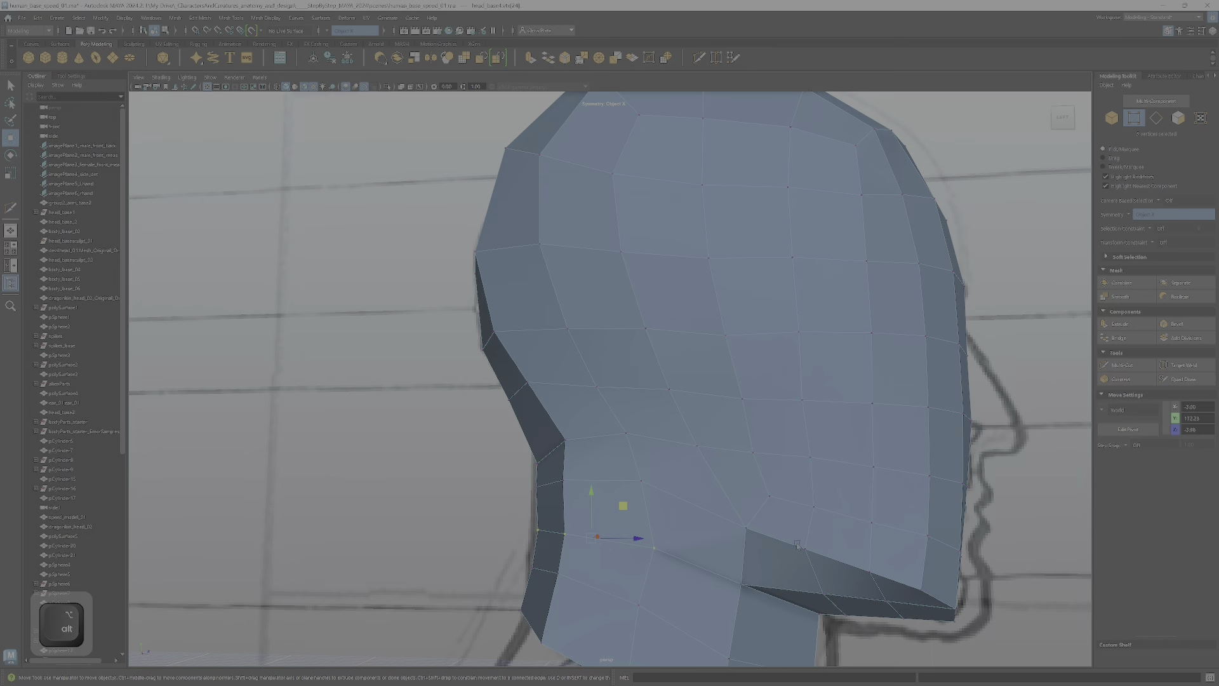
pyautogui.keyDown('alt'); pyautogui.moveTo(798, 544); pyautogui.dragTo(704, 422); pyautogui.keyUp('alt')
pyautogui.moveTo(630, 425)
pyautogui.keyDown('alt'); pyautogui.mouseDown()
pyautogui.moveTo(663, 446)
pyautogui.moveTo(634, 430)
pyautogui.mouseUp(); pyautogui.keyUp('alt')
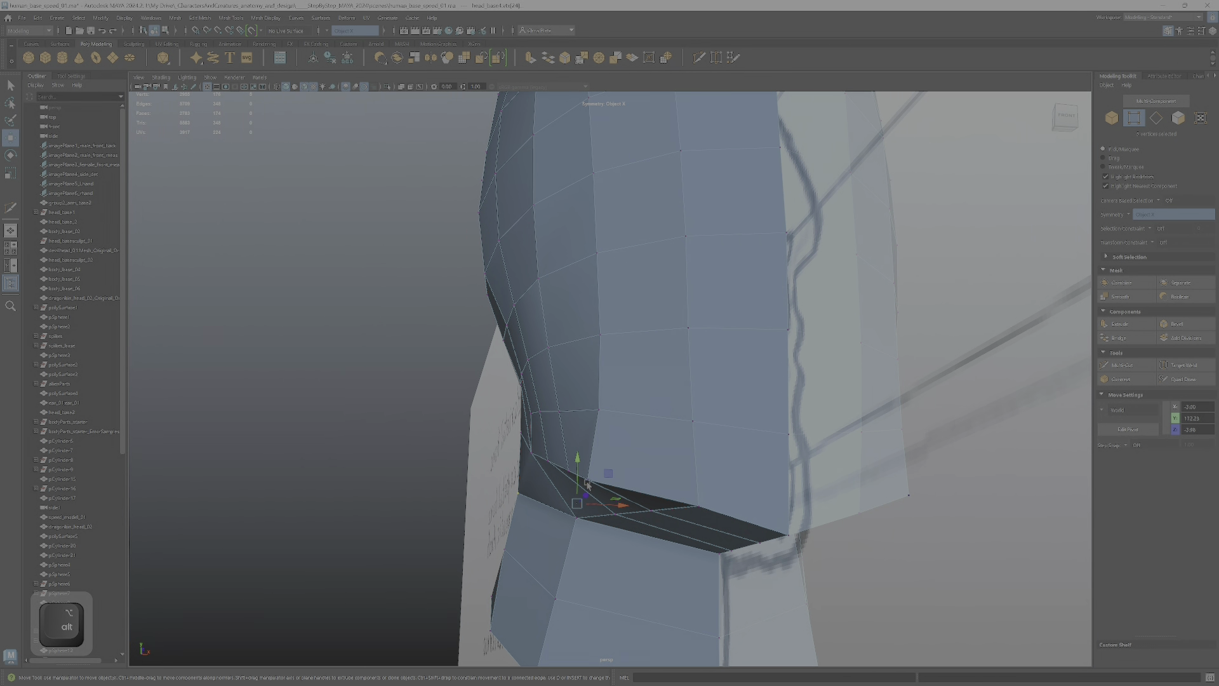
pyautogui.click(644, 467)
pyautogui.moveTo(631, 482); pyautogui.dragTo(771, 317)
# - Nudge the vertex on the side of the neck below the jaw corner slightly backward and down
pyautogui.scroll(-3, 646, 464)
pyautogui.scroll(-2, 749, 423)
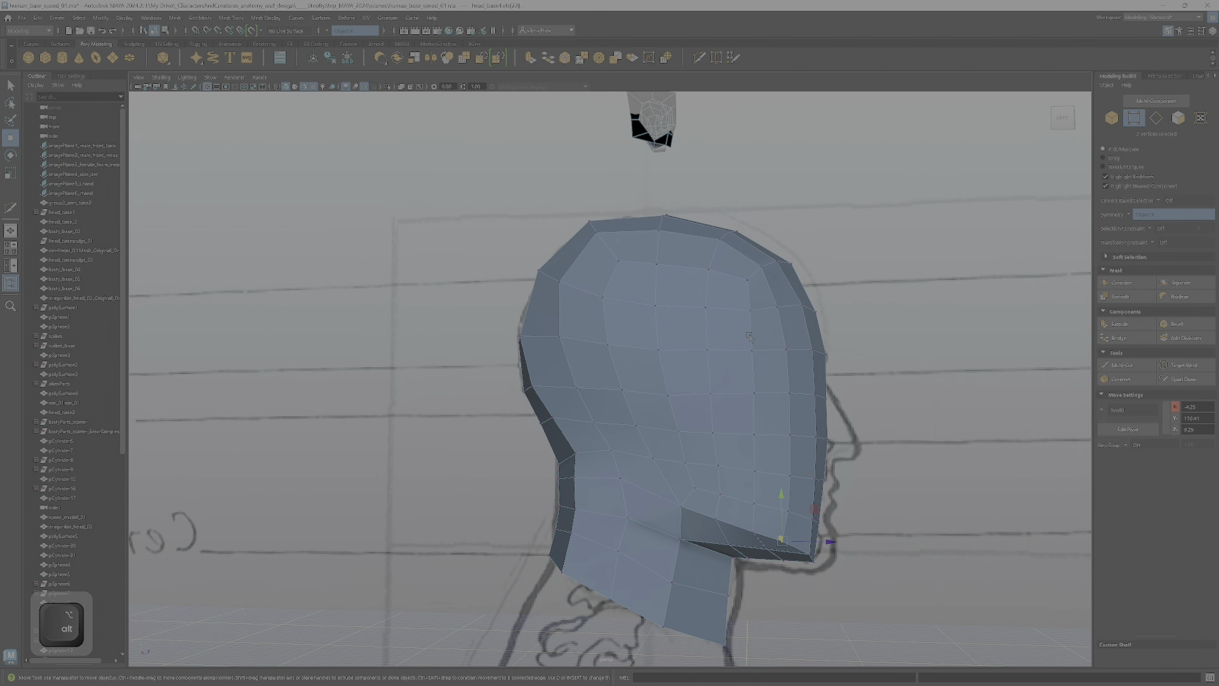
pyautogui.click(628, 546)
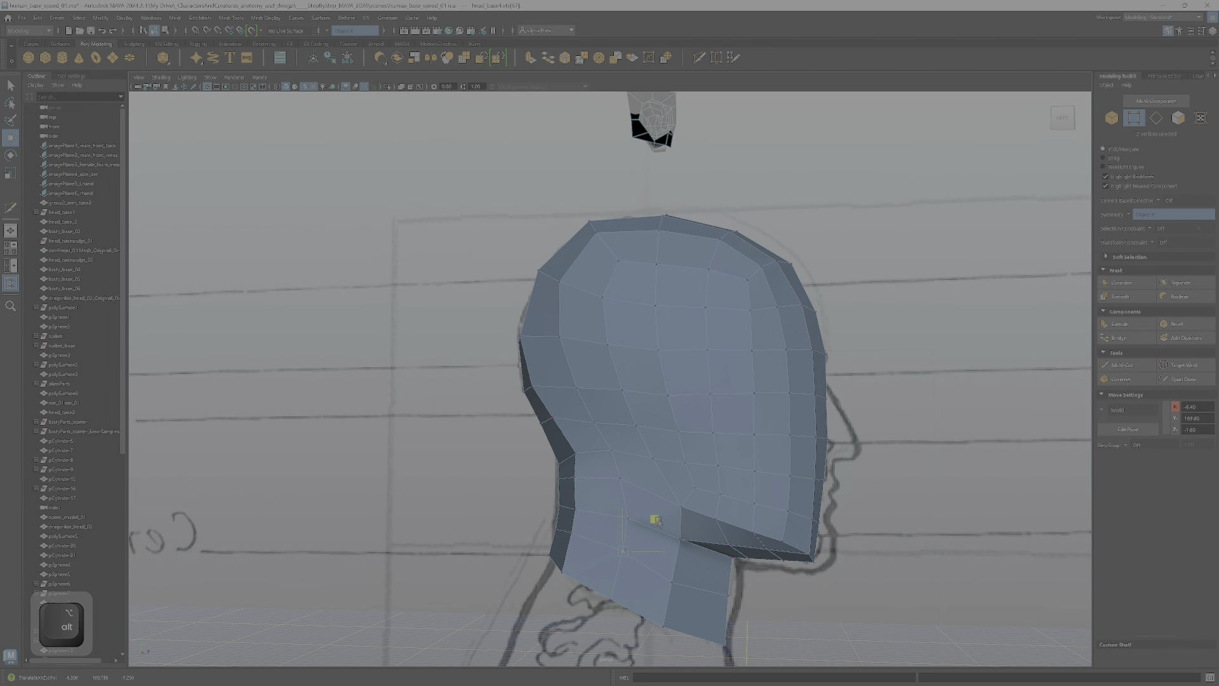
pyautogui.moveTo(653, 520); pyautogui.dragTo(735, 273)
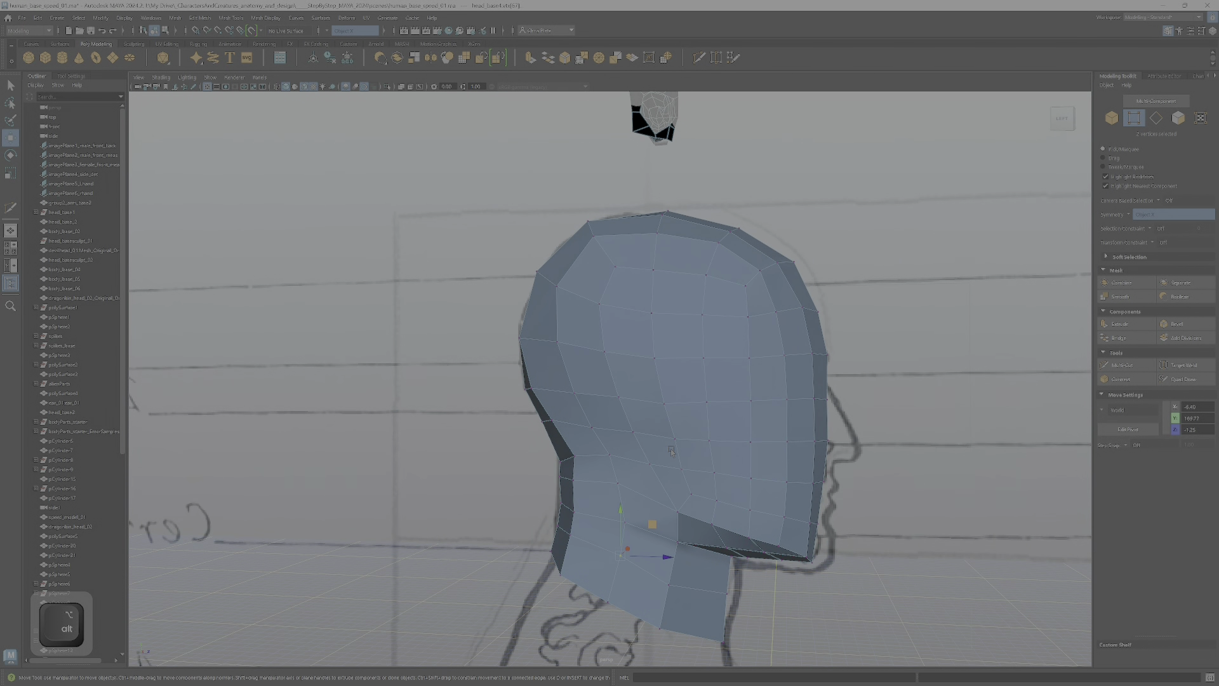
# - Check the head from the back and front with smooth mesh preview, and return to the unsmoothed display
pyautogui.keyDown('alt'); pyautogui.moveTo(565, 326); pyautogui.dragTo(668, 405); pyautogui.keyUp('alt')
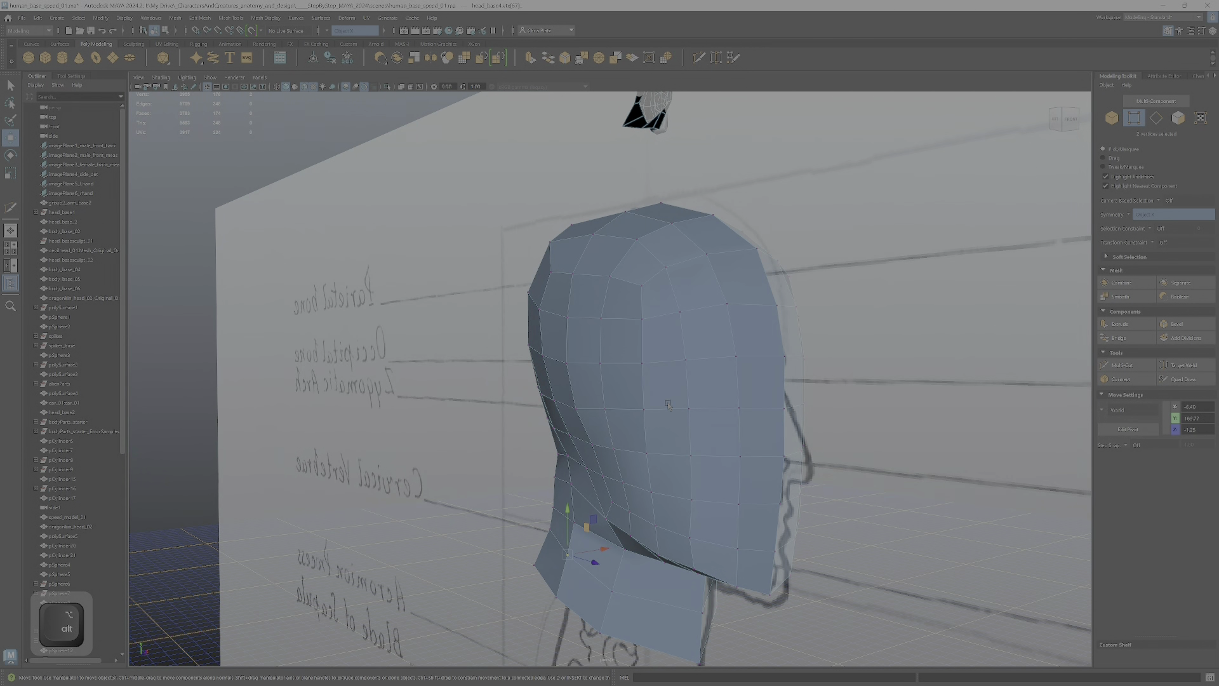
pyautogui.press('3')
pyautogui.keyDown('alt'); pyautogui.moveTo(668, 405); pyautogui.dragTo(808, 354); pyautogui.keyUp('alt')
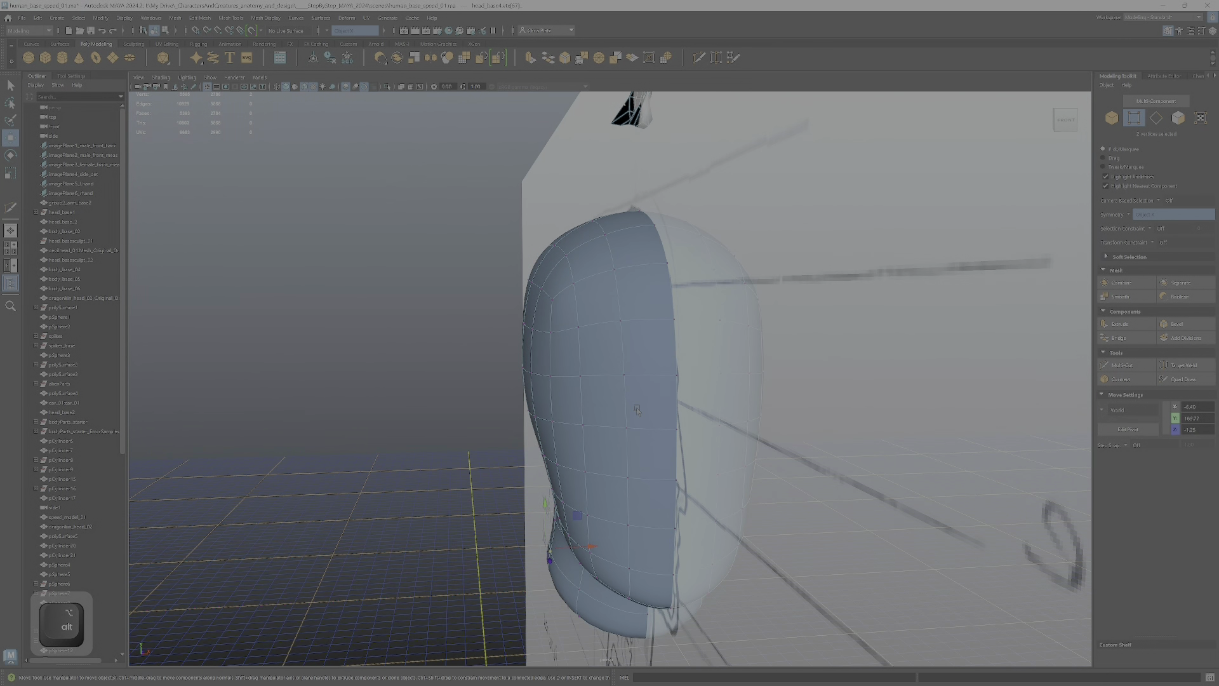
pyautogui.press('1')
pyautogui.moveTo(637, 410)
pyautogui.keyDown('alt'); pyautogui.mouseDown()
pyautogui.moveTo(693, 419)
pyautogui.moveTo(701, 475)
pyautogui.moveTo(645, 440)
pyautogui.moveTo(642, 417)
pyautogui.mouseUp(); pyautogui.keyUp('alt')
# - Show the male front/back image plane layer, hide the side image plane layer, and maximise the front view in object mode
pyautogui.moveTo(642, 417); pyautogui.dragTo(671, 411, button='right')
pyautogui.scroll(-3, 670, 412)
pyautogui.press('space')
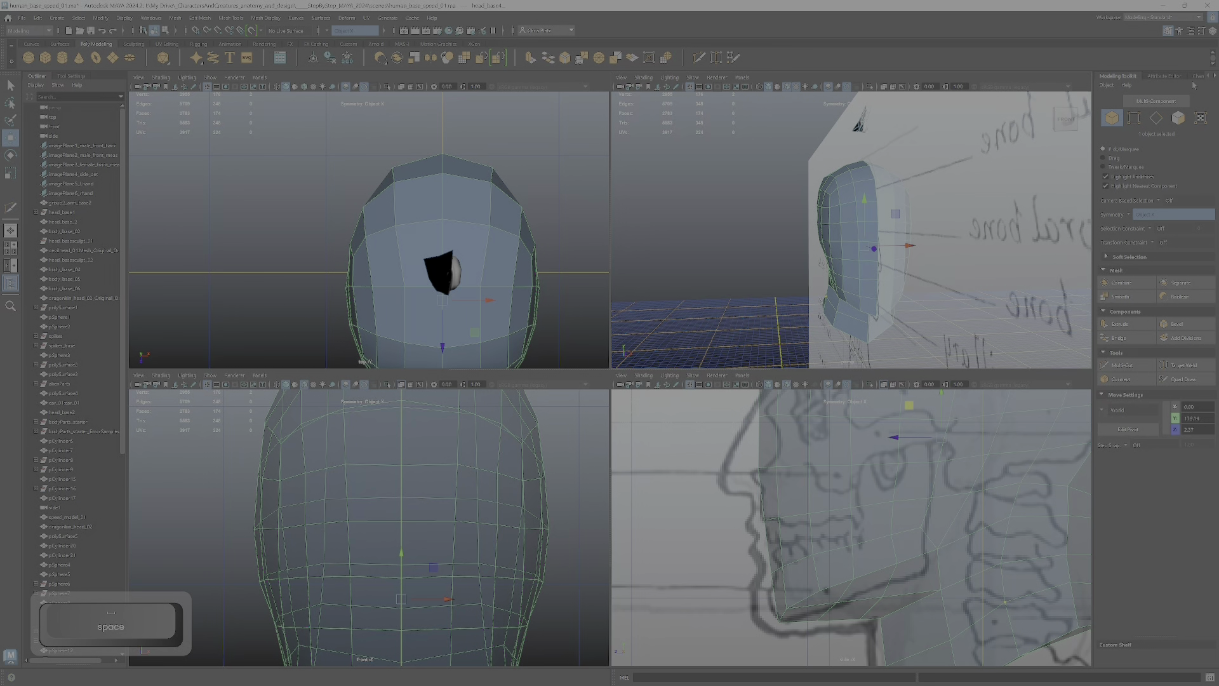
pyautogui.click(1212, 30)
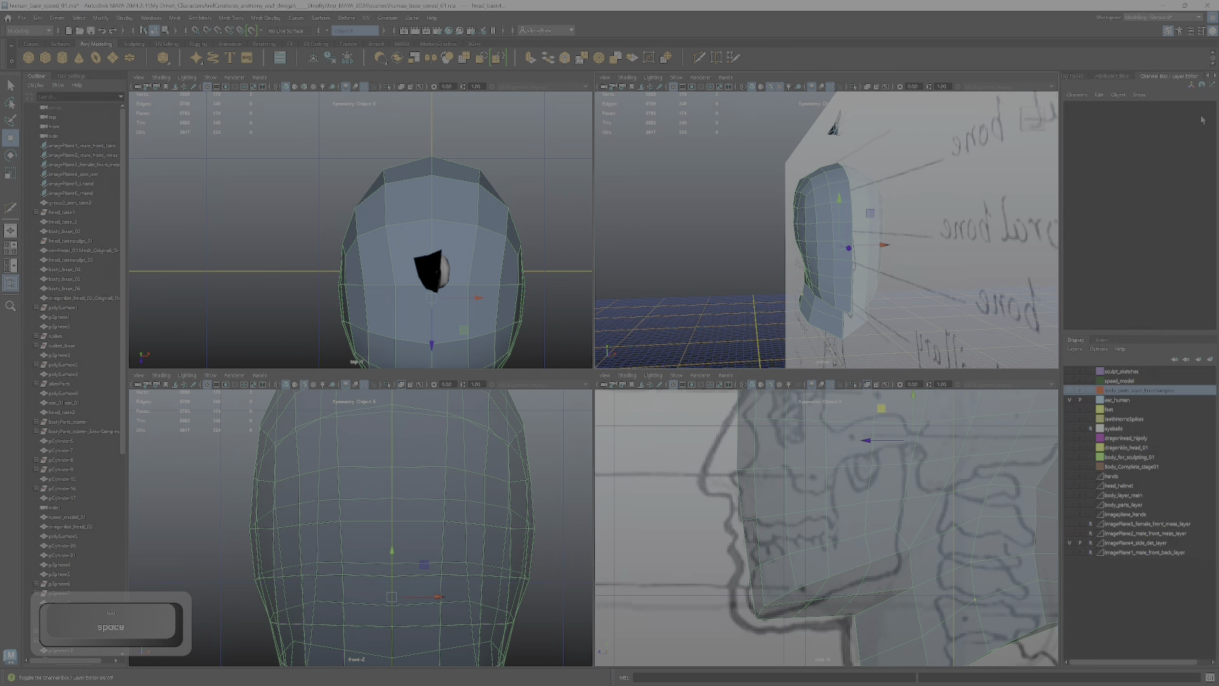
pyautogui.click(1070, 553)
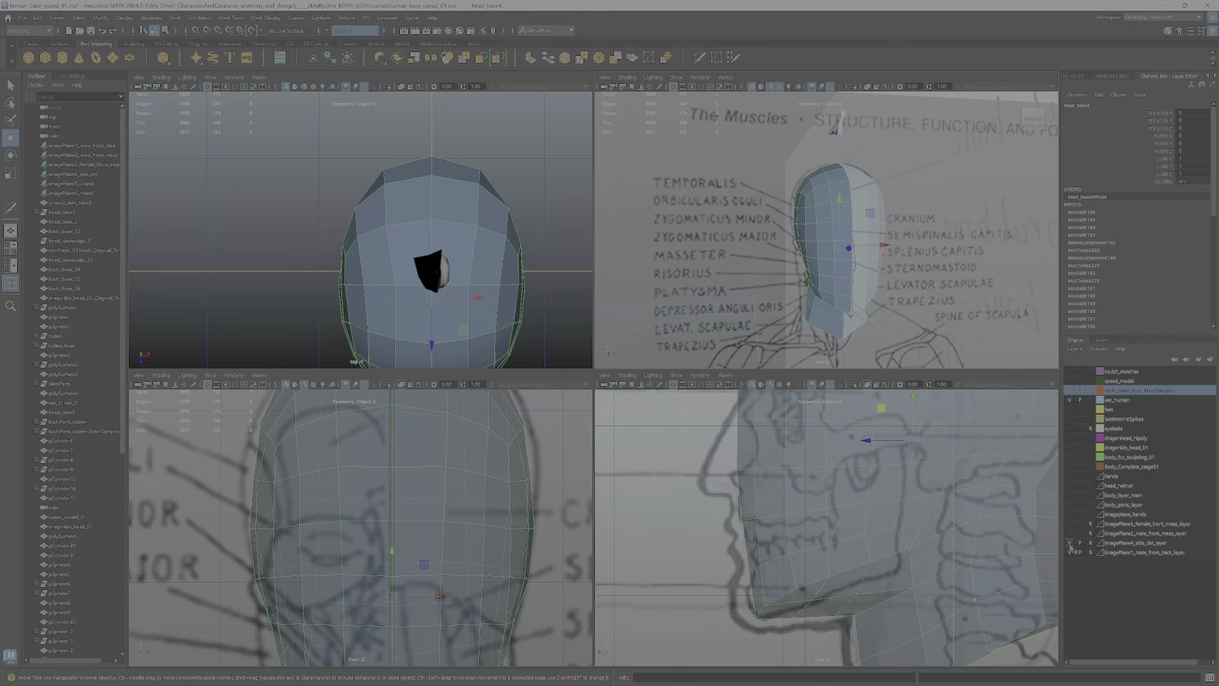
pyautogui.click(1070, 544)
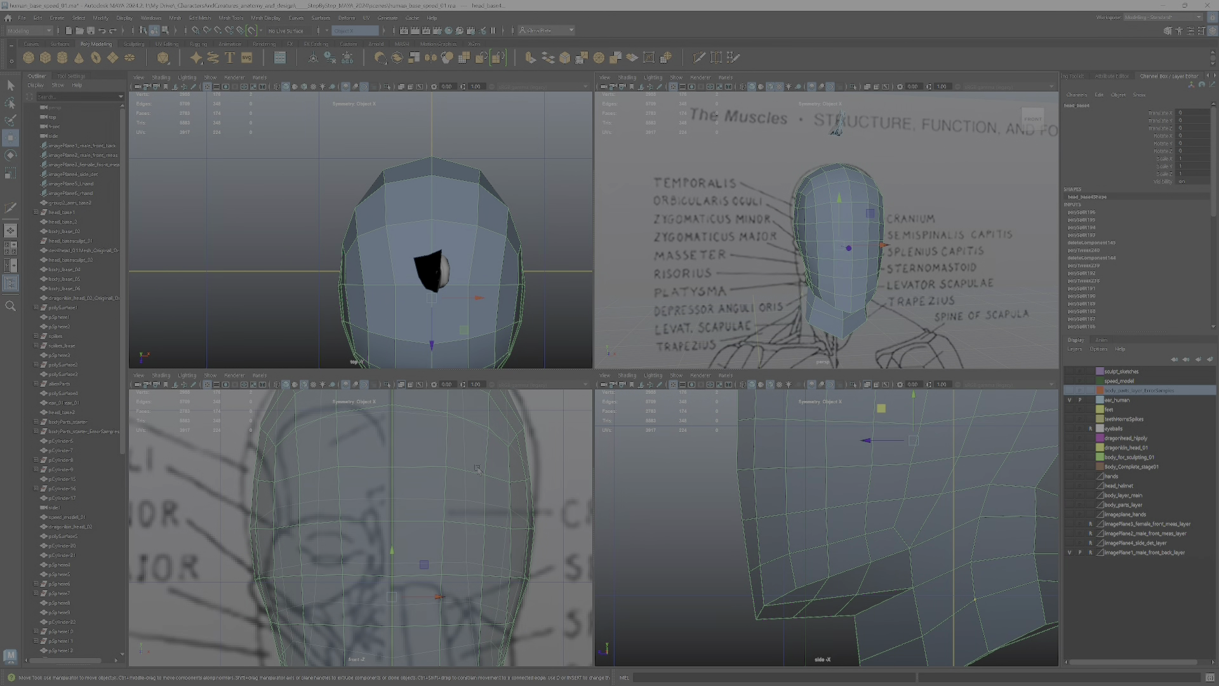
pyautogui.press('space')
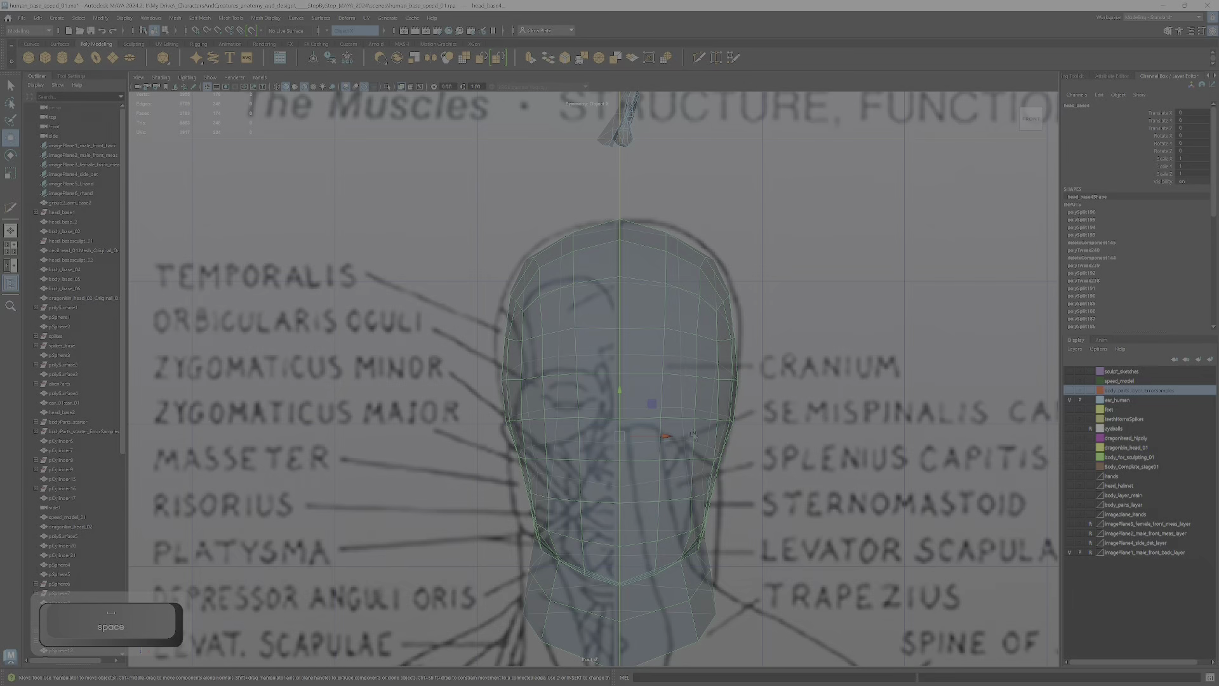
pyautogui.moveTo(677, 375); pyautogui.dragTo(721, 359, button='right')
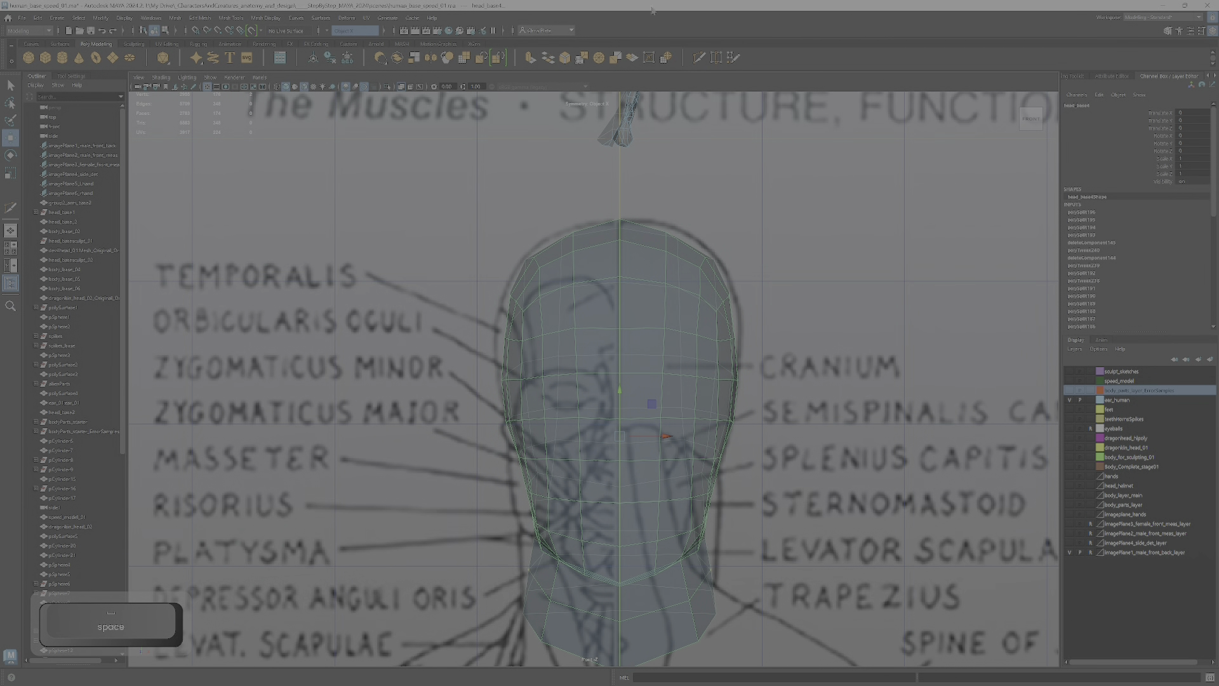
# - Draw a small polygon plane beside the head over the muscle reference in the front view
pyautogui.click(401, 89)
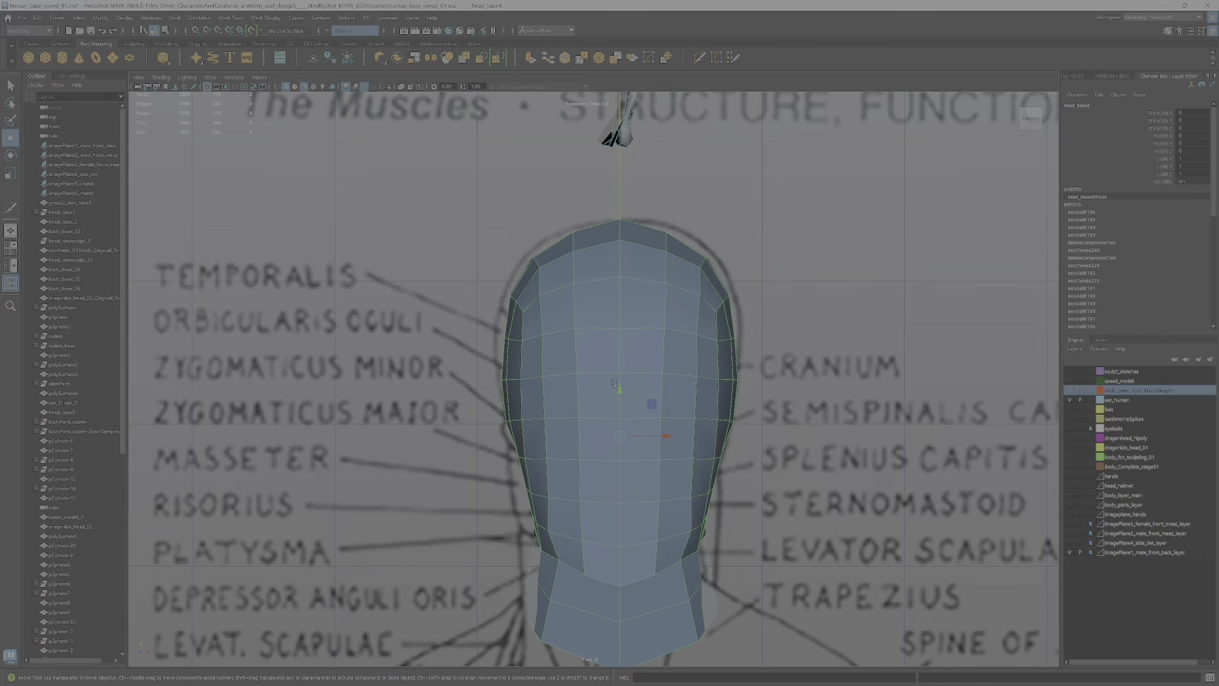
pyautogui.click(401, 89)
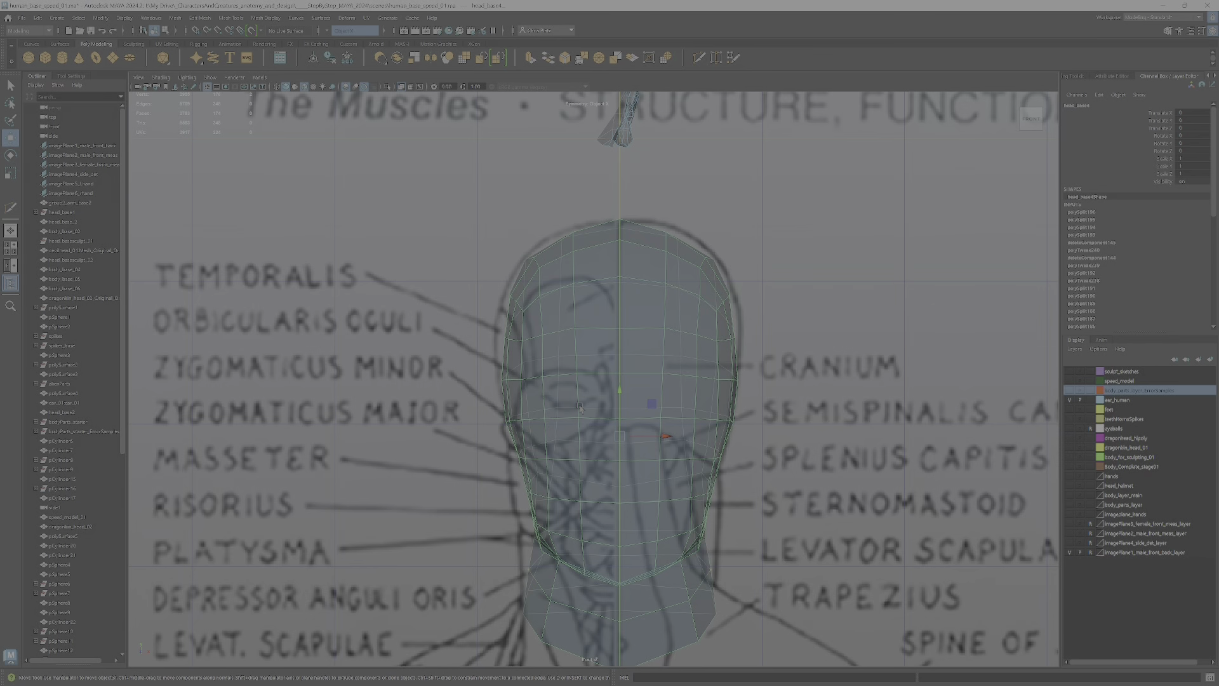
pyautogui.scroll(-4, 579, 408)
pyautogui.keyDown('alt'); pyautogui.moveTo(500, 283); pyautogui.dragTo(637, 245, button='middle'); pyautogui.keyUp('alt')
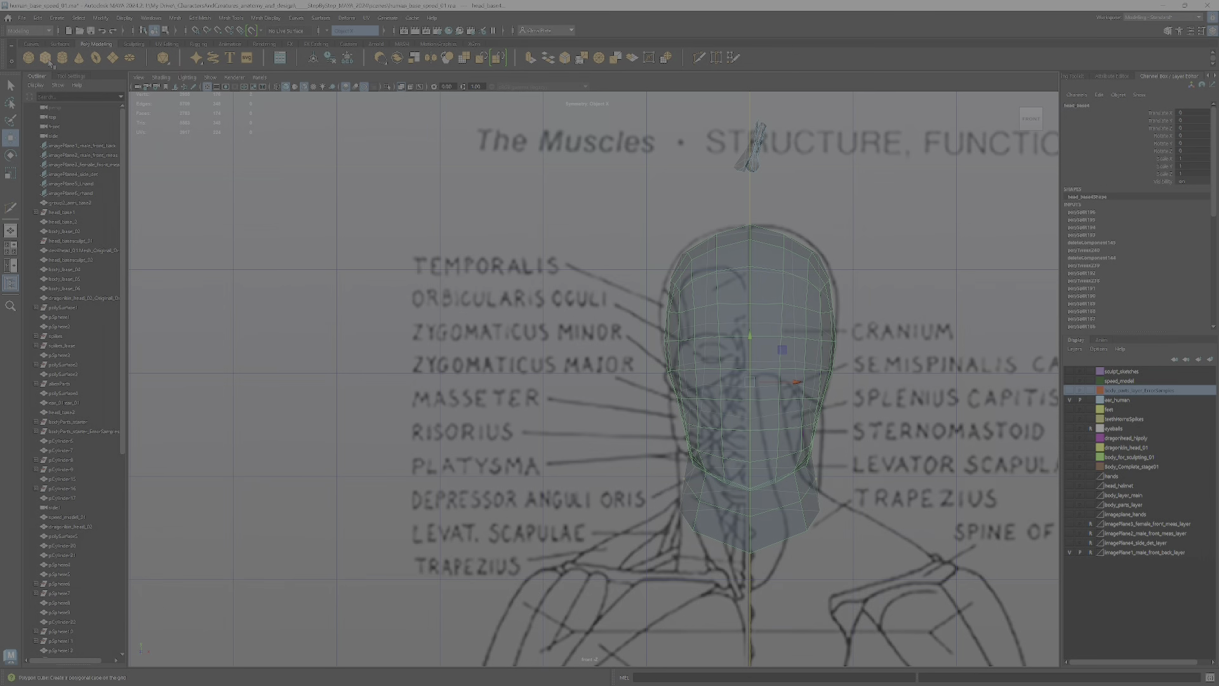
pyautogui.click(113, 58)
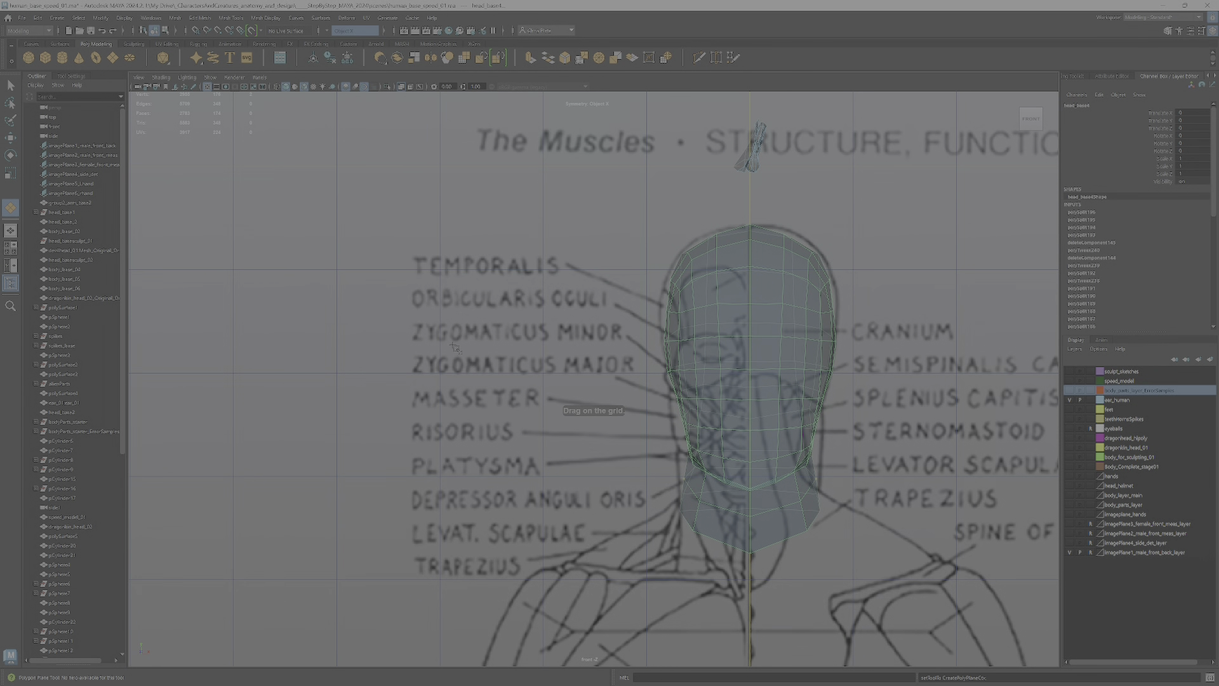
pyautogui.moveTo(515, 348); pyautogui.dragTo(547, 374)
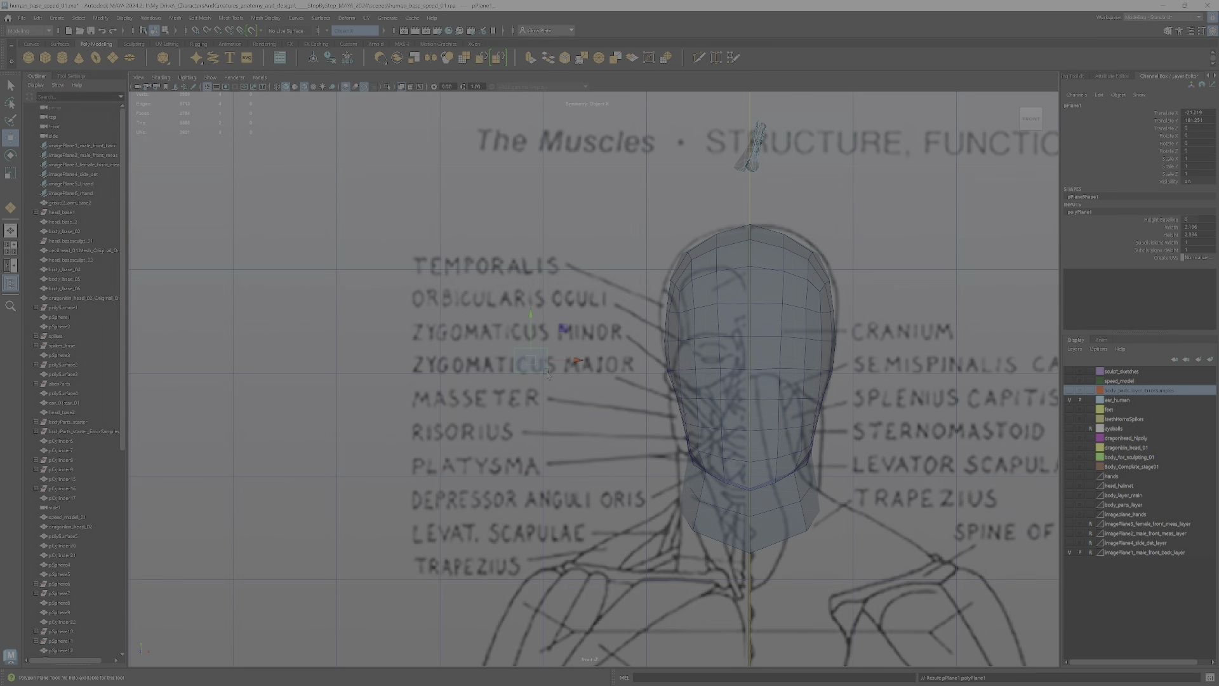
# - Move the small plane forward so it sits just in front of the face, and return to the front view
pyautogui.press('space')
pyautogui.keyDown('alt'); pyautogui.moveTo(749, 305); pyautogui.dragTo(801, 309); pyautogui.keyUp('alt')
pyautogui.moveTo(832, 255); pyautogui.dragTo(910, 311)
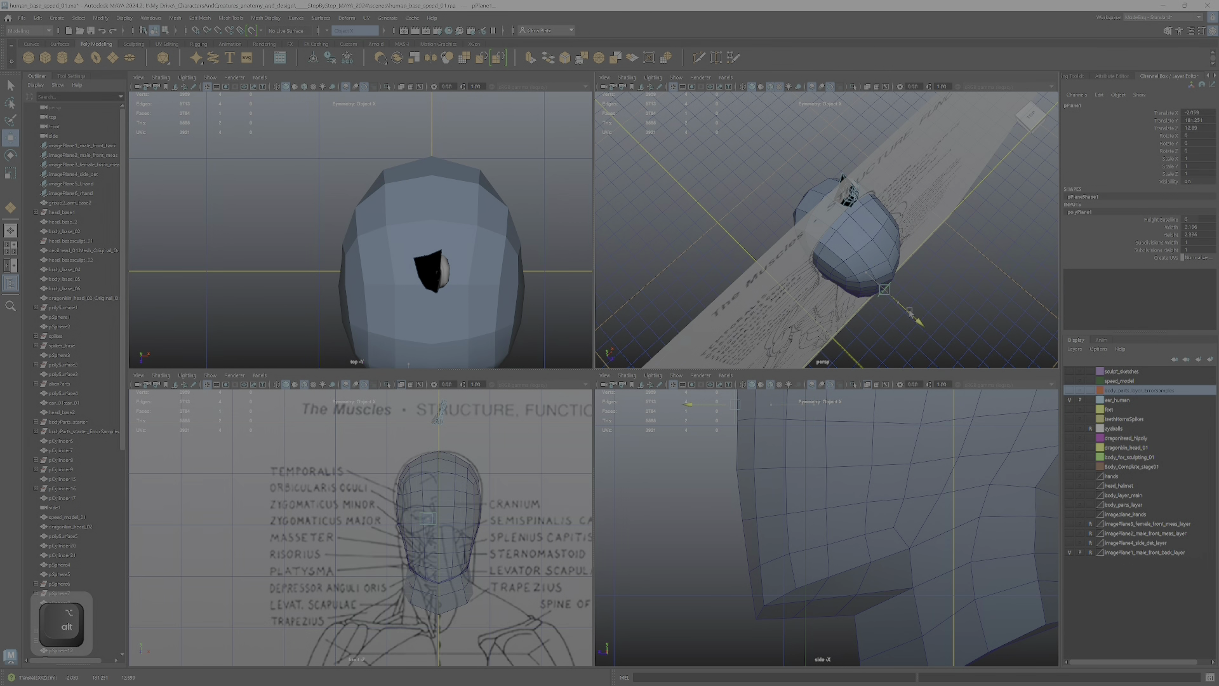
pyautogui.press('f')
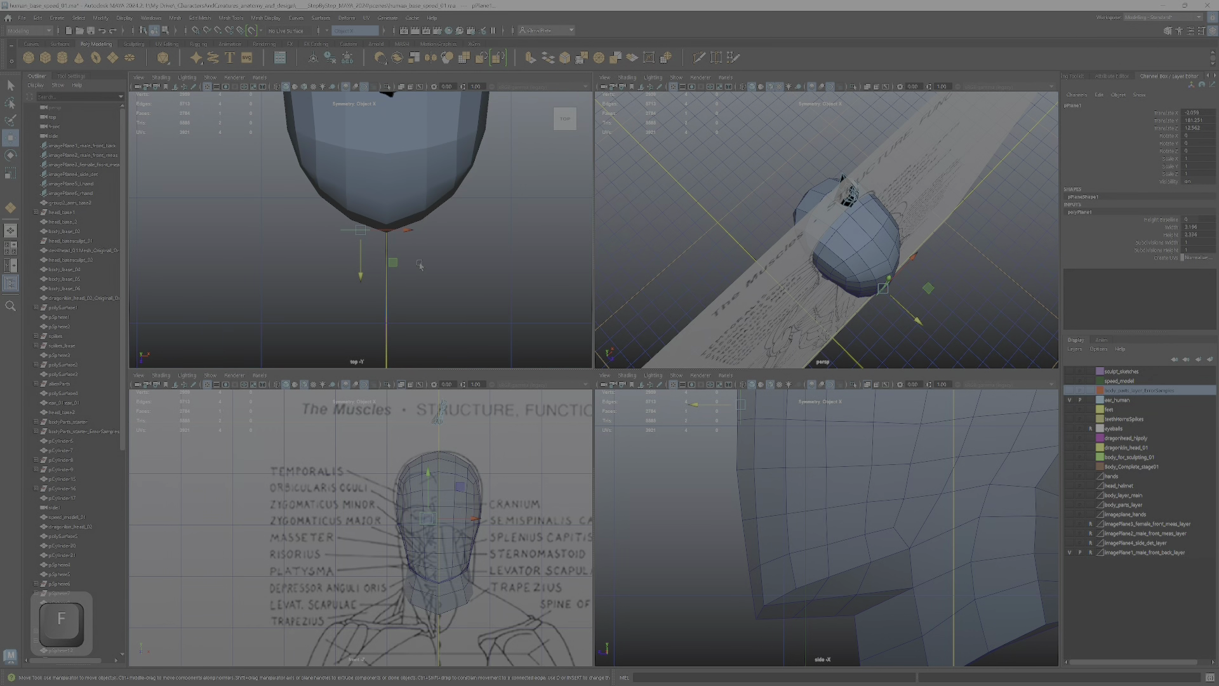
pyautogui.press('f')
pyautogui.press('f')
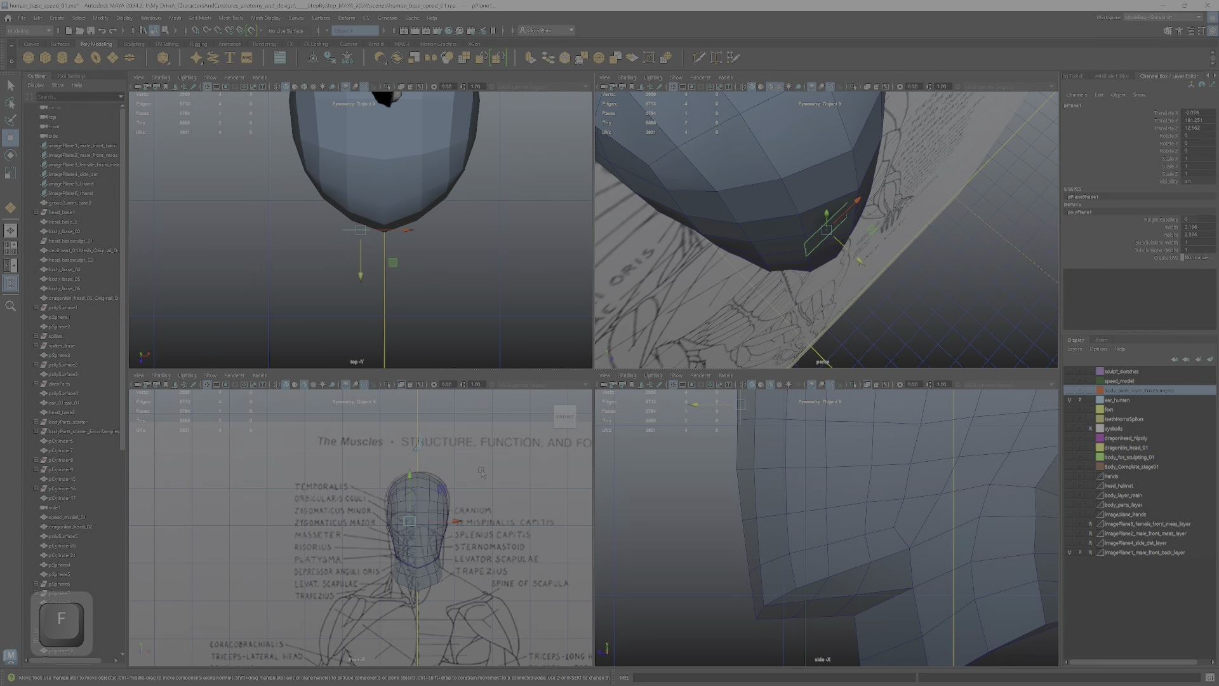
pyautogui.press('f')
pyautogui.scroll(-5, 857, 488)
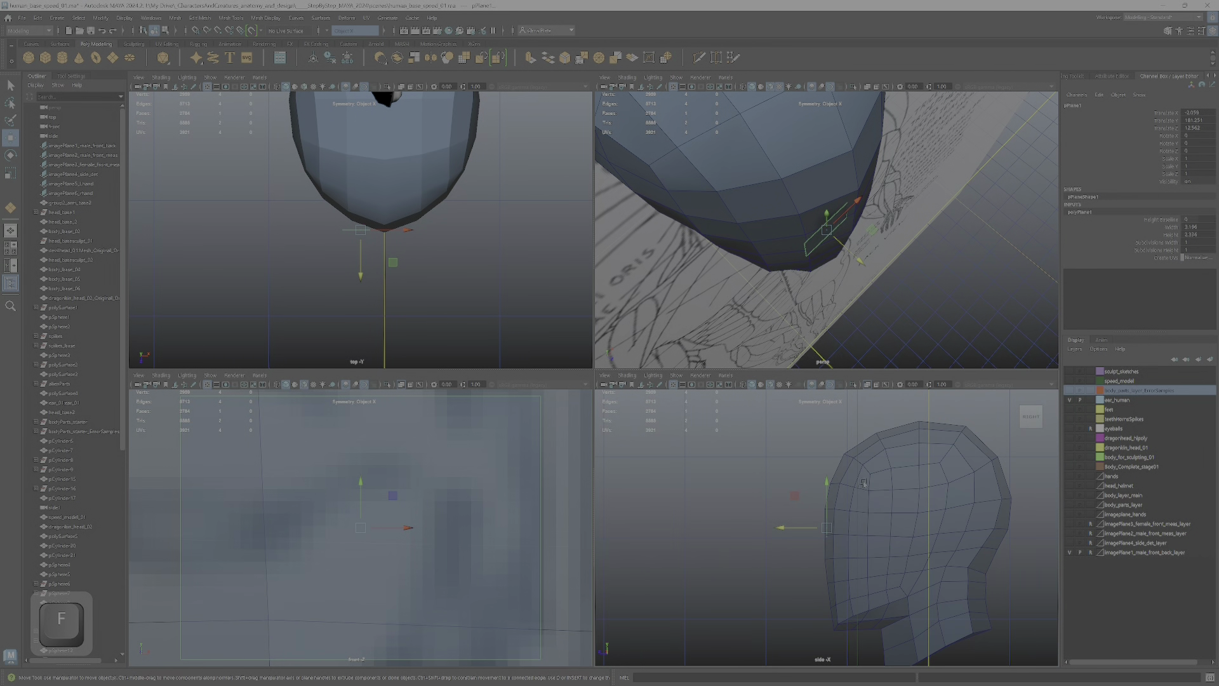
pyautogui.scroll(-5, 421, 526)
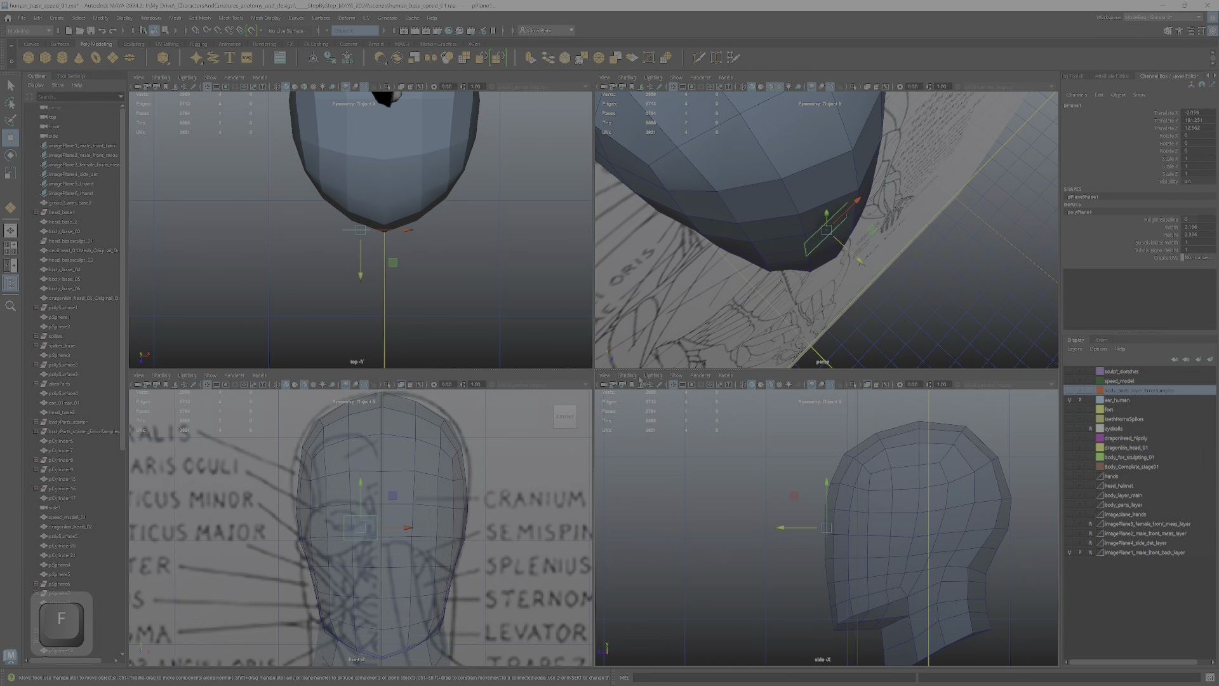
pyautogui.press('space')
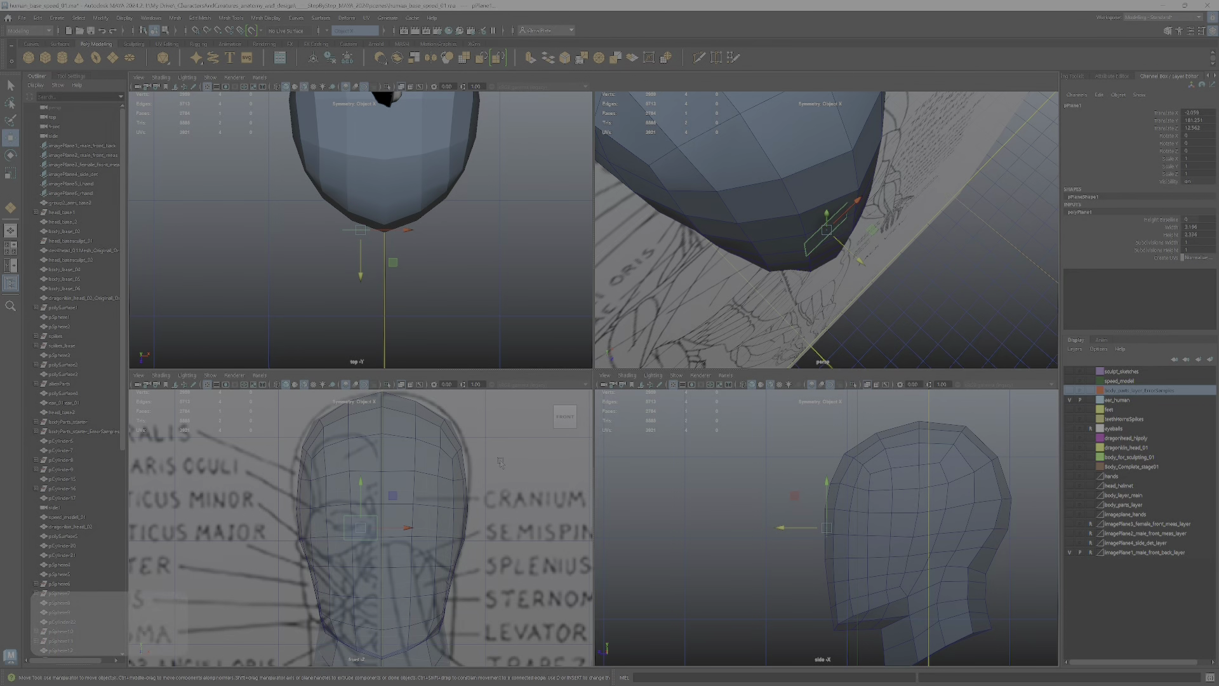
# - Move the plane up and outward to the brow area above the reference eye
pyautogui.keyDown('alt'); pyautogui.moveTo(681, 402); pyautogui.dragTo(779, 358, button='middle'); pyautogui.keyUp('alt')
pyautogui.scroll(2, 779, 359)
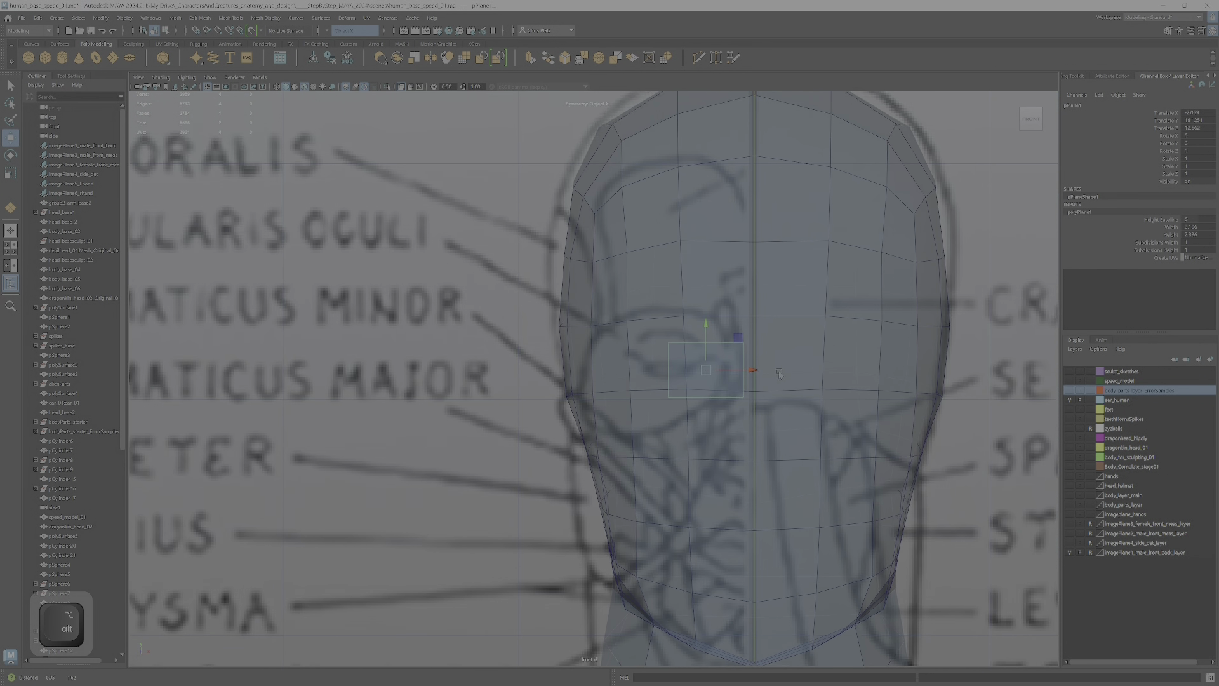
pyautogui.moveTo(726, 351); pyautogui.dragTo(686, 280)
# - Switch to the Google Slides presentation and examine the wireframe topology on the LoPoly Face slides 69 and 70
pyautogui.hotkey('alt', 'Tab')
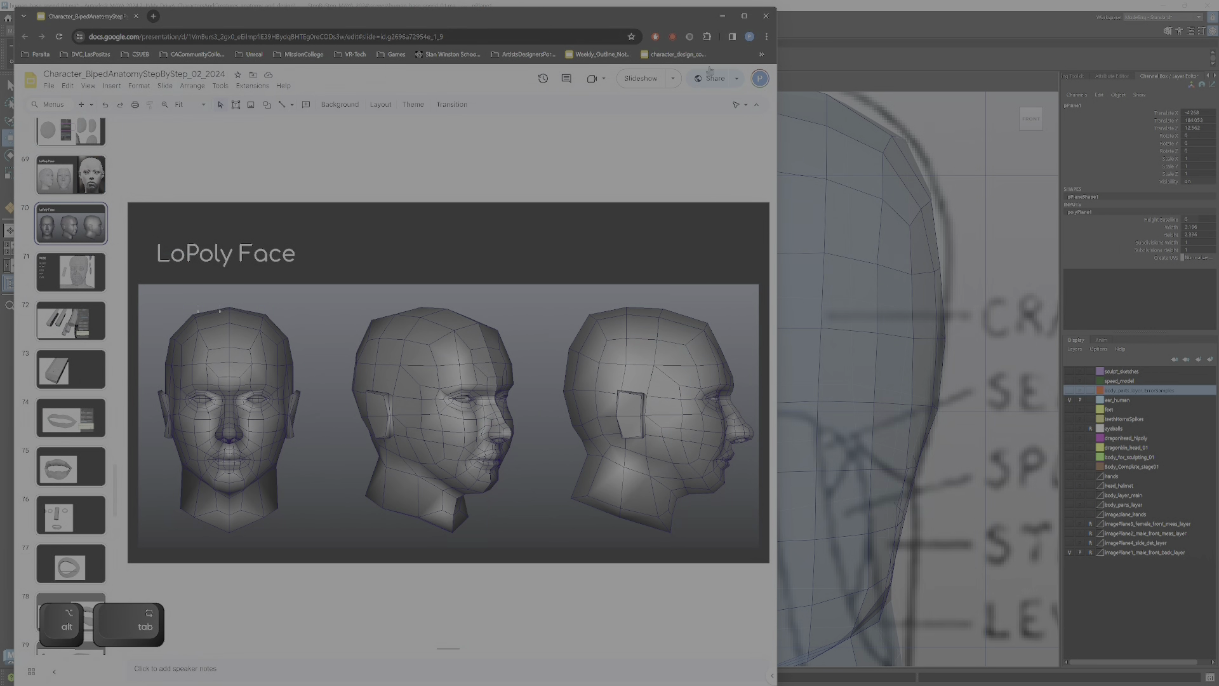
pyautogui.click(743, 16)
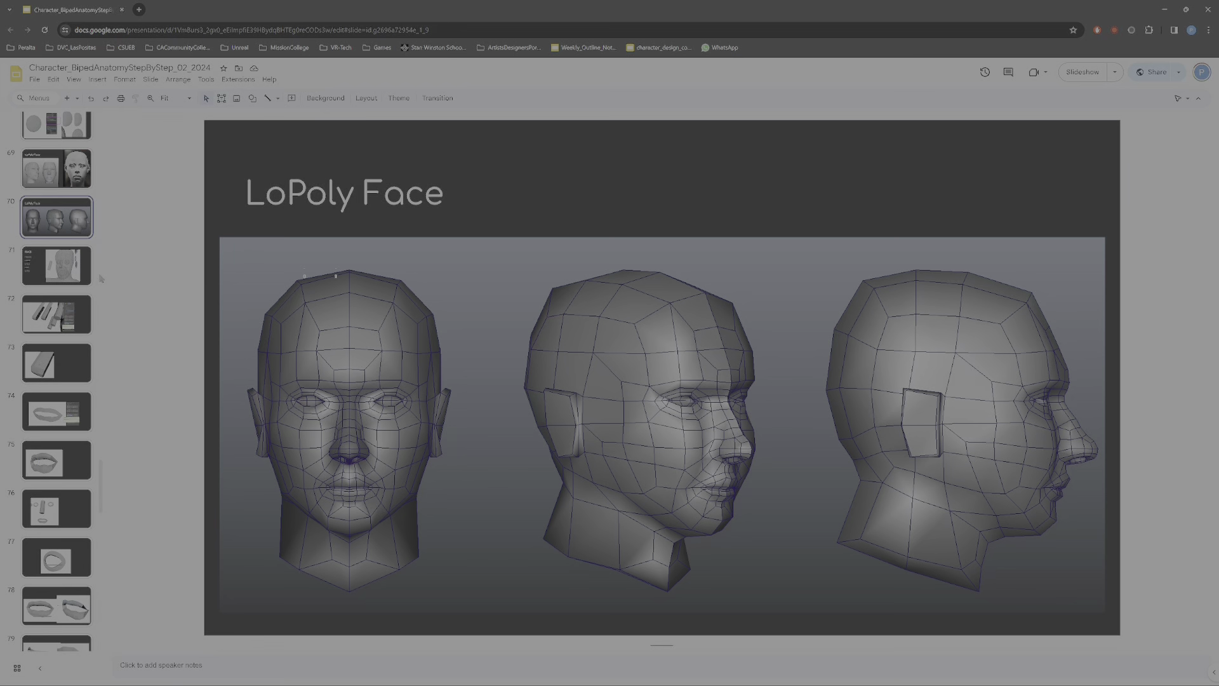
pyautogui.scroll(2, 57, 229)
pyautogui.click(57, 263)
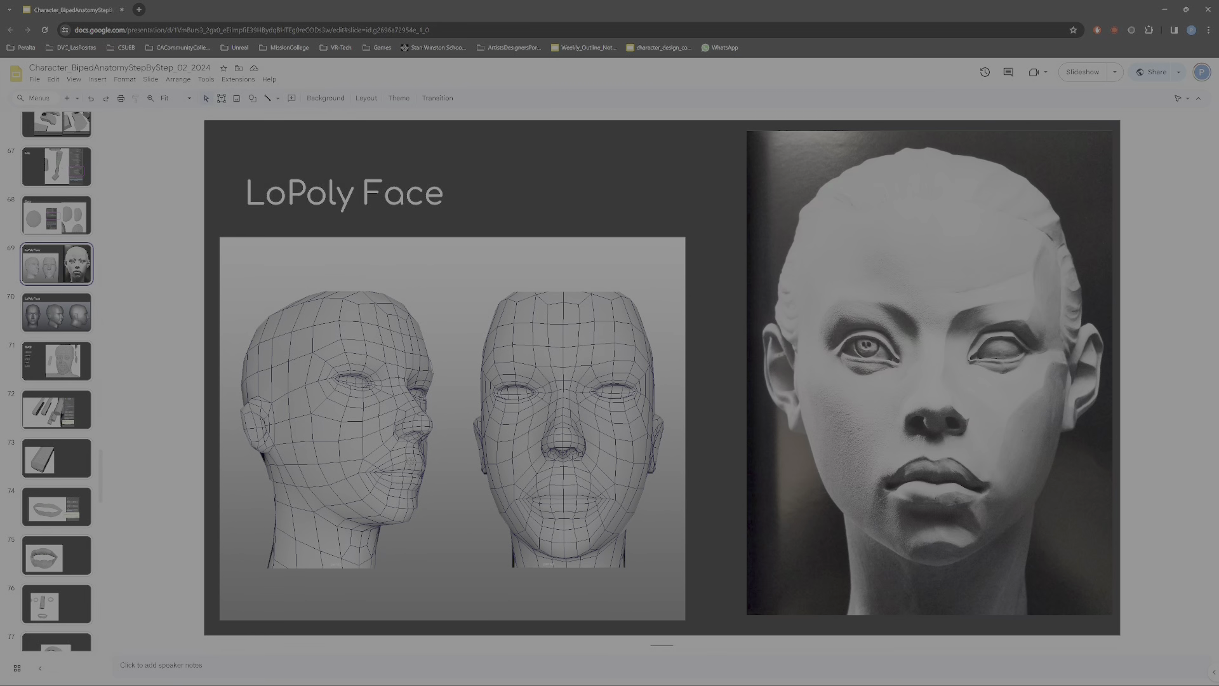
pyautogui.click(56, 312)
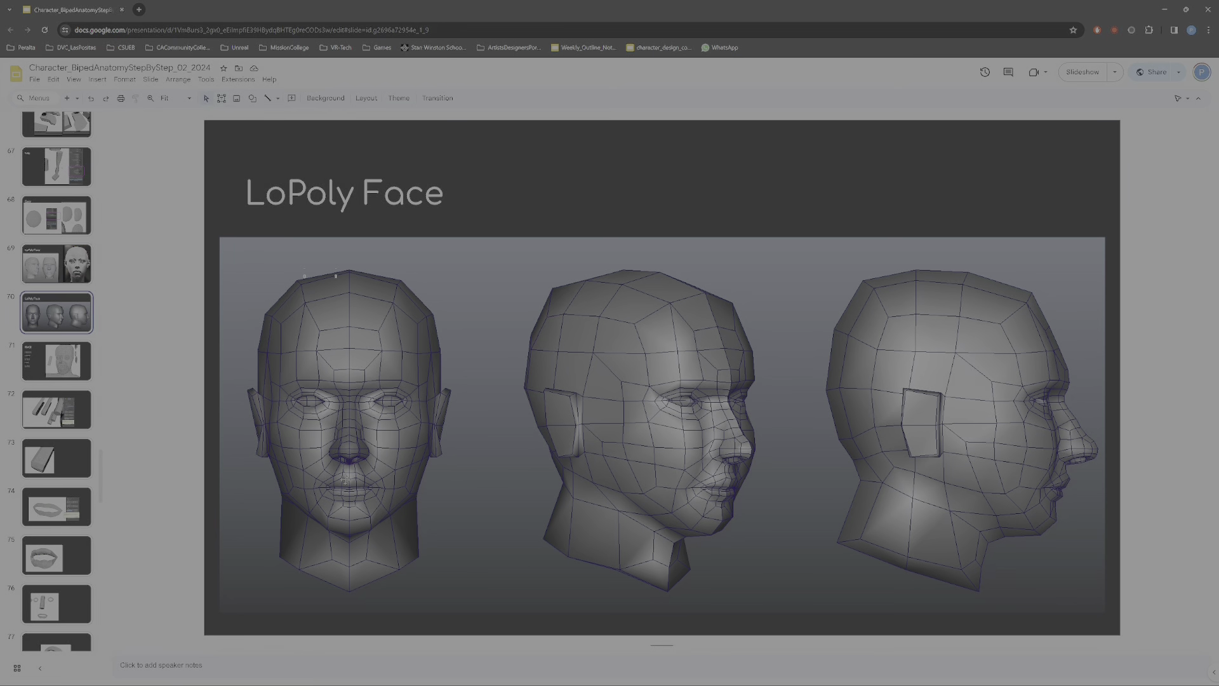
pyautogui.click(63, 281)
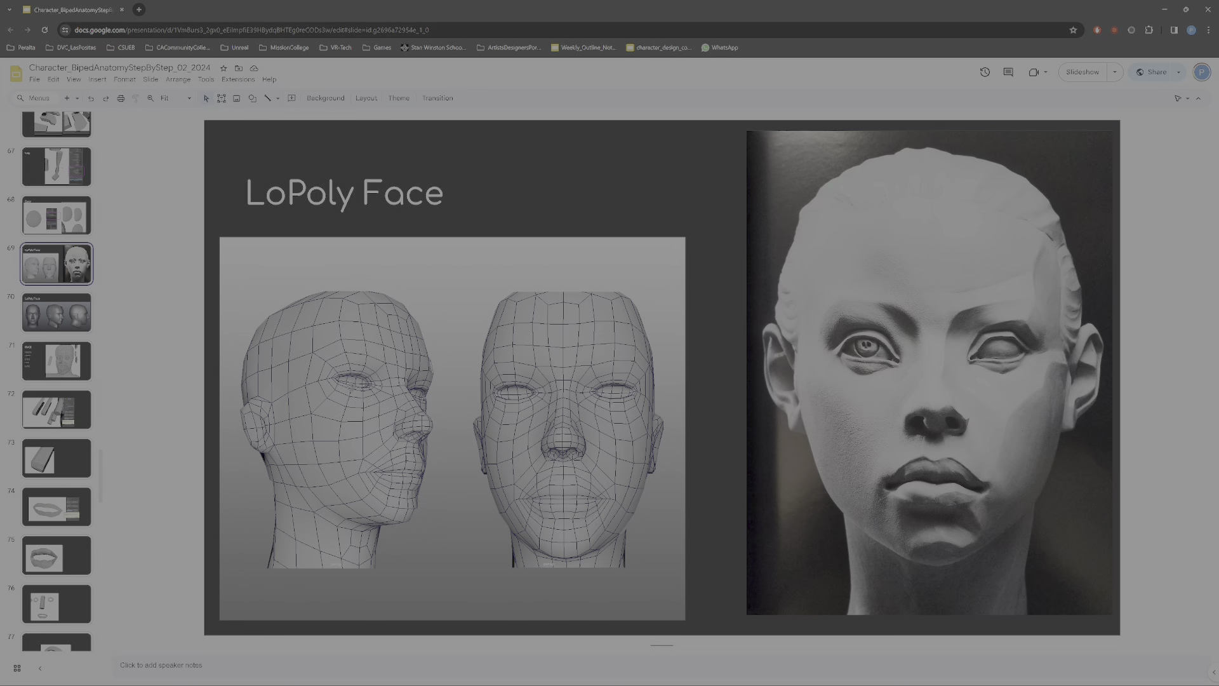
pyautogui.click(54, 325)
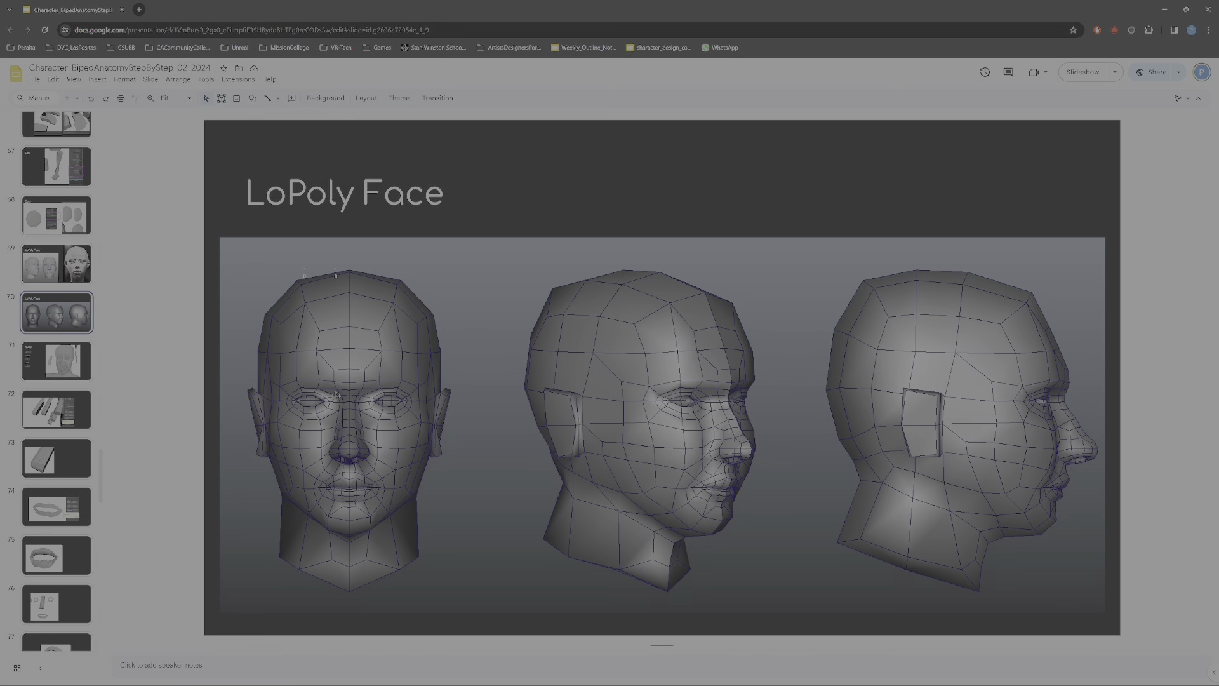
pyautogui.click(60, 277)
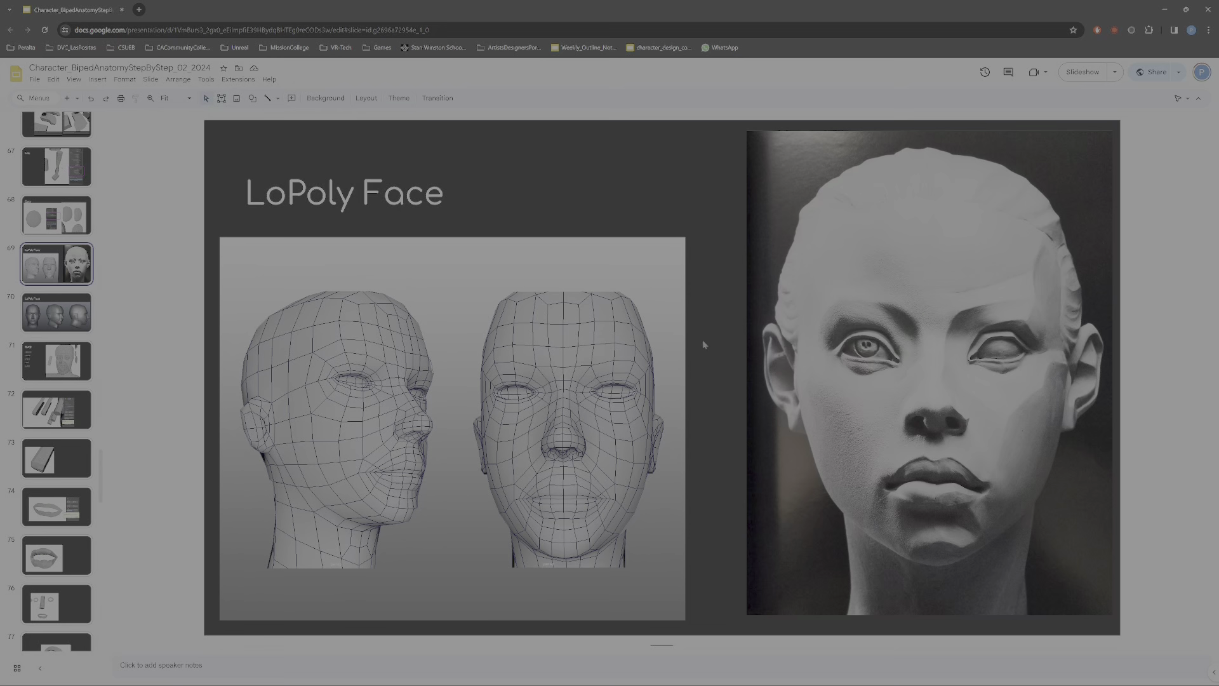
pyautogui.hotkey('alt', 'Tab')
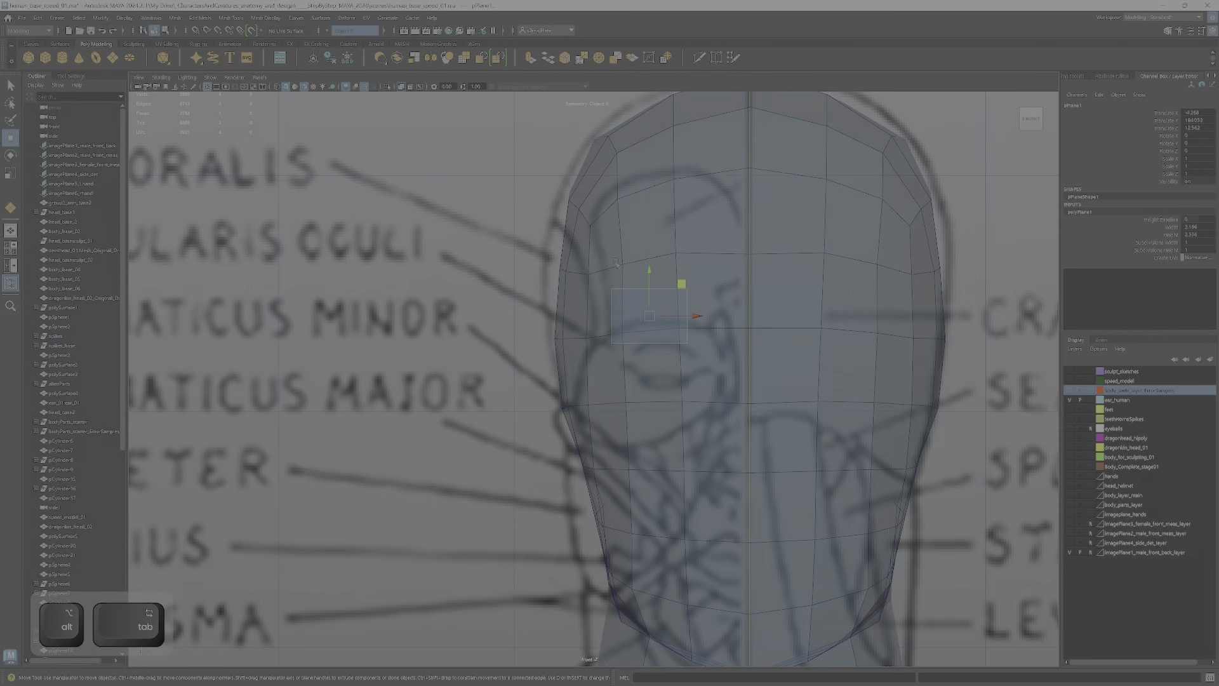
# - Move the plane down onto the reference eye and scale its width and height to less than half
pyautogui.scroll(-2, 682, 306)
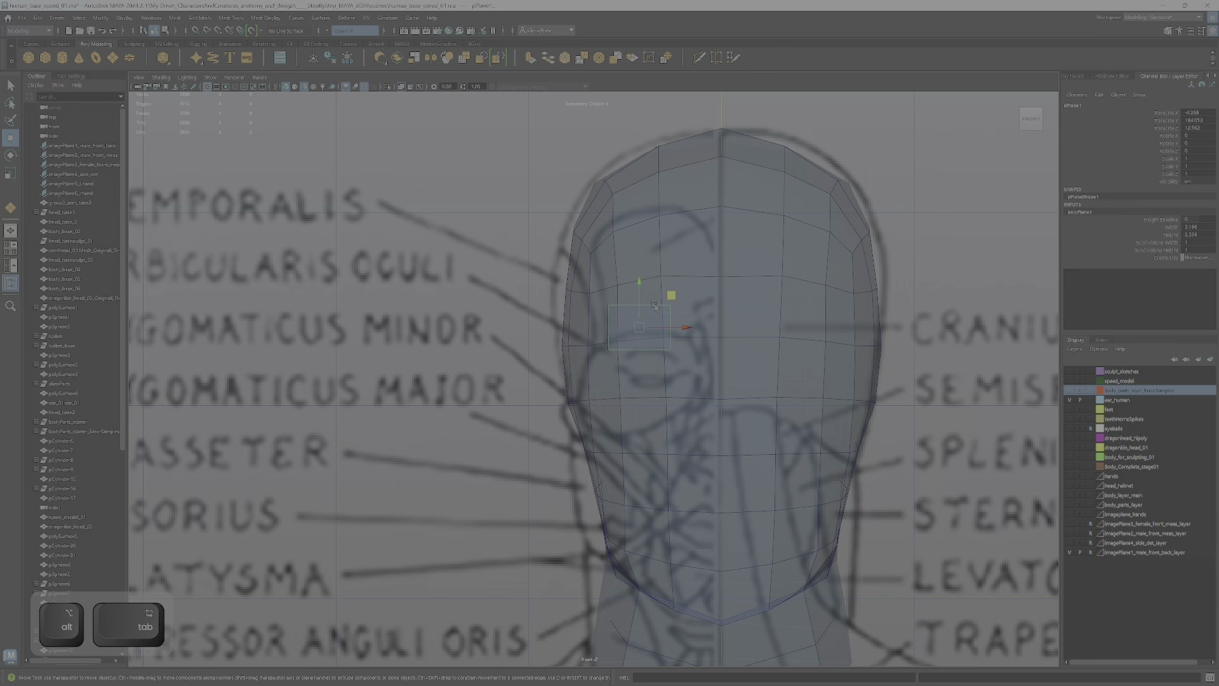
pyautogui.moveTo(671, 294); pyautogui.dragTo(677, 327)
pyautogui.press('r')
pyautogui.scroll(1, 680, 328)
pyautogui.scroll(-1, 681, 330)
pyautogui.scroll(1, 703, 359)
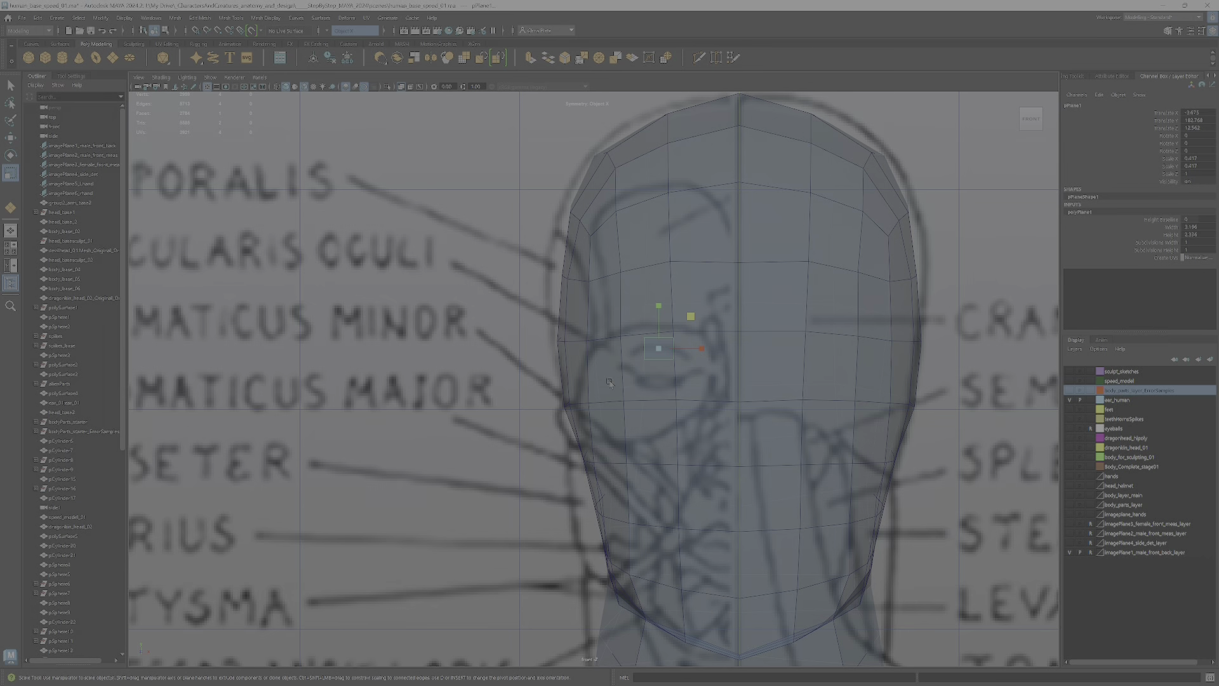
# - Duplicate the small plane twice, placing one copy beside the head and the other over the mouth area
pyautogui.press('w')
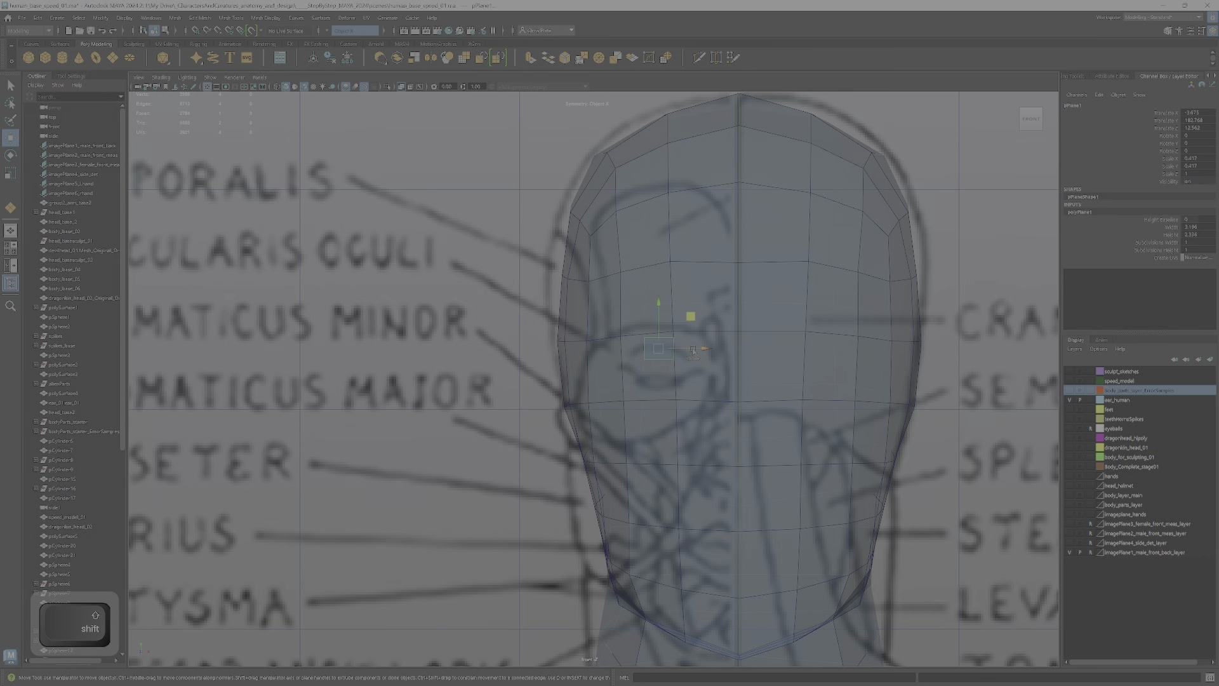
pyautogui.keyDown('shift'); pyautogui.moveTo(693, 351); pyautogui.dragTo(493, 359); pyautogui.keyUp('shift')
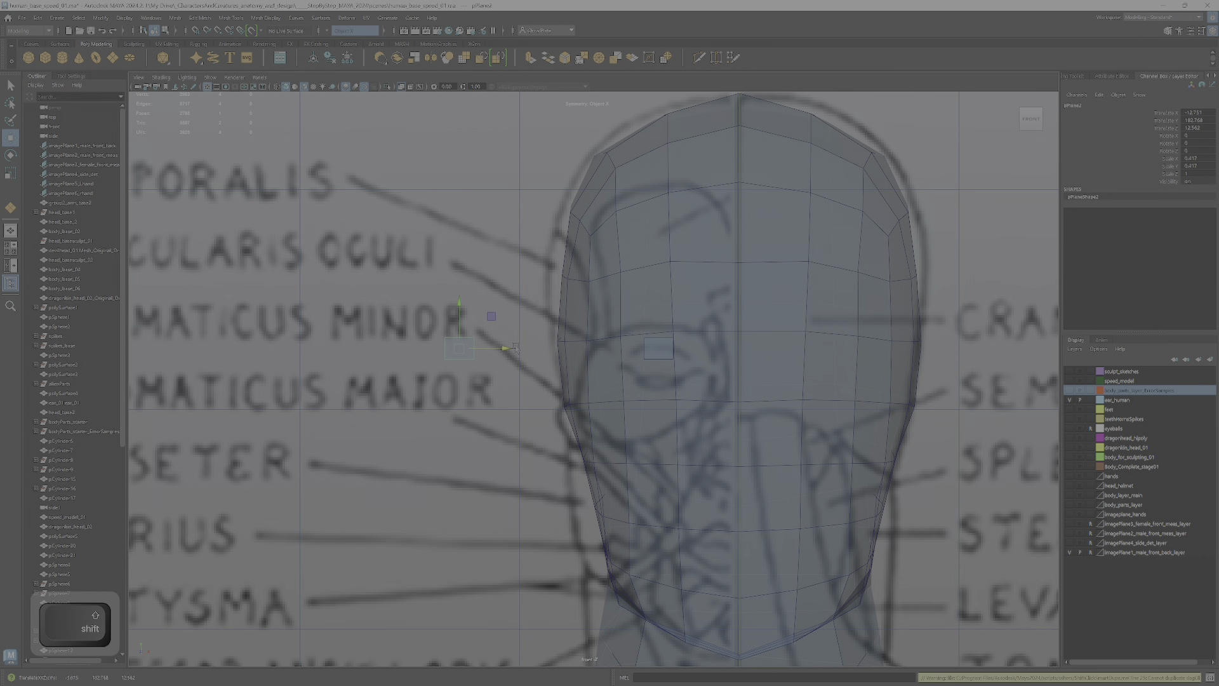
pyautogui.keyDown('shift'); pyautogui.moveTo(491, 316); pyautogui.dragTo(752, 491); pyautogui.keyUp('shift')
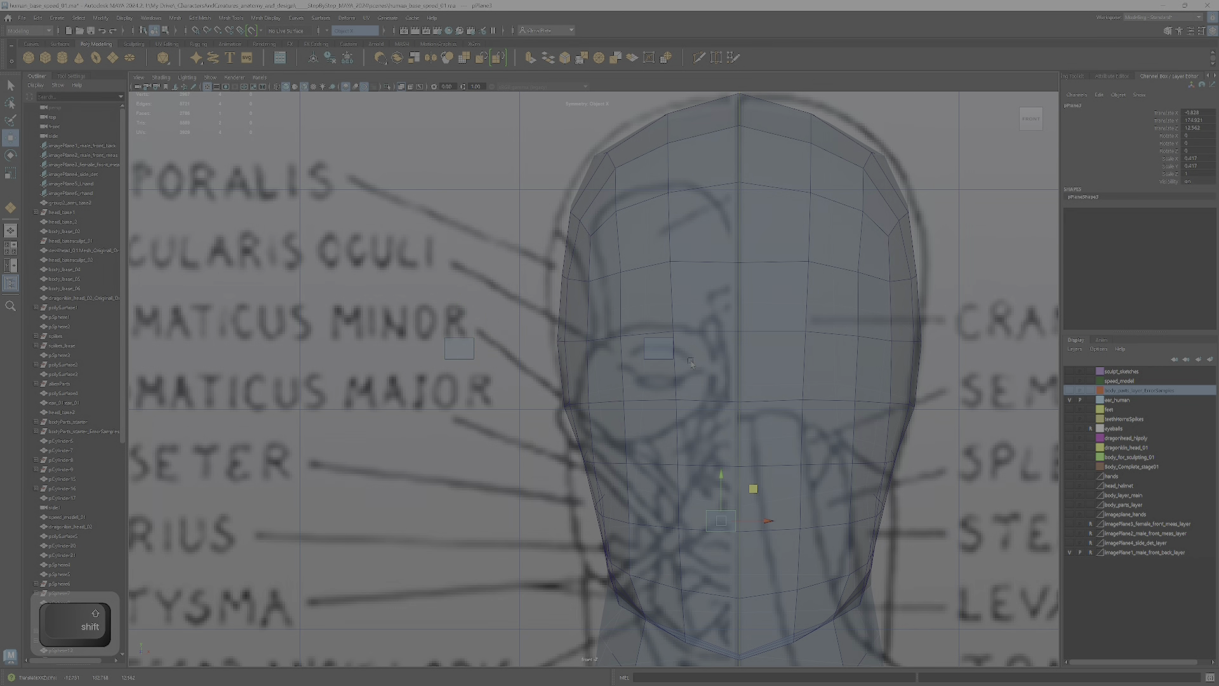
# - Switch the eye plane to vertex editing and turn symmetry off, undoing the trial move of its lower outer vertex
pyautogui.scroll(1, 740, 497)
pyautogui.click(678, 339)
pyautogui.scroll(2, 681, 360)
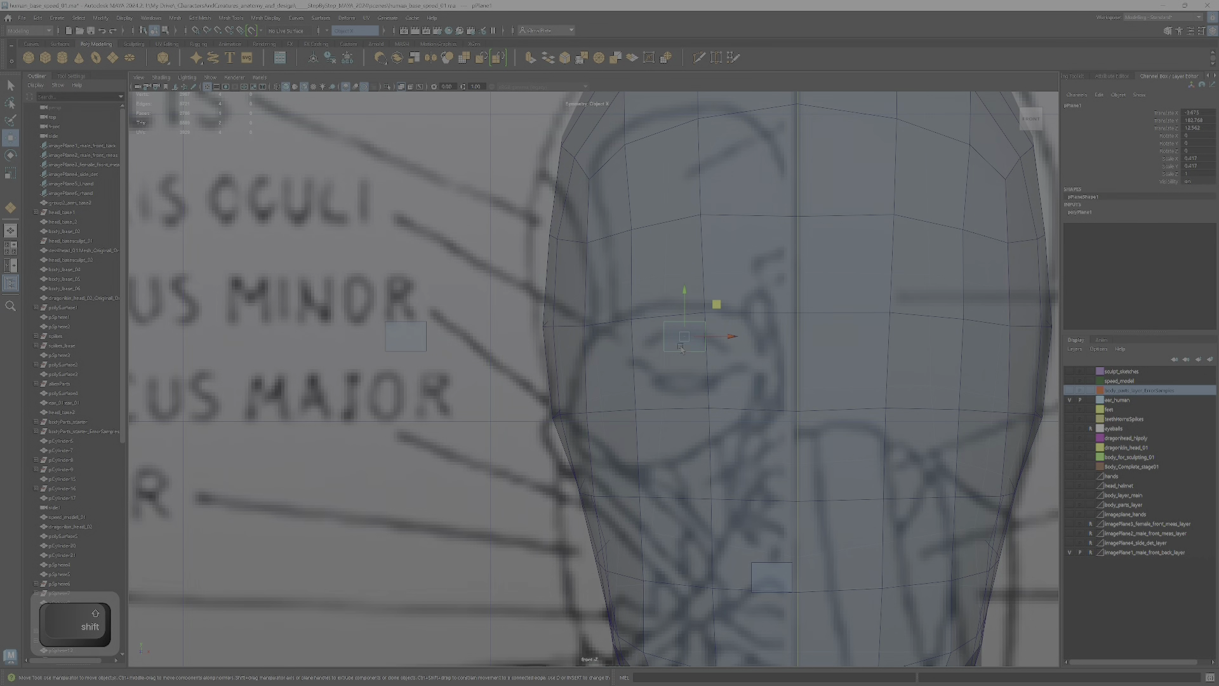
pyautogui.keyDown('shift'); pyautogui.rightClick(680, 348); pyautogui.keyUp('shift')
pyautogui.click(666, 354)
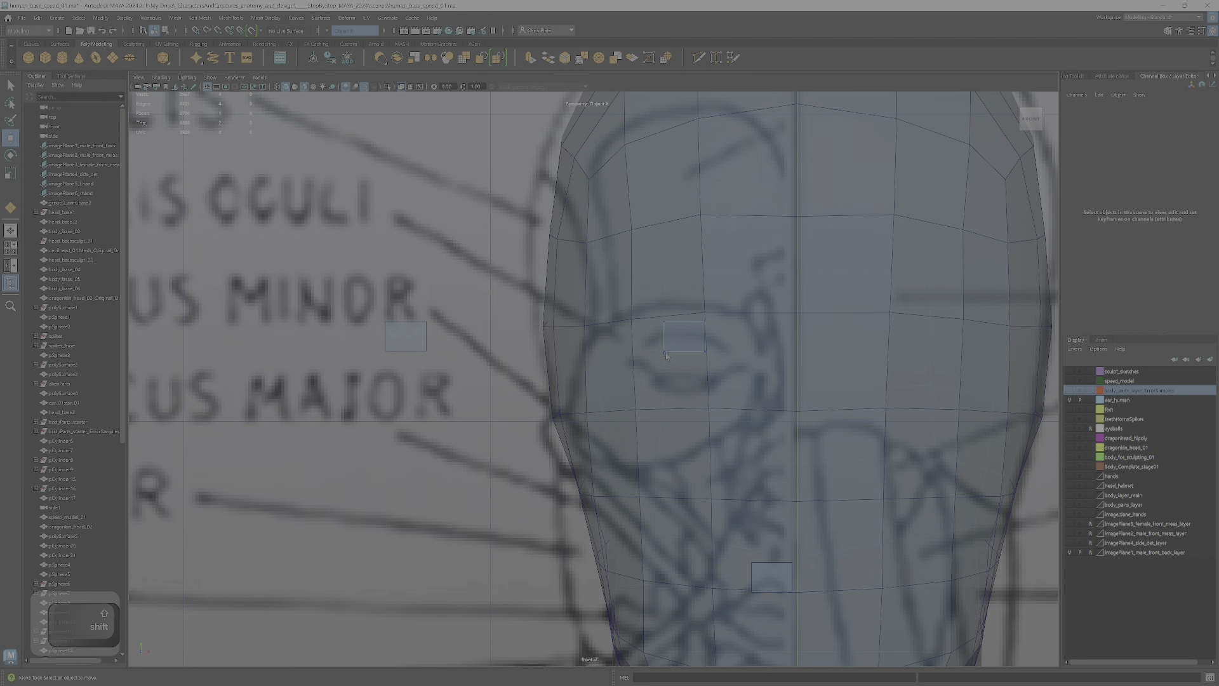
pyautogui.click(702, 318)
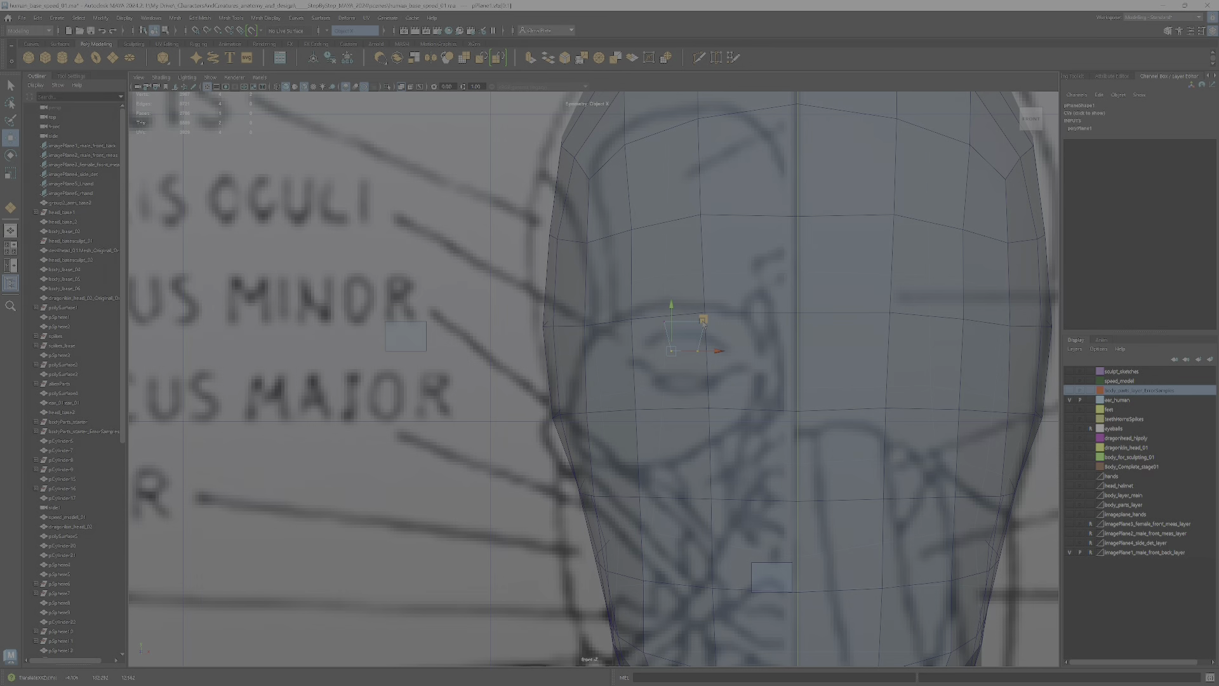
pyautogui.hotkey('ctrl', 'z')
pyautogui.click(1168, 31)
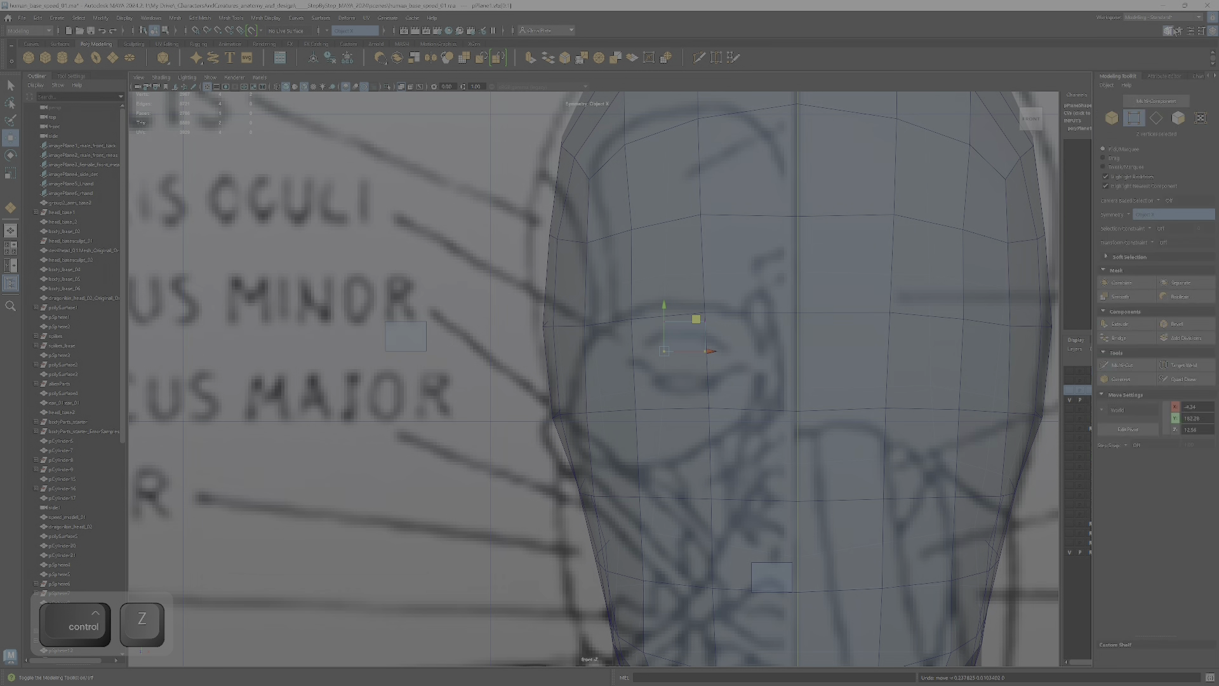
pyautogui.click(1147, 219)
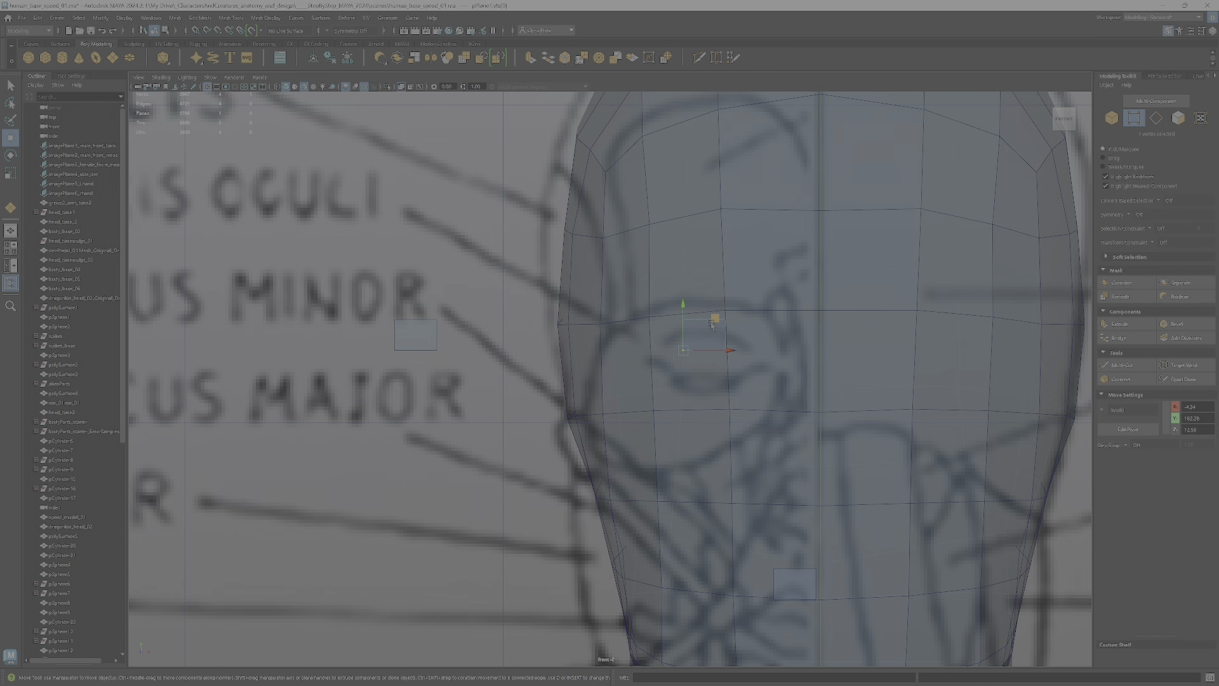
# - Reshape the eye plane's vertices into a slanted quad and shift the whole quad outward along the upper eyelid
pyautogui.moveTo(711, 321)
pyautogui.mouseDown()
pyautogui.moveTo(723, 322)
pyautogui.moveTo(689, 325)
pyautogui.moveTo(713, 304)
pyautogui.mouseUp()
pyautogui.keyDown('alt'); pyautogui.moveTo(713, 304); pyautogui.dragTo(762, 385, button='right'); pyautogui.keyUp('alt')
pyautogui.keyDown('alt'); pyautogui.moveTo(761, 386); pyautogui.dragTo(677, 386, button='middle'); pyautogui.keyUp('alt')
pyautogui.keyDown('alt'); pyautogui.moveTo(678, 386); pyautogui.dragTo(705, 416, button='right'); pyautogui.keyUp('alt')
pyautogui.keyDown('alt'); pyautogui.moveTo(705, 416); pyautogui.dragTo(681, 398, button='middle'); pyautogui.keyUp('alt')
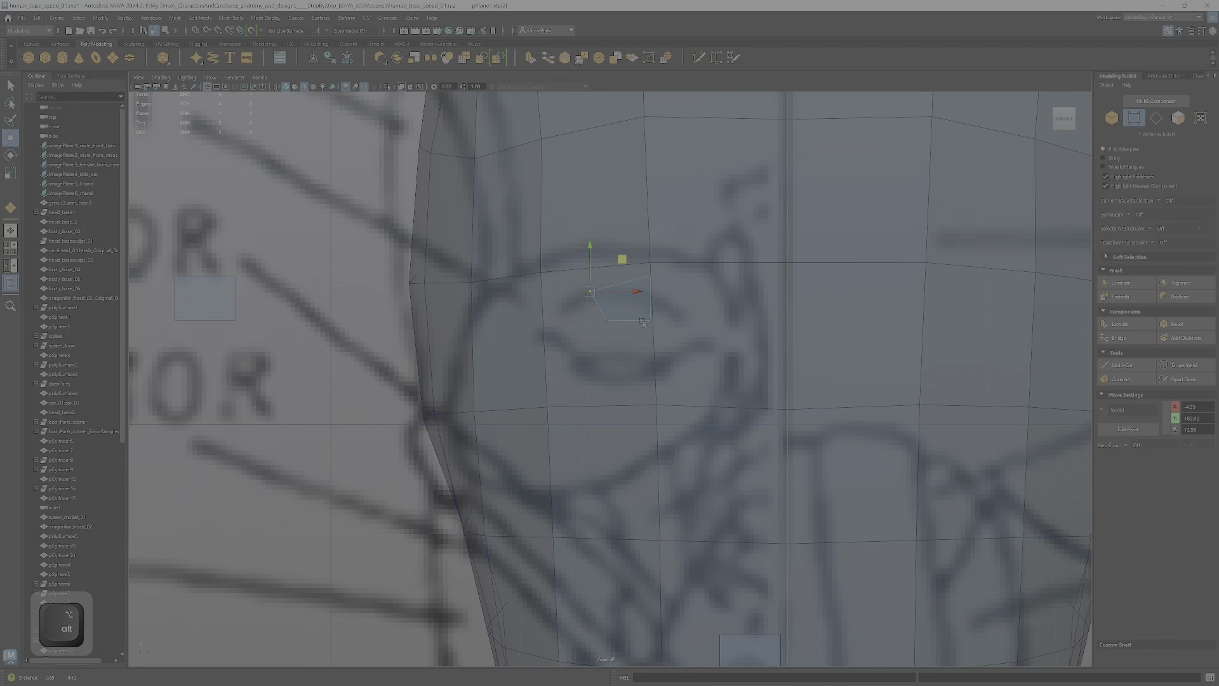
pyautogui.moveTo(562, 232); pyautogui.dragTo(688, 360)
pyautogui.moveTo(649, 266); pyautogui.dragTo(620, 270)
# - Extrude the quad's outer edge down toward the outer corner of the eye to add a second face
pyautogui.moveTo(594, 321); pyautogui.dragTo(602, 303, button='right')
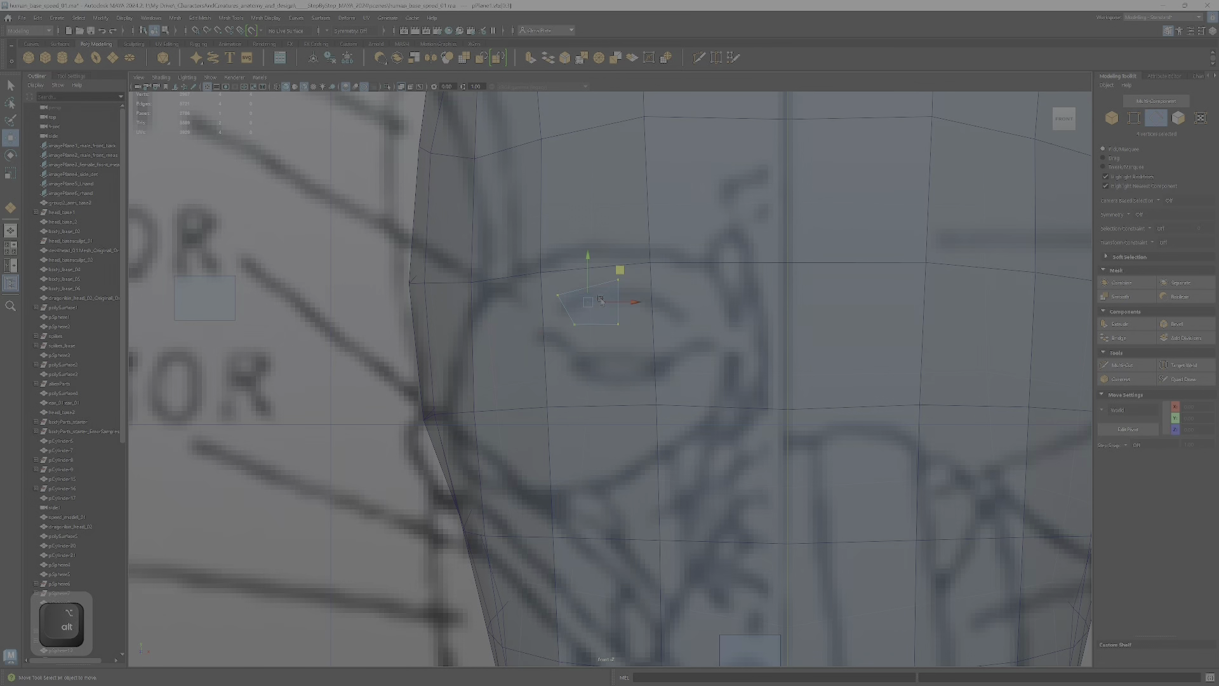
pyautogui.click(566, 315)
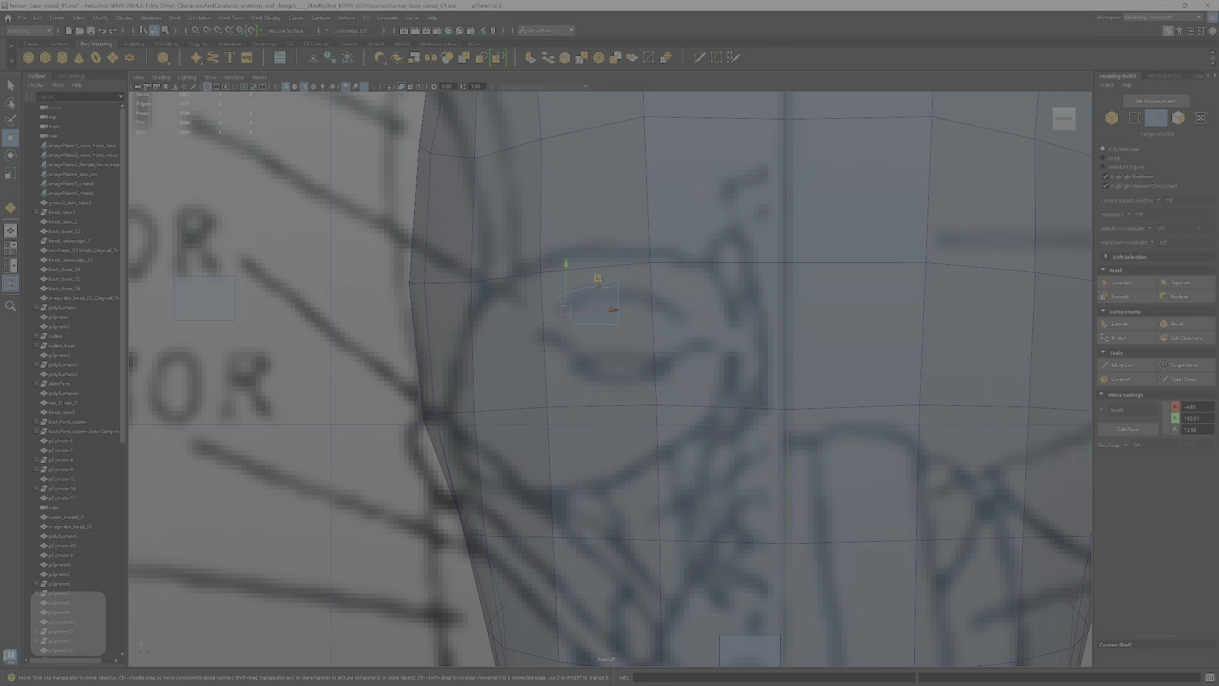
pyautogui.keyDown('shift'); pyautogui.moveTo(596, 277); pyautogui.dragTo(565, 296); pyautogui.keyUp('shift')
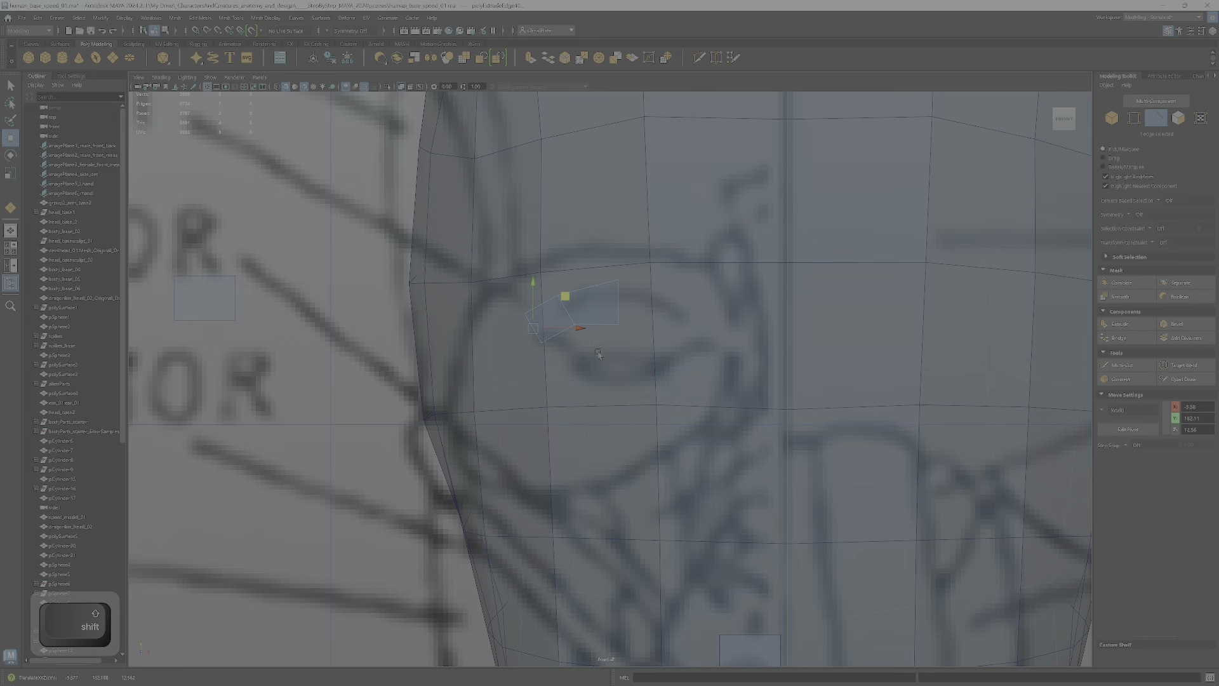
# - Adjust the two outer-end vertices of the eye strip's second face to fit the outer corner of the eye
pyautogui.moveTo(548, 339); pyautogui.dragTo(503, 338, button='right')
pyautogui.click(542, 343)
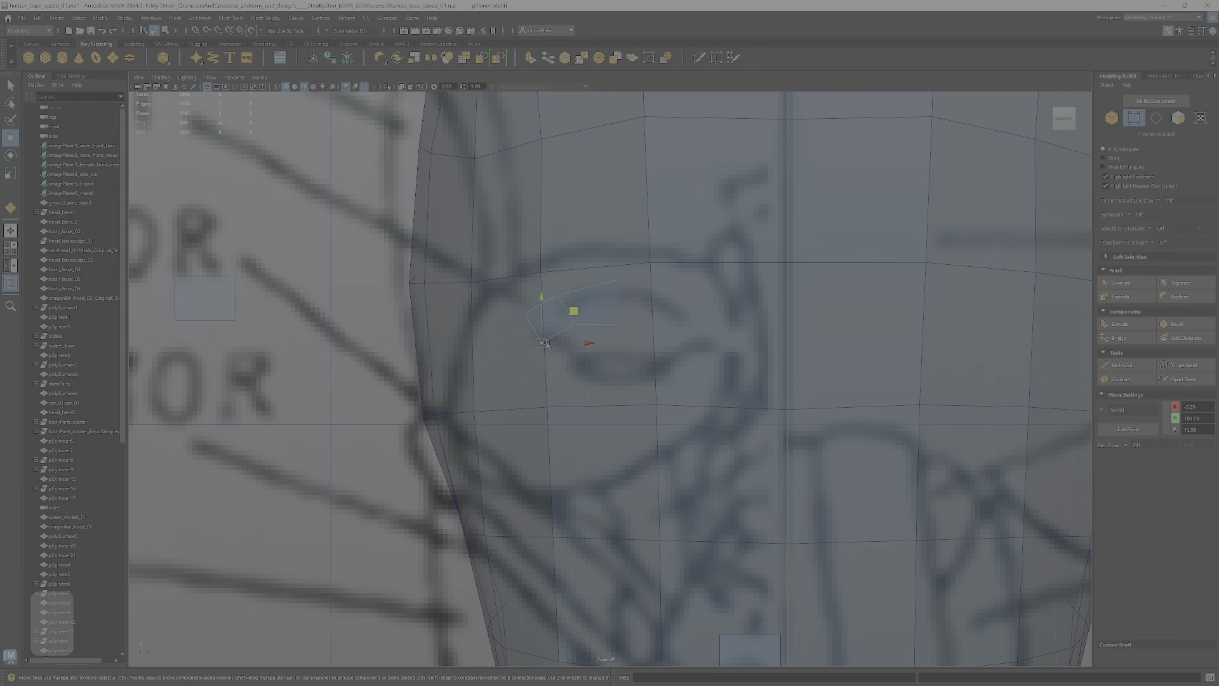
pyautogui.moveTo(573, 312); pyautogui.dragTo(580, 304)
pyautogui.click(529, 314)
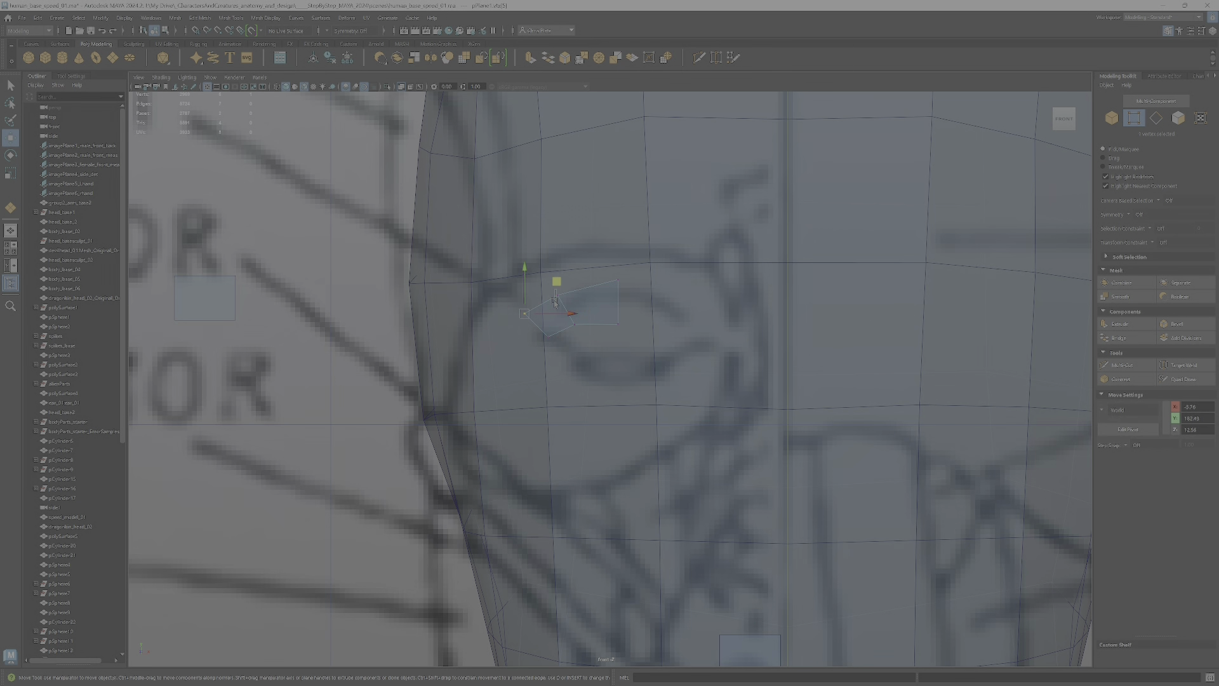
pyautogui.hotkey('ctrl', 'z')
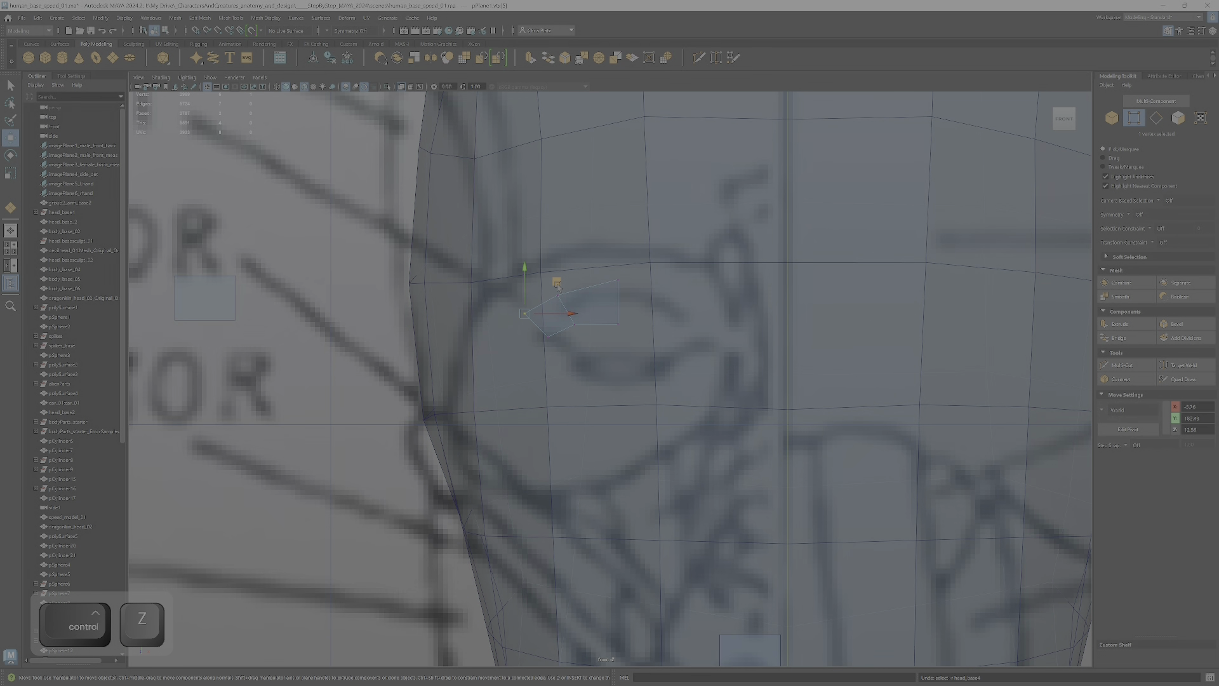
pyautogui.moveTo(557, 285); pyautogui.dragTo(556, 297)
# - Extrude the strip's inner edge along the upper eyelid toward the nose to add a third face
pyautogui.moveTo(566, 307); pyautogui.dragTo(562, 280, button='right')
pyautogui.click(593, 286)
pyautogui.moveTo(597, 280); pyautogui.dragTo(607, 280)
pyautogui.moveTo(568, 327); pyautogui.dragTo(567, 297, button='right')
pyautogui.click(626, 302)
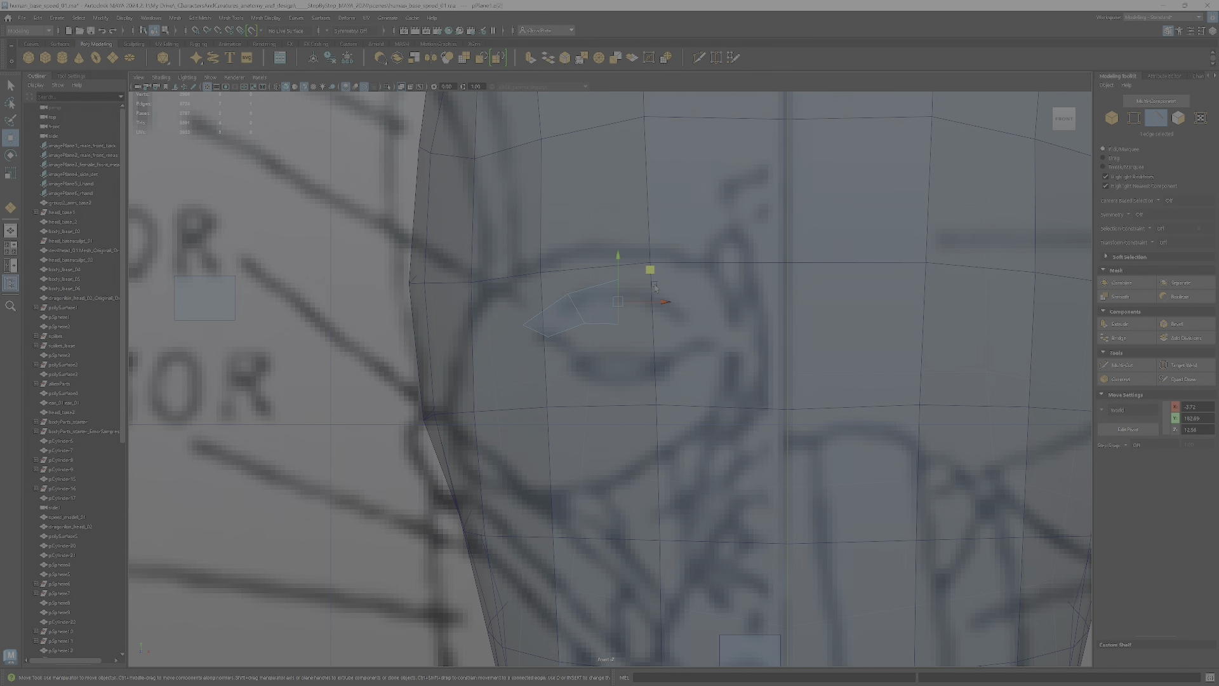
pyautogui.keyDown('shift'); pyautogui.moveTo(648, 304); pyautogui.dragTo(667, 298); pyautogui.keyUp('shift')
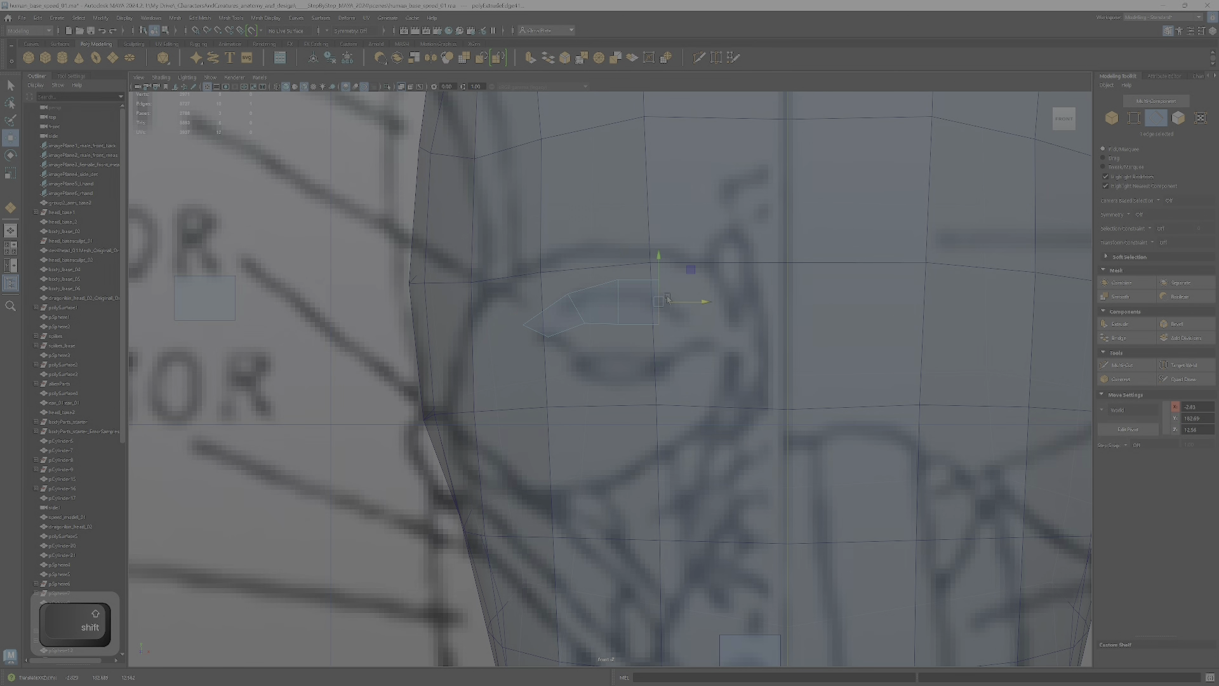
# - Set the eye strip to multi-component selection after trying the UV selection mode
pyautogui.moveTo(639, 292); pyautogui.dragTo(612, 292, button='right')
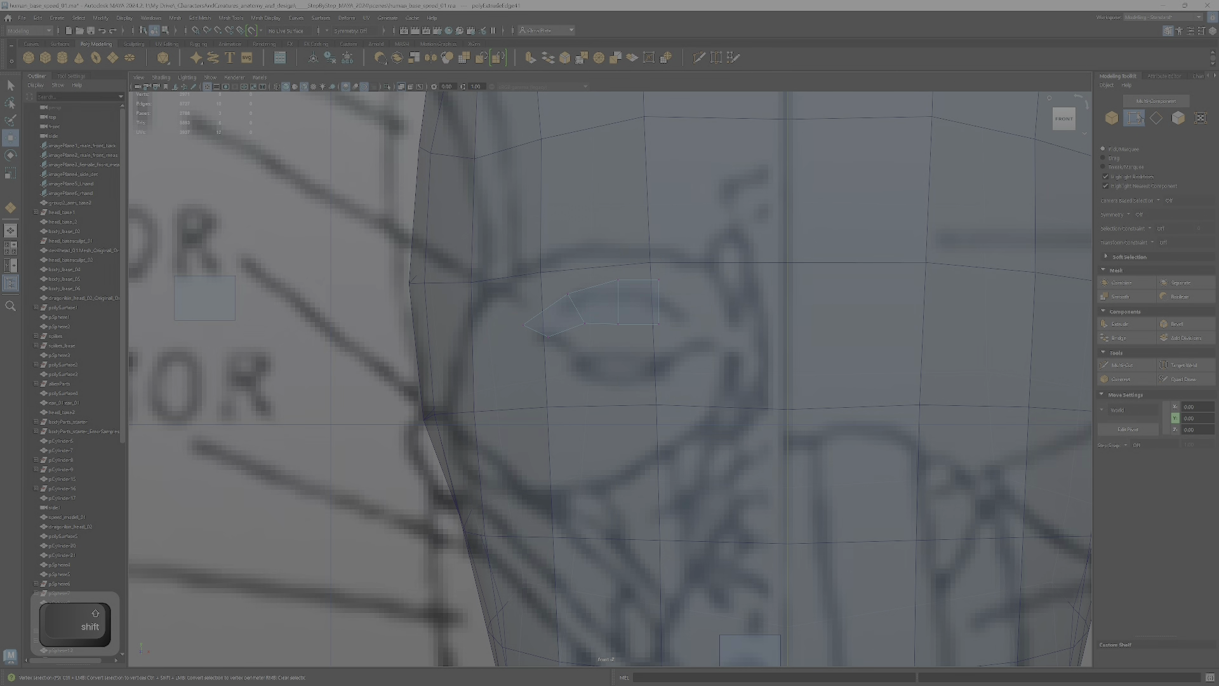
pyautogui.click(1201, 119)
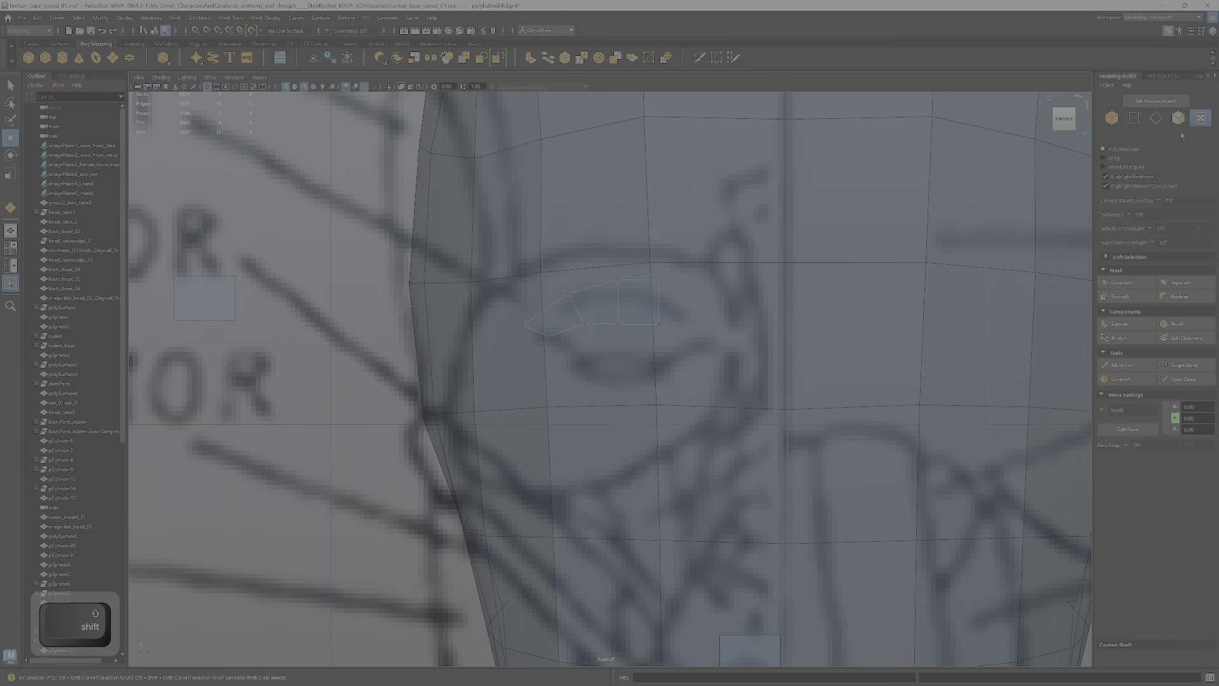
pyautogui.click(658, 280)
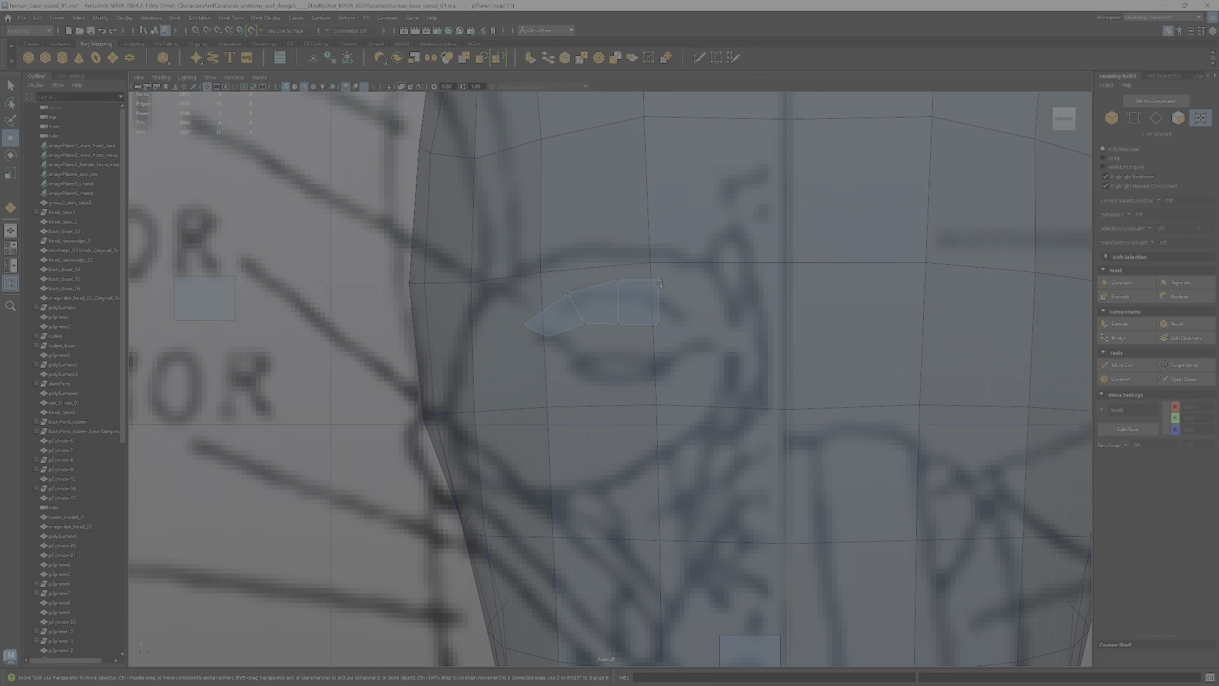
pyautogui.press('w')
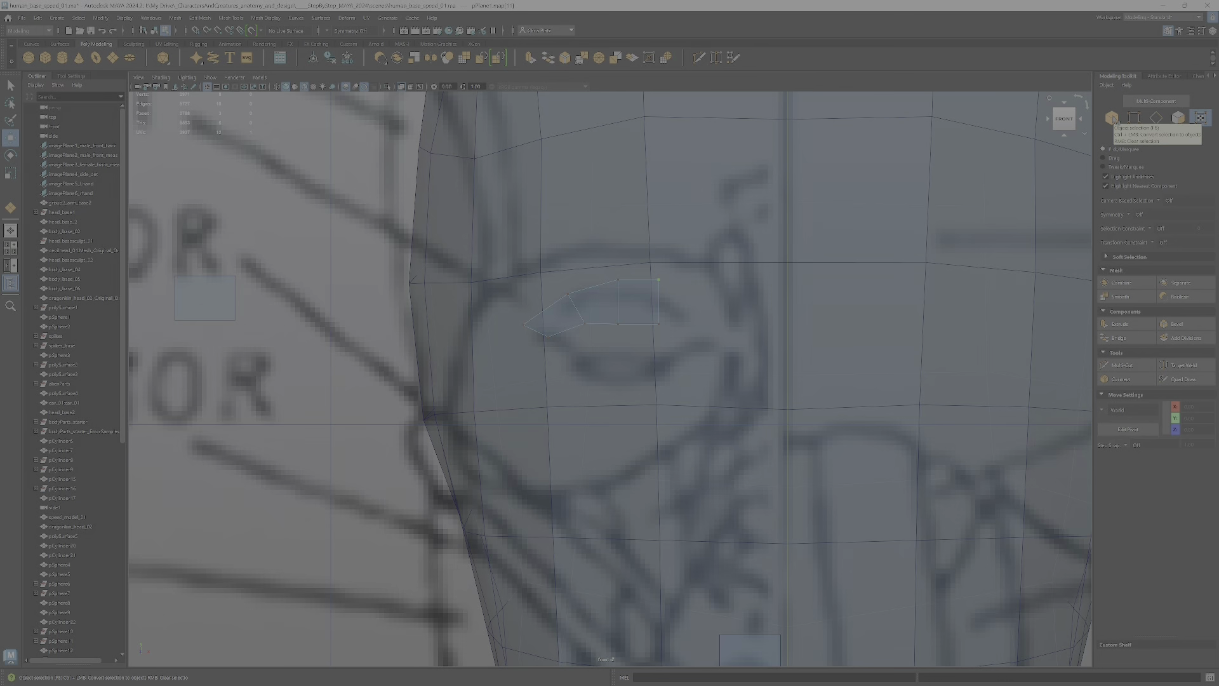
pyautogui.click(1152, 103)
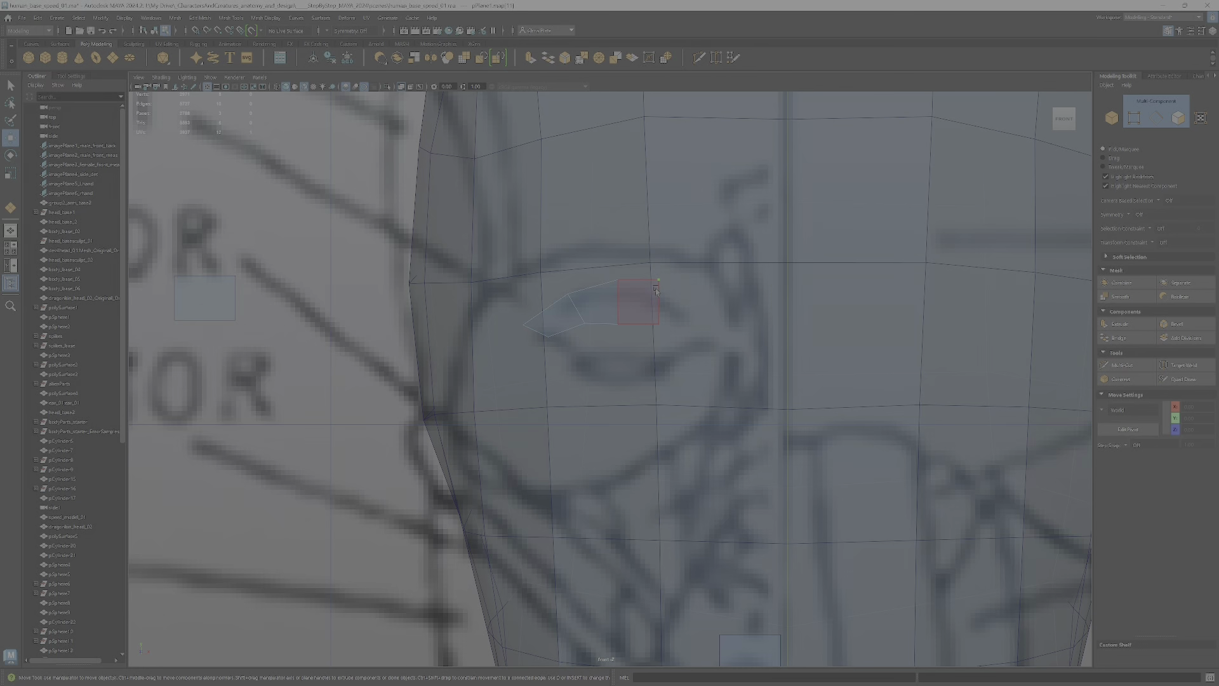
pyautogui.press('w')
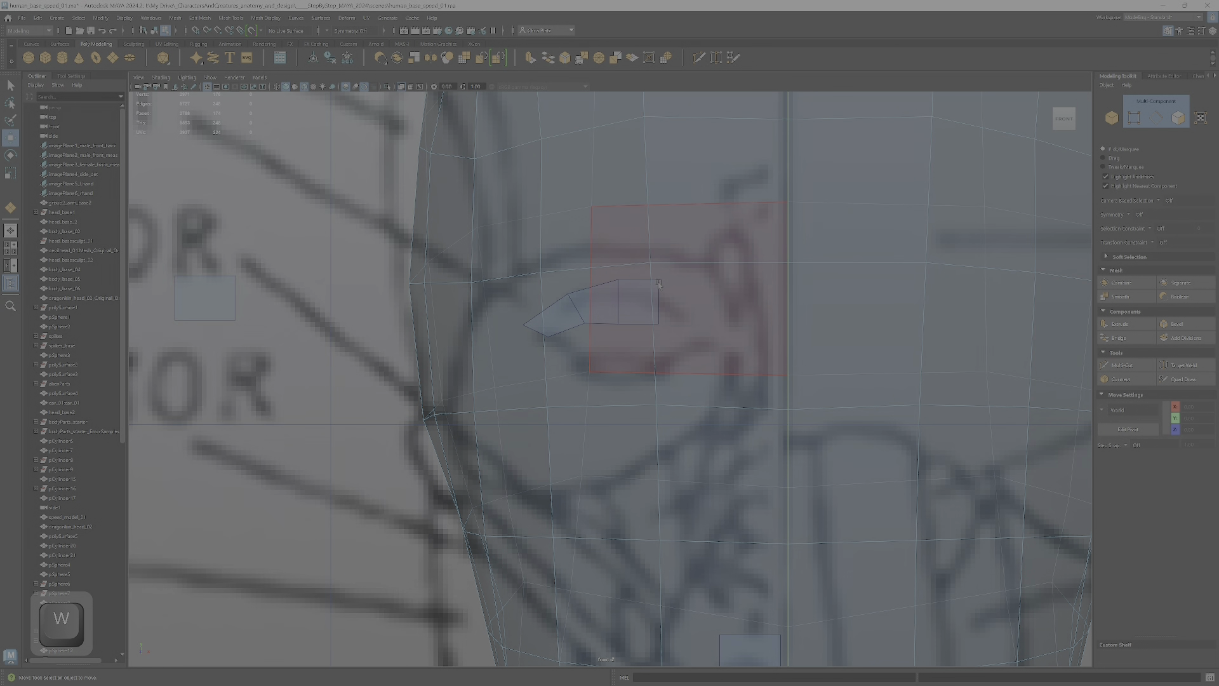
pyautogui.click(623, 307)
pyautogui.moveTo(622, 308); pyautogui.dragTo(664, 290, button='right')
pyautogui.click(1152, 102)
pyautogui.hotkey('shift', '4')
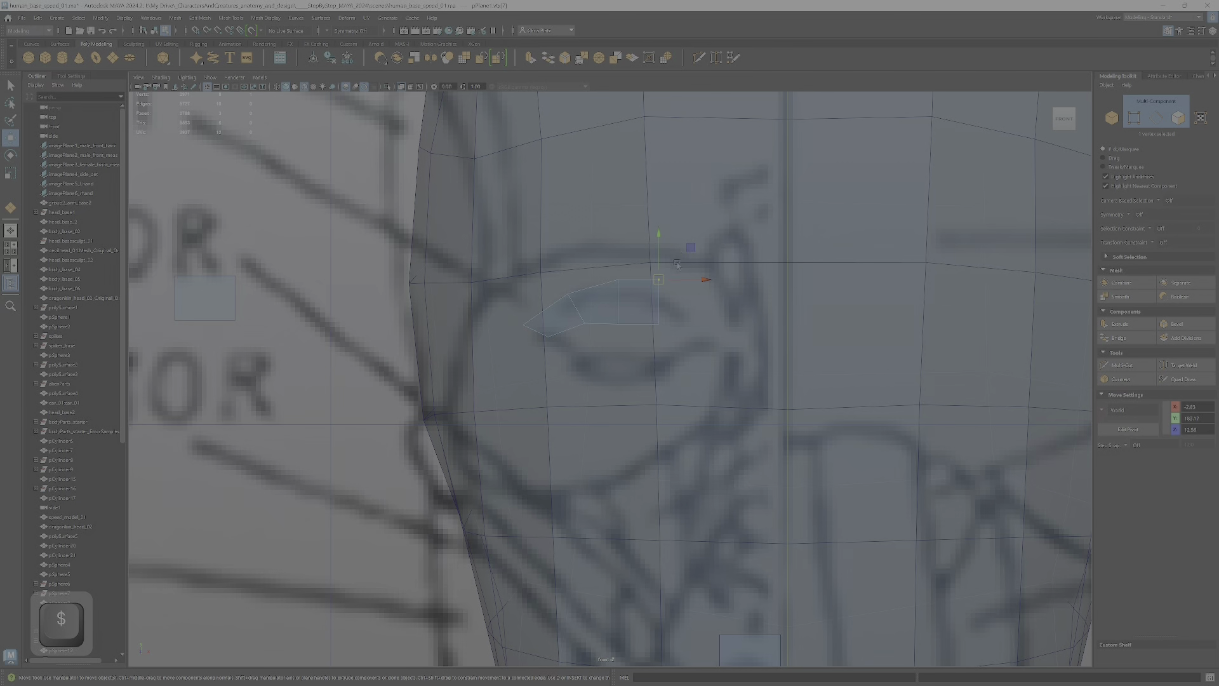
# - Lower the third face's upper inner vertex along the eyelid line, and try selecting the face and its components
pyautogui.moveTo(695, 259); pyautogui.dragTo(700, 269)
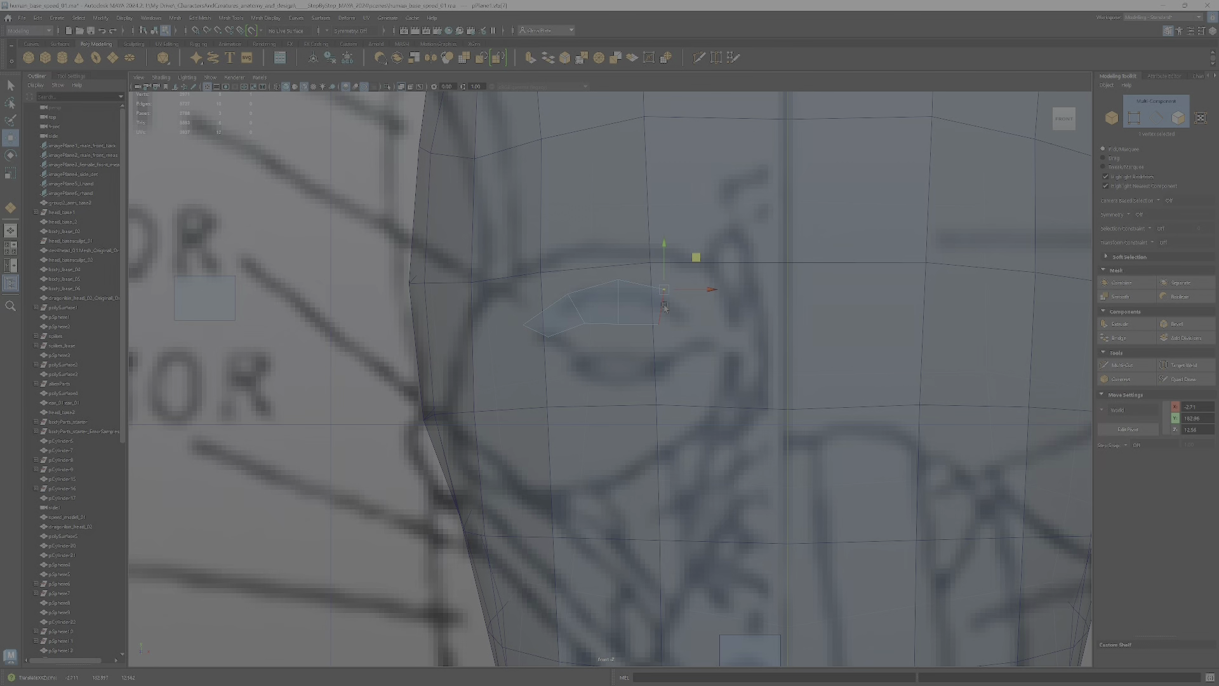
pyautogui.click(661, 308)
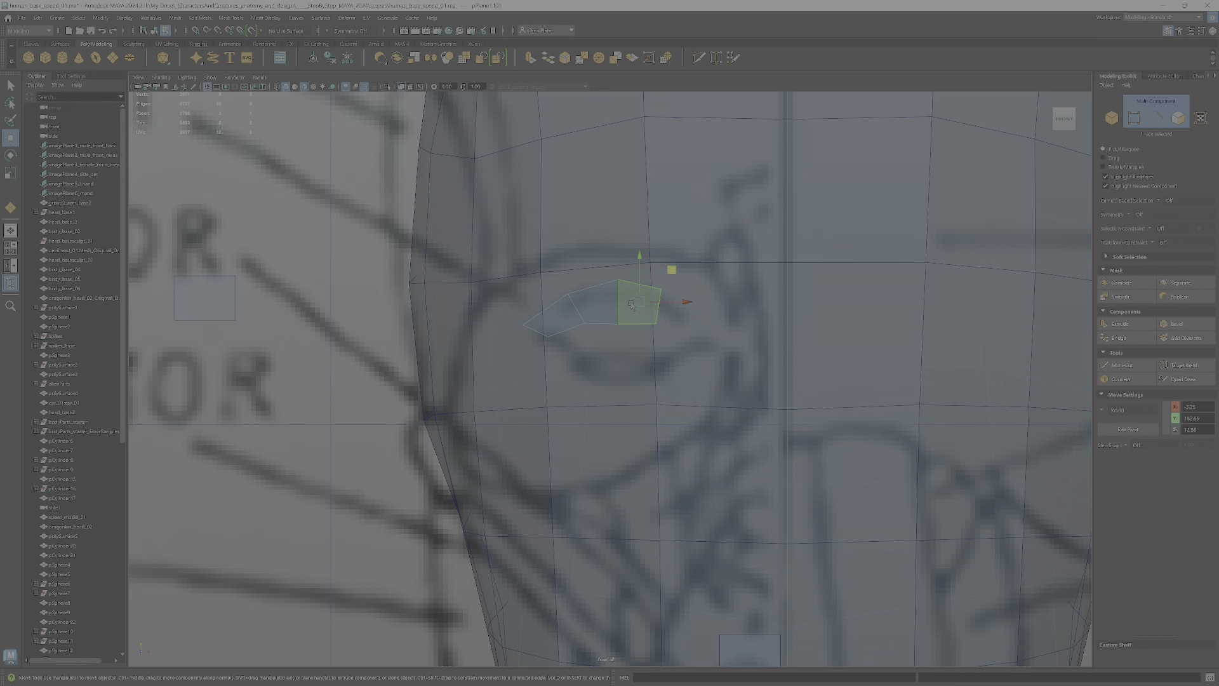
pyautogui.click(638, 302)
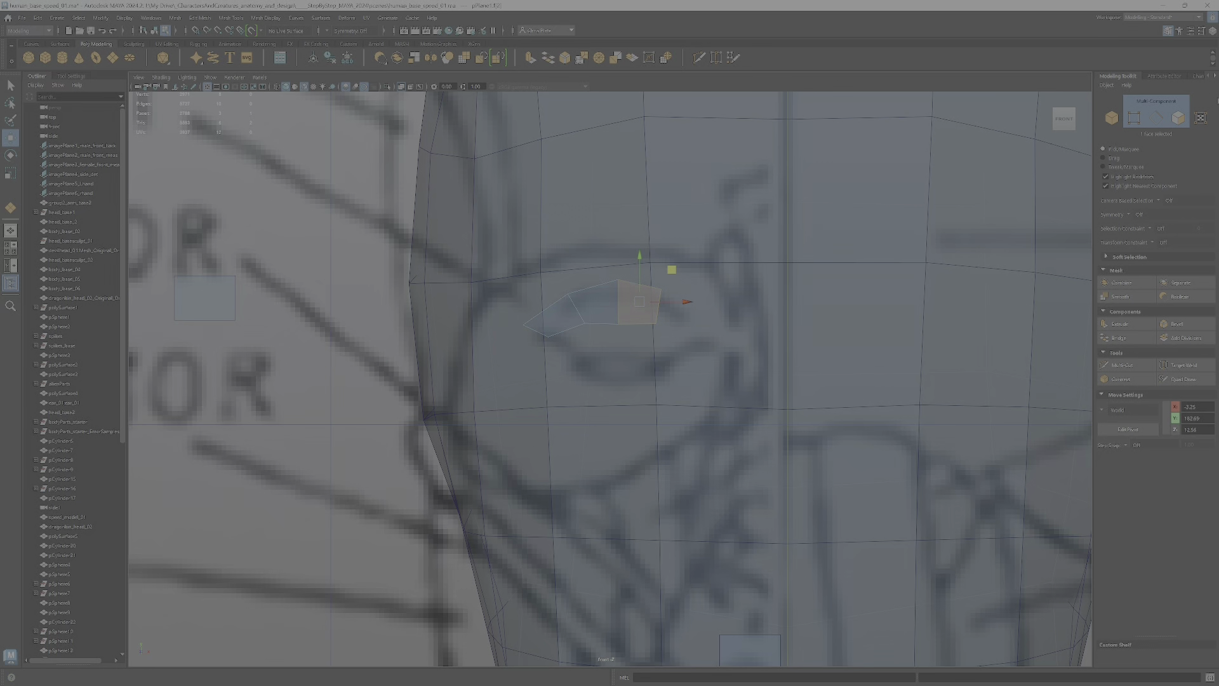
pyautogui.click(659, 290)
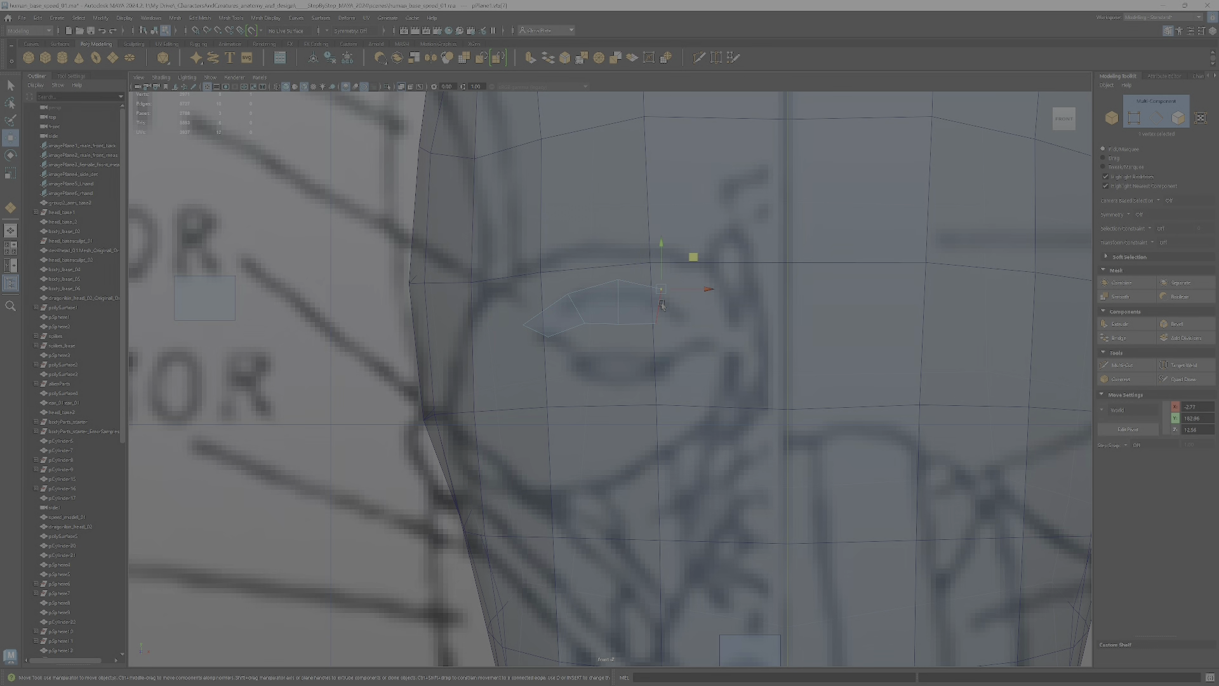
# - Extrude the strip's inner edge down toward the inner corner of the eye as a fourth face, extending its end into the corner
pyautogui.click(662, 305)
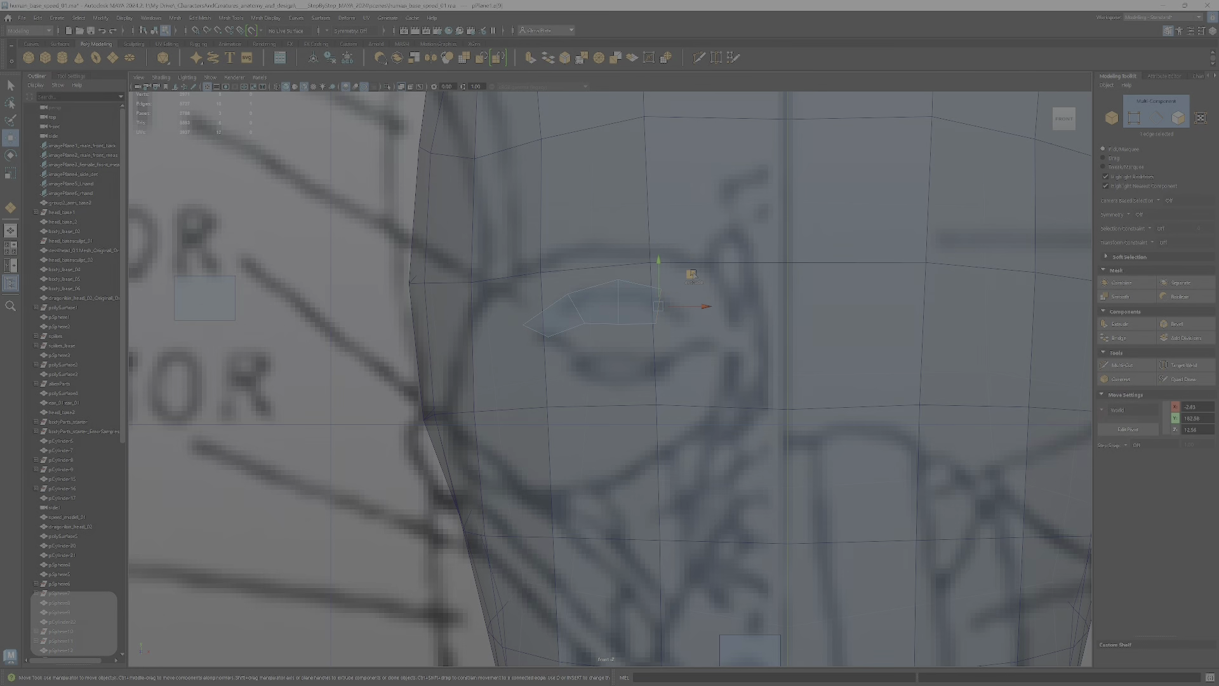
pyautogui.keyDown('shift'); pyautogui.moveTo(705, 280); pyautogui.dragTo(713, 286); pyautogui.keyUp('shift')
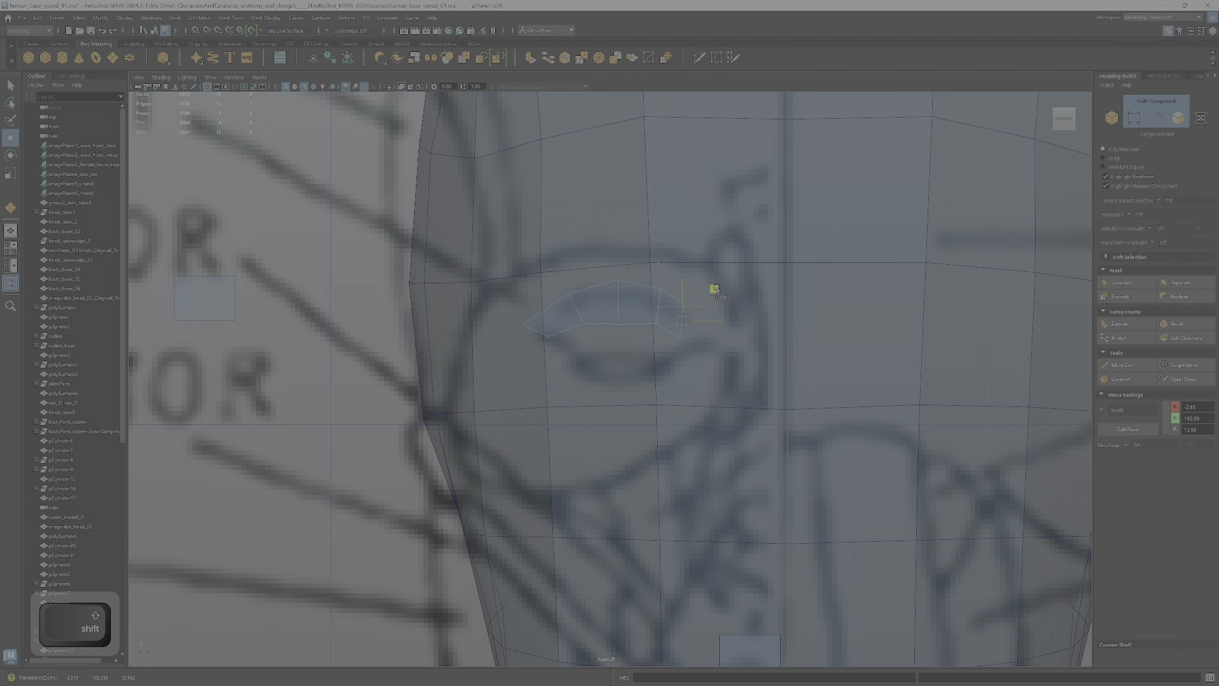
pyautogui.click(672, 301)
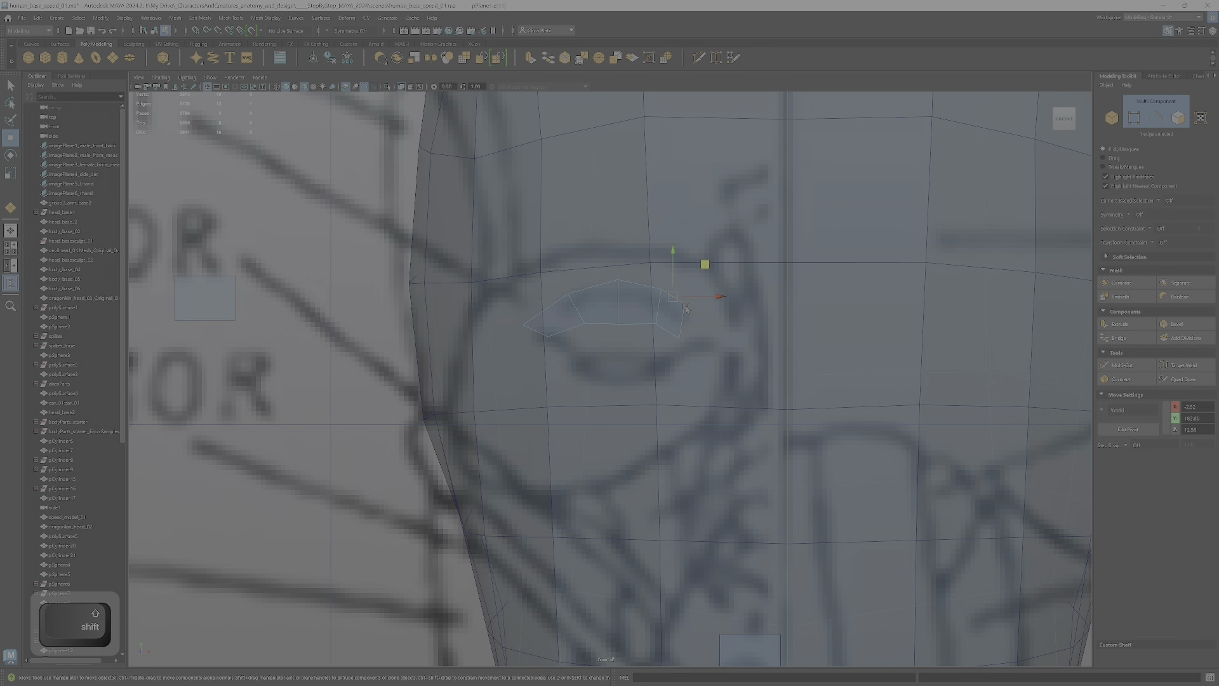
pyautogui.click(685, 308)
pyautogui.moveTo(715, 266); pyautogui.dragTo(741, 304)
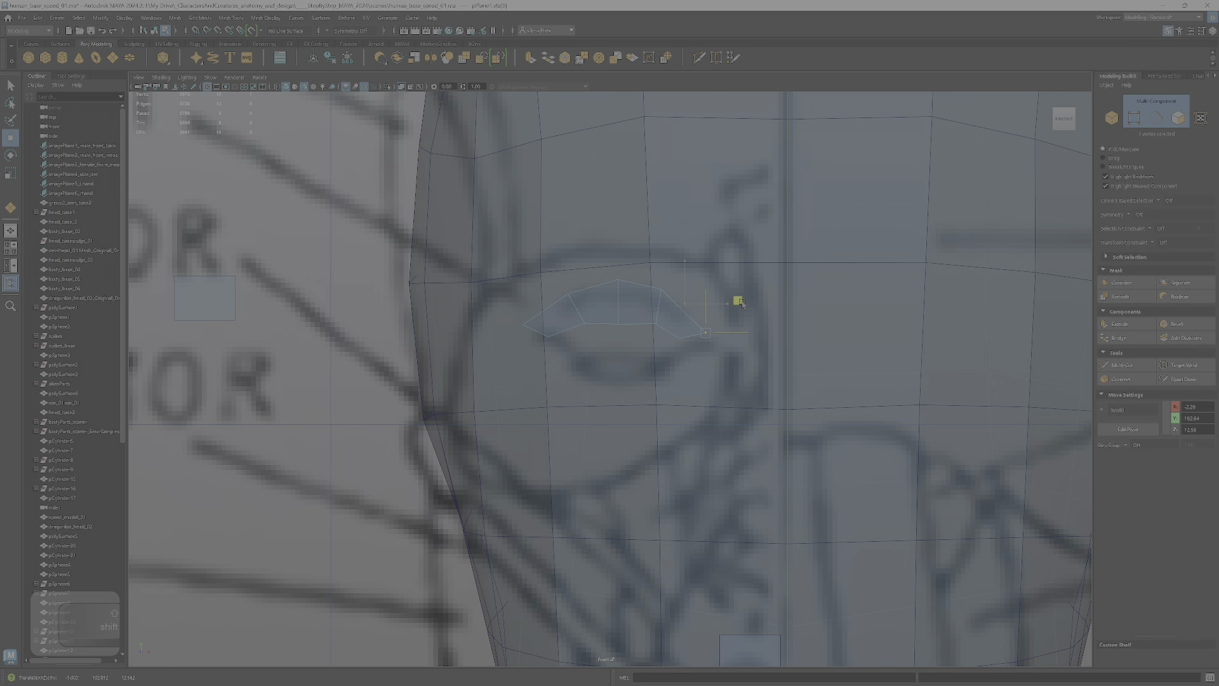
# - Raise the strip's lower middle vertex into an arch and adjust the end edge at the outer eye corner
pyautogui.click(620, 325)
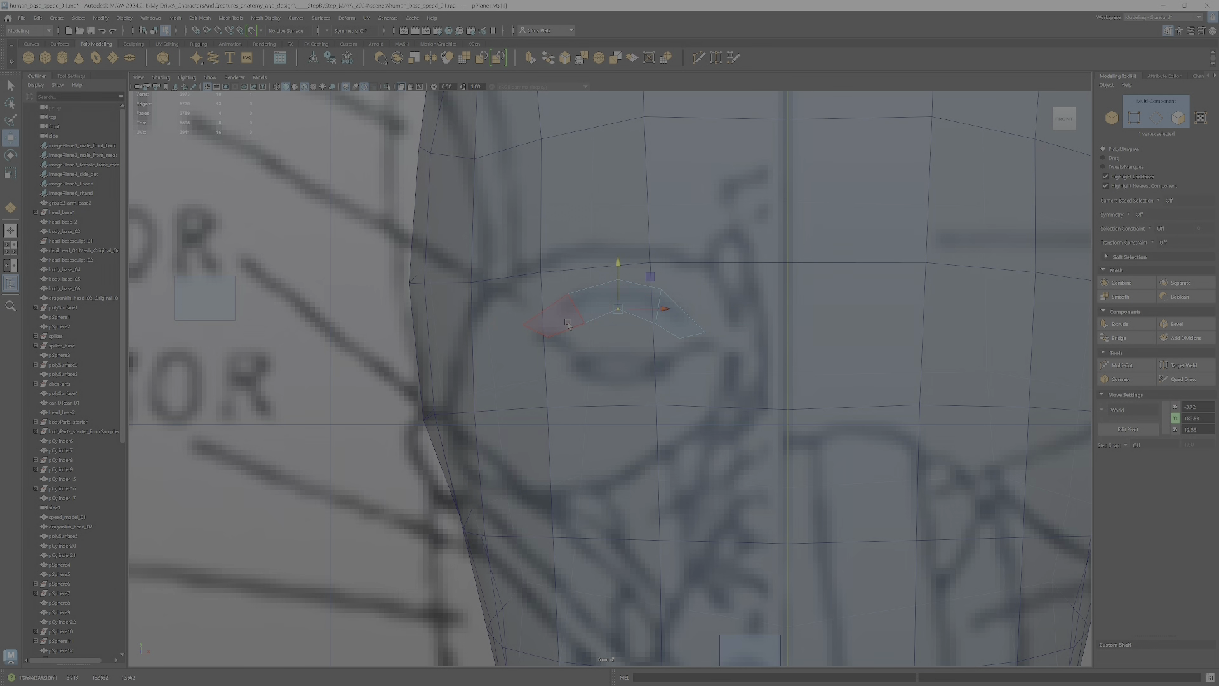
pyautogui.click(540, 330)
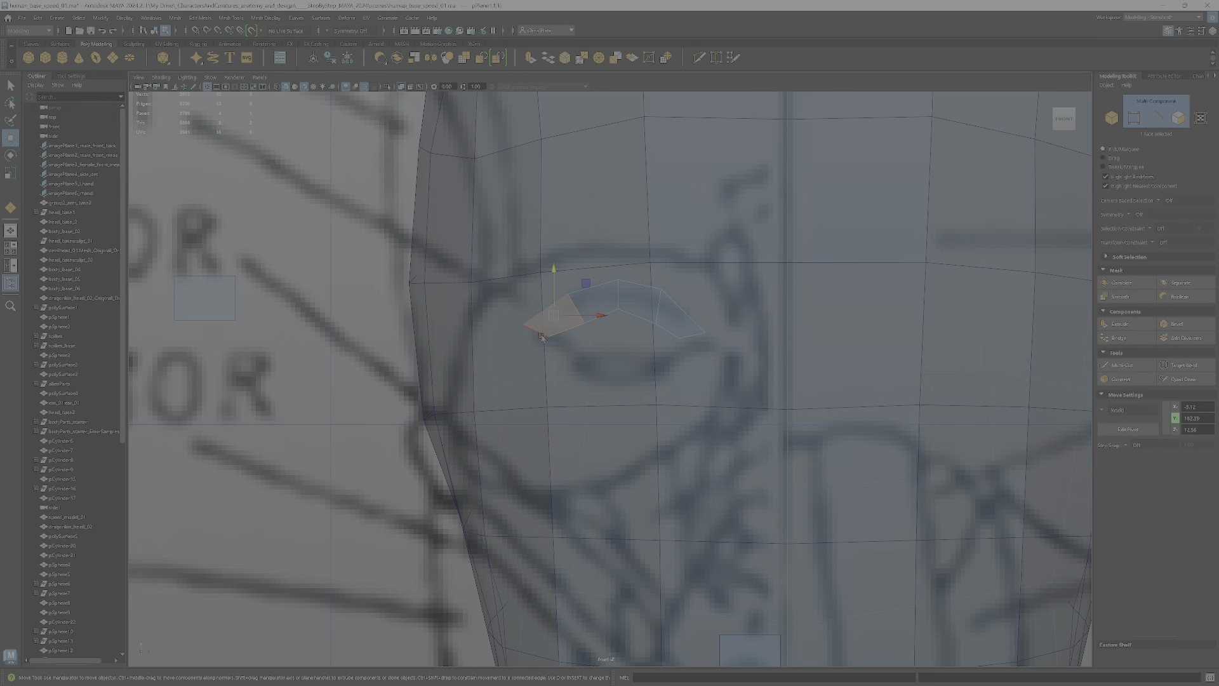
pyautogui.click(542, 337)
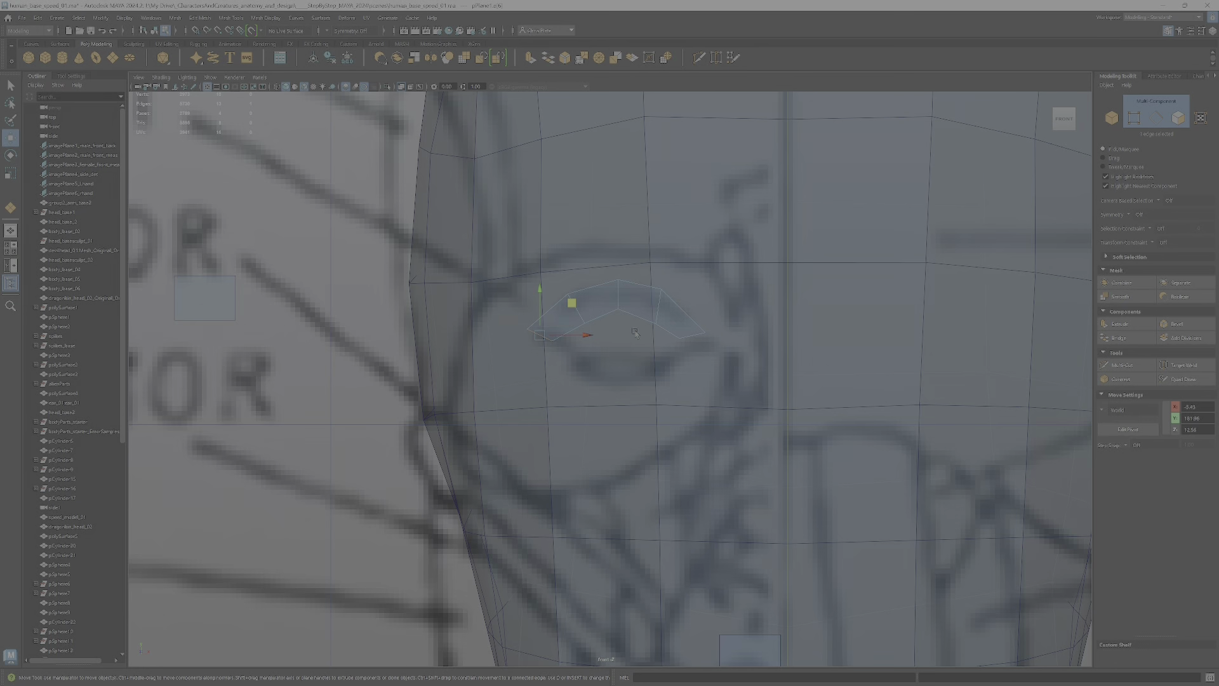
# - Smooth the eyelid arch by moving the lower vertex on its outer side and the upper vertex on its inner side
pyautogui.scroll(2, 582, 320)
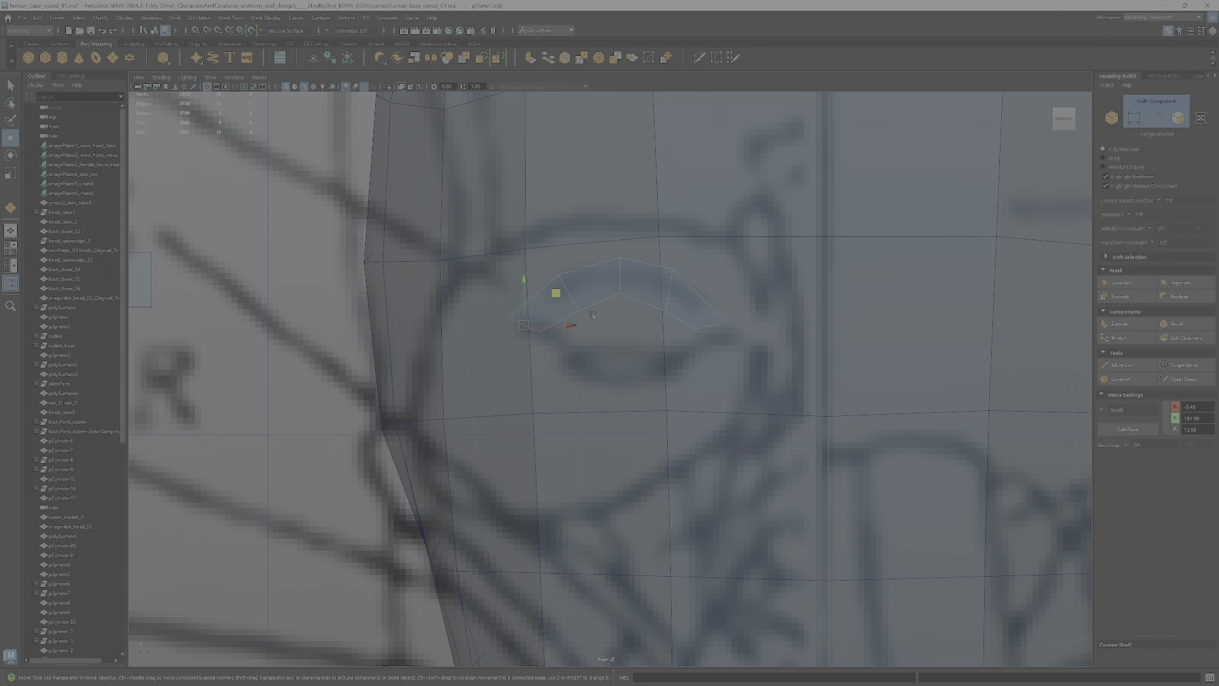
pyautogui.click(598, 283)
pyautogui.click(579, 312)
pyautogui.moveTo(578, 310); pyautogui.dragTo(577, 308)
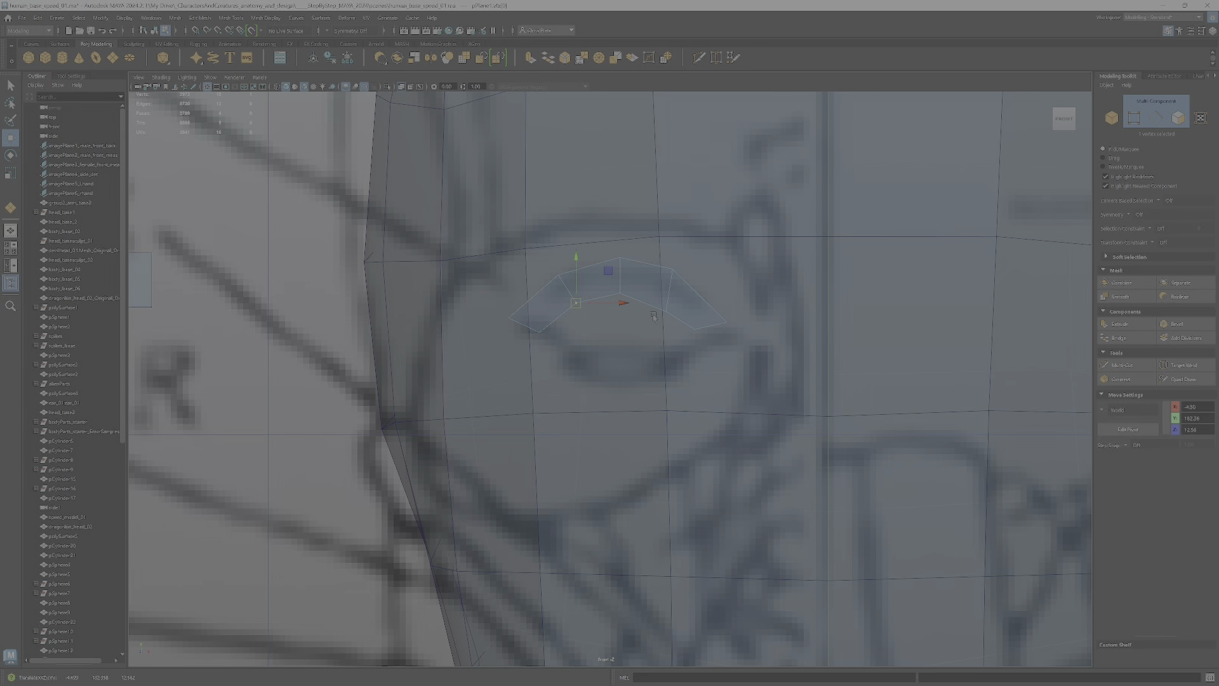
pyautogui.click(664, 312)
pyautogui.moveTo(667, 313); pyautogui.dragTo(691, 276)
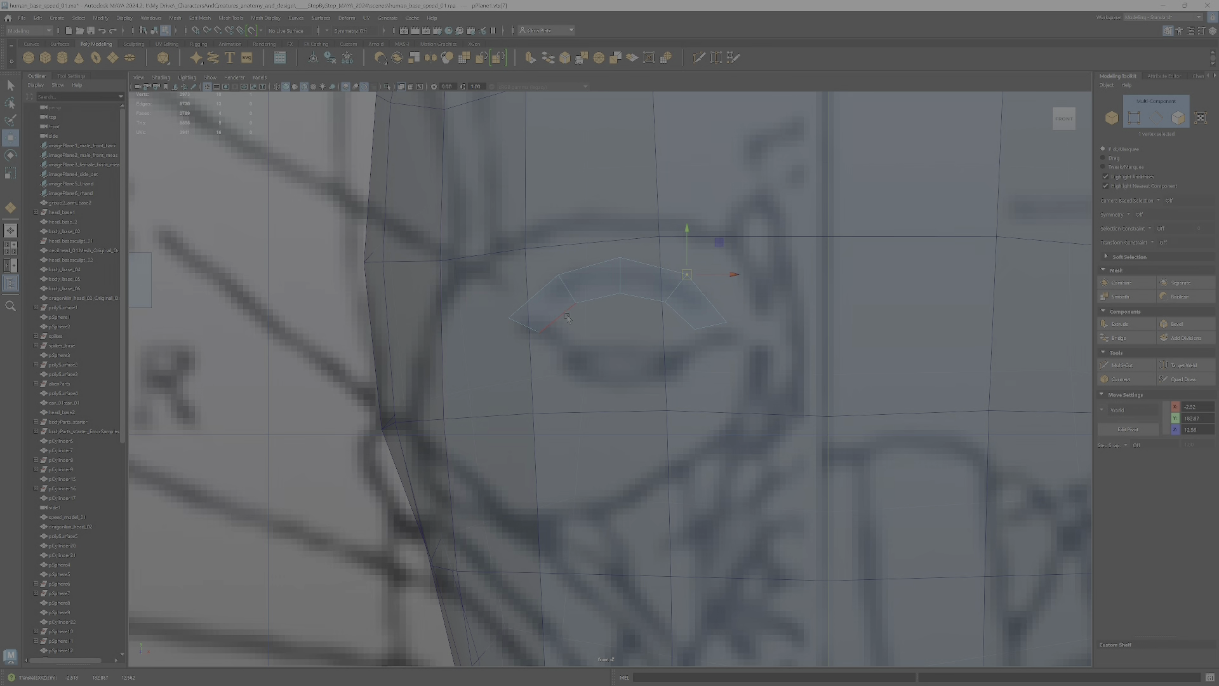
# - Select the head base mesh as a whole object and assign it to a new display layer
pyautogui.click(537, 330)
pyautogui.click(536, 330)
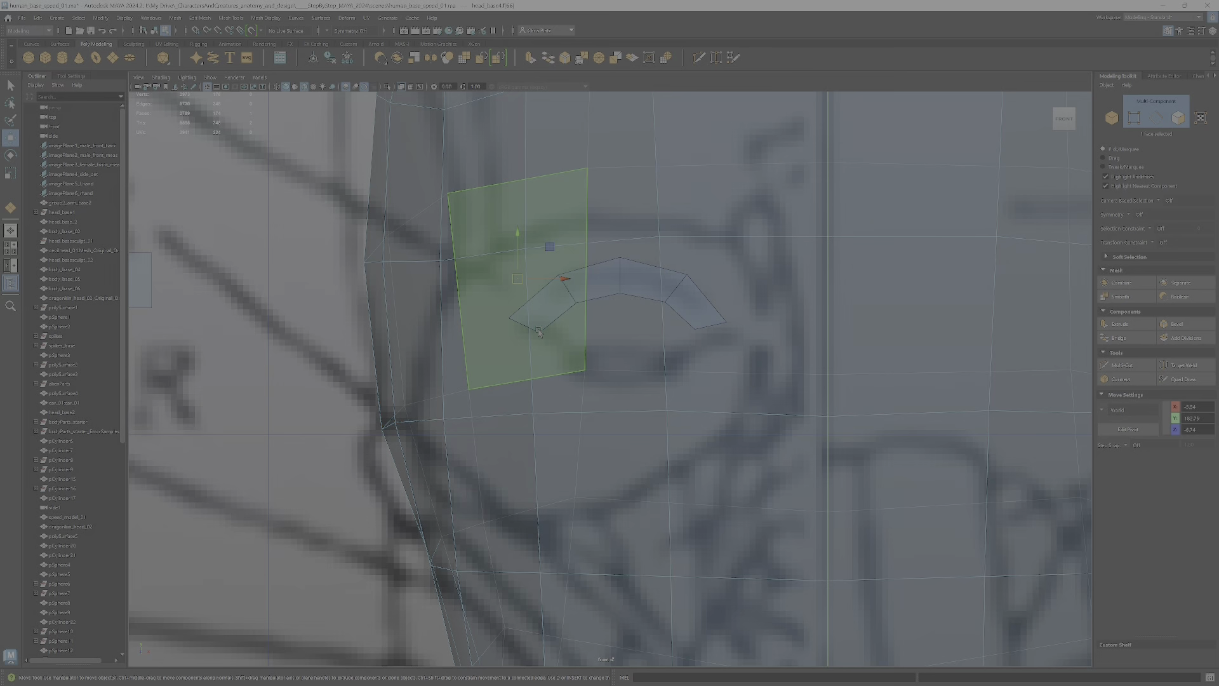
pyautogui.moveTo(659, 349); pyautogui.dragTo(707, 328, button='right')
pyautogui.scroll(-5, 937, 380)
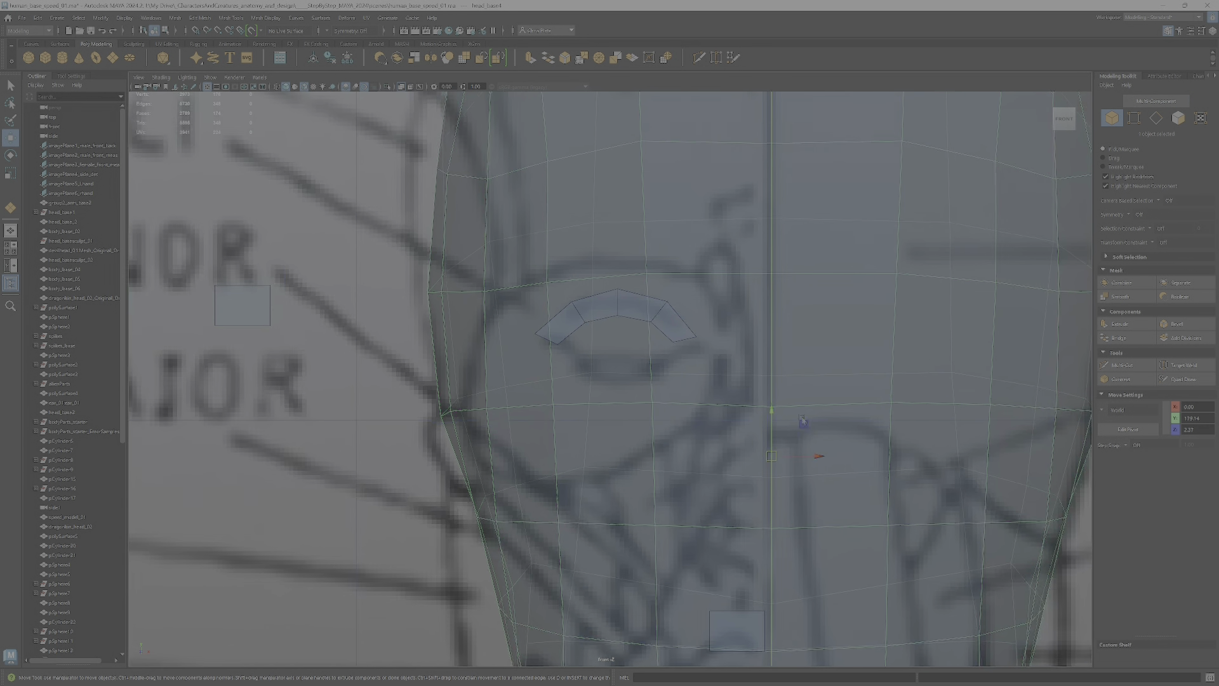
pyautogui.scroll(-1, 937, 379)
pyautogui.moveTo(849, 308); pyautogui.dragTo(897, 292, button='right')
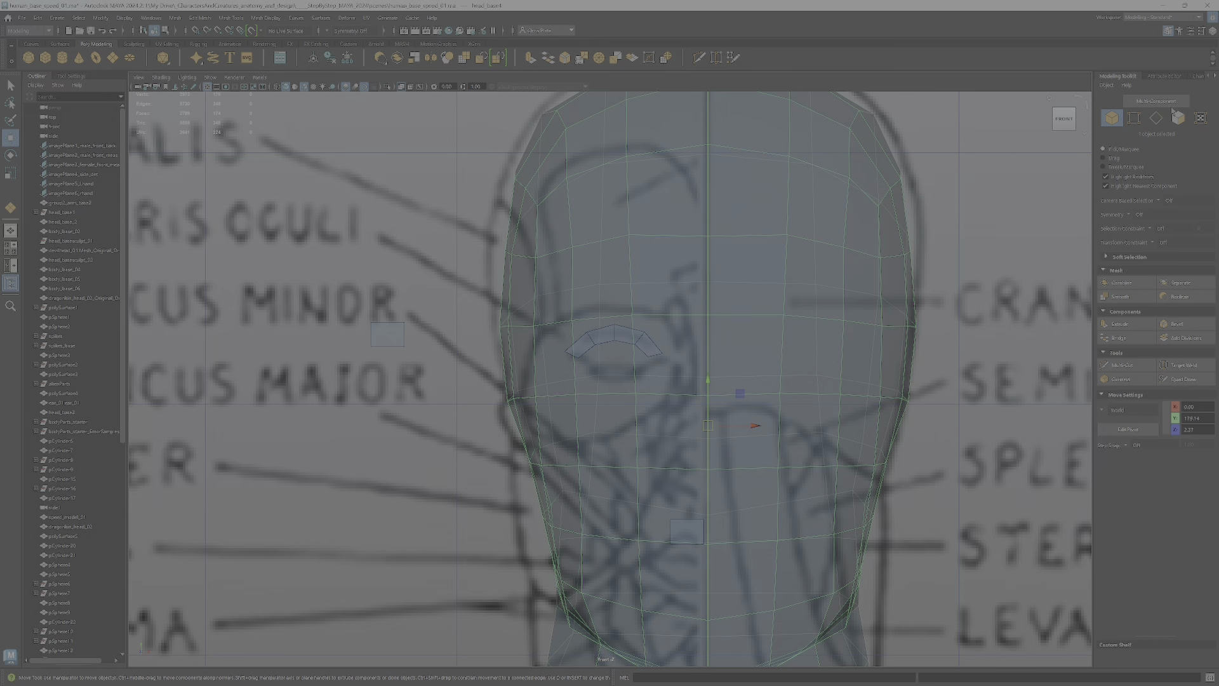
pyautogui.click(1198, 76)
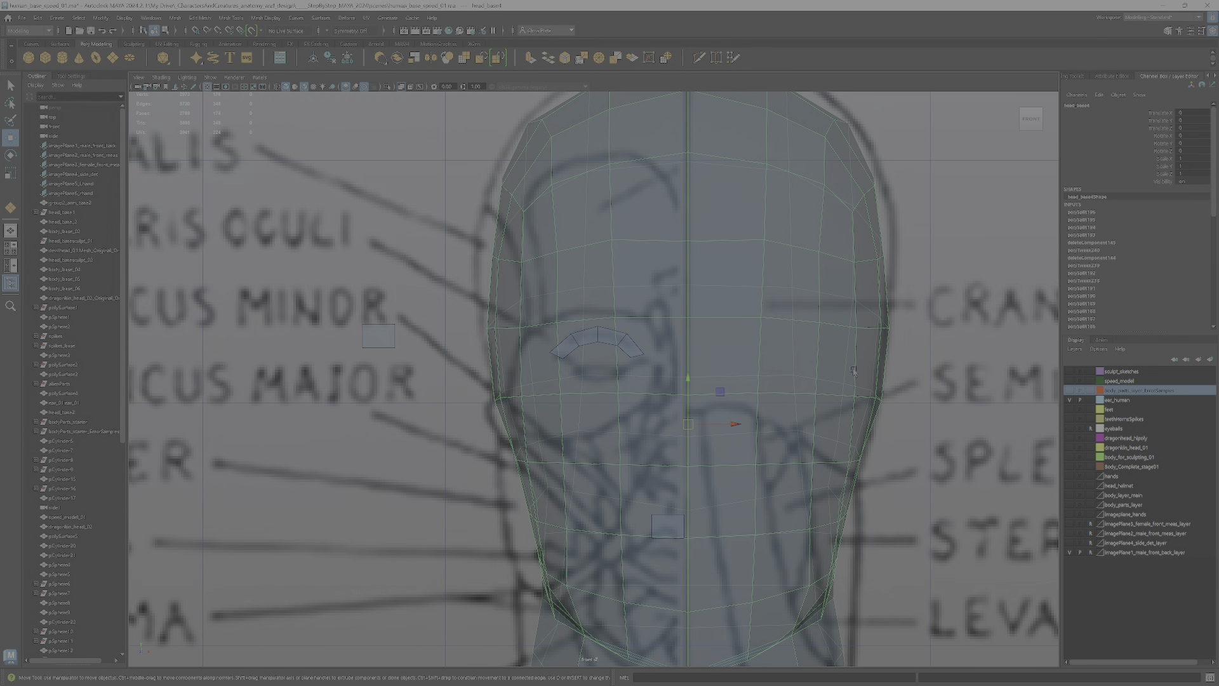
pyautogui.moveTo(855, 361); pyautogui.dragTo(887, 346, button='right')
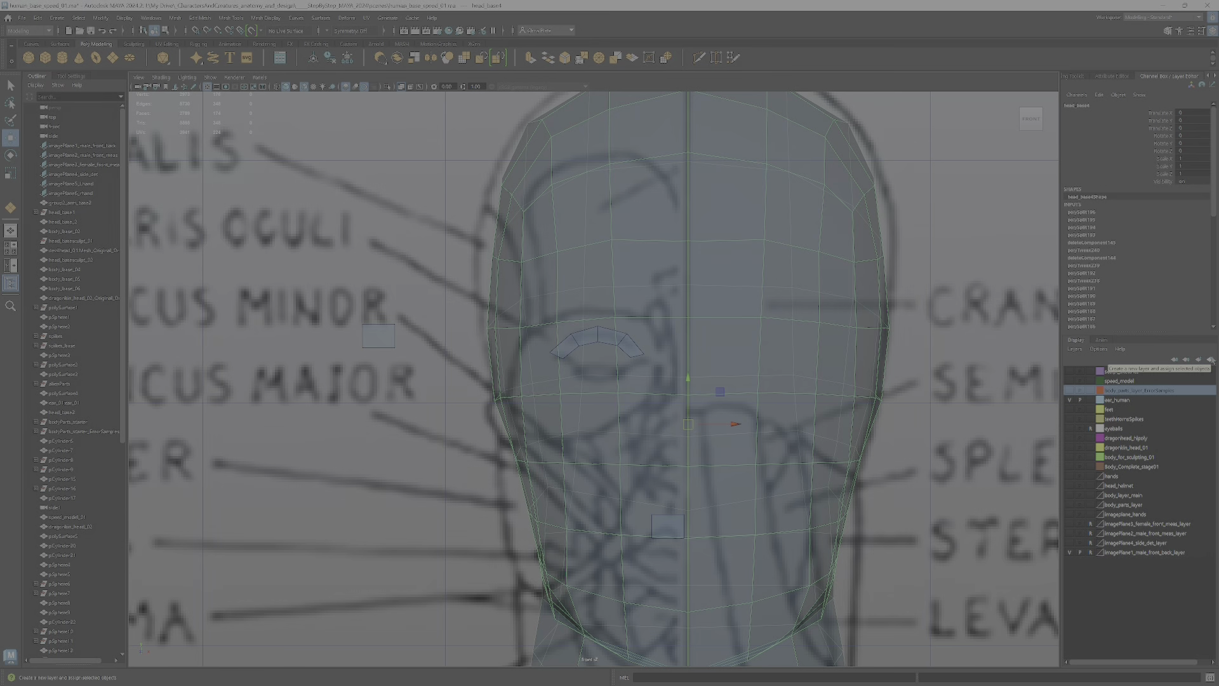
pyautogui.click(1211, 360)
# - Check the new layer's visibility by hiding and showing the head, and set the layer to Reference
pyautogui.click(1070, 371)
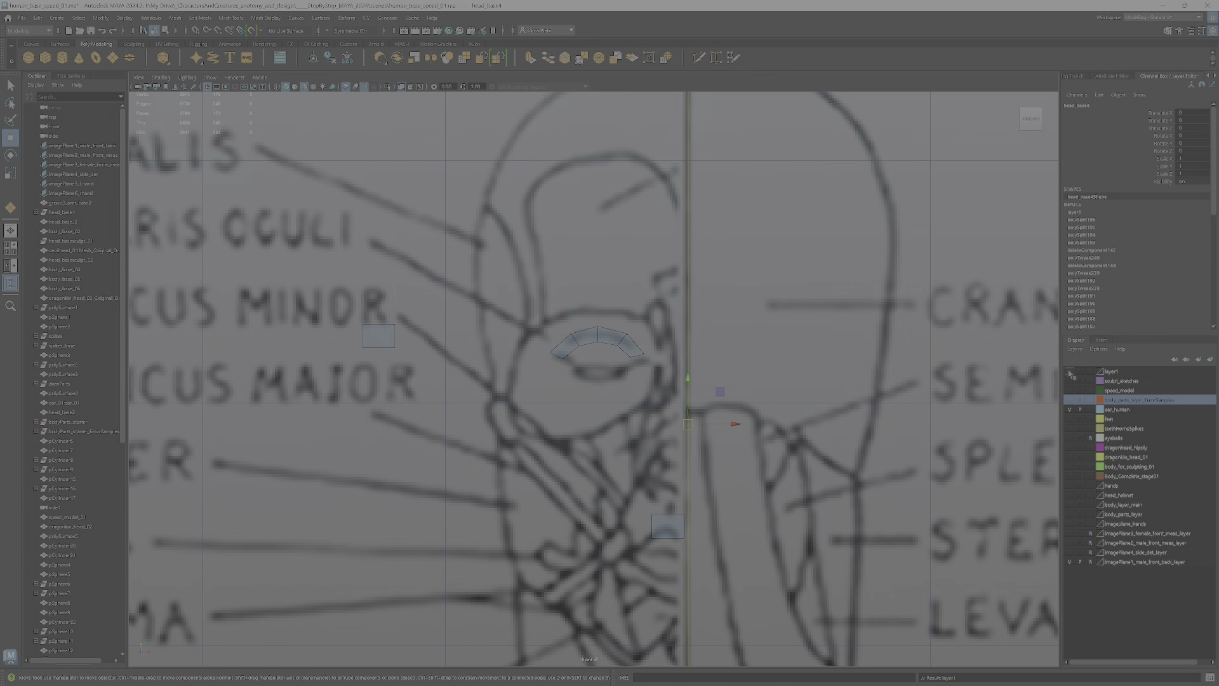
pyautogui.click(1069, 371)
pyautogui.click(1091, 371)
pyautogui.click(1091, 371)
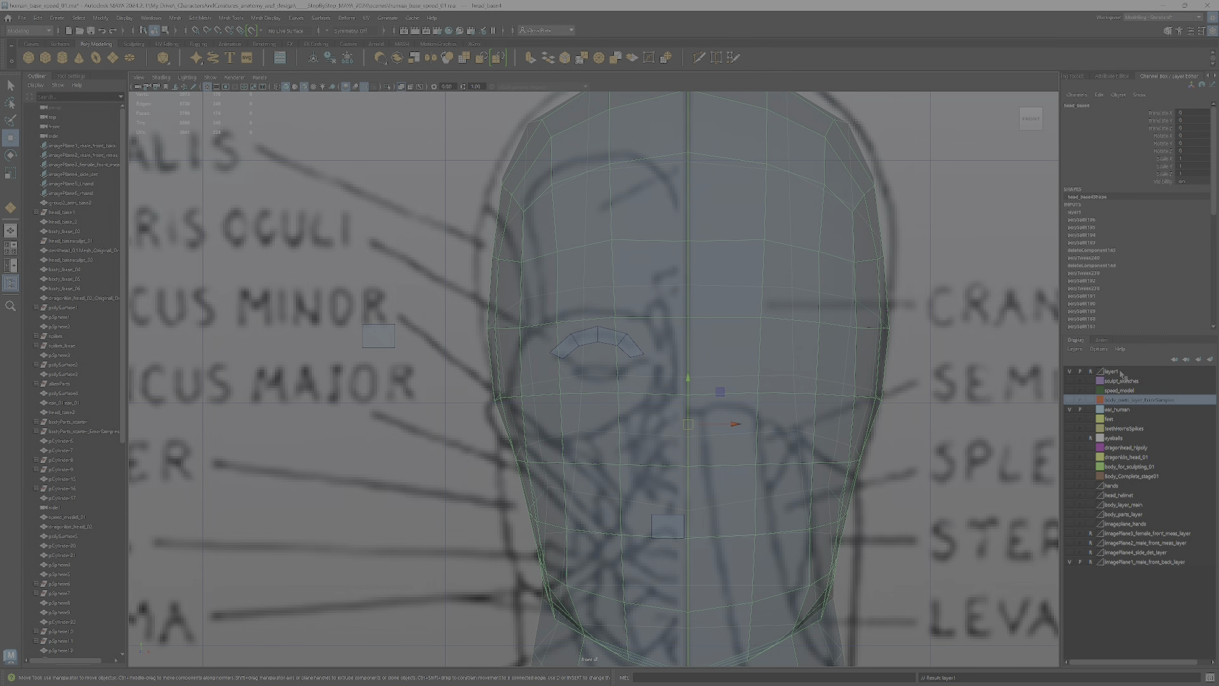
# - Rename the new head display layer to helmet_head_final_01
pyautogui.doubleClick(1119, 372)
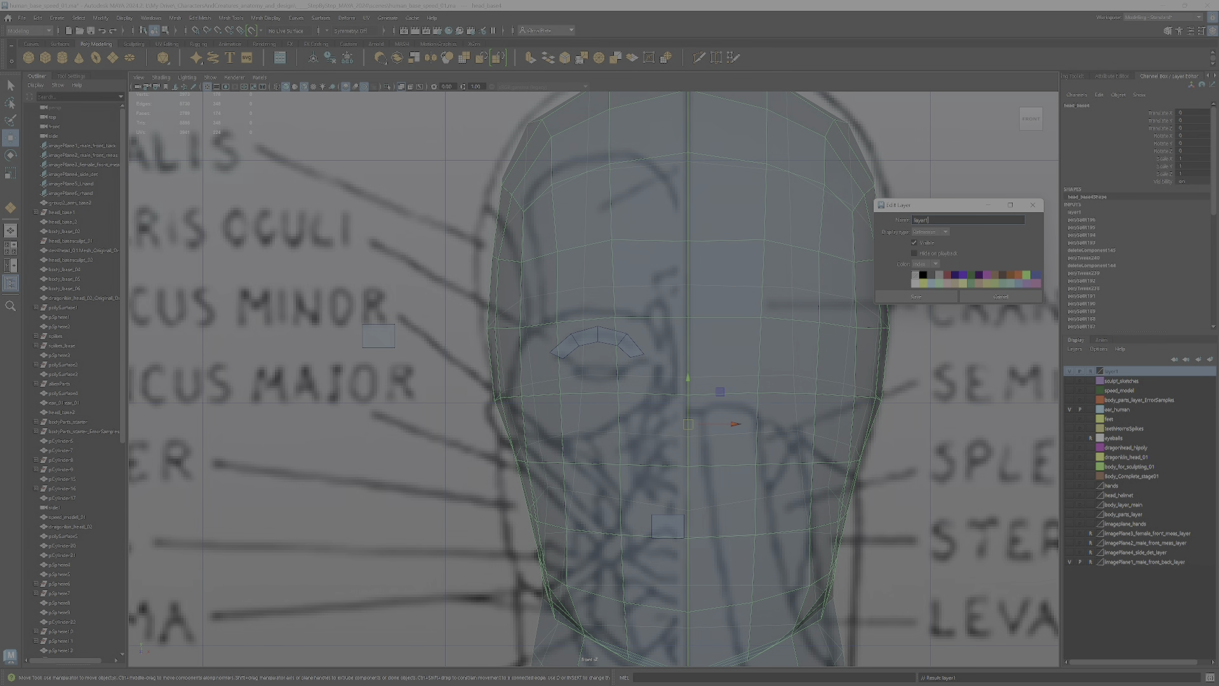
pyautogui.write('helmet_')
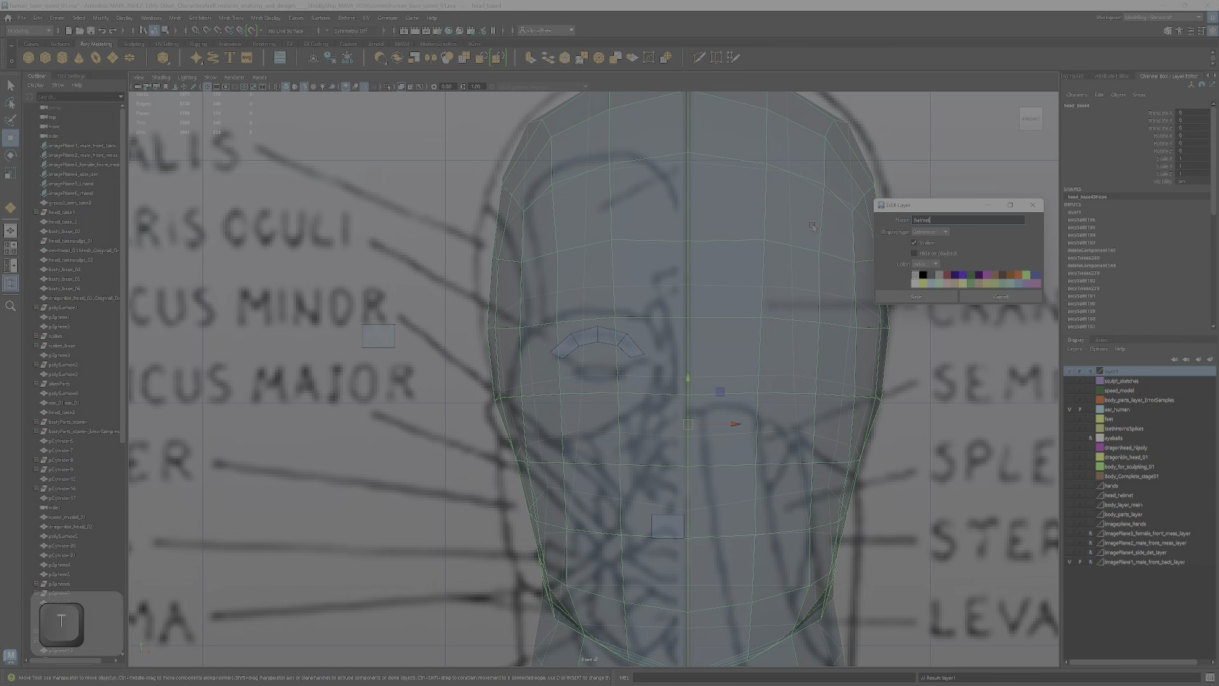
pyautogui.write('head_fi')
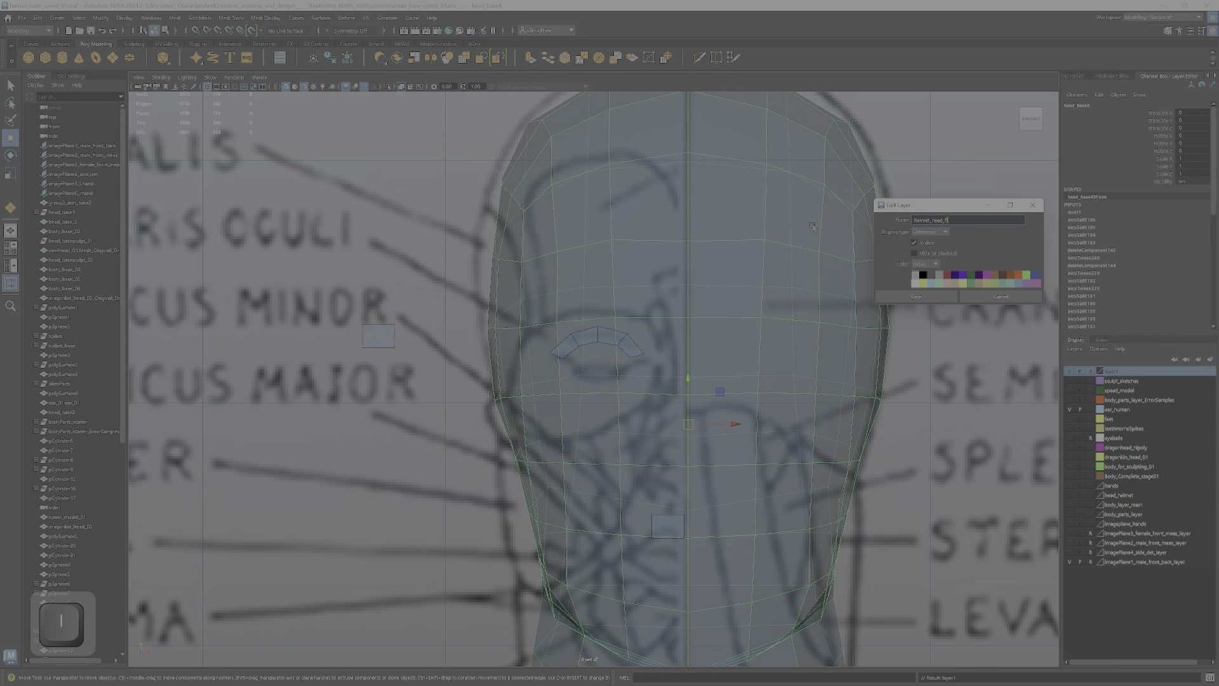
pyautogui.write('nal_01')
pyautogui.press('Return')
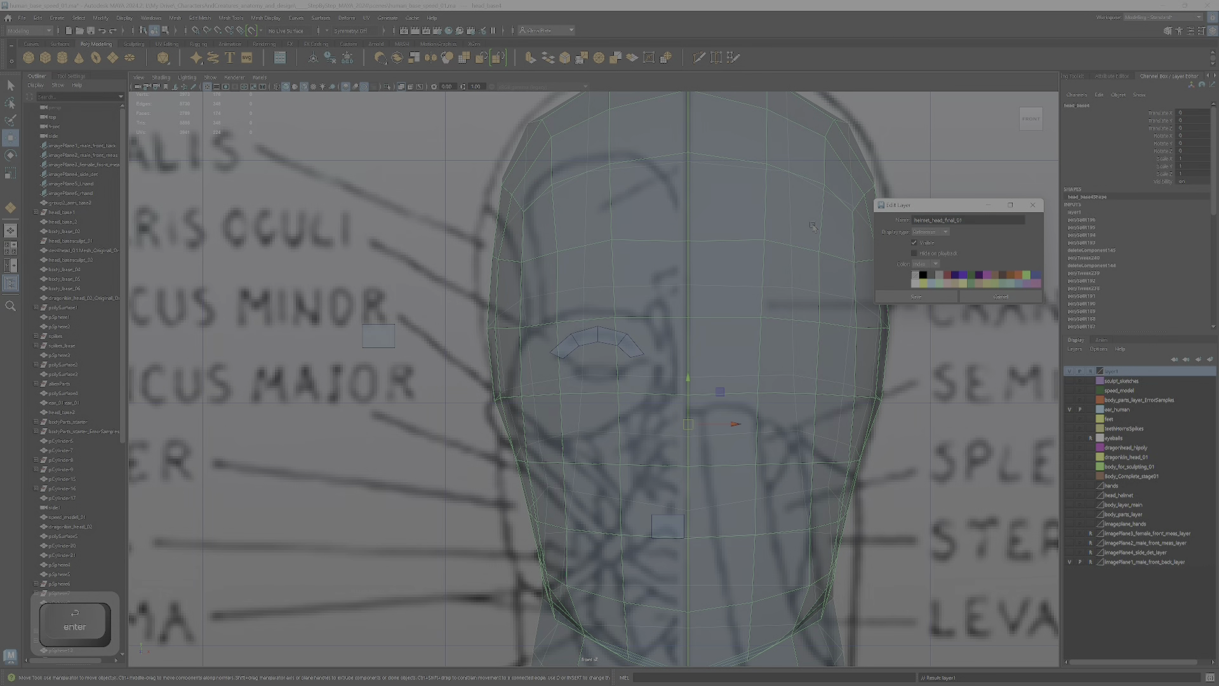
# - Examine the head mesh and the floating eyelid polygons against the reference from several perspective angles
pyautogui.scroll(-5, 863, 338)
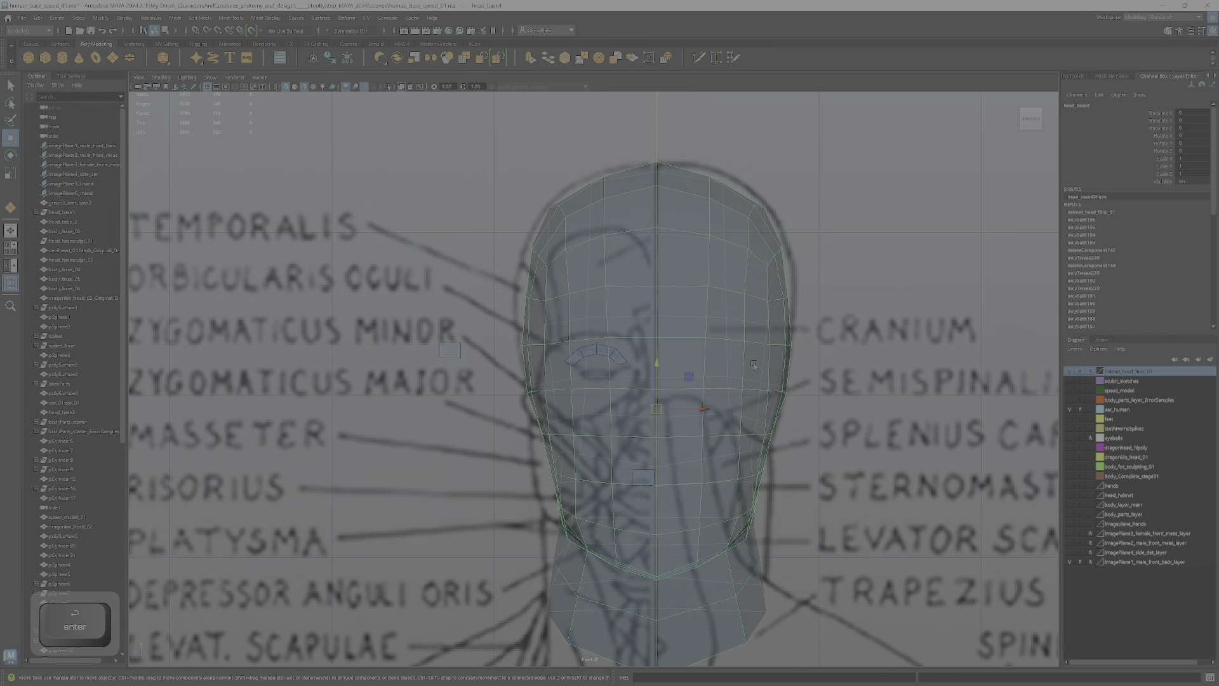
pyautogui.press('space')
pyautogui.keyDown('alt'); pyautogui.moveTo(772, 251); pyautogui.dragTo(702, 246); pyautogui.keyUp('alt')
pyautogui.keyDown('alt'); pyautogui.moveTo(704, 244); pyautogui.dragTo(806, 235, button='right'); pyautogui.keyUp('alt')
pyautogui.keyDown('alt'); pyautogui.moveTo(730, 219); pyautogui.dragTo(819, 217, button='middle'); pyautogui.keyUp('alt')
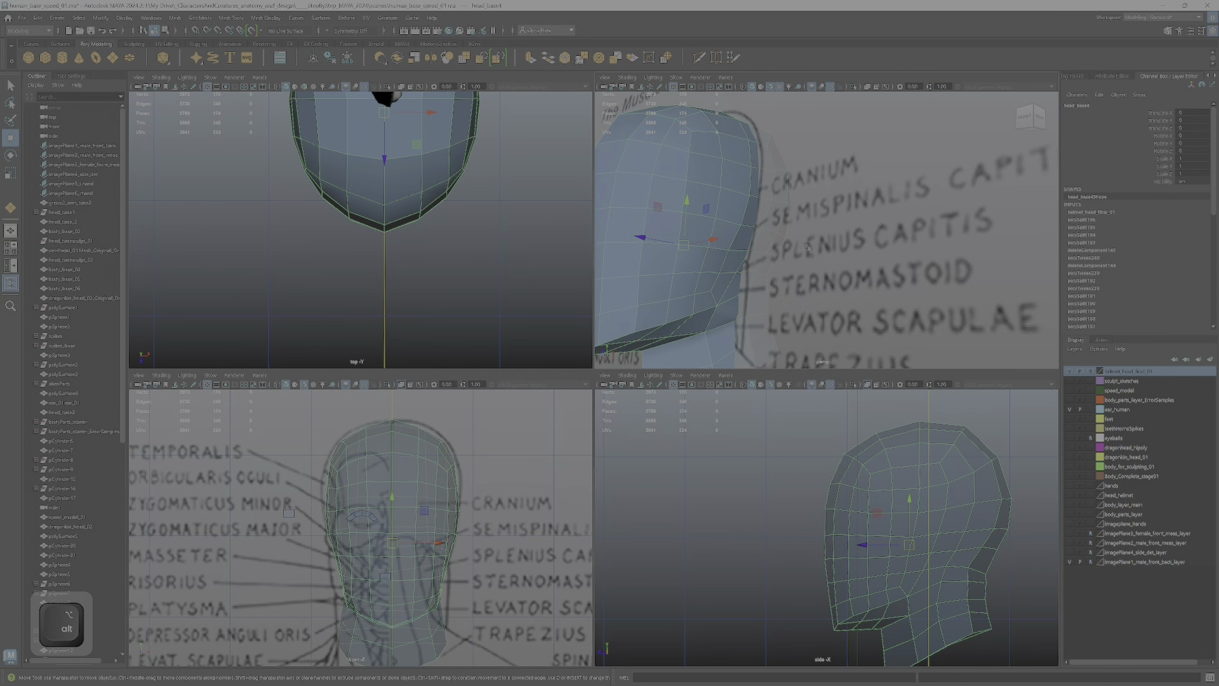
pyautogui.keyDown('alt'); pyautogui.moveTo(819, 217); pyautogui.dragTo(771, 210); pyautogui.keyUp('alt')
pyautogui.keyDown('alt'); pyautogui.moveTo(772, 210); pyautogui.dragTo(902, 209, button='middle'); pyautogui.keyUp('alt')
pyautogui.keyDown('alt'); pyautogui.moveTo(824, 217); pyautogui.dragTo(825, 279, button='middle'); pyautogui.keyUp('alt')
pyautogui.moveTo(822, 257)
pyautogui.keyDown('alt'); pyautogui.mouseDown()
pyautogui.moveTo(918, 260)
pyautogui.moveTo(838, 273)
pyautogui.mouseUp(); pyautogui.keyUp('alt')
pyautogui.scroll(-5, 918, 260)
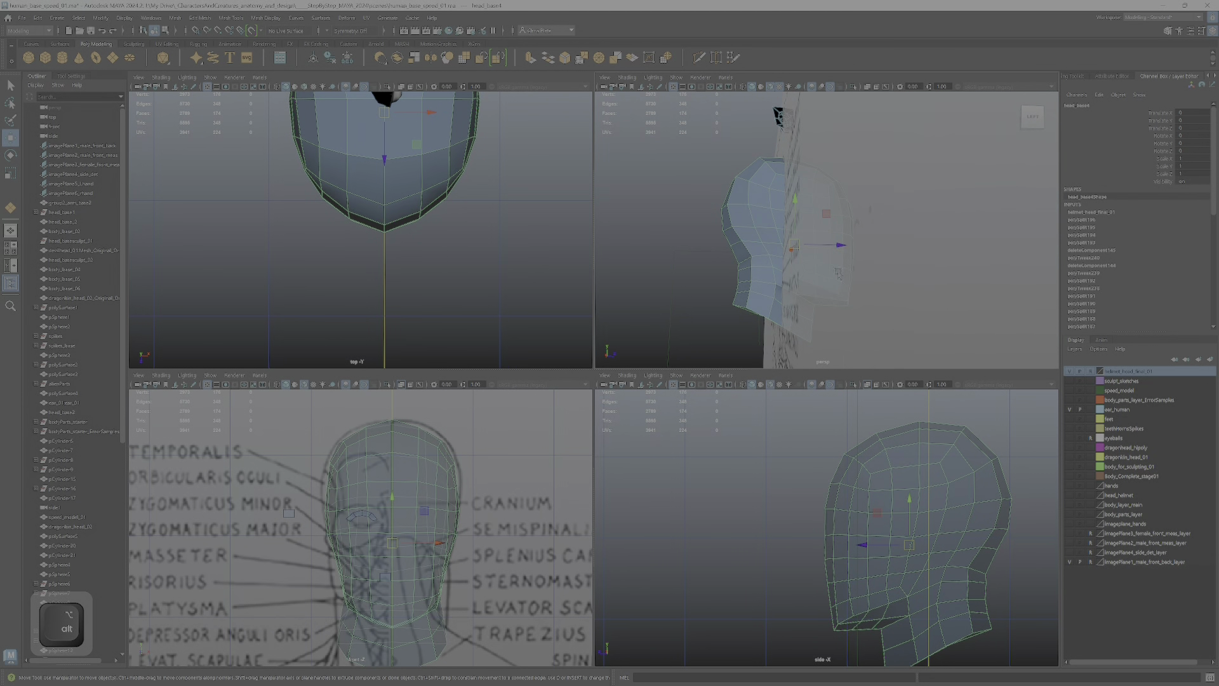
pyautogui.keyDown('alt'); pyautogui.moveTo(813, 317); pyautogui.dragTo(772, 203); pyautogui.keyUp('alt')
pyautogui.scroll(3, 778, 227)
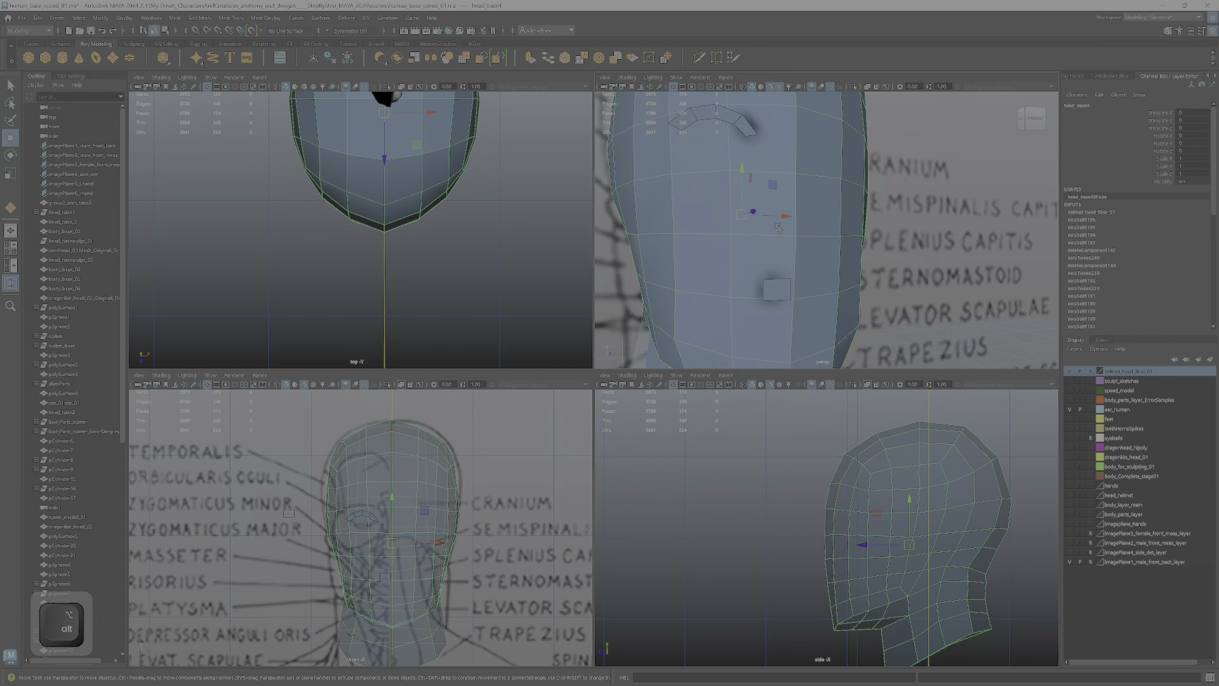
pyautogui.scroll(-3, 769, 273)
pyautogui.keyDown('alt'); pyautogui.moveTo(769, 273); pyautogui.dragTo(787, 247); pyautogui.keyUp('alt')
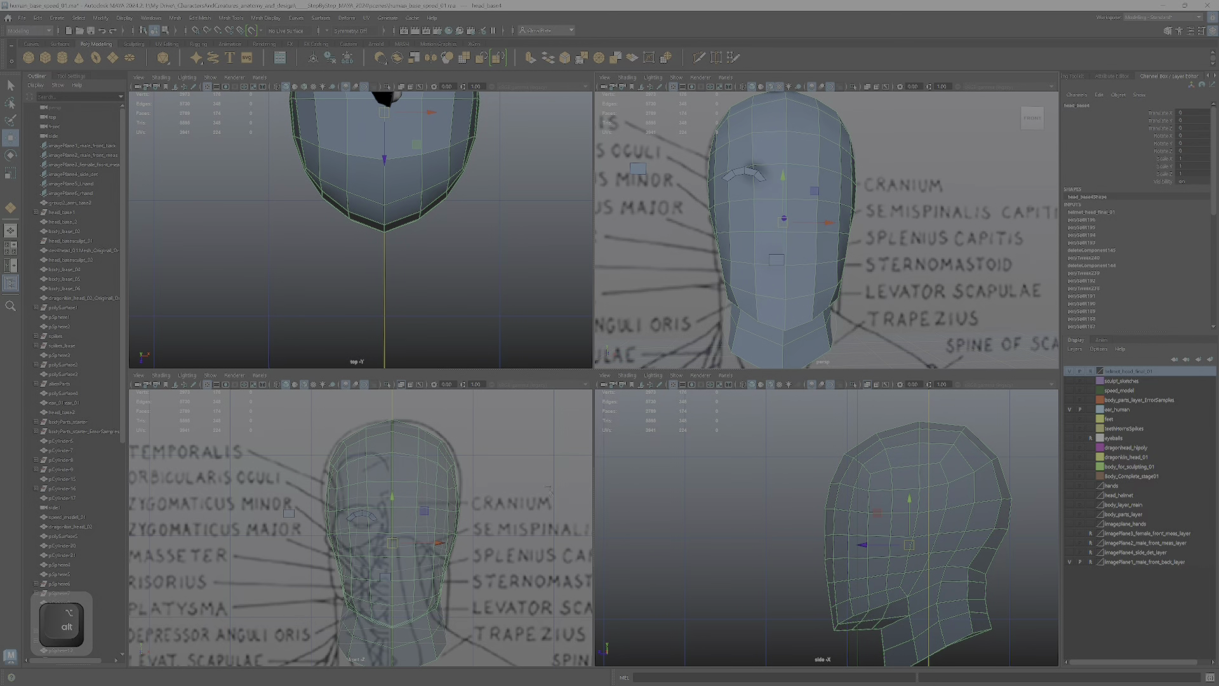
pyautogui.press('space')
pyautogui.scroll(5, 427, 239)
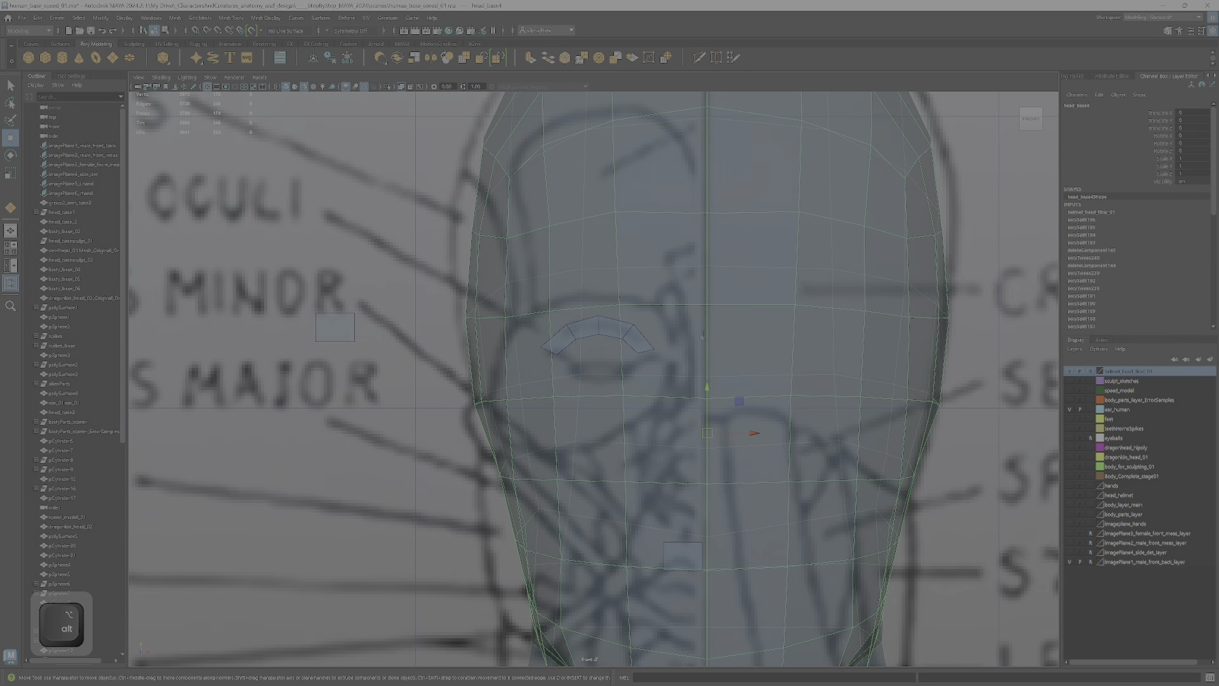
# - Select the eyelid strip's end edge at the outer eye corner and turn on multi-component selection
pyautogui.click(581, 327)
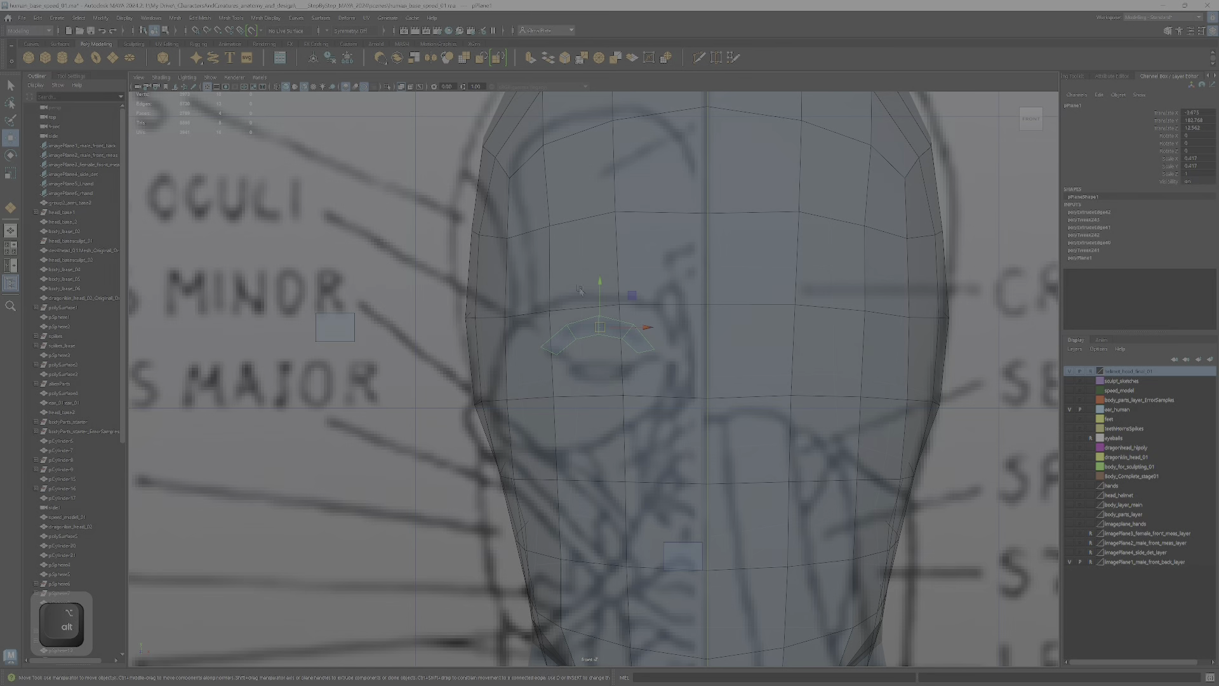
pyautogui.keyDown('alt'); pyautogui.scroll(1, 613, 320); pyautogui.keyUp('alt')
pyautogui.keyDown('alt'); pyautogui.moveTo(612, 321); pyautogui.dragTo(662, 277, button='middle'); pyautogui.keyUp('alt')
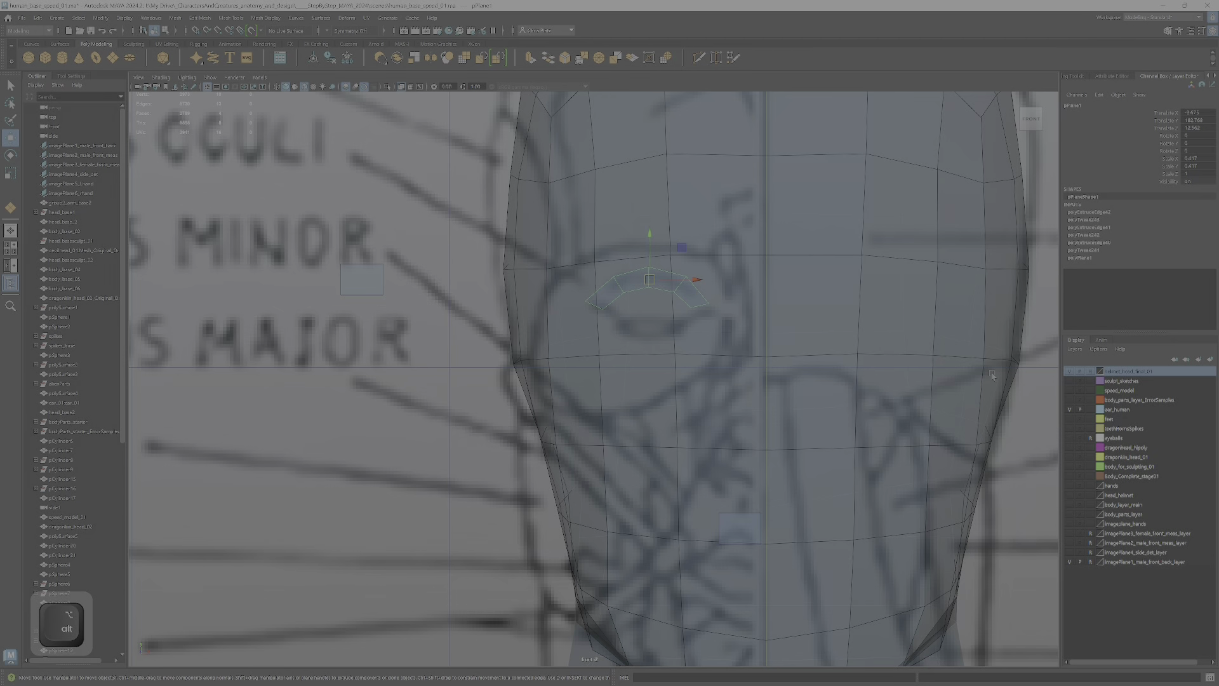
pyautogui.keyDown('alt'); pyautogui.moveTo(649, 320); pyautogui.dragTo(676, 292, button='right'); pyautogui.keyUp('alt')
pyautogui.keyDown('alt'); pyautogui.moveTo(676, 292); pyautogui.dragTo(717, 349, button='middle'); pyautogui.keyUp('alt')
pyautogui.keyDown('alt'); pyautogui.moveTo(716, 349); pyautogui.dragTo(763, 305, button='right'); pyautogui.keyUp('alt')
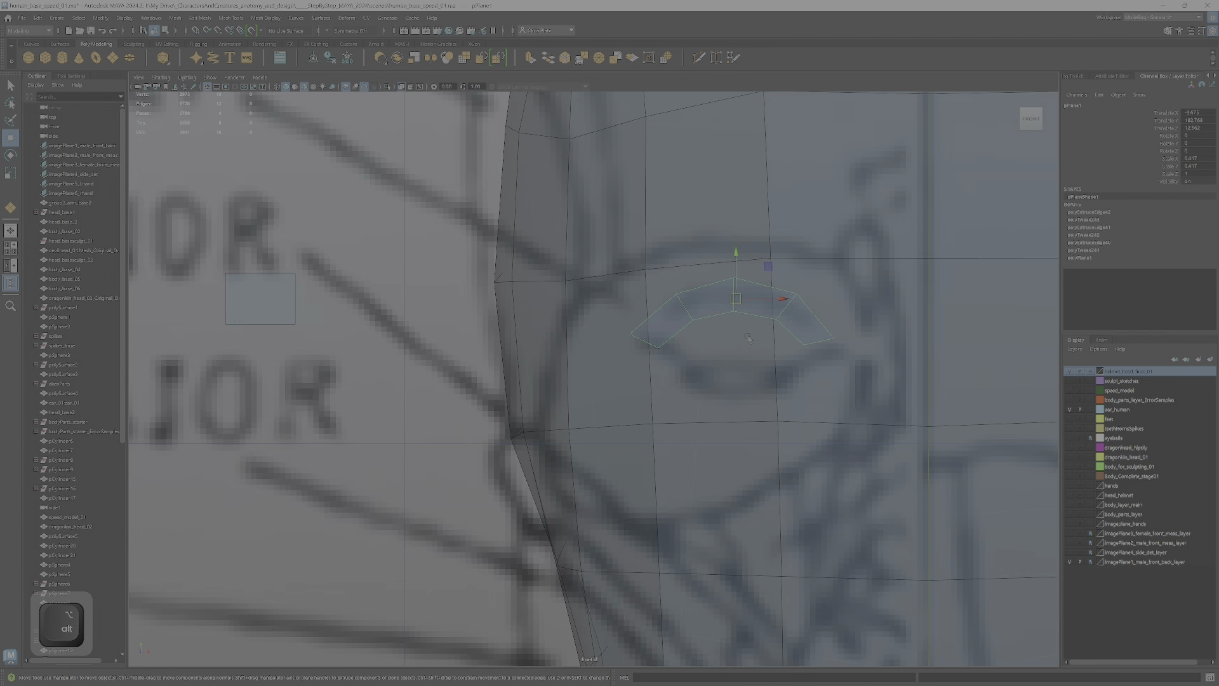
pyautogui.rightClick(770, 319)
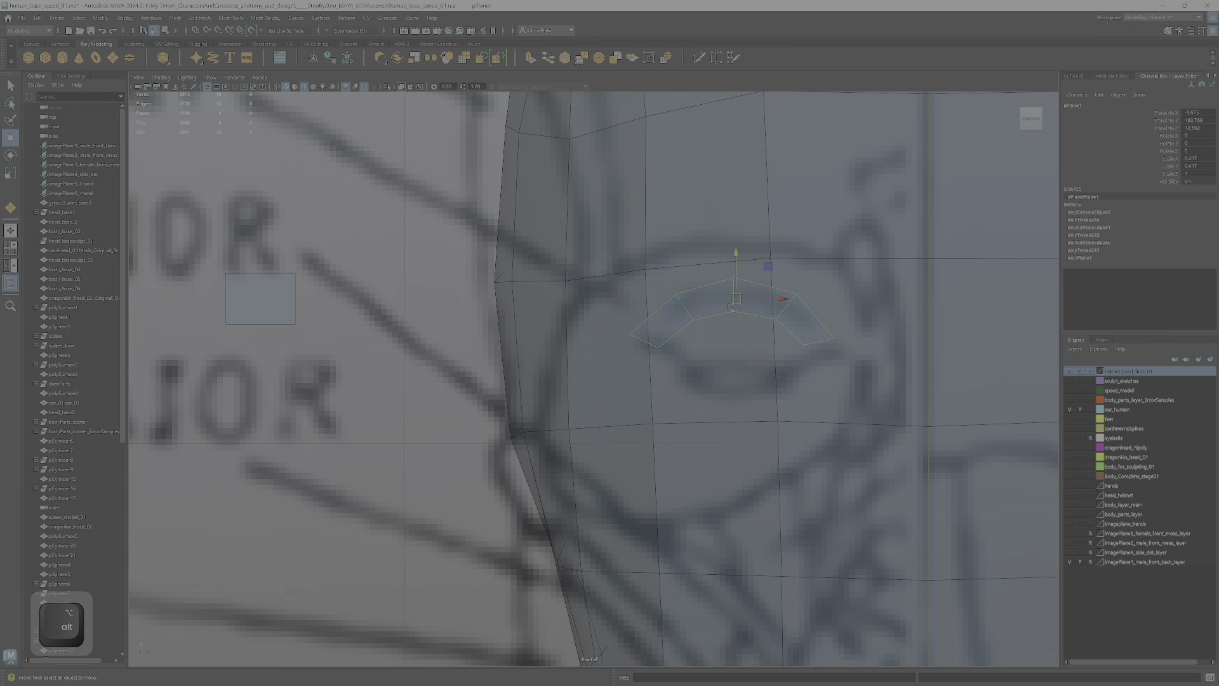
pyautogui.click(638, 339)
pyautogui.click(637, 337)
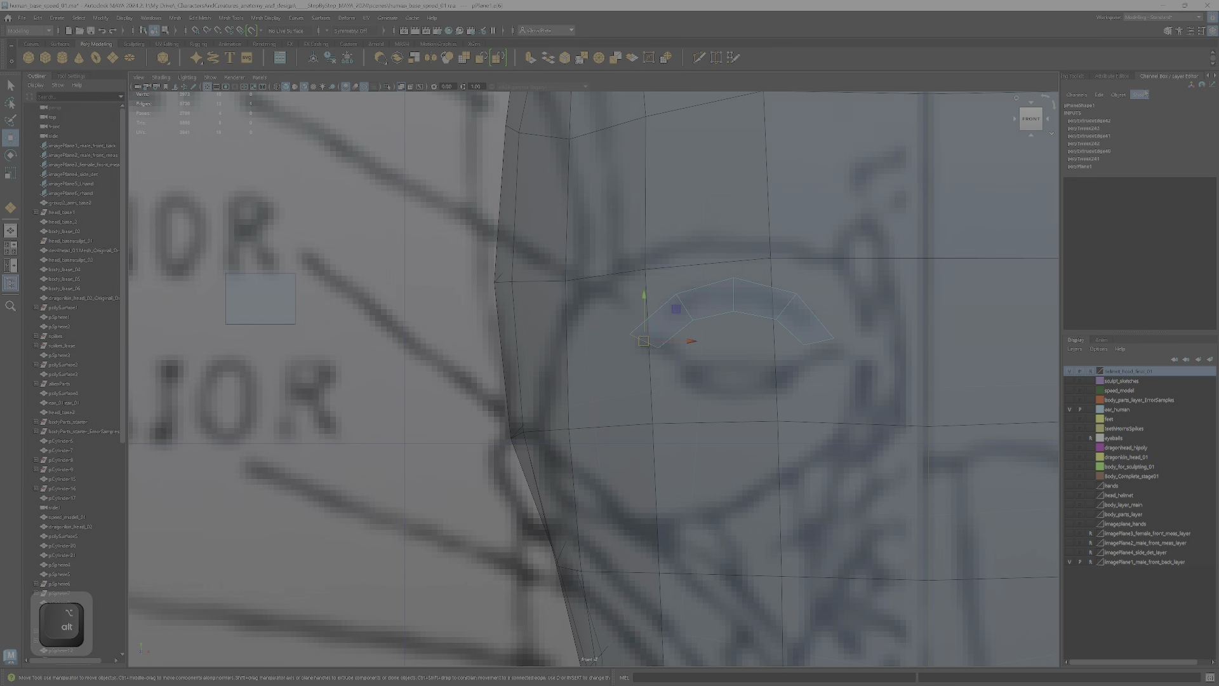
pyautogui.click(1167, 31)
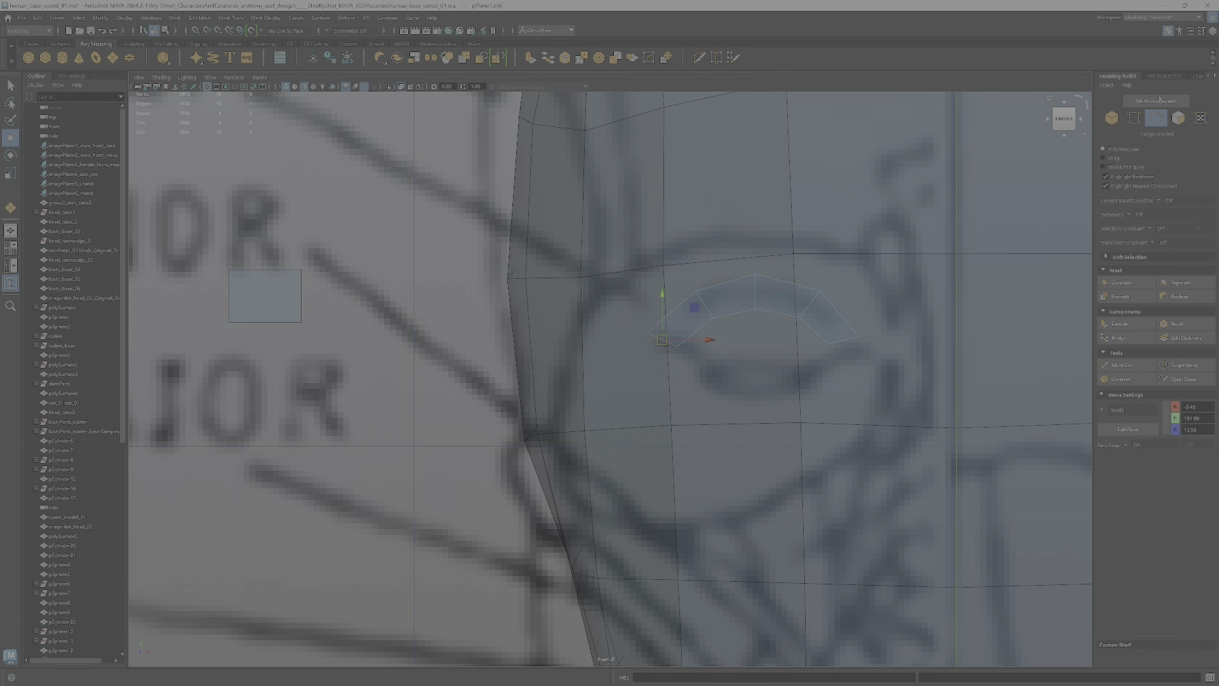
pyautogui.click(1161, 104)
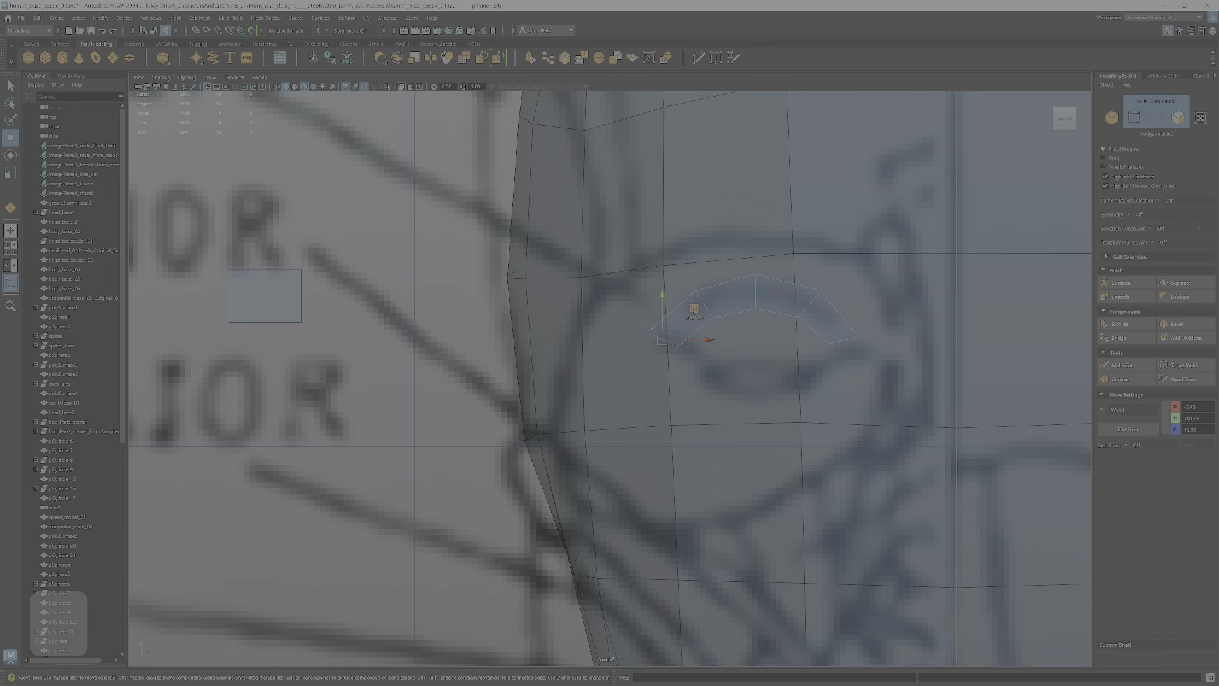
# - Extrude the outer end edge downward around the eye corner and angle the new face toward the lower eyelid
pyautogui.keyDown('shift'); pyautogui.moveTo(694, 308); pyautogui.dragTo(688, 364); pyautogui.keyUp('shift')
pyautogui.click(661, 366)
pyautogui.click(690, 379)
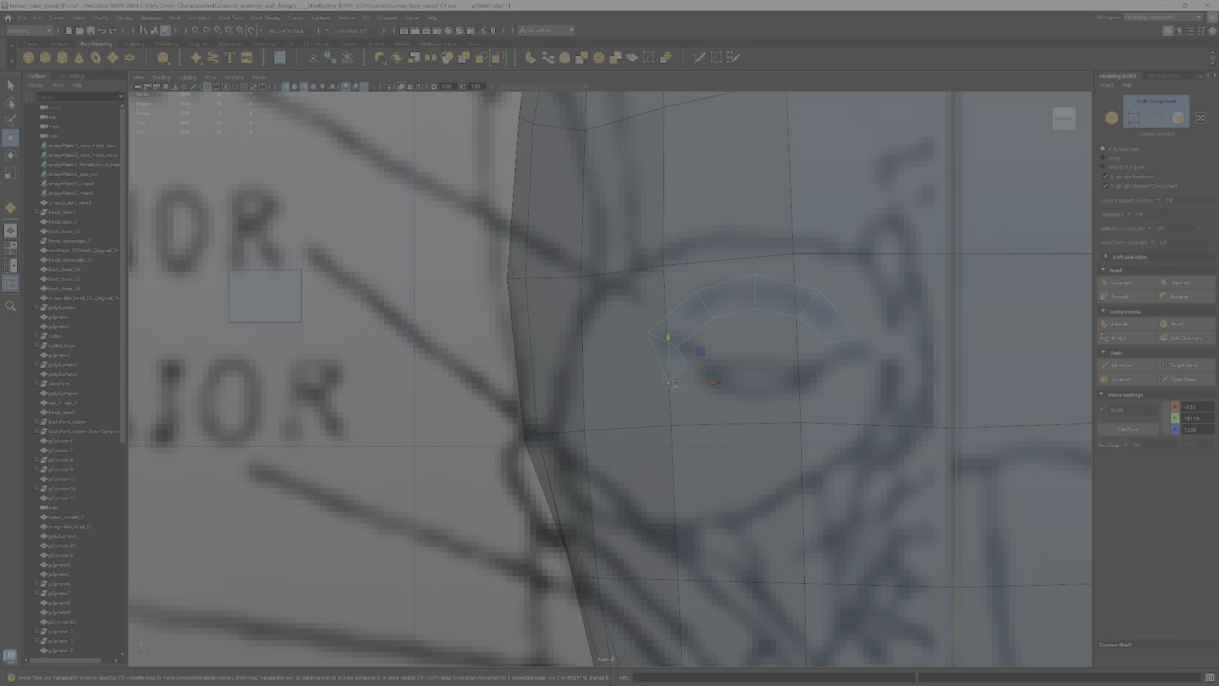
pyautogui.moveTo(691, 370); pyautogui.dragTo(693, 360)
# - Adjust the strip's first cross edge near the outer eye corner and pull the outermost corner vertex inward
pyautogui.click(709, 308)
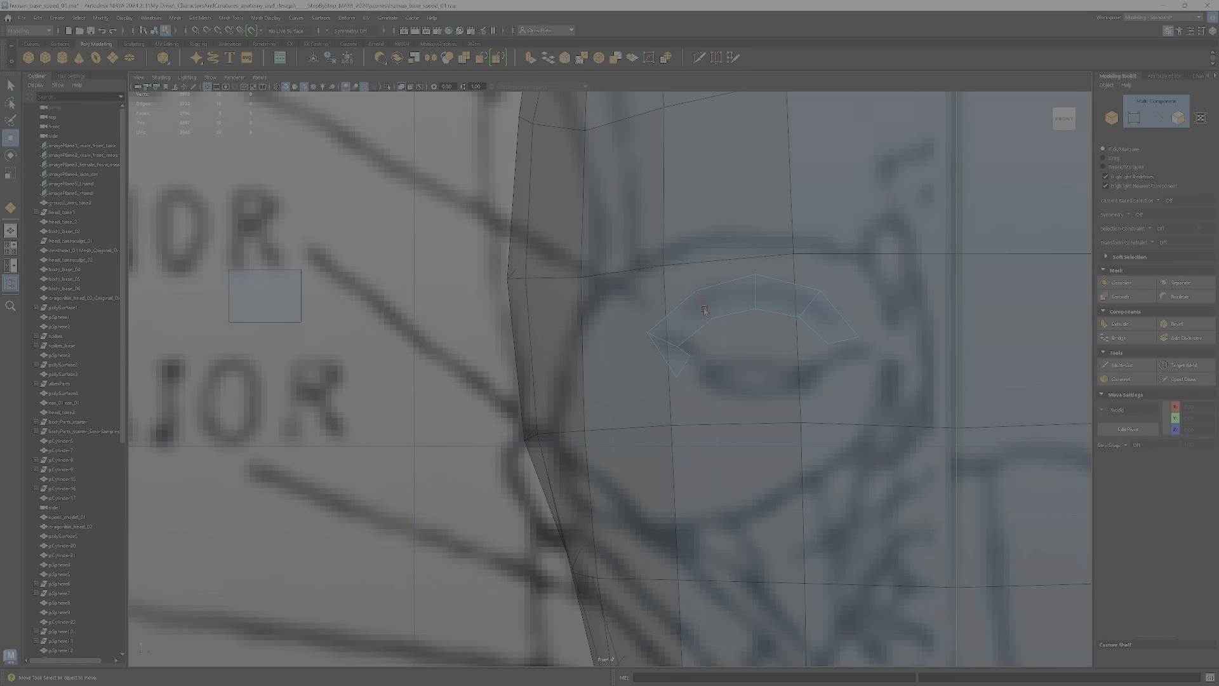
pyautogui.moveTo(706, 308); pyautogui.dragTo(698, 312)
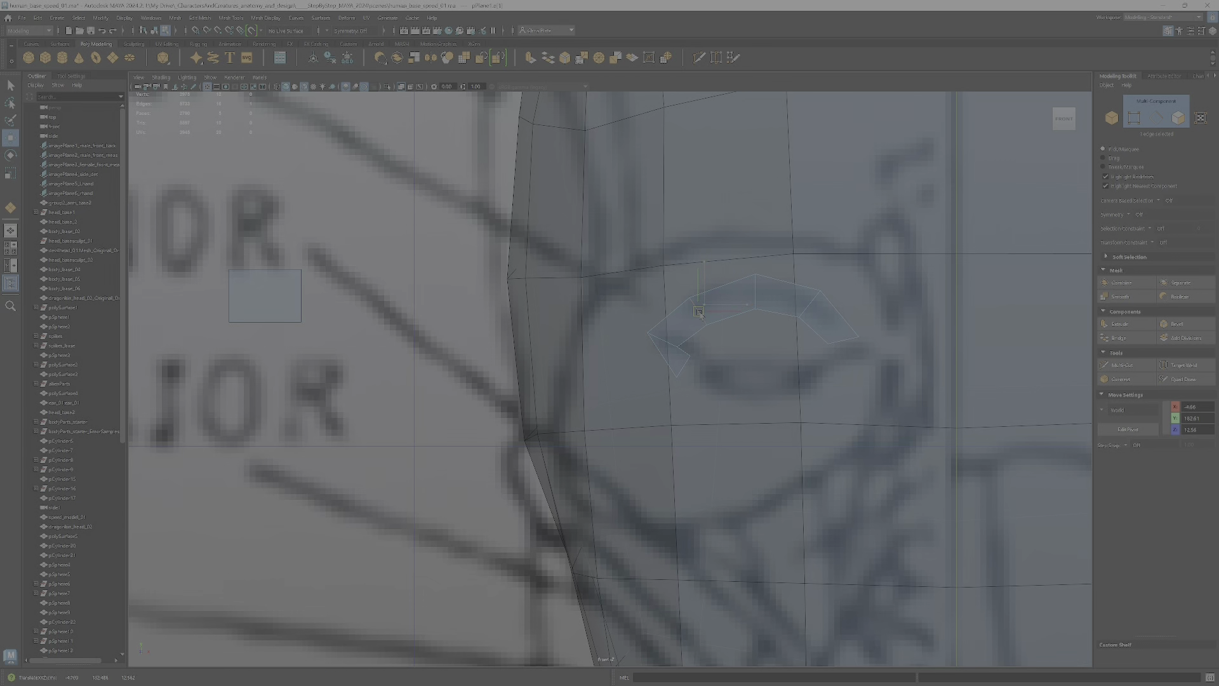
pyautogui.click(648, 332)
pyautogui.click(648, 332)
pyautogui.moveTo(648, 332); pyautogui.dragTo(659, 346)
# - Tighten the upper eyelid's top outline by lowering its edge and moving the inner-side upper vertex down and outward
pyautogui.click(707, 296)
pyautogui.moveTo(725, 296); pyautogui.dragTo(722, 300)
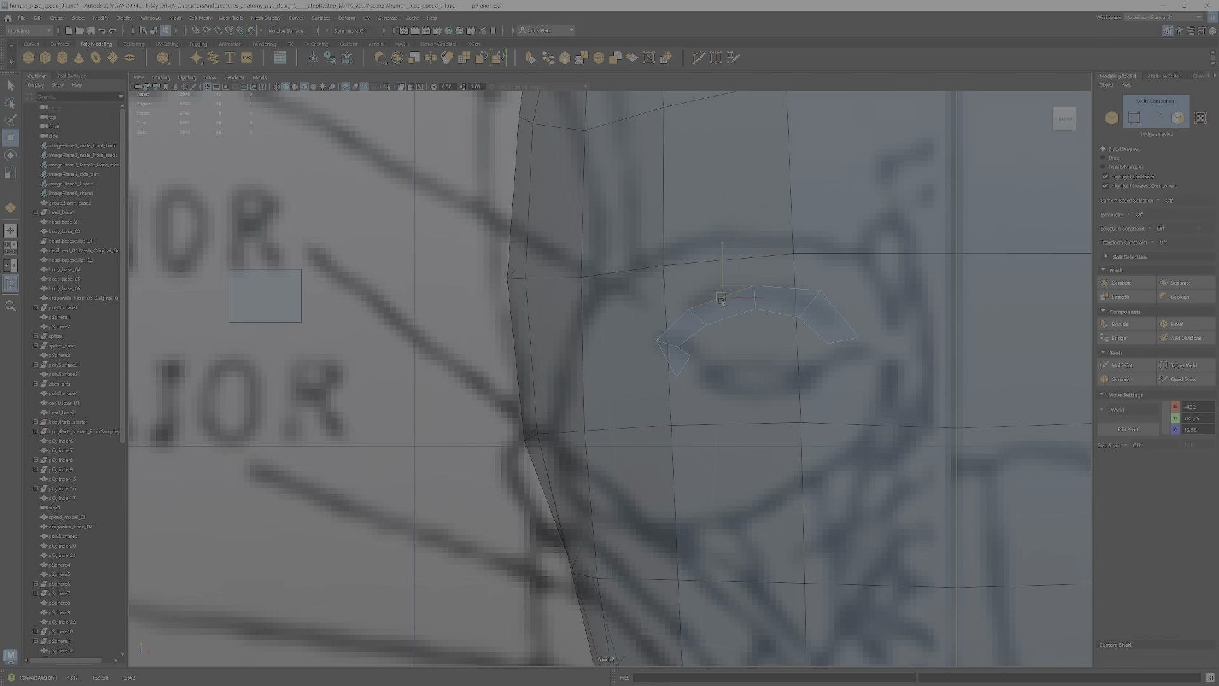
pyautogui.click(754, 286)
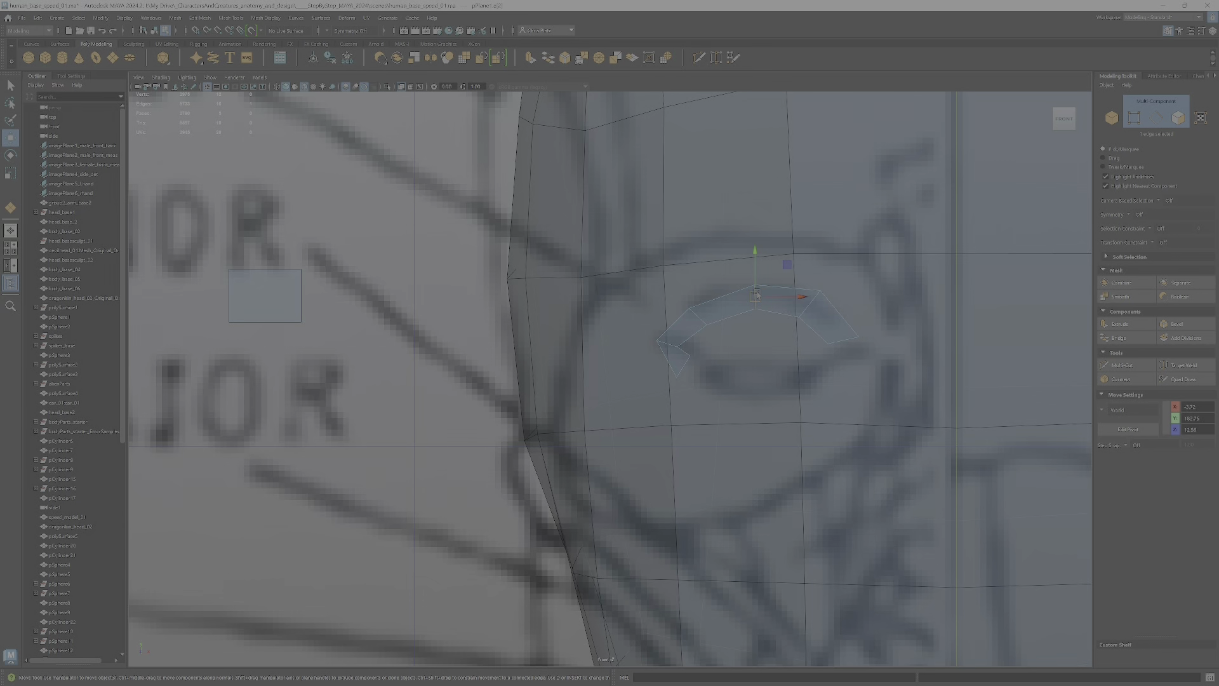
pyautogui.click(822, 293)
pyautogui.moveTo(821, 292); pyautogui.dragTo(813, 300)
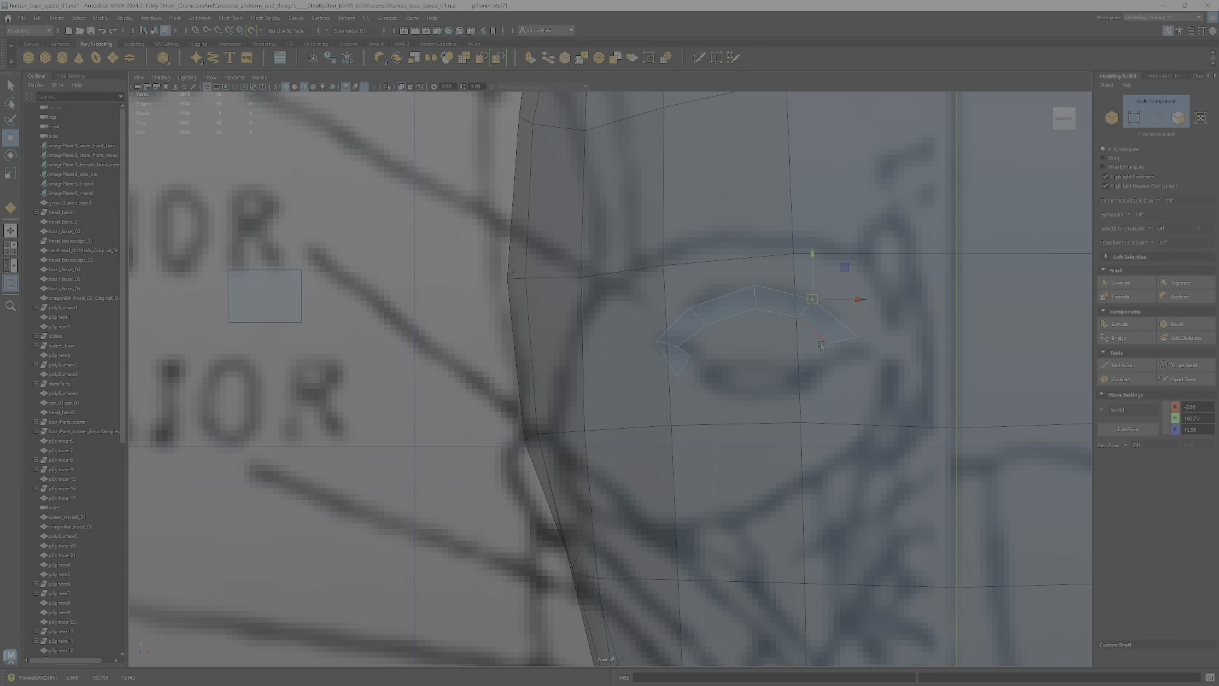
# - Move the extruded end edge toward the lower eyelid and save the scene, accepting the student version notice
pyautogui.click(686, 370)
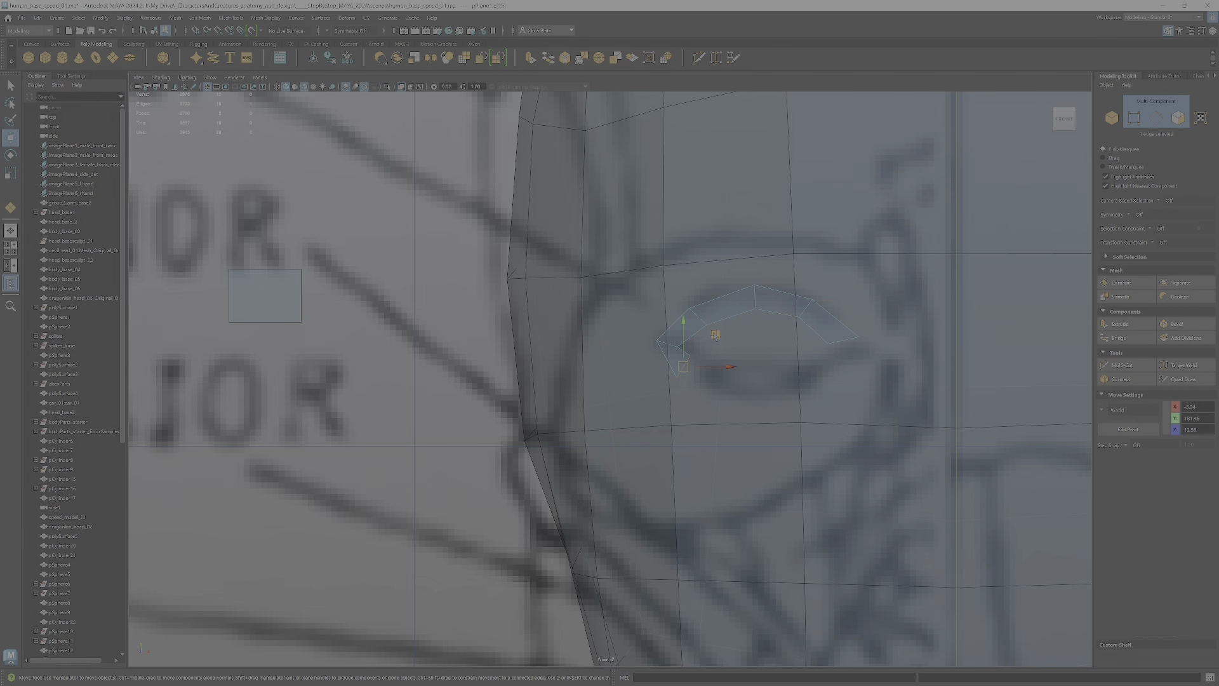
pyautogui.moveTo(714, 335); pyautogui.dragTo(725, 343)
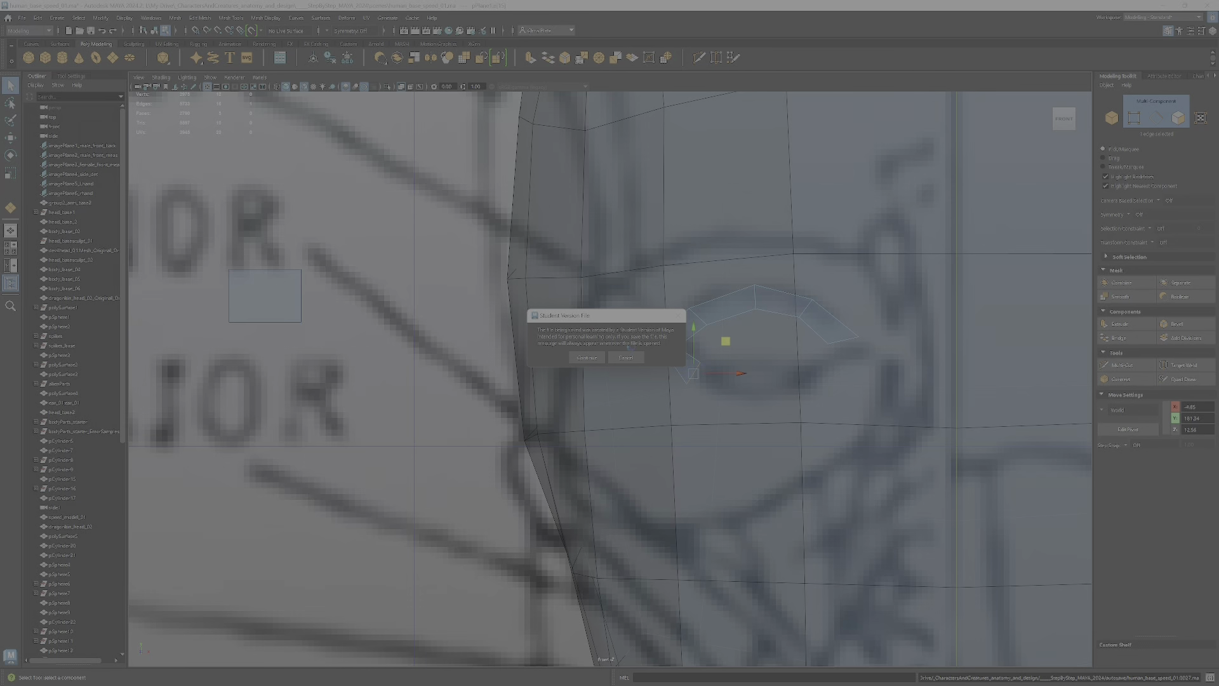
pyautogui.click(586, 358)
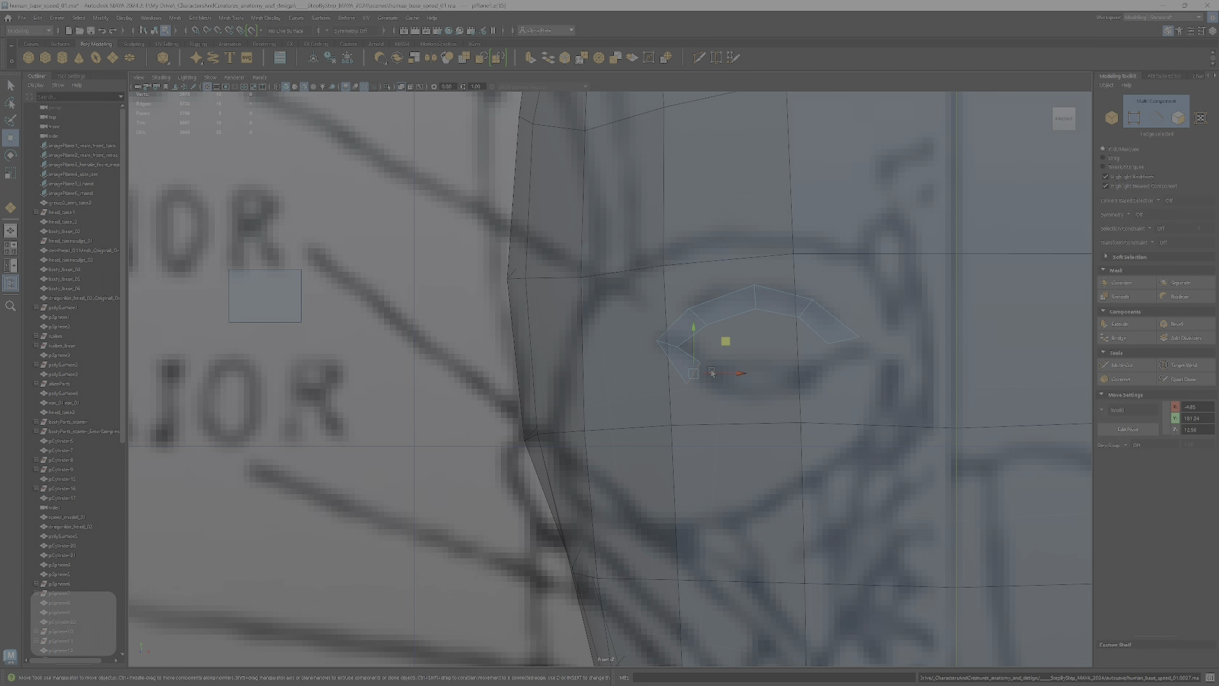
# - Extrude the end edge to the middle of the lower eyelid, straighten it vertically and lower it slightly
pyautogui.keyDown('shift'); pyautogui.moveTo(711, 373); pyautogui.dragTo(772, 376); pyautogui.keyUp('shift')
pyautogui.press('r')
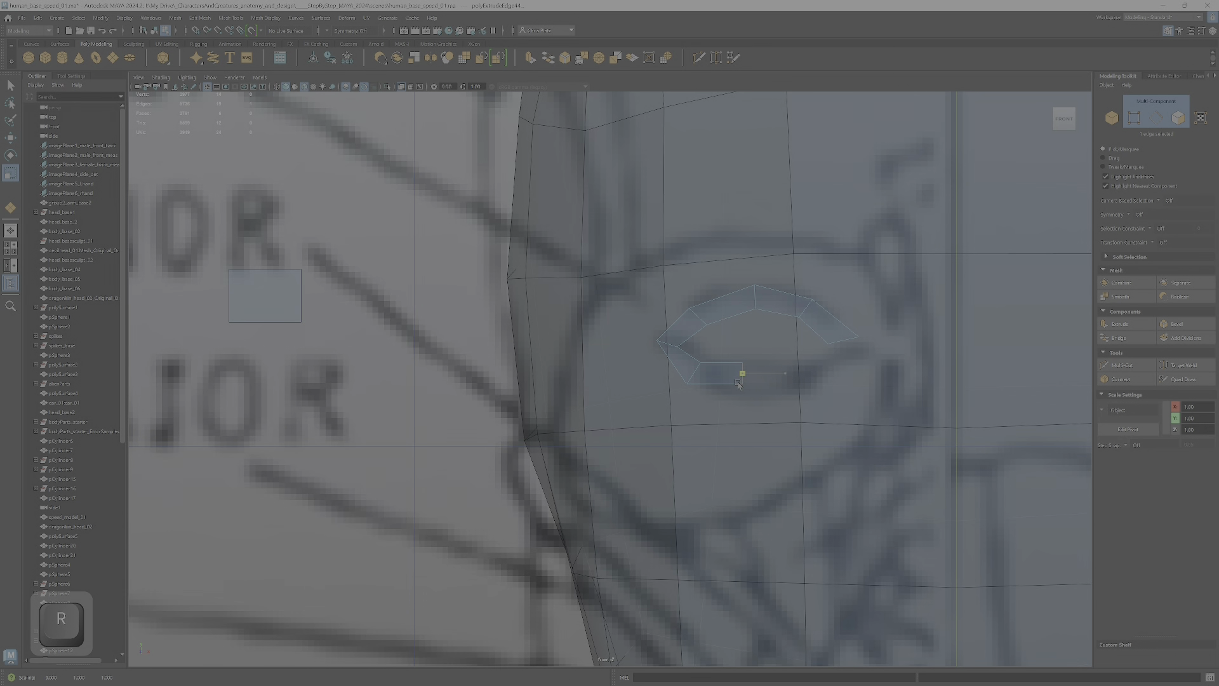
pyautogui.press('w')
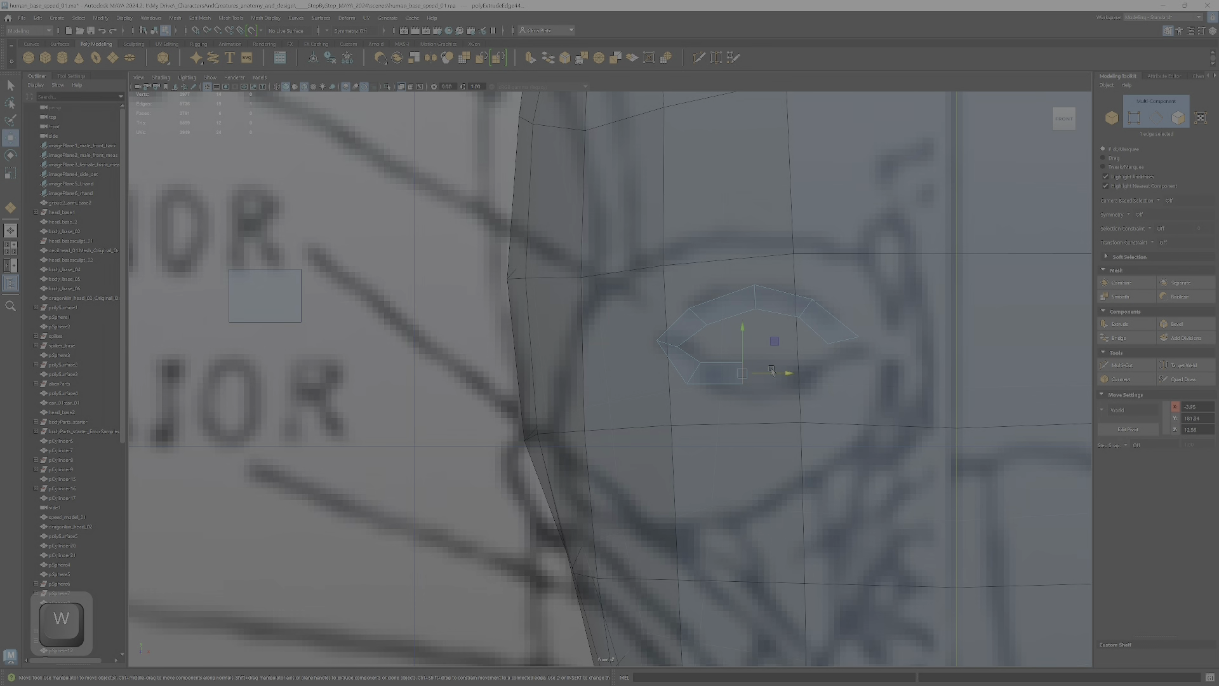
pyautogui.moveTo(776, 341); pyautogui.dragTo(790, 346)
# - Switch to vertex selection and reposition the strip's inner vertices around the outer eye corner
pyautogui.moveTo(713, 372); pyautogui.dragTo(664, 367, button='right')
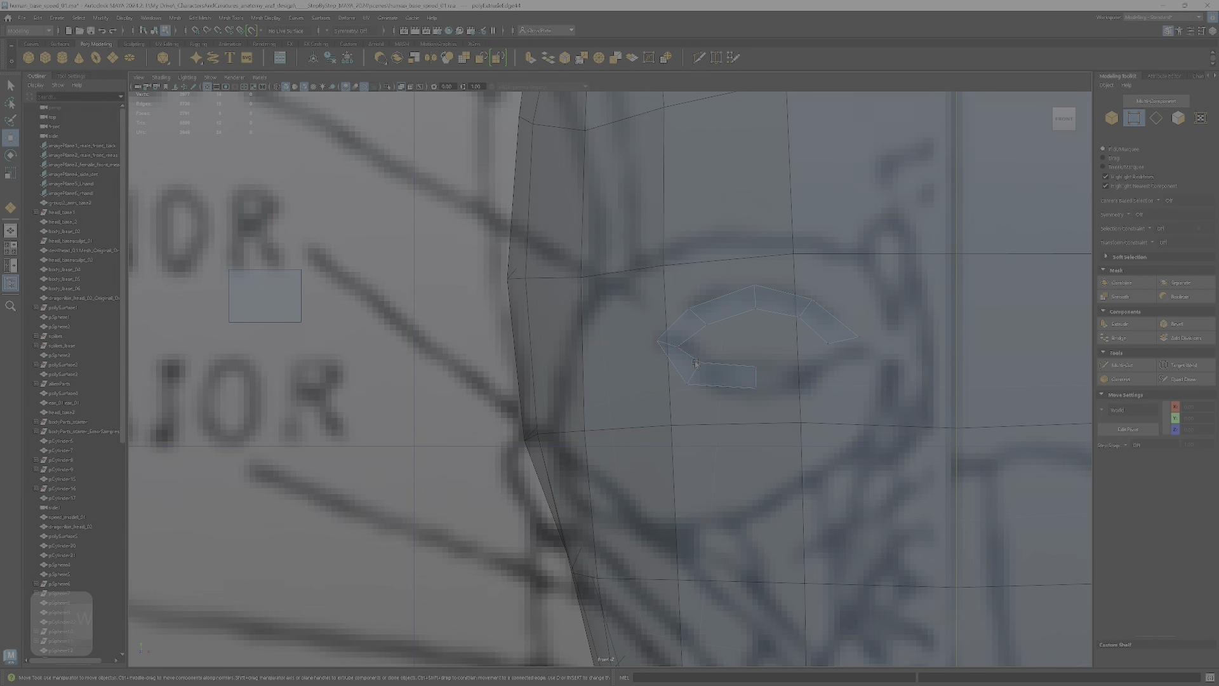
pyautogui.click(702, 360)
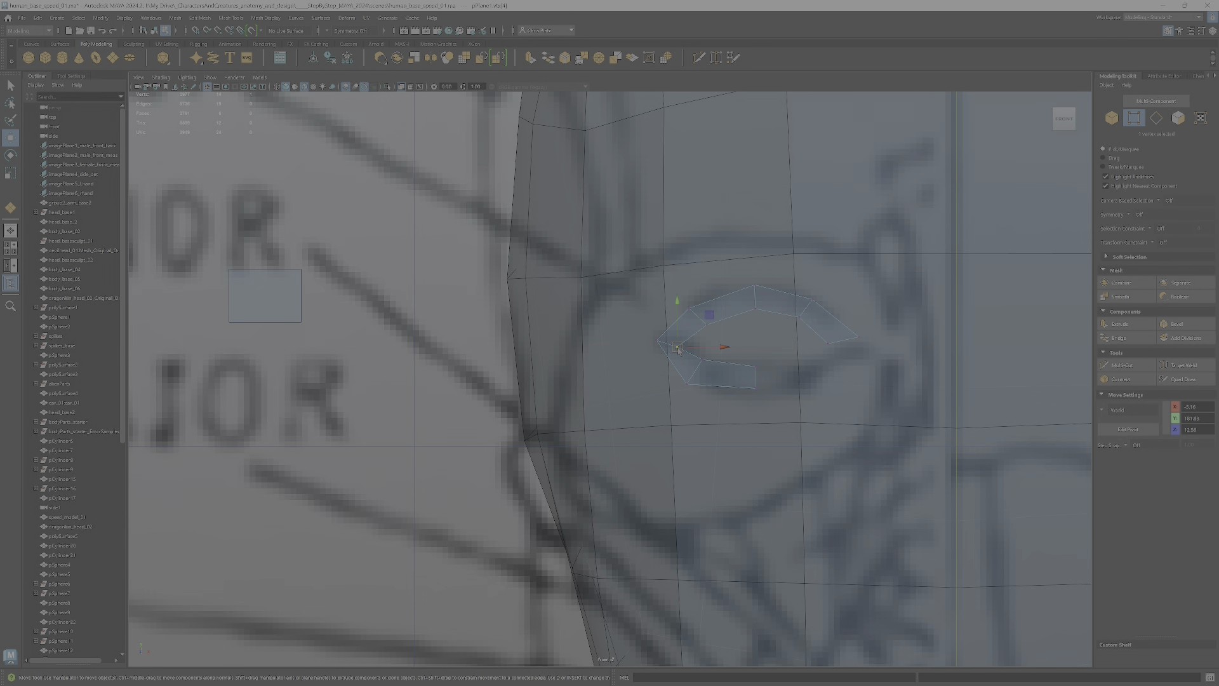
pyautogui.moveTo(702, 360); pyautogui.dragTo(683, 345)
# - Extrude the lower eyelid's end edge toward the inner eye corner and raise it slightly to follow the lid curve
pyautogui.moveTo(765, 379); pyautogui.dragTo(766, 353, button='right')
pyautogui.click(756, 380)
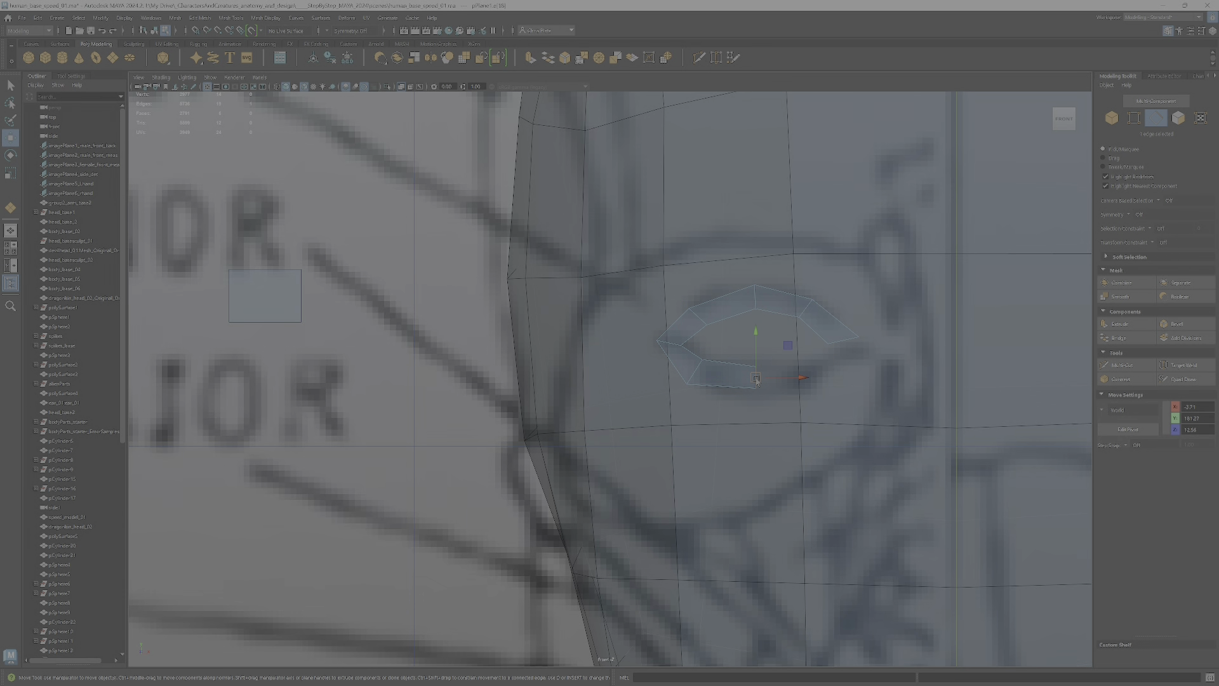
pyautogui.press('F7')
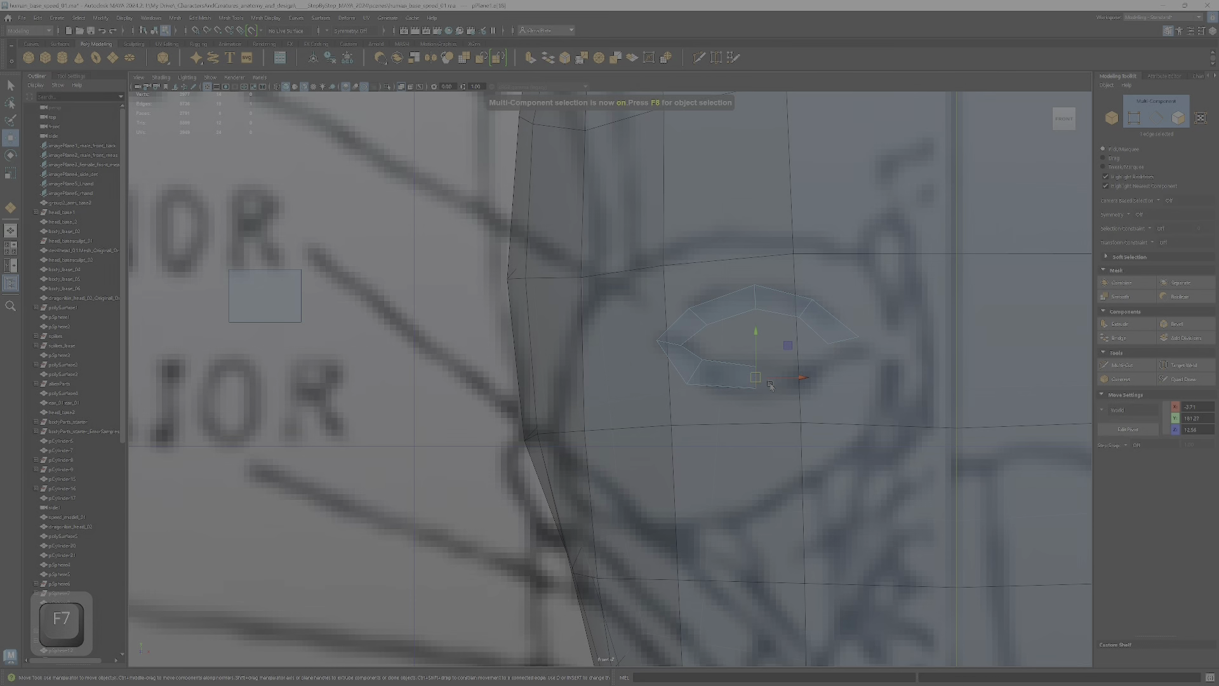
pyautogui.keyDown('shift'); pyautogui.moveTo(772, 384); pyautogui.dragTo(820, 383); pyautogui.keyUp('shift')
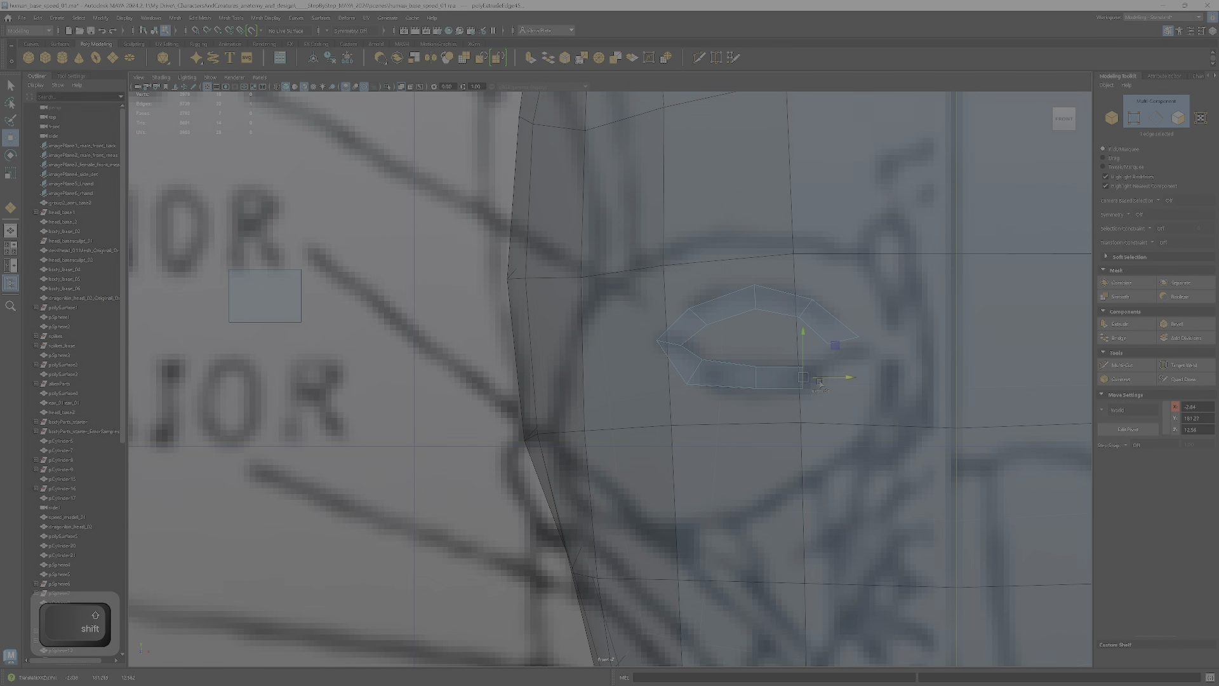
pyautogui.press('e')
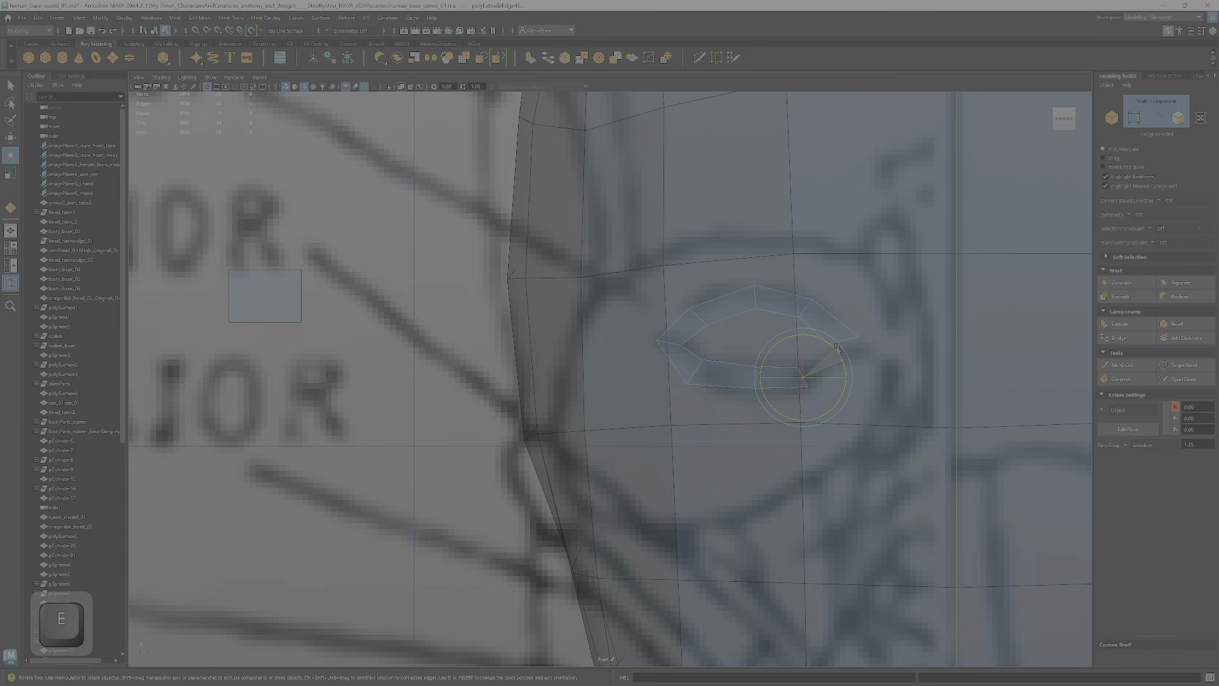
pyautogui.press('w')
pyautogui.moveTo(835, 350); pyautogui.dragTo(838, 346)
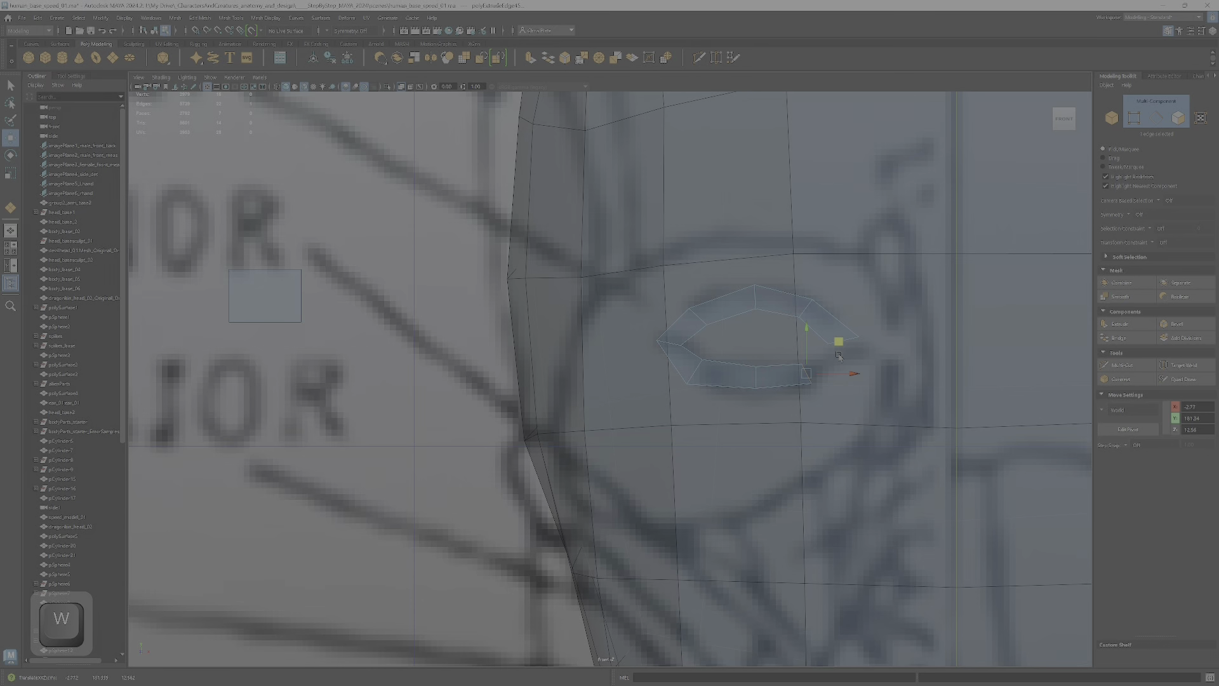
# - Bridge the two open end edges at the inner eye corner to close the eyelid loop
pyautogui.scroll(1, 842, 352)
pyautogui.moveTo(875, 338); pyautogui.dragTo(874, 307, button='right')
pyautogui.click(865, 337)
pyautogui.keyDown('ctrl'); pyautogui.keyDown('shift'); pyautogui.click(824, 376); pyautogui.keyUp('shift'); pyautogui.keyUp('ctrl')
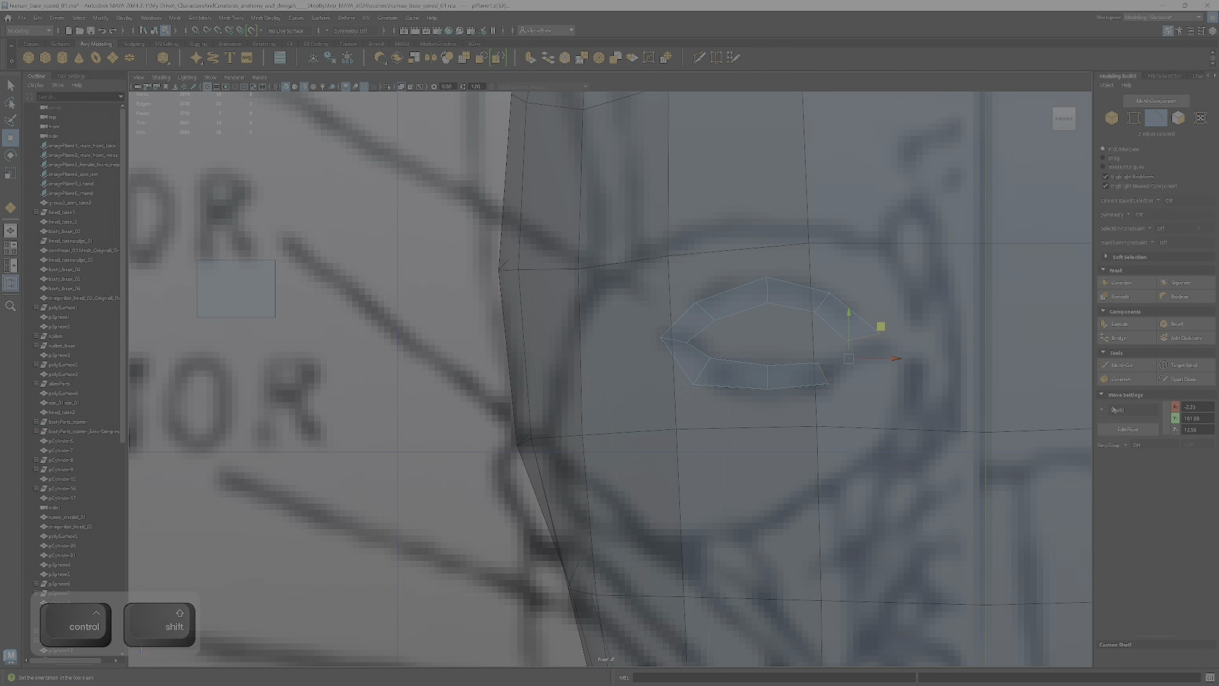
pyautogui.click(1127, 338)
# - Switch to vertex selection, lower the inner eye corner vertex slightly inward and nudge the lower outer lid vertices
pyautogui.rightClick(831, 349)
pyautogui.click(784, 346)
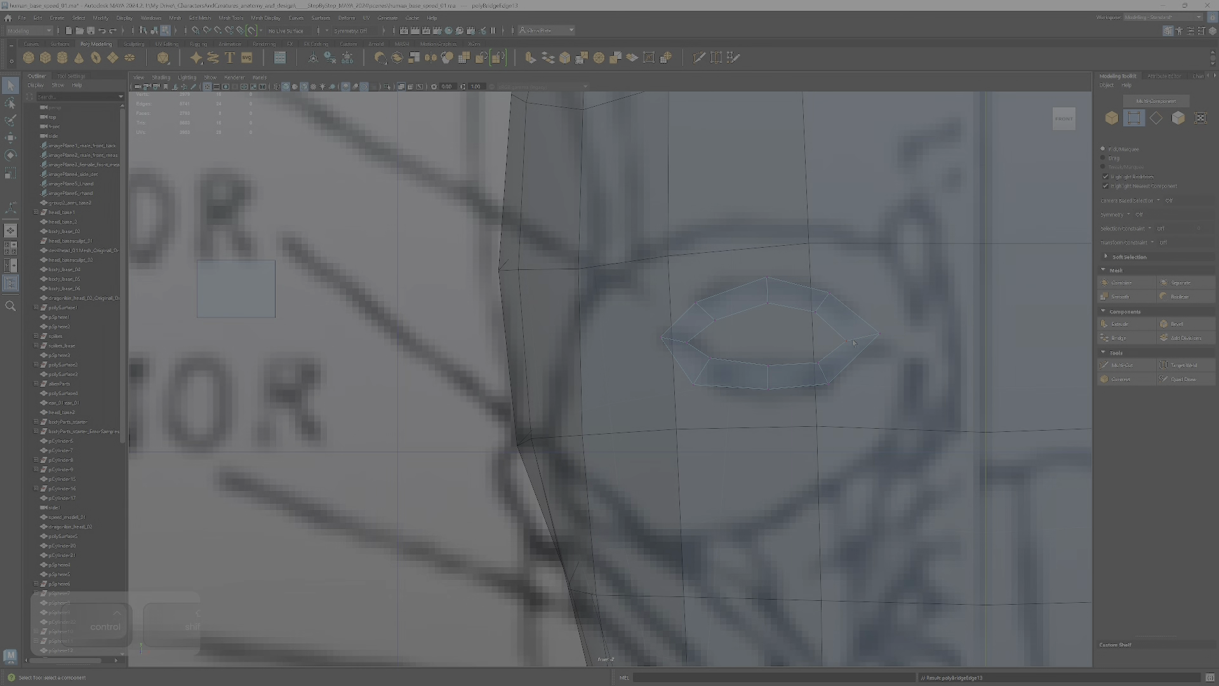
pyautogui.click(880, 335)
pyautogui.press('w')
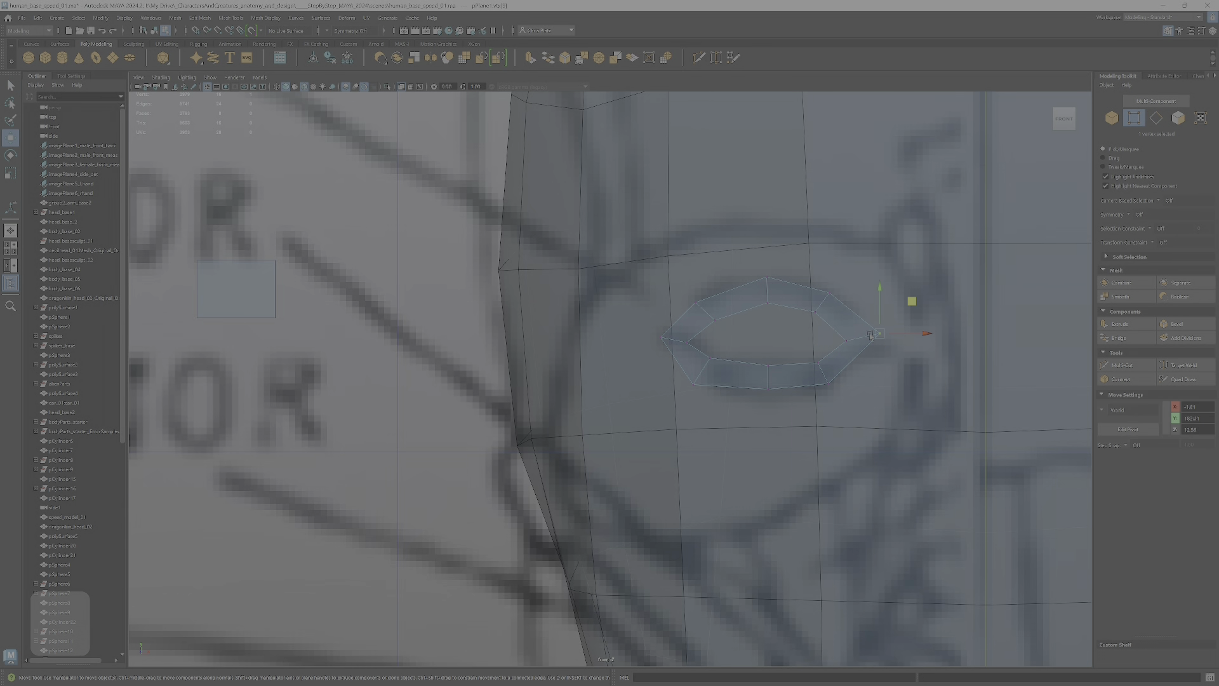
pyautogui.moveTo(911, 299); pyautogui.dragTo(901, 315)
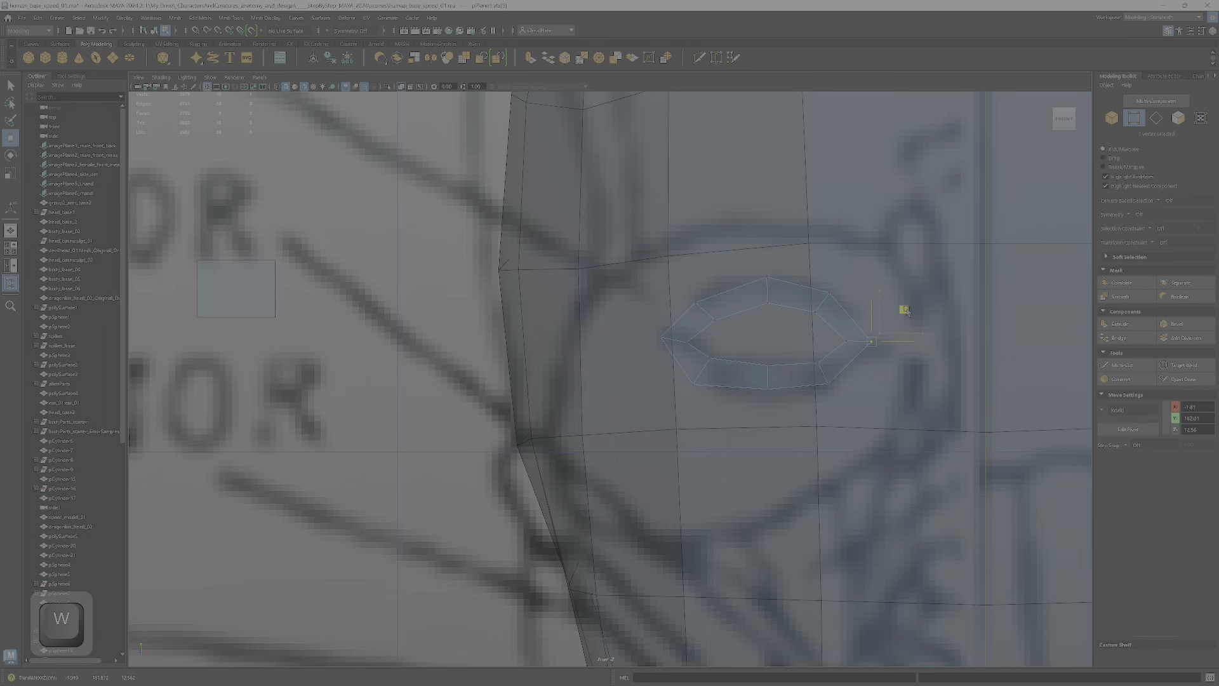
pyautogui.scroll(-2, 807, 340)
pyautogui.moveTo(656, 361); pyautogui.dragTo(691, 386)
pyautogui.moveTo(703, 344); pyautogui.dragTo(706, 344)
pyautogui.scroll(-1, 708, 349)
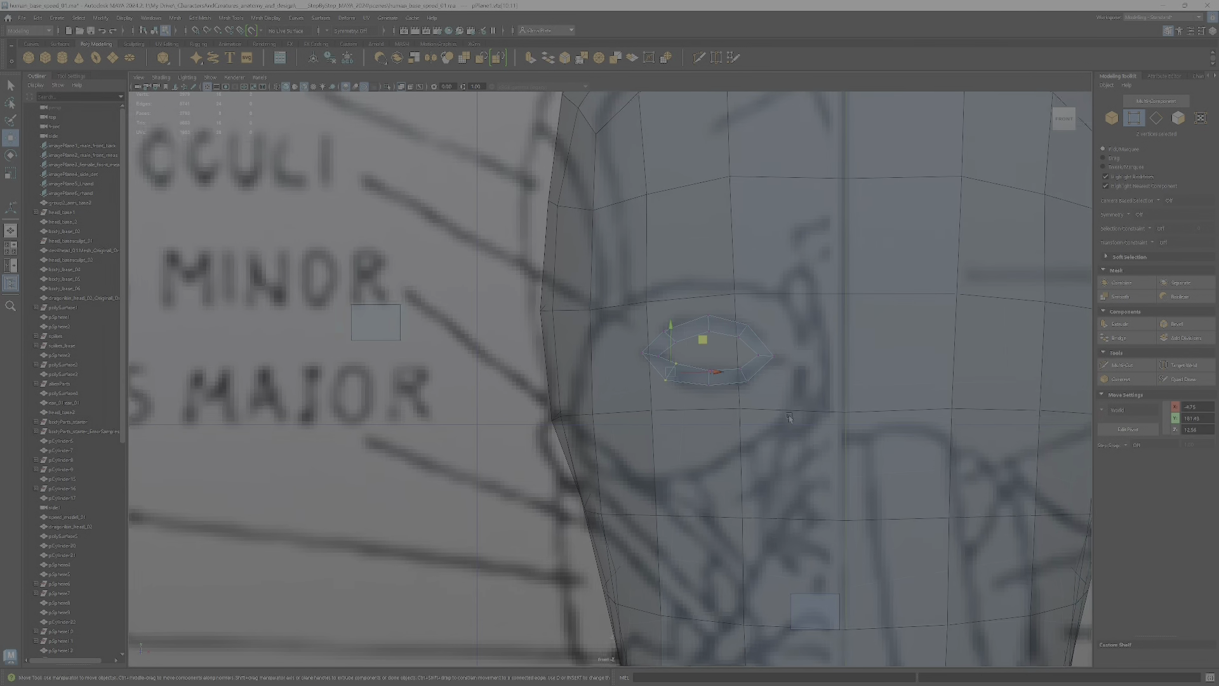
# - Hide the imagePlane1_male_front_back_layer so the reference drawing is off the front view
pyautogui.keyDown('alt'); pyautogui.moveTo(813, 614); pyautogui.dragTo(785, 390, button='middle'); pyautogui.keyUp('alt')
pyautogui.click(785, 391)
pyautogui.keyDown('alt'); pyautogui.moveTo(785, 390); pyautogui.dragTo(994, 195, button='right'); pyautogui.keyUp('alt')
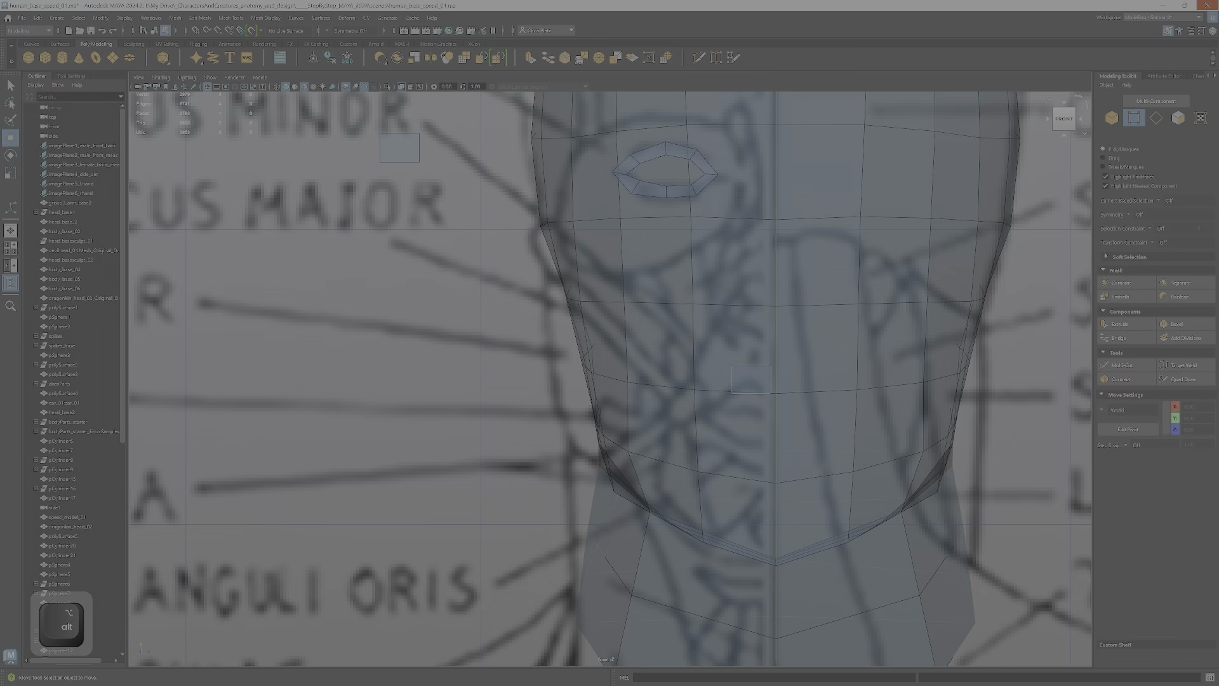
pyautogui.click(1212, 31)
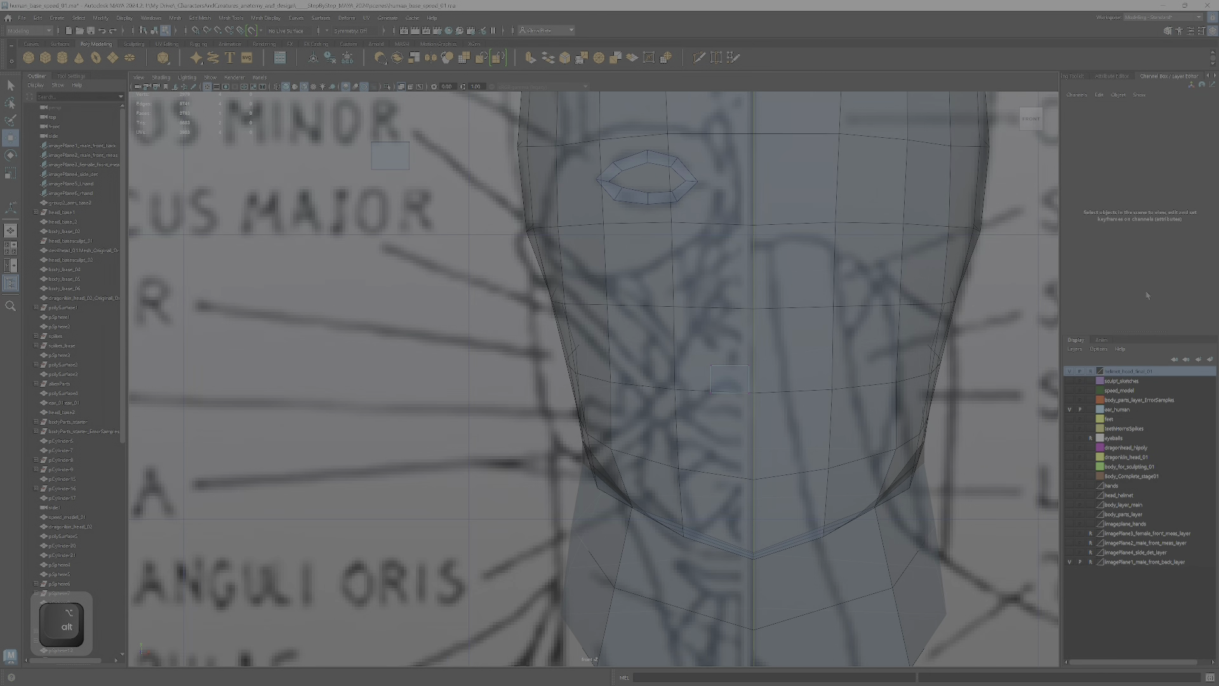
pyautogui.click(1071, 562)
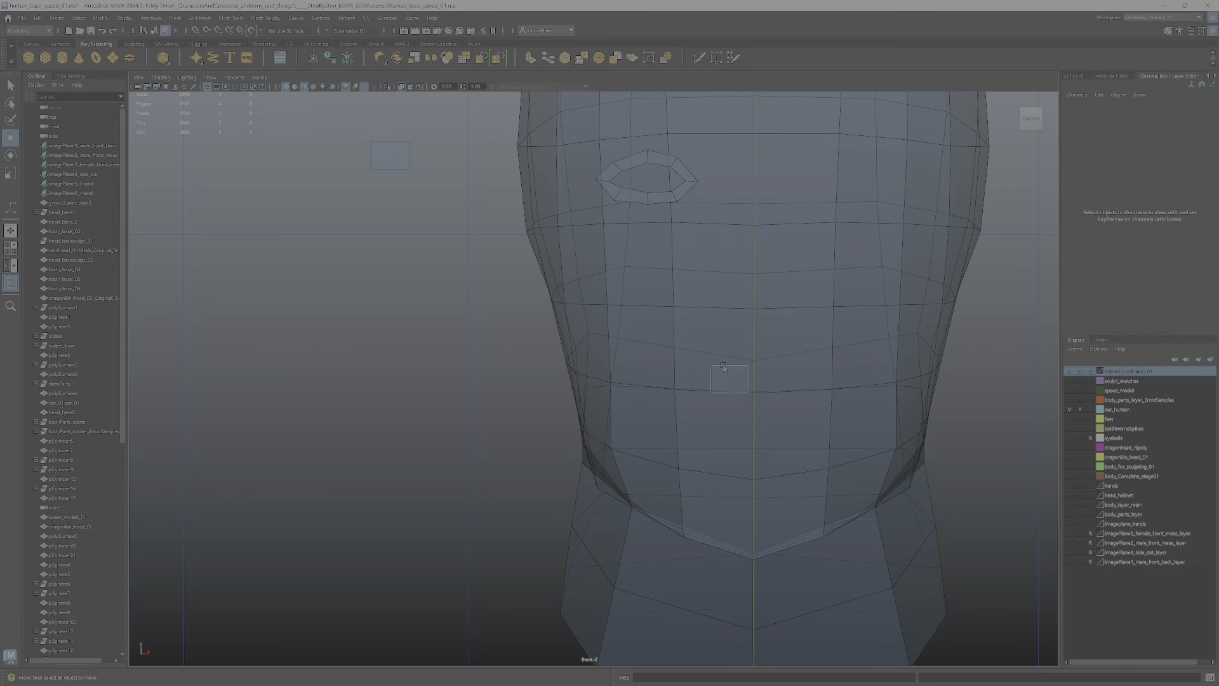
# - Switch to vertex selection and lower the centre-side vertices of the small plane at the mouth so it slants
pyautogui.scroll(4, 724, 369)
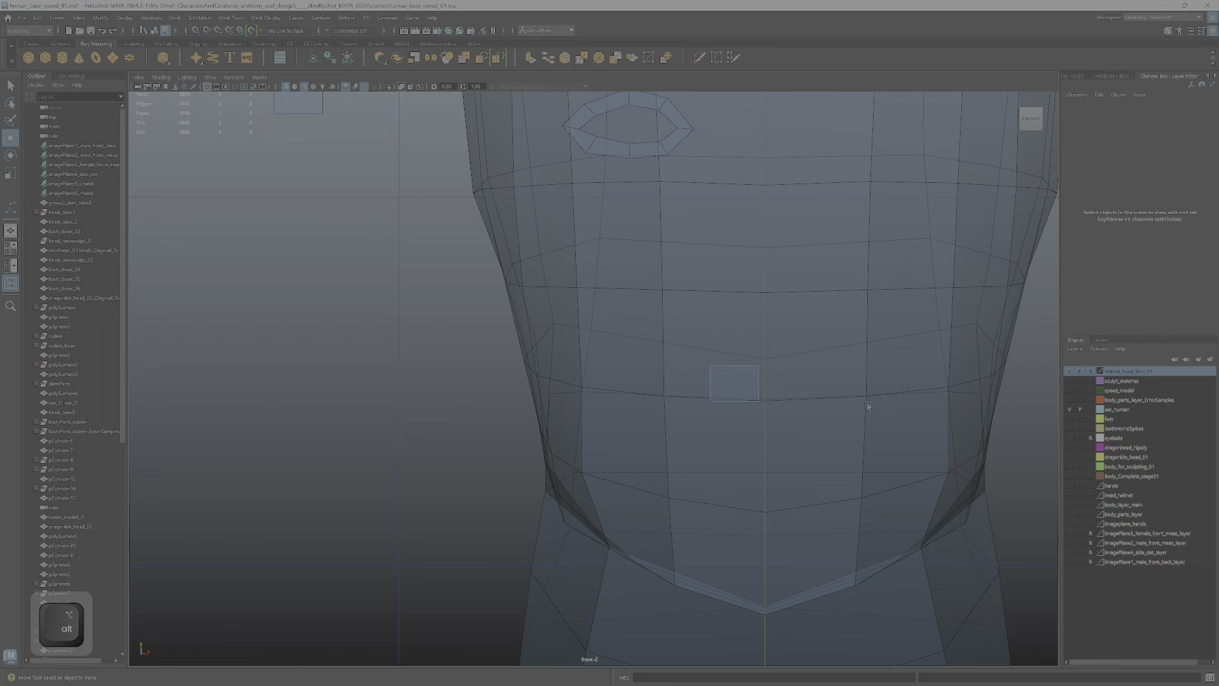
pyautogui.scroll(4, 764, 405)
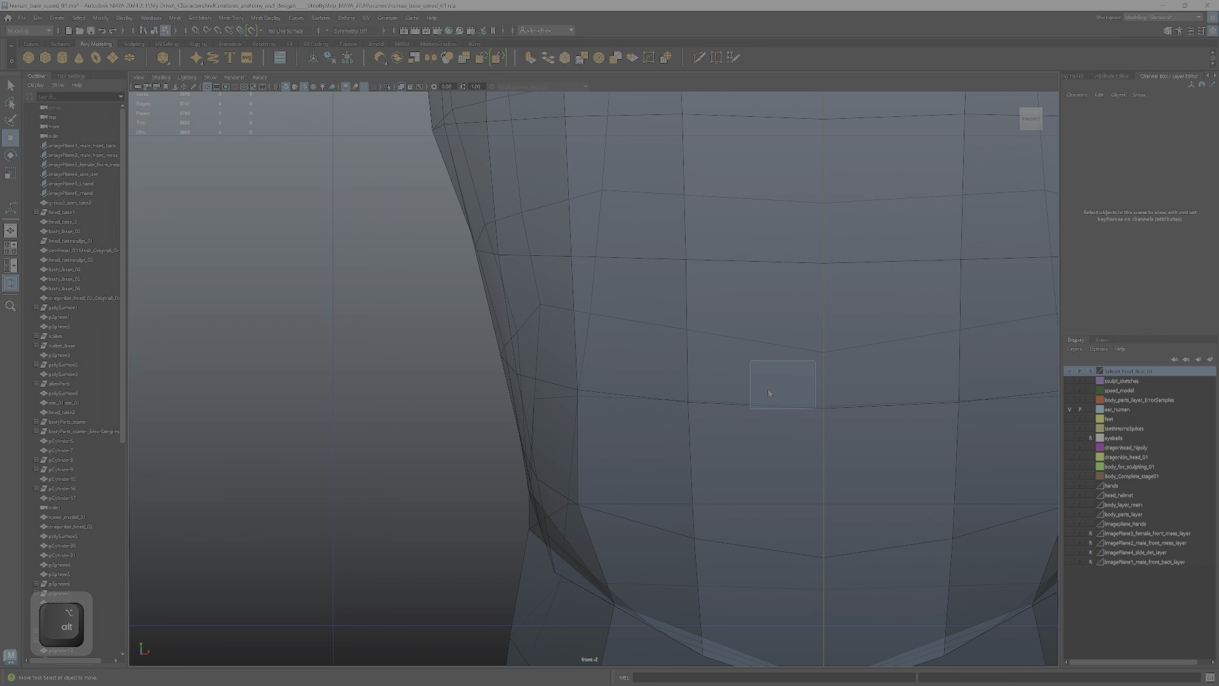
pyautogui.moveTo(768, 393); pyautogui.dragTo(769, 360, button='right')
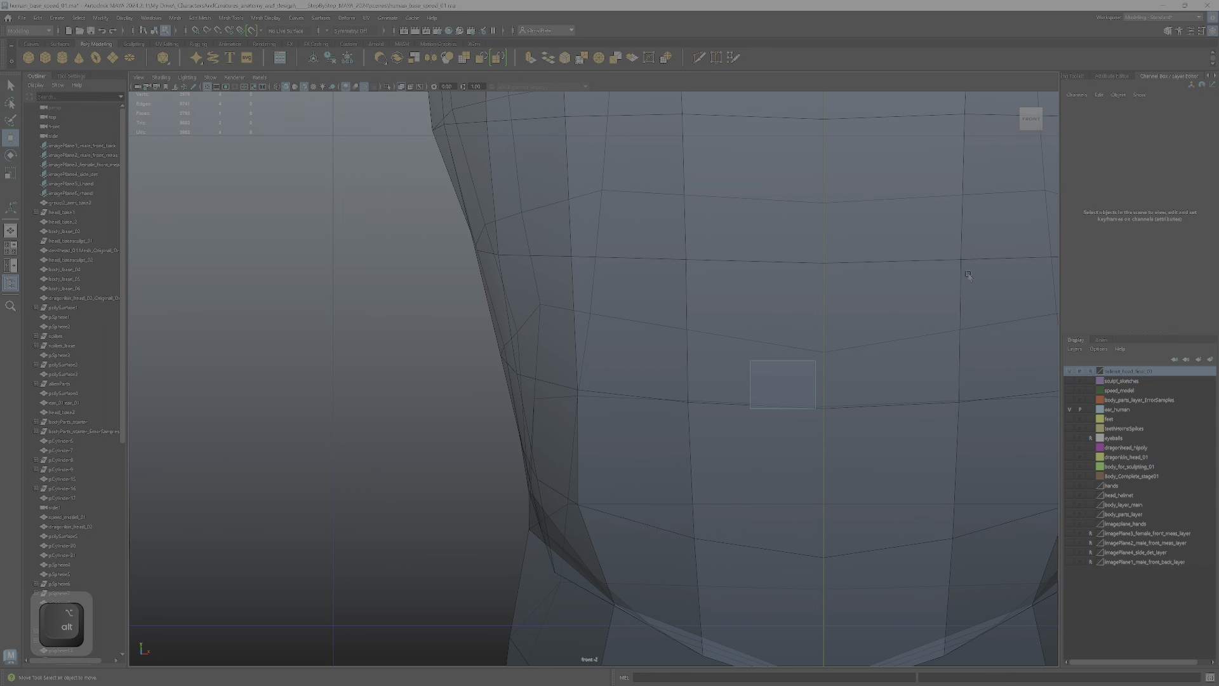
pyautogui.click(1168, 30)
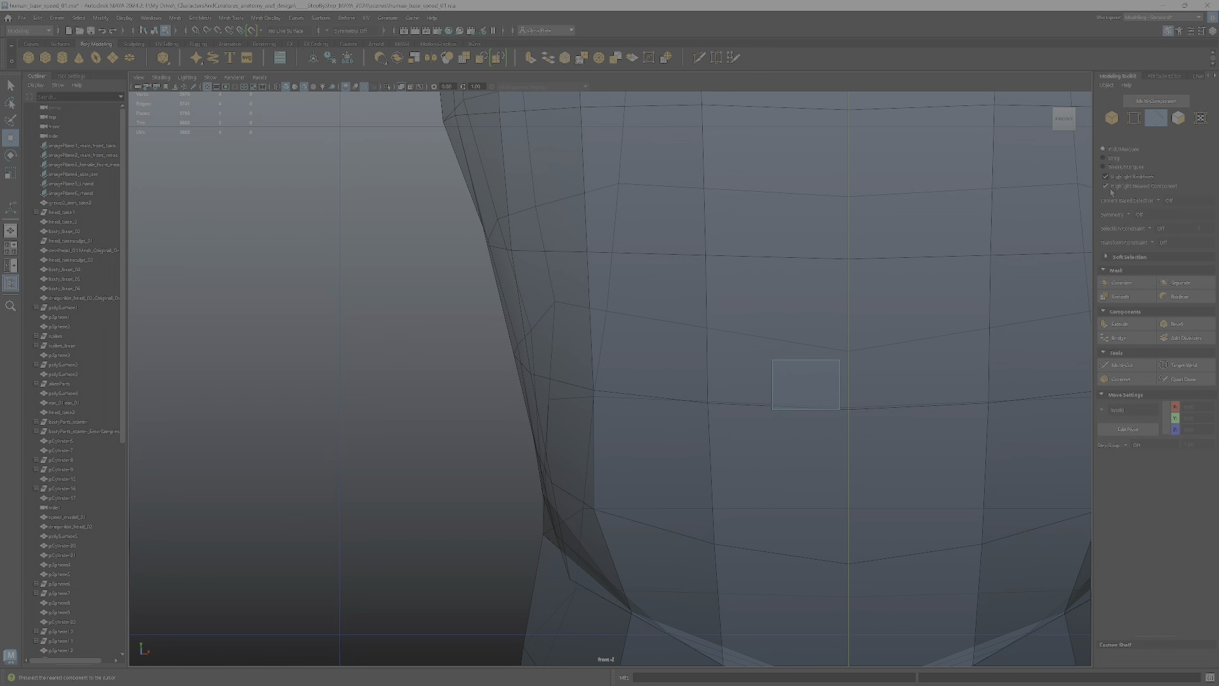
pyautogui.press('F7')
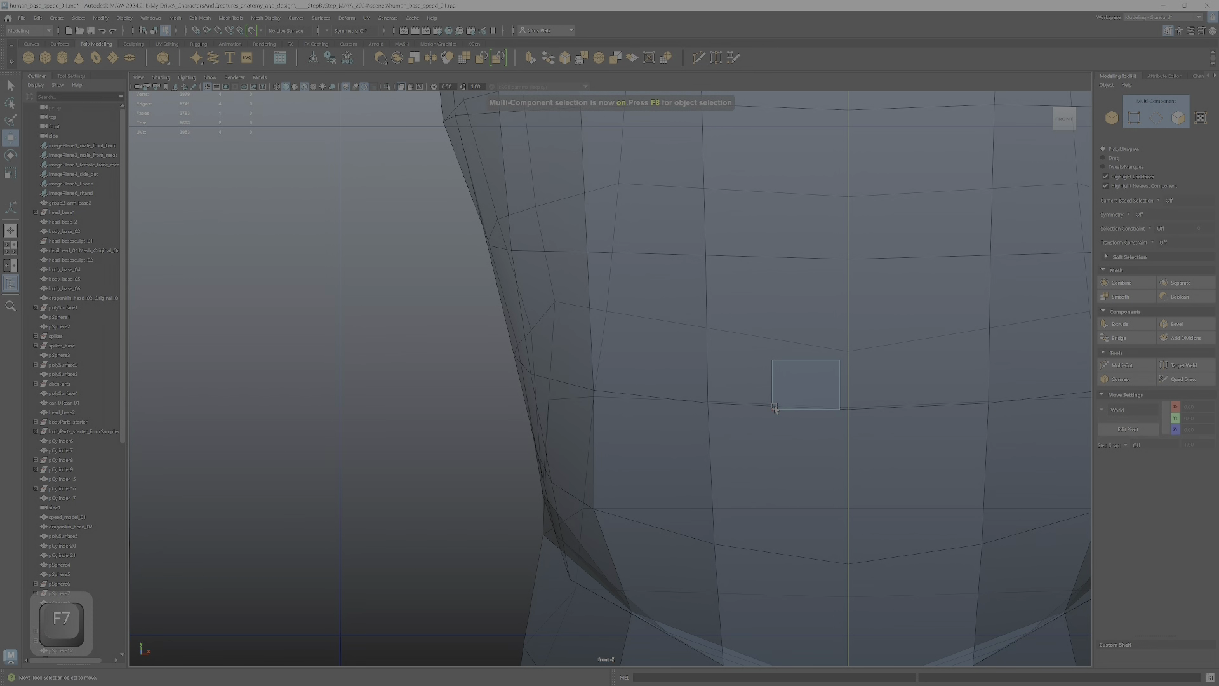
pyautogui.scroll(-2, 793, 403)
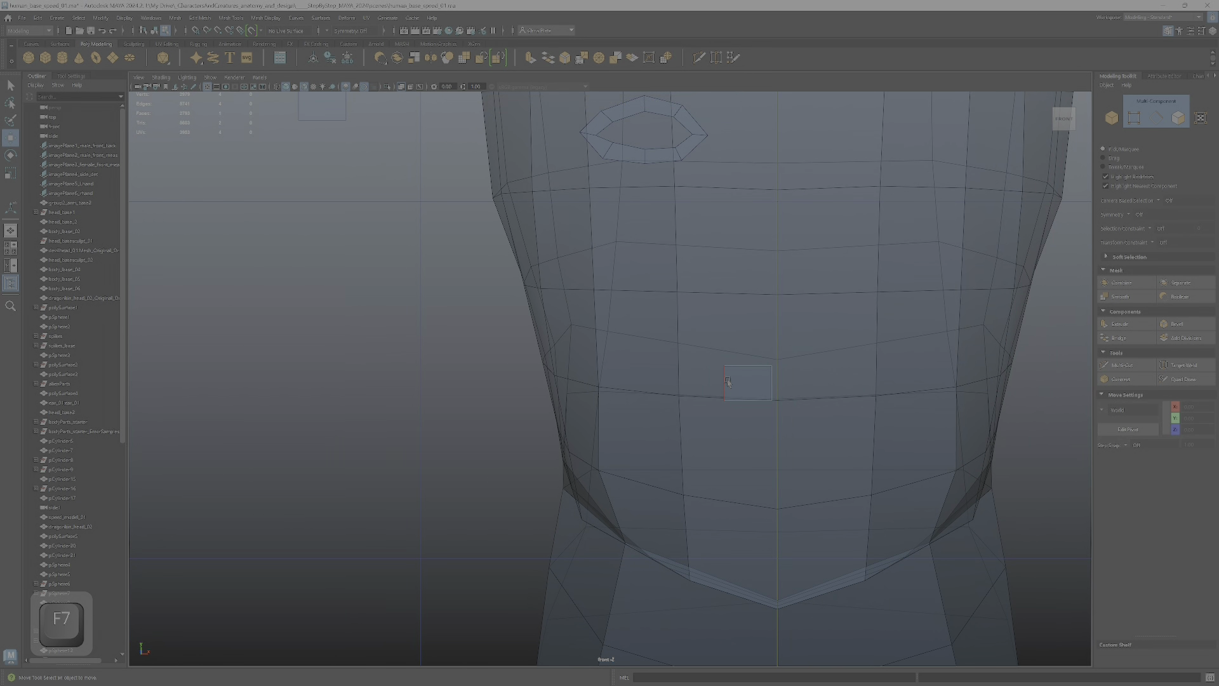
pyautogui.moveTo(728, 381); pyautogui.dragTo(787, 366, button='right')
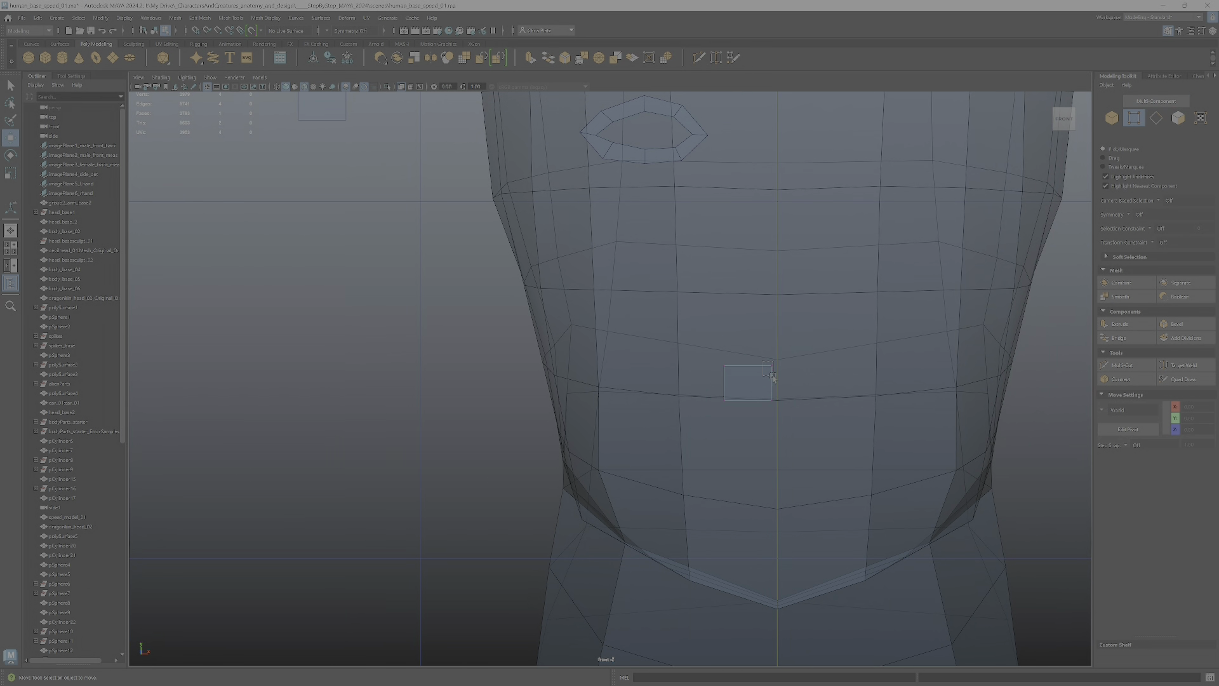
pyautogui.moveTo(763, 362)
pyautogui.mouseDown()
pyautogui.moveTo(773, 377)
pyautogui.moveTo(772, 342)
pyautogui.moveTo(779, 411)
pyautogui.moveTo(773, 364)
pyautogui.mouseUp()
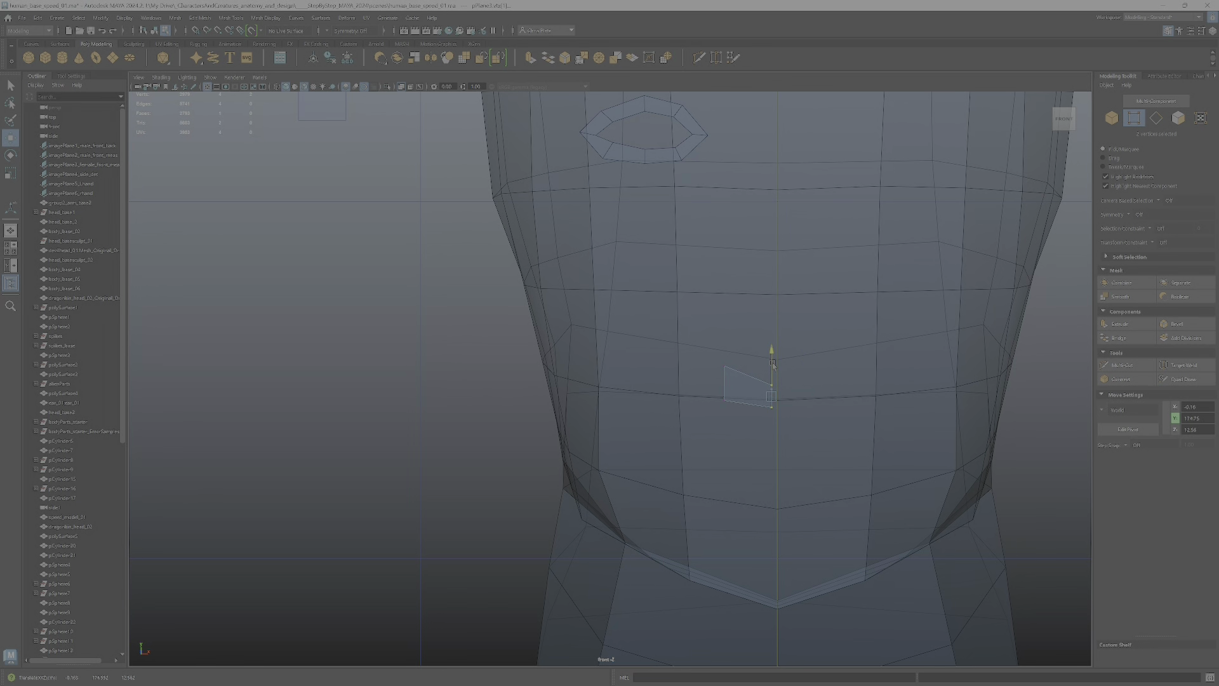
# - Snap the mouth plane's centre-side vertices onto the head's vertical centre line at X 0
pyautogui.scroll(-2, 772, 375)
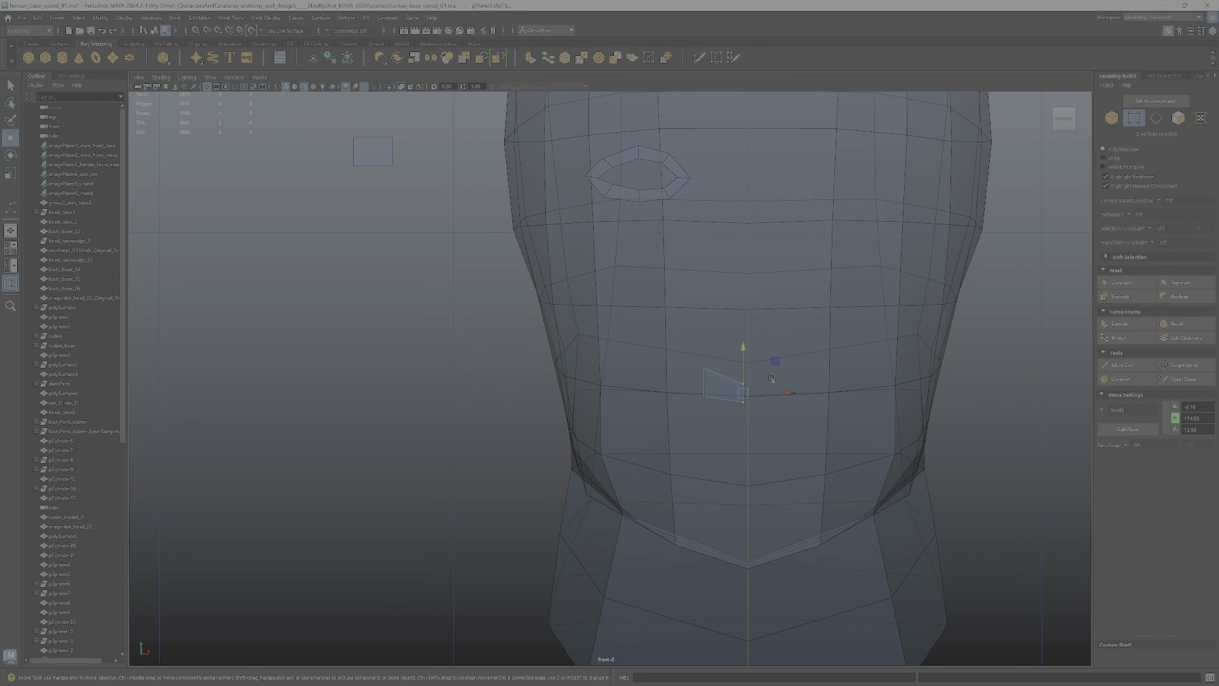
pyautogui.press('space')
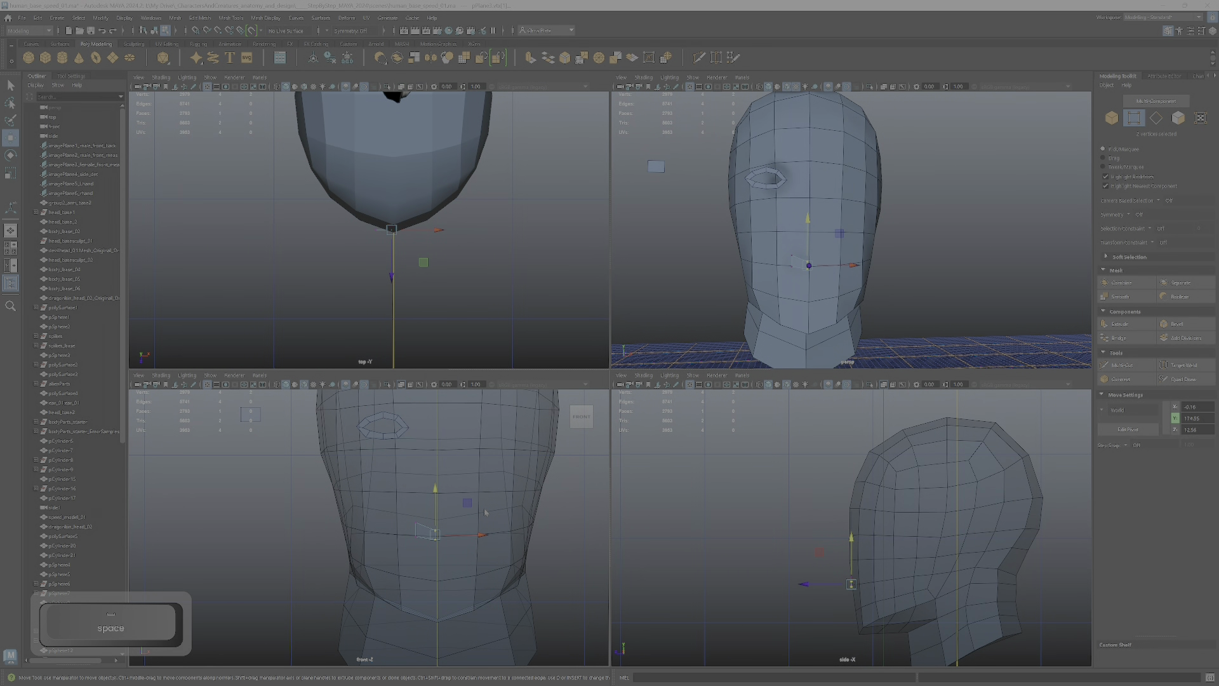
pyautogui.press('space')
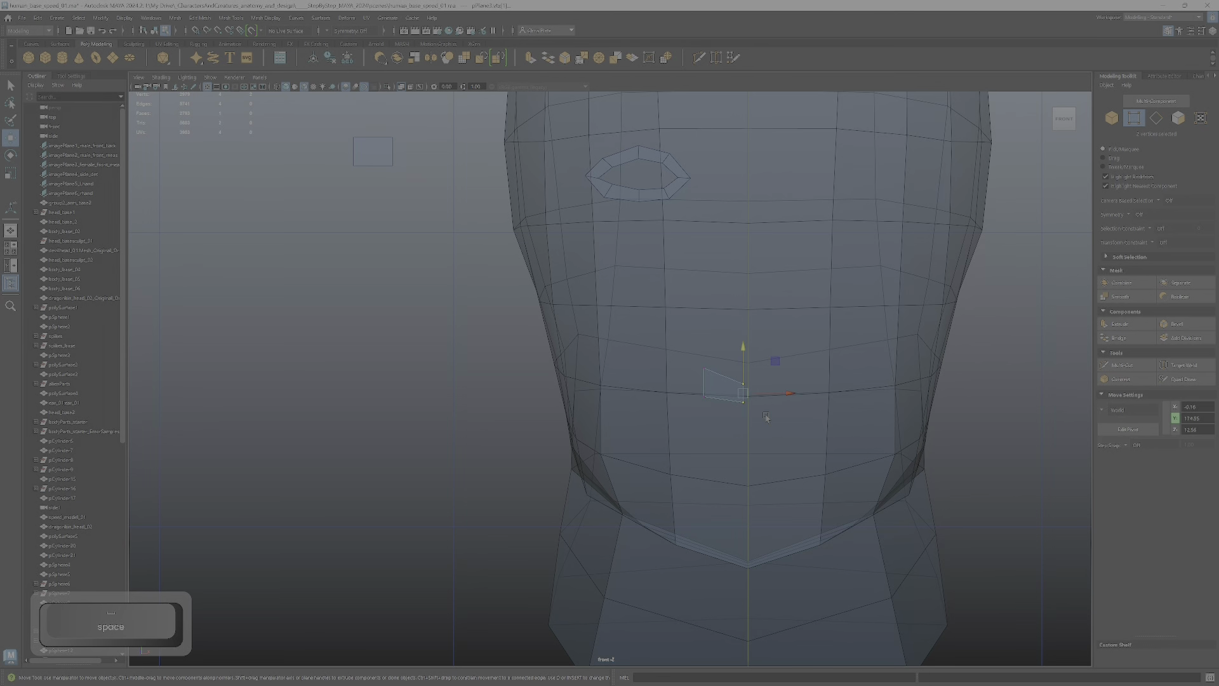
pyautogui.moveTo(767, 394); pyautogui.dragTo(771, 395)
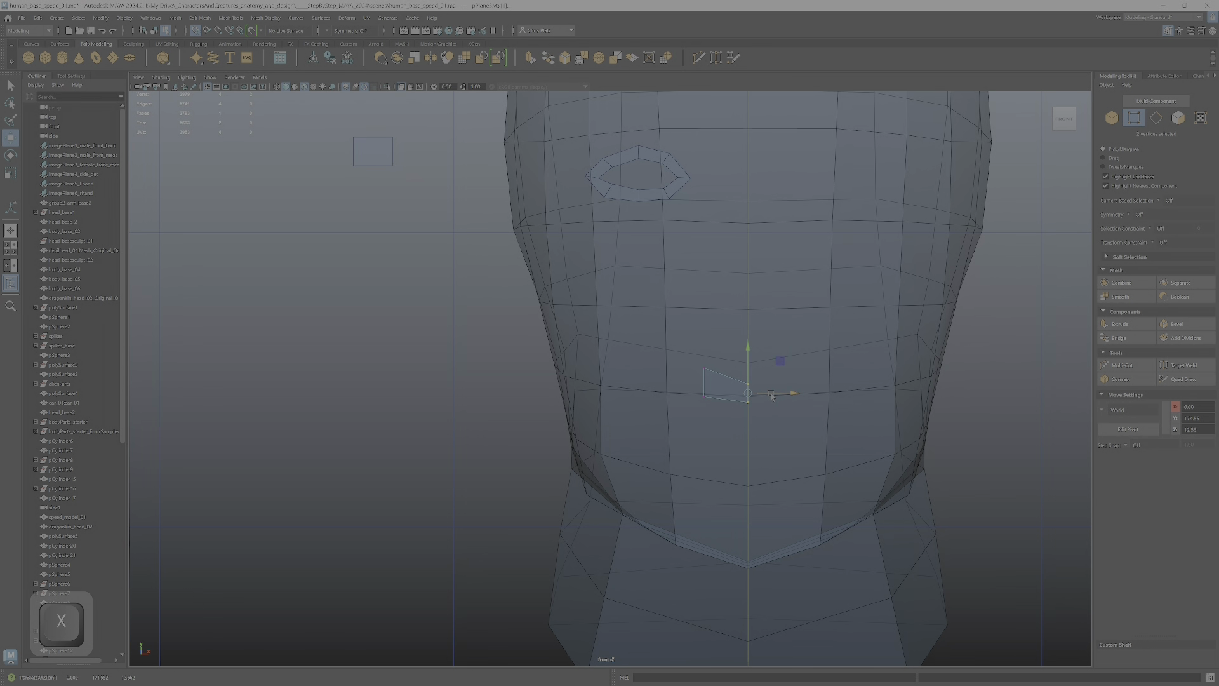
# - Select the mouth plane's outer vertices, shift them slightly and rotate their edge to follow the upper lip
pyautogui.scroll(-1, 691, 371)
pyautogui.moveTo(675, 339); pyautogui.dragTo(706, 405)
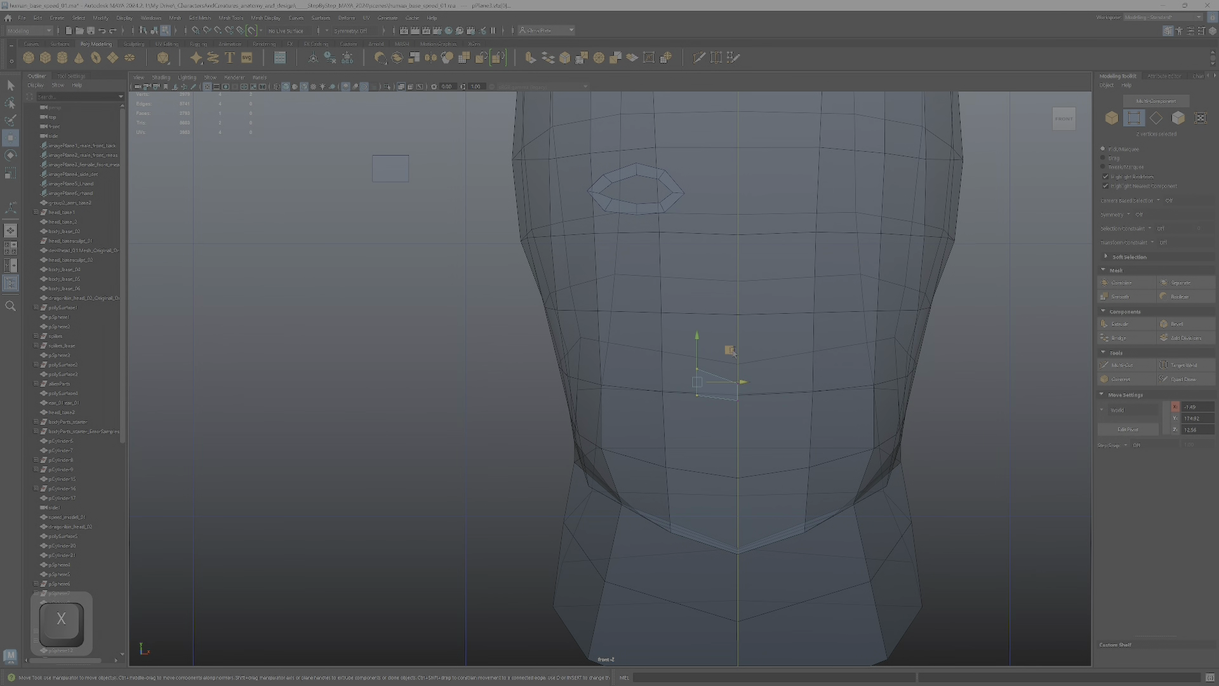
pyautogui.moveTo(732, 351); pyautogui.dragTo(737, 353)
pyautogui.keyDown('alt'); pyautogui.moveTo(683, 272); pyautogui.dragTo(788, 263, button='middle'); pyautogui.keyUp('alt')
pyautogui.scroll(1, 788, 264)
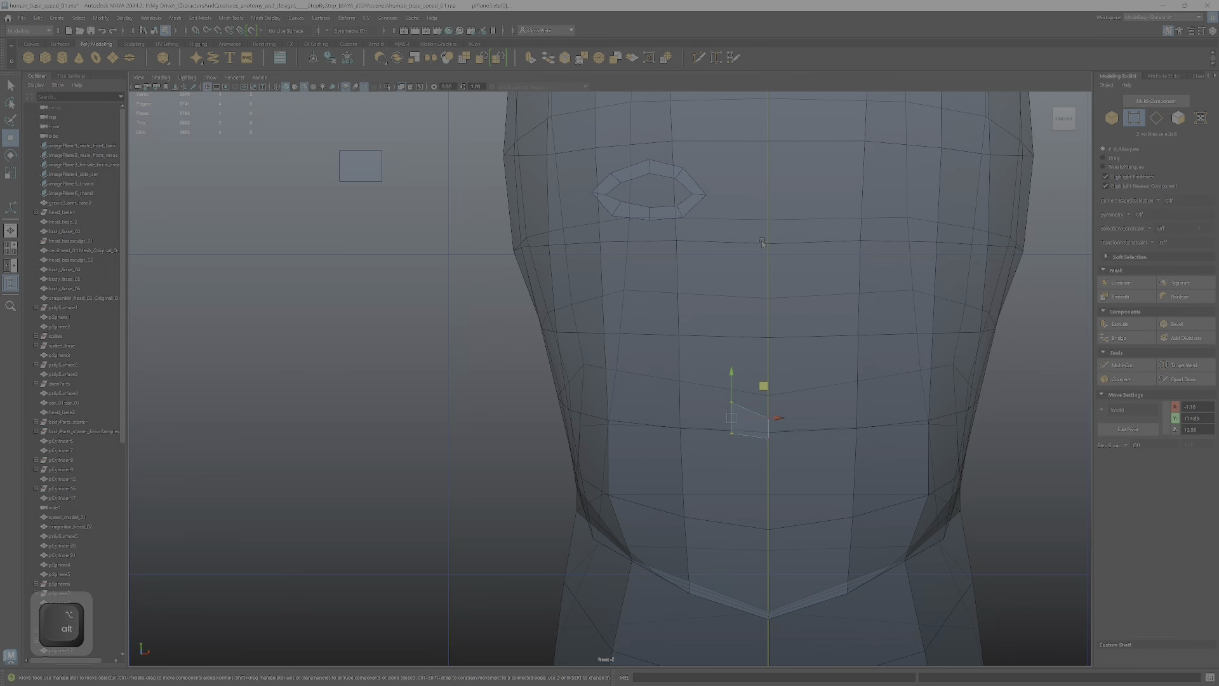
pyautogui.keyDown('alt'); pyautogui.moveTo(768, 400); pyautogui.dragTo(840, 345, button='right'); pyautogui.keyUp('alt')
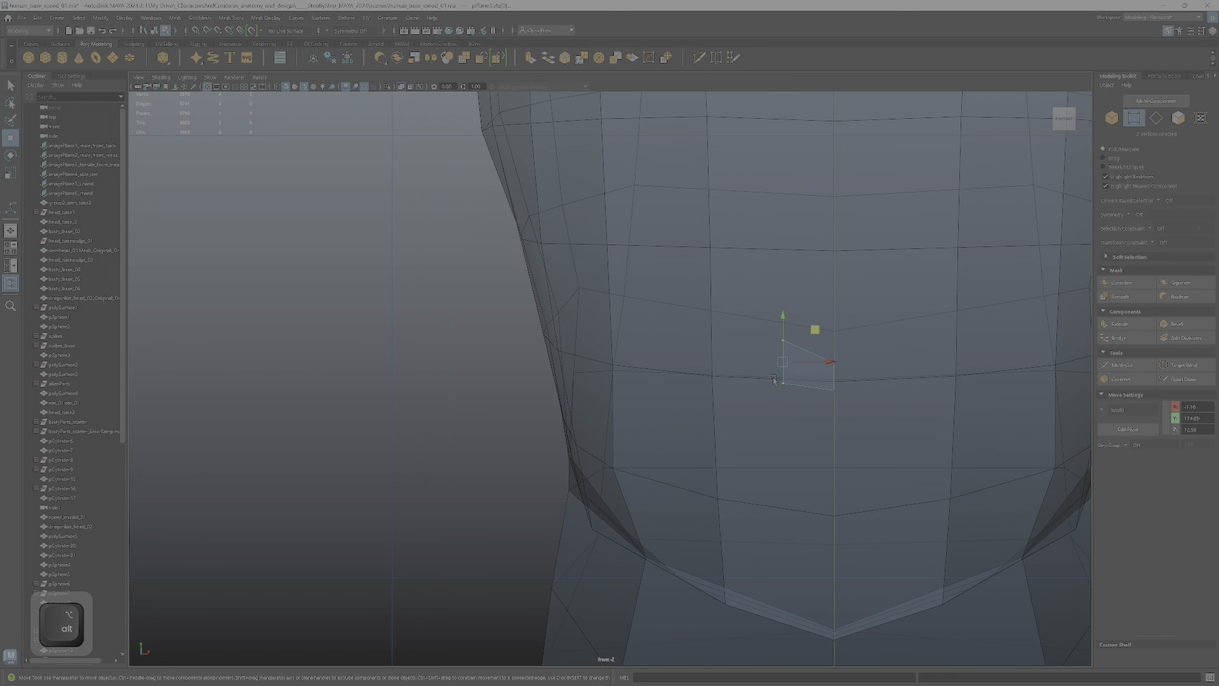
pyautogui.press('e')
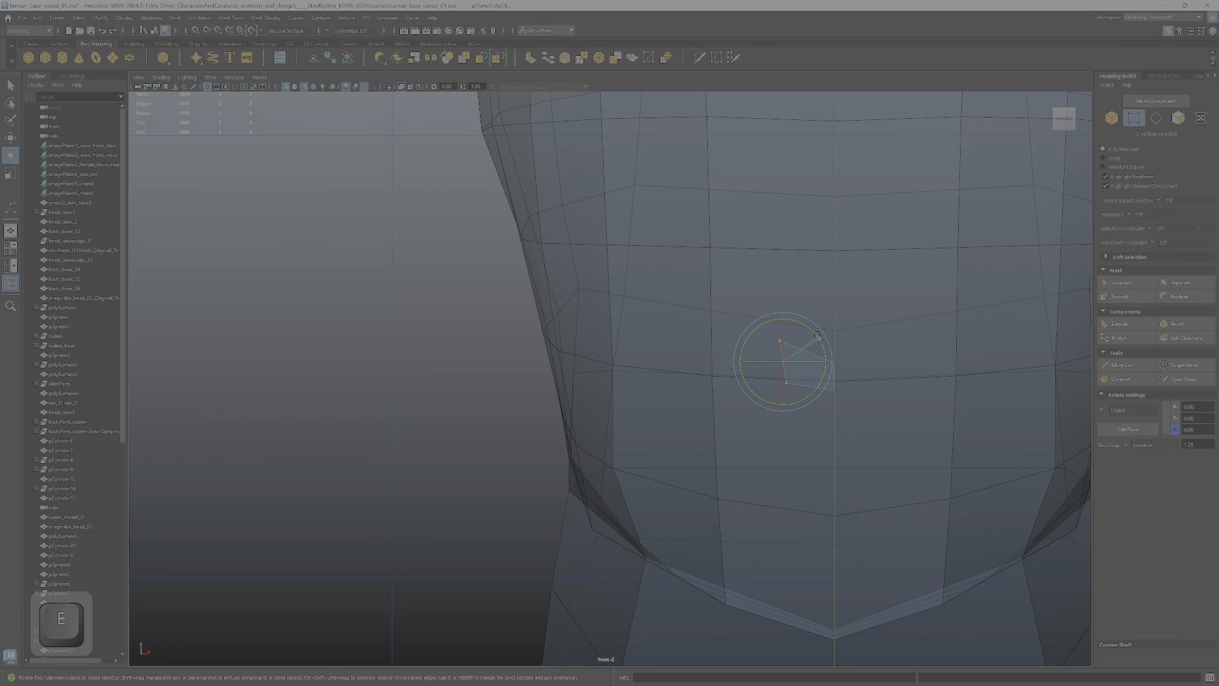
pyautogui.press('w')
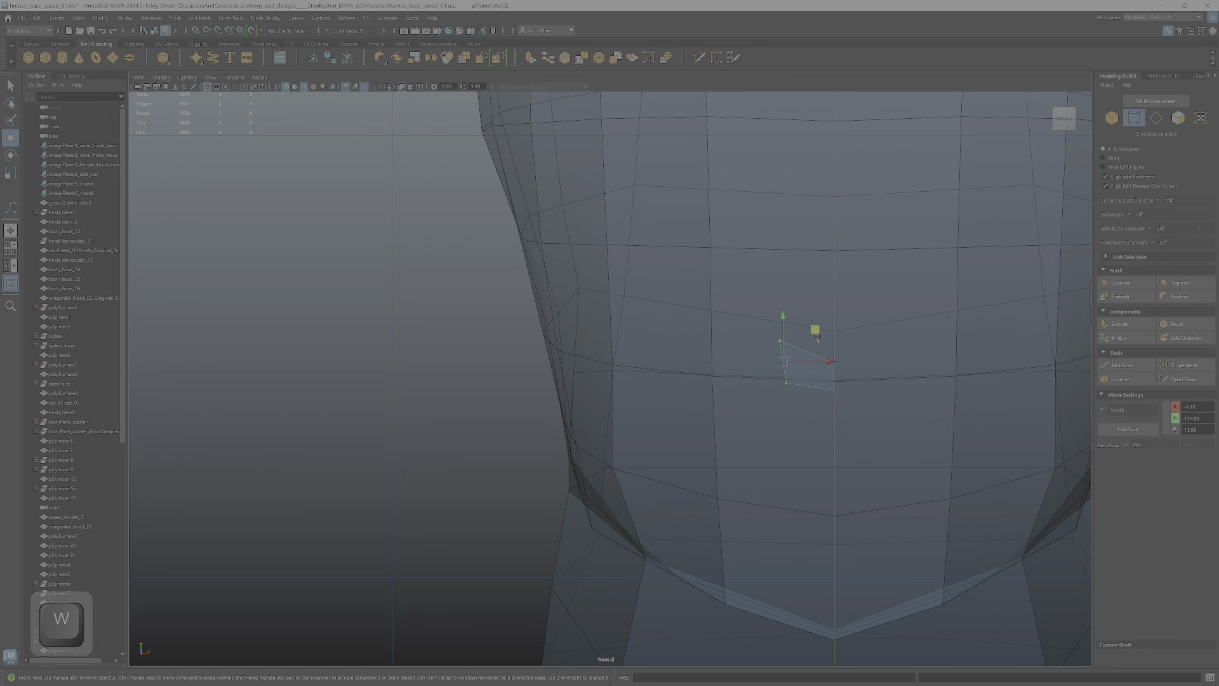
# - Extrude the plane's outer edge repeatedly into an upper lip strip that curves down past the mouth corner
pyautogui.press('F7')
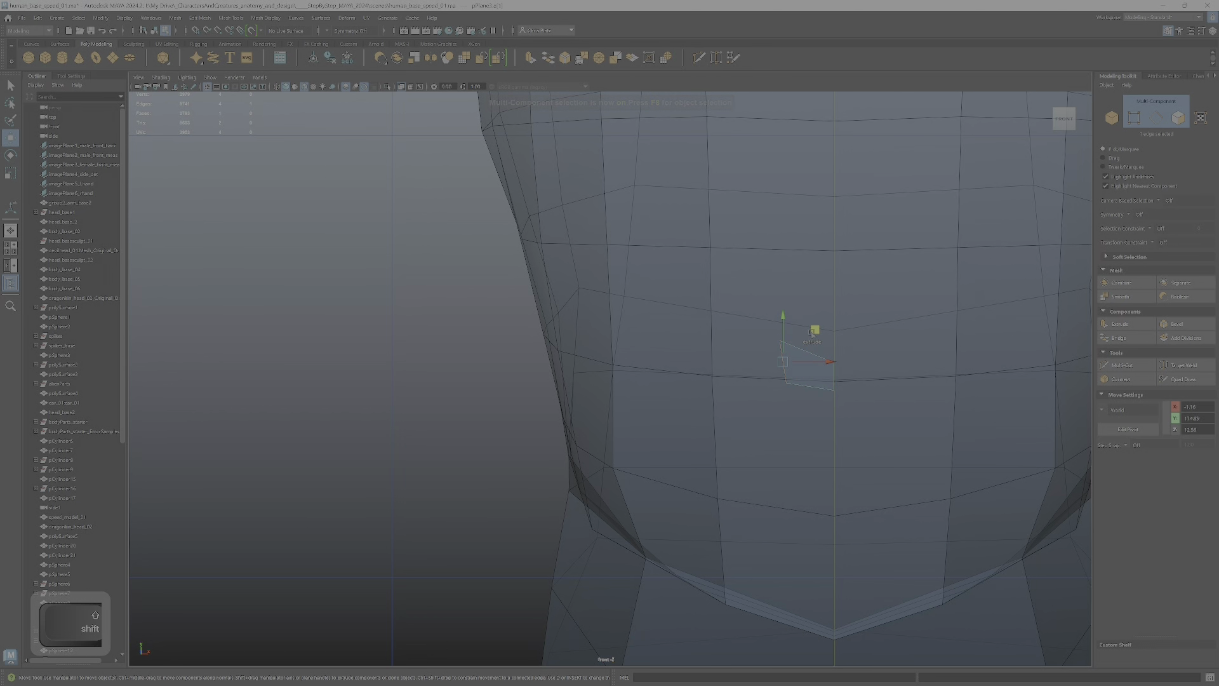
pyautogui.keyDown('shift'); pyautogui.moveTo(815, 330); pyautogui.dragTo(790, 360); pyautogui.keyUp('shift')
pyautogui.press('e')
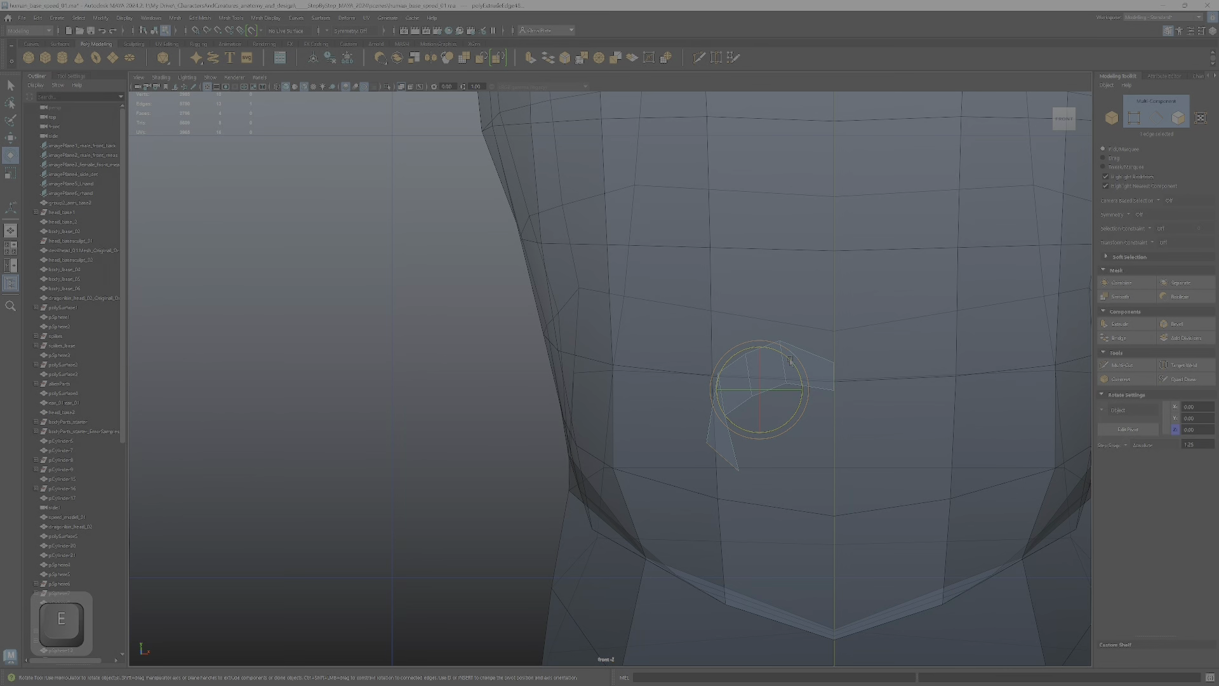
pyautogui.press('w')
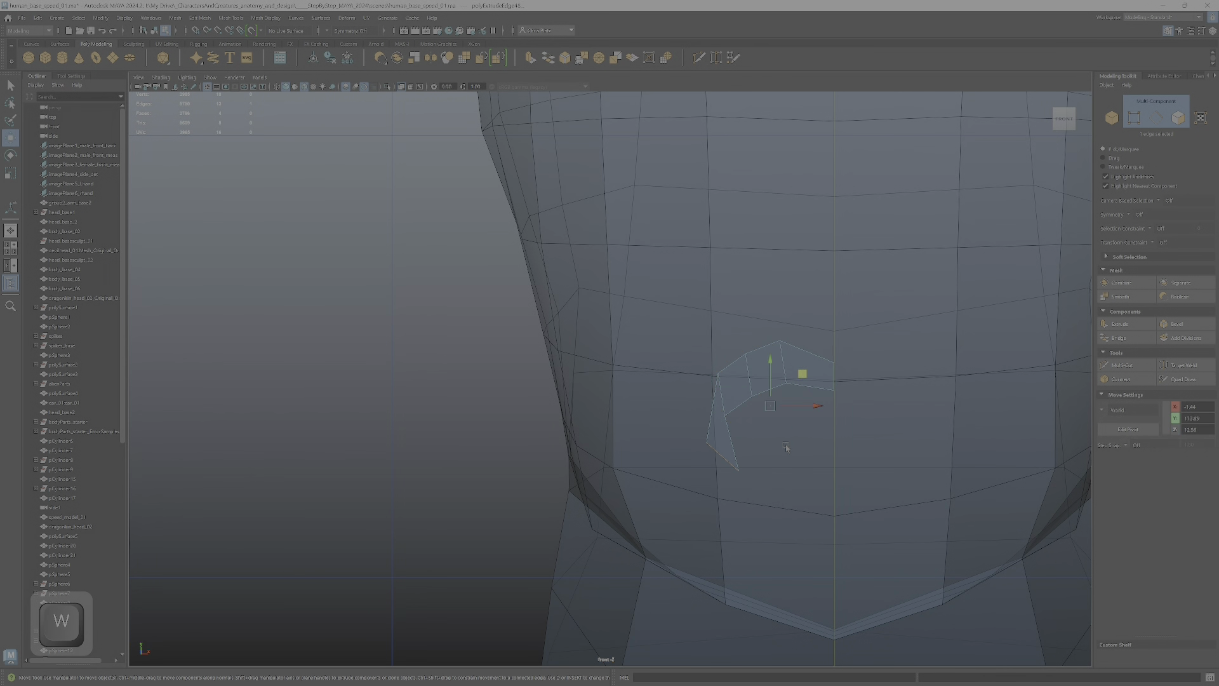
# - Rotate the lip strip's end edge and move it up and outward toward the mouth corner
pyautogui.click(723, 461)
pyautogui.press('e')
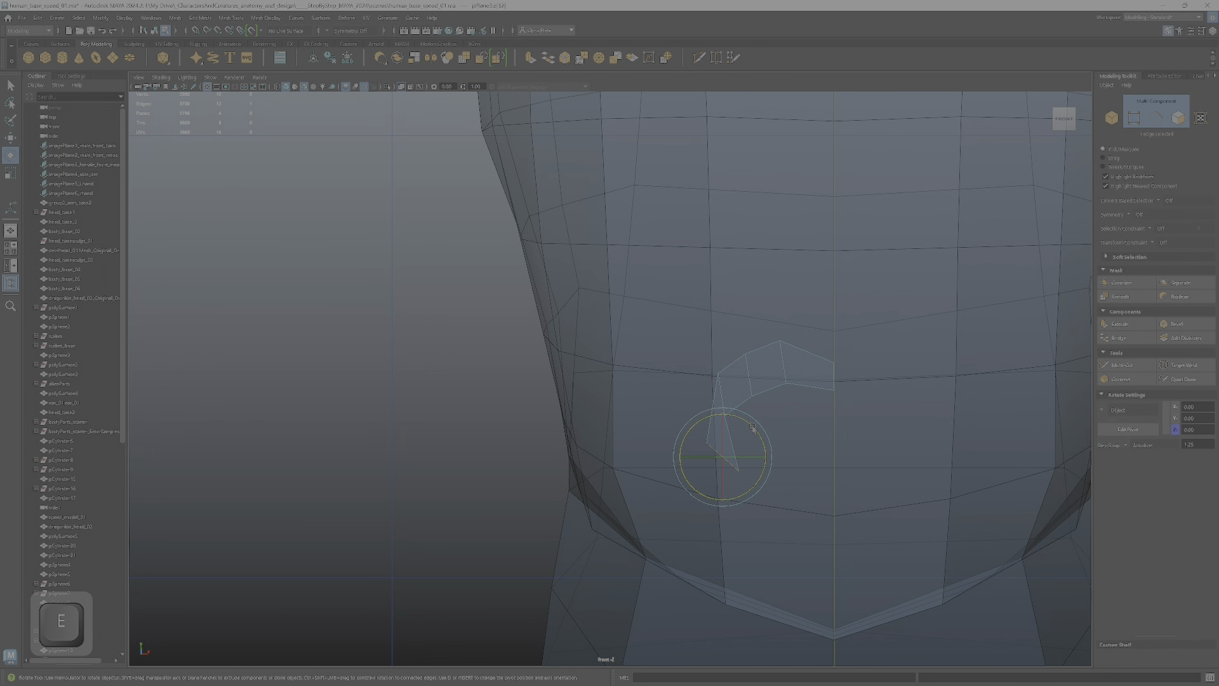
pyautogui.press('w')
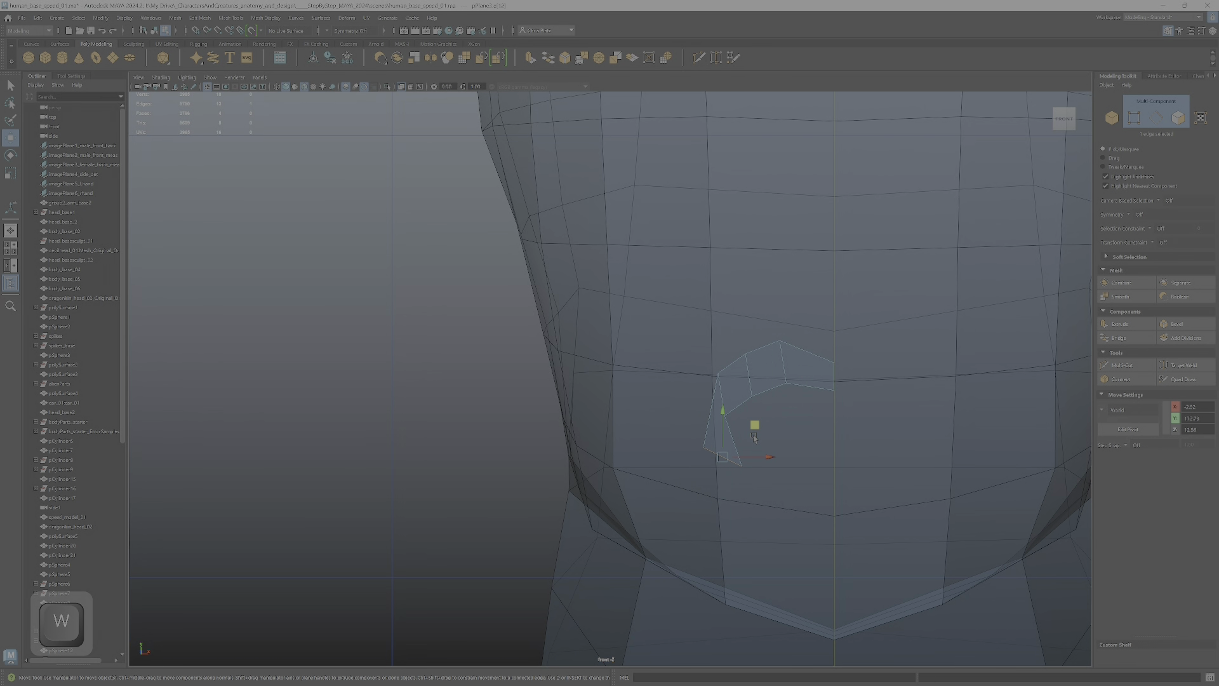
pyautogui.moveTo(753, 424); pyautogui.dragTo(735, 398, button='middle')
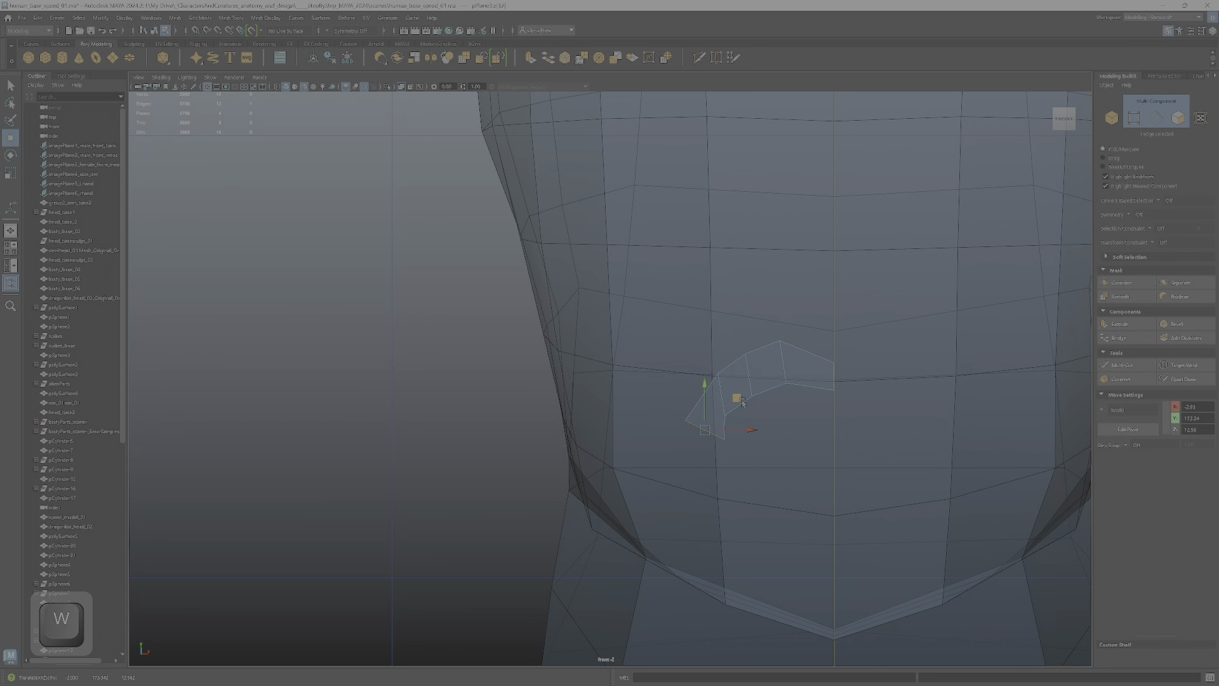
pyautogui.press('e')
pyautogui.press('w')
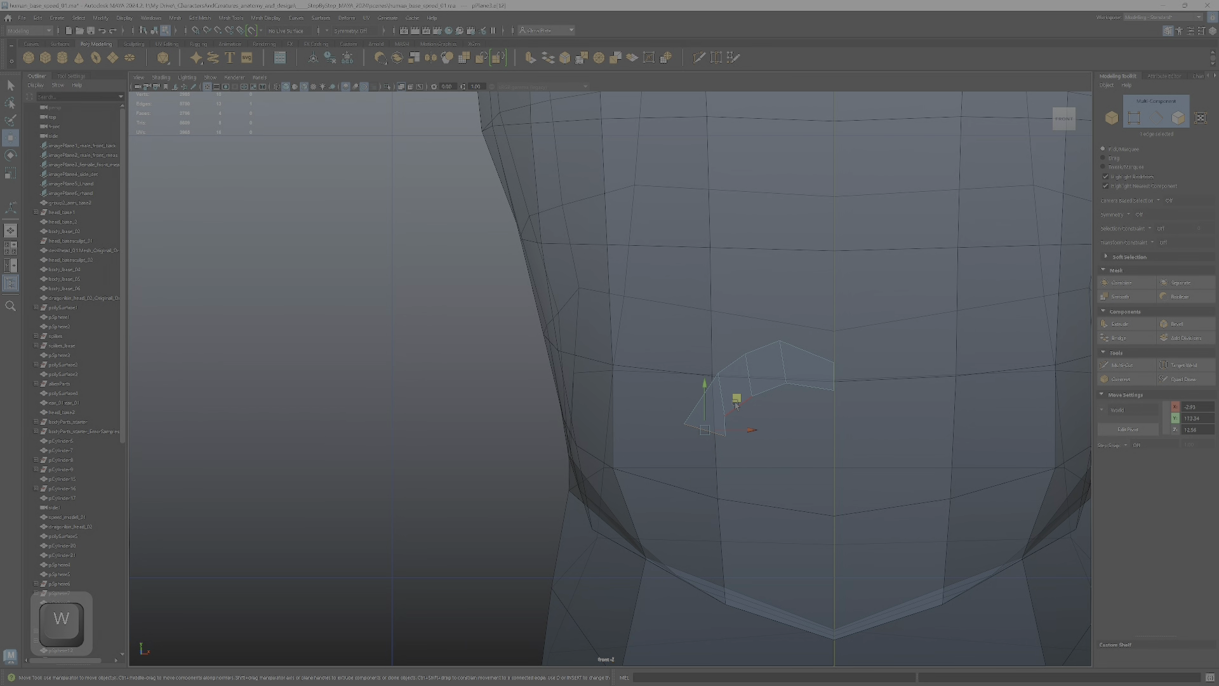
# - Move the lip strip's lower vertex near the mouth corner inward and slightly up, returning to multi-component selection
pyautogui.moveTo(731, 416); pyautogui.dragTo(695, 414, button='right')
pyautogui.click(726, 414)
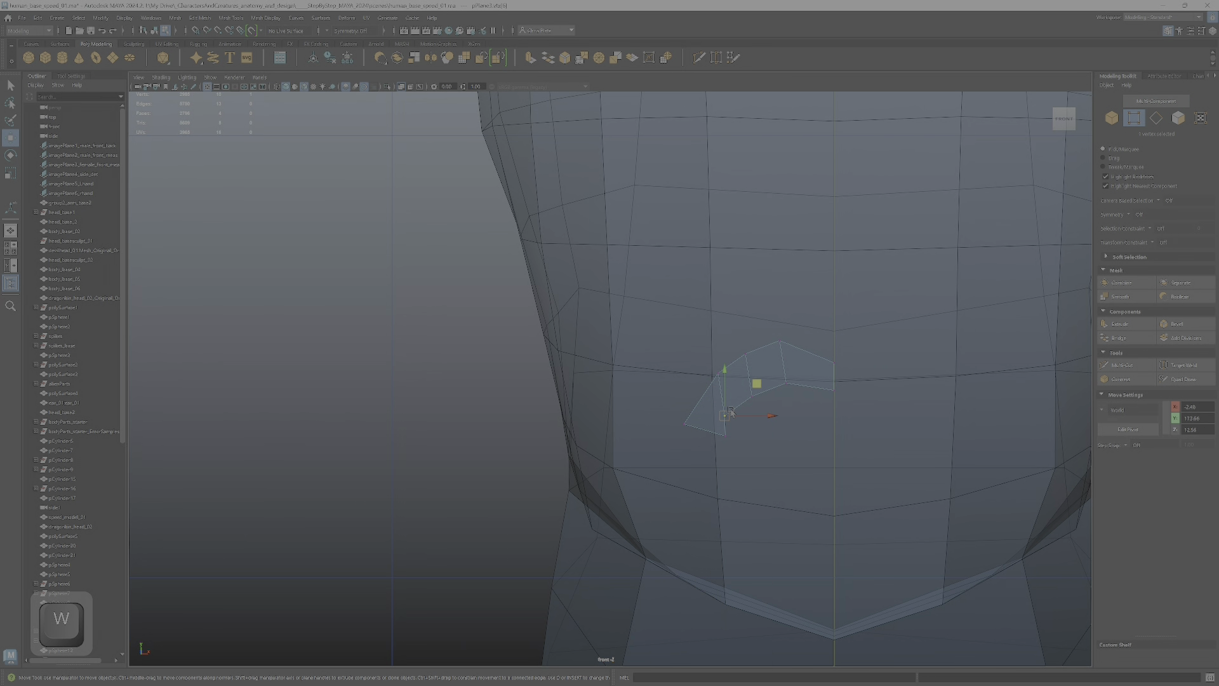
pyautogui.moveTo(760, 383); pyautogui.dragTo(772, 377, button='middle')
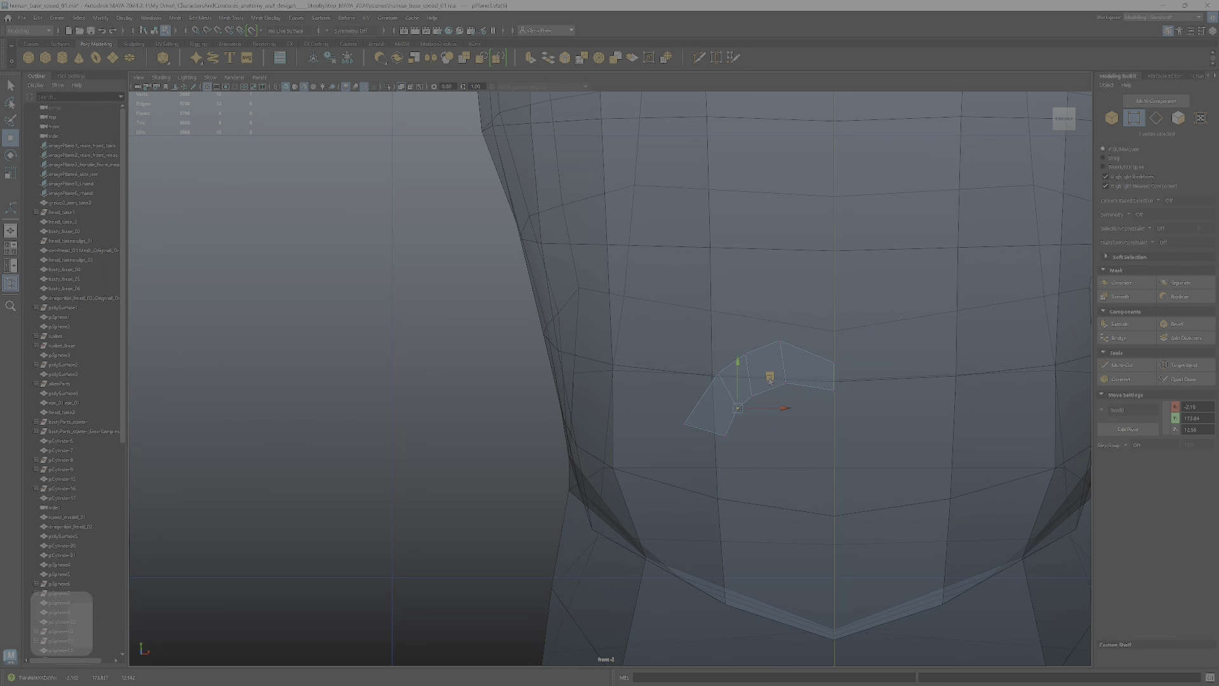
pyautogui.press('F7')
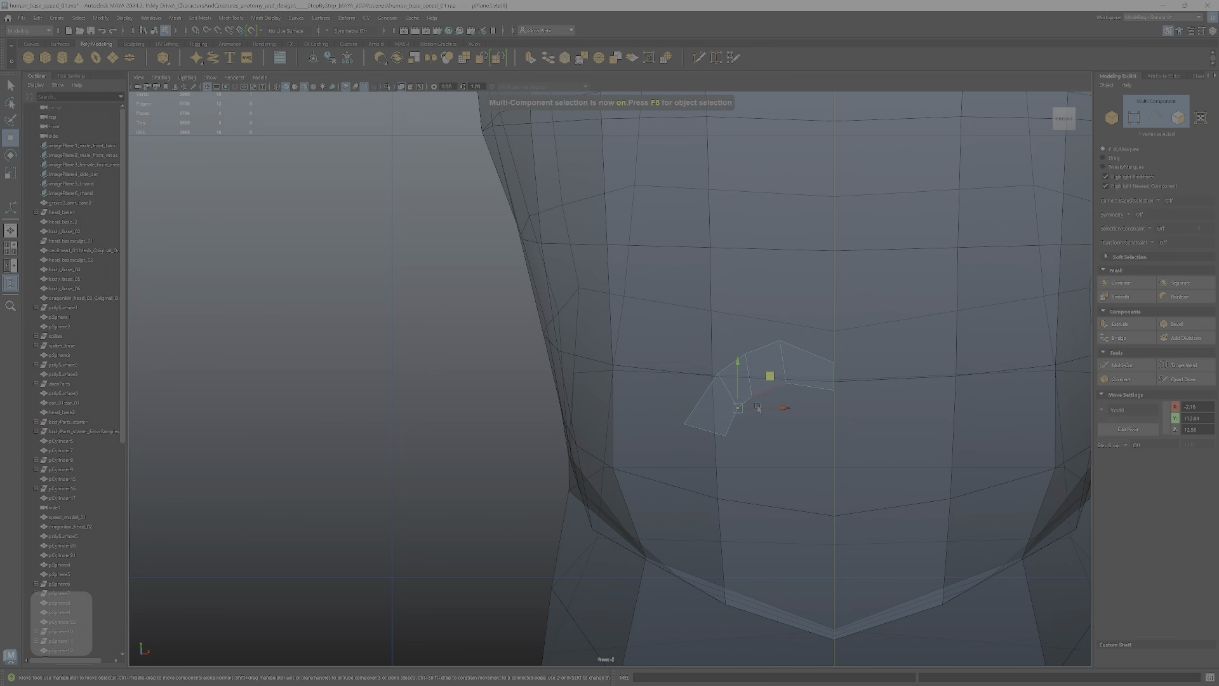
# - Move the upper lip strip's outer bend vertex outward, then move its end edge up and inward
pyautogui.click(719, 373)
pyautogui.moveTo(749, 342); pyautogui.dragTo(738, 343)
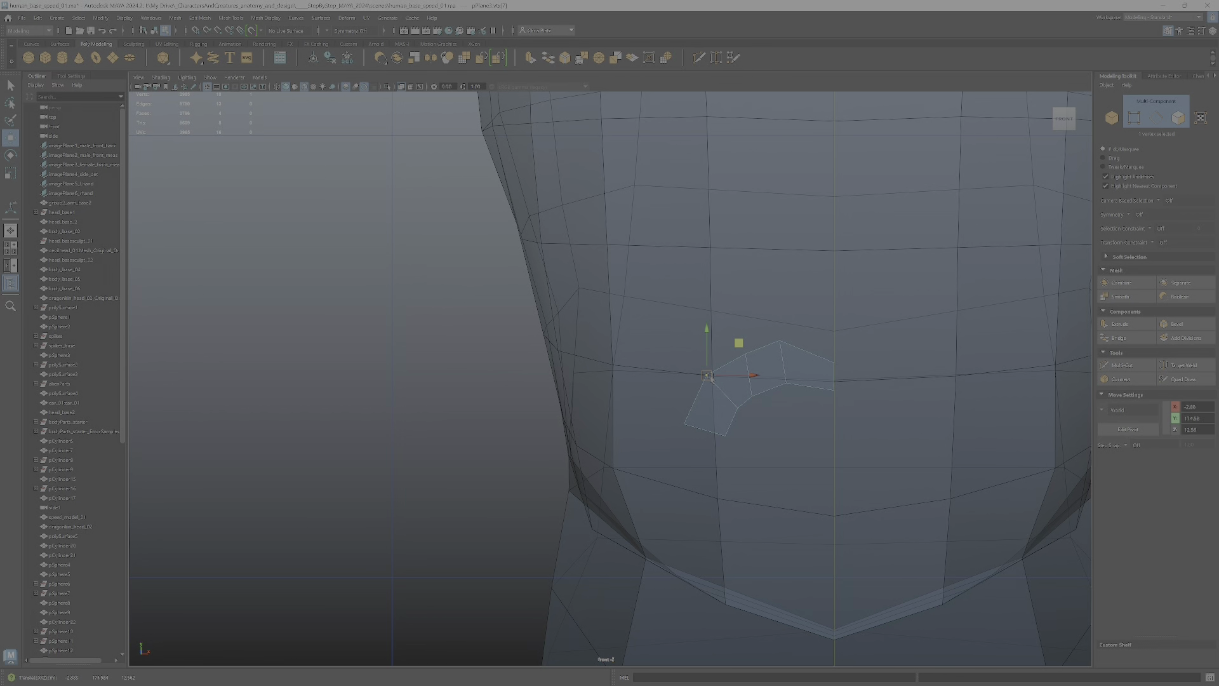
pyautogui.click(704, 431)
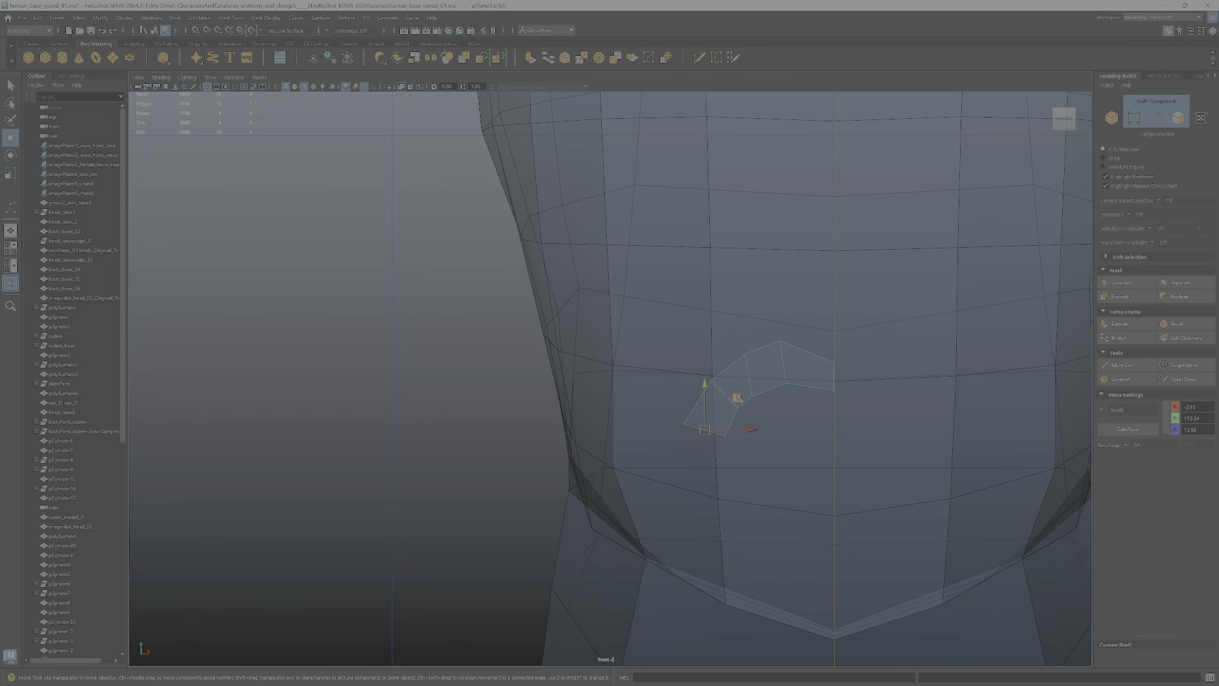
pyautogui.moveTo(737, 398); pyautogui.dragTo(744, 384)
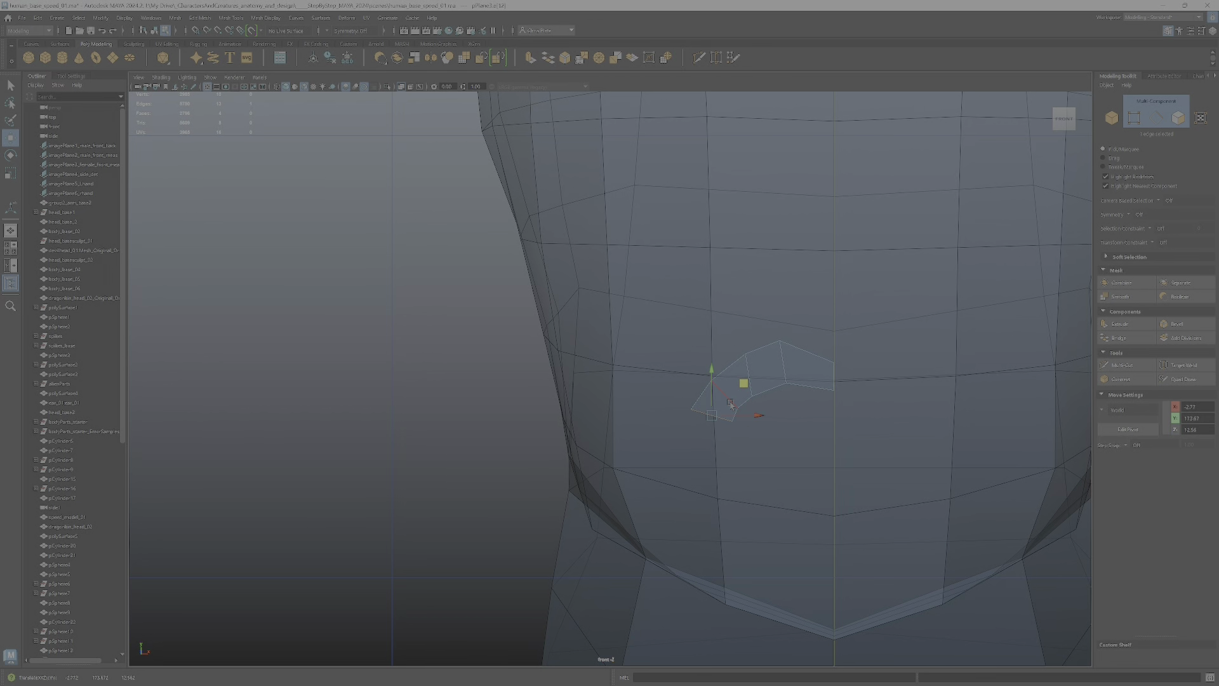
# - Shift the upper lip strip's cross edges toward the face centre line and bring the end edge further up and inward
pyautogui.click(727, 400)
pyautogui.moveTo(749, 371); pyautogui.dragTo(754, 369)
pyautogui.click(789, 371)
pyautogui.click(752, 379)
pyautogui.moveTo(749, 374); pyautogui.dragTo(764, 374)
pyautogui.click(726, 394)
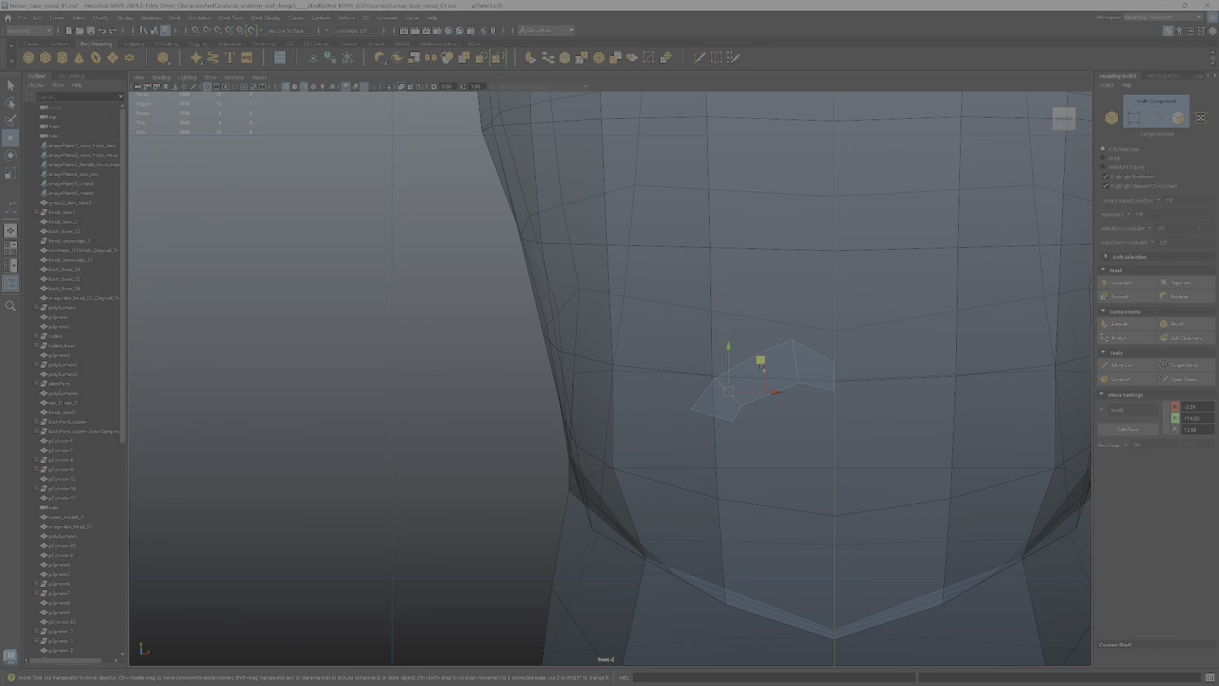
pyautogui.click(727, 413)
pyautogui.moveTo(744, 385); pyautogui.dragTo(757, 378)
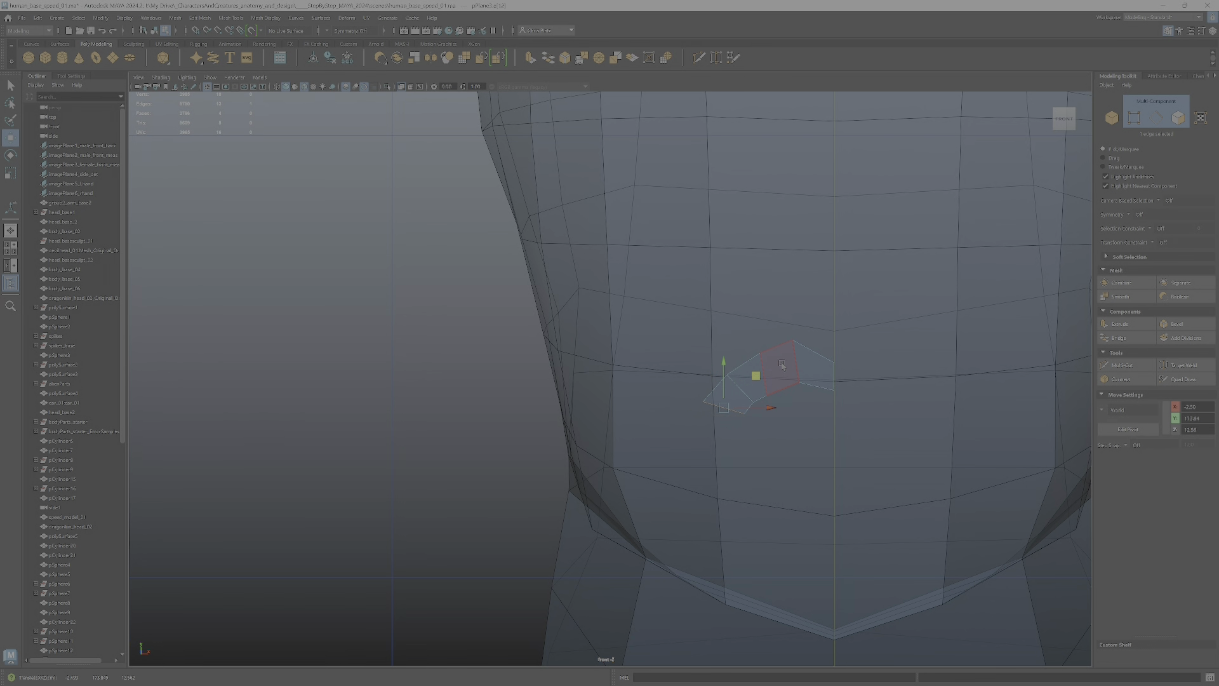
# - Select the upper lip strip's lower border and raise it to make the lip thinner
pyautogui.keyDown('ctrl'); pyautogui.keyDown('shift'); pyautogui.click(807, 386); pyautogui.keyUp('shift'); pyautogui.keyUp('ctrl')
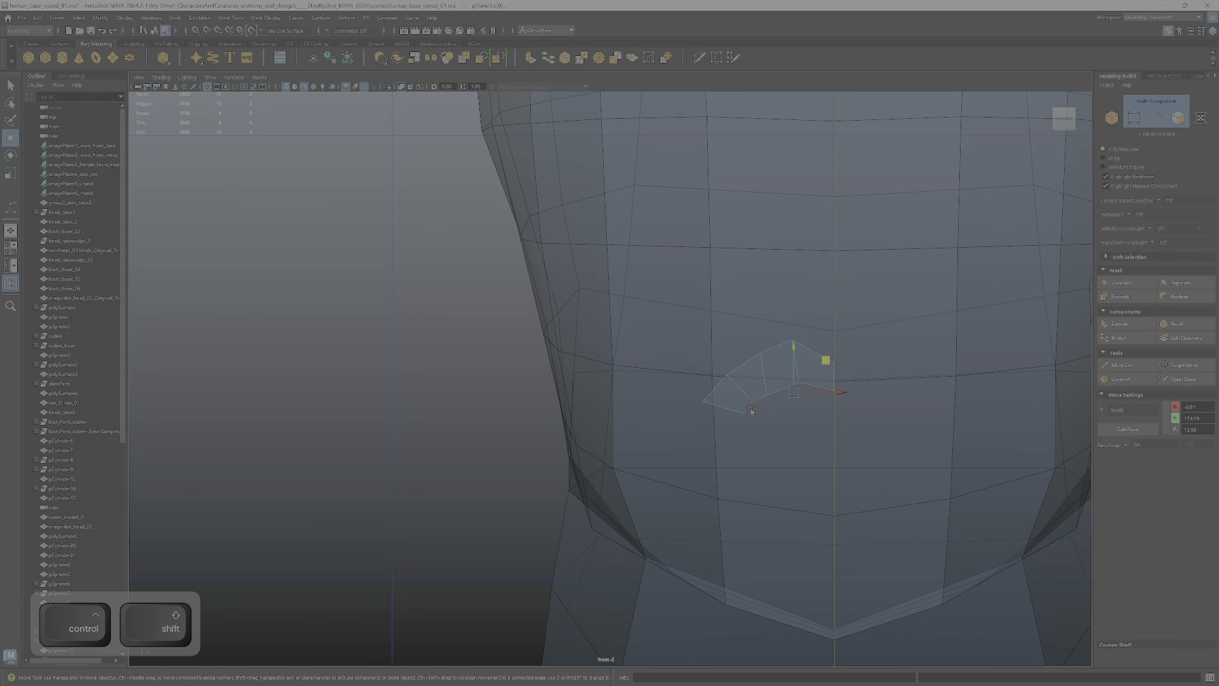
pyautogui.keyDown('ctrl'); pyautogui.keyDown('shift'); pyautogui.click(824, 363); pyautogui.keyUp('shift'); pyautogui.keyUp('ctrl')
pyautogui.keyDown('ctrl'); pyautogui.keyDown('shift'); pyautogui.click(789, 361); pyautogui.keyUp('shift'); pyautogui.keyUp('ctrl')
pyautogui.moveTo(790, 361); pyautogui.dragTo(789, 356)
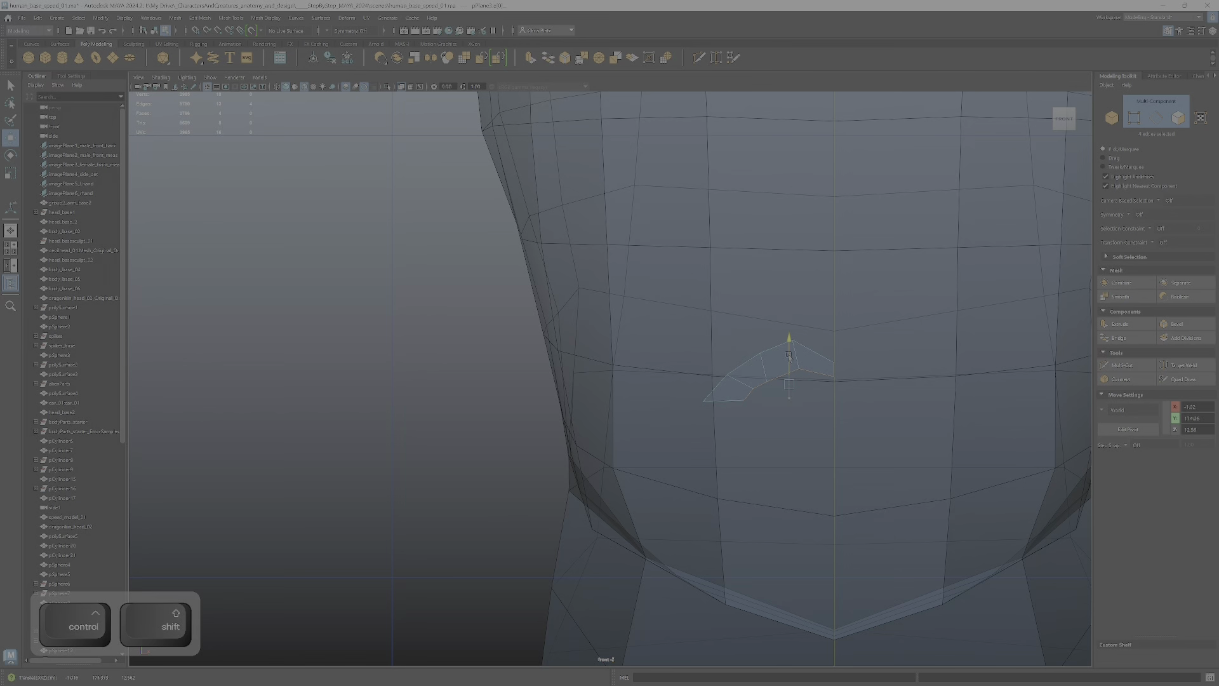
# - Move the strip's outer tip vertex inward, then shift the outer cross edges up and toward the centre line
pyautogui.keyDown('ctrl'); pyautogui.keyDown('shift'); pyautogui.moveTo(789, 357); pyautogui.dragTo(696, 397, button='right'); pyautogui.keyUp('shift'); pyautogui.keyUp('ctrl')
pyautogui.click(699, 399)
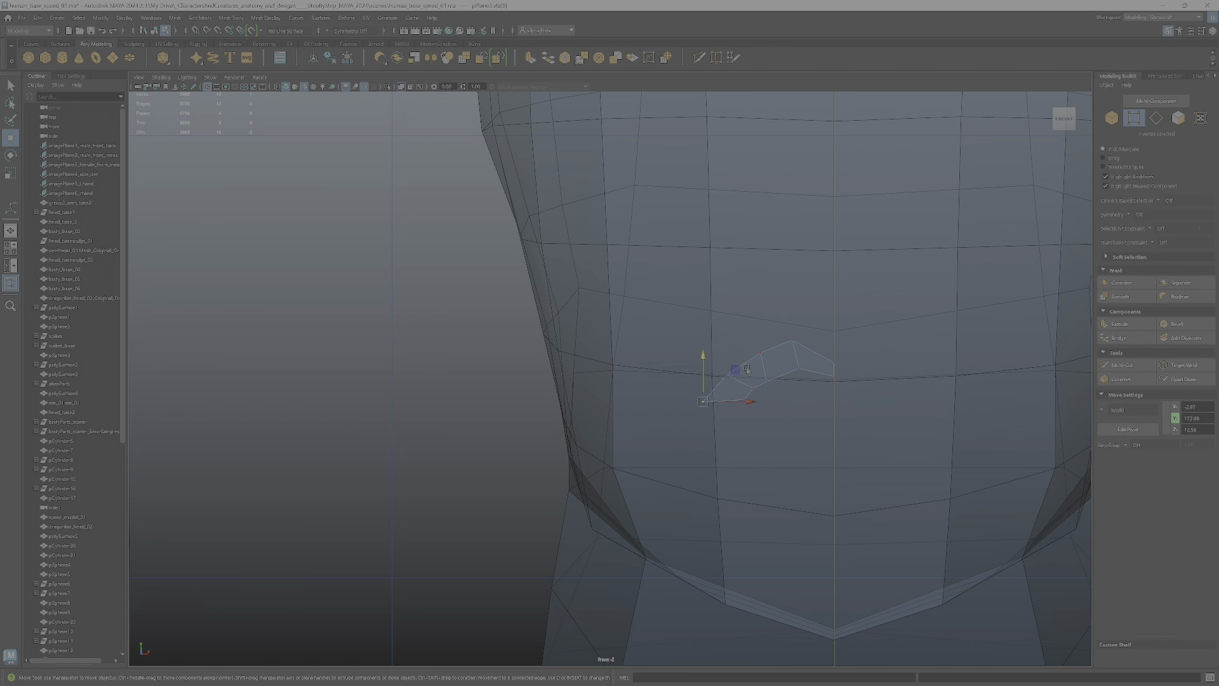
pyautogui.press('F7')
pyautogui.moveTo(726, 401); pyautogui.dragTo(762, 373)
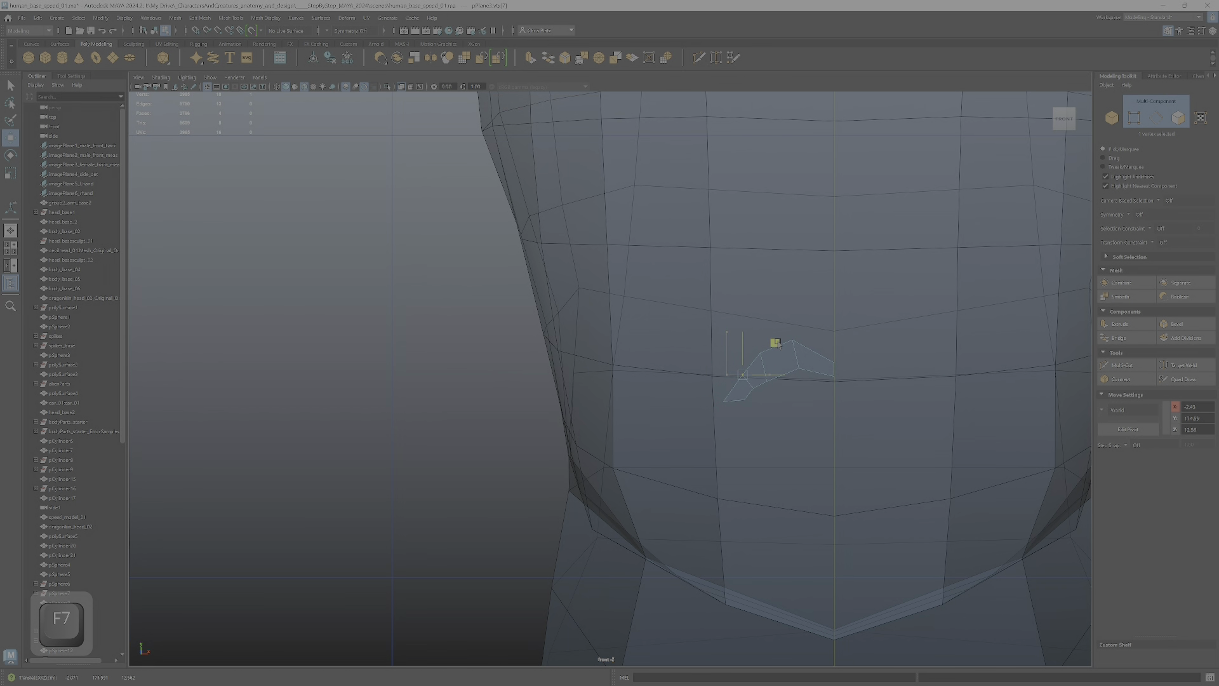
pyautogui.moveTo(776, 342); pyautogui.dragTo(793, 325, button='middle')
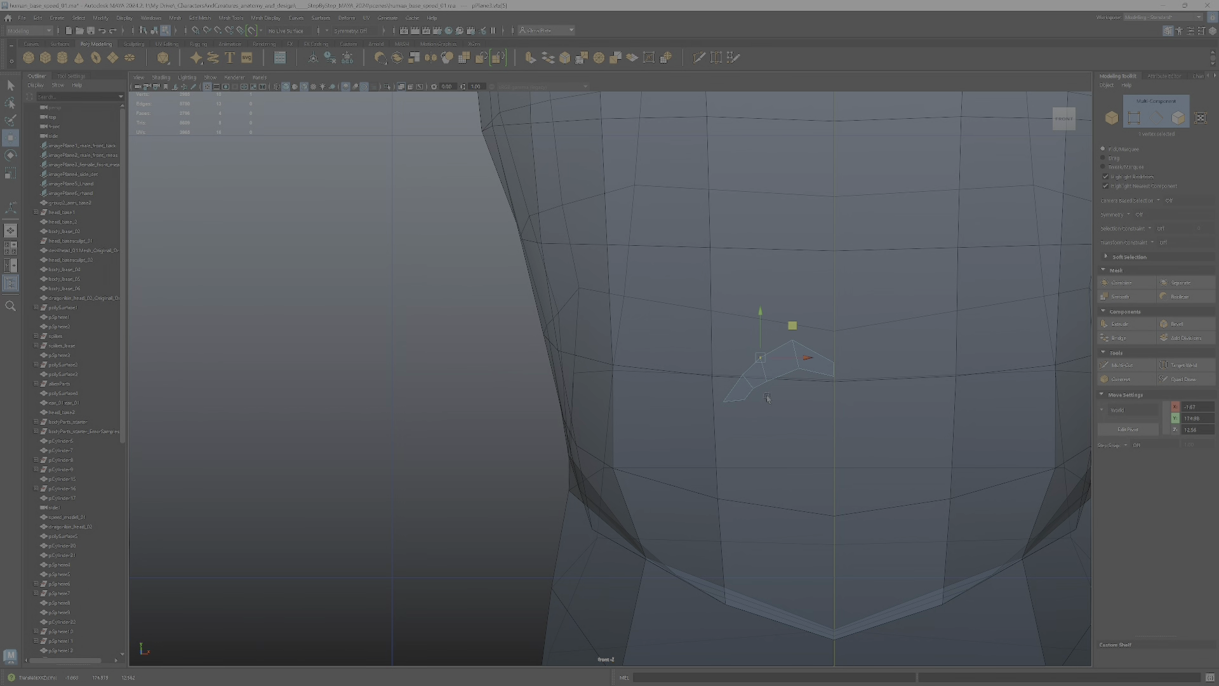
# - Extrude the strip's end edge down and inward around the mouth corner, rotating and scaling it toward the lower lip
pyautogui.rightClick(821, 369)
pyautogui.click(819, 340)
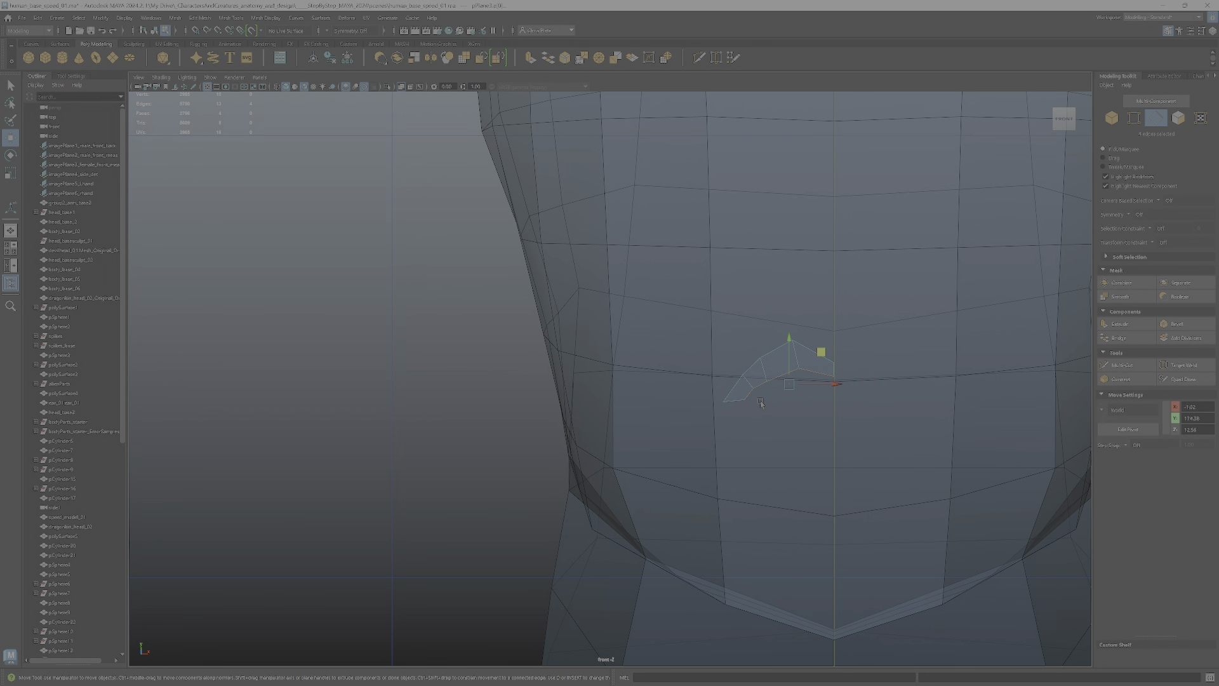
pyautogui.press('F7')
pyautogui.click(736, 403)
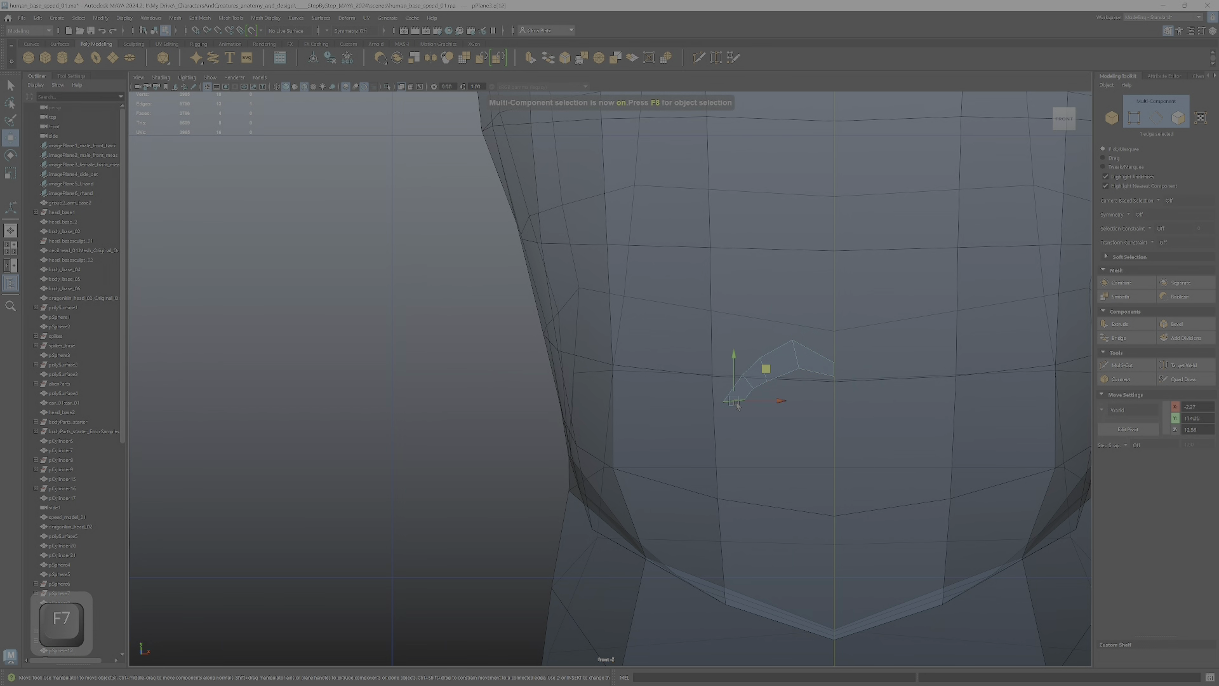
pyautogui.keyDown('shift'); pyautogui.moveTo(770, 376); pyautogui.dragTo(785, 389); pyautogui.keyUp('shift')
pyautogui.press('e')
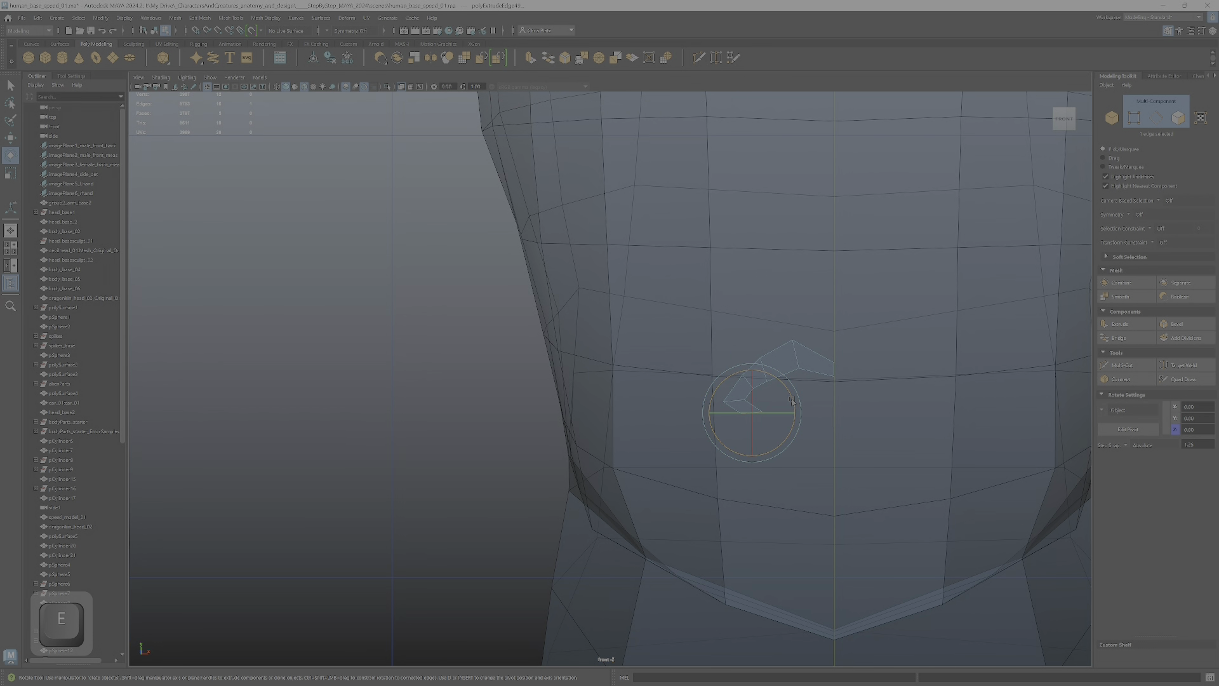
pyautogui.press('r')
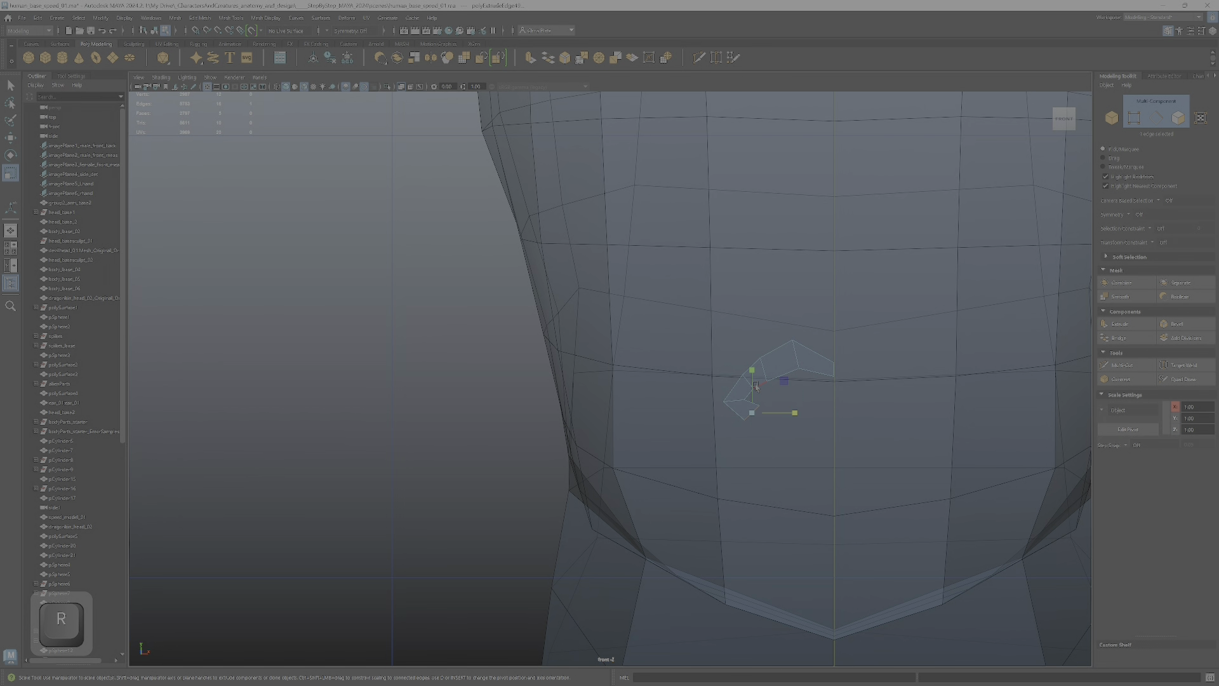
pyautogui.moveTo(752, 373); pyautogui.dragTo(750, 384)
pyautogui.press('e')
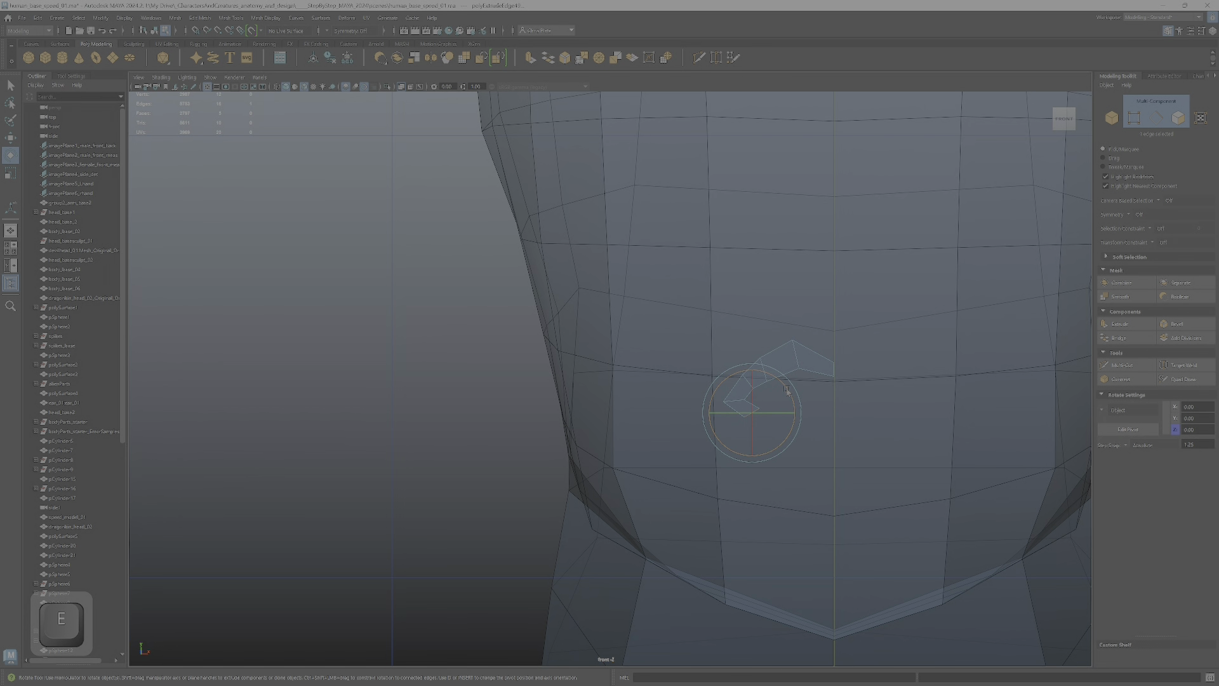
pyautogui.press('w')
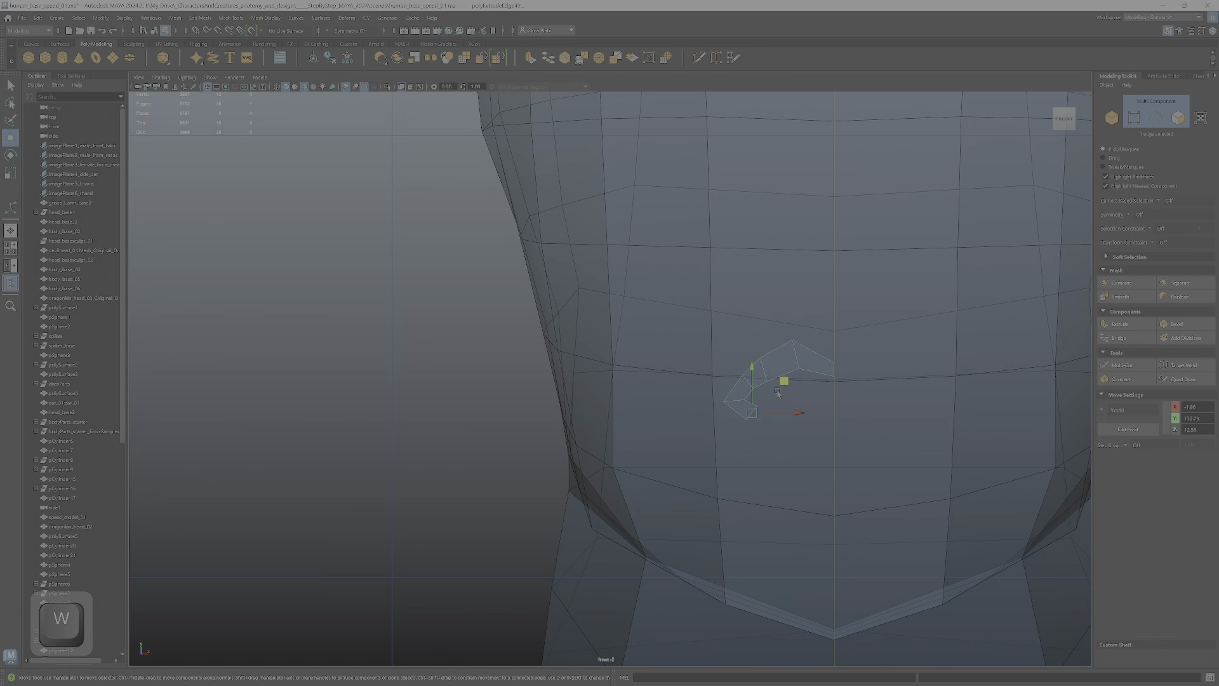
# - Extrude the end edge three more times along the lower lip to the face centre line, orienting it vertically
pyautogui.keyDown('shift'); pyautogui.moveTo(784, 381); pyautogui.dragTo(803, 387); pyautogui.keyUp('shift')
pyautogui.press('e')
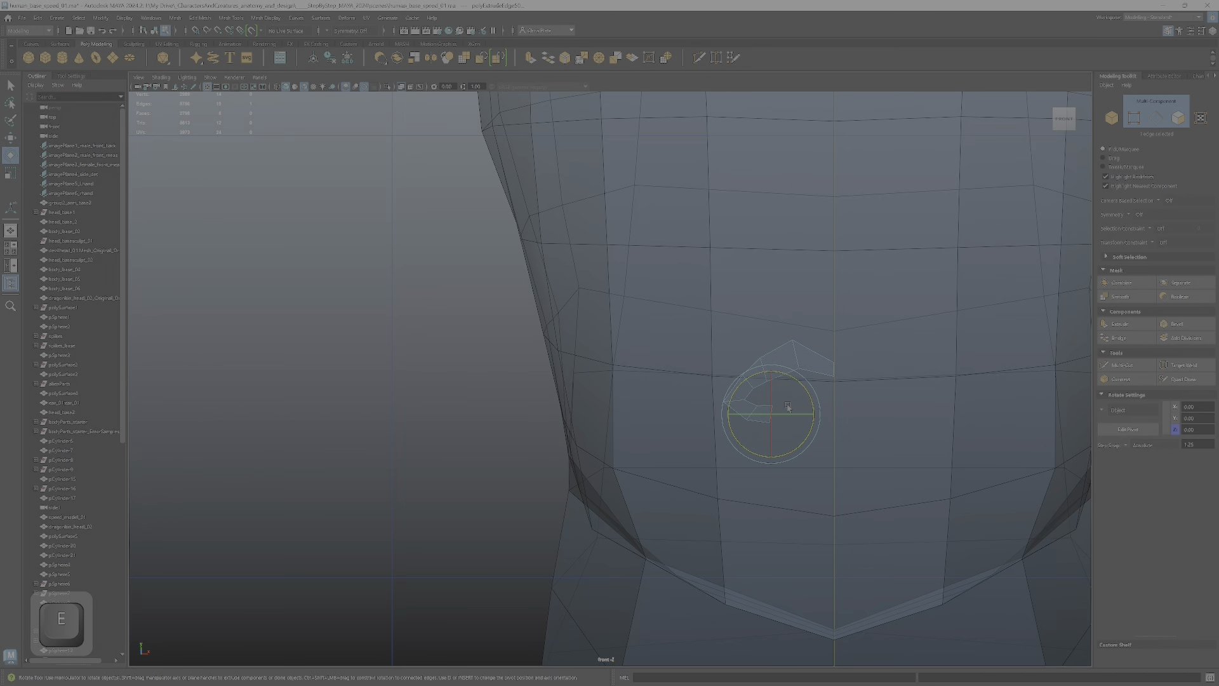
pyautogui.press('w')
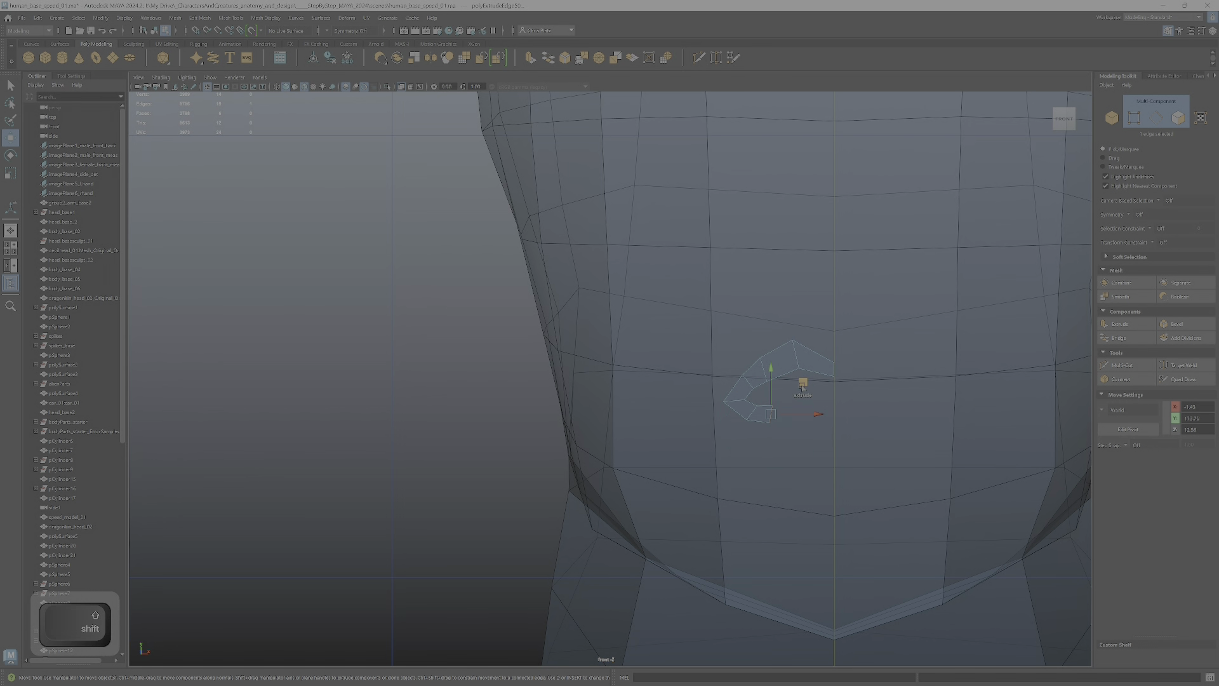
pyautogui.keyDown('shift'); pyautogui.moveTo(802, 383); pyautogui.dragTo(829, 389); pyautogui.keyUp('shift')
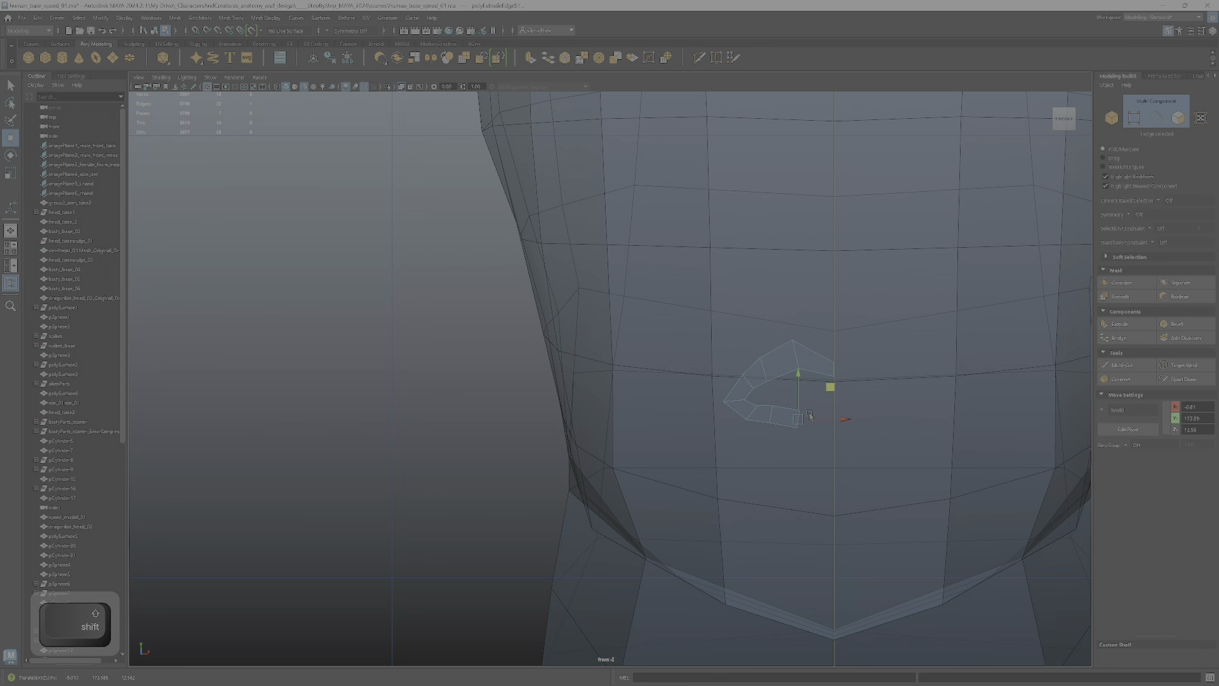
pyautogui.keyDown('shift'); pyautogui.moveTo(811, 421); pyautogui.dragTo(845, 424); pyautogui.keyUp('shift')
pyautogui.press('r')
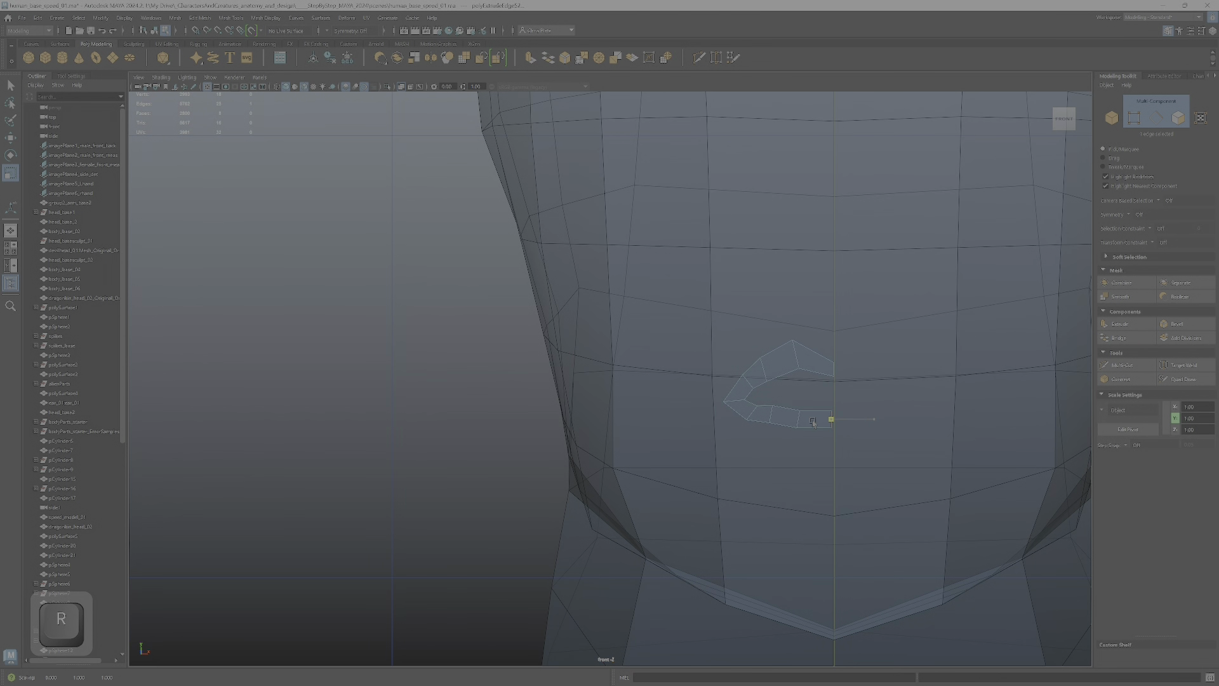
# - Convert the lower lip's end edge to vertices and grid-snap them horizontally onto the face centre line
pyautogui.keyDown('ctrl'); pyautogui.moveTo(822, 424); pyautogui.dragTo(844, 447, button='right'); pyautogui.keyUp('ctrl')
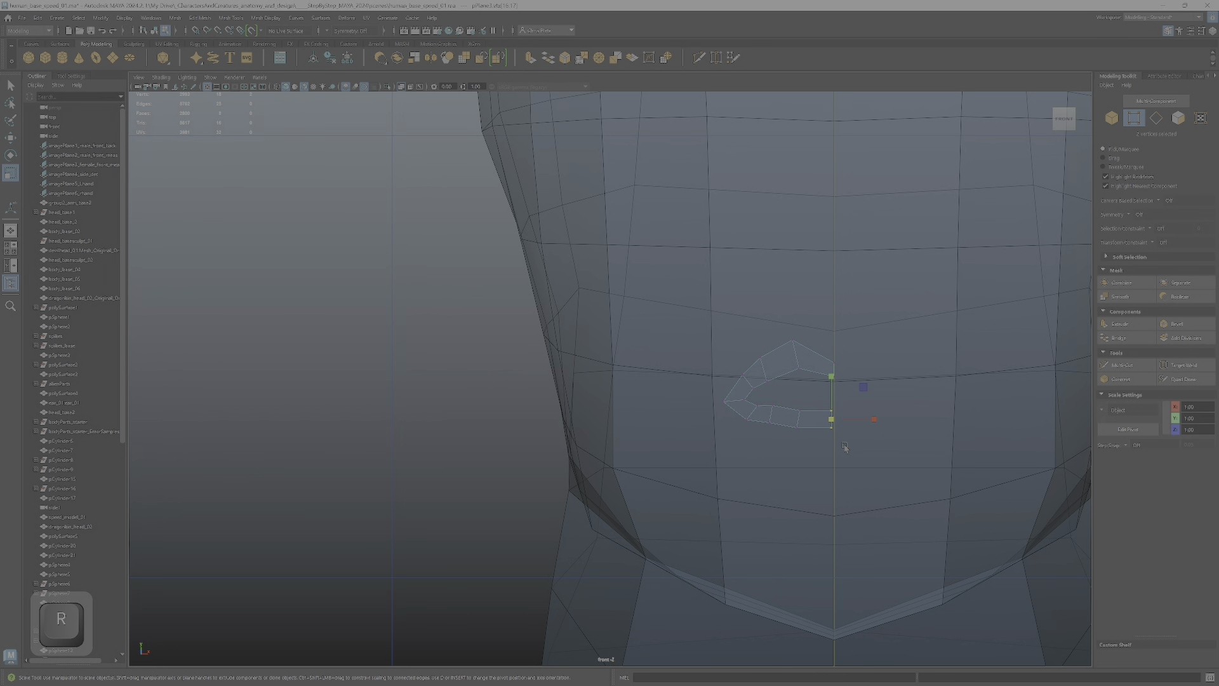
pyautogui.press('space')
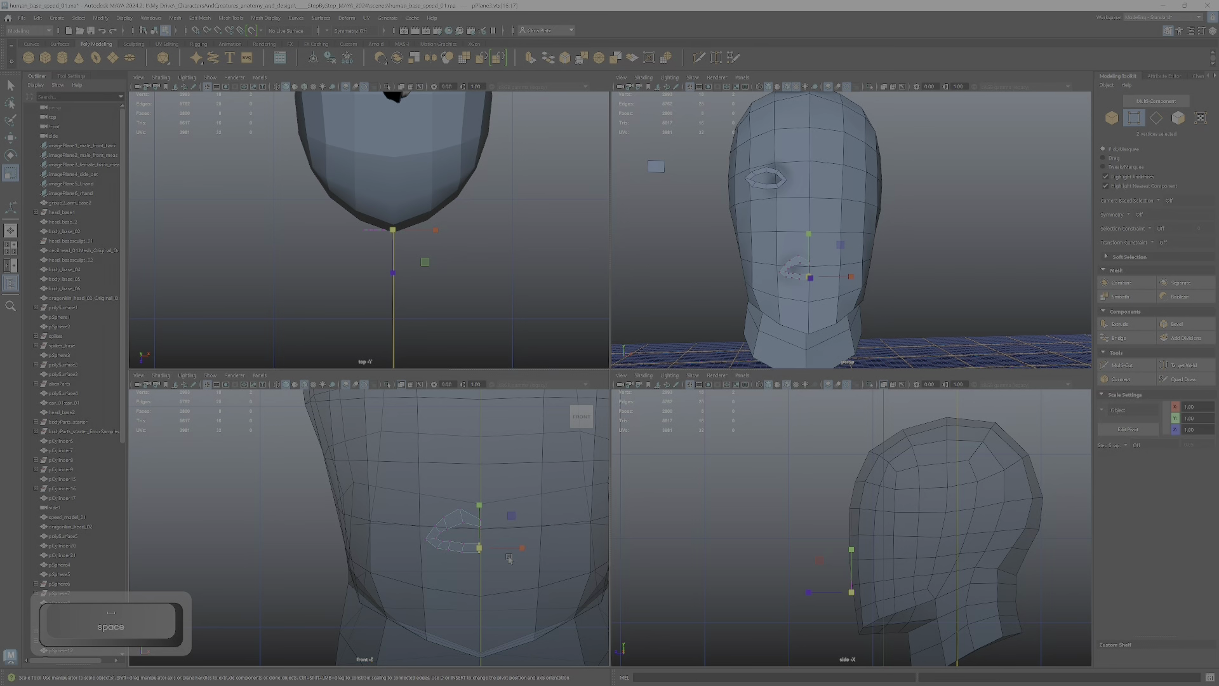
pyautogui.press('space')
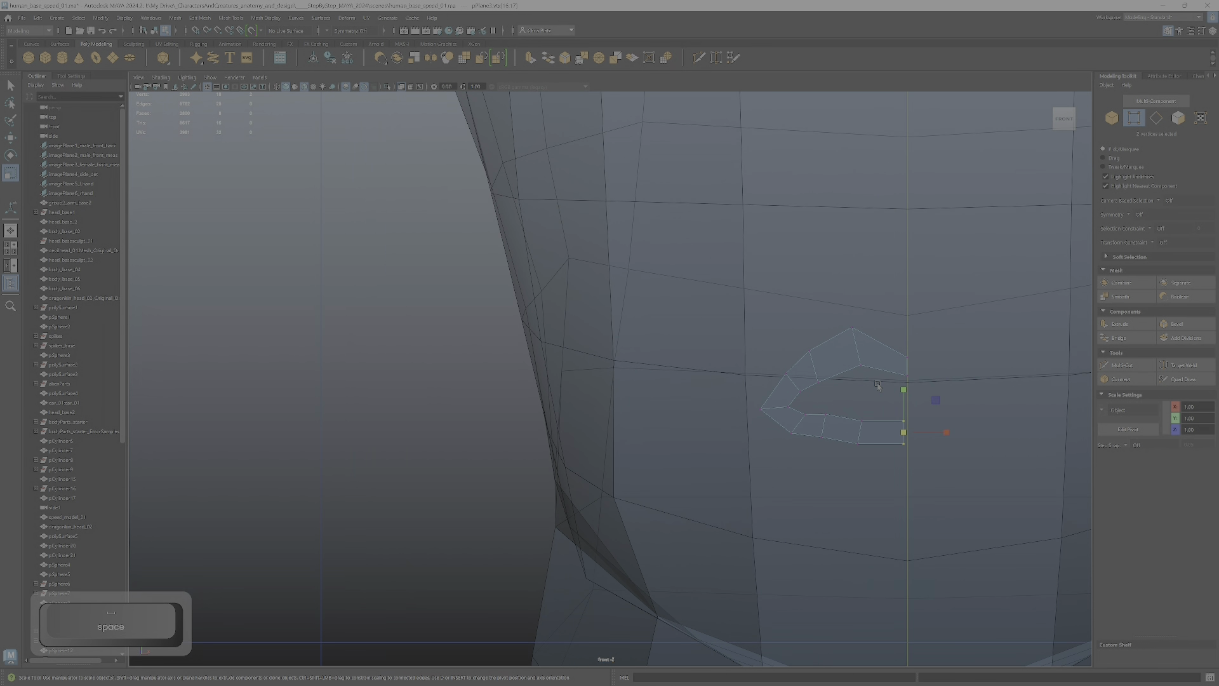
pyautogui.press('w')
pyautogui.press('x')
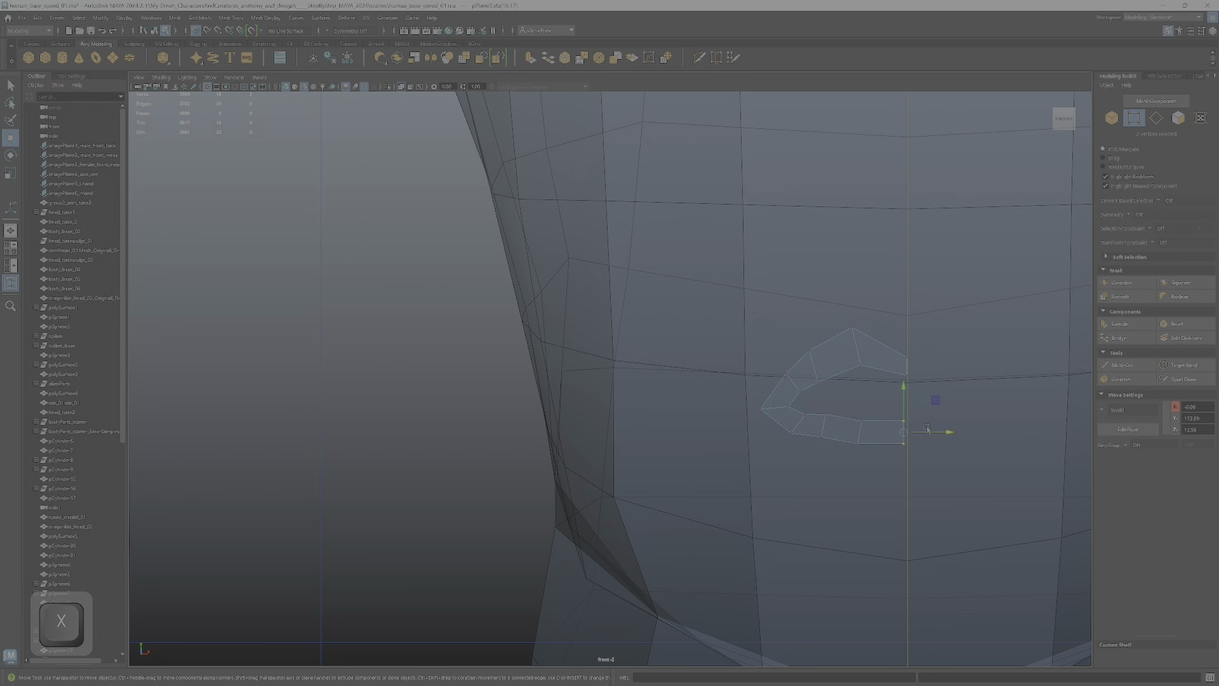
pyautogui.moveTo(924, 434); pyautogui.dragTo(925, 432)
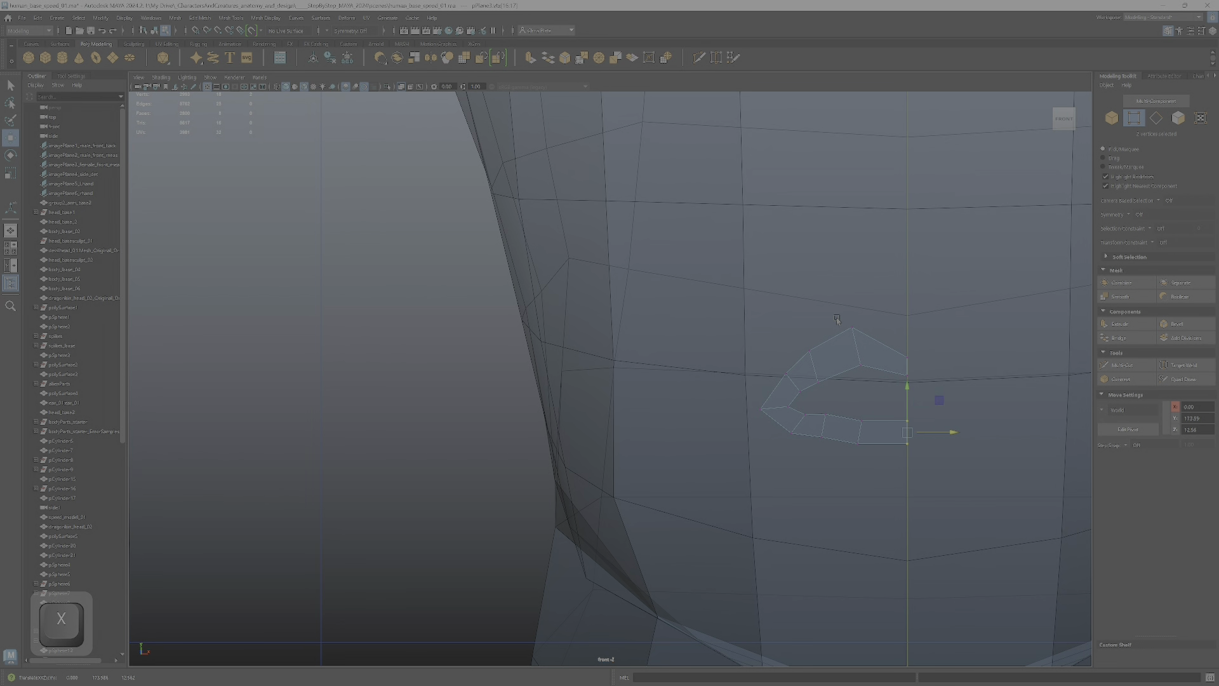
# - Lower the upper lip's central vertices and raise the lower lip's central vertices to narrow the mouth opening
pyautogui.moveTo(845, 407); pyautogui.dragTo(875, 470)
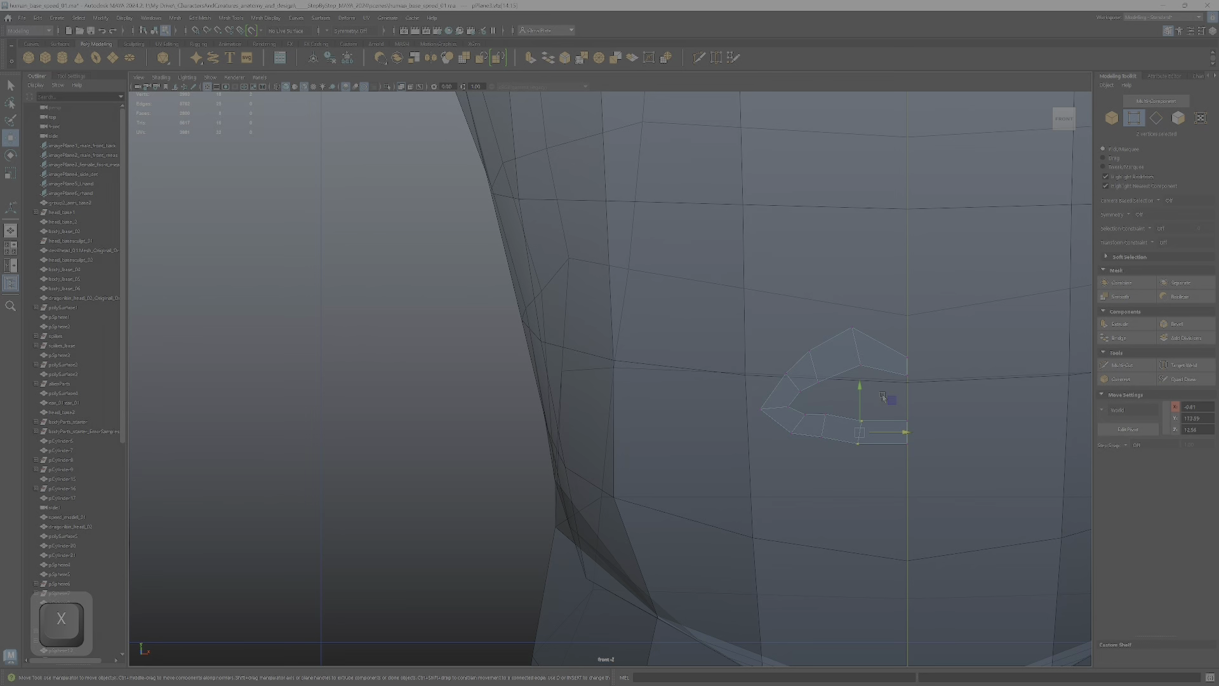
pyautogui.scroll(1, 858, 413)
pyautogui.moveTo(871, 416); pyautogui.dragTo(873, 408)
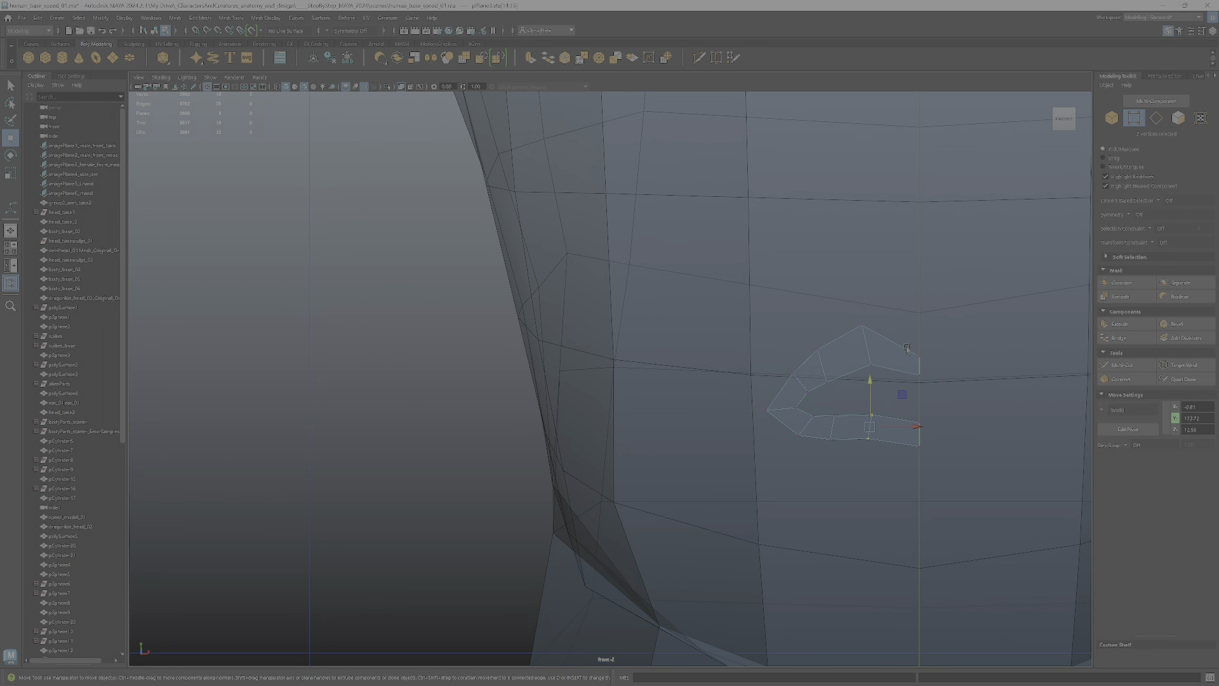
pyautogui.moveTo(841, 310); pyautogui.dragTo(976, 403)
pyautogui.moveTo(892, 321); pyautogui.dragTo(887, 334)
pyautogui.moveTo(881, 422); pyautogui.dragTo(952, 474)
pyautogui.moveTo(895, 391); pyautogui.dragTo(894, 374)
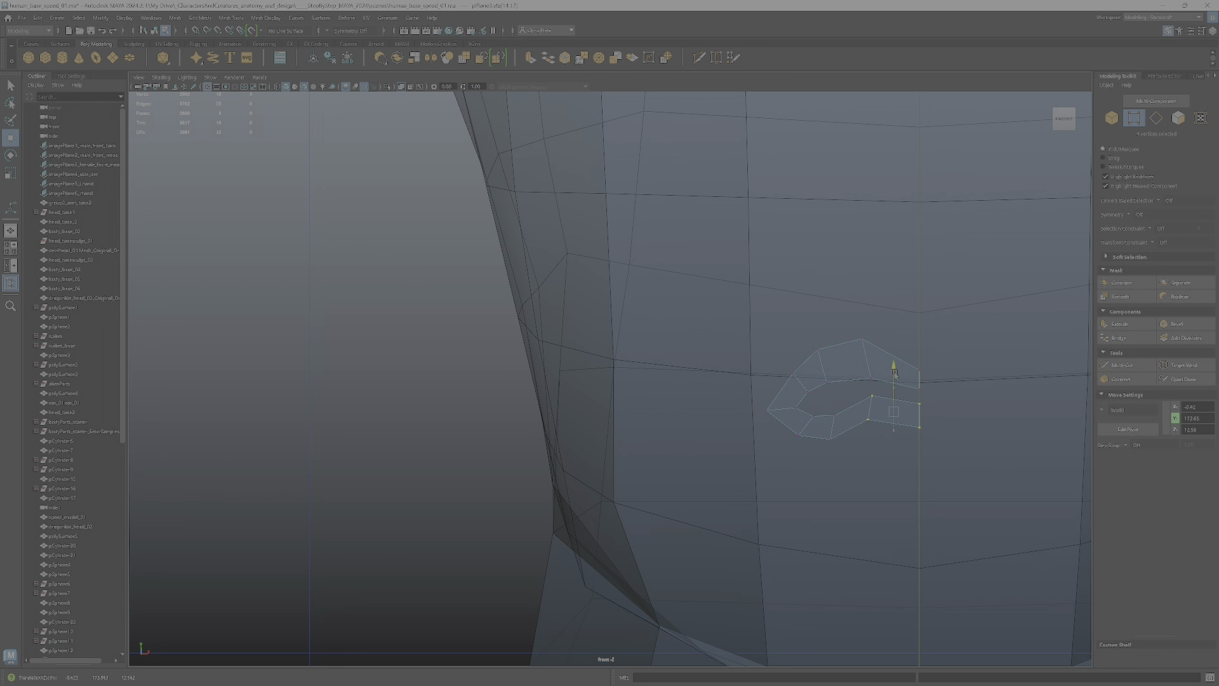
# - Raise the outer lower lip and mouth corner vertices to even out the lip line, and move the corner tip inward
pyautogui.moveTo(824, 409); pyautogui.dragTo(847, 449)
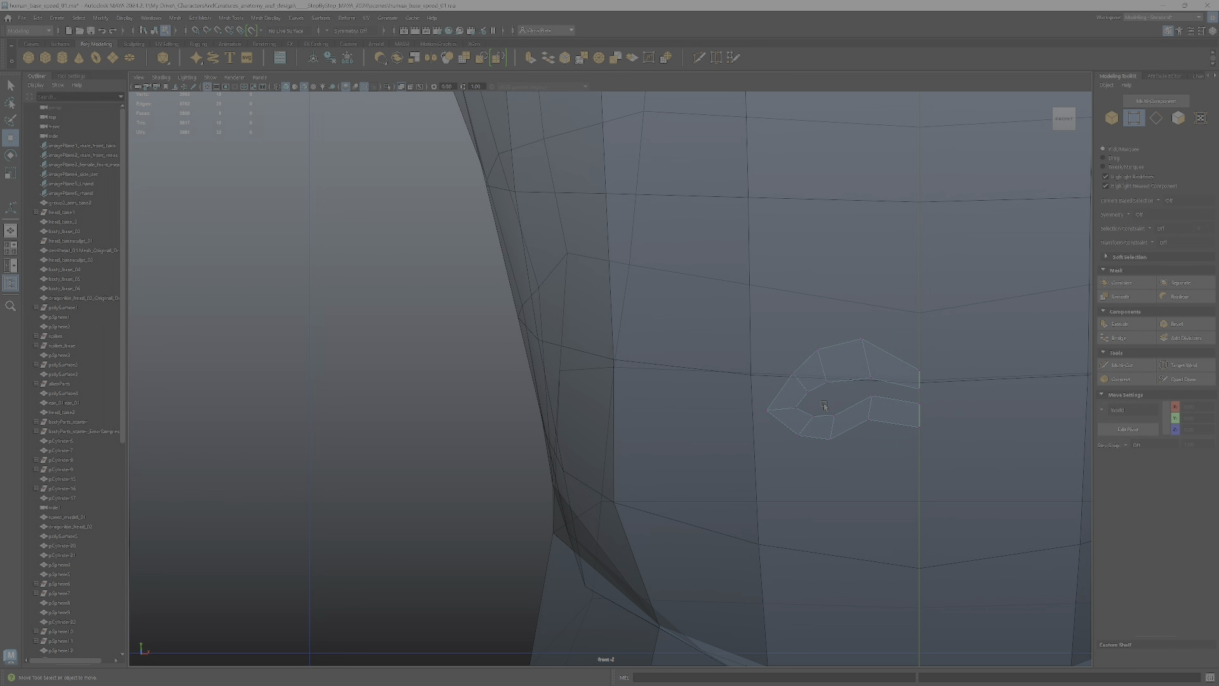
pyautogui.moveTo(831, 395); pyautogui.dragTo(787, 360)
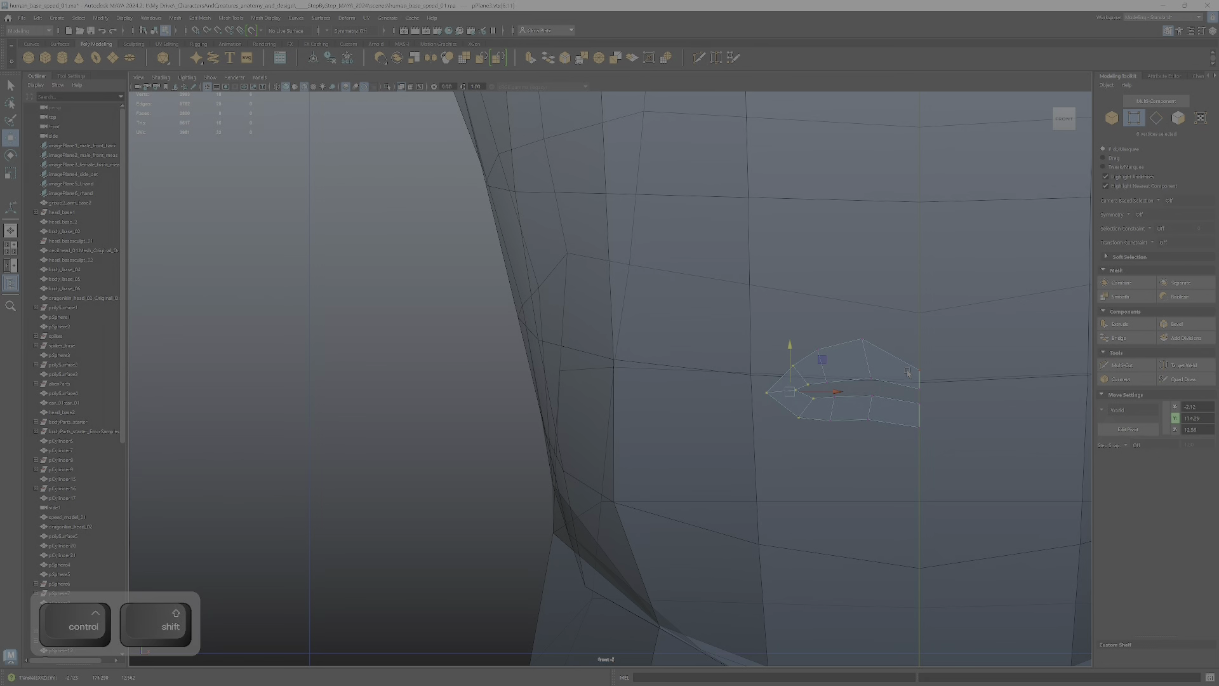
pyautogui.scroll(-5, 892, 404)
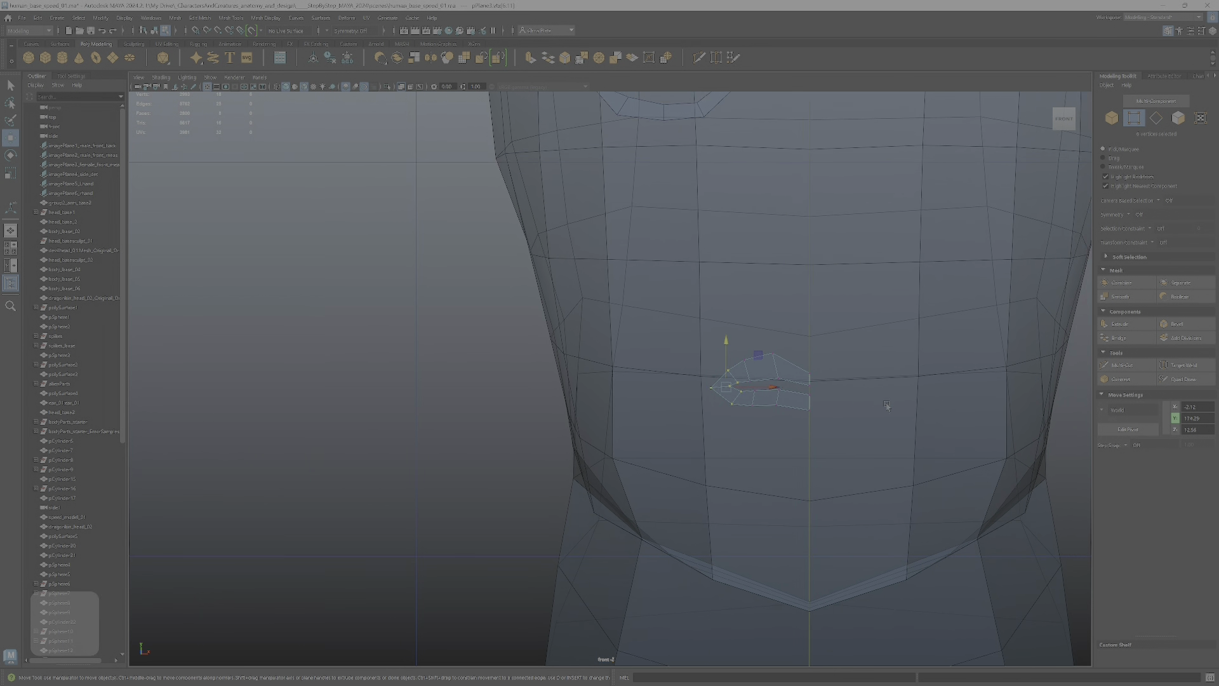
pyautogui.scroll(5, 887, 407)
pyautogui.scroll(1, 838, 388)
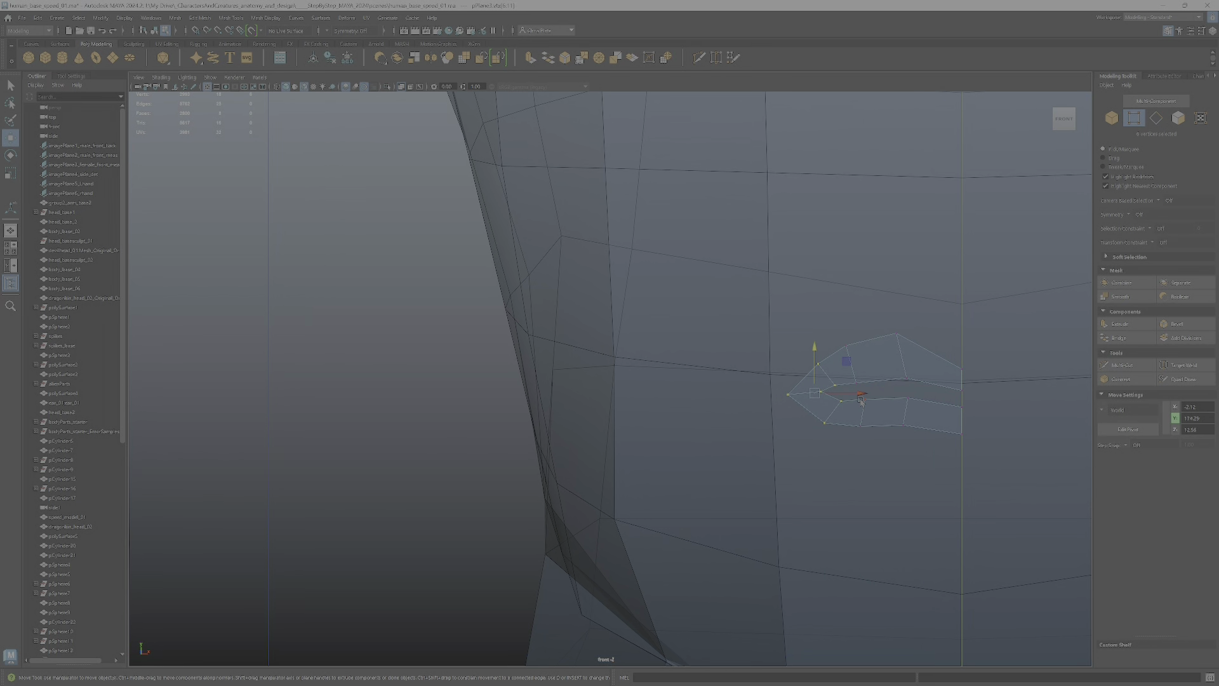
pyautogui.click(787, 394)
pyautogui.moveTo(821, 395); pyautogui.dragTo(831, 394)
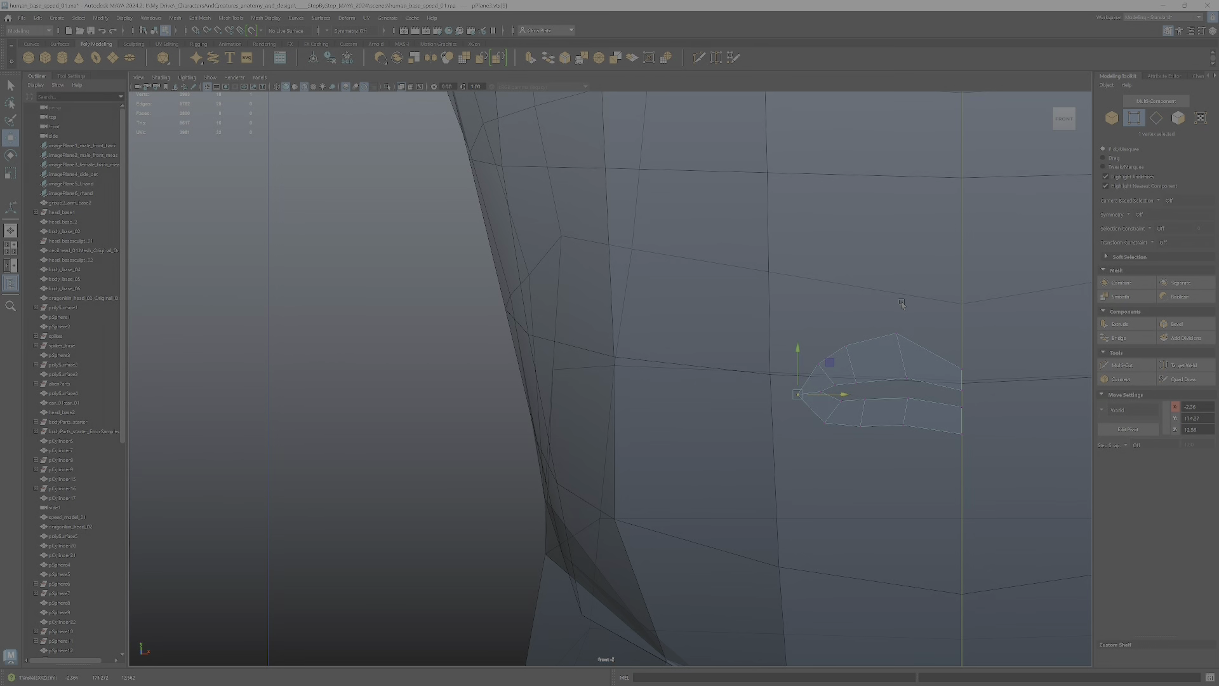
# - Shift the upper and lower lip vertex columns toward the face centre line to even out their spacing
pyautogui.moveTo(885, 309); pyautogui.dragTo(931, 454)
pyautogui.moveTo(931, 379); pyautogui.dragTo(944, 387)
pyautogui.moveTo(809, 332); pyautogui.dragTo(837, 412)
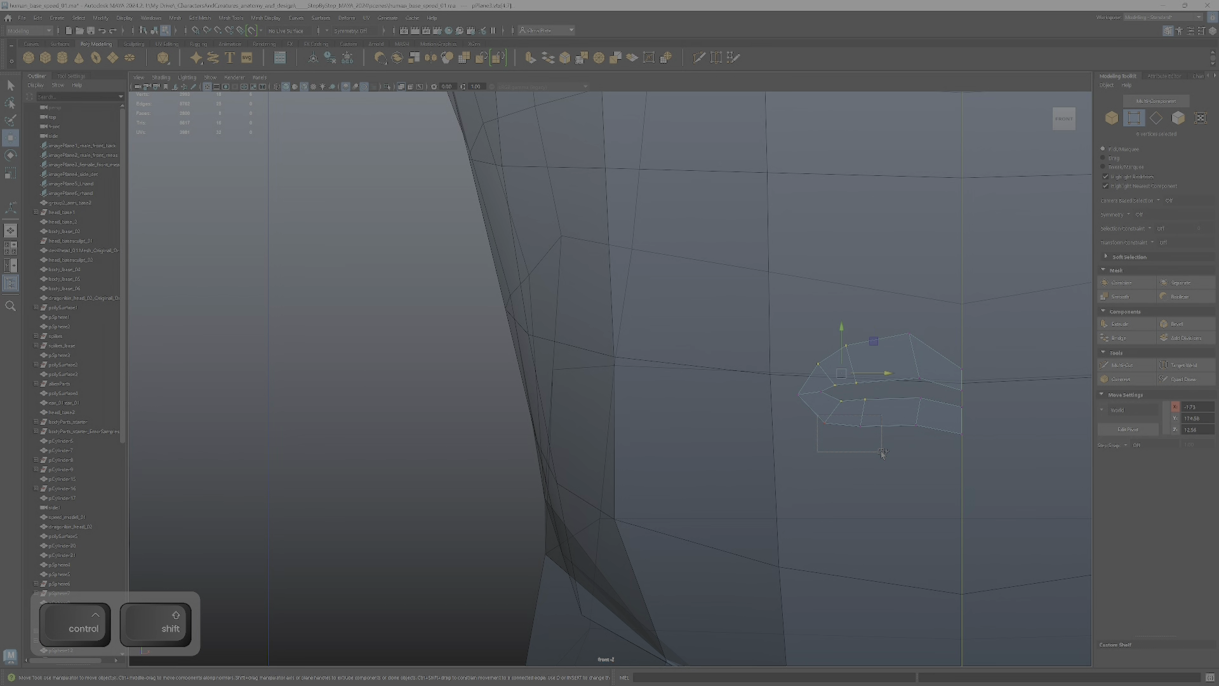
pyautogui.keyDown('ctrl'); pyautogui.keyDown('shift'); pyautogui.moveTo(881, 451); pyautogui.dragTo(883, 451); pyautogui.keyUp('shift'); pyautogui.keyUp('ctrl')
pyautogui.moveTo(873, 388); pyautogui.dragTo(893, 389)
# - Adjust the vertices near the mouth corner, repositioning the lower lip's outermost column to smooth the lip outline
pyautogui.moveTo(776, 374); pyautogui.dragTo(824, 407)
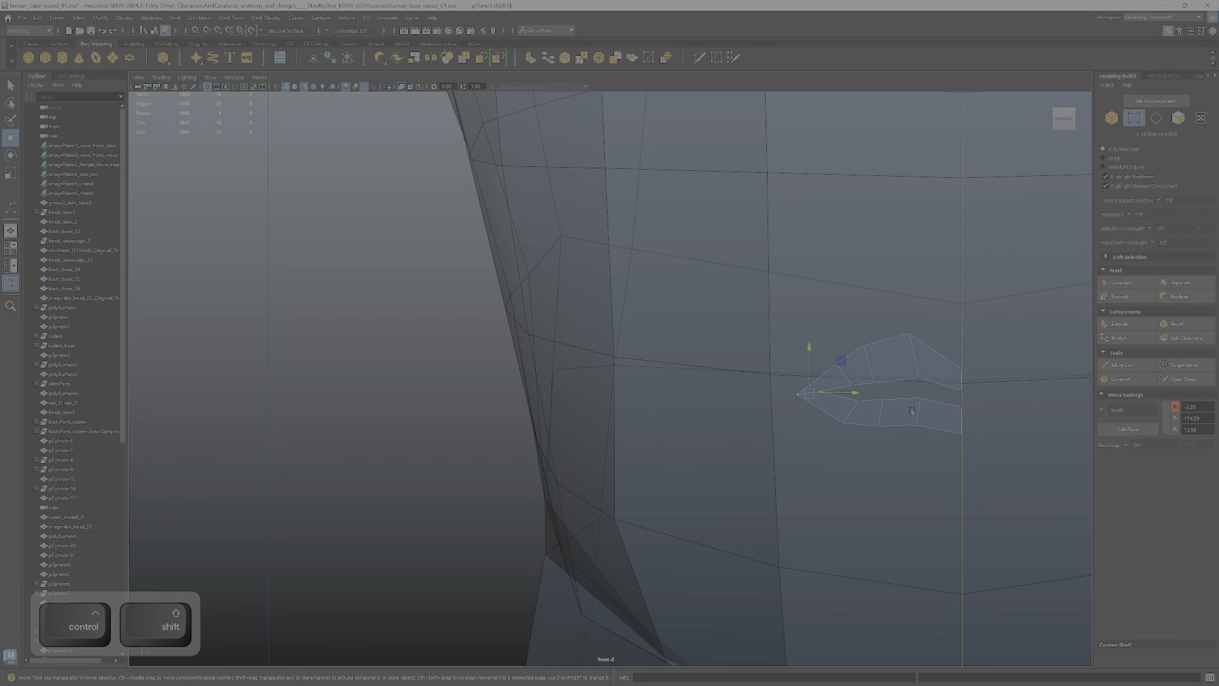
pyautogui.scroll(-5, 912, 410)
pyautogui.scroll(1, 789, 383)
pyautogui.scroll(3, 789, 384)
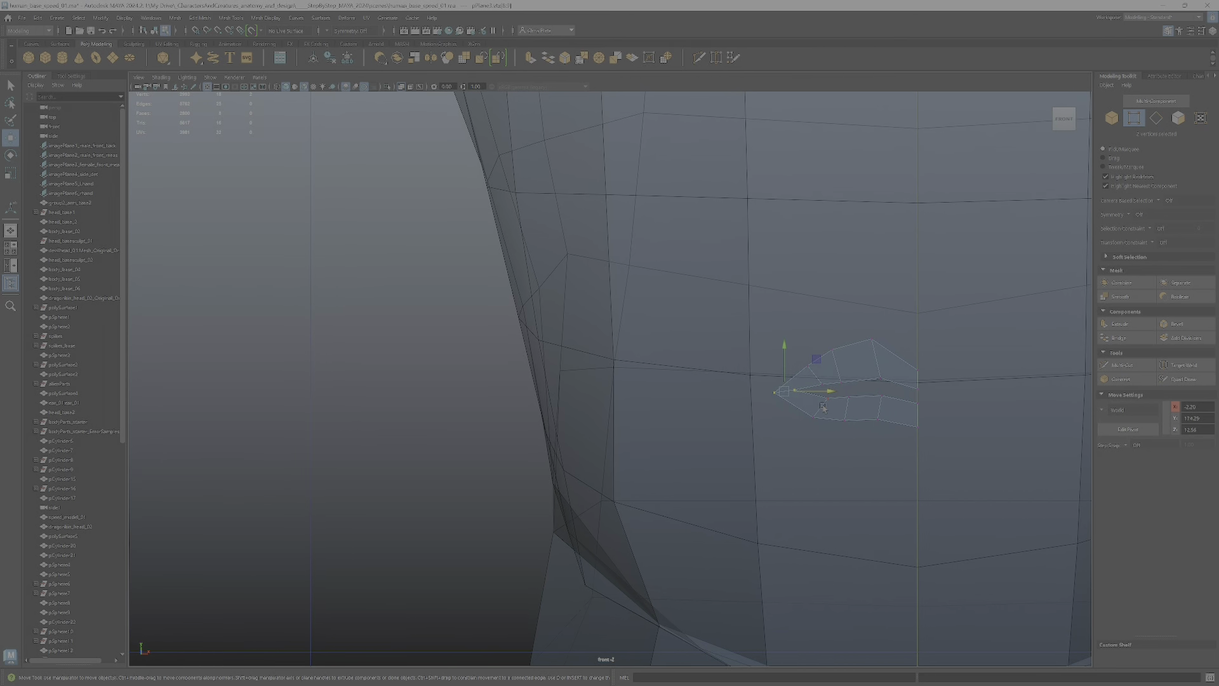
pyautogui.moveTo(784, 390); pyautogui.dragTo(819, 385)
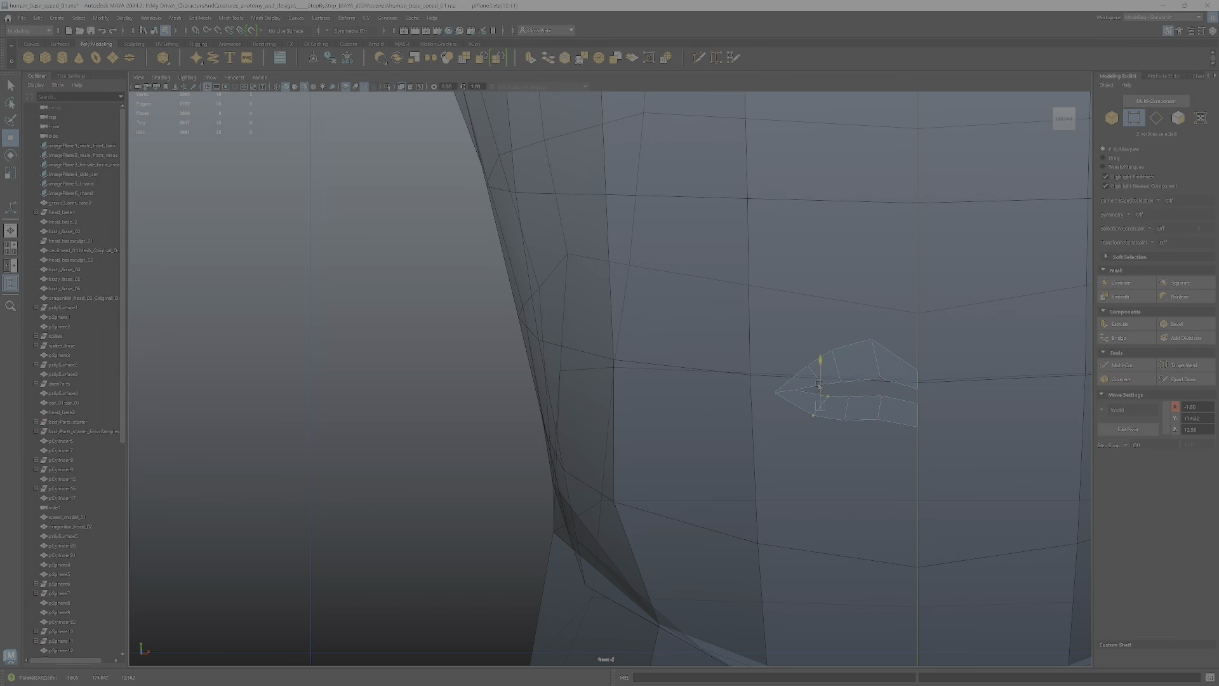
pyautogui.scroll(-6, 818, 384)
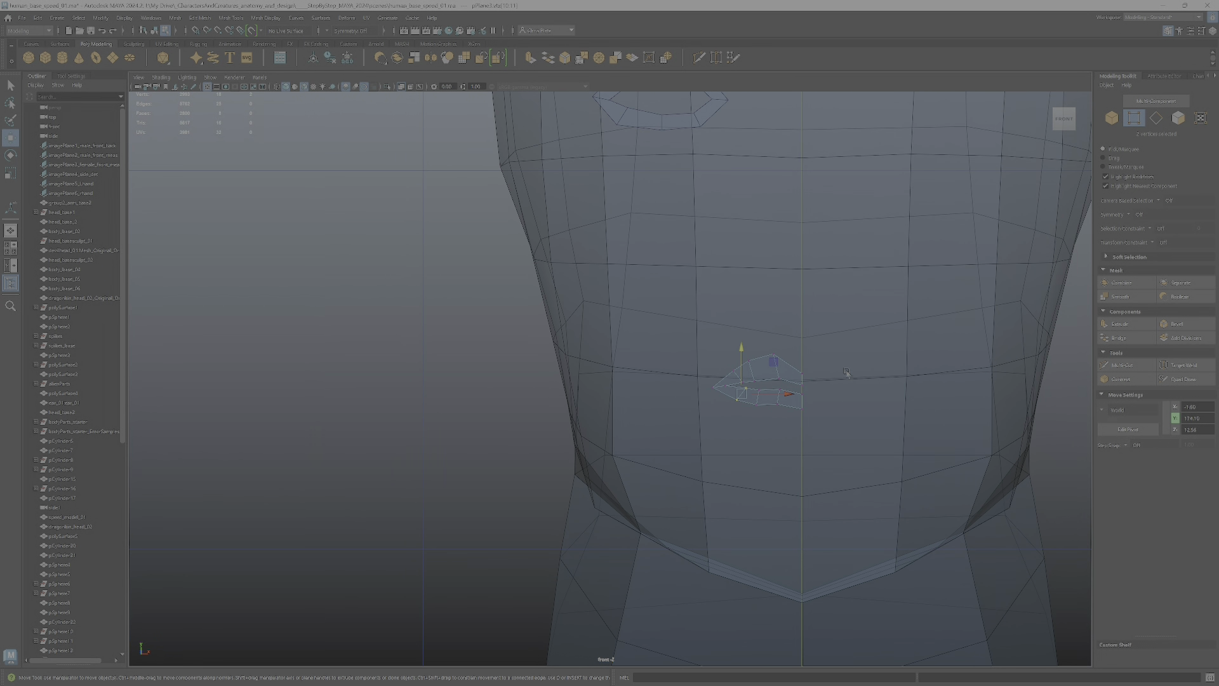
# - Duplicate the spare plane beside the head and place the copy on the nose bridge, next to the inner eye corner
pyautogui.keyDown('alt'); pyautogui.moveTo(730, 356); pyautogui.dragTo(746, 403, button='middle'); pyautogui.keyUp('alt')
pyautogui.keyDown('alt'); pyautogui.moveTo(746, 403); pyautogui.dragTo(740, 294, button='right'); pyautogui.keyUp('alt')
pyautogui.click(435, 226)
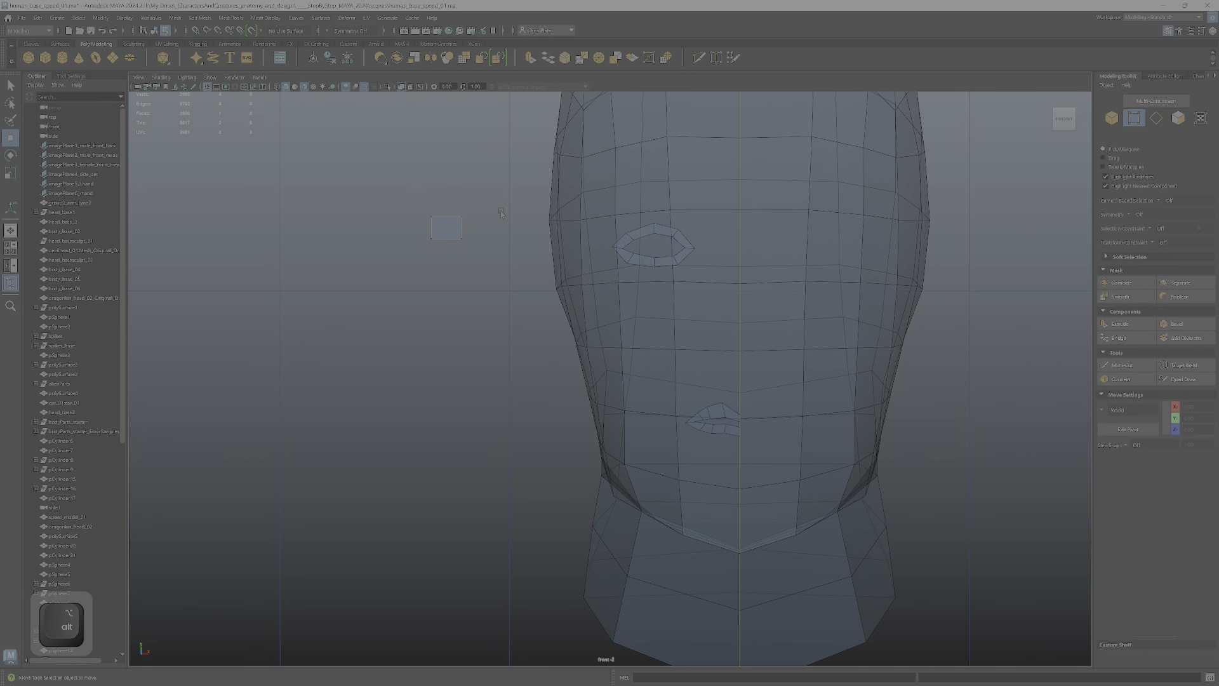
pyautogui.press('w')
pyautogui.click(456, 224)
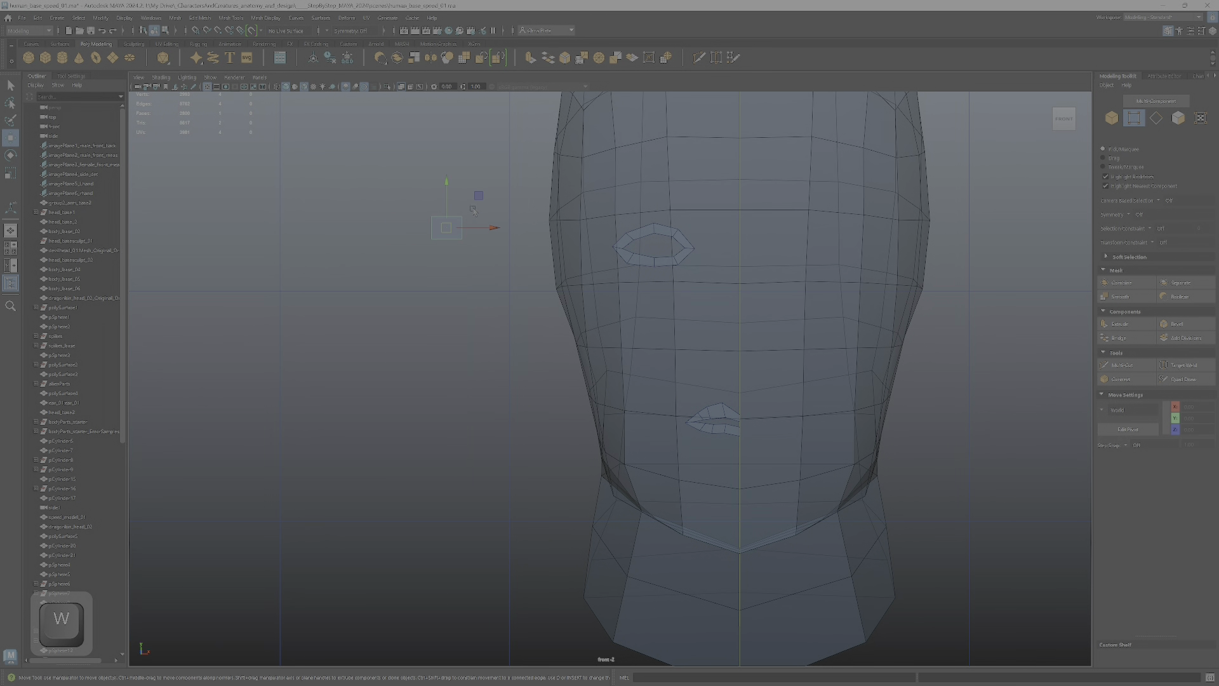
pyautogui.keyDown('shift'); pyautogui.moveTo(478, 194); pyautogui.dragTo(757, 217); pyautogui.keyUp('shift')
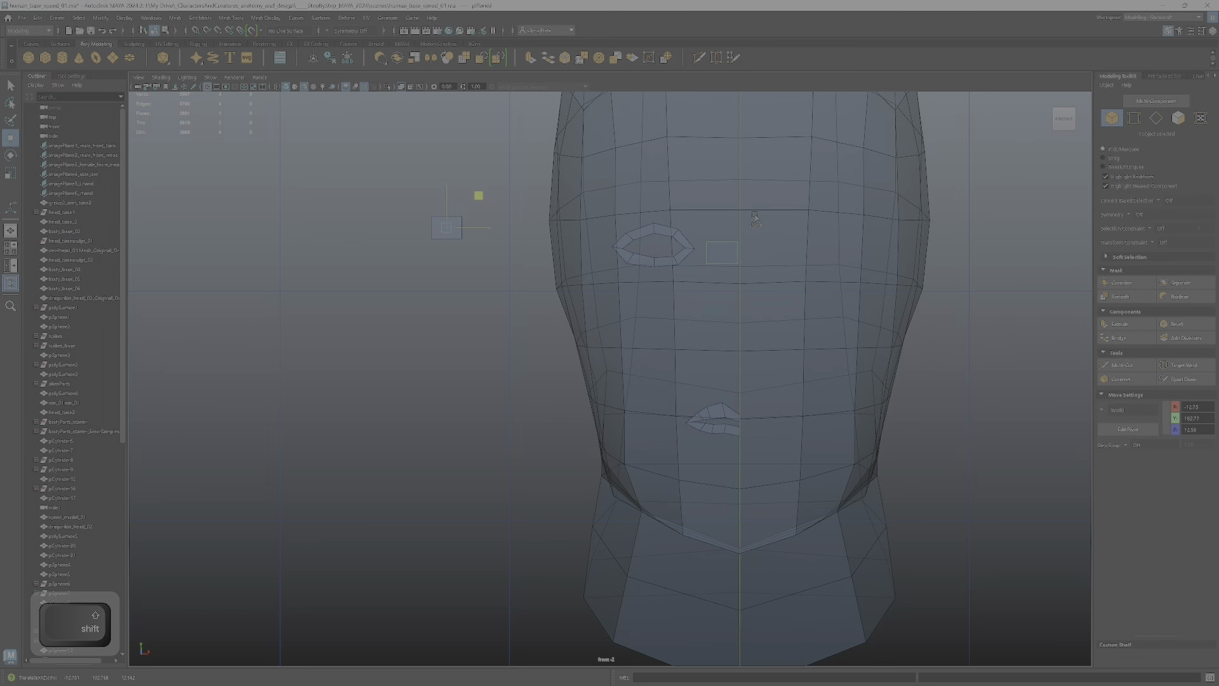
# - Check the new nose-bridge plane in the side view, and grid-snap its inner vertices horizontally onto the face centre line
pyautogui.scroll(4, 759, 220)
pyautogui.keyDown('alt'); pyautogui.moveTo(764, 244); pyautogui.dragTo(697, 365, button='middle'); pyautogui.keyUp('alt')
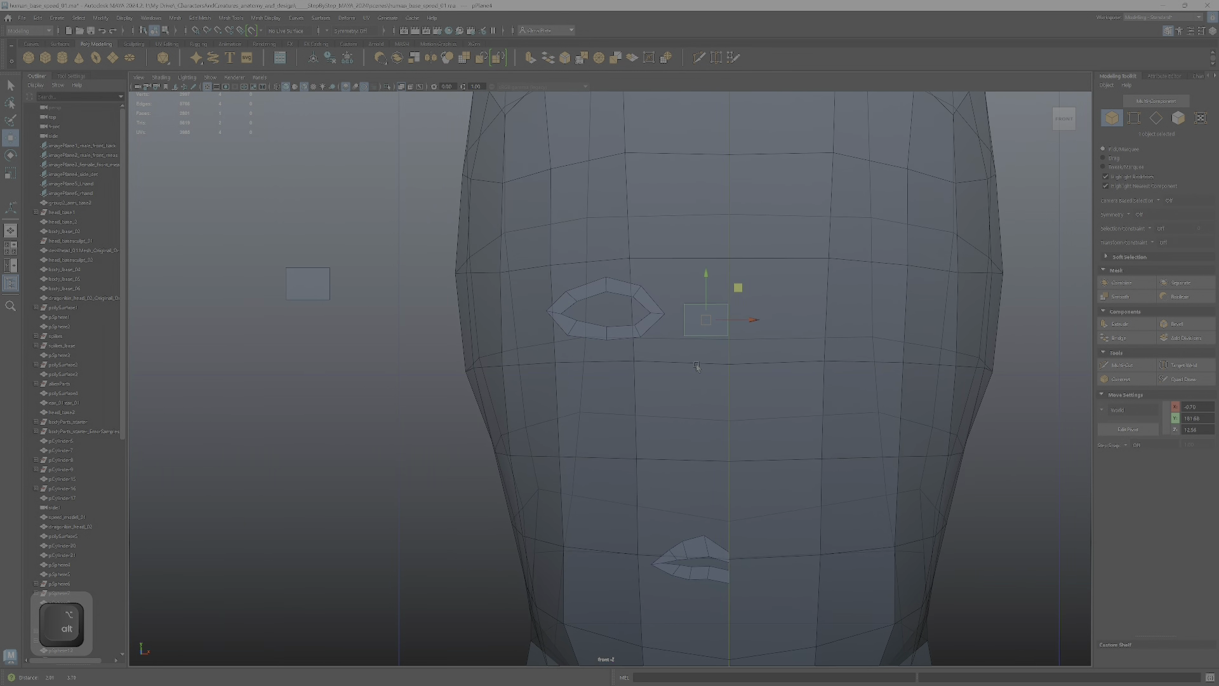
pyautogui.scroll(3, 697, 336)
pyautogui.keyDown('alt'); pyautogui.moveTo(696, 302); pyautogui.dragTo(766, 306, button='right'); pyautogui.keyUp('alt')
pyautogui.keyDown('alt'); pyautogui.moveTo(767, 306); pyautogui.dragTo(677, 302, button='middle'); pyautogui.keyUp('alt')
pyautogui.keyDown('alt'); pyautogui.moveTo(676, 302); pyautogui.dragTo(747, 307, button='right'); pyautogui.keyUp('alt')
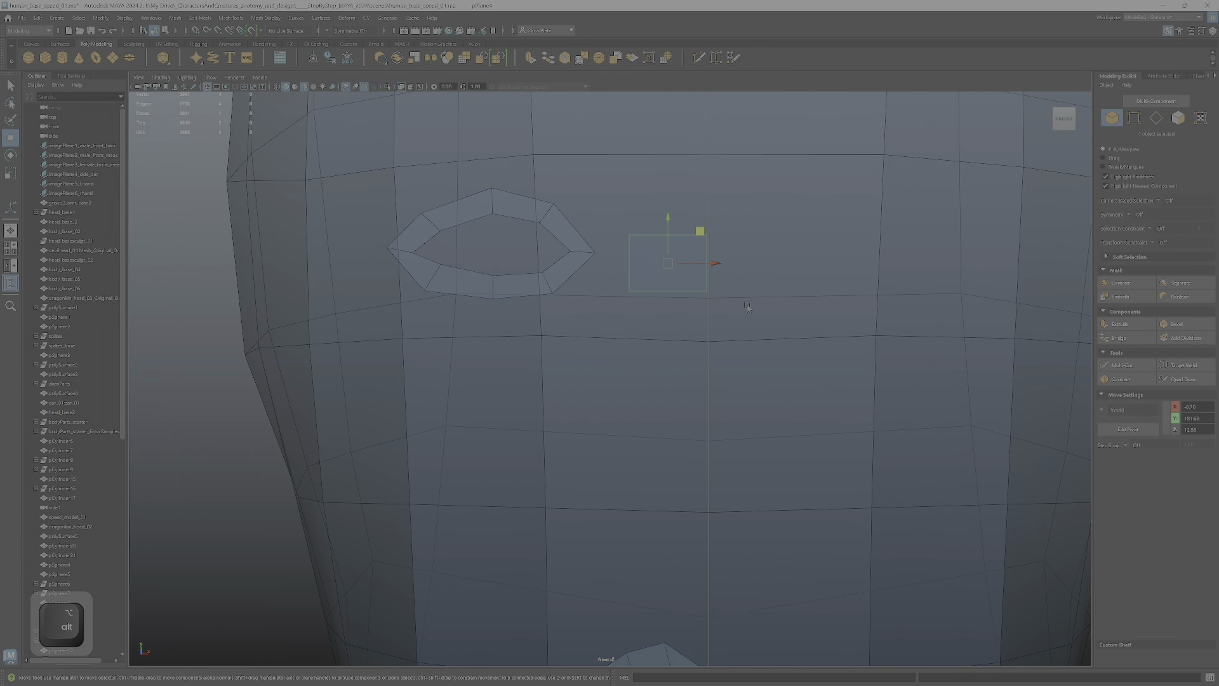
pyautogui.press('space')
pyautogui.press('space')
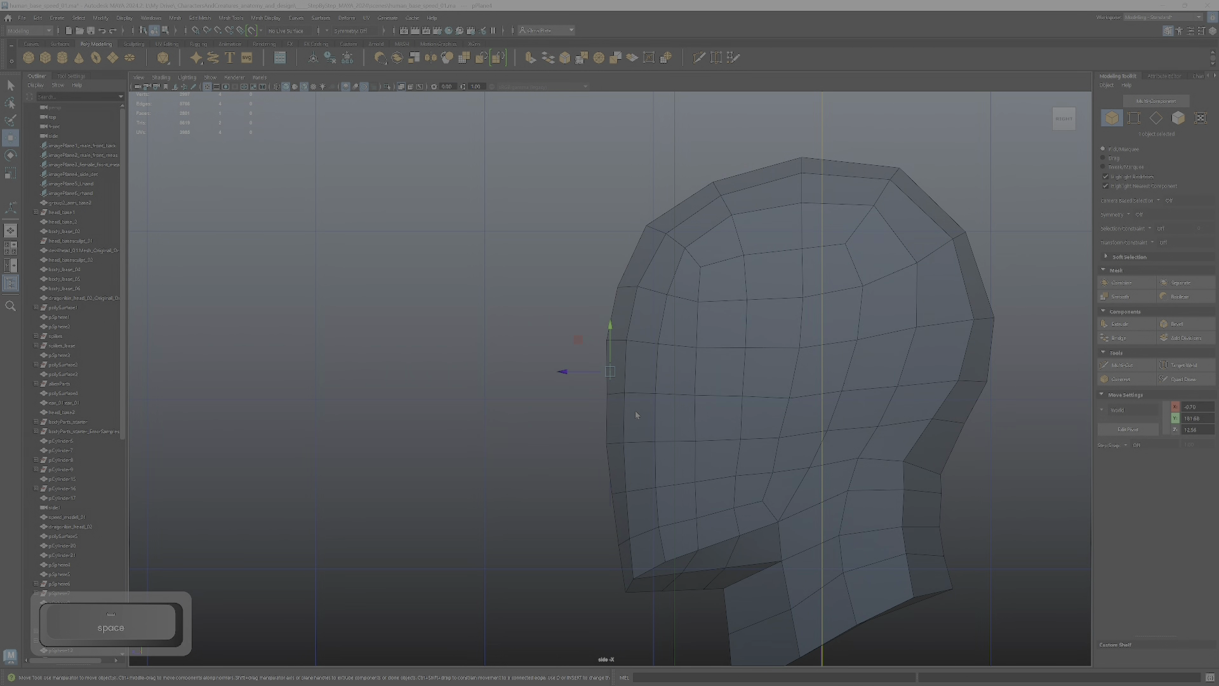
pyautogui.press('space')
pyautogui.press('space')
pyautogui.moveTo(682, 255); pyautogui.dragTo(635, 255, button='right')
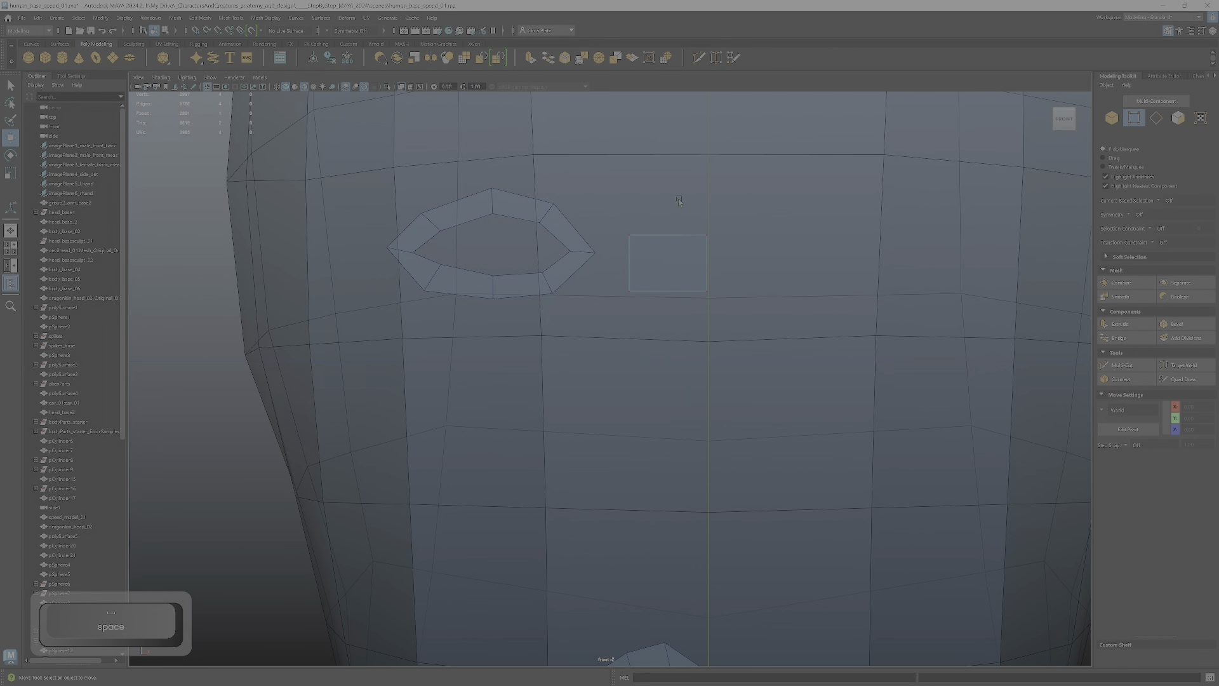
pyautogui.moveTo(686, 215); pyautogui.dragTo(730, 308)
pyautogui.press('x')
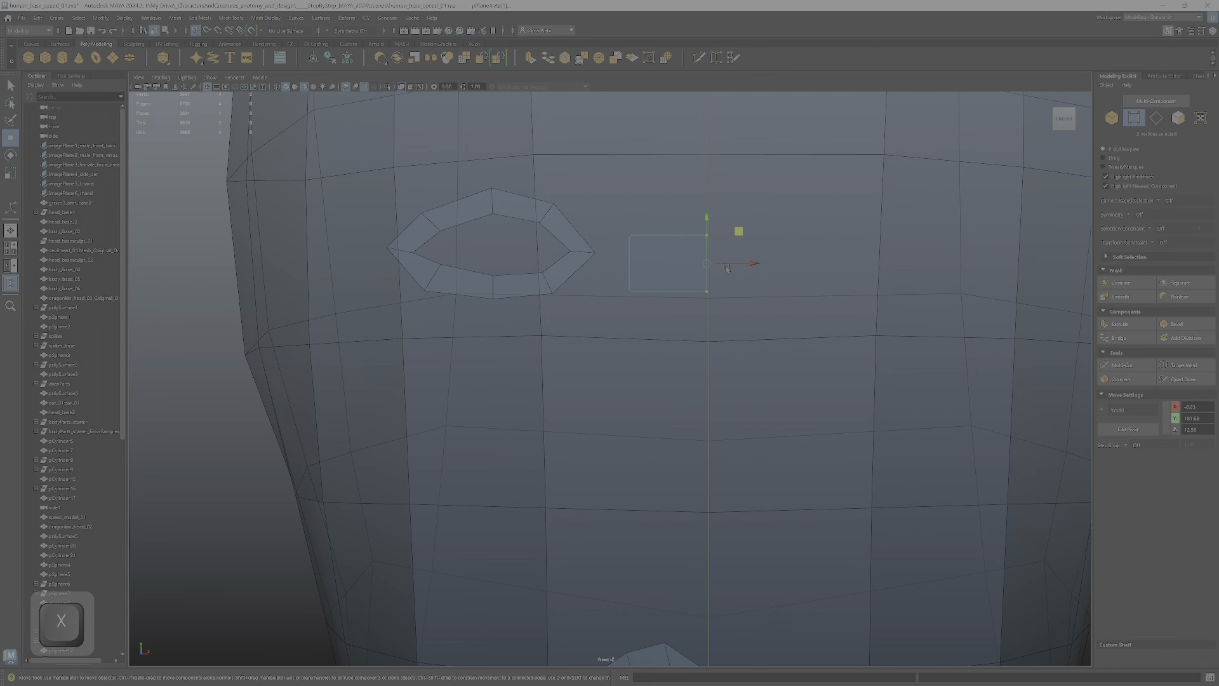
pyautogui.moveTo(726, 262); pyautogui.dragTo(694, 274)
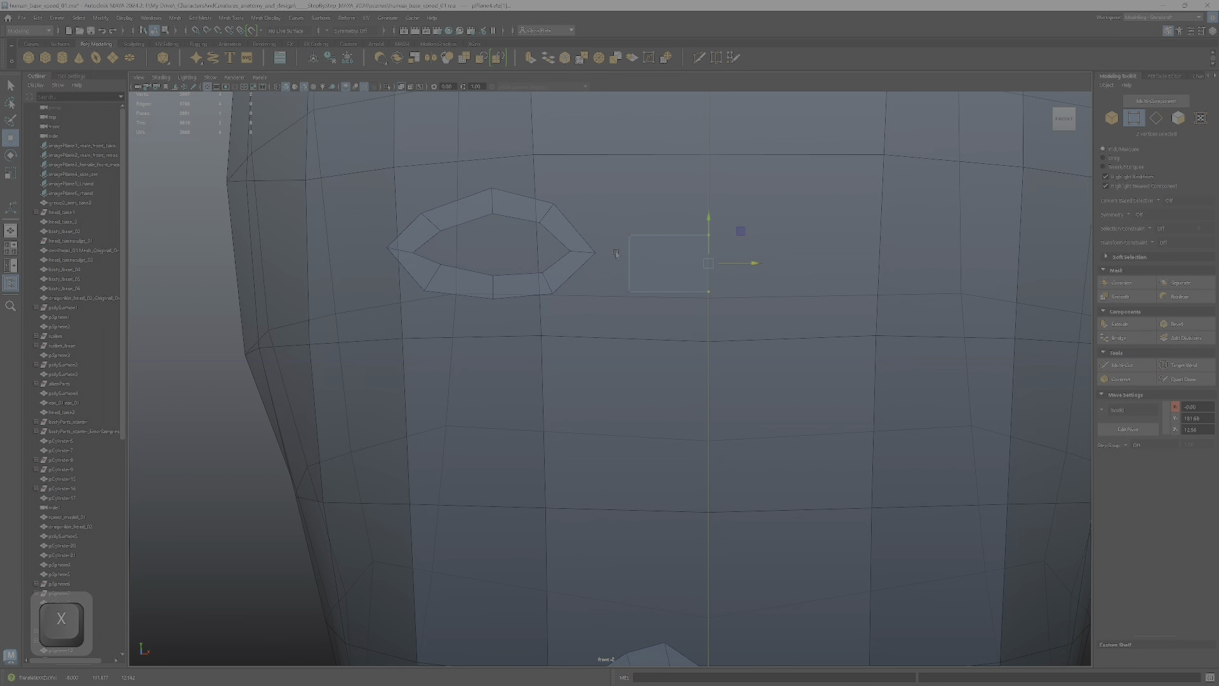
# - Taper the nose-bridge plane by moving its lower outer vertex toward the centre line and its upper outer vertex toward the eye
pyautogui.moveTo(608, 244); pyautogui.dragTo(648, 356)
pyautogui.moveTo(607, 219); pyautogui.dragTo(644, 357)
pyautogui.moveTo(656, 266); pyautogui.dragTo(695, 264)
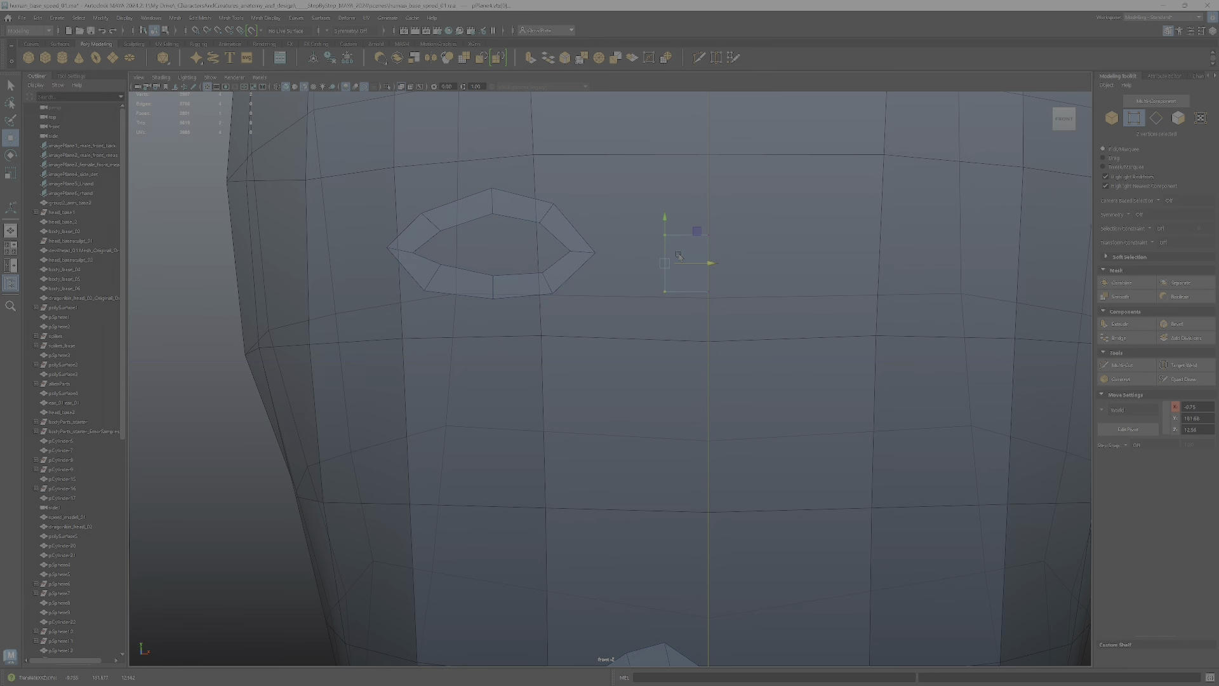
pyautogui.click(683, 262)
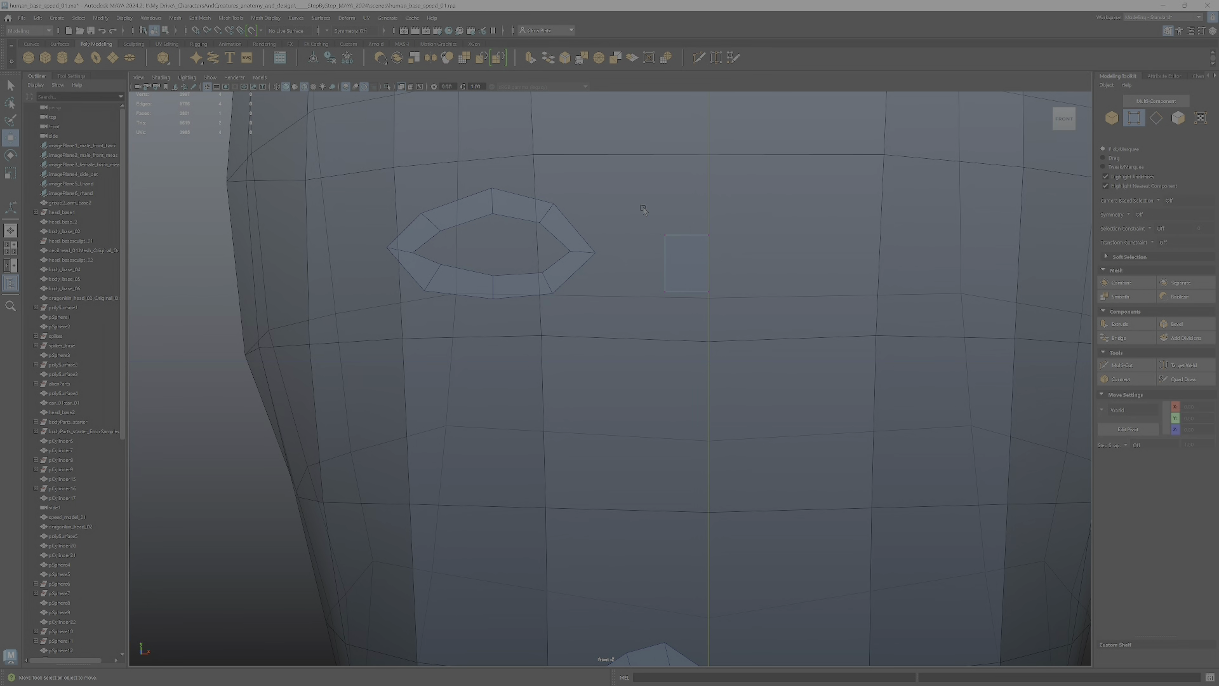
pyautogui.moveTo(644, 209); pyautogui.dragTo(673, 308)
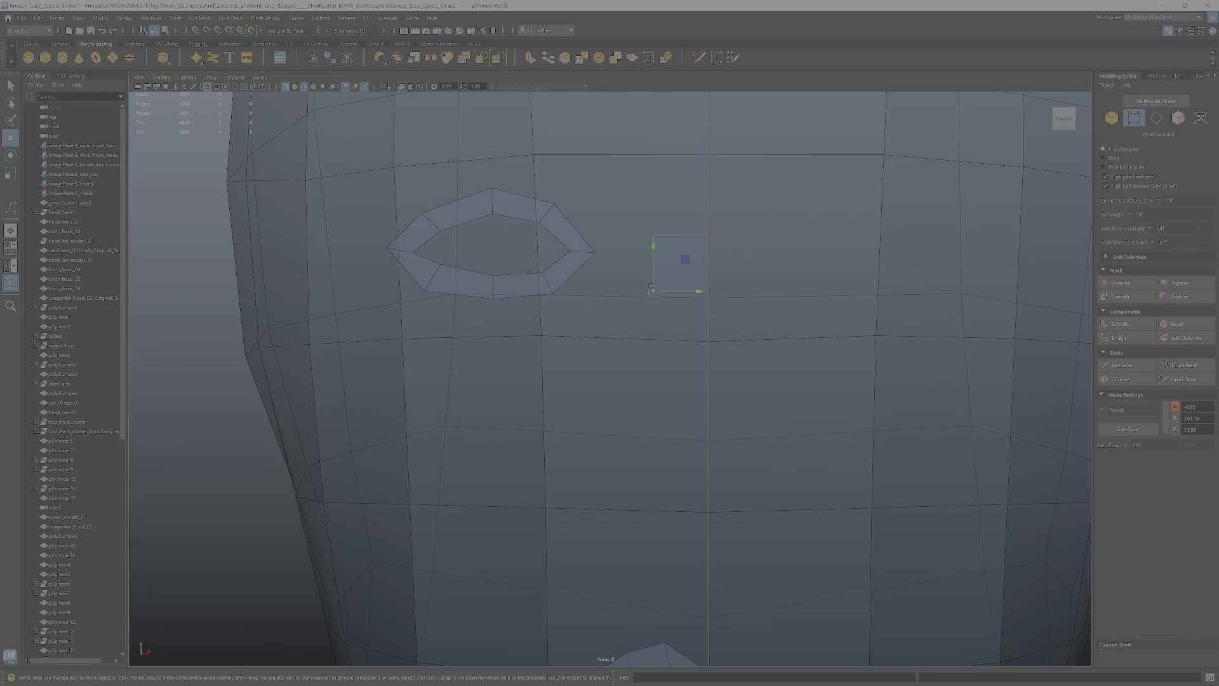
pyautogui.moveTo(672, 293); pyautogui.dragTo(694, 294)
pyautogui.moveTo(641, 220); pyautogui.dragTo(666, 236)
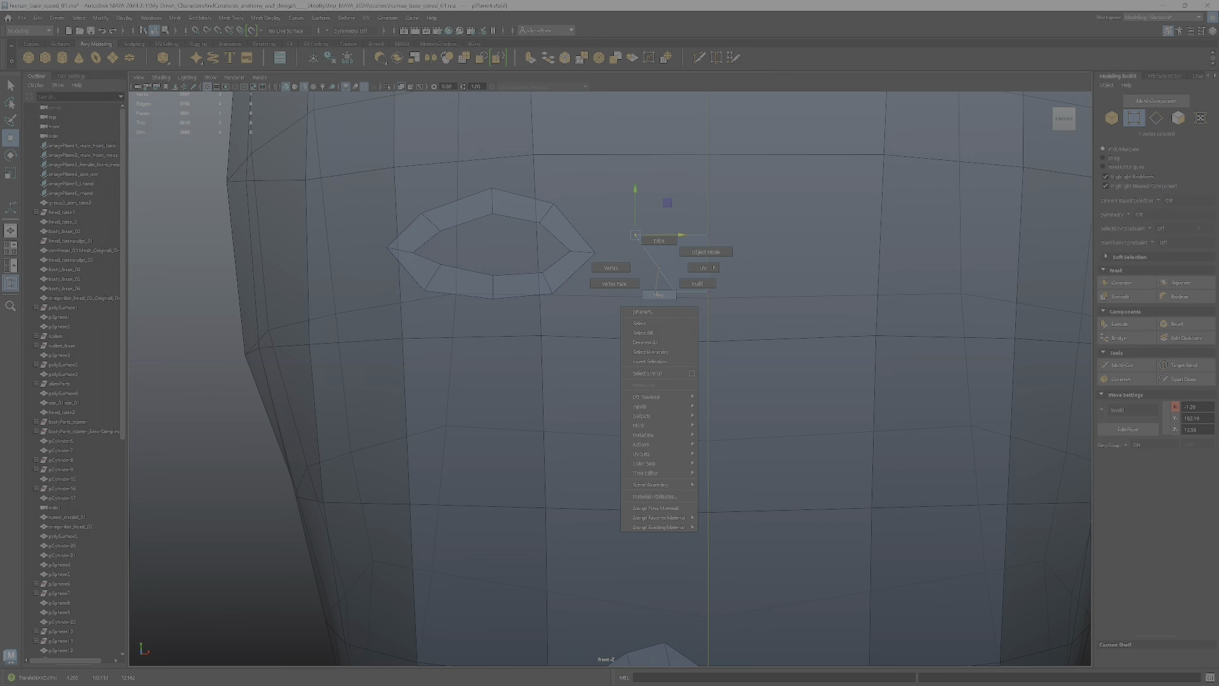
# - Extrude the nose-bridge plane's slanted outer edge downward and scale the new edge vertically to square off the face
pyautogui.moveTo(658, 294); pyautogui.dragTo(658, 243, button='right')
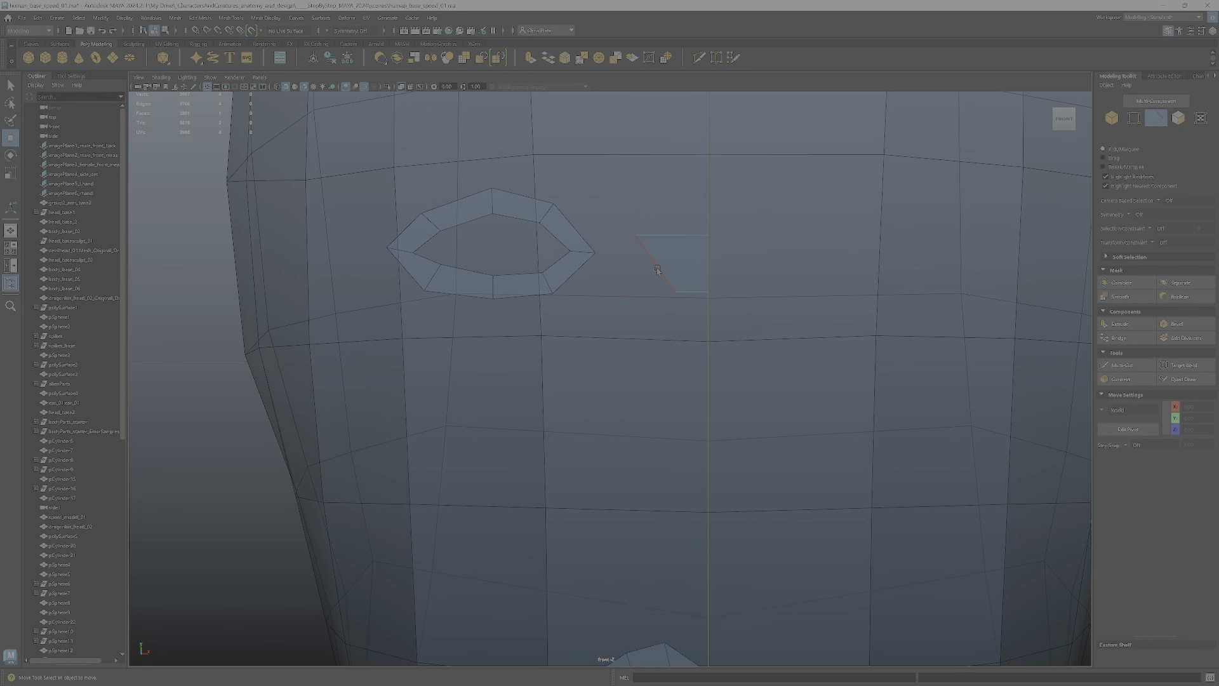
pyautogui.click(657, 270)
pyautogui.keyDown('shift'); pyautogui.moveTo(654, 230); pyautogui.dragTo(653, 295); pyautogui.keyUp('shift')
pyautogui.press('e')
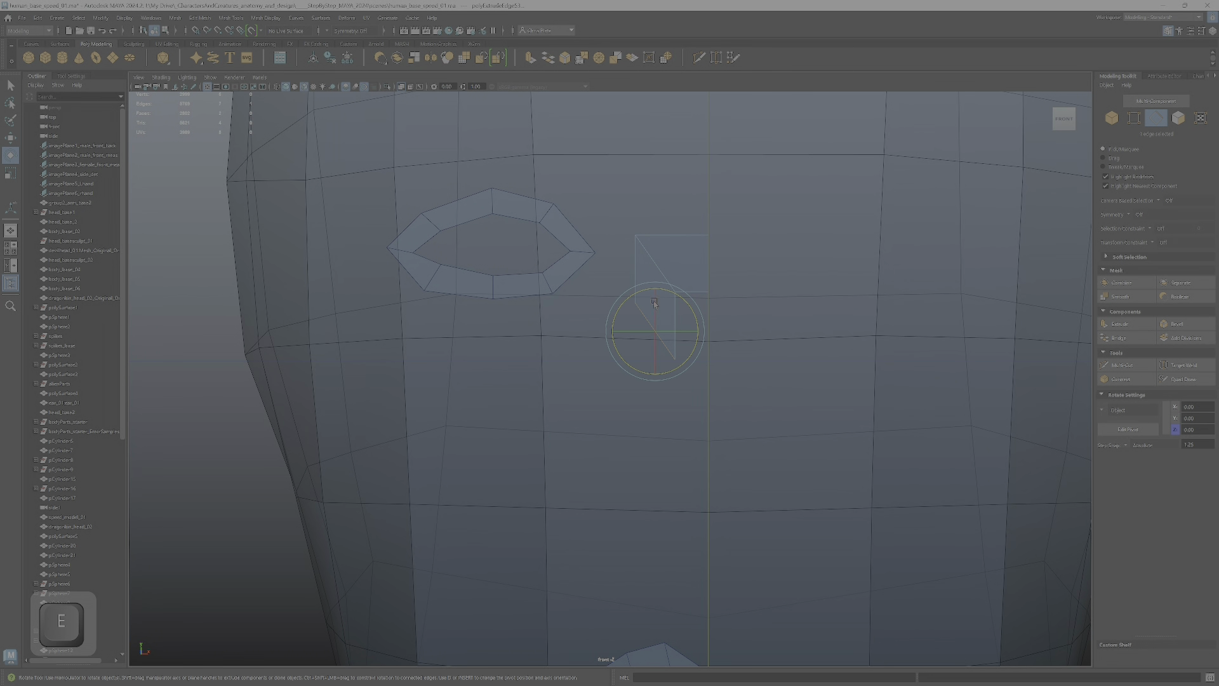
pyautogui.press('r')
pyautogui.moveTo(657, 292); pyautogui.dragTo(658, 321)
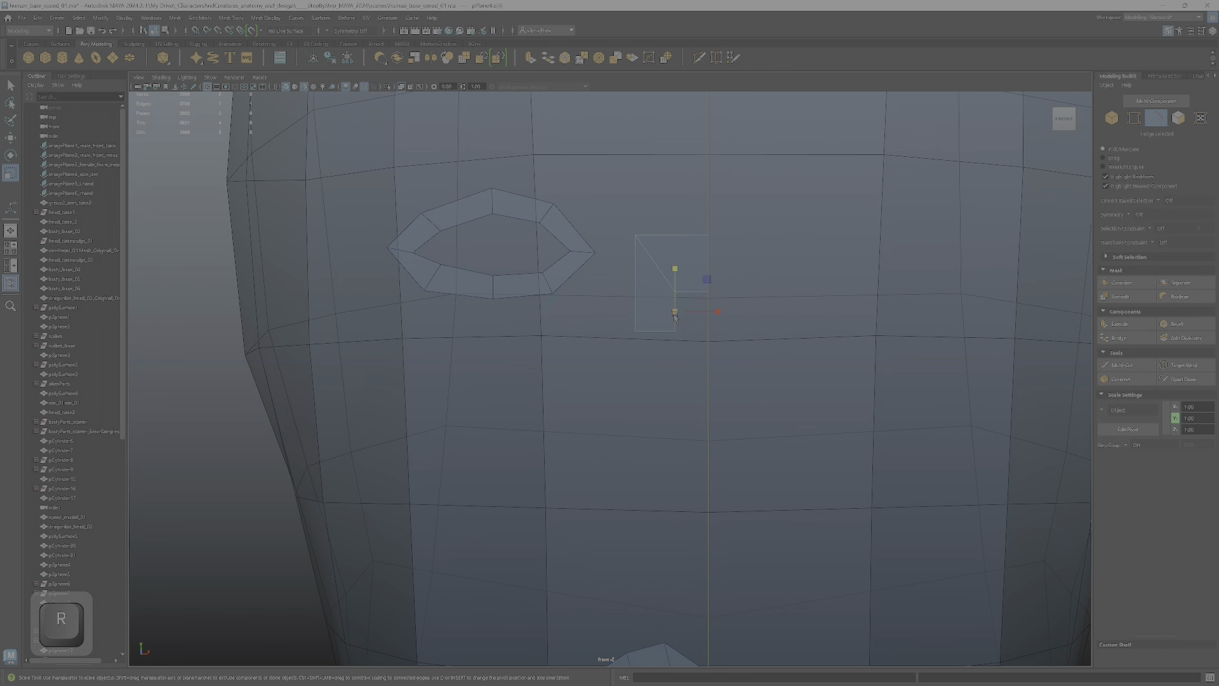
# - Extrude the inner vertical edge of the new lower face across to the face centre line
pyautogui.press('w')
pyautogui.keyDown('shift'); pyautogui.moveTo(687, 312); pyautogui.dragTo(708, 314); pyautogui.keyUp('shift')
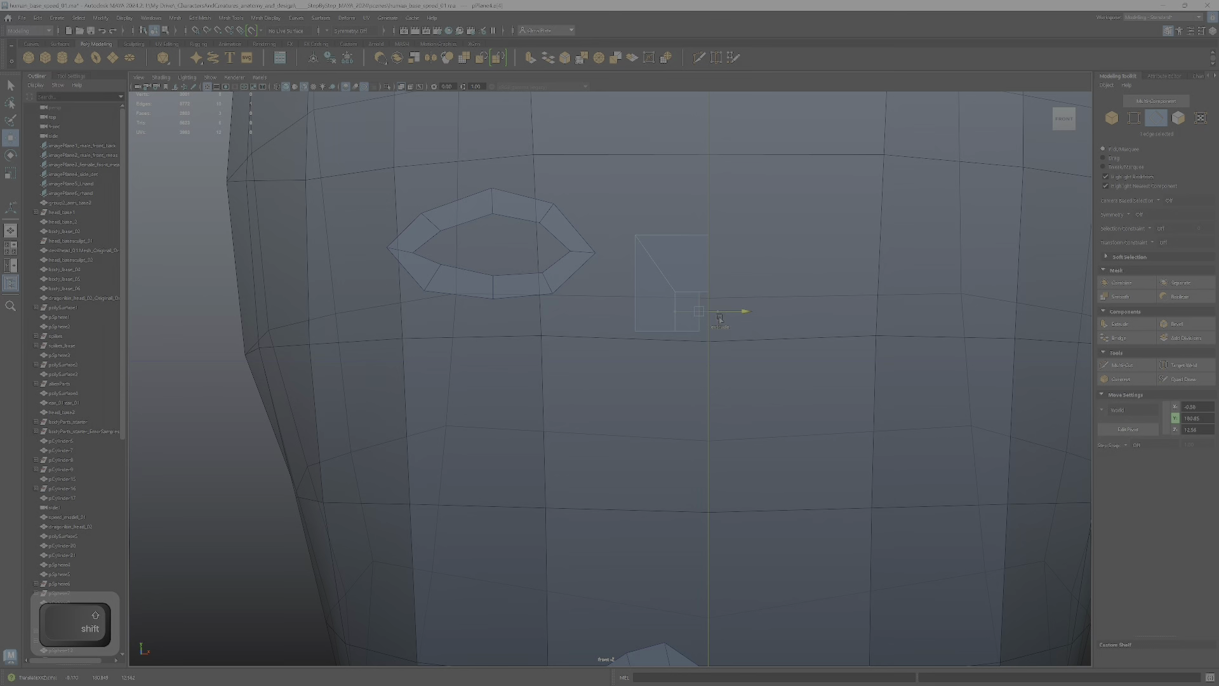
pyautogui.scroll(1, 728, 273)
pyautogui.scroll(1, 727, 272)
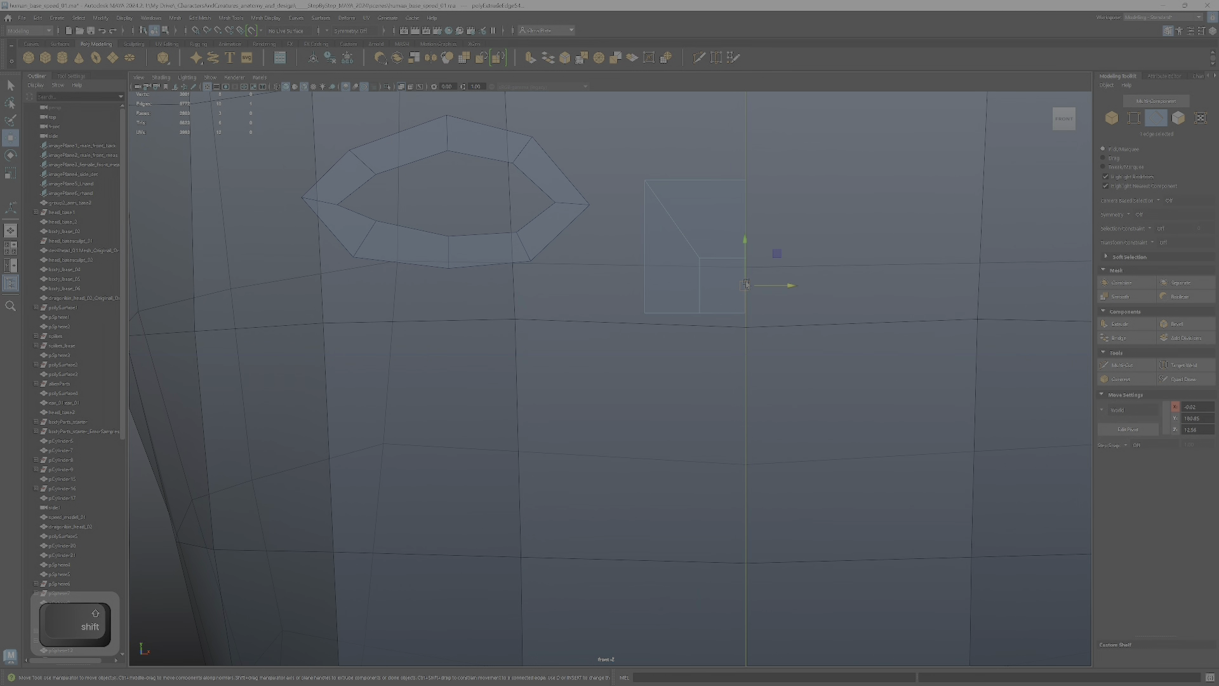
# - Pull the extruded face's loose upper inner vertex aside and target-weld it to the bridge plane's lower vertex on the centre line
pyautogui.keyDown('shift'); pyautogui.moveTo(727, 273); pyautogui.dragTo(730, 268, button='right'); pyautogui.keyUp('shift')
pyautogui.click(744, 259)
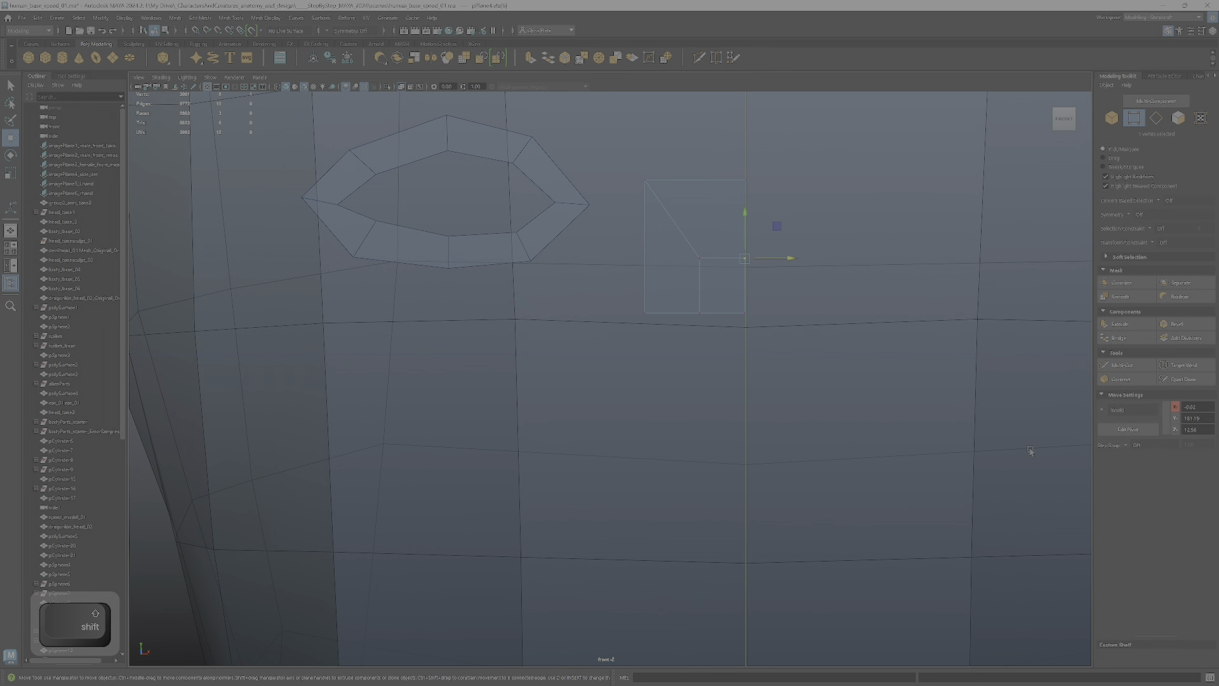
pyautogui.moveTo(778, 226); pyautogui.dragTo(760, 252)
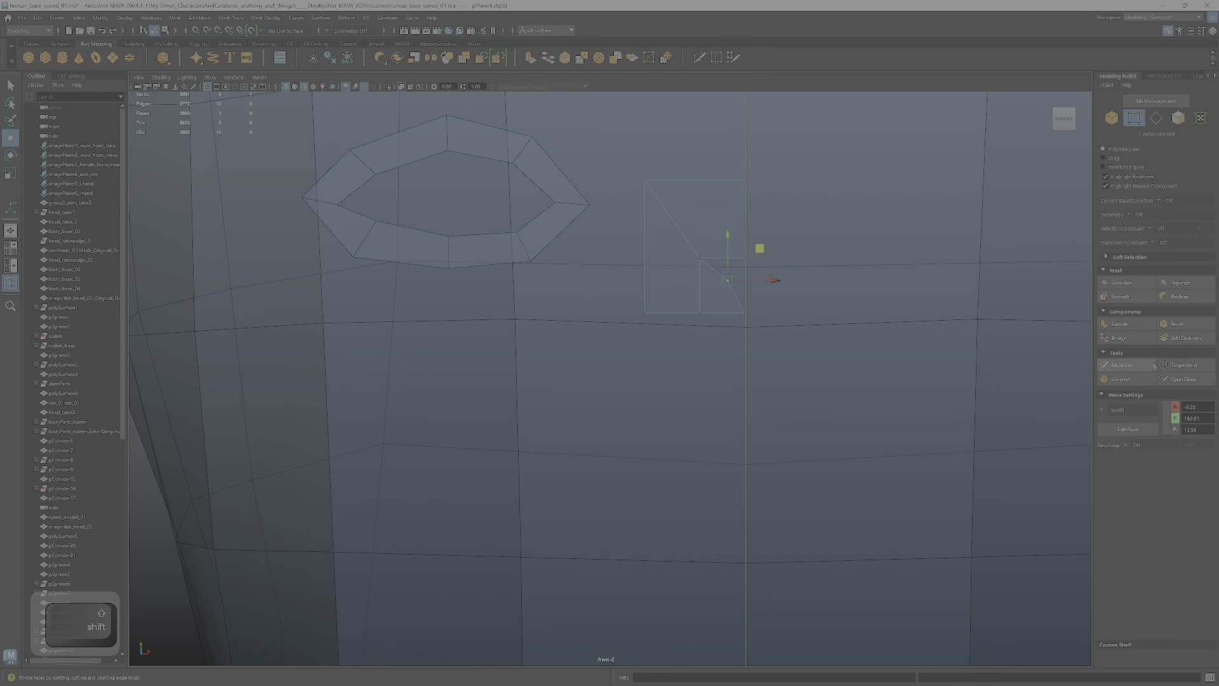
pyautogui.keyDown('shift'); pyautogui.moveTo(759, 252); pyautogui.dragTo(804, 275, button='right'); pyautogui.keyUp('shift')
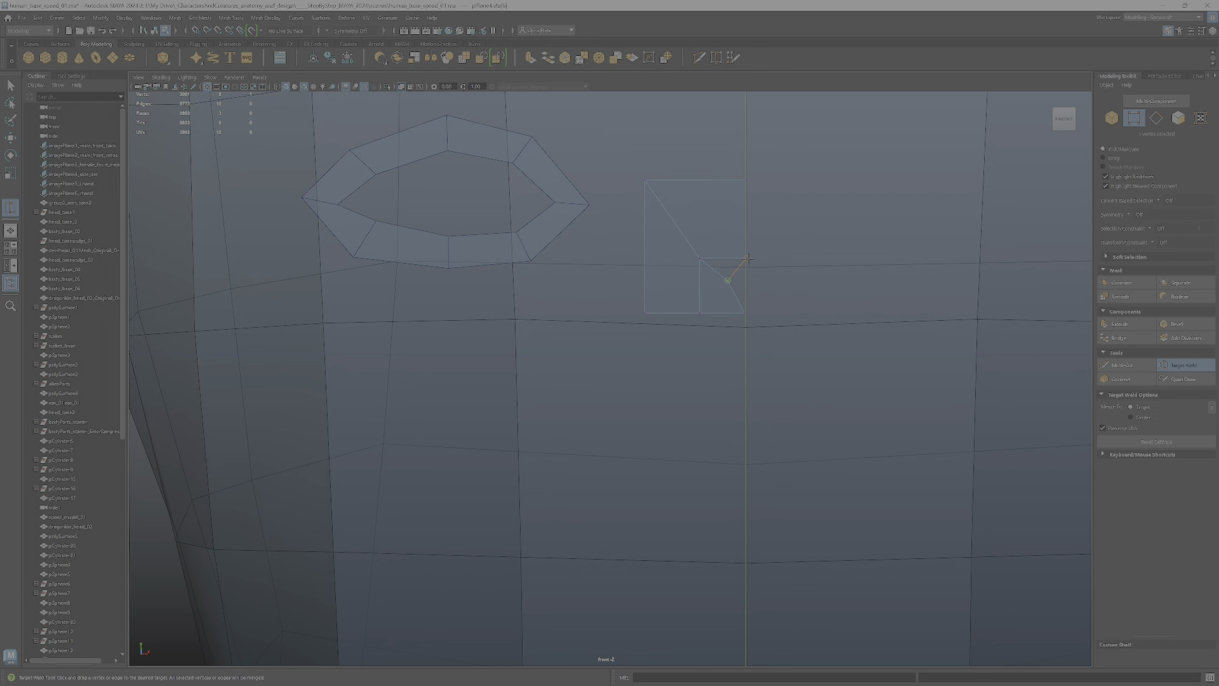
pyautogui.moveTo(748, 258); pyautogui.dragTo(749, 308)
# - Grid-snap the nose patch's bottom inner vertex horizontally onto the face centre line
pyautogui.click(744, 312)
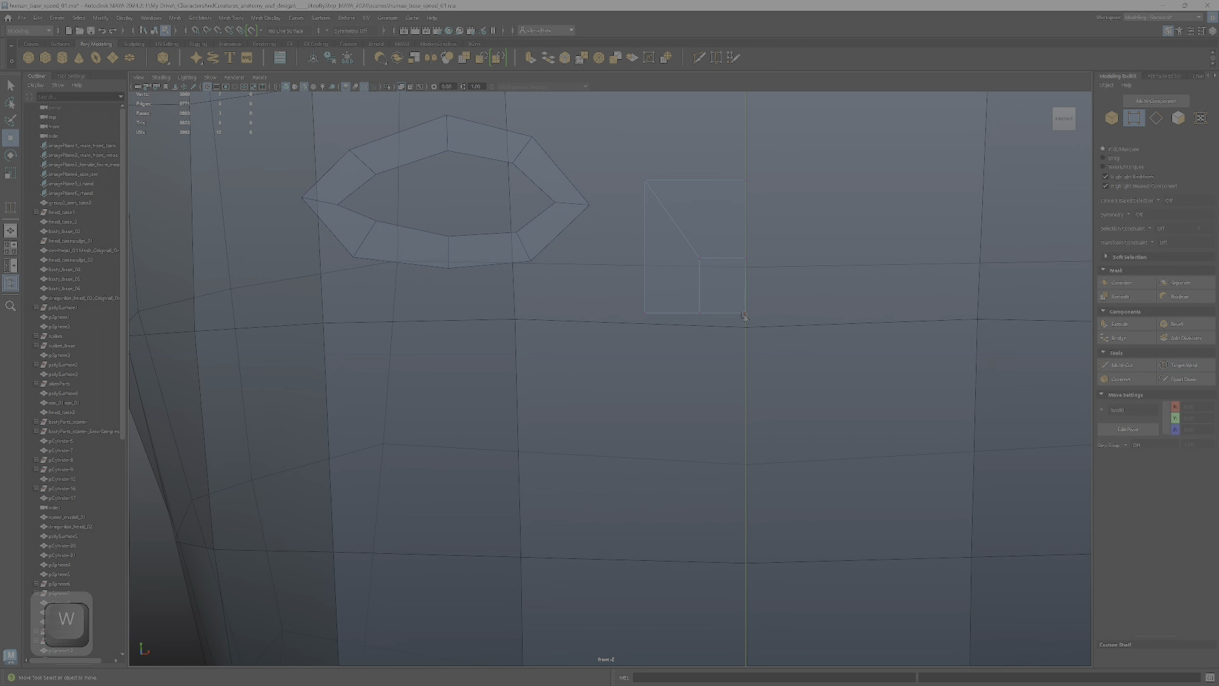
pyautogui.press('w')
pyautogui.press('x')
pyautogui.moveTo(789, 313); pyautogui.dragTo(792, 313)
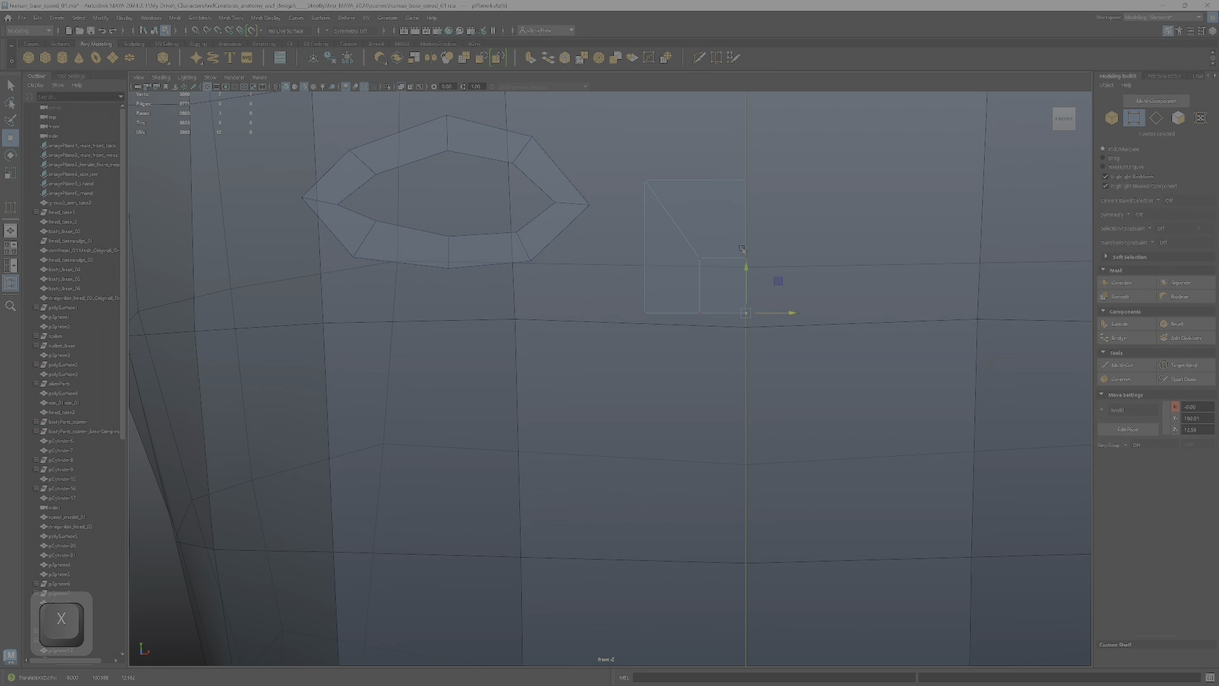
# - Try extruding the nose patch's two bottom edges downward, first as a long row and then as shorter ones
pyautogui.scroll(-5, 705, 273)
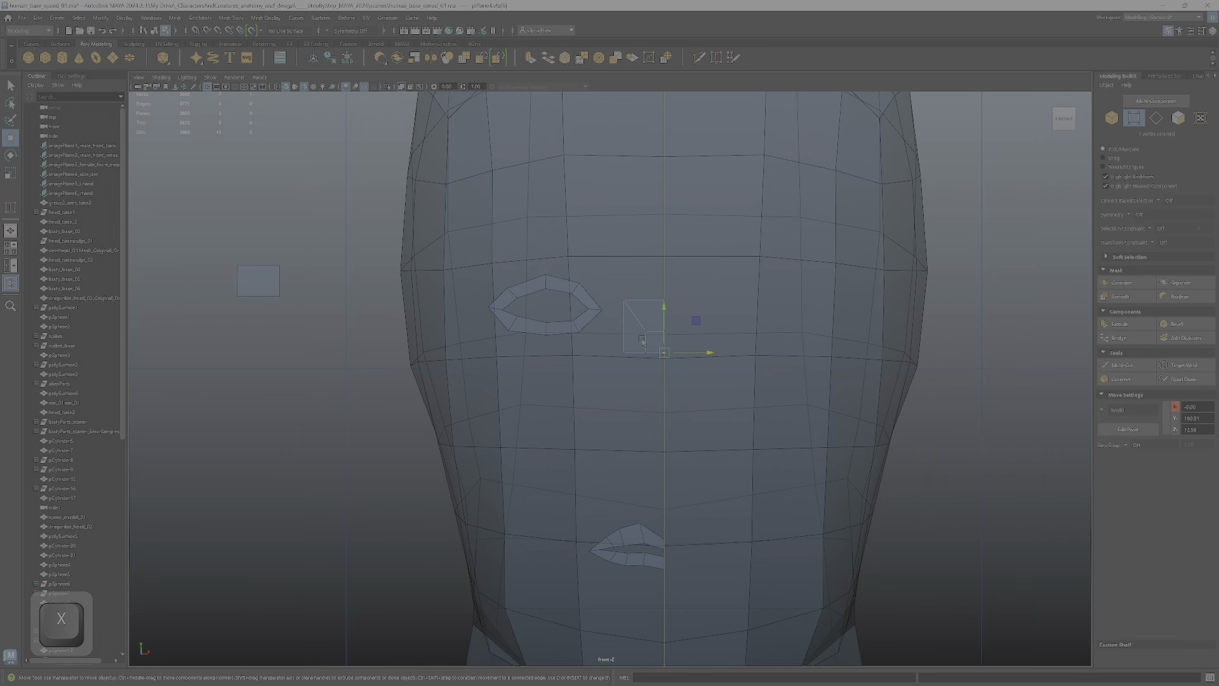
pyautogui.scroll(3, 642, 348)
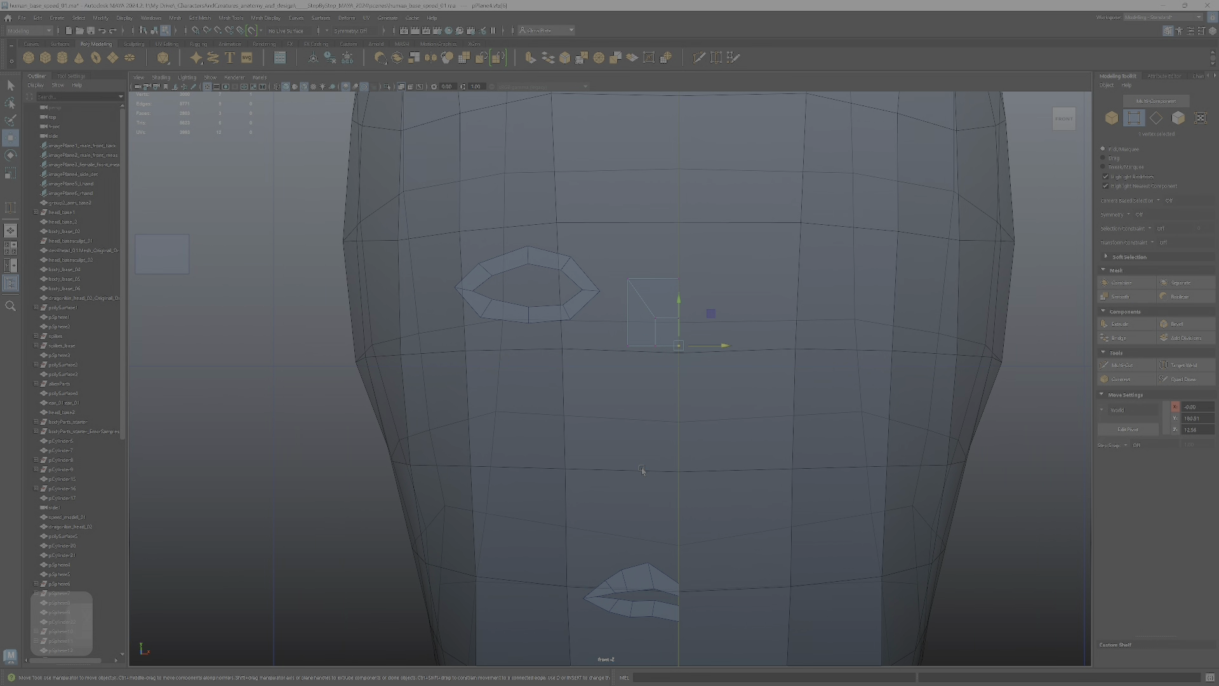
pyautogui.moveTo(651, 311); pyautogui.dragTo(650, 283, button='right')
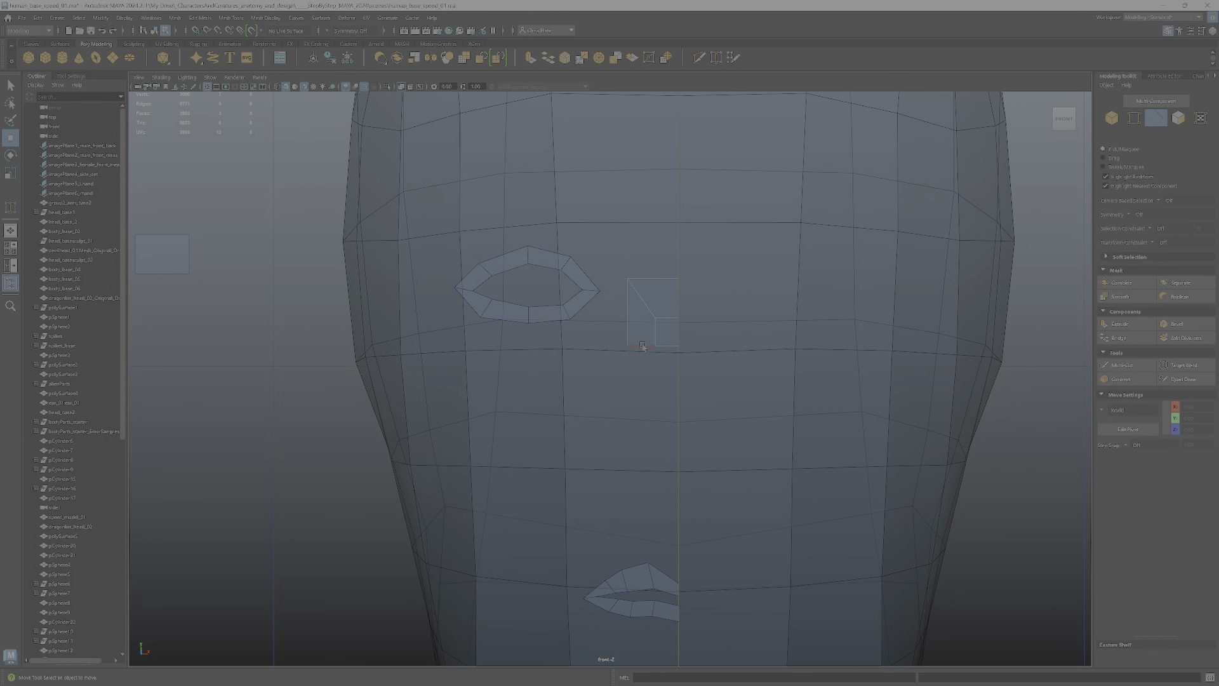
pyautogui.click(641, 346)
pyautogui.keyDown('shift'); pyautogui.click(666, 346); pyautogui.keyUp('shift')
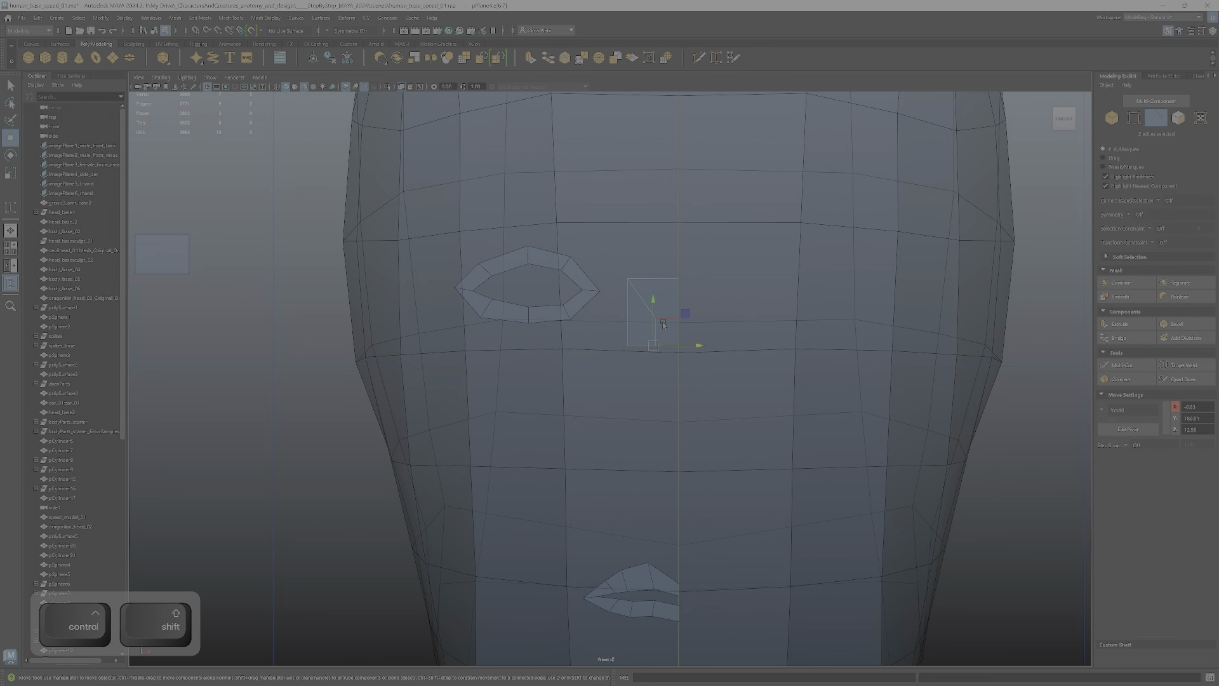
pyautogui.keyDown('shift'); pyautogui.moveTo(652, 303); pyautogui.dragTo(651, 441); pyautogui.keyUp('shift')
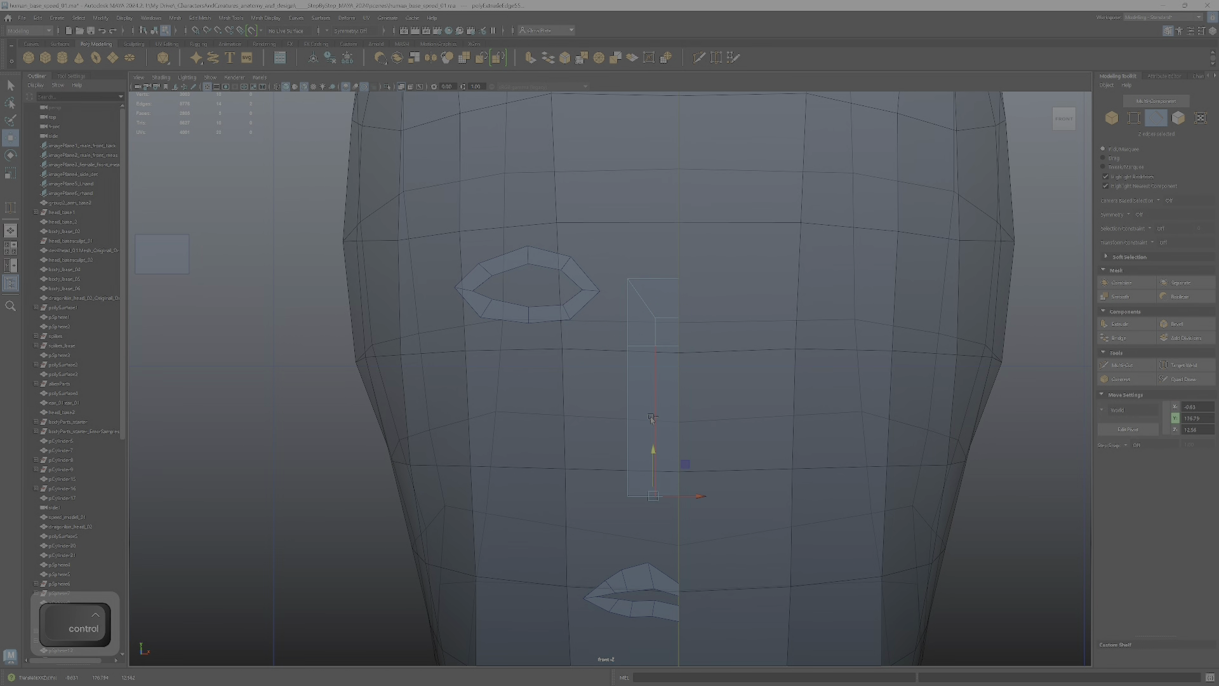
pyautogui.hotkey('ctrl', 'z')
pyautogui.keyDown('shift'); pyautogui.moveTo(654, 301); pyautogui.dragTo(654, 378); pyautogui.keyUp('shift')
pyautogui.hotkey('ctrl', 'z')
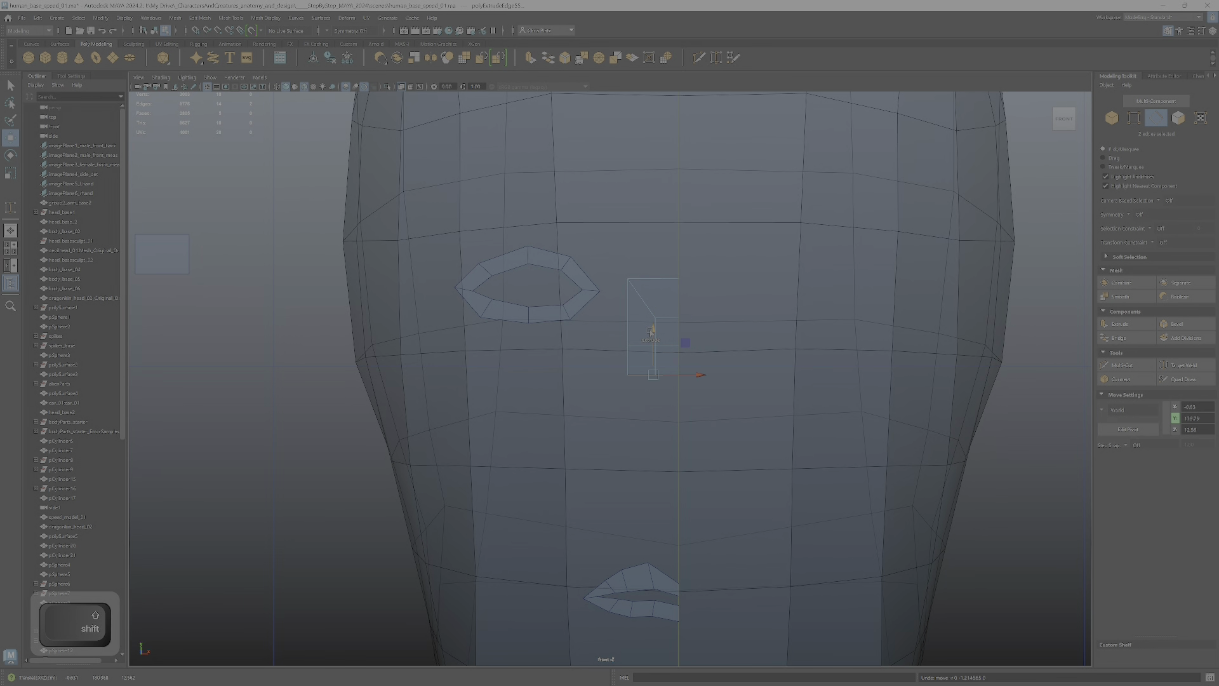
pyautogui.hotkey('ctrl', 'z')
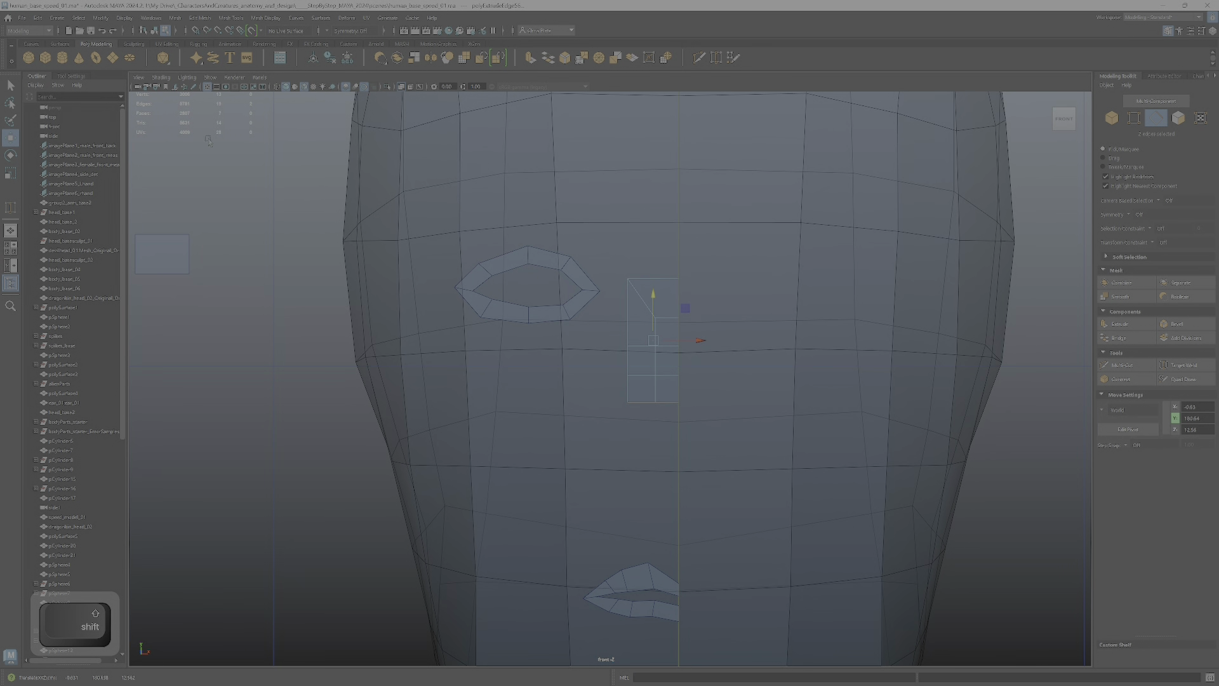
# - Try extending the nose strip toward the mouth by extruding its bottom edges in several short rows, then undo those rows
pyautogui.click(71, 76)
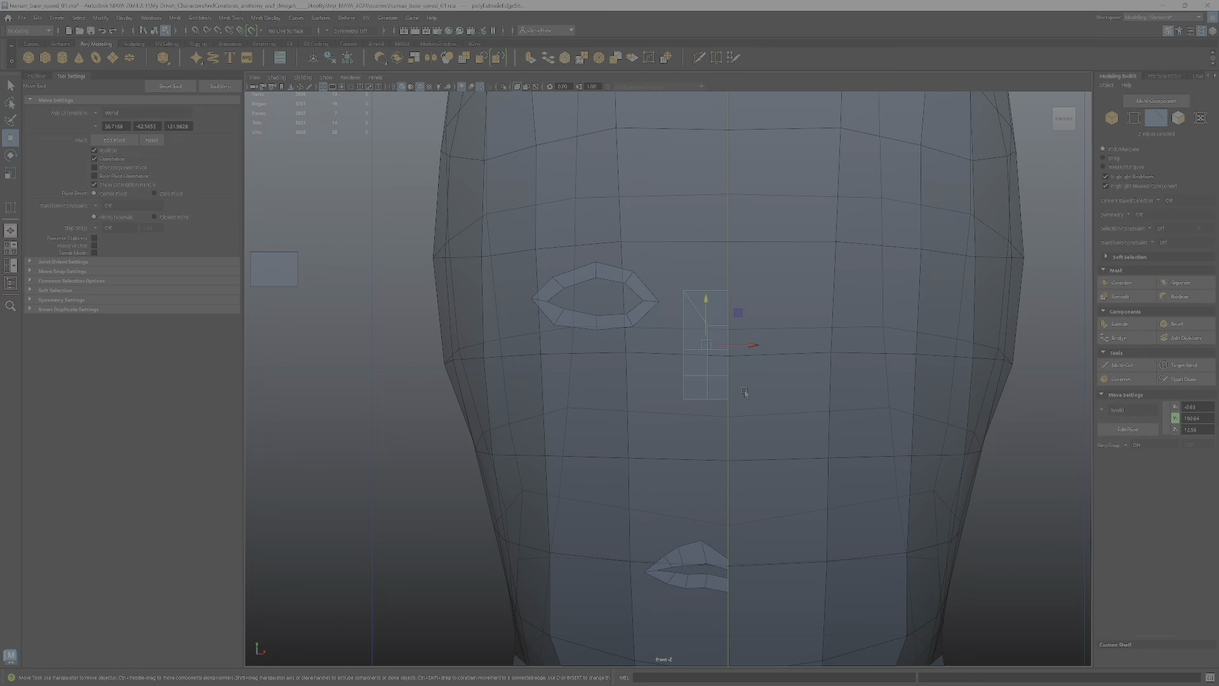
pyautogui.press('w')
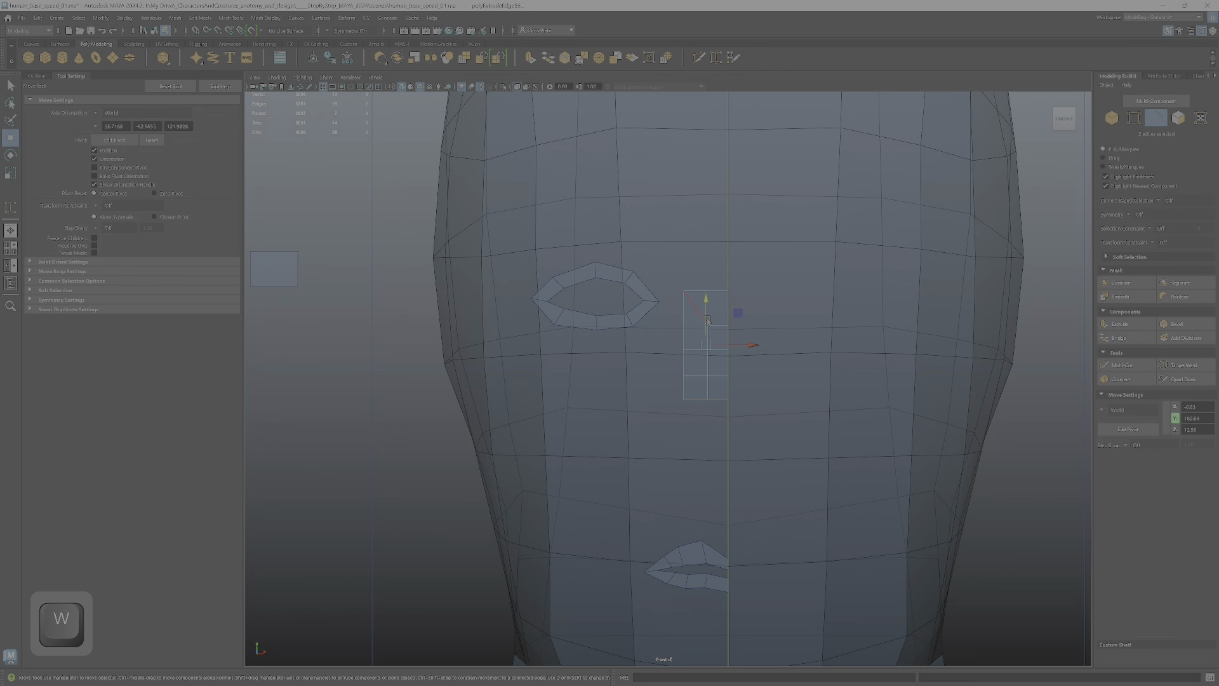
pyautogui.click(716, 394)
pyautogui.keyDown('ctrl'); pyautogui.keyDown('shift'); pyautogui.click(711, 360); pyautogui.keyUp('shift'); pyautogui.keyUp('ctrl')
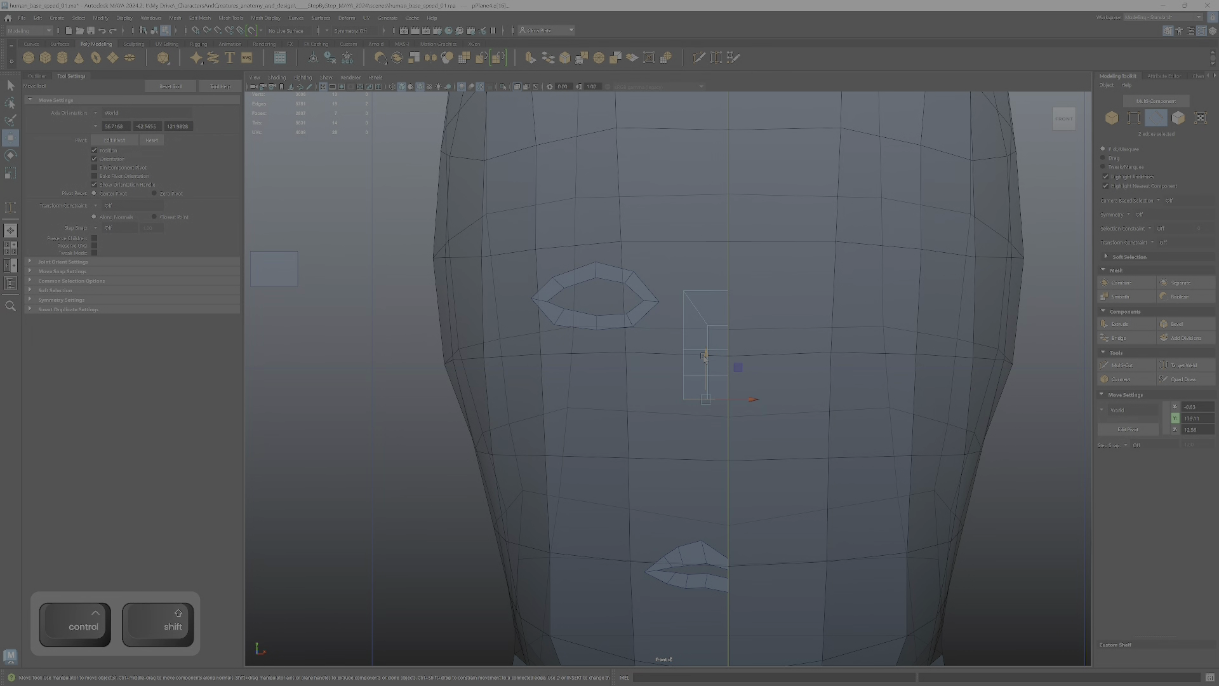
pyautogui.moveTo(711, 367); pyautogui.dragTo(707, 440)
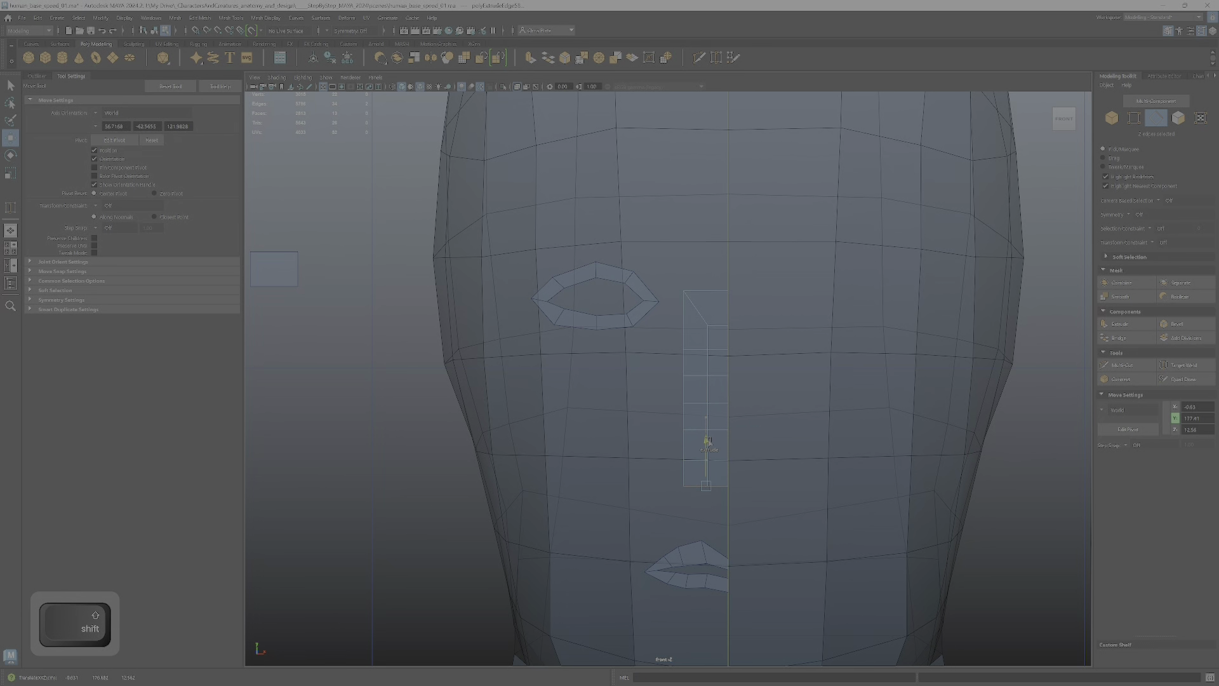
pyautogui.hotkey('ctrl', 'z')
pyautogui.hotkey('ctrl', 'z')
pyautogui.hotkey('ctrl', 'z')
pyautogui.hotkey('ctrl', 'z')
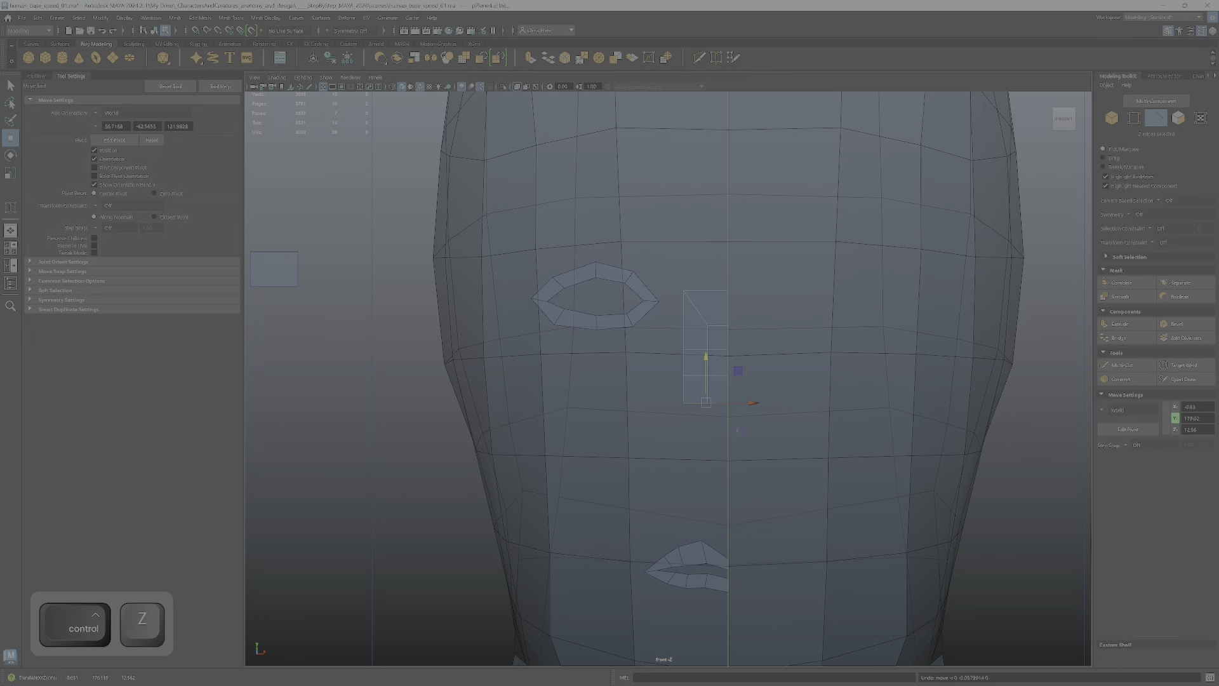
pyautogui.hotkey('ctrl', 'z')
pyautogui.hotkey('ctrl', 'z')
pyautogui.hotkey('ctrl', 'z')
# - Extrude the nose patch's two bottom edges down toward the mouth and divide the new faces with three evenly spaced Connect cuts
pyautogui.moveTo(708, 335); pyautogui.dragTo(711, 412)
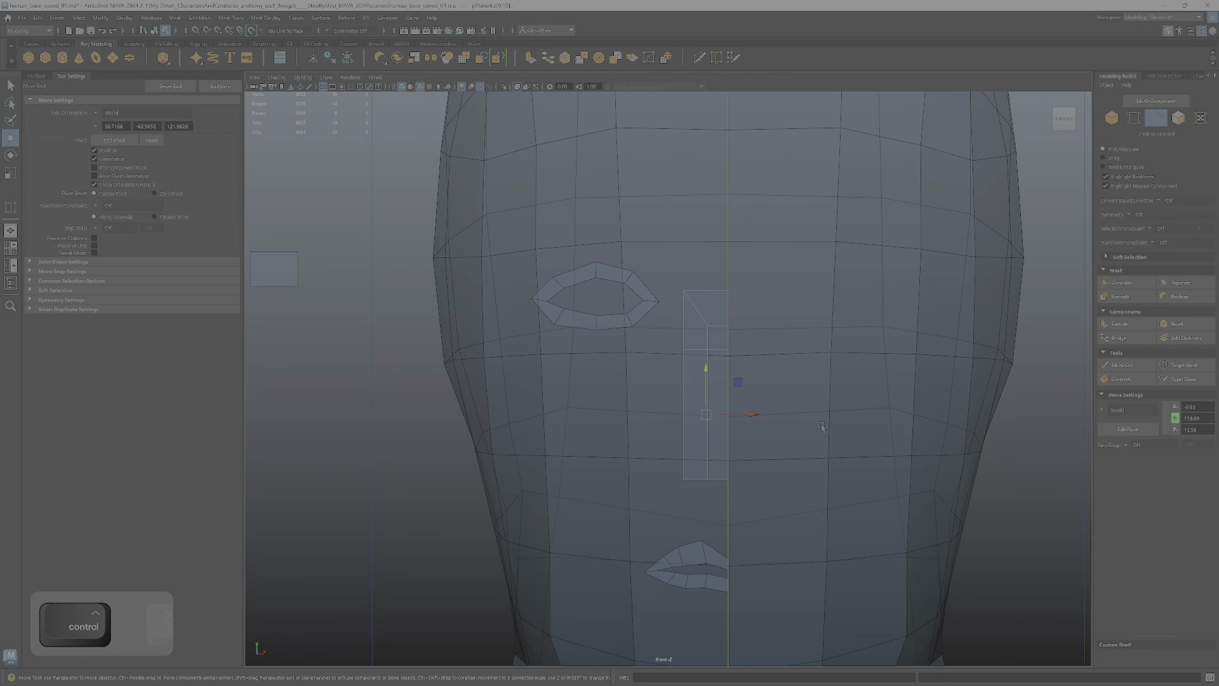
pyautogui.click(1120, 379)
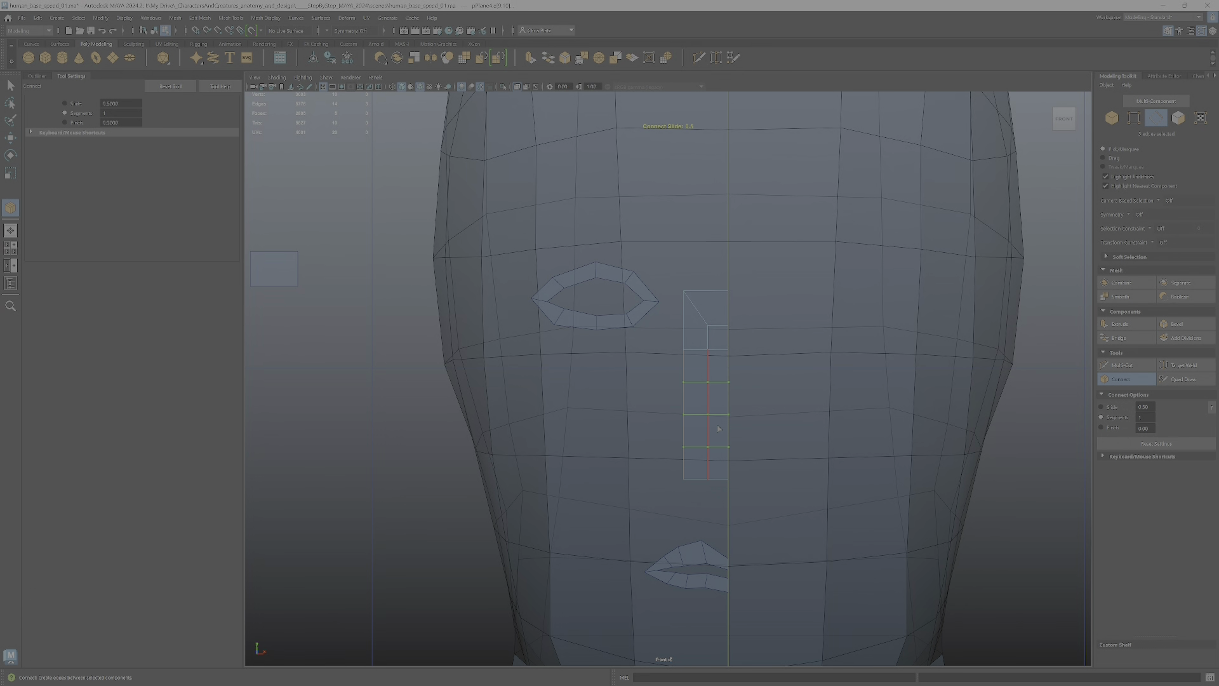
pyautogui.press('Return')
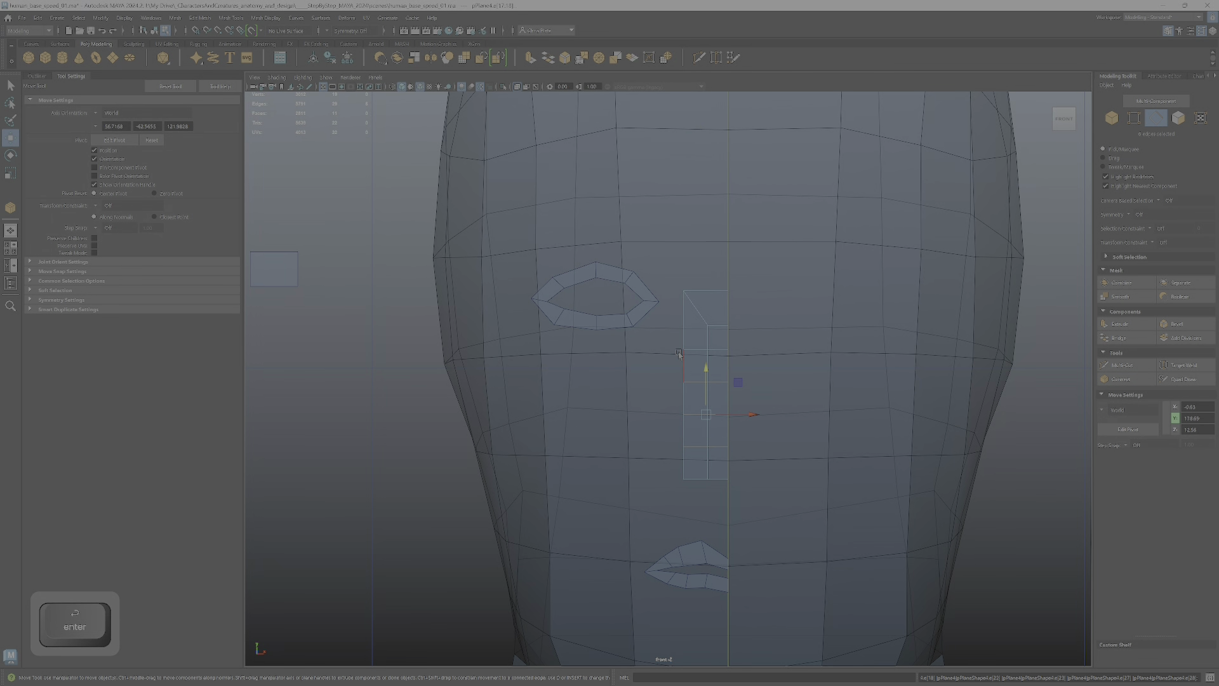
pyautogui.scroll(2, 704, 368)
pyautogui.scroll(-2, 706, 369)
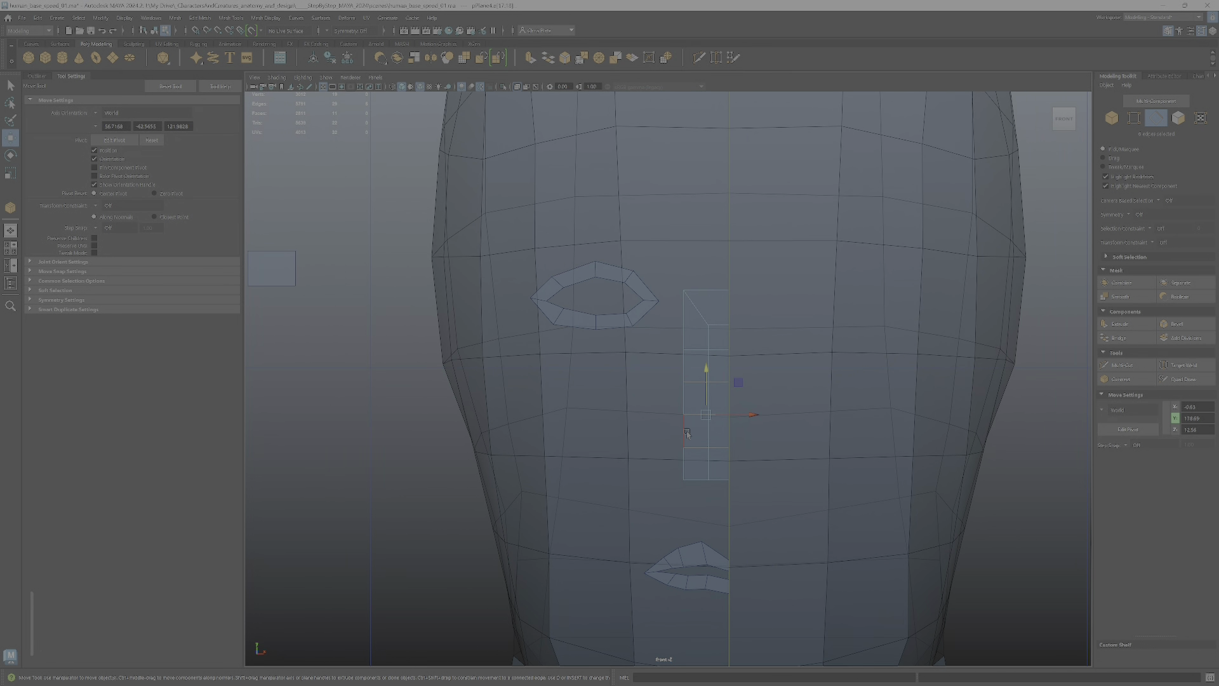
# - Switch to the Google Slides reference, show LoPoly Face slide 70, and place its window beside Maya
pyautogui.keyDown('alt'); pyautogui.moveTo(697, 403); pyautogui.dragTo(710, 434); pyautogui.keyUp('alt')
pyautogui.click(1185, 5)
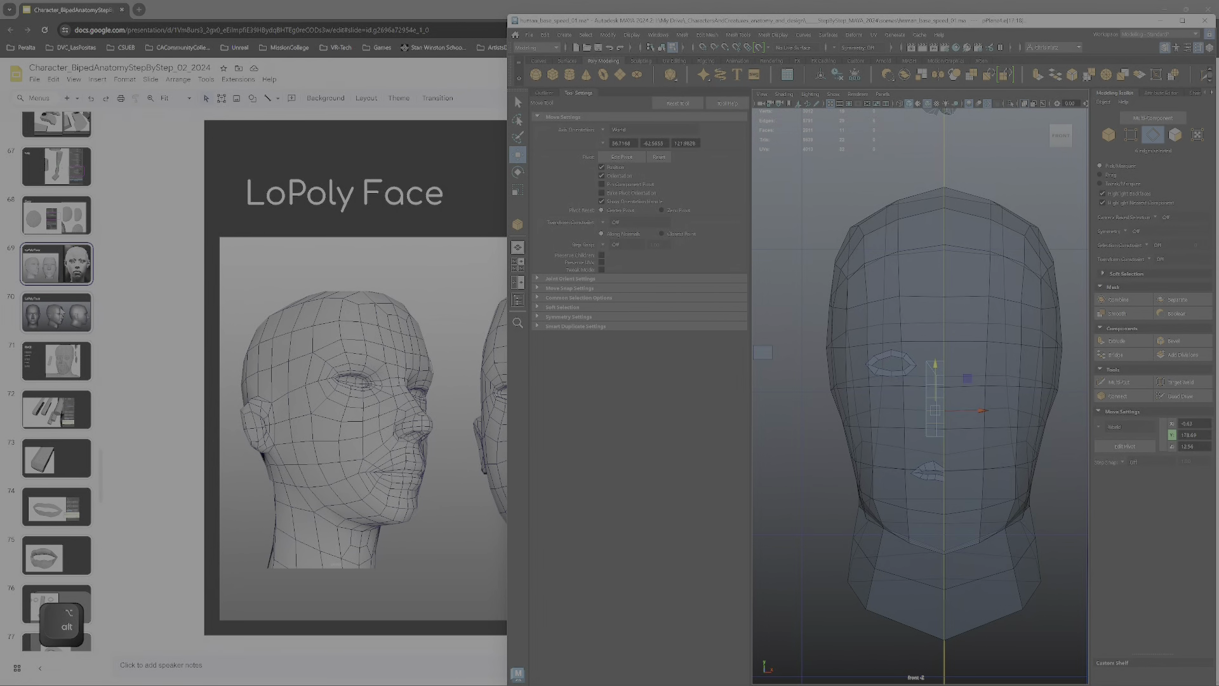
pyautogui.click(56, 313)
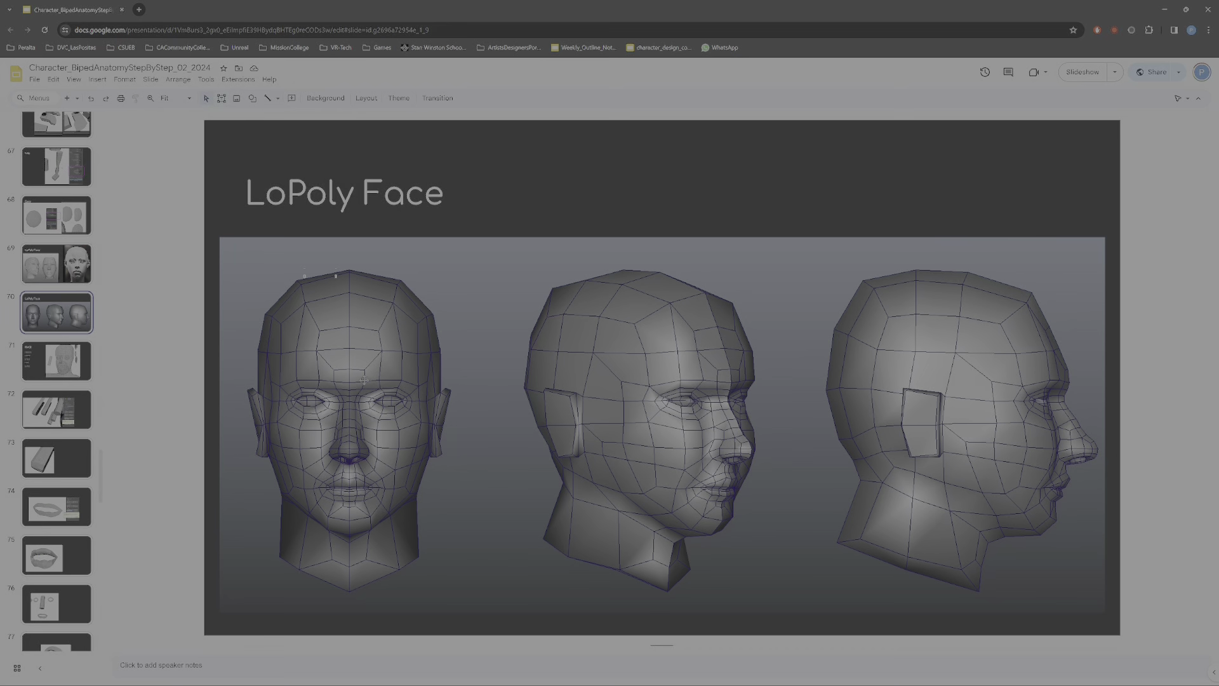
pyautogui.click(1186, 10)
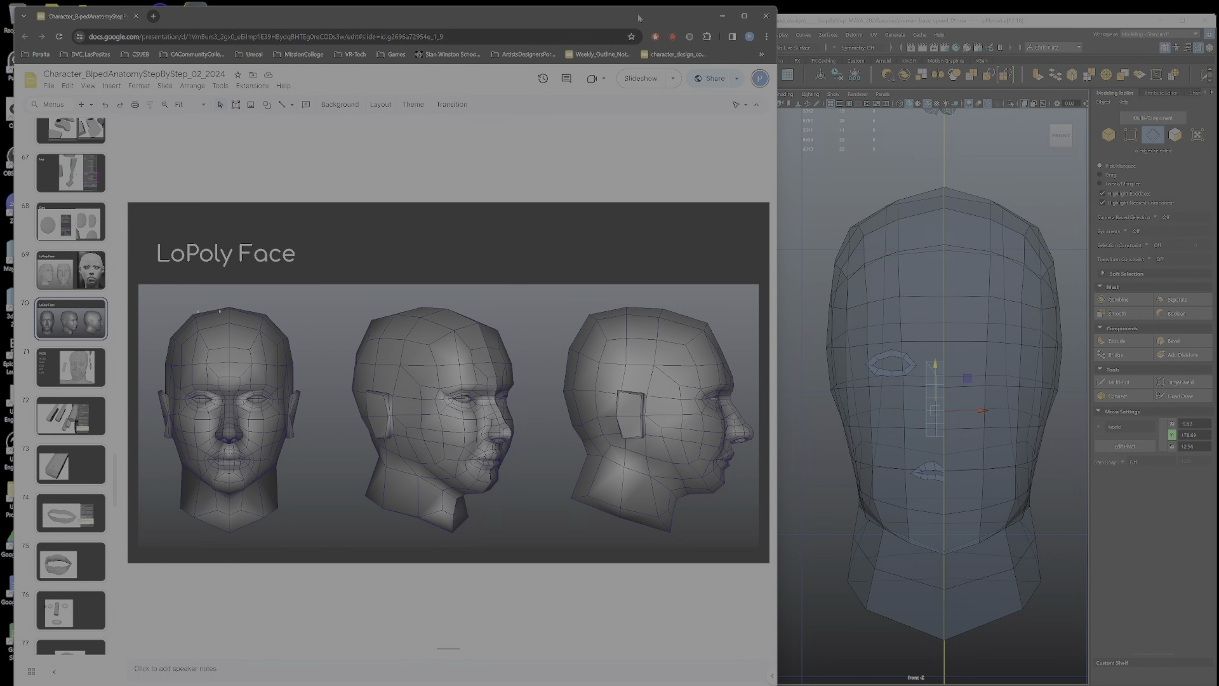
pyautogui.moveTo(638, 17); pyautogui.dragTo(388, 10)
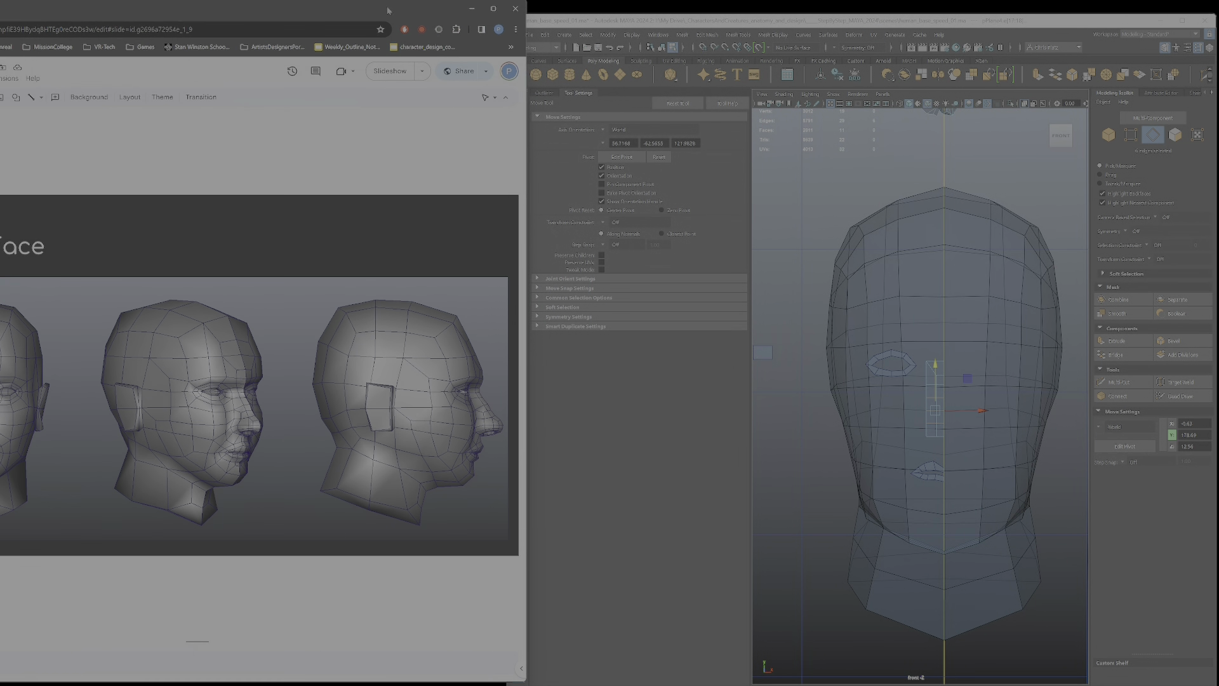
# - Widen the Maya viewport beside the reference and compare the mesh with the heads on LoPoly Face slides 69 and 70
pyautogui.click(750, 197)
pyautogui.moveTo(750, 196); pyautogui.dragTo(678, 196)
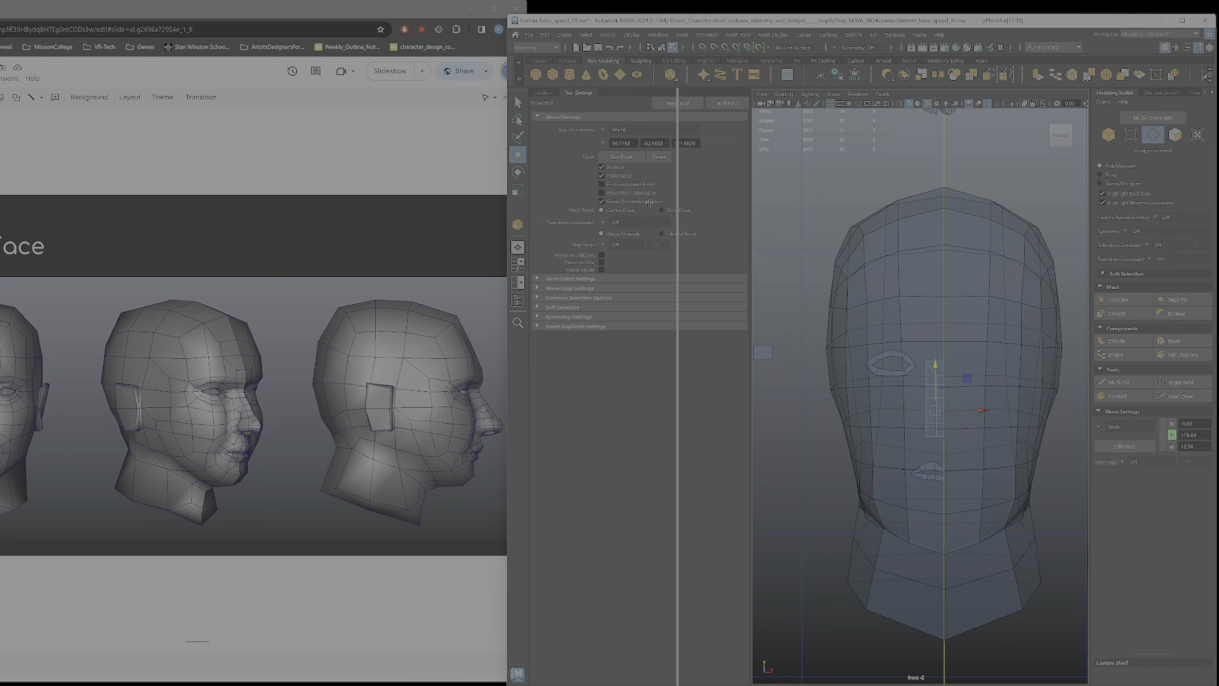
pyautogui.scroll(5, 946, 393)
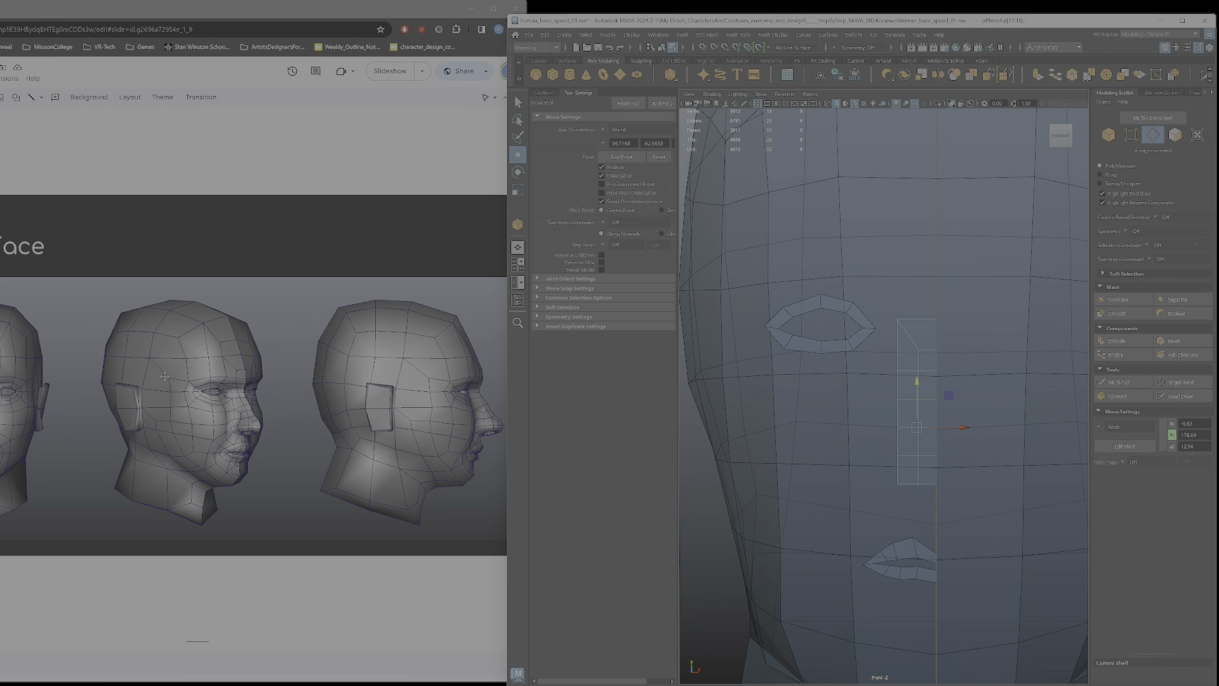
pyautogui.scroll(-1, 254, 407)
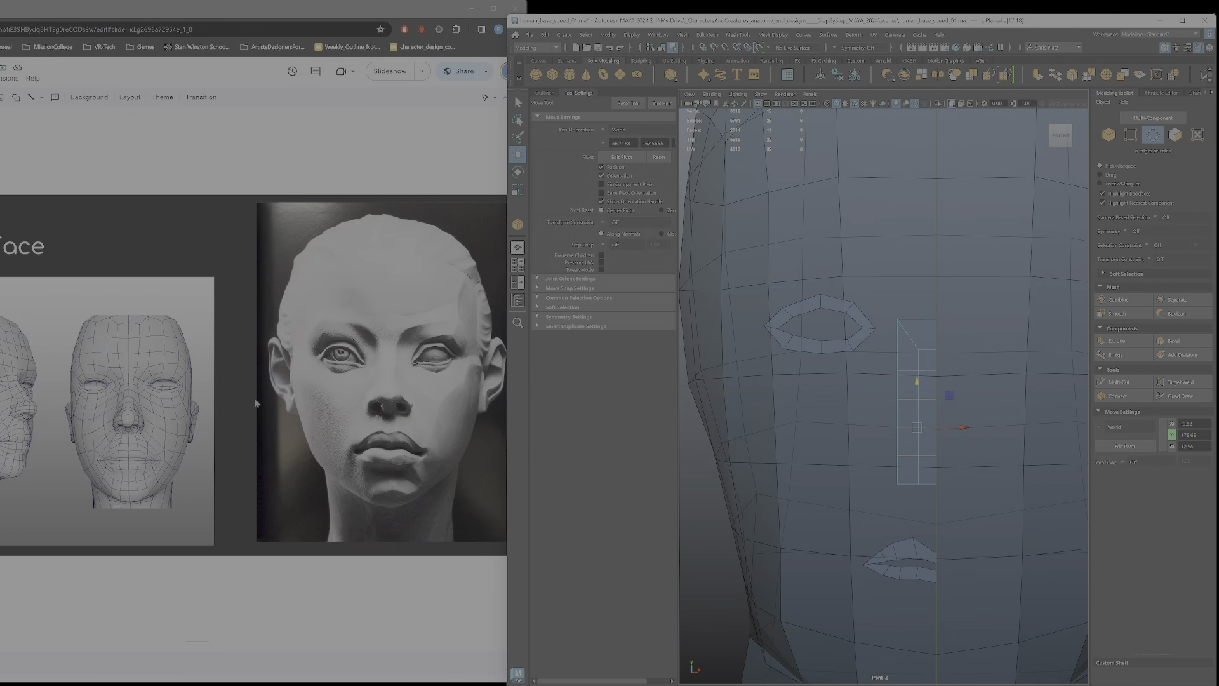
pyautogui.scroll(1, 279, 402)
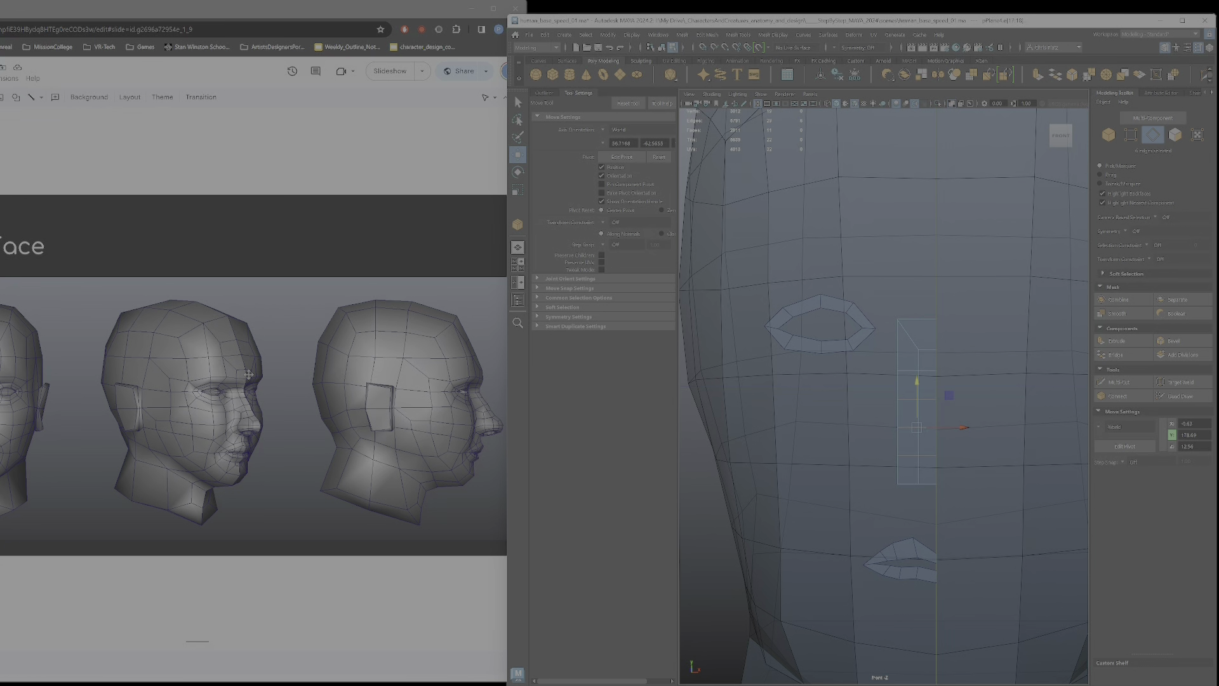
# - Return the nose strip to object mode and move it straight up so its top sits above the eye loop
pyautogui.moveTo(913, 376); pyautogui.dragTo(939, 357, button='right')
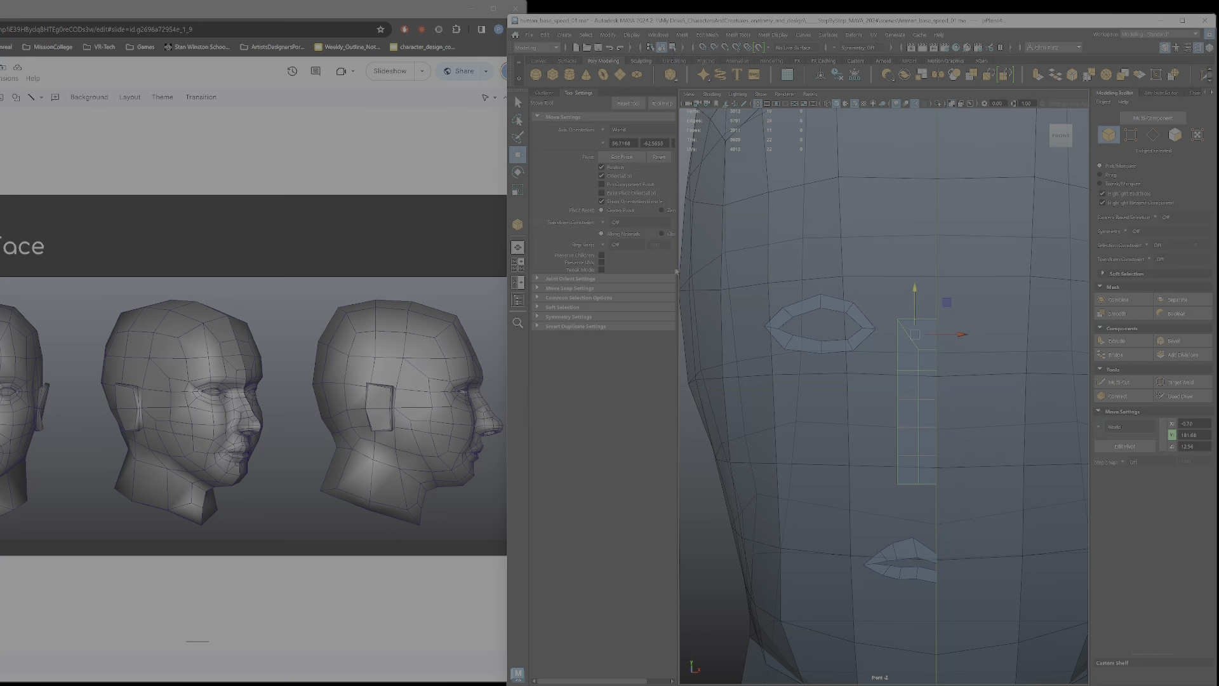
pyautogui.moveTo(918, 304); pyautogui.dragTo(917, 255)
pyautogui.hotkey('ctrl', 'z')
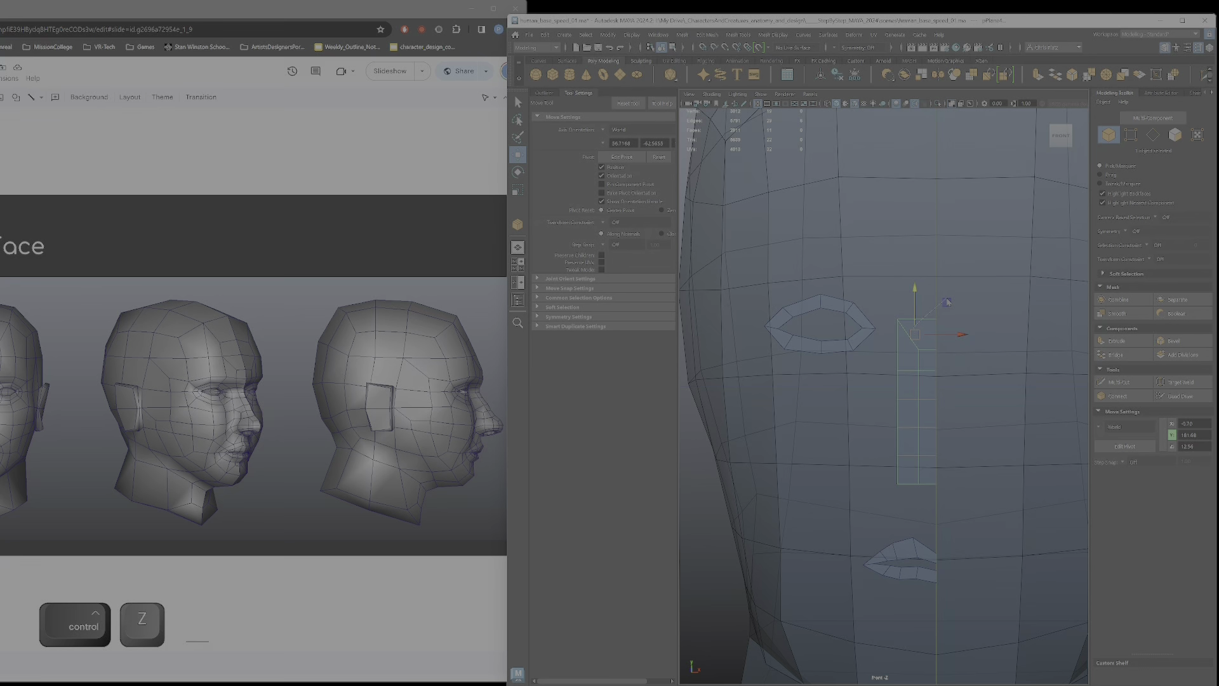
pyautogui.click(880, 383)
pyautogui.click(919, 343)
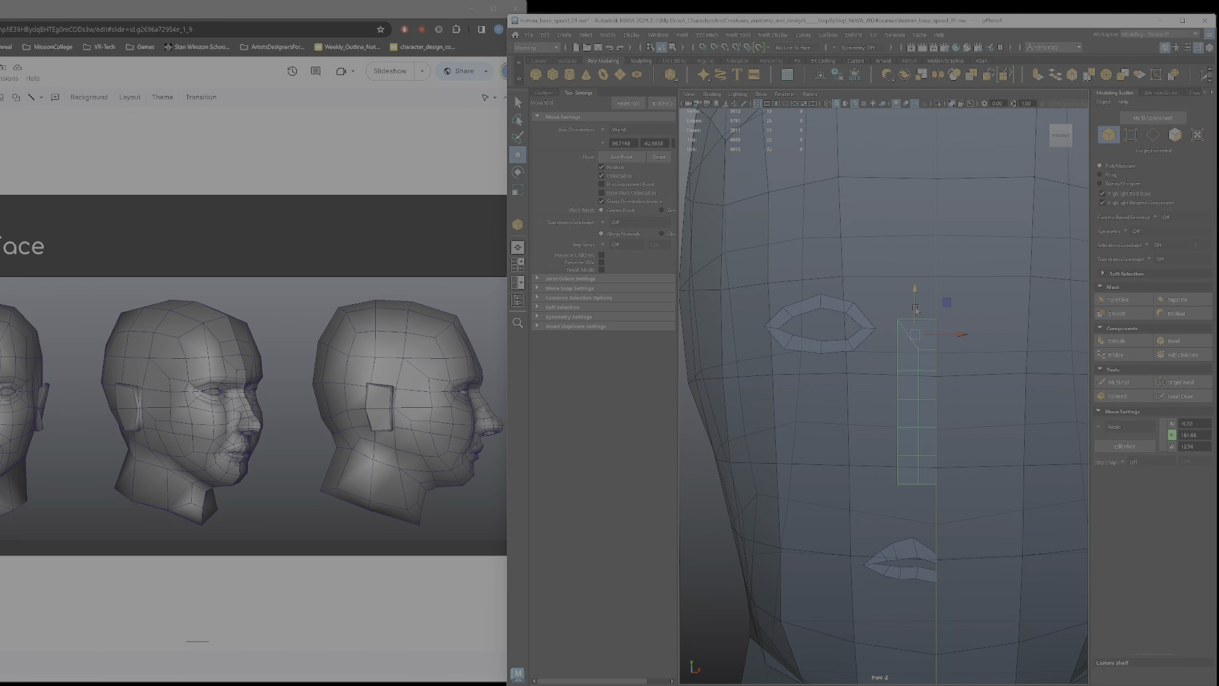
pyautogui.moveTo(917, 309); pyautogui.dragTo(921, 244)
# - Extrude the nose strip's bottom edges down by one more short row to lengthen the nose
pyautogui.moveTo(920, 412); pyautogui.dragTo(919, 381, button='right')
pyautogui.doubleClick(920, 418)
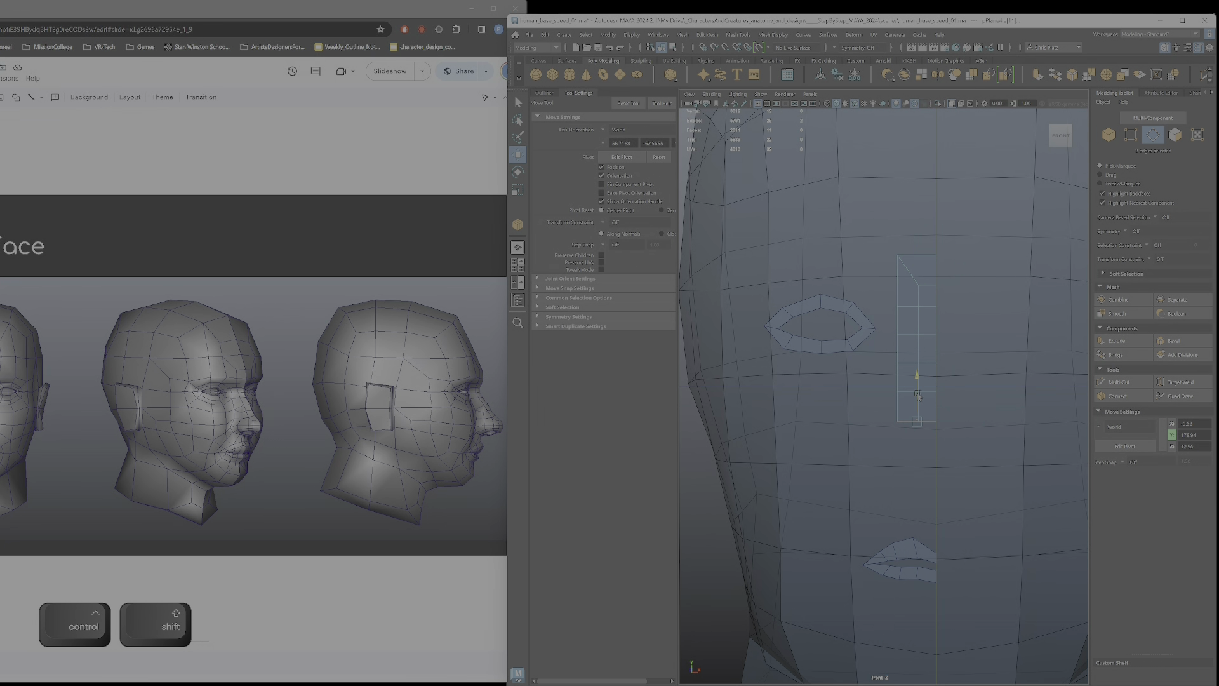
pyautogui.keyDown('ctrl'); pyautogui.keyDown('shift'); pyautogui.moveTo(920, 390); pyautogui.dragTo(919, 419); pyautogui.keyUp('shift'); pyautogui.keyUp('ctrl')
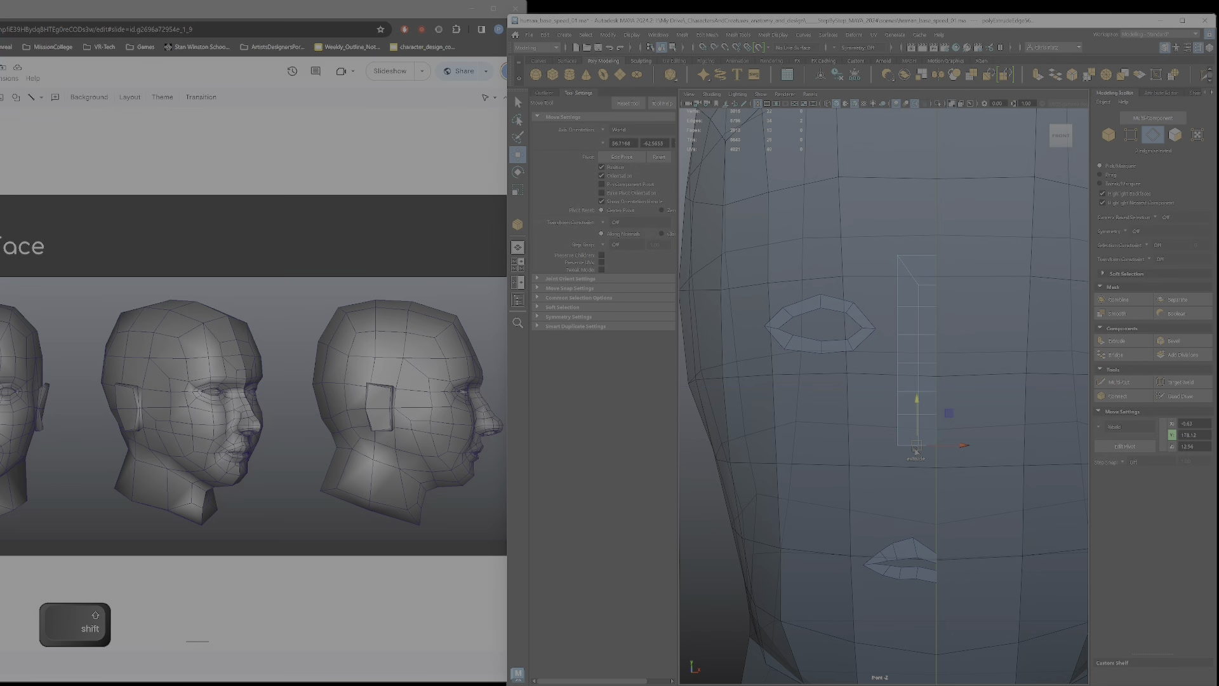
pyautogui.scroll(-5, 916, 438)
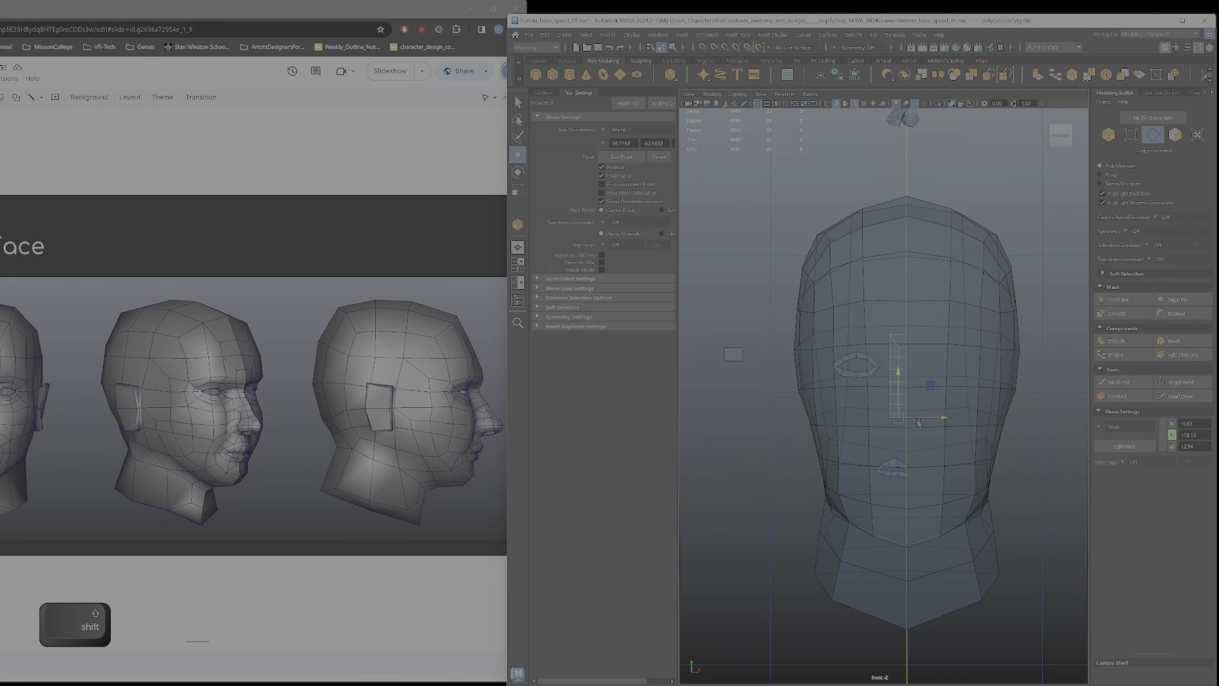
pyautogui.scroll(2, 918, 422)
pyautogui.scroll(2, 852, 359)
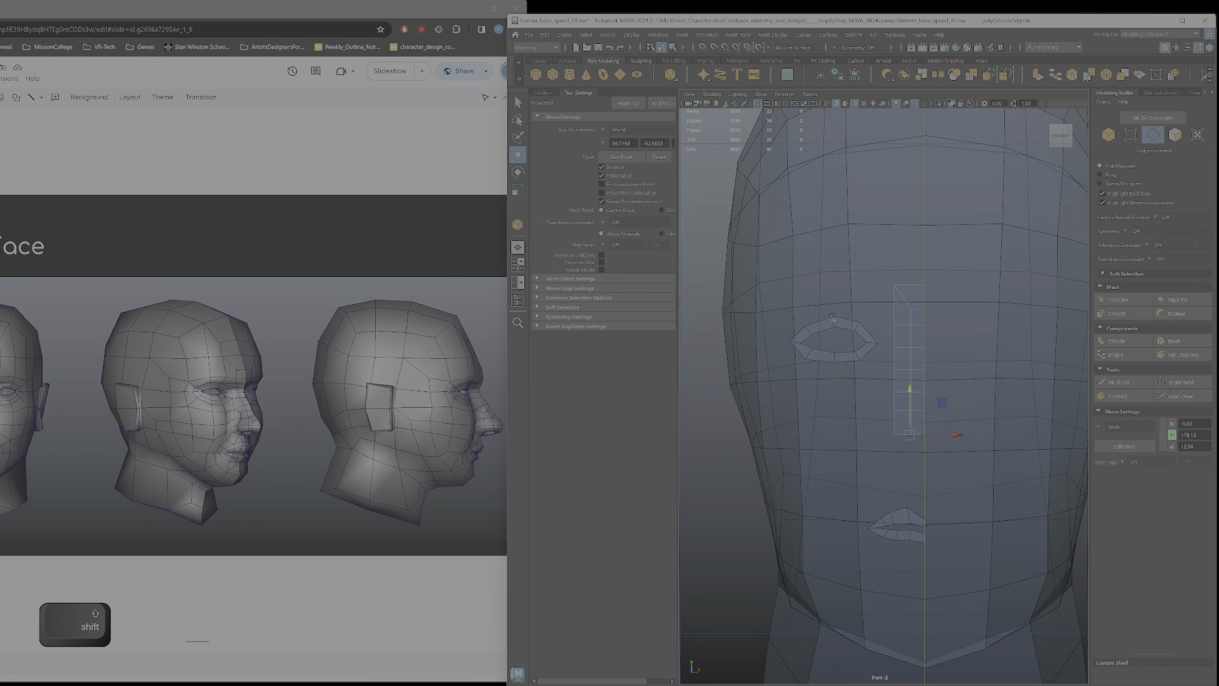
# - Insert one edge loop midway around the eye ring by connecting its radial edges with 1 segment
pyautogui.rightClick(834, 318)
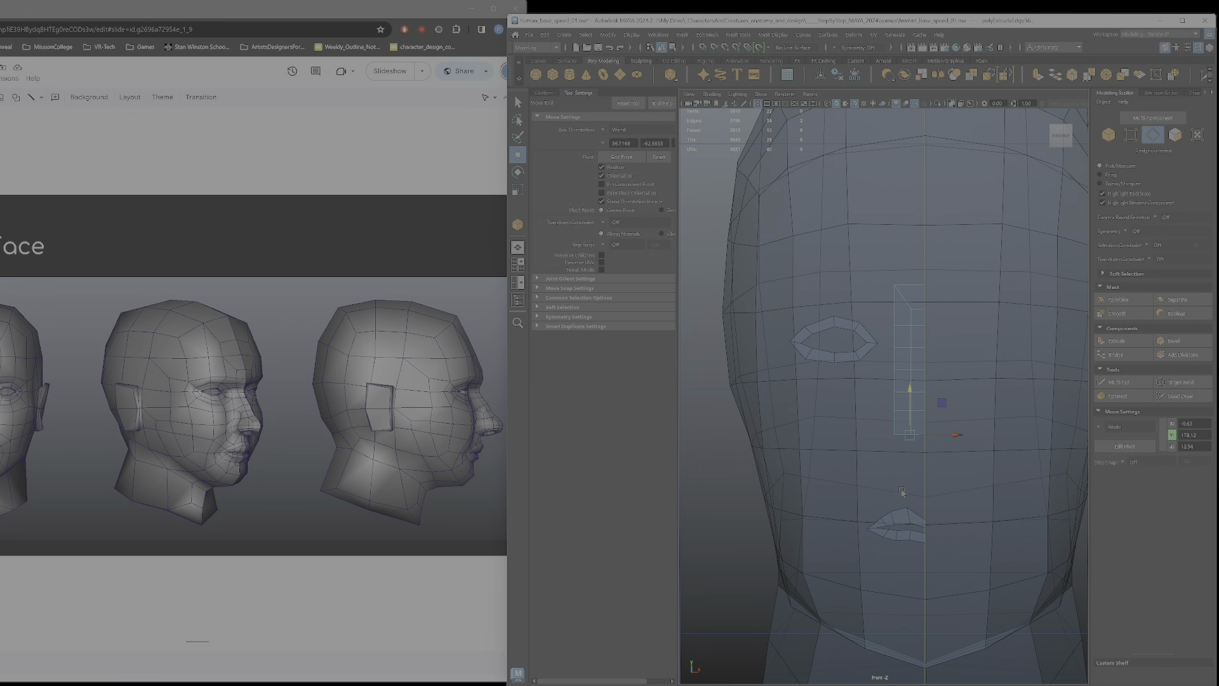
pyautogui.scroll(3, 902, 494)
pyautogui.moveTo(828, 296); pyautogui.dragTo(828, 264, button='right')
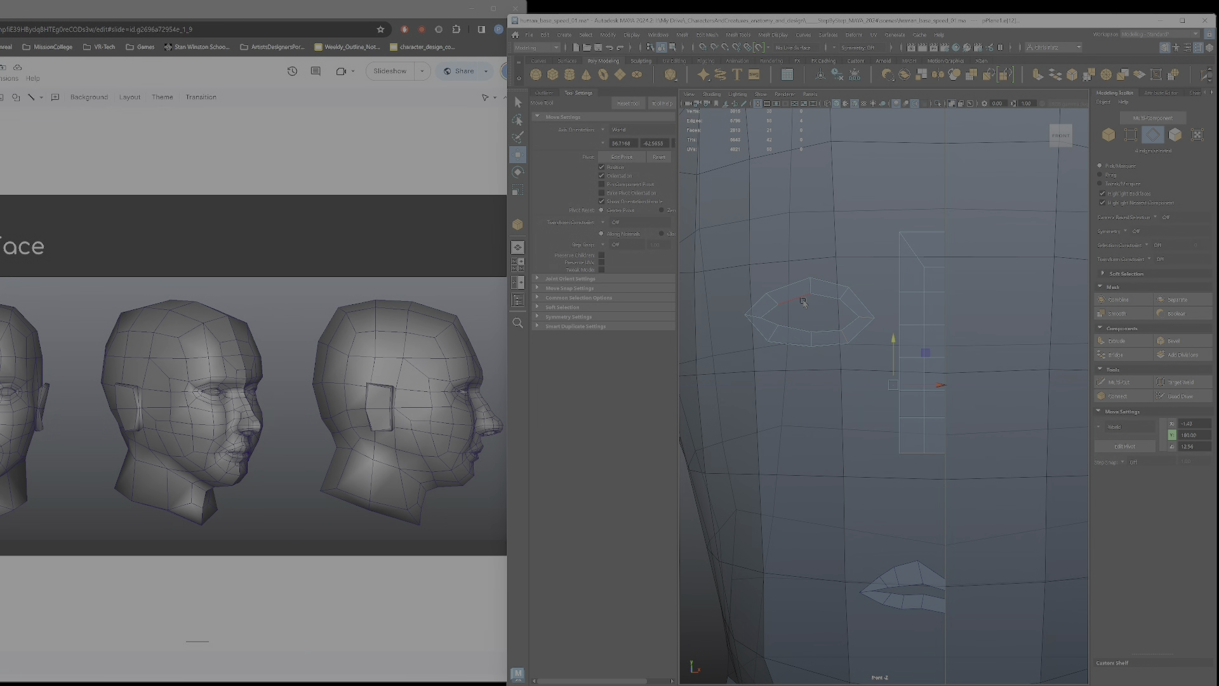
pyautogui.press('q')
pyautogui.click(842, 298)
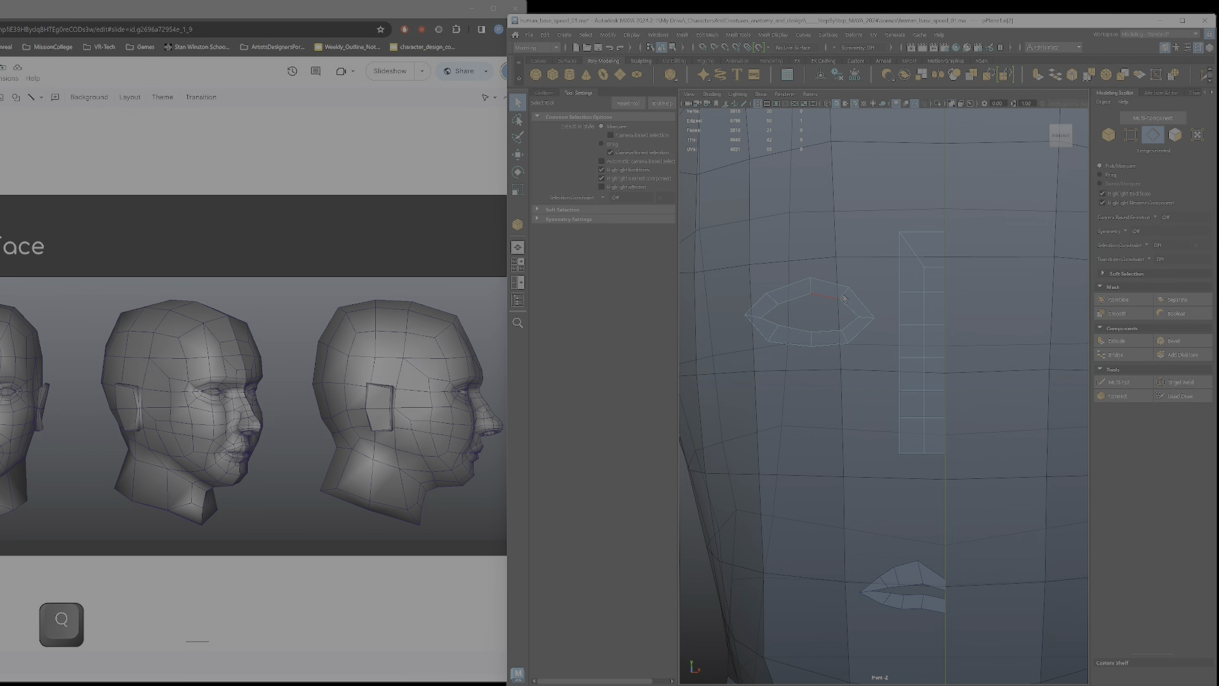
pyautogui.press('ctrl')
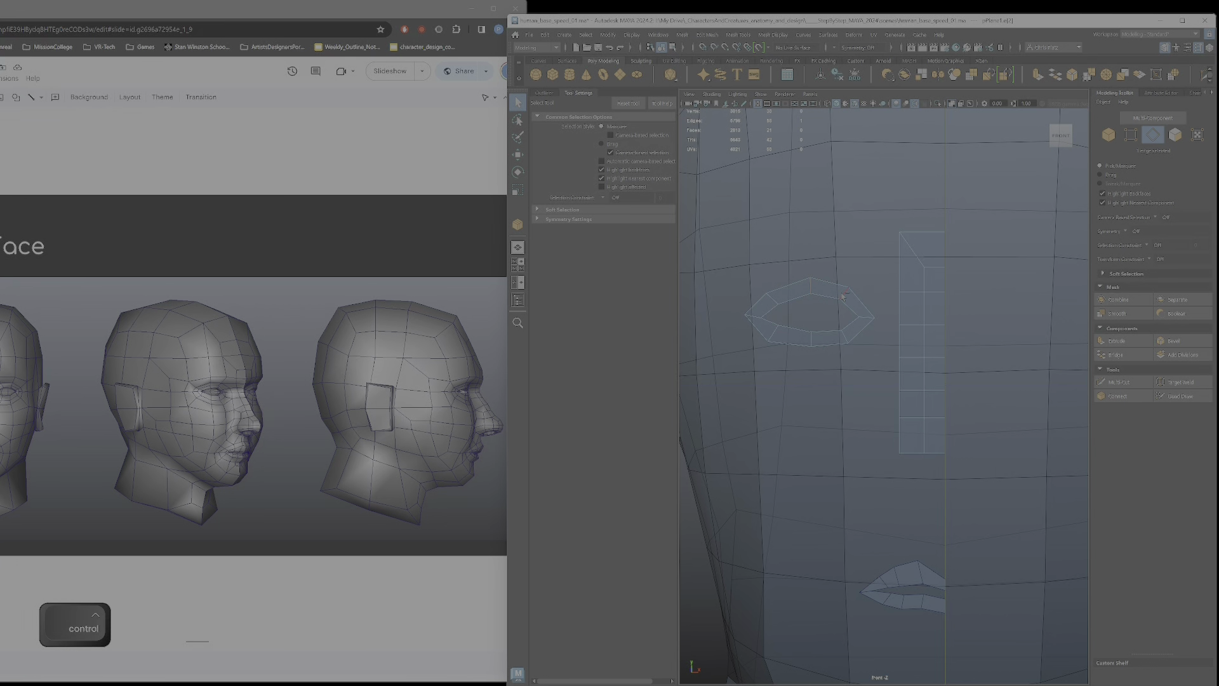
pyautogui.press('shift')
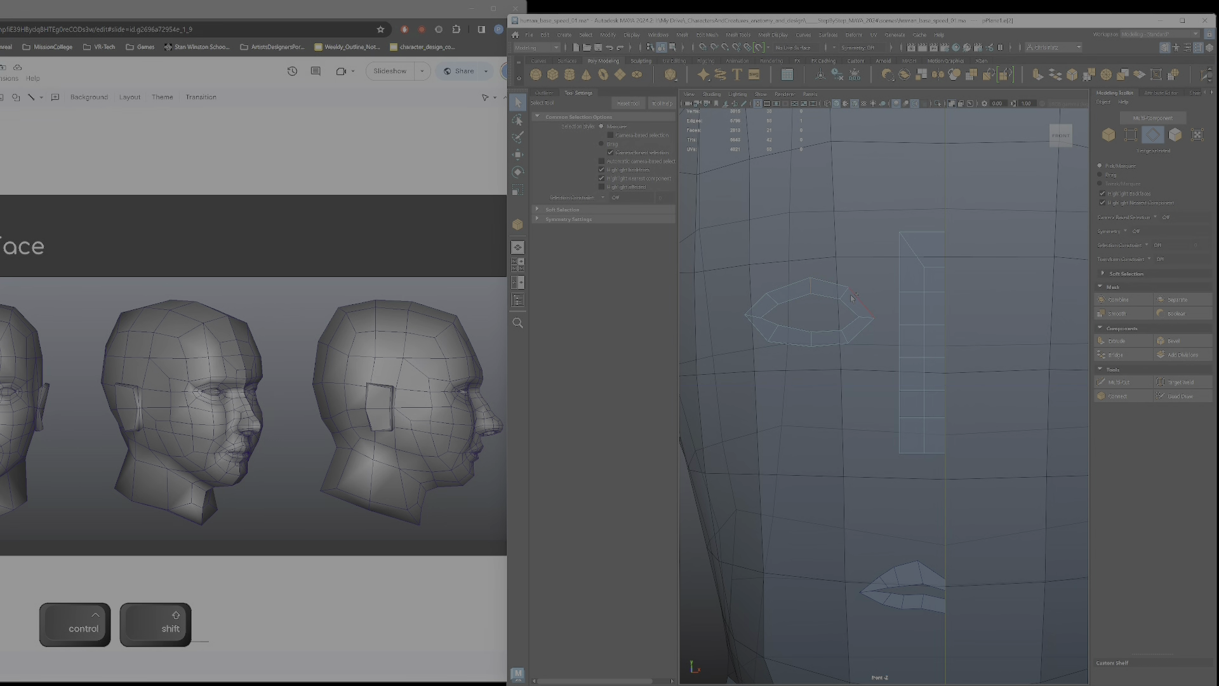
pyautogui.scroll(6, 842, 307)
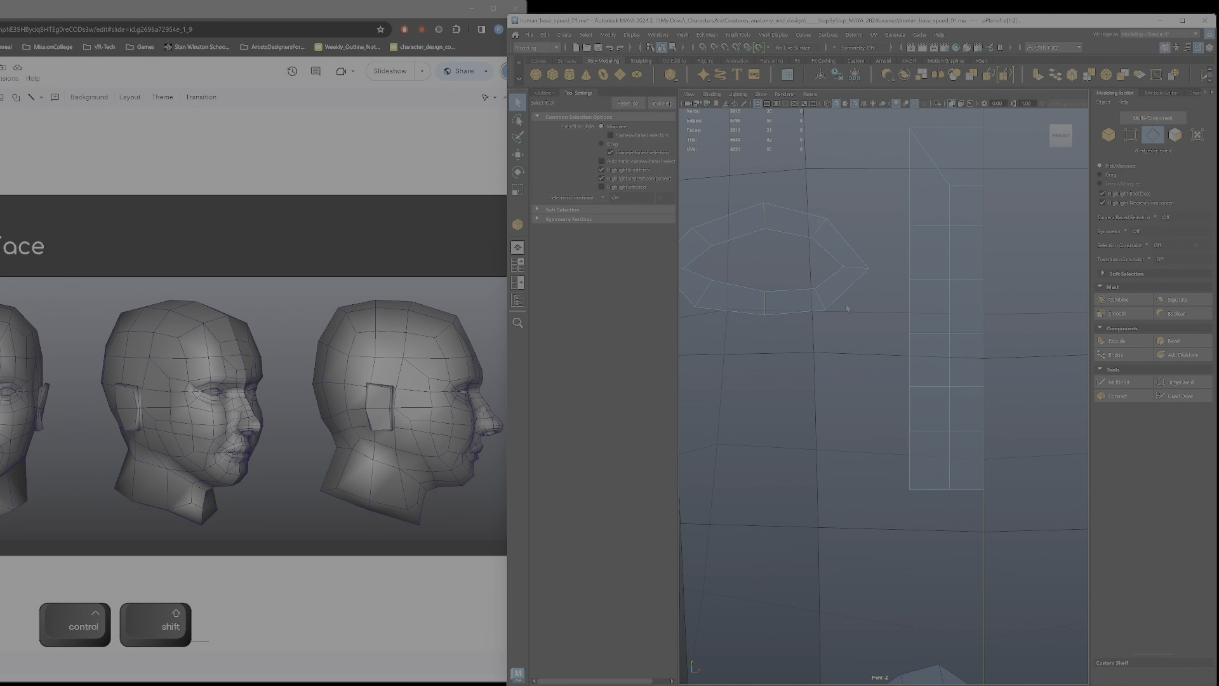
pyautogui.keyDown('alt'); pyautogui.moveTo(826, 341); pyautogui.dragTo(938, 440, button='middle'); pyautogui.keyUp('alt')
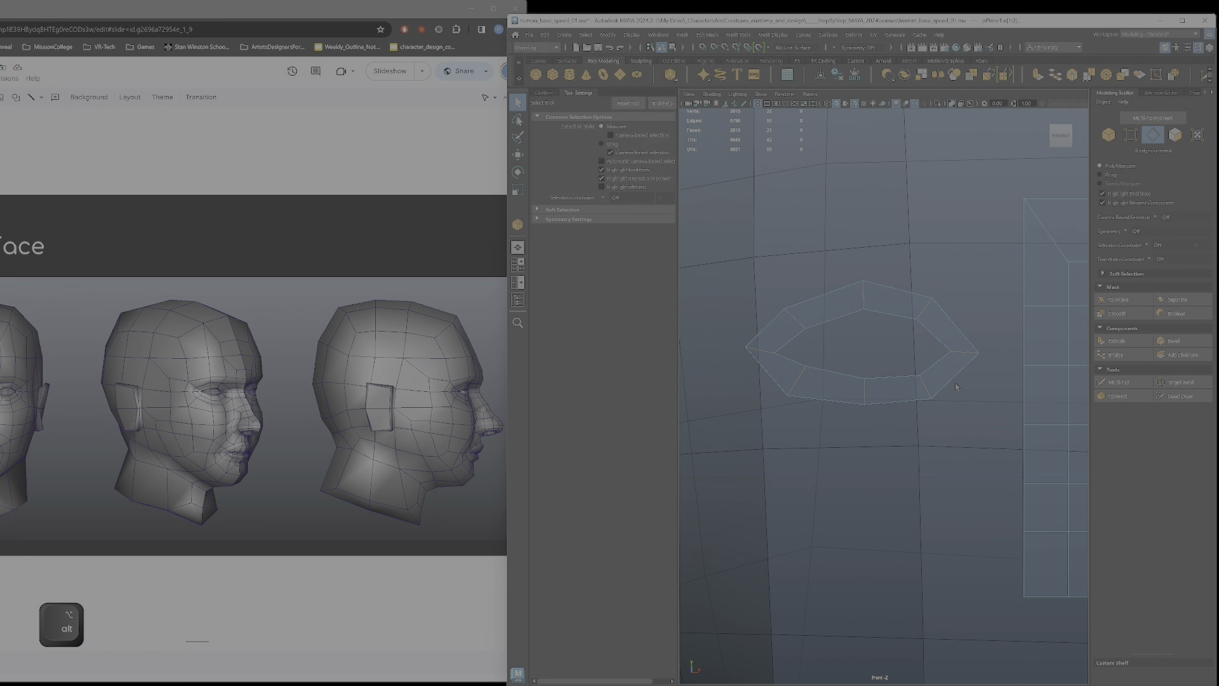
pyautogui.keyDown('shift'); pyautogui.rightClick(864, 399); pyautogui.keyUp('shift')
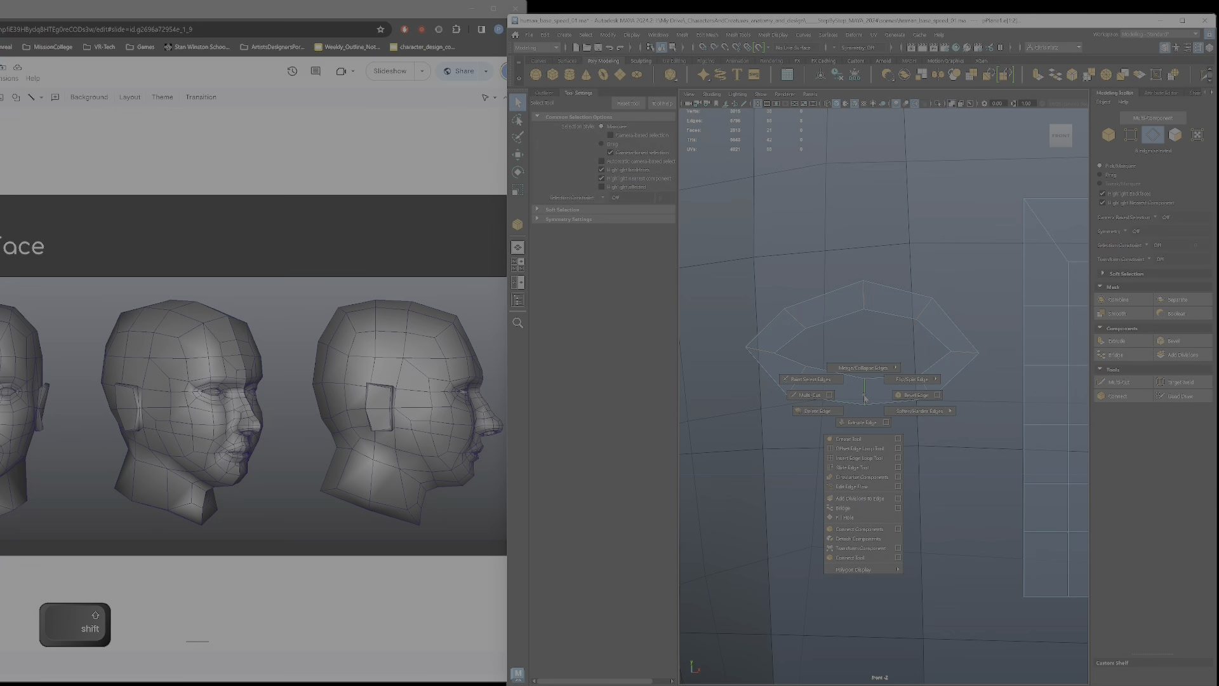
pyautogui.click(869, 557)
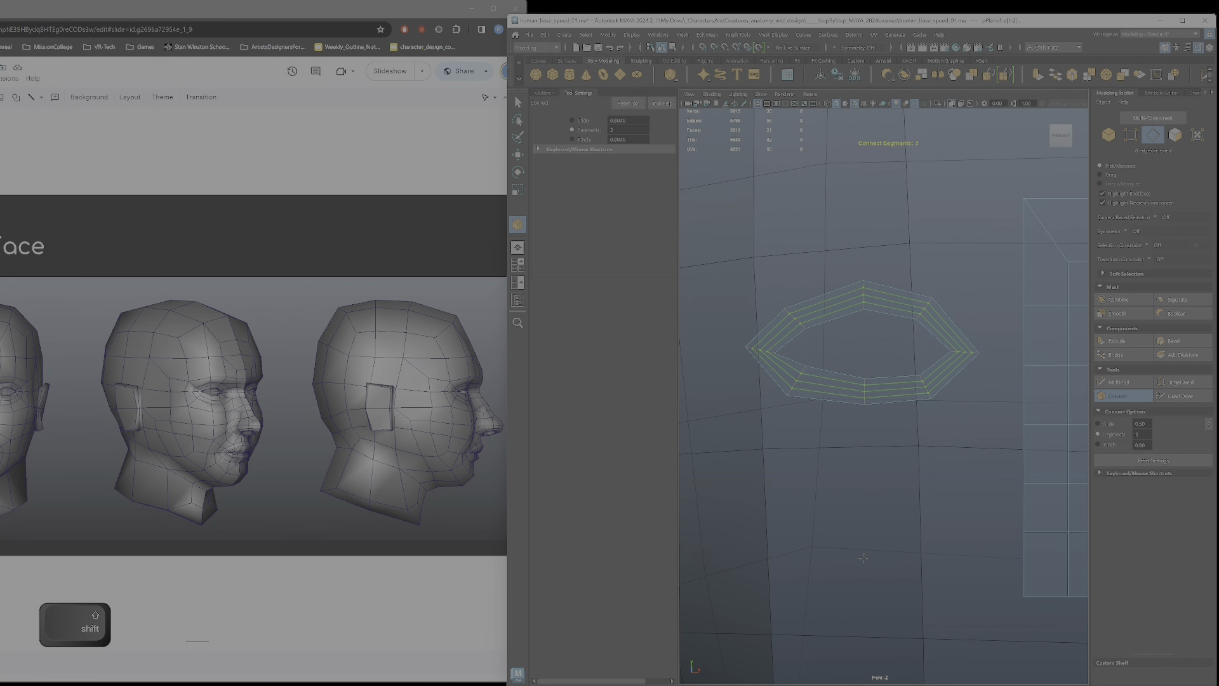
pyautogui.moveTo(896, 392); pyautogui.dragTo(851, 407, button='middle')
pyautogui.press('q')
# - Connect the cross edges of the half-mouth strip to add an edge loop through the middle of the lips
pyautogui.scroll(-10, 836, 405)
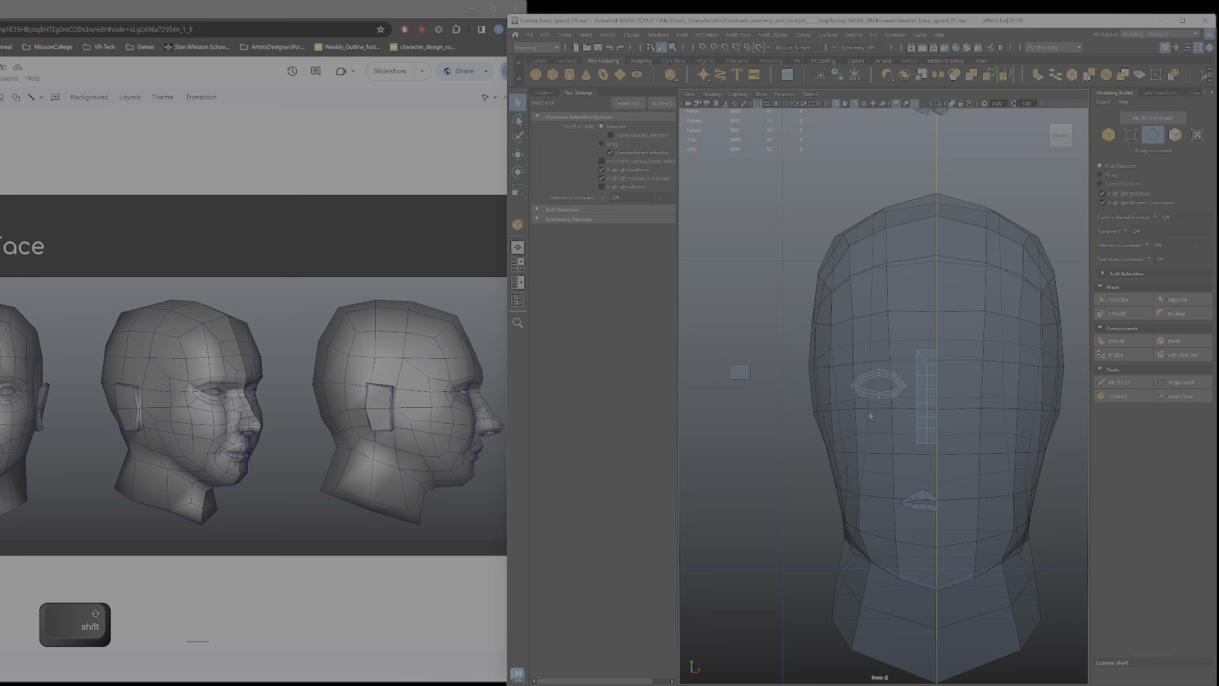
pyautogui.keyDown('alt'); pyautogui.moveTo(868, 417); pyautogui.dragTo(909, 434, button='right'); pyautogui.keyUp('alt')
pyautogui.keyDown('alt'); pyautogui.moveTo(914, 439); pyautogui.dragTo(867, 265, button='middle'); pyautogui.keyUp('alt')
pyautogui.keyDown('alt'); pyautogui.moveTo(868, 265); pyautogui.dragTo(934, 279, button='right'); pyautogui.keyUp('alt')
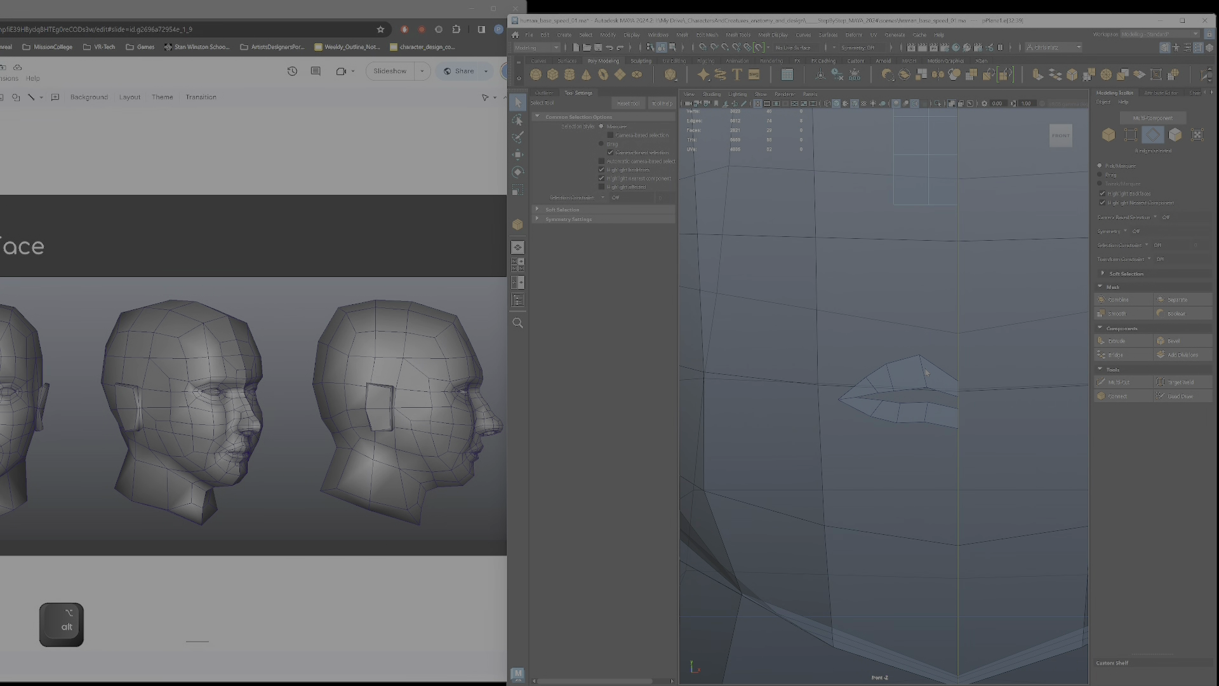
pyautogui.moveTo(924, 411); pyautogui.dragTo(924, 369, button='right')
pyautogui.keyDown('shift'); pyautogui.click(960, 391); pyautogui.keyUp('shift')
pyautogui.press('ctrl')
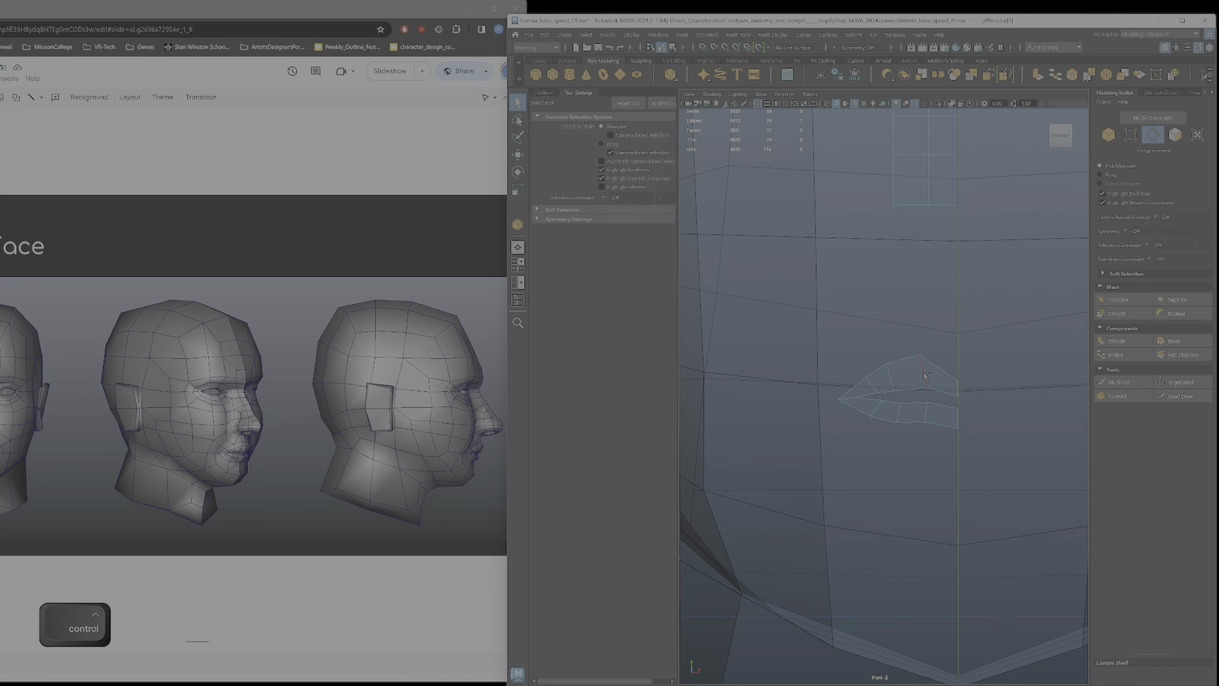
pyautogui.press('shift')
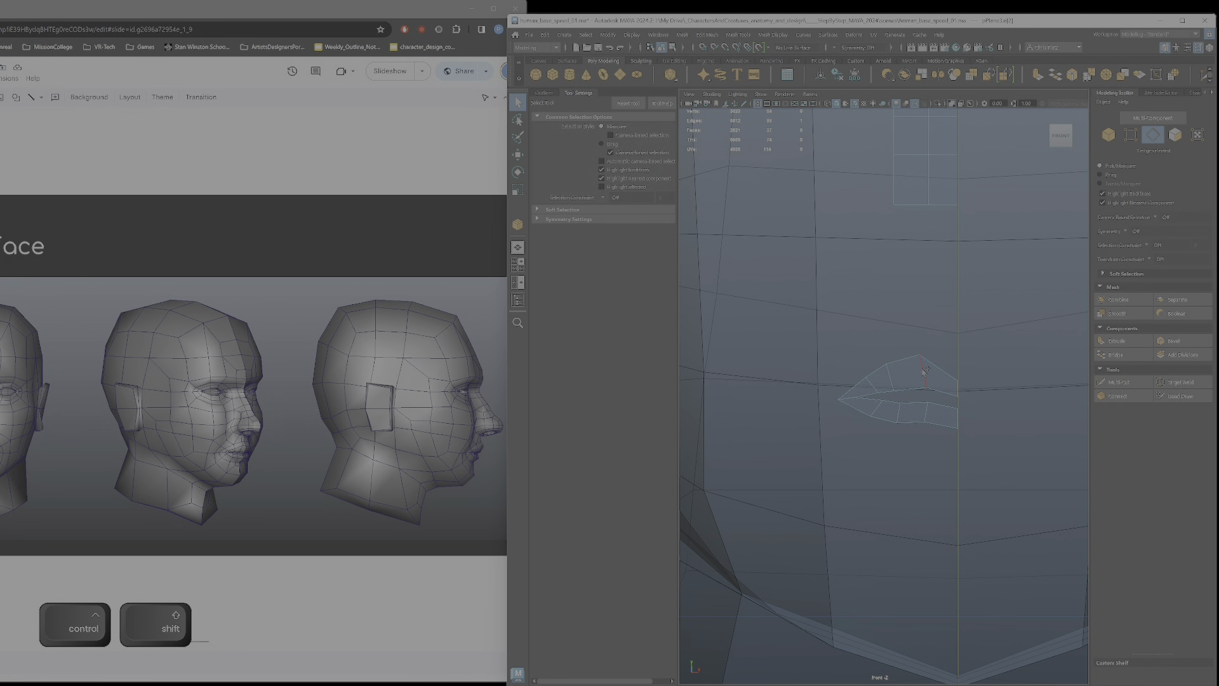
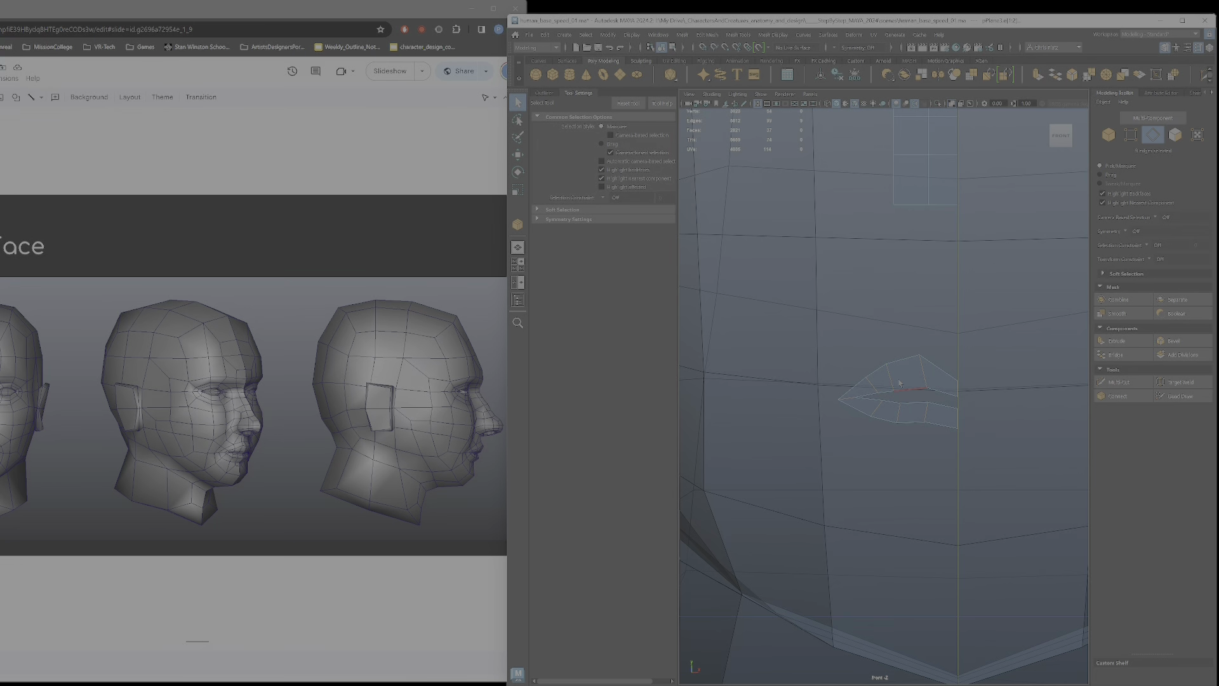
pyautogui.click(1119, 396)
pyautogui.press('Return')
pyautogui.keyDown('alt'); pyautogui.moveTo(936, 418); pyautogui.dragTo(962, 384, button='right'); pyautogui.keyUp('alt')
pyautogui.click(887, 392)
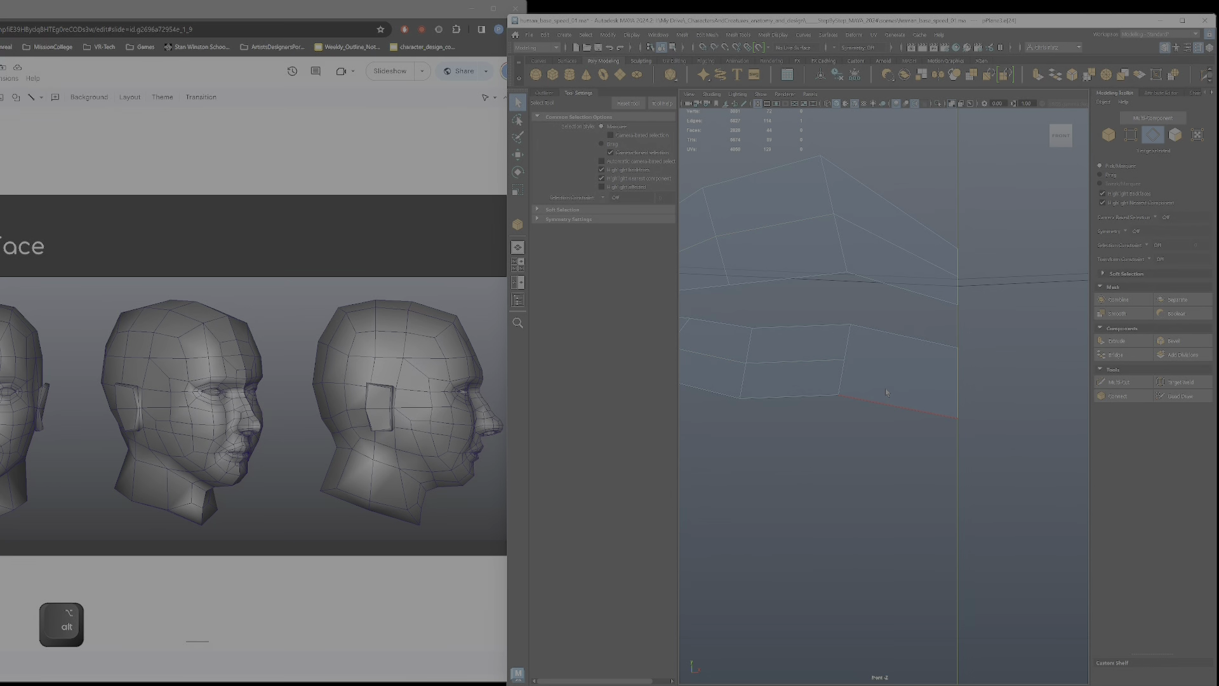
pyautogui.moveTo(839, 372); pyautogui.dragTo(808, 363, button='right')
pyautogui.click(844, 360)
pyautogui.press('w')
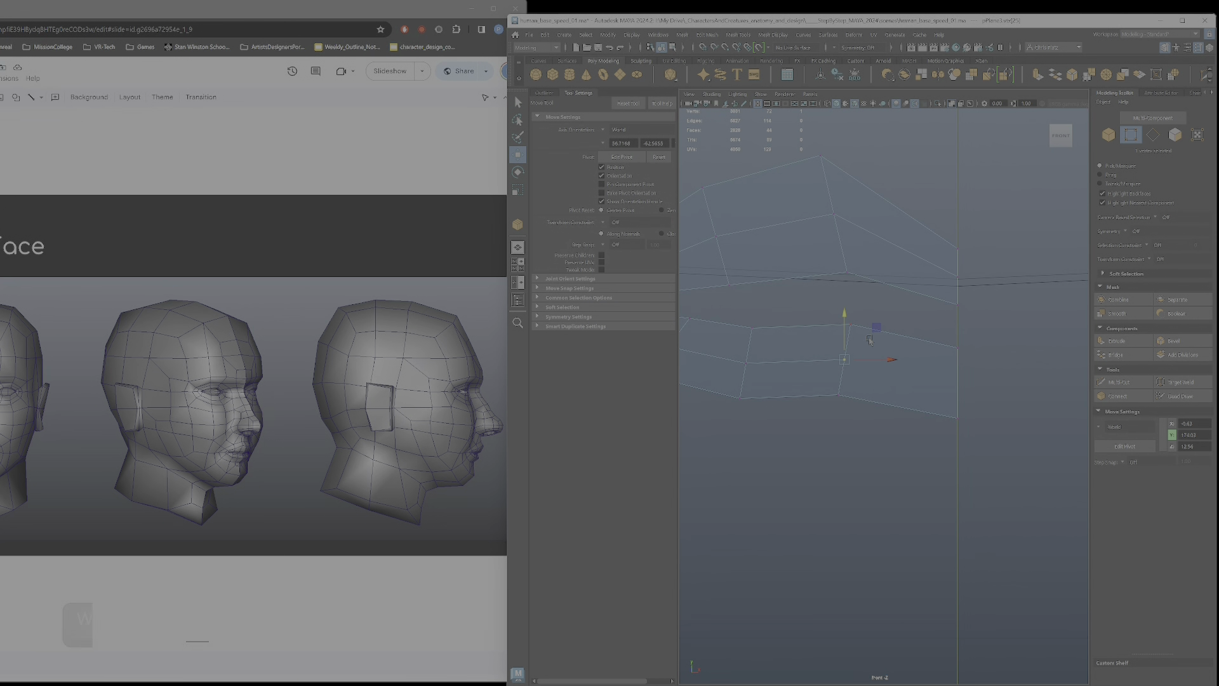
pyautogui.press('3')
pyautogui.press('1')
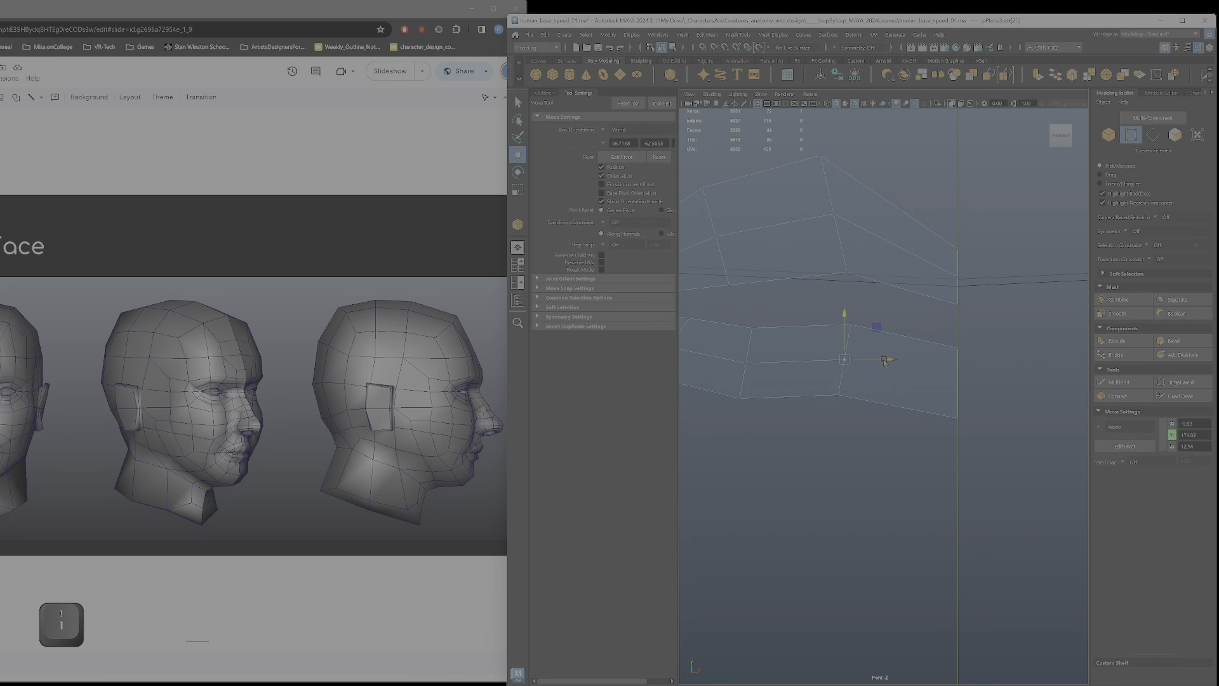
pyautogui.moveTo(877, 328); pyautogui.dragTo(874, 333)
pyautogui.hotkey('ctrl', 'z')
pyautogui.hotkey('ctrl', 'z')
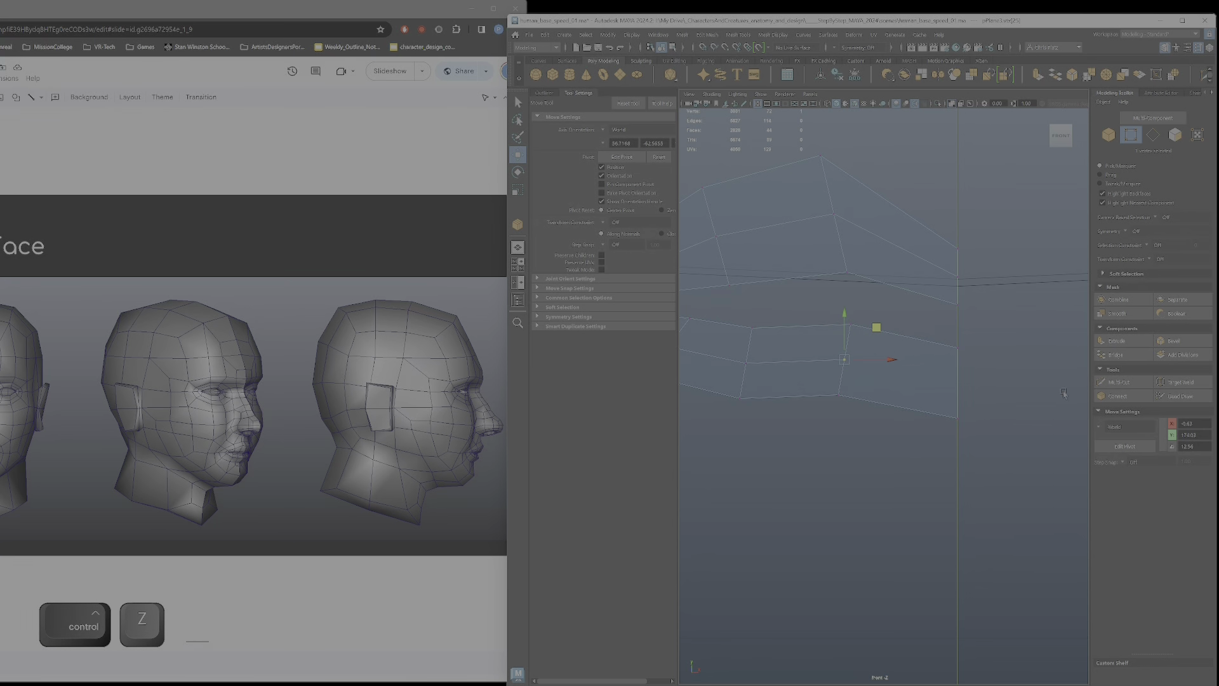
# - Cut an edge with Multi-Cut from the lower lip's last middle-loop vertex to the face's centre line
pyautogui.click(844, 360)
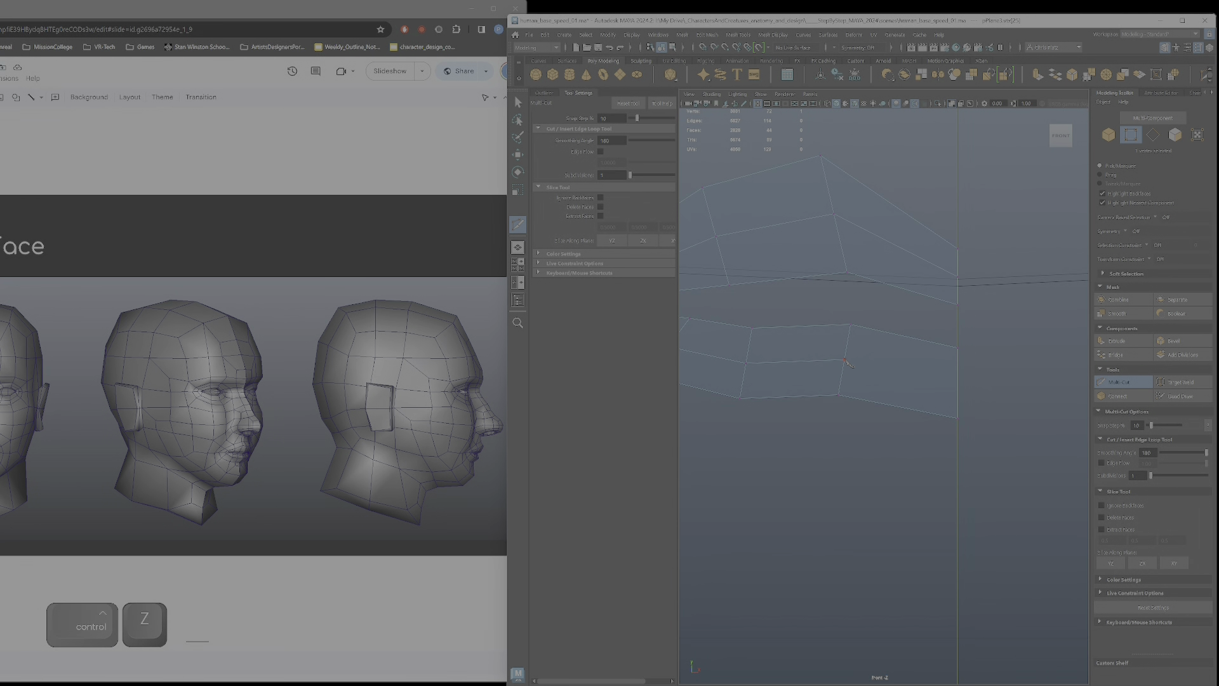
pyautogui.click(959, 382)
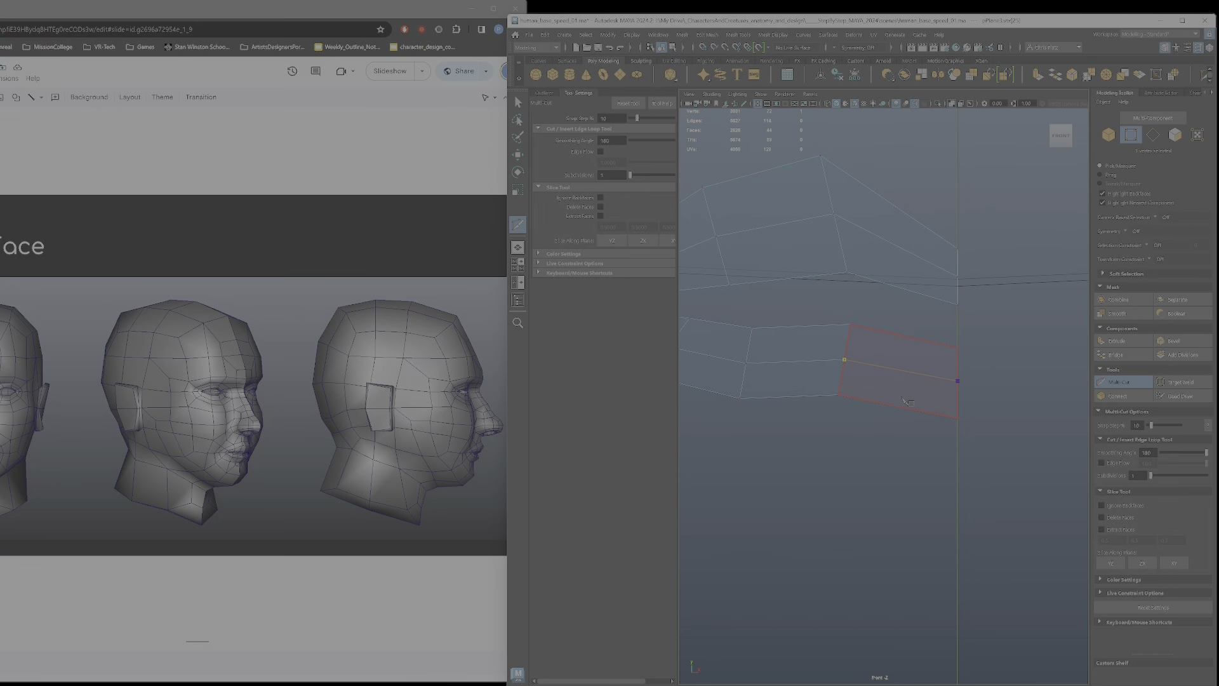
pyautogui.press('Return')
# - Compare the smoothed preview and the unsmoothed display of the mouth, eye and nose pieces
pyautogui.scroll(-5, 895, 390)
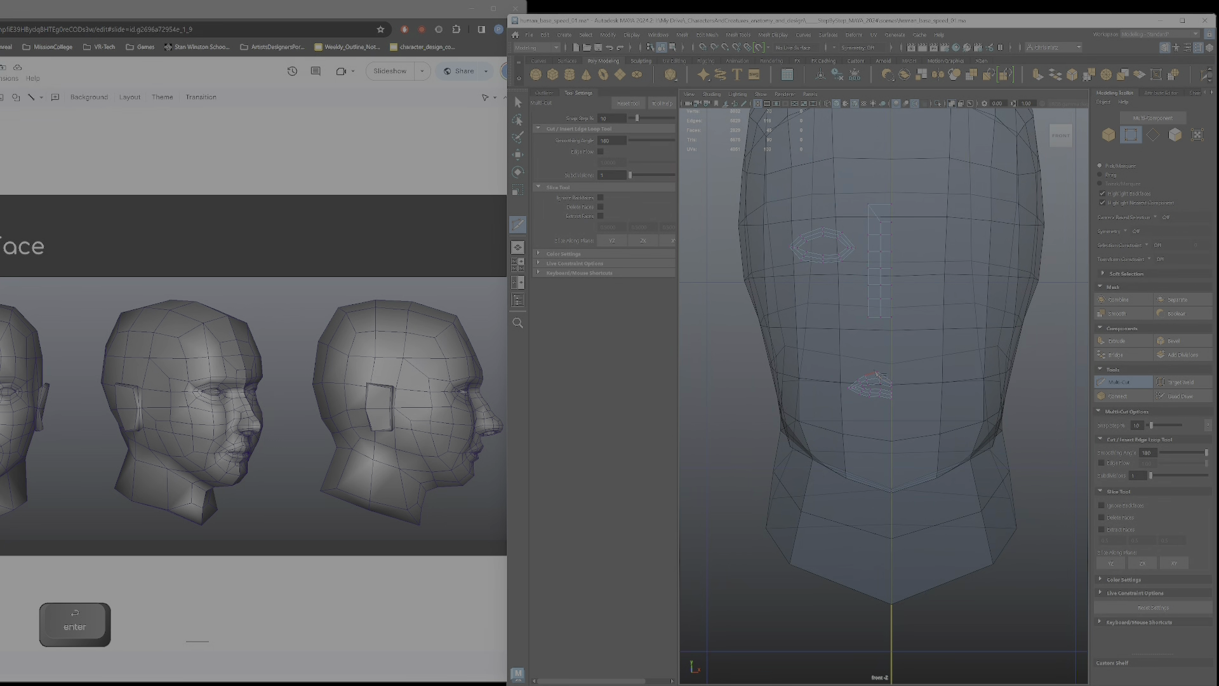
pyautogui.press('3')
pyautogui.scroll(6, 878, 377)
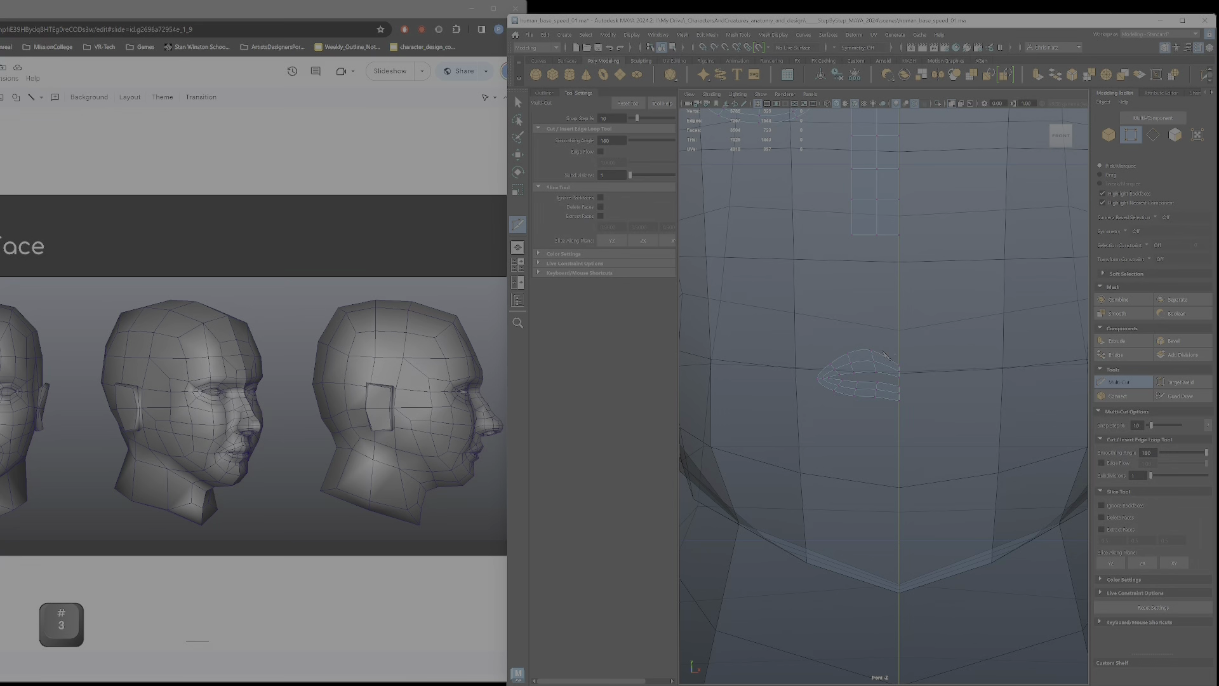
pyautogui.press('1')
pyautogui.scroll(-5, 886, 353)
pyautogui.scroll(6, 884, 343)
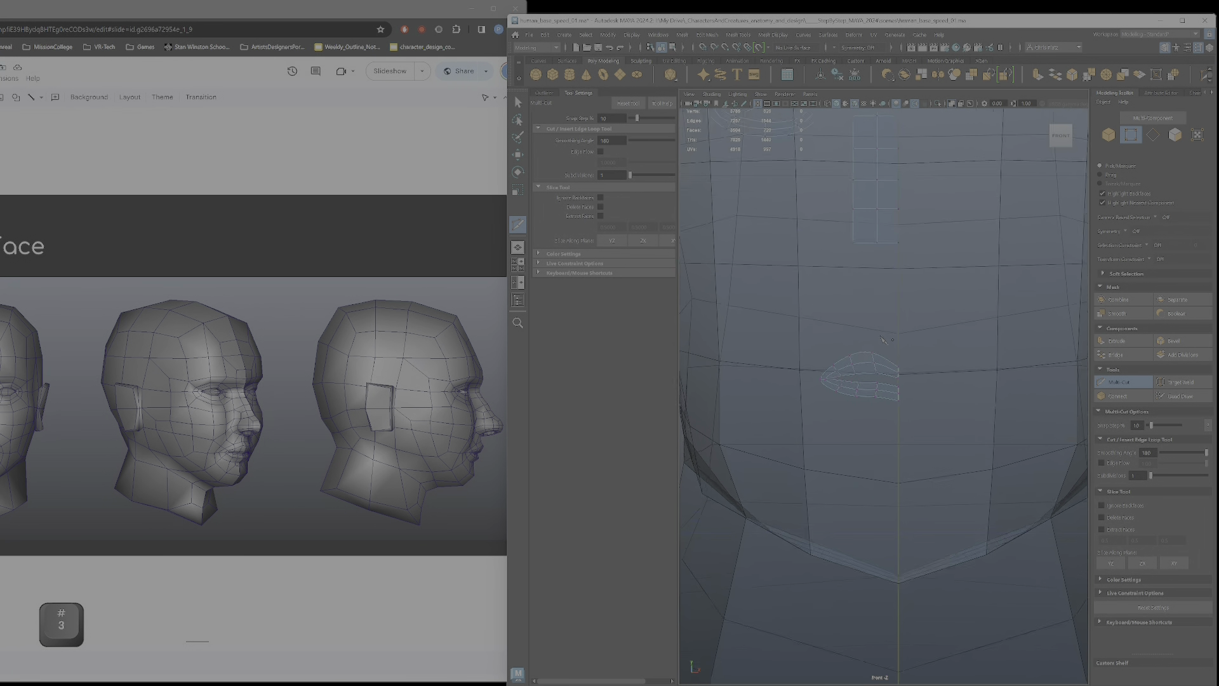
pyautogui.scroll(-5, 884, 339)
pyautogui.keyDown('alt'); pyautogui.moveTo(860, 299); pyautogui.dragTo(892, 355, button='middle'); pyautogui.keyUp('alt')
pyautogui.scroll(4, 892, 356)
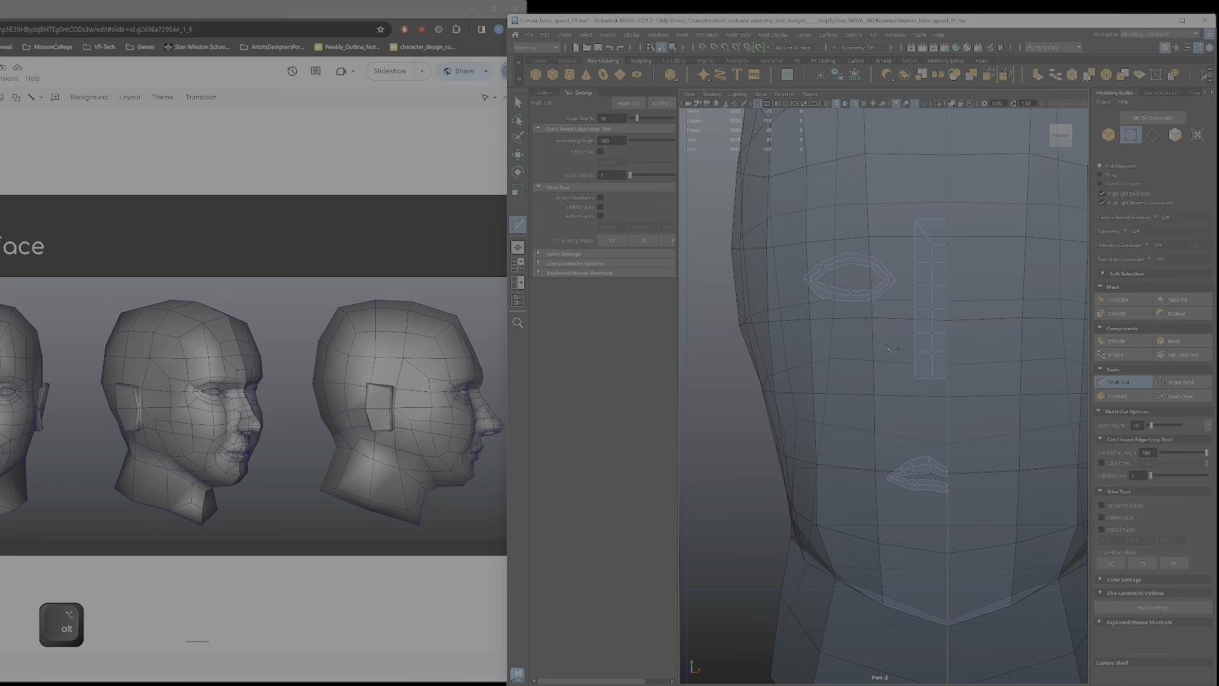
pyautogui.moveTo(881, 284); pyautogui.dragTo(892, 267, button='right')
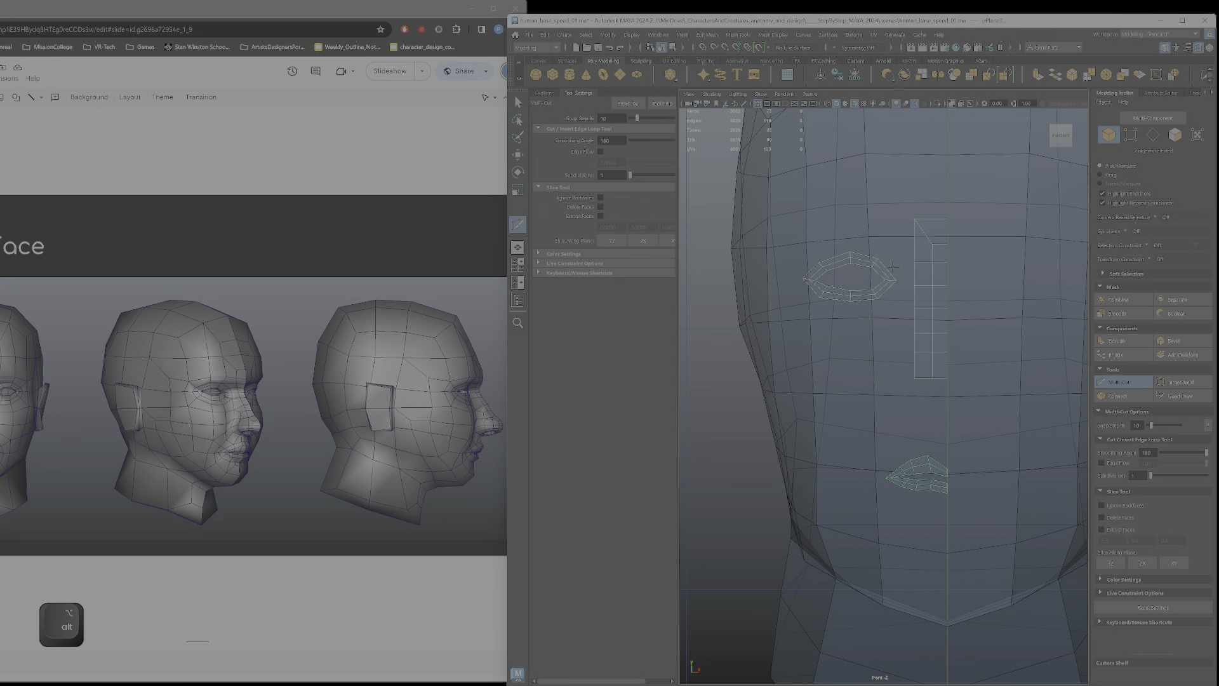
pyautogui.press('3')
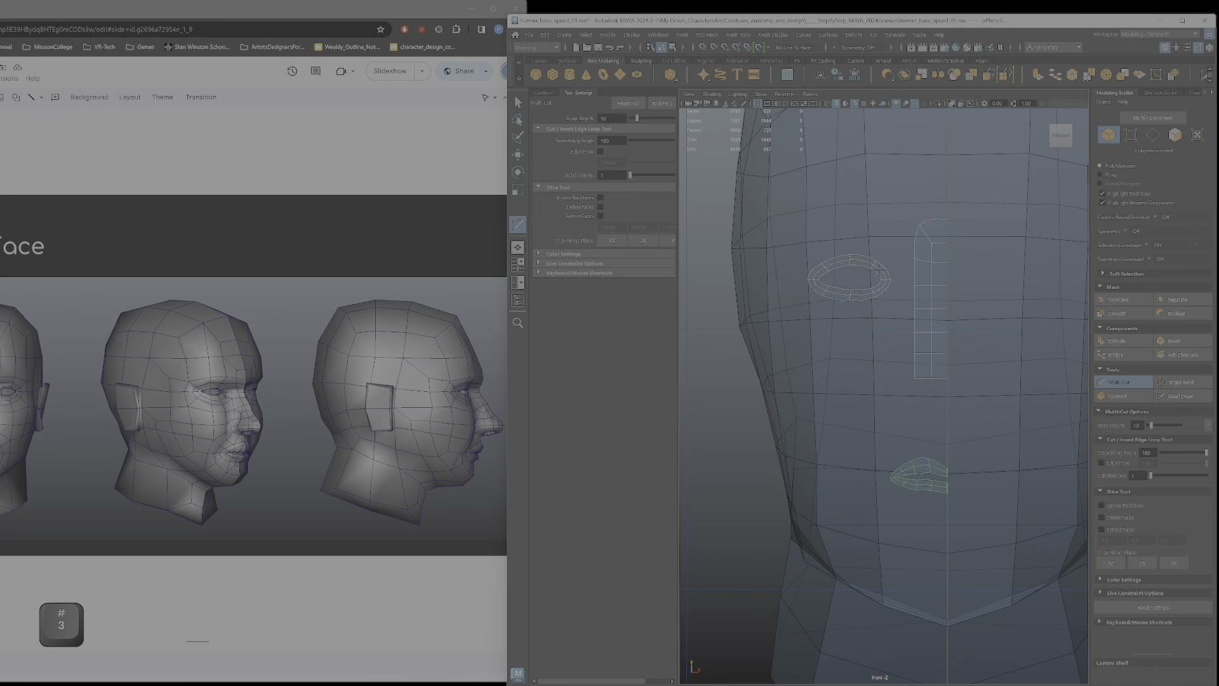
pyautogui.press('3')
pyautogui.press('1')
# - Duplicate the eye loop in object mode and place the copy horizontally outside the head on the eye's outer side
pyautogui.moveTo(880, 271); pyautogui.dragTo(918, 255, button='right')
pyautogui.press('w')
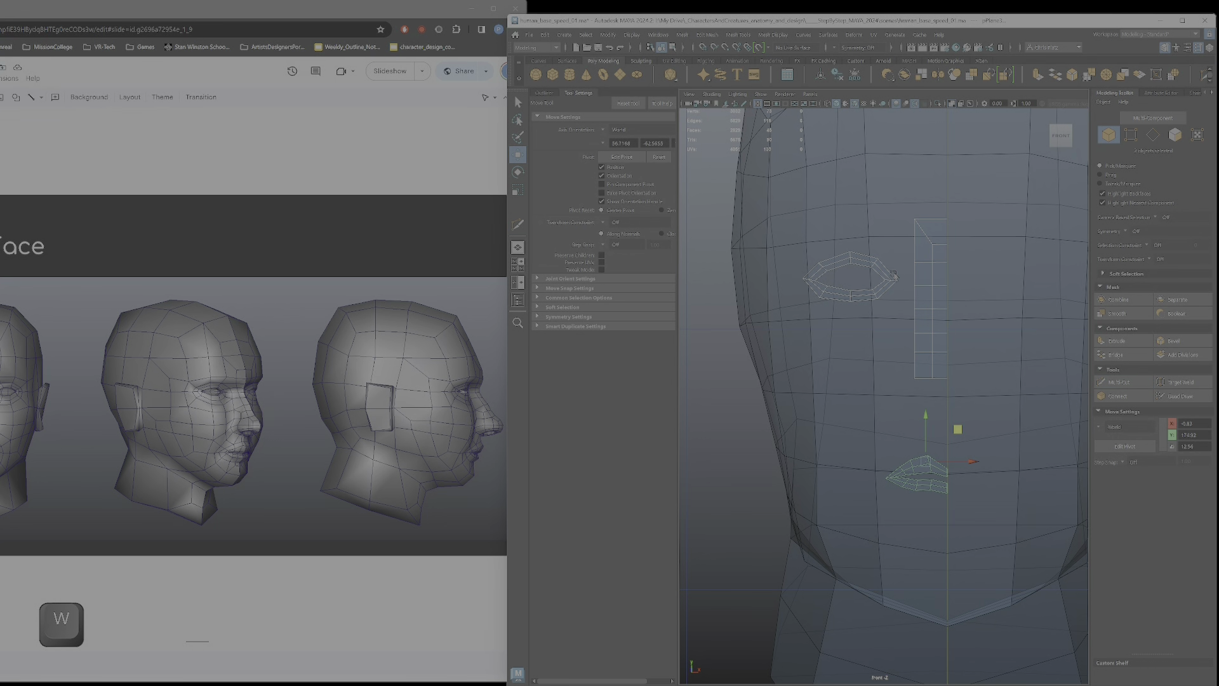
pyautogui.click(892, 277)
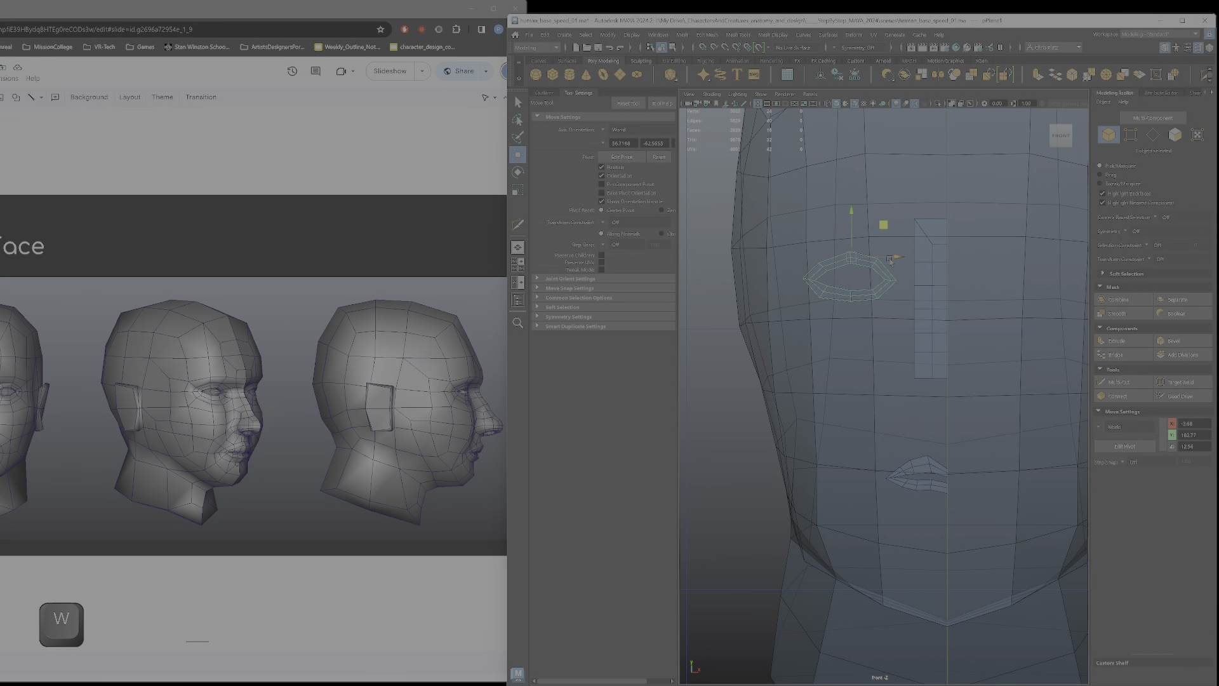
pyautogui.keyDown('alt'); pyautogui.moveTo(891, 277); pyautogui.dragTo(956, 348, button='right'); pyautogui.keyUp('alt')
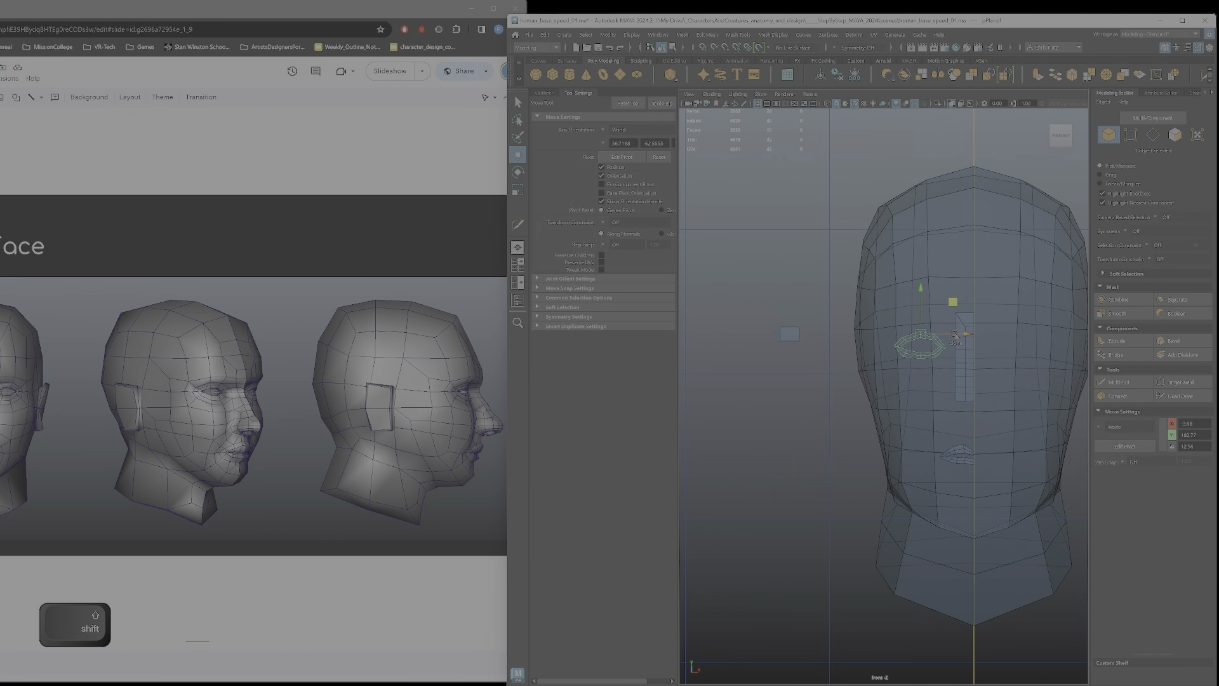
pyautogui.keyDown('shift'); pyautogui.moveTo(954, 337); pyautogui.dragTo(787, 335); pyautogui.keyUp('shift')
# - Connect the upper and lower edges at the original eye loop's inner corner with 1 segment to add cross edges
pyautogui.scroll(5, 965, 286)
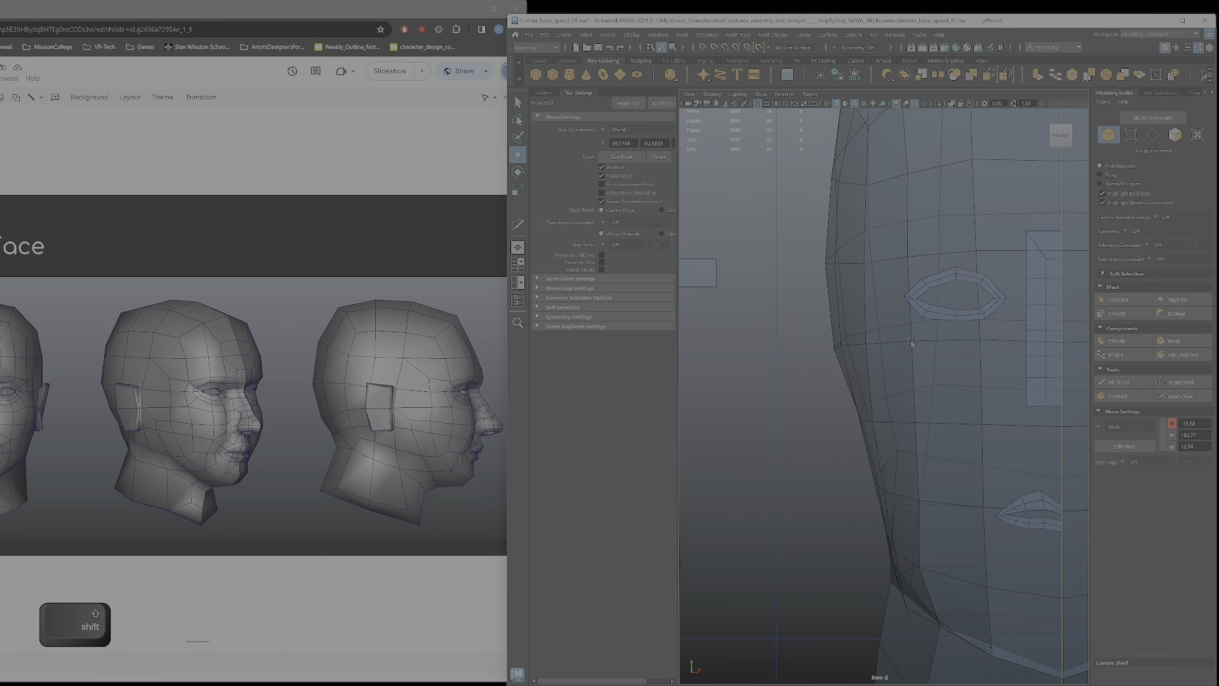
pyautogui.keyDown('alt'); pyautogui.moveTo(969, 285); pyautogui.dragTo(911, 315, button='middle'); pyautogui.keyUp('alt')
pyautogui.keyDown('alt'); pyautogui.moveTo(912, 315); pyautogui.dragTo(958, 254, button='right'); pyautogui.keyUp('alt')
pyautogui.rightClick(912, 272)
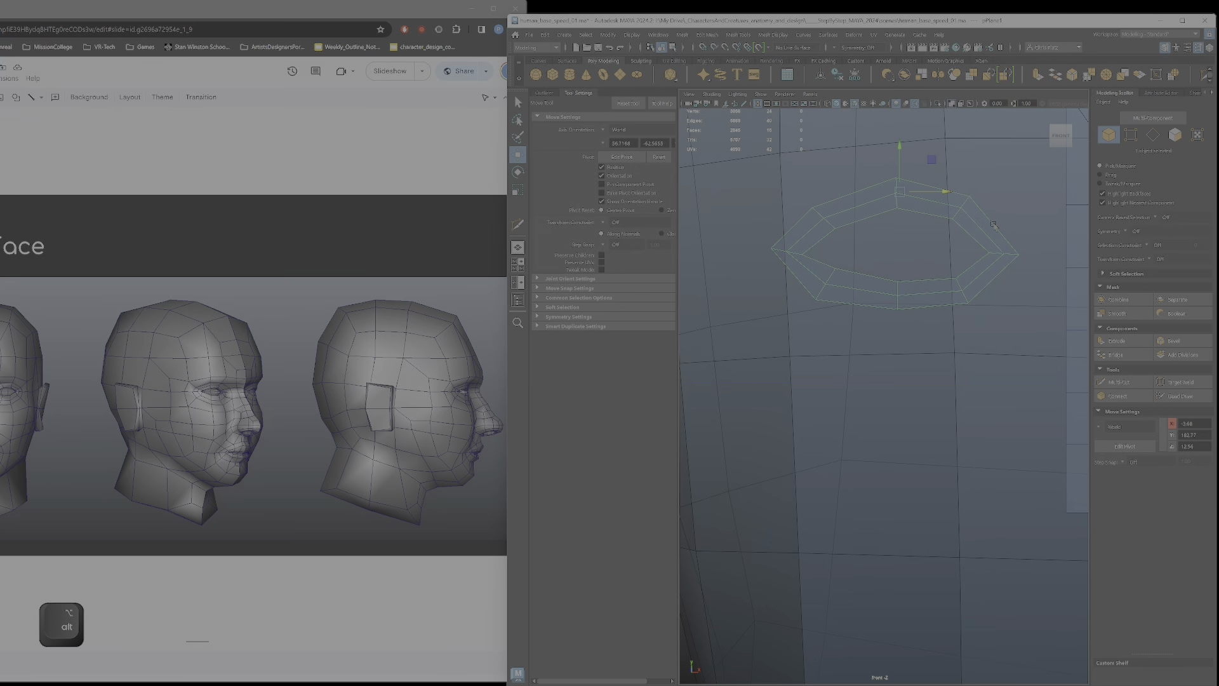
pyautogui.moveTo(993, 225); pyautogui.dragTo(1010, 230, button='right')
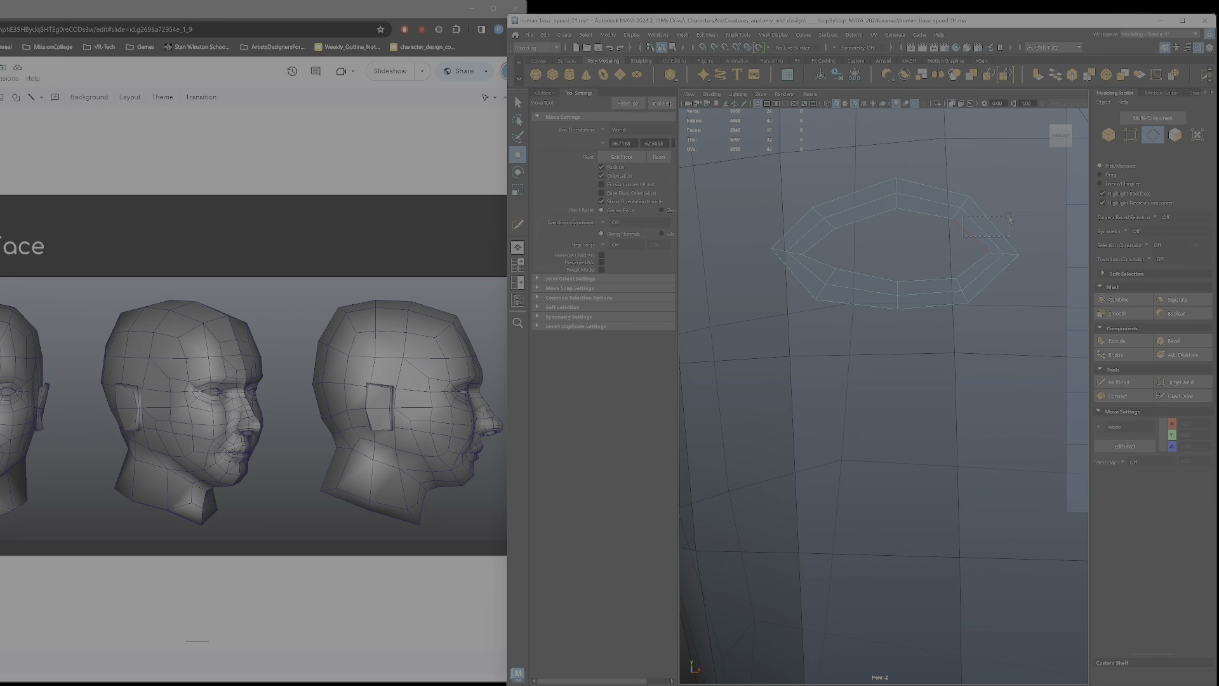
pyautogui.moveTo(1009, 219); pyautogui.dragTo(1009, 221)
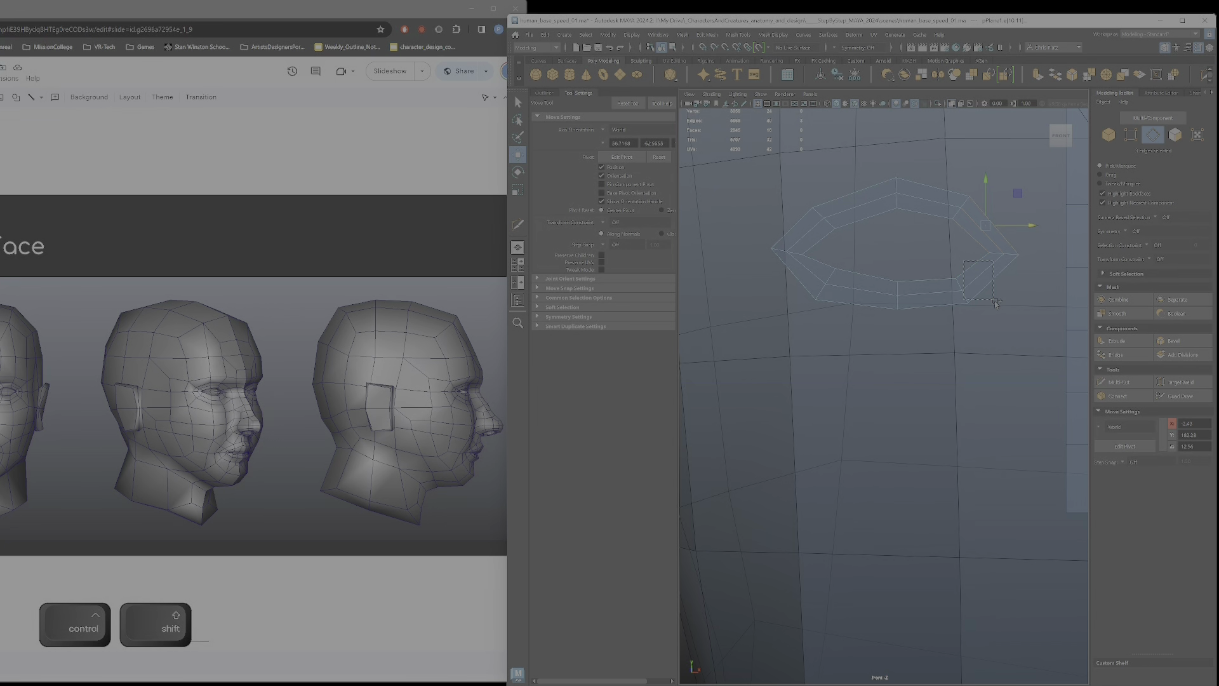
pyautogui.keyDown('ctrl'); pyautogui.keyDown('shift'); pyautogui.moveTo(996, 302); pyautogui.dragTo(1009, 278); pyautogui.keyUp('shift'); pyautogui.keyUp('ctrl')
pyautogui.click(1118, 395)
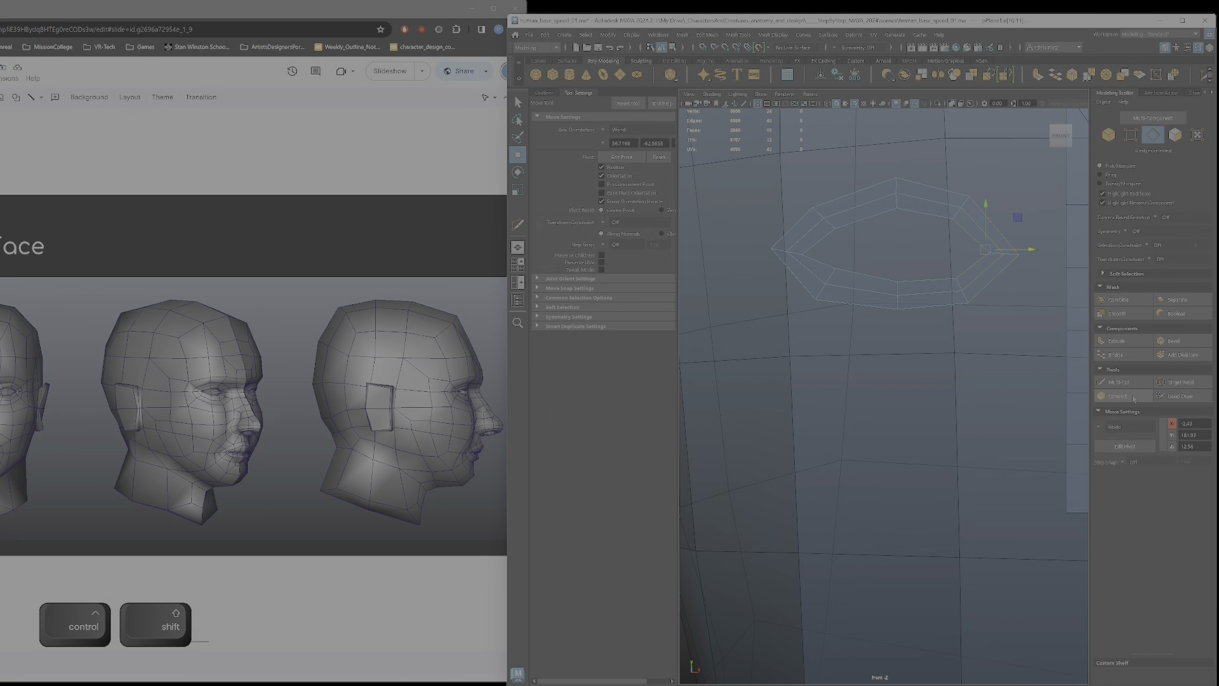
pyautogui.press('Return')
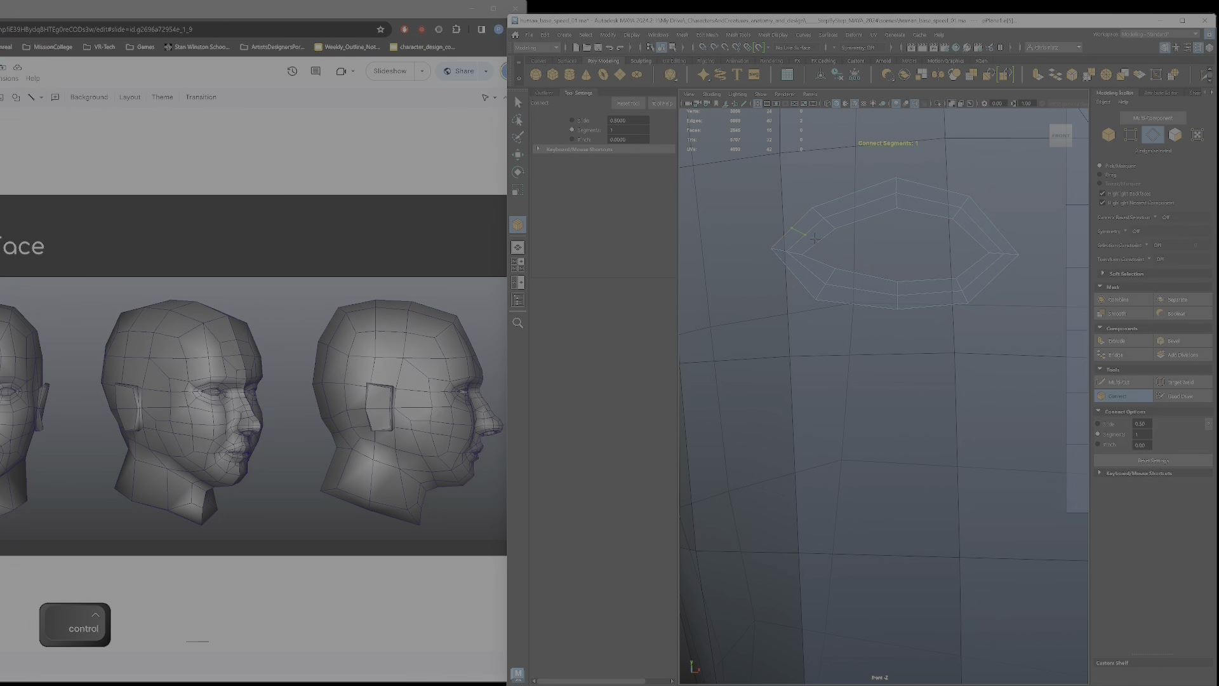
# - Connect the upper and lower edges at the original eye loop's outer corner, adding a cross edge in each
pyautogui.keyDown('ctrl'); pyautogui.keyDown('shift'); pyautogui.click(805, 233); pyautogui.keyUp('shift'); pyautogui.keyUp('ctrl')
pyautogui.press('Return')
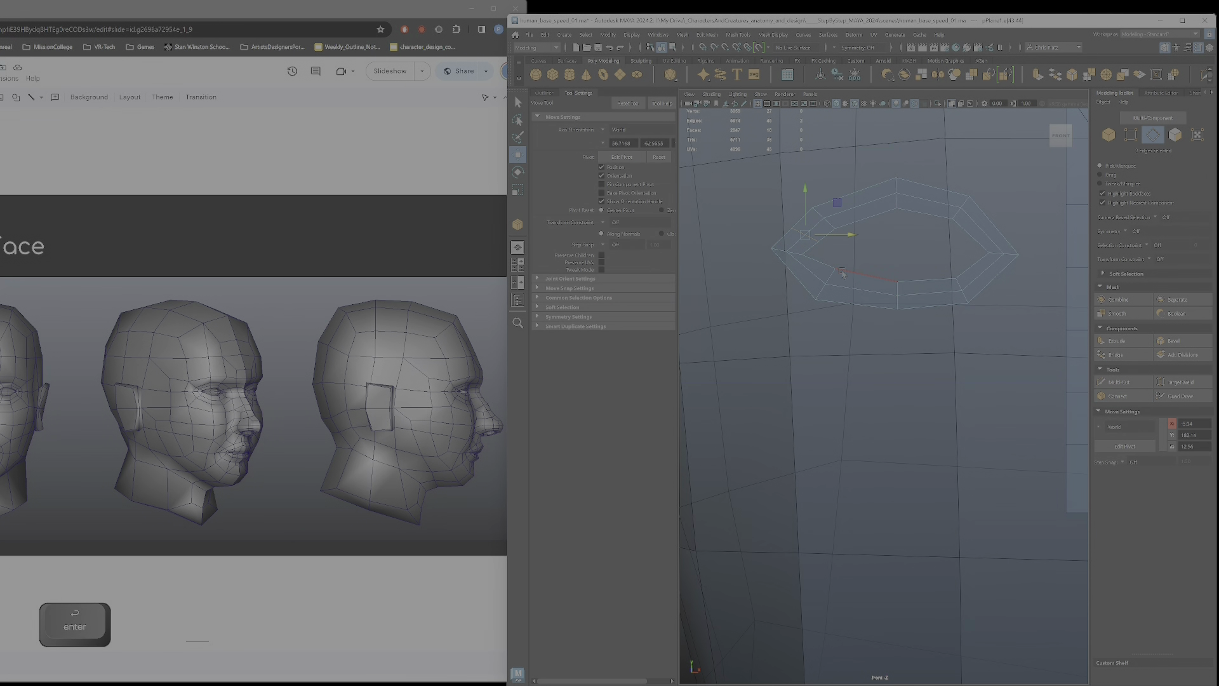
pyautogui.keyDown('ctrl'); pyautogui.keyDown('shift'); pyautogui.click(821, 266); pyautogui.keyUp('shift'); pyautogui.keyUp('ctrl')
pyautogui.click(1116, 395)
pyautogui.press('Return')
pyautogui.scroll(2, 959, 292)
pyautogui.keyDown('alt'); pyautogui.moveTo(942, 272); pyautogui.dragTo(980, 350, button='middle'); pyautogui.keyUp('alt')
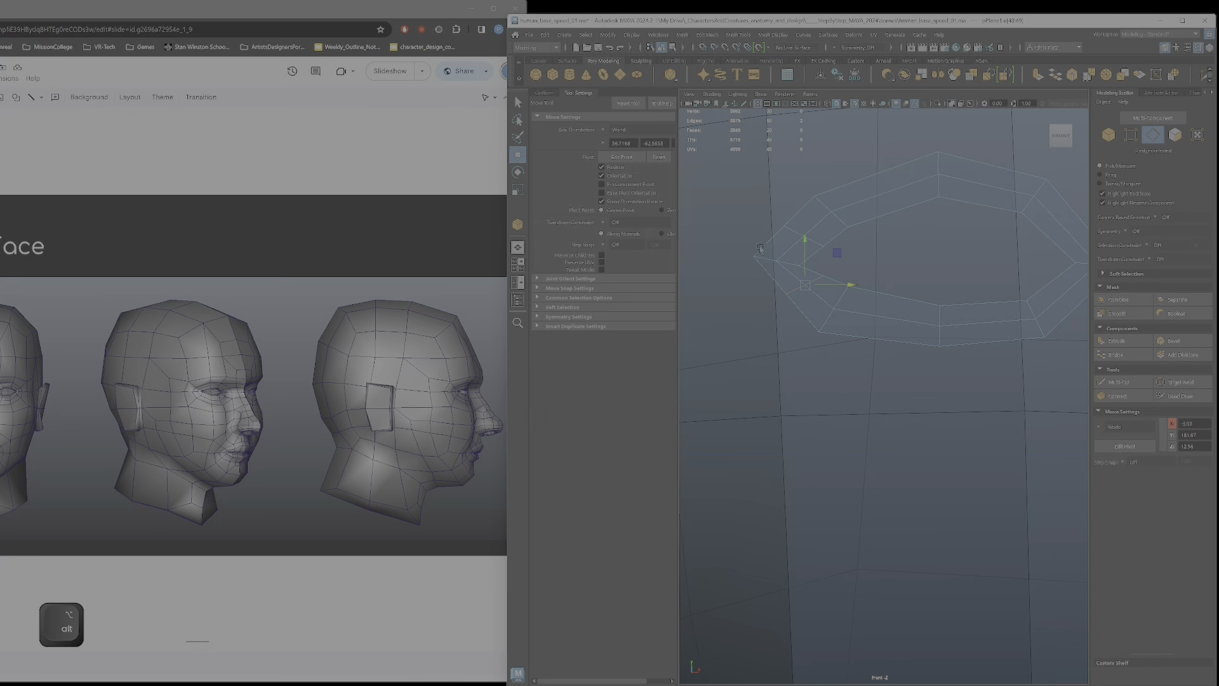
pyautogui.keyDown('alt'); pyautogui.moveTo(811, 297); pyautogui.dragTo(833, 305, button='middle'); pyautogui.keyUp('alt')
pyautogui.scroll(-5, 781, 279)
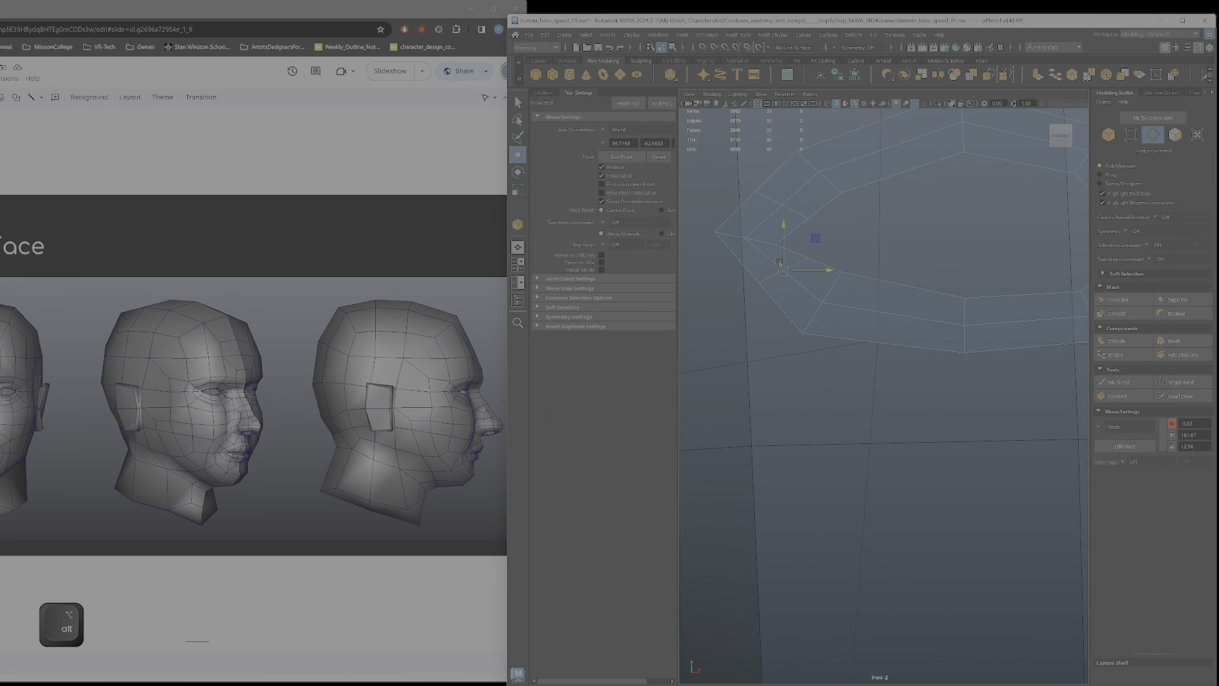
pyautogui.scroll(2, 907, 369)
pyautogui.scroll(4, 907, 370)
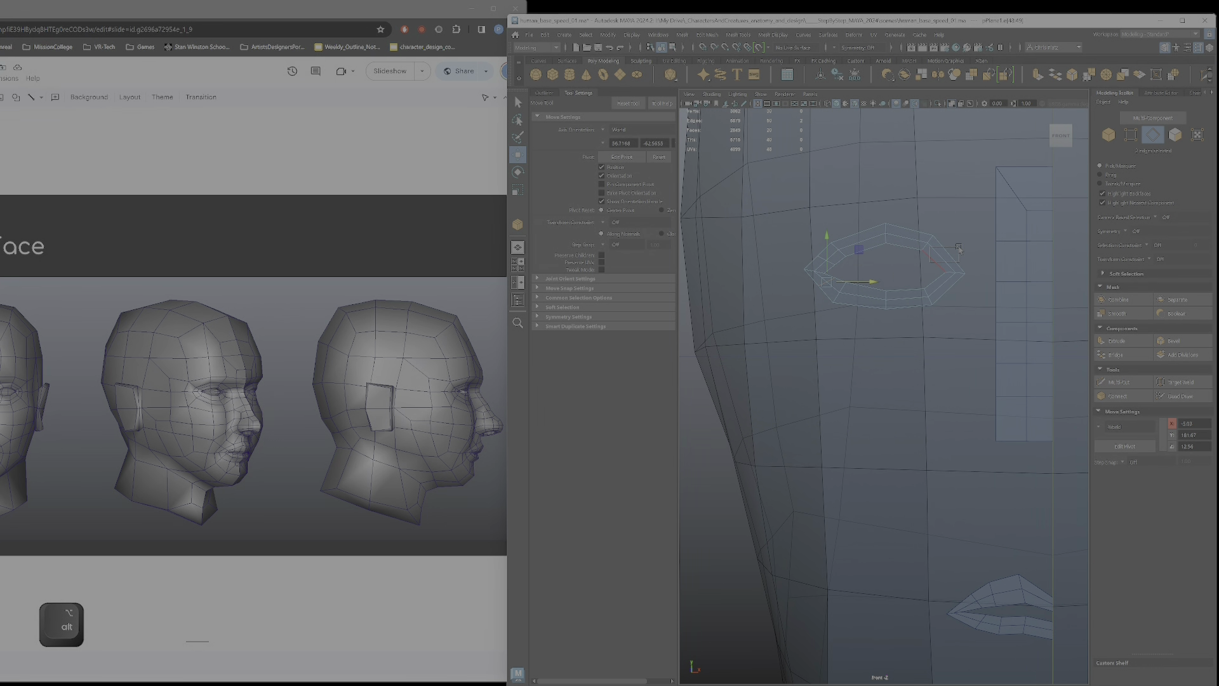
# - Add a connecting edge above and below the eye loop's inner corner, on the nose side, with 1 segment each
pyautogui.click(960, 259)
pyautogui.press('g')
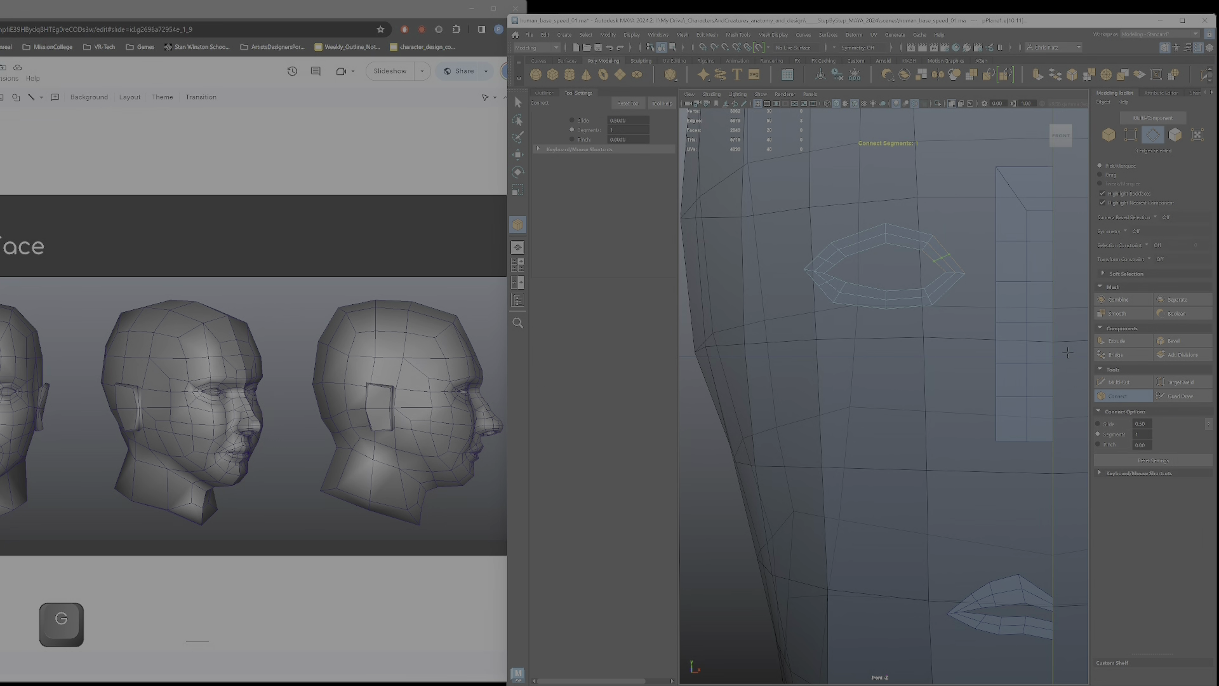
pyautogui.press('Return')
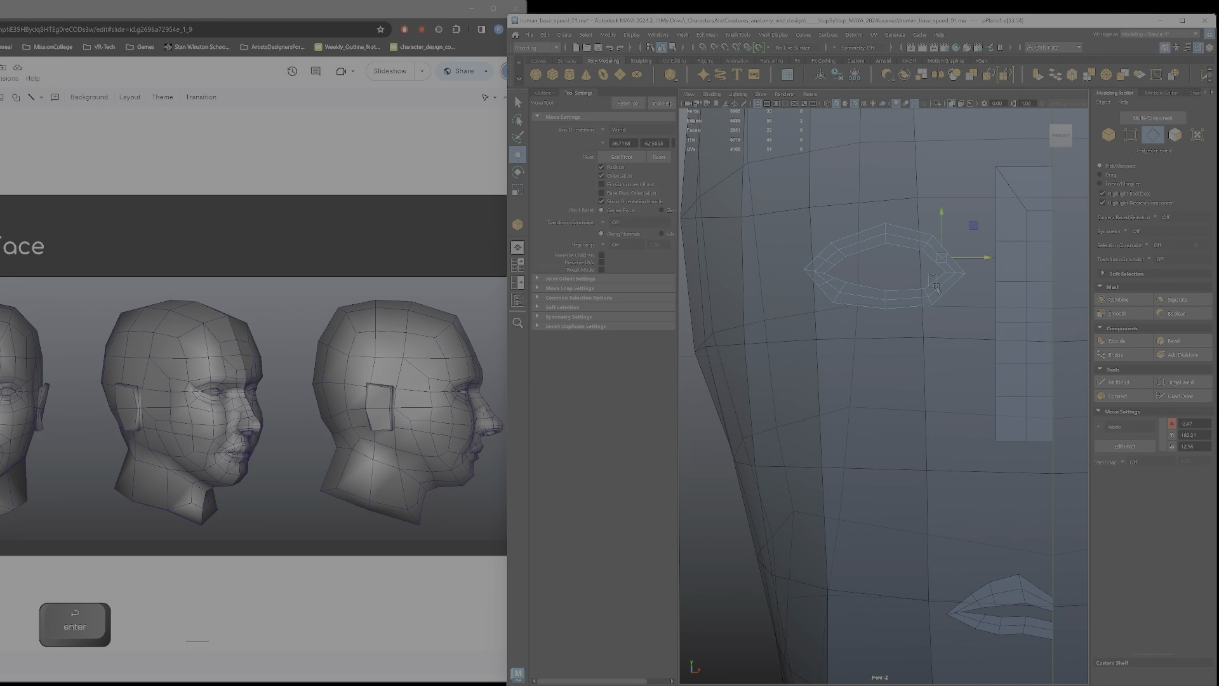
pyautogui.keyDown('shift'); pyautogui.click(959, 294); pyautogui.keyUp('shift')
pyautogui.press('g')
pyautogui.press('Return')
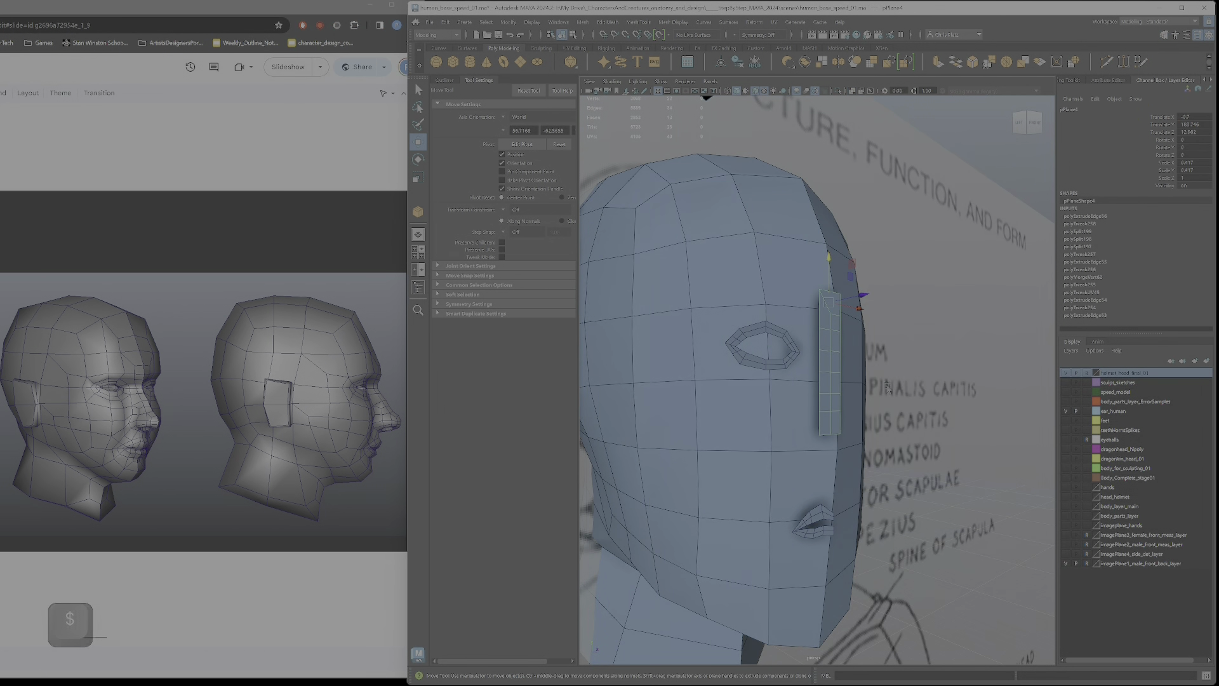
# - Snap the half mouth's pivot to its centre-line vertex, and reset the object by freezing its transformations and deleting its history
pyautogui.keyDown('alt'); pyautogui.moveTo(794, 381); pyautogui.dragTo(859, 350); pyautogui.keyUp('alt')
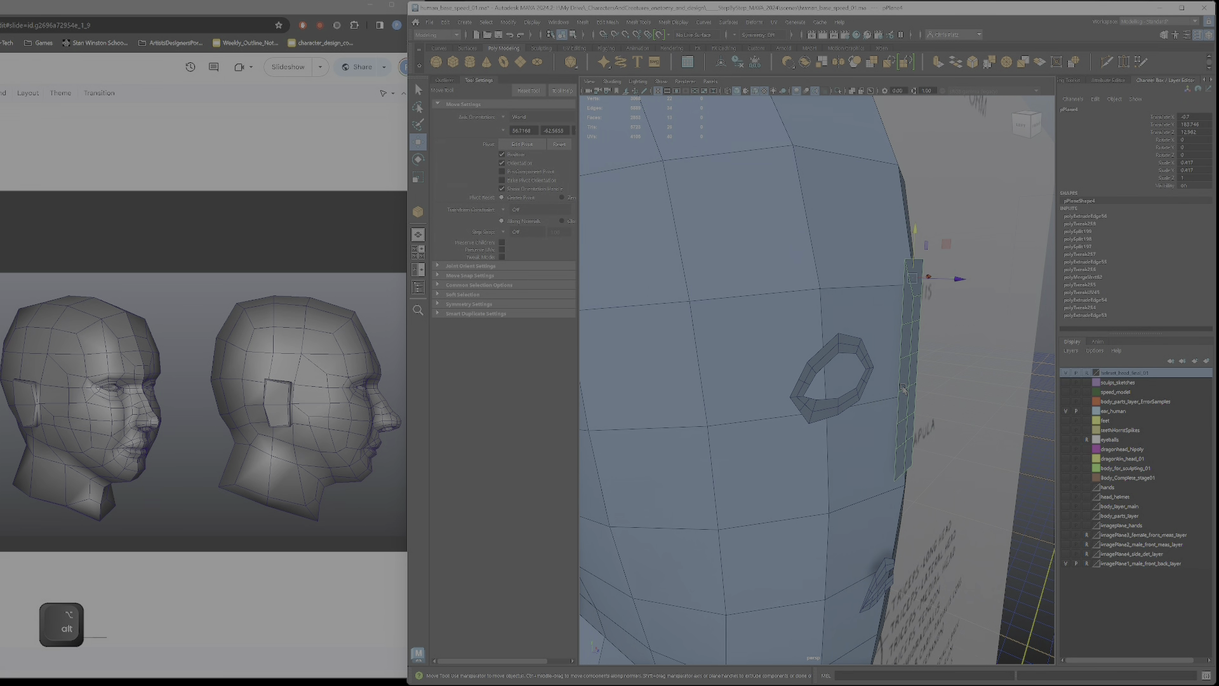
pyautogui.keyDown('alt'); pyautogui.moveTo(903, 388); pyautogui.dragTo(893, 336); pyautogui.keyUp('alt')
pyautogui.keyDown('alt'); pyautogui.moveTo(876, 510); pyautogui.dragTo(833, 484); pyautogui.keyUp('alt')
pyautogui.keyDown('alt'); pyautogui.moveTo(833, 484); pyautogui.dragTo(877, 451, button='middle'); pyautogui.keyUp('alt')
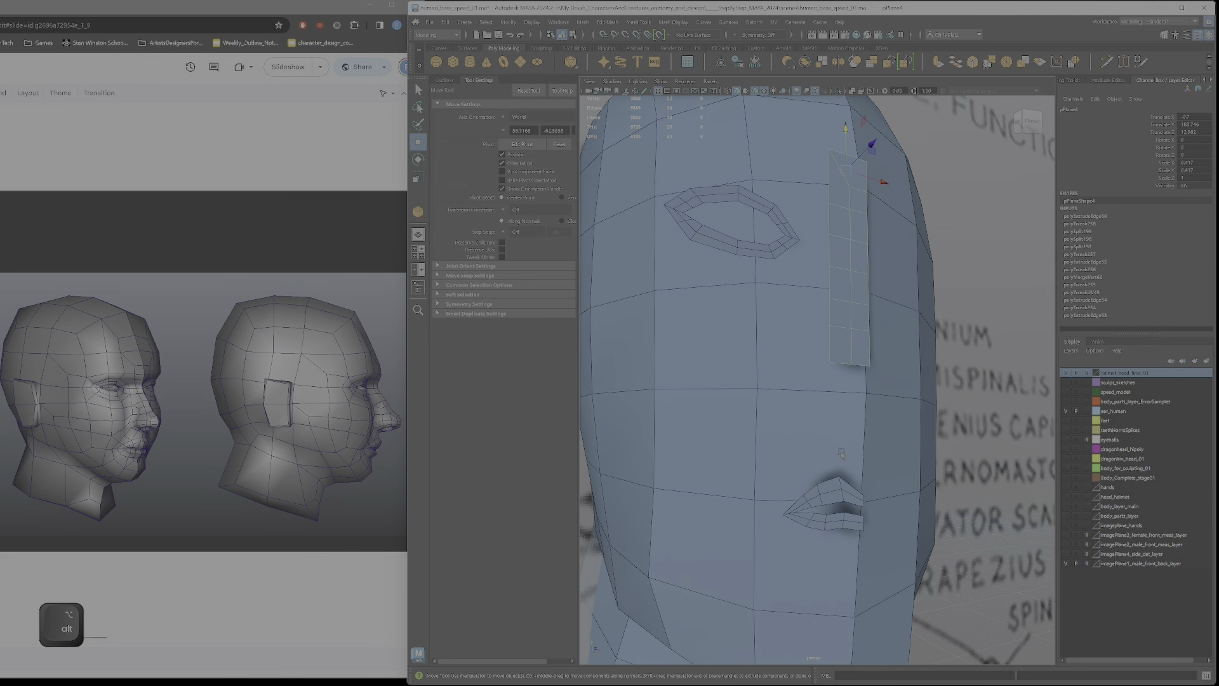
pyautogui.keyDown('alt'); pyautogui.moveTo(877, 450); pyautogui.dragTo(775, 483); pyautogui.keyUp('alt')
pyautogui.click(785, 486)
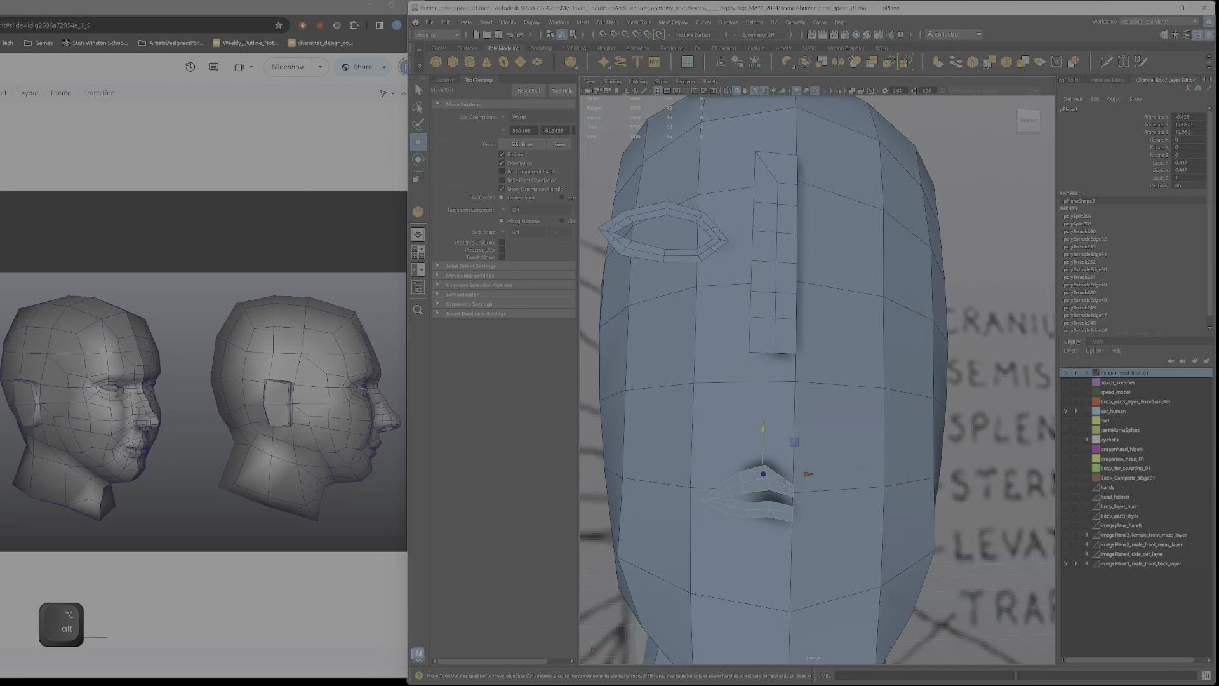
pyautogui.press('d')
pyautogui.press('v')
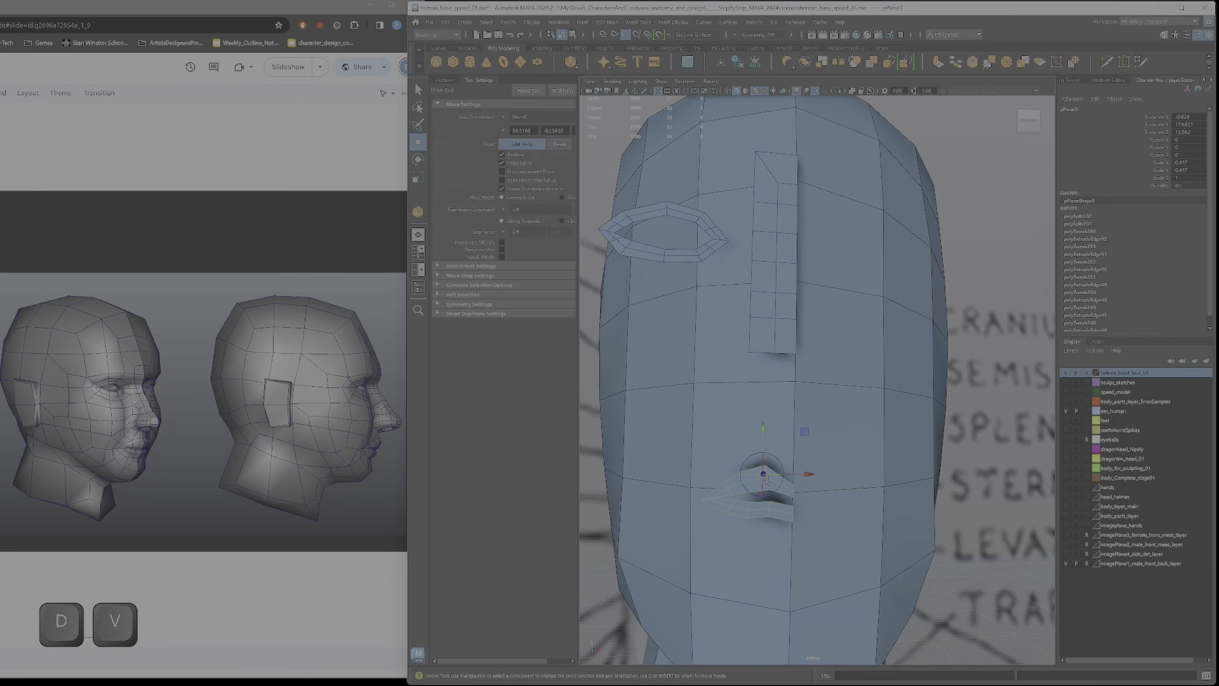
pyautogui.moveTo(766, 477); pyautogui.dragTo(798, 486)
pyautogui.scroll(8, 804, 505)
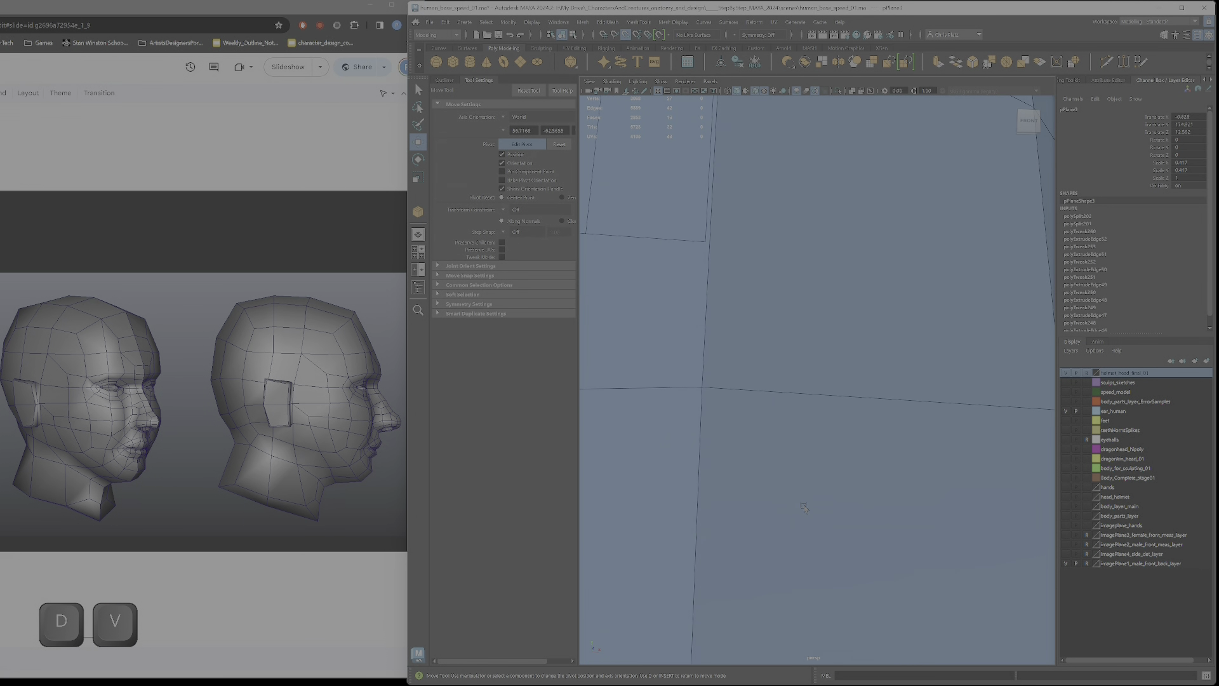
pyautogui.scroll(-5, 801, 540)
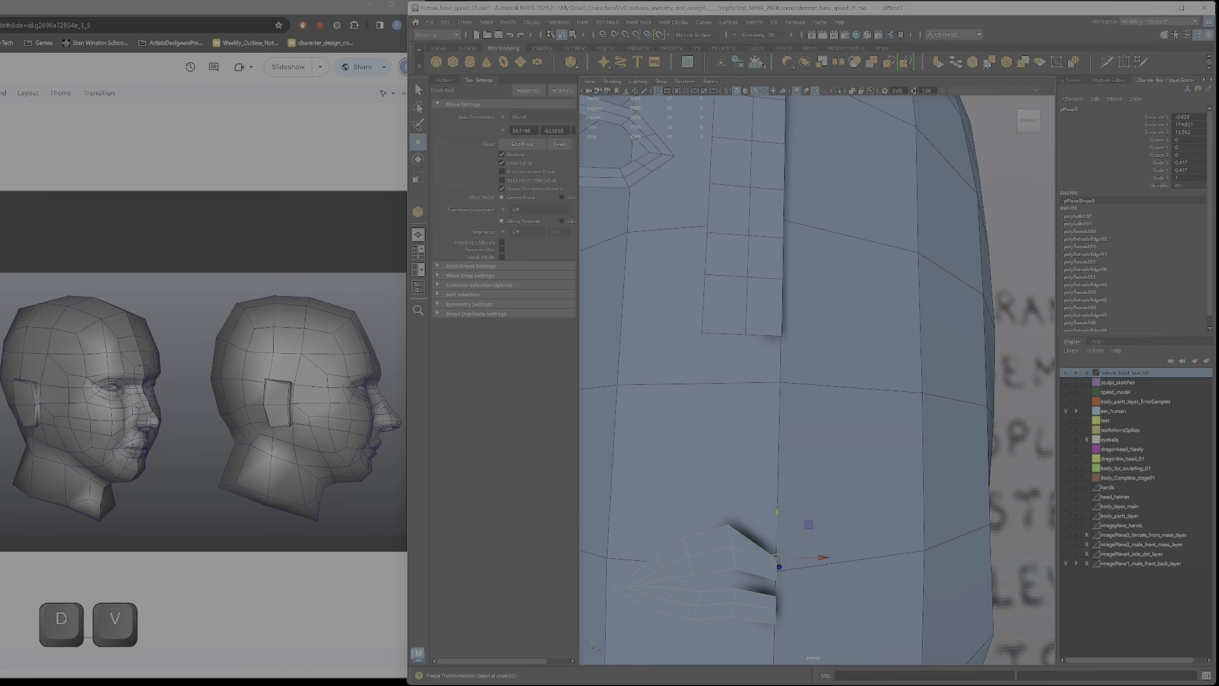
pyautogui.click(737, 62)
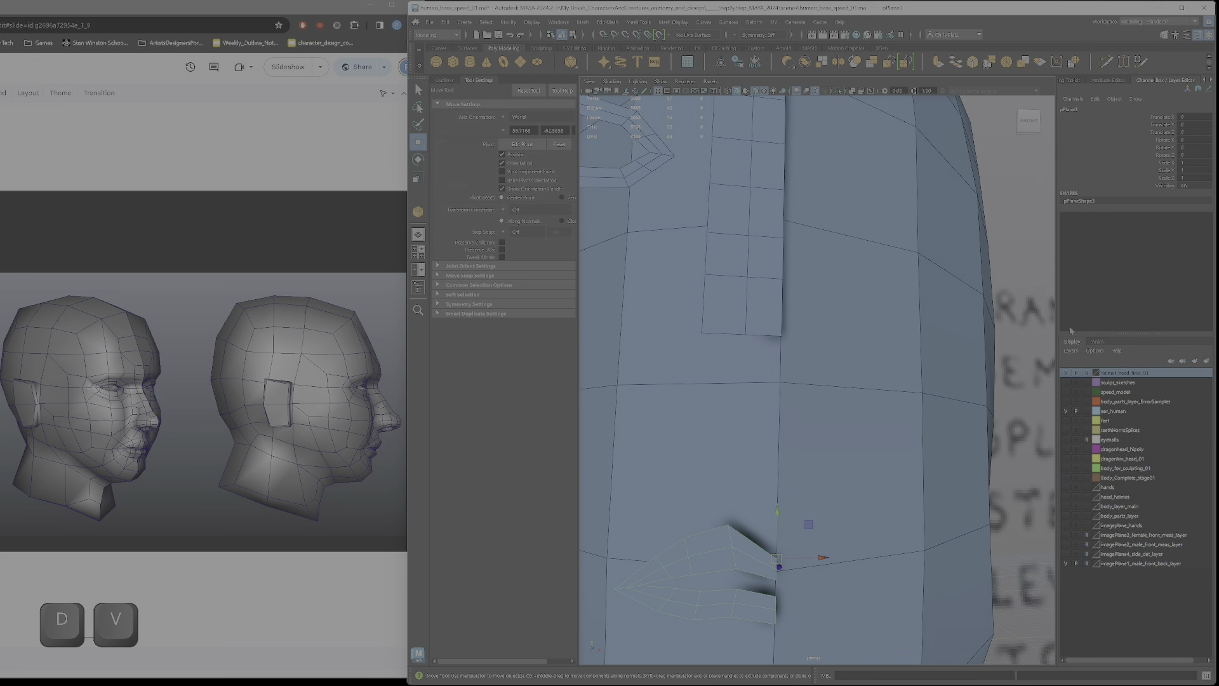
# - Duplicate the half mouth mirrored across the face's centre line and combine both halves into one mesh
pyautogui.hotkey('ctrl', 'shift', 'd')
pyautogui.keyDown('ctrl'); pyautogui.keyDown('shift'); pyautogui.click(714, 565); pyautogui.keyUp('shift'); pyautogui.keyUp('ctrl')
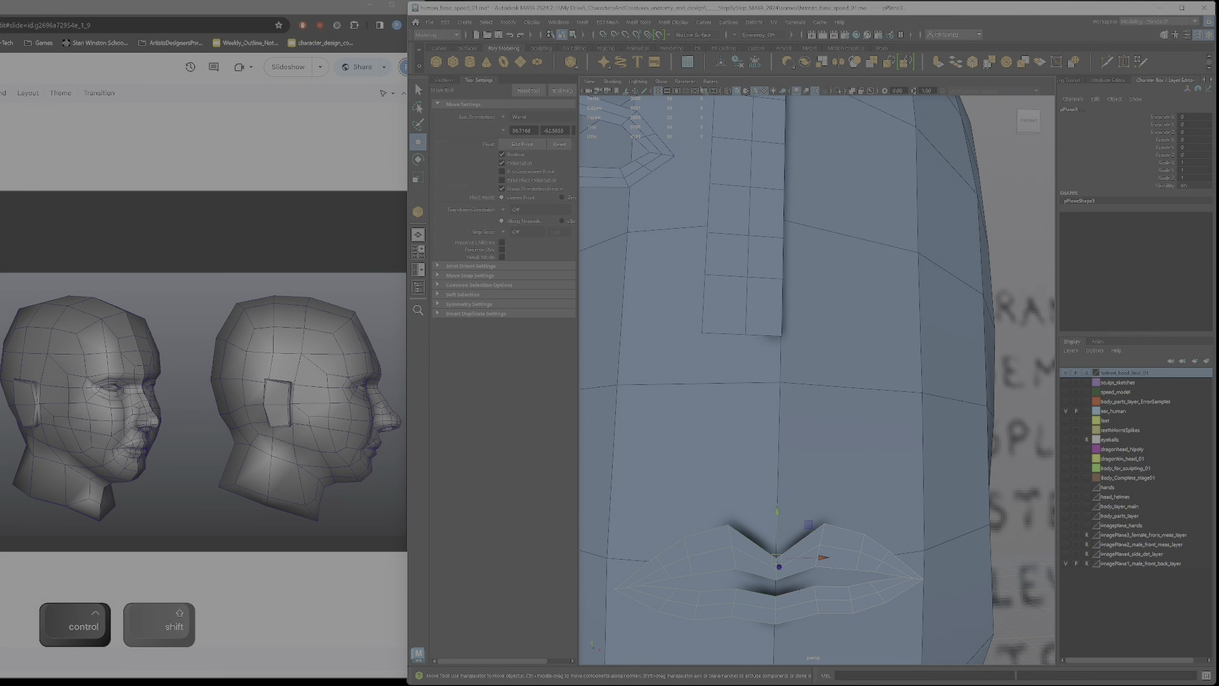
pyautogui.click(584, 23)
pyautogui.click(606, 52)
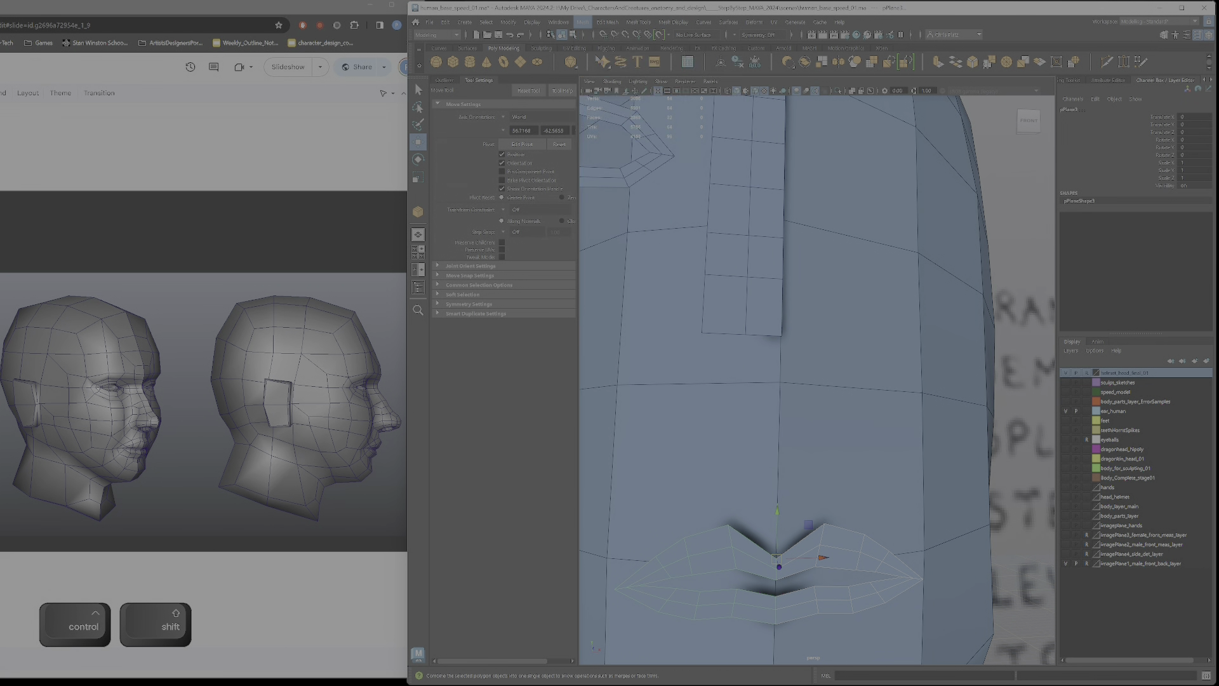
# - Merge the combined mouth's vertices along the centre line and check the seam in the smoothed preview
pyautogui.moveTo(811, 583); pyautogui.dragTo(760, 420, button='right')
pyautogui.moveTo(760, 457); pyautogui.dragTo(795, 681)
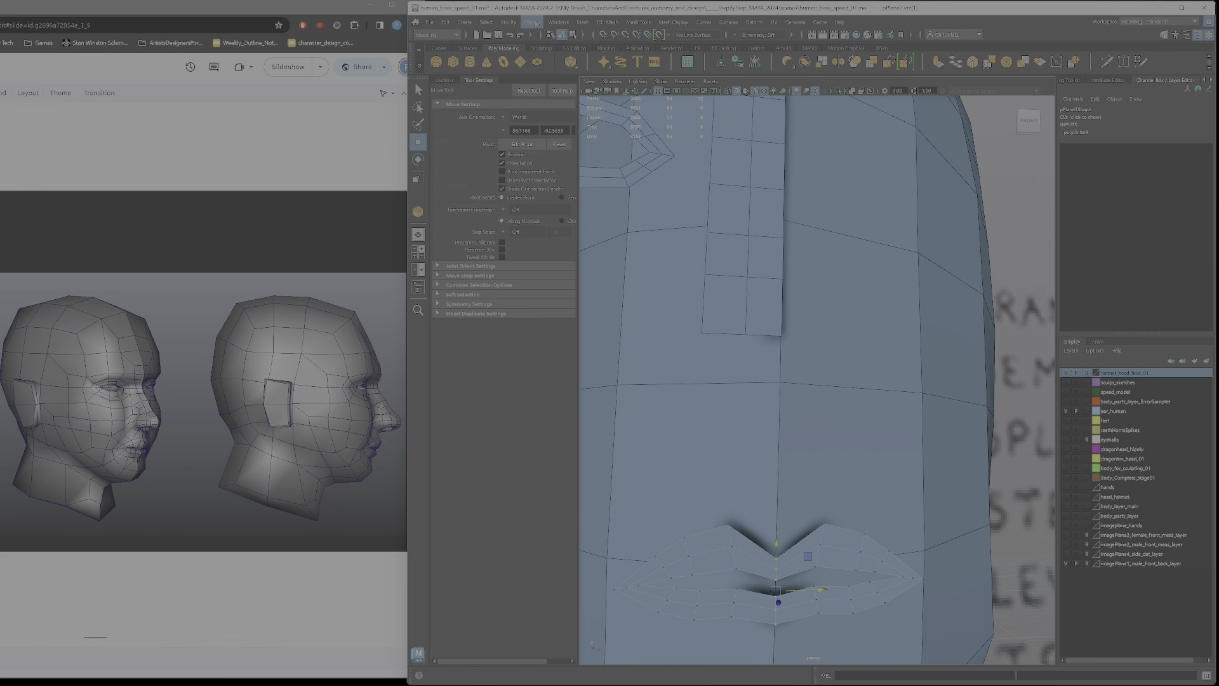
pyautogui.click(606, 23)
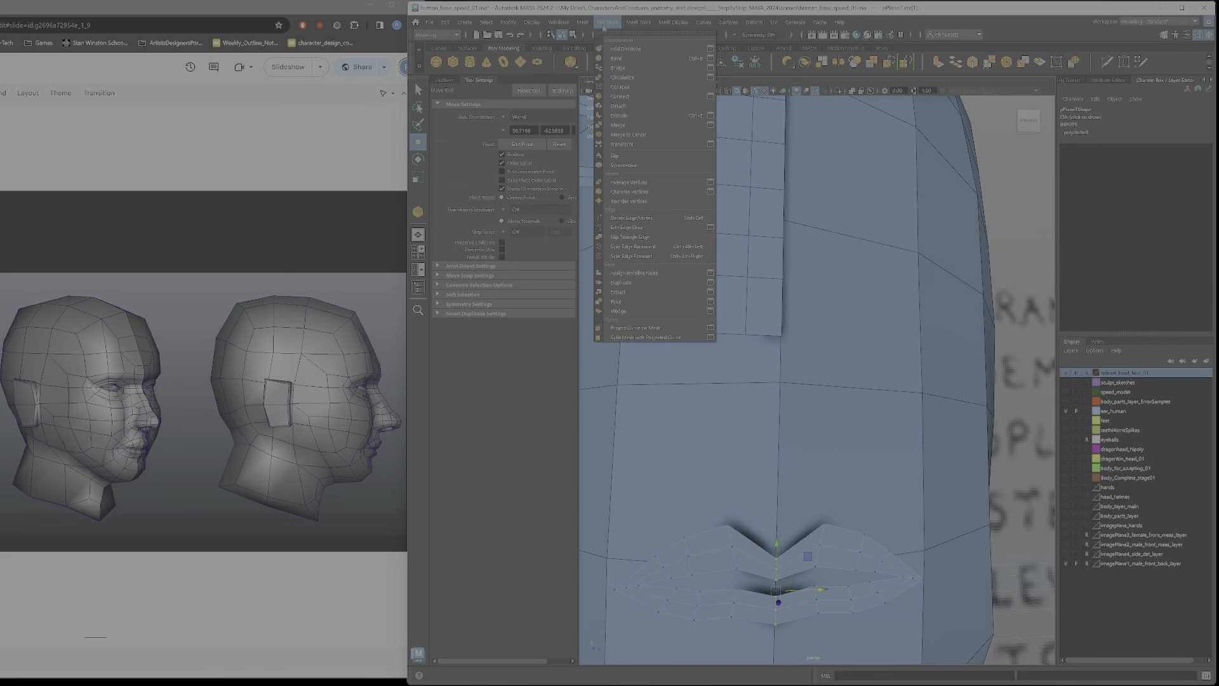
pyautogui.click(634, 127)
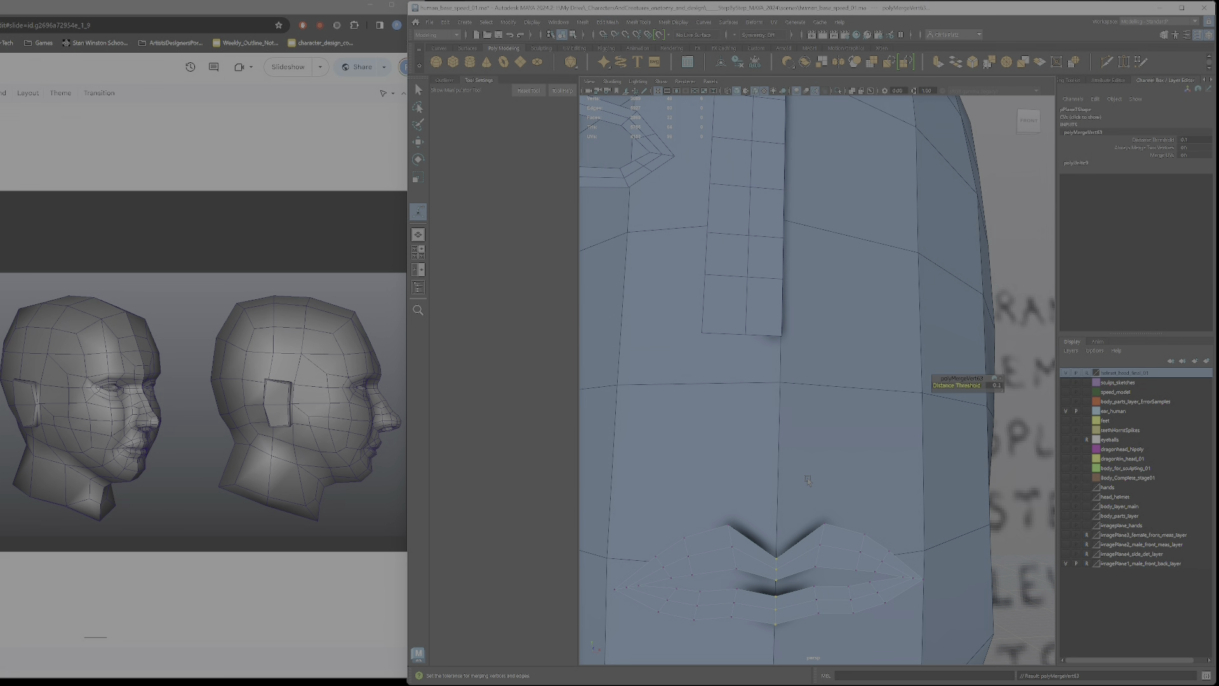
pyautogui.press('3')
pyautogui.keyDown('alt'); pyautogui.moveTo(813, 596); pyautogui.dragTo(791, 615); pyautogui.keyUp('alt')
pyautogui.press('1')
pyautogui.keyDown('alt'); pyautogui.moveTo(791, 616); pyautogui.dragTo(753, 277, button='right'); pyautogui.keyUp('alt')
pyautogui.keyDown('alt'); pyautogui.moveTo(753, 276); pyautogui.dragTo(772, 351, button='middle'); pyautogui.keyUp('alt')
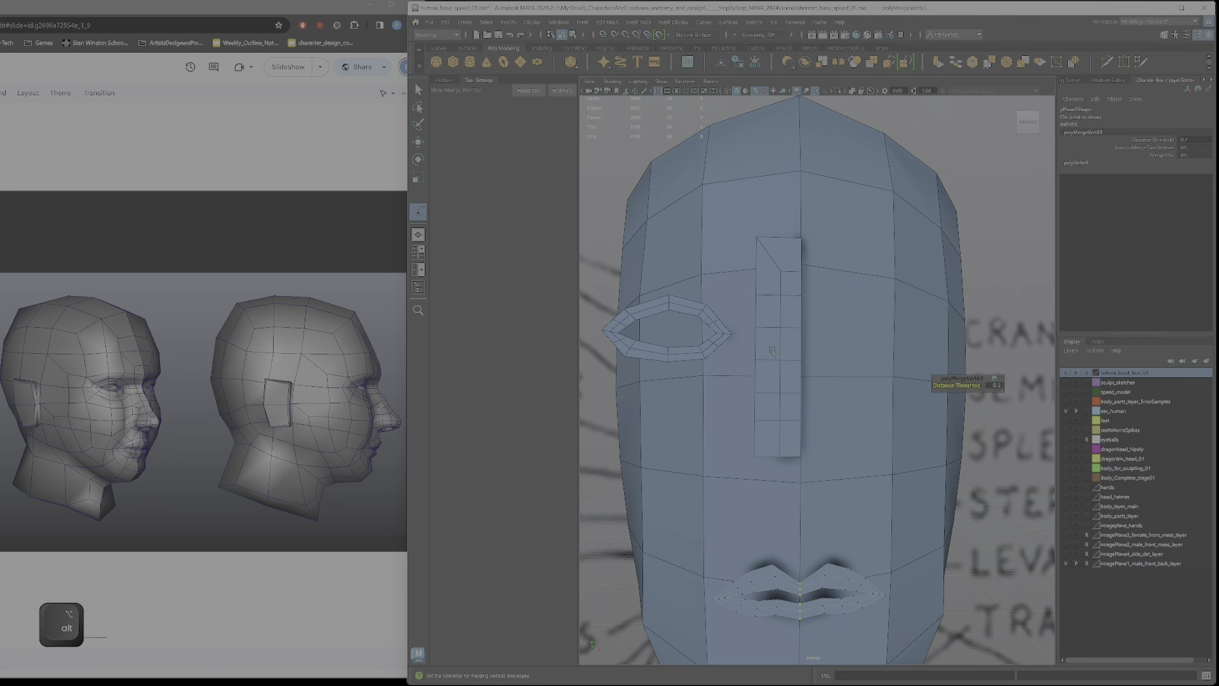
# - Snap the nose strip's pivot to its top centre-line vertex, and reset the strip by freezing its transformations and deleting its history
pyautogui.click(772, 352)
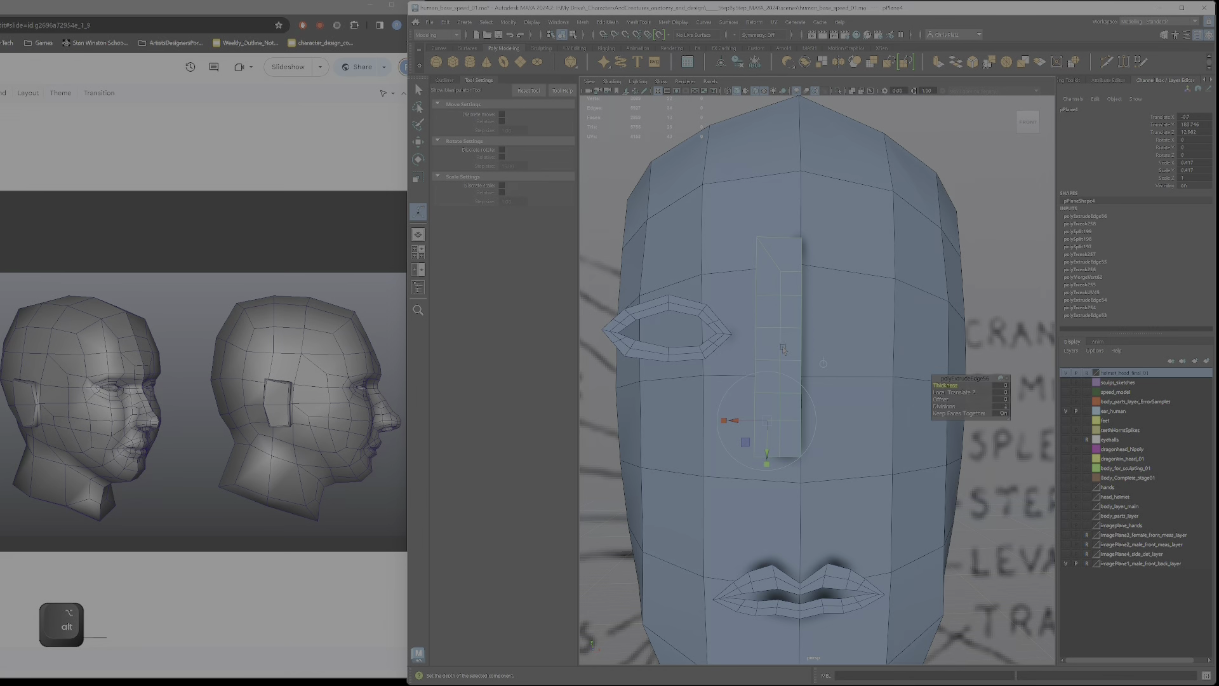
pyautogui.press('w')
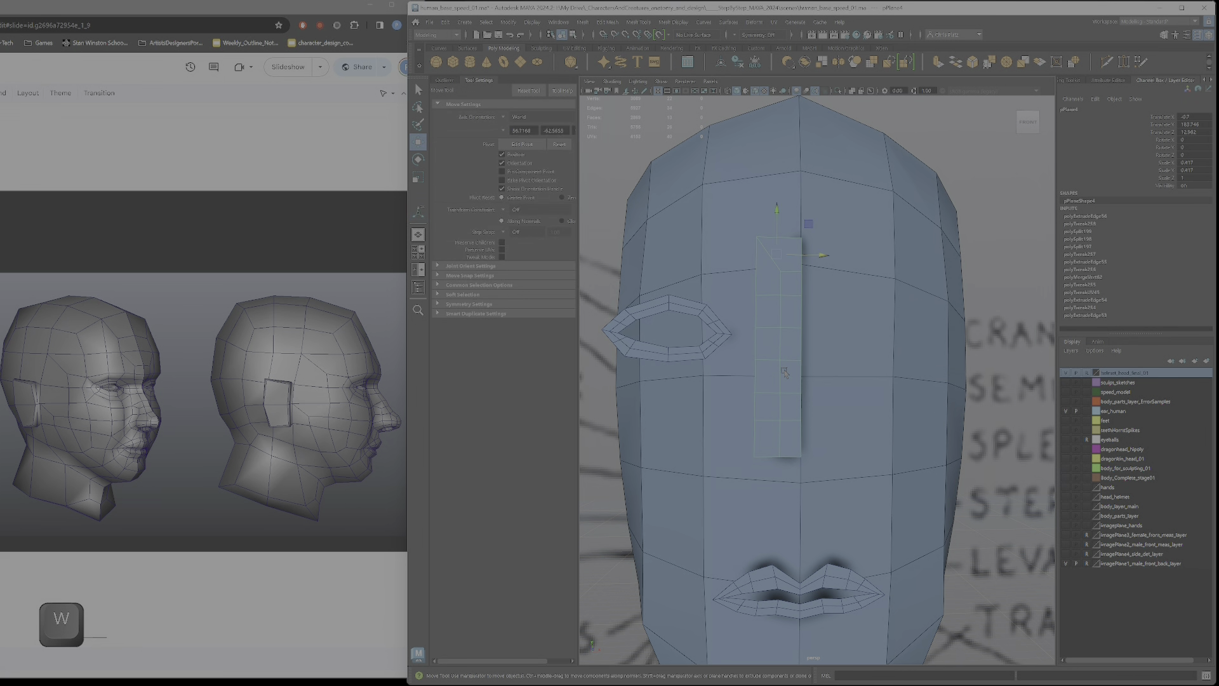
pyautogui.press('d')
pyautogui.scroll(5, 784, 279)
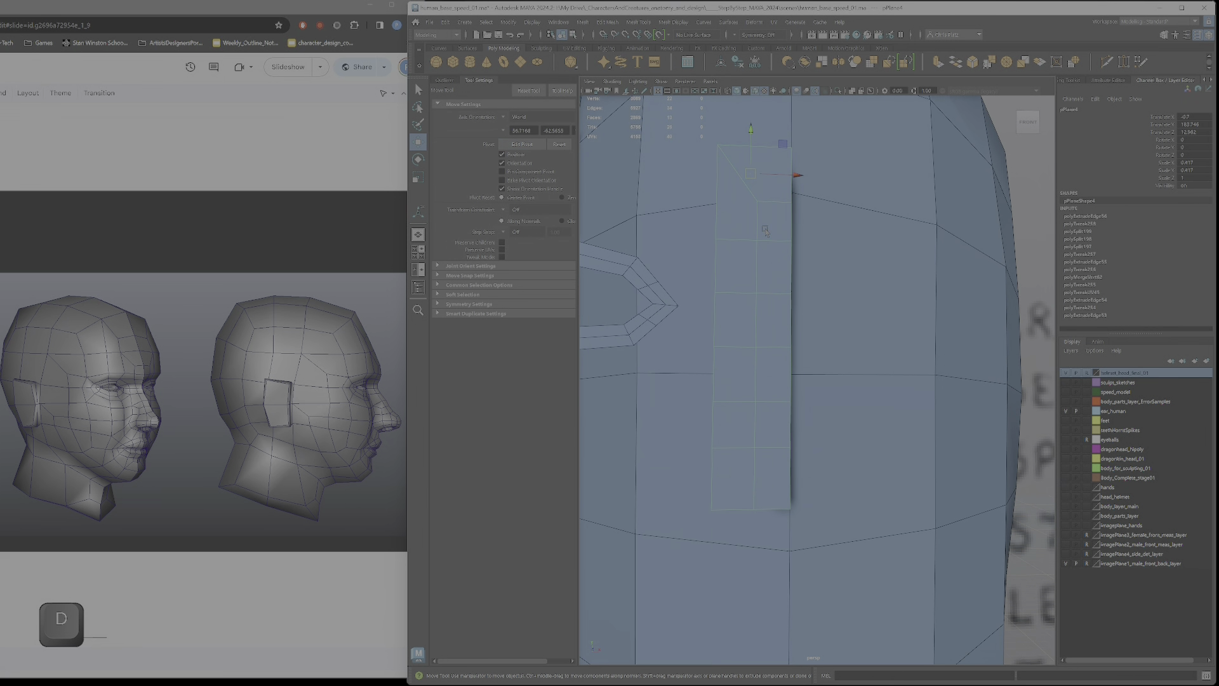
pyautogui.press('d')
pyautogui.press('v')
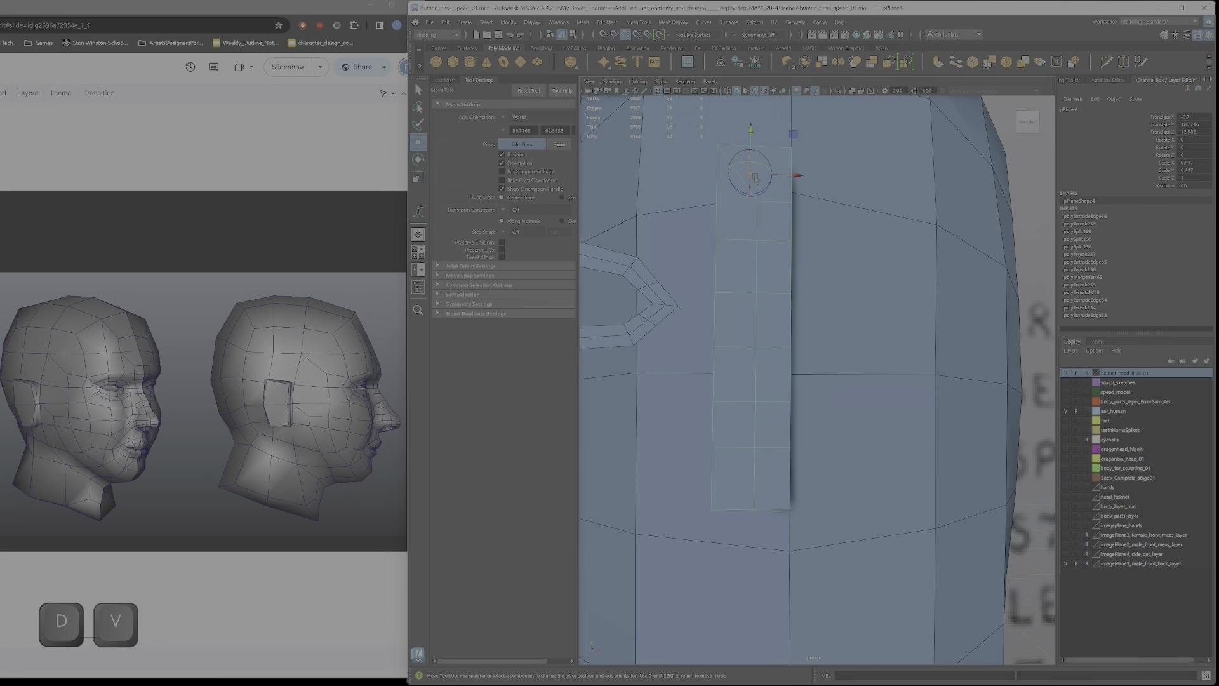
pyautogui.moveTo(765, 180); pyautogui.dragTo(790, 151)
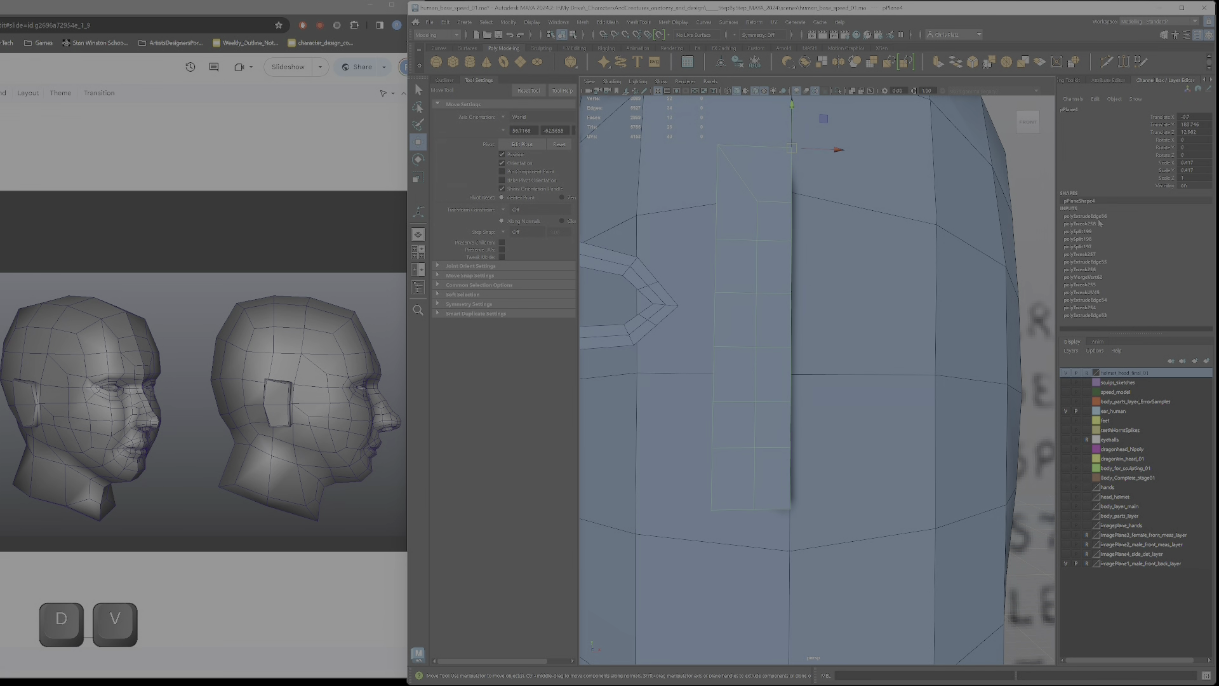
pyautogui.click(754, 62)
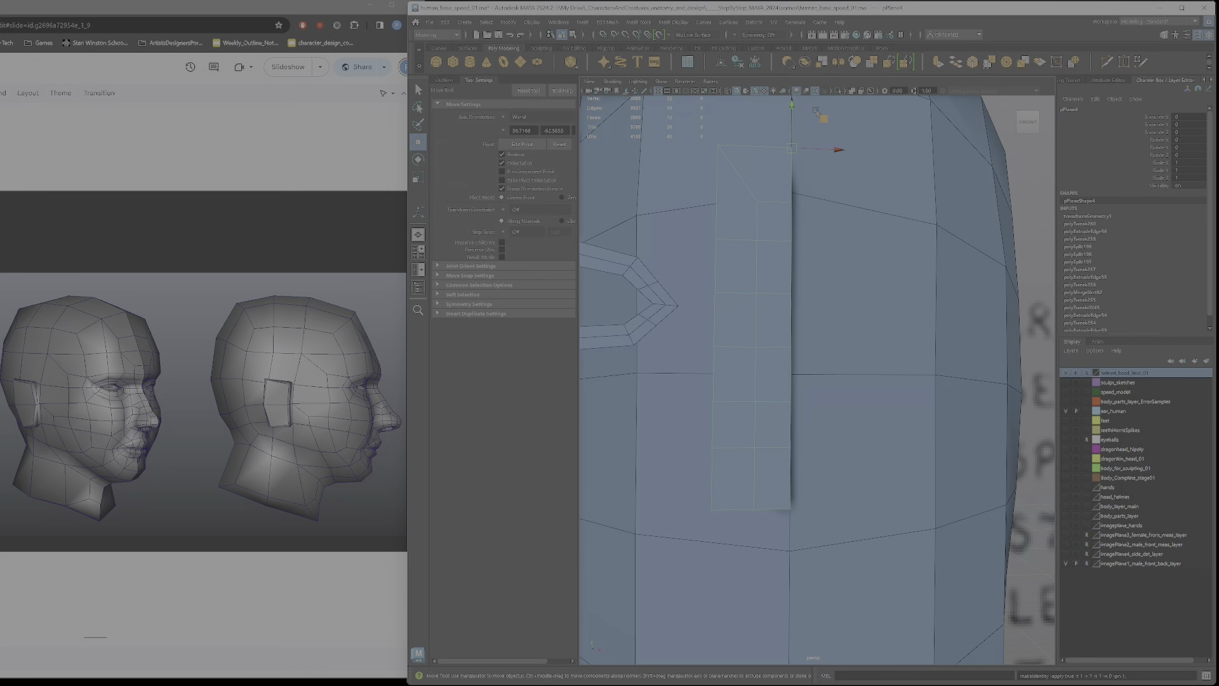
pyautogui.click(738, 64)
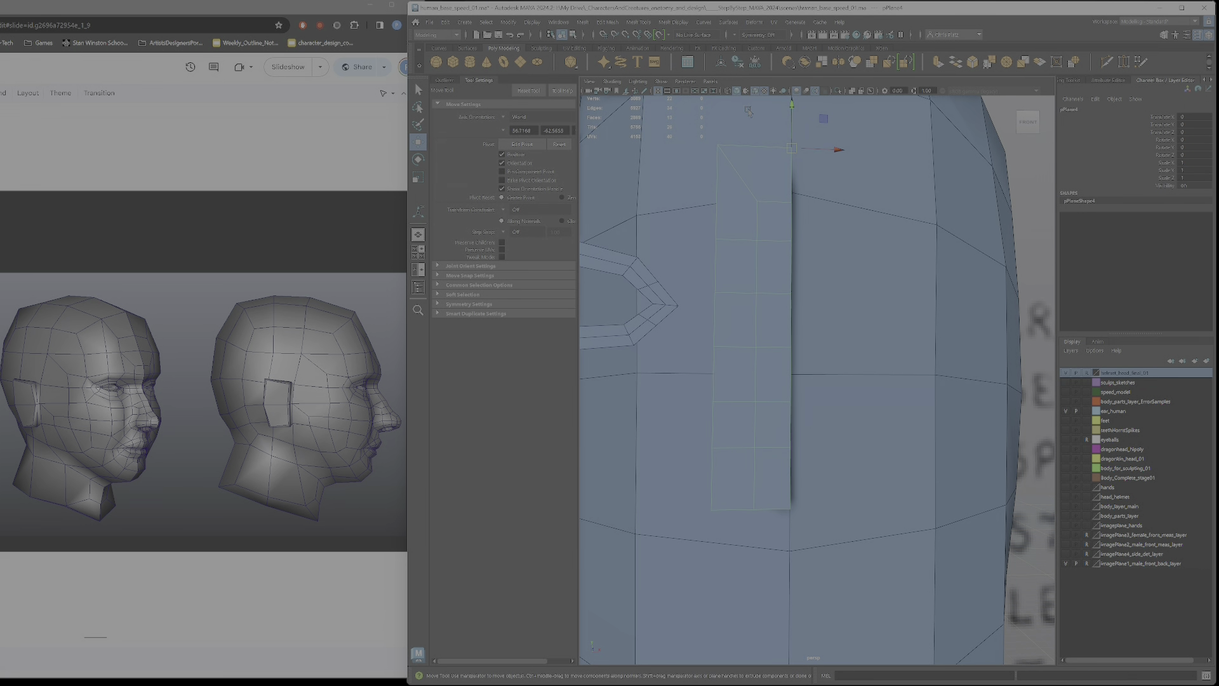
# - Duplicate the nose strip mirrored across the face's centre line
pyautogui.hotkey('ctrl', 'shift', 'd')
pyautogui.click(445, 22)
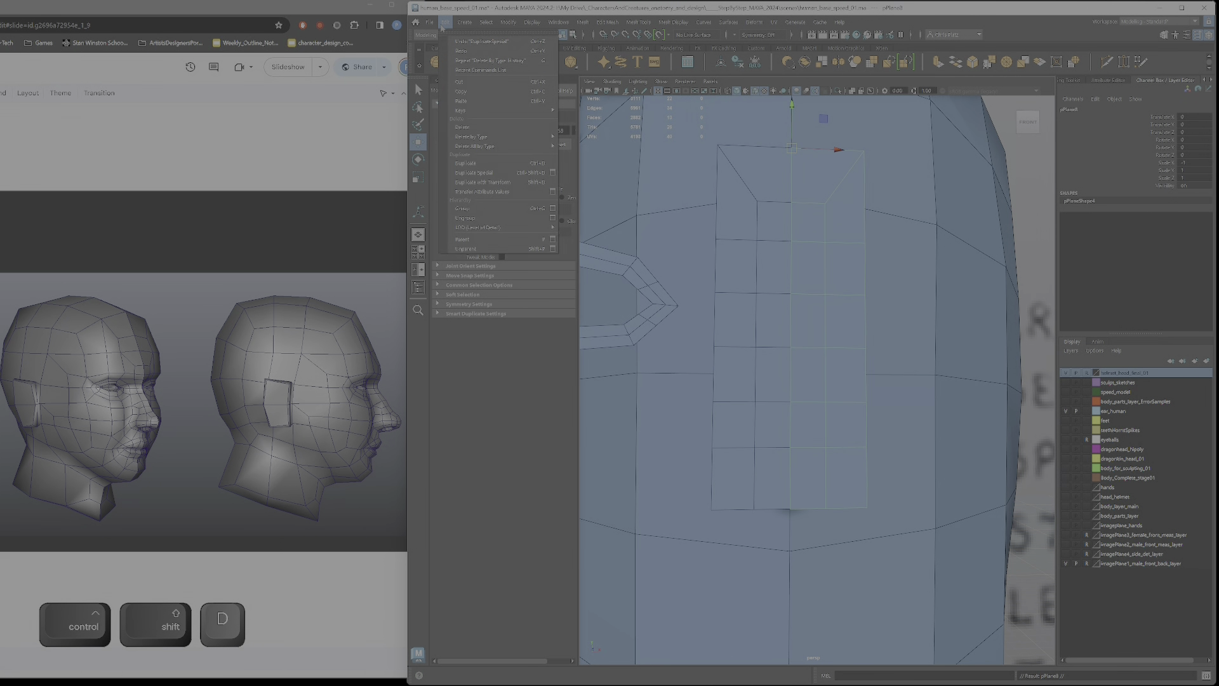
# - Review the Duplicate Special options and try moving the mirrored half of the nose plane sideways, away from the original half
pyautogui.click(553, 173)
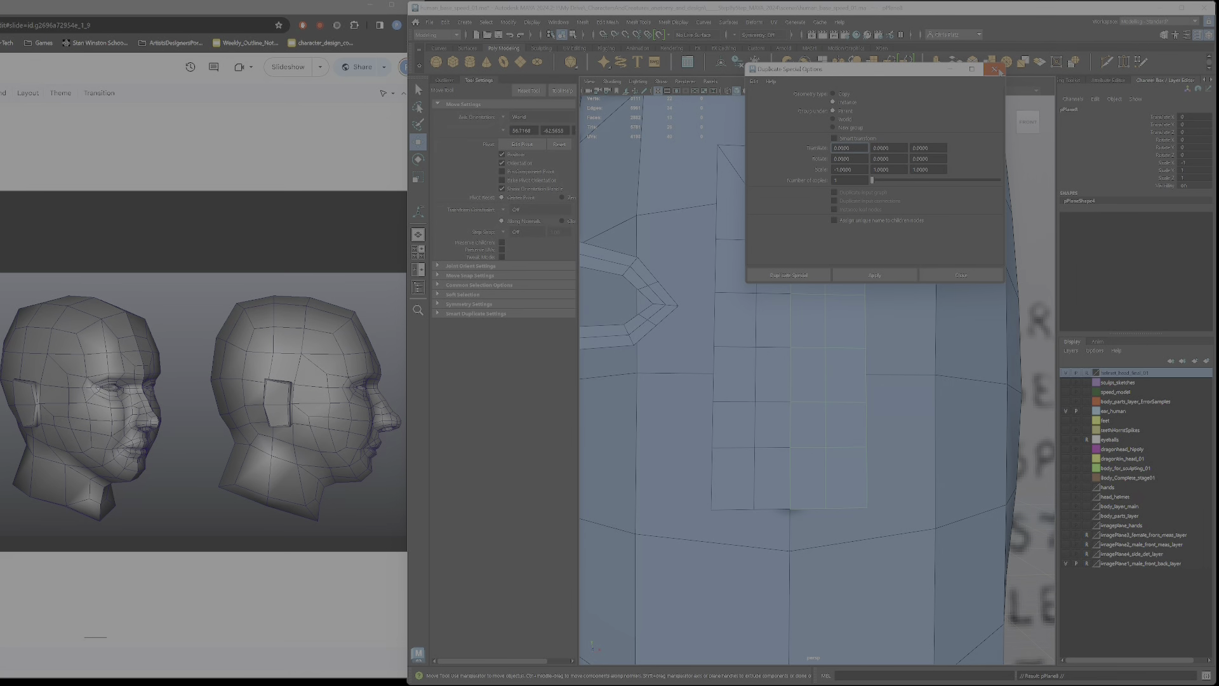
pyautogui.click(961, 275)
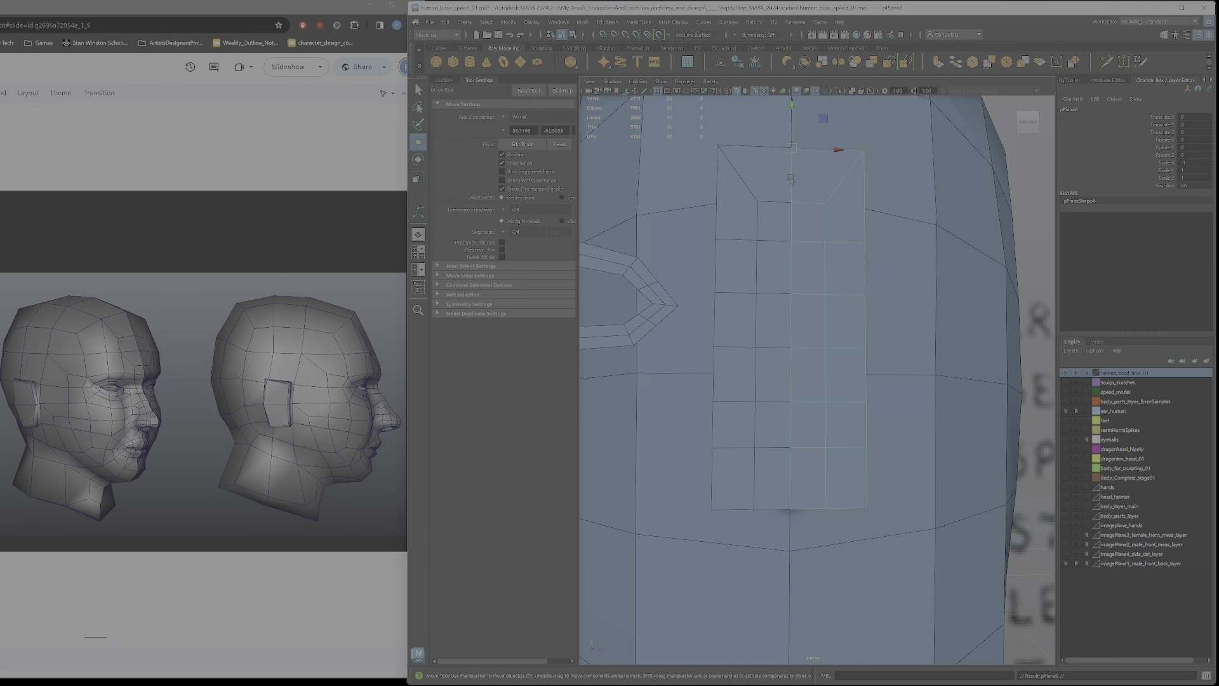
pyautogui.moveTo(832, 151); pyautogui.dragTo(862, 153)
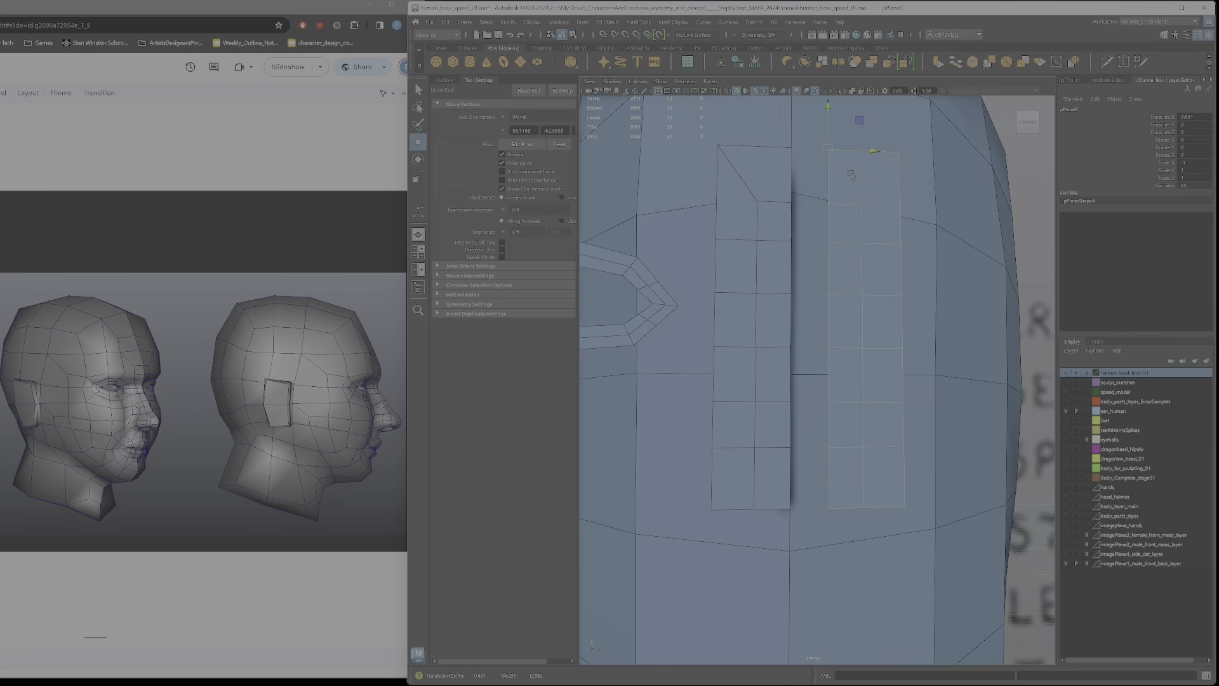
pyautogui.press('z')
# - Combine the original nose plane half and its mirrored duplicate into a single mesh
pyautogui.keyDown('shift'); pyautogui.click(781, 198); pyautogui.keyUp('shift')
pyautogui.keyDown('alt'); pyautogui.moveTo(780, 204); pyautogui.dragTo(749, 255); pyautogui.keyUp('alt')
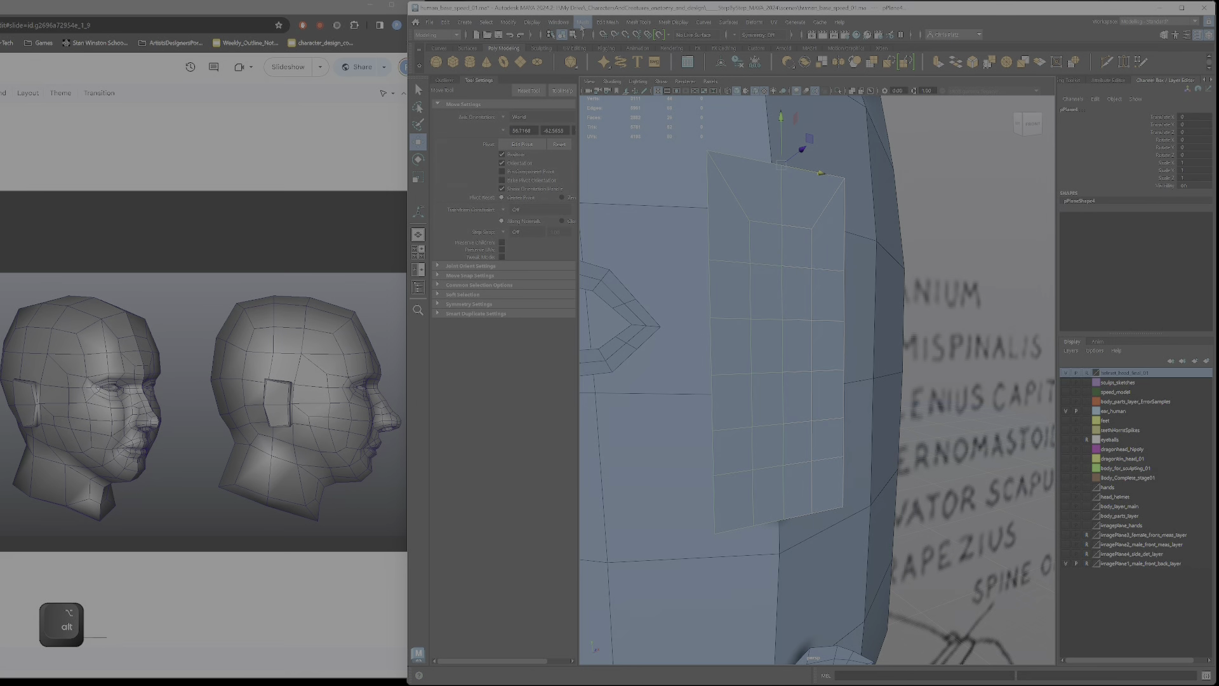
pyautogui.click(583, 23)
pyautogui.click(607, 54)
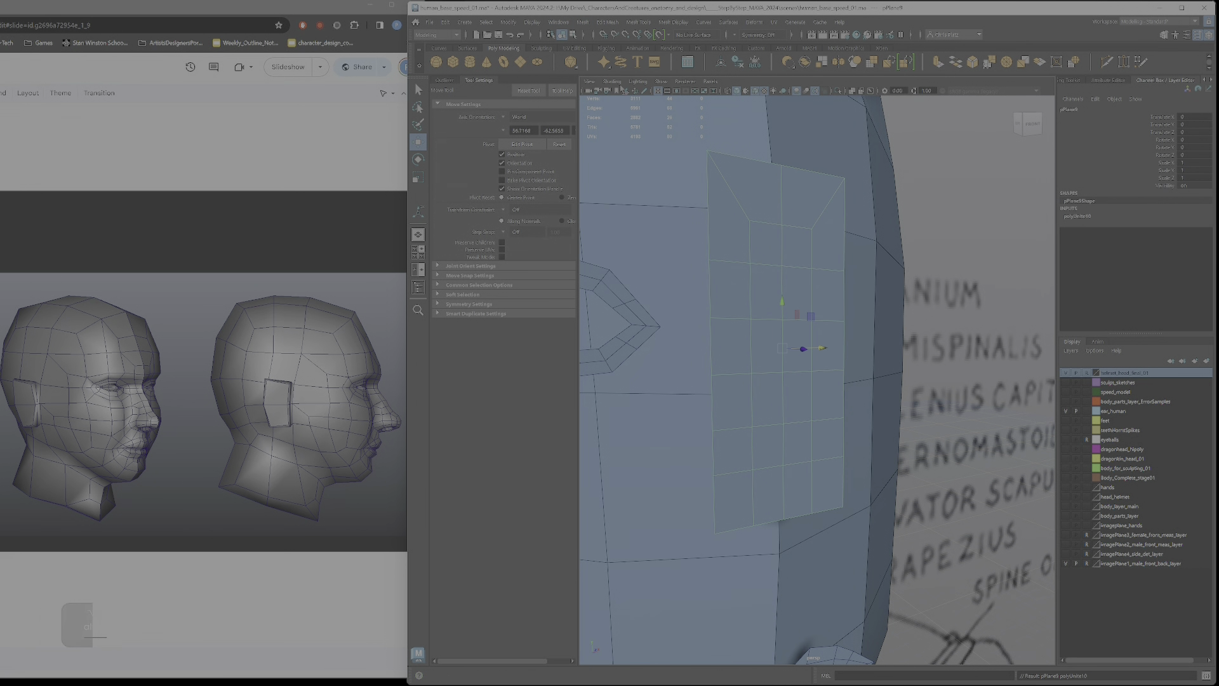
# - Merge the duplicate vertices along the centre seam of the combined nose plane using Merge Vertices
pyautogui.rightClick(782, 243)
pyautogui.moveTo(771, 238); pyautogui.dragTo(749, 239, button='right')
pyautogui.moveTo(765, 237); pyautogui.dragTo(709, 555)
pyautogui.hotkey('ctrl', 'z')
pyautogui.hotkey('ctrl', 'a')
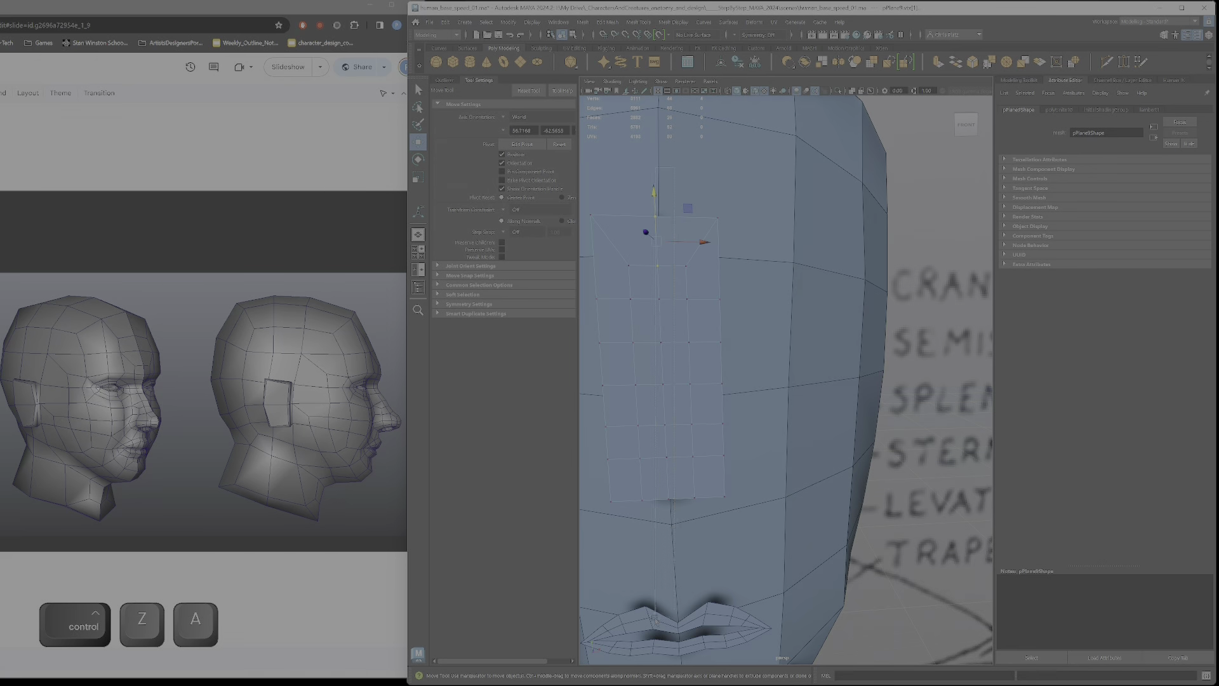
pyautogui.moveTo(644, 613); pyautogui.dragTo(644, 614)
pyautogui.click(603, 24)
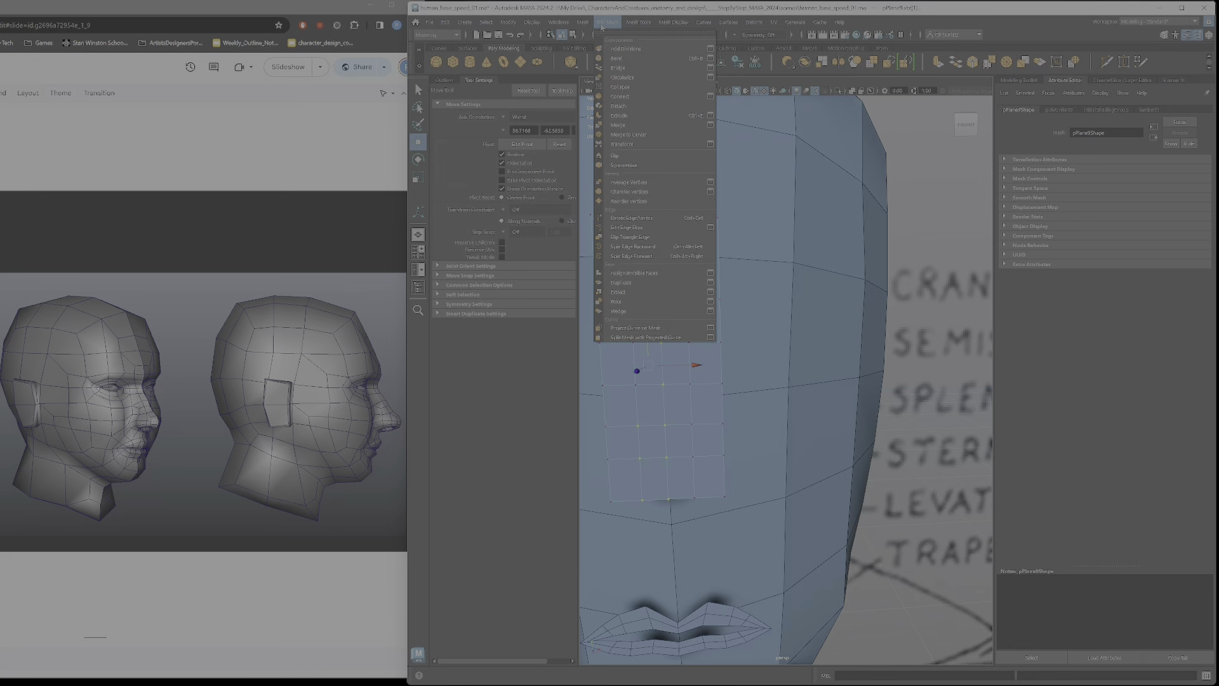
pyautogui.click(711, 125)
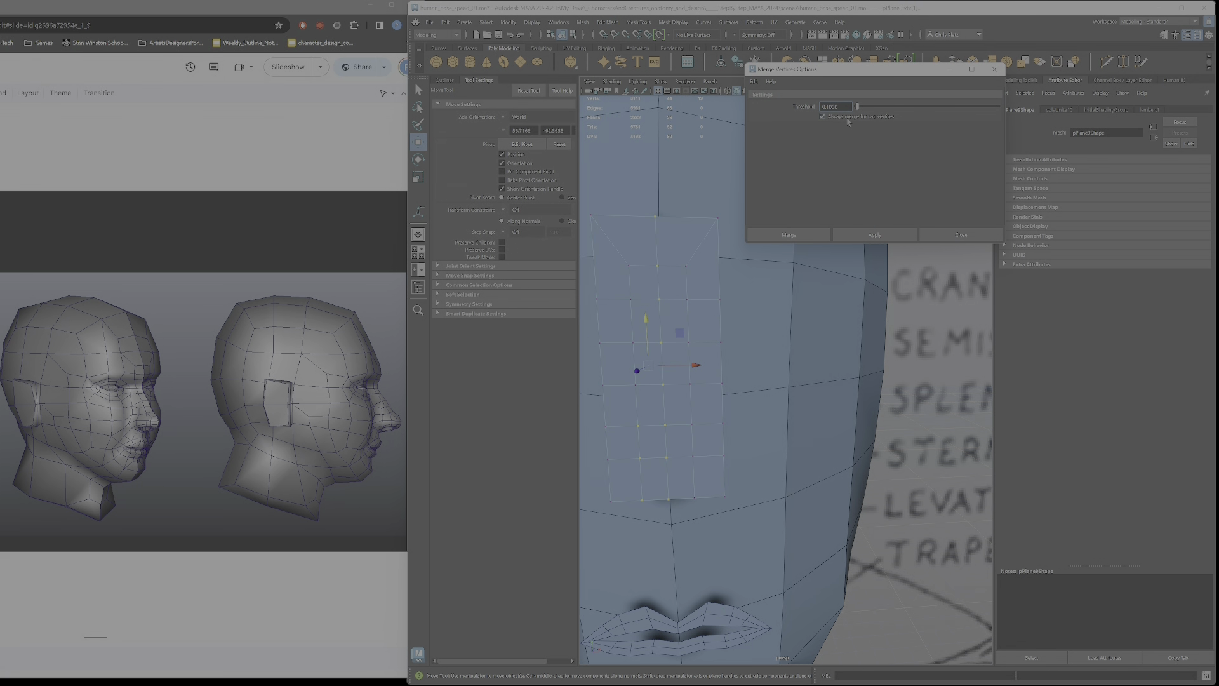
pyautogui.click(871, 233)
pyautogui.click(949, 235)
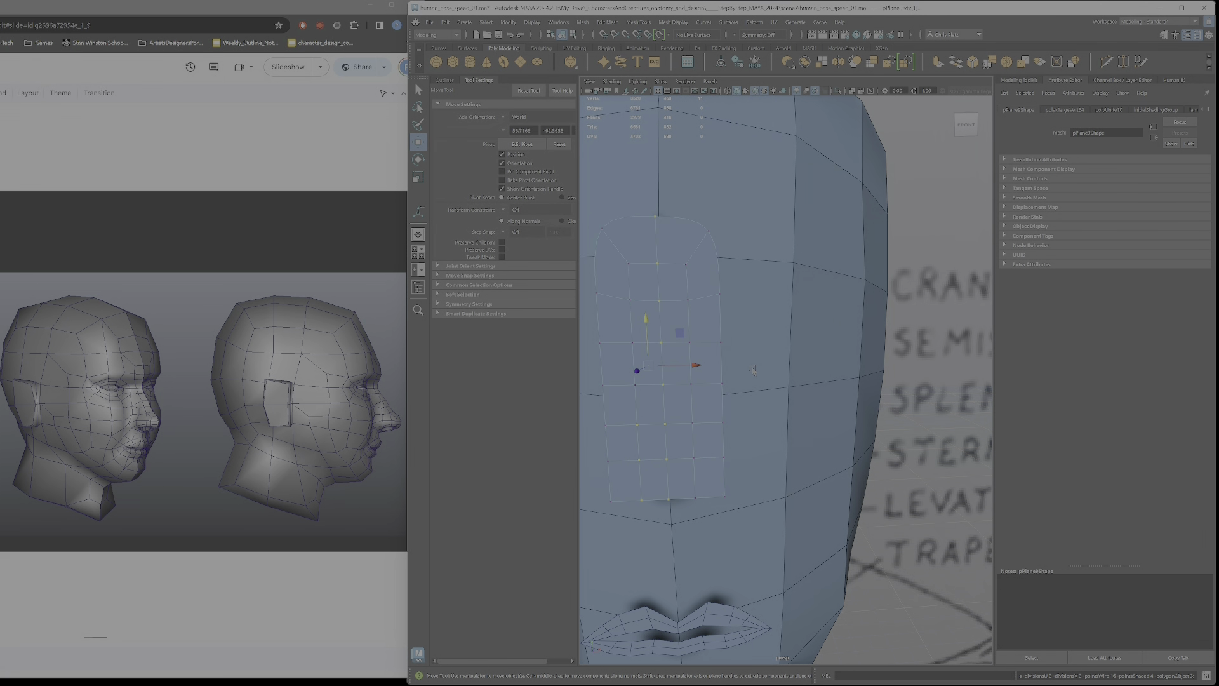
# - Turn on Object X symmetry and check it by selecting a vertex on the nose plane's side edge
pyautogui.keyDown('alt'); pyautogui.moveTo(831, 316); pyautogui.dragTo(872, 317, button='right'); pyautogui.keyUp('alt')
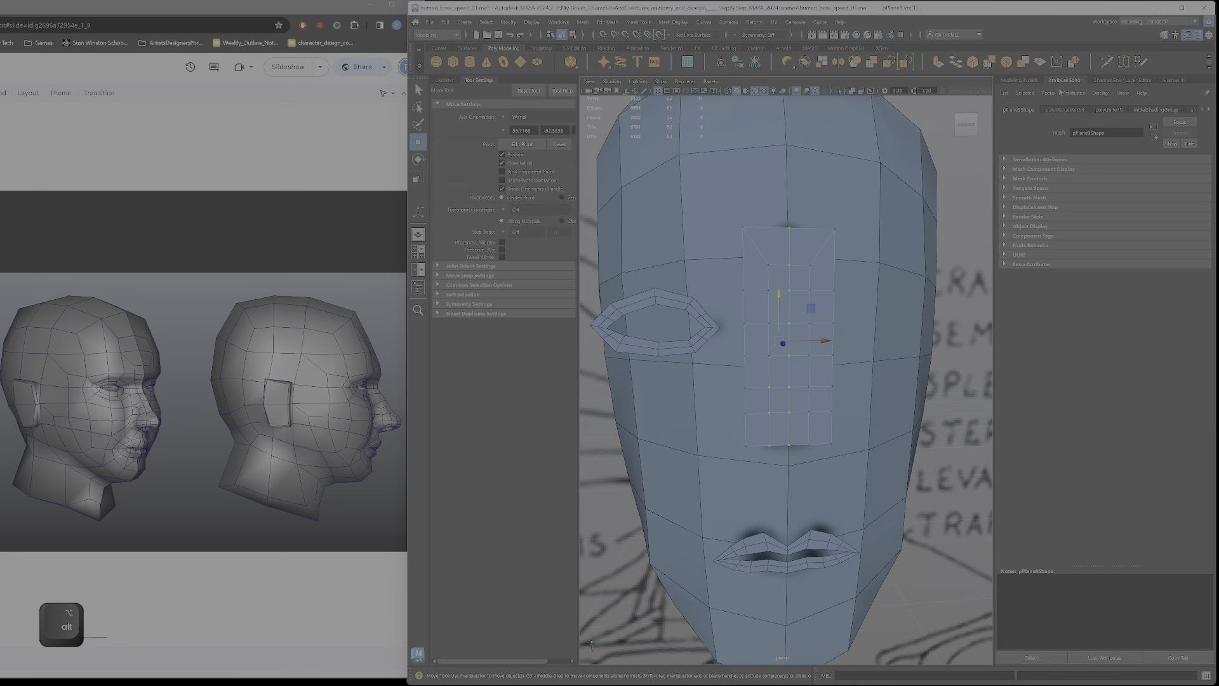
pyautogui.click(1017, 81)
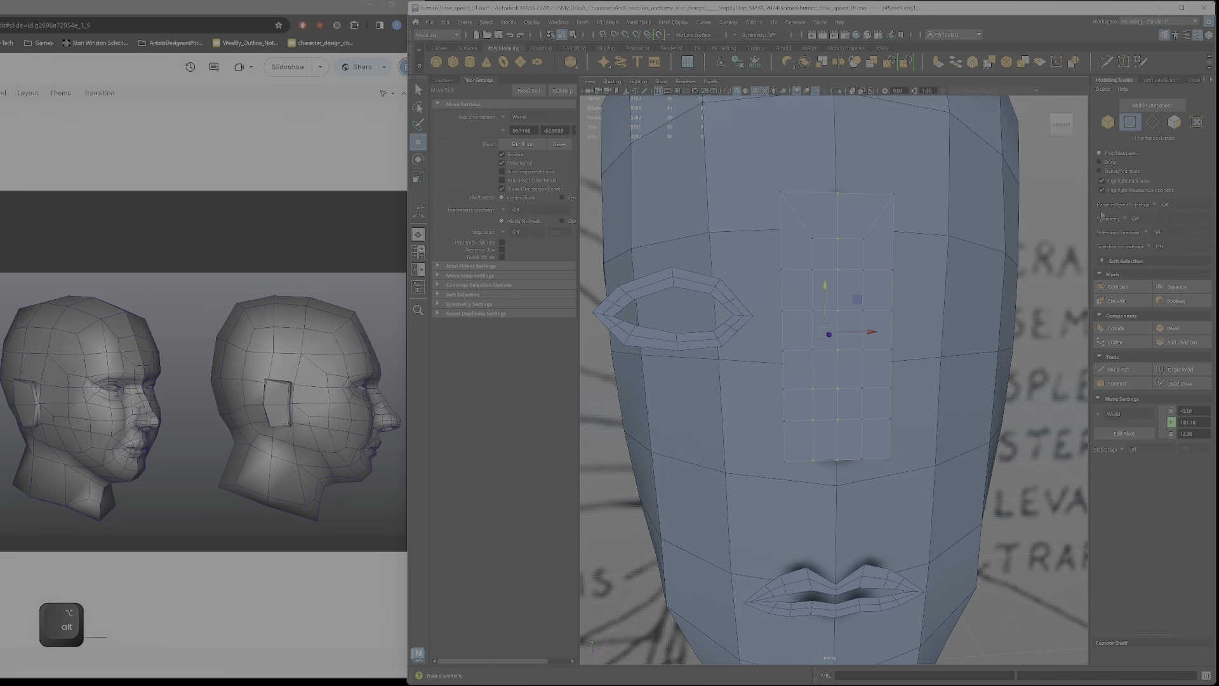
pyautogui.click(1127, 219)
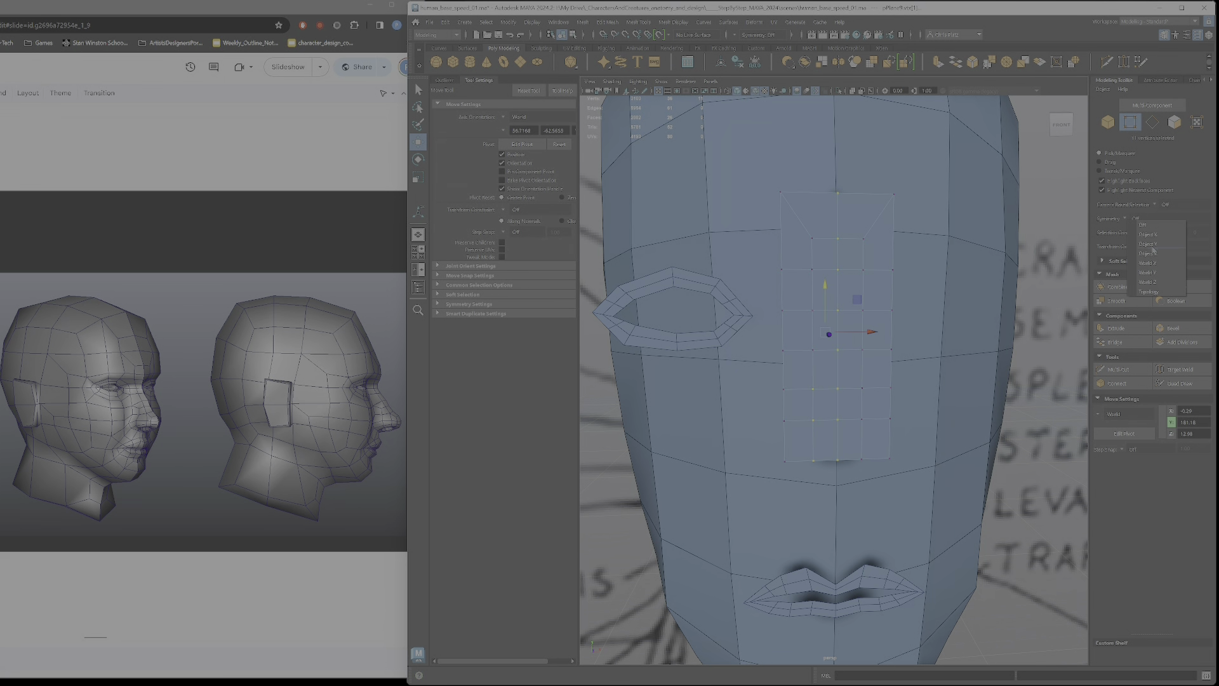
pyautogui.click(1148, 235)
pyautogui.click(783, 350)
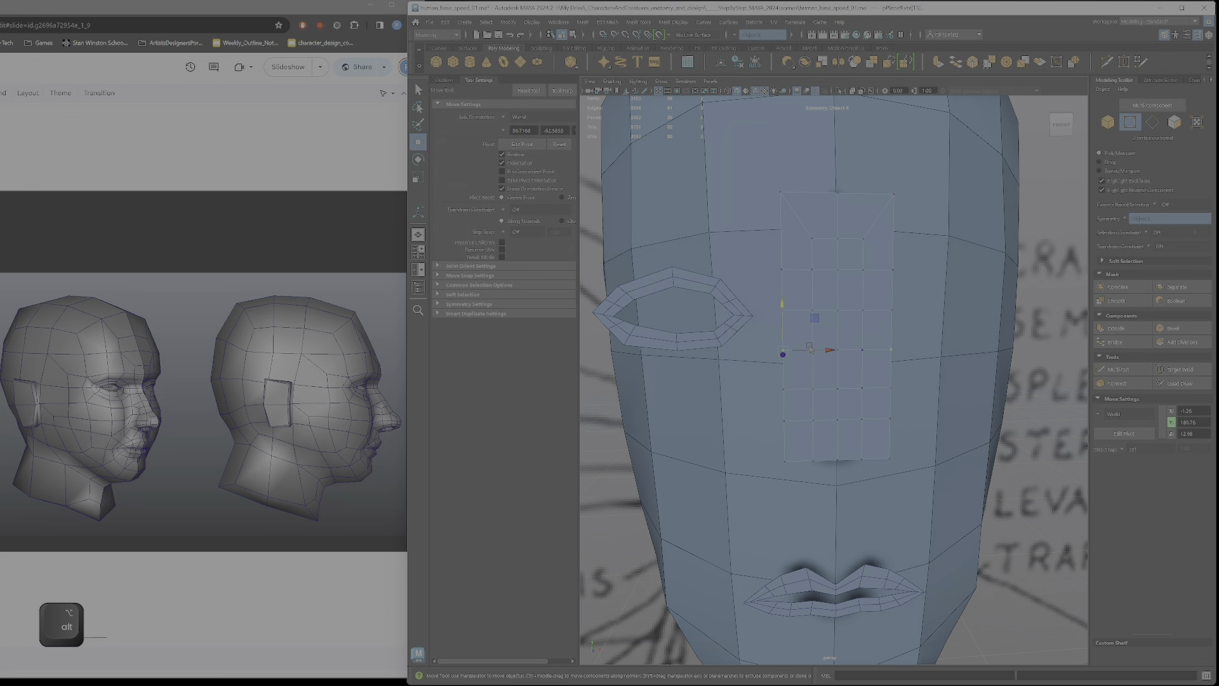
pyautogui.click(810, 350)
# - Return the nose plane to object mode and tilt it in profile so its lower end projects forward from the face
pyautogui.keyDown('alt'); pyautogui.moveTo(819, 397); pyautogui.dragTo(909, 399); pyautogui.keyUp('alt')
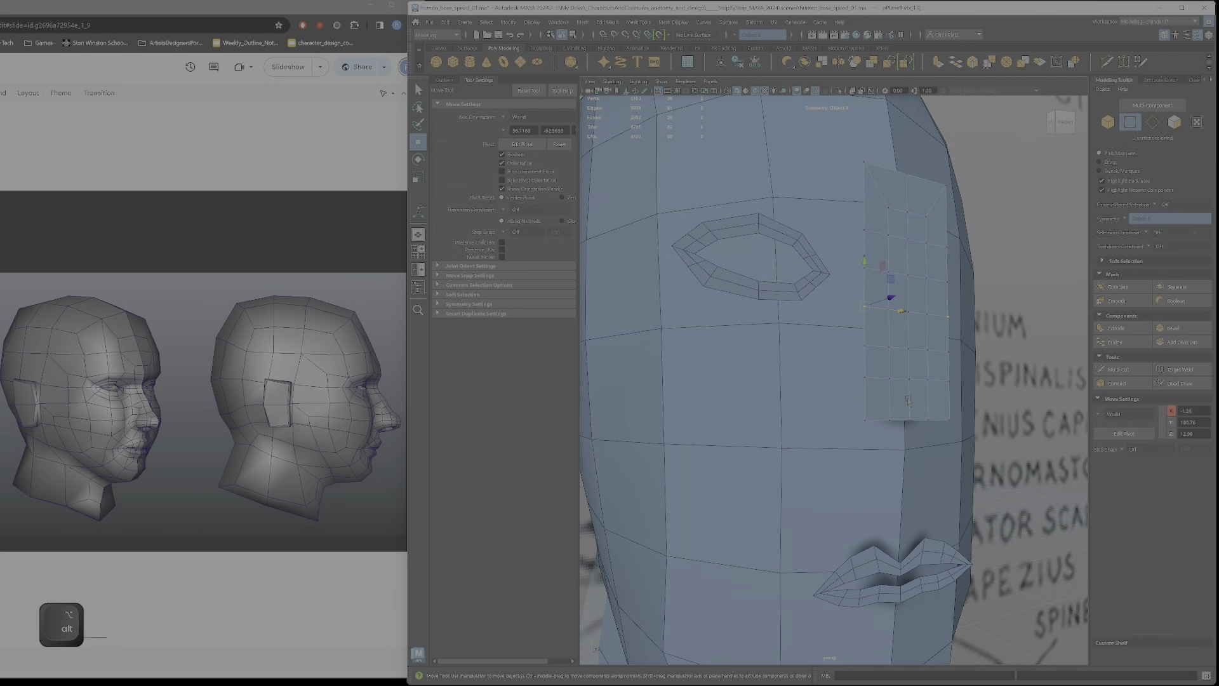
pyautogui.keyDown('alt'); pyautogui.moveTo(922, 379); pyautogui.dragTo(903, 438, button='middle'); pyautogui.keyUp('alt')
pyautogui.keyDown('alt'); pyautogui.moveTo(889, 428); pyautogui.dragTo(914, 333); pyautogui.keyUp('alt')
pyautogui.moveTo(907, 315); pyautogui.dragTo(928, 304, button='right')
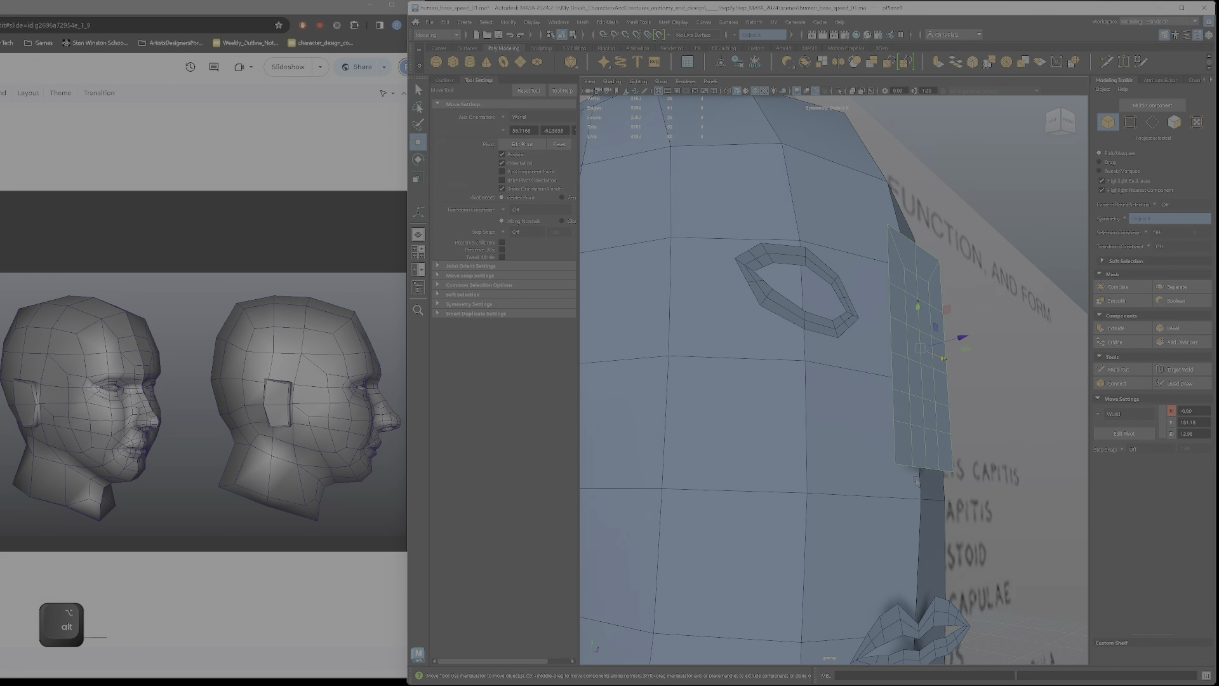
pyautogui.press('e')
pyautogui.moveTo(951, 379); pyautogui.dragTo(809, 322)
pyautogui.keyDown('alt'); pyautogui.moveTo(972, 385); pyautogui.dragTo(941, 410); pyautogui.keyUp('alt')
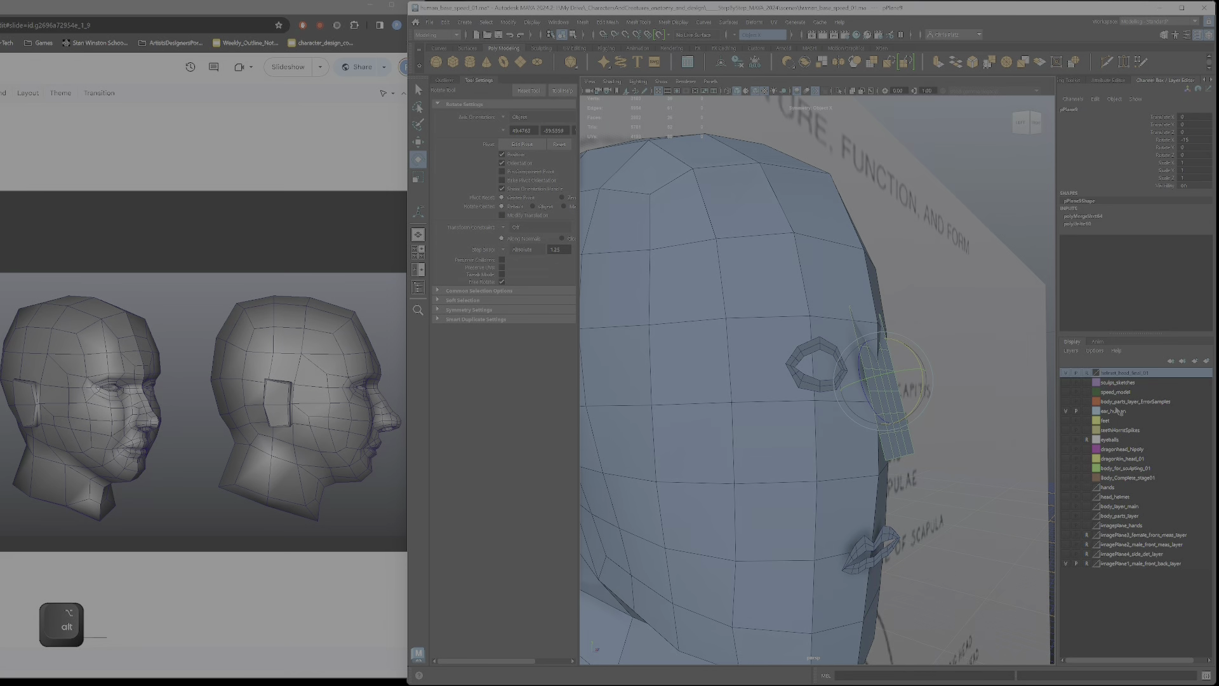
# - Hide the base head layer and the imagePlane1 reference layer, leaving the eye, nose and mouth pieces for editing
pyautogui.click(1066, 374)
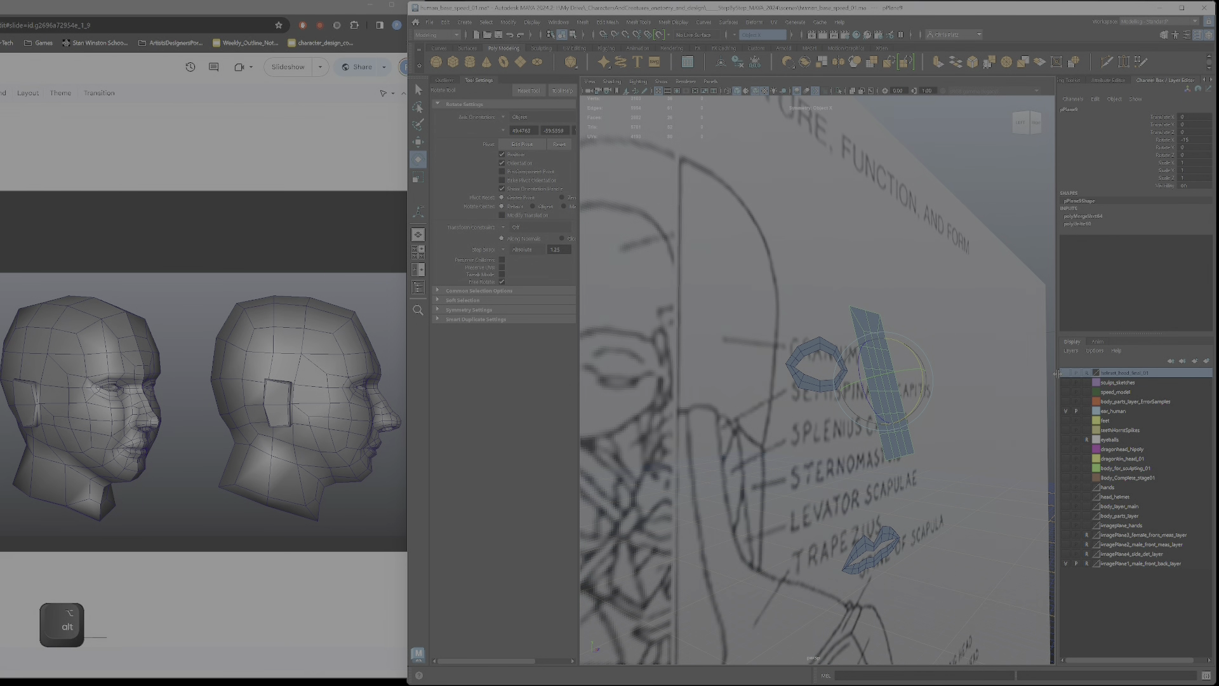
pyautogui.keyDown('alt'); pyautogui.moveTo(934, 386); pyautogui.dragTo(911, 388); pyautogui.keyUp('alt')
pyautogui.click(1067, 563)
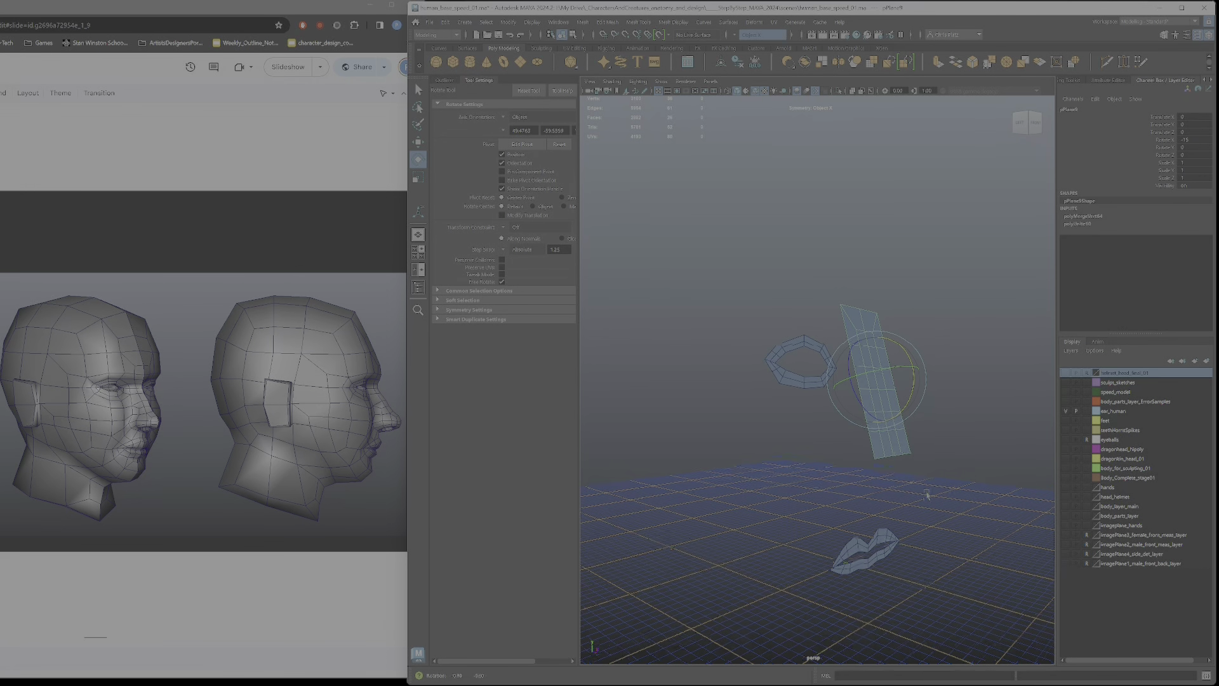
pyautogui.keyDown('alt'); pyautogui.moveTo(850, 457); pyautogui.dragTo(777, 330); pyautogui.keyUp('alt')
# - Move the upper vertices of the nose plane forward in profile to bend the strip towards the brow
pyautogui.rightClick(776, 316)
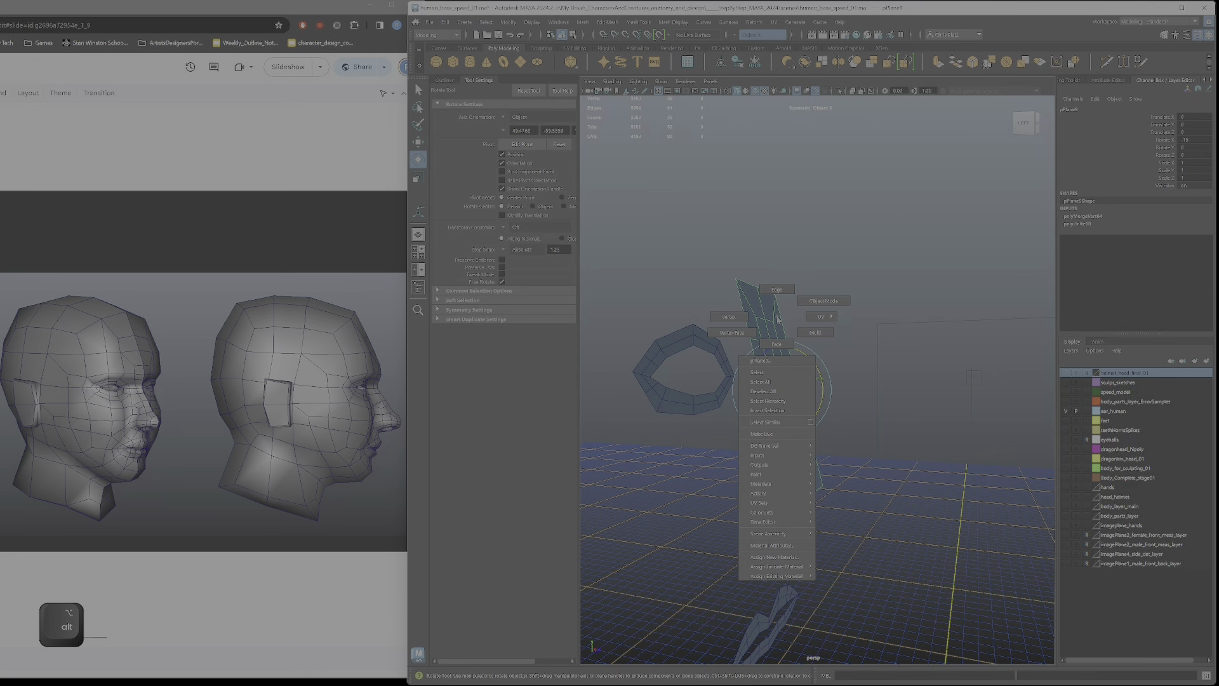
pyautogui.click(729, 317)
pyautogui.moveTo(689, 252); pyautogui.dragTo(712, 275)
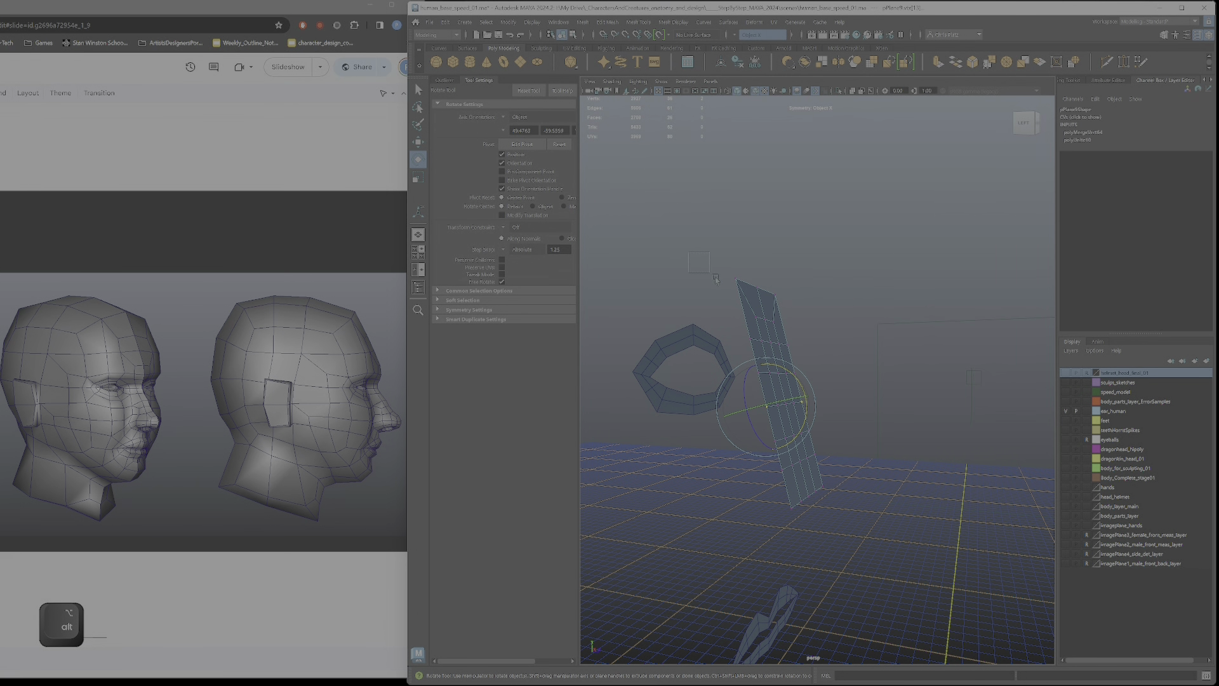
pyautogui.moveTo(792, 325); pyautogui.dragTo(793, 324)
pyautogui.keyDown('alt'); pyautogui.moveTo(793, 325); pyautogui.dragTo(838, 310); pyautogui.keyUp('alt')
pyautogui.press('w')
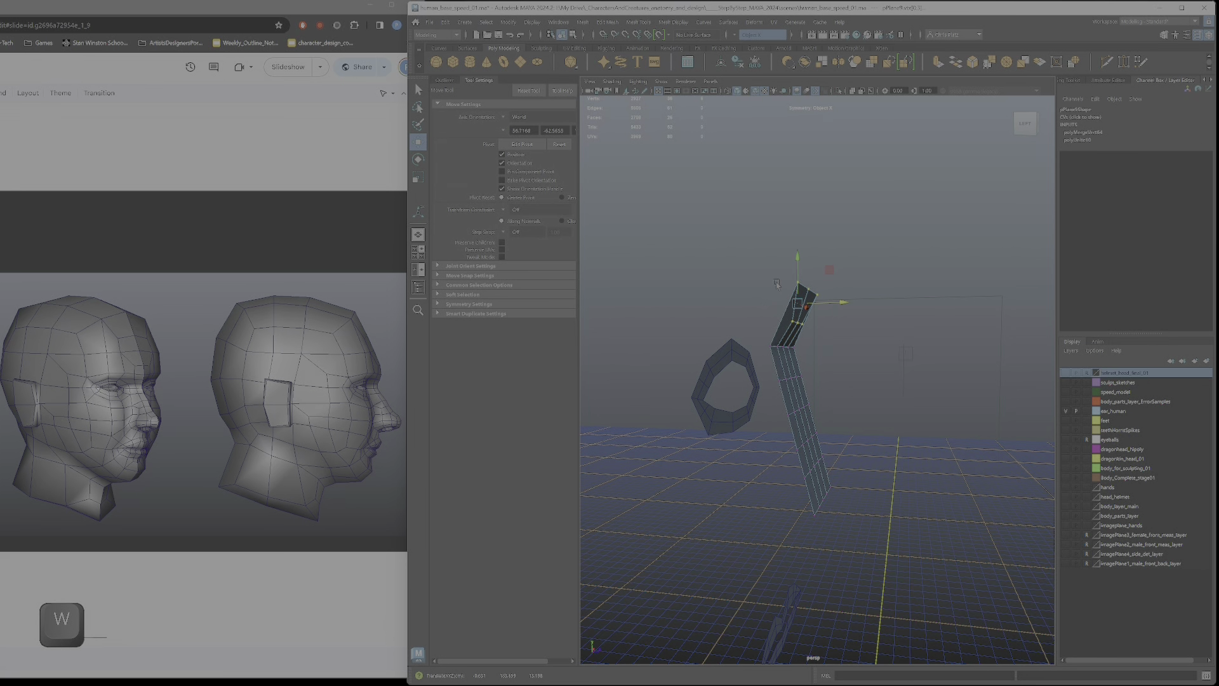
# - Raise the upper vertex rows of the nose strip, then angle them backward to form the slope above the brow
pyautogui.moveTo(741, 258); pyautogui.dragTo(832, 356)
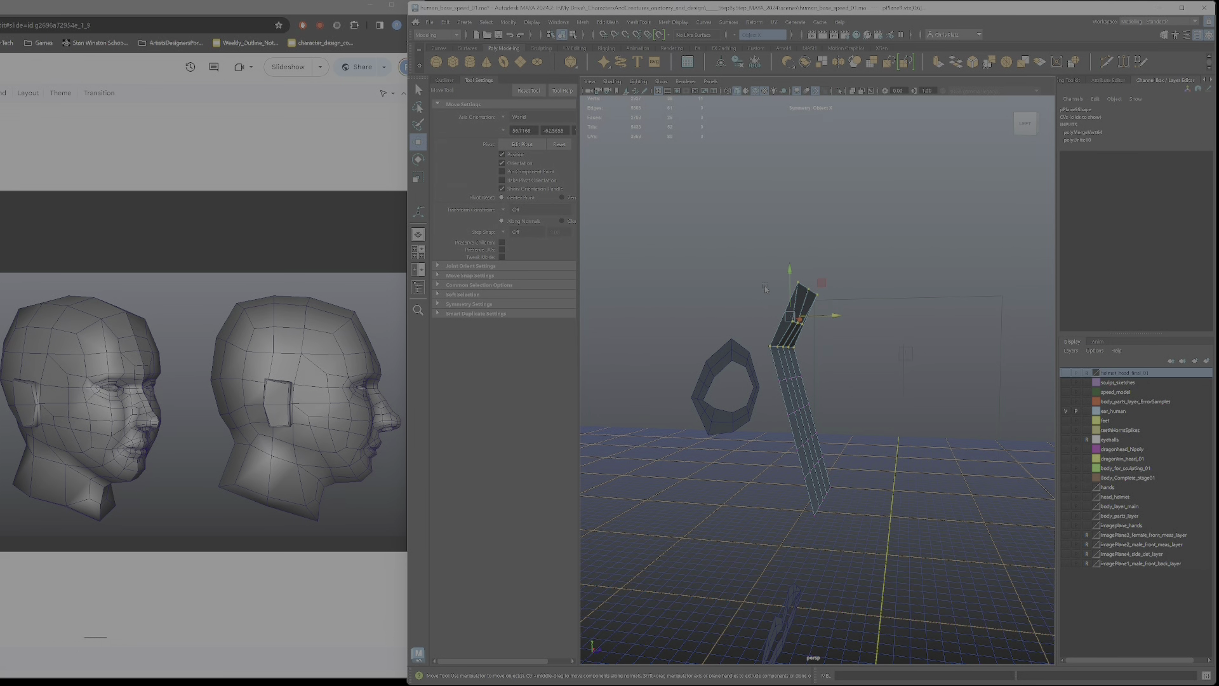
pyautogui.moveTo(788, 286); pyautogui.dragTo(788, 248)
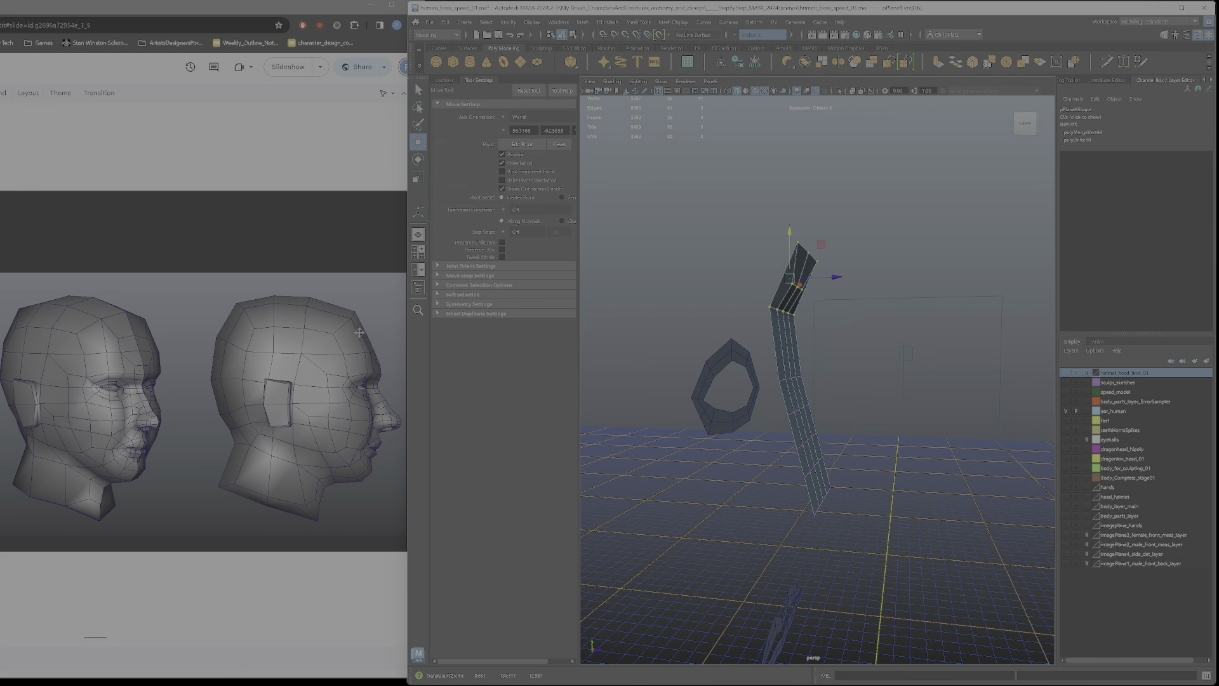
pyautogui.press('e')
pyautogui.moveTo(831, 299); pyautogui.dragTo(825, 279)
pyautogui.press('w')
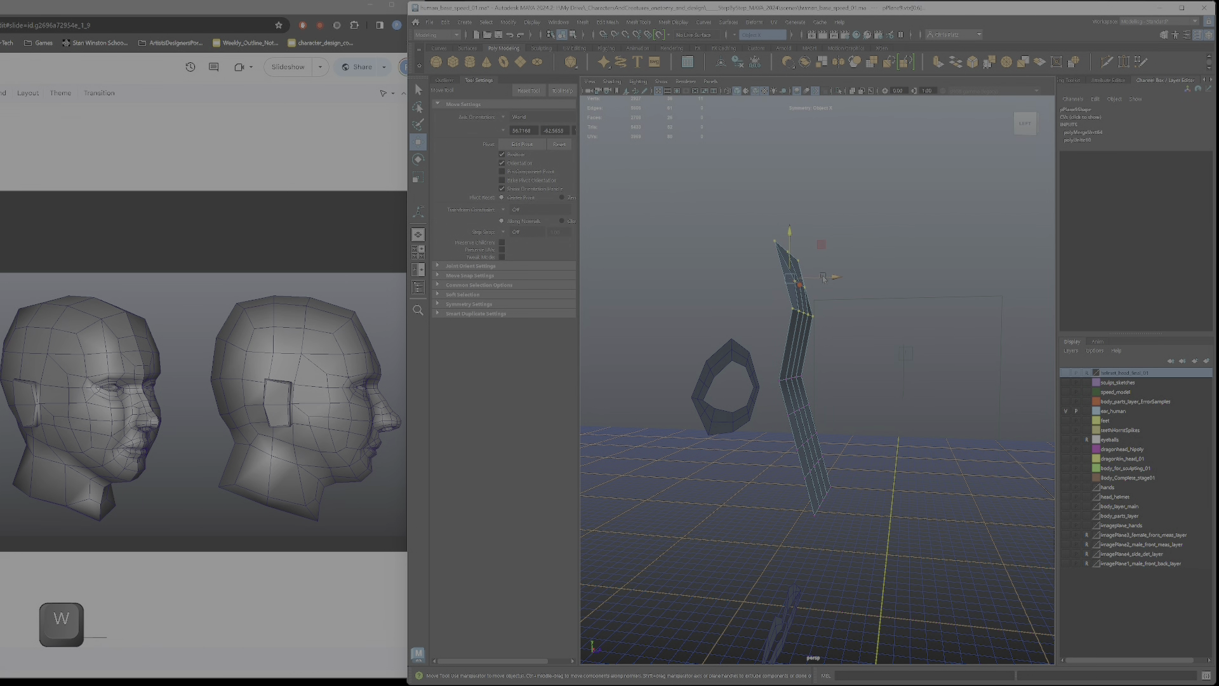
pyautogui.click(820, 281)
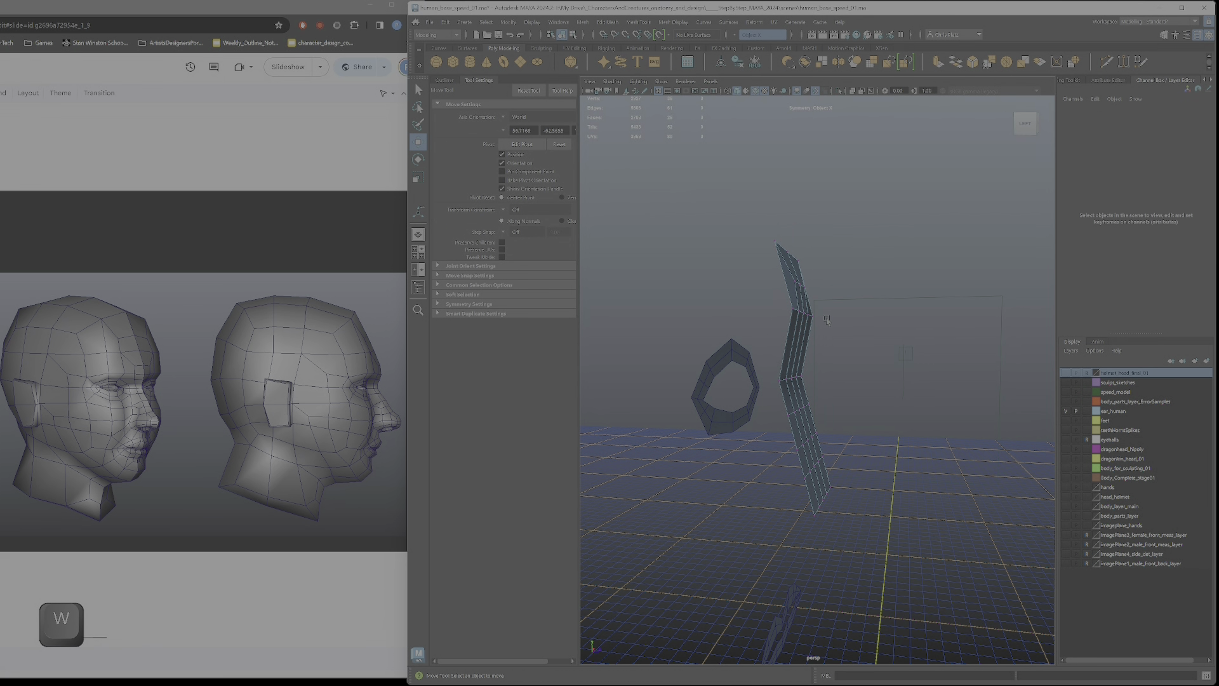
# - Add an edge row between the brow and the nose bridge with Connect, and shift it back to sharpen the recess
pyautogui.moveTo(800, 343); pyautogui.dragTo(800, 311, button='right')
pyautogui.moveTo(768, 334); pyautogui.dragTo(855, 363)
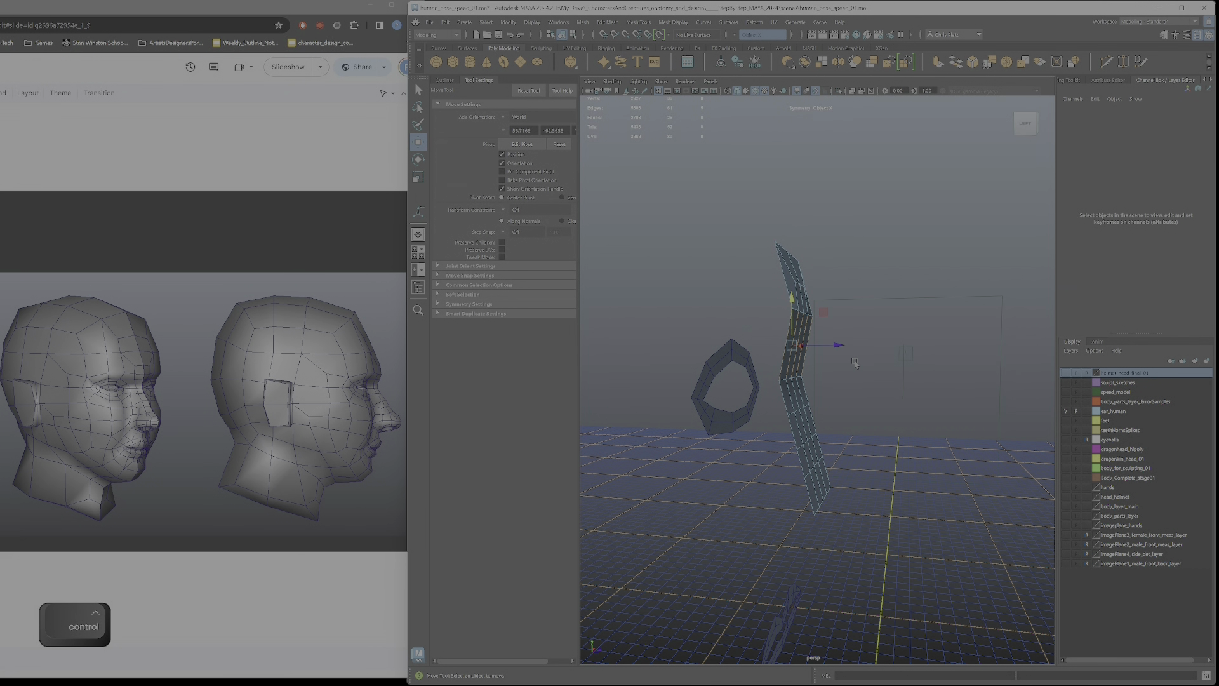
pyautogui.click(1164, 34)
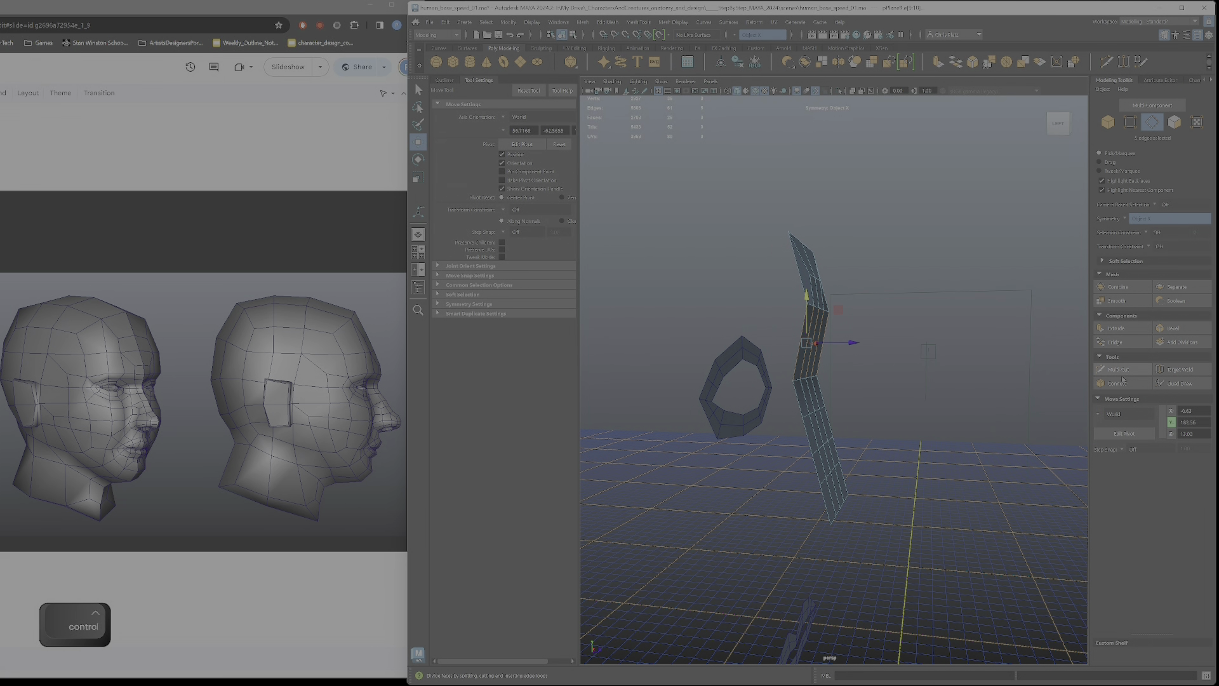
pyautogui.click(1117, 382)
pyautogui.press('w')
pyautogui.press('e')
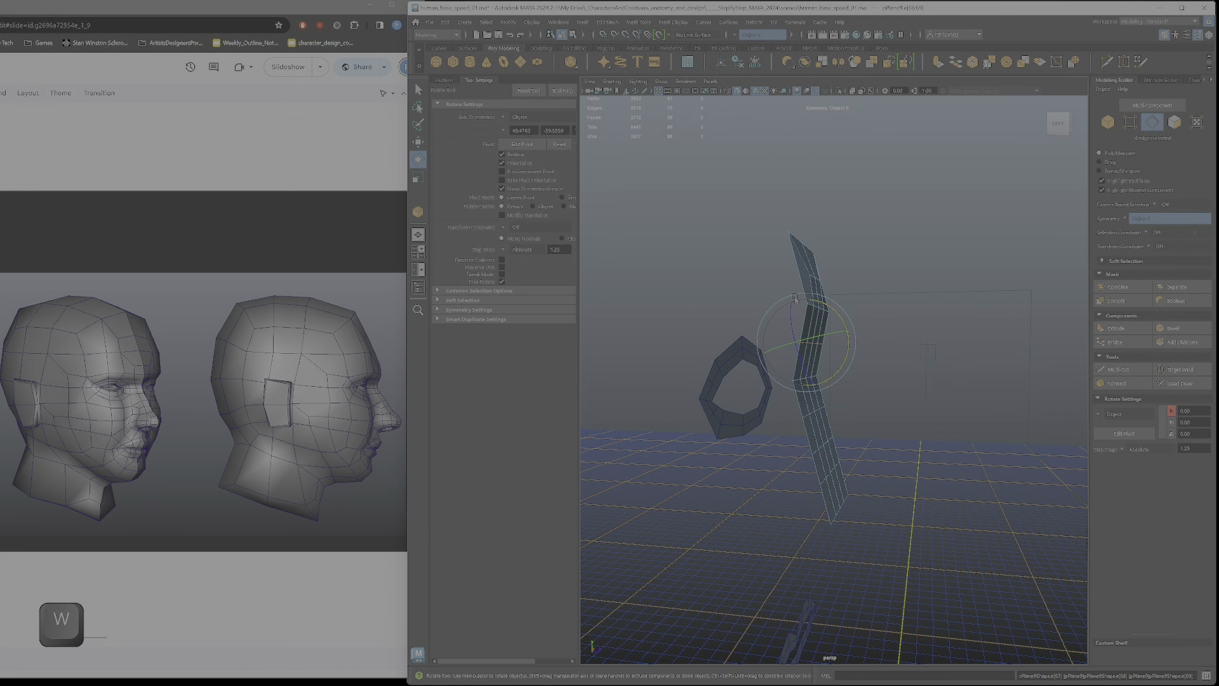
pyautogui.press('w')
pyautogui.moveTo(845, 342); pyautogui.dragTo(818, 313)
# - Select the two central columns of faces from the nose bridge down to the lower edge and move them forward
pyautogui.rightClick(818, 312)
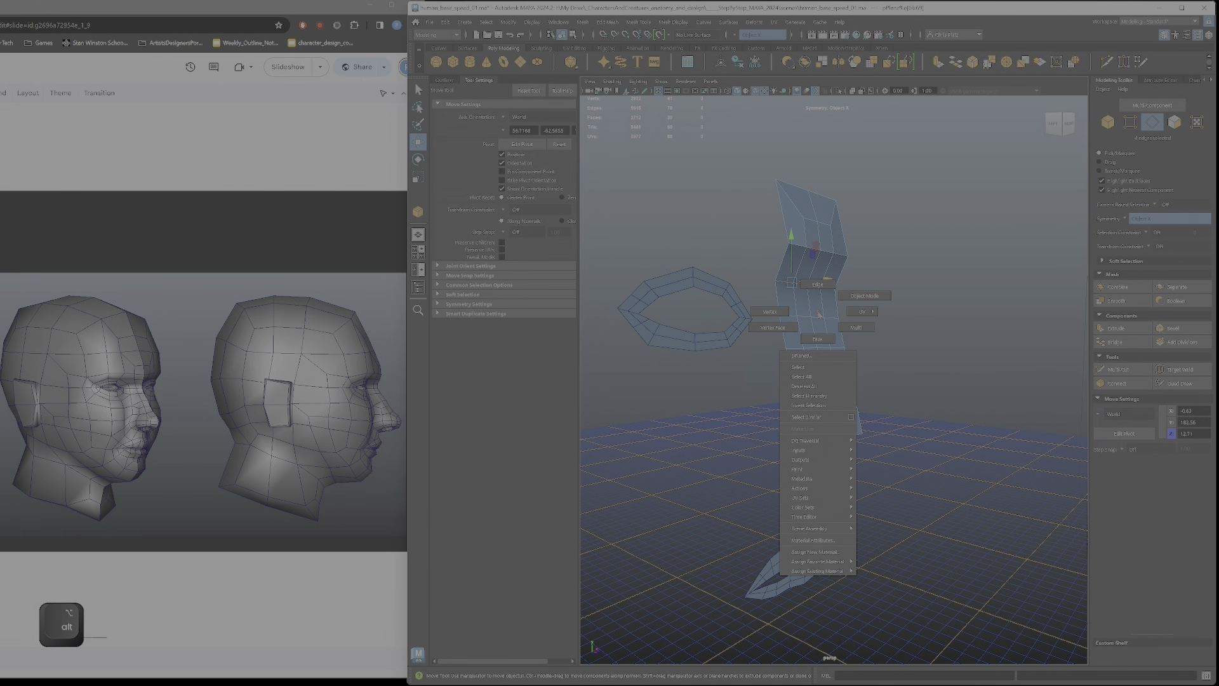
pyautogui.click(817, 337)
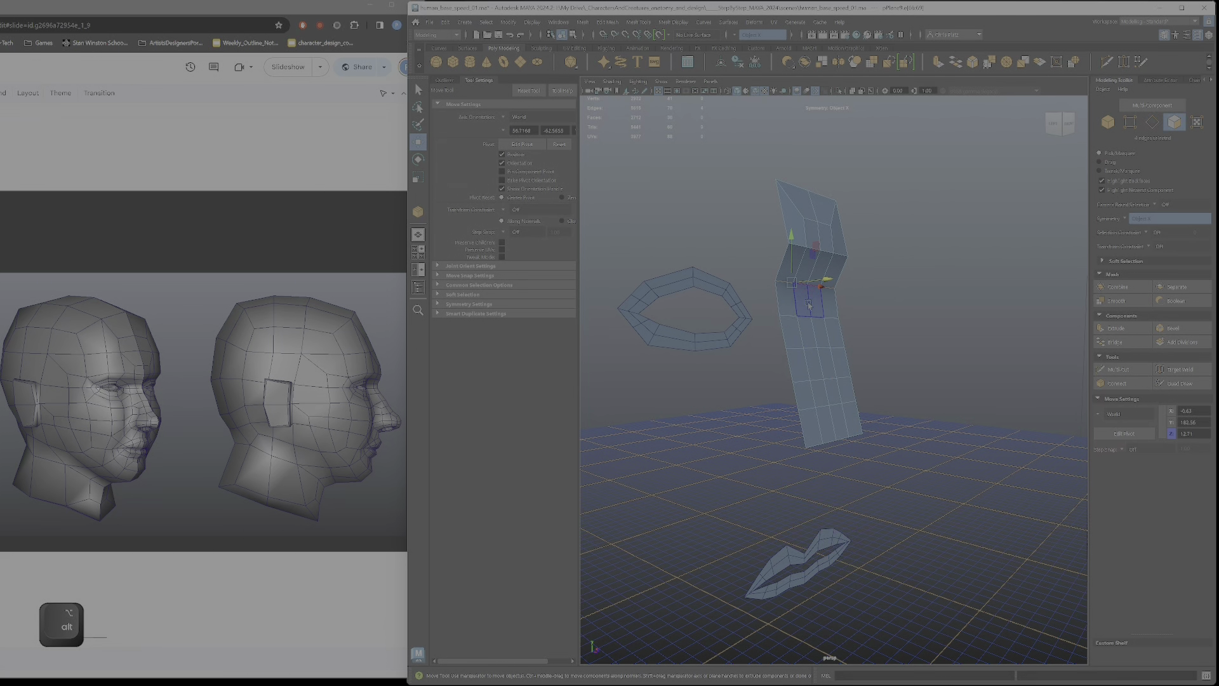
pyautogui.click(807, 304)
pyautogui.keyDown('ctrl'); pyautogui.keyDown('shift'); pyautogui.doubleClick(824, 413); pyautogui.keyUp('shift'); pyautogui.keyUp('ctrl')
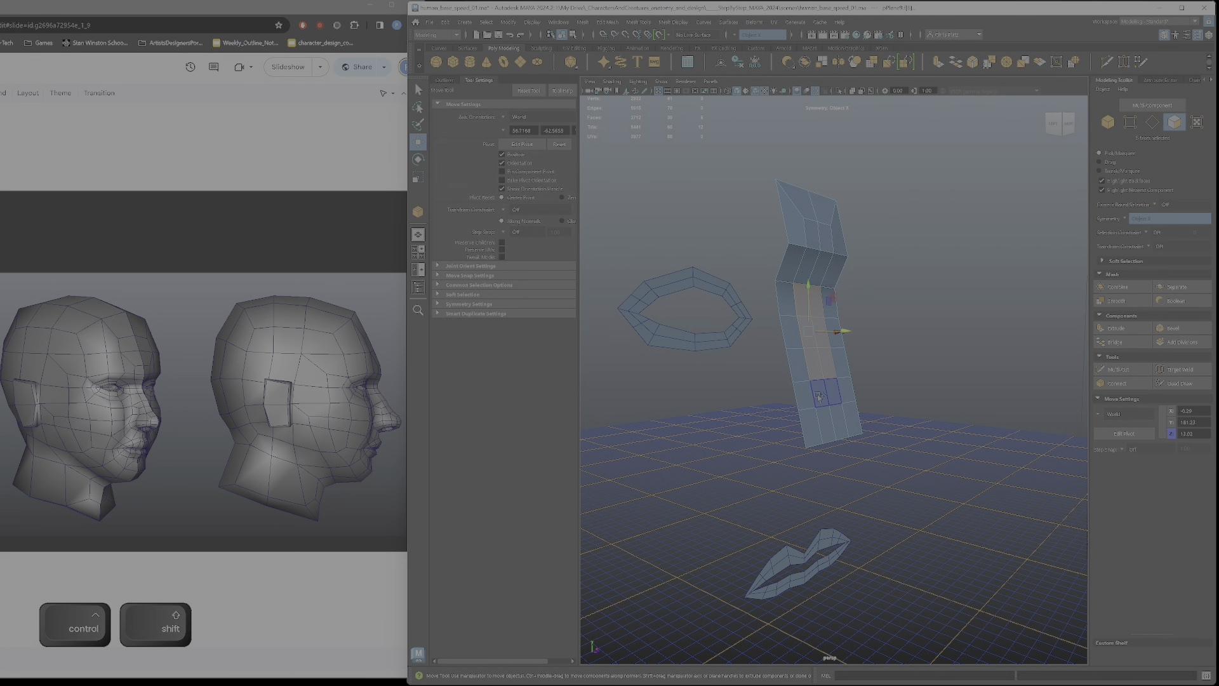
pyautogui.keyDown('ctrl'); pyautogui.keyDown('shift'); pyautogui.click(827, 429); pyautogui.keyUp('shift'); pyautogui.keyUp('ctrl')
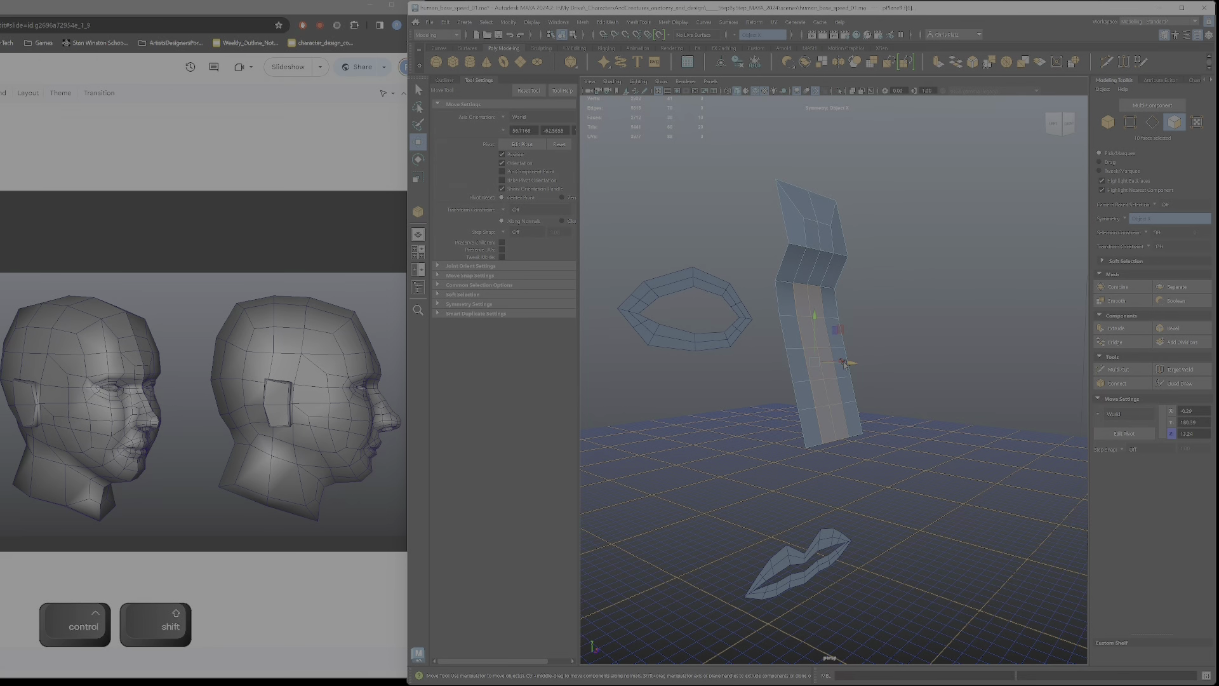
pyautogui.moveTo(850, 363); pyautogui.dragTo(787, 356)
# - Switch to vertex editing and move the outer vertex columns of the nose strip inward to narrow it symmetrically
pyautogui.moveTo(784, 349); pyautogui.dragTo(737, 359, button='right')
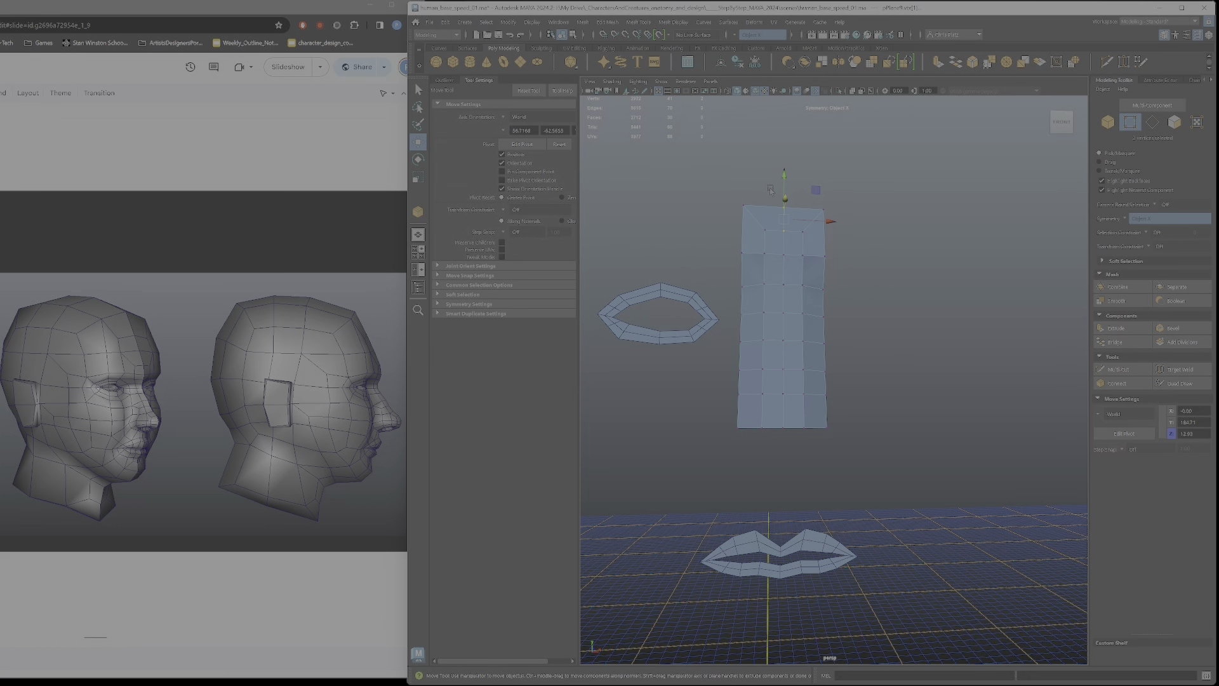
pyautogui.moveTo(788, 409); pyautogui.dragTo(843, 432)
pyautogui.moveTo(726, 171); pyautogui.dragTo(770, 468)
pyautogui.moveTo(788, 312); pyautogui.dragTo(743, 248)
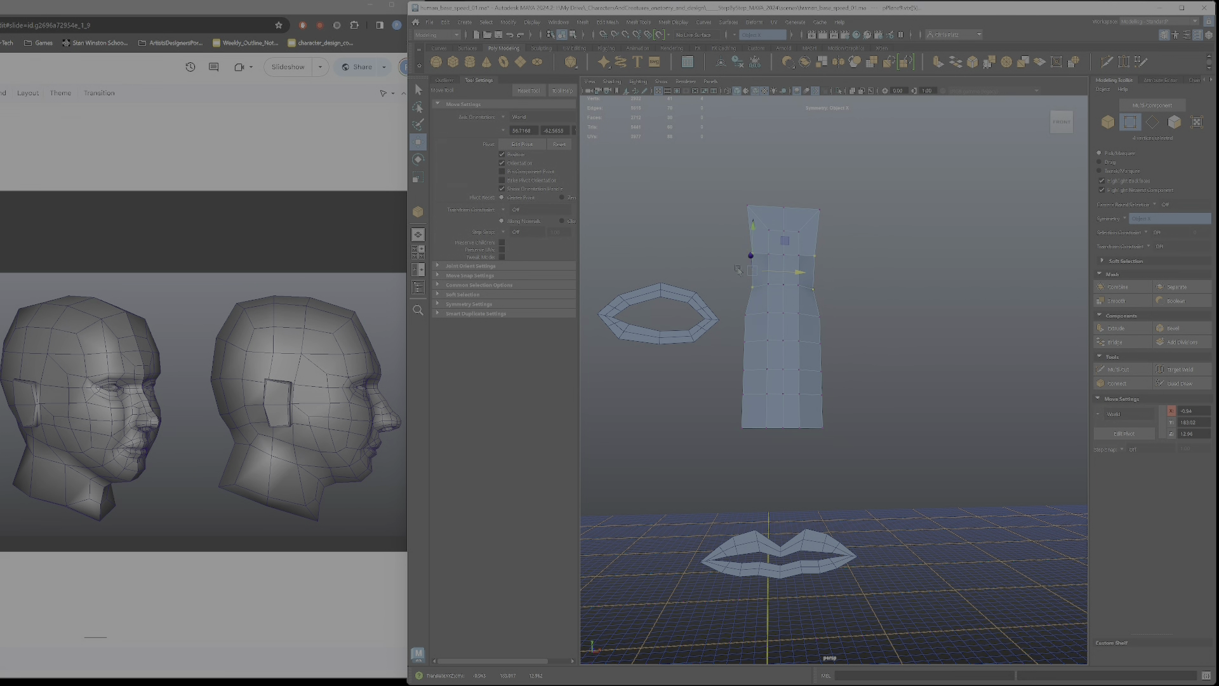
# - Move the outer vertices beside the nose bridge inward, then move the lower outer vertex columns inward to narrow the strip symmetrically
pyautogui.click(813, 289)
pyautogui.moveTo(814, 289); pyautogui.dragTo(790, 256)
pyautogui.click(796, 255)
pyautogui.moveTo(738, 296); pyautogui.dragTo(771, 326)
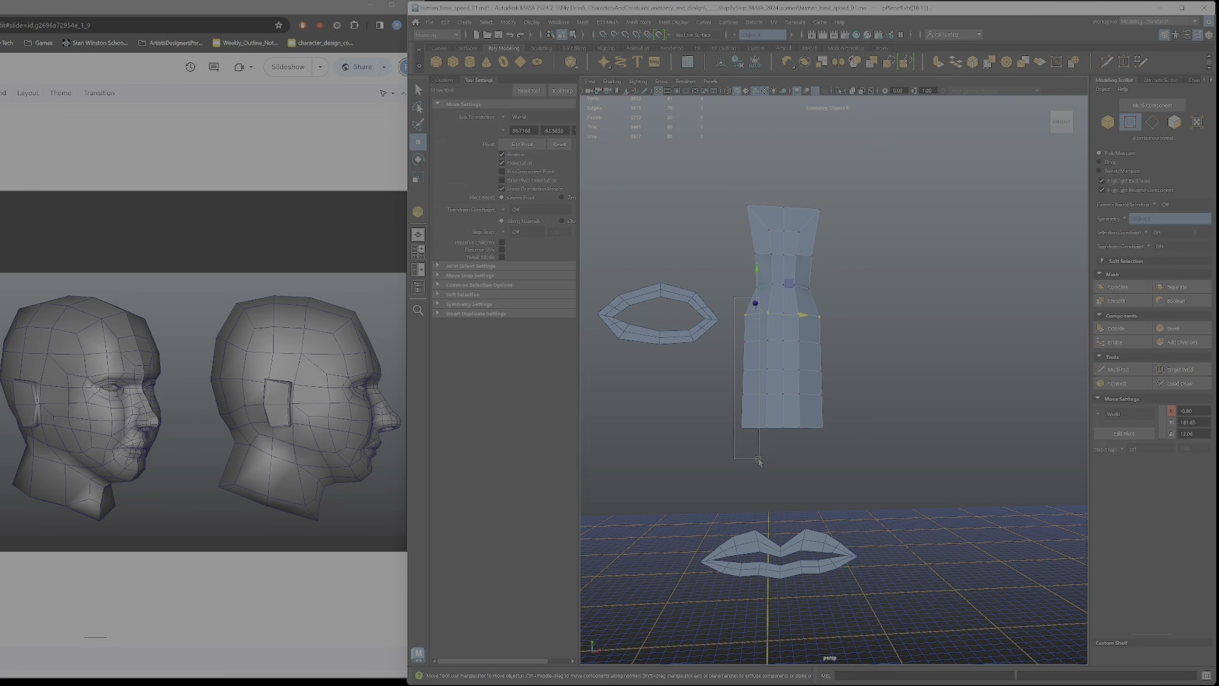
pyautogui.moveTo(758, 460); pyautogui.dragTo(759, 461)
pyautogui.moveTo(789, 370)
pyautogui.mouseDown()
pyautogui.moveTo(829, 404)
pyautogui.moveTo(796, 371)
pyautogui.mouseUp()
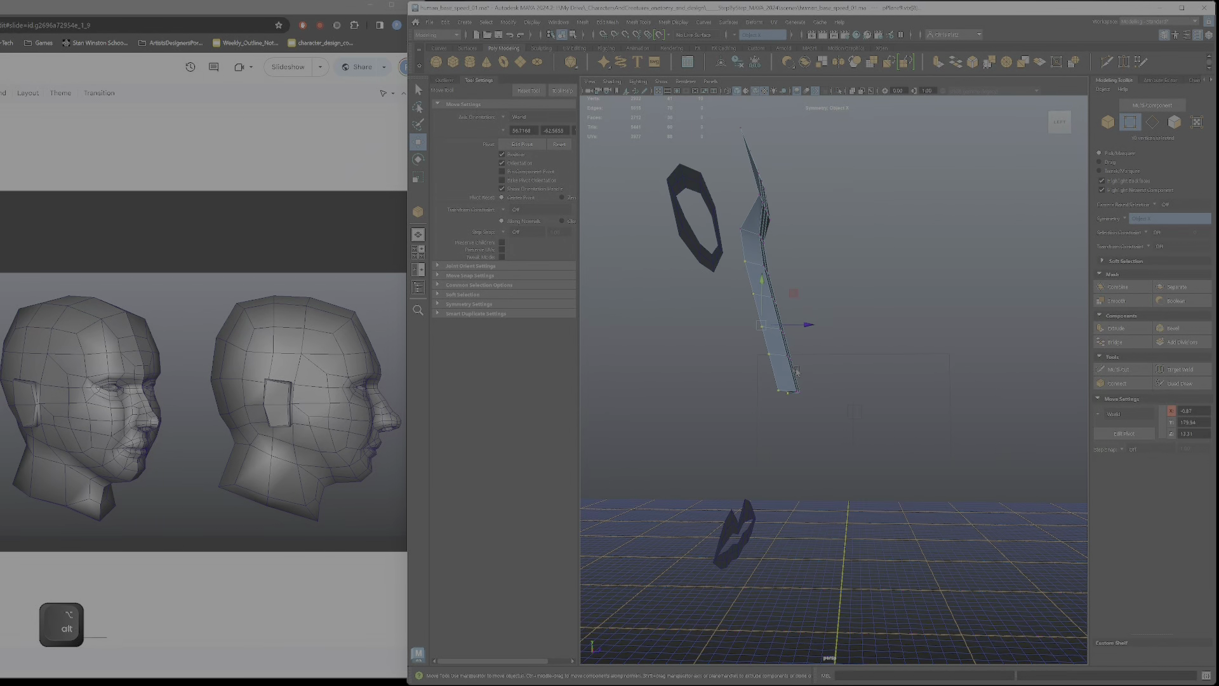
# - Refine the vertex selection to the front columns of the lower nose and move them farther forward
pyautogui.keyDown('alt'); pyautogui.moveTo(796, 371); pyautogui.dragTo(818, 288, button='right'); pyautogui.keyUp('alt')
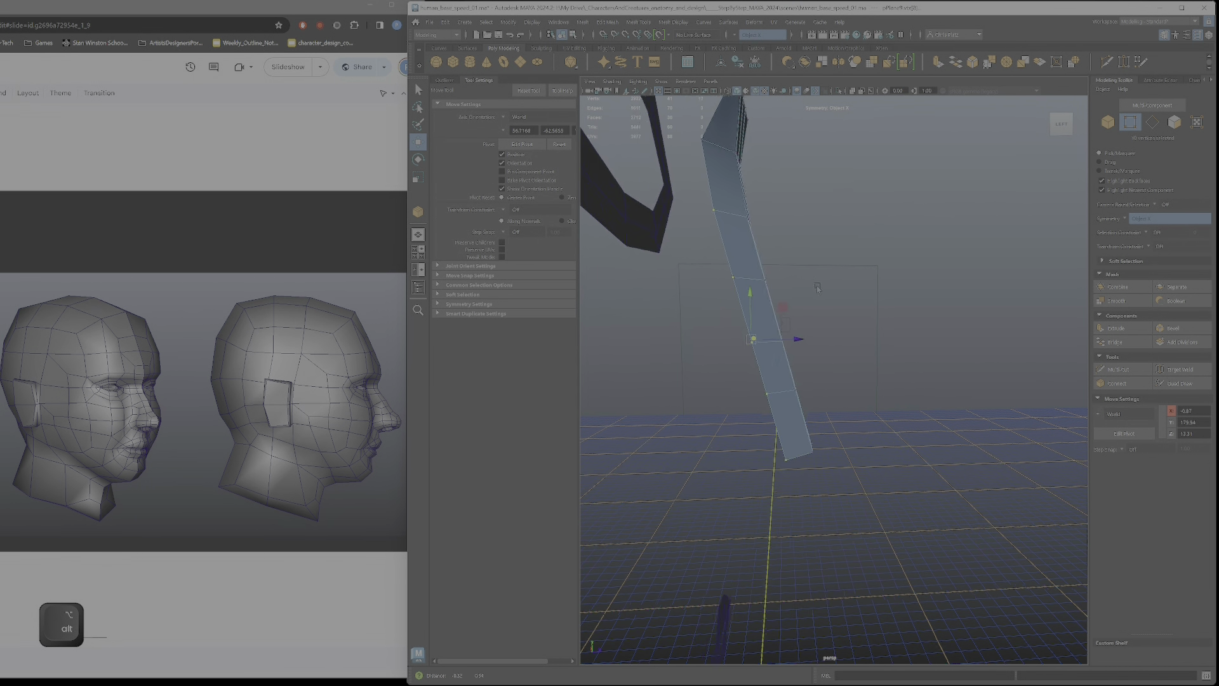
pyautogui.keyDown('alt'); pyautogui.moveTo(817, 288); pyautogui.dragTo(827, 314, button='middle'); pyautogui.keyUp('alt')
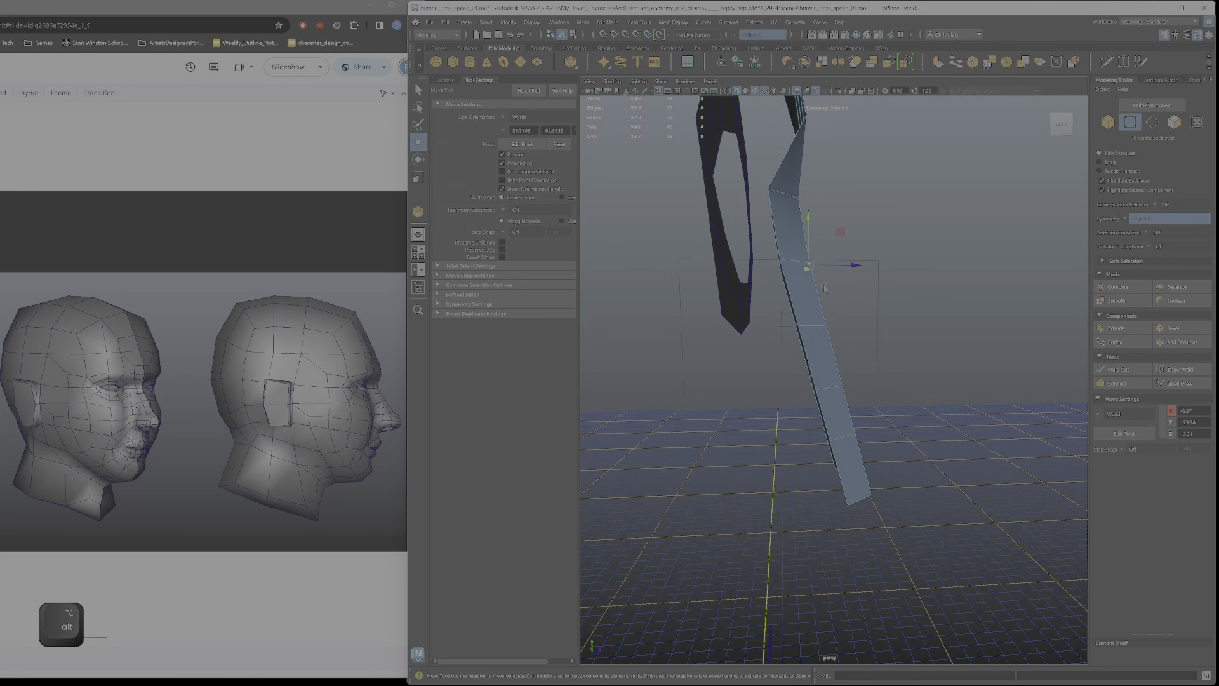
pyautogui.keyDown('ctrl'); pyautogui.keyDown('shift'); pyautogui.moveTo(816, 308); pyautogui.dragTo(869, 356); pyautogui.keyUp('shift'); pyautogui.keyUp('ctrl')
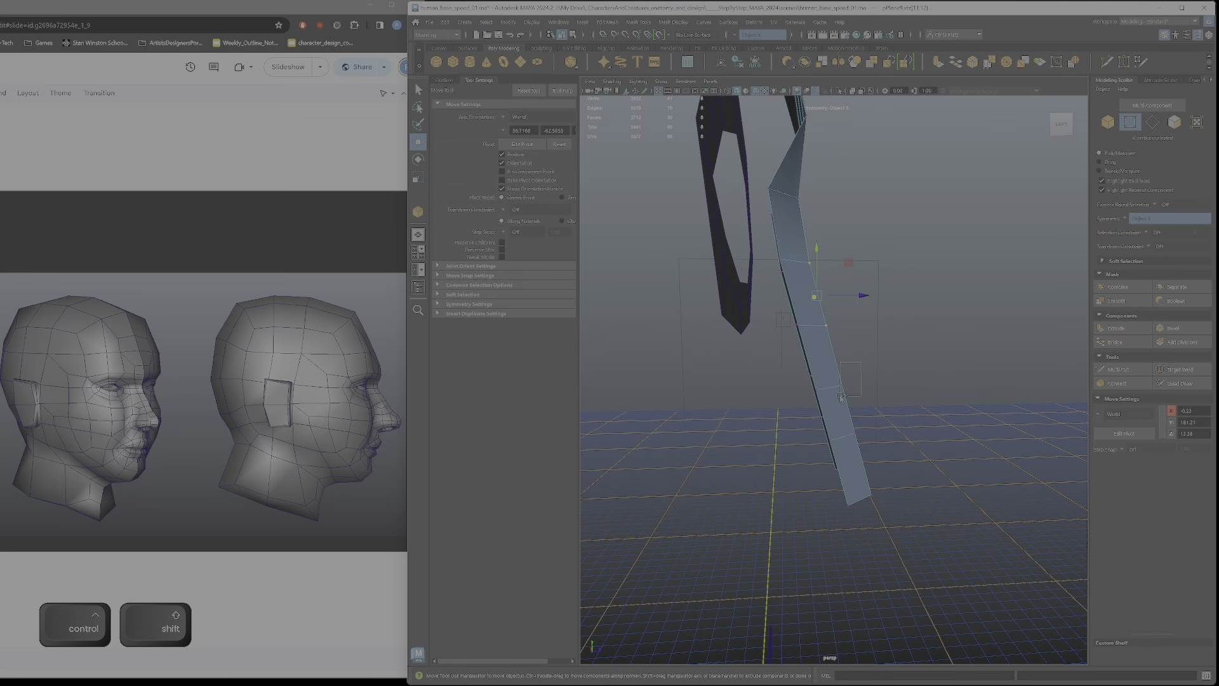
pyautogui.keyDown('ctrl'); pyautogui.keyDown('shift'); pyautogui.moveTo(856, 446); pyautogui.dragTo(857, 445); pyautogui.keyUp('shift'); pyautogui.keyUp('ctrl')
pyautogui.keyDown('alt'); pyautogui.moveTo(870, 345); pyautogui.dragTo(854, 307); pyautogui.keyUp('alt')
pyautogui.keyDown('ctrl'); pyautogui.keyDown('shift'); pyautogui.moveTo(883, 457); pyautogui.dragTo(843, 513); pyautogui.keyUp('shift'); pyautogui.keyUp('ctrl')
pyautogui.moveTo(860, 346)
pyautogui.keyDown('alt'); pyautogui.mouseDown()
pyautogui.moveTo(891, 332)
pyautogui.moveTo(863, 341)
pyautogui.mouseUp(); pyautogui.keyUp('alt')
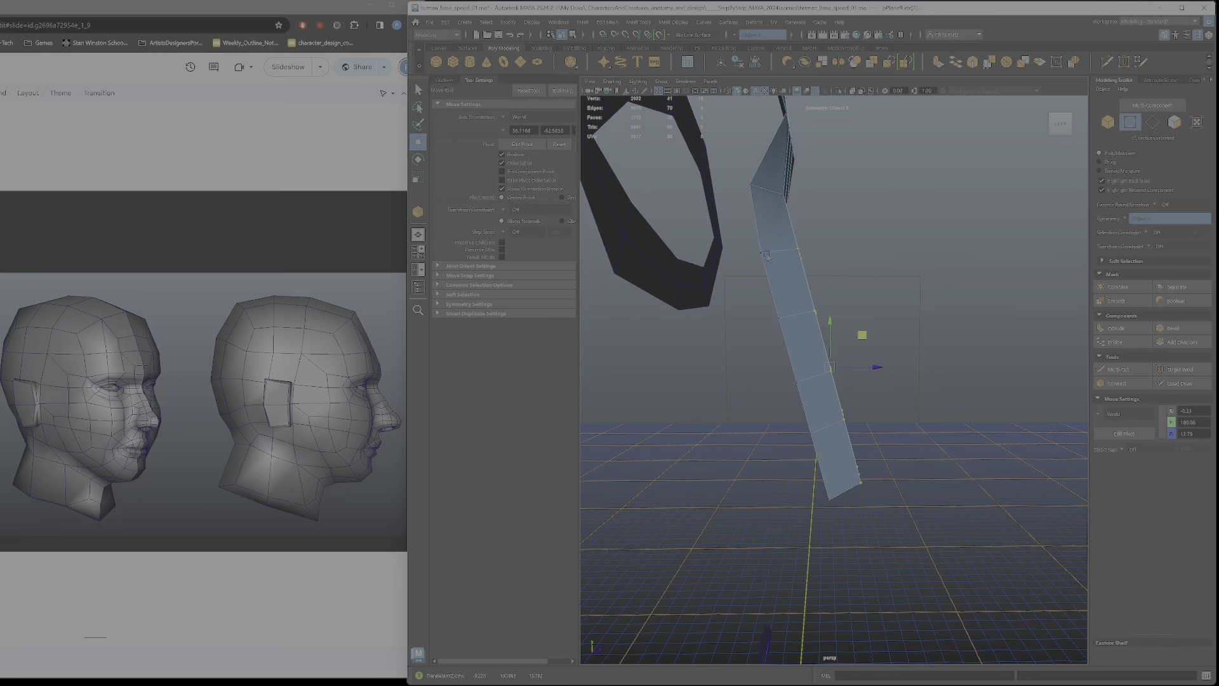
# - Switch to edge editing and extrude the two central bottom edges backward to form the underside of the nose
pyautogui.keyDown('alt'); pyautogui.moveTo(822, 413); pyautogui.dragTo(876, 352); pyautogui.keyUp('alt')
pyautogui.moveTo(876, 352); pyautogui.dragTo(841, 334, button='right')
pyautogui.click(840, 336)
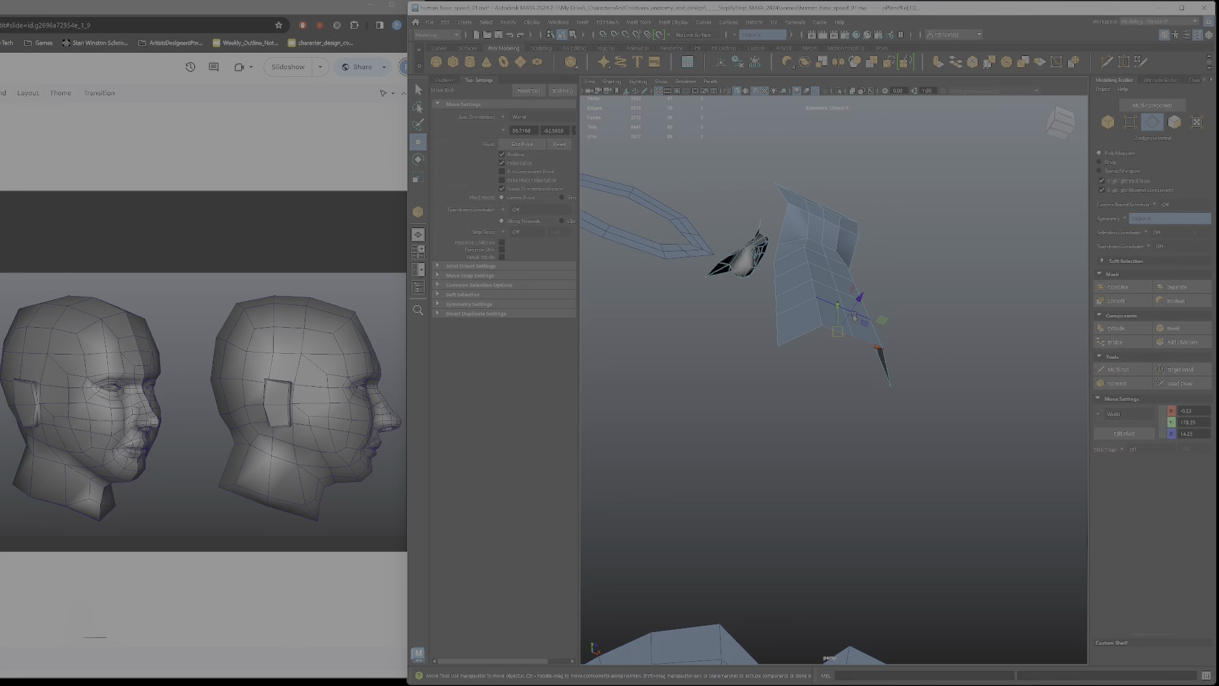
pyautogui.keyDown('shift'); pyautogui.moveTo(852, 291); pyautogui.dragTo(843, 388); pyautogui.keyUp('shift')
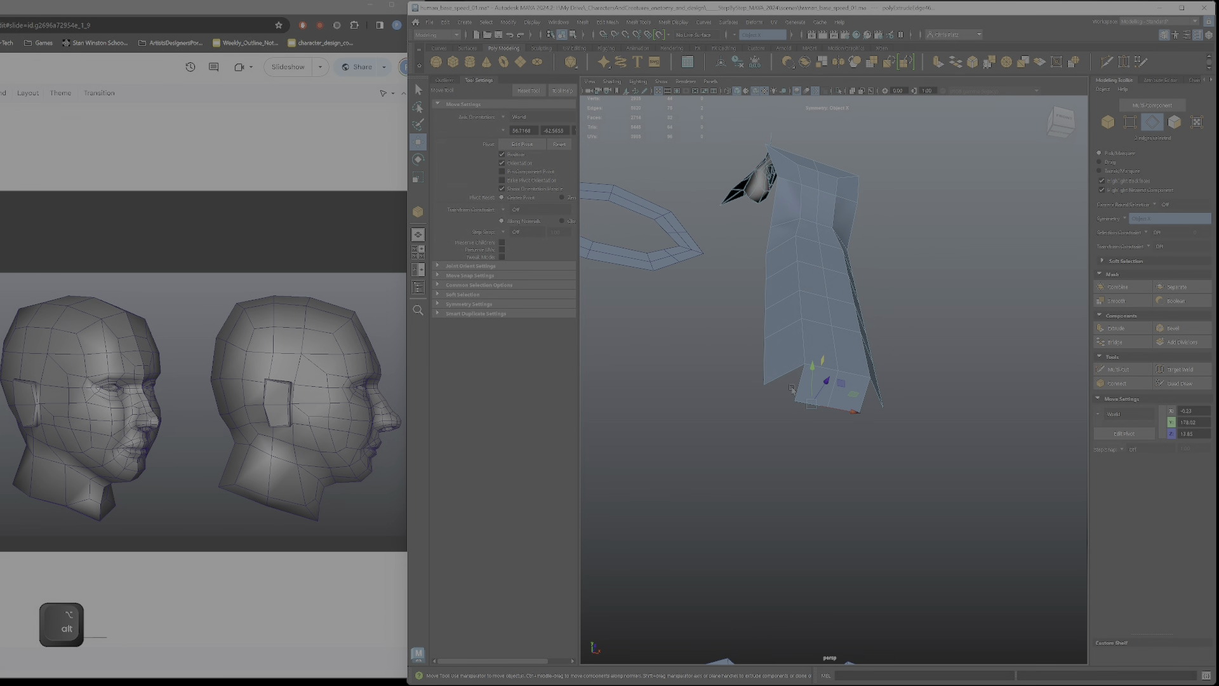
# - Weld the free corner vertices of the extruded underside to the outer bottom corners of the nose with Target Weld
pyautogui.keyDown('alt'); pyautogui.moveTo(769, 385); pyautogui.dragTo(850, 412, button='right'); pyautogui.keyUp('alt')
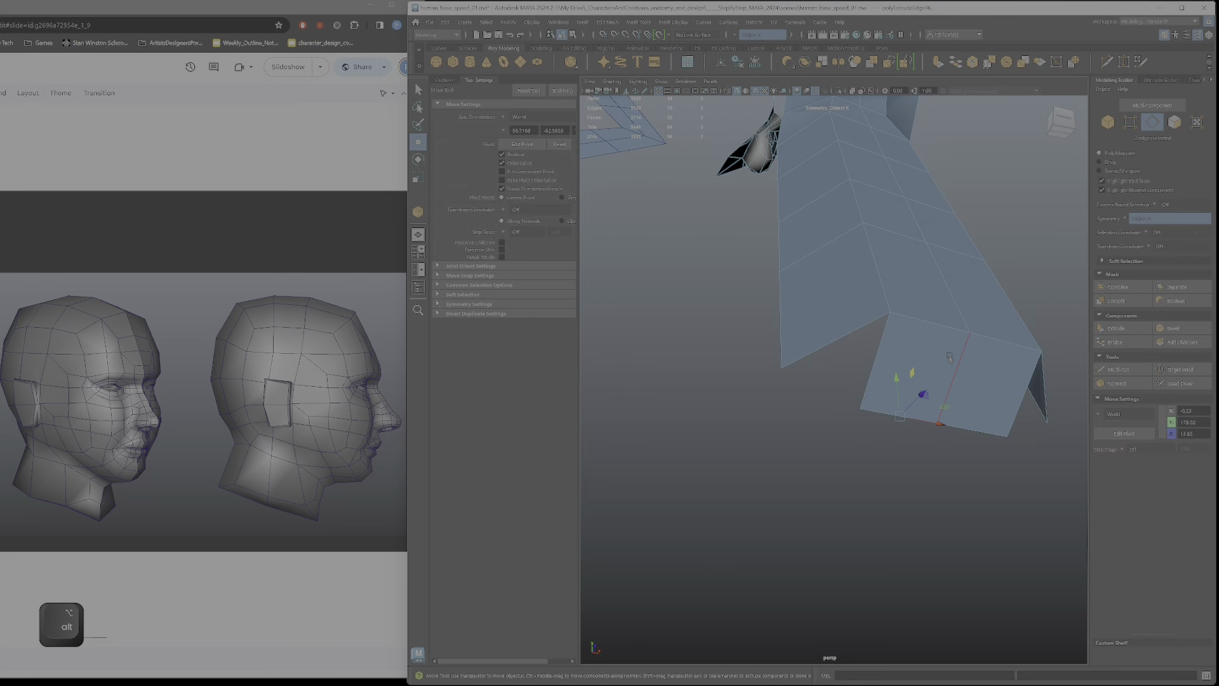
pyautogui.keyDown('alt'); pyautogui.scroll(-2, 950, 362); pyautogui.keyUp('alt')
pyautogui.moveTo(918, 372); pyautogui.dragTo(863, 389, button='right')
pyautogui.click(852, 397)
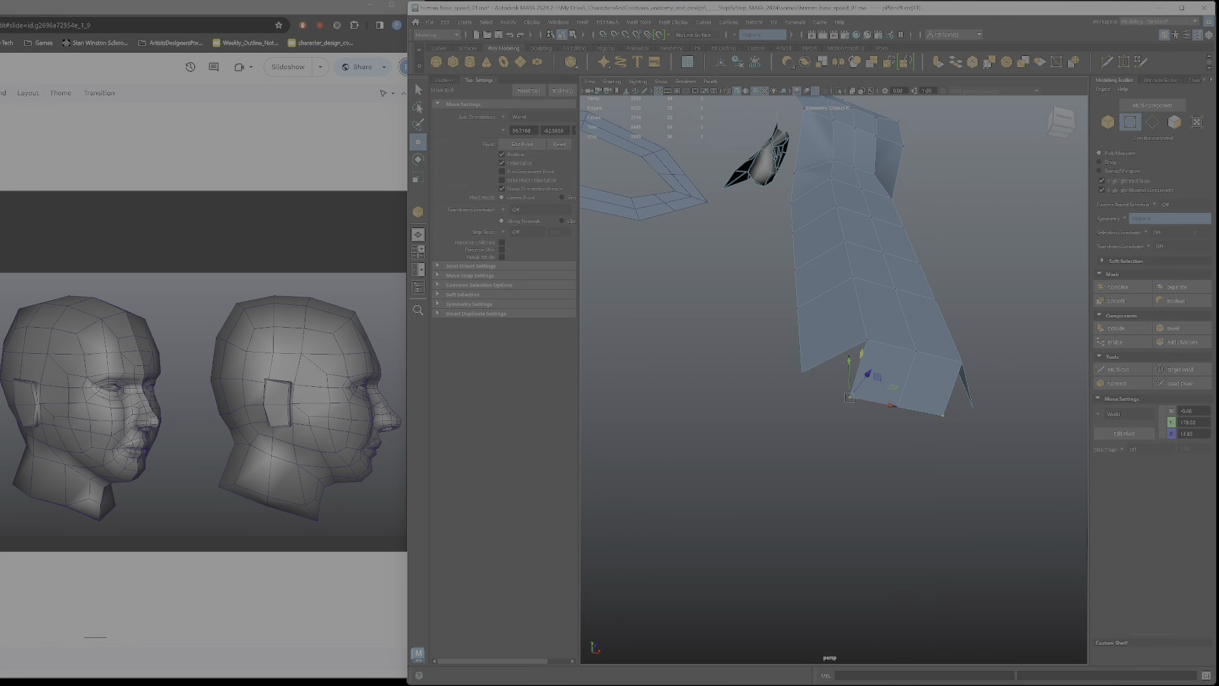
pyautogui.click(1180, 369)
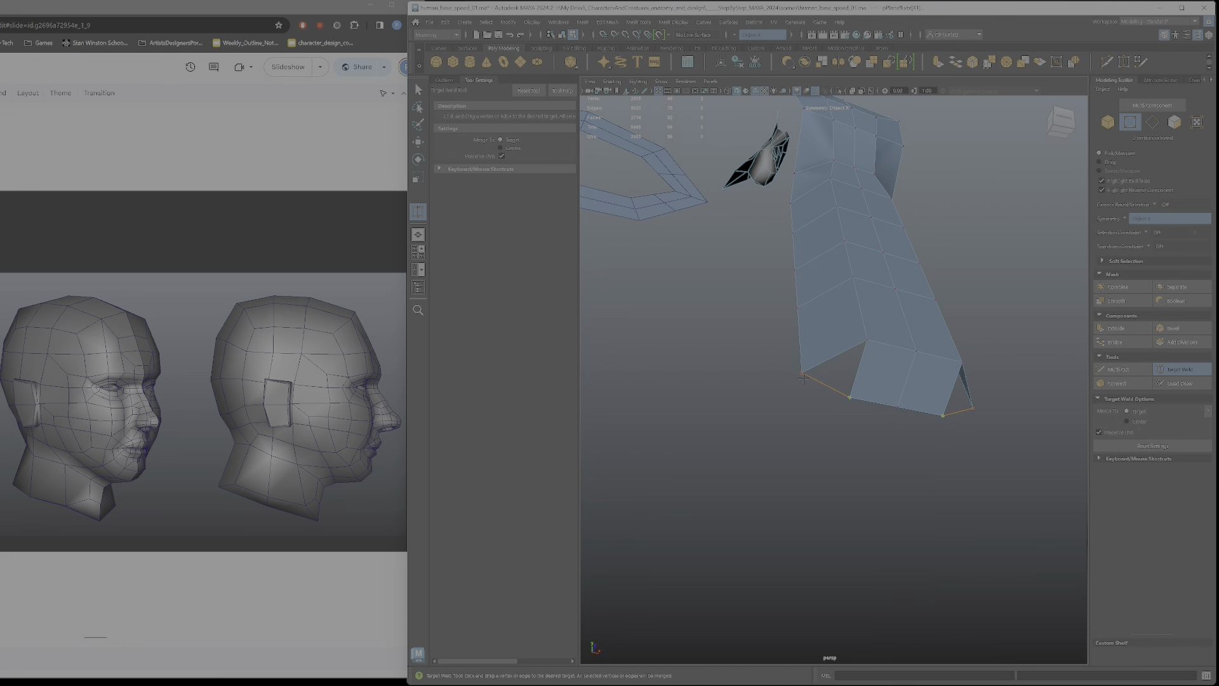
pyautogui.moveTo(803, 379); pyautogui.dragTo(819, 416)
# - Switch to edge editing and insert a one-segment edge row just above the bottom of the nose with Connect
pyautogui.moveTo(820, 415); pyautogui.dragTo(827, 394, button='right')
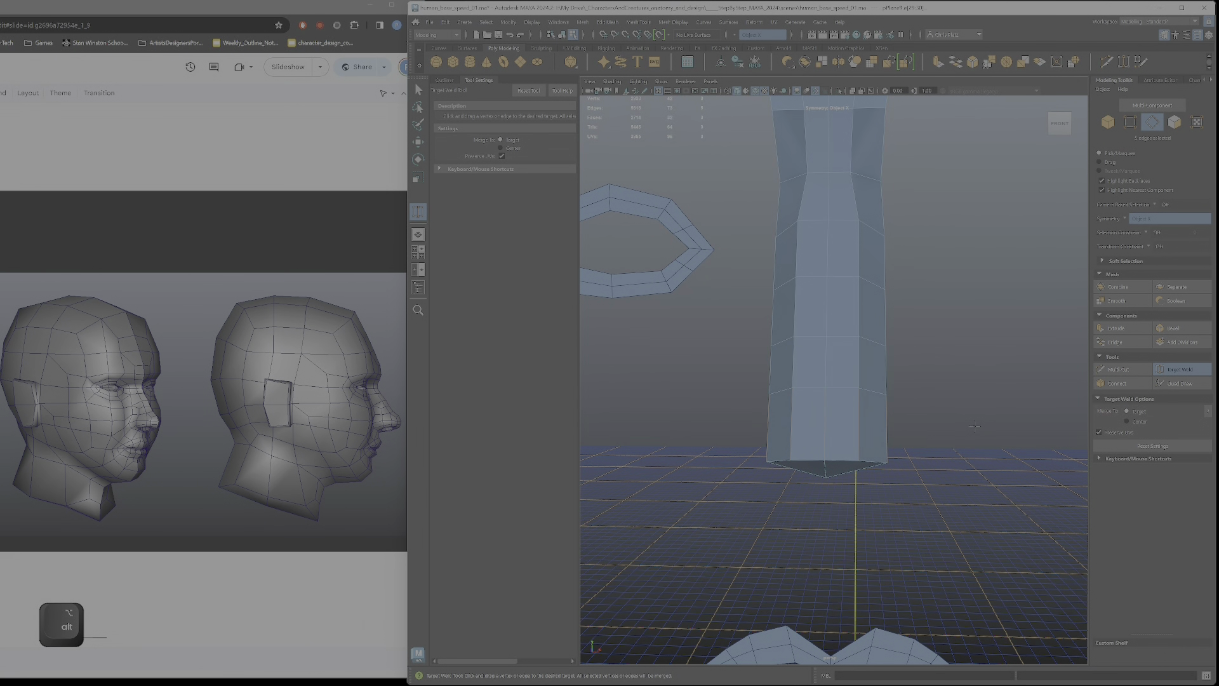
pyautogui.press('q')
pyautogui.click(1118, 385)
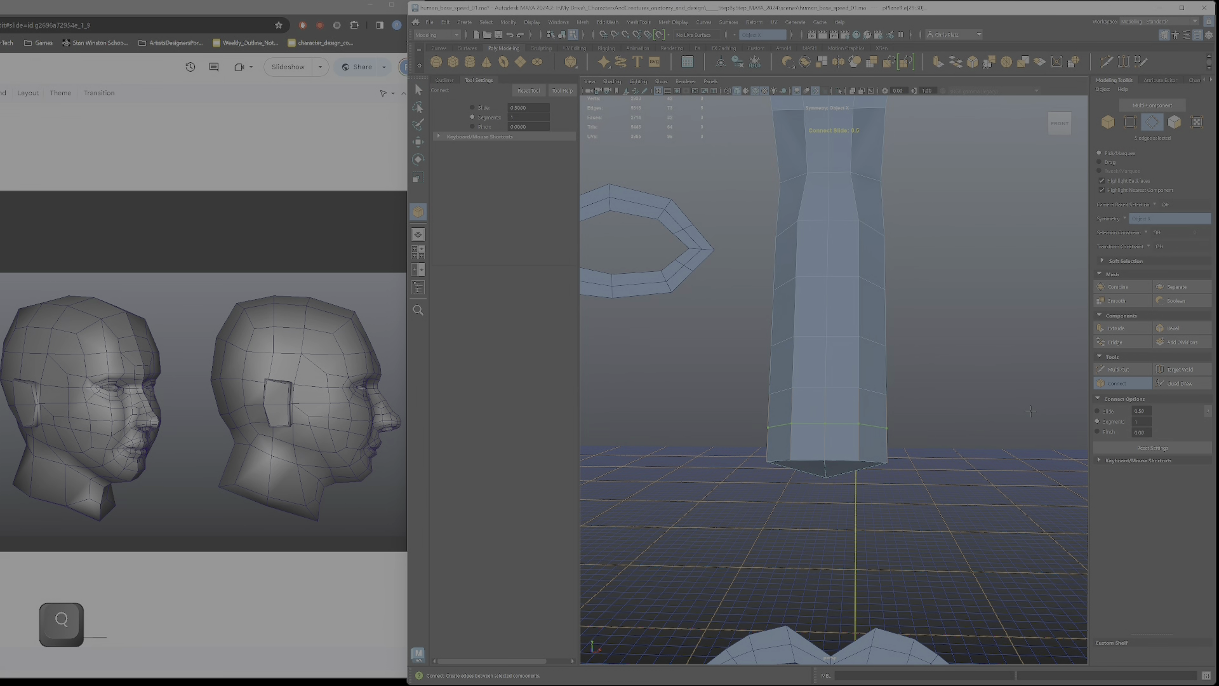
pyautogui.press('Return')
# - Select the front faces on the lower part of the nose, align the pivot to their surface, and move them outward
pyautogui.scroll(-3, 1030, 411)
pyautogui.keyDown('alt'); pyautogui.moveTo(1030, 411); pyautogui.dragTo(500, 426); pyautogui.keyUp('alt')
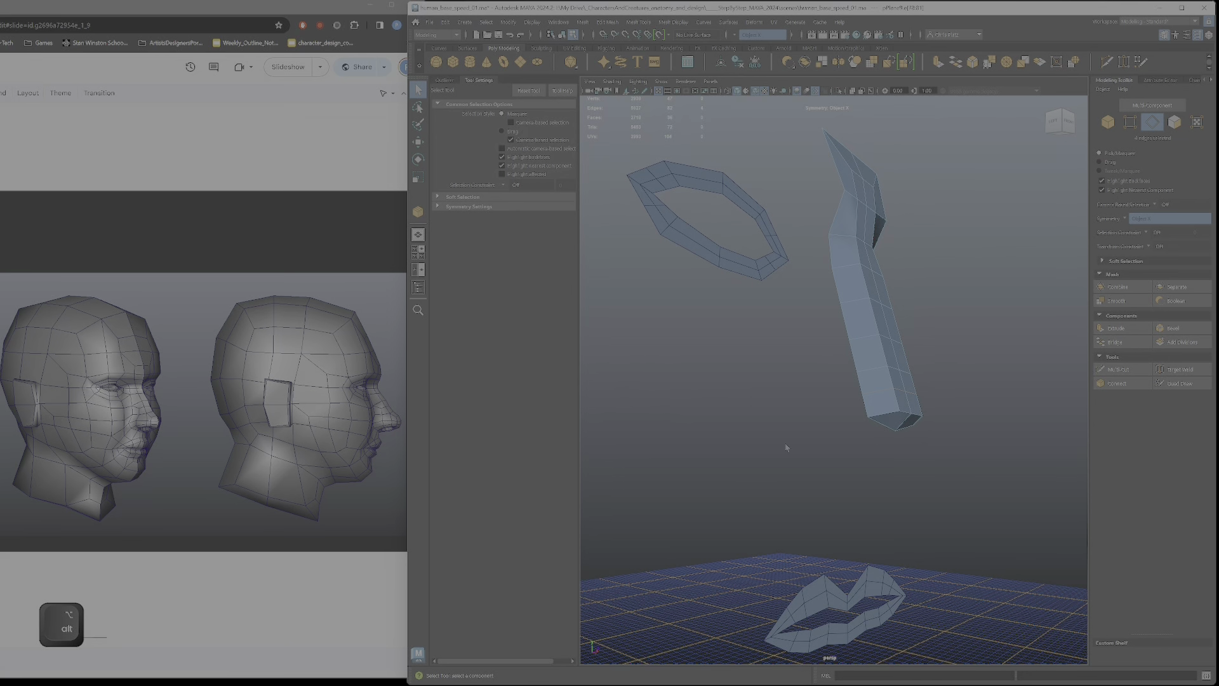
pyautogui.keyDown('alt'); pyautogui.moveTo(785, 446); pyautogui.dragTo(403, 410); pyautogui.keyUp('alt')
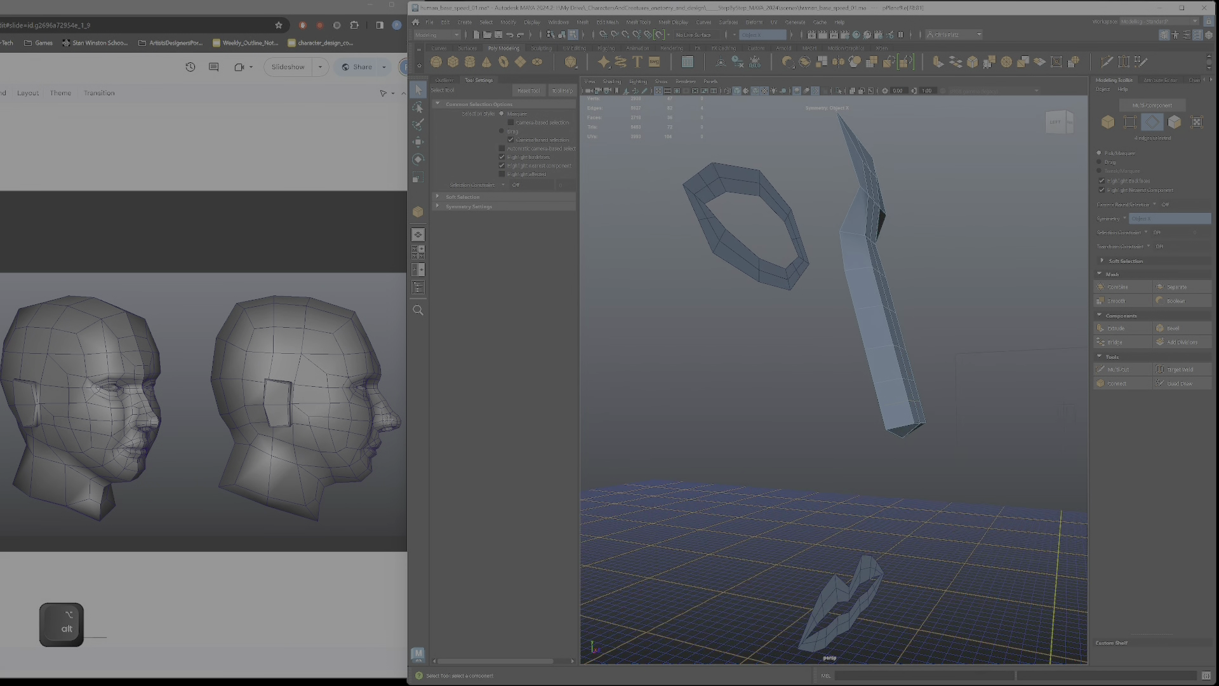
pyautogui.keyDown('alt'); pyautogui.moveTo(806, 405); pyautogui.dragTo(899, 378); pyautogui.keyUp('alt')
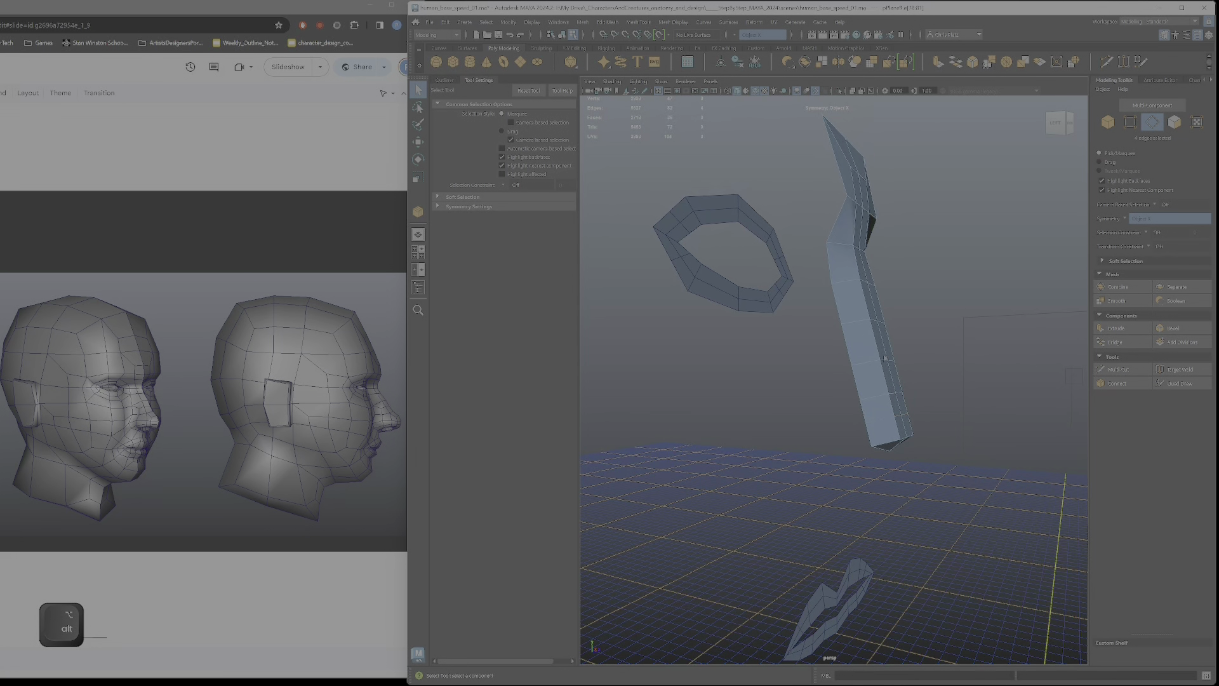
pyautogui.moveTo(886, 349)
pyautogui.mouseDown(button='right')
pyautogui.moveTo(886, 381)
pyautogui.moveTo(886, 355)
pyautogui.mouseUp(button='right')
pyautogui.click(886, 350)
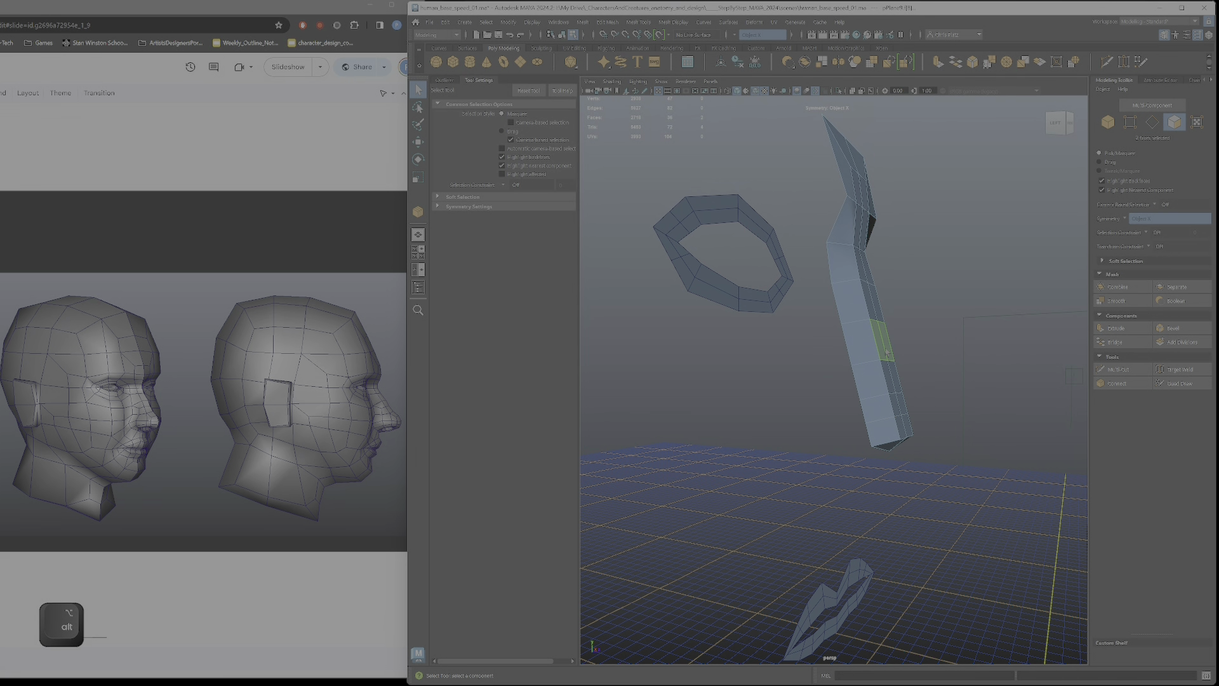
pyautogui.keyDown('ctrl'); pyautogui.keyDown('shift'); pyautogui.click(892, 379); pyautogui.keyUp('shift'); pyautogui.keyUp('ctrl')
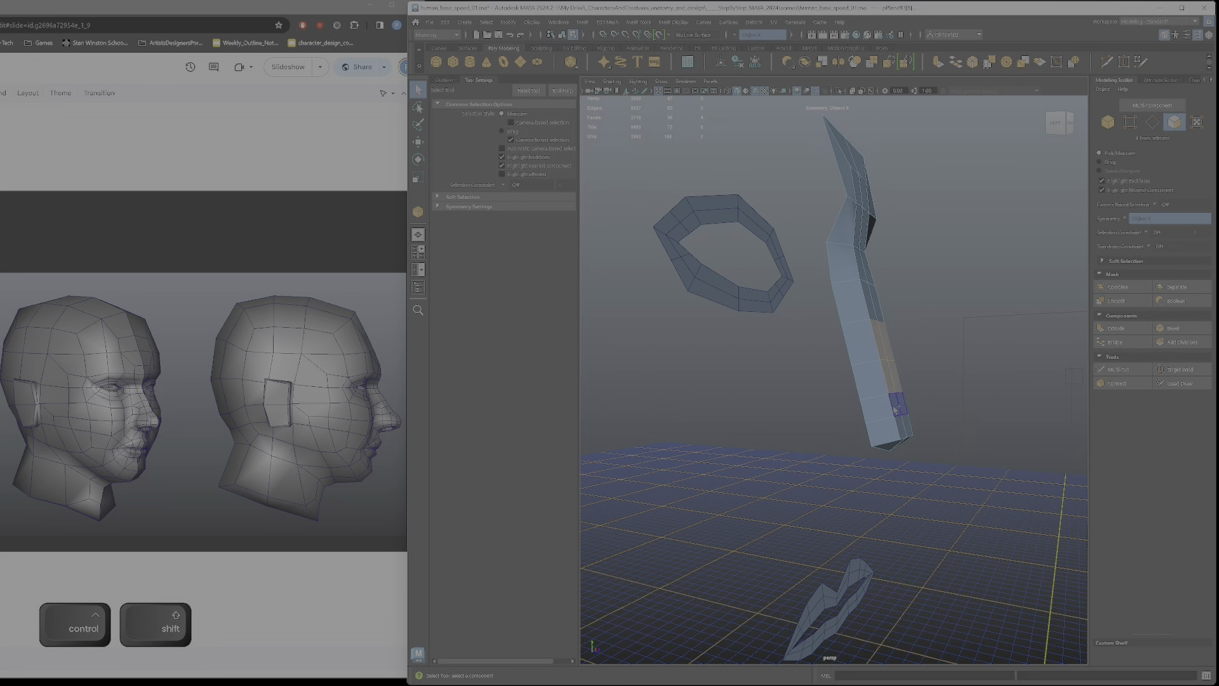
pyautogui.keyDown('ctrl'); pyautogui.keyDown('shift'); pyautogui.click(898, 405); pyautogui.keyUp('shift'); pyautogui.keyUp('ctrl')
pyautogui.press('w')
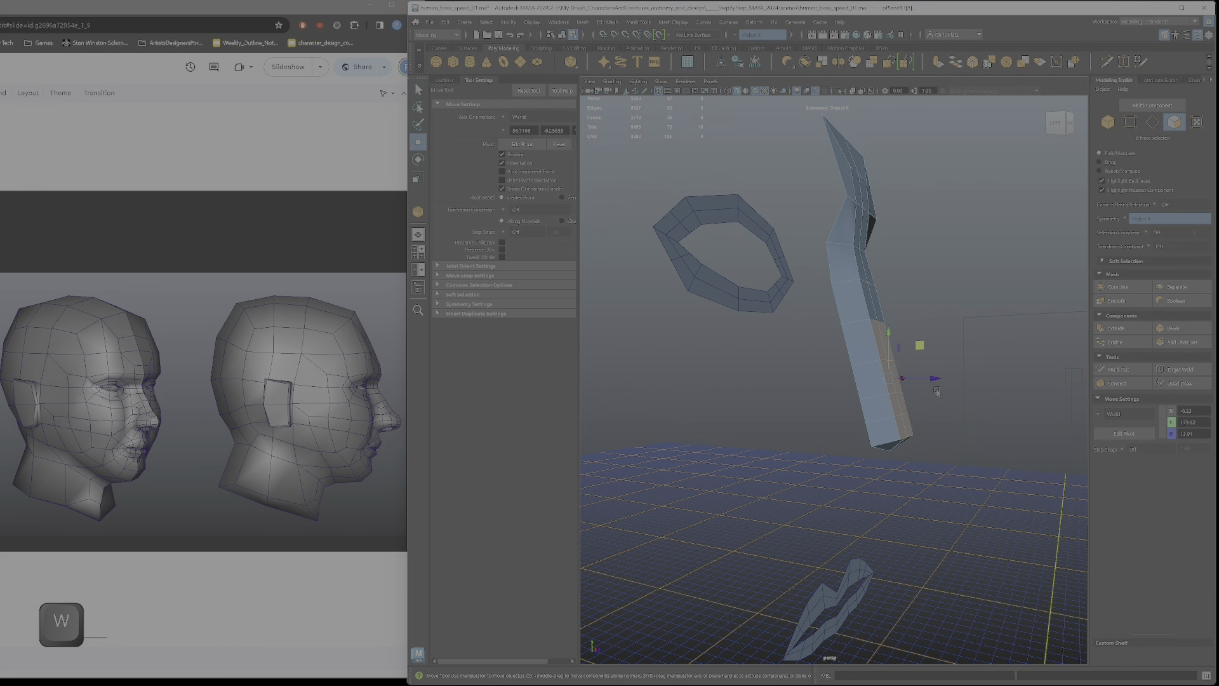
pyautogui.scroll(4, 922, 366)
pyautogui.keyDown('alt'); pyautogui.moveTo(920, 371); pyautogui.dragTo(840, 379, button='middle'); pyautogui.keyUp('alt')
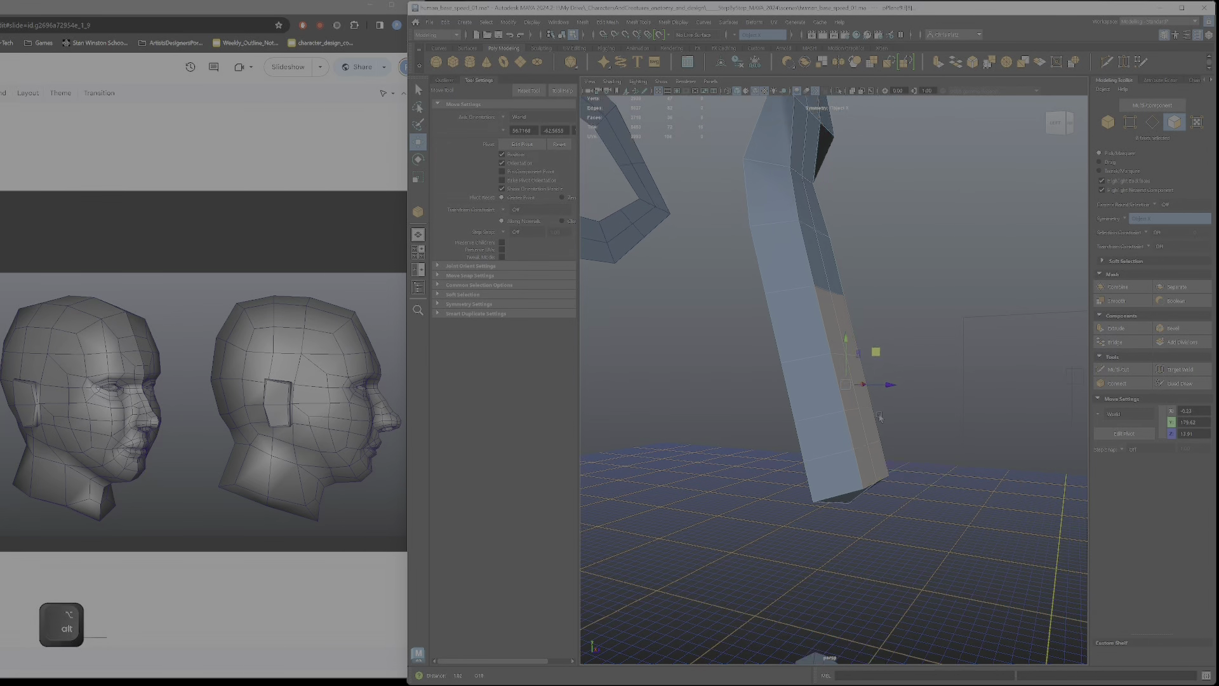
pyautogui.scroll(5, 859, 388)
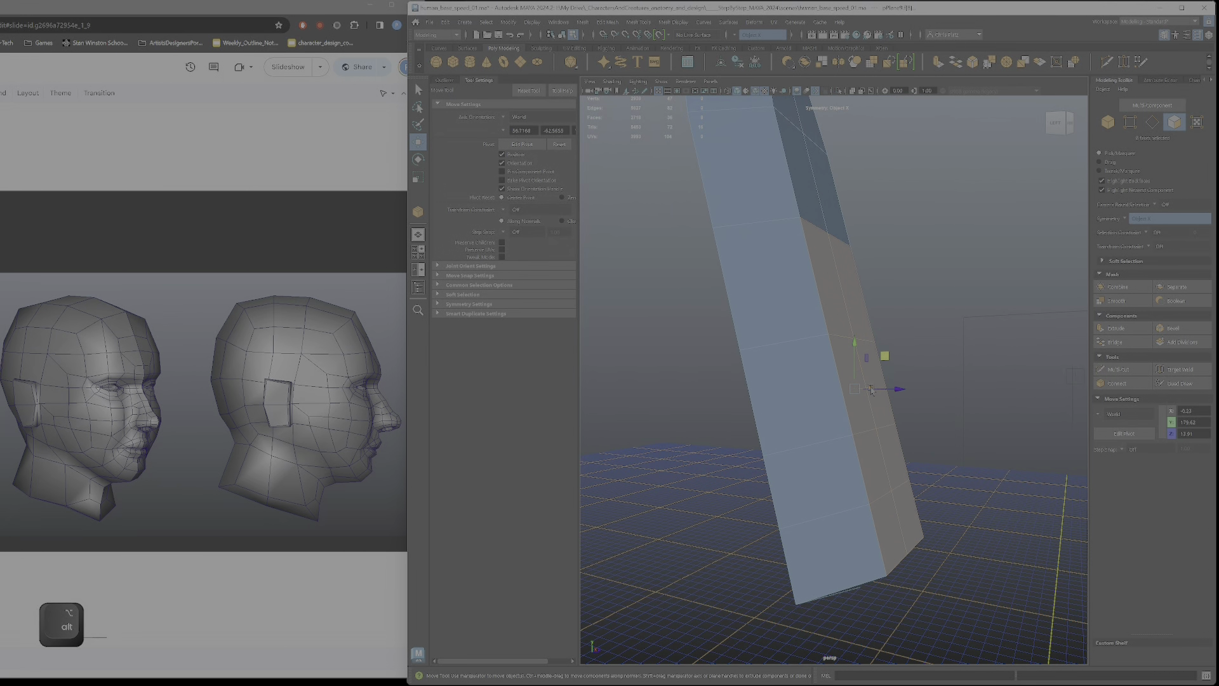
pyautogui.press('d')
pyautogui.click(873, 418)
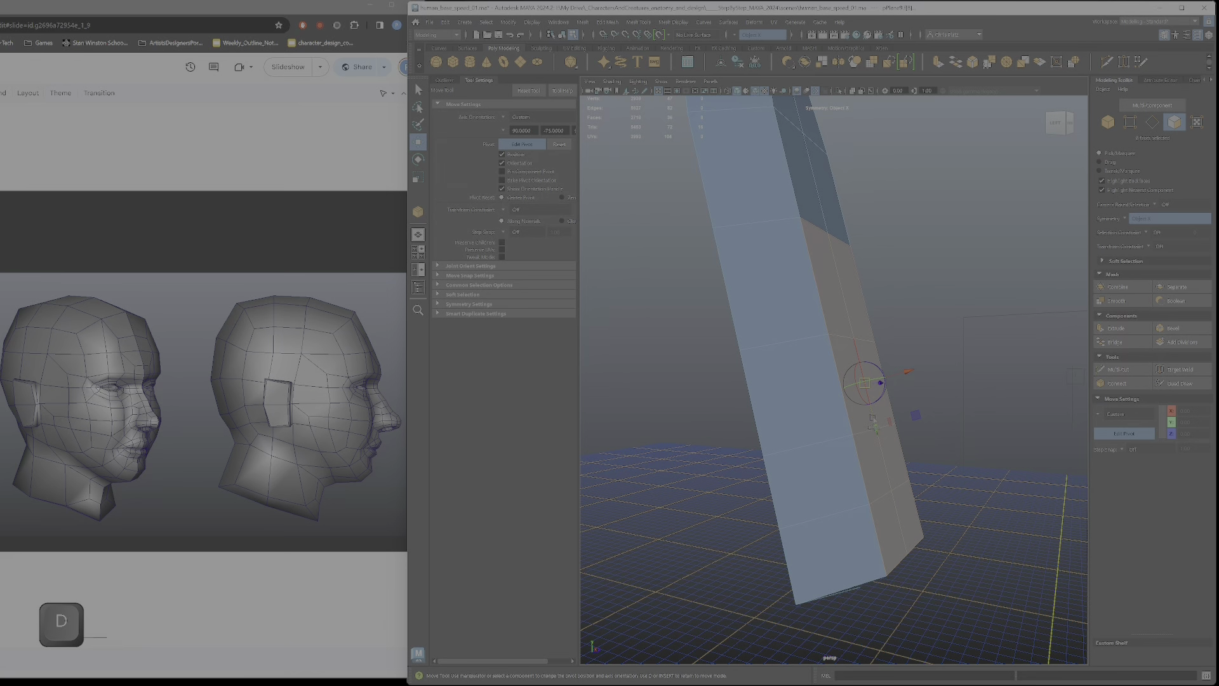
pyautogui.moveTo(896, 376); pyautogui.dragTo(912, 373)
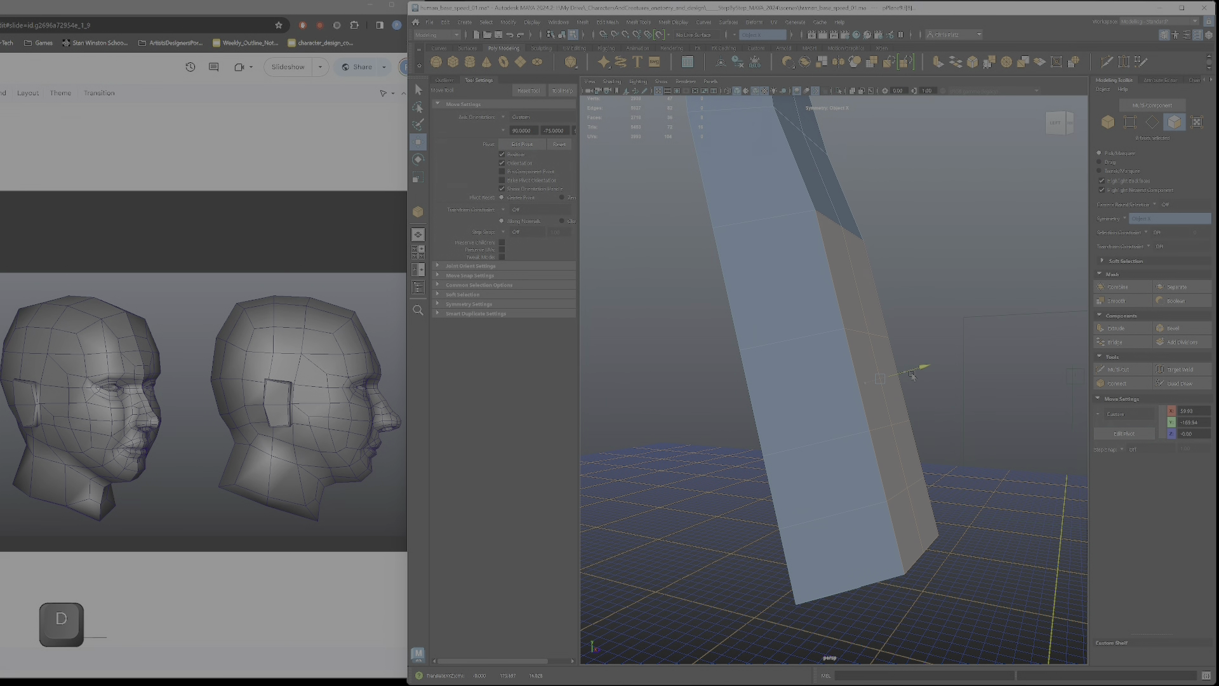
# - Deselect the uppermost row of the selected front faces, realign the pivot, and move the remaining faces farther outward
pyautogui.keyDown('ctrl'); pyautogui.moveTo(879, 249); pyautogui.dragTo(809, 318); pyautogui.keyUp('ctrl')
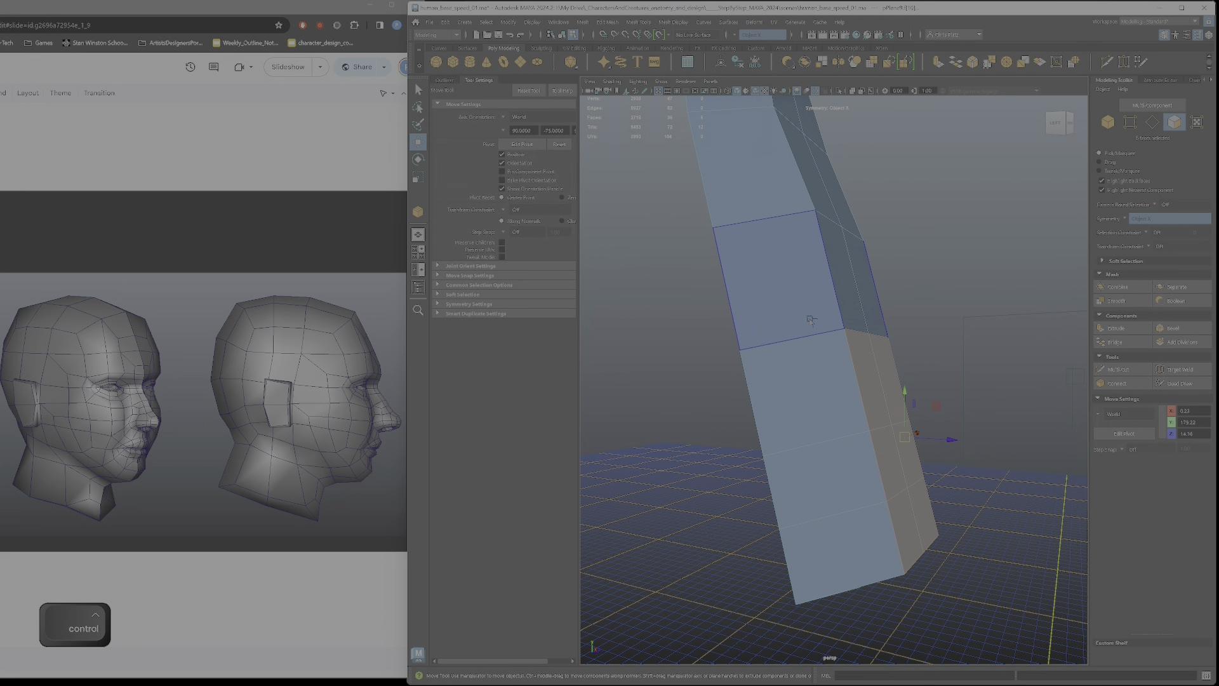
pyautogui.press('d')
pyautogui.click(887, 402)
pyautogui.moveTo(915, 374); pyautogui.dragTo(933, 373)
# - Reduce the selection to the front faces near the nose tip, align the pivot to them, and pull them outward
pyautogui.keyDown('ctrl'); pyautogui.moveTo(914, 316); pyautogui.dragTo(788, 374); pyautogui.keyUp('ctrl')
pyautogui.press('d')
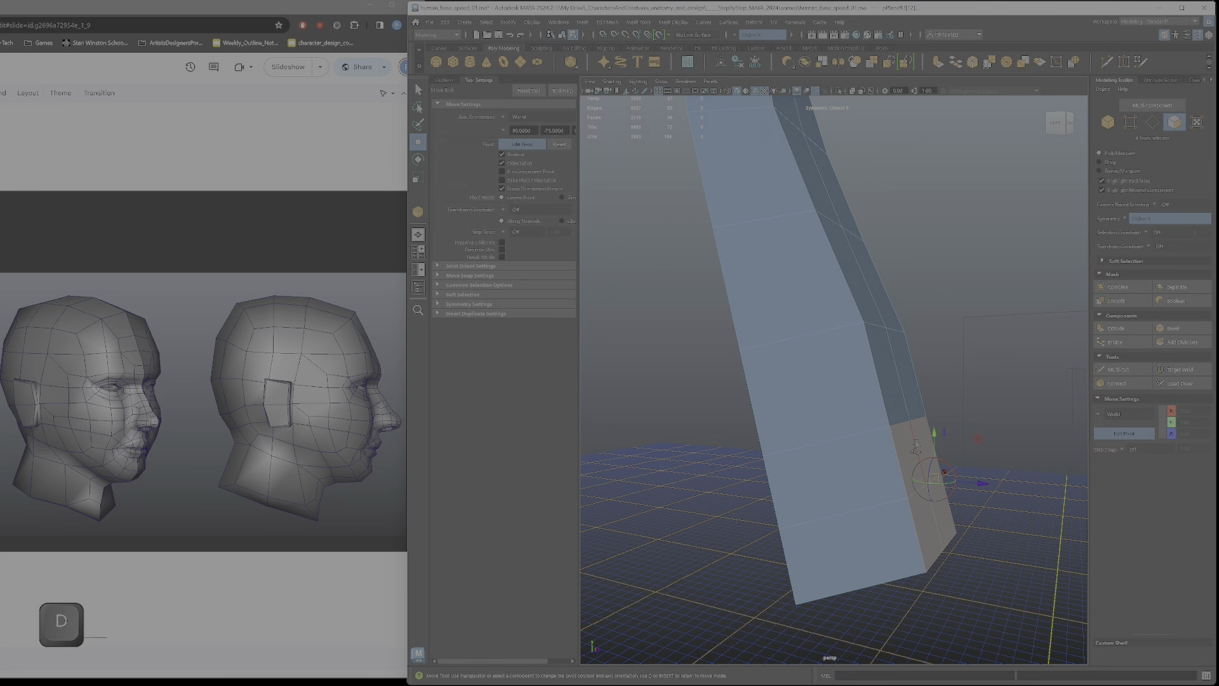
pyautogui.click(915, 442)
pyautogui.press('d')
pyautogui.moveTo(951, 449); pyautogui.dragTo(966, 449)
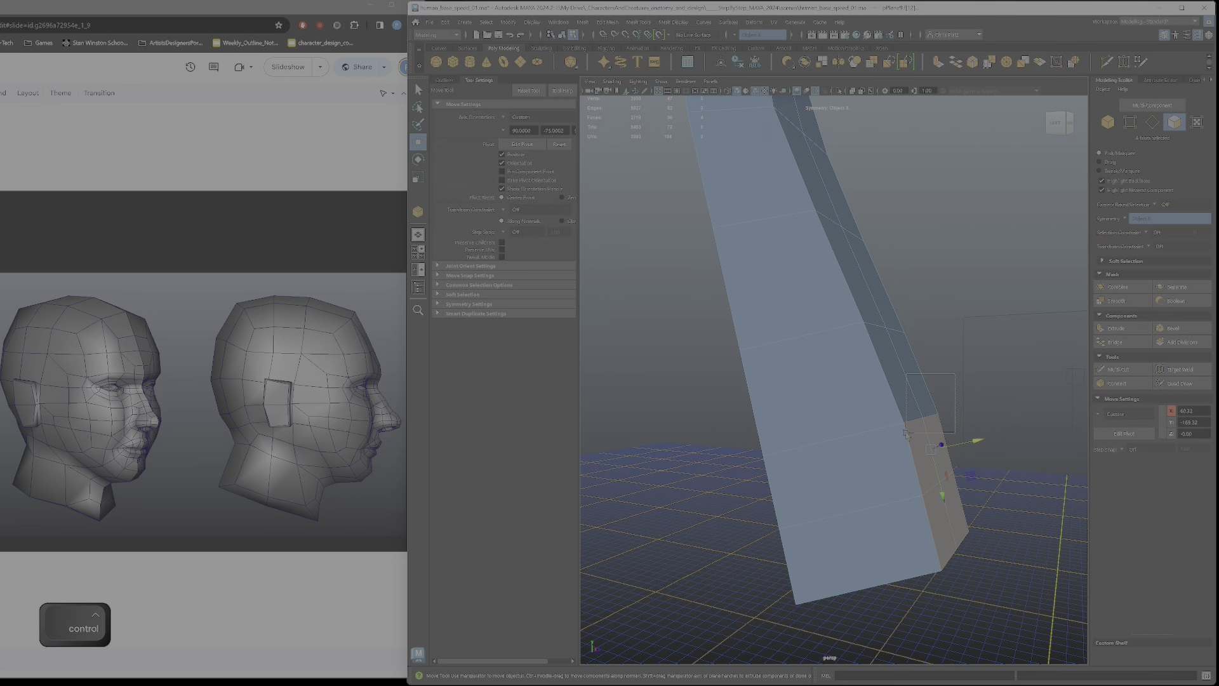
# - Keep only the lowest front faces selected, realign the pivot, and move them to shape the tip of the nose
pyautogui.keyDown('ctrl'); pyautogui.click(938, 457); pyautogui.keyUp('ctrl')
pyautogui.press('d')
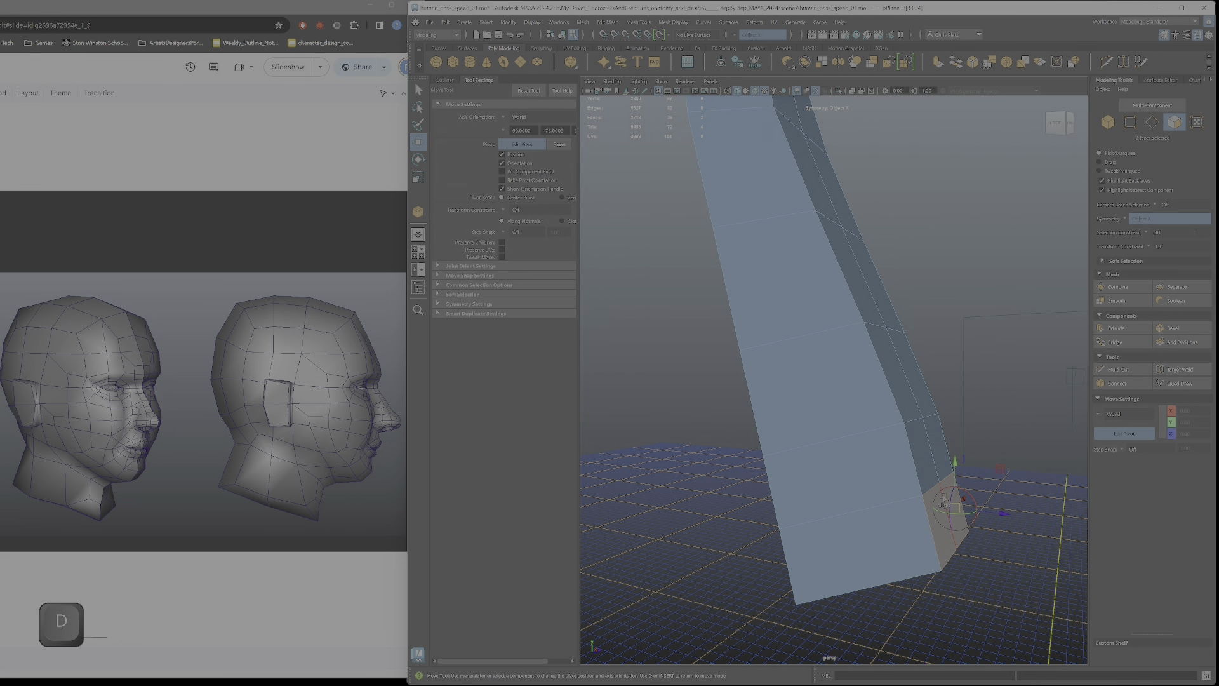
pyautogui.press('d')
pyautogui.moveTo(942, 491); pyautogui.dragTo(966, 476)
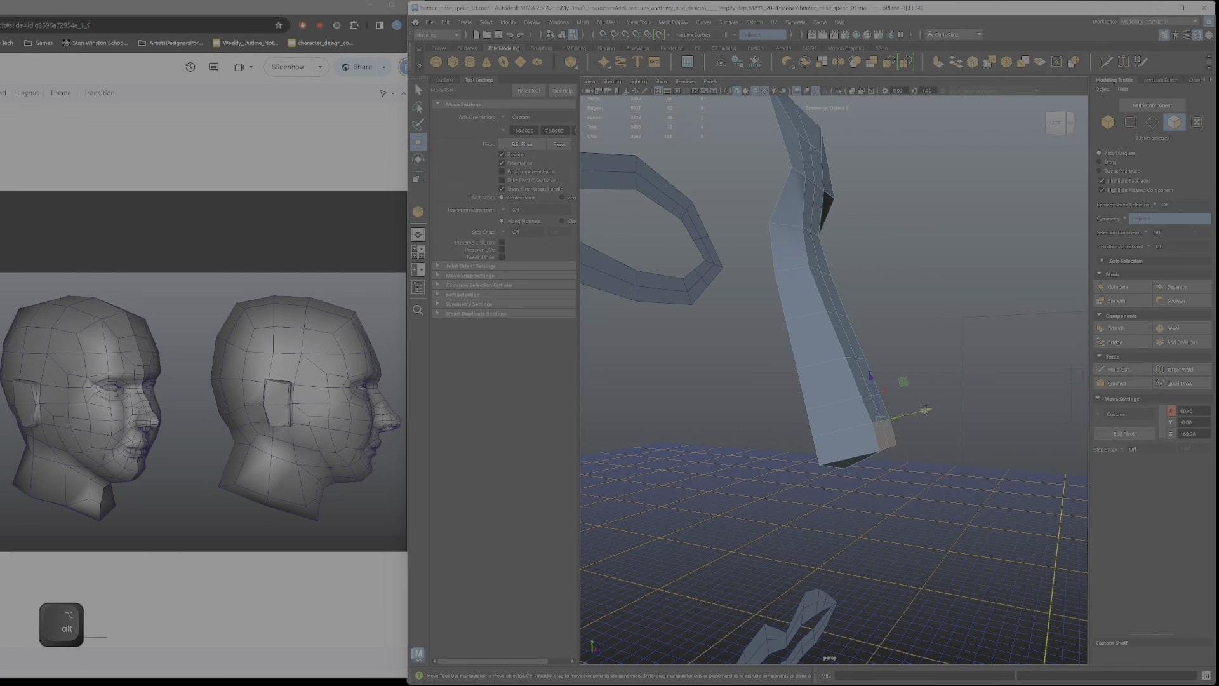
# - Switch to edge editing and add an edge across the front of the nose partway down with Connect
pyautogui.keyDown('alt'); pyautogui.moveTo(925, 410); pyautogui.dragTo(833, 365); pyautogui.keyUp('alt')
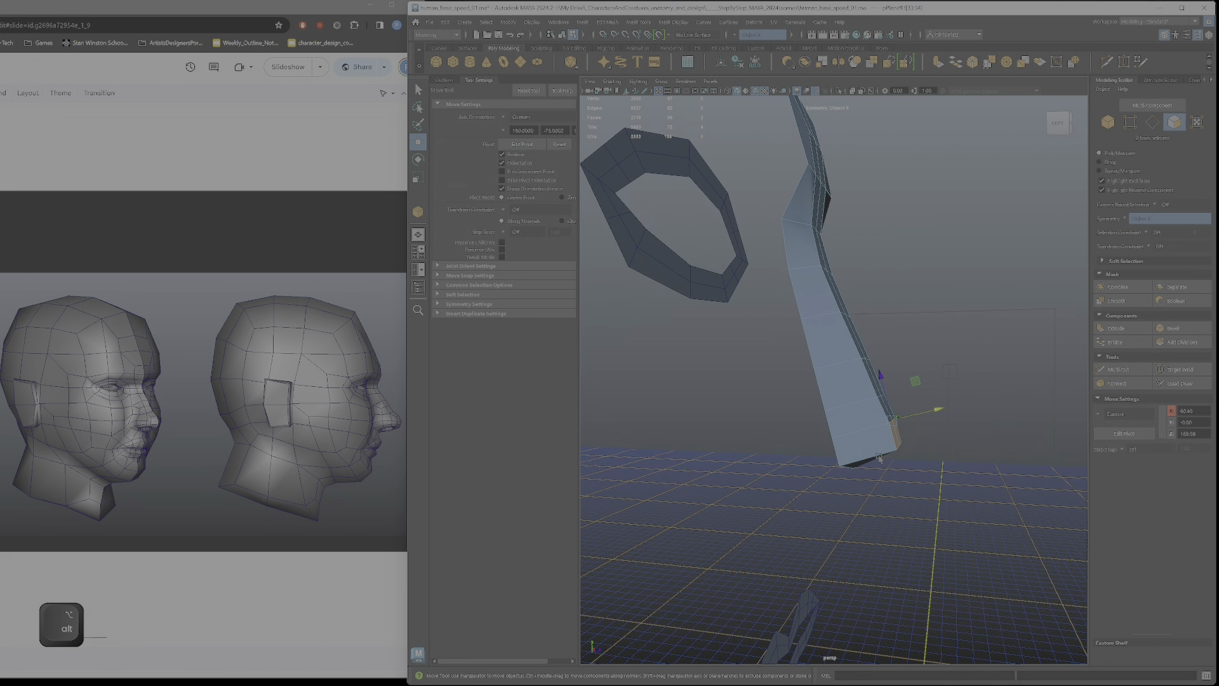
pyautogui.keyDown('alt'); pyautogui.moveTo(858, 394); pyautogui.dragTo(774, 386, button='right'); pyautogui.keyUp('alt')
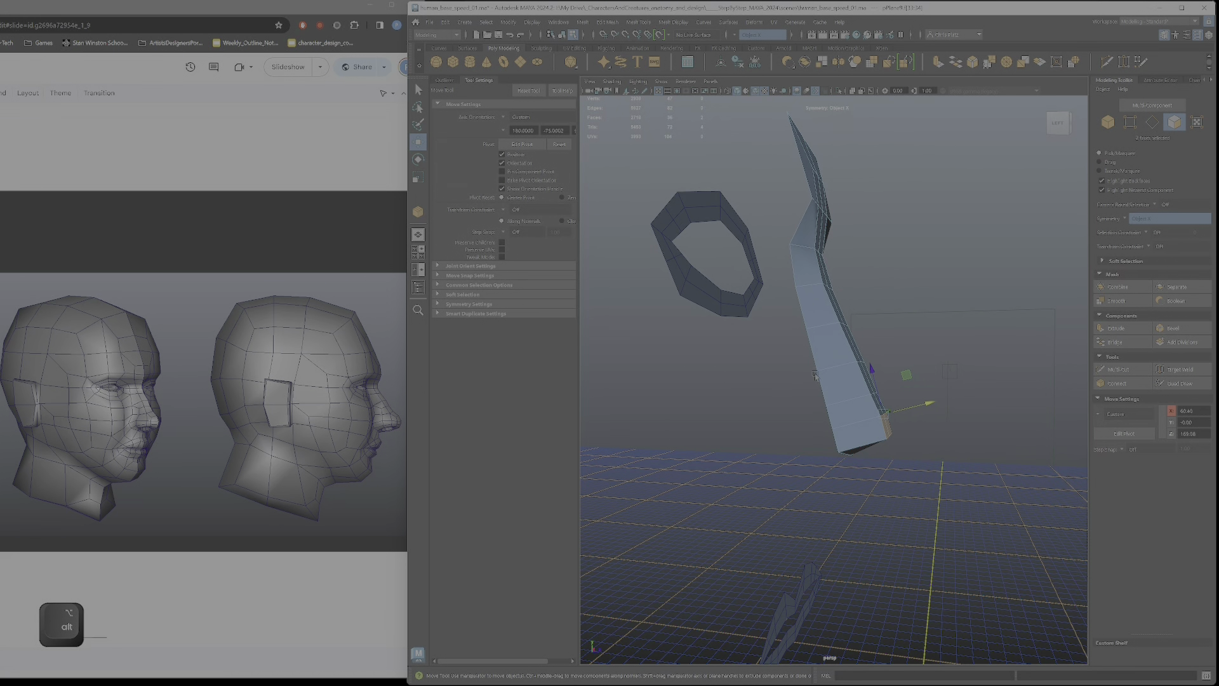
pyautogui.keyDown('alt'); pyautogui.moveTo(815, 376); pyautogui.dragTo(854, 363, button='right'); pyautogui.keyUp('alt')
pyautogui.keyDown('alt'); pyautogui.moveTo(850, 362); pyautogui.dragTo(837, 402, button='middle'); pyautogui.keyUp('alt')
pyautogui.keyDown('alt'); pyautogui.moveTo(816, 378); pyautogui.dragTo(854, 357, button='right'); pyautogui.keyUp('alt')
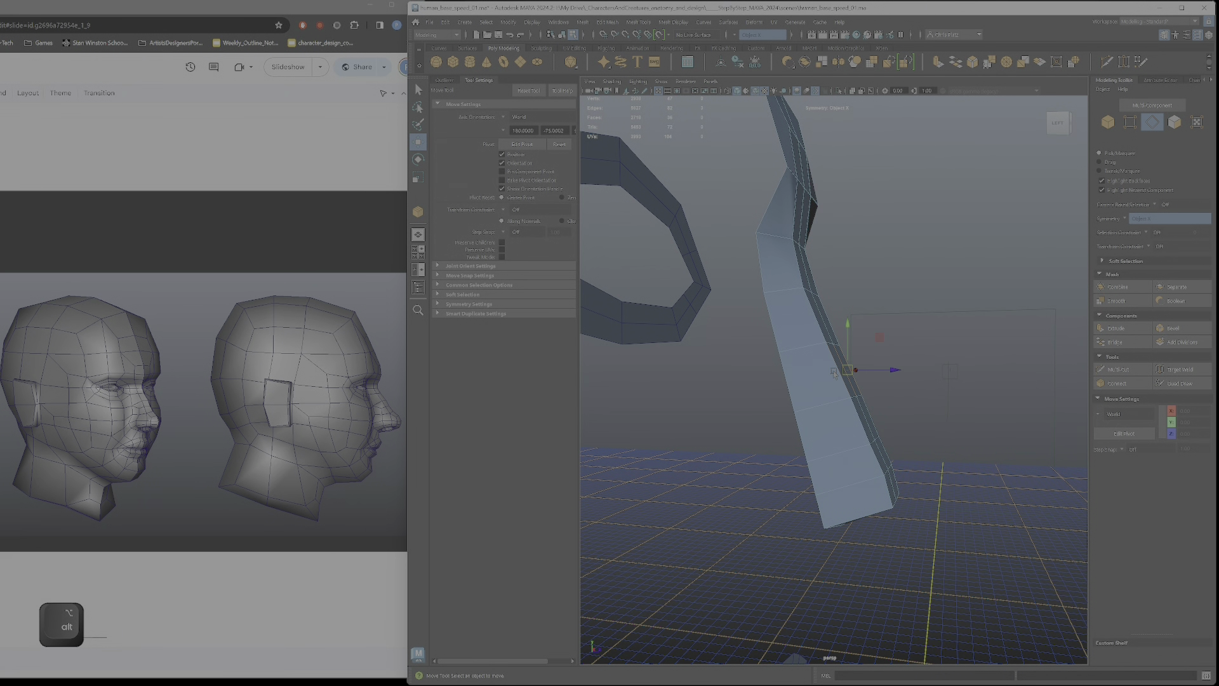
pyautogui.click(834, 373)
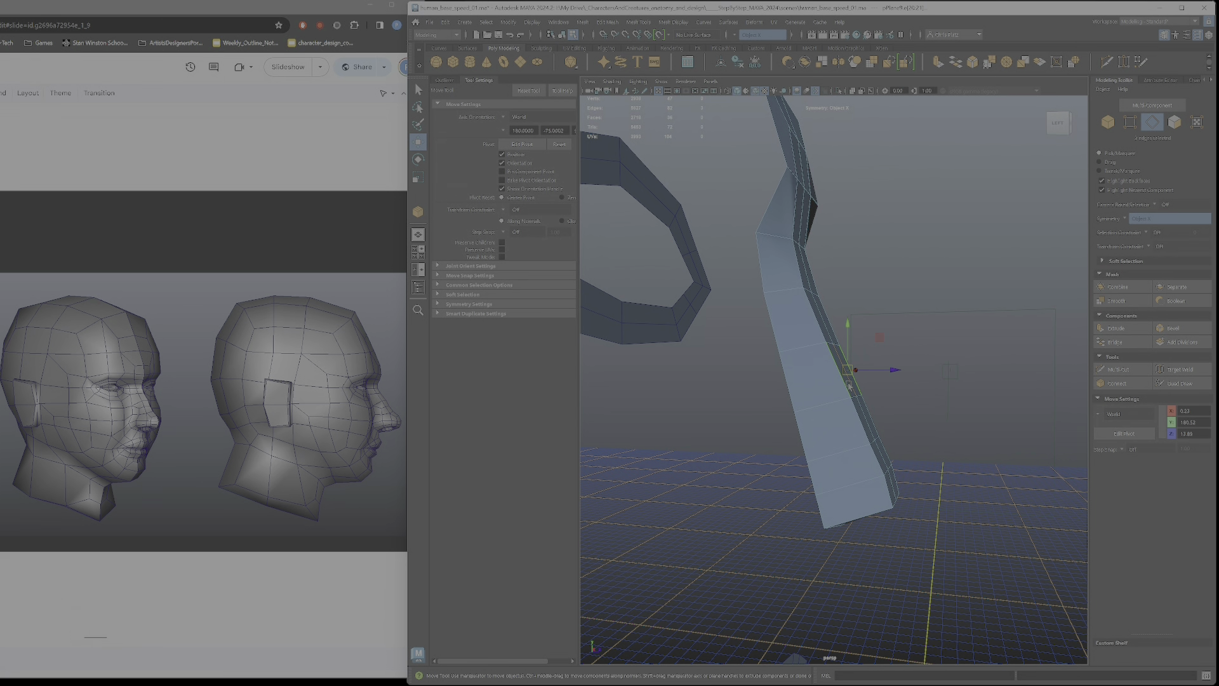
pyautogui.click(1119, 382)
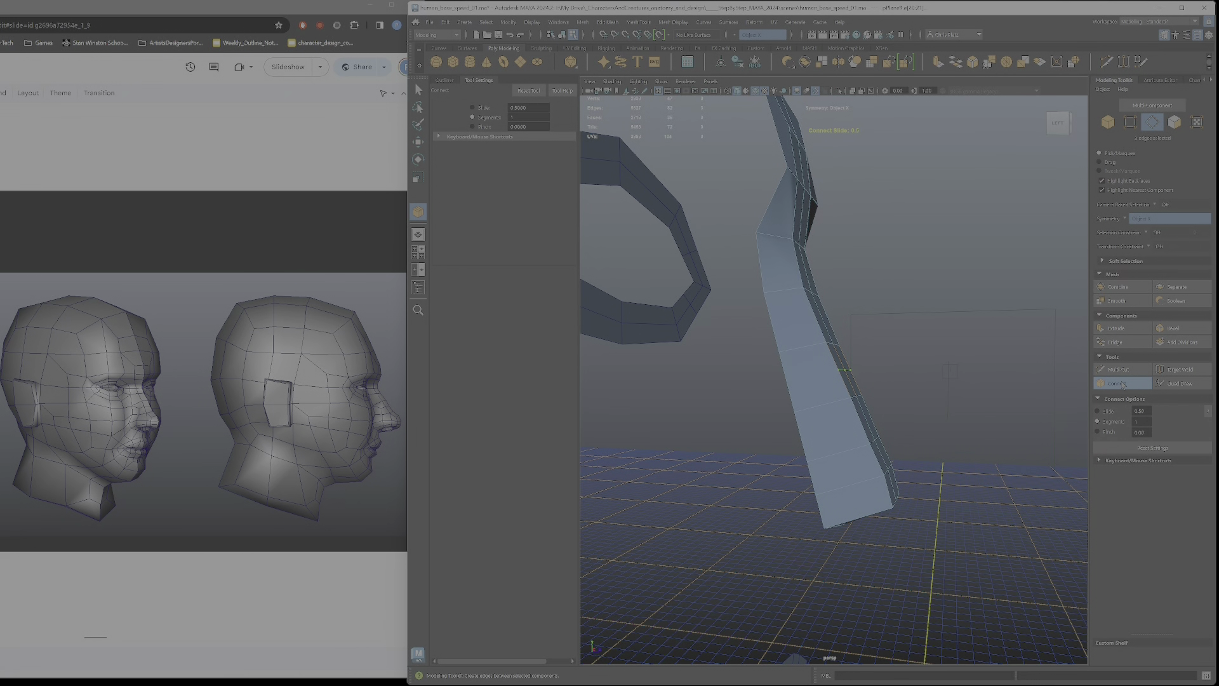
pyautogui.press('Return')
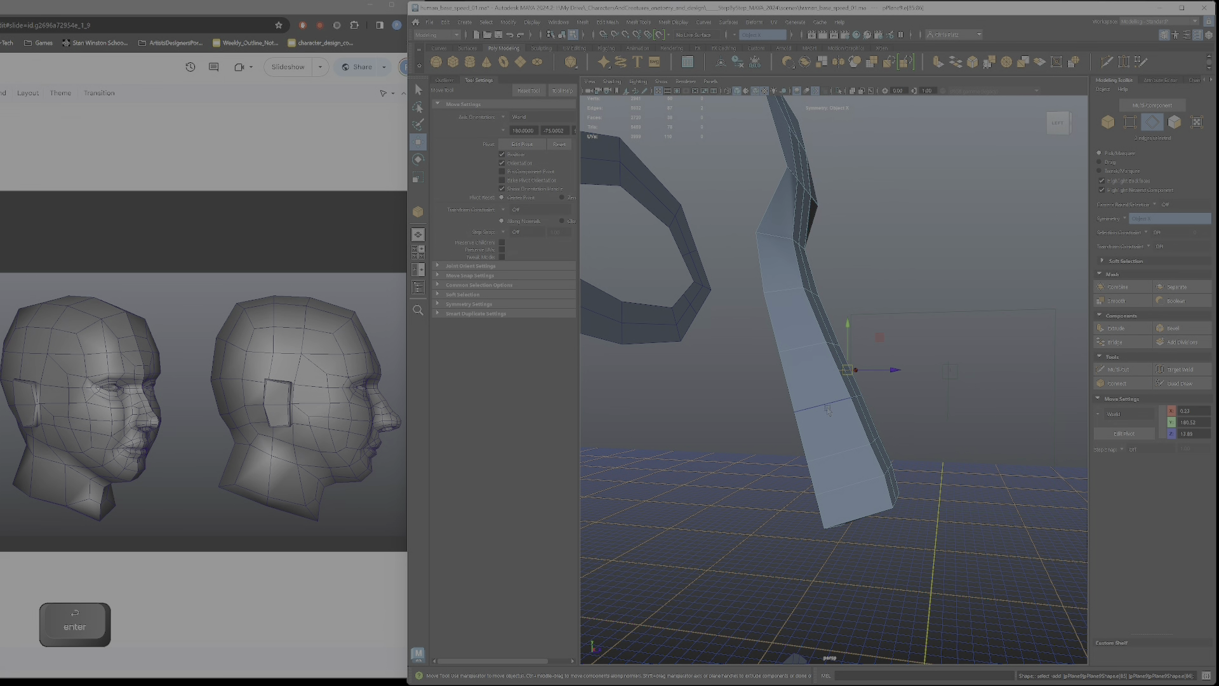
# - Select the crosswise edges on the lower side of the nose and add an edge down the side through them with Connect
pyautogui.keyDown('ctrl'); pyautogui.keyDown('shift'); pyautogui.click(865, 510); pyautogui.keyUp('shift'); pyautogui.keyUp('ctrl')
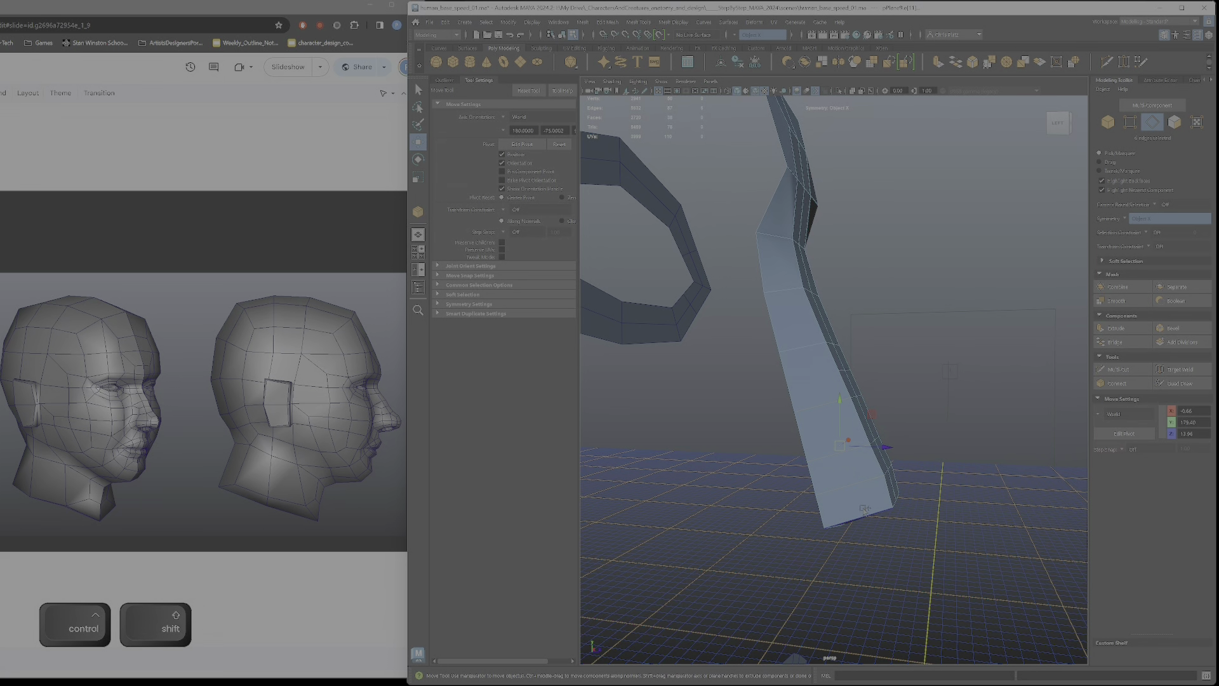
pyautogui.click(1140, 385)
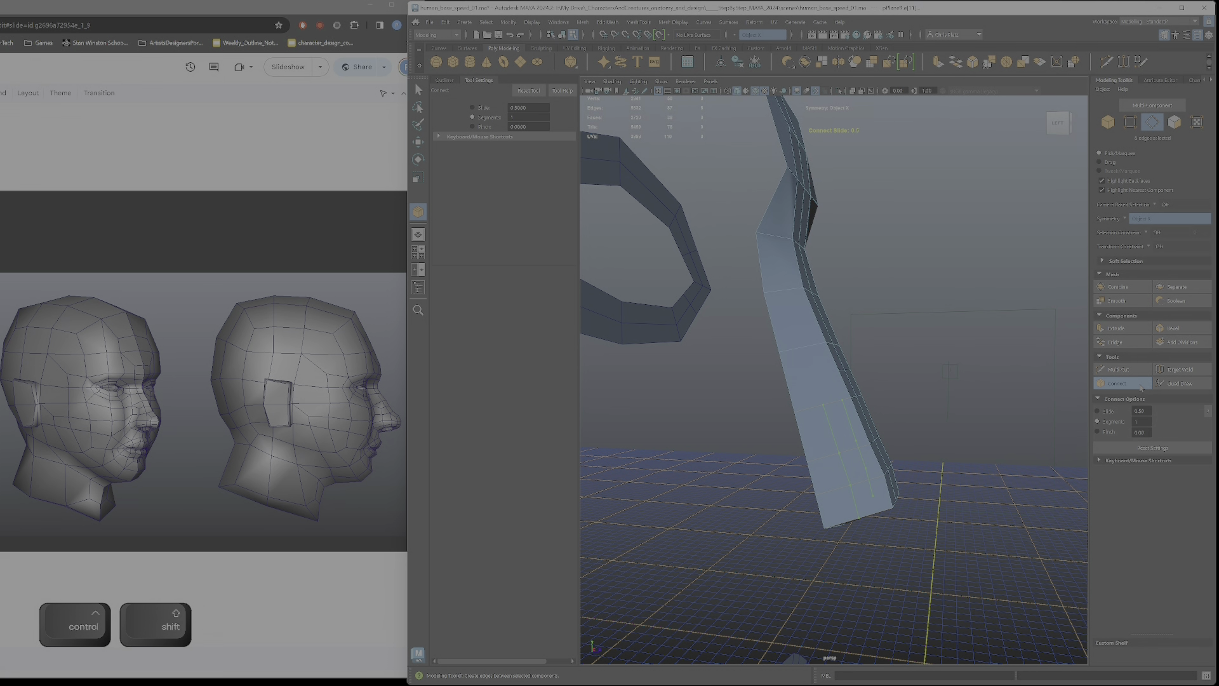
pyautogui.press('Return')
pyautogui.keyDown('alt'); pyautogui.moveTo(870, 417); pyautogui.dragTo(839, 346, button='right'); pyautogui.keyUp('alt')
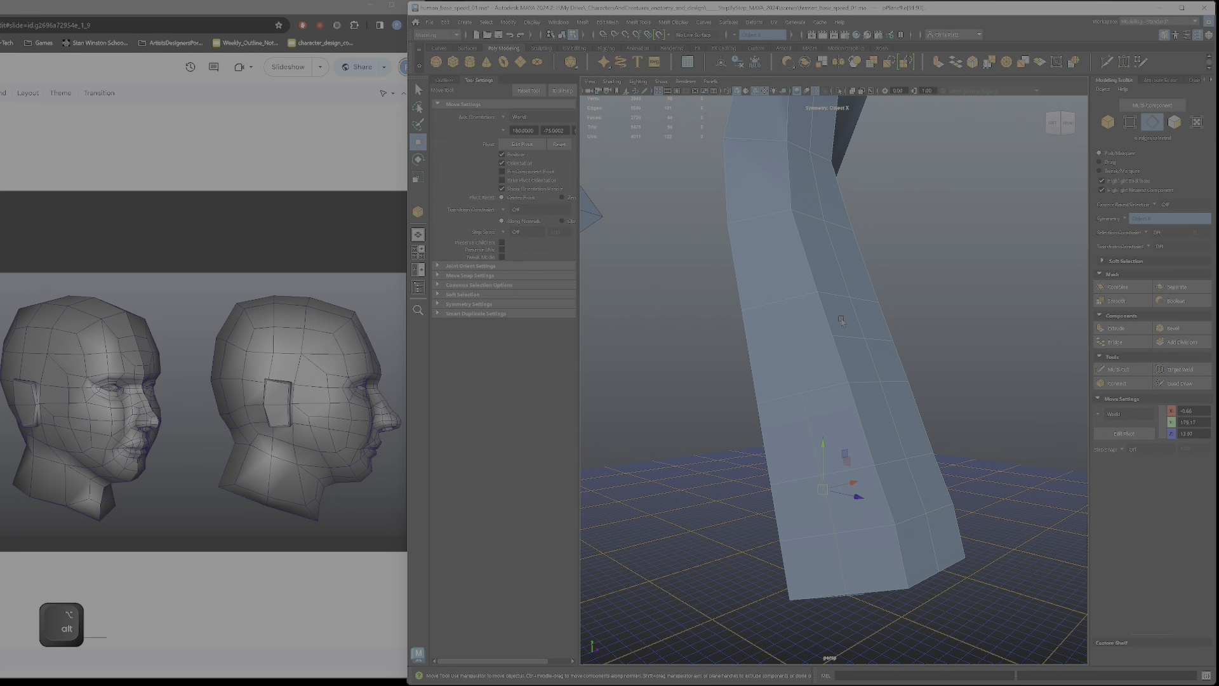
# - Switch to vertex editing and use Multi-Cut to link the new side edge to the neighbouring vertices along the bridge and back border
pyautogui.moveTo(802, 349); pyautogui.dragTo(831, 338, button='right')
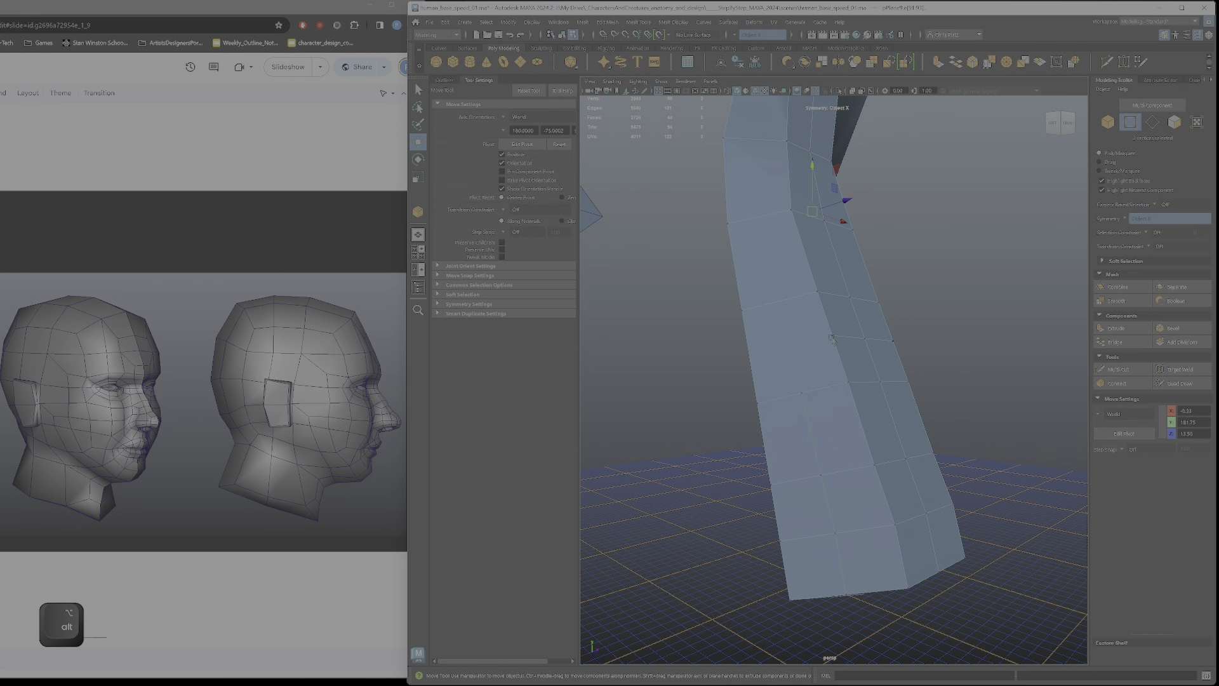
pyautogui.click(1118, 369)
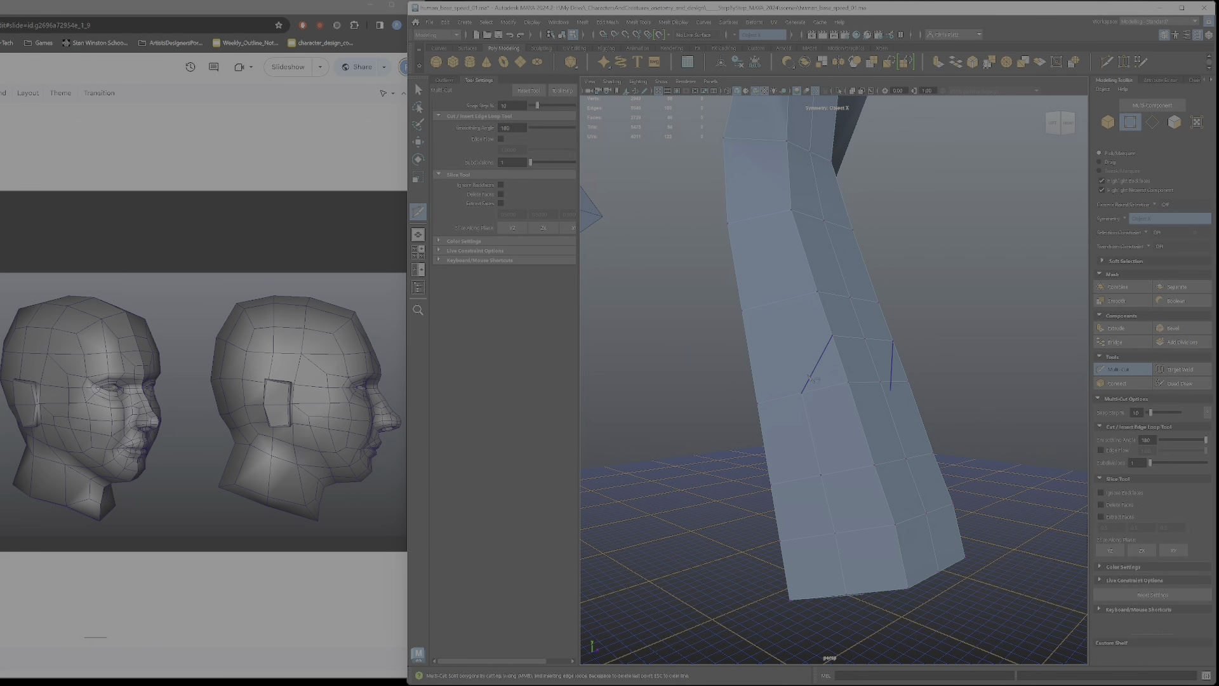
pyautogui.press('Return')
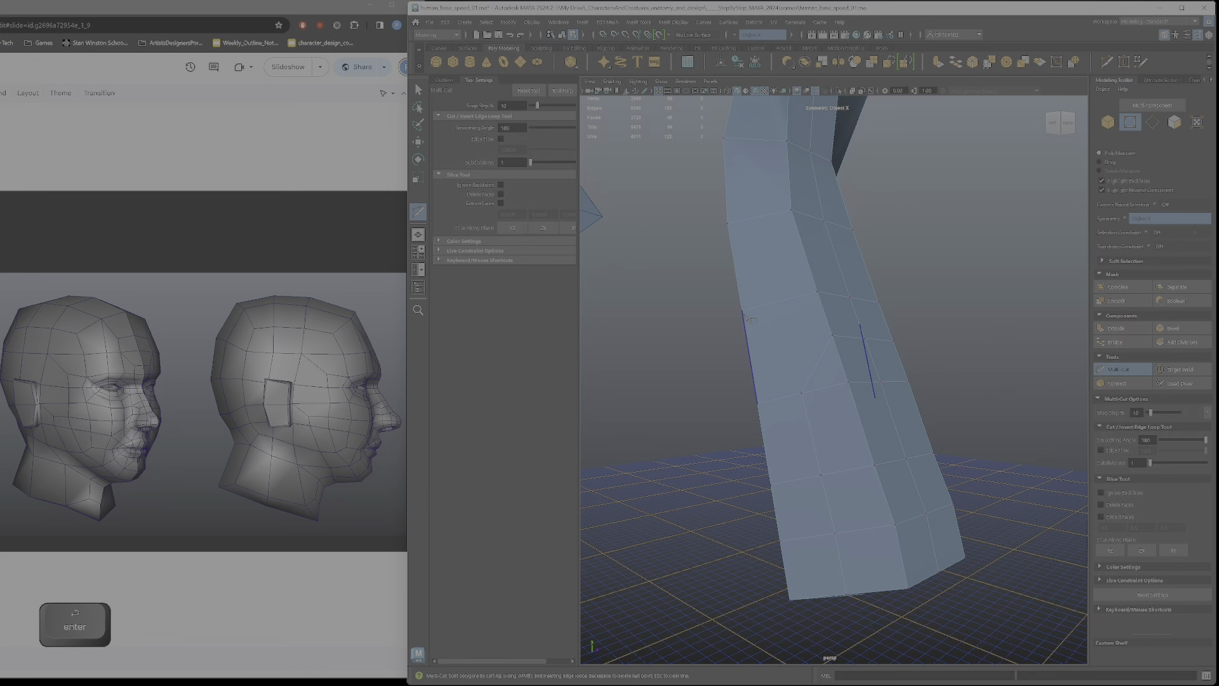
pyautogui.keyDown('shift'); pyautogui.click(821, 369); pyautogui.keyUp('shift')
pyautogui.press('Return')
# - Align the pivot to the surface at the new junction vertex on the nose's side and adjust the vertex's position
pyautogui.moveTo(819, 374); pyautogui.dragTo(828, 364, button='right')
pyautogui.press('w')
pyautogui.scroll(2, 809, 358)
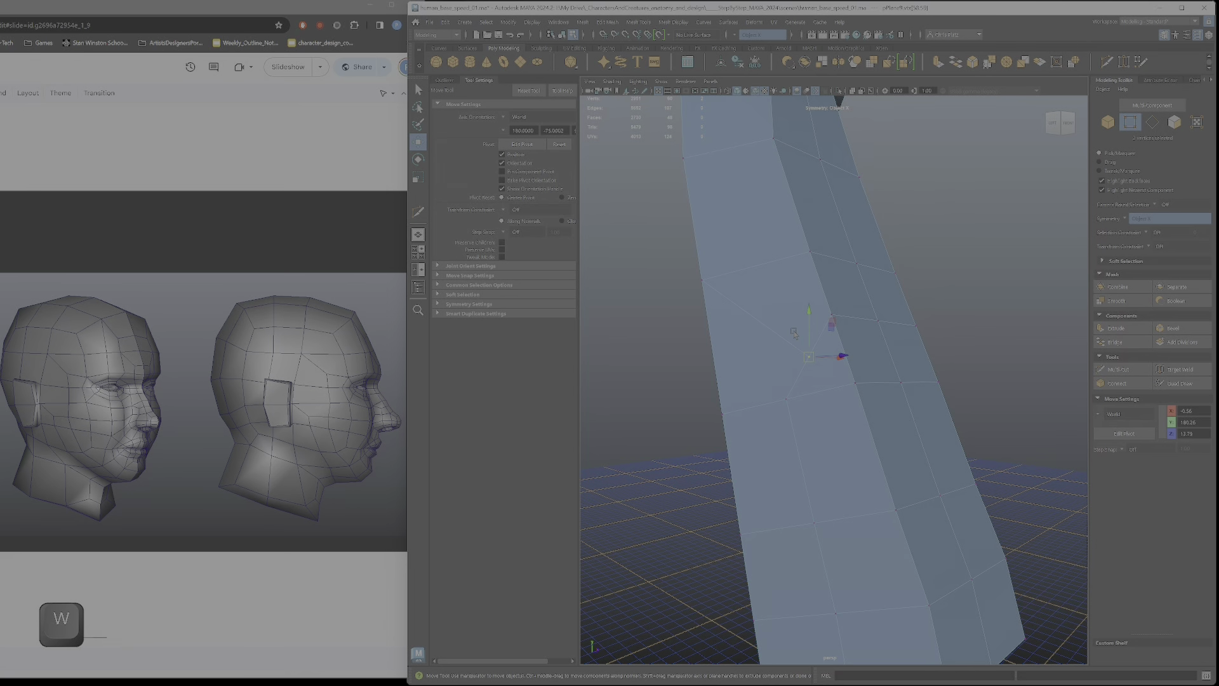
pyautogui.press('d')
pyautogui.click(783, 339)
pyautogui.press('d')
pyautogui.click(809, 357)
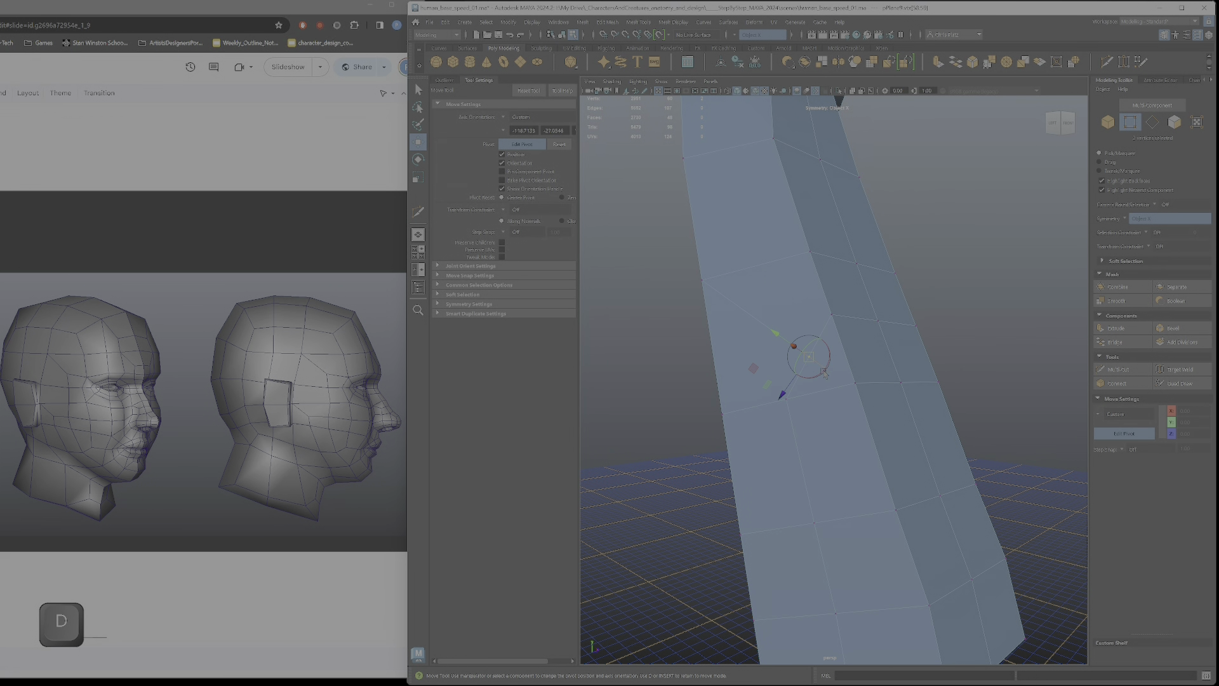
pyautogui.keyDown('alt'); pyautogui.moveTo(849, 402); pyautogui.dragTo(807, 420); pyautogui.keyUp('alt')
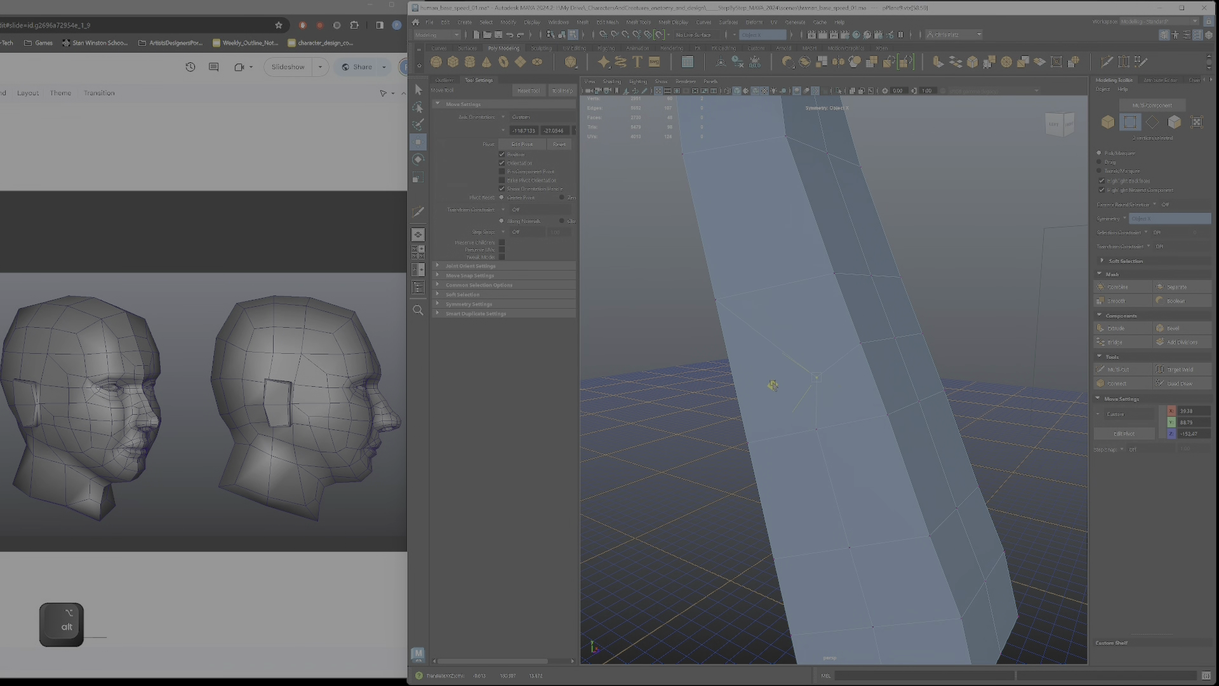
pyautogui.keyDown('alt'); pyautogui.moveTo(761, 381); pyautogui.dragTo(841, 425); pyautogui.keyUp('alt')
pyautogui.hotkey('ctrl', 'z')
pyautogui.hotkey('ctrl', 'z')
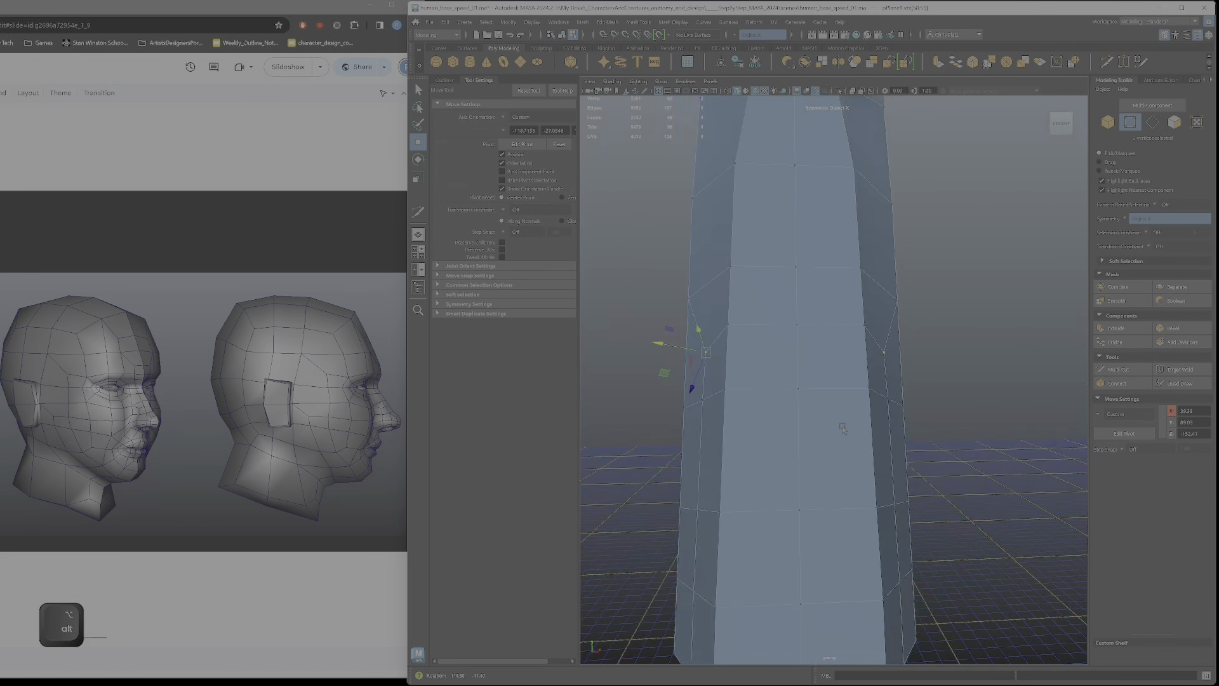
# - Reset the Move axis orientation to World and extend the side edge across the underside of the nose with Multi-Cut
pyautogui.keyDown('alt'); pyautogui.moveTo(841, 425); pyautogui.dragTo(814, 420, button='right'); pyautogui.keyUp('alt')
pyautogui.keyDown('alt'); pyautogui.moveTo(814, 419); pyautogui.dragTo(787, 285); pyautogui.keyUp('alt')
pyautogui.keyDown('alt'); pyautogui.moveTo(788, 286); pyautogui.dragTo(825, 358, button='right'); pyautogui.keyUp('alt')
pyautogui.keyDown('alt'); pyautogui.moveTo(825, 358); pyautogui.dragTo(889, 355); pyautogui.keyUp('alt')
pyautogui.keyDown('alt'); pyautogui.moveTo(889, 355); pyautogui.dragTo(954, 352, button='right'); pyautogui.keyUp('alt')
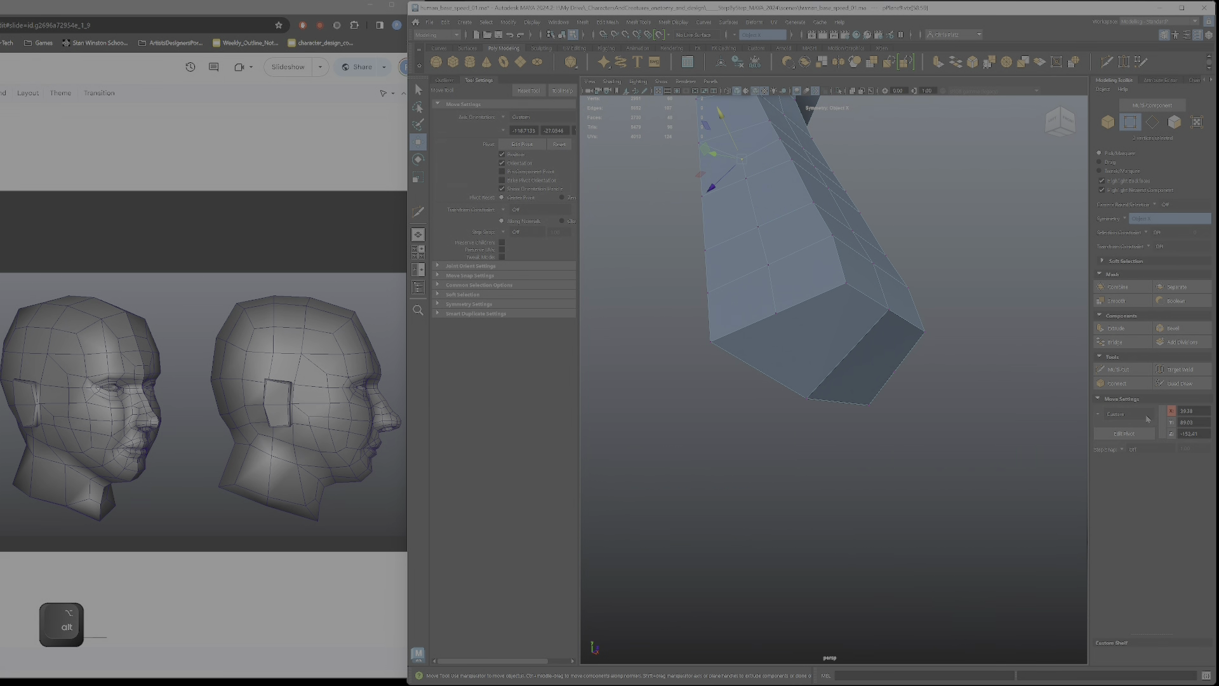
pyautogui.click(954, 352)
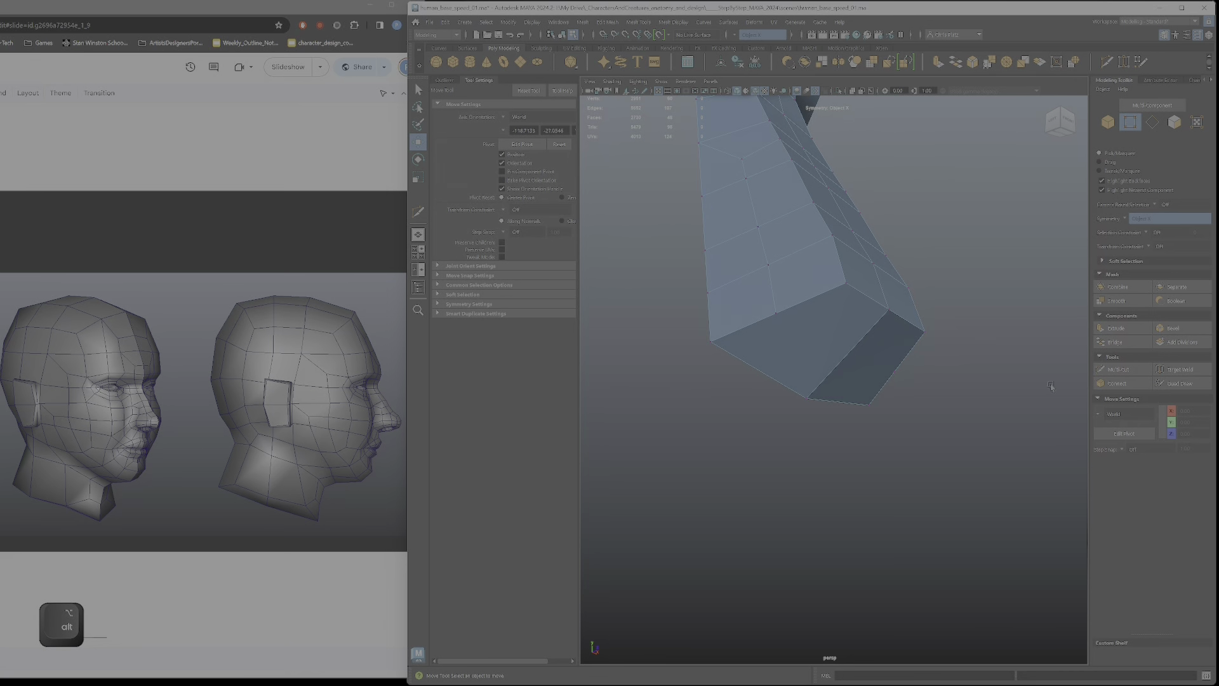
pyautogui.click(1112, 369)
pyautogui.click(777, 314)
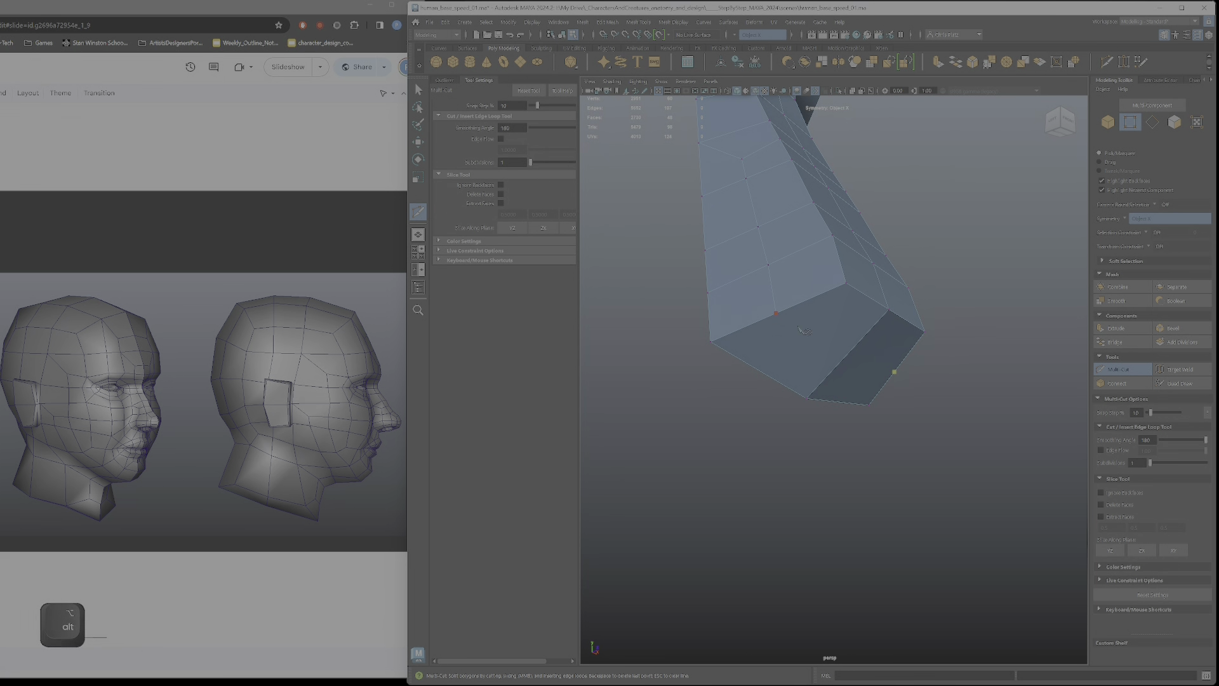
pyautogui.click(846, 357)
pyautogui.press('Return')
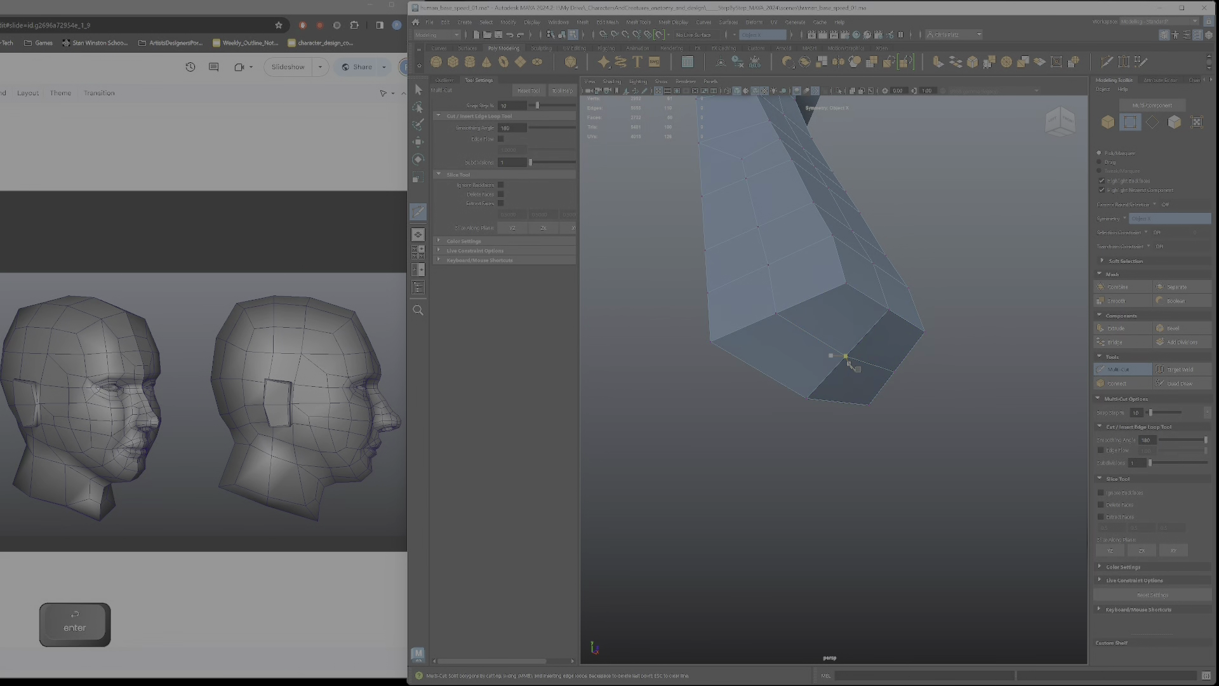
# - Switch to face editing, select the lowest front faces of the nose, and pull them forward to form a projecting tip
pyautogui.moveTo(846, 358)
pyautogui.keyDown('alt'); pyautogui.mouseDown()
pyautogui.moveTo(845, 386)
pyautogui.moveTo(843, 329)
pyautogui.moveTo(850, 357)
pyautogui.mouseUp(); pyautogui.keyUp('alt')
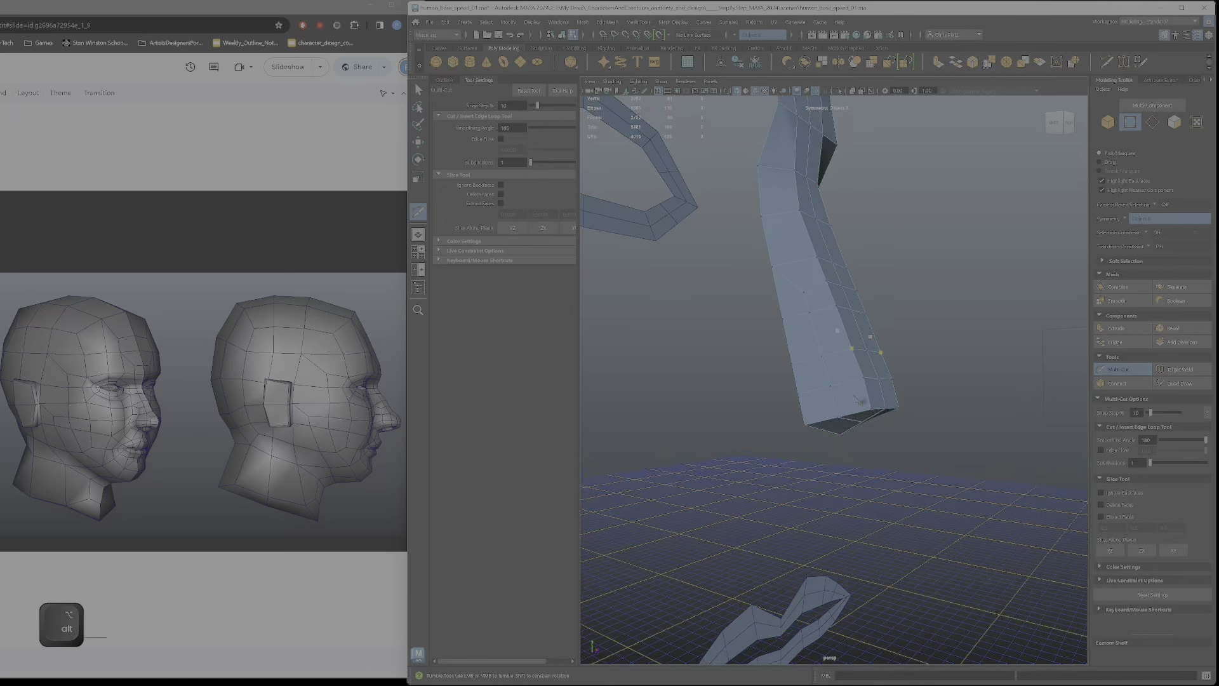
pyautogui.keyDown('alt'); pyautogui.moveTo(850, 357); pyautogui.dragTo(856, 366, button='right'); pyautogui.keyUp('alt')
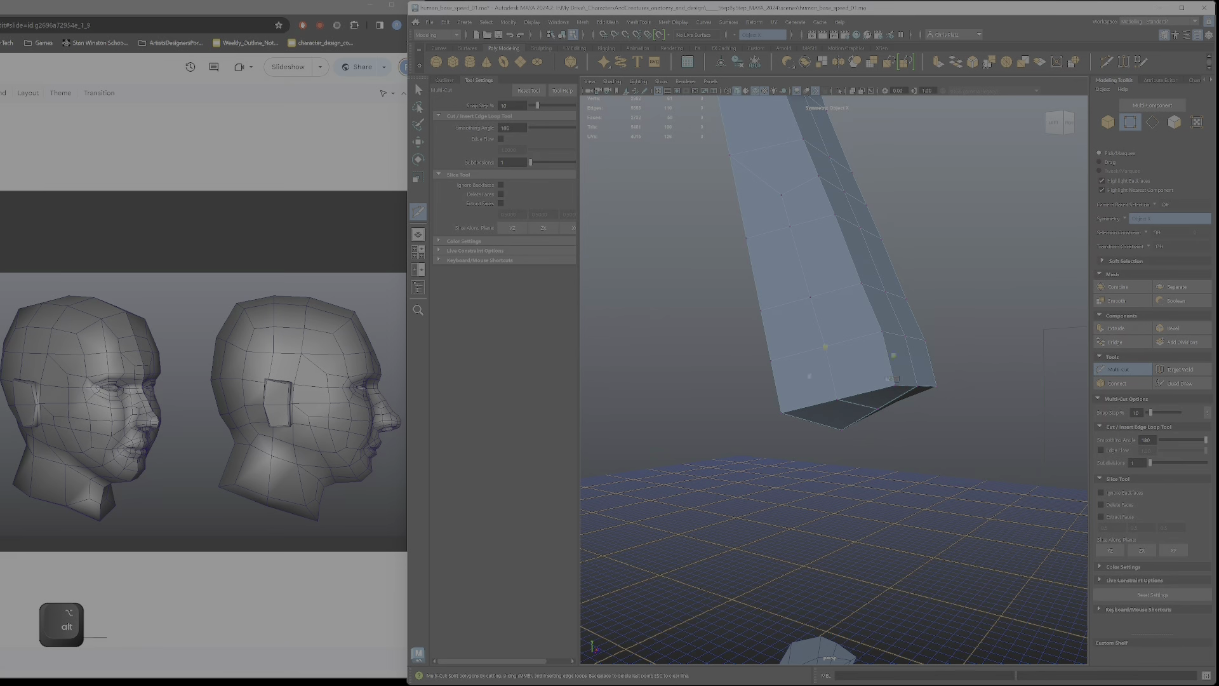
pyautogui.moveTo(847, 389)
pyautogui.keyDown('alt'); pyautogui.mouseDown()
pyautogui.moveTo(849, 412)
pyautogui.moveTo(863, 390)
pyautogui.mouseUp(); pyautogui.keyUp('alt')
pyautogui.moveTo(869, 388); pyautogui.dragTo(867, 414, button='right')
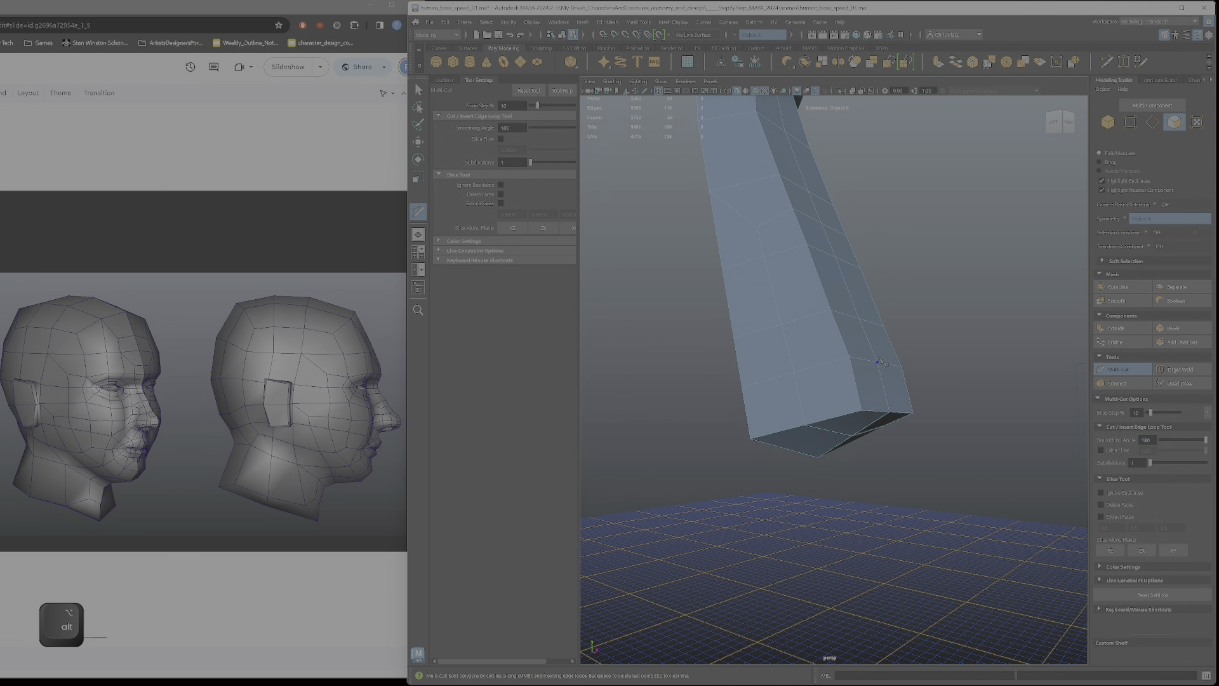
pyautogui.press('q')
pyautogui.click(882, 347)
pyautogui.keyDown('shift'); pyautogui.click(889, 394); pyautogui.keyUp('shift')
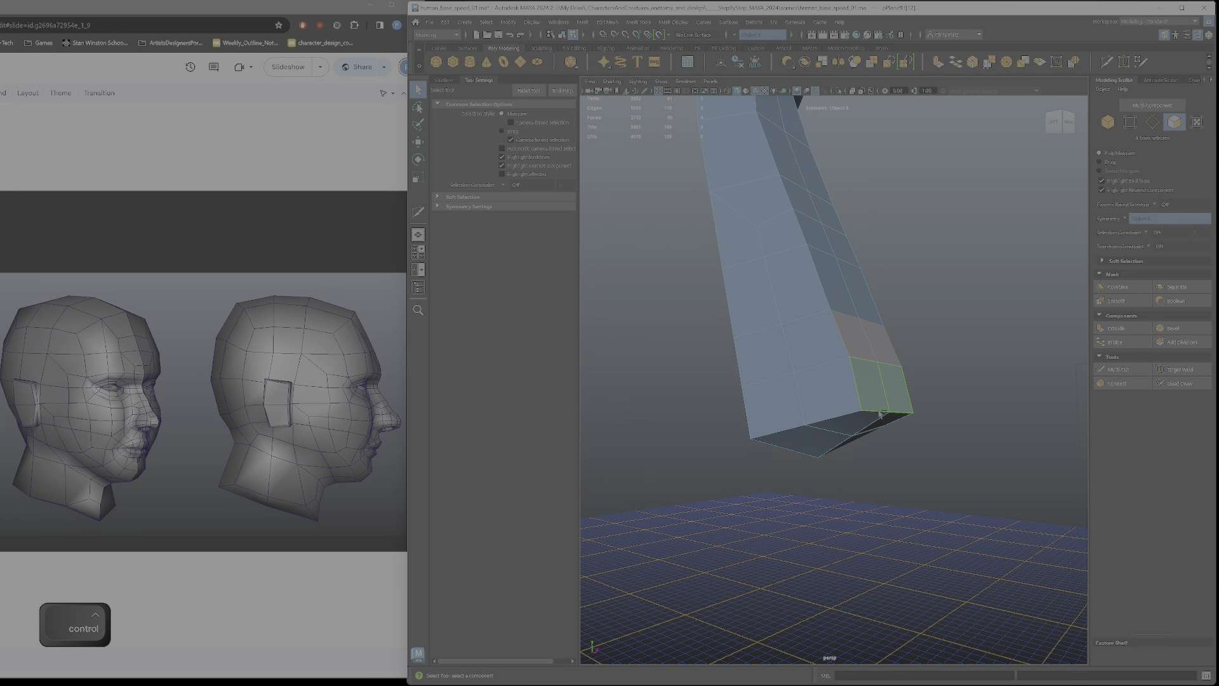
pyautogui.moveTo(882, 438)
pyautogui.keyDown('alt'); pyautogui.mouseDown()
pyautogui.moveTo(908, 444)
pyautogui.moveTo(892, 445)
pyautogui.mouseUp(); pyautogui.keyUp('alt')
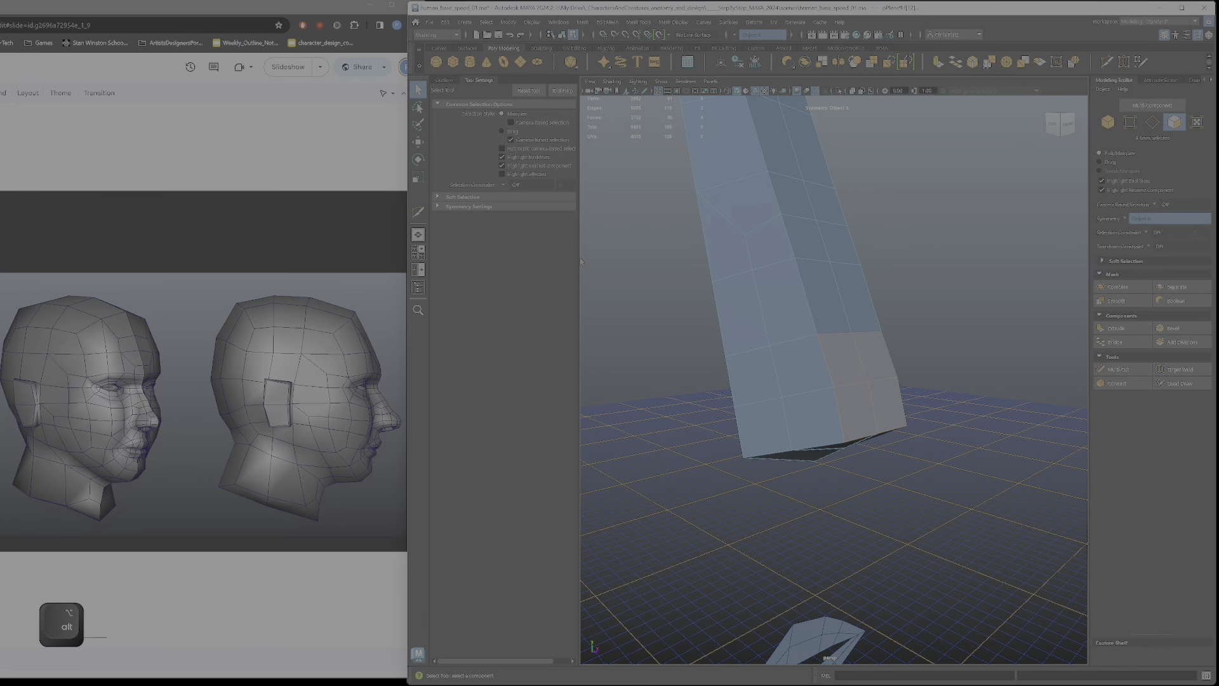
pyautogui.click(866, 413)
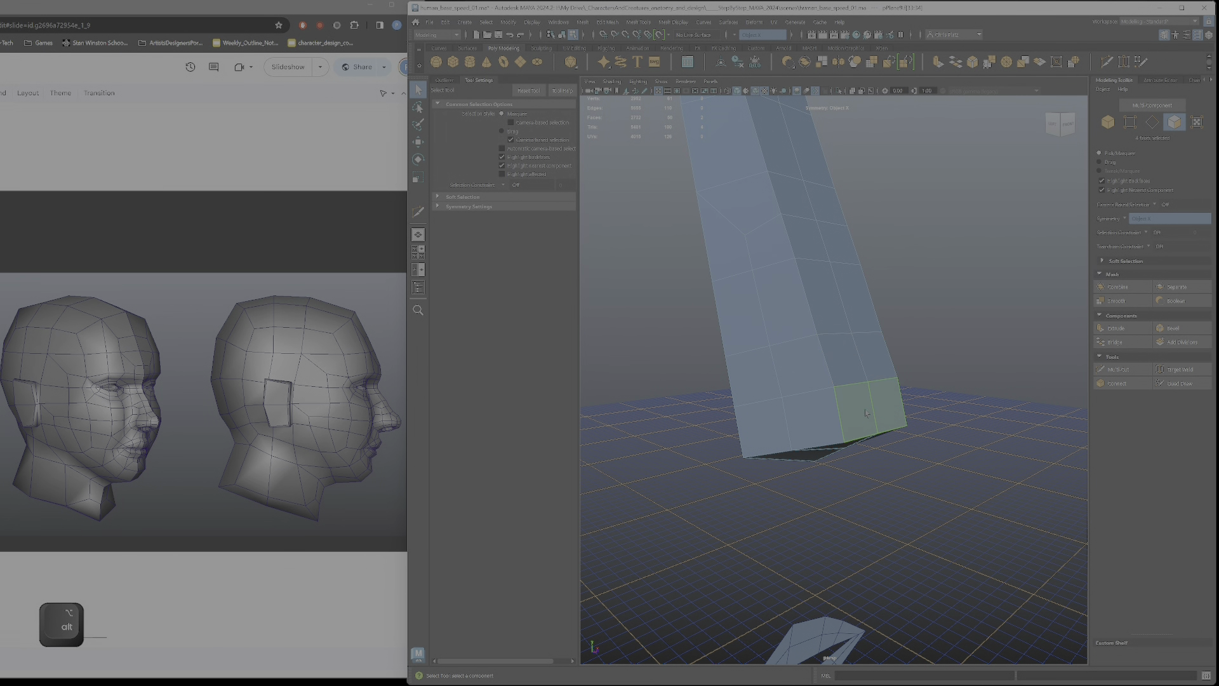
pyautogui.press('w')
pyautogui.keyDown('alt'); pyautogui.moveTo(879, 412); pyautogui.dragTo(950, 413); pyautogui.keyUp('alt')
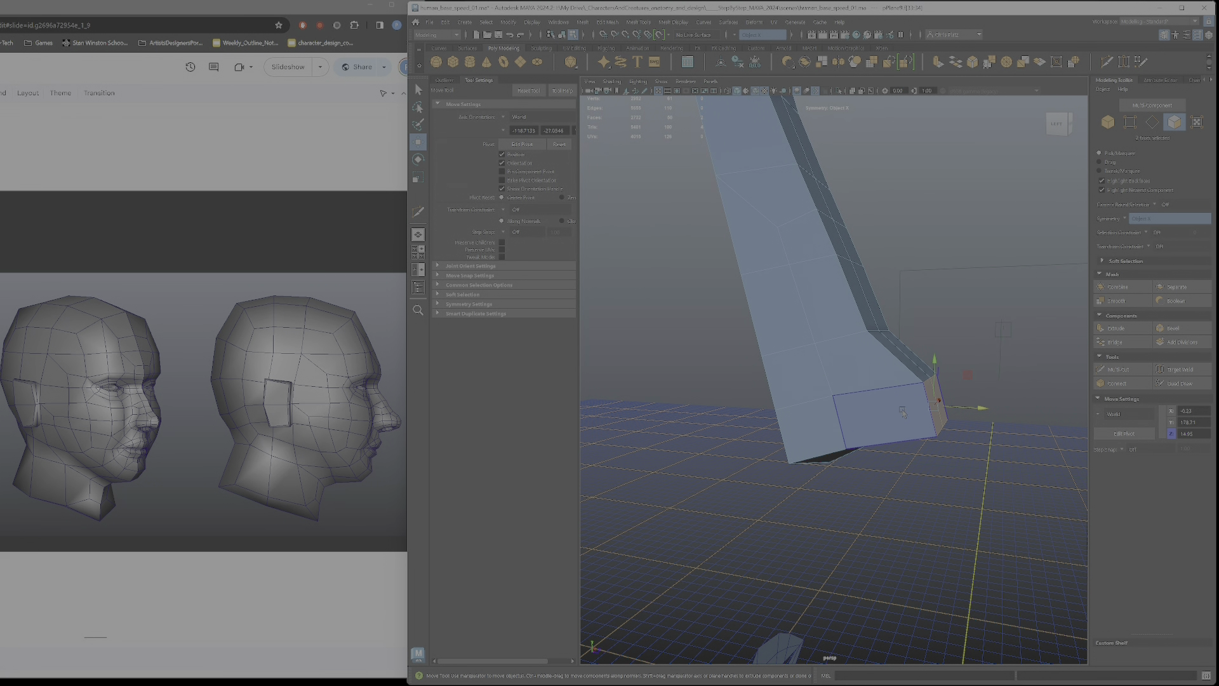
pyautogui.keyDown('alt'); pyautogui.moveTo(957, 458); pyautogui.dragTo(956, 456); pyautogui.keyUp('alt')
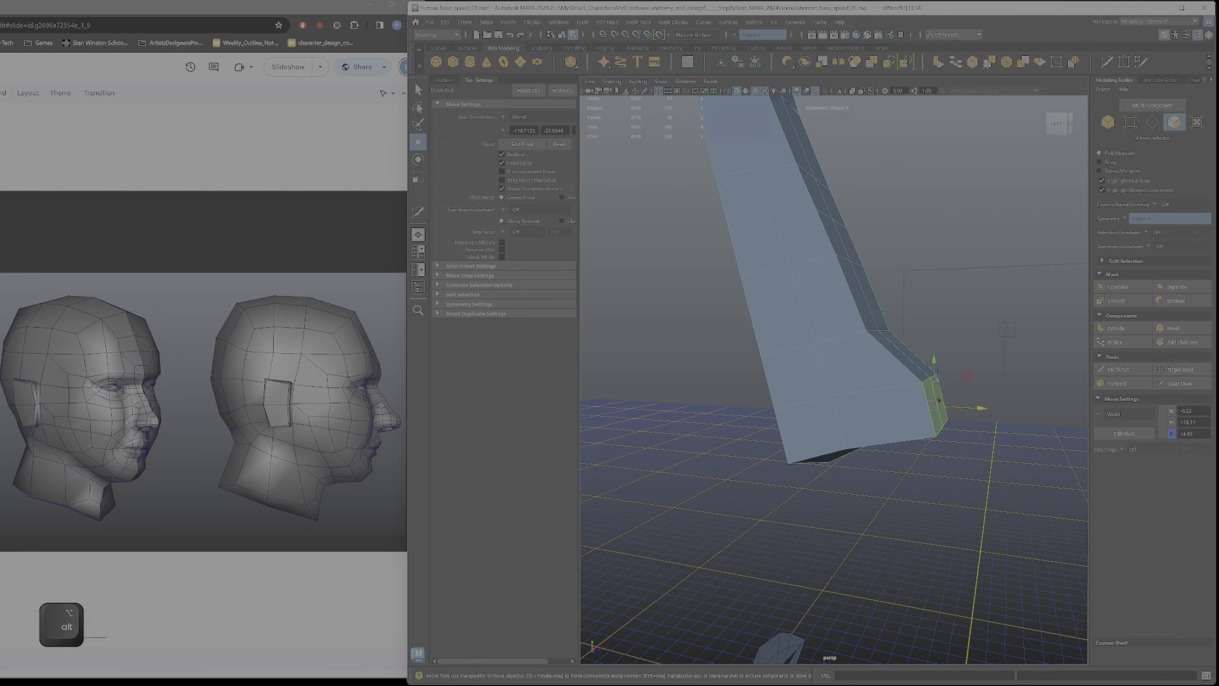
pyautogui.keyDown('ctrl'); pyautogui.keyDown('shift'); pyautogui.moveTo(936, 379); pyautogui.dragTo(934, 403); pyautogui.keyUp('shift'); pyautogui.keyUp('ctrl')
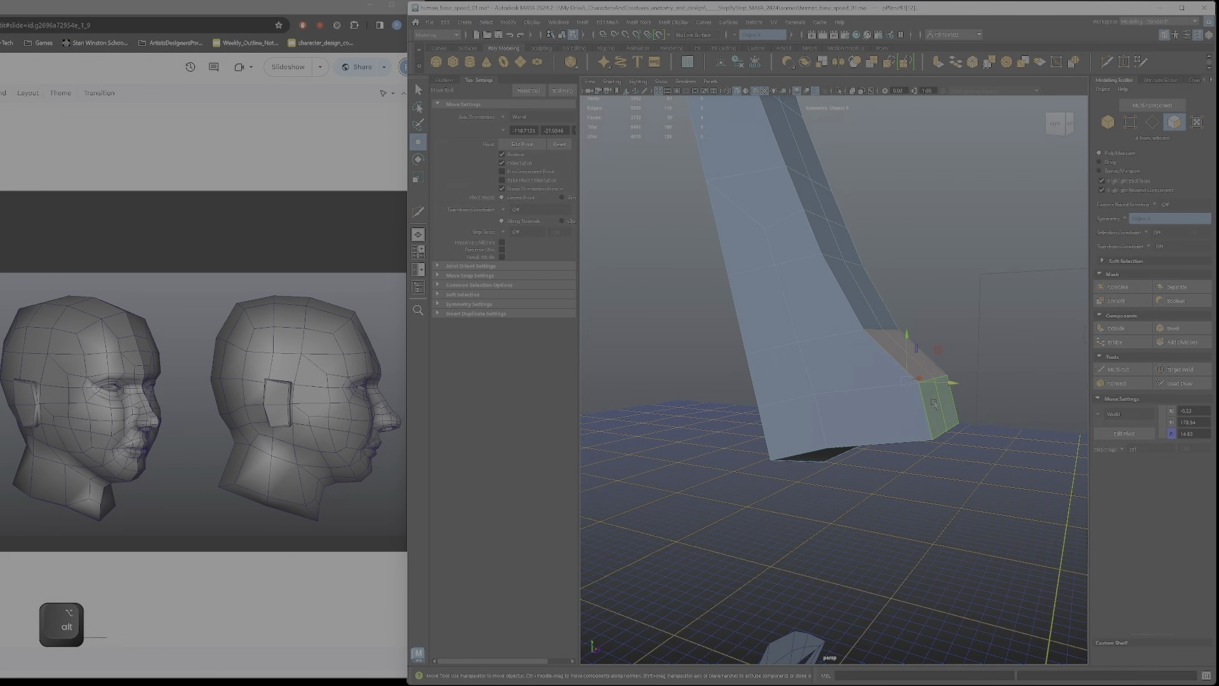
# - Switch to vertex editing and cut an edge down the side of the nose tip and across its underside with Multi-Cut
pyautogui.moveTo(879, 367); pyautogui.dragTo(832, 366, button='right')
pyautogui.click(1119, 373)
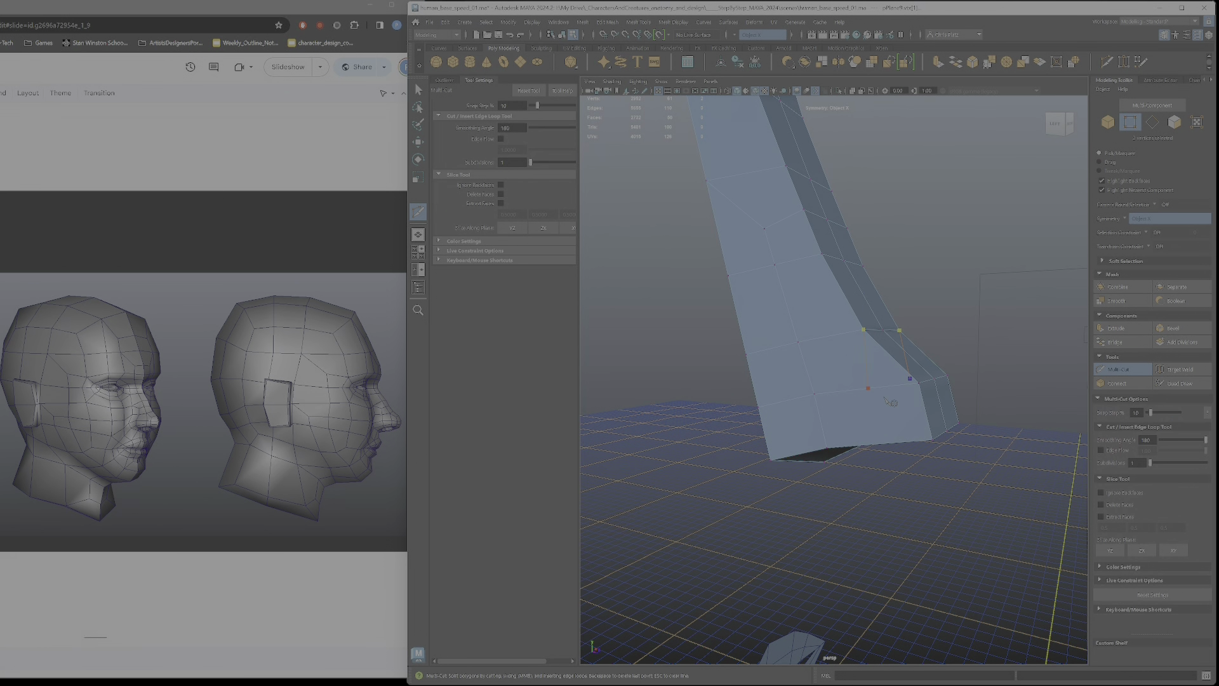
pyautogui.keyDown('alt'); pyautogui.moveTo(890, 402); pyautogui.dragTo(864, 326); pyautogui.keyUp('alt')
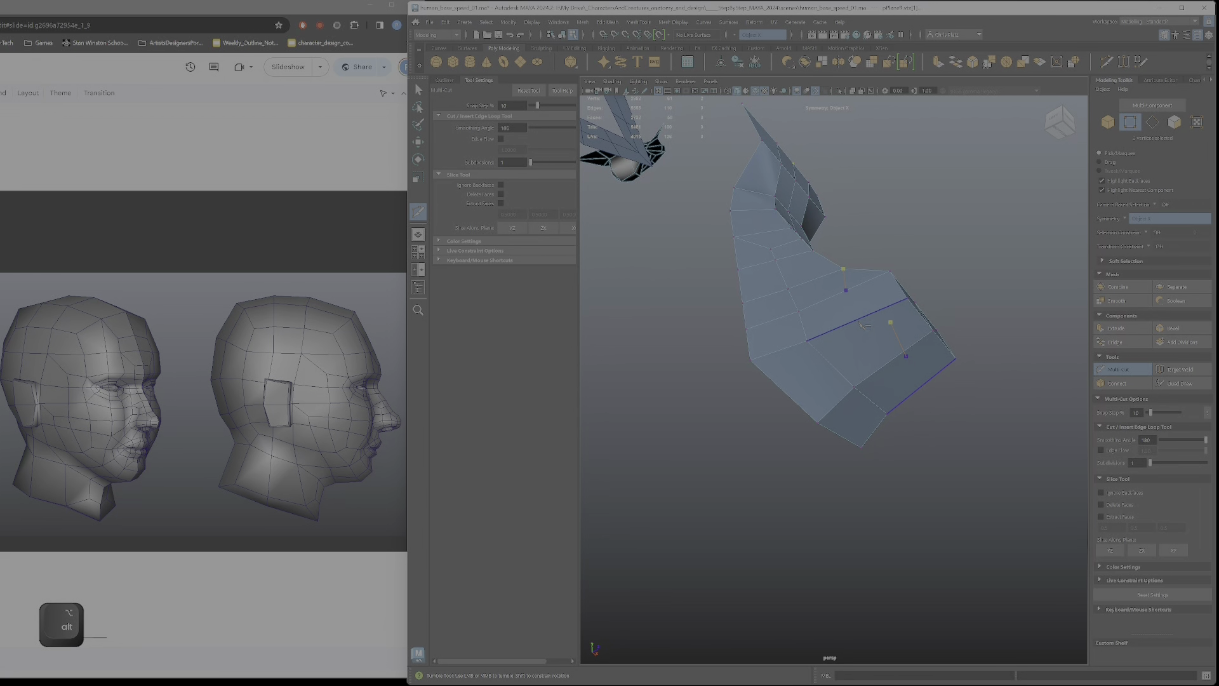
pyautogui.press('shift')
pyautogui.moveTo(898, 384)
pyautogui.keyDown('alt'); pyautogui.mouseDown()
pyautogui.moveTo(904, 396)
pyautogui.moveTo(911, 387)
pyautogui.mouseUp(); pyautogui.keyUp('alt')
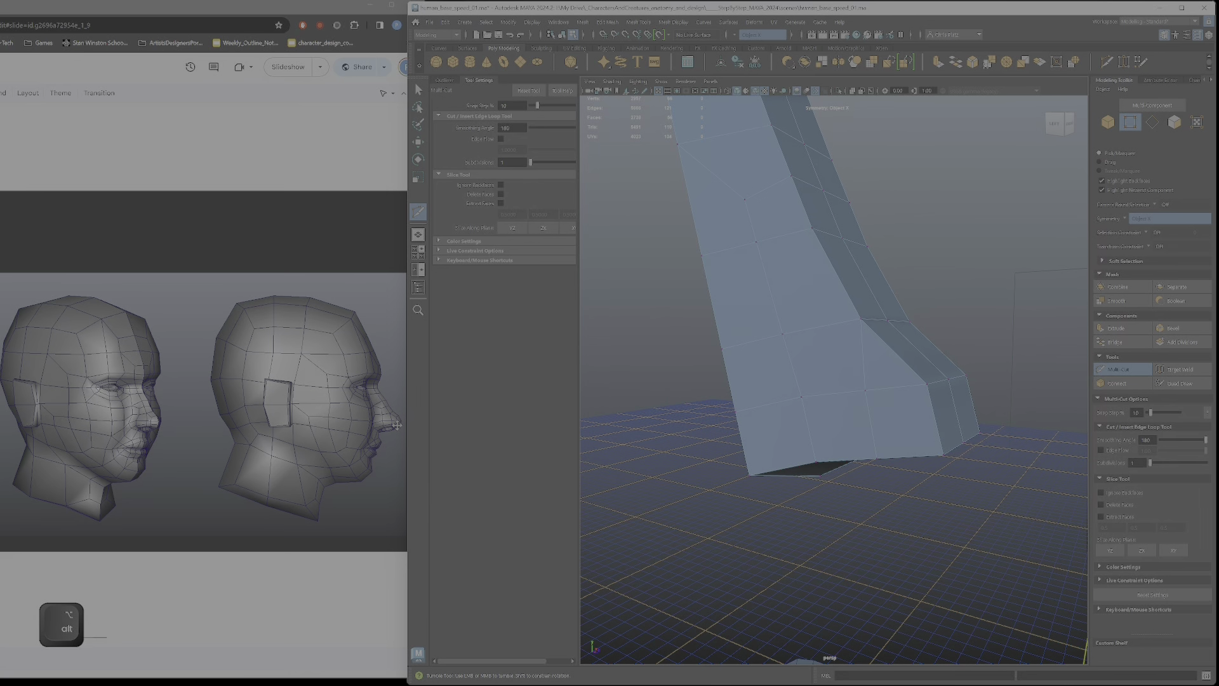
# - Cut a second edge nearer the front of the nose tip, running down the side and across the underside
pyautogui.keyDown('alt'); pyautogui.moveTo(906, 387); pyautogui.dragTo(905, 330); pyautogui.keyUp('alt')
pyautogui.keyDown('shift'); pyautogui.click(922, 393); pyautogui.keyUp('shift')
pyautogui.keyDown('alt'); pyautogui.moveTo(924, 392); pyautogui.dragTo(928, 355); pyautogui.keyUp('alt')
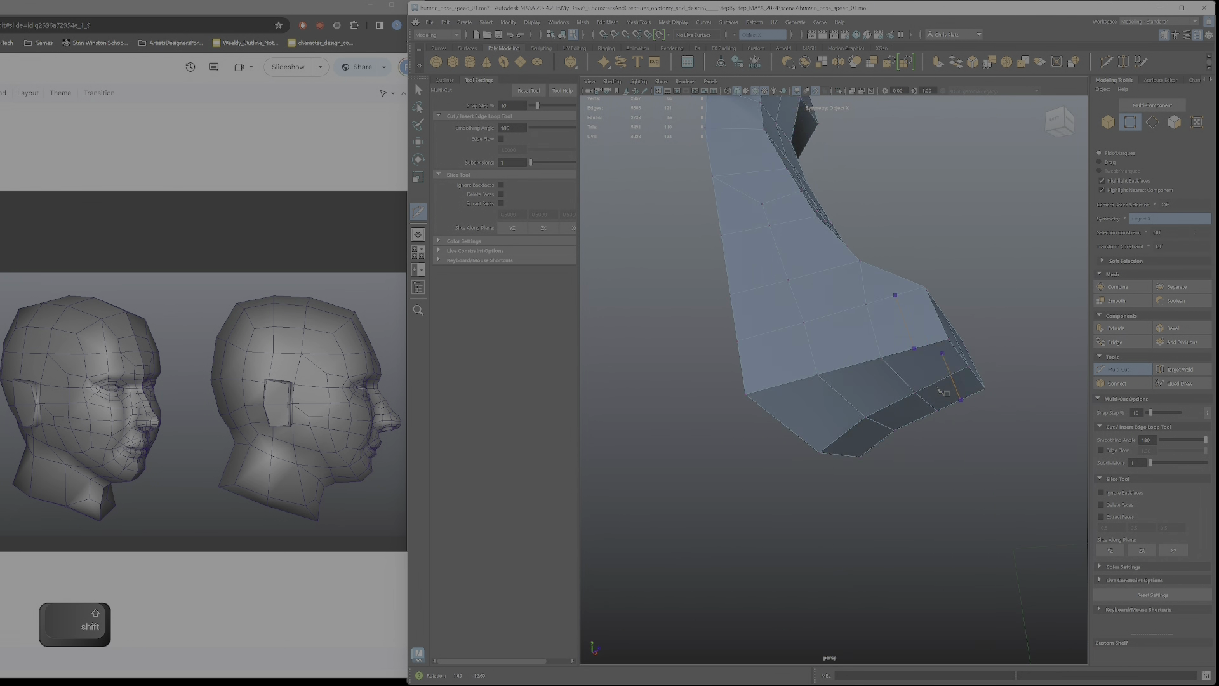
pyautogui.keyDown('shift'); pyautogui.click(947, 378); pyautogui.keyUp('shift')
pyautogui.press('Return')
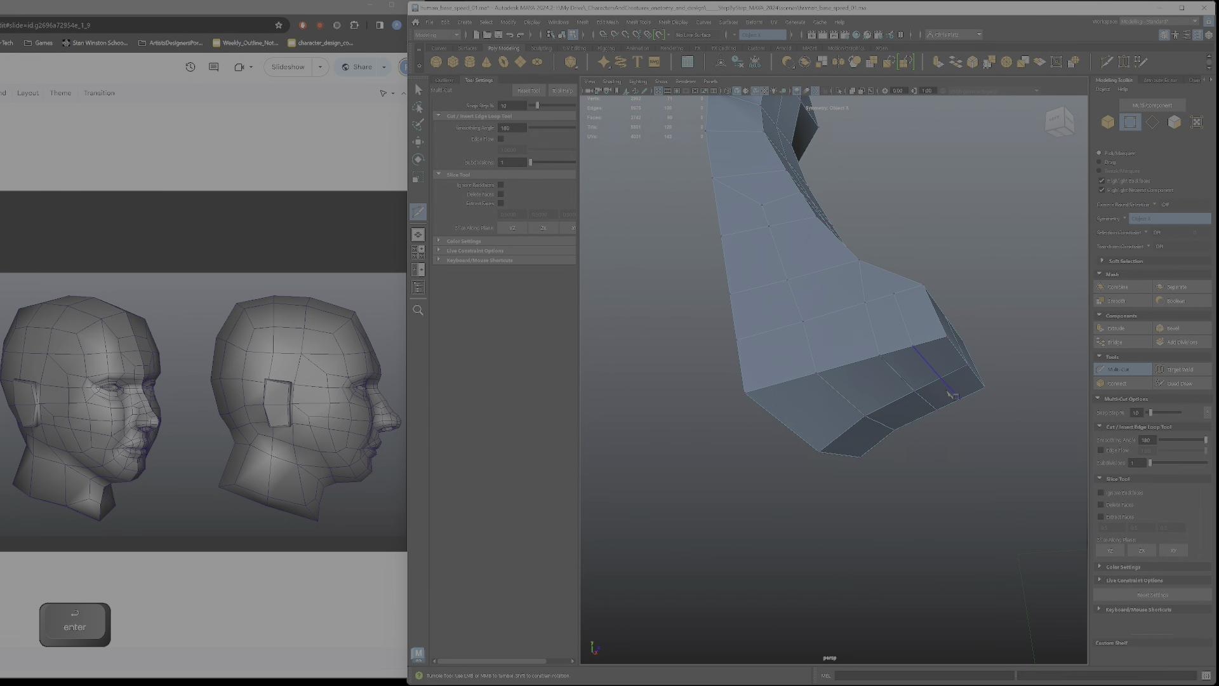
# - Move the vertices at the front of the nose tip to refine its profile
pyautogui.press('w')
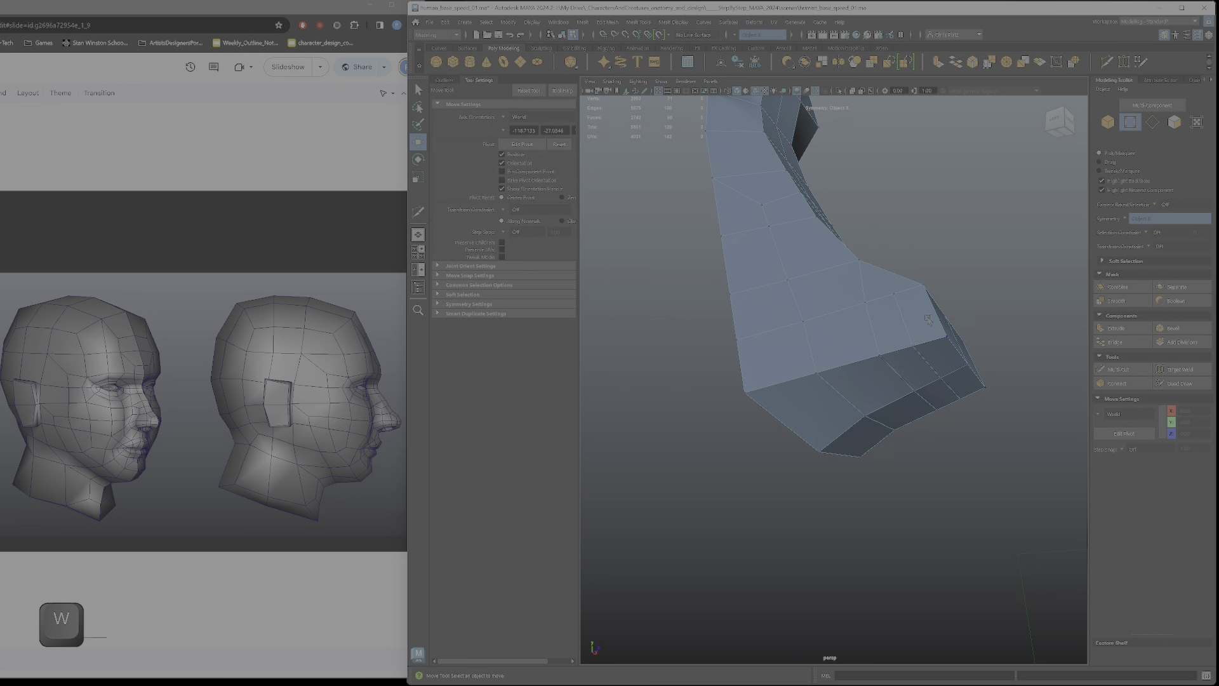
pyautogui.keyDown('alt'); pyautogui.moveTo(928, 320); pyautogui.dragTo(980, 389); pyautogui.keyUp('alt')
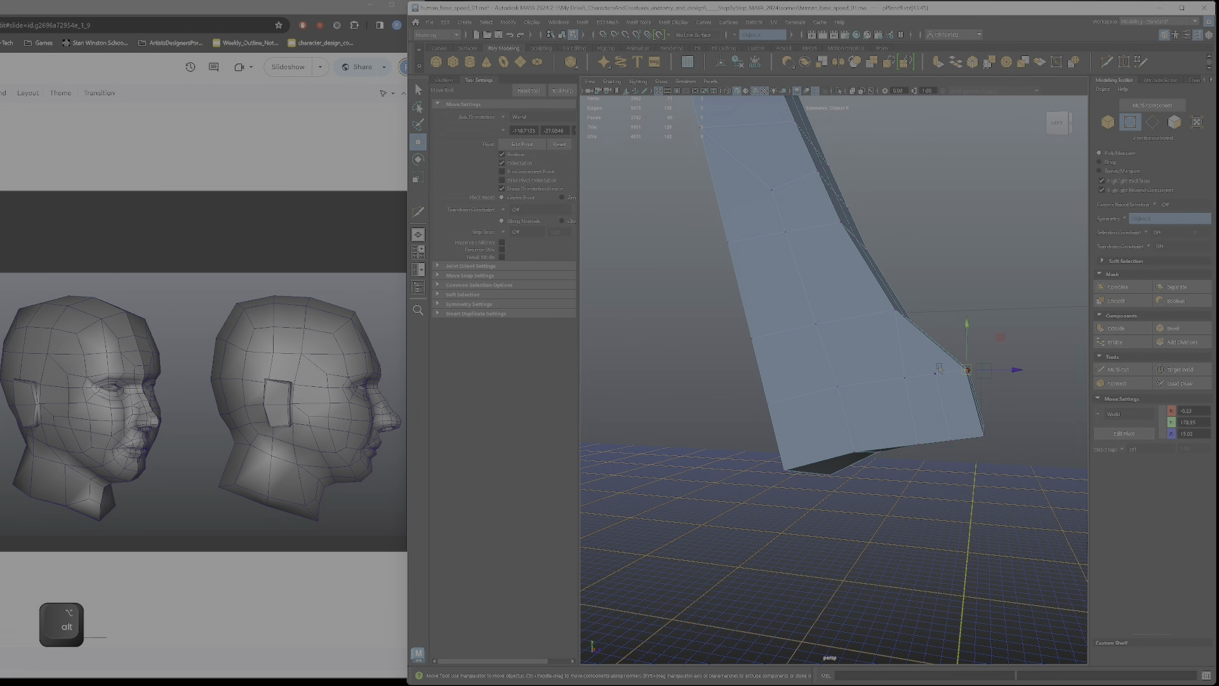
pyautogui.moveTo(1000, 336); pyautogui.dragTo(984, 319)
pyautogui.keyDown('alt'); pyautogui.moveTo(1000, 367); pyautogui.dragTo(928, 370); pyautogui.keyUp('alt')
pyautogui.keyDown('alt'); pyautogui.moveTo(771, 443); pyautogui.dragTo(1020, 401); pyautogui.keyUp('alt')
pyautogui.keyDown('shift'); pyautogui.moveTo(987, 475); pyautogui.dragTo(981, 434); pyautogui.keyUp('shift')
pyautogui.moveTo(999, 394); pyautogui.dragTo(768, 348)
# - Switch to edge editing, select the side edges of the lower bridge above the tip, and move them inward
pyautogui.moveTo(768, 354); pyautogui.dragTo(771, 343, button='right')
pyautogui.click(770, 367)
pyautogui.moveTo(798, 371); pyautogui.dragTo(842, 442)
pyautogui.keyDown('shift'); pyautogui.click(767, 327); pyautogui.keyUp('shift')
pyautogui.keyDown('shift'); pyautogui.click(771, 411); pyautogui.keyUp('shift')
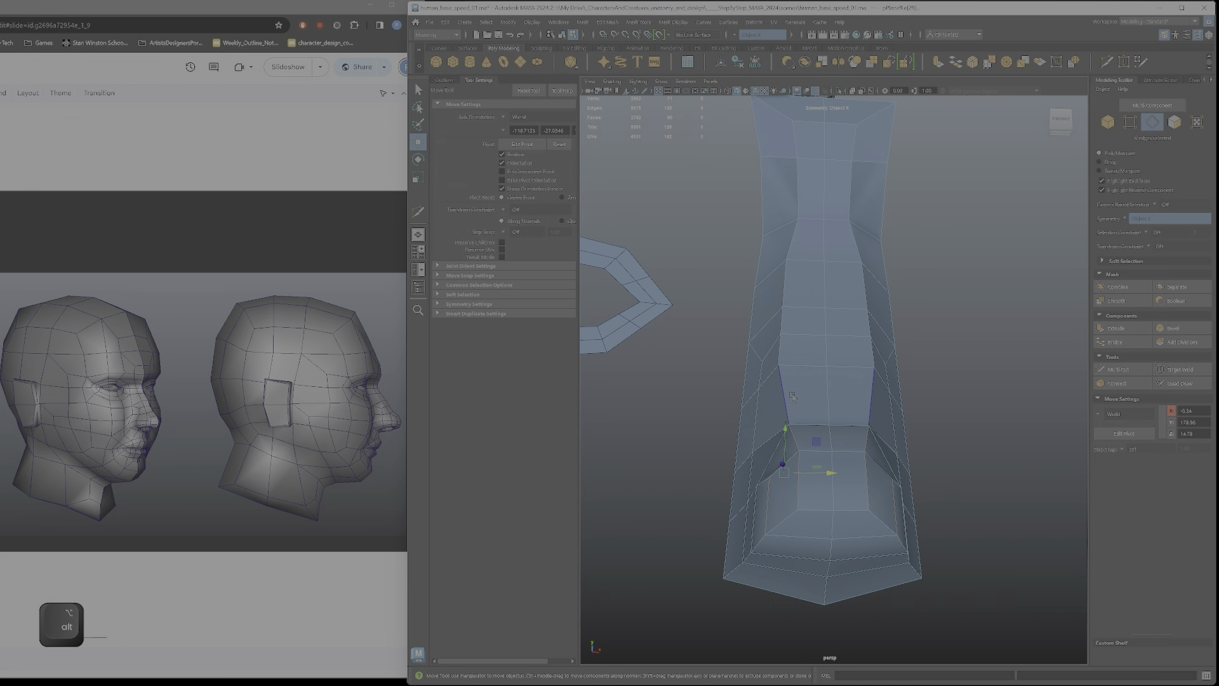
pyautogui.keyDown('ctrl'); pyautogui.keyDown('shift'); pyautogui.click(782, 353); pyautogui.keyUp('shift'); pyautogui.keyUp('ctrl')
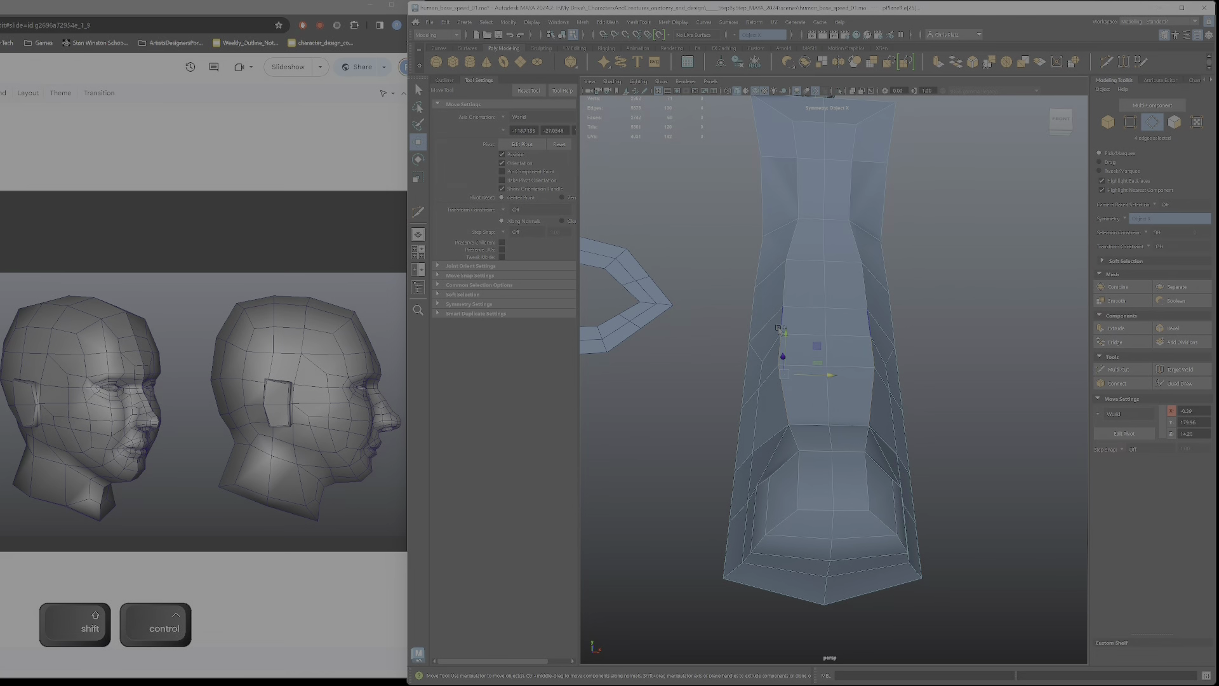
pyautogui.moveTo(818, 378); pyautogui.dragTo(822, 379)
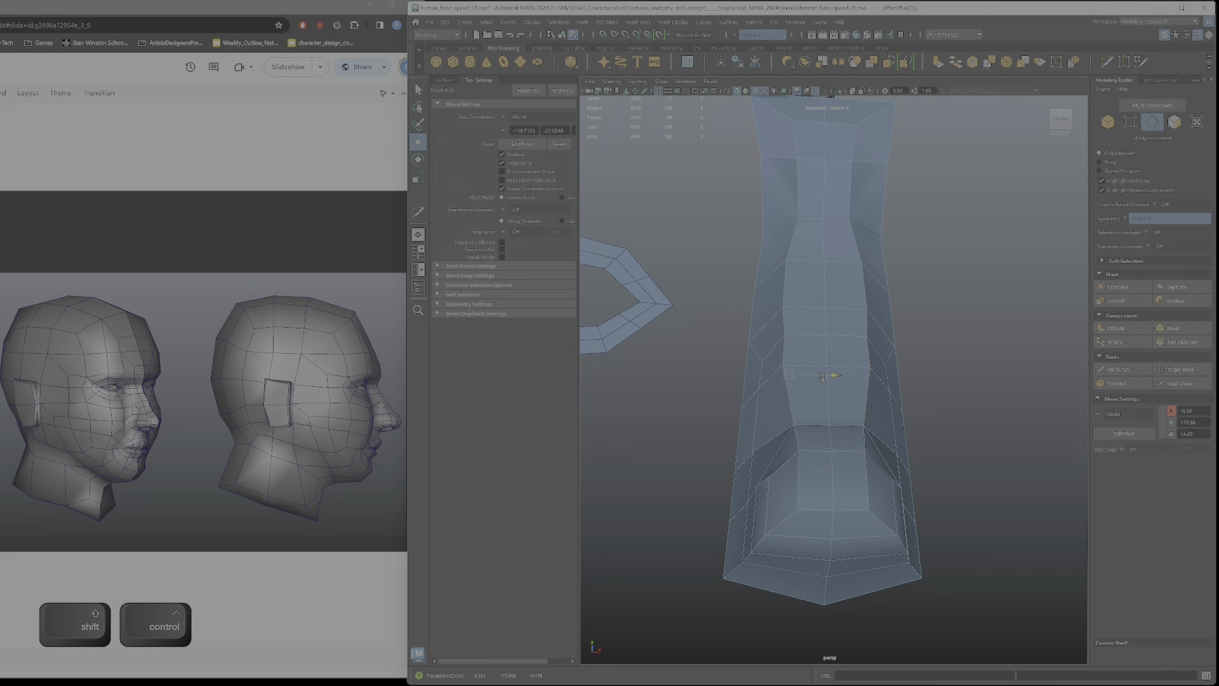
# - Select the side edges of the upper bridge, move them inward to narrow it, and return to vertex editing
pyautogui.click(784, 282)
pyautogui.keyDown('ctrl'); pyautogui.keyDown('shift'); pyautogui.click(792, 240); pyautogui.keyUp('shift'); pyautogui.keyUp('ctrl')
pyautogui.moveTo(807, 260); pyautogui.dragTo(812, 260)
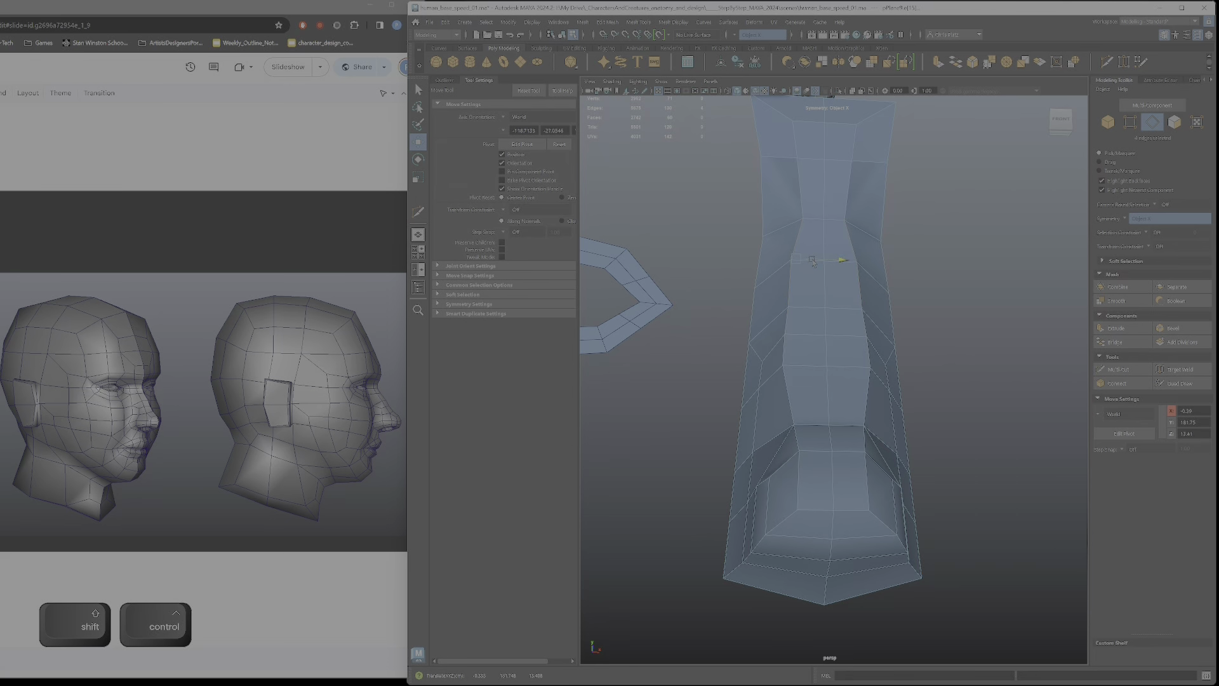
pyautogui.keyDown('ctrl'); pyautogui.moveTo(797, 277); pyautogui.dragTo(792, 261, button='right'); pyautogui.keyUp('ctrl')
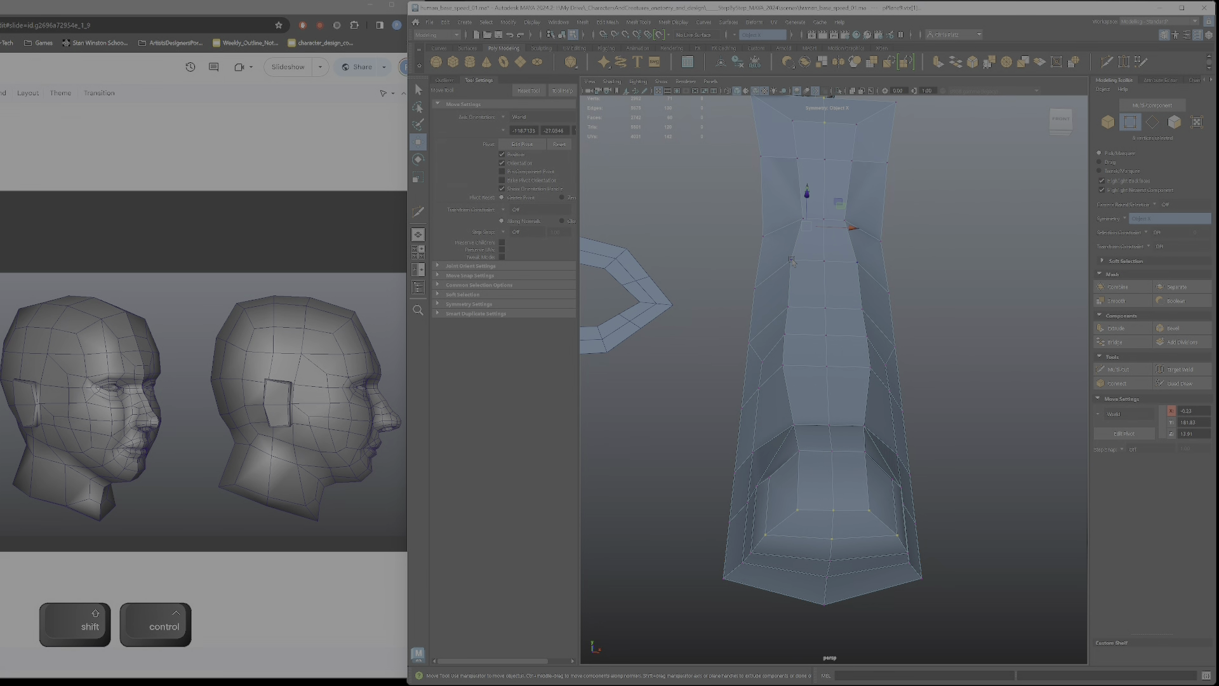
# - Select the vertices down the centre line of the nose bridge to the tip, continuing past the save notice
pyautogui.keyDown('alt'); pyautogui.moveTo(805, 262); pyautogui.dragTo(786, 374); pyautogui.keyUp('alt')
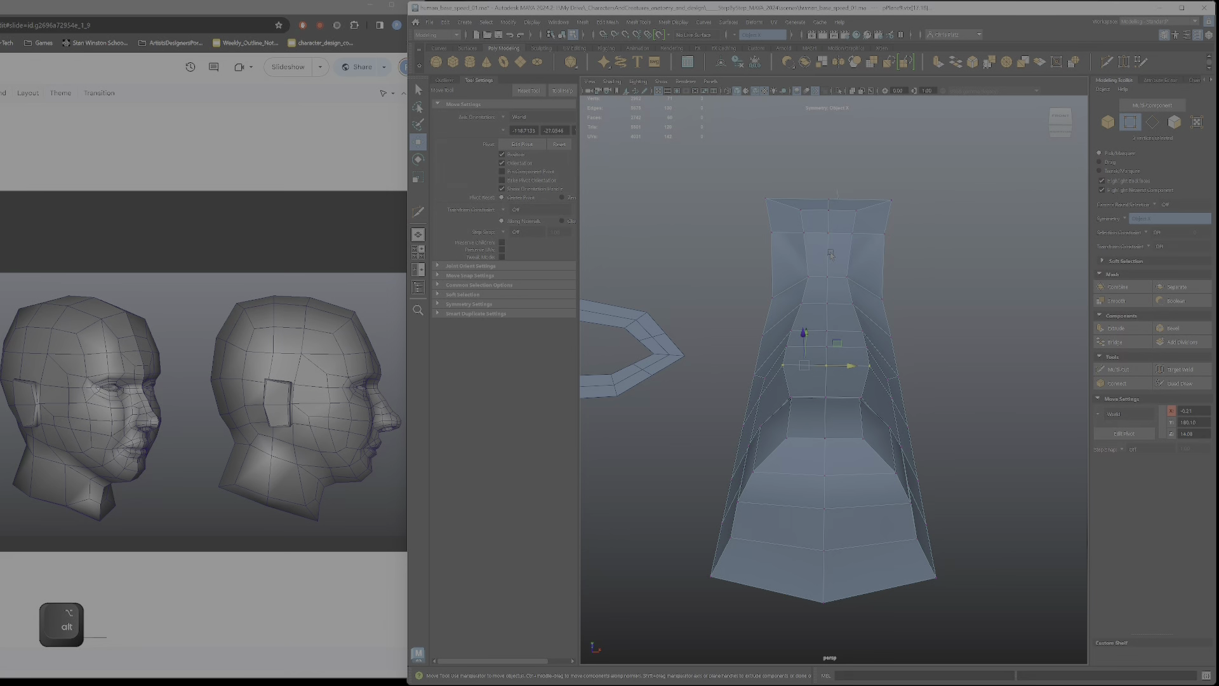
pyautogui.click(828, 278)
pyautogui.keyDown('ctrl'); pyautogui.keyDown('shift'); pyautogui.click(828, 304); pyautogui.keyUp('shift'); pyautogui.keyUp('ctrl')
pyautogui.keyDown('ctrl'); pyautogui.keyDown('shift'); pyautogui.click(827, 331); pyautogui.keyUp('shift'); pyautogui.keyUp('ctrl')
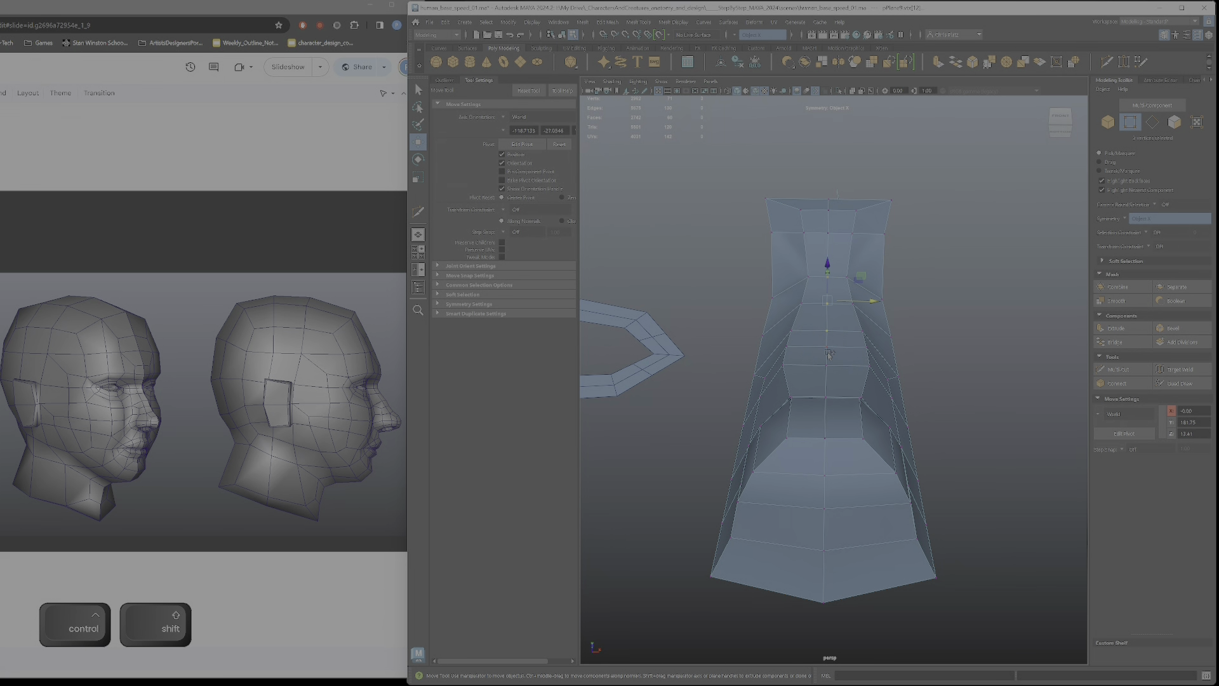
pyautogui.keyDown('ctrl'); pyautogui.keyDown('shift'); pyautogui.click(830, 367); pyautogui.keyUp('shift'); pyautogui.keyUp('ctrl')
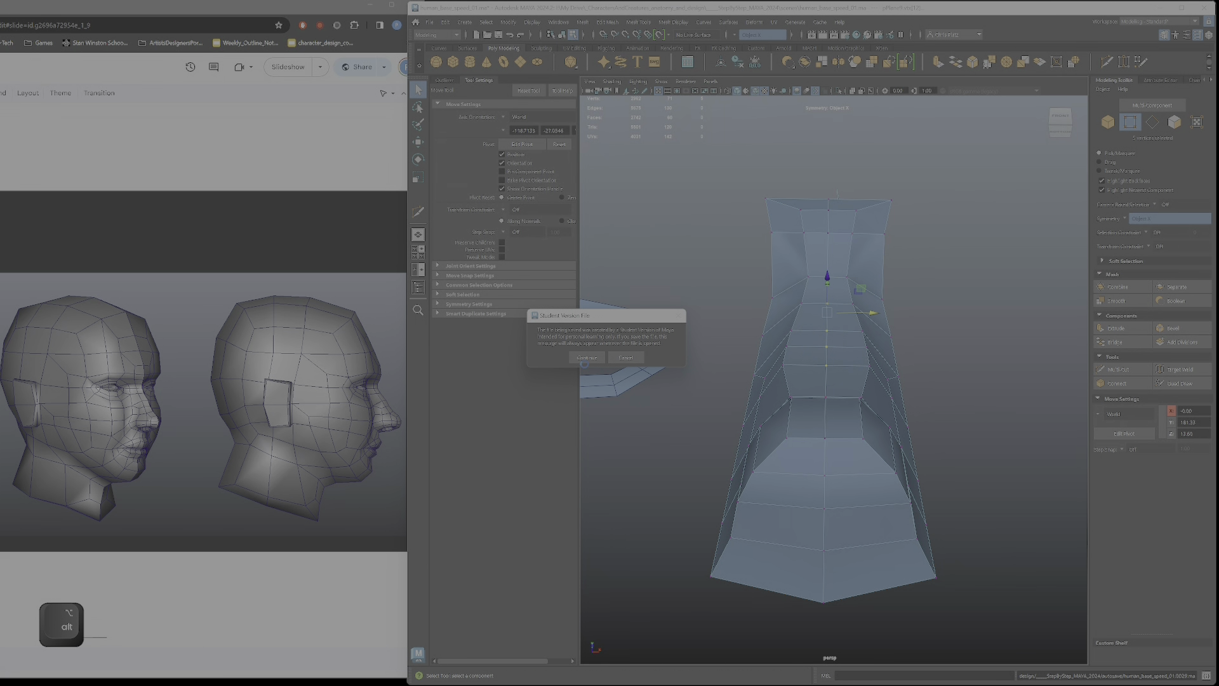
pyautogui.click(598, 357)
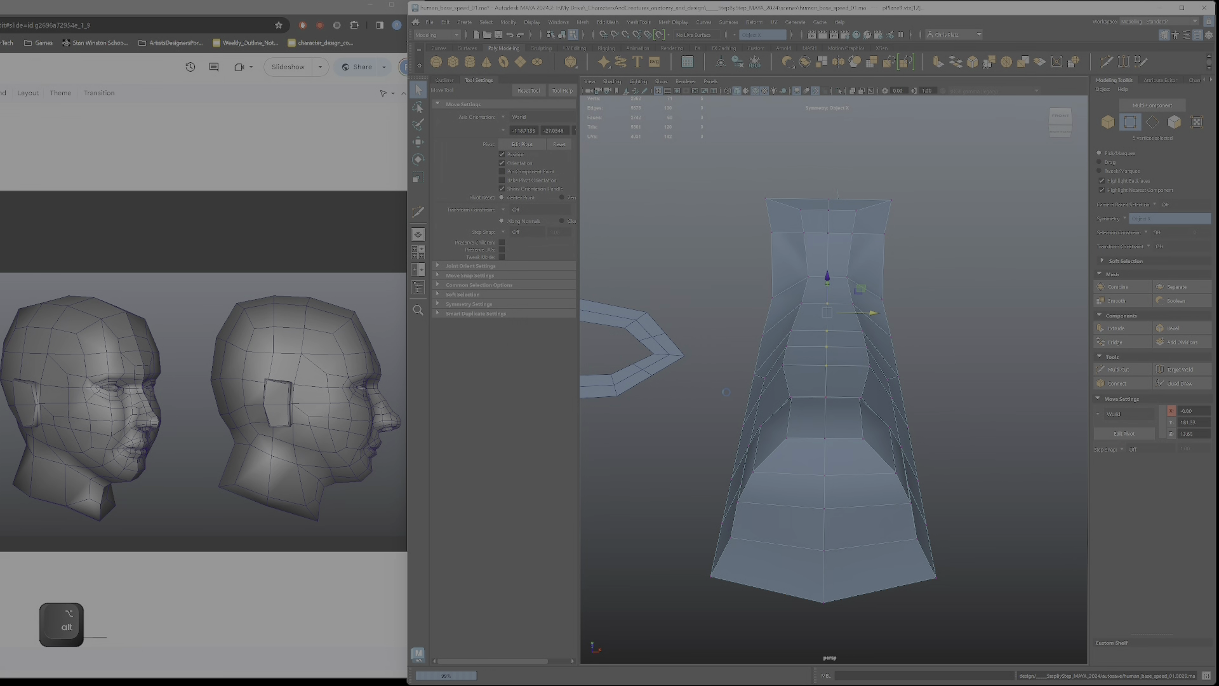
pyautogui.keyDown('alt'); pyautogui.moveTo(835, 356); pyautogui.dragTo(855, 444); pyautogui.keyUp('alt')
pyautogui.keyDown('ctrl'); pyautogui.keyDown('shift'); pyautogui.click(835, 459); pyautogui.keyUp('shift'); pyautogui.keyUp('ctrl')
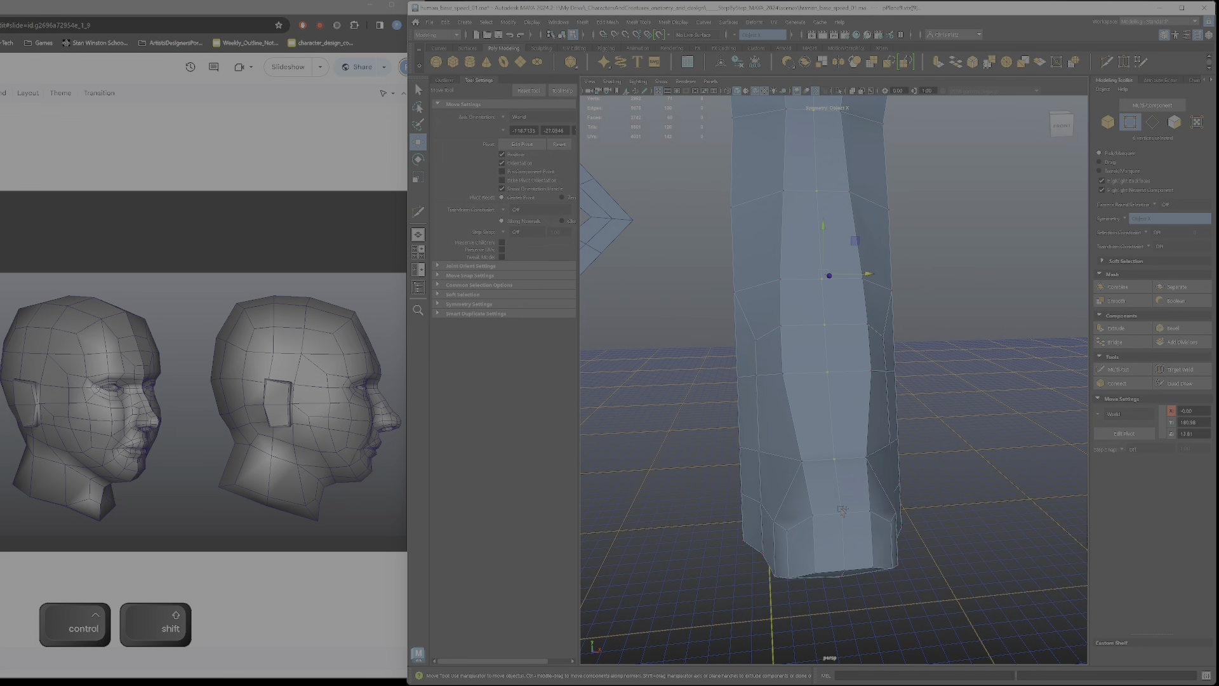
pyautogui.keyDown('ctrl'); pyautogui.keyDown('shift'); pyautogui.click(842, 512); pyautogui.keyUp('shift'); pyautogui.keyUp('ctrl')
# - Adjust the height of the centre vertices along the nose's underside, comparing the shape with the reference heads
pyautogui.keyDown('alt'); pyautogui.moveTo(858, 540); pyautogui.dragTo(934, 519); pyautogui.keyUp('alt')
pyautogui.keyDown('alt'); pyautogui.moveTo(934, 519); pyautogui.dragTo(852, 388, button='middle'); pyautogui.keyUp('alt')
pyautogui.keyDown('alt'); pyautogui.moveTo(852, 388); pyautogui.dragTo(775, 421); pyautogui.keyUp('alt')
pyautogui.keyDown('ctrl'); pyautogui.keyDown('shift'); pyautogui.click(849, 429); pyautogui.keyUp('shift'); pyautogui.keyUp('ctrl')
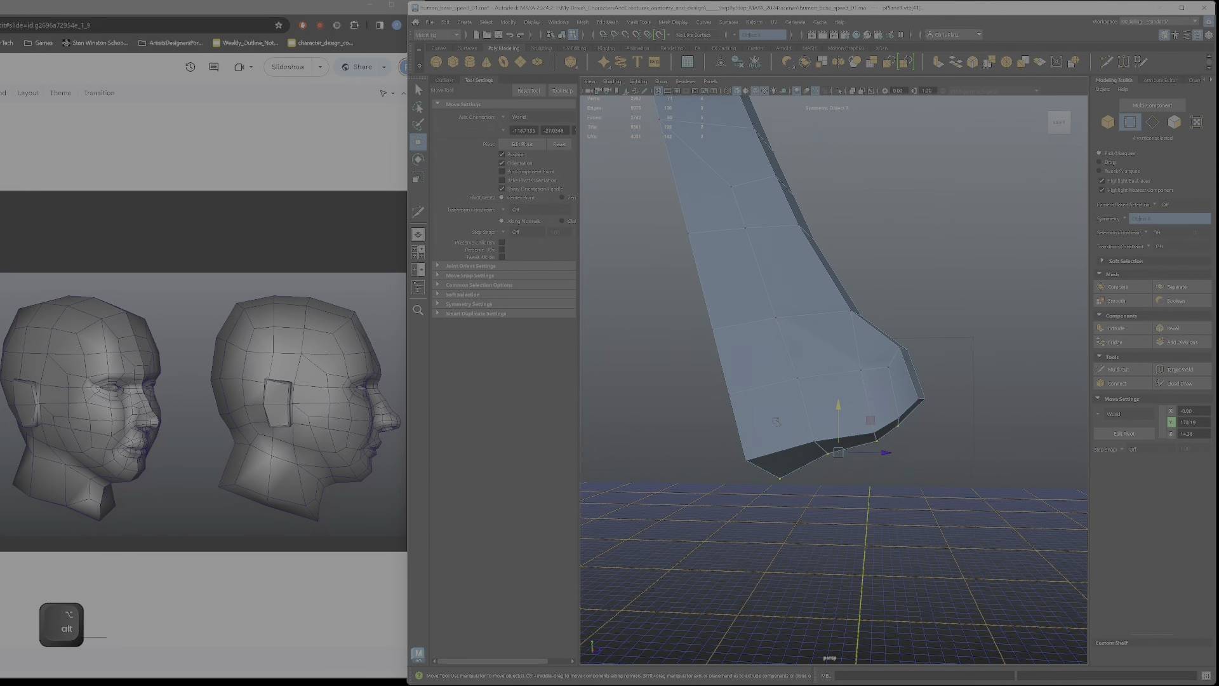
pyautogui.click(389, 433)
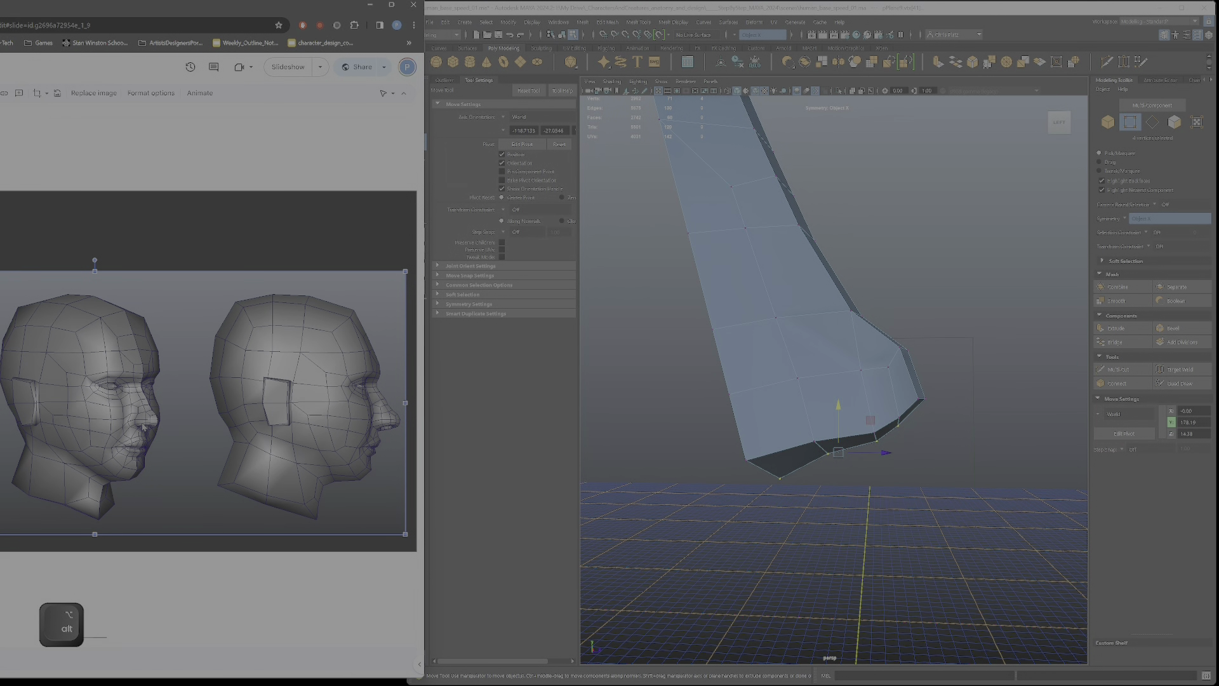
pyautogui.keyDown('alt'); pyautogui.moveTo(844, 431); pyautogui.dragTo(900, 359); pyautogui.keyUp('alt')
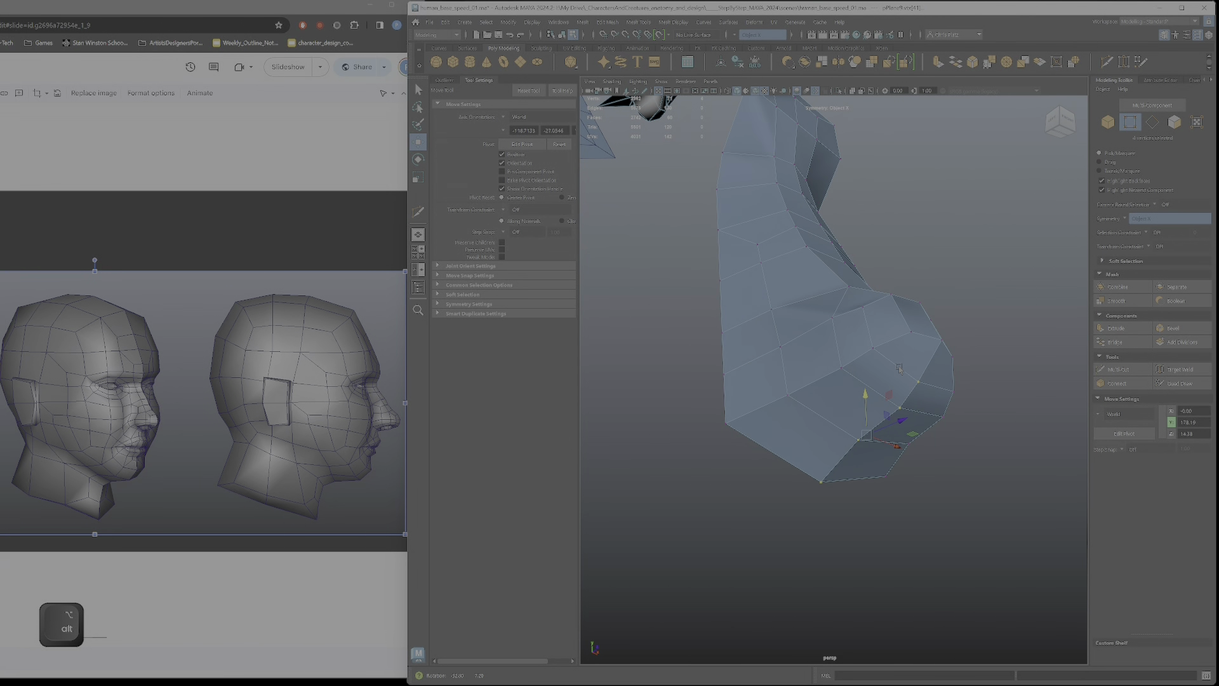
# - Cut an edge beside the centre line of the nose's underside, from the back rim up towards the tip
pyautogui.moveTo(900, 359); pyautogui.dragTo(859, 390, button='right')
pyautogui.keyDown('alt'); pyautogui.moveTo(859, 389); pyautogui.dragTo(869, 329); pyautogui.keyUp('alt')
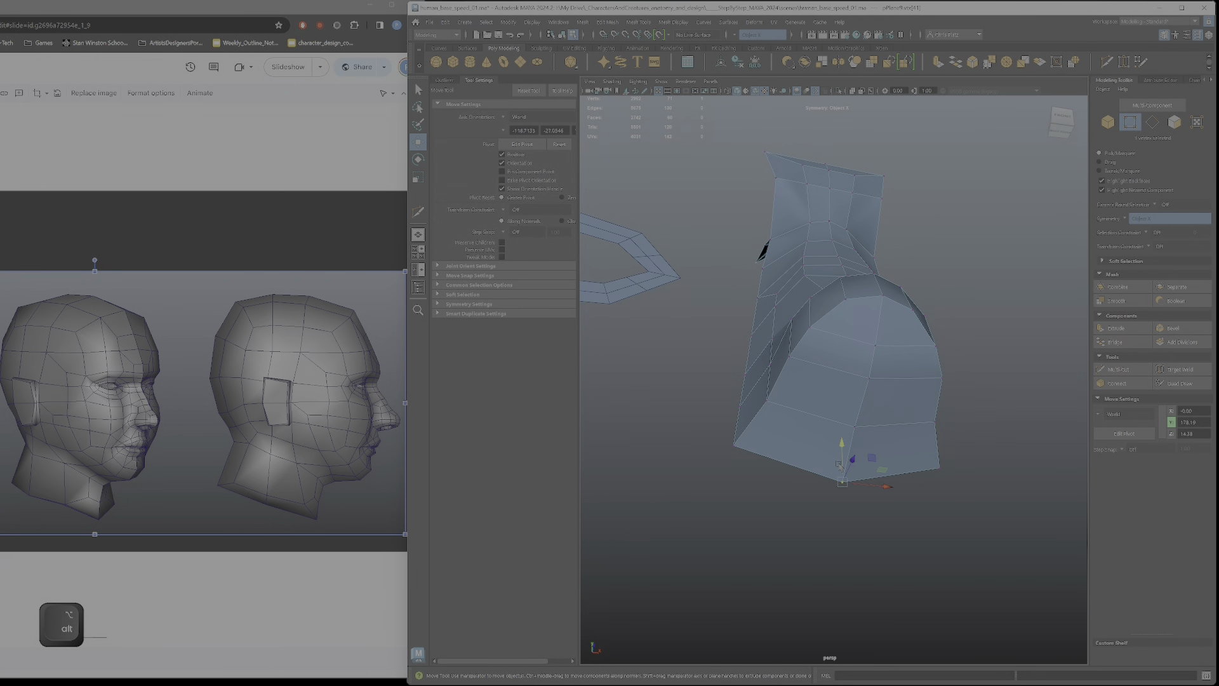
pyautogui.scroll(-5, 839, 465)
pyautogui.scroll(4, 836, 485)
pyautogui.click(1119, 369)
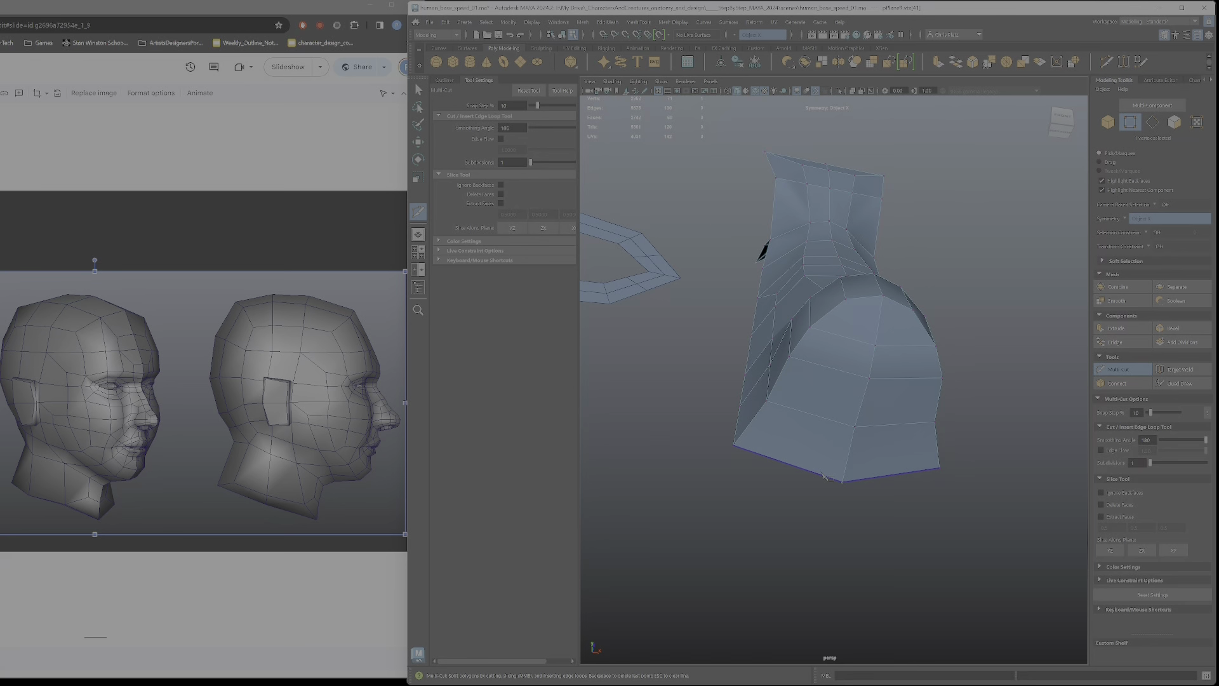
pyautogui.click(853, 374)
pyautogui.press('Return')
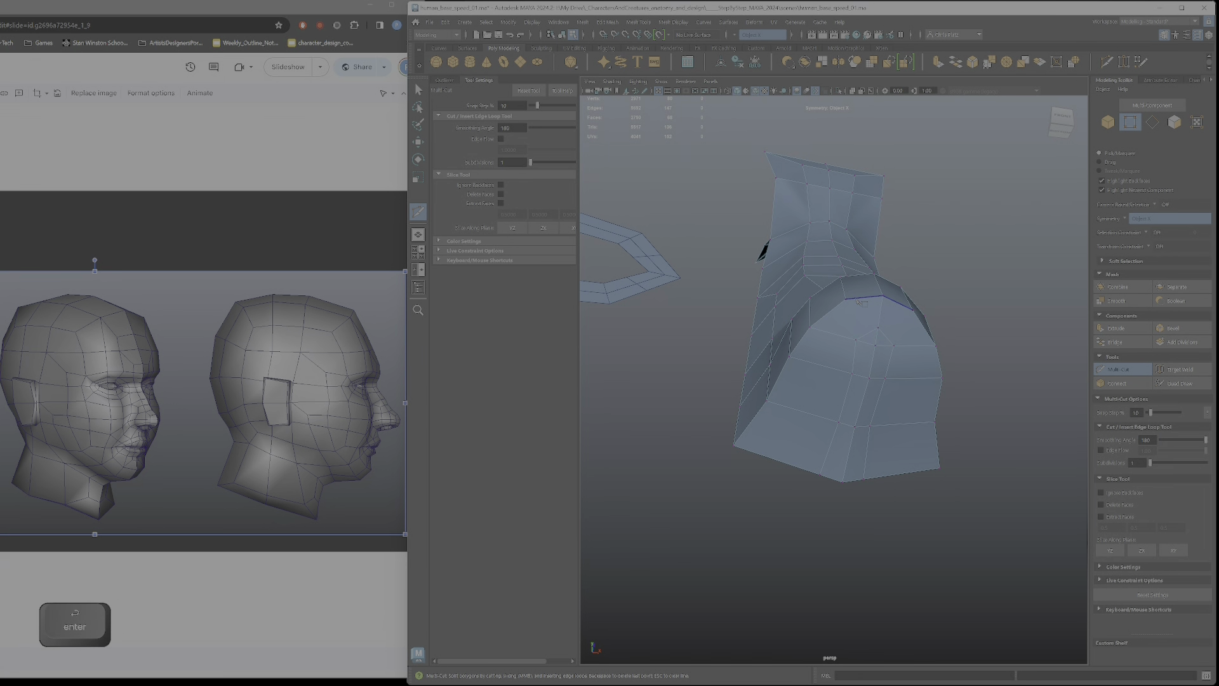
# - Cut a short connecting edge at the front of the nose's underside and nudge the vertex at its inner end
pyautogui.press('shift')
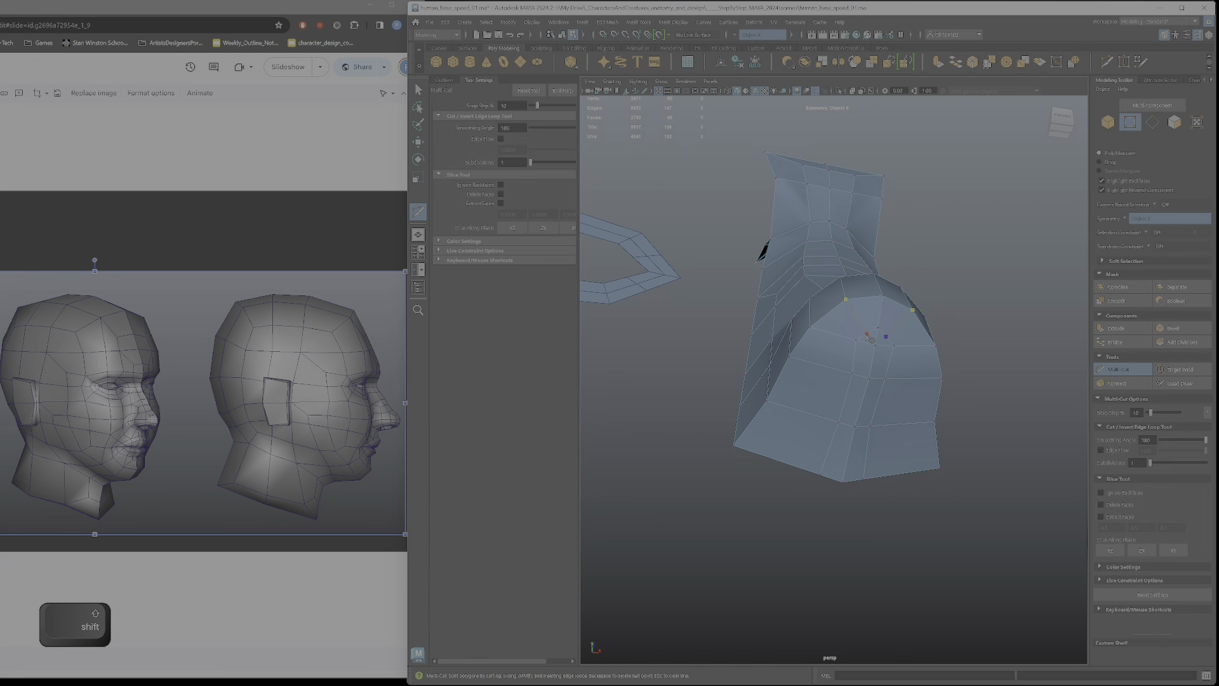
pyautogui.press('Return')
pyautogui.press('w')
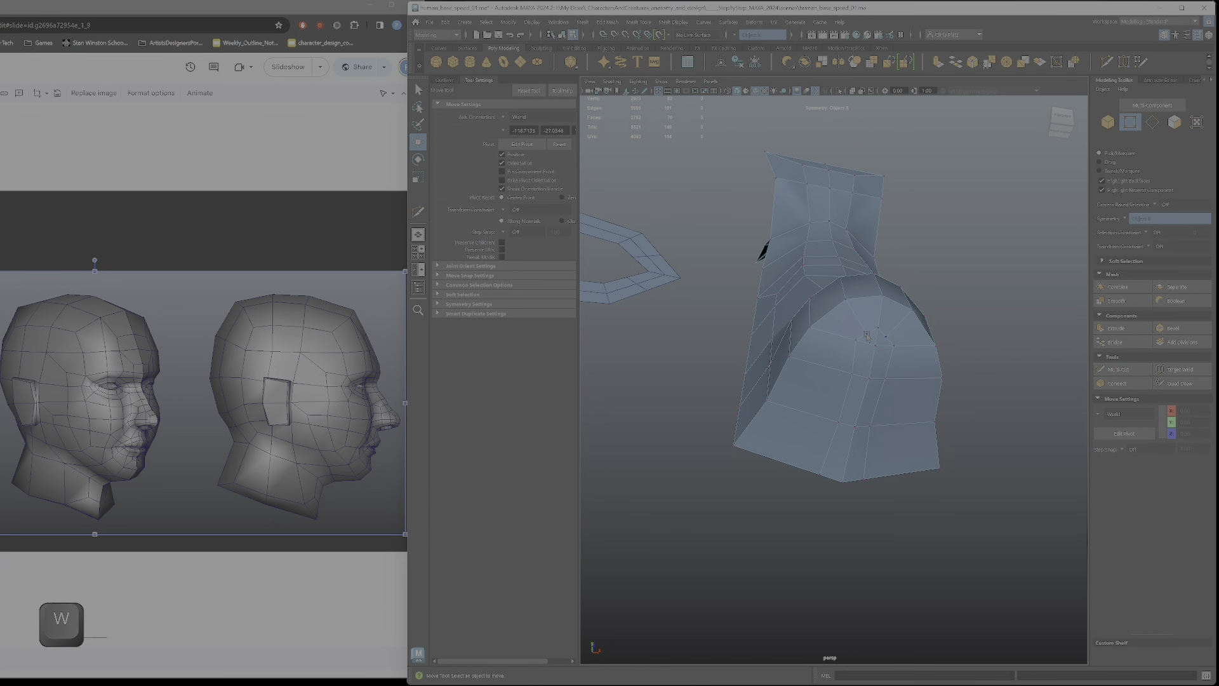
pyautogui.click(880, 332)
pyautogui.moveTo(868, 335); pyautogui.dragTo(863, 329)
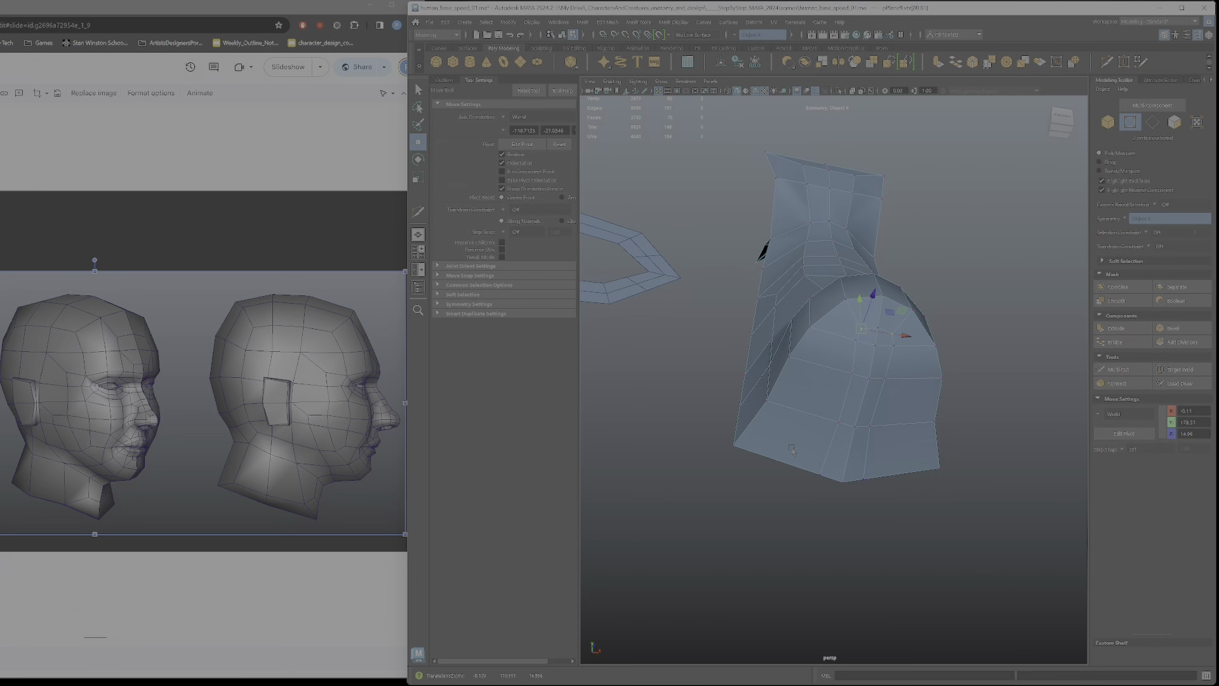
# - Select the underside faces on both sides of the central strip, extrude them and scale them inward
pyautogui.moveTo(812, 430); pyautogui.dragTo(821, 403, button='right')
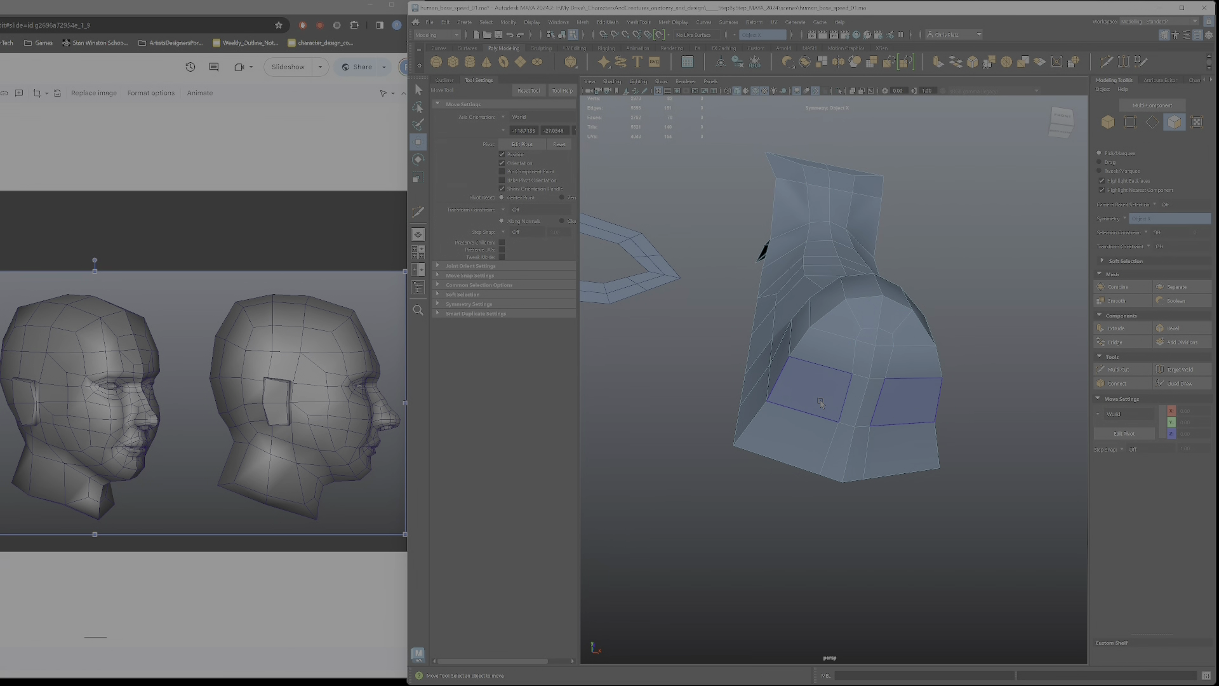
pyautogui.click(820, 403)
pyautogui.keyDown('alt'); pyautogui.moveTo(820, 403); pyautogui.dragTo(863, 397); pyautogui.keyUp('alt')
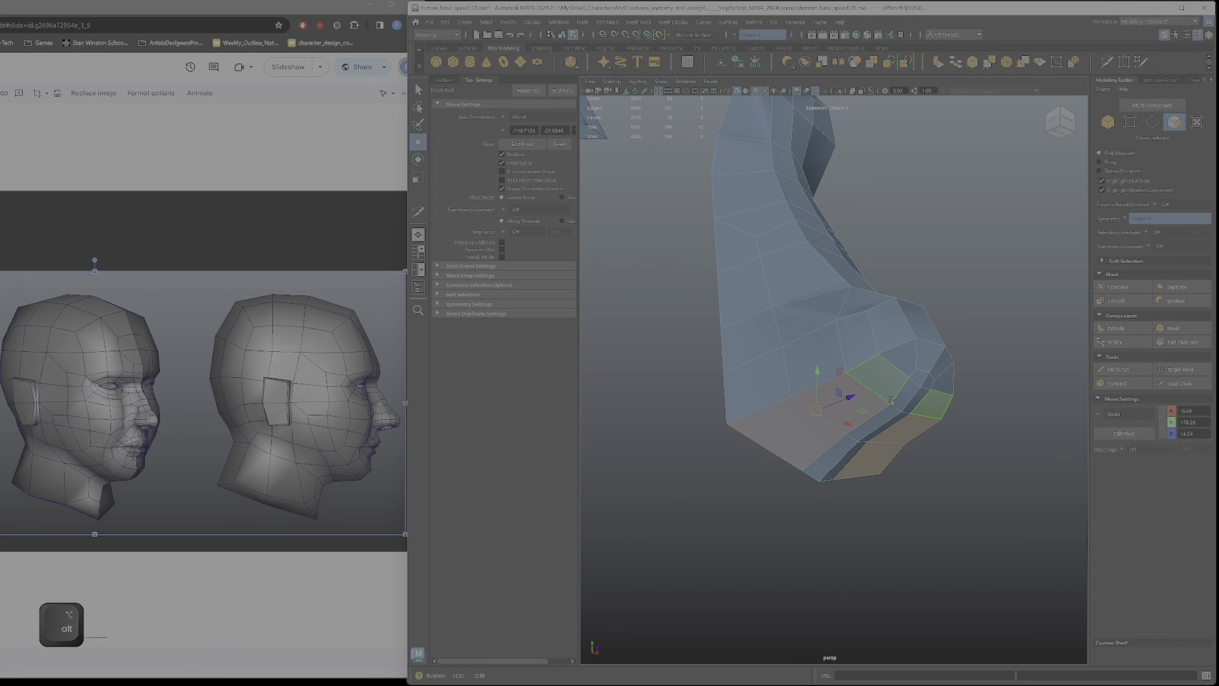
pyautogui.click(1138, 327)
pyautogui.press('r')
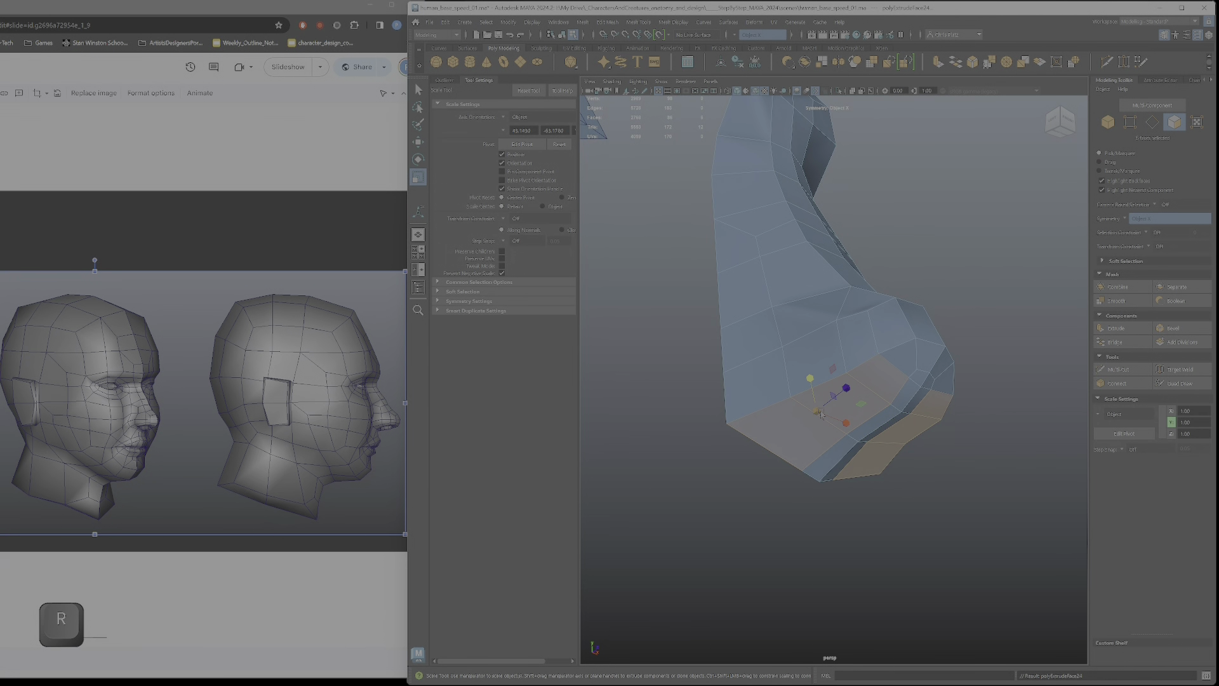
pyautogui.moveTo(819, 414); pyautogui.dragTo(786, 431)
# - Move the inset faces up into the nose to form the nostrils, and extrude them again
pyautogui.press('w')
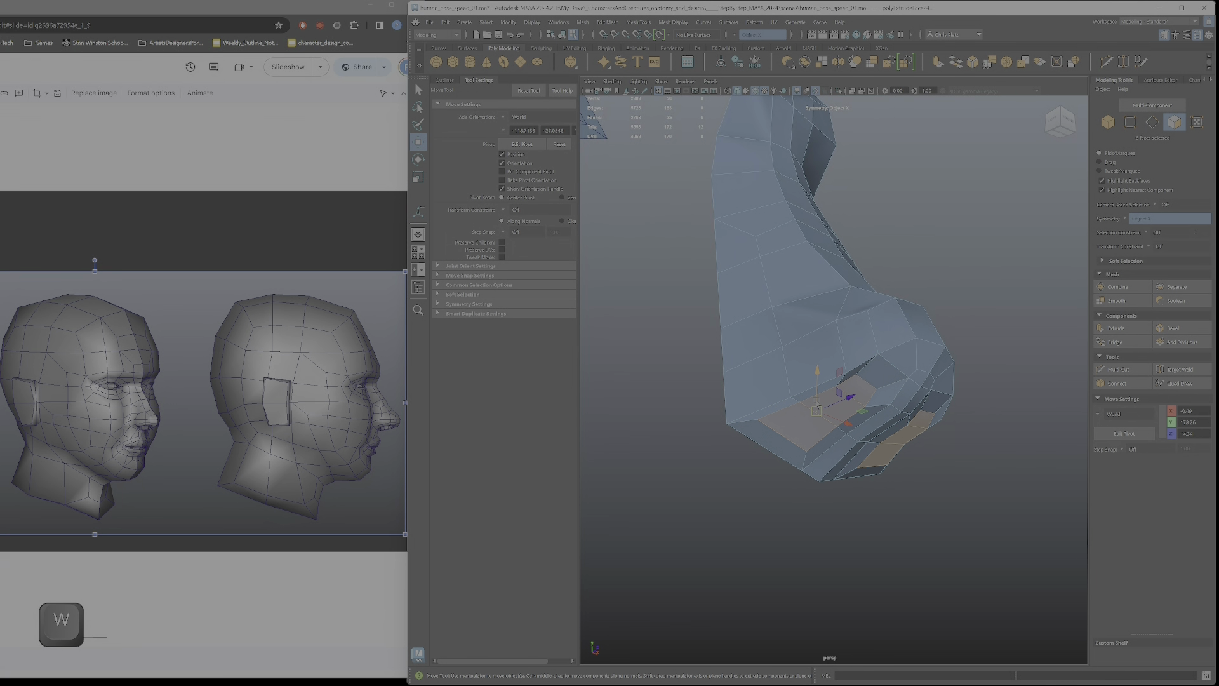
pyautogui.moveTo(816, 392); pyautogui.dragTo(782, 391)
pyautogui.click(1115, 329)
pyautogui.press('w')
# - Switch to edge editing and move the side edge above the nostril sideways to shape the nose wing
pyautogui.moveTo(783, 391); pyautogui.dragTo(782, 364, button='right')
pyautogui.click(790, 355)
pyautogui.keyDown('alt'); pyautogui.moveTo(793, 353); pyautogui.dragTo(845, 397); pyautogui.keyUp('alt')
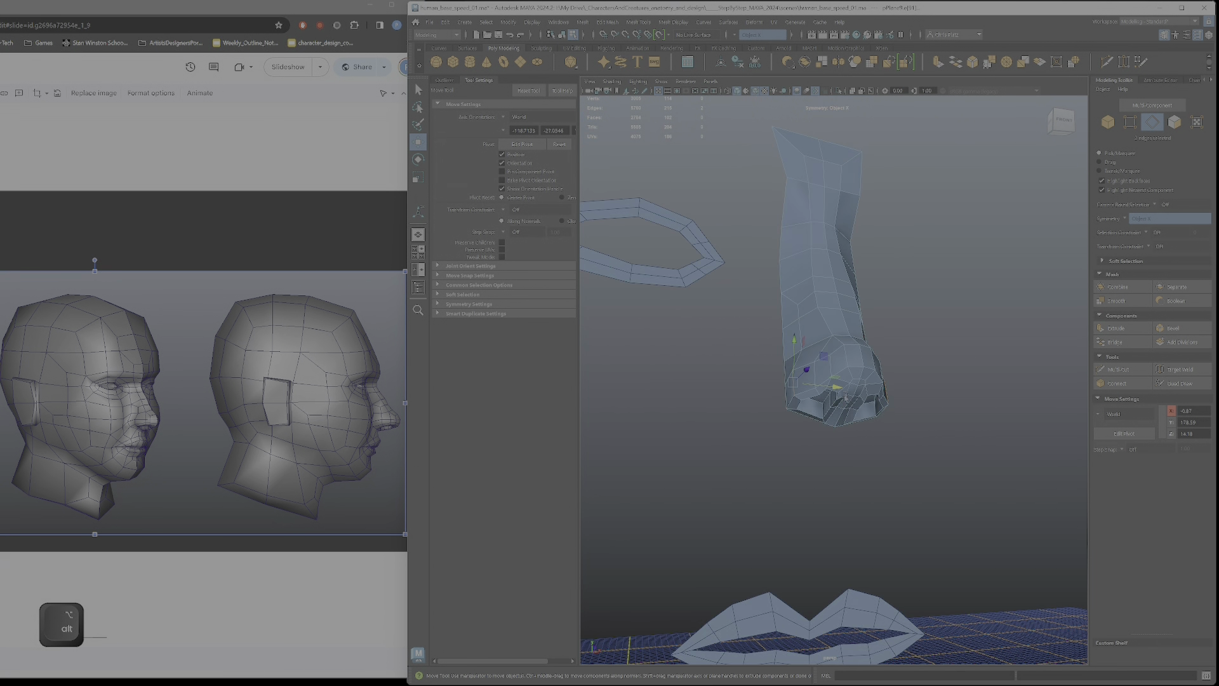
# - Relax the vertices around the front of the nostril openings with Quad Draw
pyautogui.keyDown('alt'); pyautogui.moveTo(871, 404); pyautogui.dragTo(889, 394, button='right'); pyautogui.keyUp('alt')
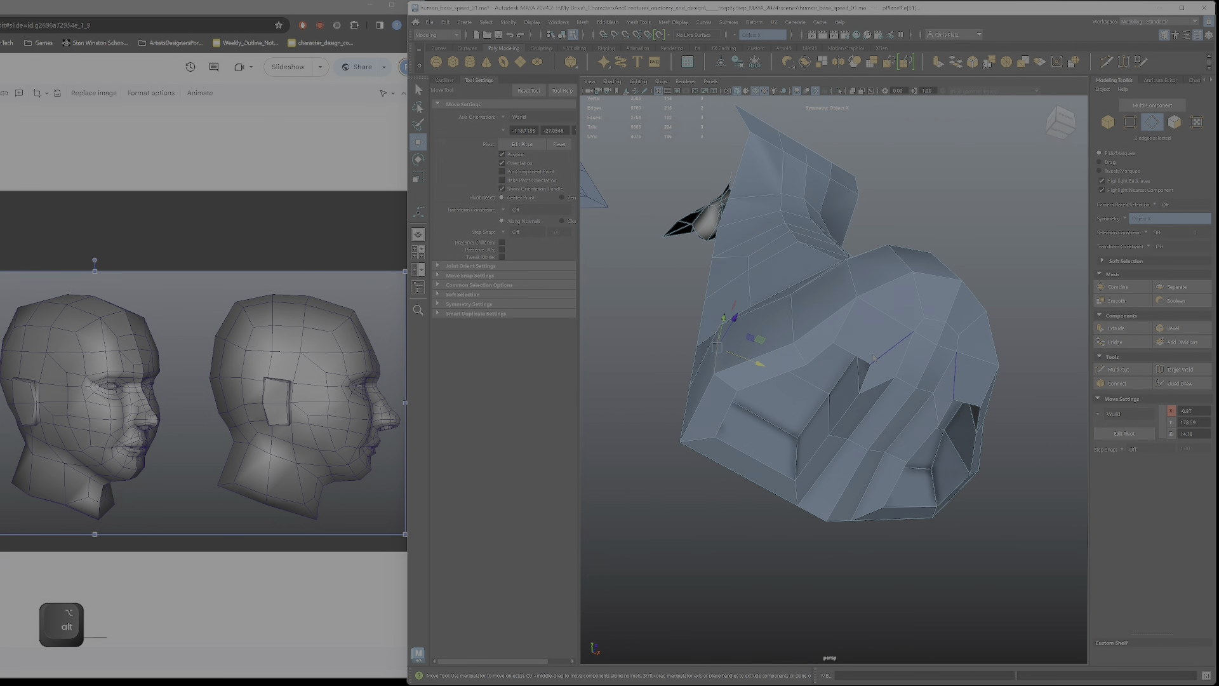
pyautogui.moveTo(871, 354); pyautogui.dragTo(823, 361, button='right')
pyautogui.click(1183, 384)
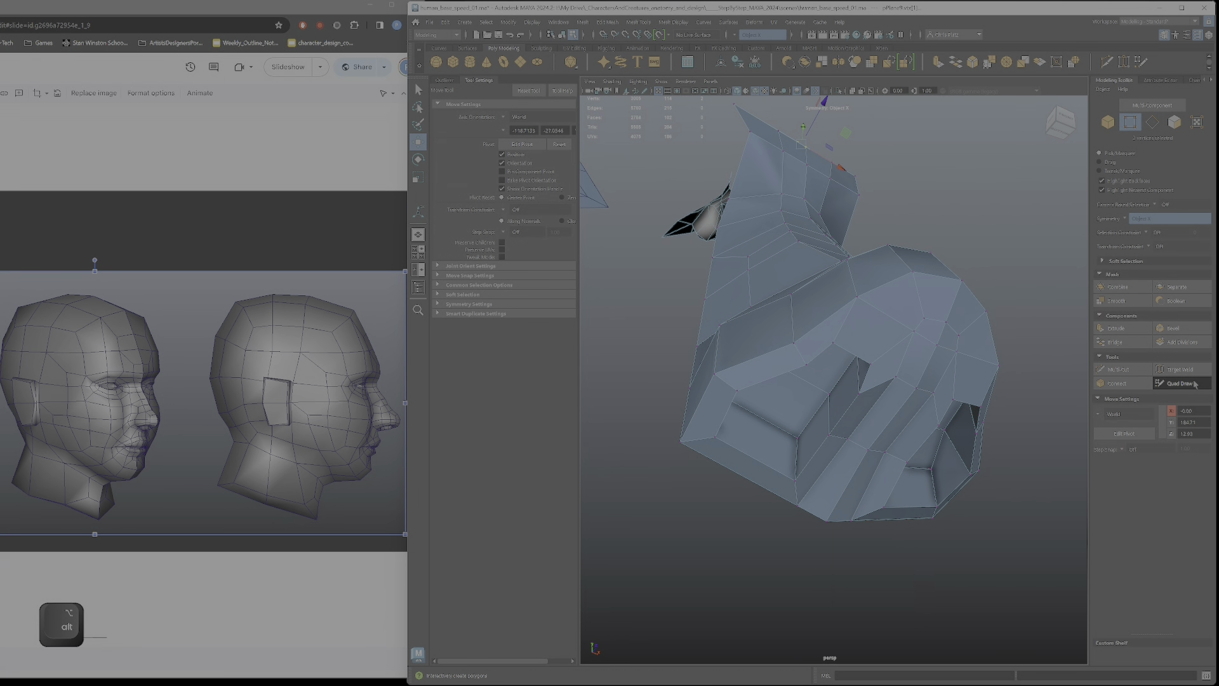
pyautogui.moveTo(875, 339)
pyautogui.keyDown('shift'); pyautogui.mouseDown()
pyautogui.moveTo(866, 323)
pyautogui.moveTo(883, 391)
pyautogui.mouseUp(); pyautogui.keyUp('shift')
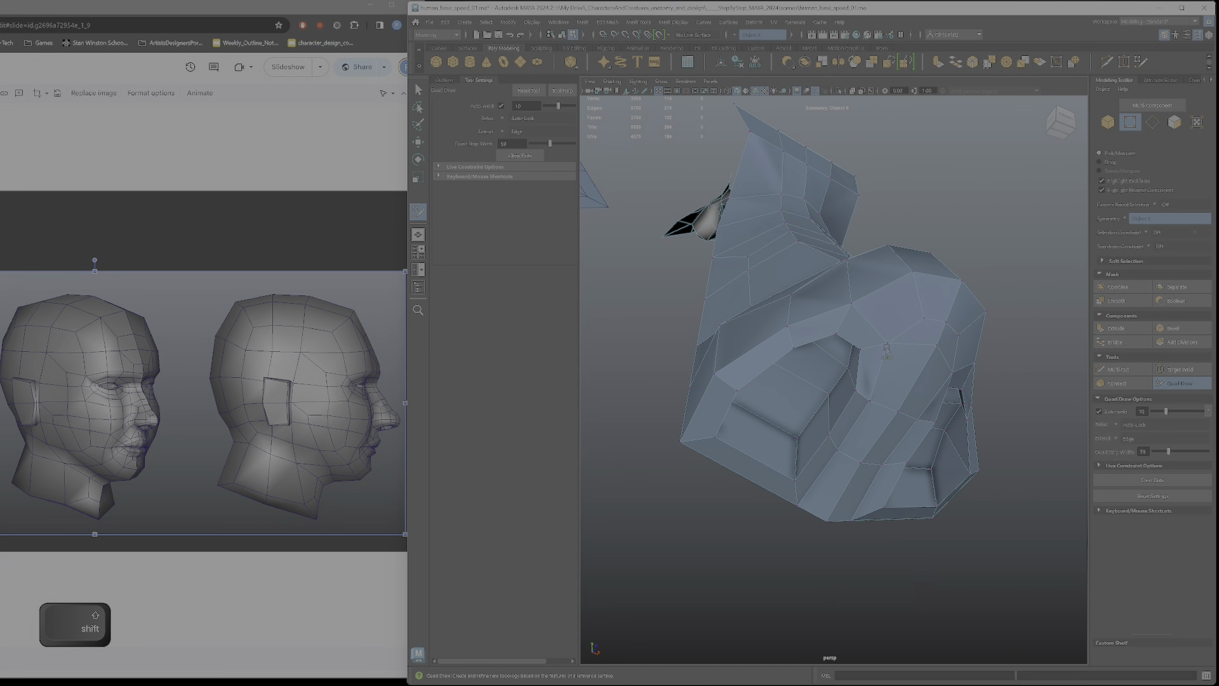
# - Move the back vertex of the nose wing and the side vertex where the bridge meets the tip to refine the profile
pyautogui.keyDown('alt'); pyautogui.moveTo(887, 350); pyautogui.dragTo(848, 419); pyautogui.keyUp('alt')
pyautogui.press('w')
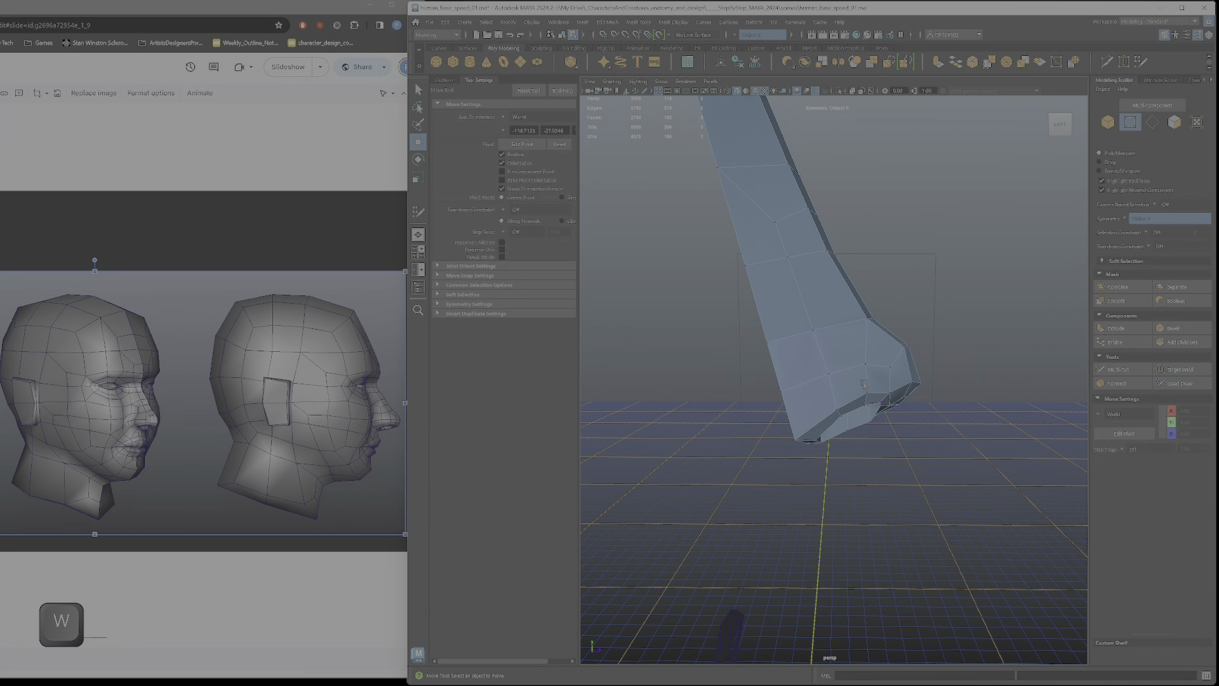
pyautogui.click(814, 337)
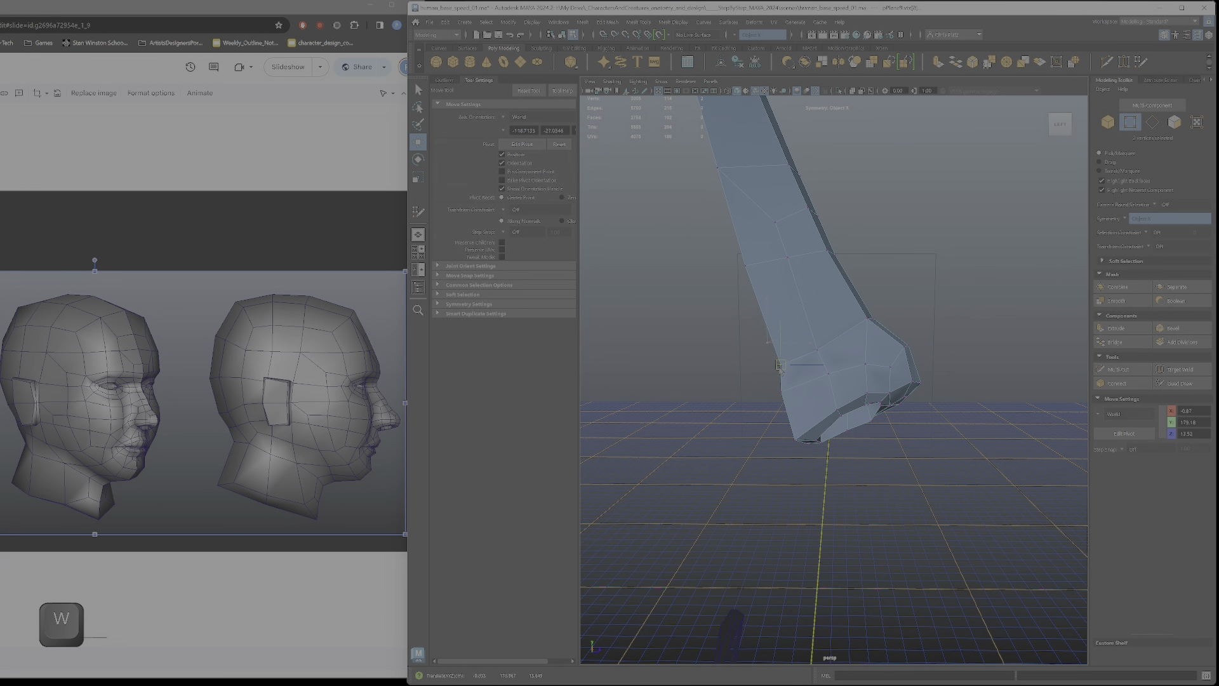
pyautogui.keyDown('alt'); pyautogui.moveTo(767, 345); pyautogui.dragTo(872, 325); pyautogui.keyUp('alt')
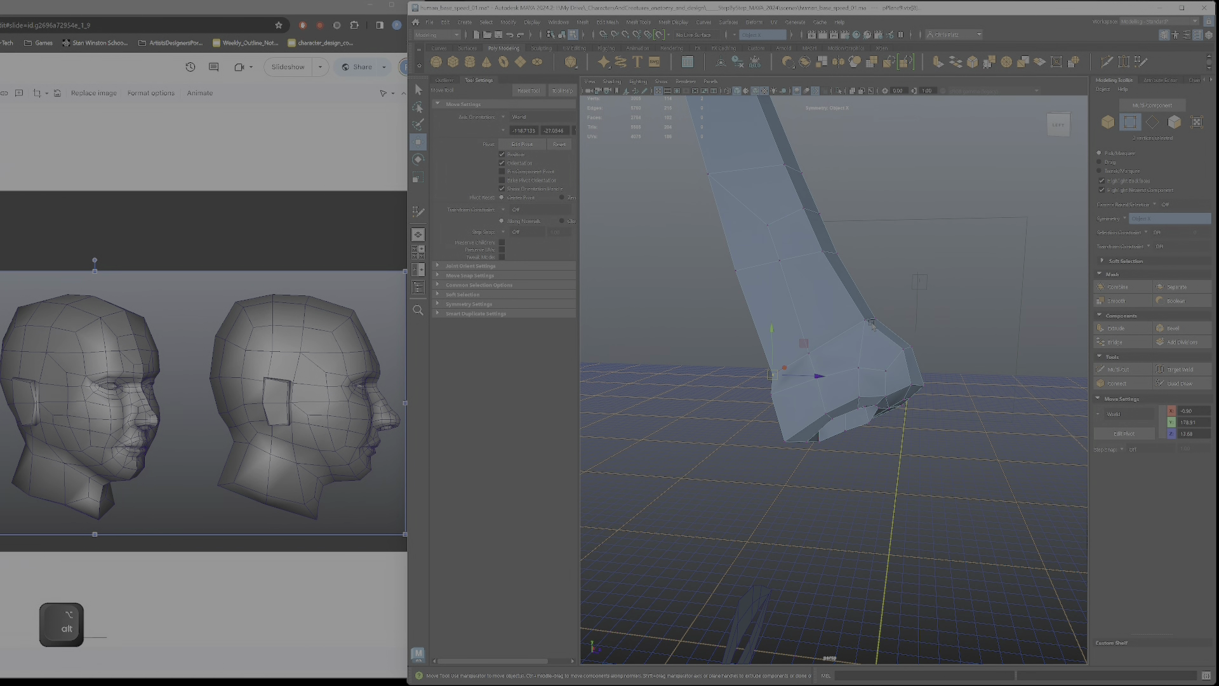
pyautogui.moveTo(900, 289); pyautogui.dragTo(908, 296)
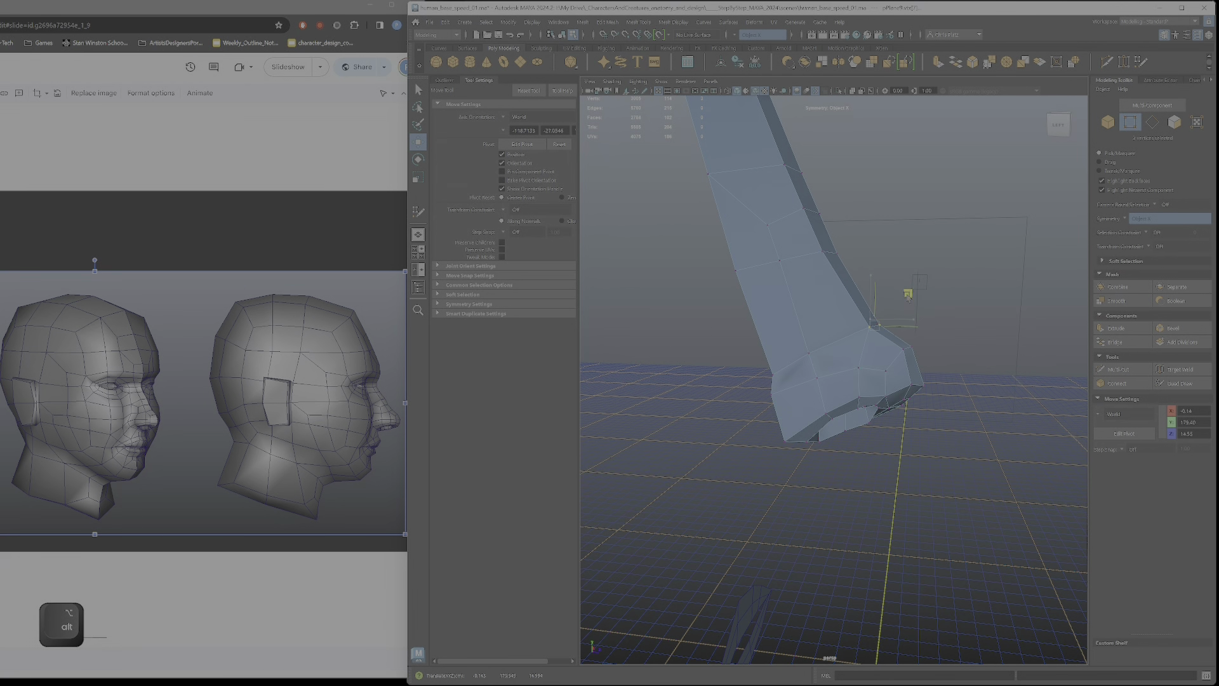
# - Switch to edge editing and connect the selected edges on the side of the nose above the wing
pyautogui.keyDown('alt'); pyautogui.moveTo(904, 344); pyautogui.dragTo(839, 282); pyautogui.keyUp('alt')
pyautogui.keyDown('alt'); pyautogui.moveTo(840, 332); pyautogui.dragTo(748, 351); pyautogui.keyUp('alt')
pyautogui.moveTo(841, 297); pyautogui.dragTo(841, 270, button='right')
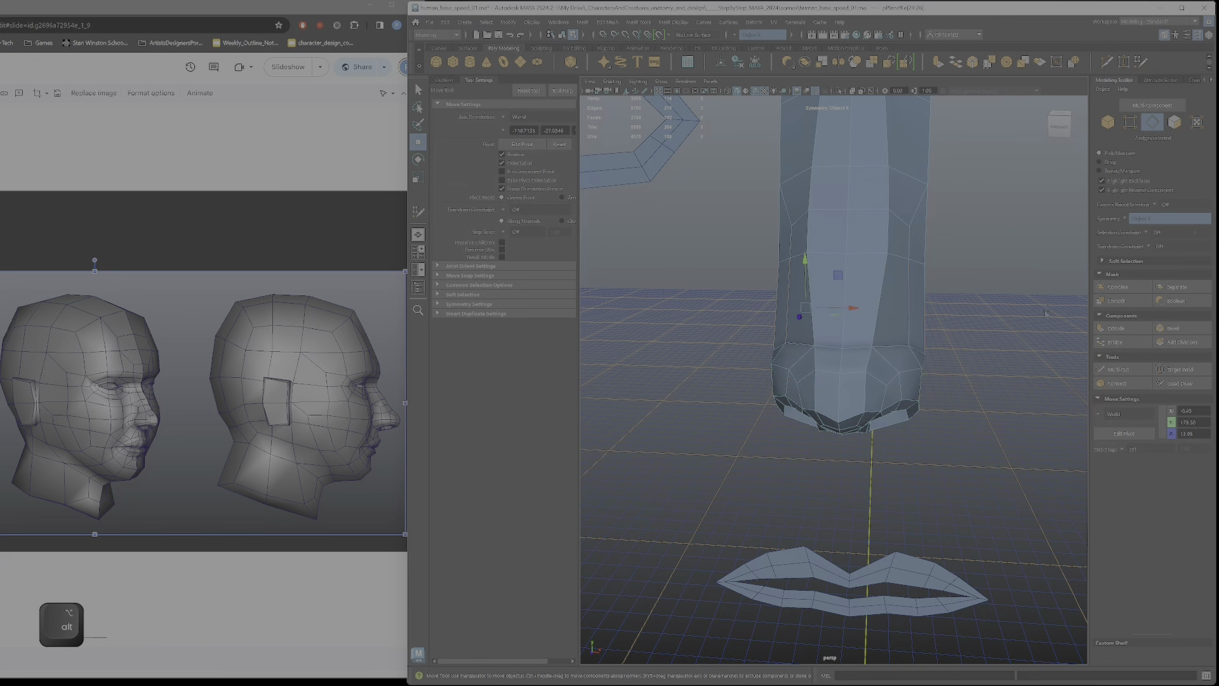
pyautogui.click(1117, 383)
pyautogui.press('Return')
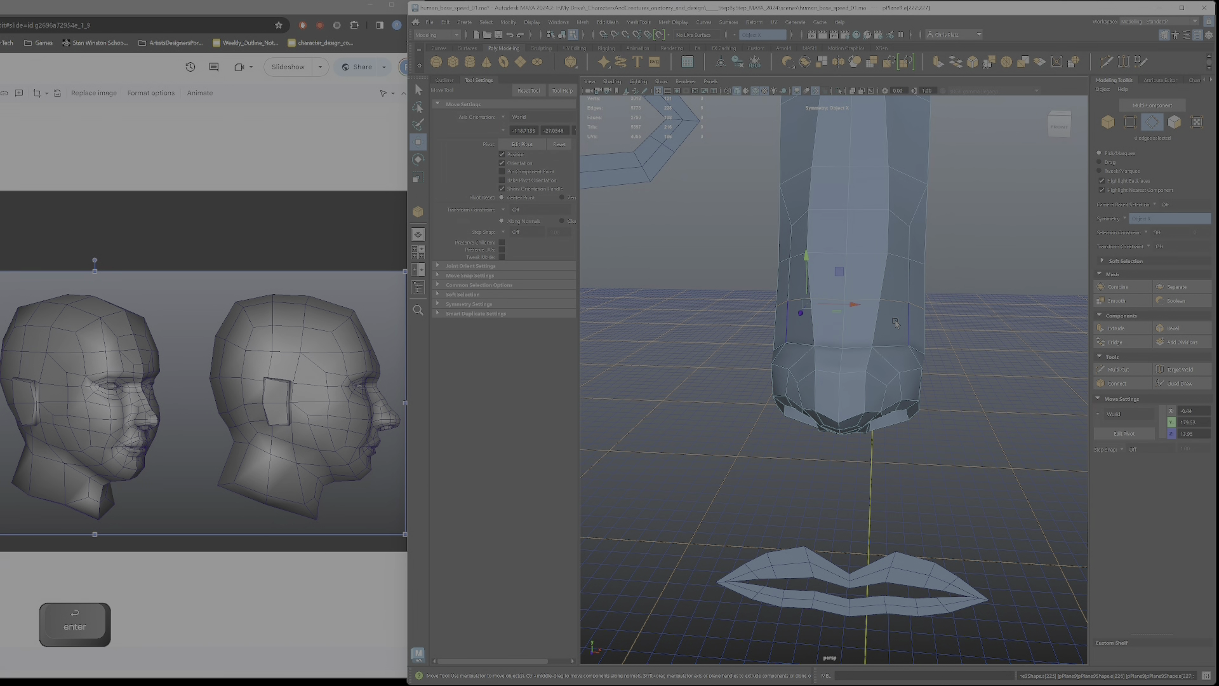
# - Switch to vertex editing on the eye ring and move its middle vertices in depth to give it a curve
pyautogui.keyDown('alt'); pyautogui.moveTo(895, 322); pyautogui.dragTo(720, 322); pyautogui.keyUp('alt')
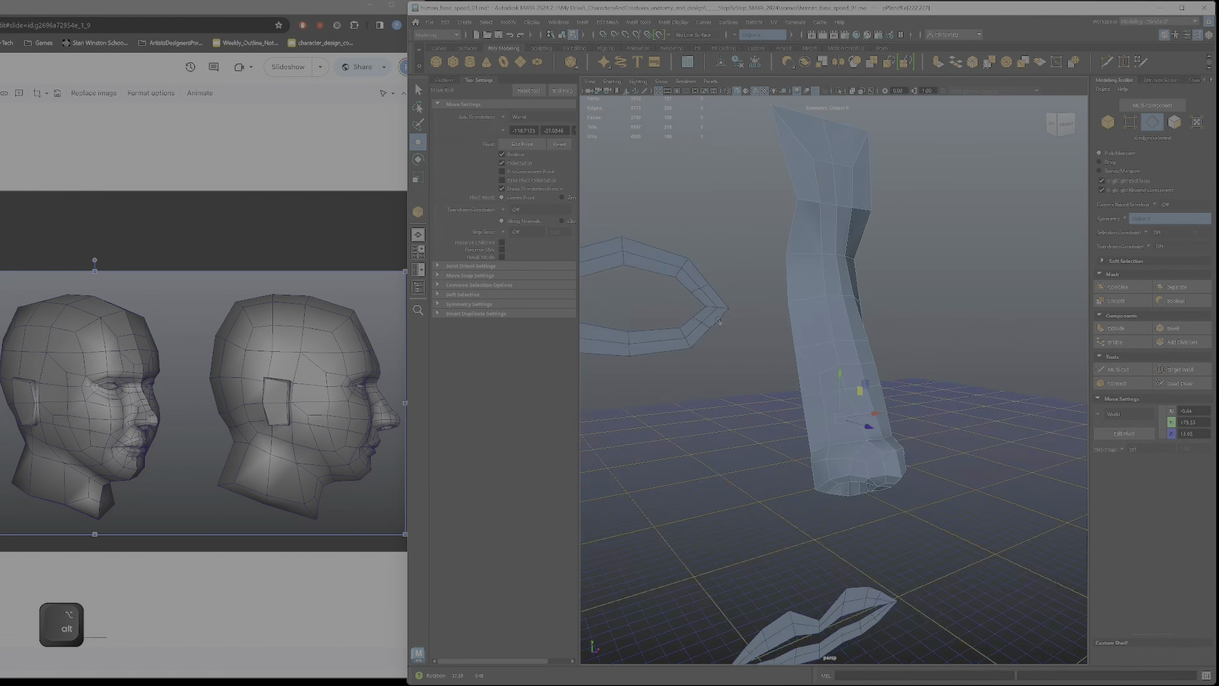
pyautogui.scroll(-6, 719, 322)
pyautogui.keyDown('alt'); pyautogui.moveTo(830, 362); pyautogui.dragTo(919, 322, button='middle'); pyautogui.keyUp('alt')
pyautogui.keyDown('alt'); pyautogui.moveTo(819, 271); pyautogui.dragTo(781, 287); pyautogui.keyUp('alt')
pyautogui.keyDown('alt'); pyautogui.moveTo(862, 325); pyautogui.dragTo(972, 457, button='middle'); pyautogui.keyUp('alt')
pyautogui.keyDown('alt'); pyautogui.moveTo(762, 343); pyautogui.dragTo(824, 343, button='right'); pyautogui.keyUp('alt')
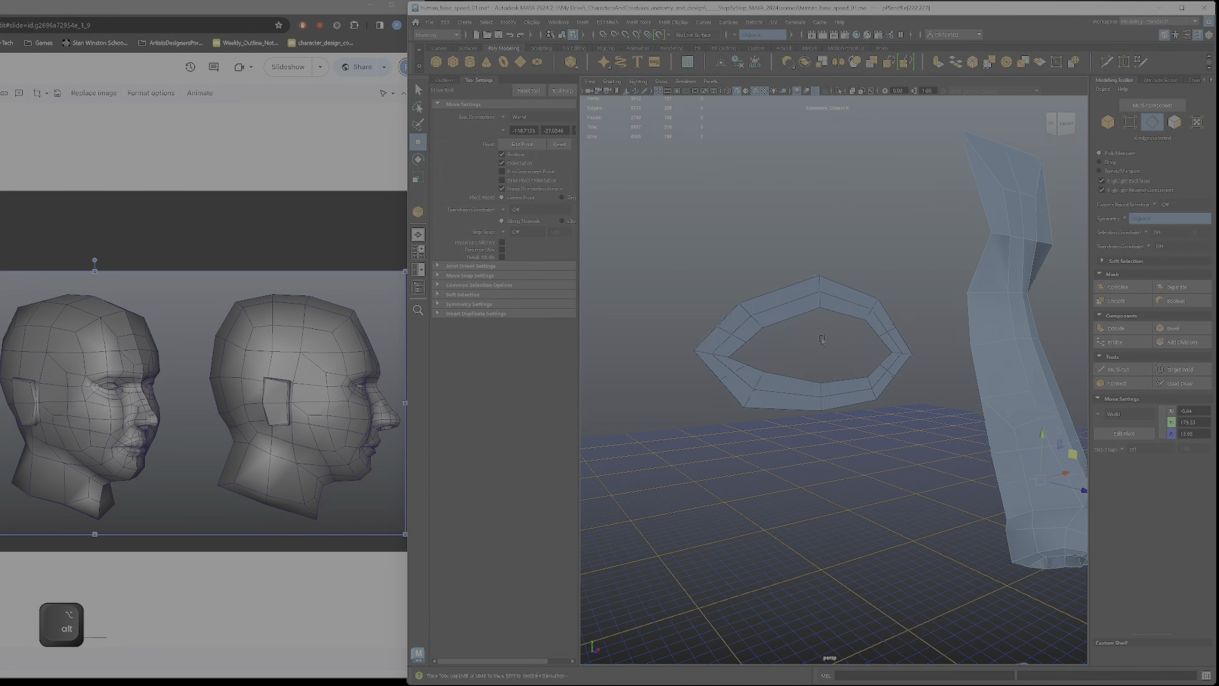
pyautogui.keyDown('alt'); pyautogui.moveTo(824, 342); pyautogui.dragTo(871, 362, button='middle'); pyautogui.keyUp('alt')
pyautogui.moveTo(898, 326); pyautogui.dragTo(848, 374, button='right')
pyautogui.keyDown('alt'); pyautogui.moveTo(915, 419); pyautogui.dragTo(886, 414); pyautogui.keyUp('alt')
pyautogui.keyDown('alt'); pyautogui.moveTo(788, 355); pyautogui.dragTo(832, 373, button='right'); pyautogui.keyUp('alt')
pyautogui.keyDown('alt'); pyautogui.moveTo(901, 388); pyautogui.dragTo(802, 370); pyautogui.keyUp('alt')
pyautogui.keyDown('alt'); pyautogui.moveTo(826, 529); pyautogui.dragTo(837, 519); pyautogui.keyUp('alt')
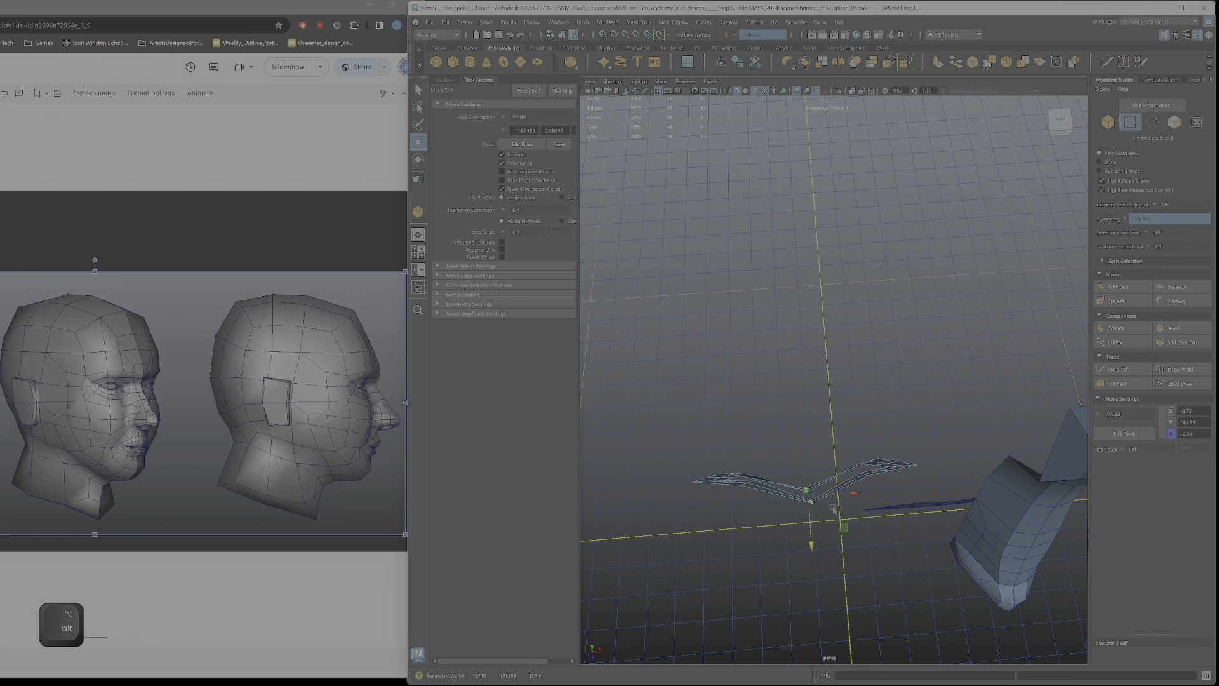
# - Adjust the depth of the eye ring's upper and lower vertices on both sides of its middle, undoing unwanted changes
pyautogui.moveTo(781, 485)
pyautogui.keyDown('alt'); pyautogui.mouseDown()
pyautogui.moveTo(764, 443)
pyautogui.moveTo(724, 419)
pyautogui.moveTo(724, 447)
pyautogui.moveTo(720, 411)
pyautogui.mouseUp(); pyautogui.keyUp('alt')
pyautogui.hotkey('ctrl', 'z')
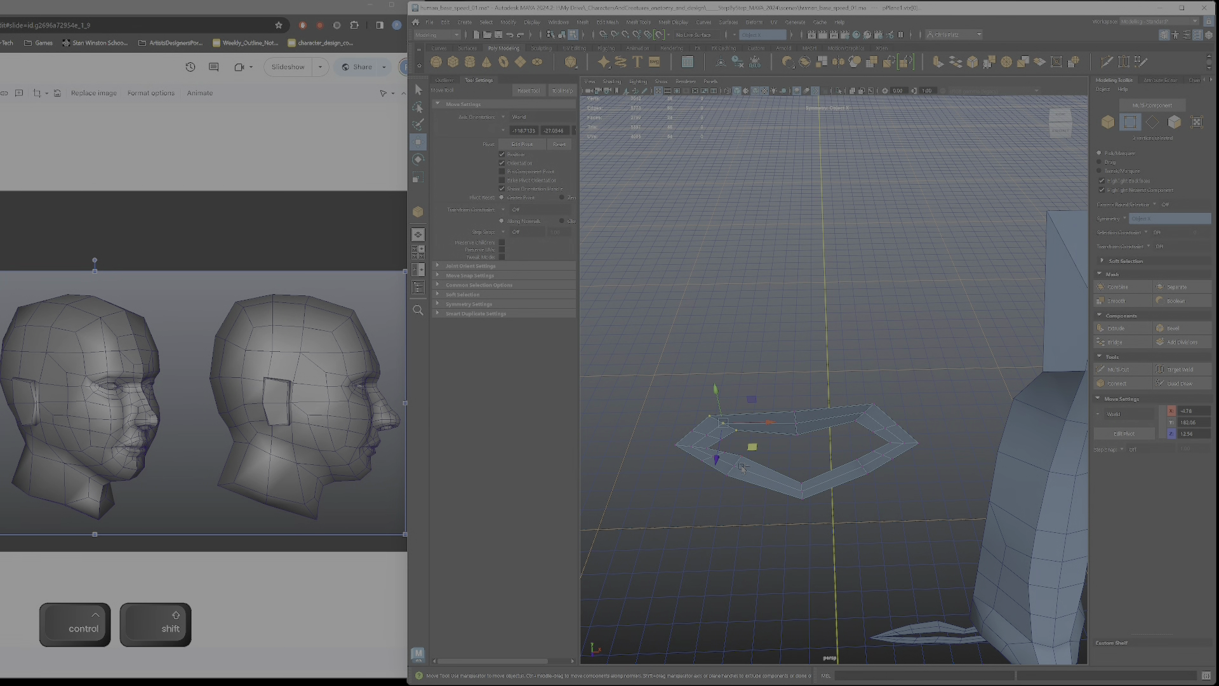
pyautogui.keyDown('ctrl'); pyautogui.keyDown('shift'); pyautogui.moveTo(754, 480); pyautogui.dragTo(731, 452); pyautogui.keyUp('shift'); pyautogui.keyUp('ctrl')
pyautogui.keyDown('ctrl'); pyautogui.keyDown('shift'); pyautogui.moveTo(747, 501); pyautogui.dragTo(826, 468); pyautogui.keyUp('shift'); pyautogui.keyUp('ctrl')
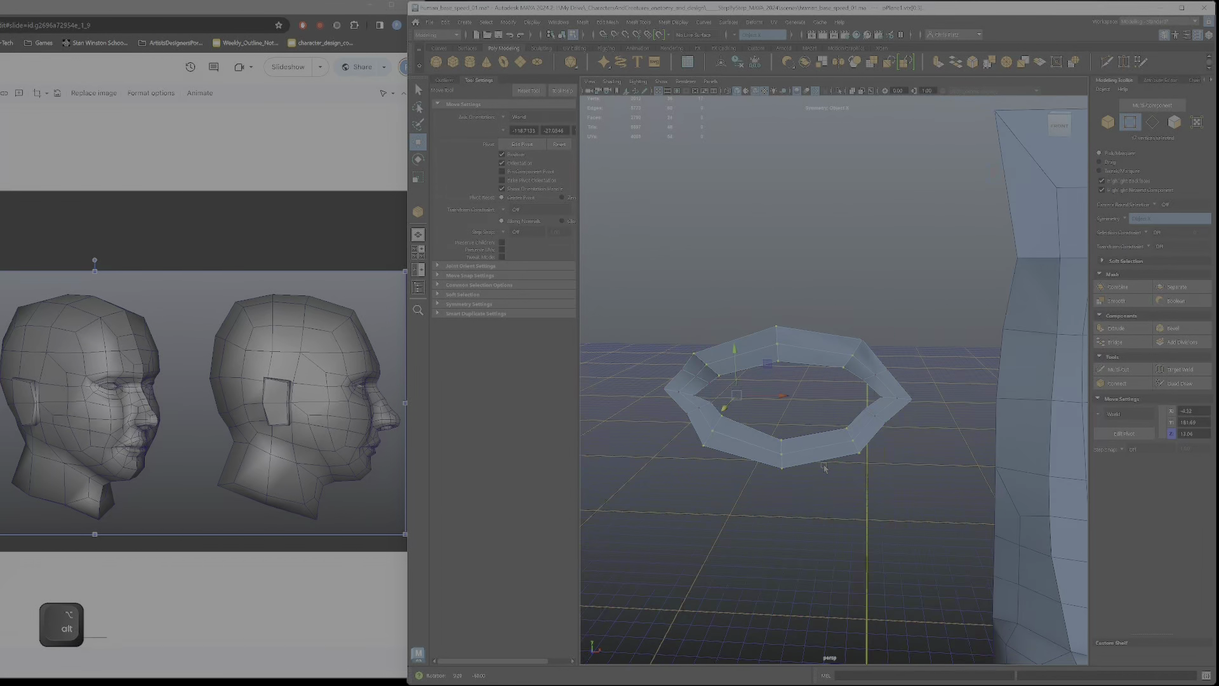
pyautogui.hotkey('ctrl', 'z')
pyautogui.keyDown('alt'); pyautogui.moveTo(854, 355); pyautogui.dragTo(858, 455); pyautogui.keyUp('alt')
pyautogui.keyDown('alt'); pyautogui.moveTo(859, 454); pyautogui.dragTo(851, 487); pyautogui.keyUp('alt')
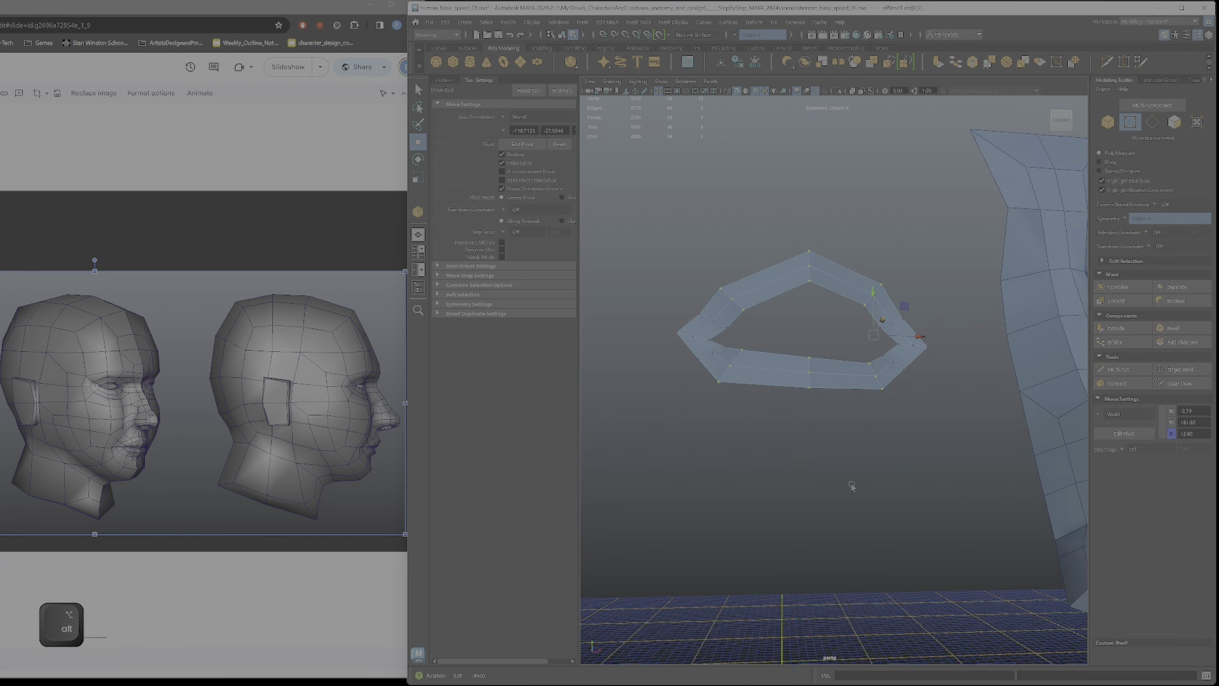
# - Switch to edge editing on the eye ring and slide its cross edges along the upper and lower lids with the Slide Edge tool
pyautogui.moveTo(756, 318); pyautogui.dragTo(752, 302, button='right')
pyautogui.click(729, 294)
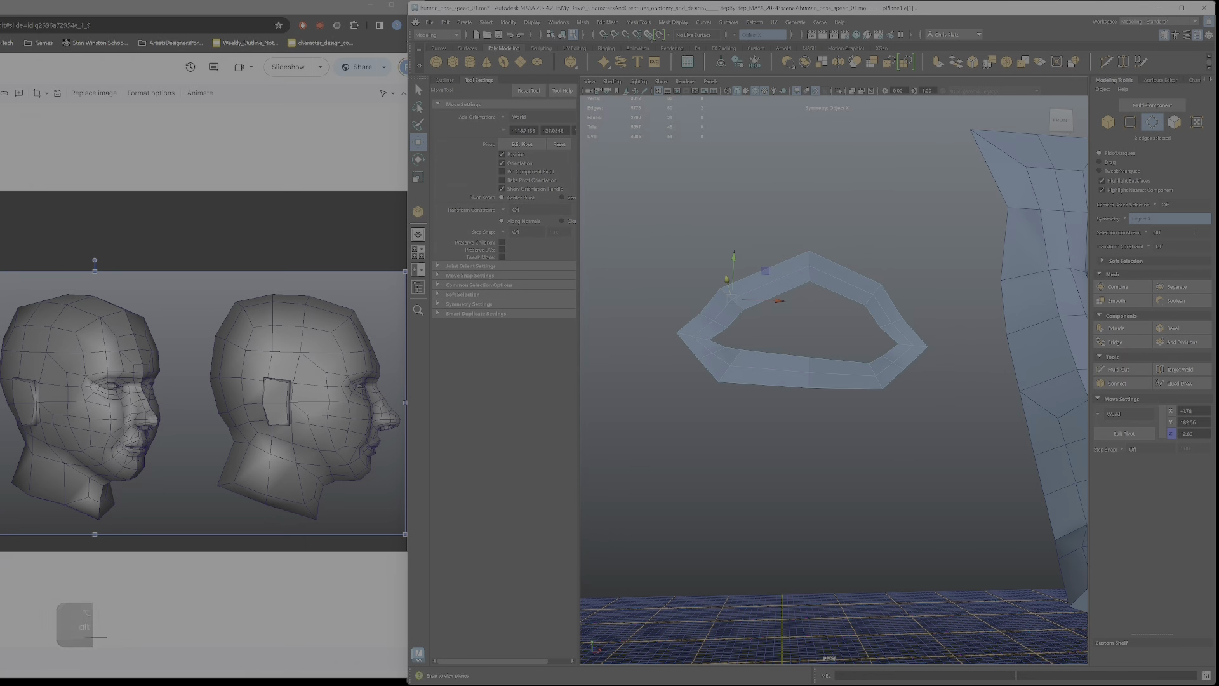
pyautogui.click(639, 23)
pyautogui.click(657, 182)
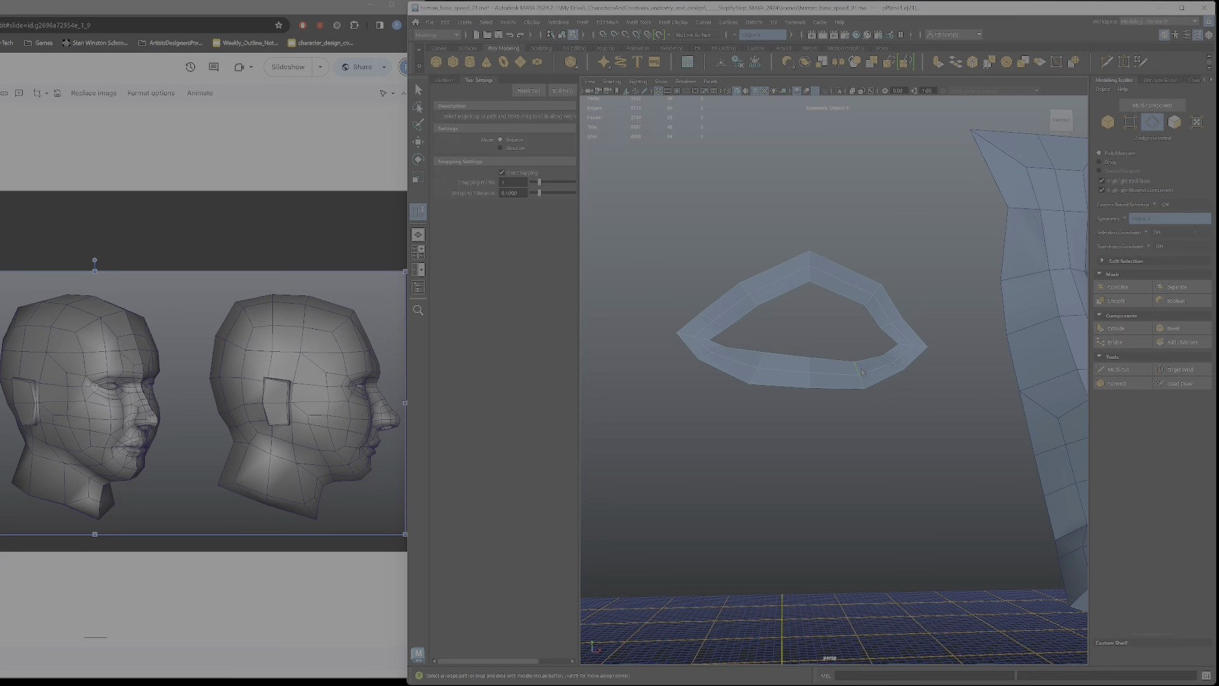
# - Move the cross edge beside the eye ring's outer corner down and adjust its depth
pyautogui.keyDown('alt'); pyautogui.moveTo(861, 373); pyautogui.dragTo(821, 333); pyautogui.keyUp('alt')
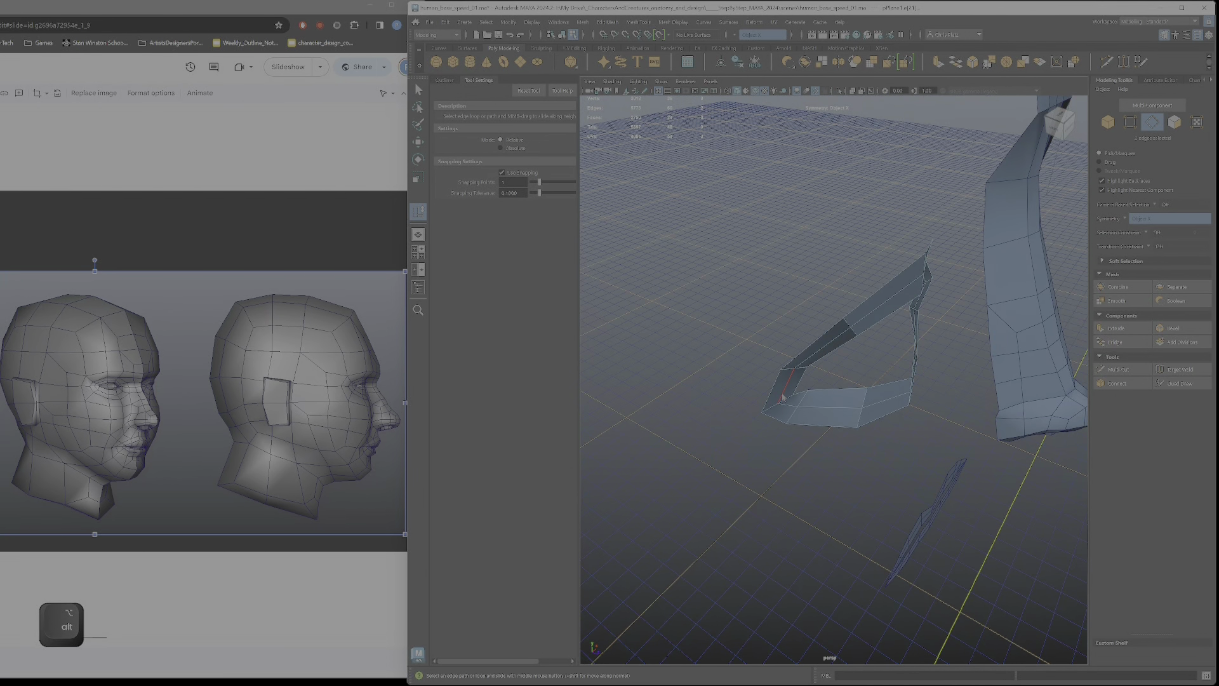
pyautogui.press('w')
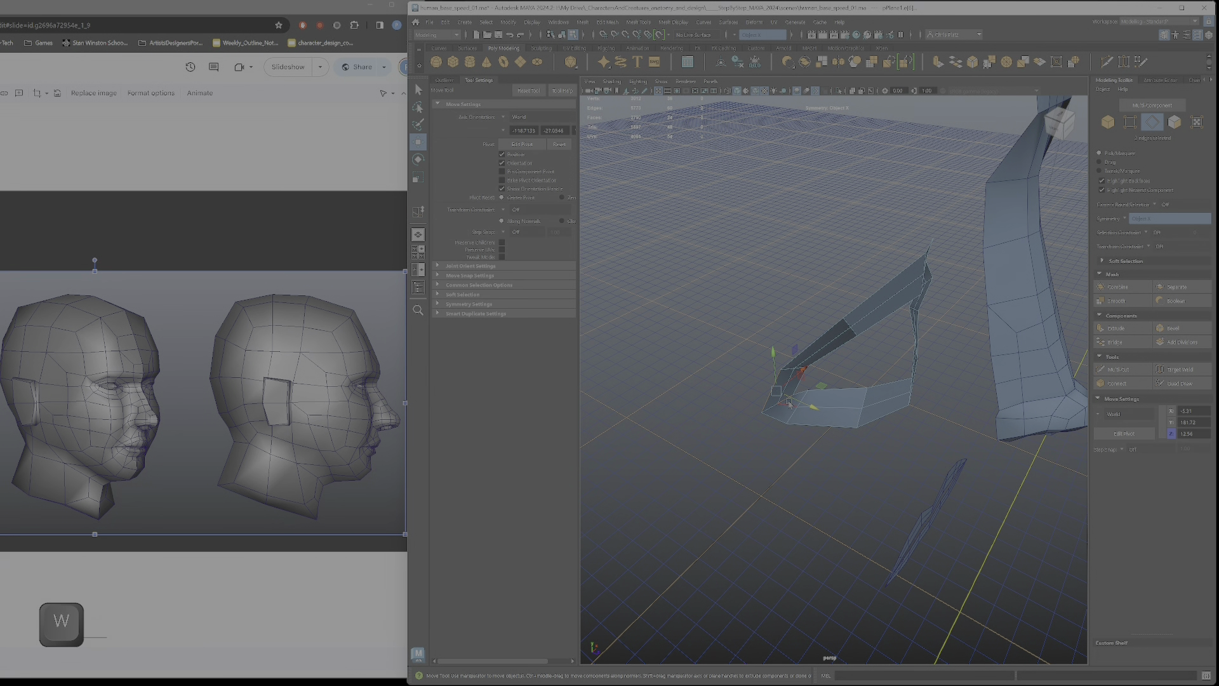
pyautogui.moveTo(803, 406); pyautogui.dragTo(802, 412)
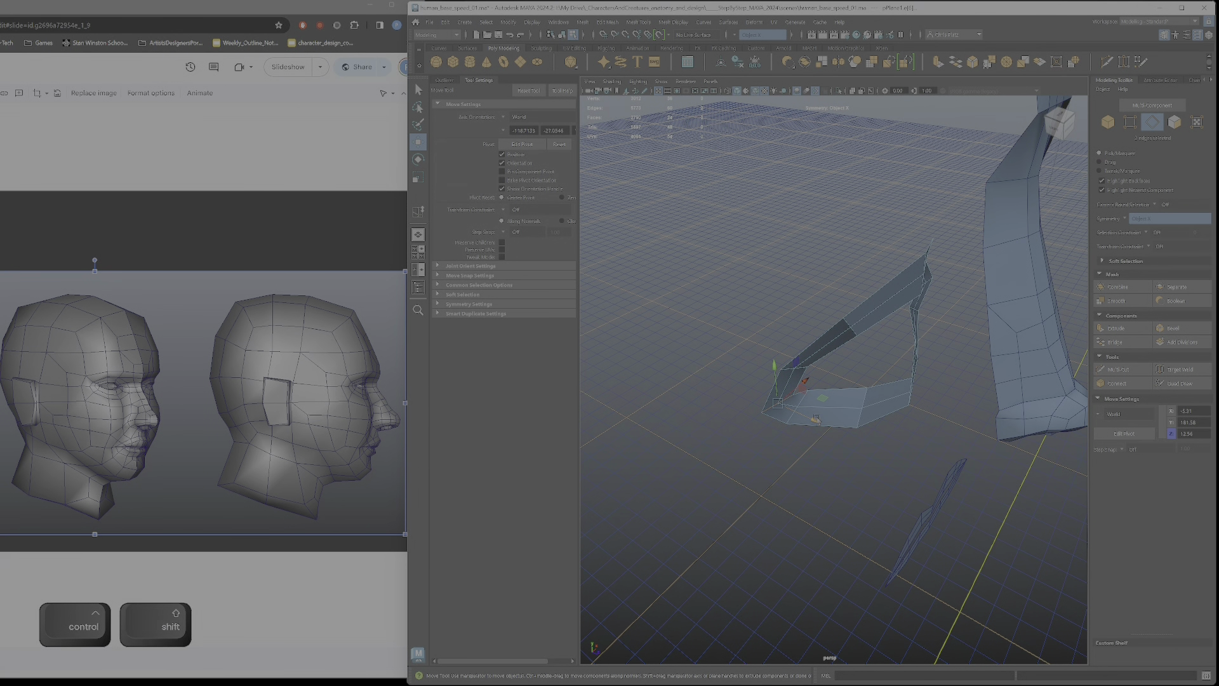
pyautogui.keyDown('ctrl'); pyautogui.keyDown('shift'); pyautogui.moveTo(807, 421); pyautogui.dragTo(734, 411); pyautogui.keyUp('shift'); pyautogui.keyUp('ctrl')
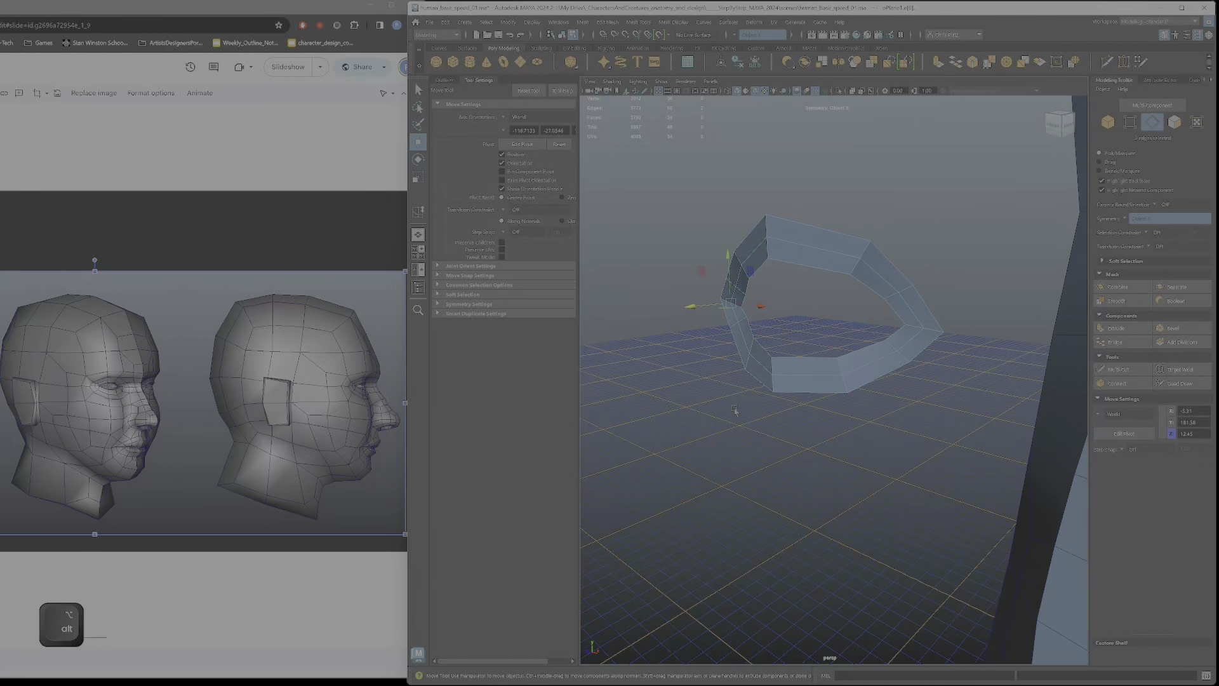
pyautogui.keyDown('alt'); pyautogui.moveTo(721, 278); pyautogui.dragTo(781, 292, button='right'); pyautogui.keyUp('alt')
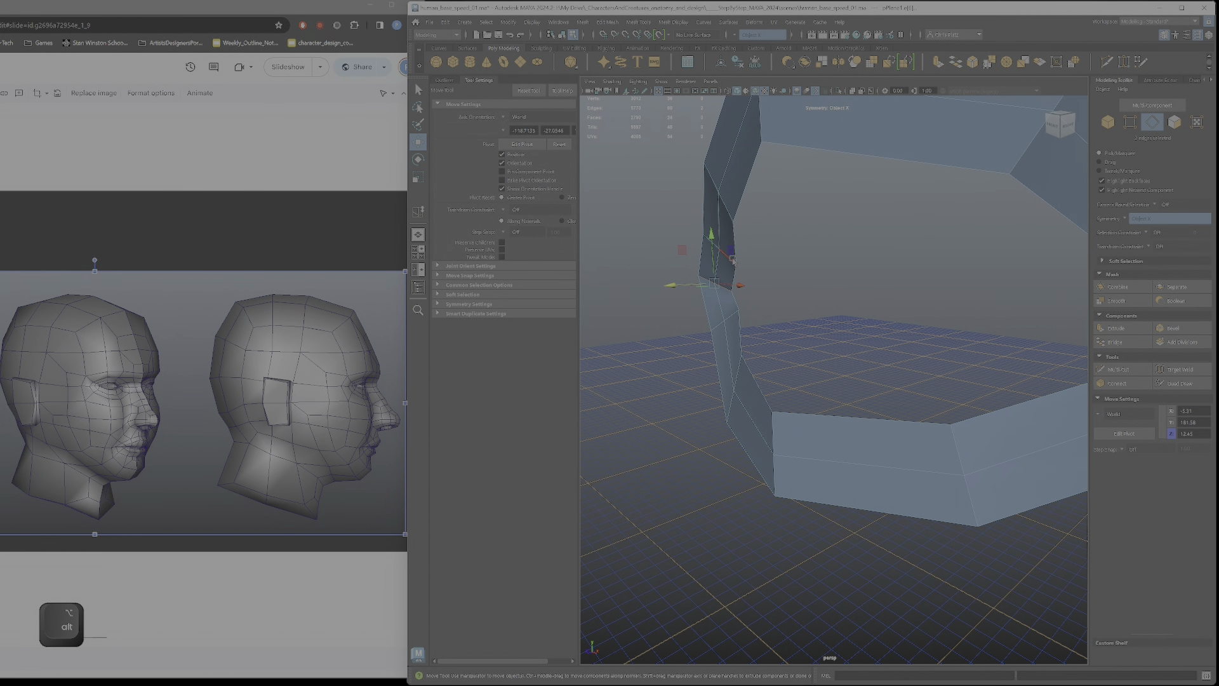
# - Save the scene and shift the edge just above the eye ring's outer corner in depth
pyautogui.keyDown('shift'); pyautogui.click(707, 248); pyautogui.keyUp('shift')
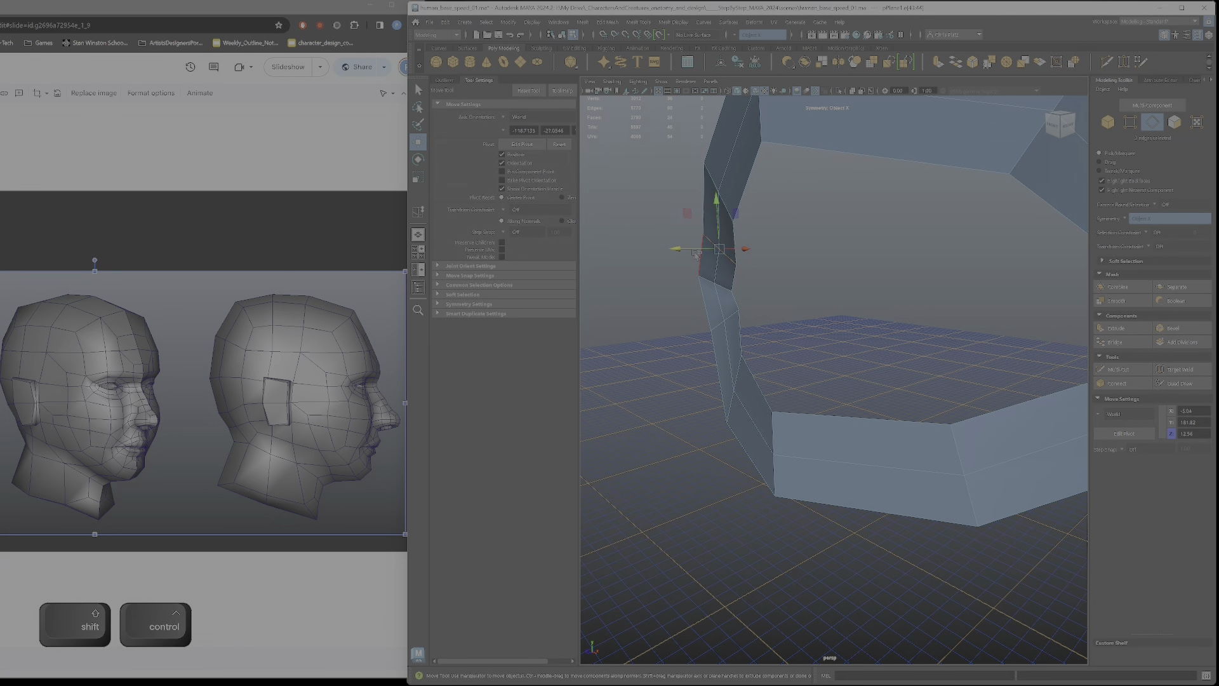
pyautogui.hotkey('ctrl', 'z')
pyautogui.hotkey('ctrl', 's')
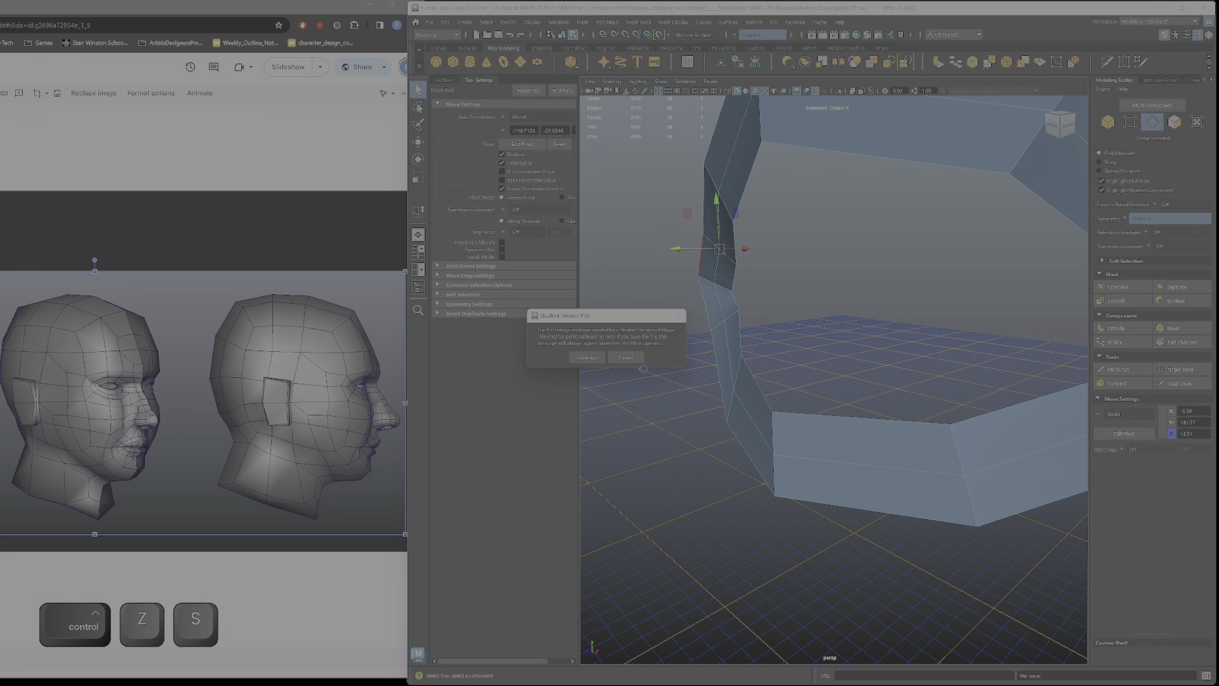
pyautogui.press('Return')
pyautogui.keyDown('shift'); pyautogui.click(695, 250); pyautogui.keyUp('shift')
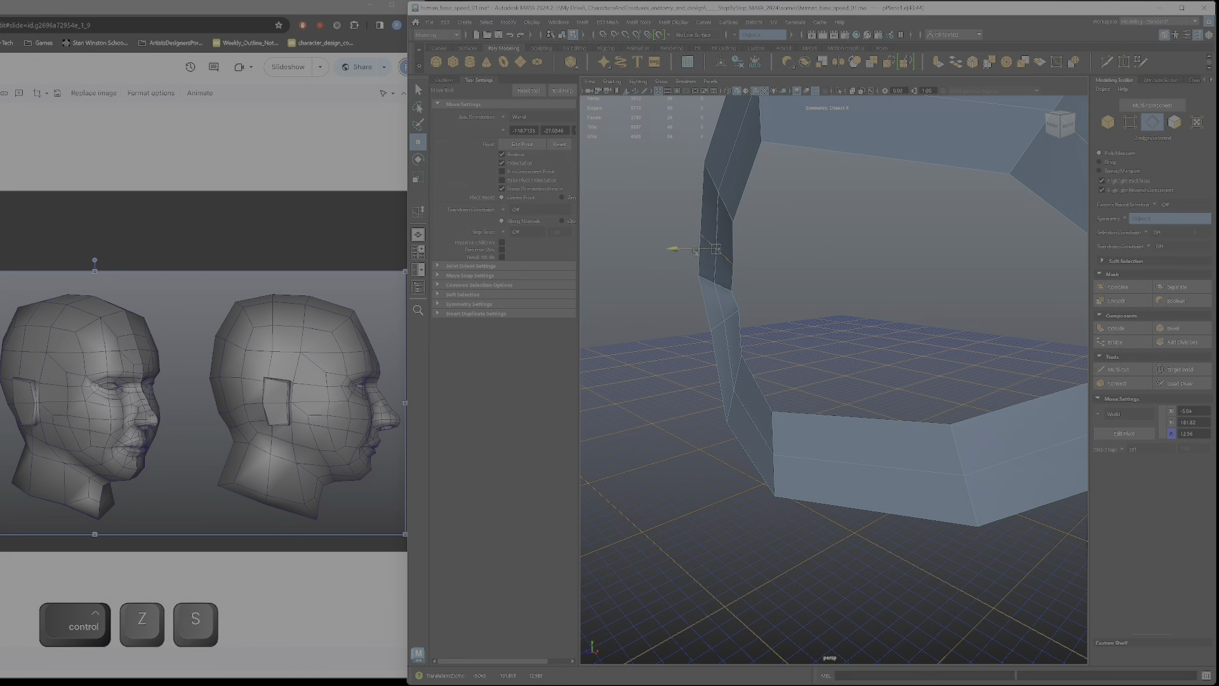
pyautogui.moveTo(696, 252); pyautogui.dragTo(768, 279)
pyautogui.keyDown('alt'); pyautogui.moveTo(768, 280); pyautogui.dragTo(698, 273, button='right'); pyautogui.keyUp('alt')
pyautogui.keyDown('alt'); pyautogui.moveTo(806, 292); pyautogui.dragTo(881, 253); pyautogui.keyUp('alt')
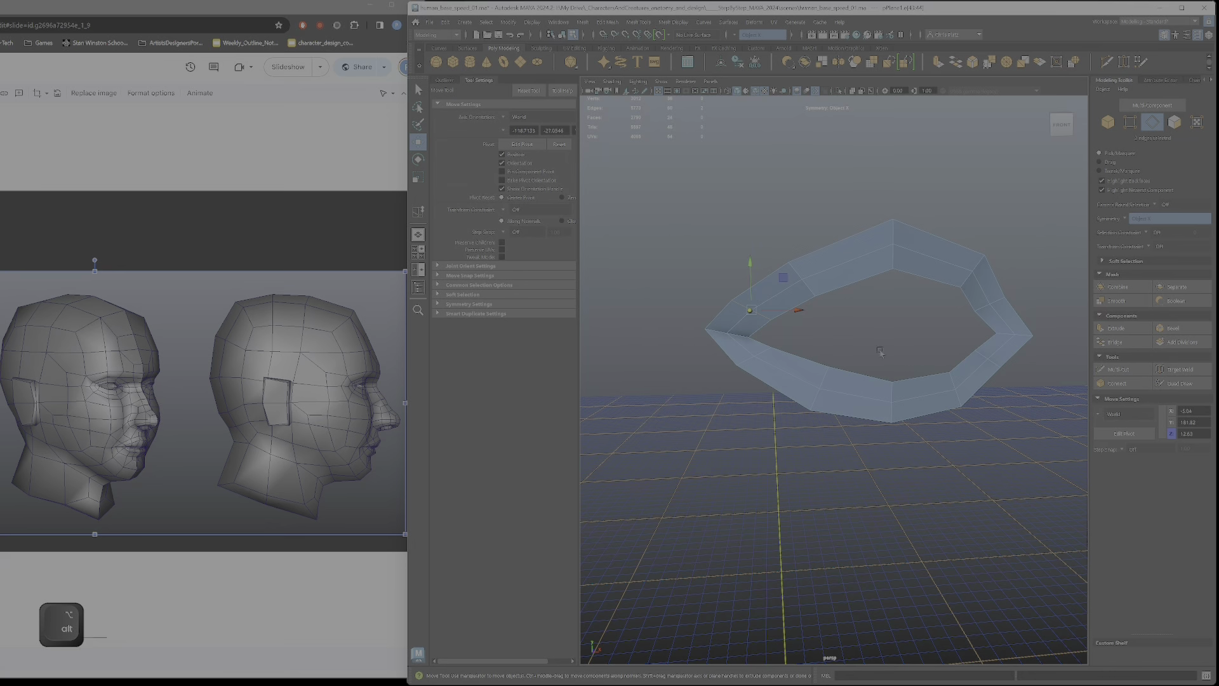
# - Adjust the position of the cross edges on the upper lid and near the inner corner, undoing unwanted changes
pyautogui.keyDown('alt'); pyautogui.moveTo(880, 351); pyautogui.dragTo(892, 293); pyautogui.keyUp('alt')
pyautogui.moveTo(894, 292); pyautogui.dragTo(892, 278, button='right')
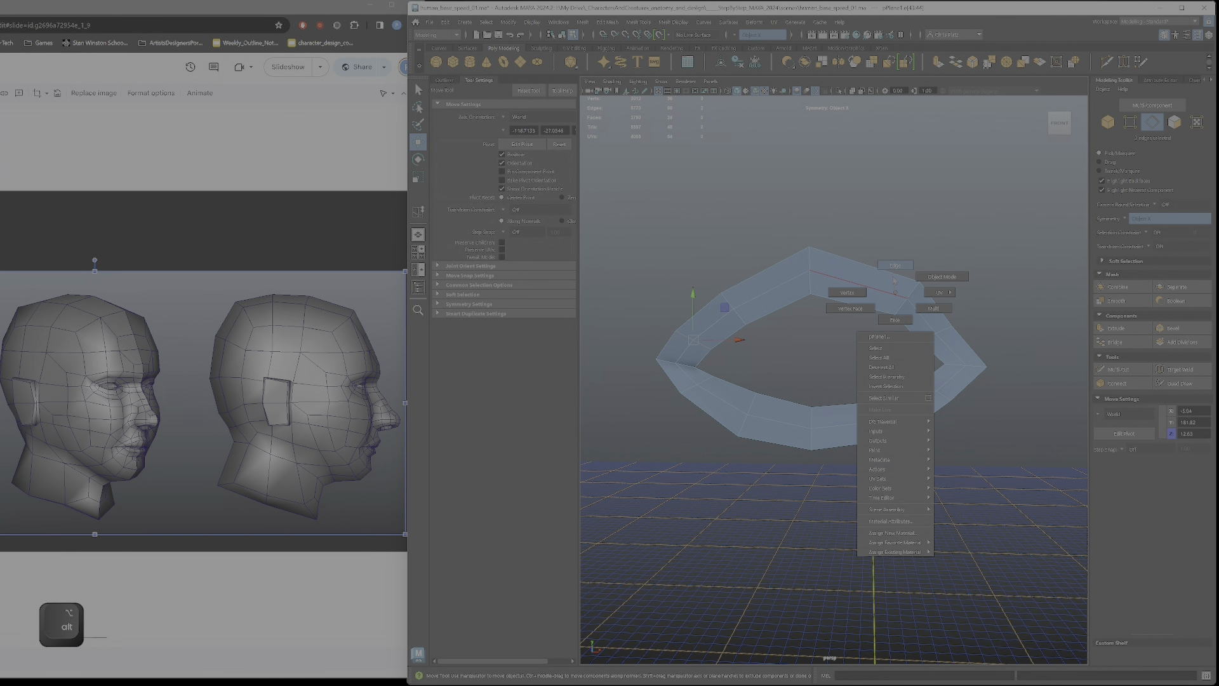
pyautogui.keyDown('shift'); pyautogui.click(741, 315); pyautogui.keyUp('shift')
pyautogui.keyDown('alt'); pyautogui.moveTo(767, 308); pyautogui.dragTo(729, 290); pyautogui.keyUp('alt')
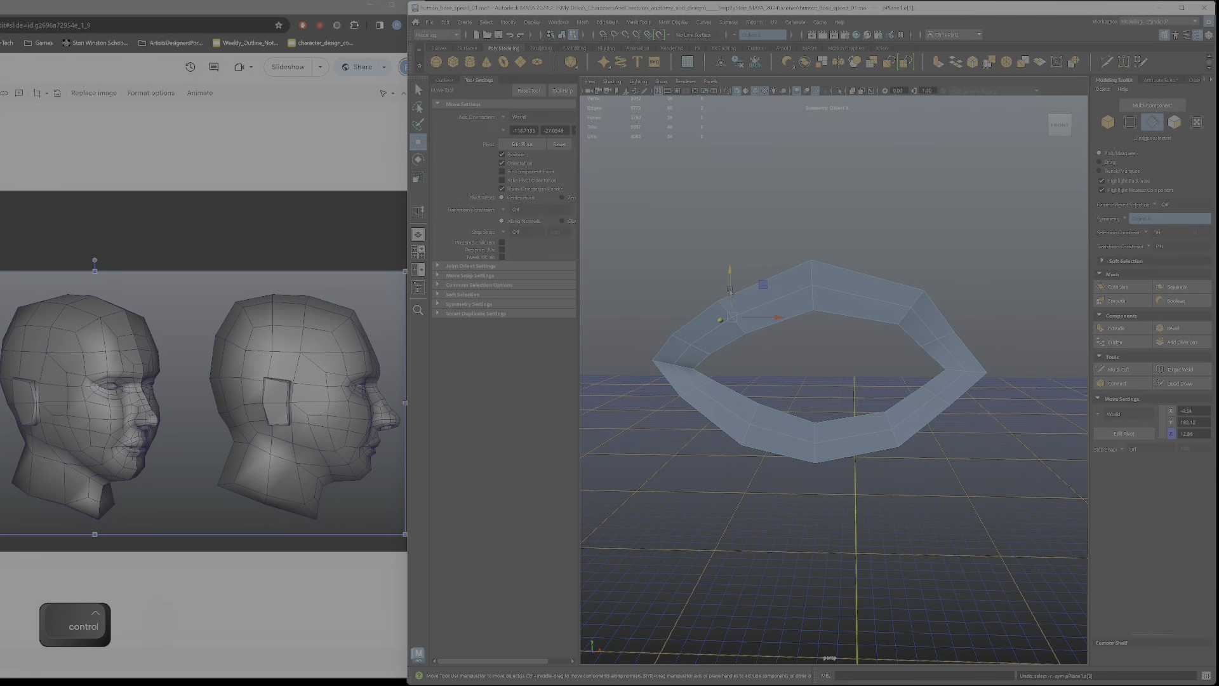
pyautogui.hotkey('ctrl', 'z')
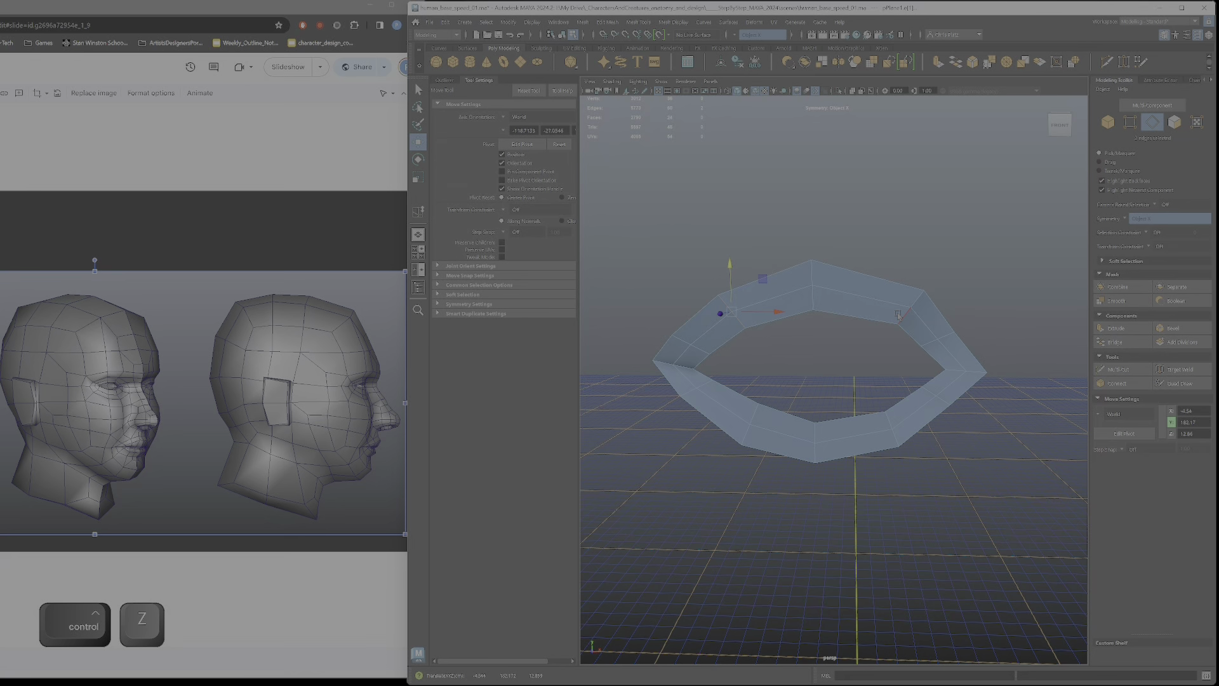
pyautogui.hotkey('ctrl', 'z')
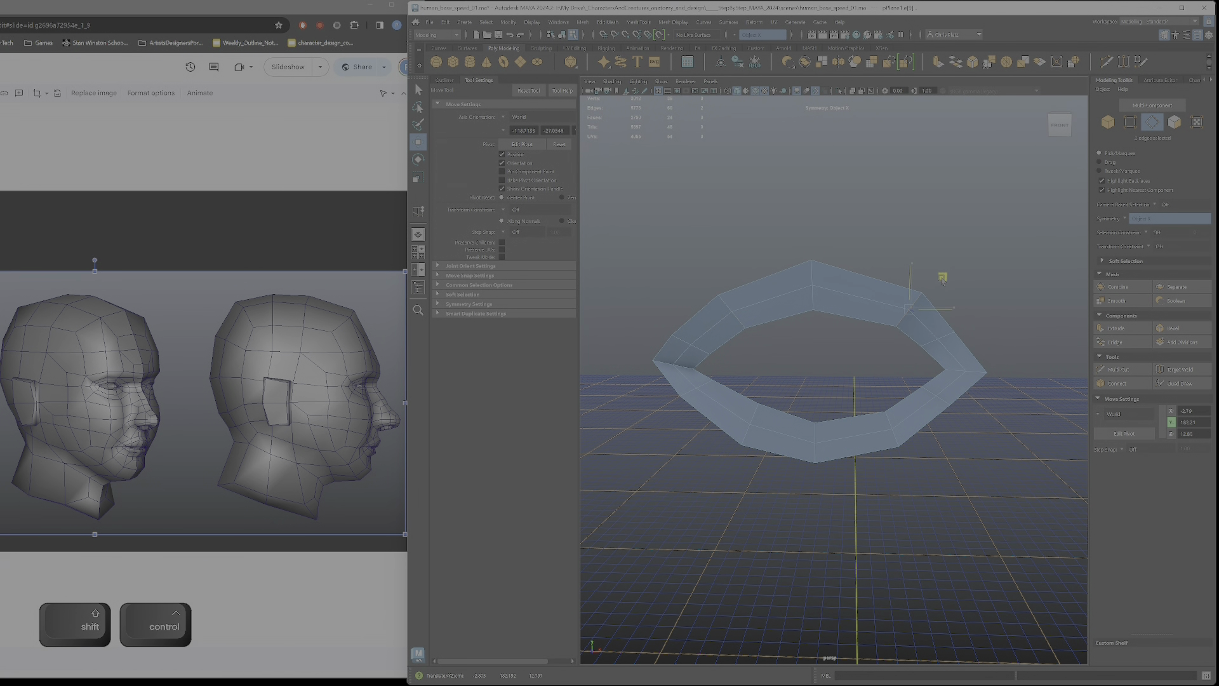
pyautogui.keyDown('alt'); pyautogui.moveTo(937, 337); pyautogui.dragTo(978, 367); pyautogui.keyUp('alt')
pyautogui.rightClick(869, 315)
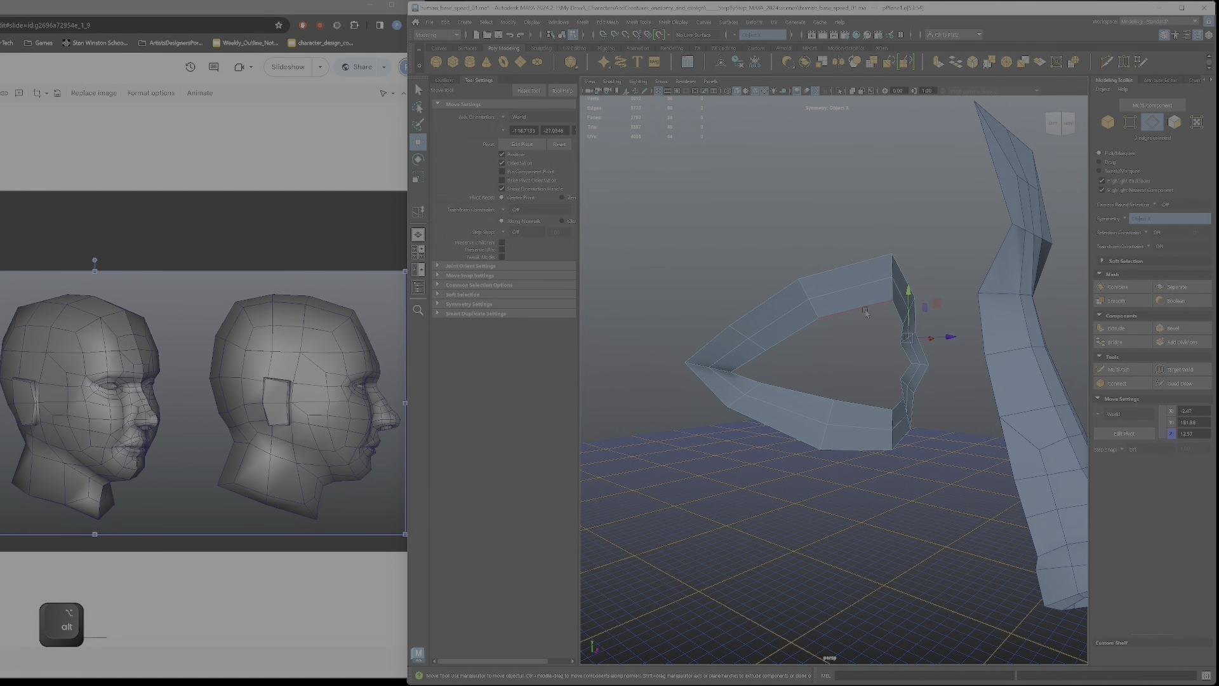
# - Select the eye ring's inner border edge loop and extrude it backward in depth to give the lids thickness
pyautogui.keyDown('alt'); pyautogui.moveTo(867, 309); pyautogui.dragTo(1024, 280); pyautogui.keyUp('alt')
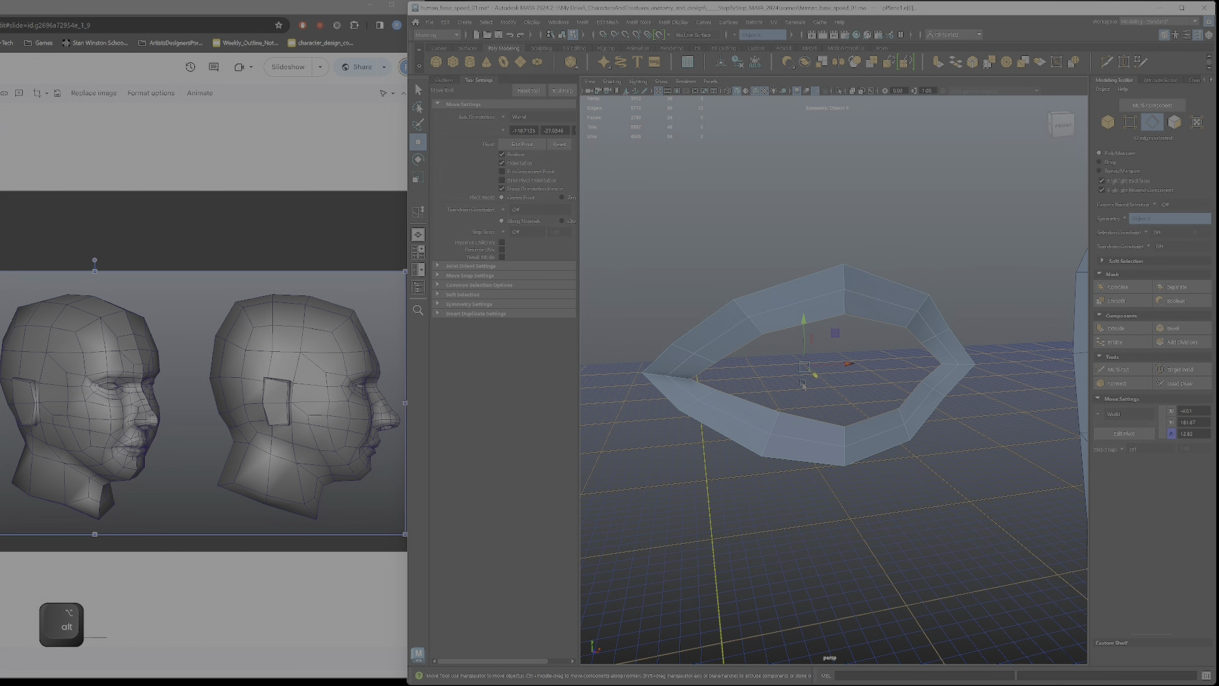
pyautogui.keyDown('alt'); pyautogui.moveTo(804, 385); pyautogui.dragTo(819, 404); pyautogui.keyUp('alt')
pyautogui.press('r')
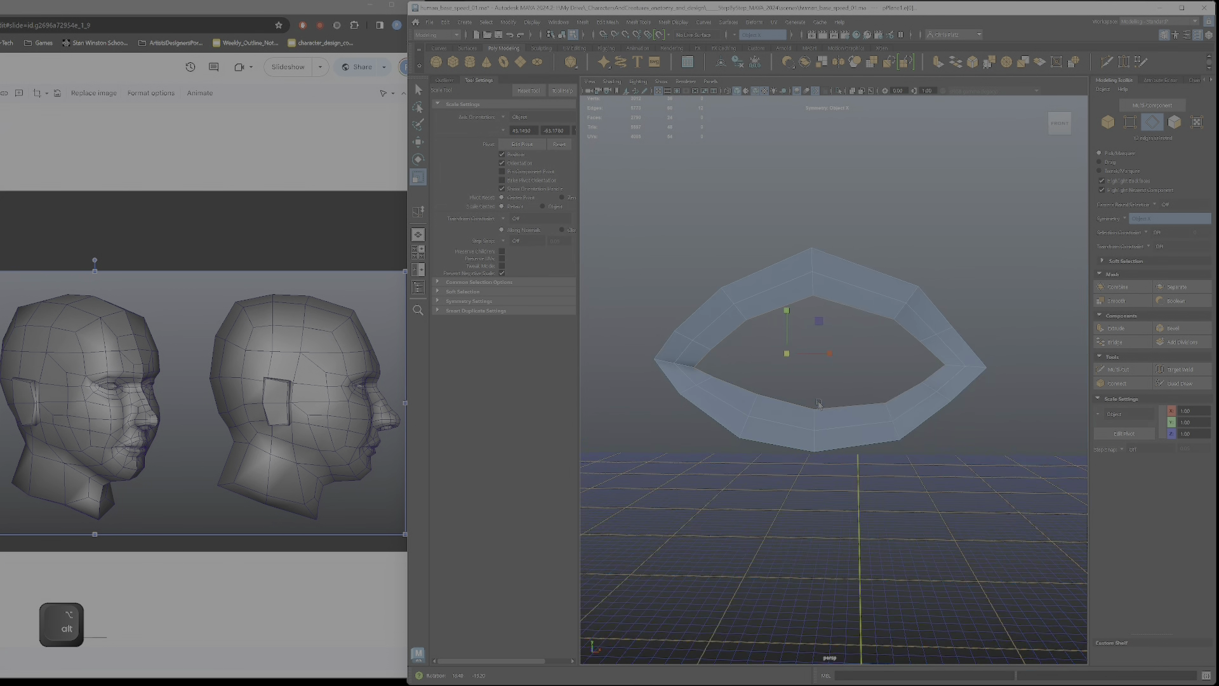
pyautogui.press('r')
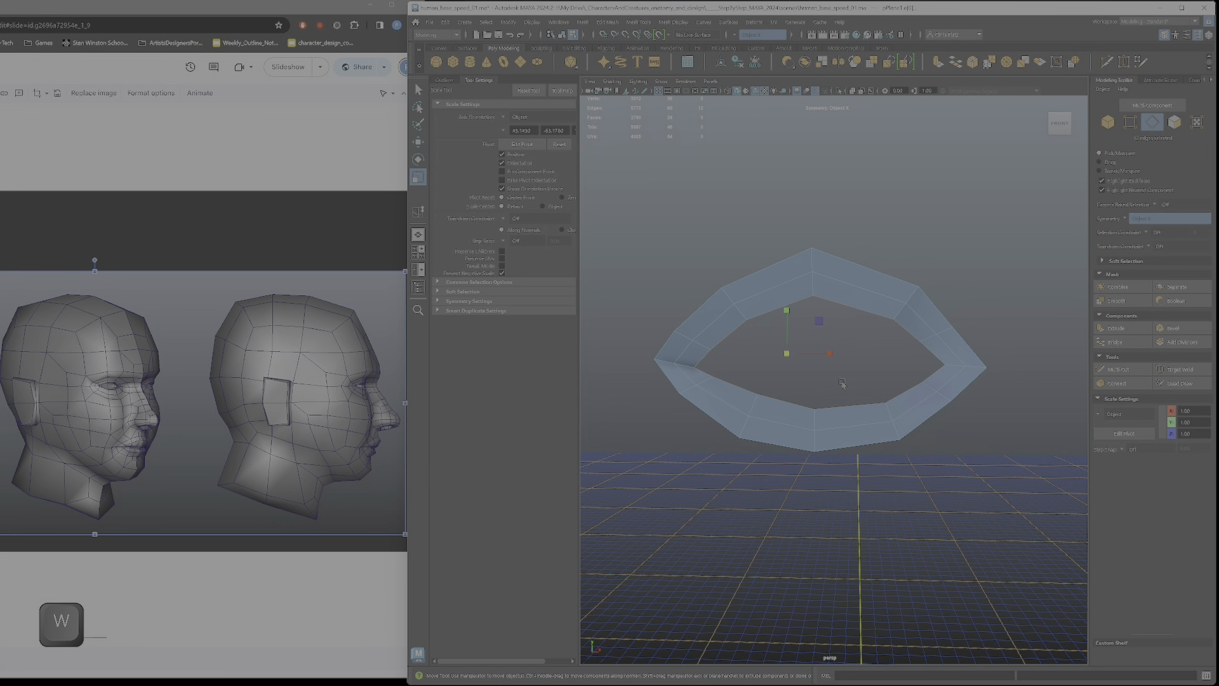
pyautogui.press('w')
pyautogui.keyDown('alt'); pyautogui.moveTo(842, 383); pyautogui.dragTo(825, 443); pyautogui.keyUp('alt')
pyautogui.press('space')
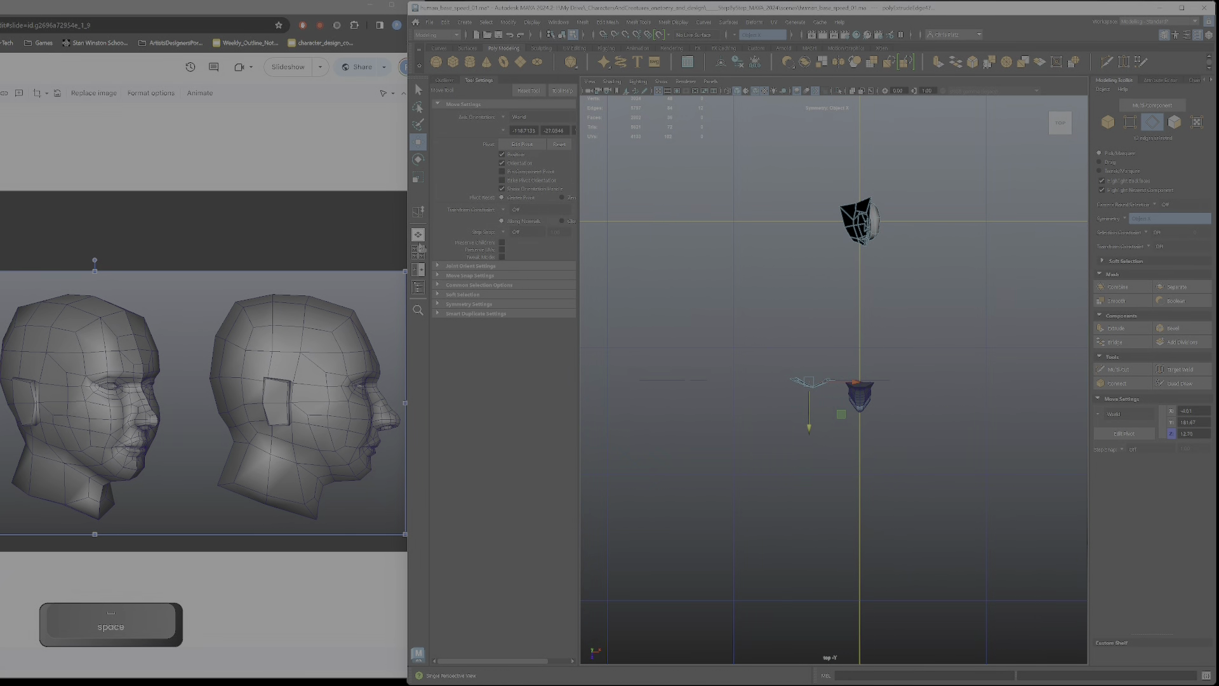
pyautogui.press('space')
pyautogui.press('space')
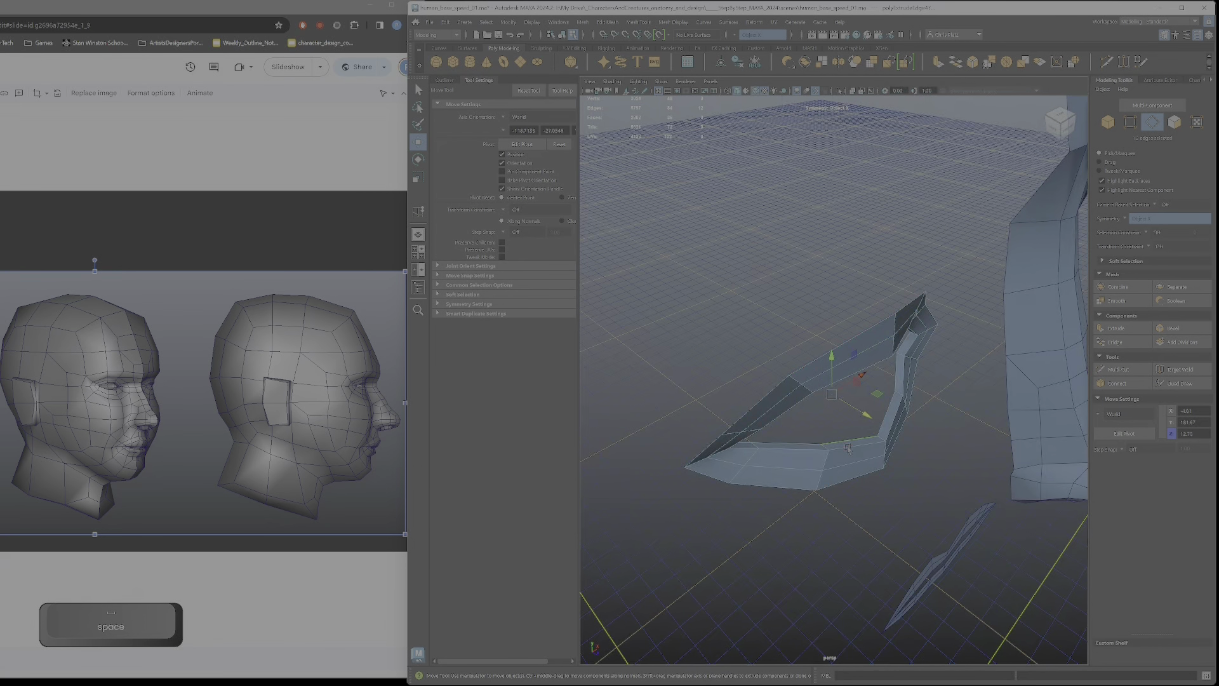
# - Switch to vertex editing and reposition the lower lid vertices of the eye ring's extruded inner border horizontally
pyautogui.keyDown('alt'); pyautogui.moveTo(848, 448); pyautogui.dragTo(794, 443); pyautogui.keyUp('alt')
pyautogui.keyDown('alt'); pyautogui.moveTo(794, 443); pyautogui.dragTo(816, 377, button='middle'); pyautogui.keyUp('alt')
pyautogui.keyDown('alt'); pyautogui.moveTo(816, 378); pyautogui.dragTo(863, 374, button='right'); pyautogui.keyUp('alt')
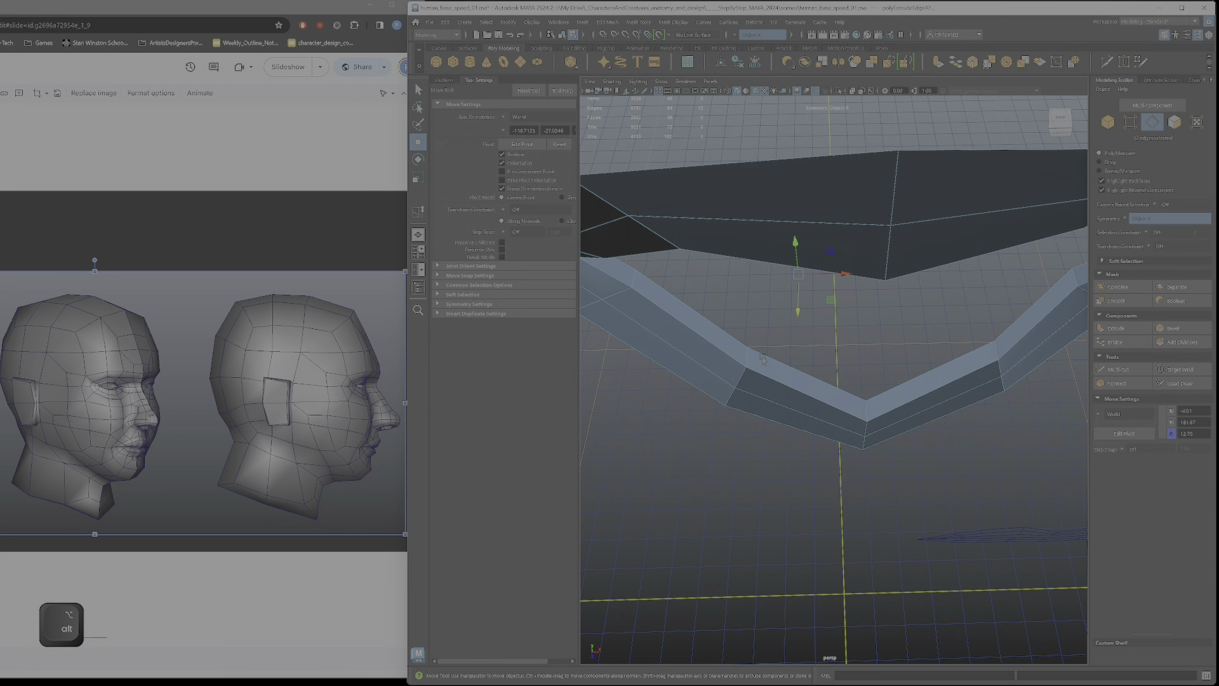
pyautogui.keyDown('alt'); pyautogui.moveTo(736, 377); pyautogui.dragTo(745, 394); pyautogui.keyUp('alt')
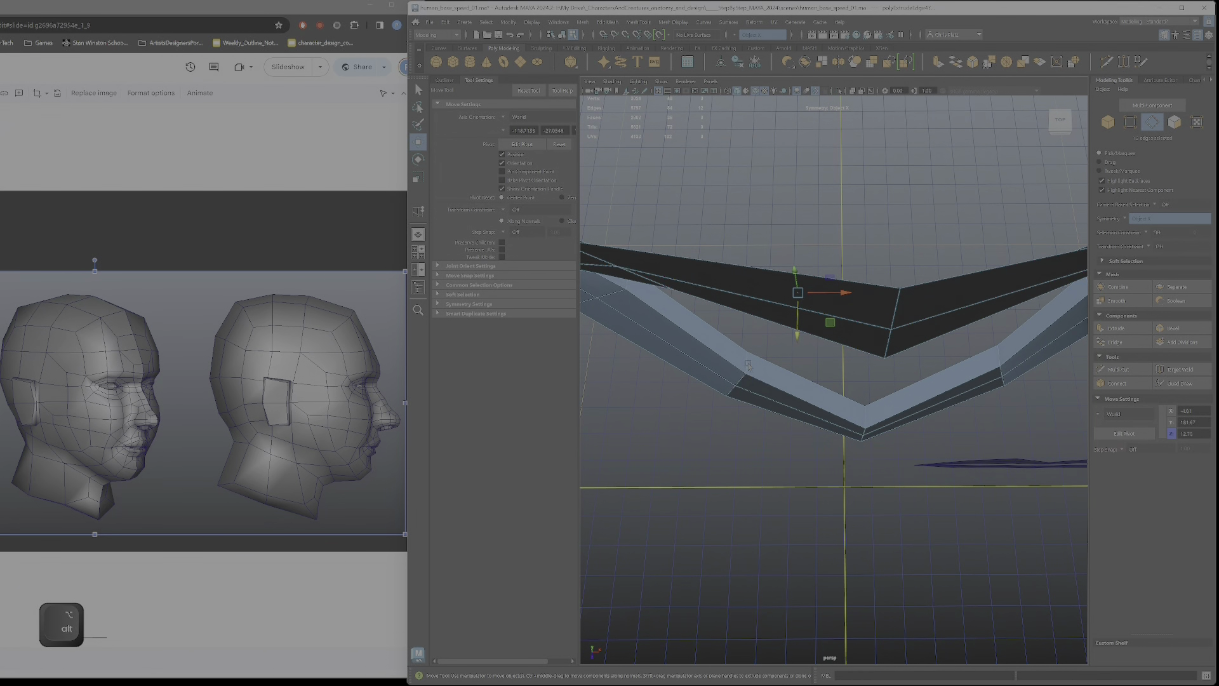
pyautogui.keyDown('alt'); pyautogui.moveTo(747, 378); pyautogui.dragTo(775, 392, button='right'); pyautogui.keyUp('alt')
pyautogui.keyDown('alt'); pyautogui.moveTo(774, 392); pyautogui.dragTo(772, 377); pyautogui.keyUp('alt')
pyautogui.moveTo(727, 341); pyautogui.dragTo(698, 332, button='right')
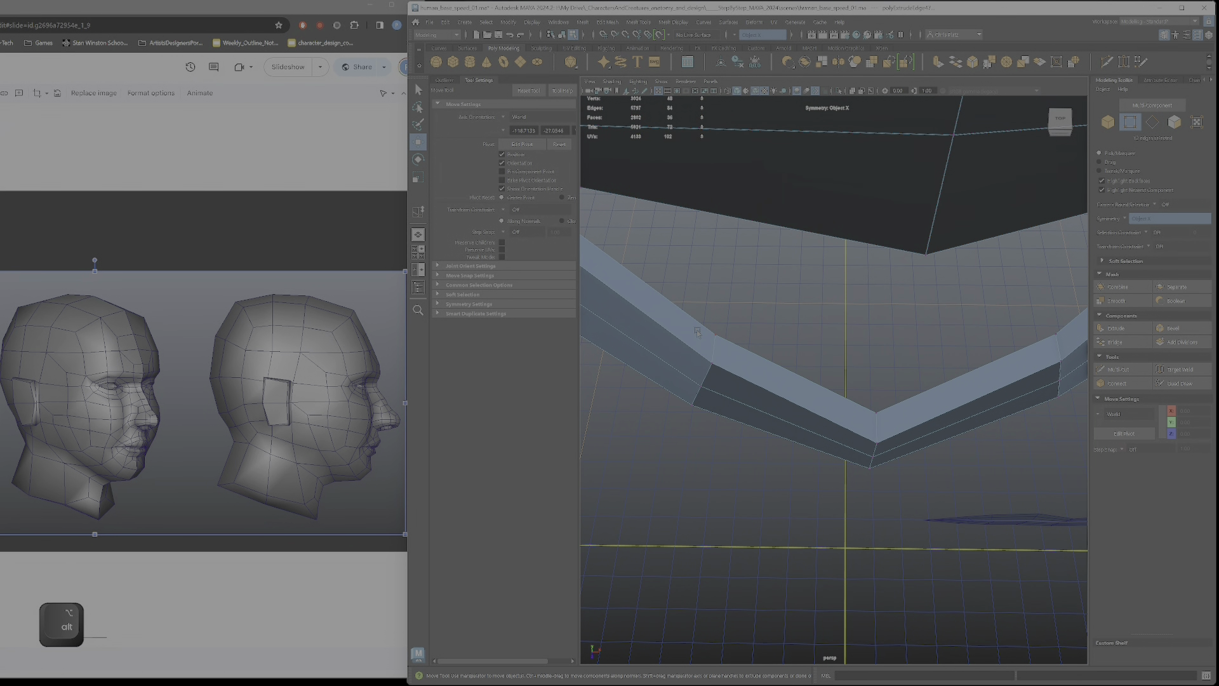
pyautogui.click(714, 335)
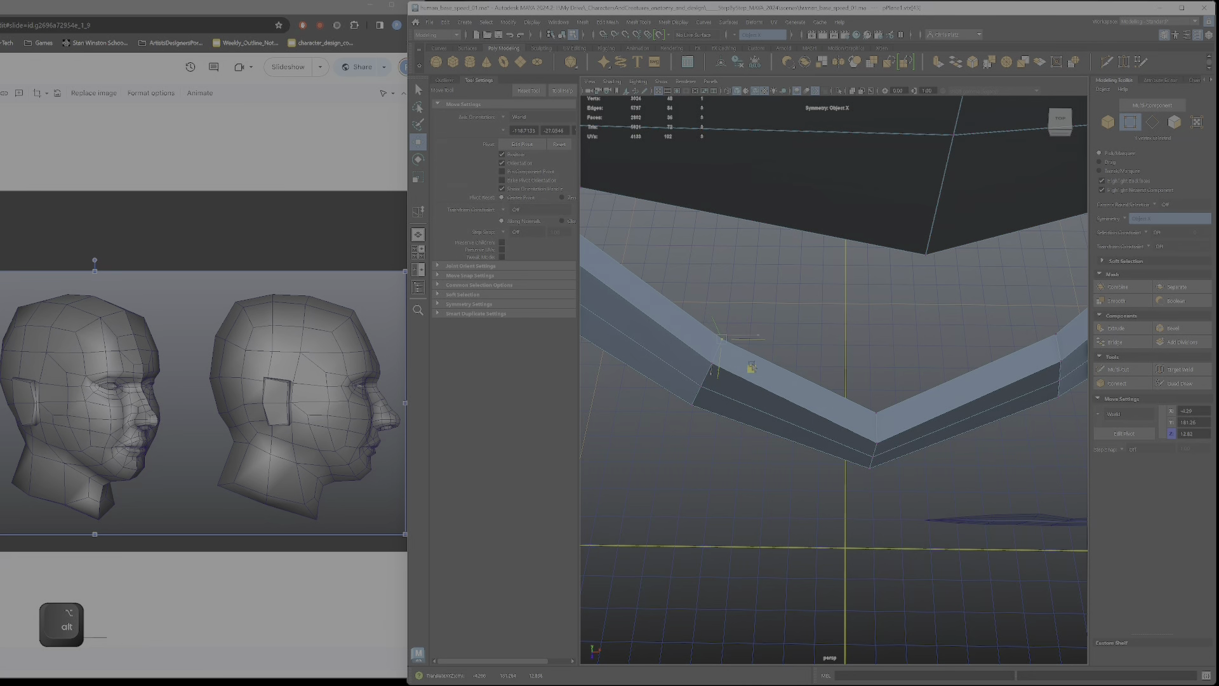
pyautogui.keyDown('alt'); pyautogui.moveTo(746, 365); pyautogui.dragTo(716, 345); pyautogui.keyUp('alt')
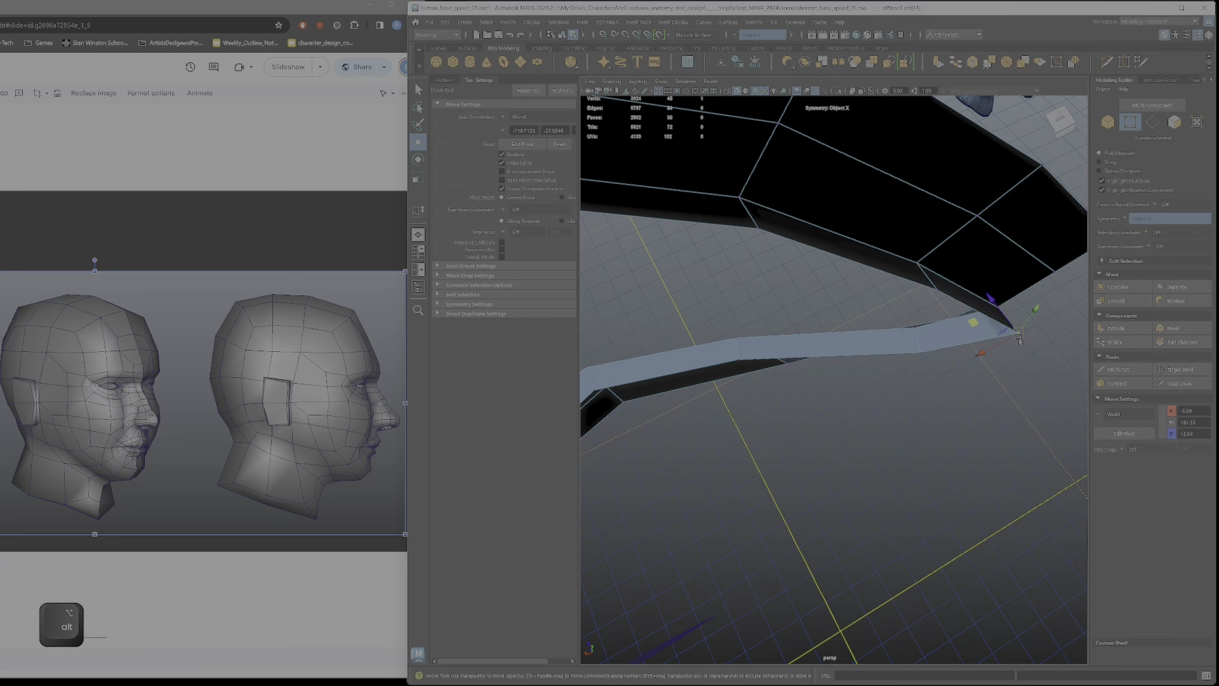
# - Move the extruded inner border's vertices along the upper lid and at the eye corners to even out the lid thickness
pyautogui.keyDown('alt'); pyautogui.moveTo(997, 336); pyautogui.dragTo(965, 355); pyautogui.keyUp('alt')
pyautogui.keyDown('alt'); pyautogui.moveTo(941, 331); pyautogui.dragTo(808, 298, button='right'); pyautogui.keyUp('alt')
pyautogui.moveTo(809, 298); pyautogui.dragTo(825, 308)
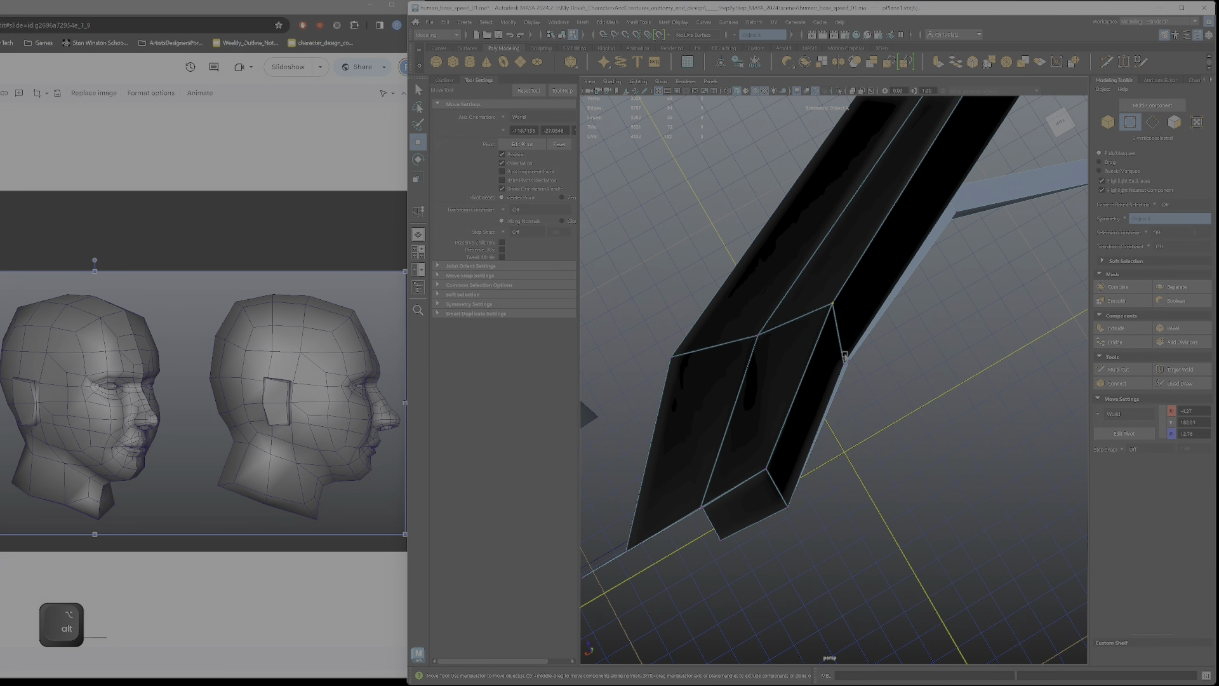
pyautogui.moveTo(803, 354); pyautogui.dragTo(960, 265)
pyautogui.click(942, 359)
pyautogui.keyDown('alt'); pyautogui.moveTo(960, 266); pyautogui.dragTo(870, 317, button='right'); pyautogui.keyUp('alt')
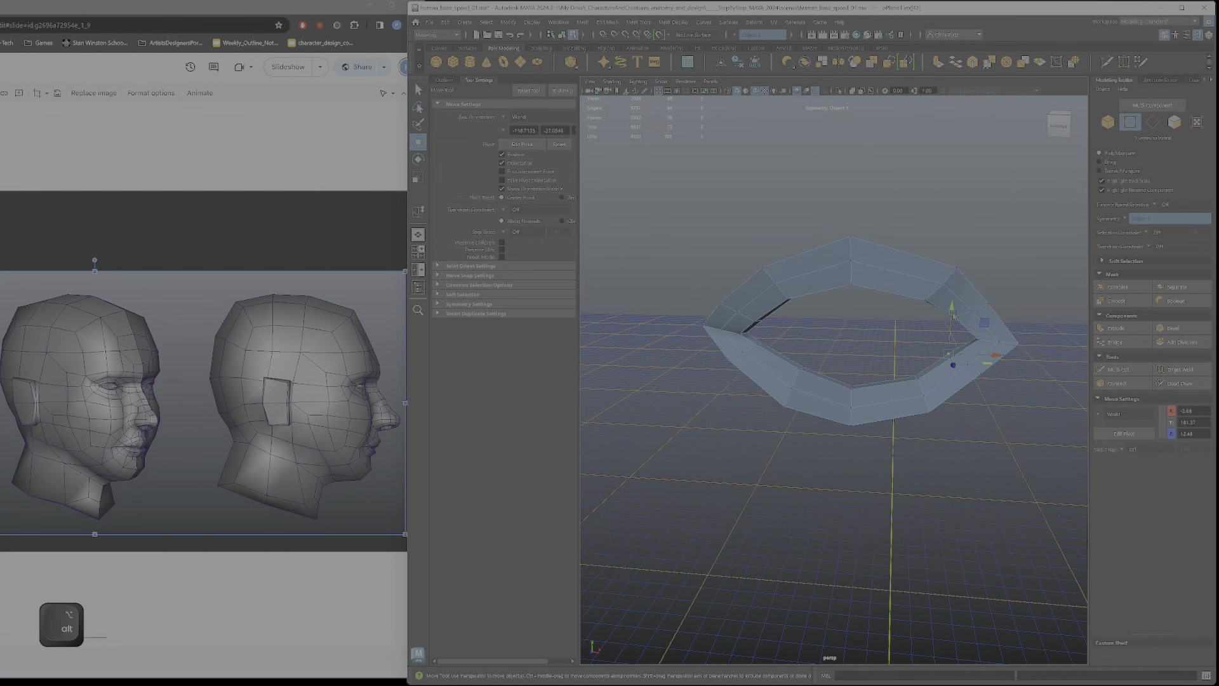
# - Select the edge loops around the lips in edge editing and adjust their depth, undoing an unwanted change
pyautogui.keyDown('alt'); pyautogui.moveTo(1010, 610); pyautogui.dragTo(918, 406, button='middle'); pyautogui.keyUp('alt')
pyautogui.keyDown('alt'); pyautogui.moveTo(918, 406); pyautogui.dragTo(850, 346); pyautogui.keyUp('alt')
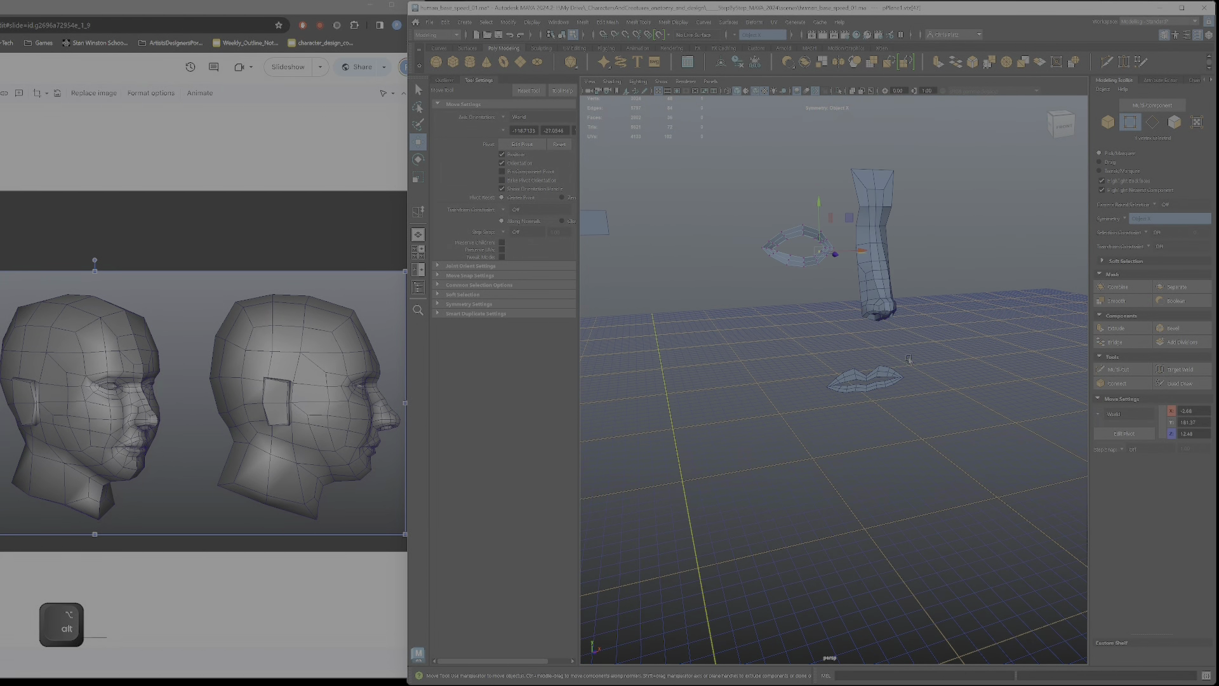
pyautogui.keyDown('alt'); pyautogui.moveTo(849, 346); pyautogui.dragTo(902, 406, button='right'); pyautogui.keyUp('alt')
pyautogui.keyDown('alt'); pyautogui.moveTo(825, 460); pyautogui.dragTo(868, 460); pyautogui.keyUp('alt')
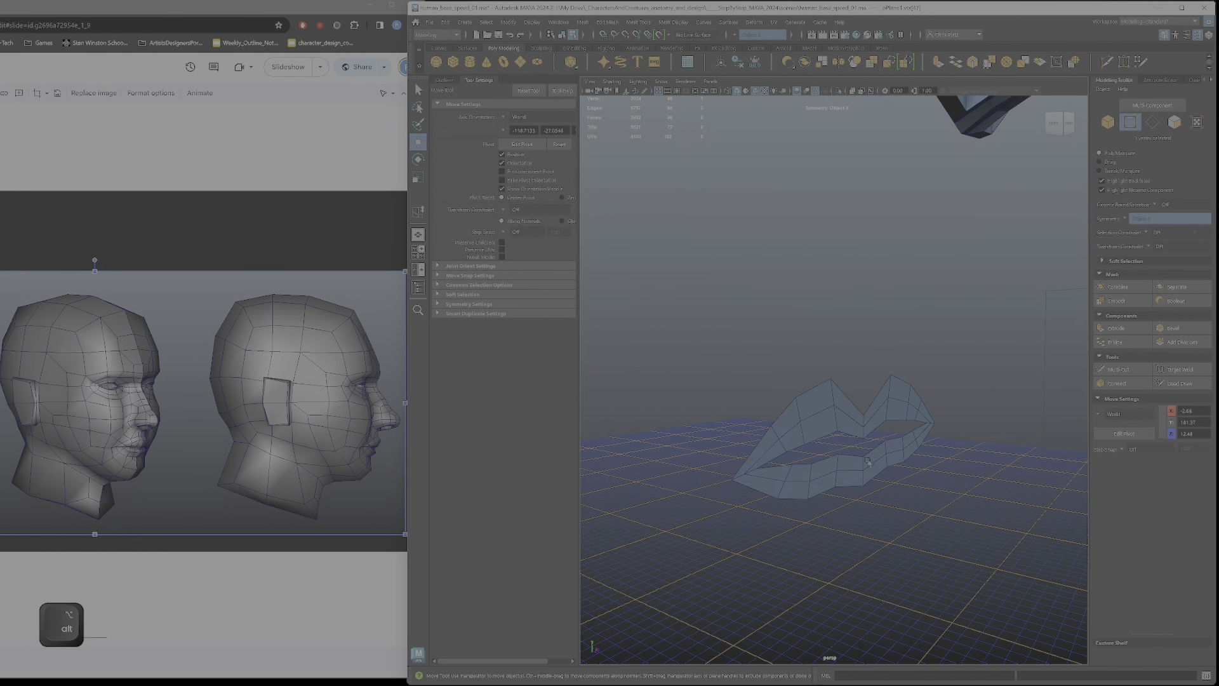
pyautogui.keyDown('alt'); pyautogui.moveTo(868, 461); pyautogui.dragTo(904, 397, button='right'); pyautogui.keyUp('alt')
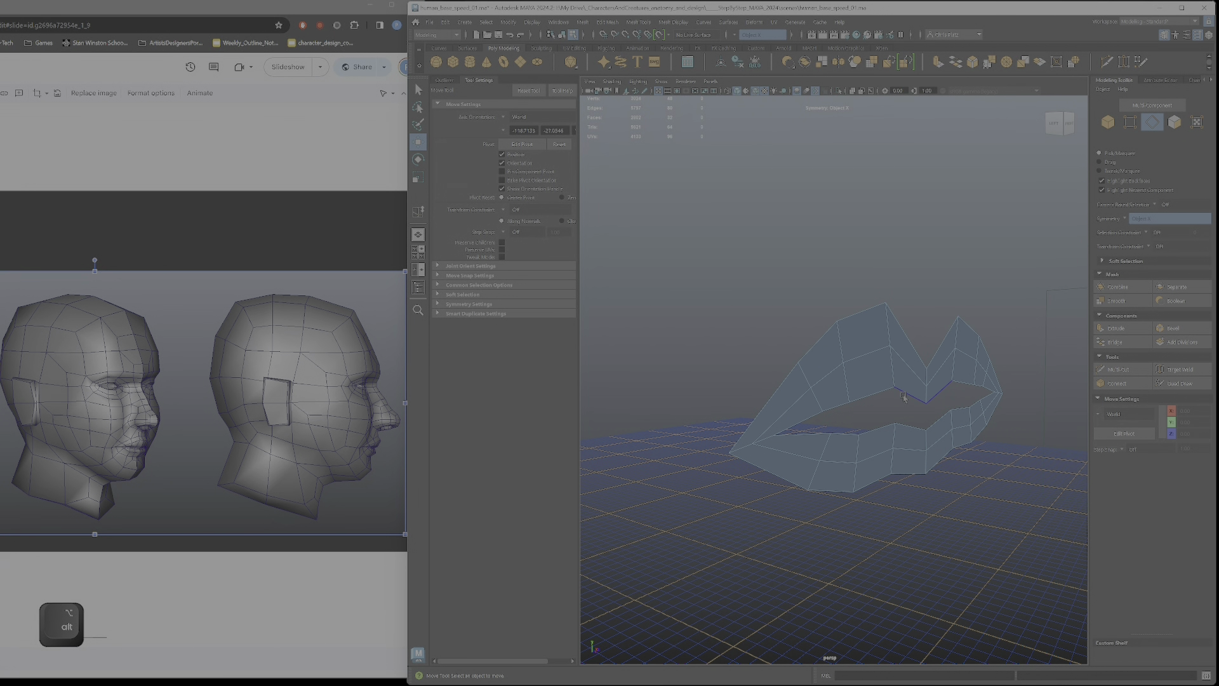
pyautogui.doubleClick(908, 395)
pyautogui.keyDown('alt'); pyautogui.moveTo(908, 394); pyautogui.dragTo(832, 373); pyautogui.keyUp('alt')
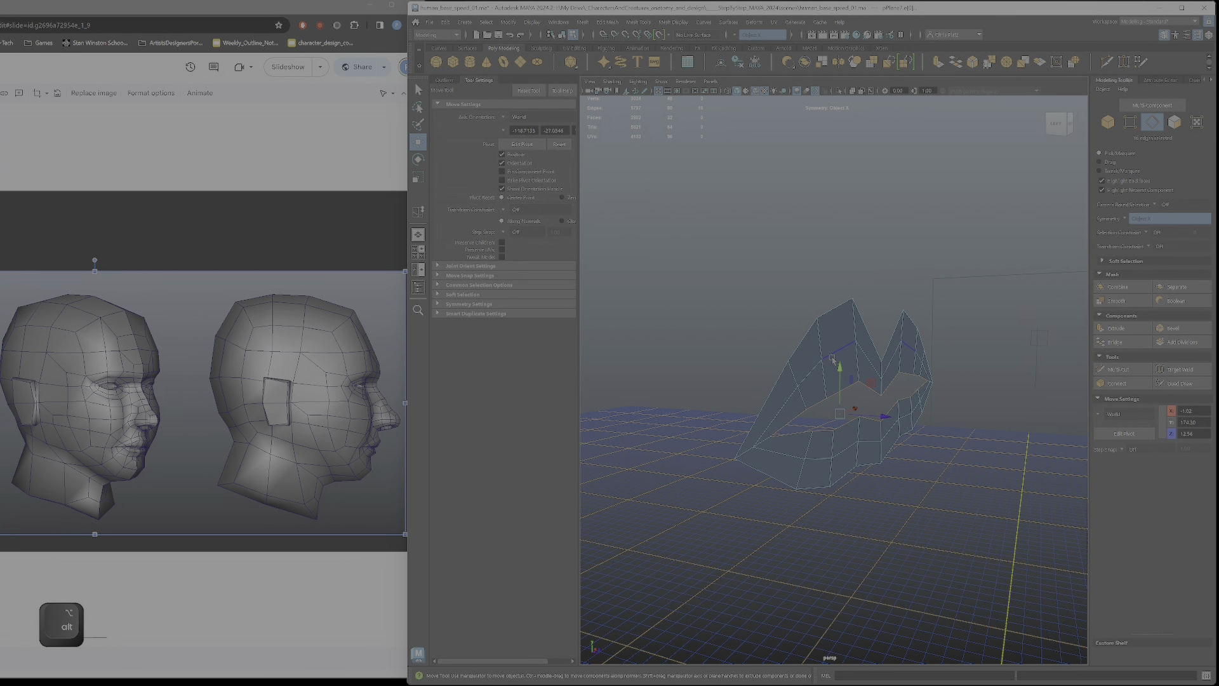
pyautogui.keyDown('ctrl'); pyautogui.keyDown('shift'); pyautogui.doubleClick(832, 311); pyautogui.keyUp('shift'); pyautogui.keyUp('ctrl')
pyautogui.keyDown('shift'); pyautogui.moveTo(864, 402); pyautogui.dragTo(867, 377); pyautogui.keyUp('shift')
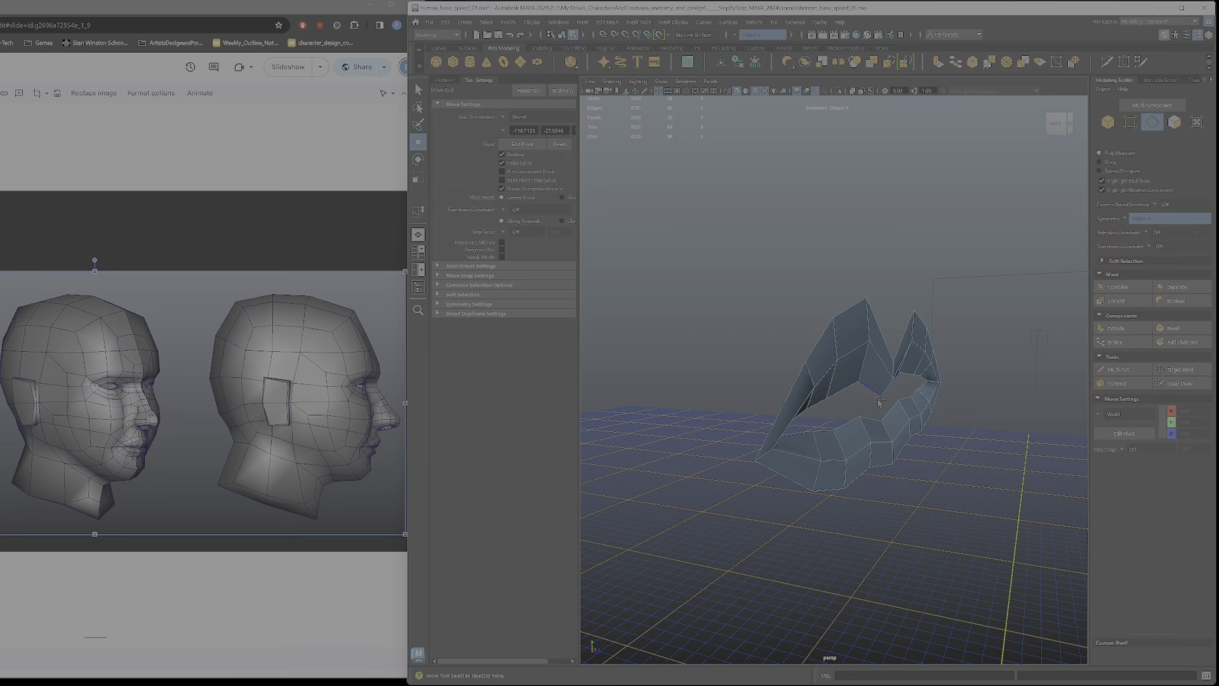
pyautogui.hotkey('ctrl', 'z')
# - Select the mouth corner vertices in vertex editing and rotate them, undoing the unwanted first rotation
pyautogui.keyDown('alt'); pyautogui.moveTo(867, 402); pyautogui.dragTo(772, 435); pyautogui.keyUp('alt')
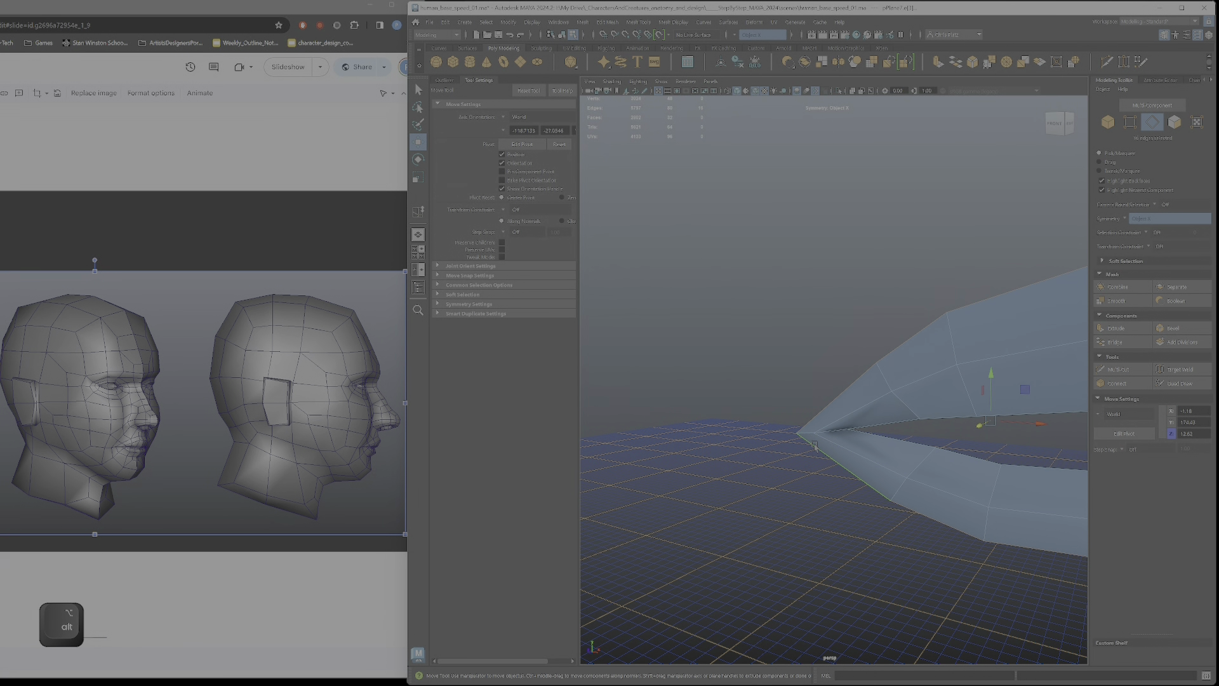
pyautogui.moveTo(826, 436); pyautogui.dragTo(783, 406, button='right')
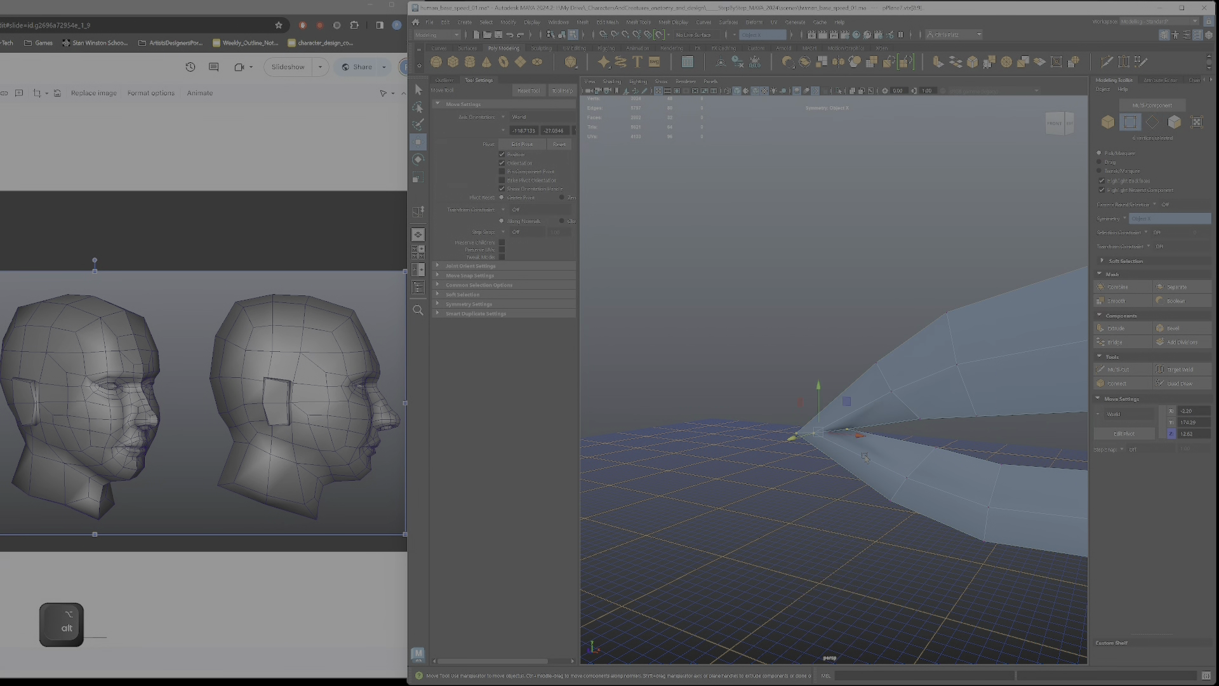
pyautogui.keyDown('alt'); pyautogui.moveTo(865, 457); pyautogui.dragTo(905, 501); pyautogui.keyUp('alt')
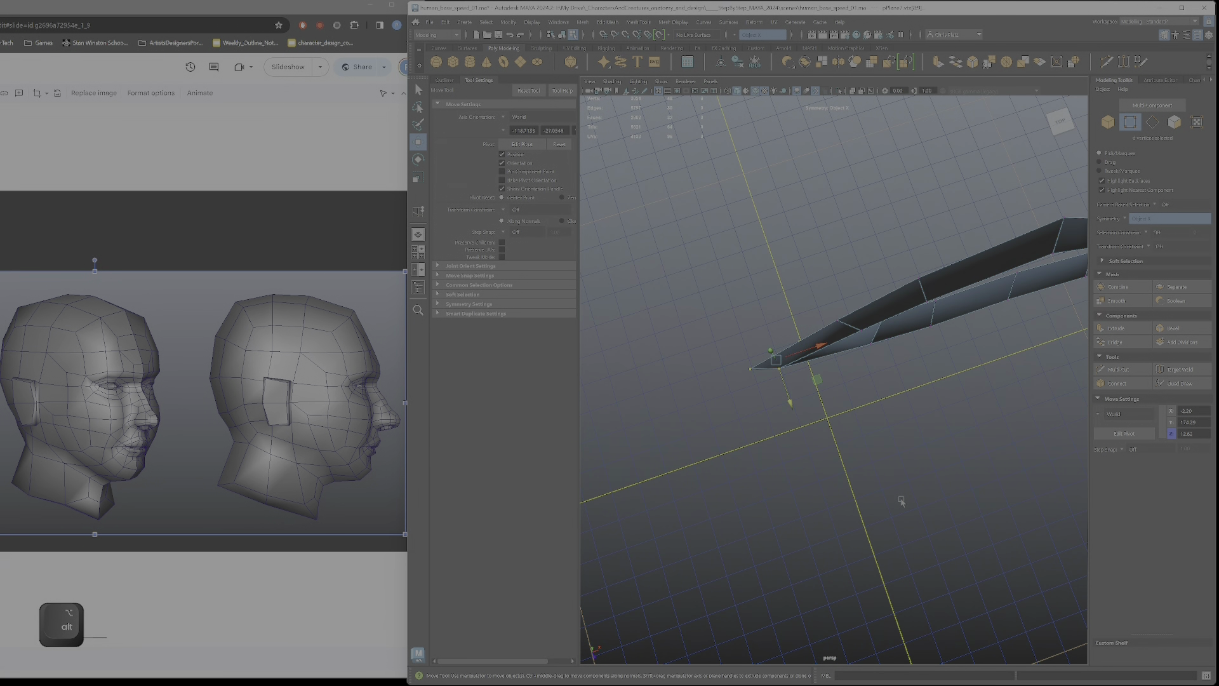
pyautogui.keyDown('alt'); pyautogui.moveTo(887, 480); pyautogui.dragTo(817, 434); pyautogui.keyUp('alt')
pyautogui.keyDown('alt'); pyautogui.moveTo(889, 475); pyautogui.dragTo(798, 402); pyautogui.keyUp('alt')
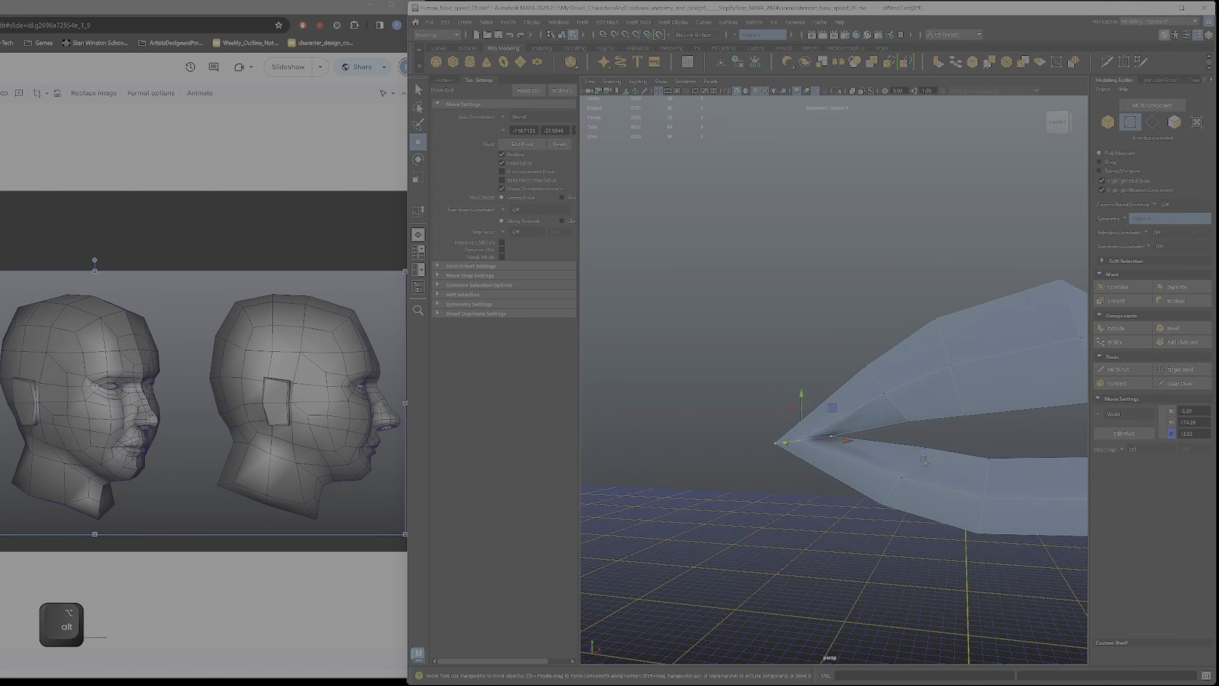
pyautogui.press('e')
pyautogui.keyDown('alt'); pyautogui.moveTo(813, 447); pyautogui.dragTo(789, 443); pyautogui.keyUp('alt')
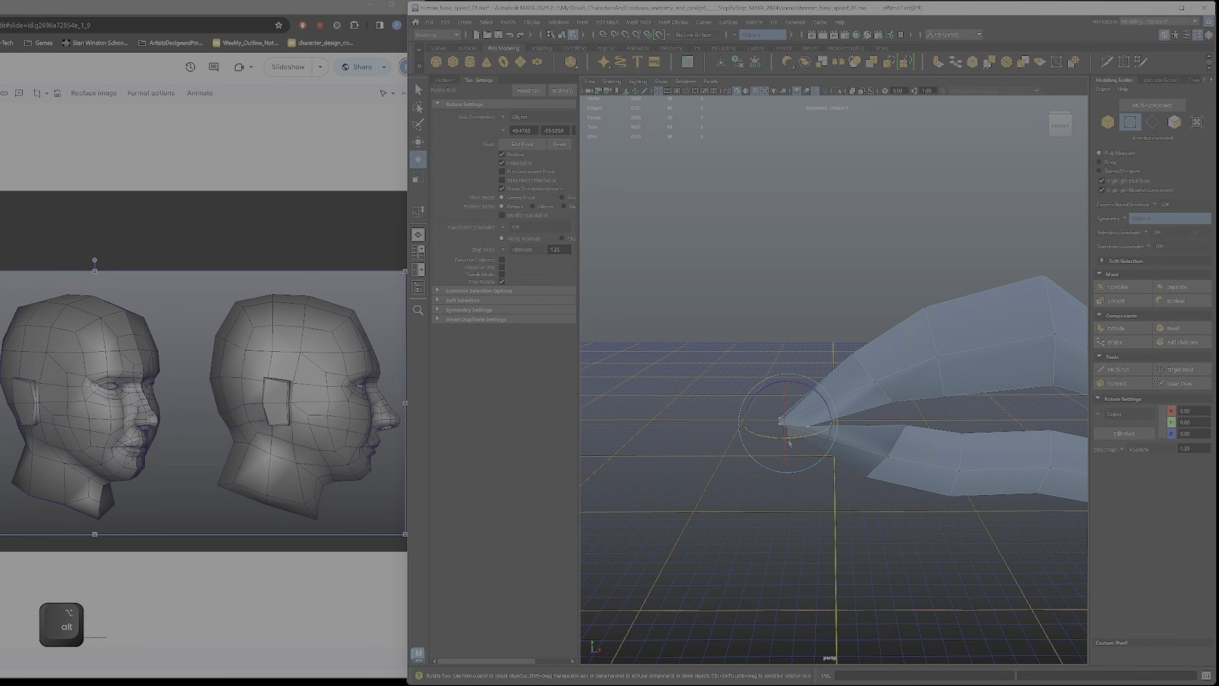
pyautogui.hotkey('ctrl', 'z')
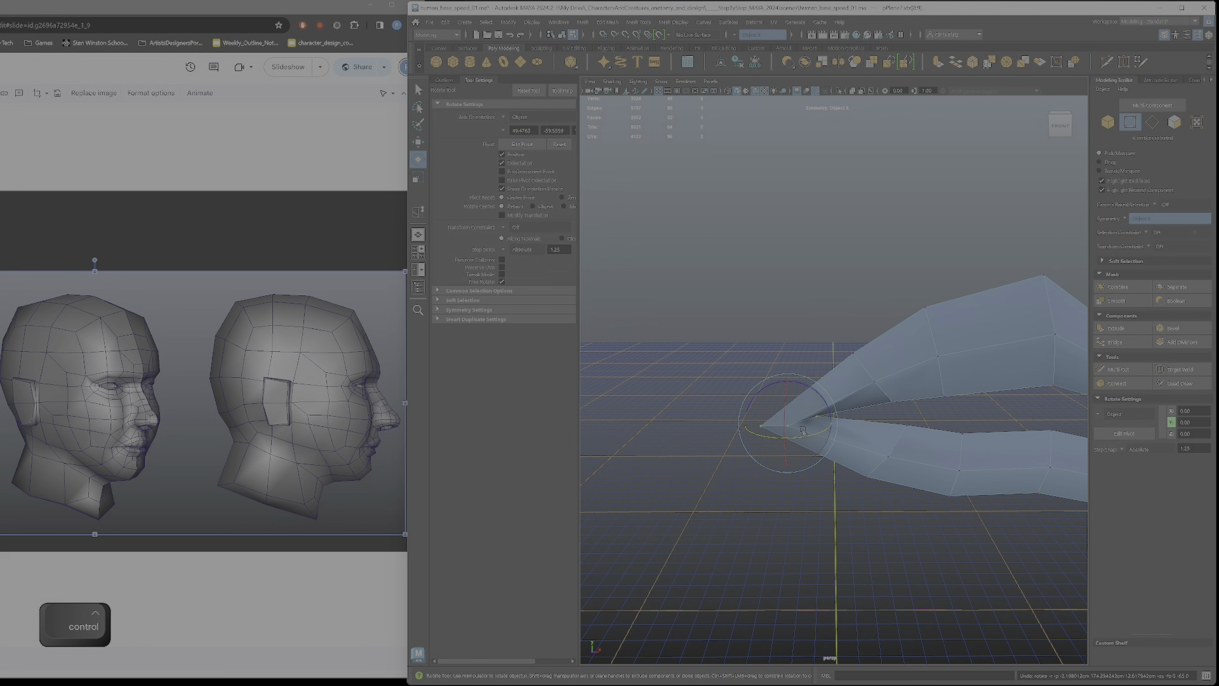
pyautogui.moveTo(802, 406)
pyautogui.keyDown('alt'); pyautogui.mouseDown()
pyautogui.moveTo(813, 428)
pyautogui.moveTo(825, 416)
pyautogui.moveTo(851, 474)
pyautogui.moveTo(812, 492)
pyautogui.moveTo(819, 466)
pyautogui.moveTo(910, 420)
pyautogui.moveTo(884, 444)
pyautogui.moveTo(867, 388)
pyautogui.moveTo(801, 393)
pyautogui.moveTo(799, 377)
pyautogui.moveTo(848, 387)
pyautogui.moveTo(889, 420)
pyautogui.moveTo(797, 411)
pyautogui.mouseUp(); pyautogui.keyUp('alt')
pyautogui.press('b')
# - Move the mouth corner vertices backward and inward to curve the ends of the lips around the face
pyautogui.press('w')
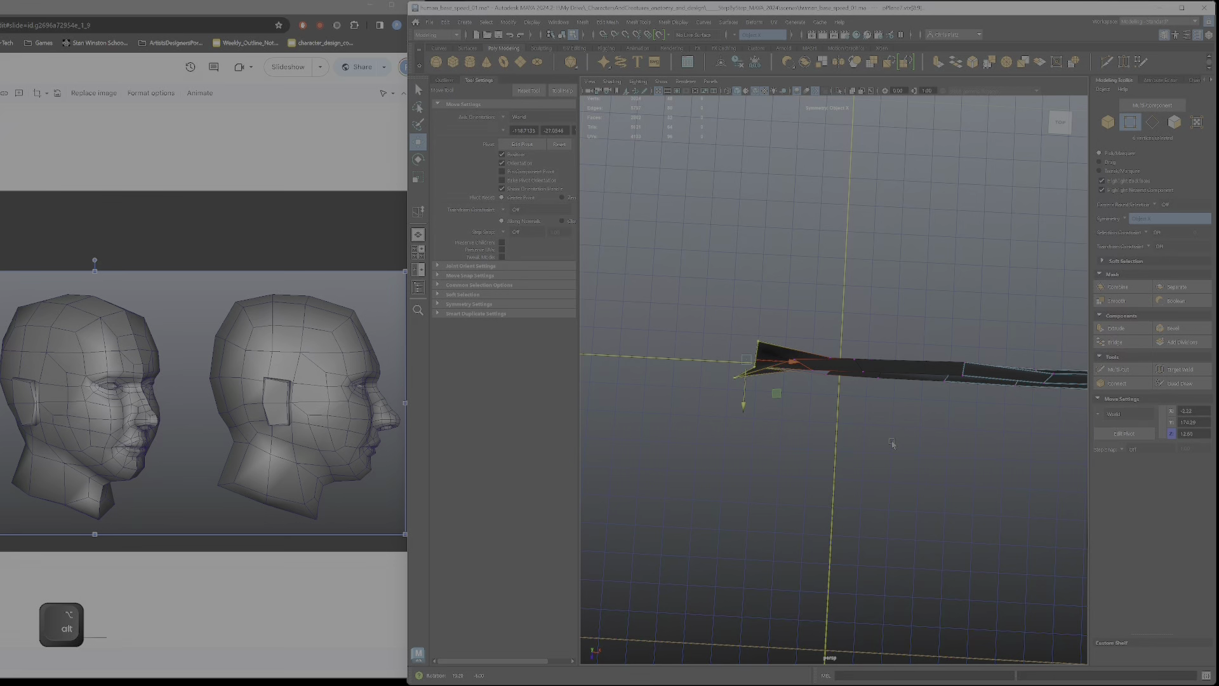
pyautogui.click(777, 395)
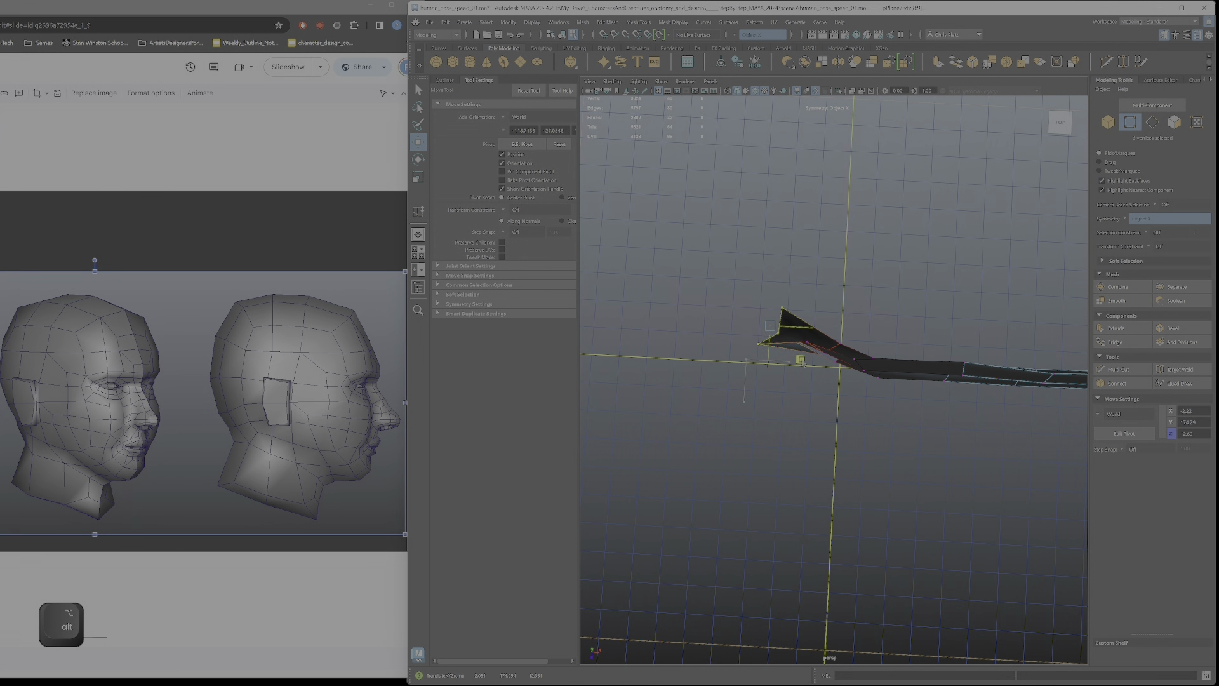
pyautogui.moveTo(801, 361); pyautogui.dragTo(803, 352)
pyautogui.keyDown('alt'); pyautogui.moveTo(946, 455); pyautogui.dragTo(888, 407, button='right'); pyautogui.keyUp('alt')
pyautogui.keyDown('alt'); pyautogui.moveTo(886, 389); pyautogui.dragTo(761, 373, button='middle'); pyautogui.keyUp('alt')
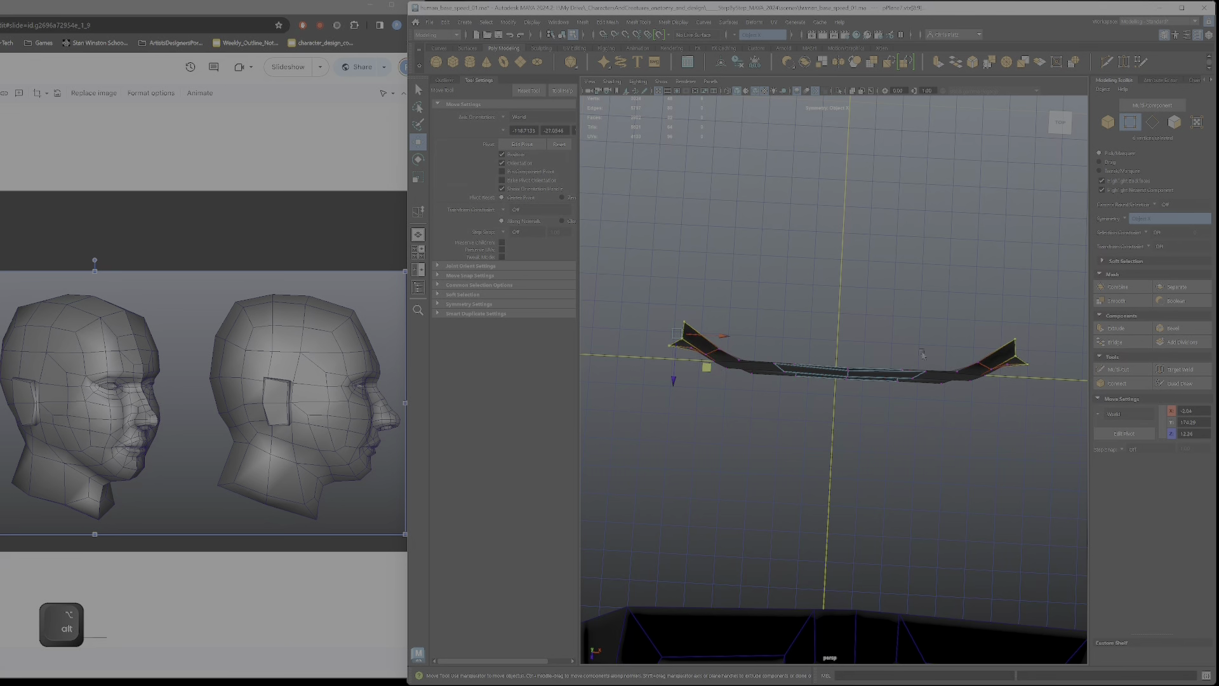
# - Pull the lips' middle vertices forward in depth to round the mouth's horizontal curve
pyautogui.keyDown('alt'); pyautogui.moveTo(1005, 308); pyautogui.dragTo(814, 358); pyautogui.keyUp('alt')
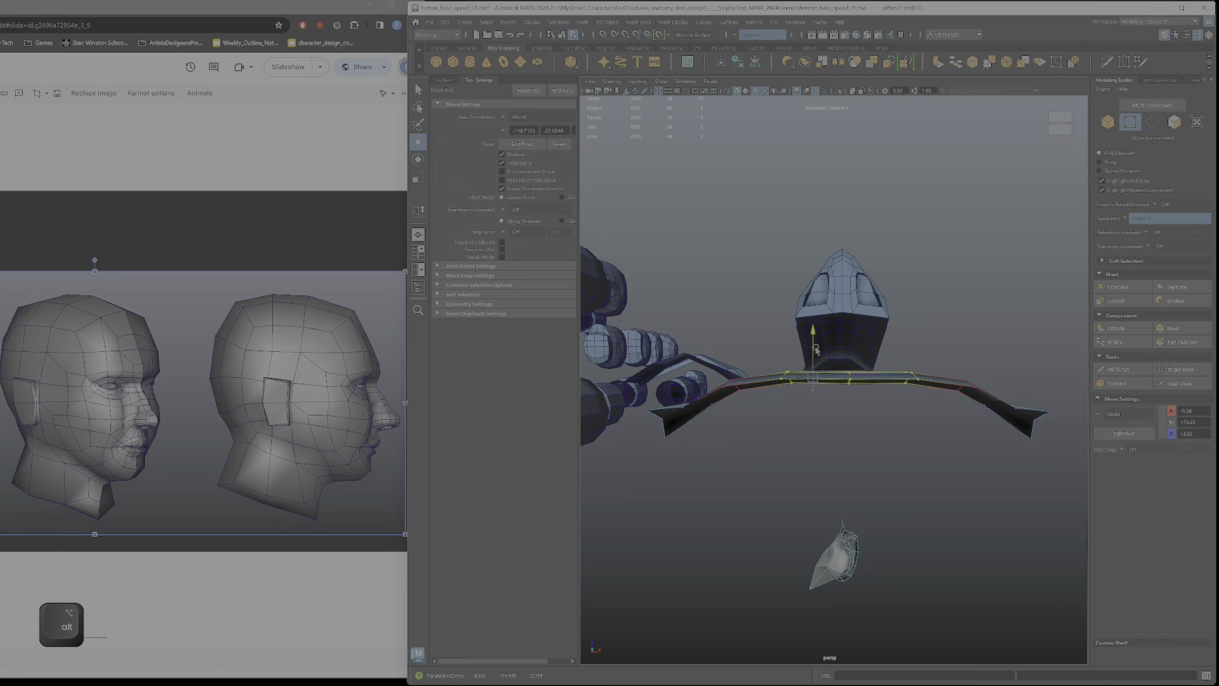
pyautogui.moveTo(875, 417); pyautogui.dragTo(847, 343)
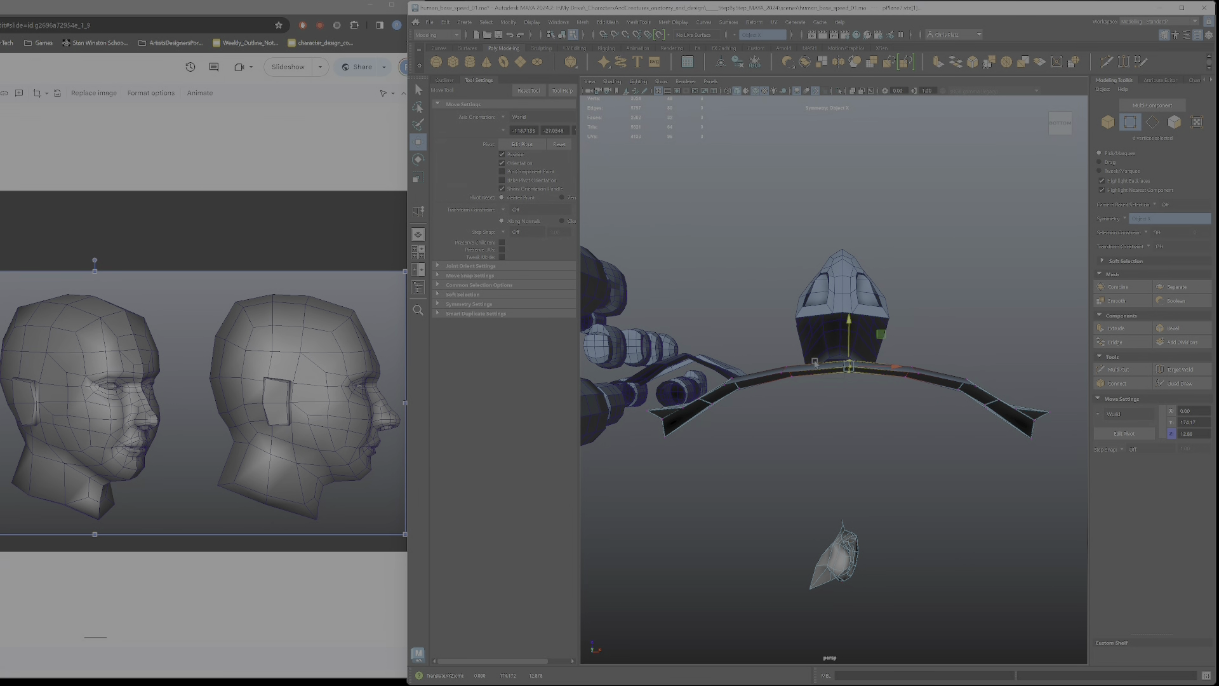
pyautogui.keyDown('alt'); pyautogui.moveTo(762, 447); pyautogui.dragTo(819, 379); pyautogui.keyUp('alt')
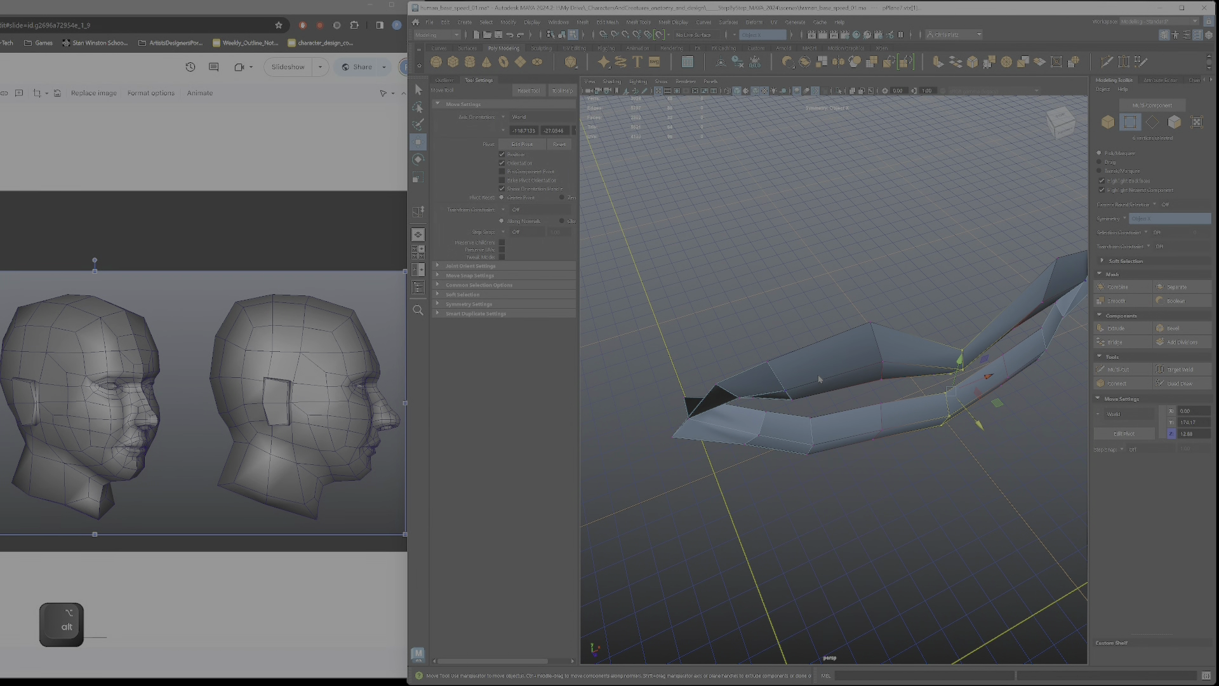
# - Select the cross edges between the mouth corner and the lip peak and slide them toward the center with Slide Edge
pyautogui.doubleClick(794, 378)
pyautogui.doubleClick(776, 383)
pyautogui.press('b')
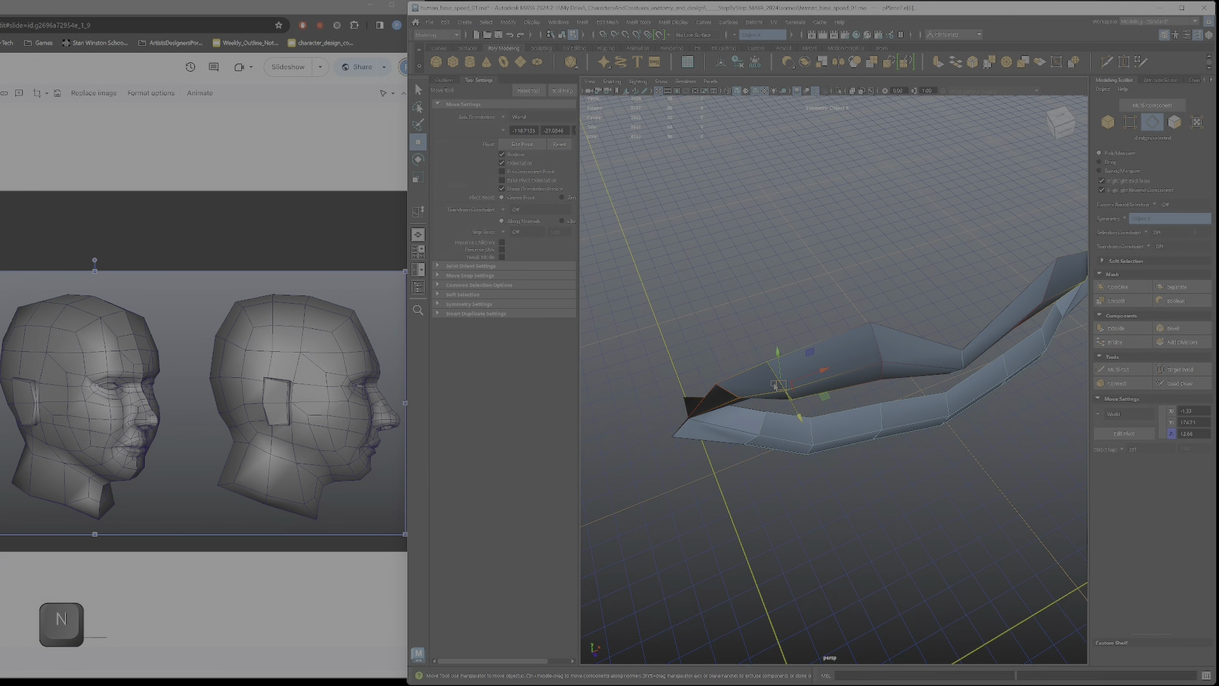
pyautogui.click(639, 22)
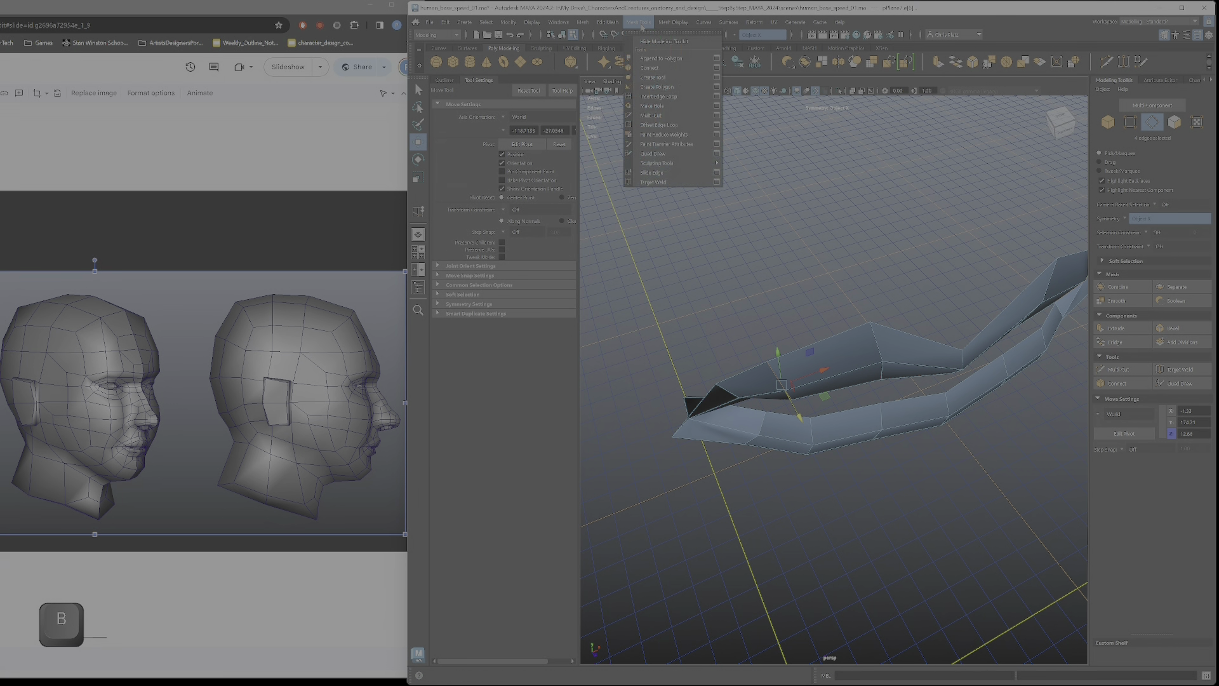
pyautogui.click(658, 173)
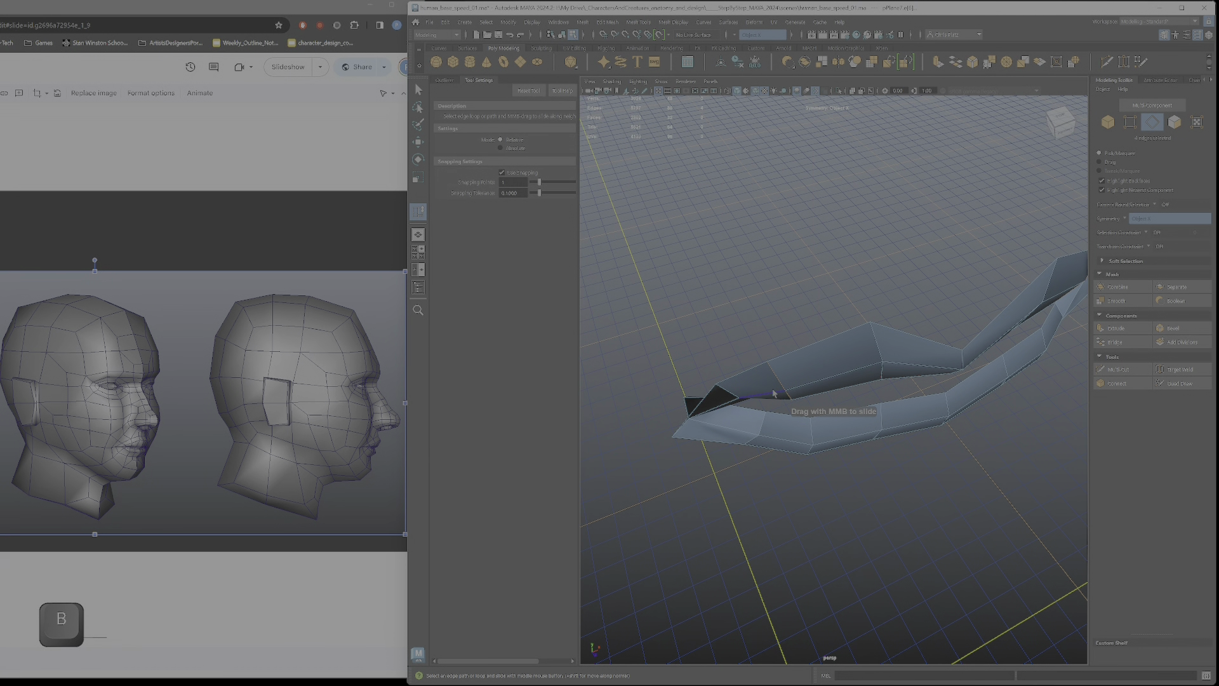
pyautogui.moveTo(773, 393); pyautogui.dragTo(762, 387, button='middle')
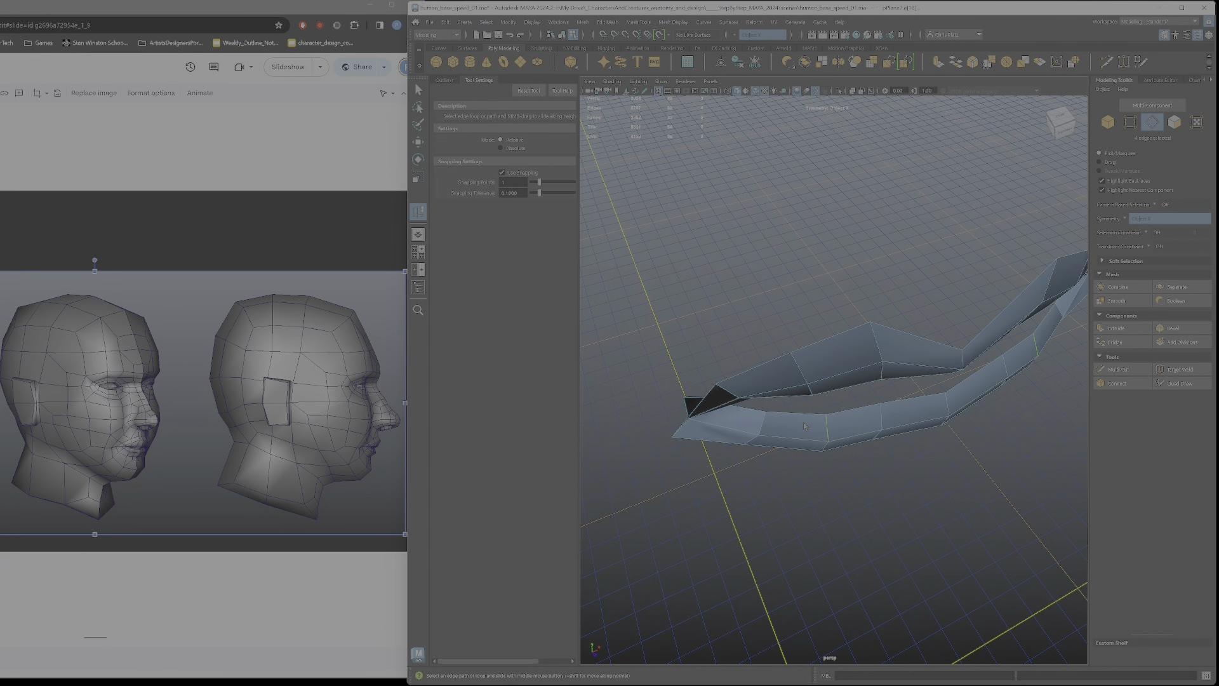
# - In vertex editing, raise the lower lip's outer vertices and pull its bottom vertices beside the center down for a fuller outline
pyautogui.keyDown('alt'); pyautogui.moveTo(851, 442); pyautogui.dragTo(848, 392); pyautogui.keyUp('alt')
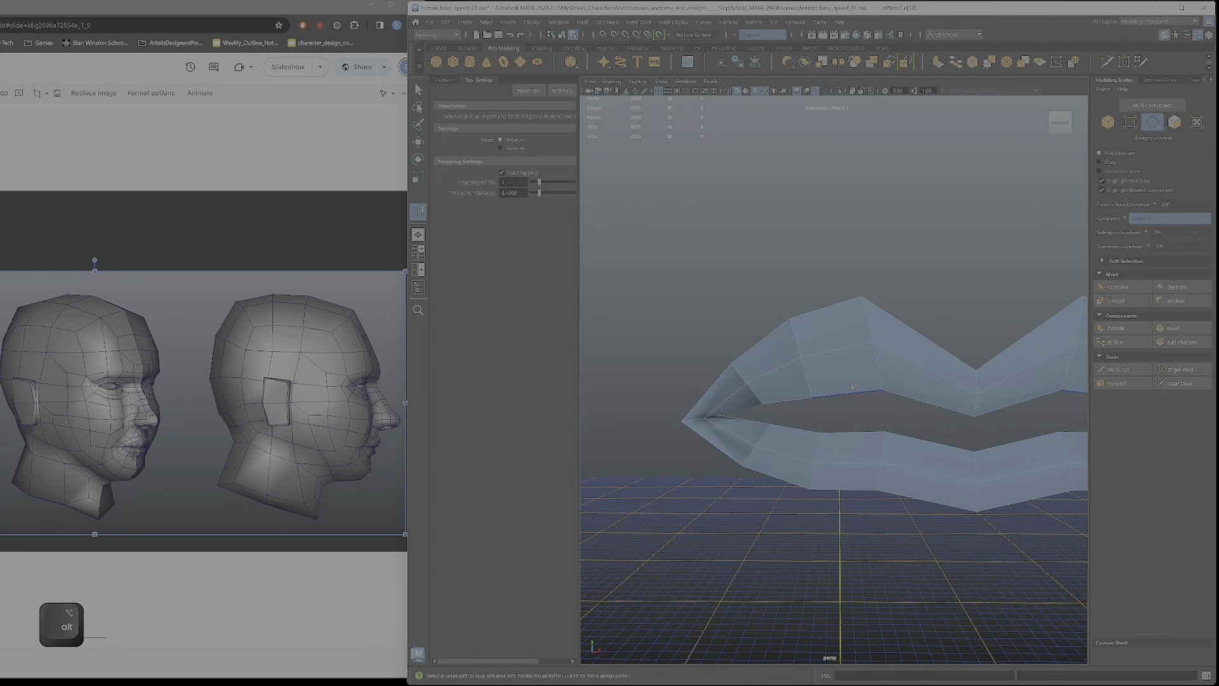
pyautogui.moveTo(851, 386); pyautogui.dragTo(851, 356, button='right')
pyautogui.scroll(-2, 909, 408)
pyautogui.keyDown('alt'); pyautogui.moveTo(909, 408); pyautogui.dragTo(860, 419, button='middle'); pyautogui.keyUp('alt')
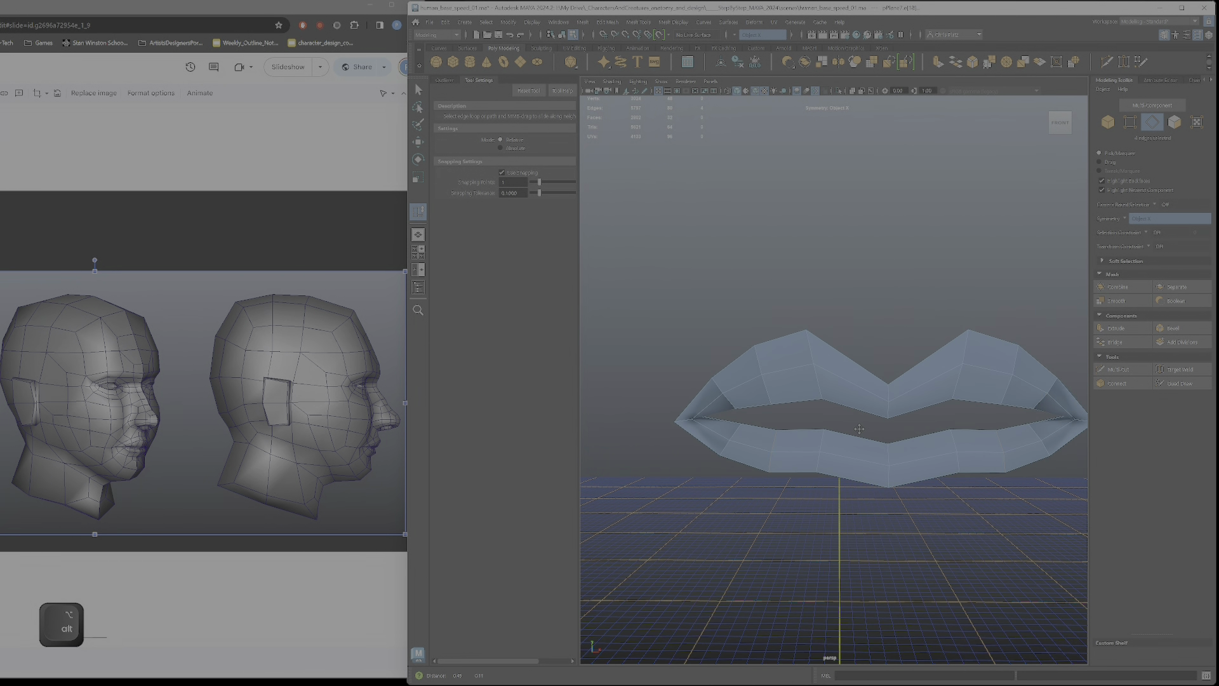
pyautogui.scroll(2, 876, 465)
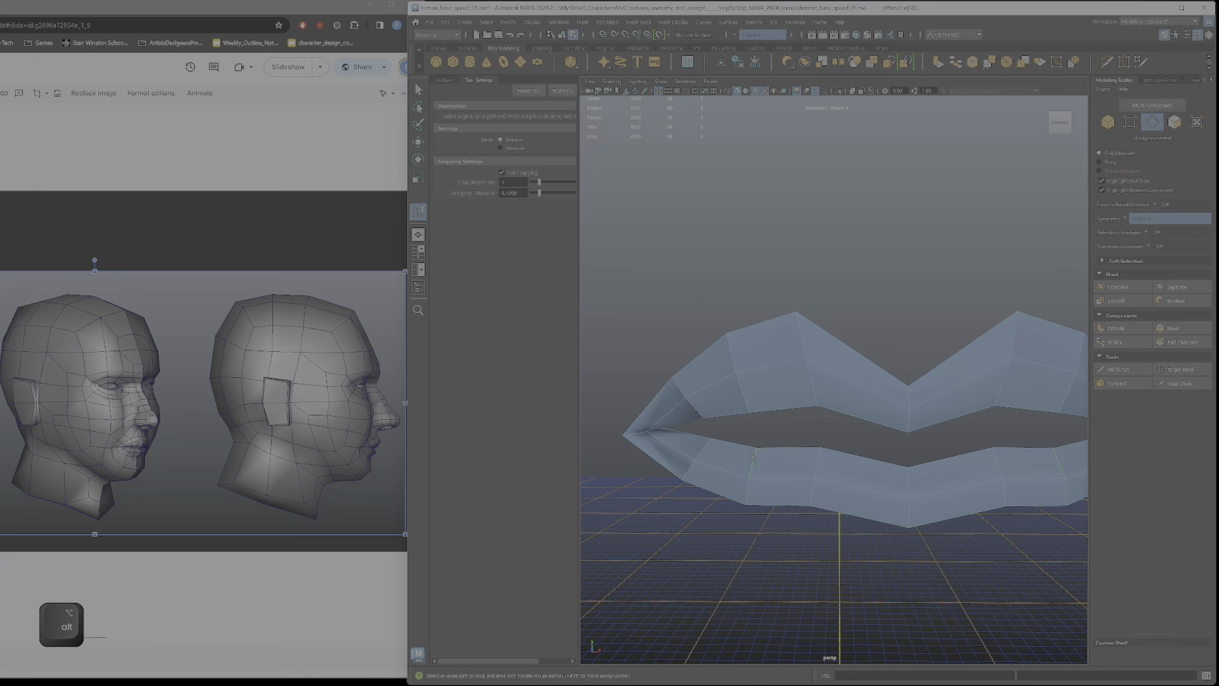
pyautogui.moveTo(727, 448); pyautogui.dragTo(727, 443, button='right')
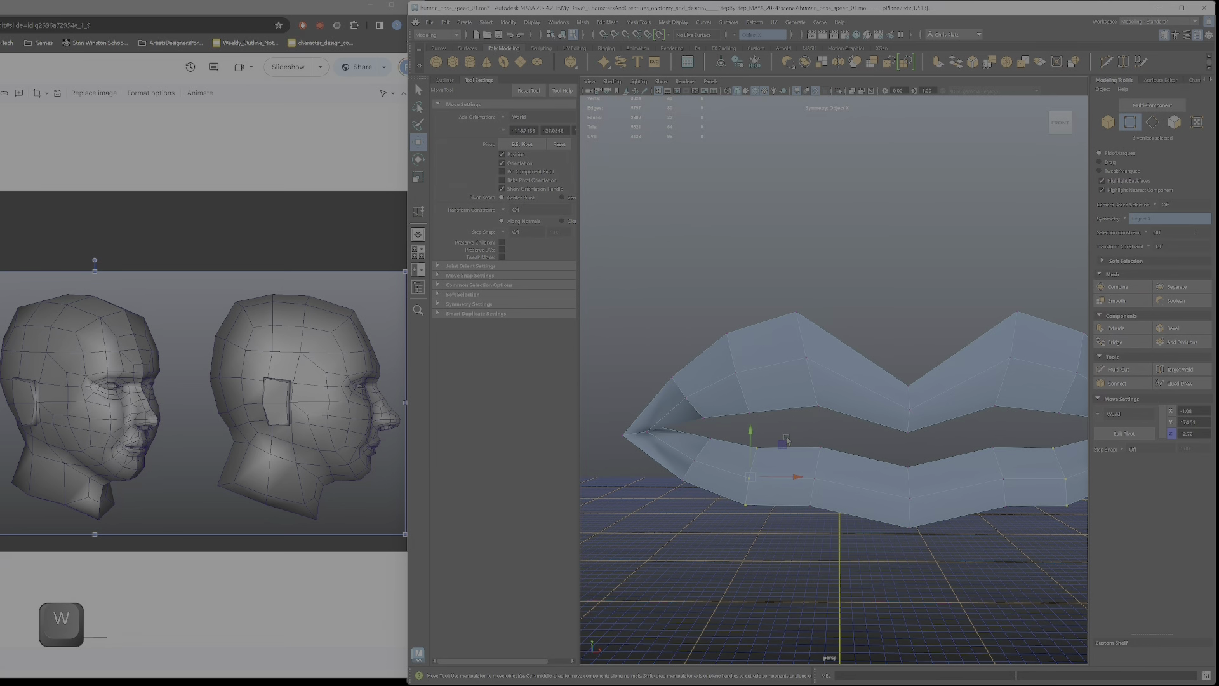
pyautogui.moveTo(787, 440); pyautogui.dragTo(785, 434)
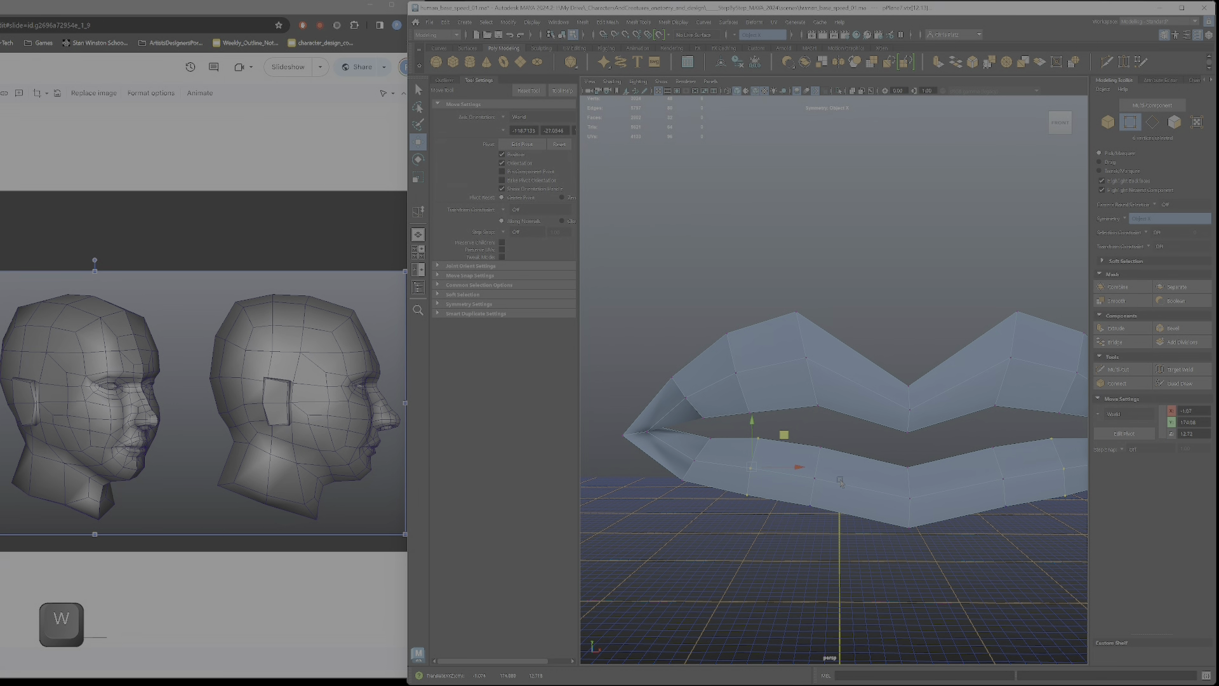
pyautogui.click(744, 493)
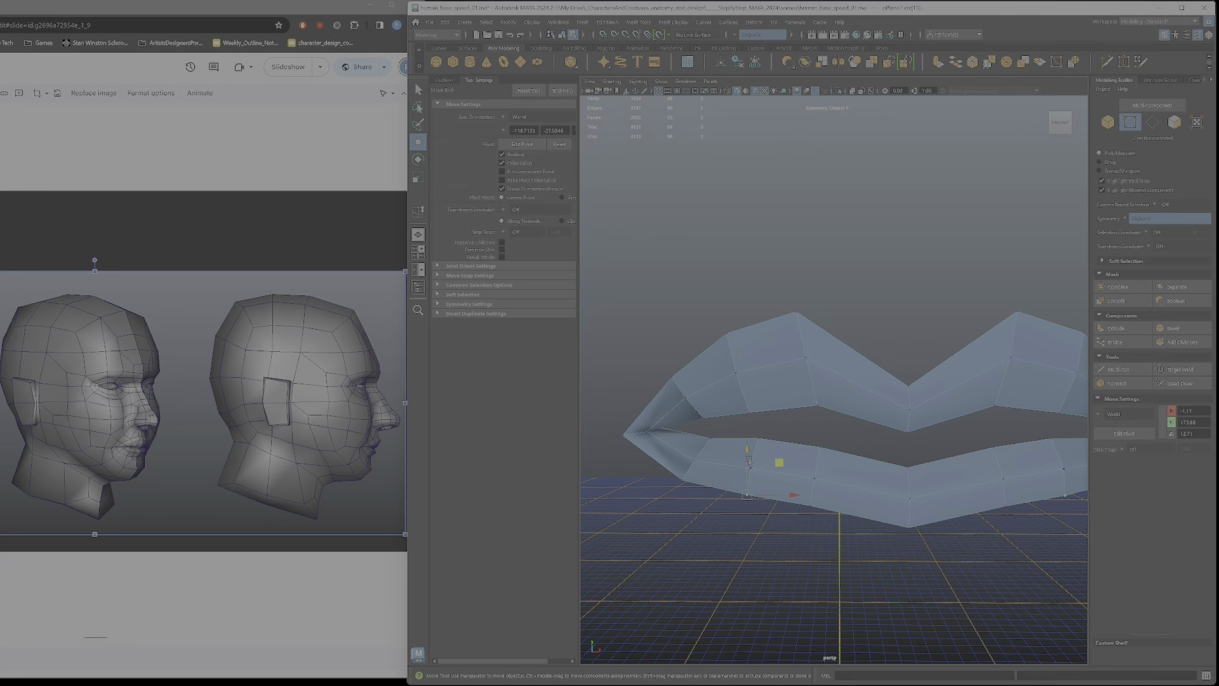
pyautogui.moveTo(746, 460); pyautogui.dragTo(811, 499)
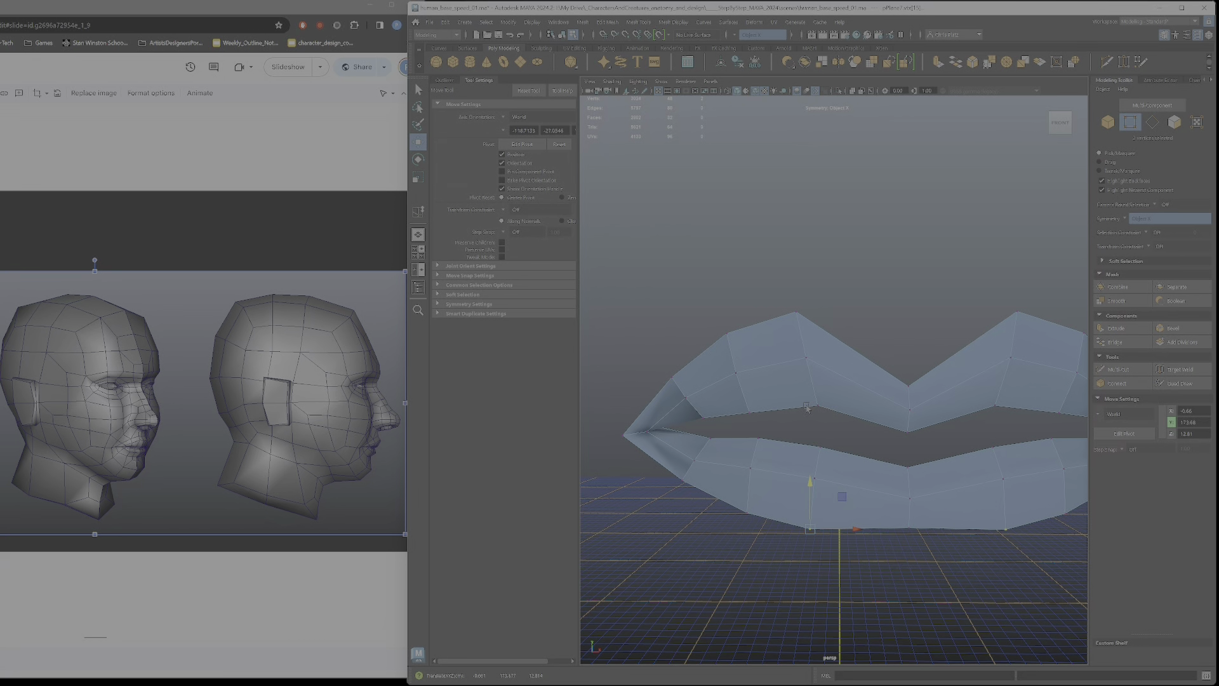
# - Lower the upper lip's inner border vertices at and beside the center to narrow the mouth opening
pyautogui.moveTo(805, 394); pyautogui.dragTo(848, 419)
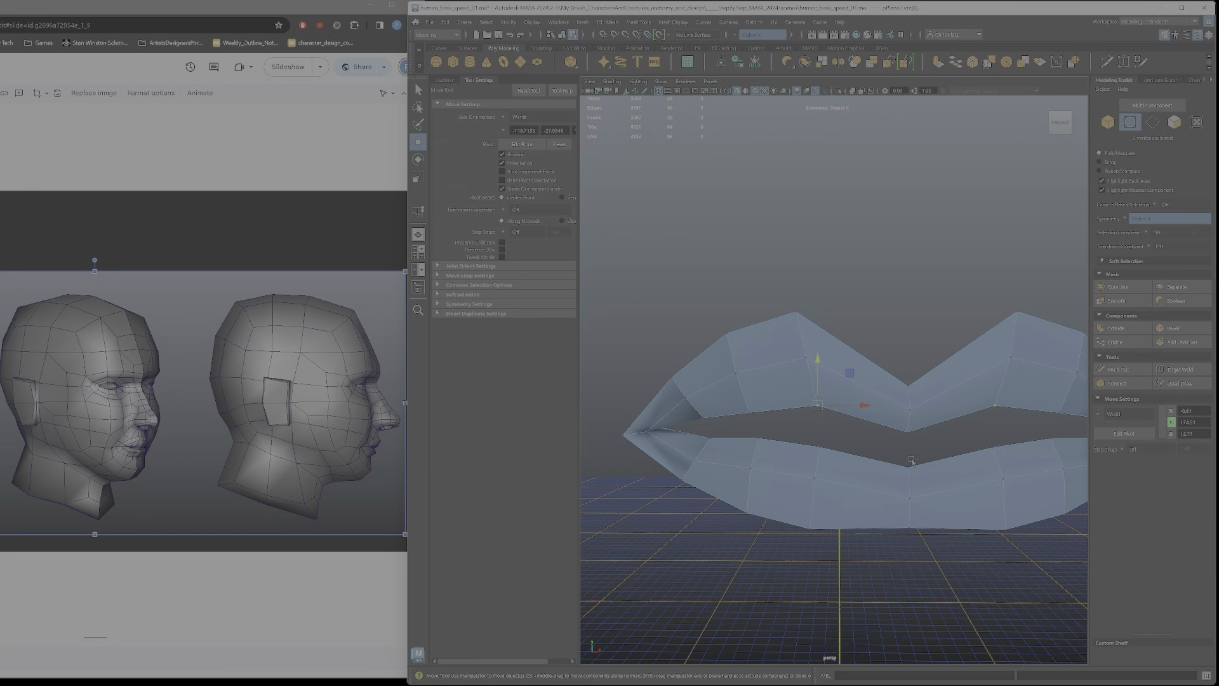
pyautogui.keyDown('ctrl'); pyautogui.keyDown('shift'); pyautogui.click(908, 430); pyautogui.keyUp('shift'); pyautogui.keyUp('ctrl')
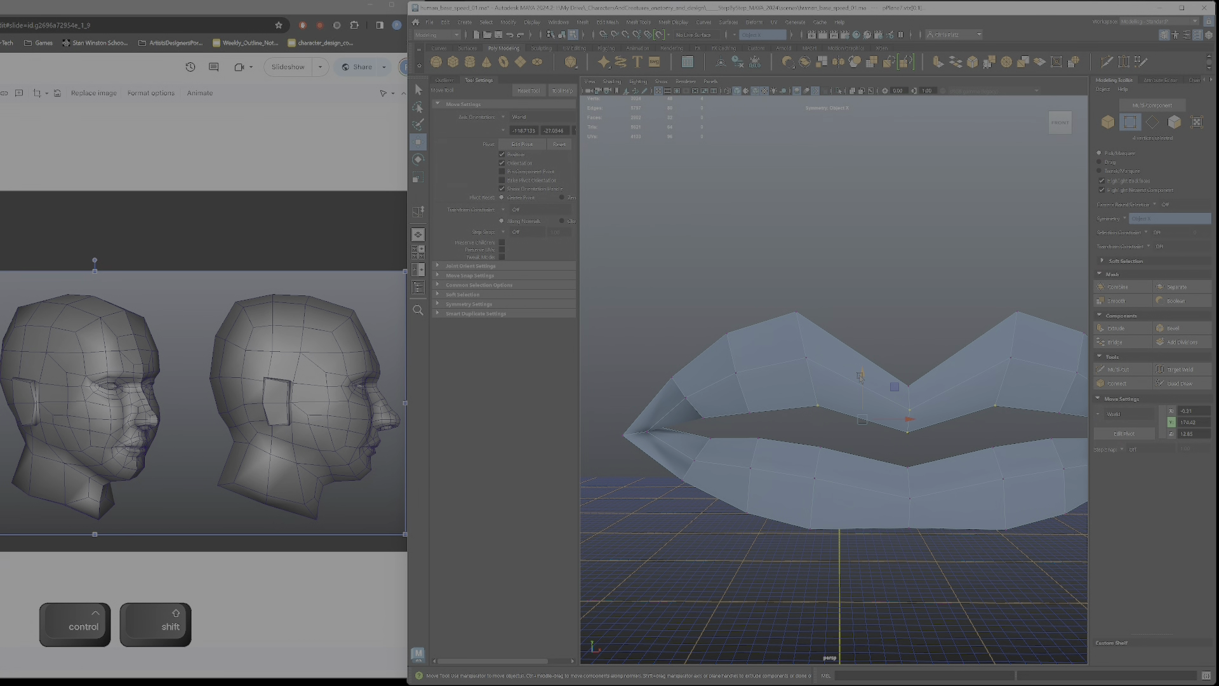
pyautogui.moveTo(860, 376); pyautogui.dragTo(864, 384)
pyautogui.click(911, 444)
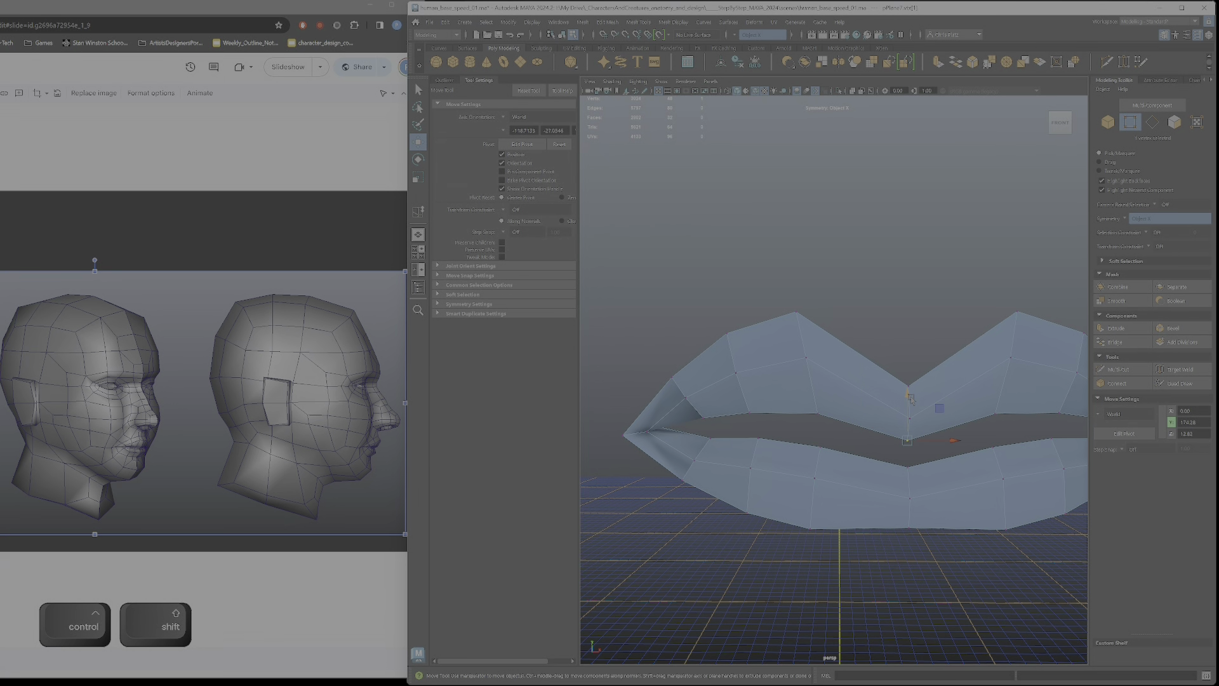
pyautogui.moveTo(911, 399); pyautogui.dragTo(910, 402, button='middle')
# - Move the upper lip's peak vertex columns toward the center, rotate them slightly, and lower them to soften the cupid's bow
pyautogui.moveTo(779, 281); pyautogui.dragTo(854, 427)
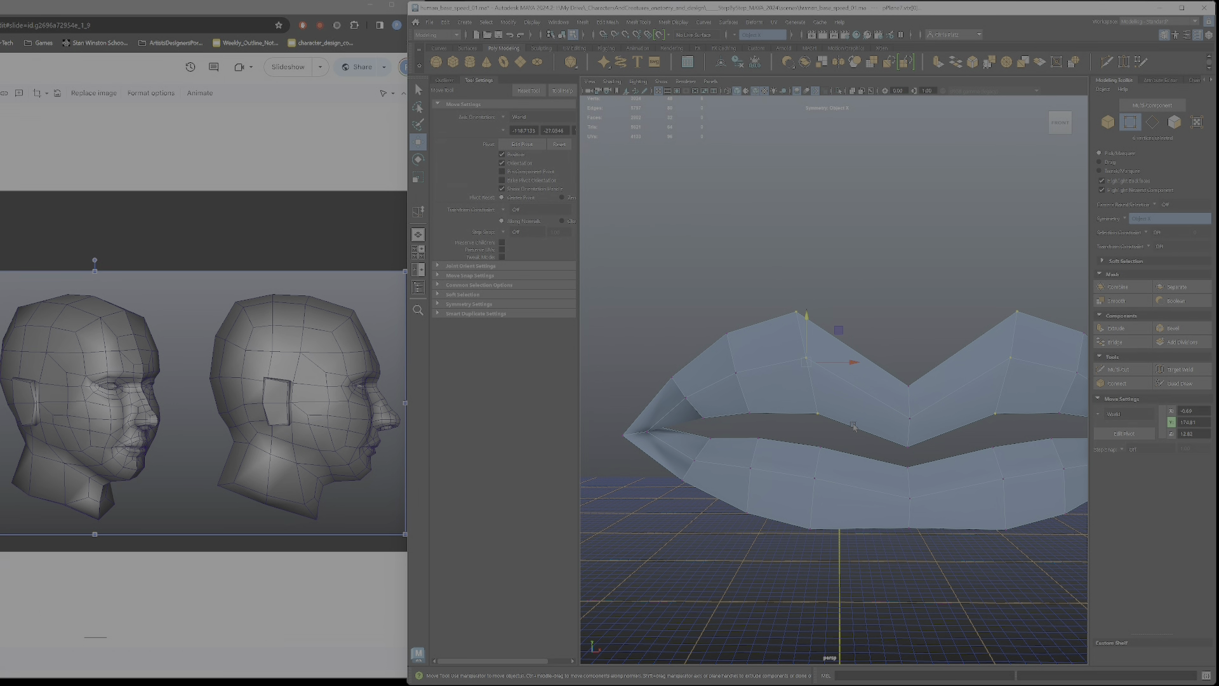
pyautogui.press('e')
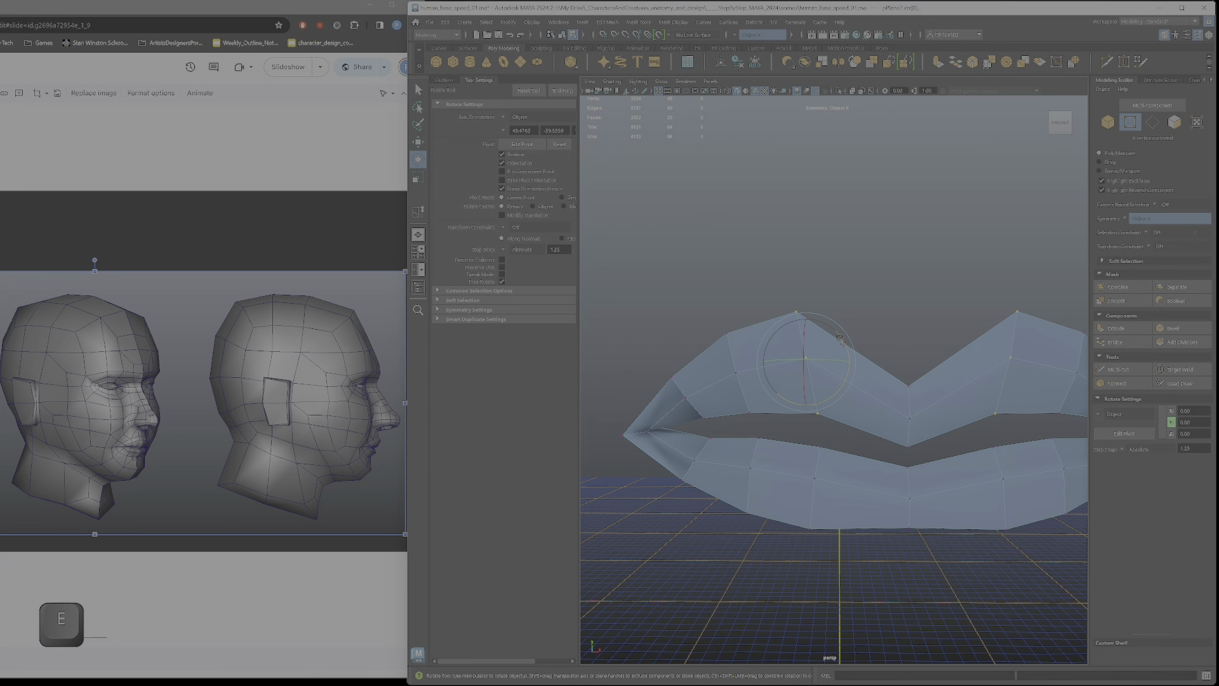
pyautogui.press('w')
pyautogui.moveTo(845, 346); pyautogui.dragTo(873, 336, button='middle')
pyautogui.press('e')
pyautogui.moveTo(876, 342); pyautogui.dragTo(879, 379)
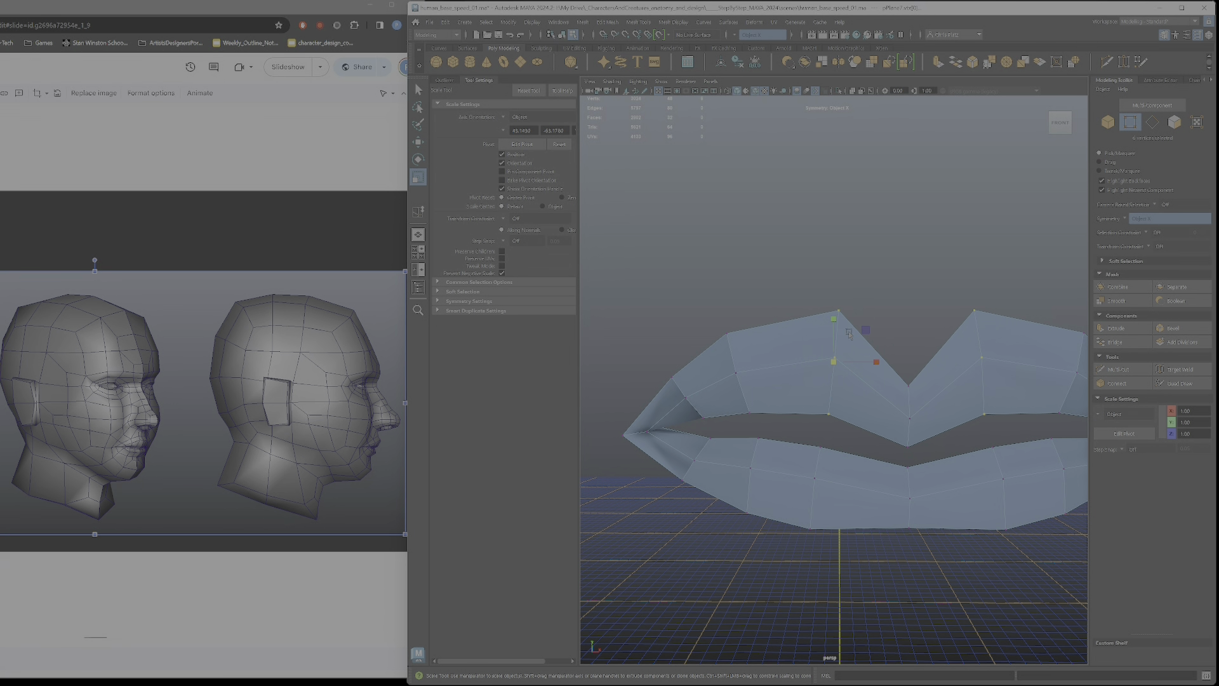
pyautogui.press('w')
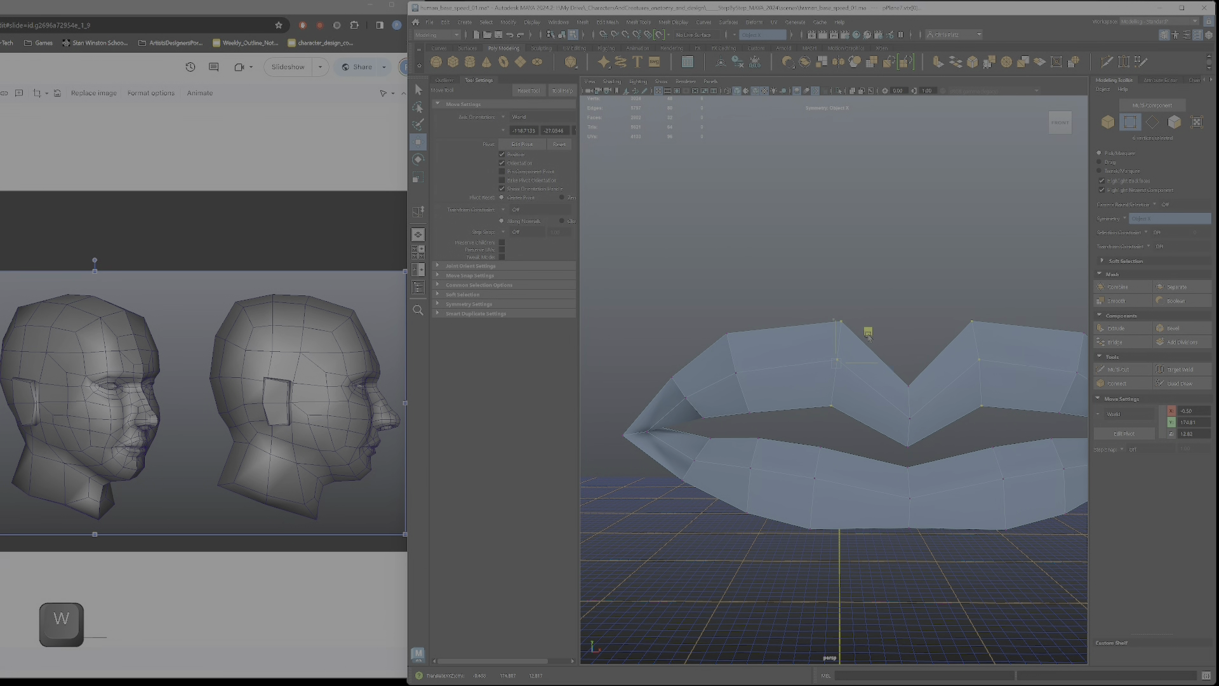
pyautogui.moveTo(865, 330); pyautogui.dragTo(871, 345)
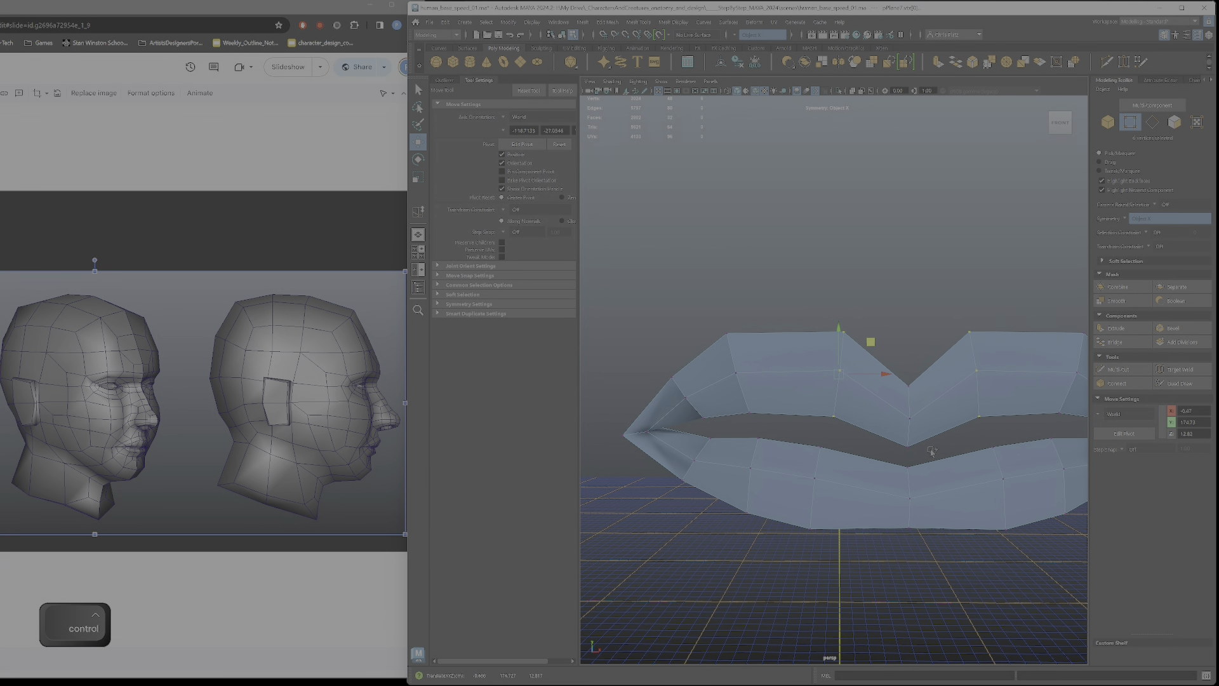
# - Lower the upper lip's peak and outer vertex columns, pull the outer ones slightly inward, and adjust the center dip's height
pyautogui.keyDown('ctrl'); pyautogui.keyDown('shift'); pyautogui.moveTo(931, 450); pyautogui.dragTo(870, 353); pyautogui.keyUp('shift'); pyautogui.keyUp('ctrl')
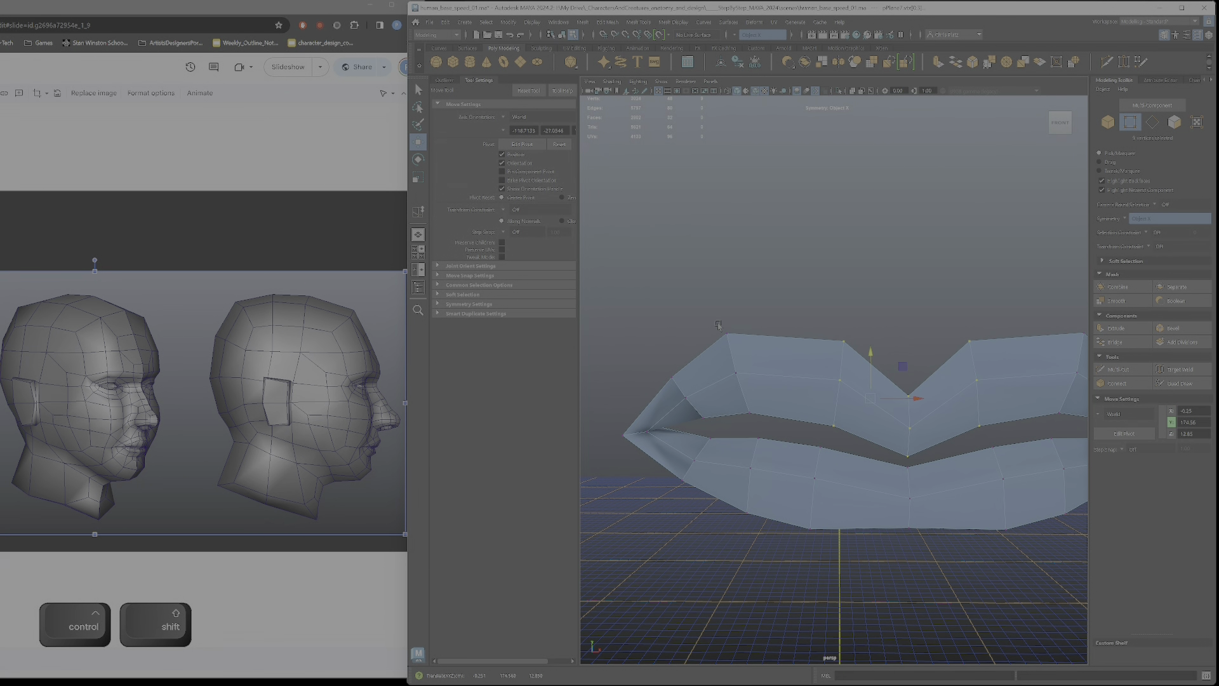
pyautogui.keyDown('ctrl'); pyautogui.keyDown('shift'); pyautogui.moveTo(718, 325); pyautogui.dragTo(769, 413); pyautogui.keyUp('shift'); pyautogui.keyUp('ctrl')
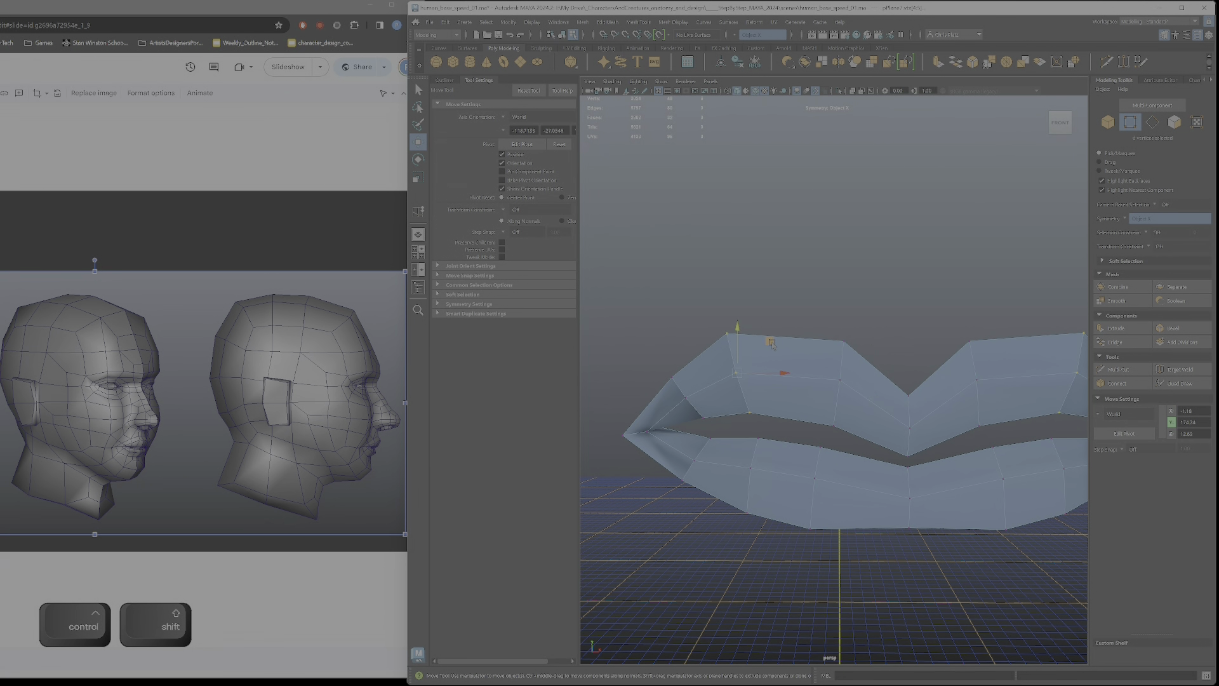
pyautogui.moveTo(771, 344); pyautogui.dragTo(764, 362)
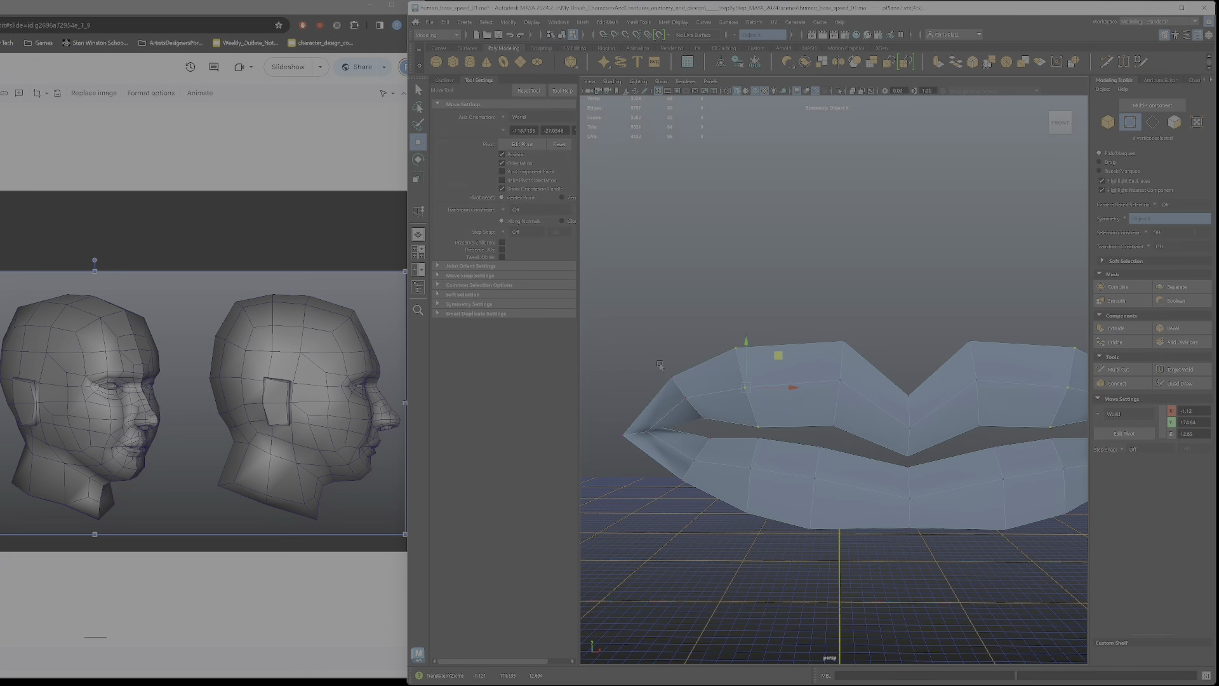
pyautogui.moveTo(660, 367); pyautogui.dragTo(716, 421)
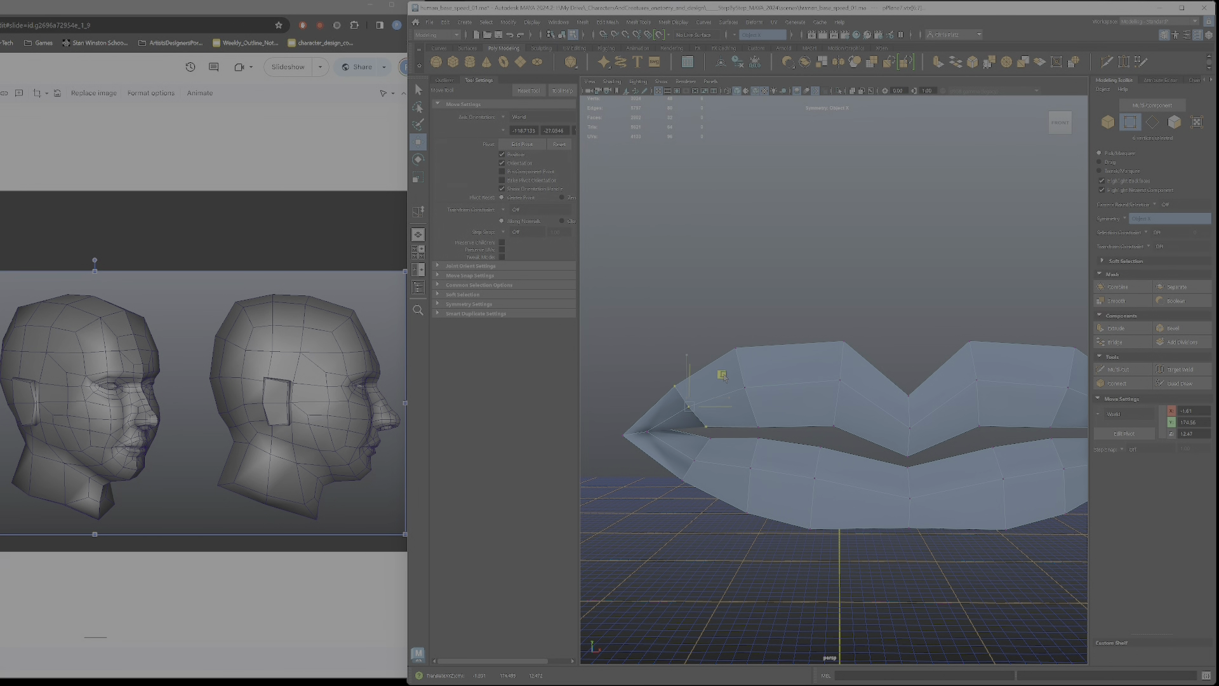
pyautogui.keyDown('alt'); pyautogui.moveTo(719, 369); pyautogui.dragTo(906, 389); pyautogui.keyUp('alt')
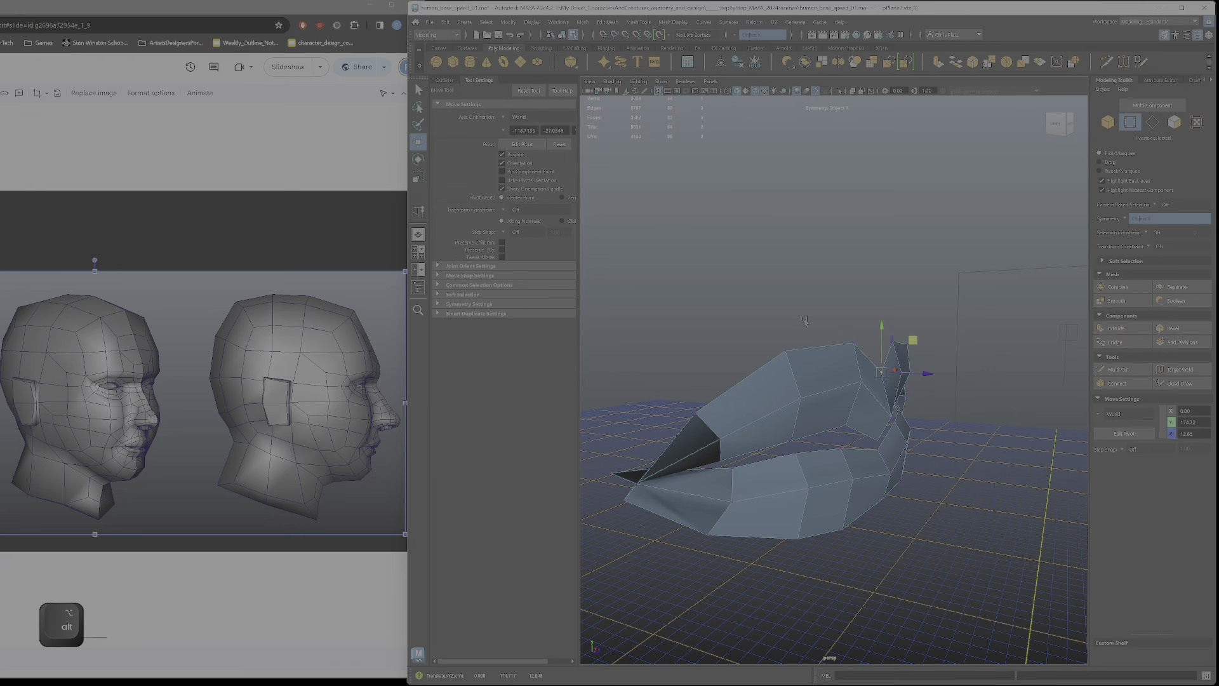
pyautogui.keyDown('alt'); pyautogui.moveTo(804, 321); pyautogui.dragTo(859, 367); pyautogui.keyUp('alt')
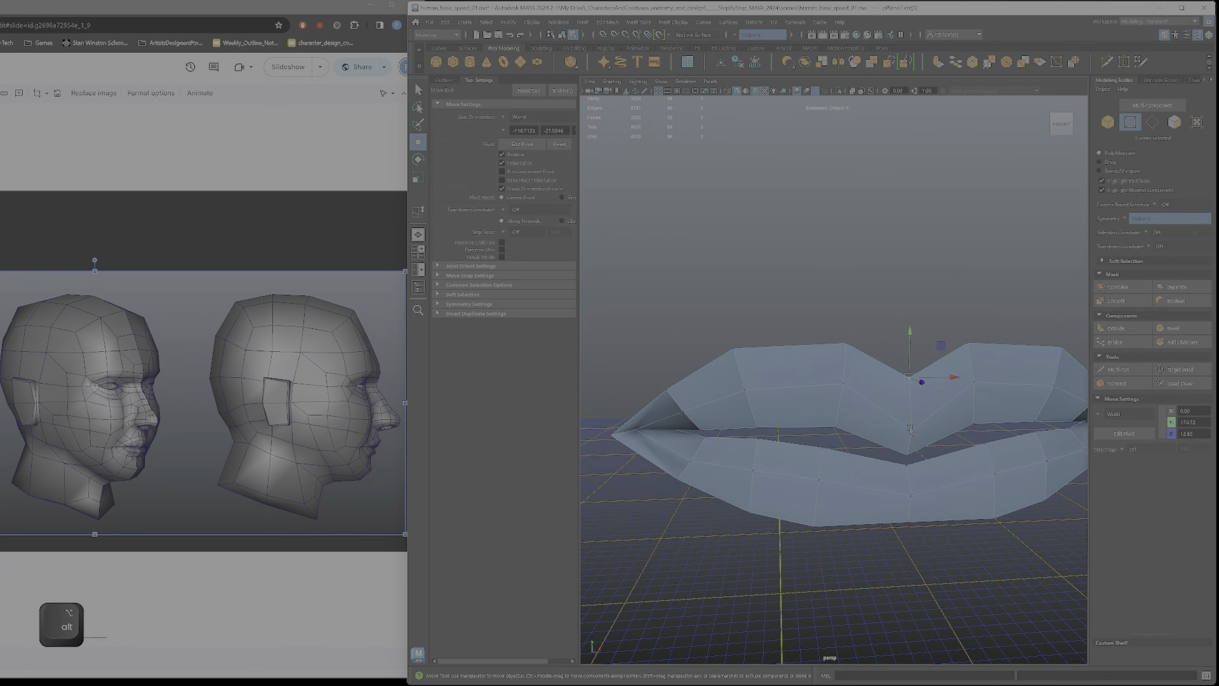
pyautogui.keyDown('alt'); pyautogui.moveTo(911, 429); pyautogui.dragTo(930, 392); pyautogui.keyUp('alt')
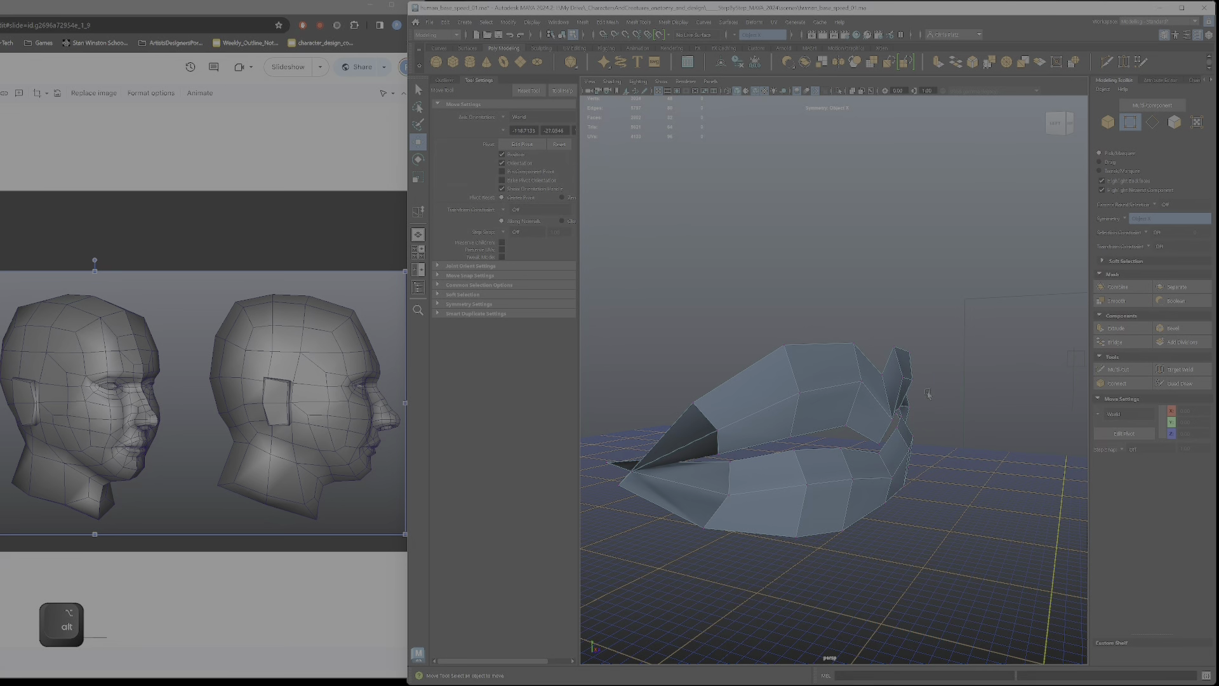
# - Try to extrude the mouth opening's inner border edges backward with symmetry on, and undo it
pyautogui.keyDown('alt'); pyautogui.moveTo(920, 384); pyautogui.dragTo(867, 439); pyautogui.keyUp('alt')
pyautogui.moveTo(798, 398); pyautogui.dragTo(797, 379, button='right')
pyautogui.doubleClick(826, 437)
pyautogui.keyDown('alt'); pyautogui.moveTo(825, 437); pyautogui.dragTo(926, 467); pyautogui.keyUp('alt')
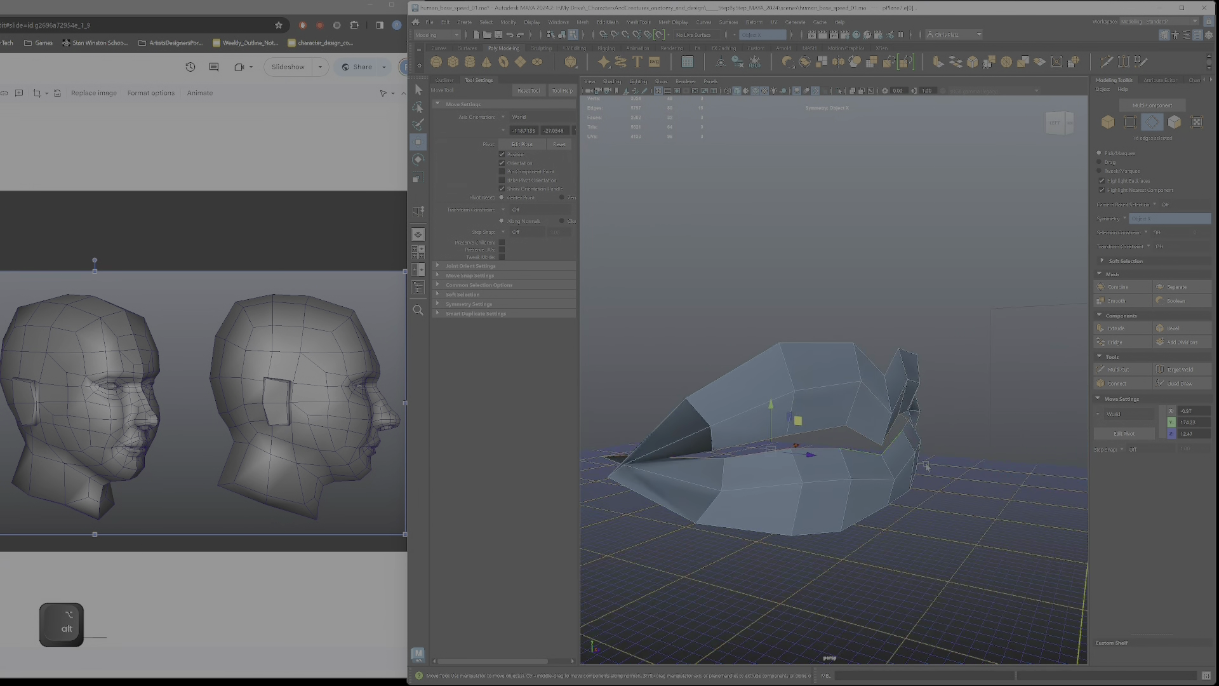
pyautogui.keyDown('shift'); pyautogui.moveTo(808, 455); pyautogui.dragTo(802, 462); pyautogui.keyUp('shift')
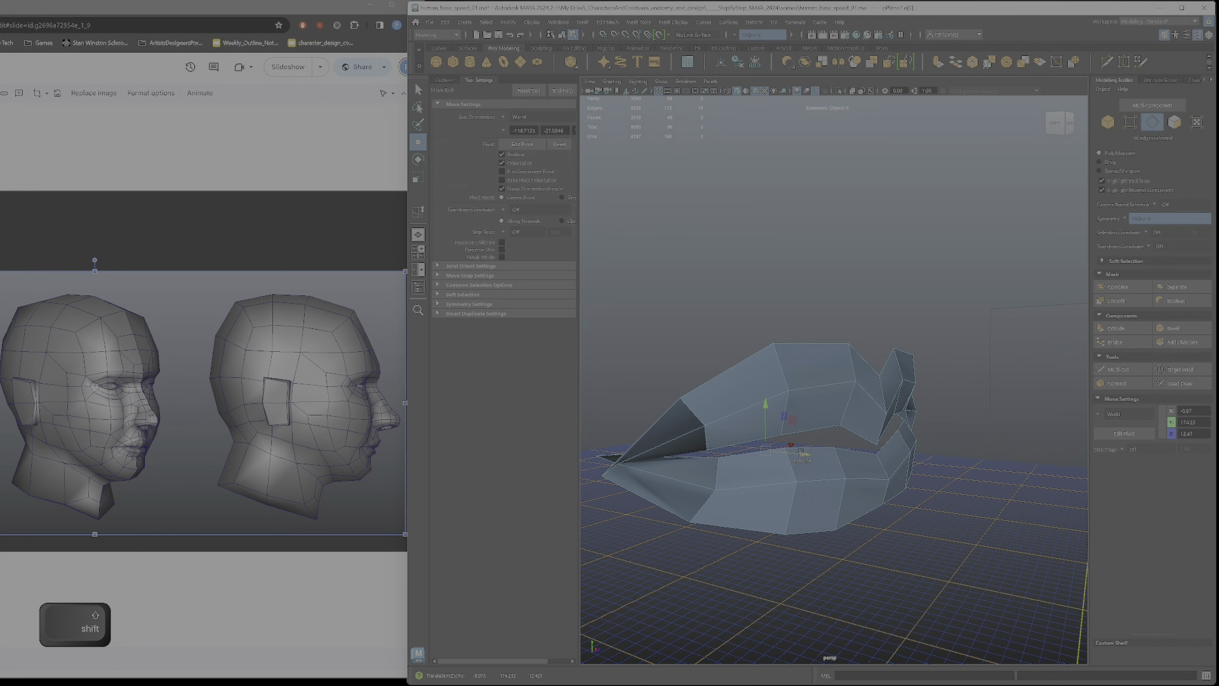
pyautogui.hotkey('ctrl', 'z')
# - Turn symmetry off and extrude the mouth opening's inner border edge loop backward to give the lips inner thickness
pyautogui.click(1143, 218)
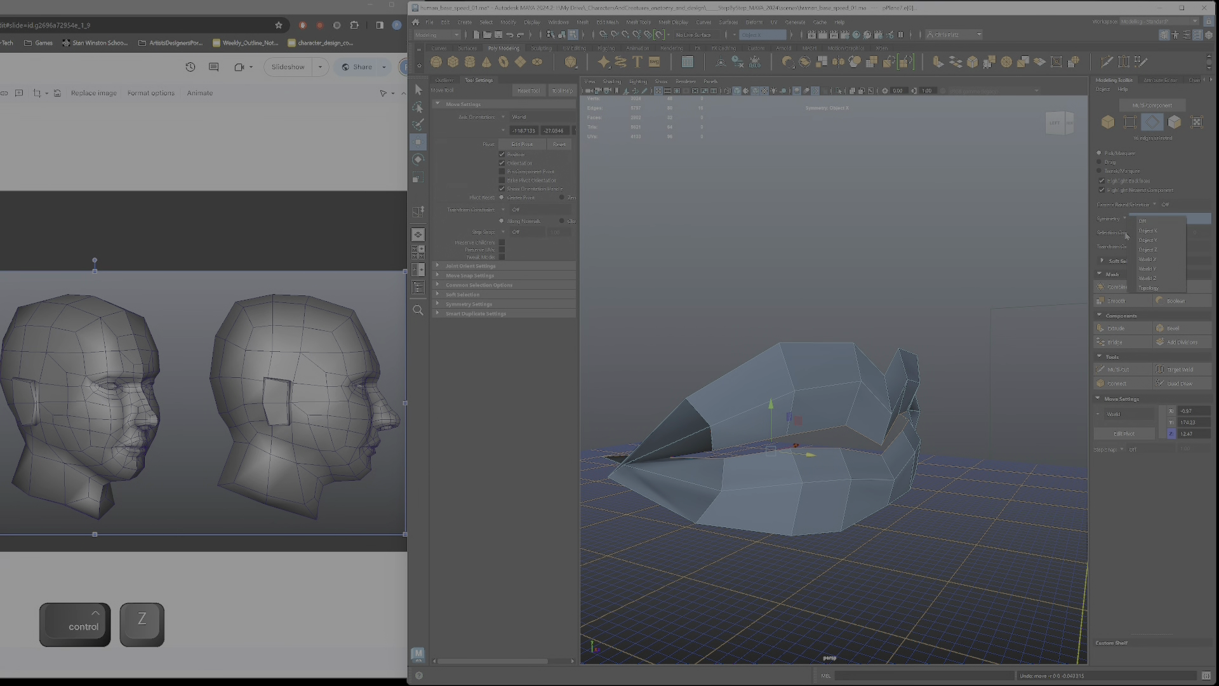
pyautogui.click(1143, 222)
pyautogui.keyDown('alt'); pyautogui.moveTo(794, 495); pyautogui.dragTo(875, 501); pyautogui.keyUp('alt')
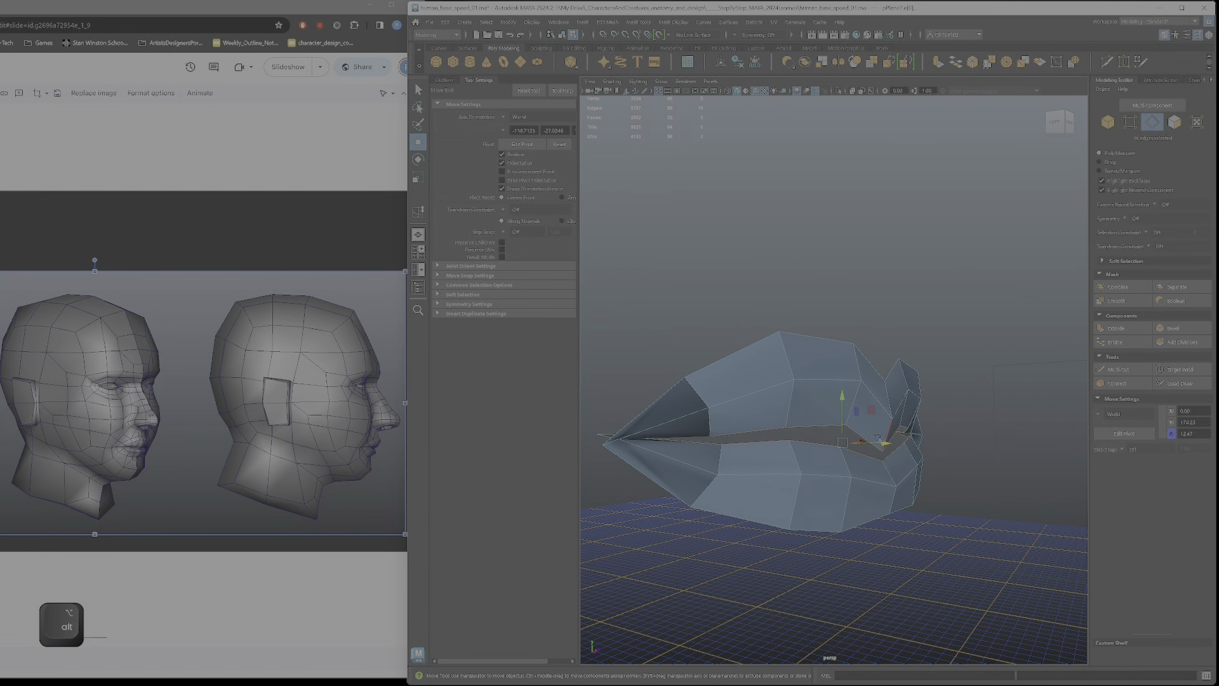
pyautogui.keyDown('shift'); pyautogui.moveTo(878, 444); pyautogui.dragTo(892, 484); pyautogui.keyUp('shift')
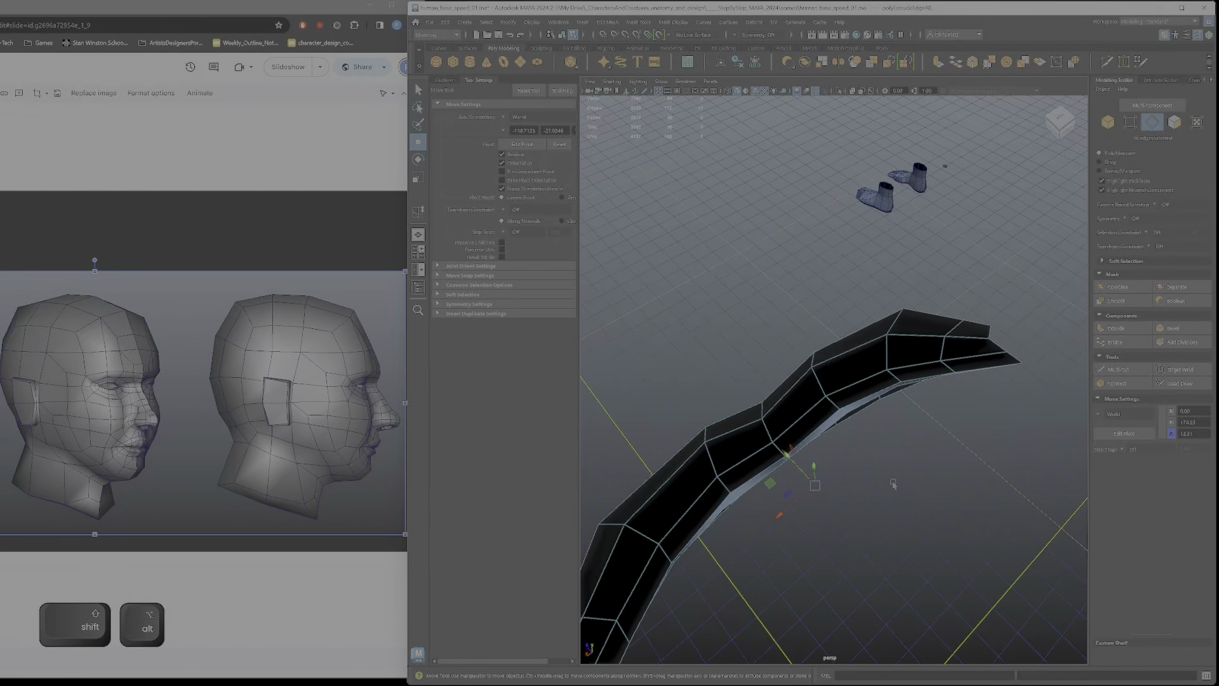
pyautogui.keyDown('shift'); pyautogui.moveTo(796, 464); pyautogui.dragTo(906, 465); pyautogui.keyUp('shift')
pyautogui.keyDown('alt'); pyautogui.moveTo(906, 465); pyautogui.dragTo(871, 415, button='right'); pyautogui.keyUp('alt')
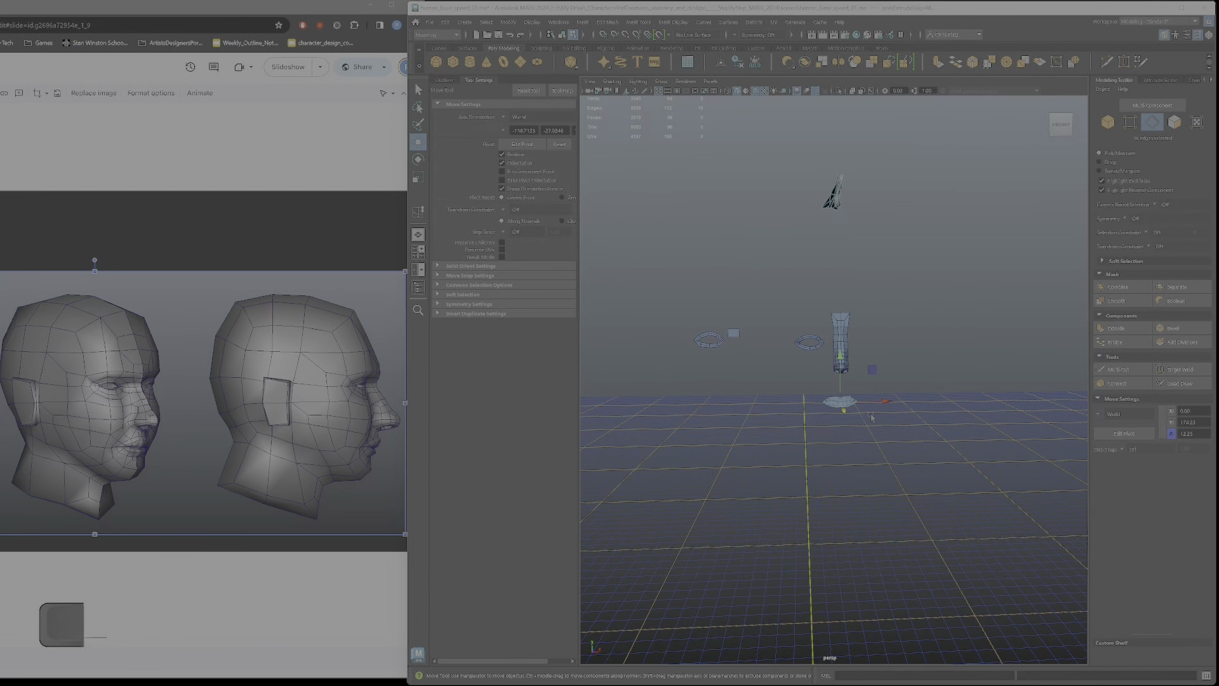
# - Maximize the modeling window and show the front view full size, with the eye ring, nose and lips framed
pyautogui.press('space')
pyautogui.scroll(-4, 731, 557)
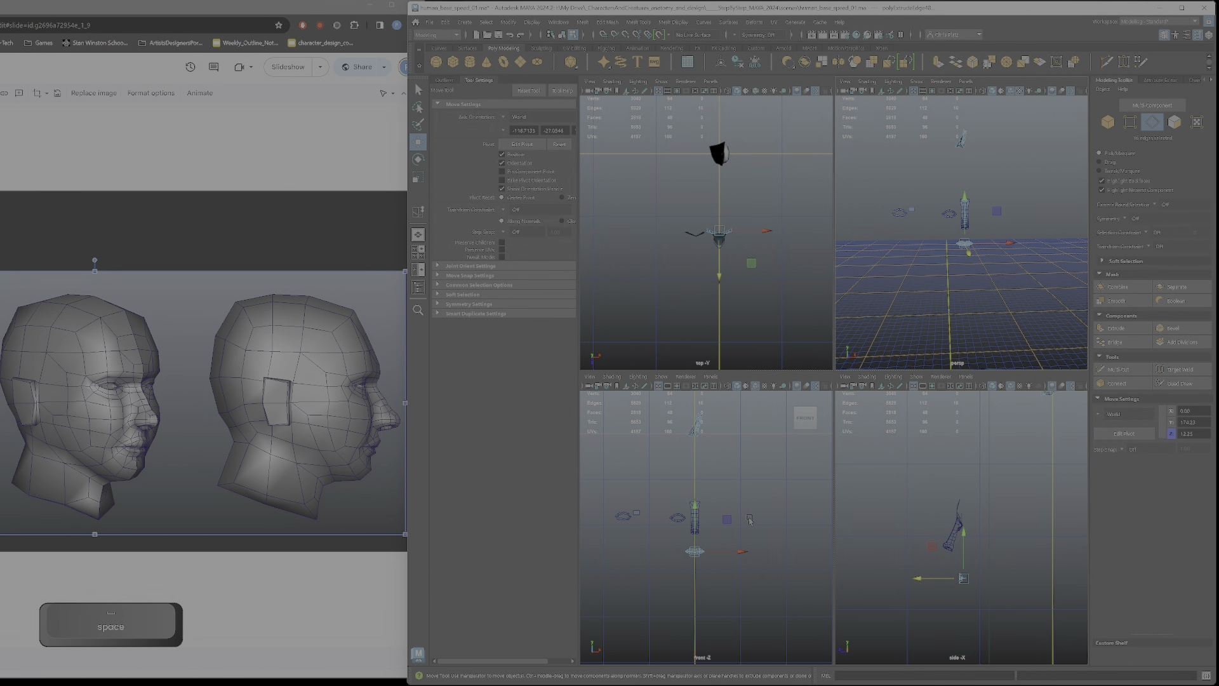
pyautogui.scroll(8, 732, 557)
pyautogui.keyDown('alt'); pyautogui.moveTo(731, 558); pyautogui.dragTo(794, 519, button='middle'); pyautogui.keyUp('alt')
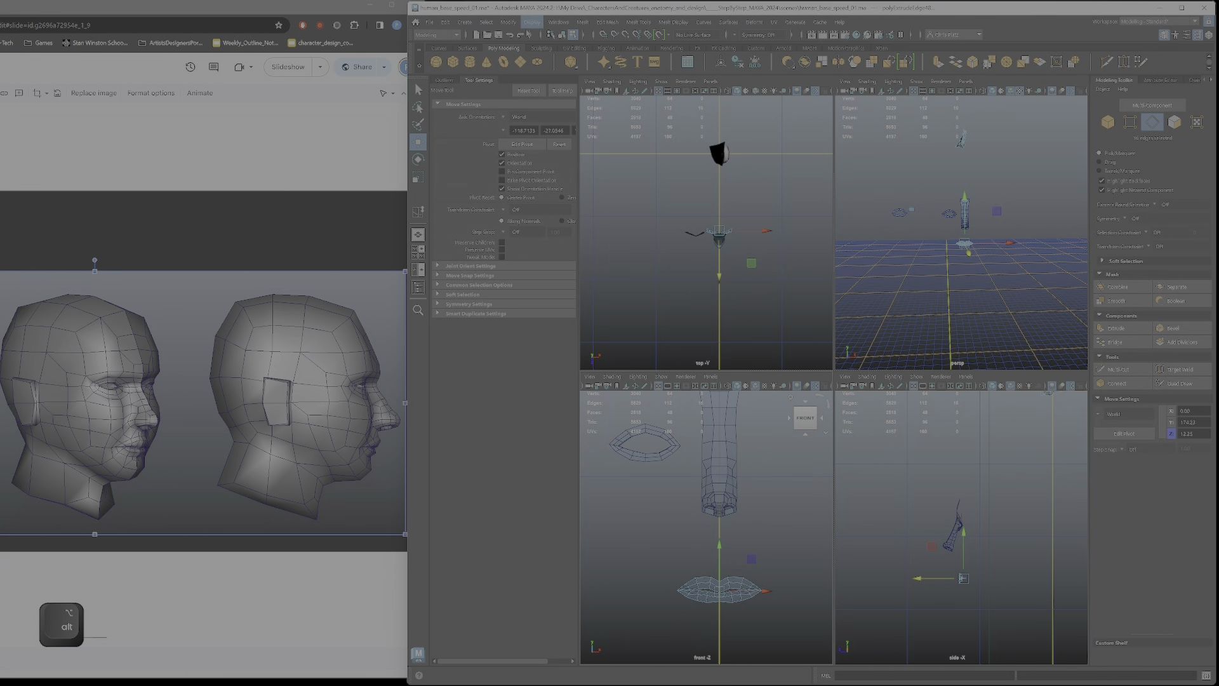
pyautogui.click(1182, 8)
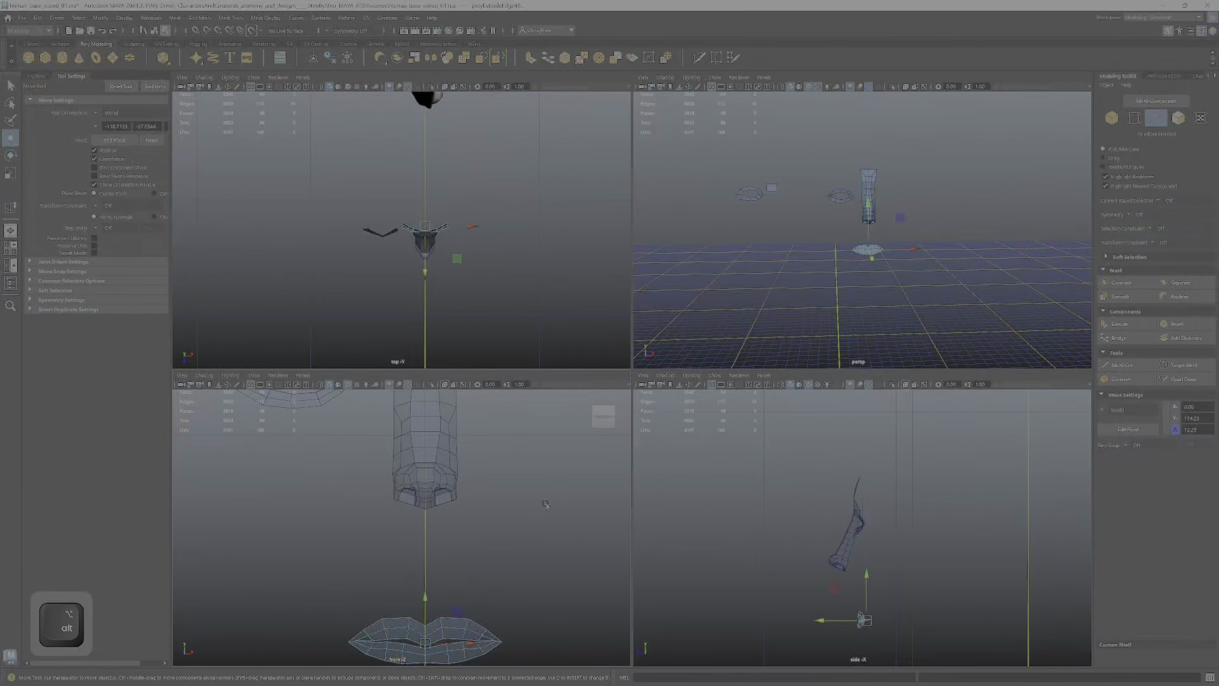
pyautogui.press('space')
pyautogui.scroll(-4, 632, 405)
pyautogui.scroll(-2, 632, 405)
pyautogui.keyDown('alt'); pyautogui.moveTo(455, 136); pyautogui.dragTo(539, 155, button='middle'); pyautogui.keyUp('alt')
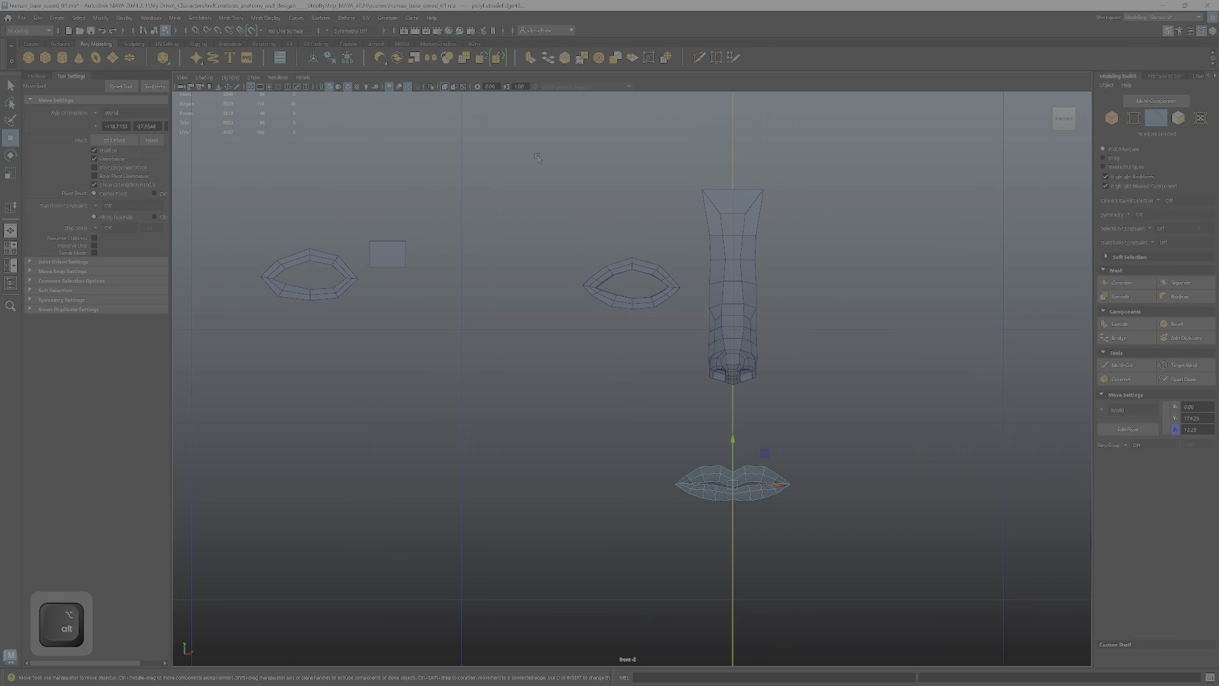
# - Create a polygon sphere with 16 axis divisions, drawn in the front view around the eye ring's opening
pyautogui.click(57, 18)
pyautogui.moveTo(82, 54)
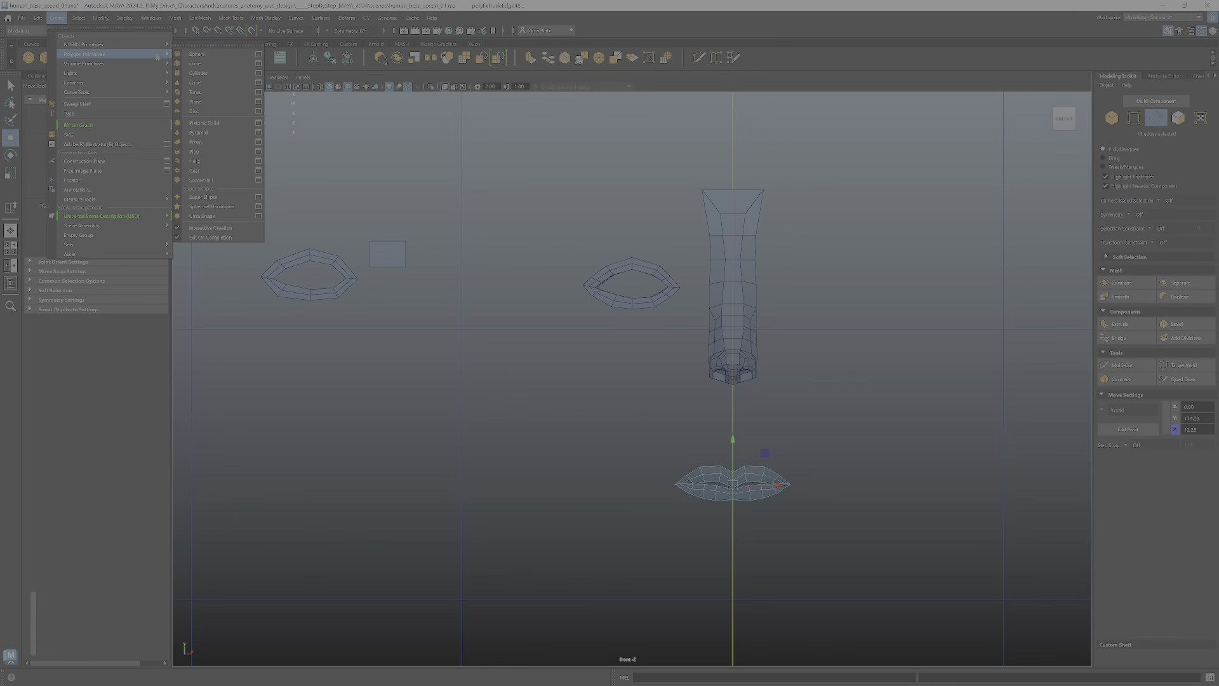
pyautogui.click(257, 54)
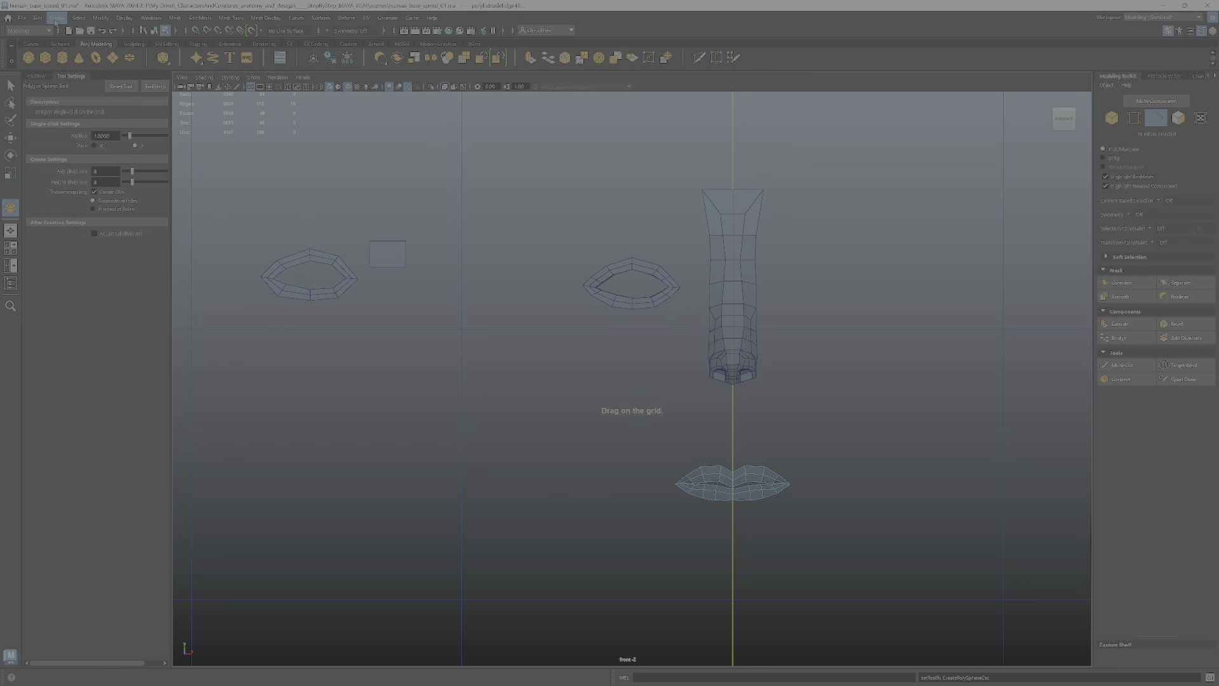
pyautogui.click(57, 18)
pyautogui.moveTo(82, 54)
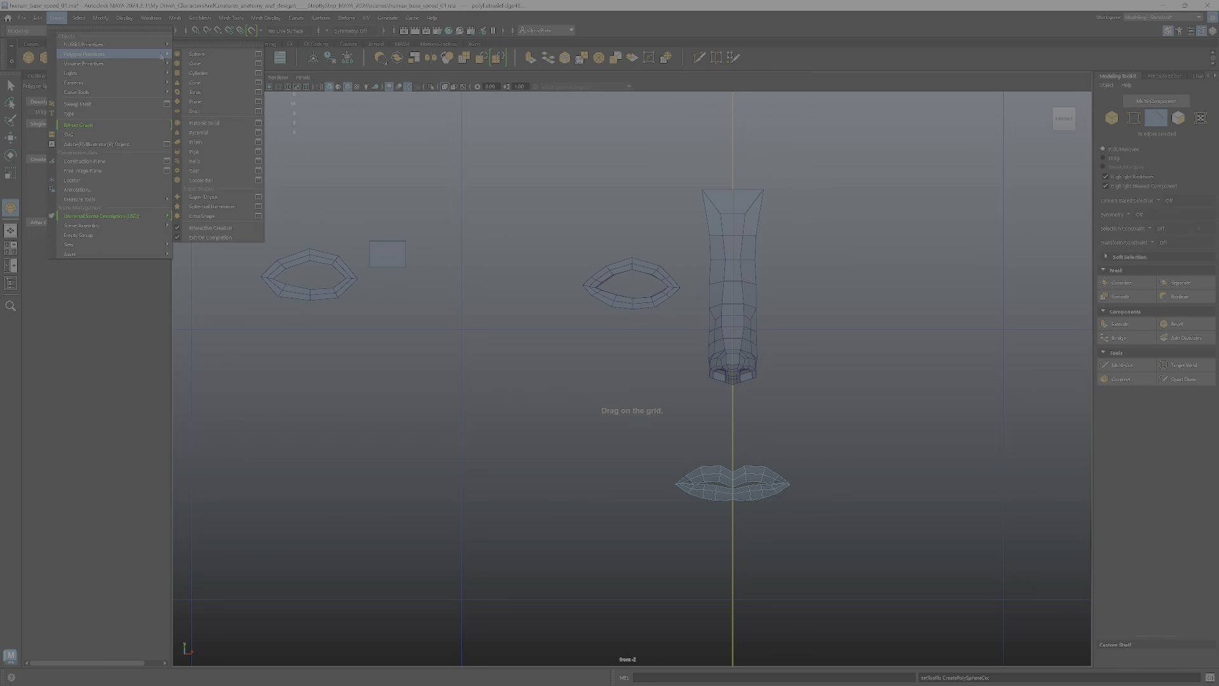
pyautogui.click(258, 54)
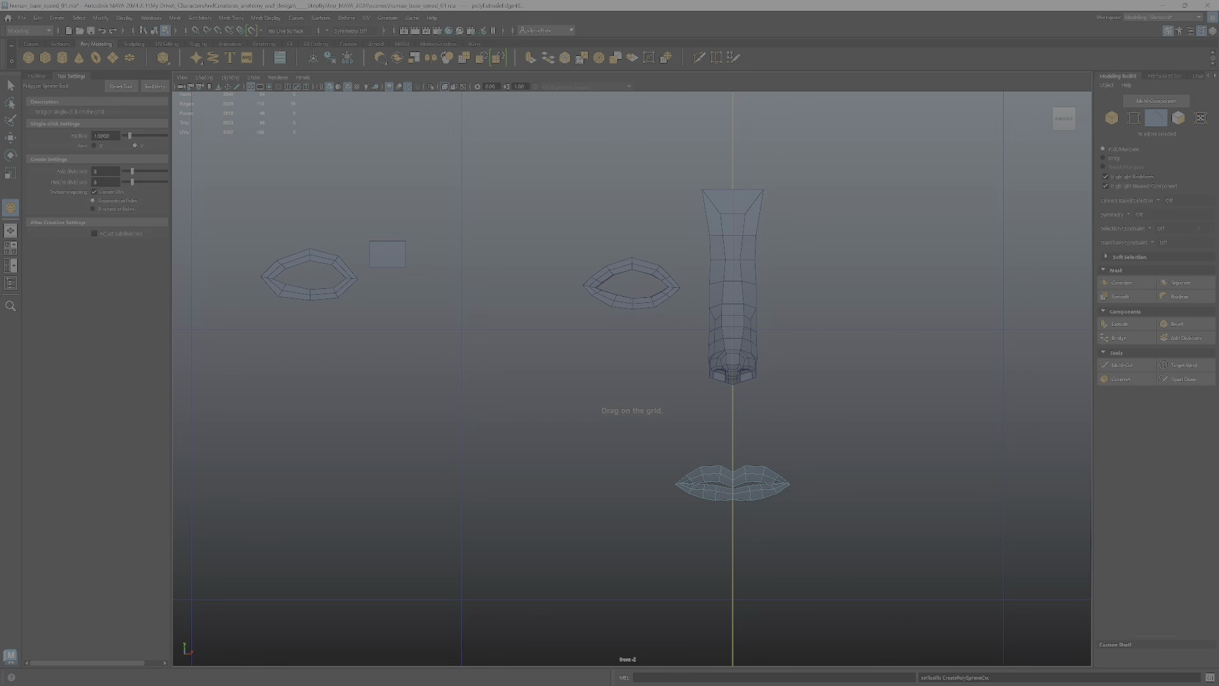
pyautogui.write('16')
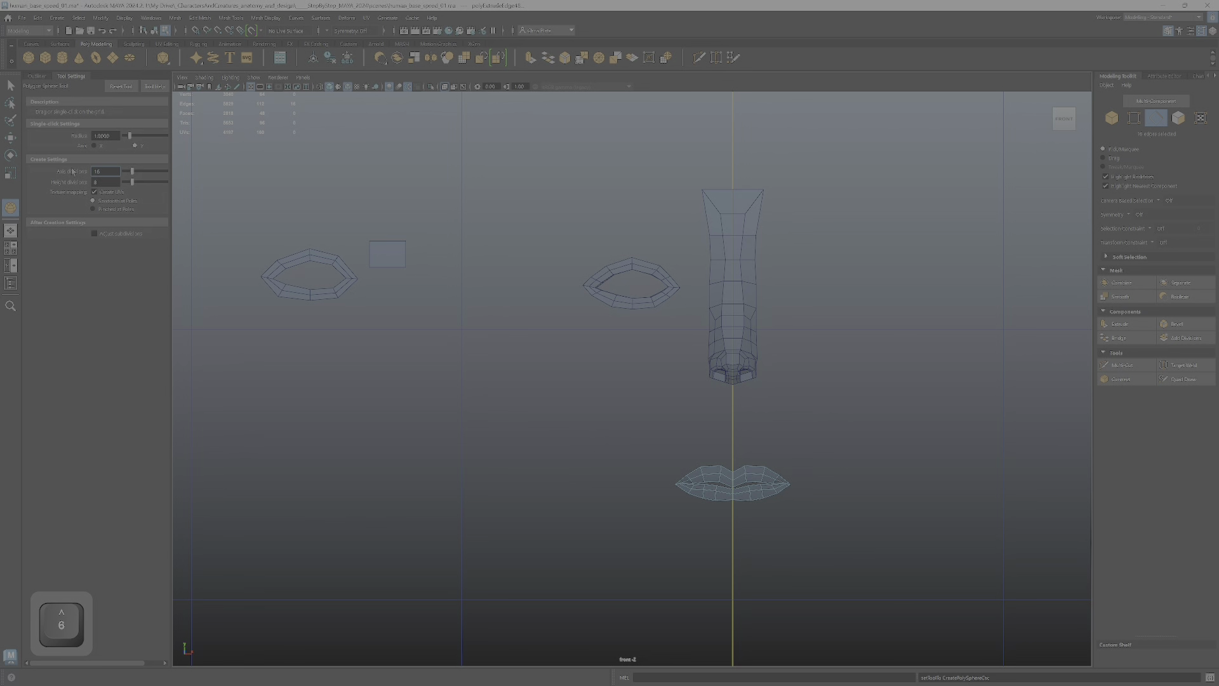
pyautogui.press('Tab')
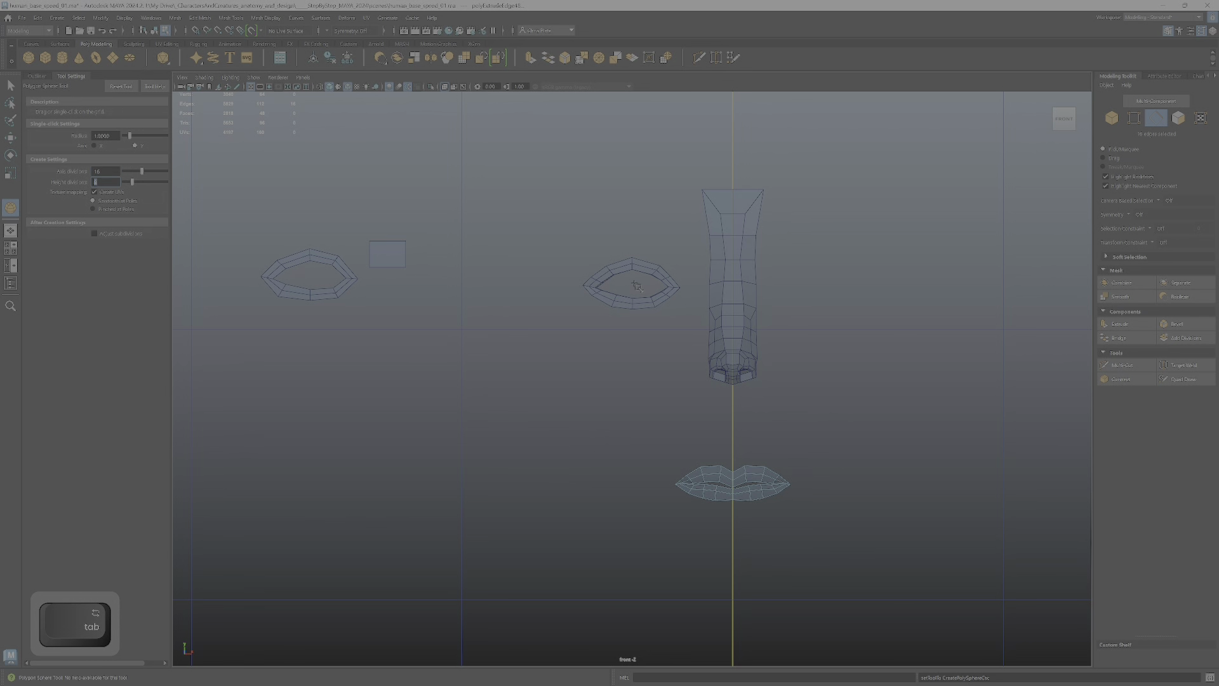
pyautogui.moveTo(656, 314); pyautogui.dragTo(662, 326)
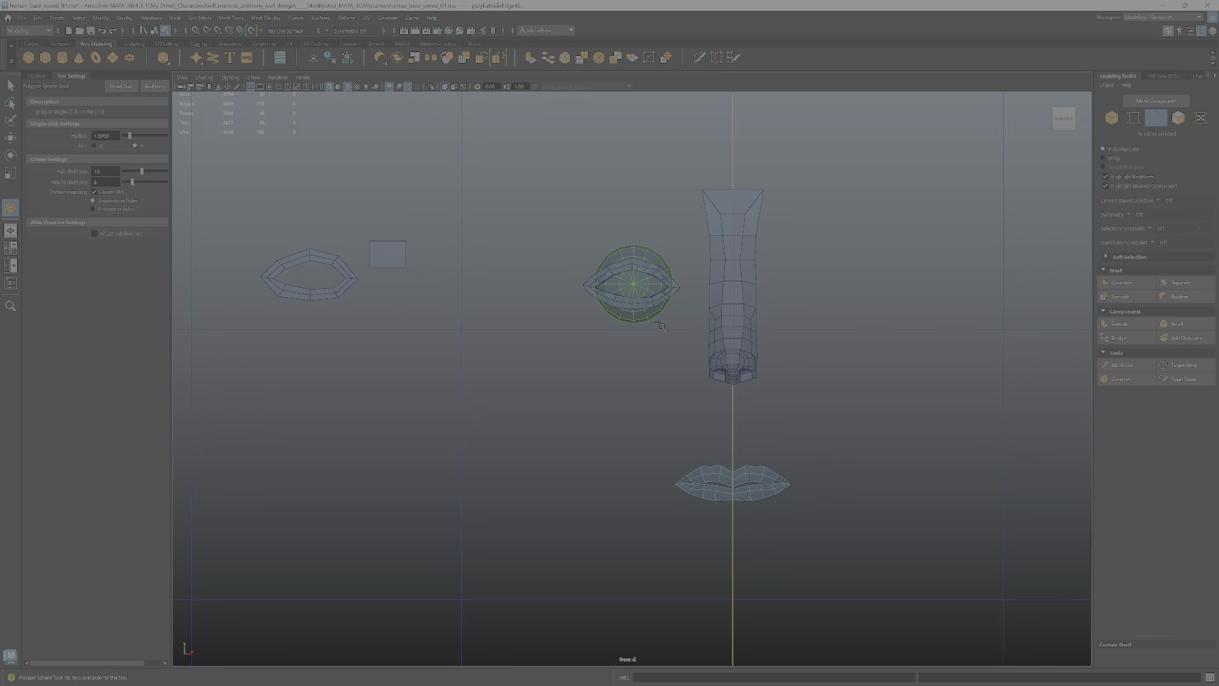
# - Raise the eyeball sphere slightly and move it forward in depth until it sits inside the eye ring
pyautogui.press('w')
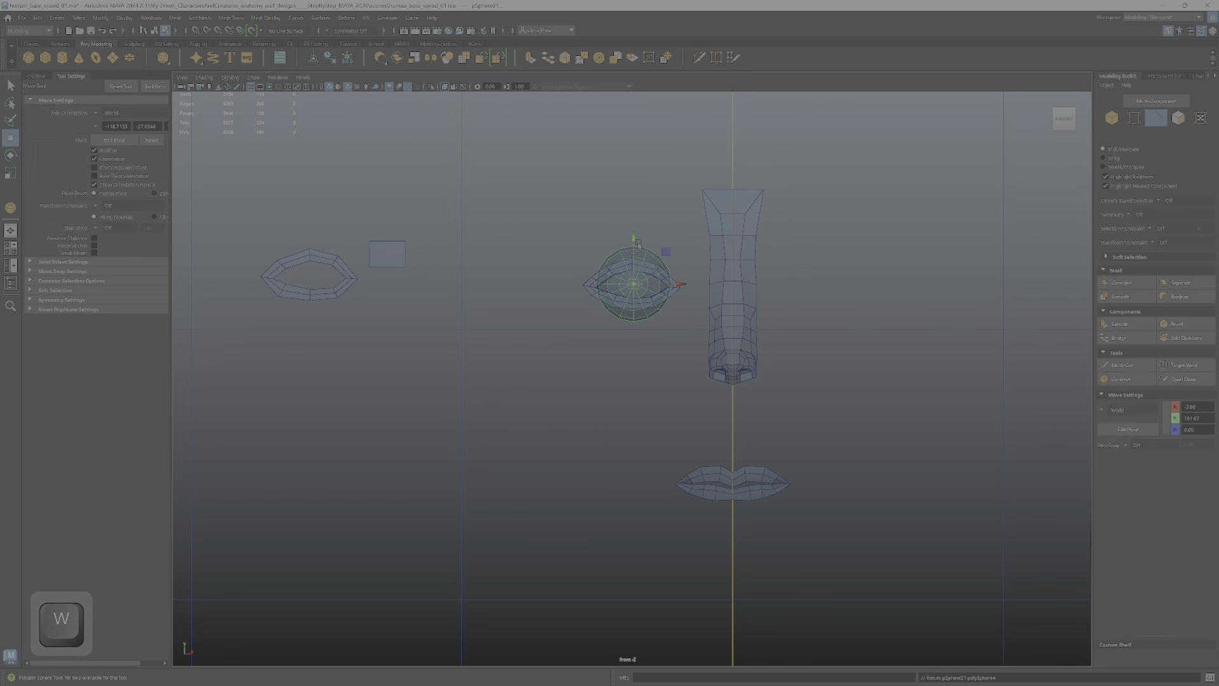
pyautogui.moveTo(637, 243); pyautogui.dragTo(634, 240)
pyautogui.scroll(2, 644, 262)
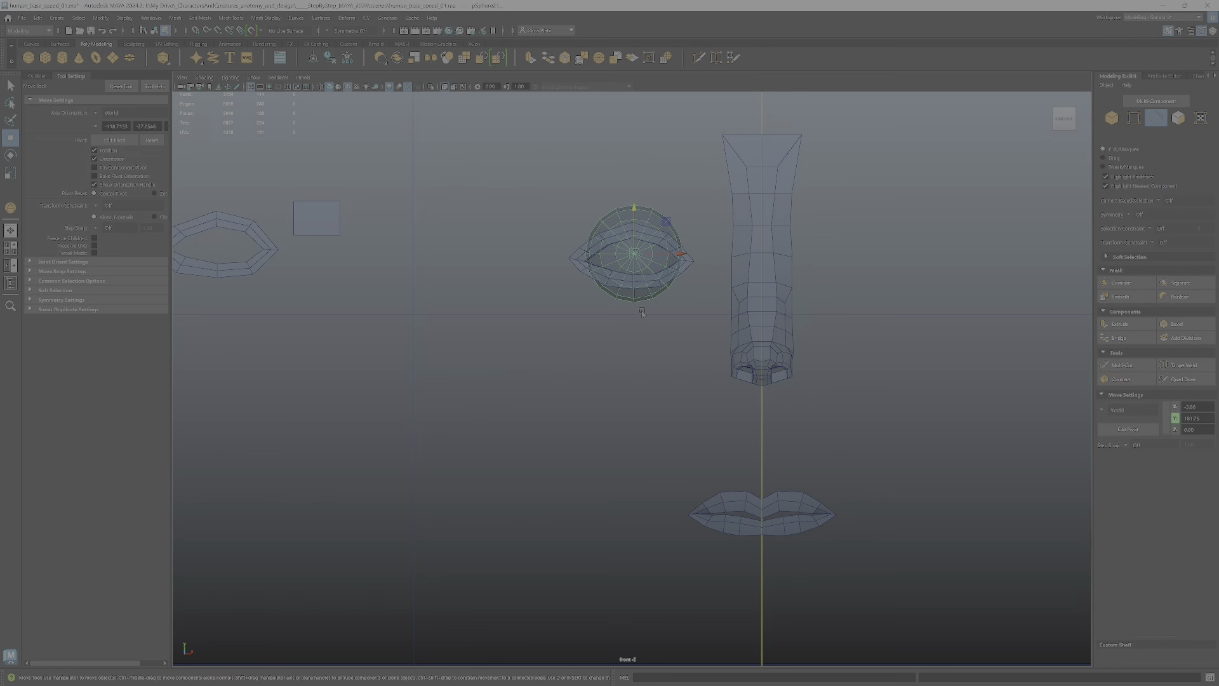
pyautogui.press('space')
pyautogui.press('space')
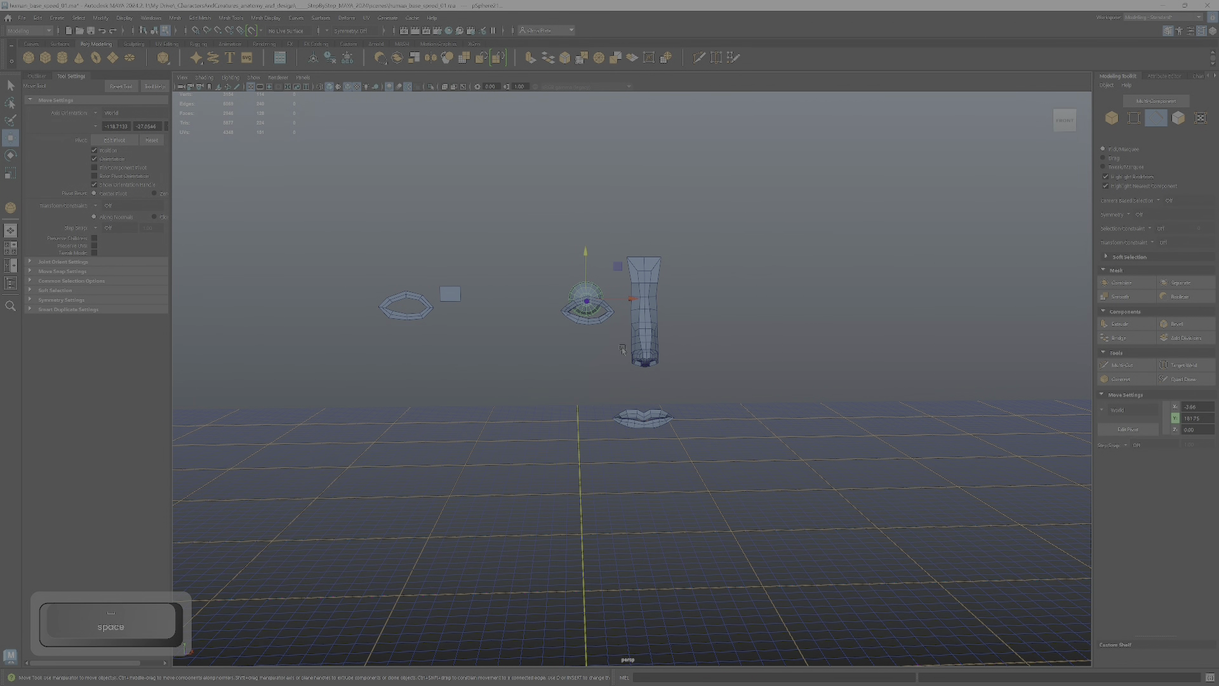
pyautogui.moveTo(622, 349)
pyautogui.keyDown('alt'); pyautogui.mouseDown()
pyautogui.moveTo(493, 297)
pyautogui.moveTo(514, 292)
pyautogui.moveTo(604, 362)
pyautogui.mouseUp(); pyautogui.keyUp('alt')
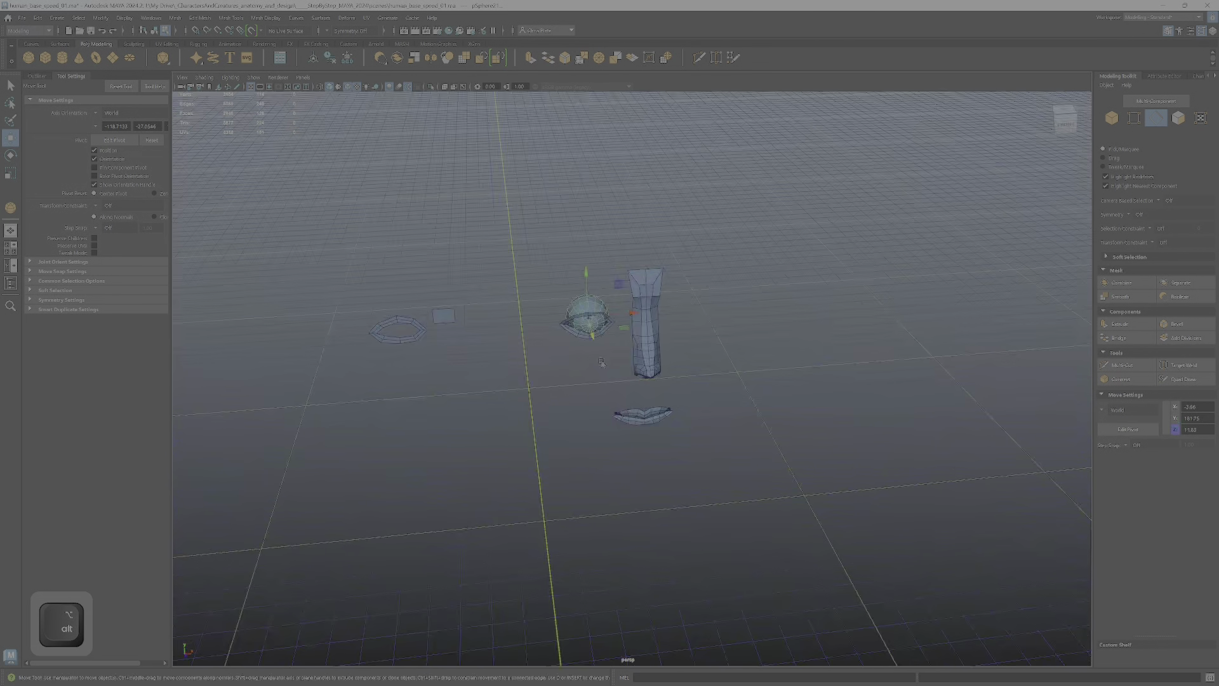
pyautogui.keyDown('alt'); pyautogui.moveTo(604, 362); pyautogui.dragTo(682, 345, button='middle'); pyautogui.keyUp('alt')
pyautogui.scroll(3, 682, 346)
pyautogui.keyDown('alt'); pyautogui.moveTo(682, 345); pyautogui.dragTo(698, 332); pyautogui.keyUp('alt')
pyautogui.scroll(3, 699, 333)
pyautogui.scroll(1, 699, 333)
pyautogui.keyDown('alt'); pyautogui.moveTo(695, 251); pyautogui.dragTo(692, 338, button='middle'); pyautogui.keyUp('alt')
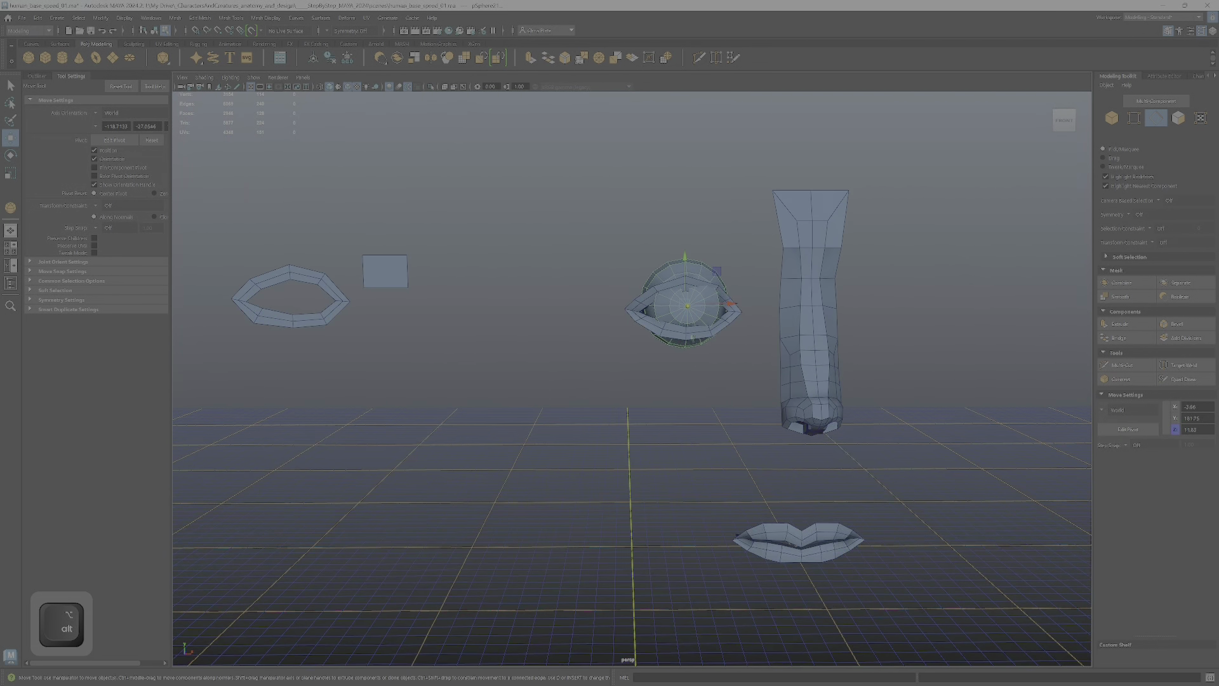
# - Shift the eyeball sphere slightly sideways toward the nose to center it in the eye ring
pyautogui.press('r')
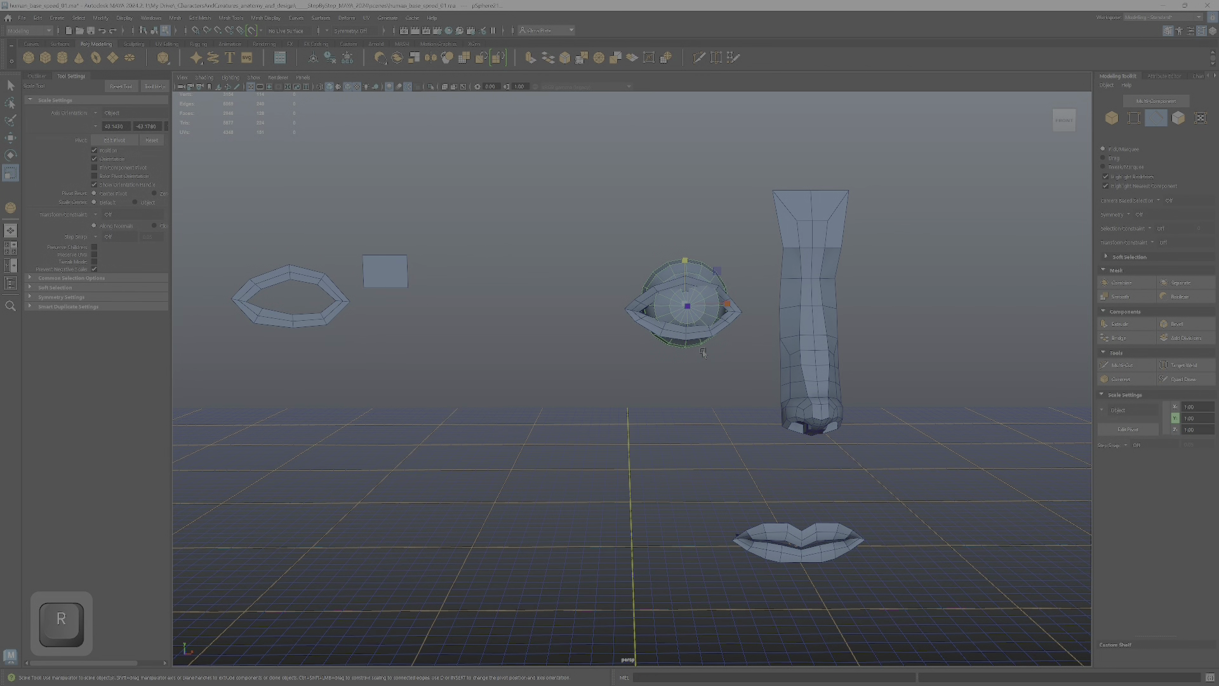
pyautogui.moveTo(704, 353)
pyautogui.keyDown('alt'); pyautogui.mouseDown()
pyautogui.moveTo(701, 291)
pyautogui.moveTo(693, 363)
pyautogui.moveTo(722, 352)
pyautogui.moveTo(718, 343)
pyautogui.mouseUp(); pyautogui.keyUp('alt')
pyautogui.press('w')
pyautogui.moveTo(742, 406)
pyautogui.mouseDown()
pyautogui.moveTo(737, 381)
pyautogui.moveTo(746, 419)
pyautogui.mouseUp()
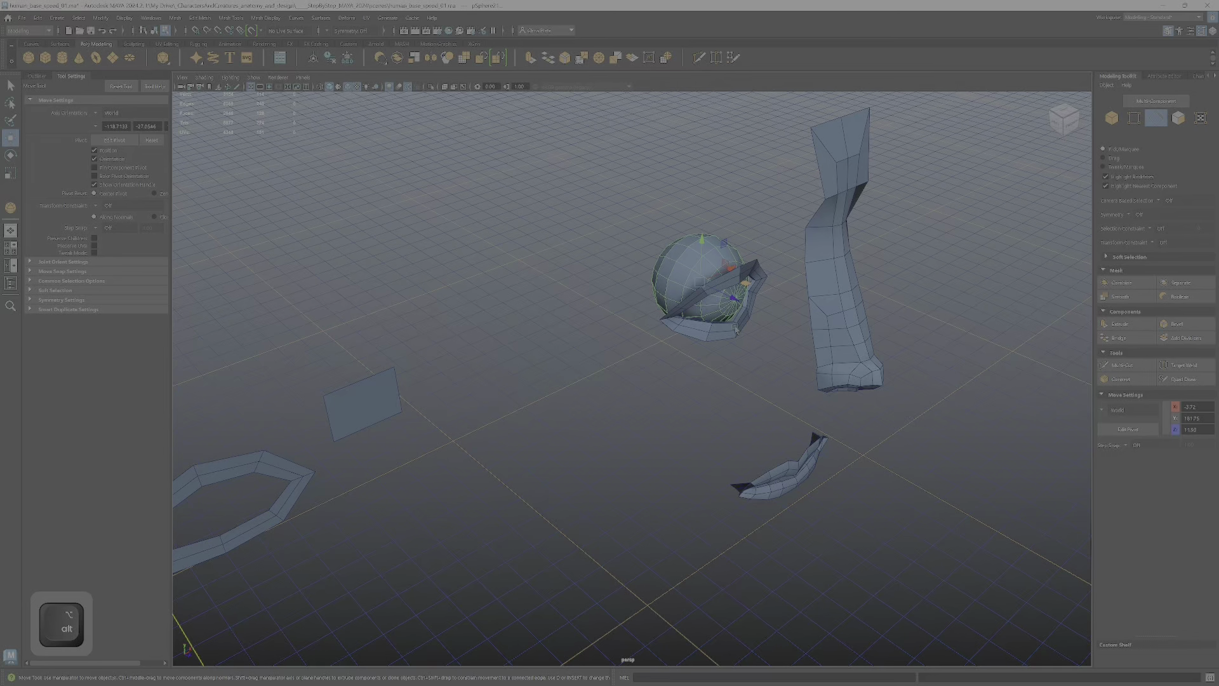
# - In vertex editing, select the upper eyelid's middle vertices and adjust their depth and height to fit over the eyeball
pyautogui.keyDown('alt'); pyautogui.moveTo(735, 329); pyautogui.dragTo(693, 318); pyautogui.keyUp('alt')
pyautogui.keyDown('alt'); pyautogui.moveTo(693, 318); pyautogui.dragTo(730, 334, button='right'); pyautogui.keyUp('alt')
pyautogui.keyDown('alt'); pyautogui.moveTo(730, 333); pyautogui.dragTo(709, 282); pyautogui.keyUp('alt')
pyautogui.moveTo(679, 190); pyautogui.dragTo(646, 177, button='right')
pyautogui.moveTo(669, 170); pyautogui.dragTo(703, 203)
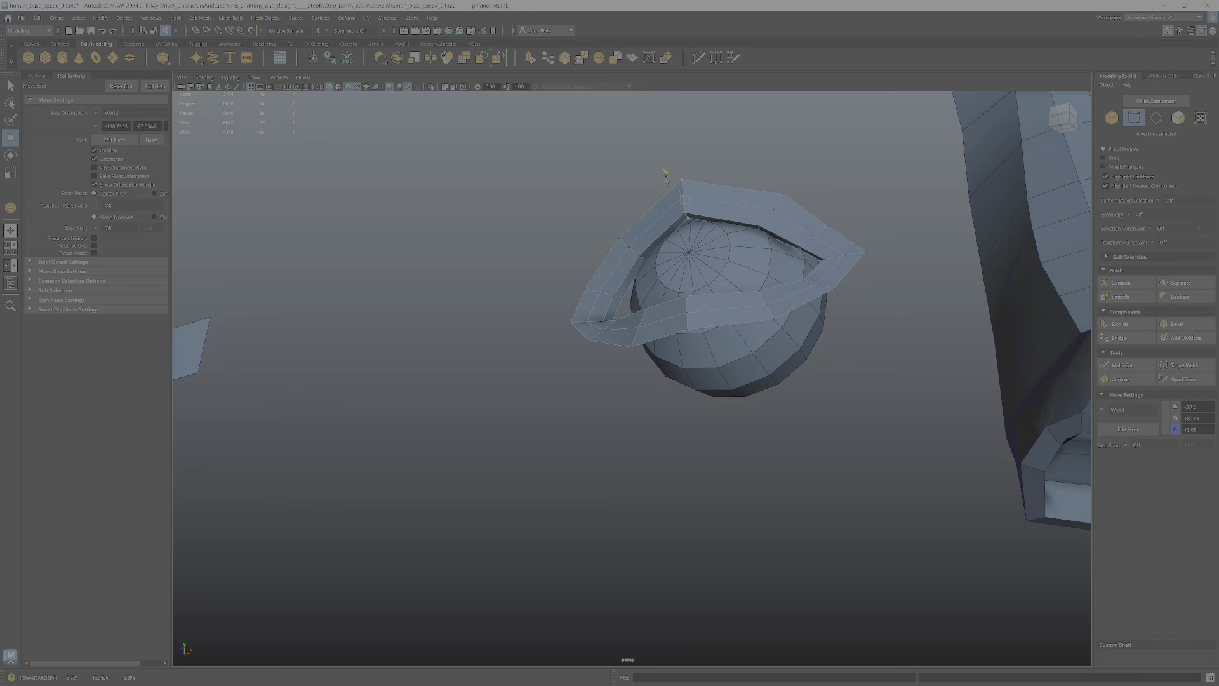
pyautogui.keyDown('alt'); pyautogui.moveTo(665, 173); pyautogui.dragTo(773, 275); pyautogui.keyUp('alt')
pyautogui.keyDown('alt'); pyautogui.moveTo(774, 275); pyautogui.dragTo(847, 298, button='right'); pyautogui.keyUp('alt')
pyautogui.keyDown('alt'); pyautogui.moveTo(847, 298); pyautogui.dragTo(738, 248); pyautogui.keyUp('alt')
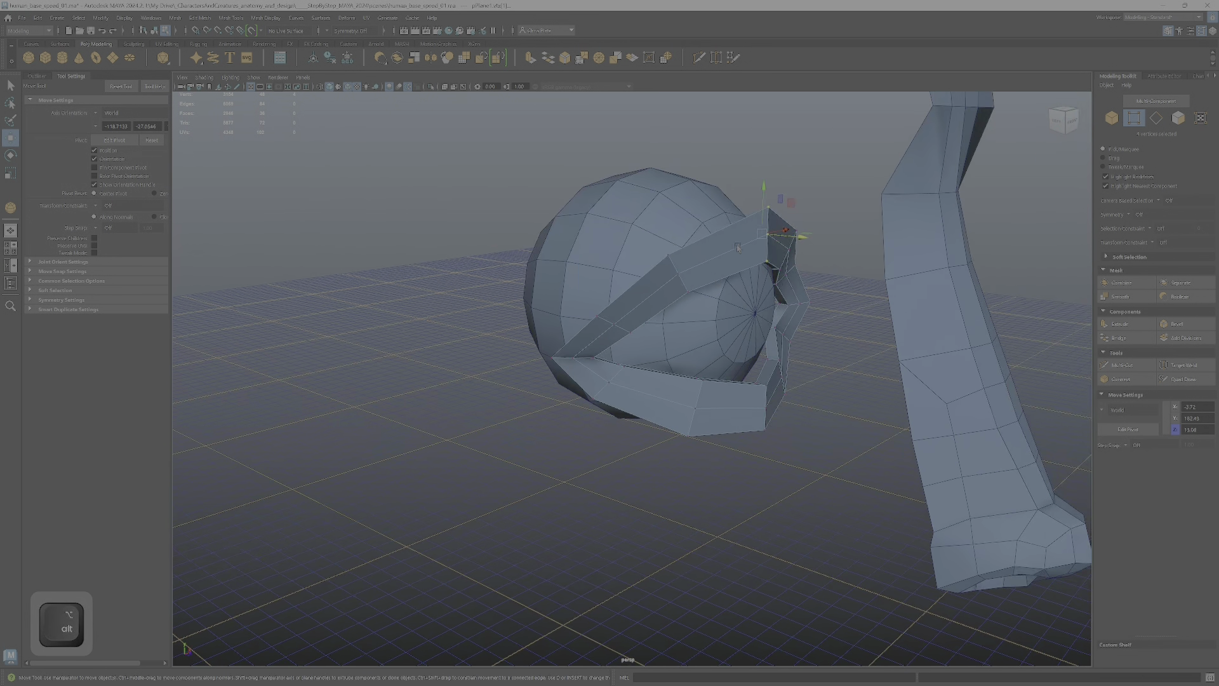
pyautogui.click(776, 247)
pyautogui.keyDown('alt'); pyautogui.moveTo(796, 275); pyautogui.dragTo(701, 254); pyautogui.keyUp('alt')
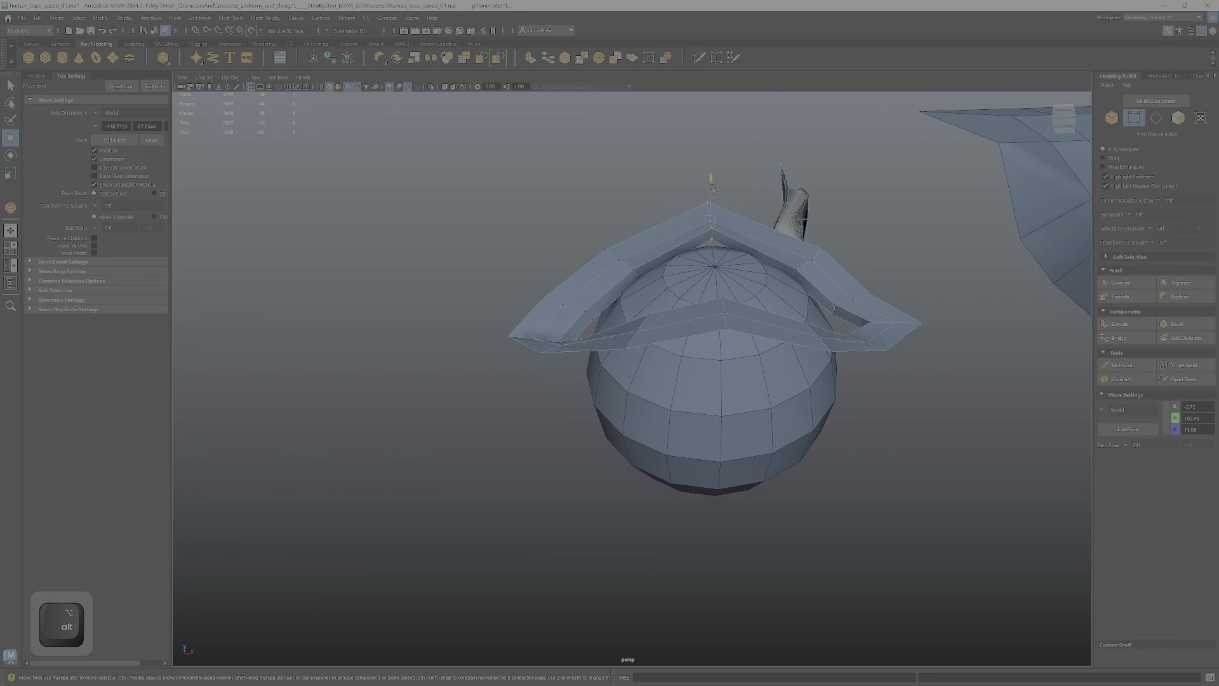
pyautogui.moveTo(712, 188); pyautogui.dragTo(607, 241)
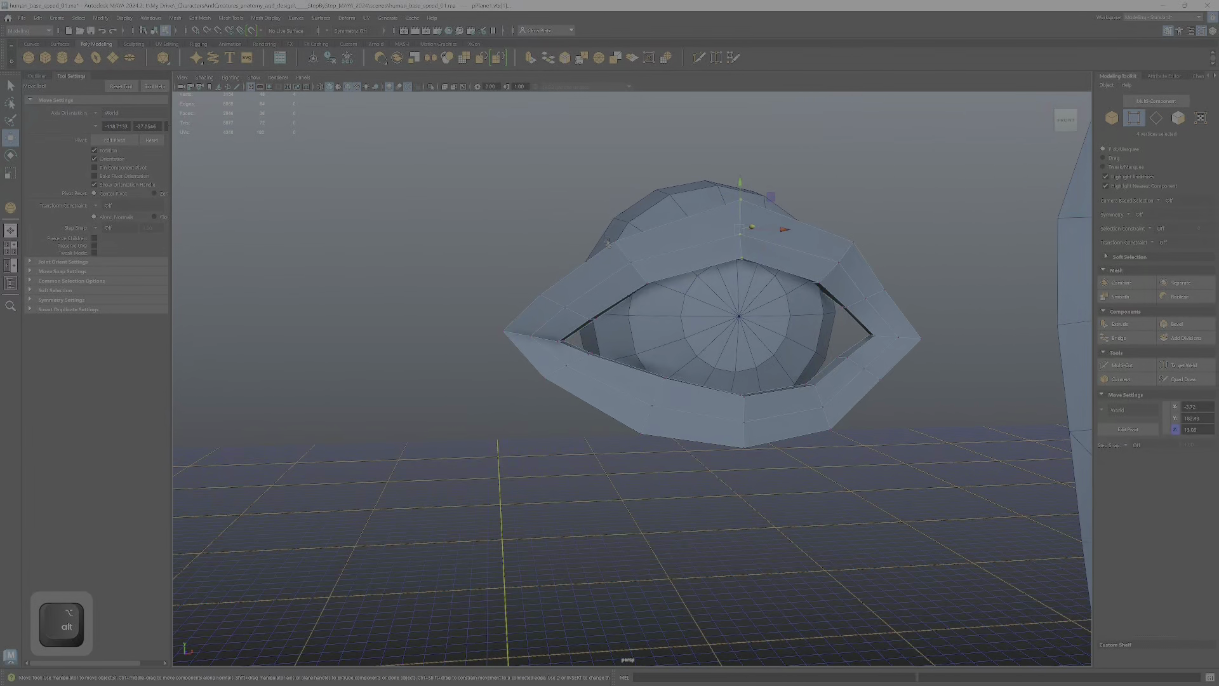
# - Select the upper eyelid's vertices on either side of its middle and adjust their depth to follow the eyeball
pyautogui.keyDown('ctrl'); pyautogui.keyDown('shift'); pyautogui.click(742, 198); pyautogui.keyUp('shift'); pyautogui.keyUp('ctrl')
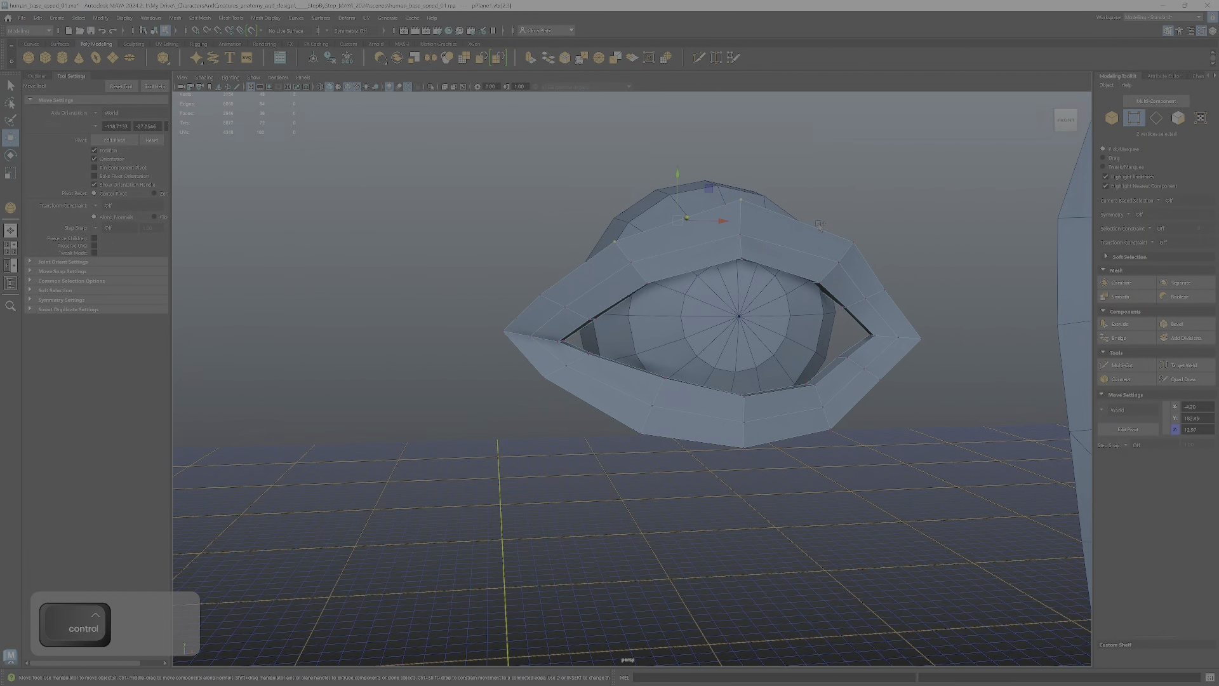
pyautogui.keyDown('ctrl'); pyautogui.keyDown('shift'); pyautogui.click(853, 242); pyautogui.keyUp('shift'); pyautogui.keyUp('ctrl')
pyautogui.keyDown('alt'); pyautogui.moveTo(853, 241); pyautogui.dragTo(905, 275); pyautogui.keyUp('alt')
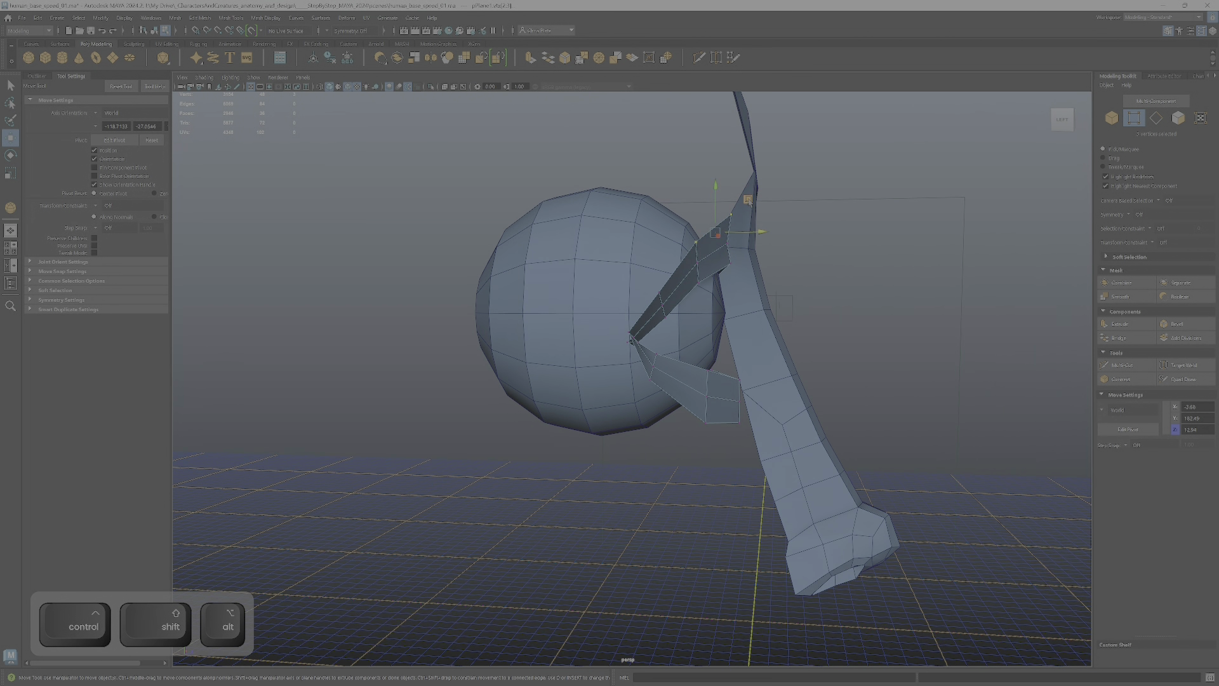
pyautogui.keyDown('alt'); pyautogui.moveTo(776, 212); pyautogui.dragTo(607, 347); pyautogui.keyUp('alt')
pyautogui.keyDown('alt'); pyautogui.moveTo(631, 282); pyautogui.dragTo(469, 242); pyautogui.keyUp('alt')
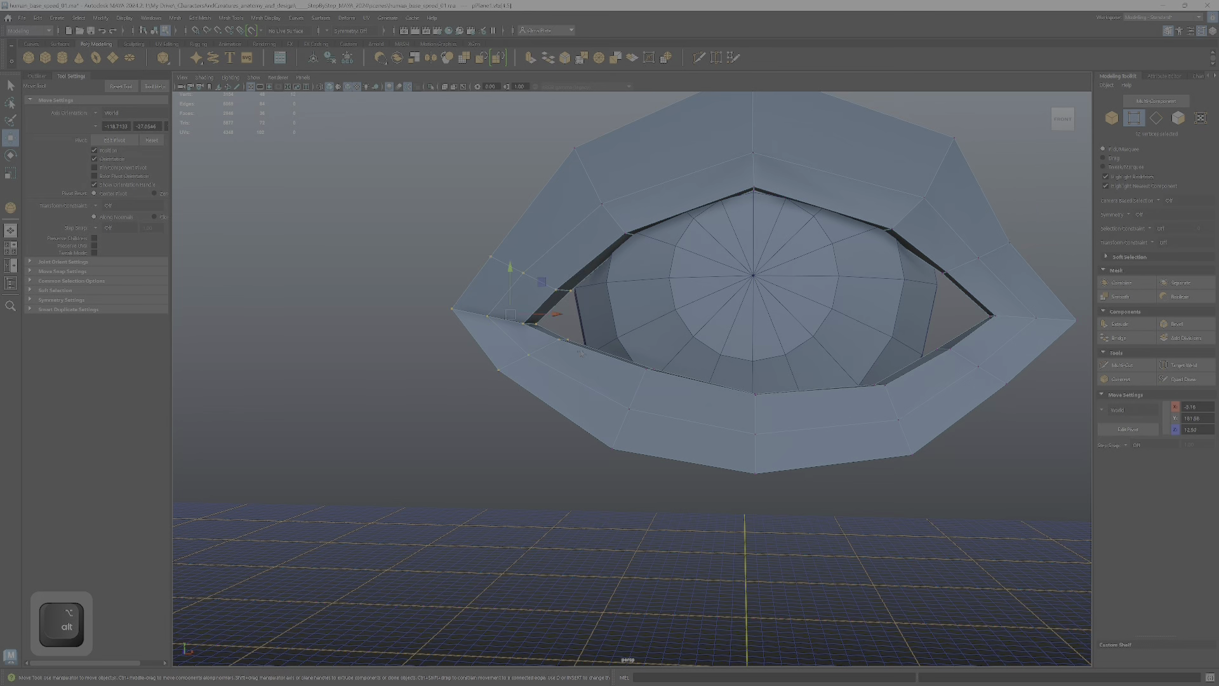
# - Shift the eye ring's outer corner vertices sideways toward the eyeball to tighten the gap there
pyautogui.moveTo(553, 313); pyautogui.dragTo(563, 316, button='middle')
pyautogui.keyDown('alt'); pyautogui.moveTo(563, 316); pyautogui.dragTo(595, 363); pyautogui.keyUp('alt')
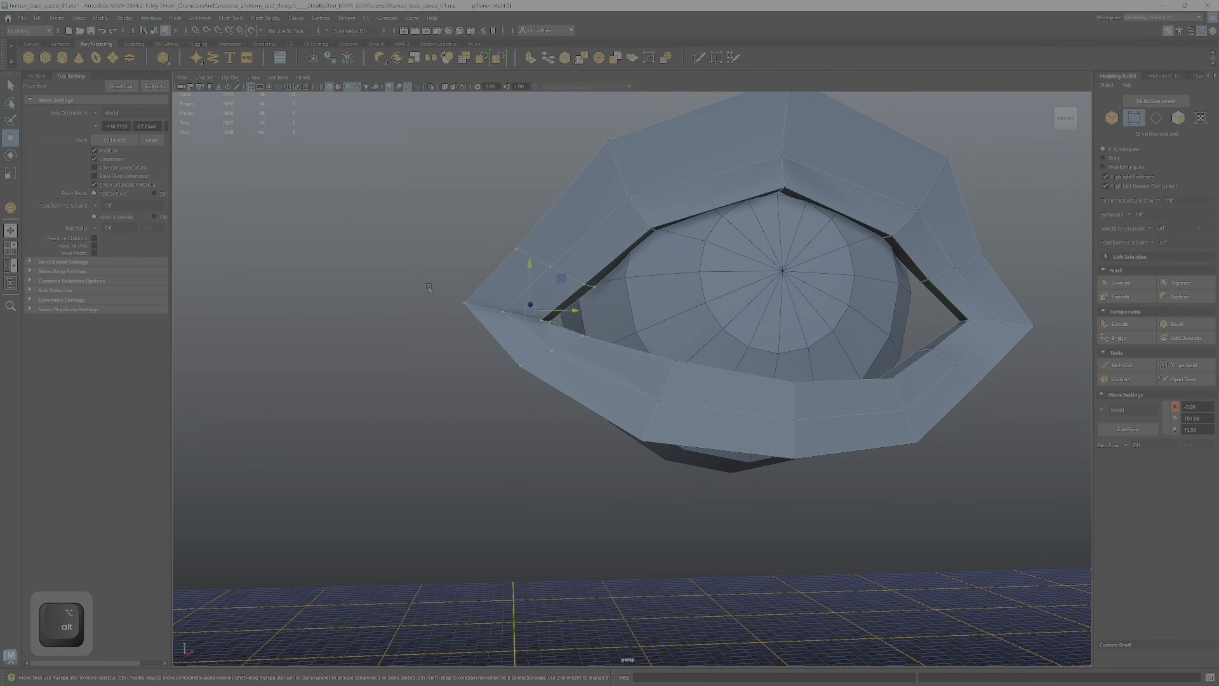
pyautogui.press('e')
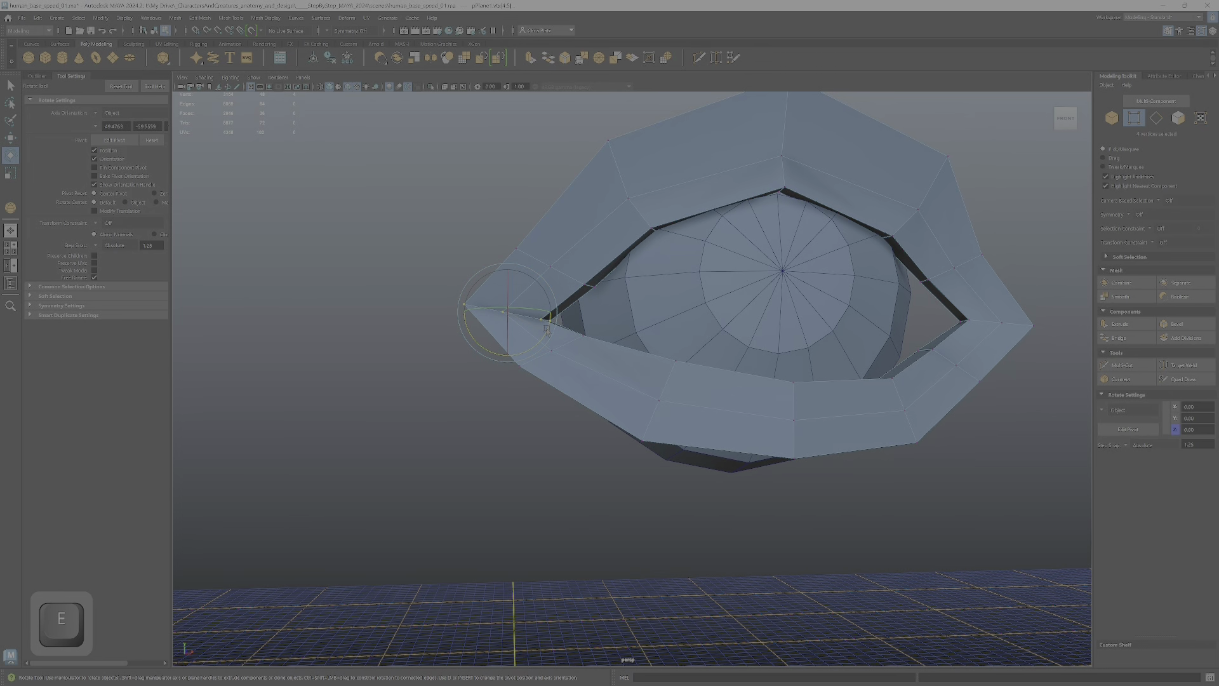
pyautogui.press('w')
pyautogui.moveTo(551, 316); pyautogui.dragTo(619, 407)
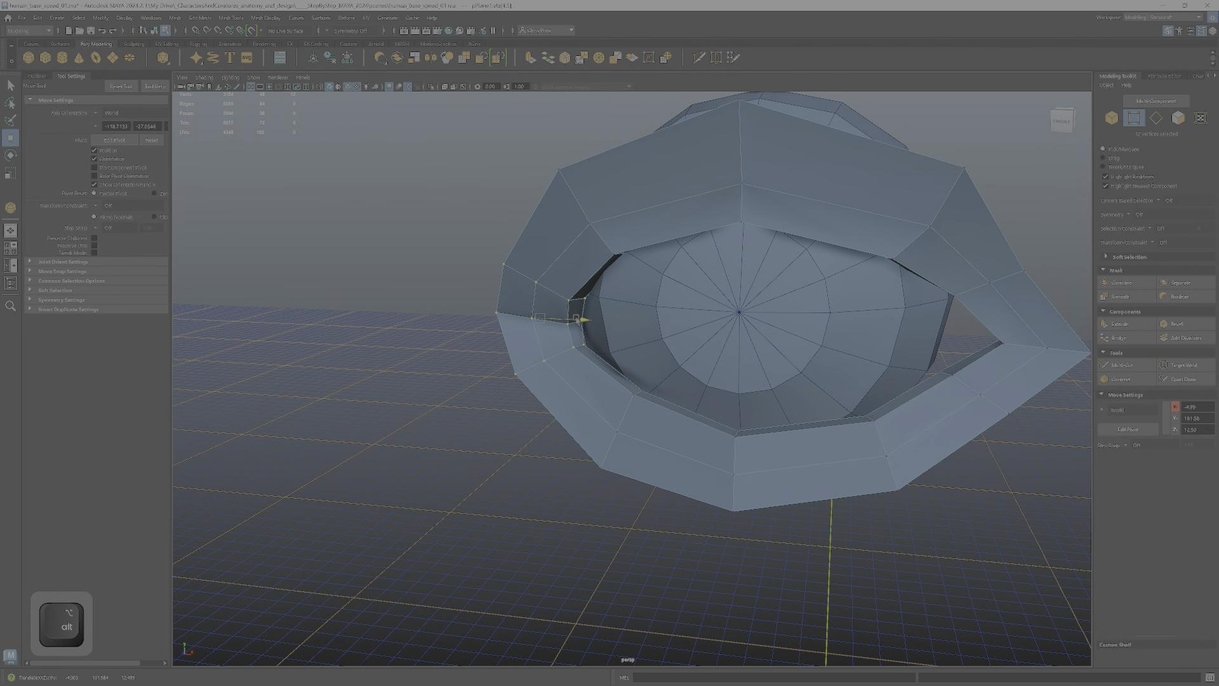
# - Select the eye ring's corner vertices on the nose side and adjust their position and depth along the eyeball's curvature
pyautogui.keyDown('alt'); pyautogui.moveTo(604, 336); pyautogui.dragTo(830, 351); pyautogui.keyUp('alt')
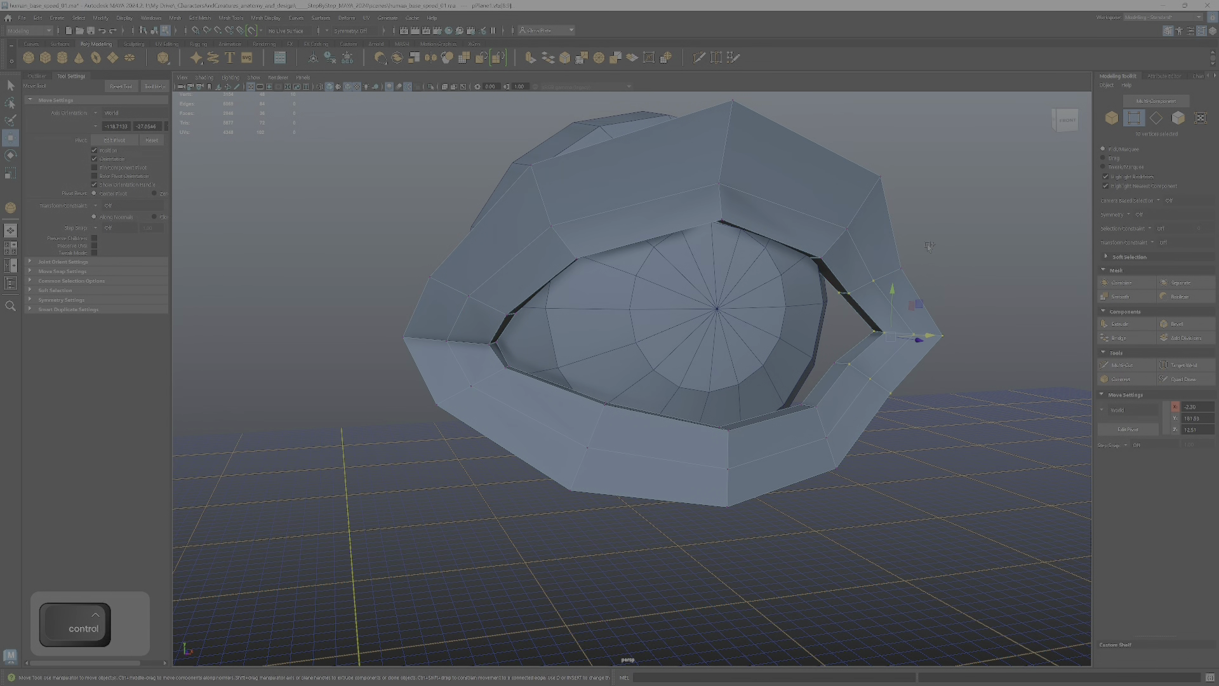
pyautogui.keyDown('alt'); pyautogui.moveTo(921, 333); pyautogui.dragTo(944, 236); pyautogui.keyUp('alt')
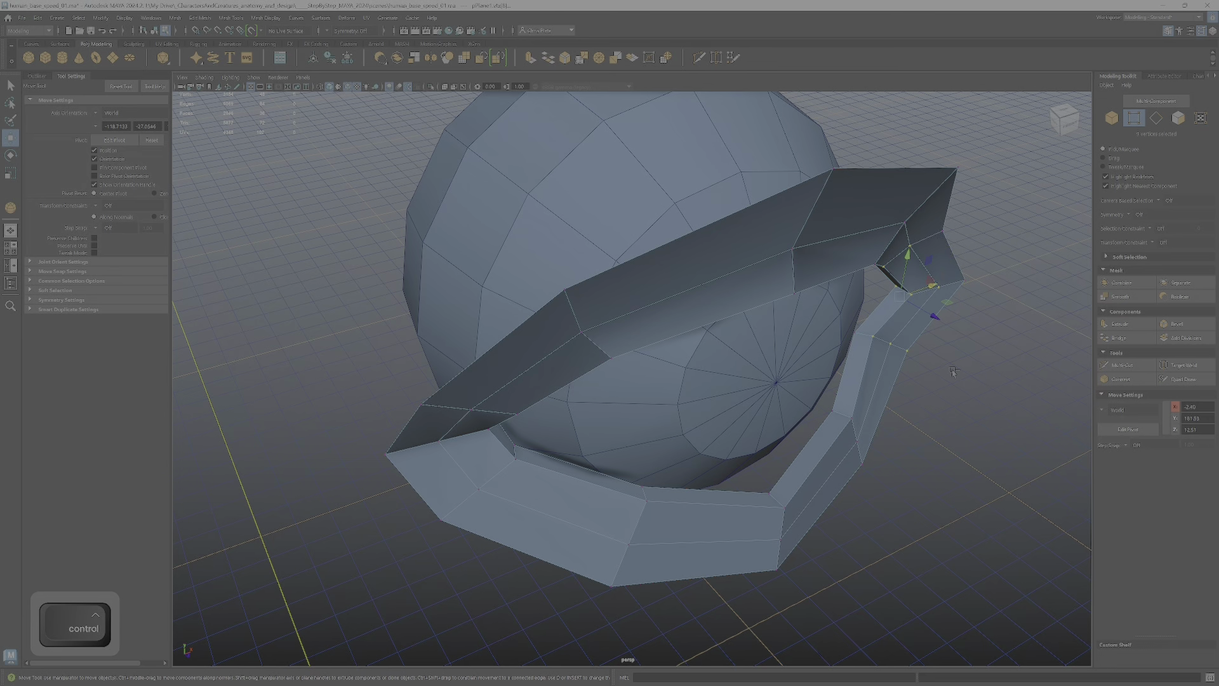
pyautogui.keyDown('alt'); pyautogui.moveTo(933, 406); pyautogui.dragTo(1000, 368); pyautogui.keyUp('alt')
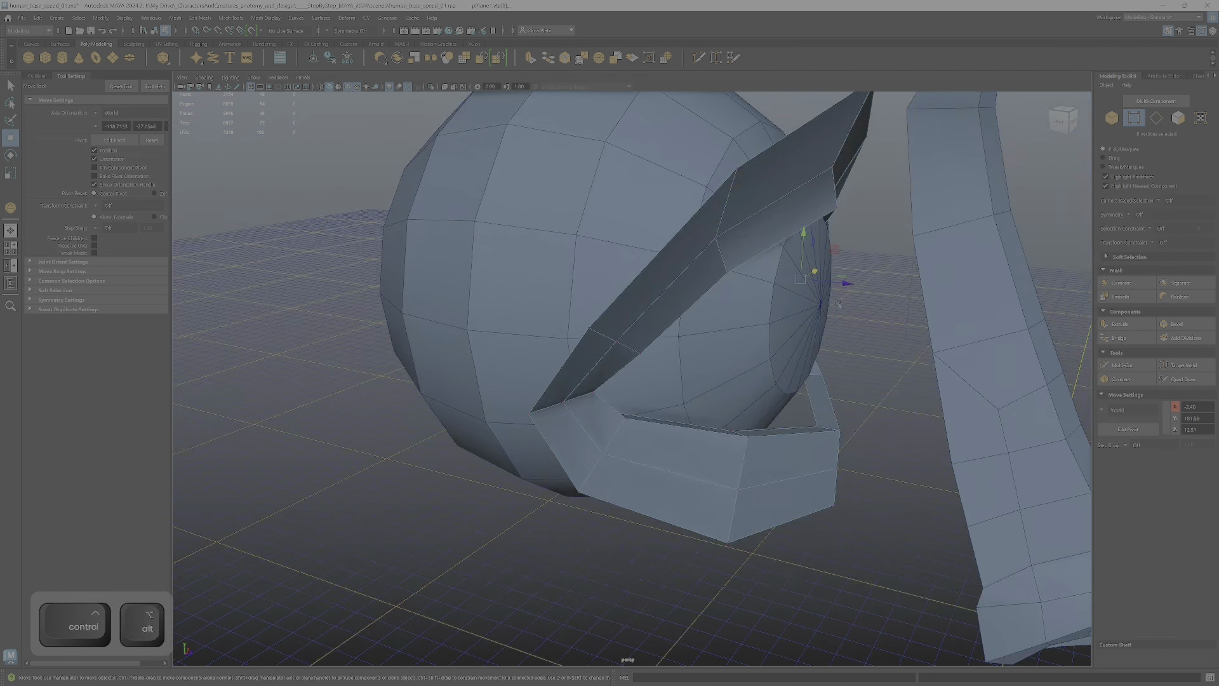
pyautogui.keyDown('alt'); pyautogui.moveTo(908, 312); pyautogui.dragTo(808, 308); pyautogui.keyUp('alt')
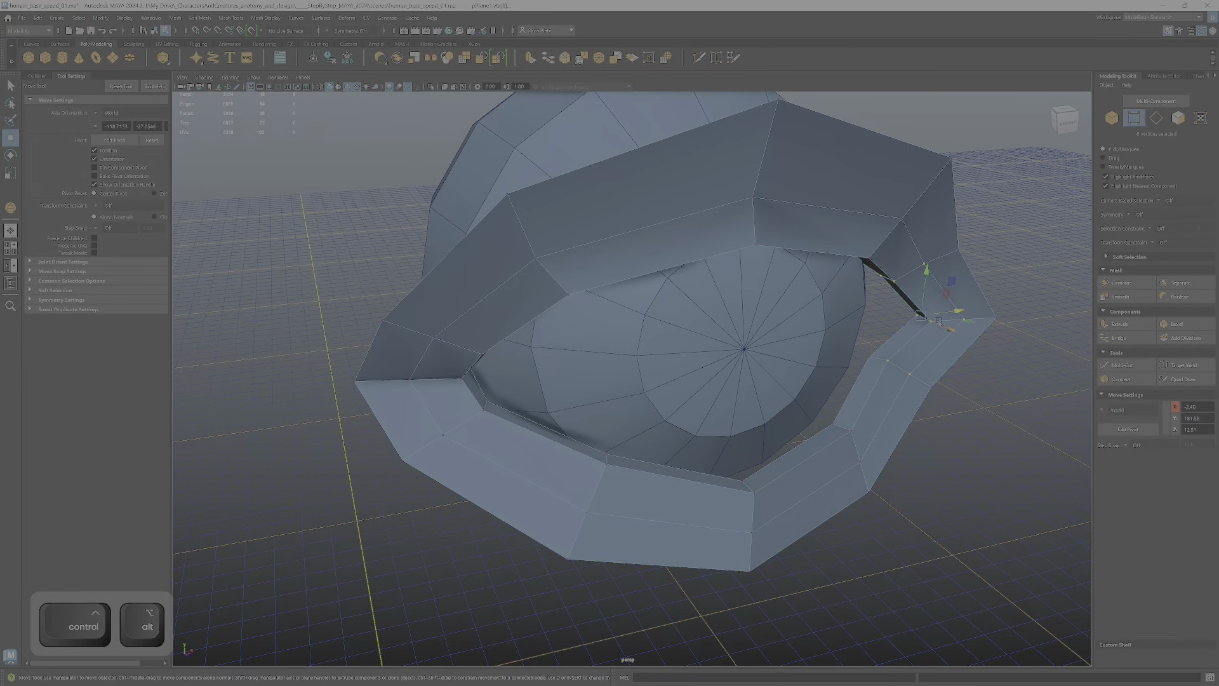
pyautogui.moveTo(951, 300); pyautogui.dragTo(930, 325)
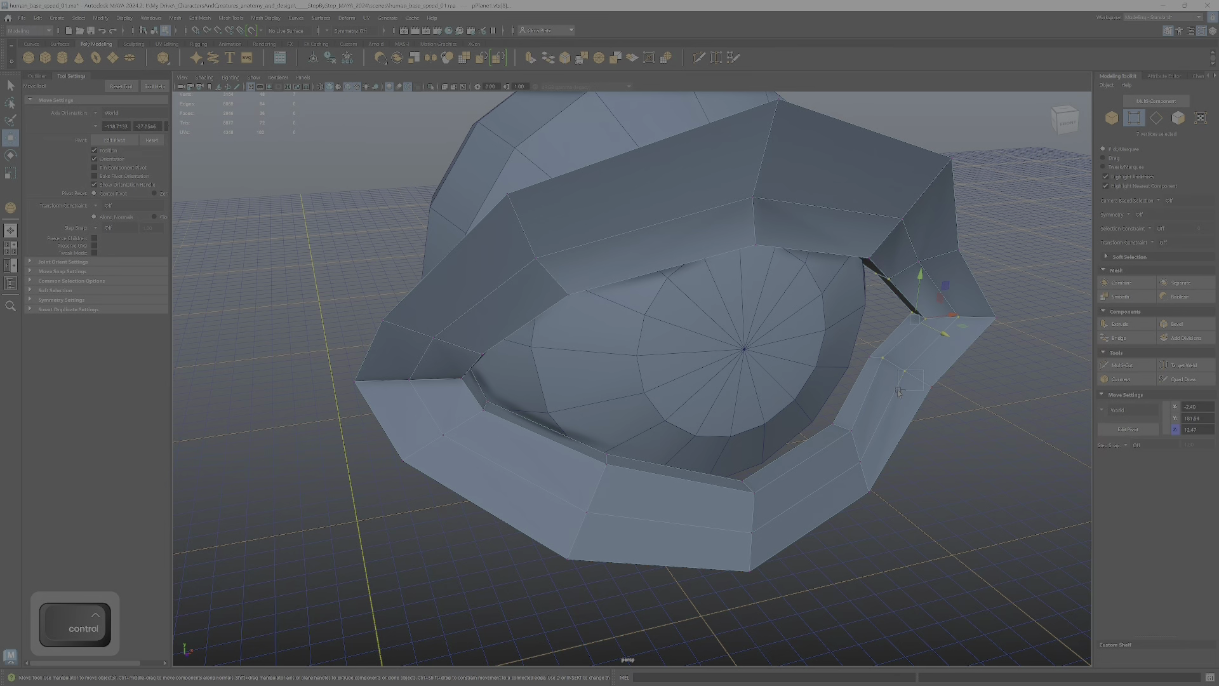
pyautogui.keyDown('ctrl'); pyautogui.moveTo(899, 392); pyautogui.dragTo(899, 392); pyautogui.keyUp('ctrl')
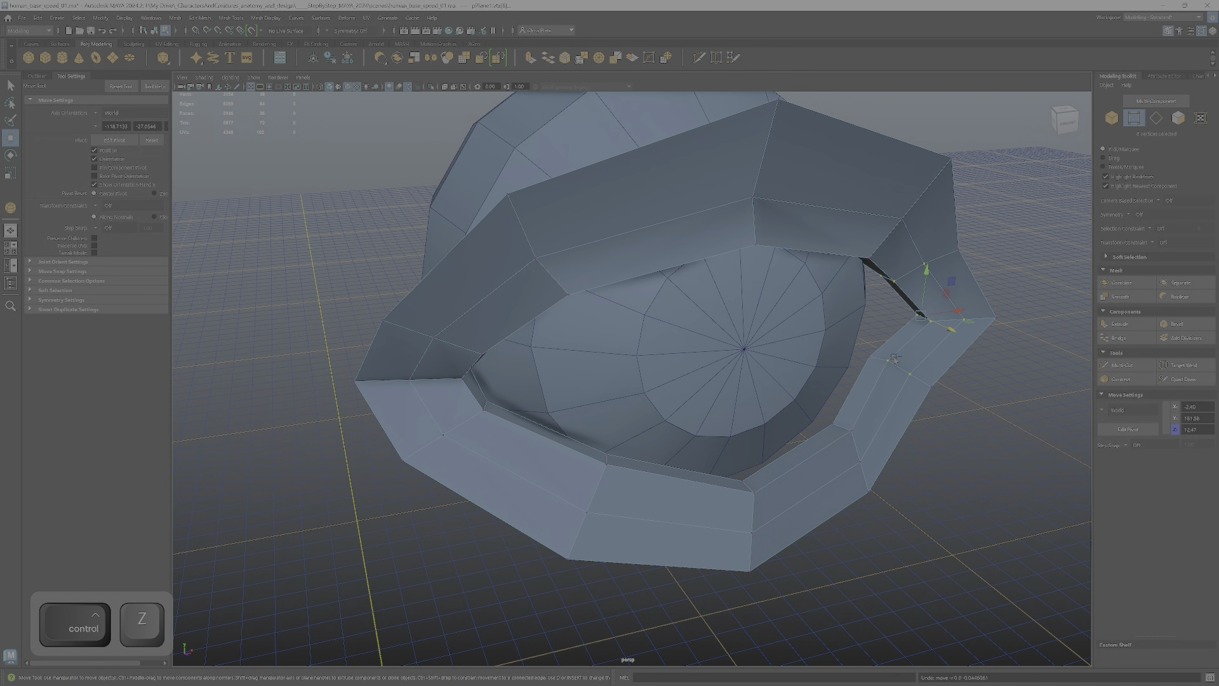
pyautogui.moveTo(894, 375)
pyautogui.keyDown('alt'); pyautogui.mouseDown()
pyautogui.moveTo(895, 333)
pyautogui.moveTo(887, 371)
pyautogui.mouseUp(); pyautogui.keyUp('alt')
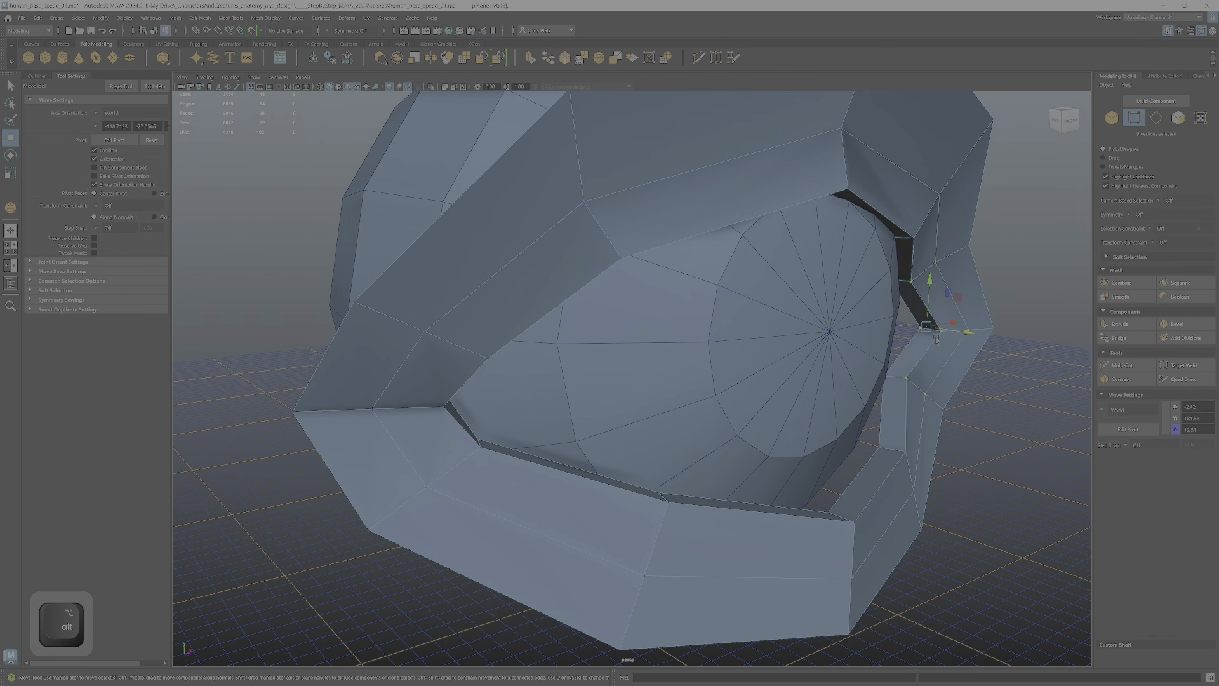
pyautogui.moveTo(966, 330); pyautogui.dragTo(996, 261)
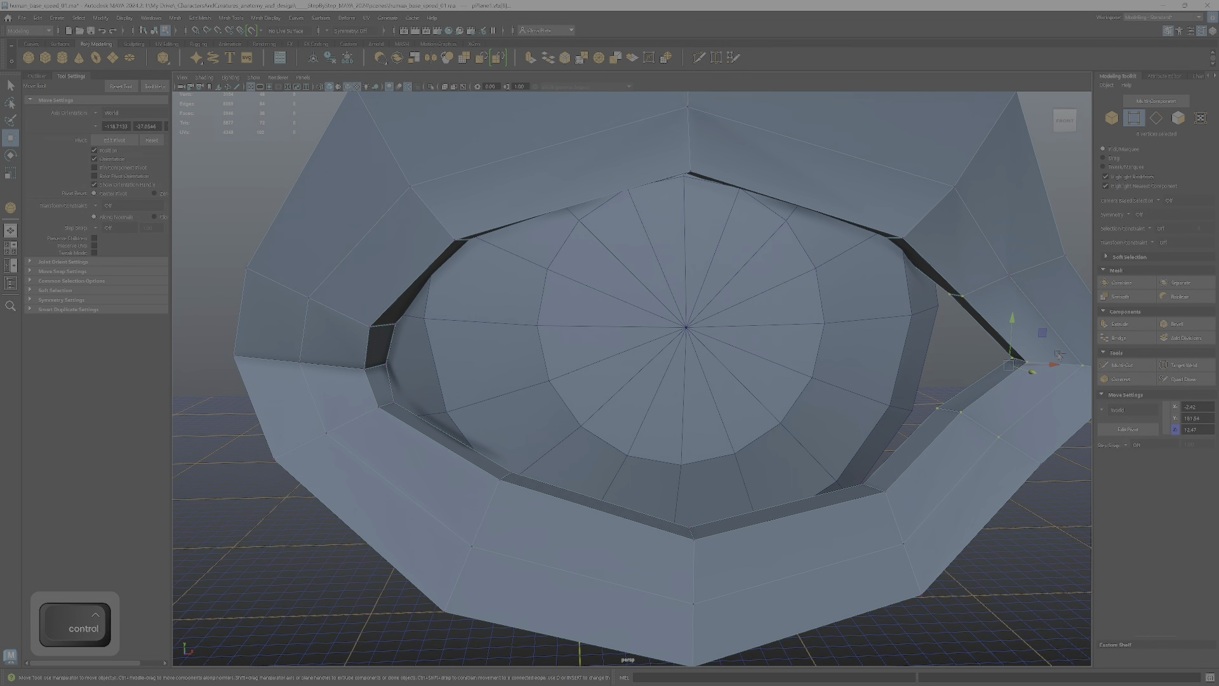
pyautogui.keyDown('alt'); pyautogui.moveTo(984, 453); pyautogui.dragTo(946, 399); pyautogui.keyUp('alt')
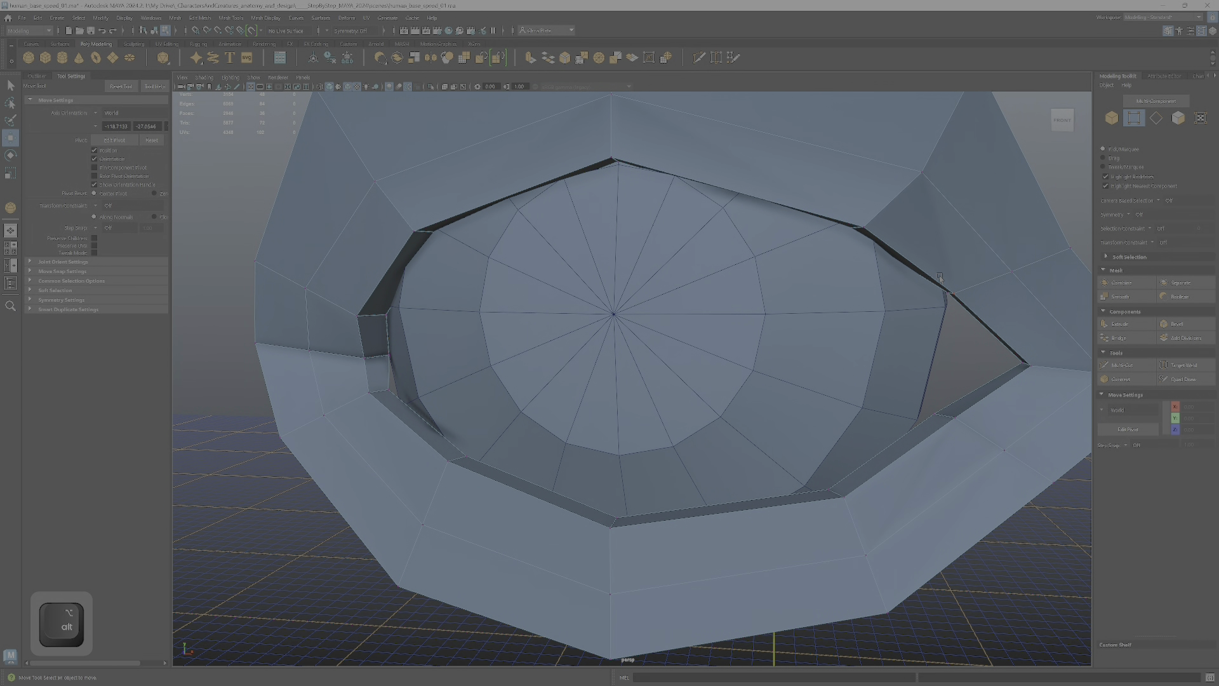
# - Lower the upper eyelid's inner-edge vertex next to the nose-side corner
pyautogui.click(960, 308)
pyautogui.moveTo(956, 262); pyautogui.dragTo(952, 275)
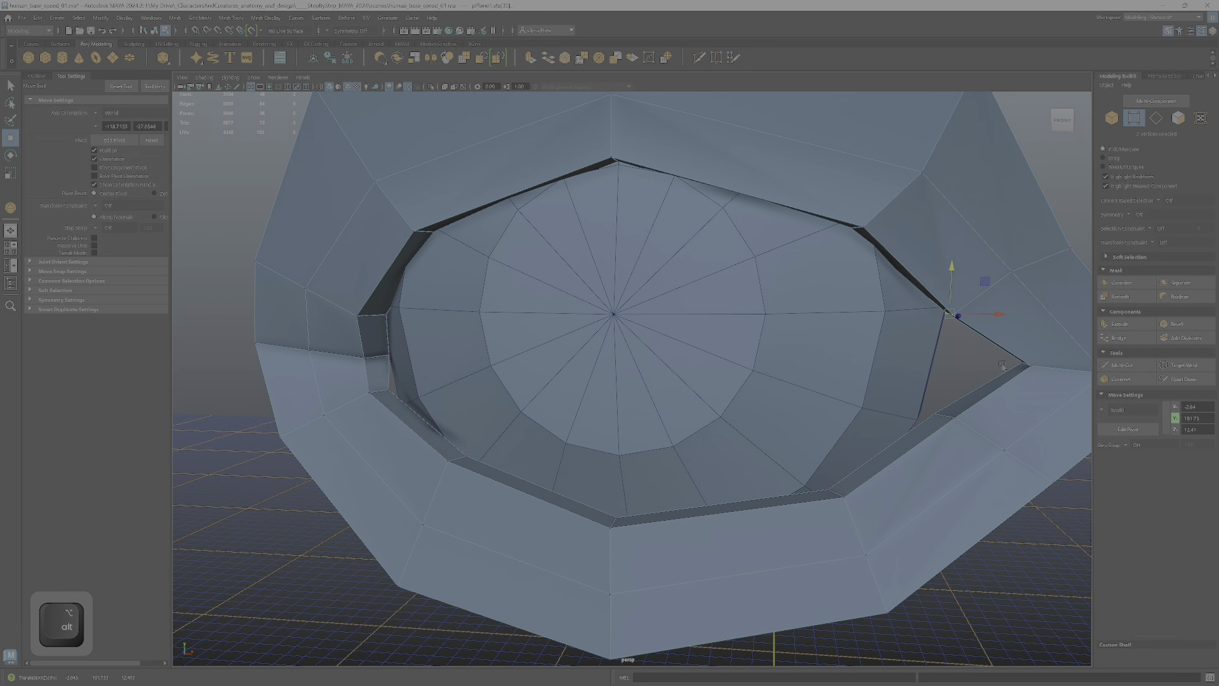
pyautogui.keyDown('alt'); pyautogui.moveTo(1002, 367); pyautogui.dragTo(979, 353); pyautogui.keyUp('alt')
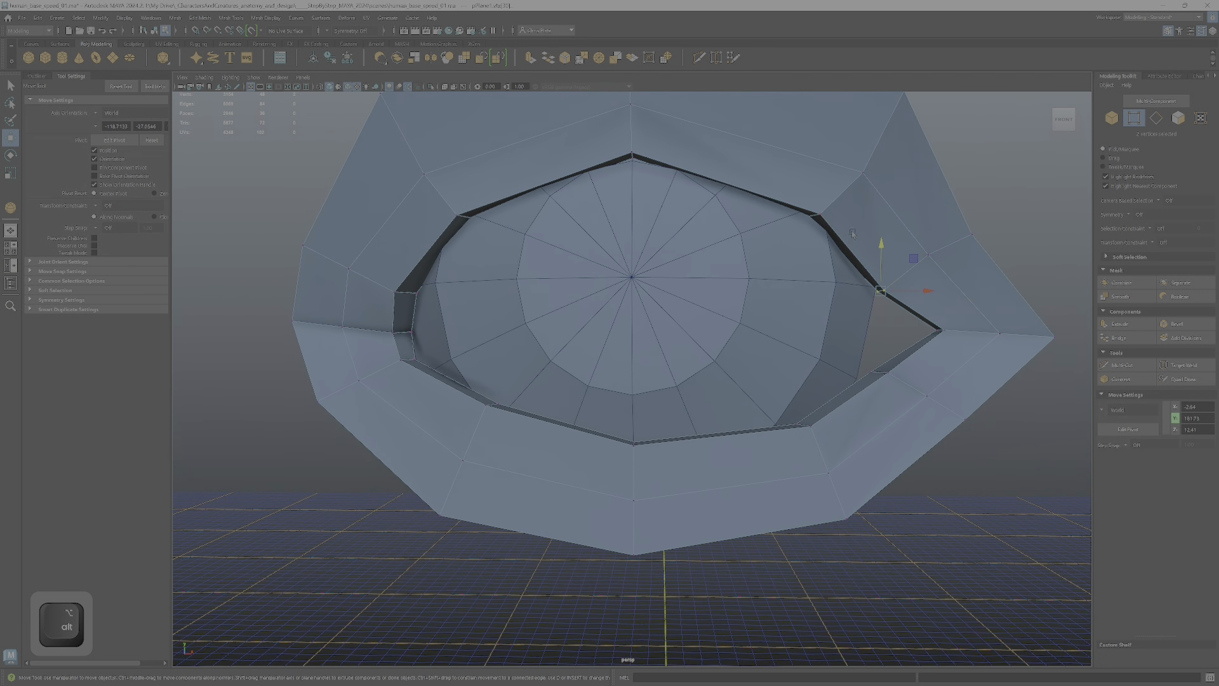
# - Select the vertices around the nose-side eye corner and shift them slightly sideways toward the eyeball
pyautogui.moveTo(1083, 403); pyautogui.dragTo(1083, 402)
pyautogui.keyDown('ctrl'); pyautogui.keyDown('shift'); pyautogui.moveTo(1059, 455); pyautogui.dragTo(865, 320); pyautogui.keyUp('shift'); pyautogui.keyUp('ctrl')
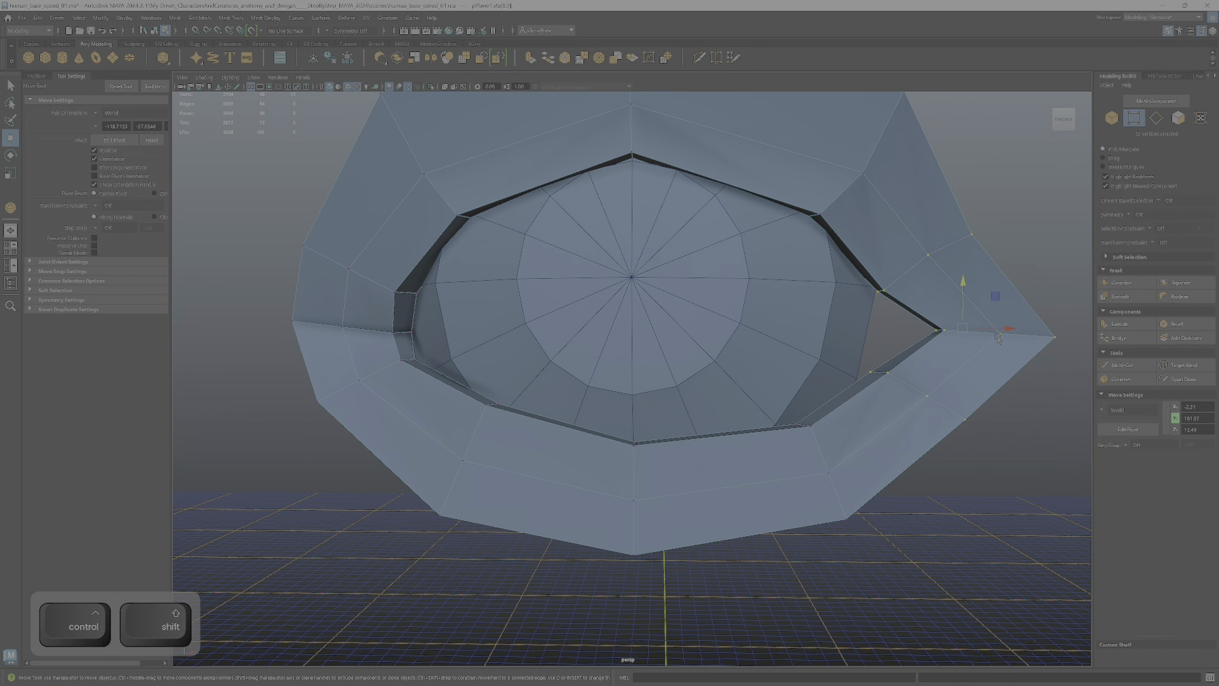
pyautogui.moveTo(1001, 333); pyautogui.dragTo(990, 333)
pyautogui.keyDown('ctrl'); pyautogui.keyDown('shift'); pyautogui.moveTo(833, 281); pyautogui.dragTo(940, 378); pyautogui.keyUp('shift'); pyautogui.keyUp('ctrl')
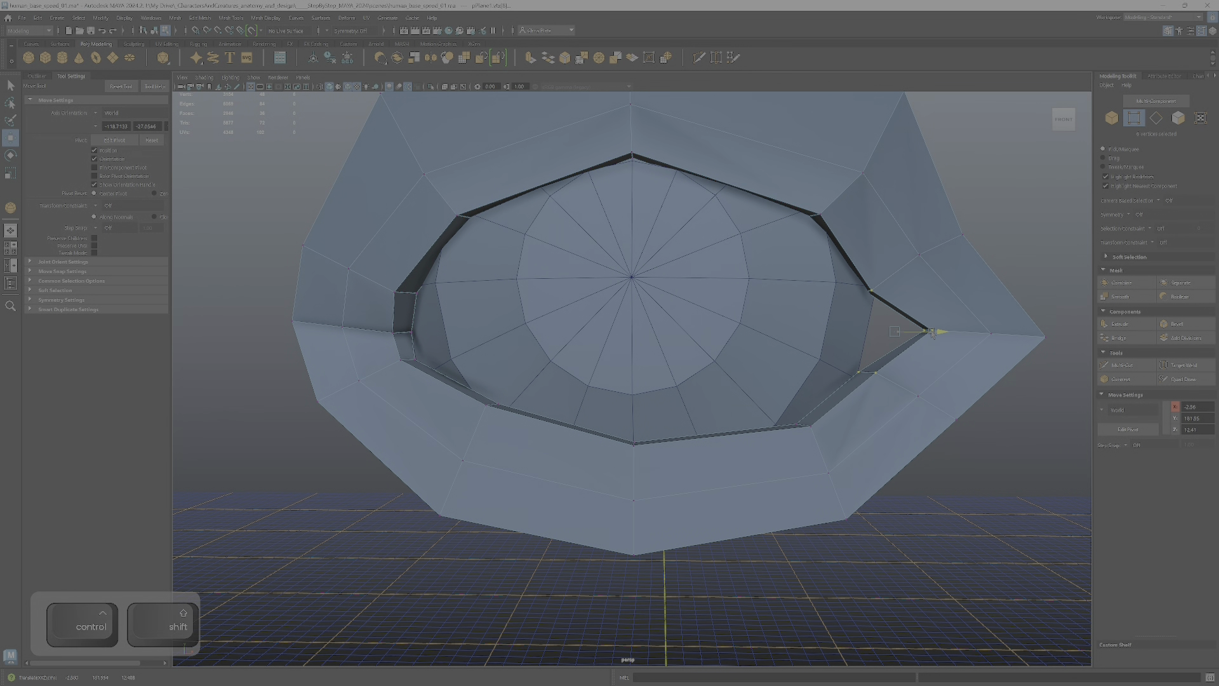
# - Move the lower eyelid's middle vertices back in depth and slightly down so the lid sits closer to the eyeball
pyautogui.keyDown('alt'); pyautogui.moveTo(927, 327); pyautogui.dragTo(737, 310); pyautogui.keyUp('alt')
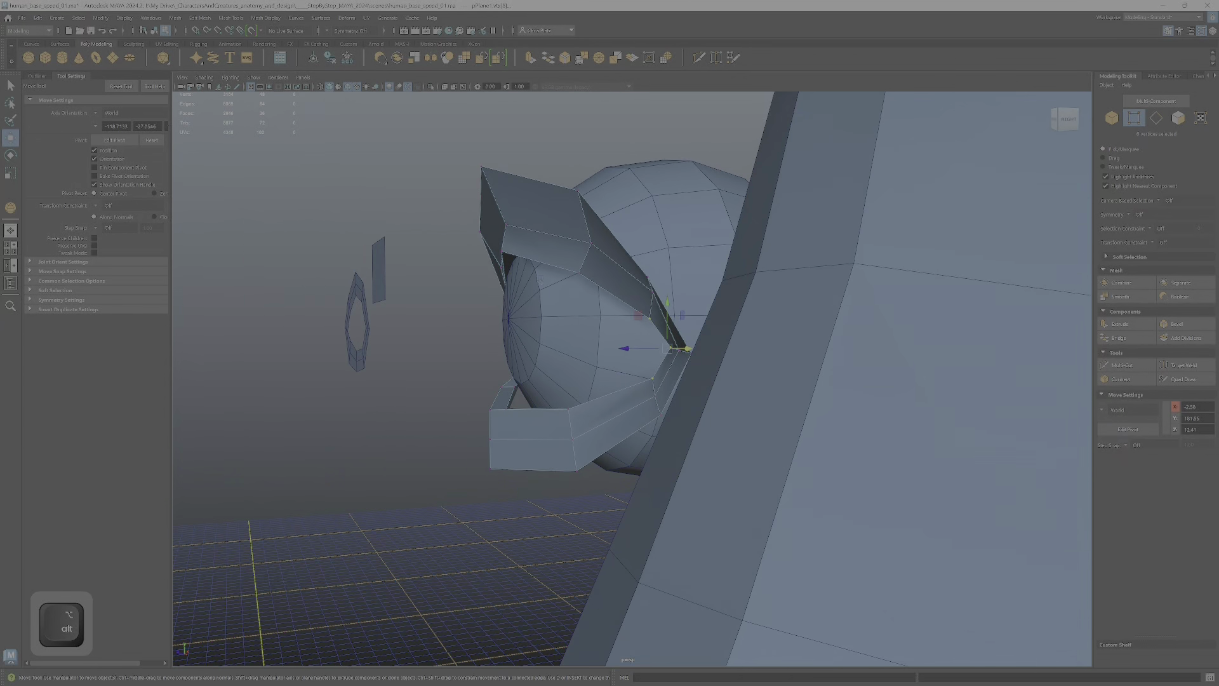
pyautogui.keyDown('alt'); pyautogui.moveTo(499, 349); pyautogui.dragTo(524, 340); pyautogui.keyUp('alt')
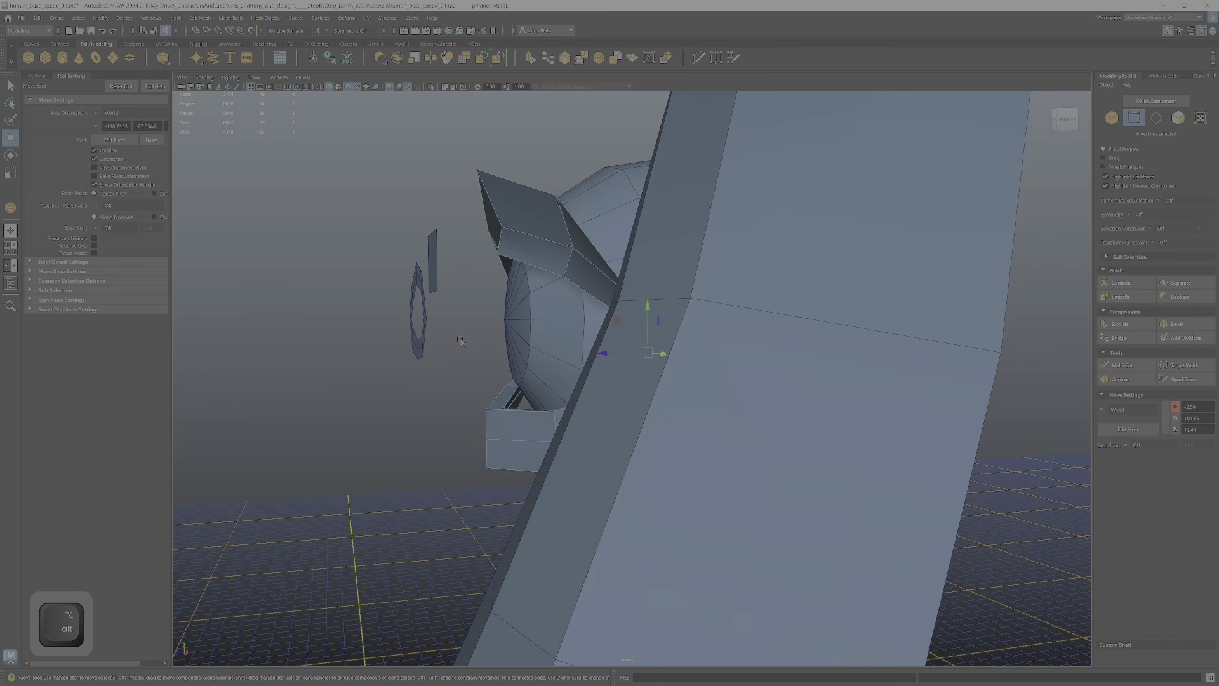
pyautogui.keyDown('alt'); pyautogui.moveTo(461, 341); pyautogui.dragTo(706, 489); pyautogui.keyUp('alt')
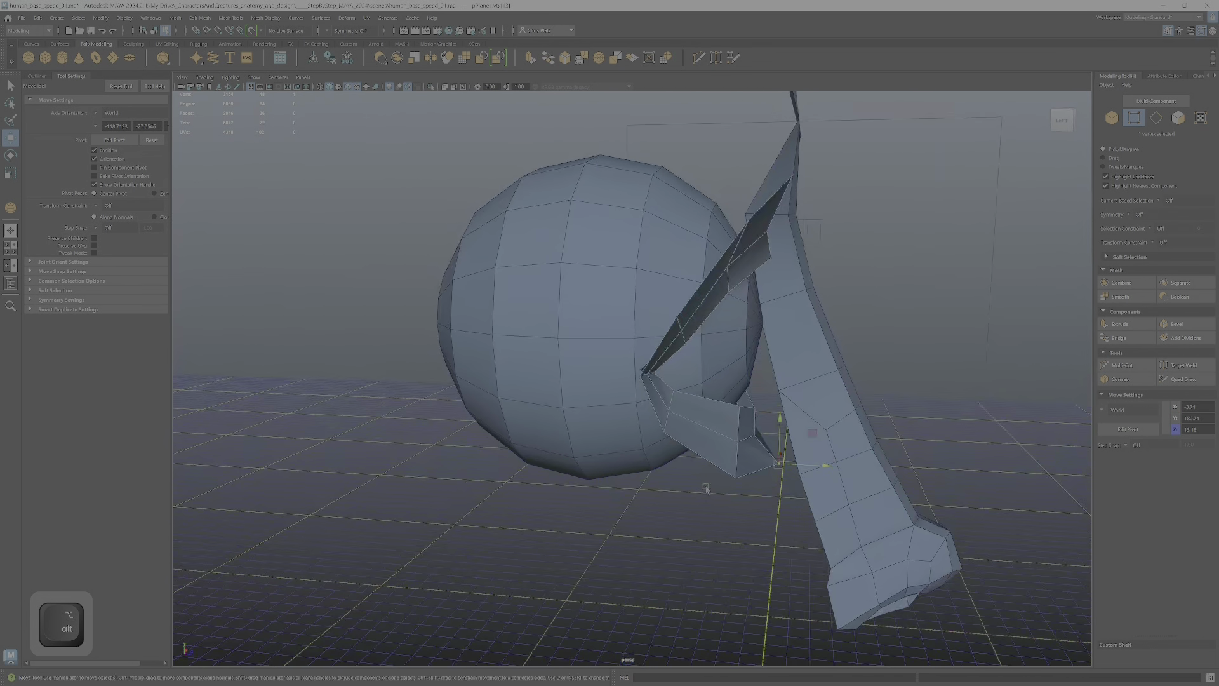
pyautogui.moveTo(812, 433); pyautogui.dragTo(794, 442, button='middle')
pyautogui.keyDown('alt'); pyautogui.moveTo(795, 443); pyautogui.dragTo(856, 384); pyautogui.keyUp('alt')
# - Nudge the upper eyelid's vertices on both sides of its middle to even out the lid's curve around the eyeball
pyautogui.keyDown('alt'); pyautogui.moveTo(555, 467); pyautogui.dragTo(661, 451); pyautogui.keyUp('alt')
pyautogui.keyDown('alt'); pyautogui.moveTo(715, 395); pyautogui.dragTo(718, 413); pyautogui.keyUp('alt')
pyautogui.keyDown('alt'); pyautogui.moveTo(718, 412); pyautogui.dragTo(642, 340, button='right'); pyautogui.keyUp('alt')
pyautogui.keyDown('alt'); pyautogui.moveTo(641, 339); pyautogui.dragTo(659, 339); pyautogui.keyUp('alt')
pyautogui.keyDown('alt'); pyautogui.moveTo(684, 316); pyautogui.dragTo(719, 307, button='right'); pyautogui.keyUp('alt')
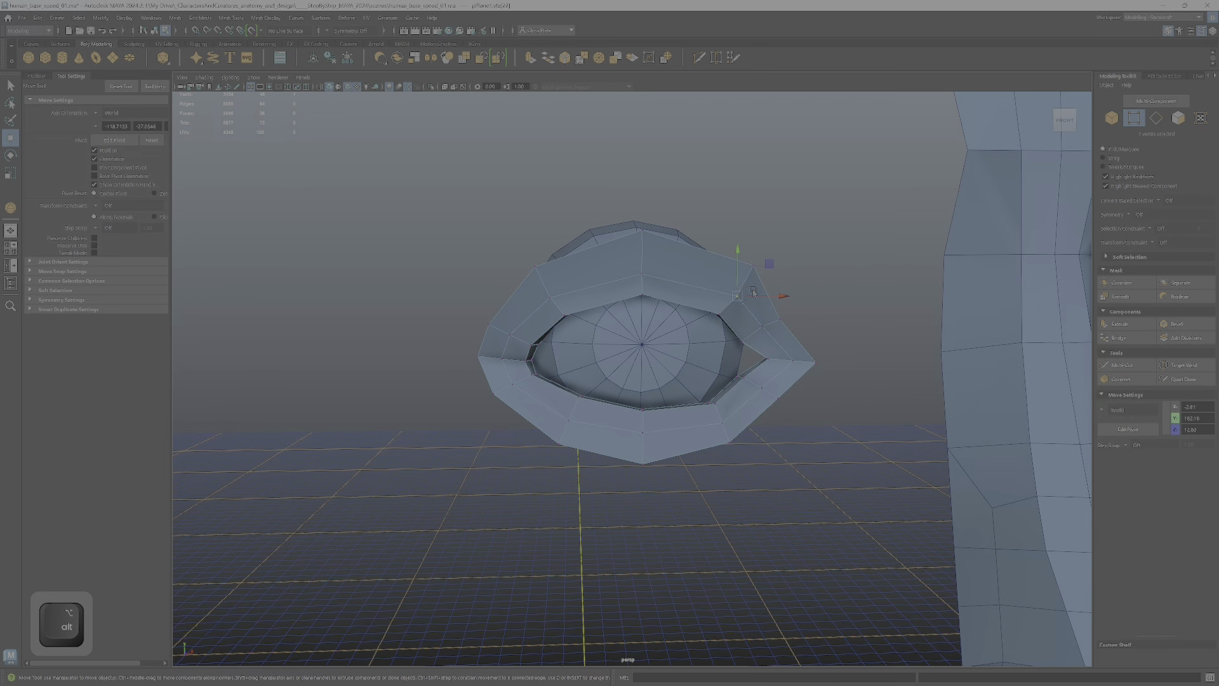
pyautogui.moveTo(753, 292); pyautogui.dragTo(750, 295)
pyautogui.keyDown('alt'); pyautogui.moveTo(551, 304); pyautogui.dragTo(576, 304); pyautogui.keyUp('alt')
pyautogui.keyDown('alt'); pyautogui.moveTo(712, 316); pyautogui.dragTo(764, 320); pyautogui.keyUp('alt')
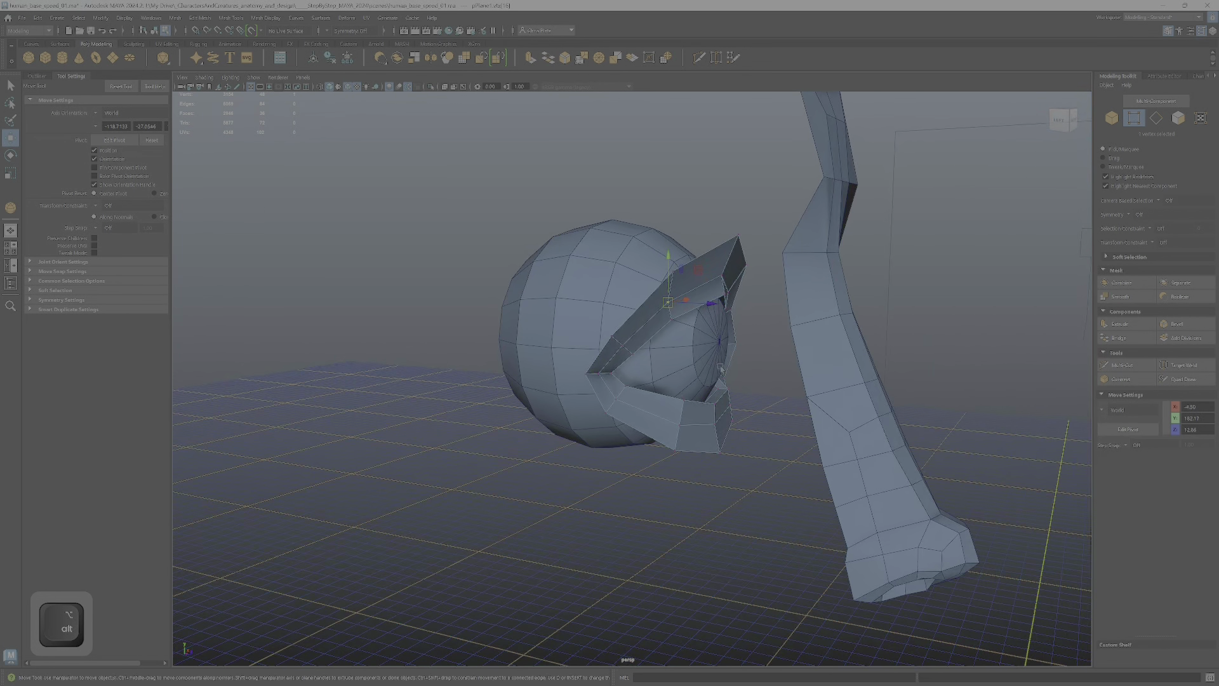
# - Adjust the lower eyelid's outer-side vertices and the upper lid's vertex near the nose-side corner to fit the eyeball
pyautogui.keyDown('alt'); pyautogui.moveTo(721, 368); pyautogui.dragTo(629, 422); pyautogui.keyUp('alt')
pyautogui.keyDown('alt'); pyautogui.scroll(2, 537, 366); pyautogui.keyUp('alt')
pyautogui.keyDown('alt'); pyautogui.scroll(3, 628, 422); pyautogui.keyUp('alt')
pyautogui.keyDown('alt'); pyautogui.moveTo(629, 422); pyautogui.dragTo(617, 304); pyautogui.keyUp('alt')
pyautogui.click(585, 438)
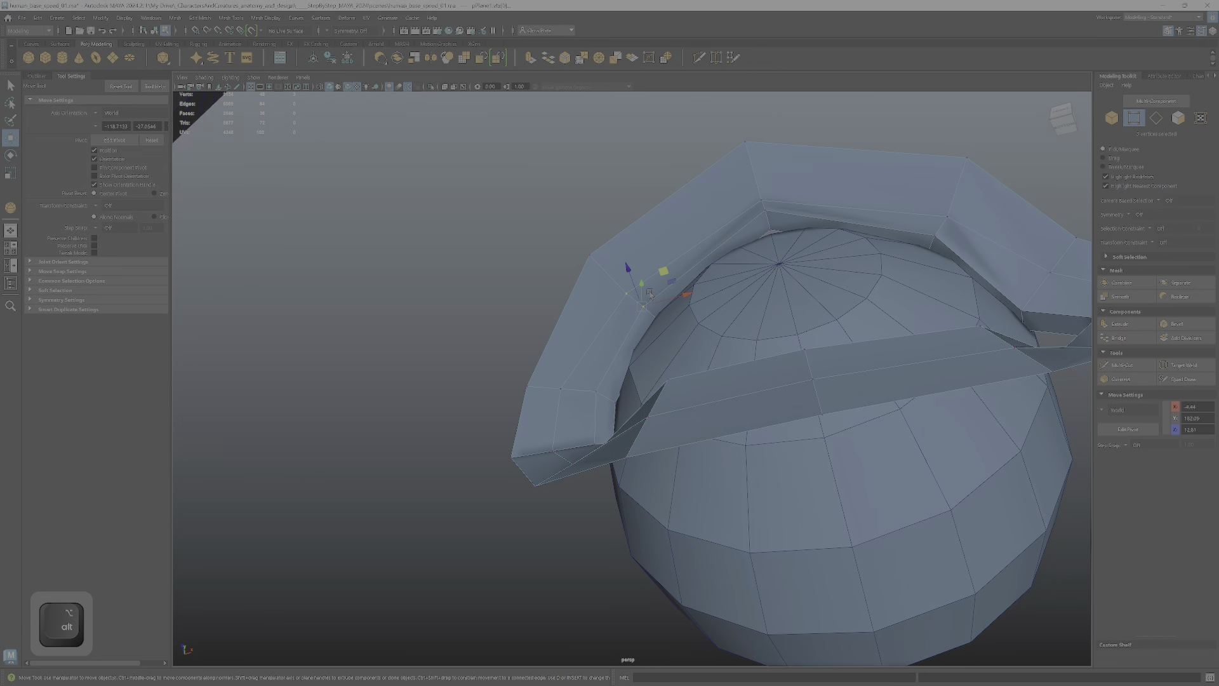
pyautogui.keyDown('alt'); pyautogui.moveTo(661, 300); pyautogui.dragTo(926, 366); pyautogui.keyUp('alt')
pyautogui.keyDown('alt'); pyautogui.moveTo(926, 366); pyautogui.dragTo(930, 336); pyautogui.keyUp('alt')
pyautogui.keyDown('alt'); pyautogui.moveTo(917, 380); pyautogui.dragTo(962, 414); pyautogui.keyUp('alt')
pyautogui.keyDown('alt'); pyautogui.moveTo(962, 414); pyautogui.dragTo(841, 364, button='middle'); pyautogui.keyUp('alt')
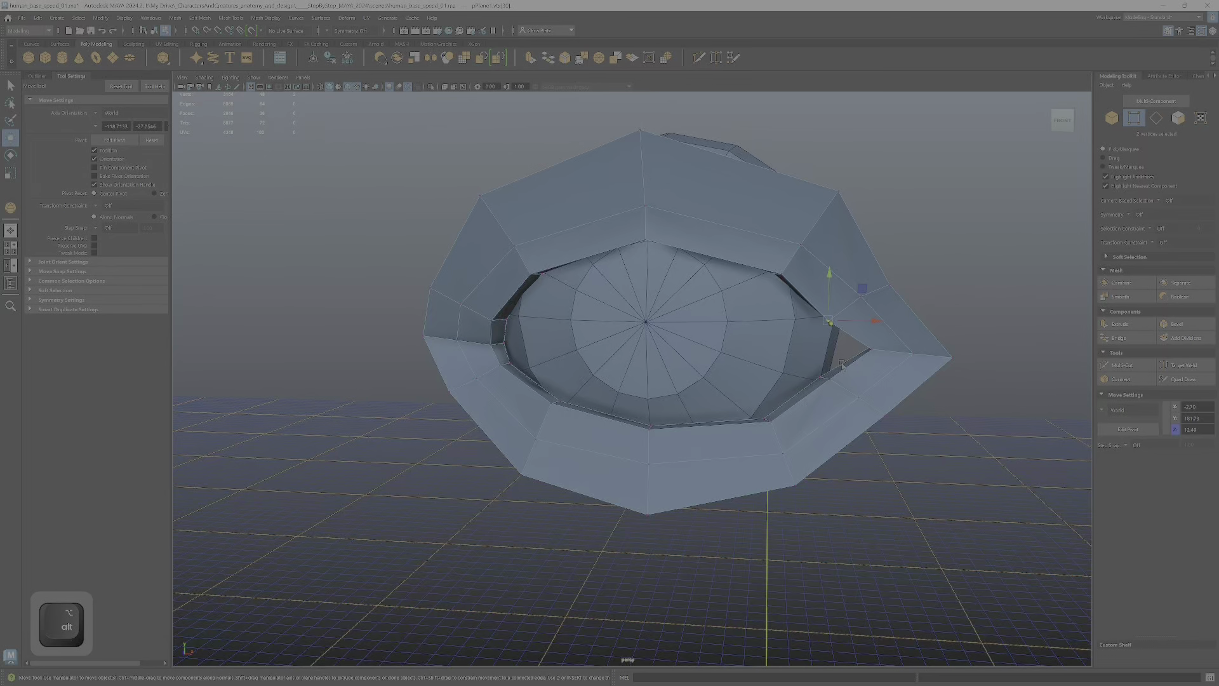
# - Turn on smooth mesh preview for the eye ring, the eyeball, the nose and the lips
pyautogui.press('3')
pyautogui.click(723, 352)
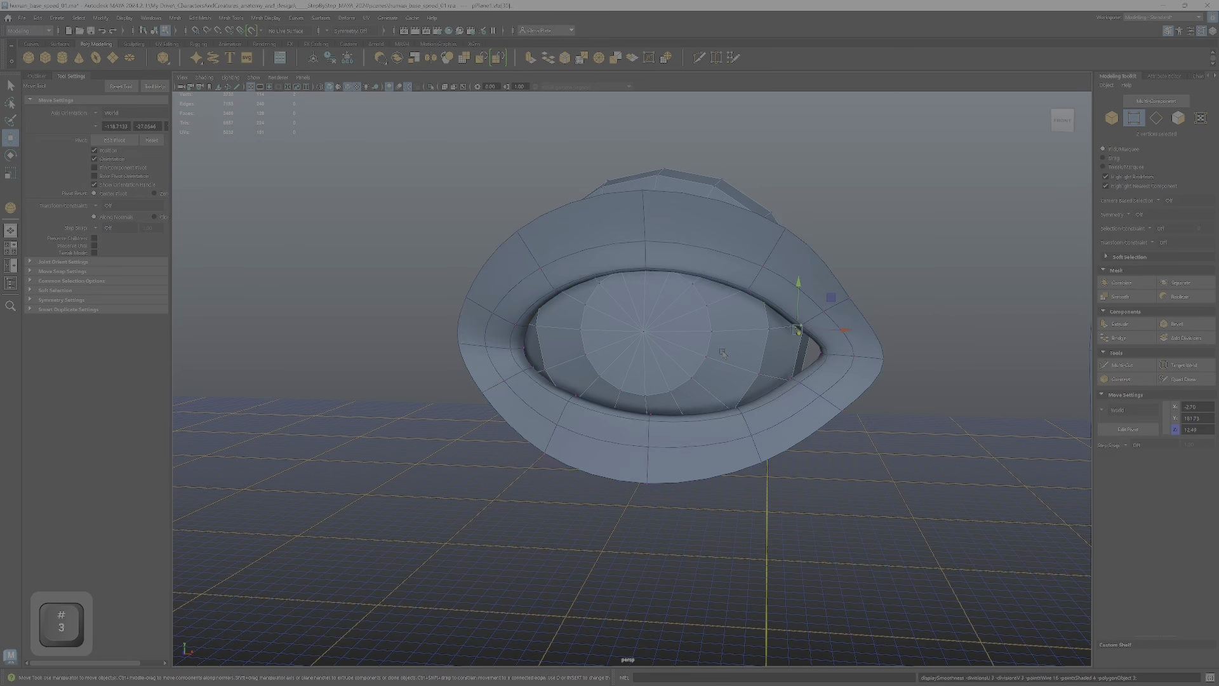
pyautogui.press('3')
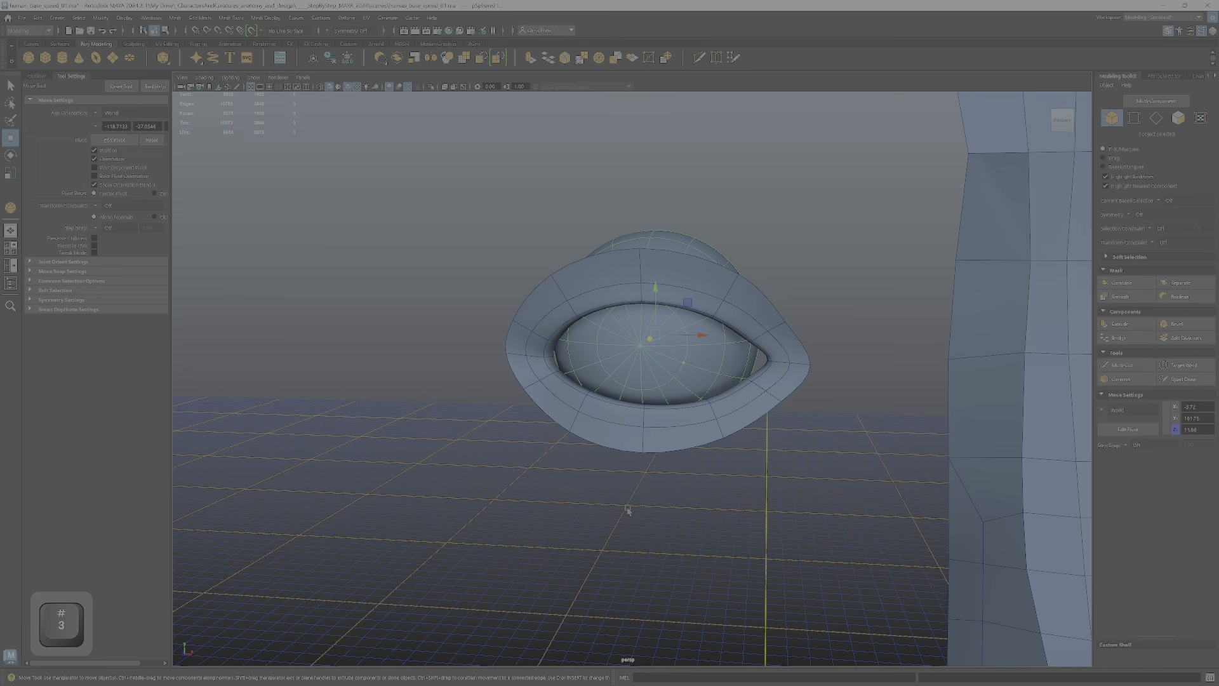
pyautogui.scroll(-5, 627, 510)
pyautogui.click(859, 464)
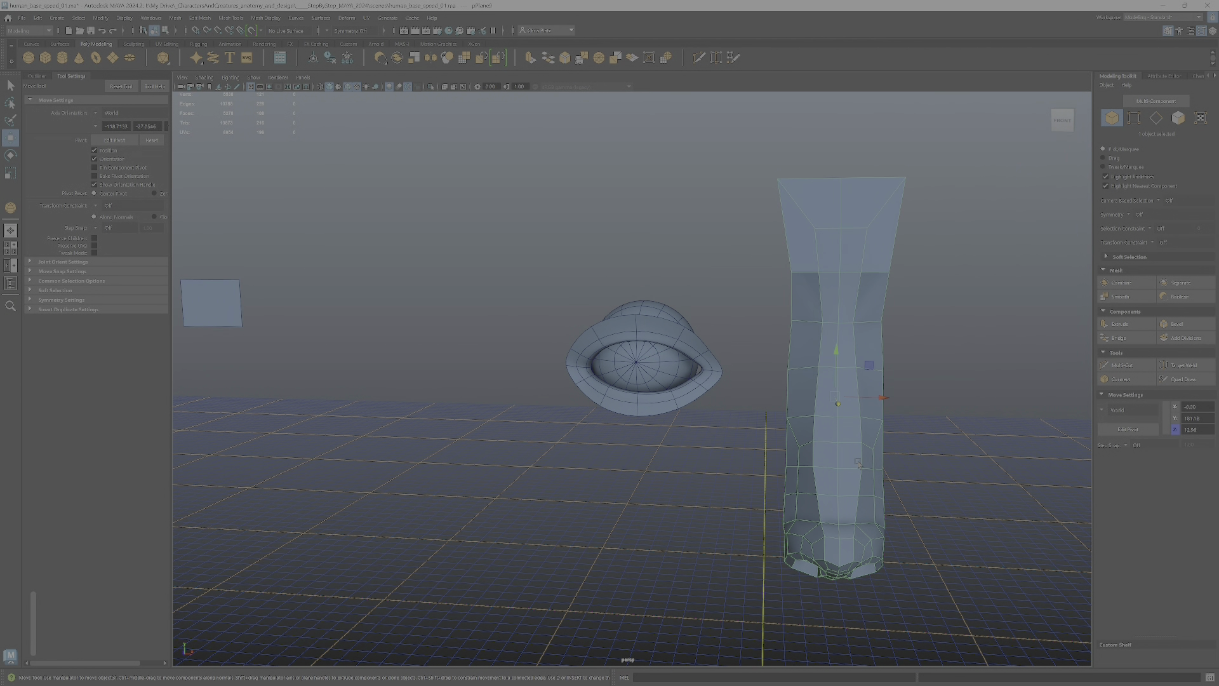
pyautogui.press('3')
pyautogui.scroll(-3, 858, 463)
pyautogui.keyDown('alt'); pyautogui.moveTo(857, 463); pyautogui.dragTo(871, 473); pyautogui.keyUp('alt')
pyautogui.keyDown('alt'); pyautogui.moveTo(870, 473); pyautogui.dragTo(937, 283, button='middle'); pyautogui.keyUp('alt')
pyautogui.click(844, 419)
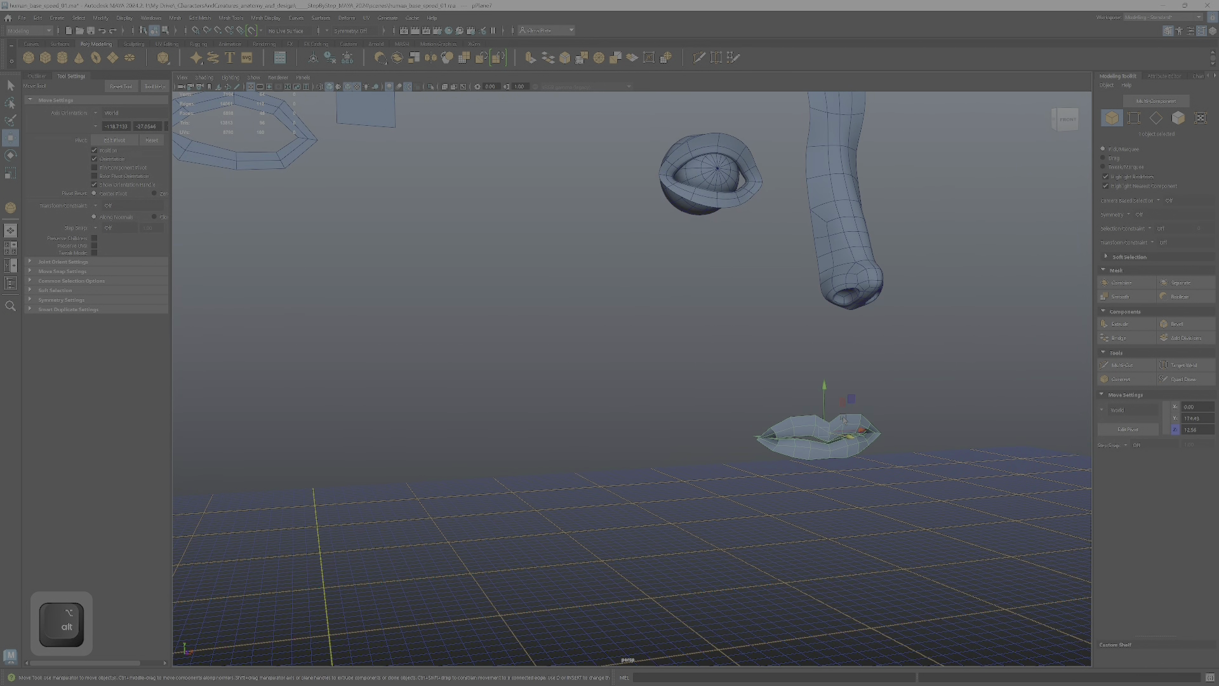
pyautogui.keyDown('alt'); pyautogui.moveTo(843, 420); pyautogui.dragTo(775, 398); pyautogui.keyUp('alt')
pyautogui.scroll(6, 776, 398)
# - Compare the lips' smoothed and unsmoothed shapes from below, then leave them unsmoothed
pyautogui.keyDown('alt'); pyautogui.moveTo(717, 368); pyautogui.dragTo(927, 463); pyautogui.keyUp('alt')
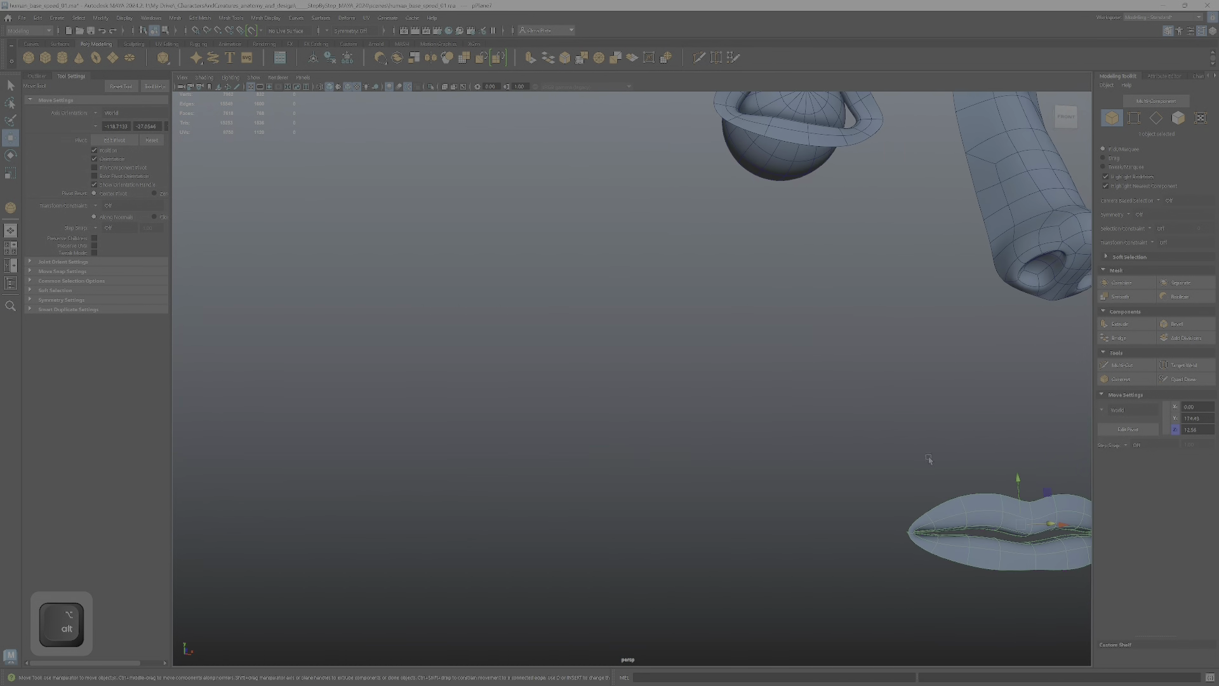
pyautogui.keyDown('alt'); pyautogui.moveTo(928, 463); pyautogui.dragTo(717, 363, button='middle'); pyautogui.keyUp('alt')
pyautogui.keyDown('alt'); pyautogui.moveTo(716, 362); pyautogui.dragTo(632, 414); pyautogui.keyUp('alt')
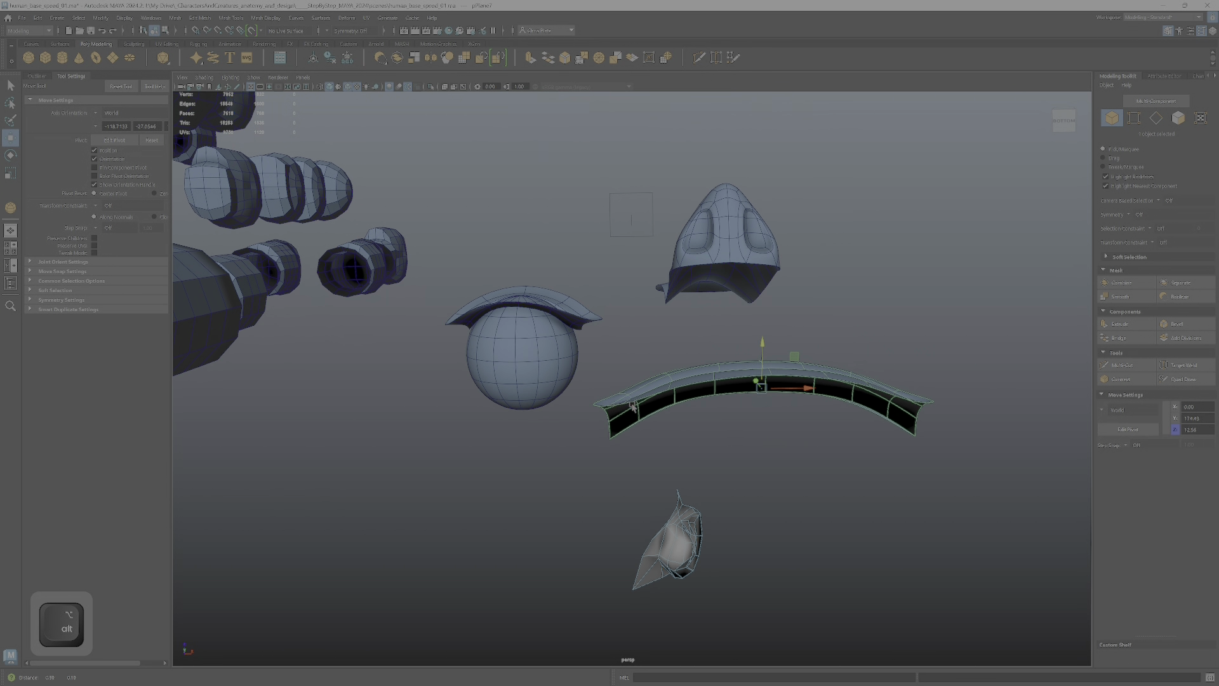
pyautogui.press('1')
pyautogui.press('3')
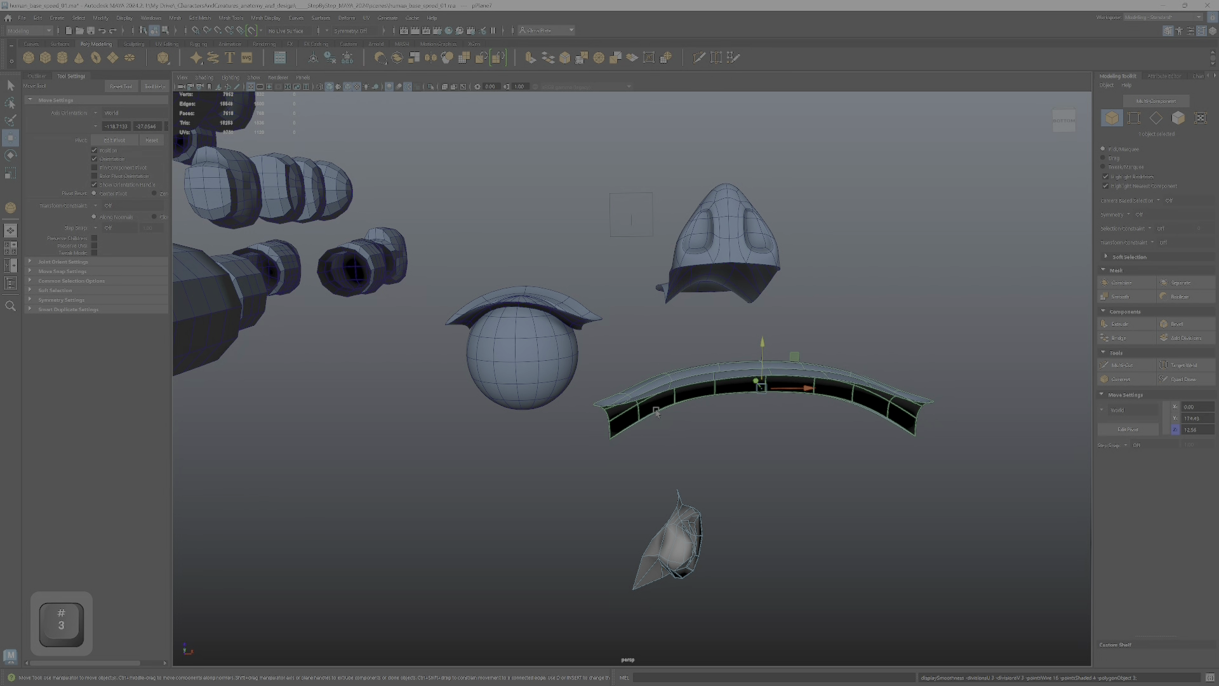
pyautogui.press('1')
# - In vertex editing, select one lip corner's vertices and set symmetry to Object X
pyautogui.moveTo(657, 411); pyautogui.dragTo(582, 373, button='right')
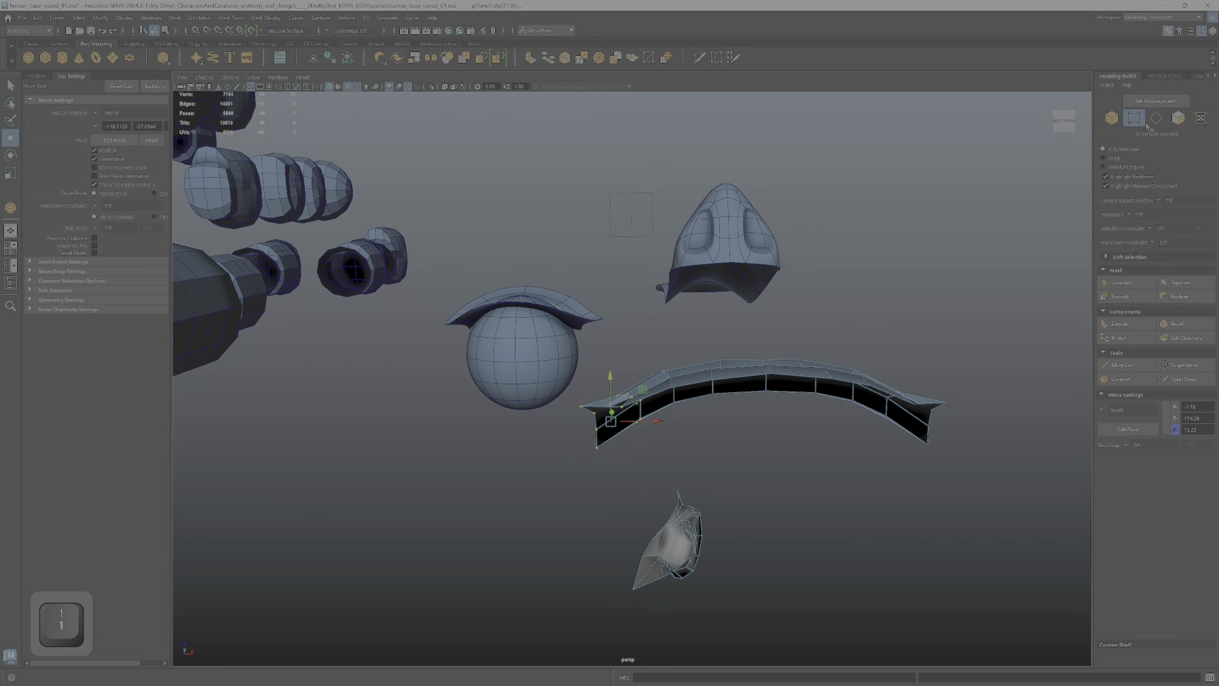
pyautogui.click(1121, 219)
pyautogui.click(1143, 228)
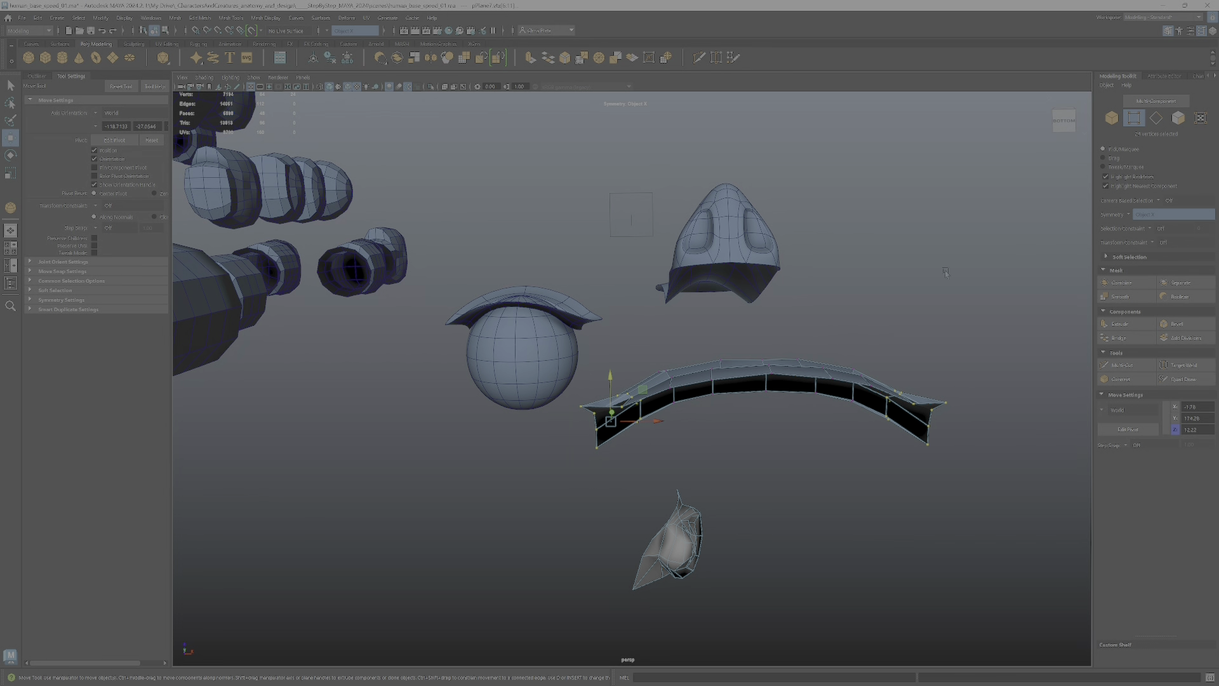
# - Turn on soft selection, then move and rotate the lip corners' vertices to curve the lips back at both sides
pyautogui.press('b')
pyautogui.moveTo(722, 386)
pyautogui.mouseDown()
pyautogui.moveTo(694, 392)
pyautogui.moveTo(726, 370)
pyautogui.mouseUp()
pyautogui.press('e')
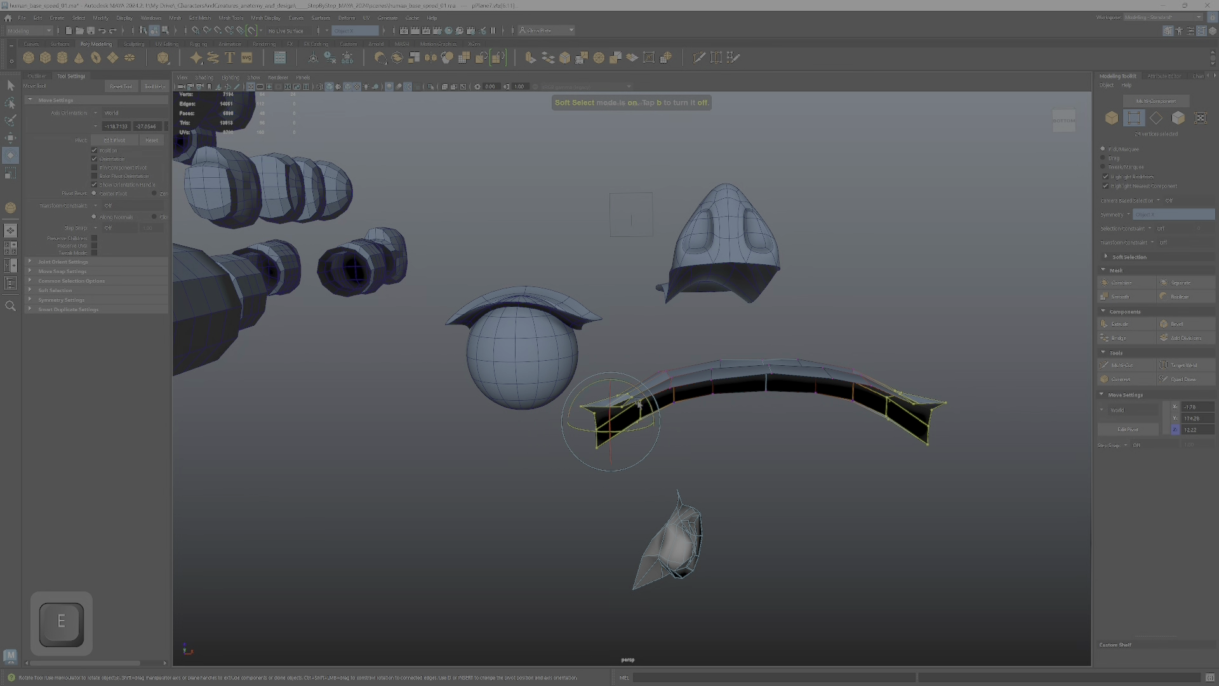
pyautogui.moveTo(654, 407)
pyautogui.mouseDown()
pyautogui.moveTo(646, 393)
pyautogui.moveTo(656, 400)
pyautogui.mouseUp()
pyautogui.press('w')
# - Adjust the depth of the lips' middle vertices with soft selection, continuing past the student version notice
pyautogui.moveTo(652, 357); pyautogui.dragTo(688, 399)
pyautogui.moveTo(699, 351); pyautogui.dragTo(784, 406)
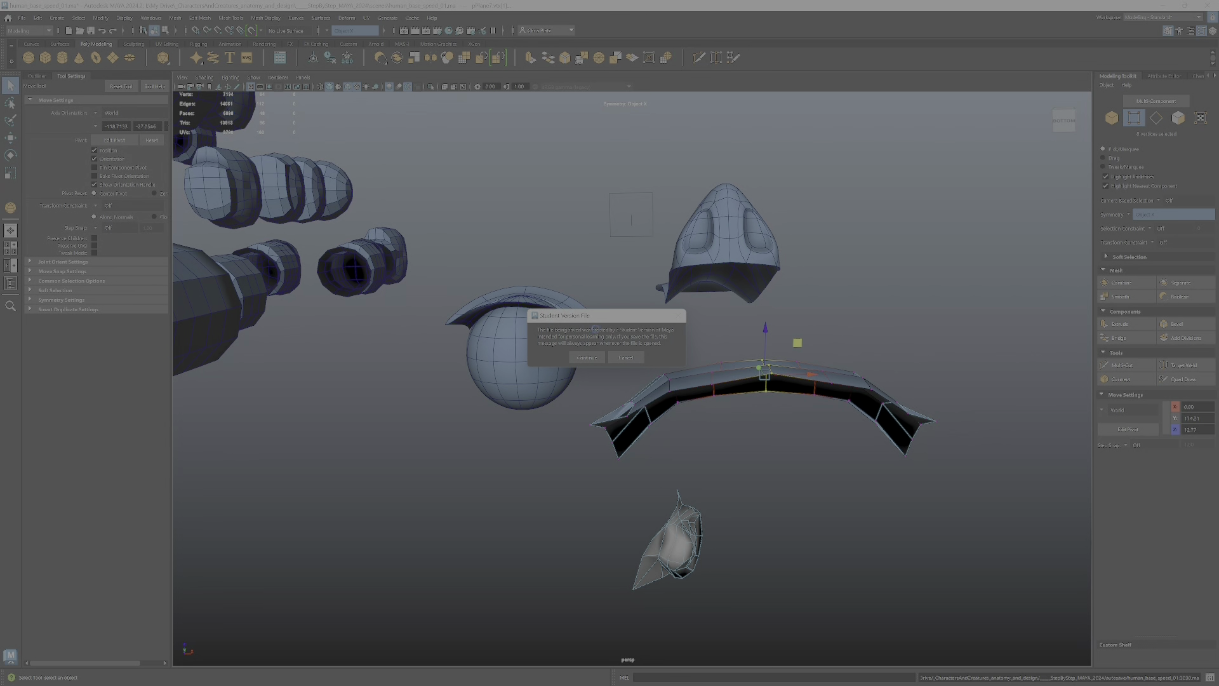
pyautogui.click(586, 357)
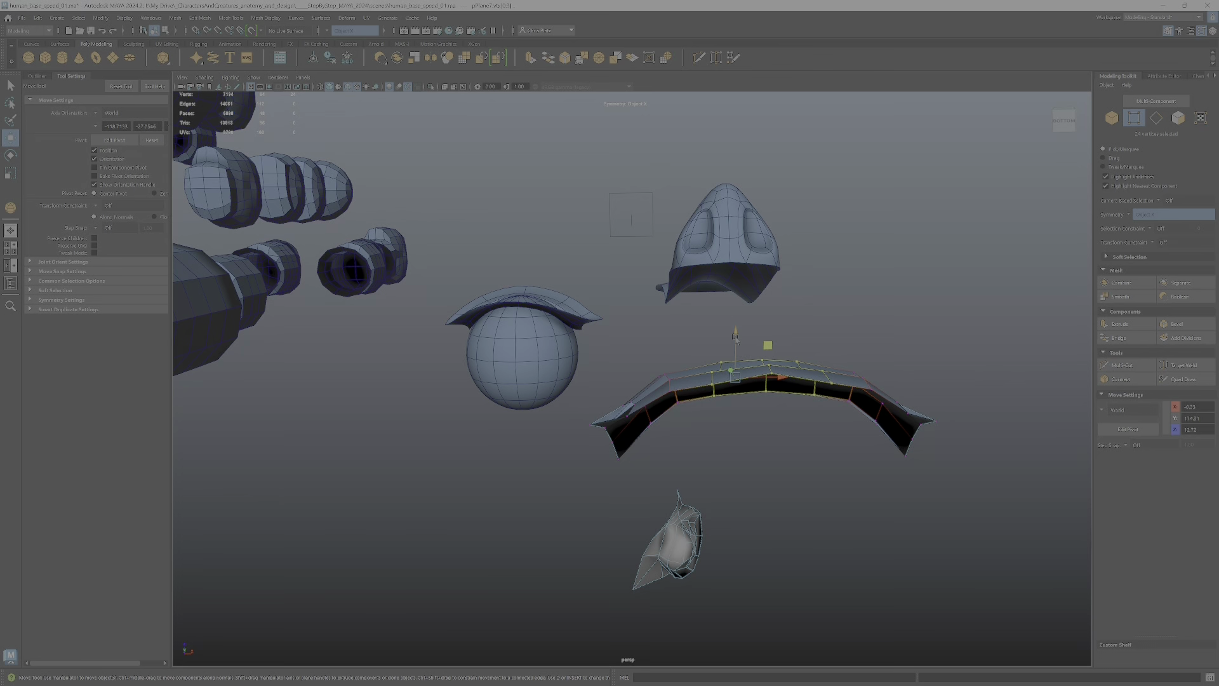
pyautogui.moveTo(735, 336); pyautogui.dragTo(784, 481)
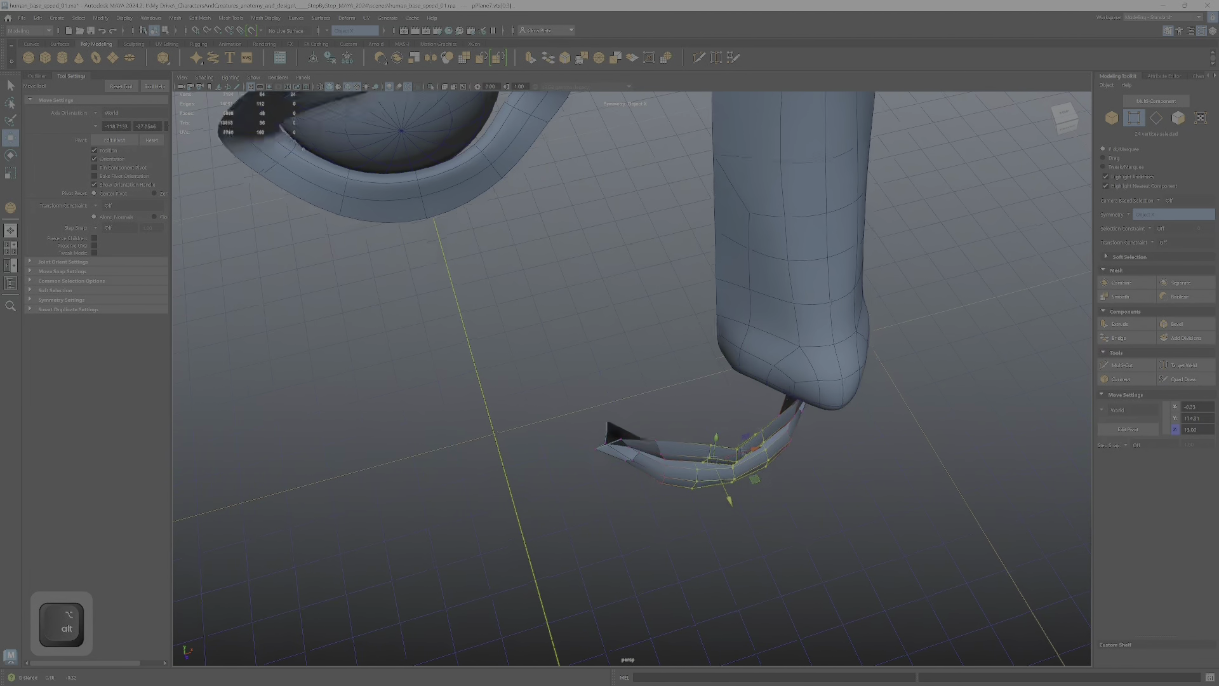
# - Turn off soft selection and slightly lower the upper lip's two peak vertices beside the central dip
pyautogui.keyDown('alt'); pyautogui.moveTo(783, 480); pyautogui.dragTo(752, 402, button='middle'); pyautogui.keyUp('alt')
pyautogui.scroll(6, 752, 401)
pyautogui.keyDown('alt'); pyautogui.moveTo(752, 402); pyautogui.dragTo(679, 451); pyautogui.keyUp('alt')
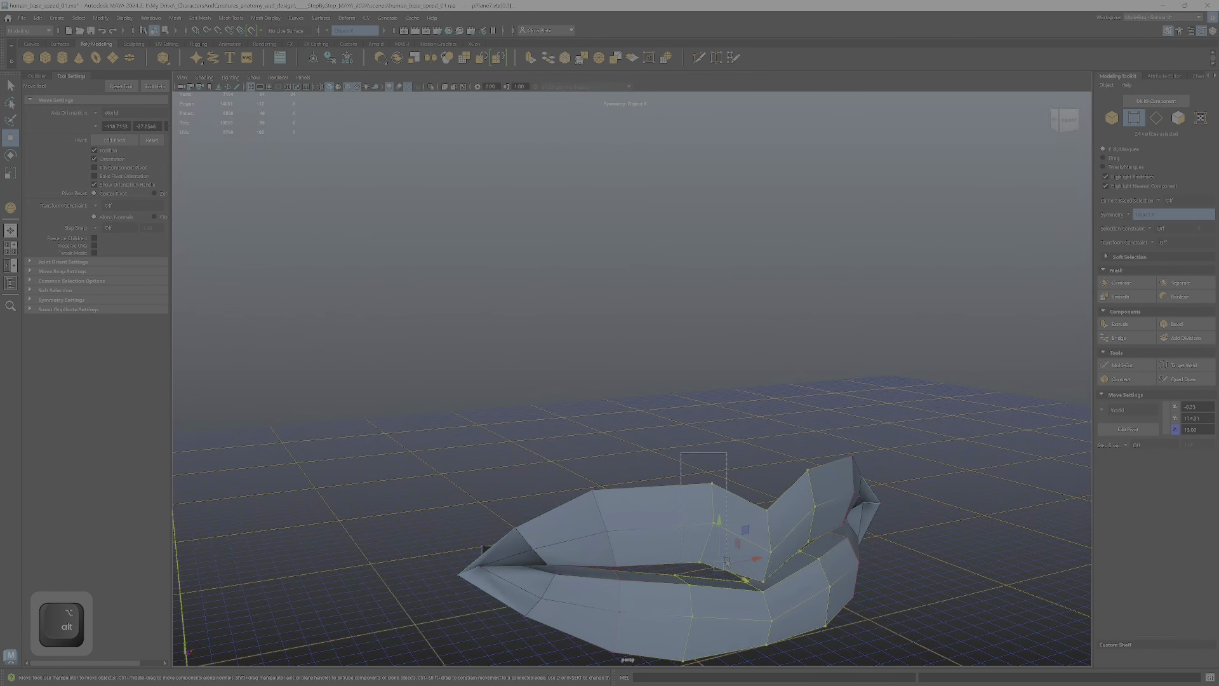
pyautogui.moveTo(725, 570); pyautogui.dragTo(727, 573)
pyautogui.keyDown('alt'); pyautogui.moveTo(727, 573); pyautogui.dragTo(584, 292); pyautogui.keyUp('alt')
pyautogui.press('f')
pyautogui.scroll(-5, 722, 553)
pyautogui.moveTo(594, 272); pyautogui.dragTo(735, 419)
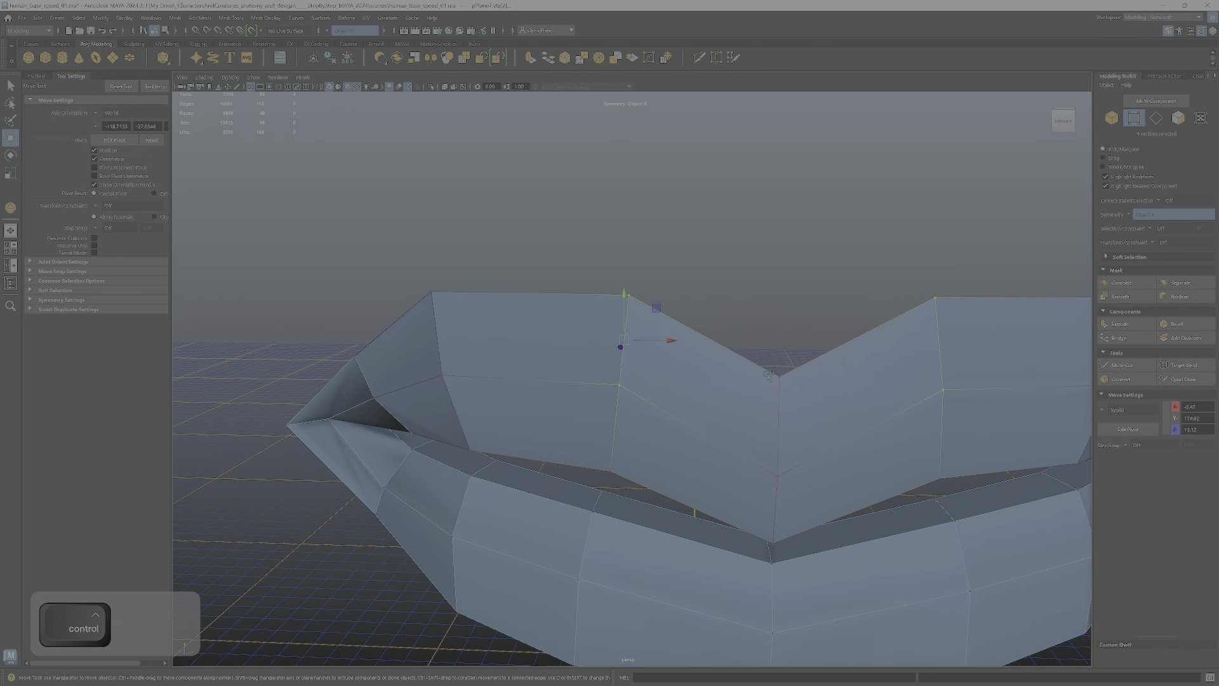
pyautogui.keyDown('ctrl'); pyautogui.keyDown('shift'); pyautogui.moveTo(757, 317); pyautogui.dragTo(821, 528); pyautogui.keyUp('shift'); pyautogui.keyUp('ctrl')
pyautogui.press('b')
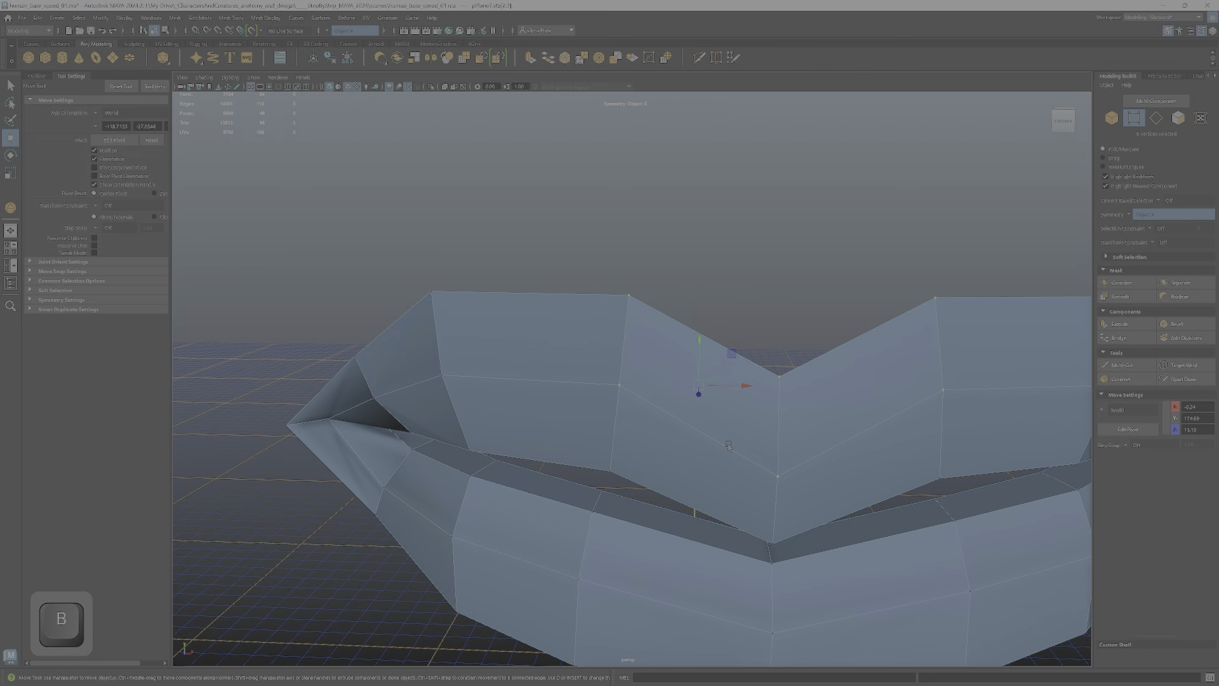
pyautogui.click(445, 89)
pyautogui.click(445, 88)
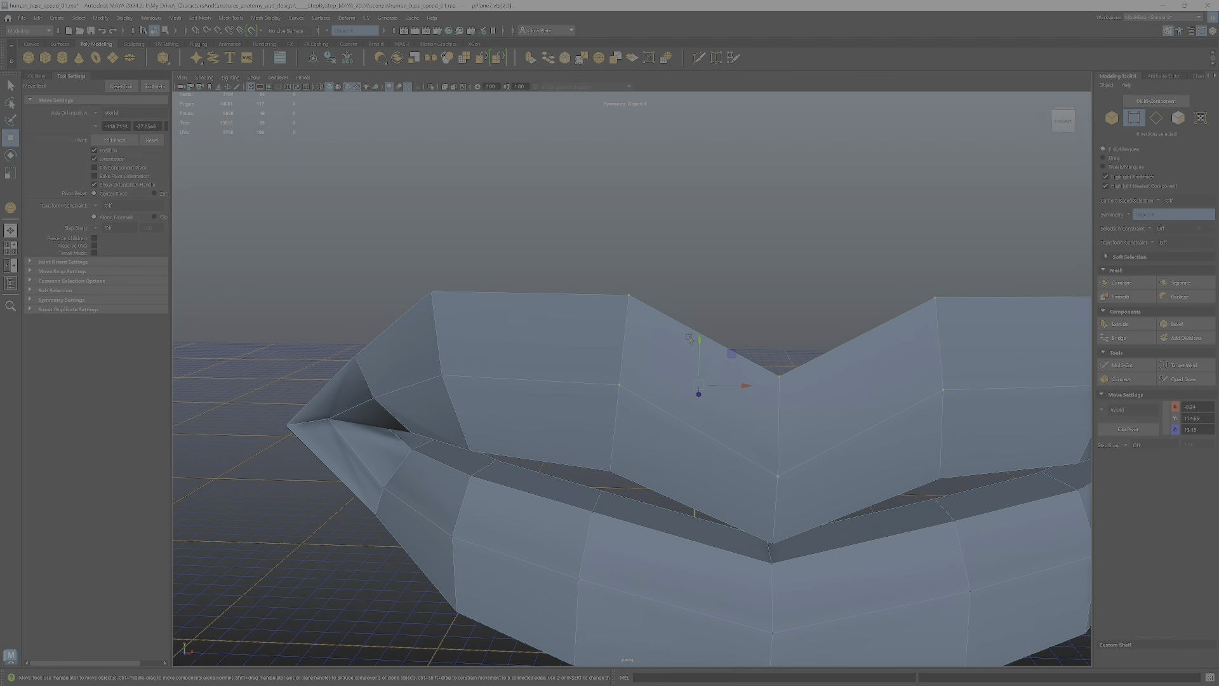
pyautogui.moveTo(699, 340); pyautogui.dragTo(699, 348)
# - Lower the upper lip's outer vertices and those near the mouth corner to taper its outline
pyautogui.keyDown('alt'); pyautogui.moveTo(368, 282); pyautogui.dragTo(388, 269); pyautogui.keyUp('alt')
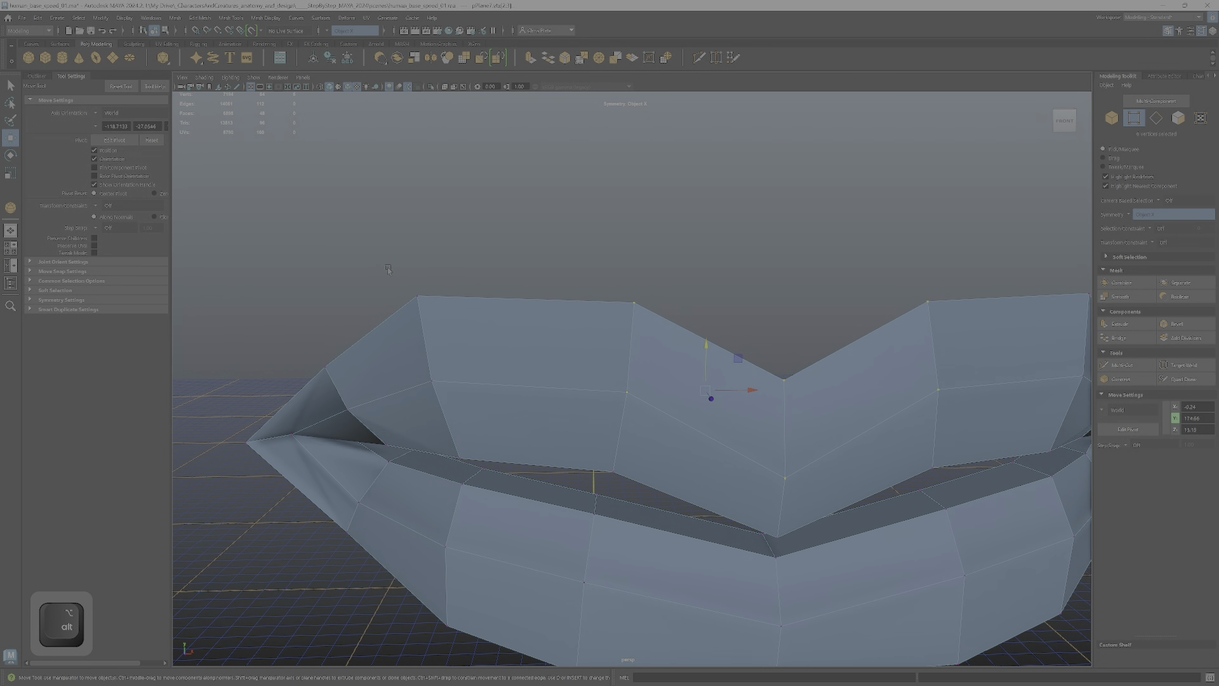
pyautogui.moveTo(423, 291); pyautogui.dragTo(423, 312)
pyautogui.moveTo(314, 334); pyautogui.dragTo(384, 434)
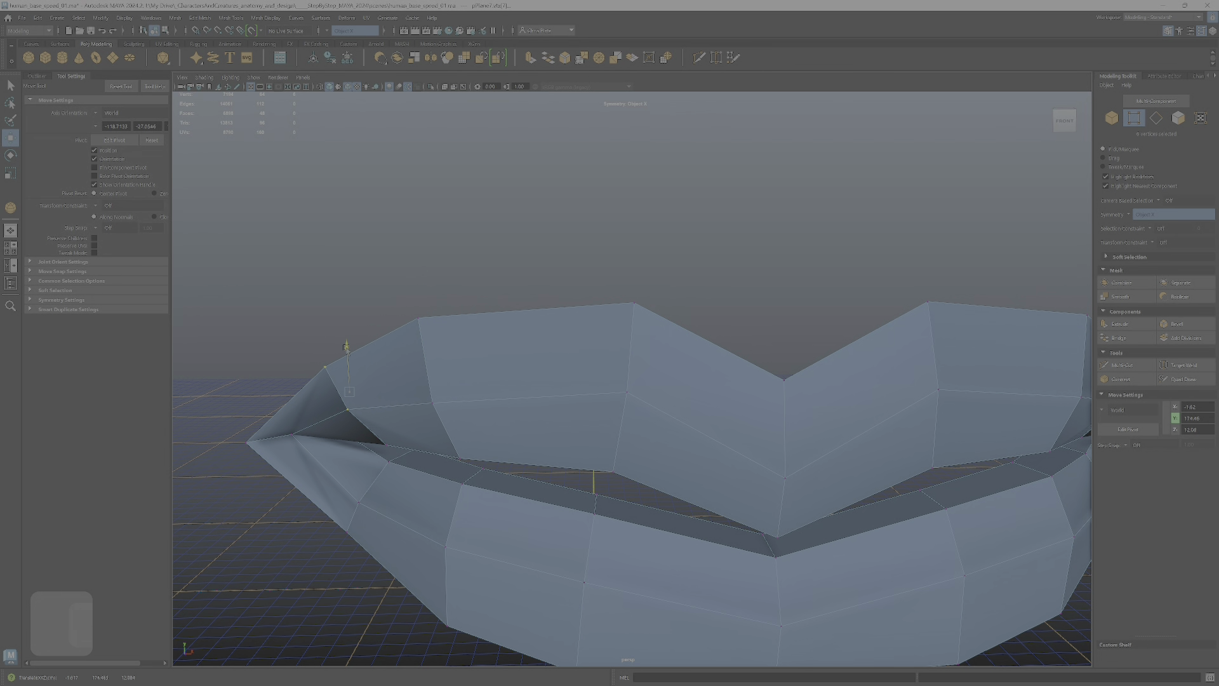
pyautogui.moveTo(347, 347); pyautogui.dragTo(348, 360)
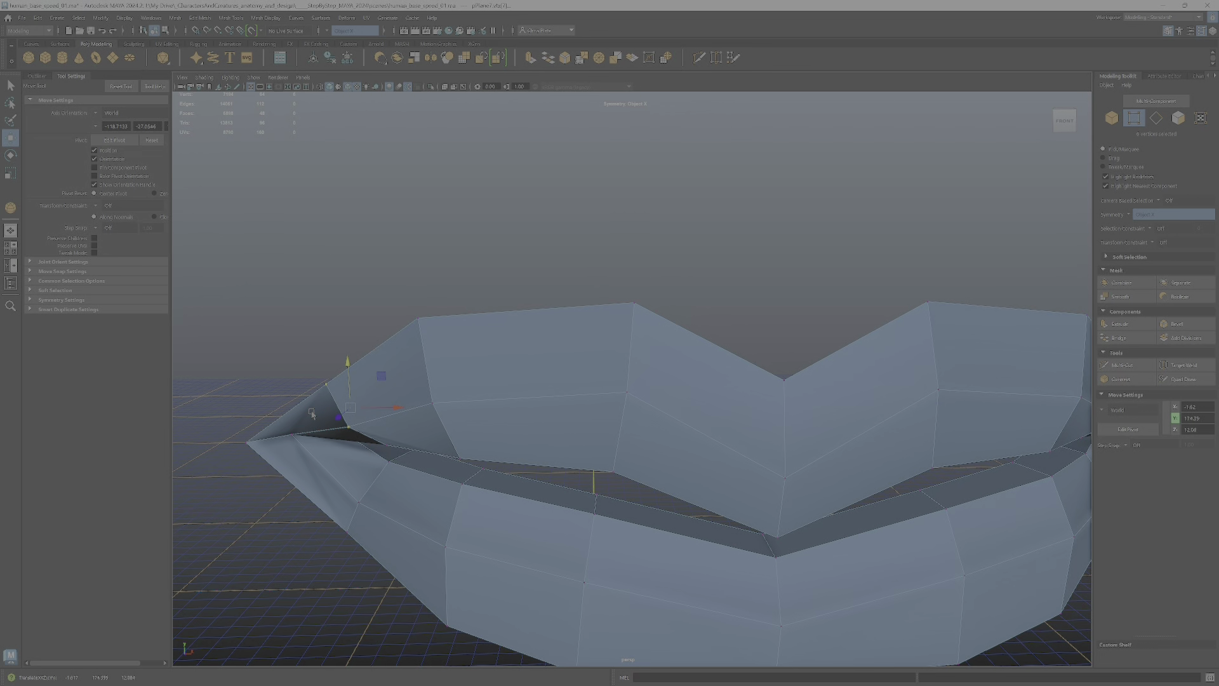
# - Reposition the lower lip's vertices near the mouth corner and at its lower centre to refine the outline
pyautogui.keyDown('alt'); pyautogui.moveTo(345, 356); pyautogui.dragTo(818, 279); pyautogui.keyUp('alt')
pyautogui.moveTo(555, 381); pyautogui.dragTo(555, 379)
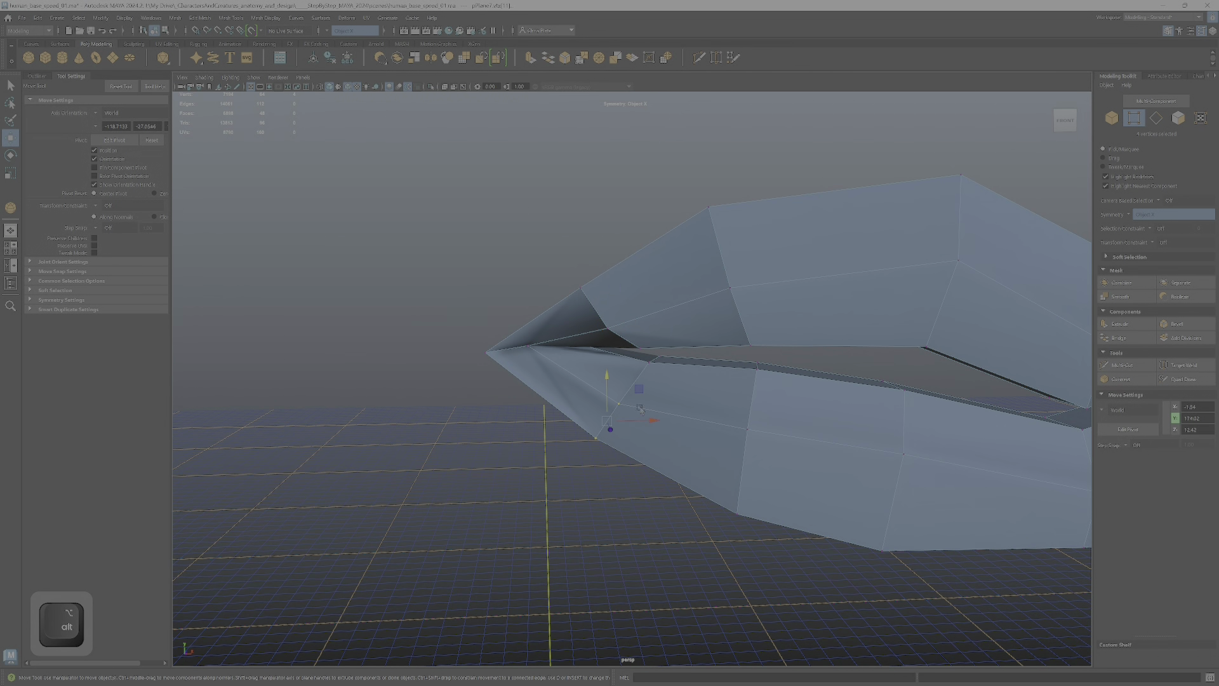
pyautogui.moveTo(638, 389); pyautogui.dragTo(820, 456)
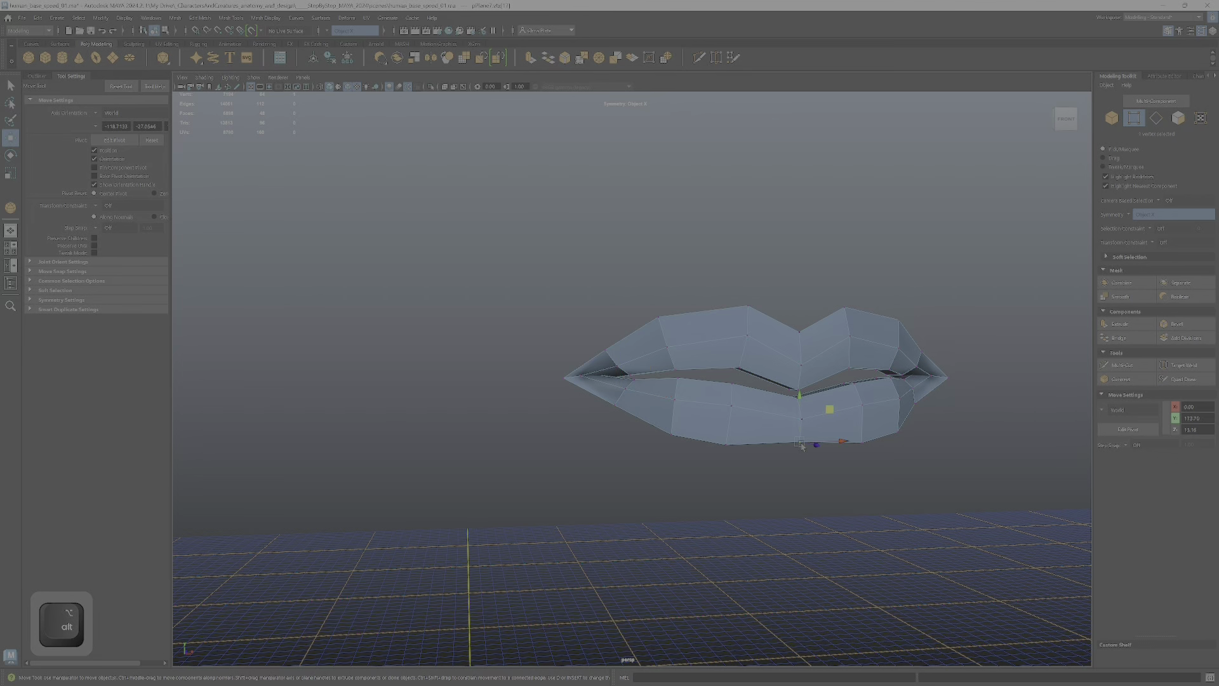
pyautogui.keyDown('alt'); pyautogui.moveTo(829, 416); pyautogui.dragTo(760, 467, button='right'); pyautogui.keyUp('alt')
pyautogui.keyDown('alt'); pyautogui.moveTo(759, 467); pyautogui.dragTo(659, 390); pyautogui.keyUp('alt')
pyautogui.keyDown('alt'); pyautogui.moveTo(672, 473); pyautogui.dragTo(670, 457); pyautogui.keyUp('alt')
# - Return to object selection and scale the whole lips object to adjust its proportions
pyautogui.moveTo(680, 418); pyautogui.dragTo(715, 409, button='right')
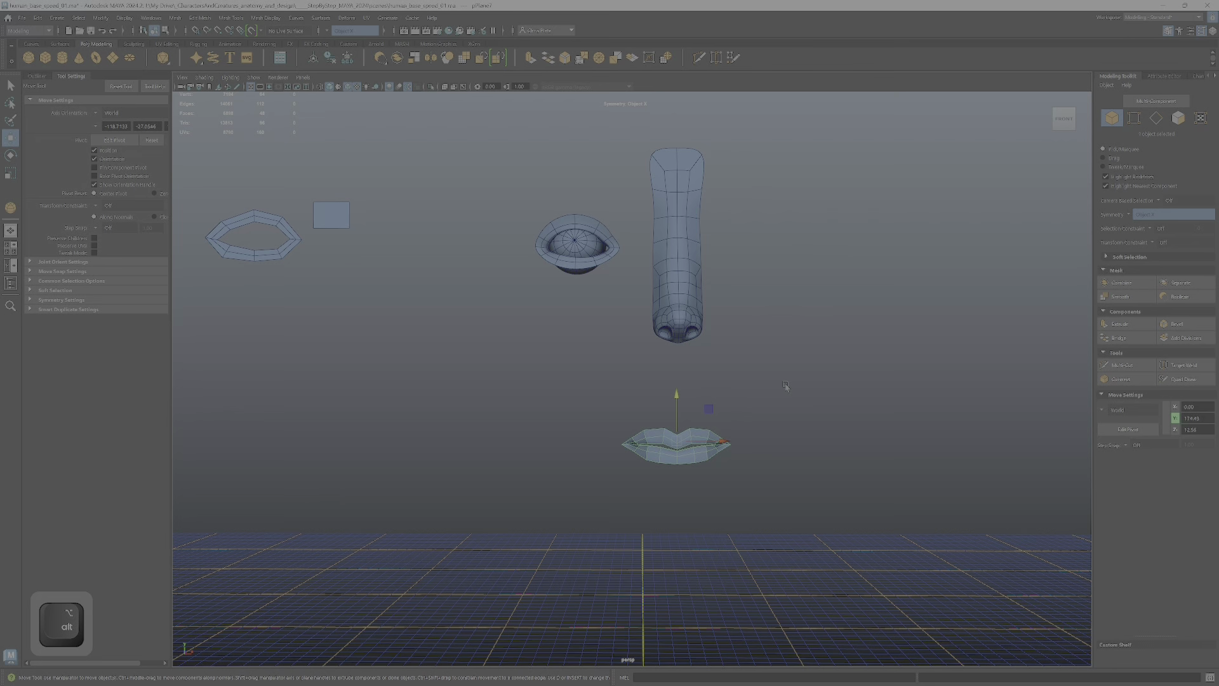
pyautogui.press('r')
pyautogui.moveTo(676, 442); pyautogui.dragTo(620, 397)
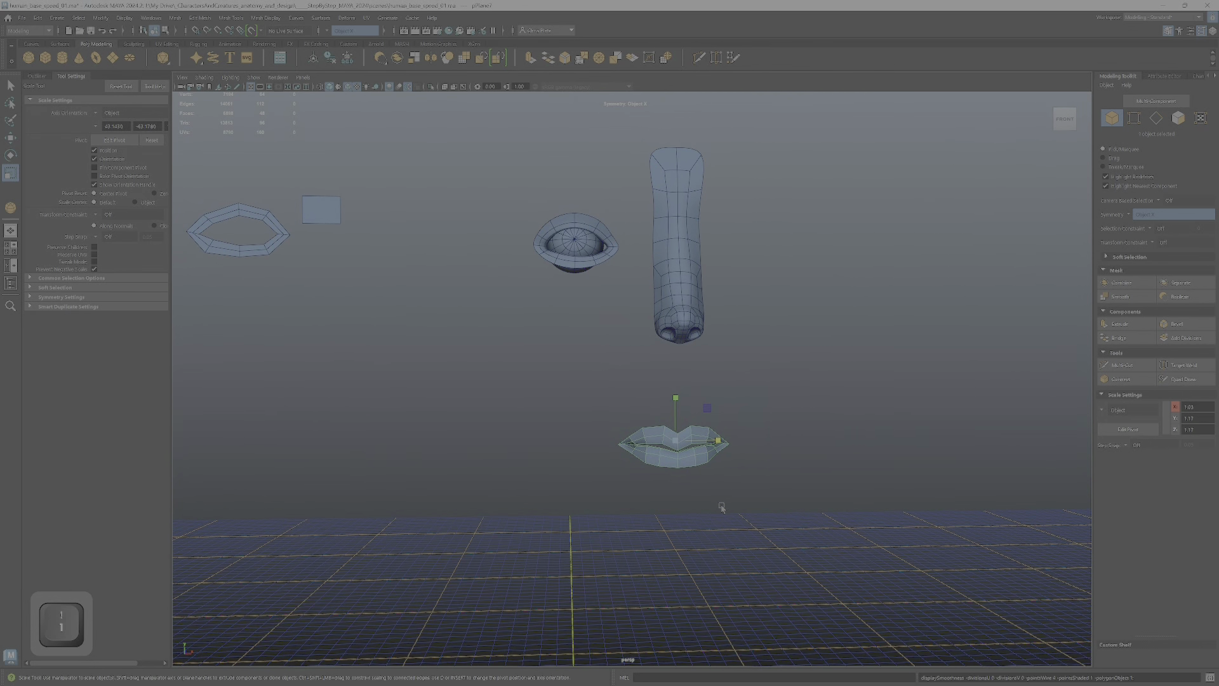
# - Turn off smooth mesh preview for the eye ring and the nose
pyautogui.scroll(4, 722, 506)
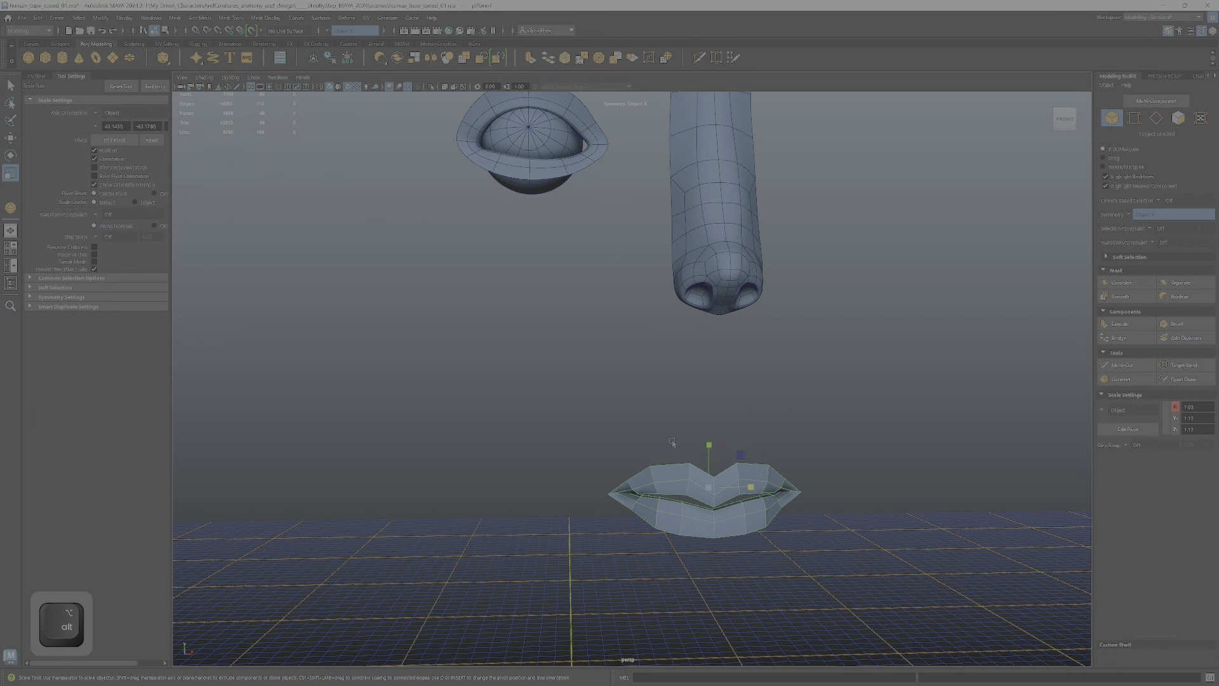
pyautogui.keyDown('alt'); pyautogui.moveTo(672, 443); pyautogui.dragTo(684, 443); pyautogui.keyUp('alt')
pyautogui.click(649, 258)
pyautogui.press('1')
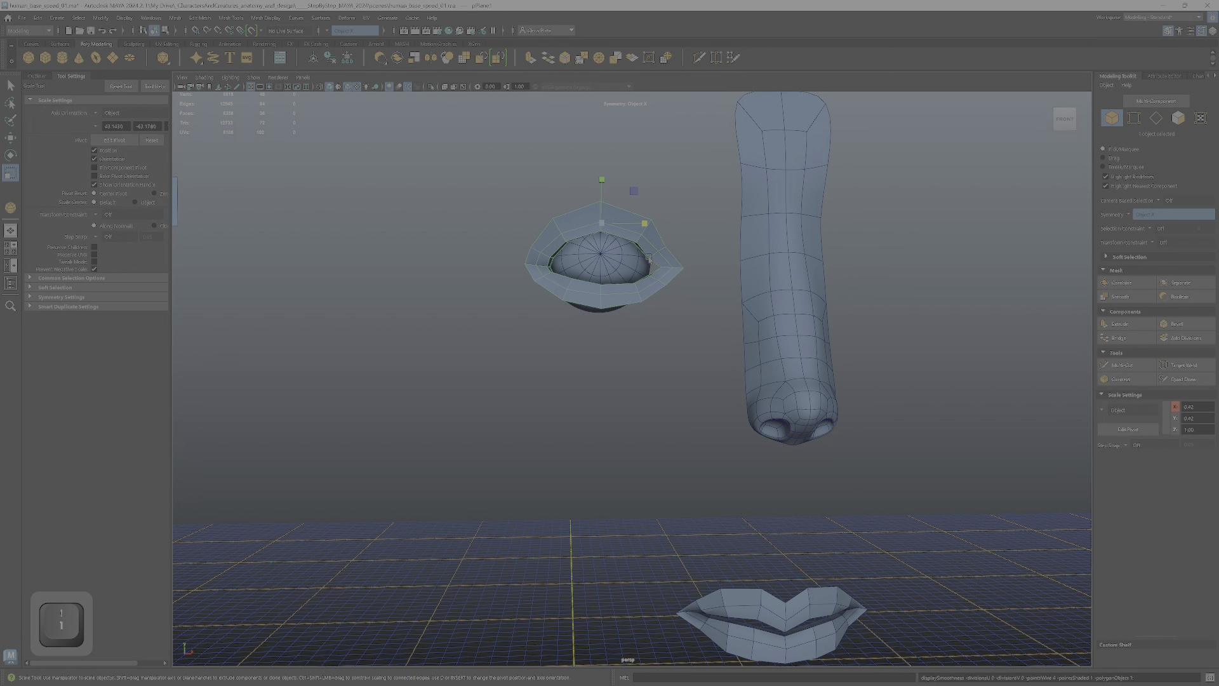
pyautogui.press('alt')
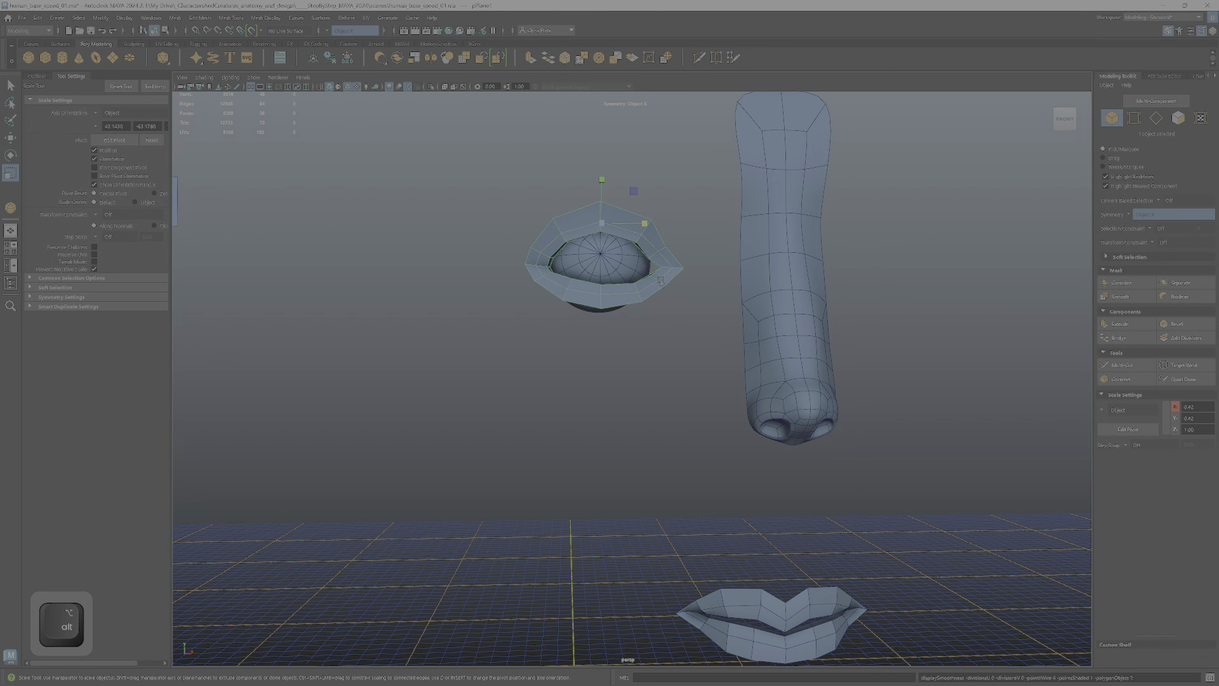
pyautogui.keyDown('alt'); pyautogui.moveTo(623, 284); pyautogui.dragTo(715, 287); pyautogui.keyUp('alt')
pyautogui.click(702, 364)
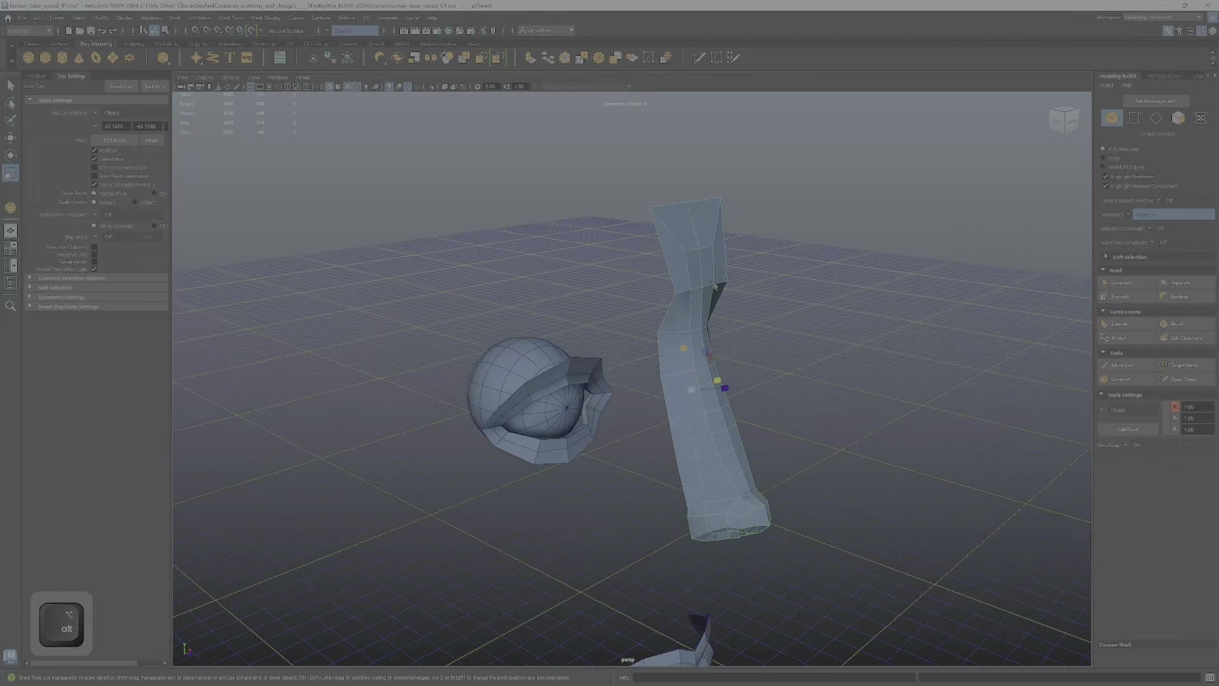
pyautogui.keyDown('alt'); pyautogui.moveTo(690, 474); pyautogui.dragTo(703, 366); pyautogui.keyUp('alt')
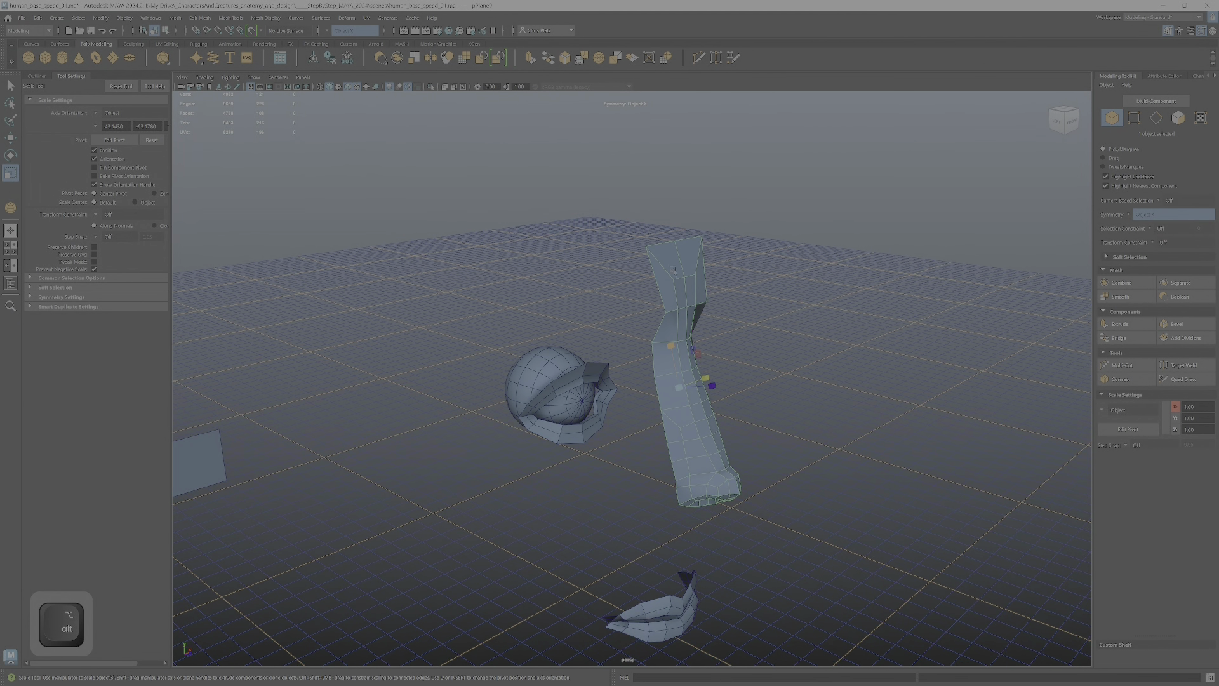
pyautogui.keyDown('alt'); pyautogui.moveTo(705, 448); pyautogui.dragTo(762, 437); pyautogui.keyUp('alt')
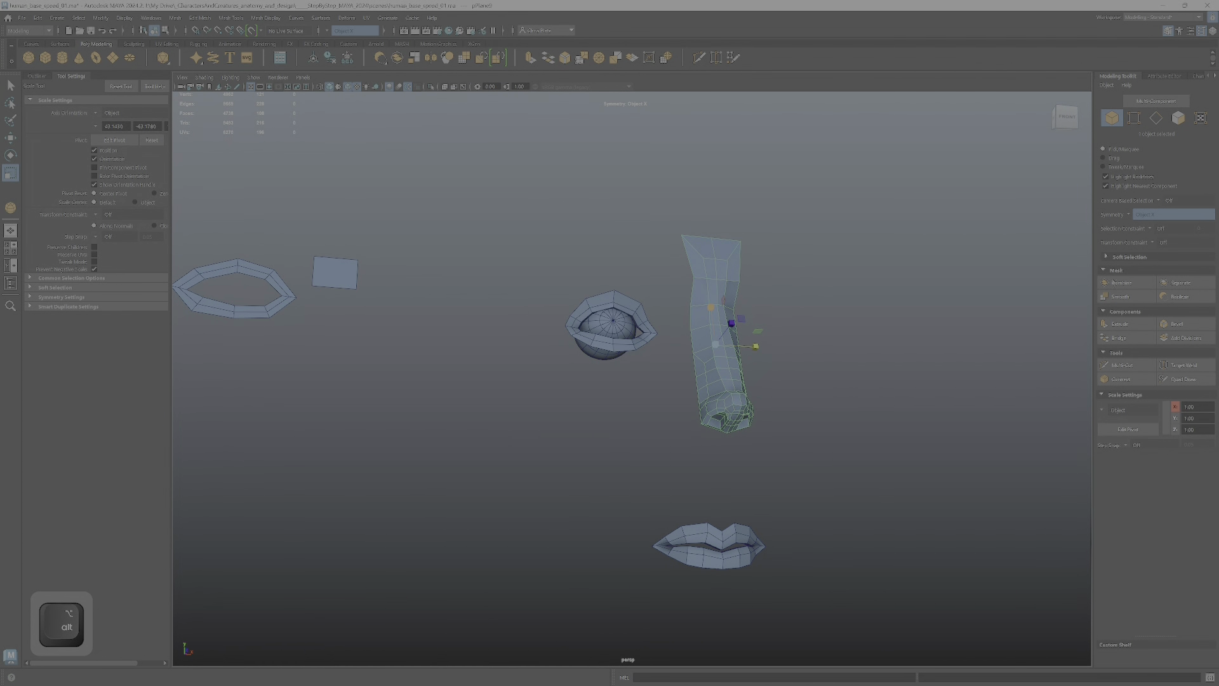